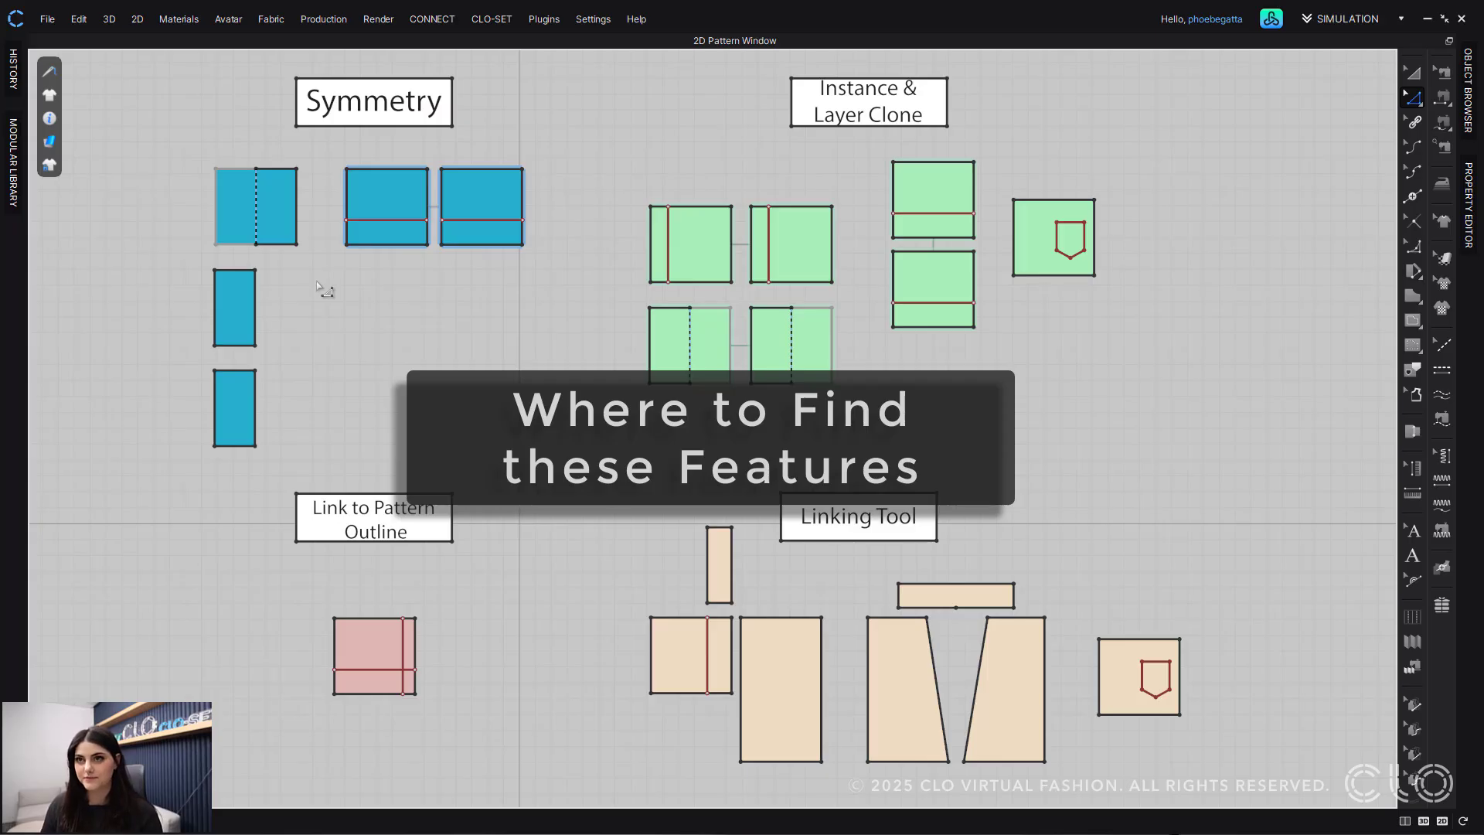
Step: With the Transform Pattern tool, show the symmetric clone options for the upper narrow blue pattern below the half-symmetric piece
{"action": "left_click", "coordinate": [1413, 74]}
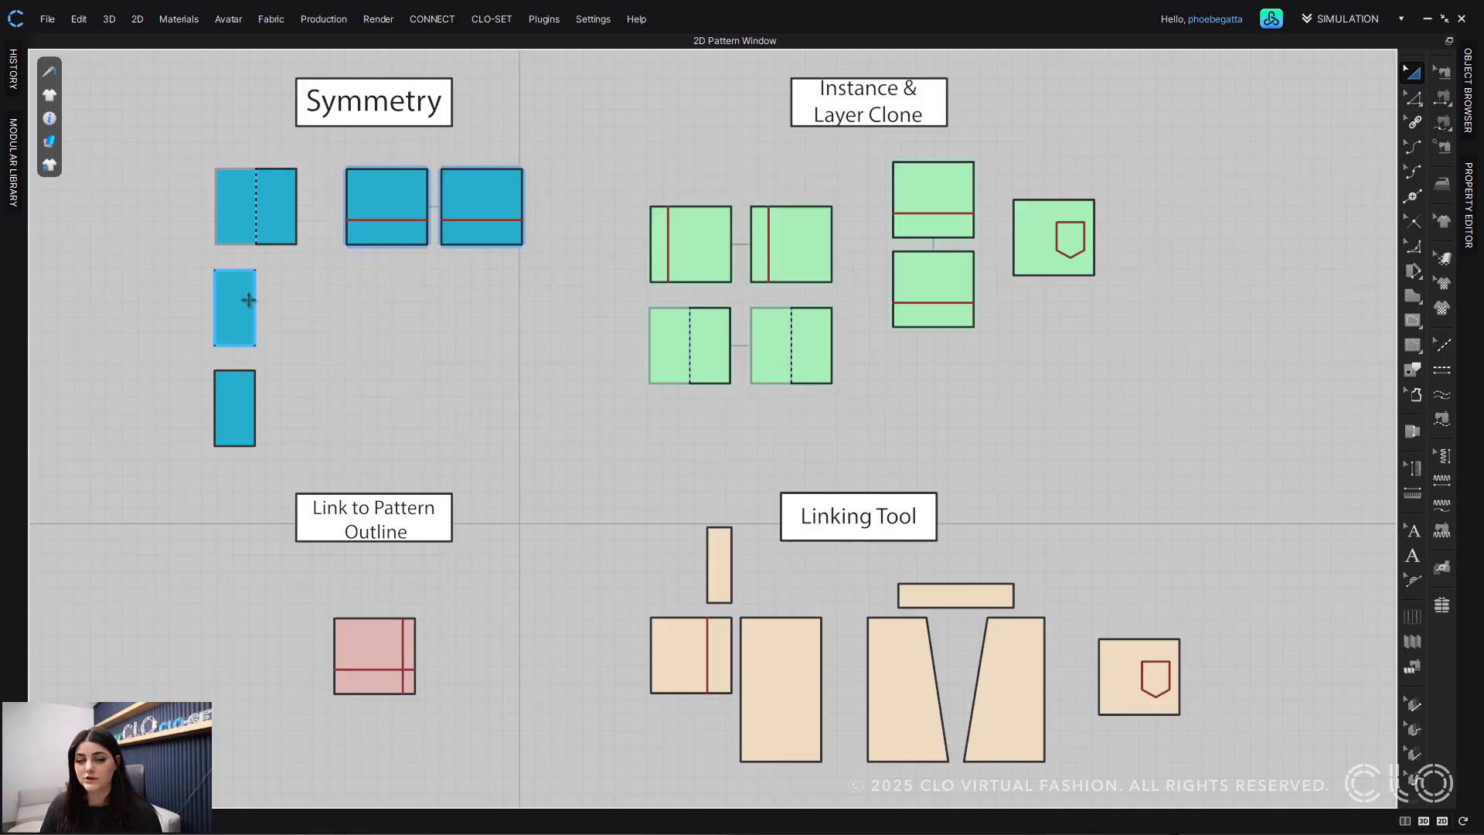
{"action": "left_click", "coordinate": [248, 300]}
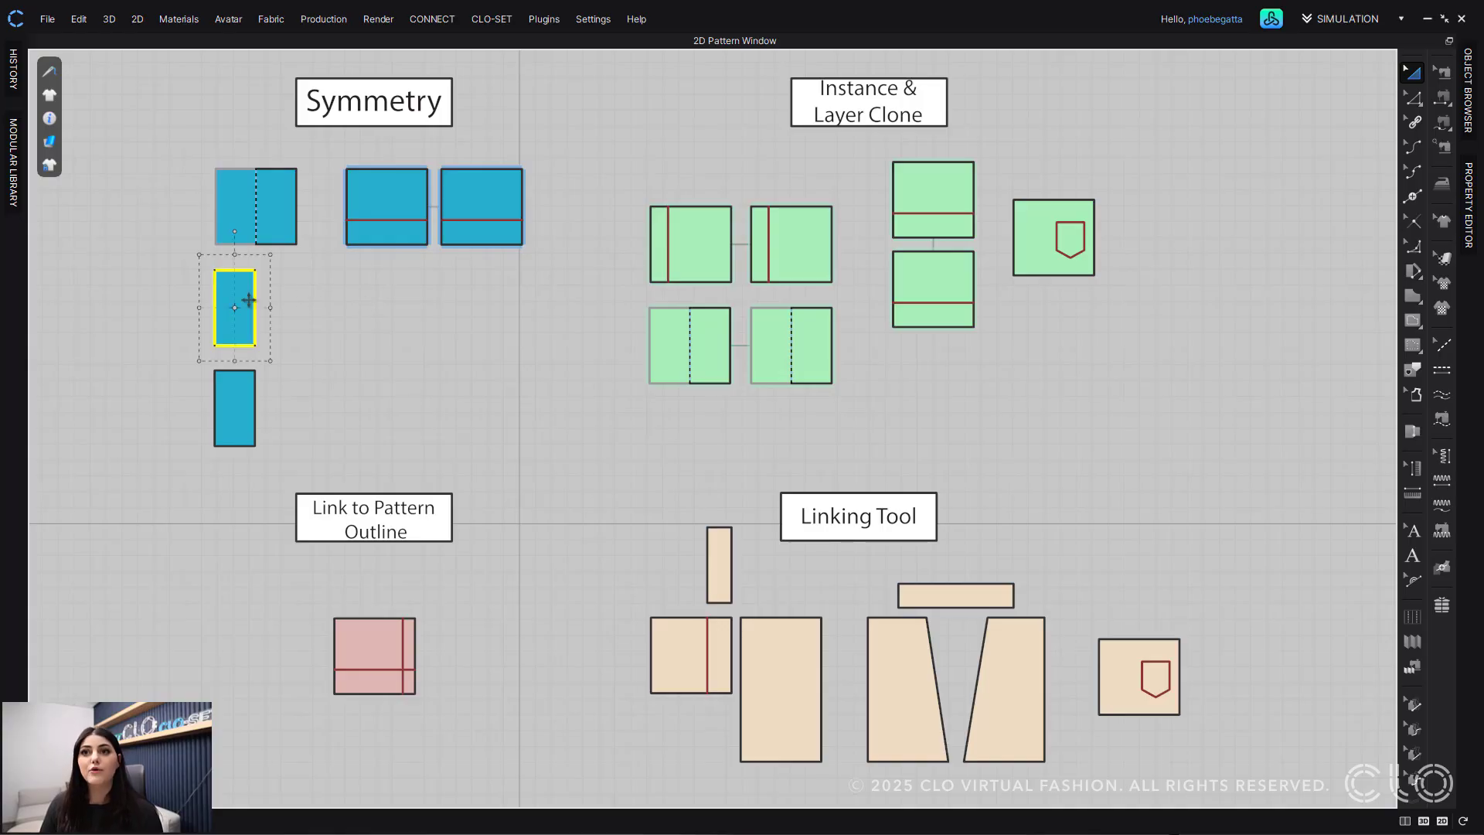
{"action": "right_click", "coordinate": [248, 300]}
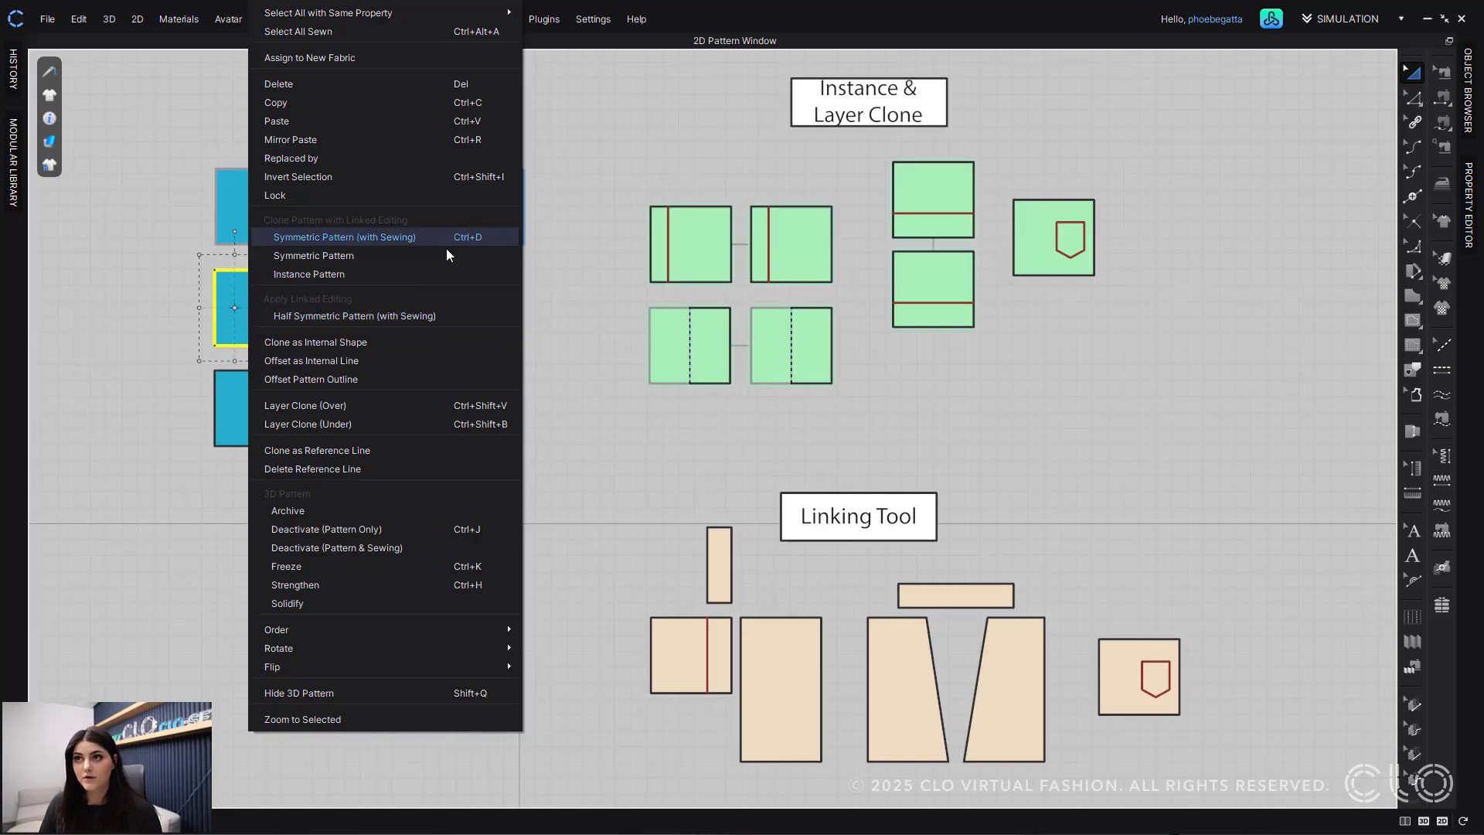
{"action": "left_click", "coordinate": [562, 262]}
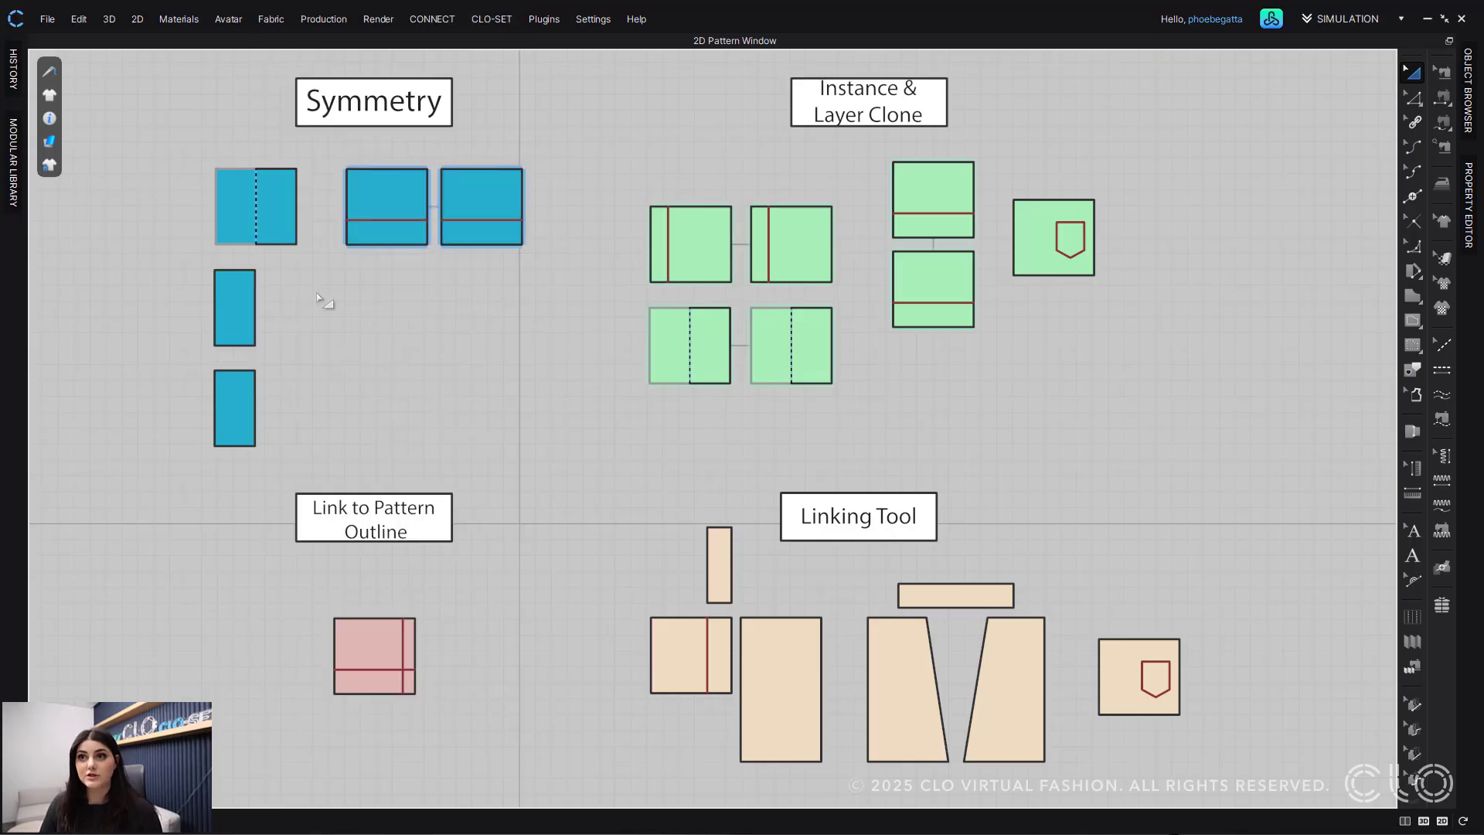
Step: With the Edit Pattern tool, show the Unfold and symmetric editing options for the upper narrow blue pattern's right edge
{"action": "key", "text": "z"}
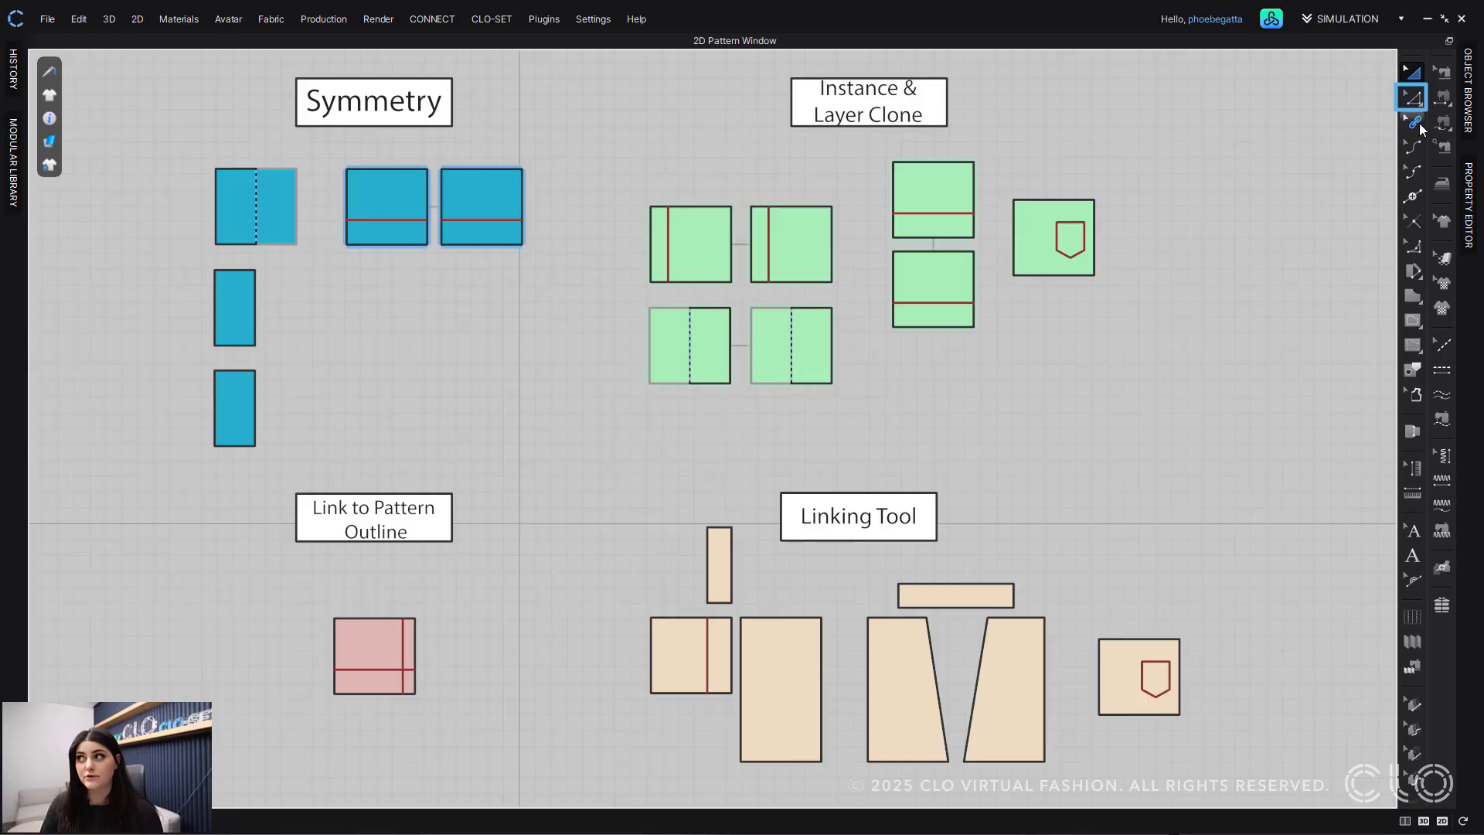
{"action": "left_click", "coordinate": [1413, 98]}
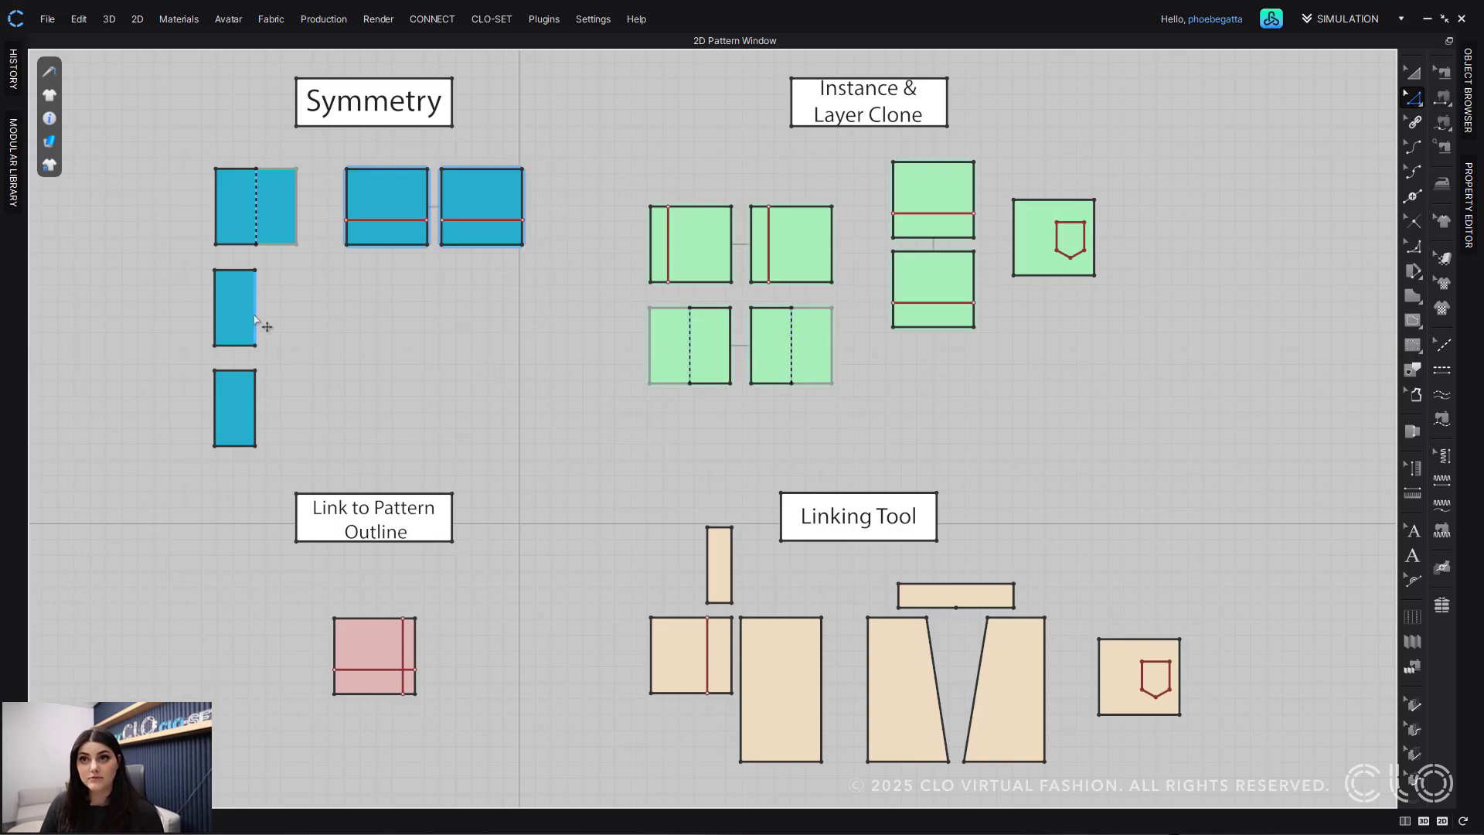
{"action": "left_click", "coordinate": [255, 318]}
{"action": "right_click", "coordinate": [256, 318]}
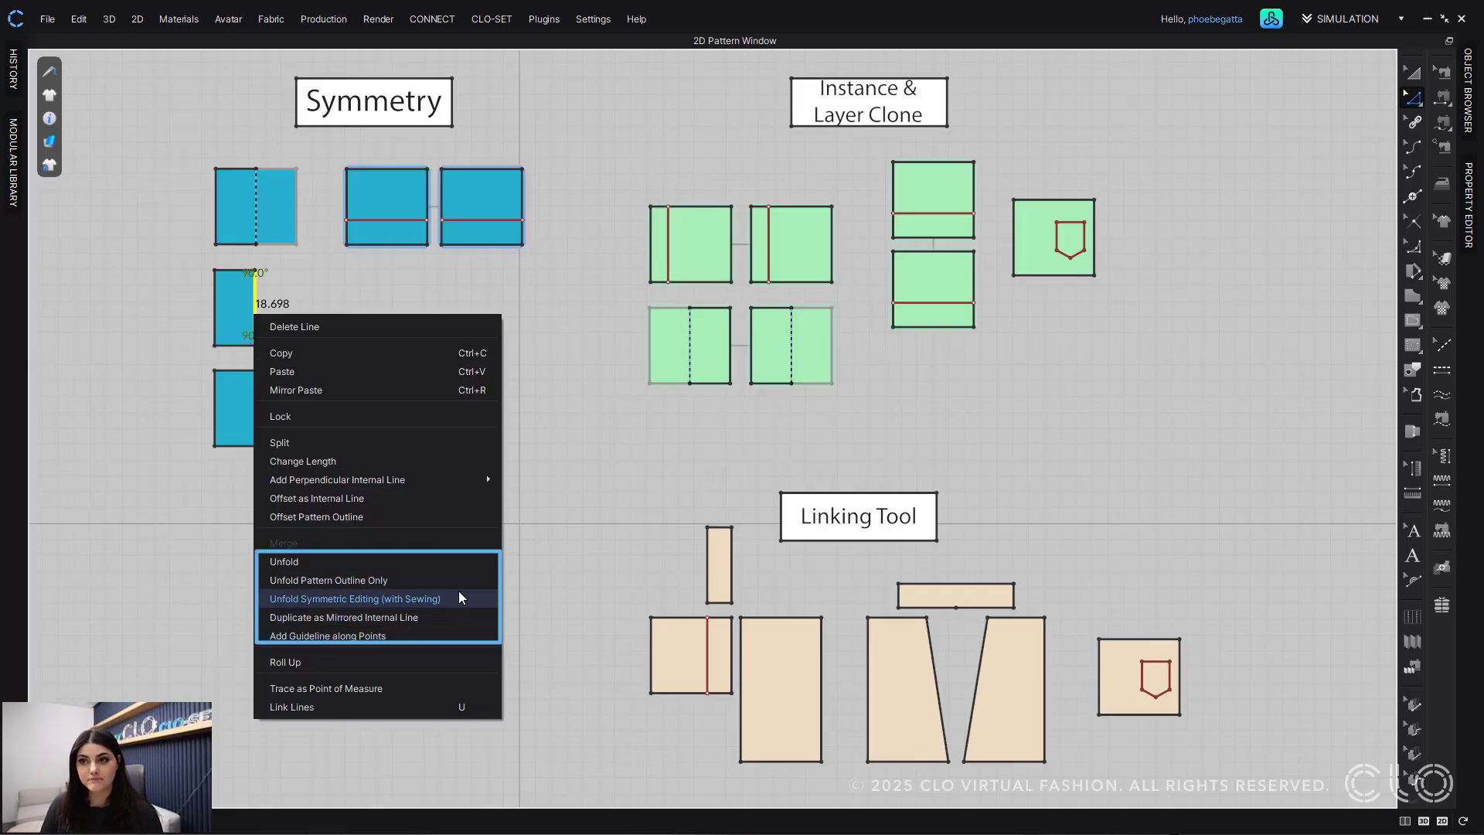
{"action": "left_click", "coordinate": [549, 394]}
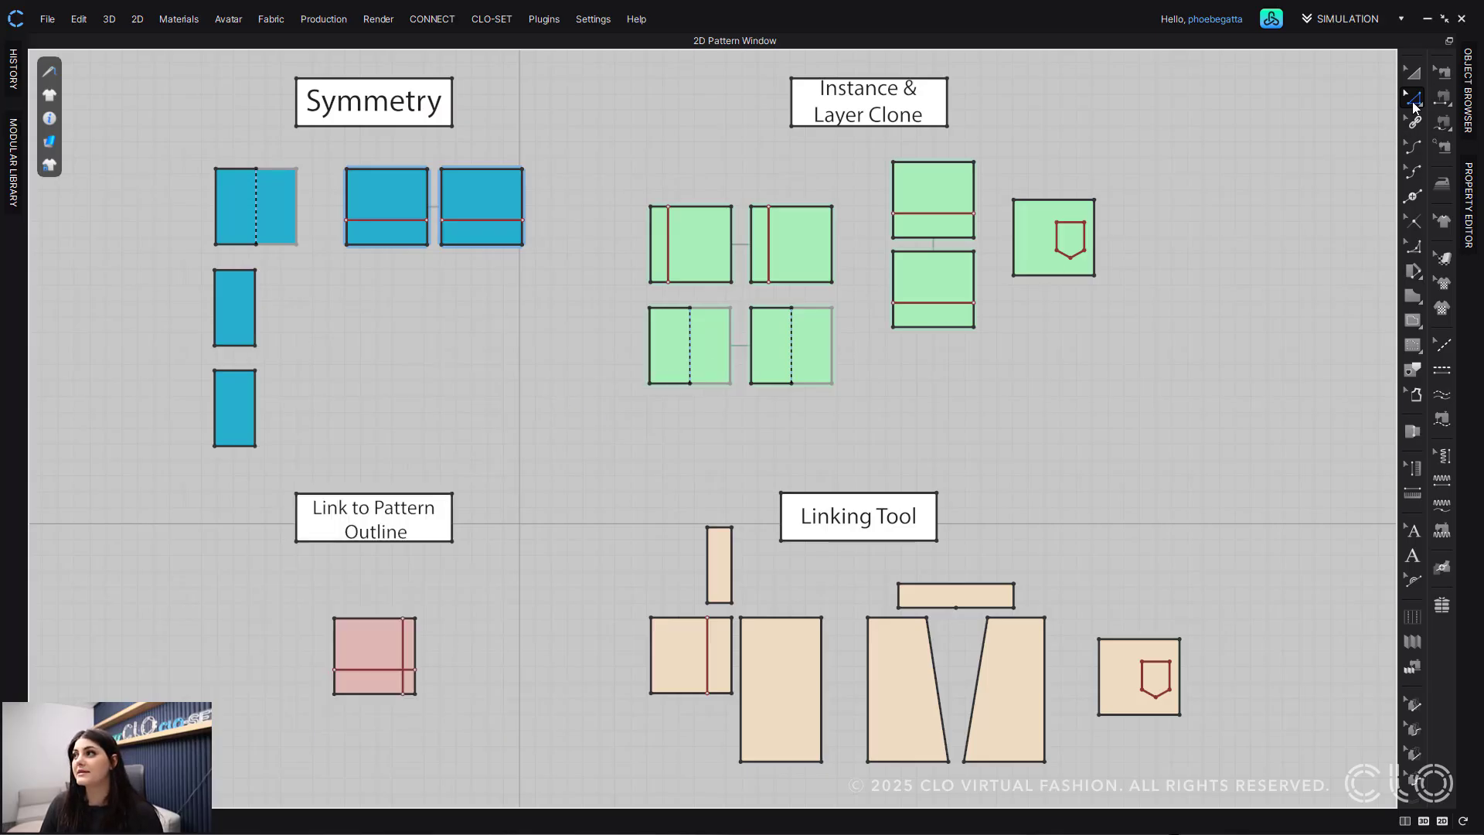
Step: With the Transform Pattern tool, show the Instance Pattern option for the upper-left green pattern
{"action": "left_click", "coordinate": [1413, 74]}
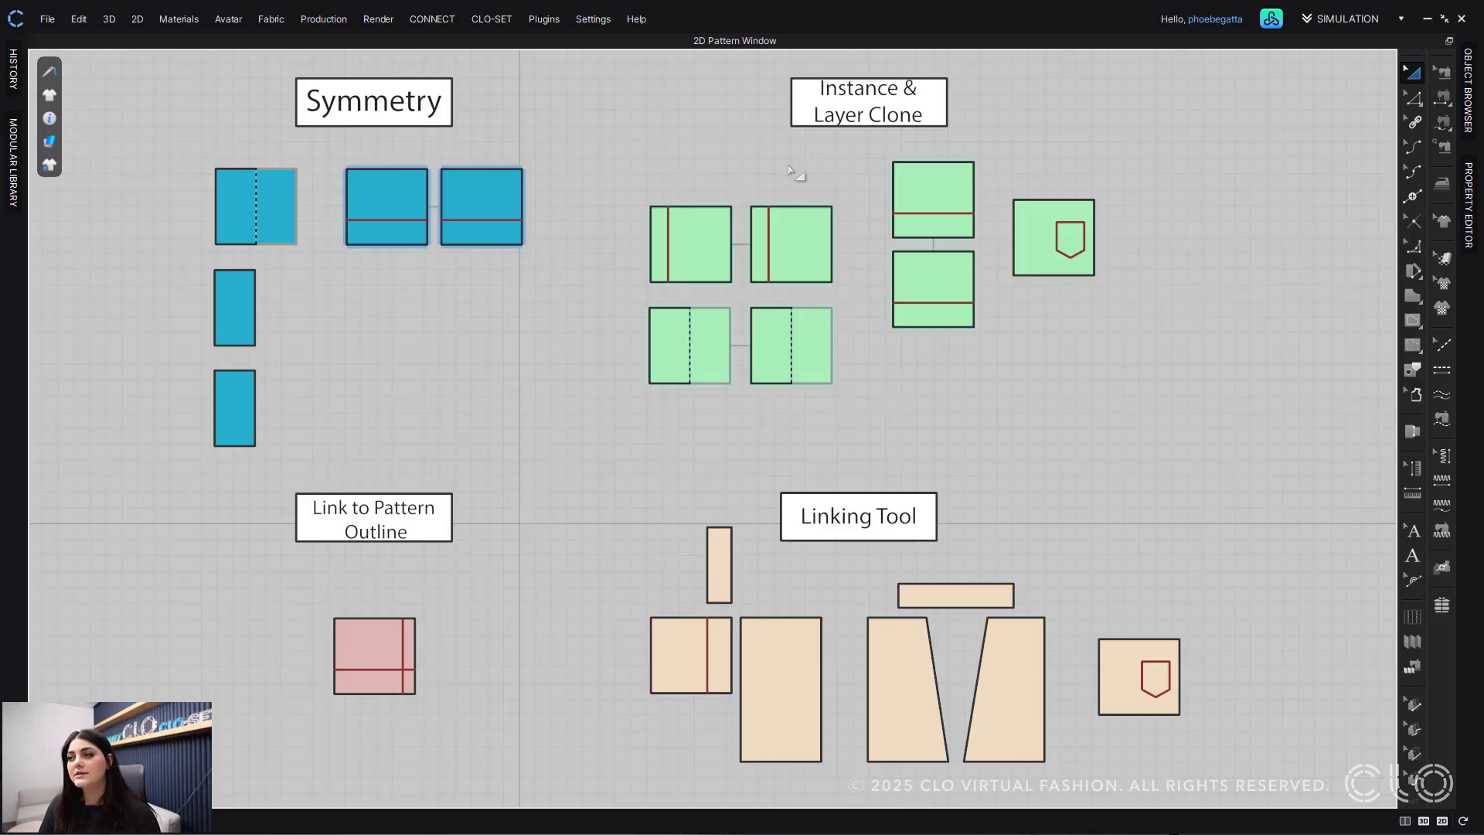
{"action": "left_click", "coordinate": [698, 231]}
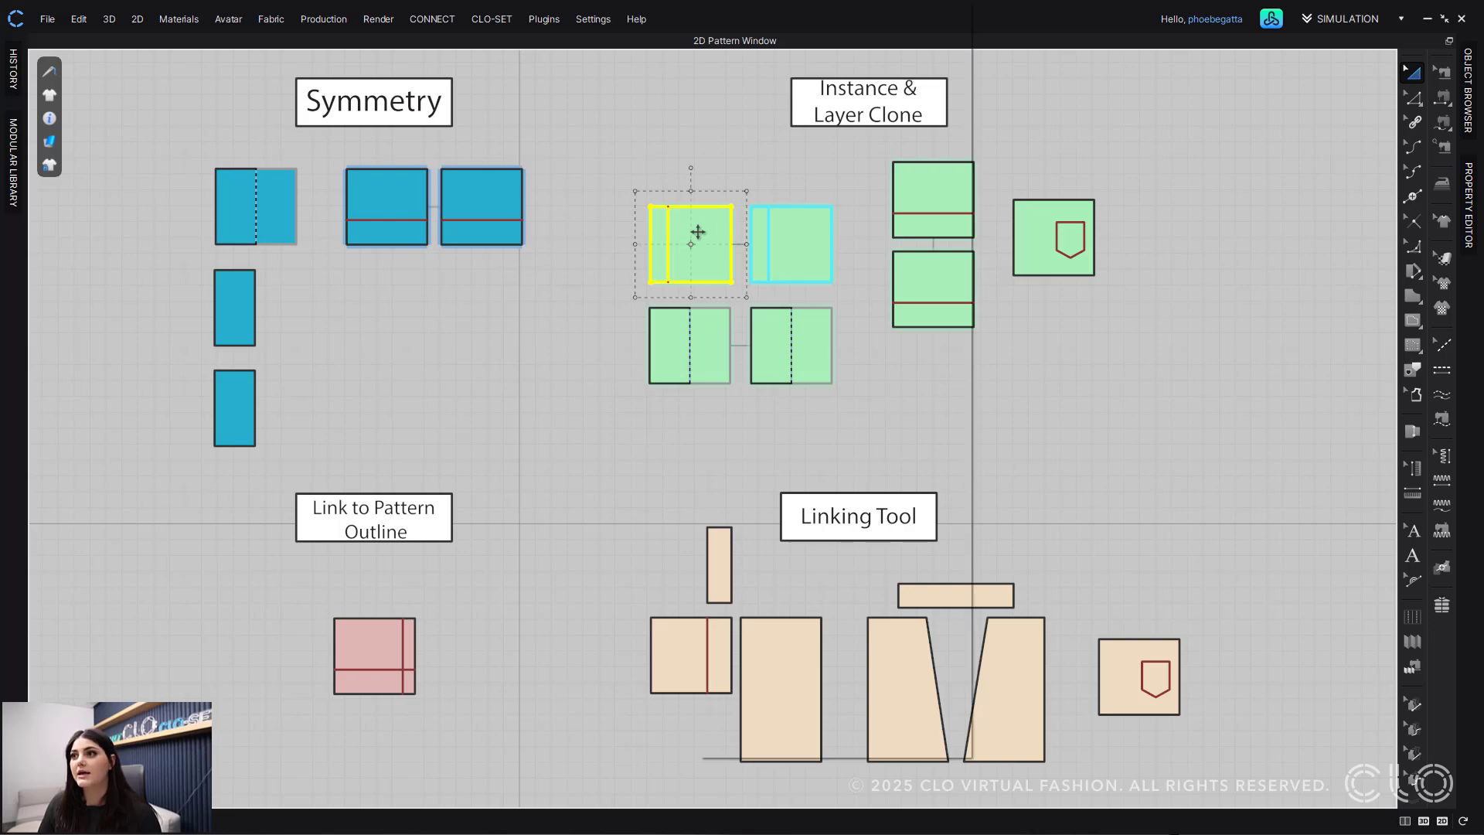
{"action": "right_click", "coordinate": [698, 232]}
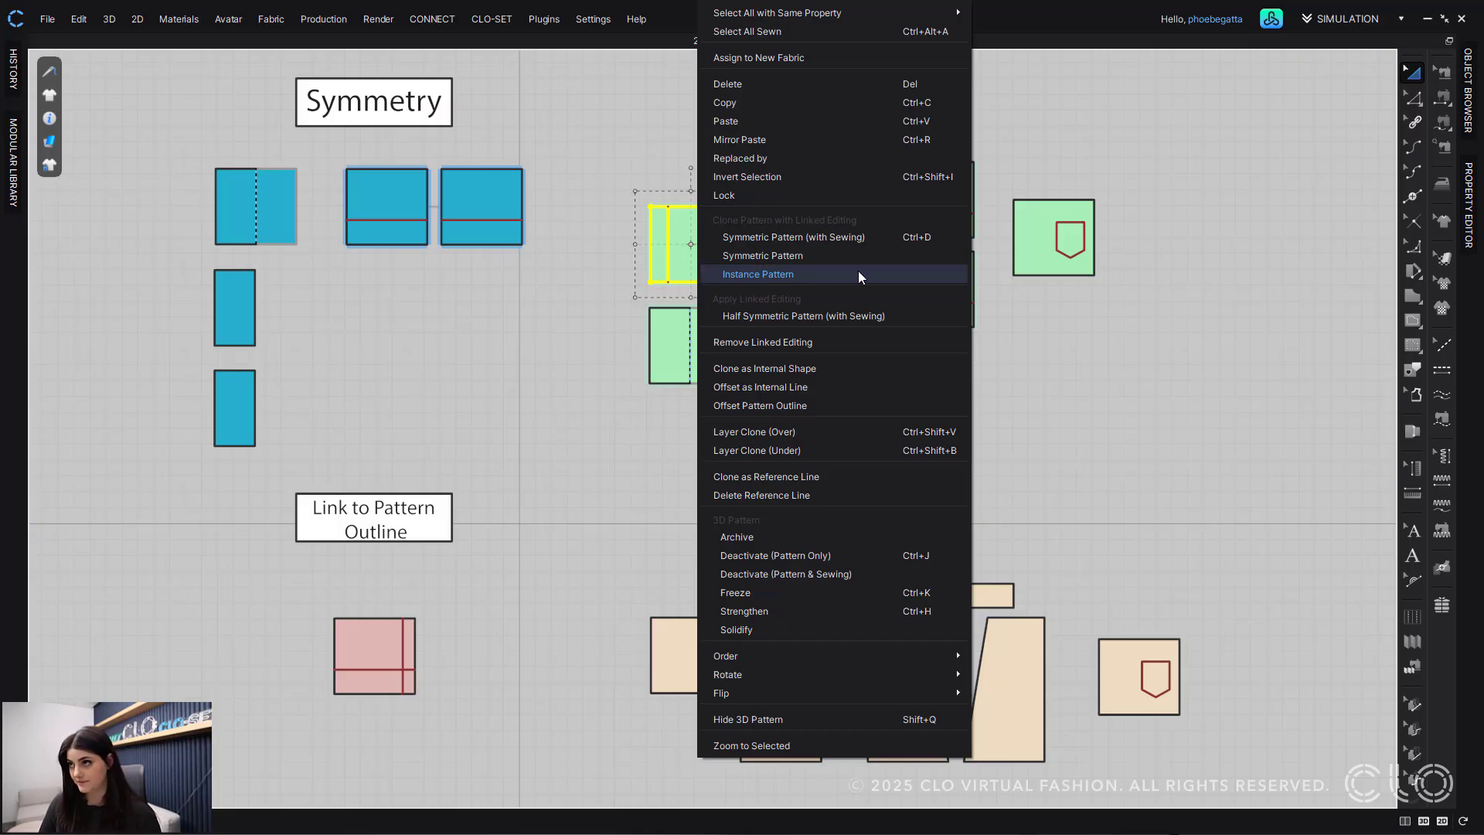
{"action": "left_click", "coordinate": [1057, 302]}
Step: Show the Layer Clone (Over) and Layer Clone (Under) options for the green pattern containing the pocket shape
{"action": "left_click", "coordinate": [933, 188]}
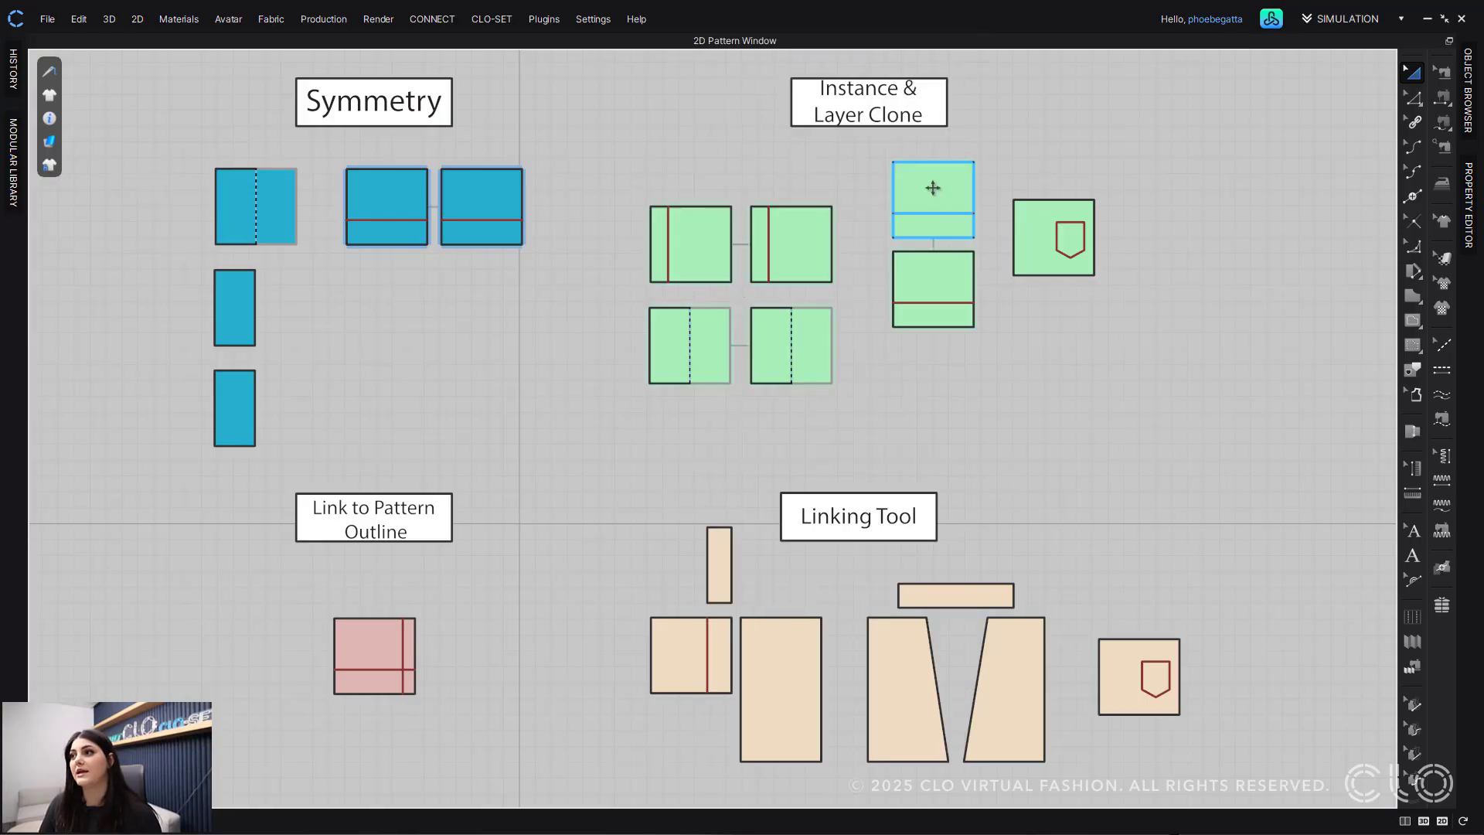
{"action": "left_click", "coordinate": [1040, 240]}
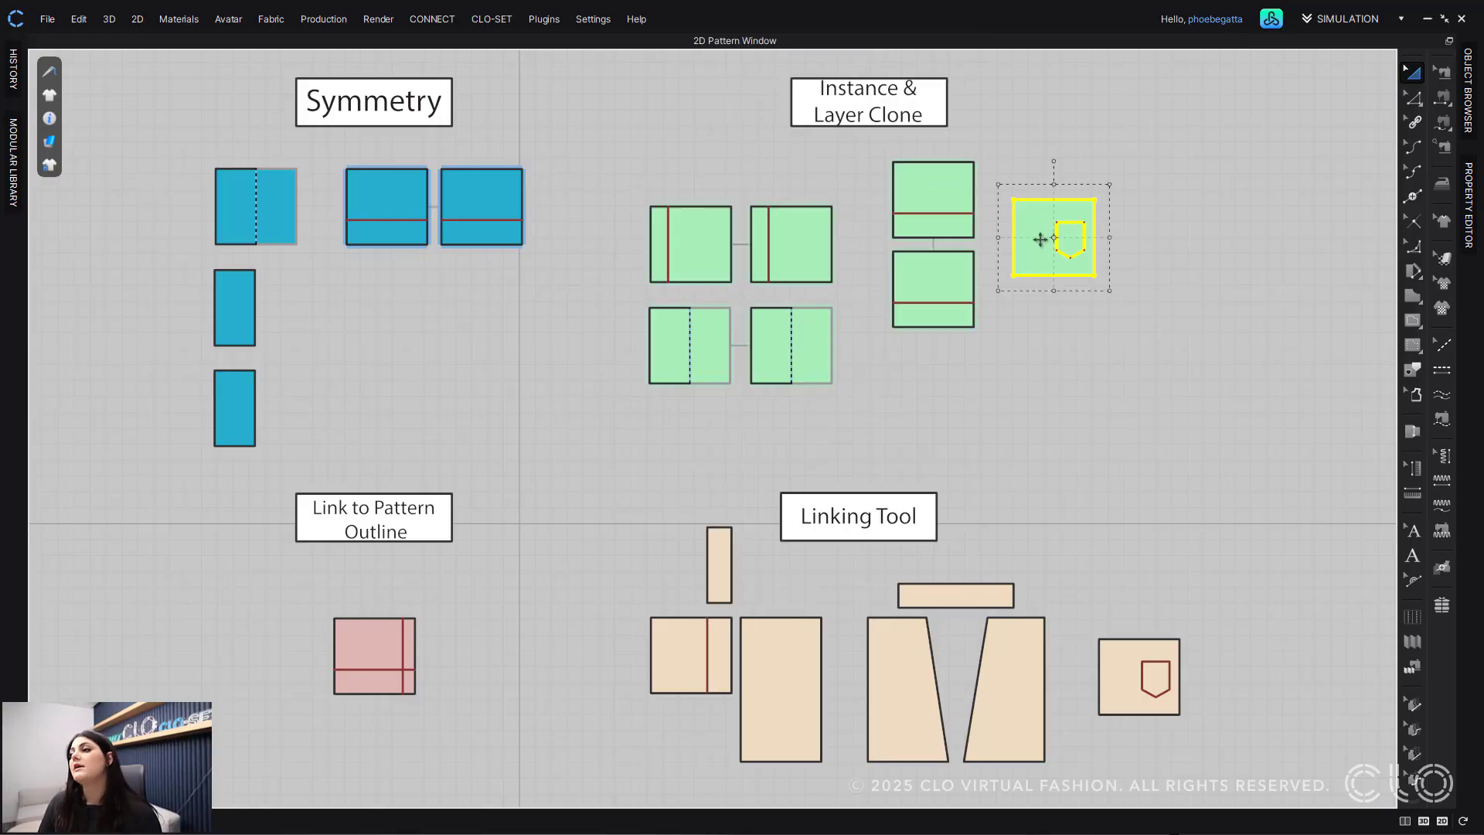
{"action": "right_click", "coordinate": [1040, 240]}
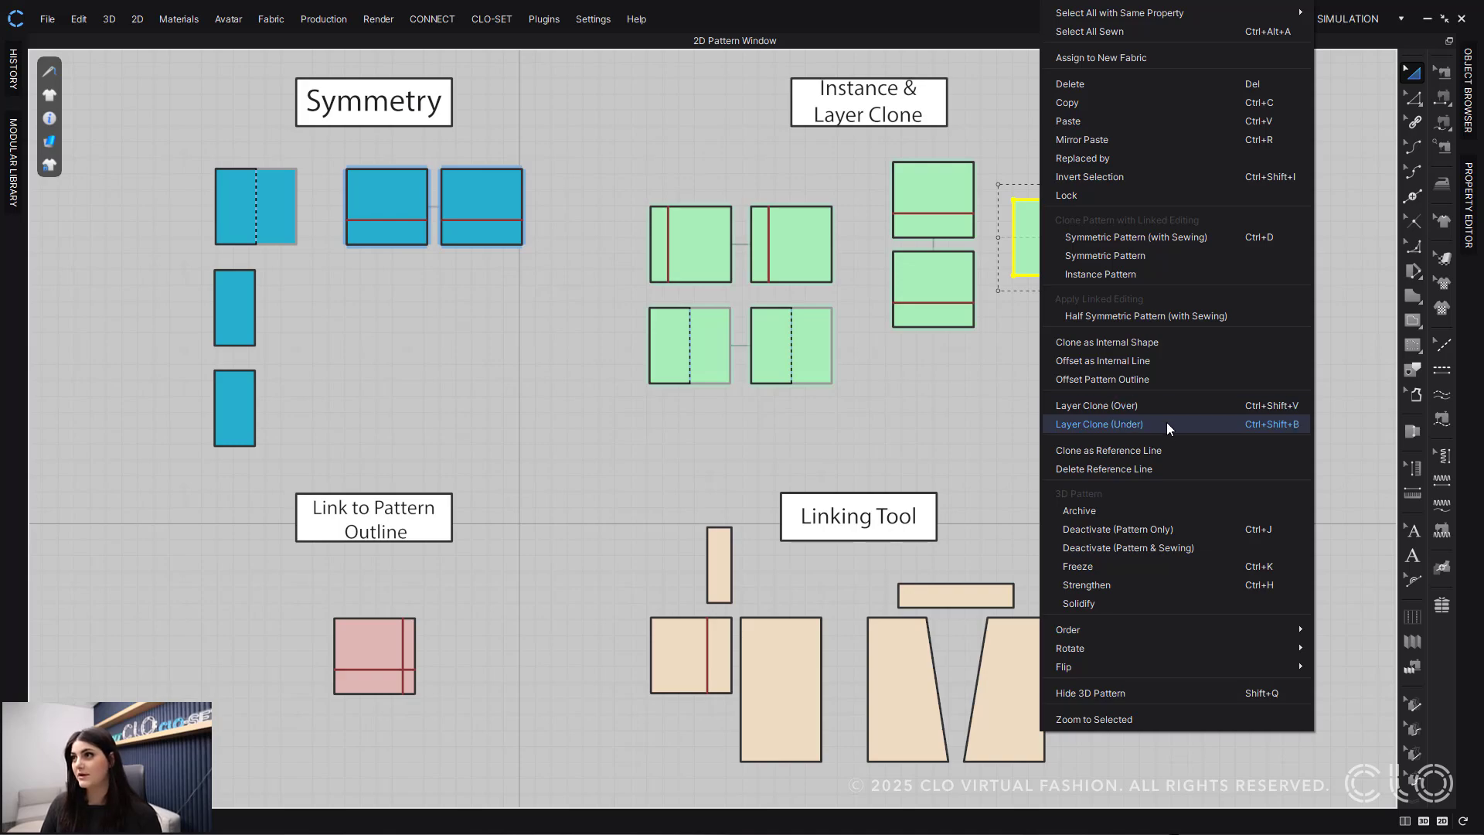
{"action": "left_click", "coordinate": [1000, 304]}
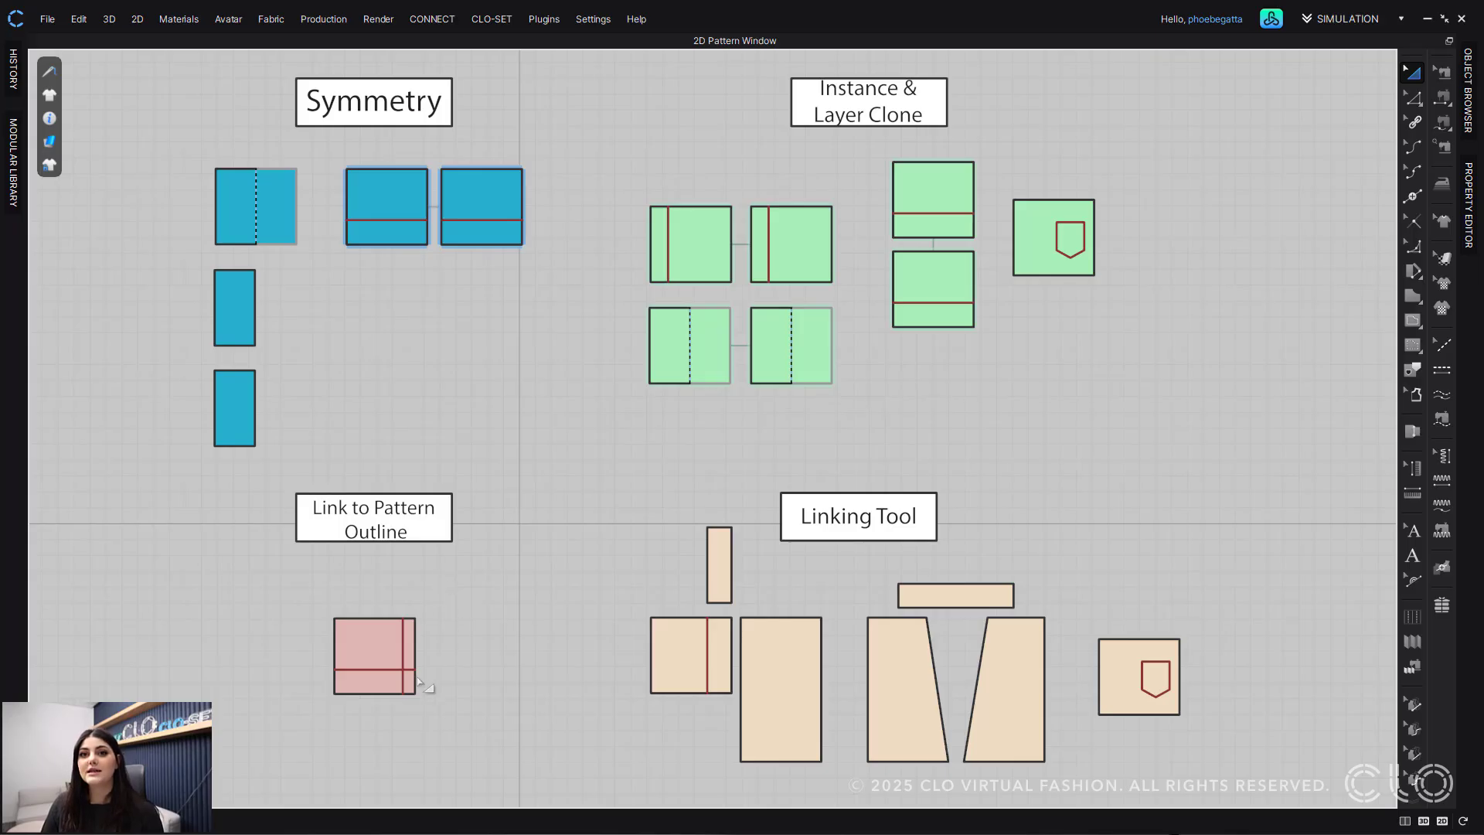
Step: Show the Link to Pattern Outline option for the horizontal internal line of the pink pattern
{"action": "left_click", "coordinate": [366, 670]}
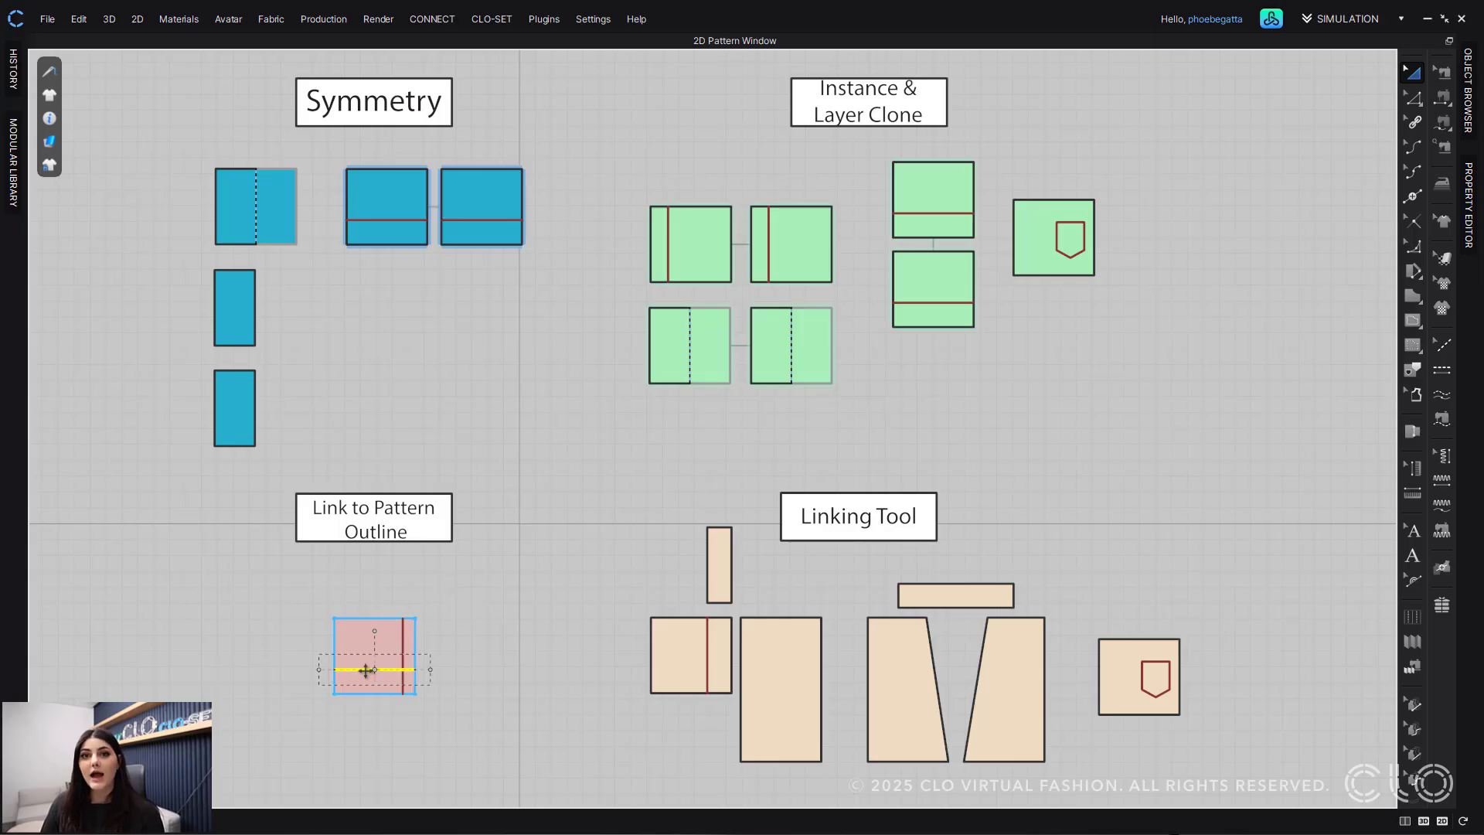
{"action": "right_click", "coordinate": [366, 671]}
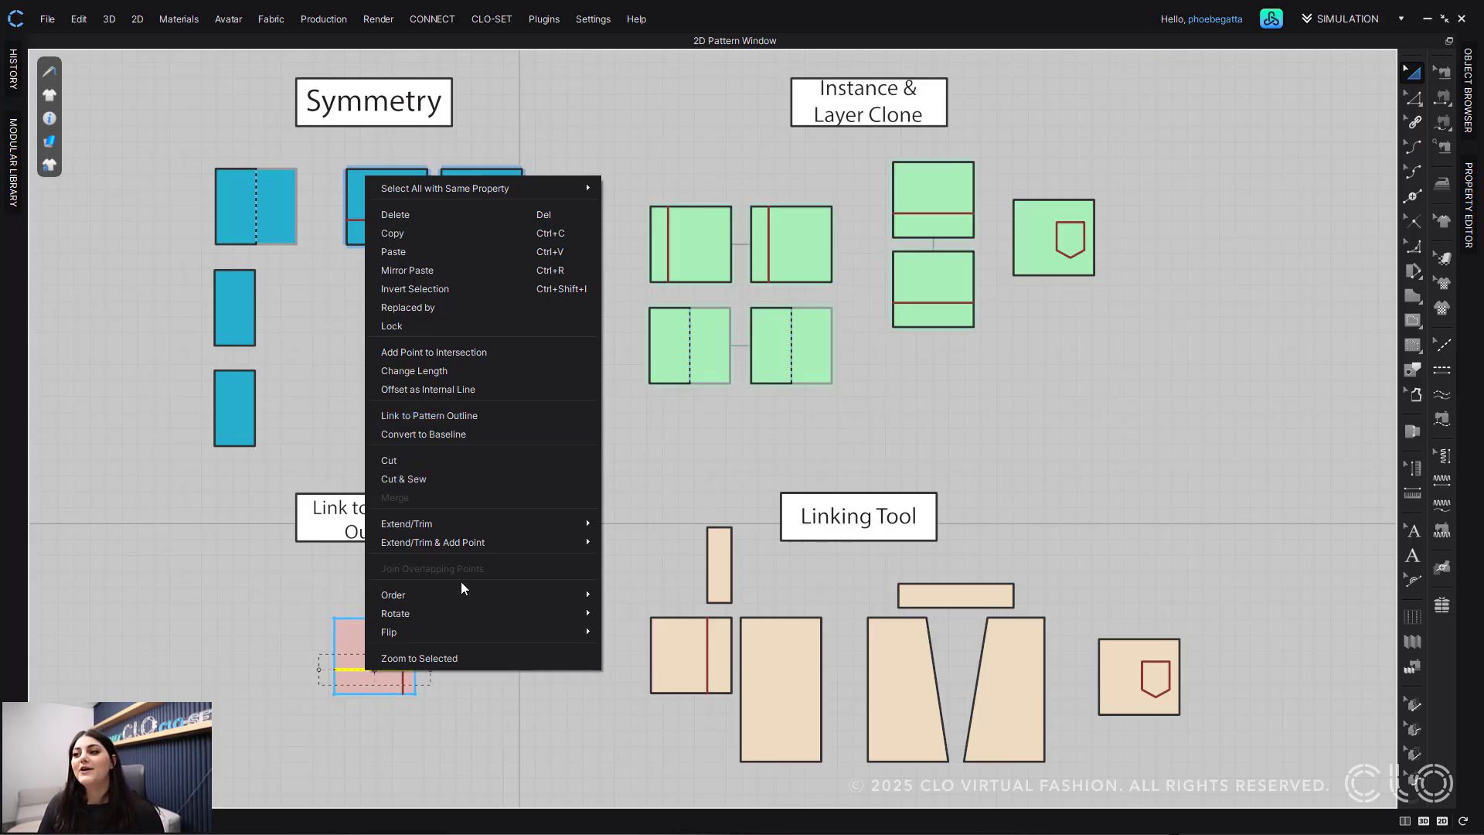
{"action": "left_click", "coordinate": [499, 716]}
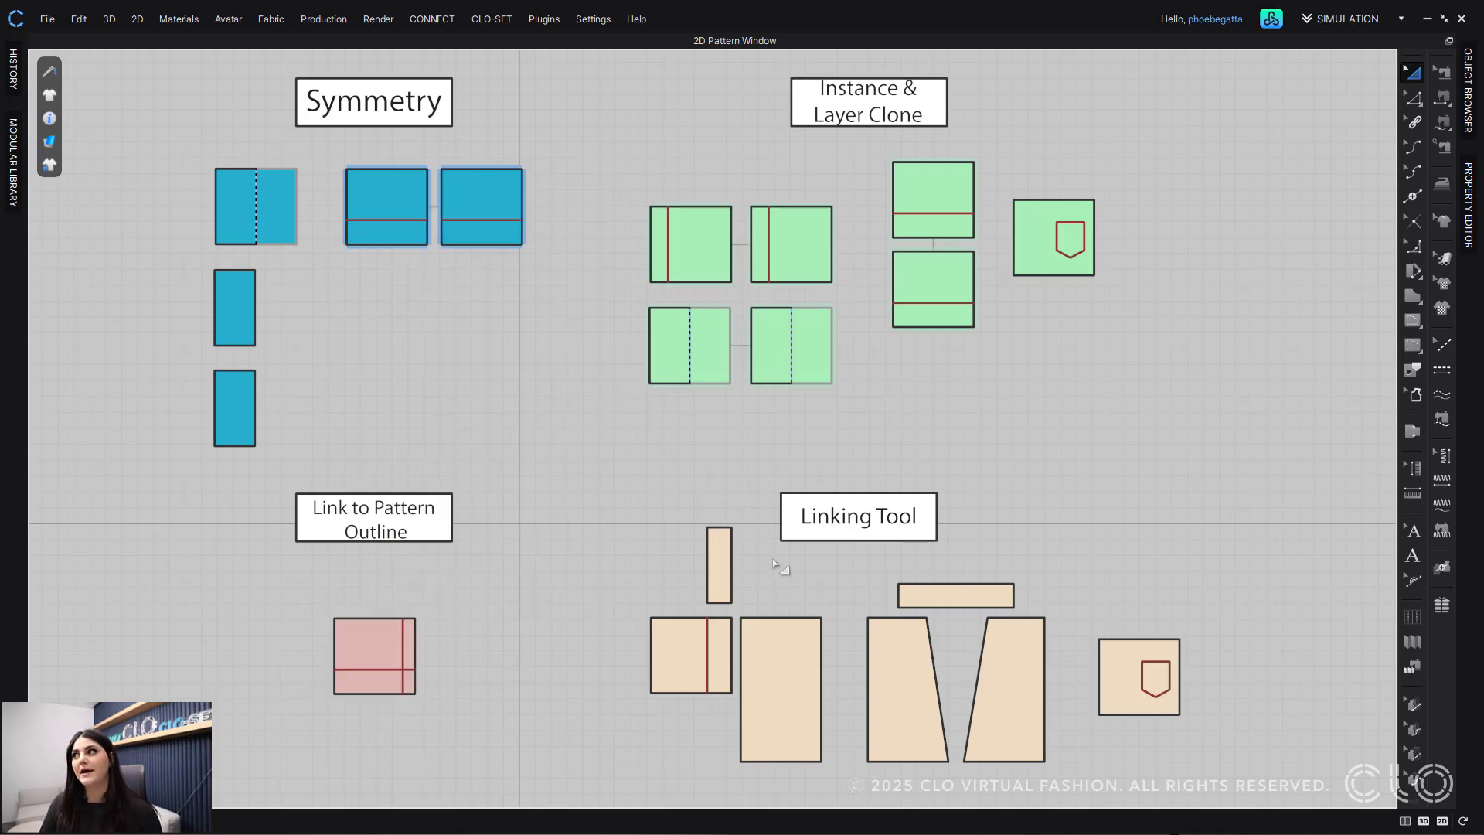
Step: With the Edit Pattern tool, show the Link Lines option for the right edge of the narrow vertical beige strip
{"action": "left_click", "coordinate": [1411, 98]}
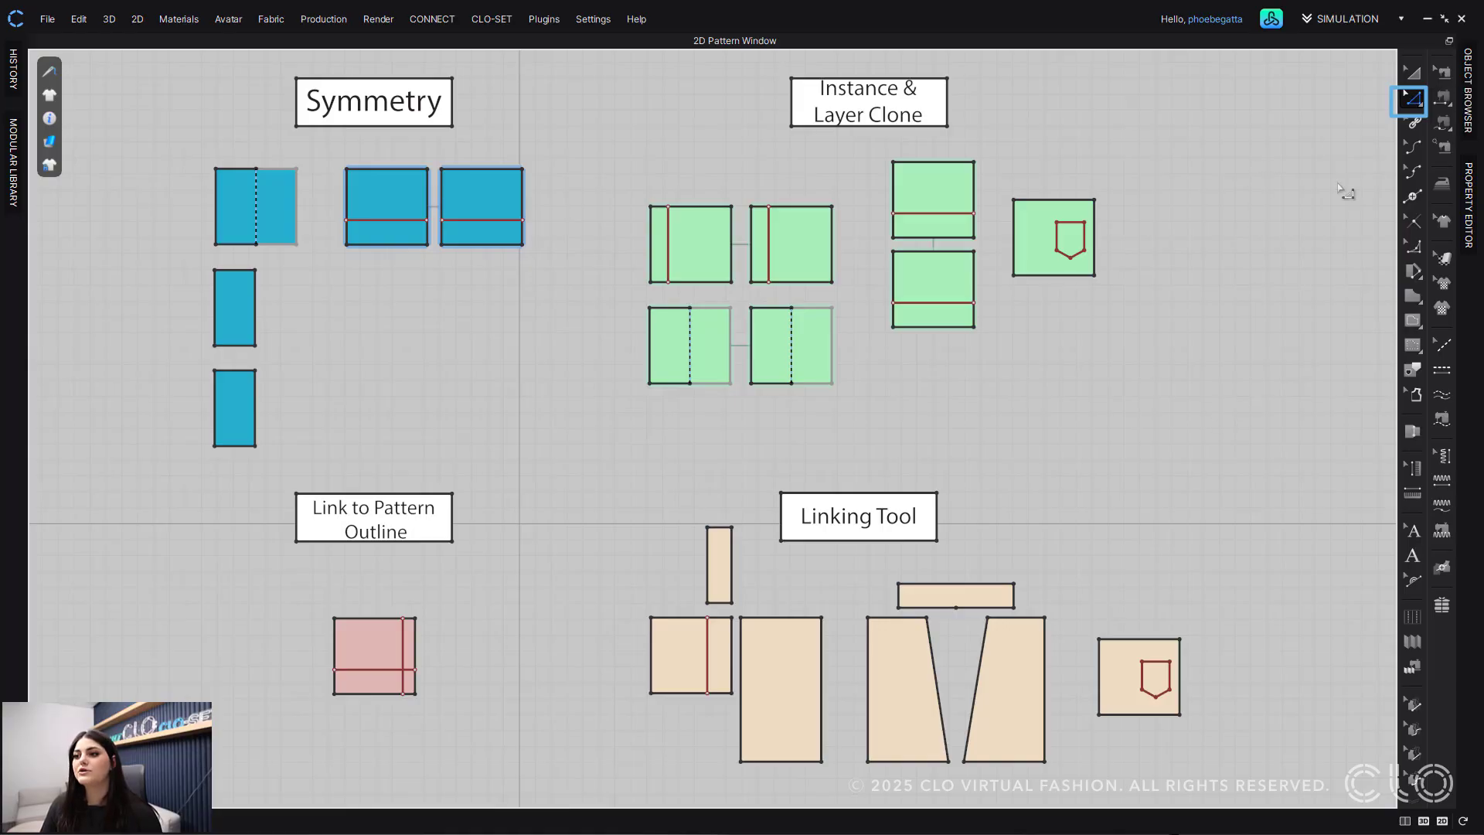
{"action": "left_click", "coordinate": [732, 572]}
{"action": "right_click", "coordinate": [735, 573]}
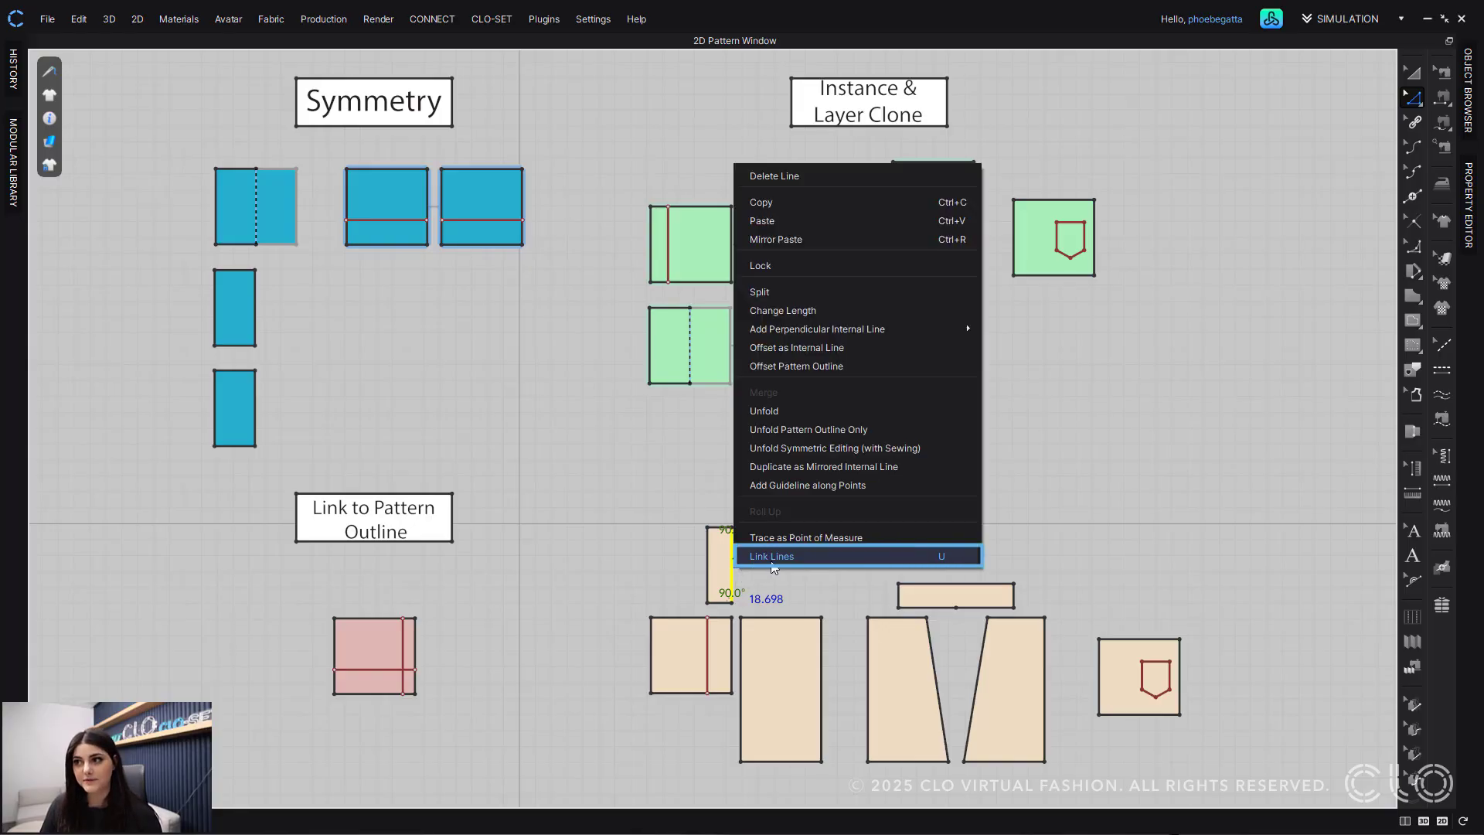
{"action": "left_click", "coordinate": [772, 558]}
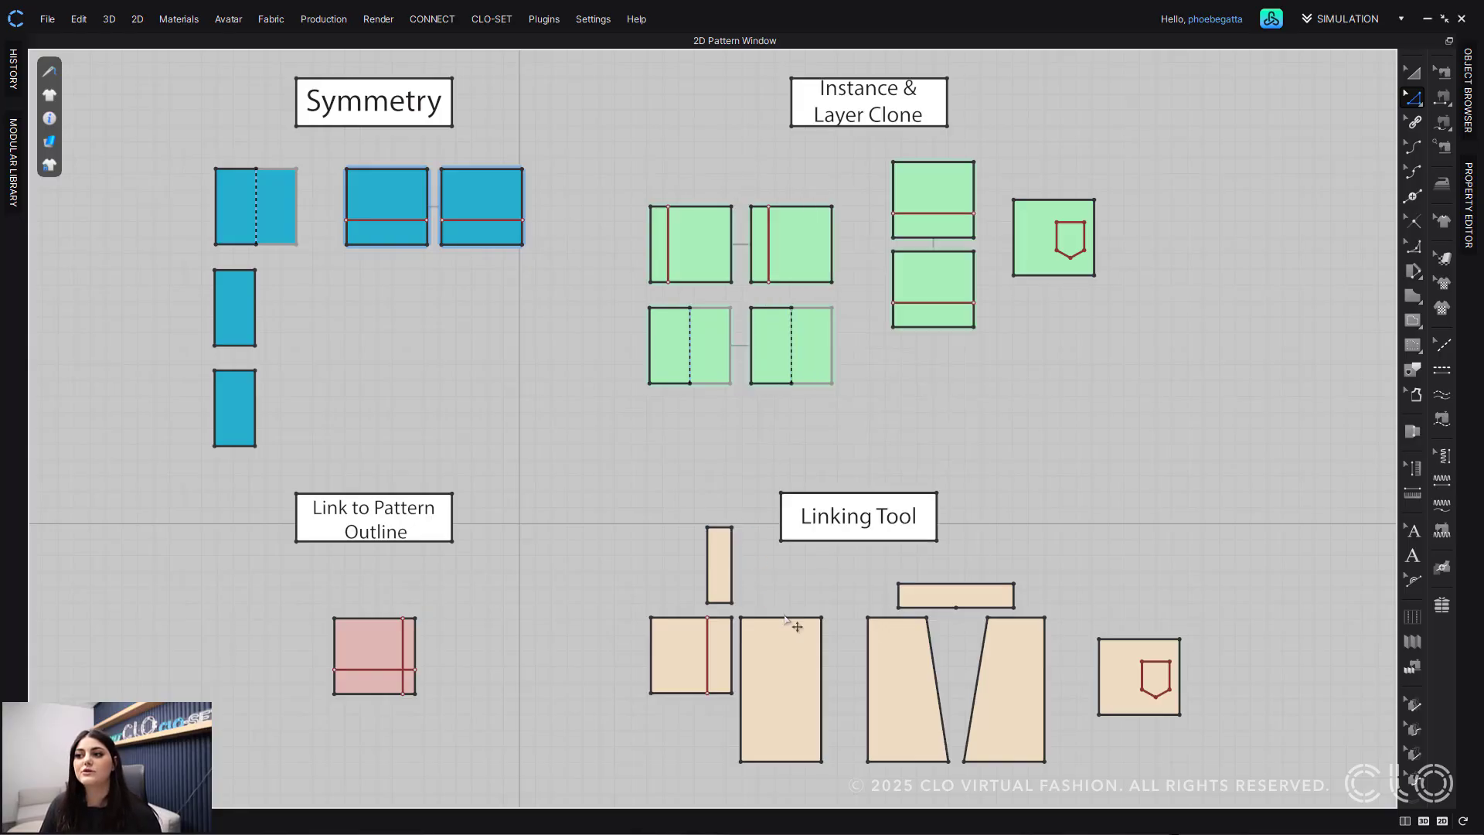
Step: Show the Link Lines option for the right edge of the tall beige rectangle
{"action": "left_click", "coordinate": [826, 663]}
{"action": "right_click", "coordinate": [825, 663]}
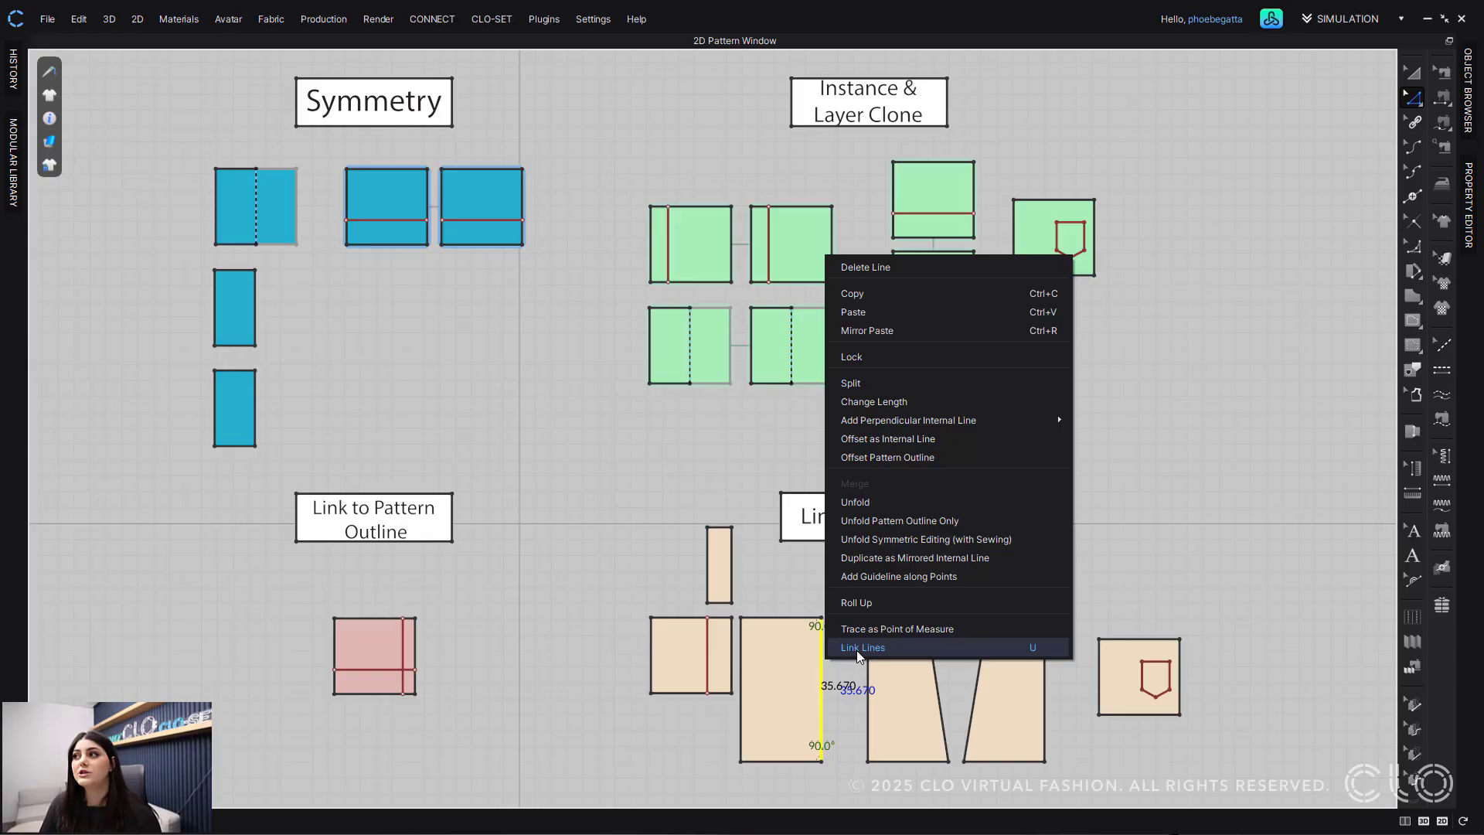
{"action": "left_click", "coordinate": [1126, 502]}
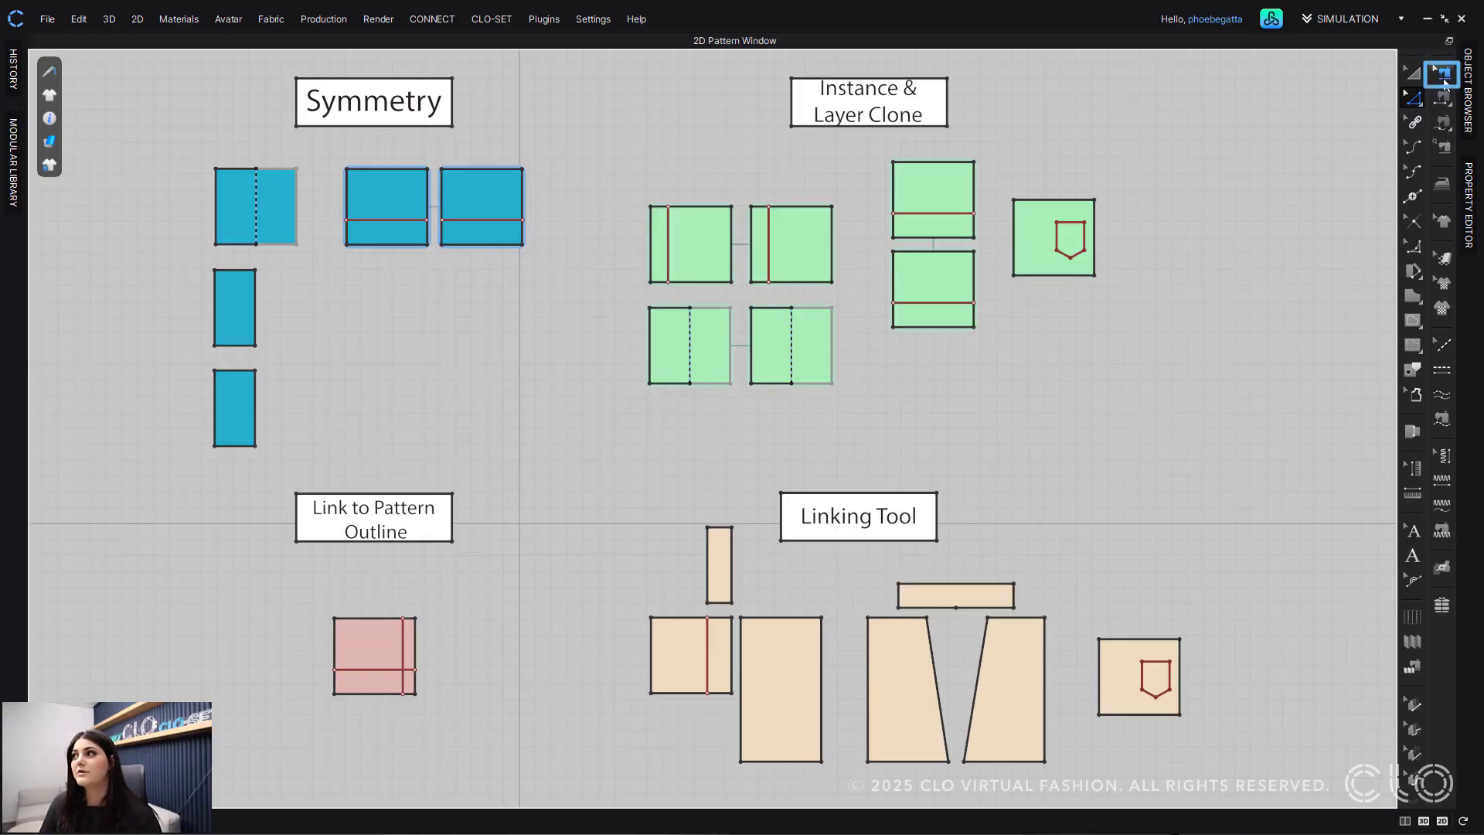
Step: With the Edit Sewing tool, show the Link Line option for the slanted seam of the left beige panel
{"action": "left_click", "coordinate": [1444, 75]}
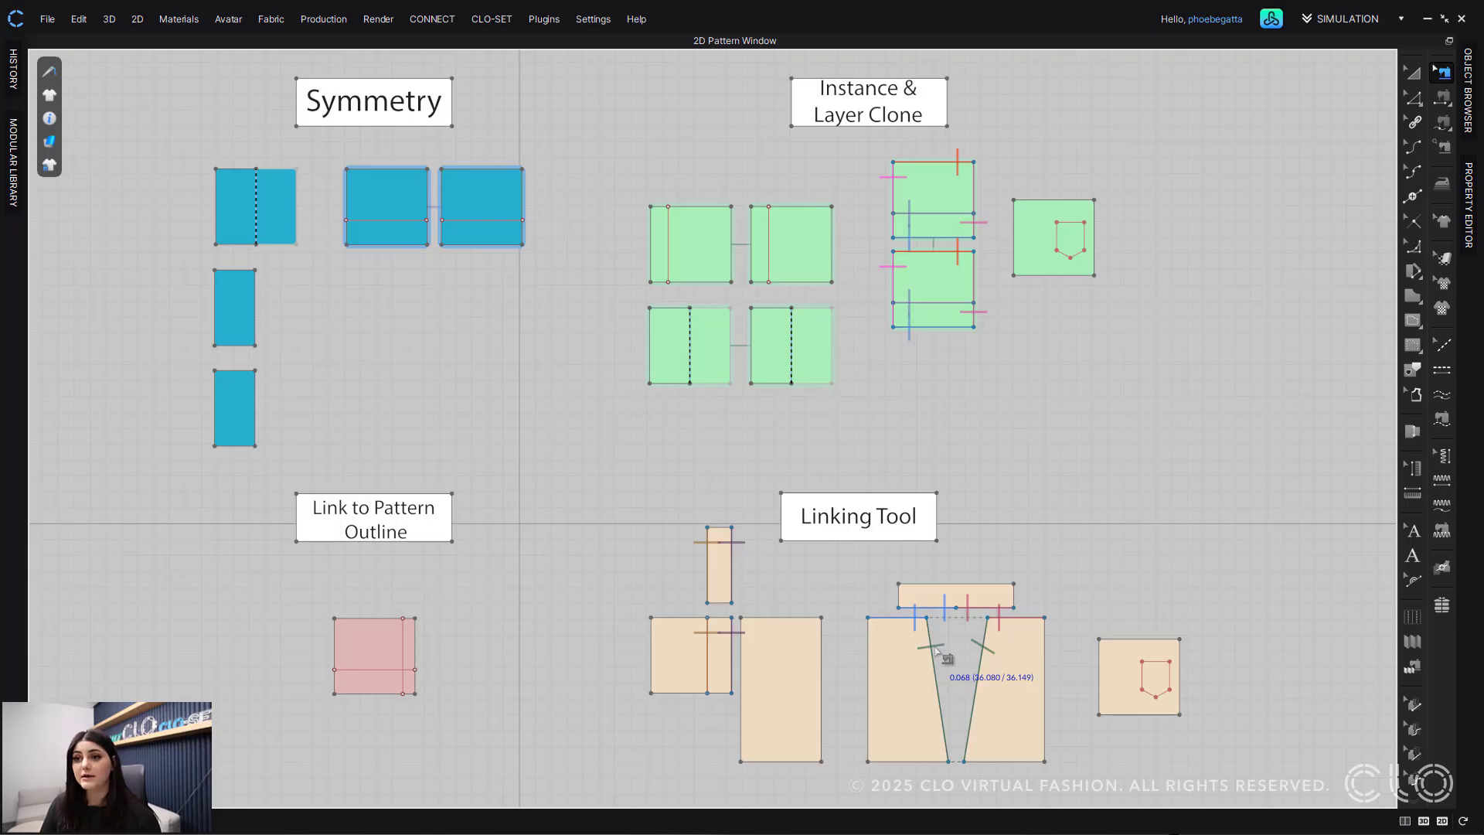
{"action": "right_click", "coordinate": [937, 652]}
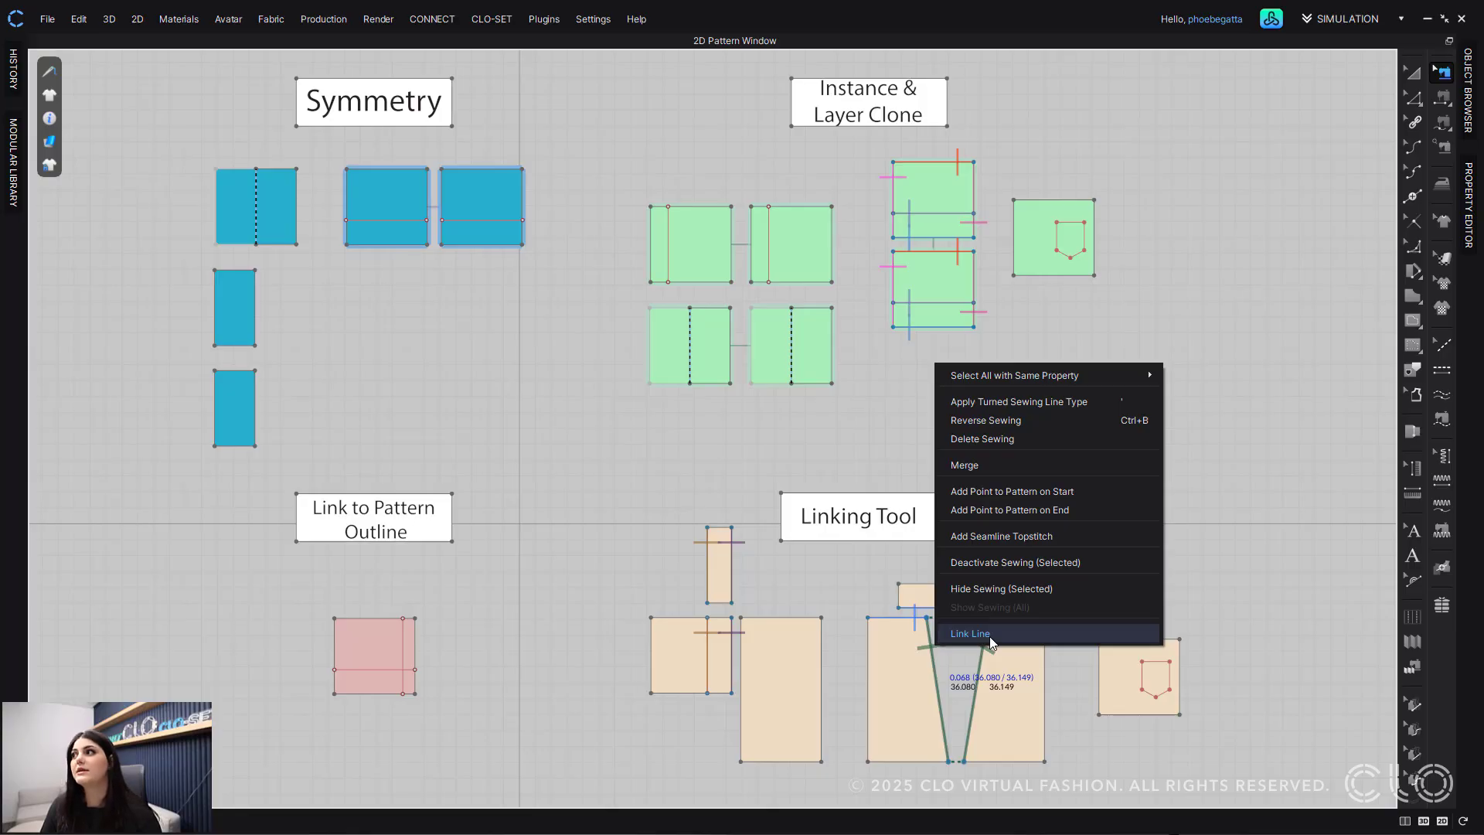
{"action": "left_click", "coordinate": [1254, 480]}
Step: Compare the Edit Pattern and Edit Sewing tools, then show the Link Line option from the right beige panel's slanted seam
{"action": "left_click", "coordinate": [1411, 99]}
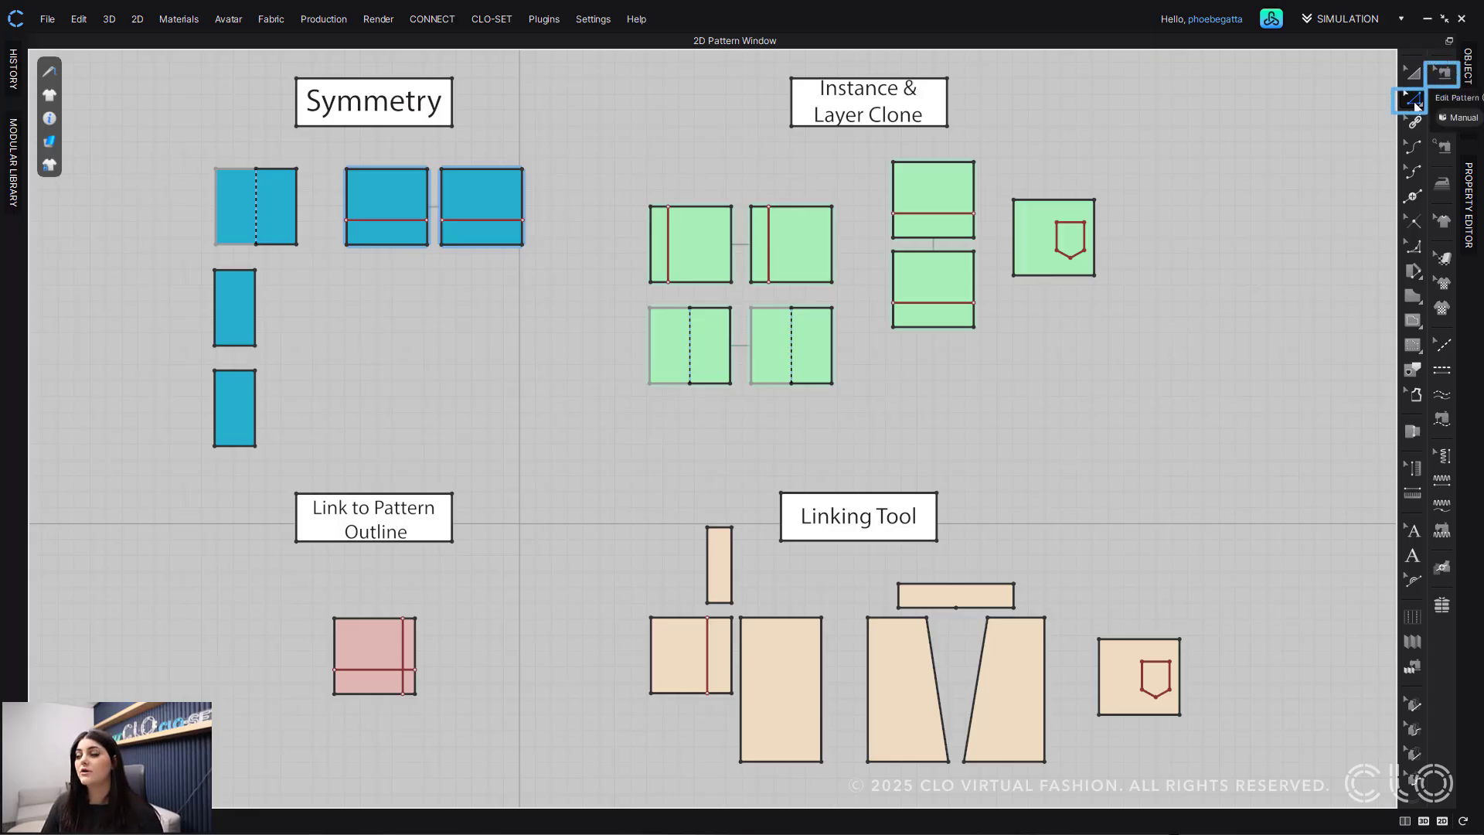
{"action": "left_click", "coordinate": [1443, 77]}
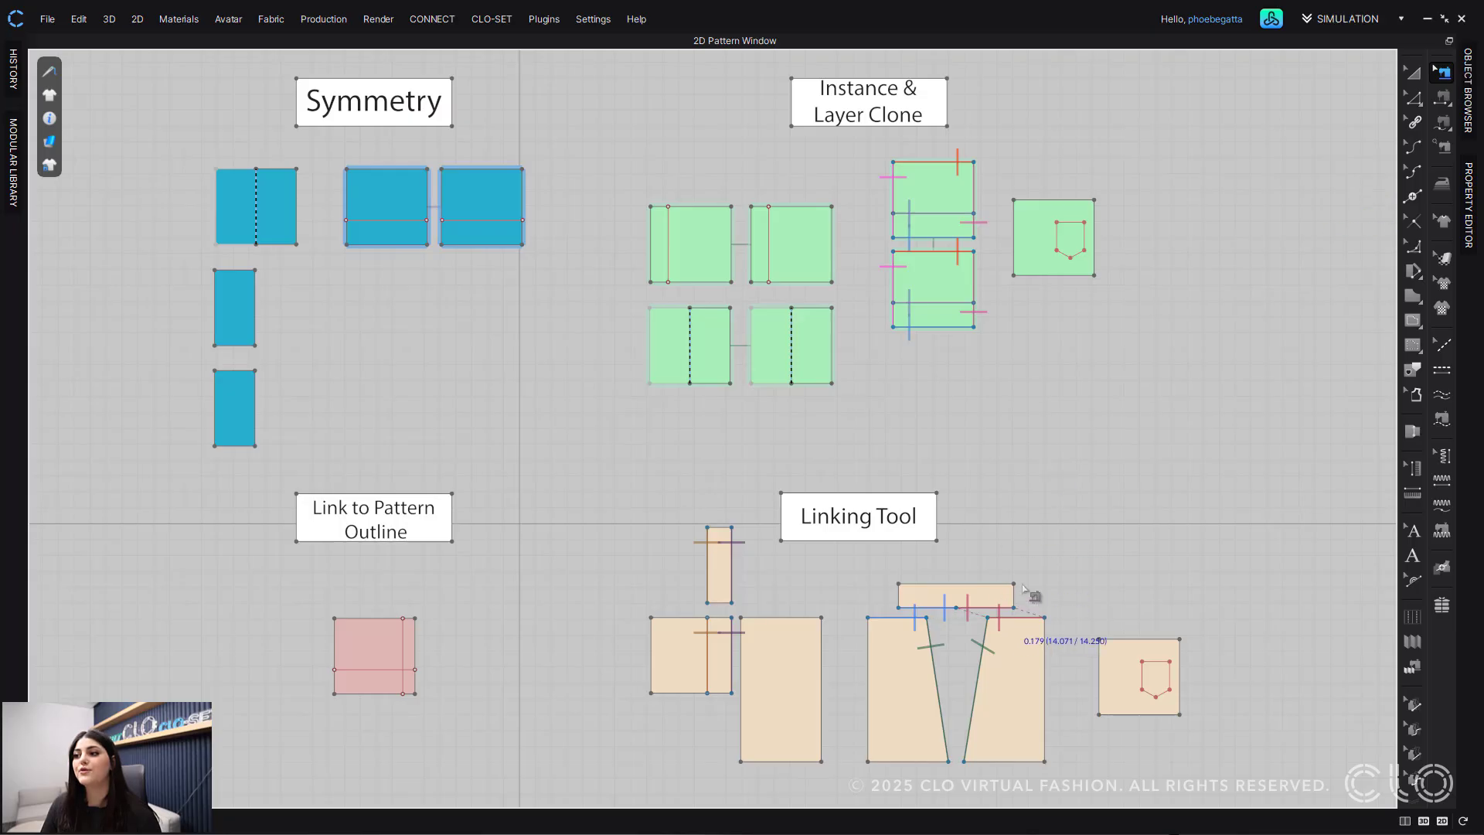
{"action": "right_click", "coordinate": [973, 671]}
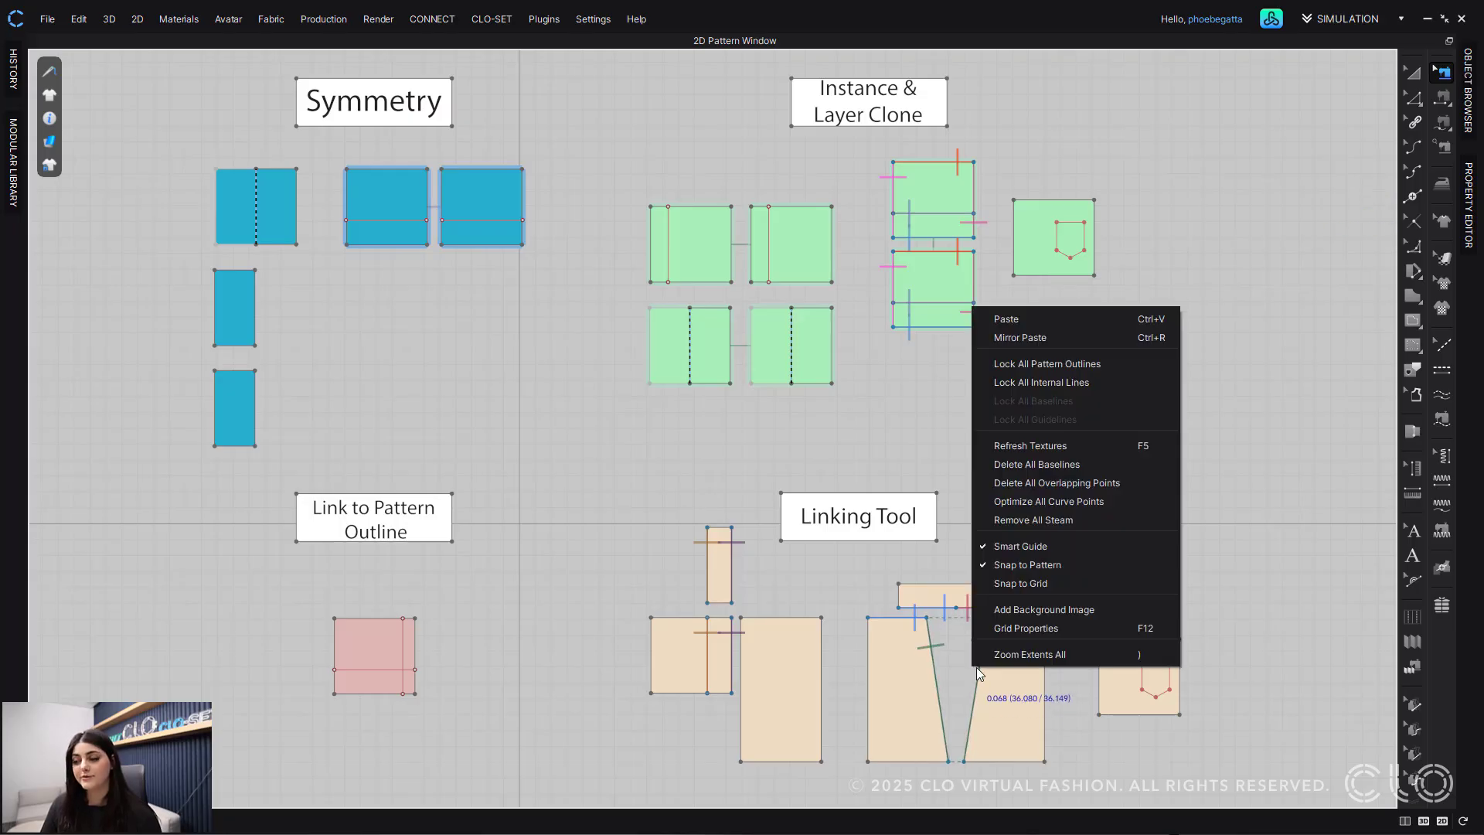
{"action": "left_click", "coordinate": [978, 669]}
{"action": "right_click", "coordinate": [979, 674]}
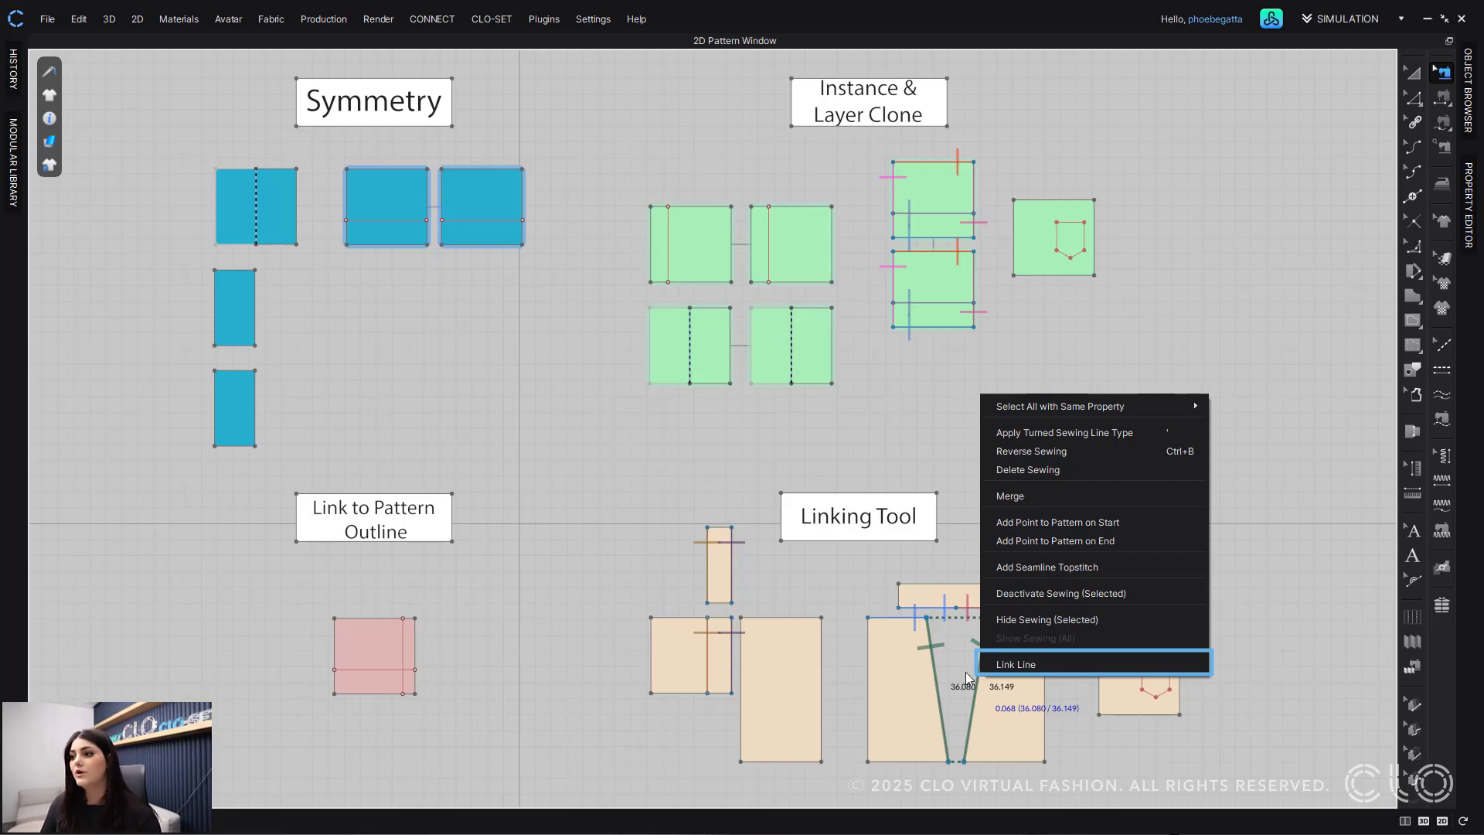
{"action": "left_click", "coordinate": [1063, 666]}
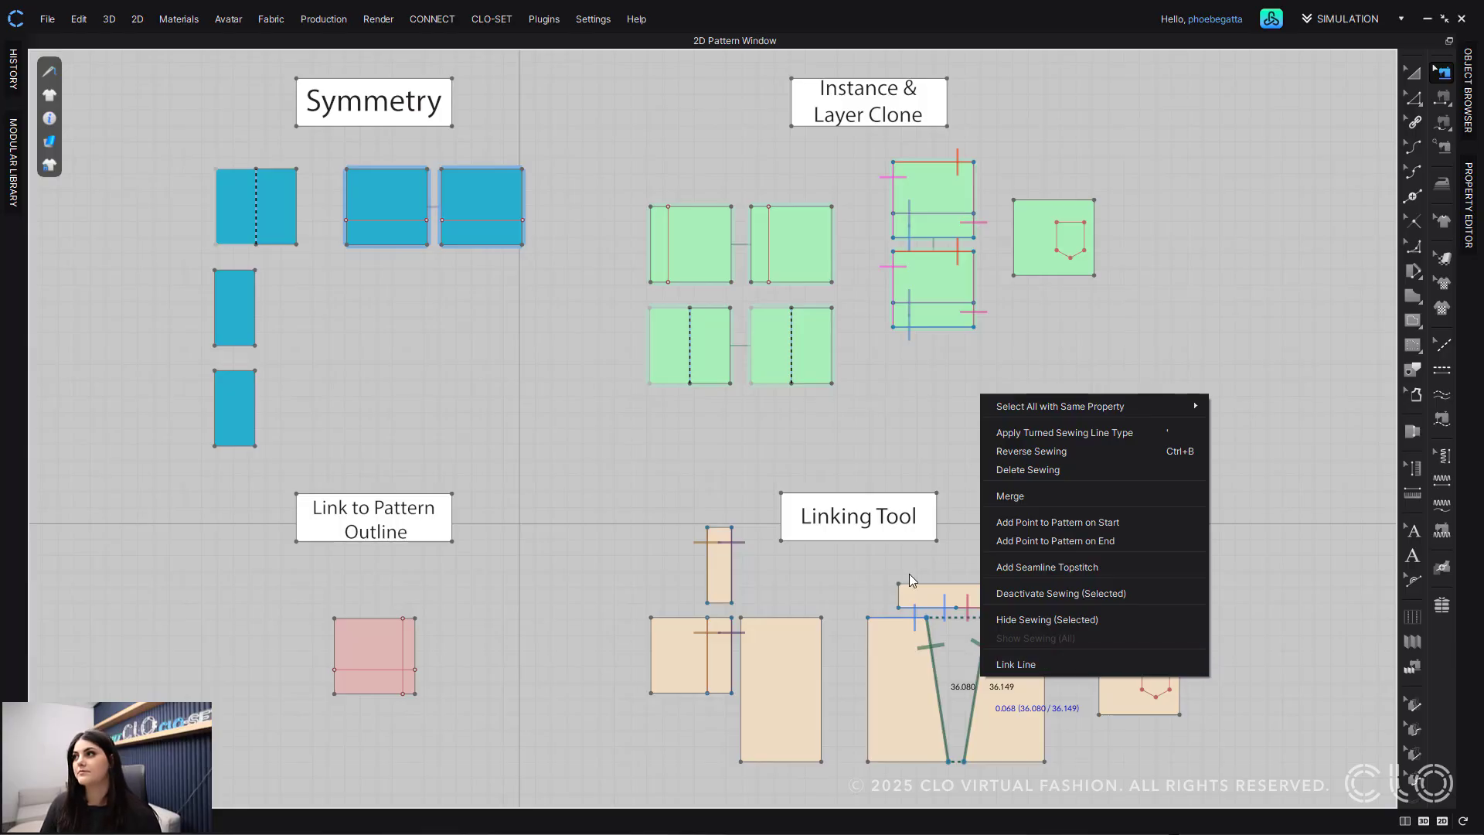
Step: With the Transform Pattern tool, examine the half-symmetric blue pattern in the Symmetry section up close
{"action": "left_click", "coordinate": [1413, 72]}
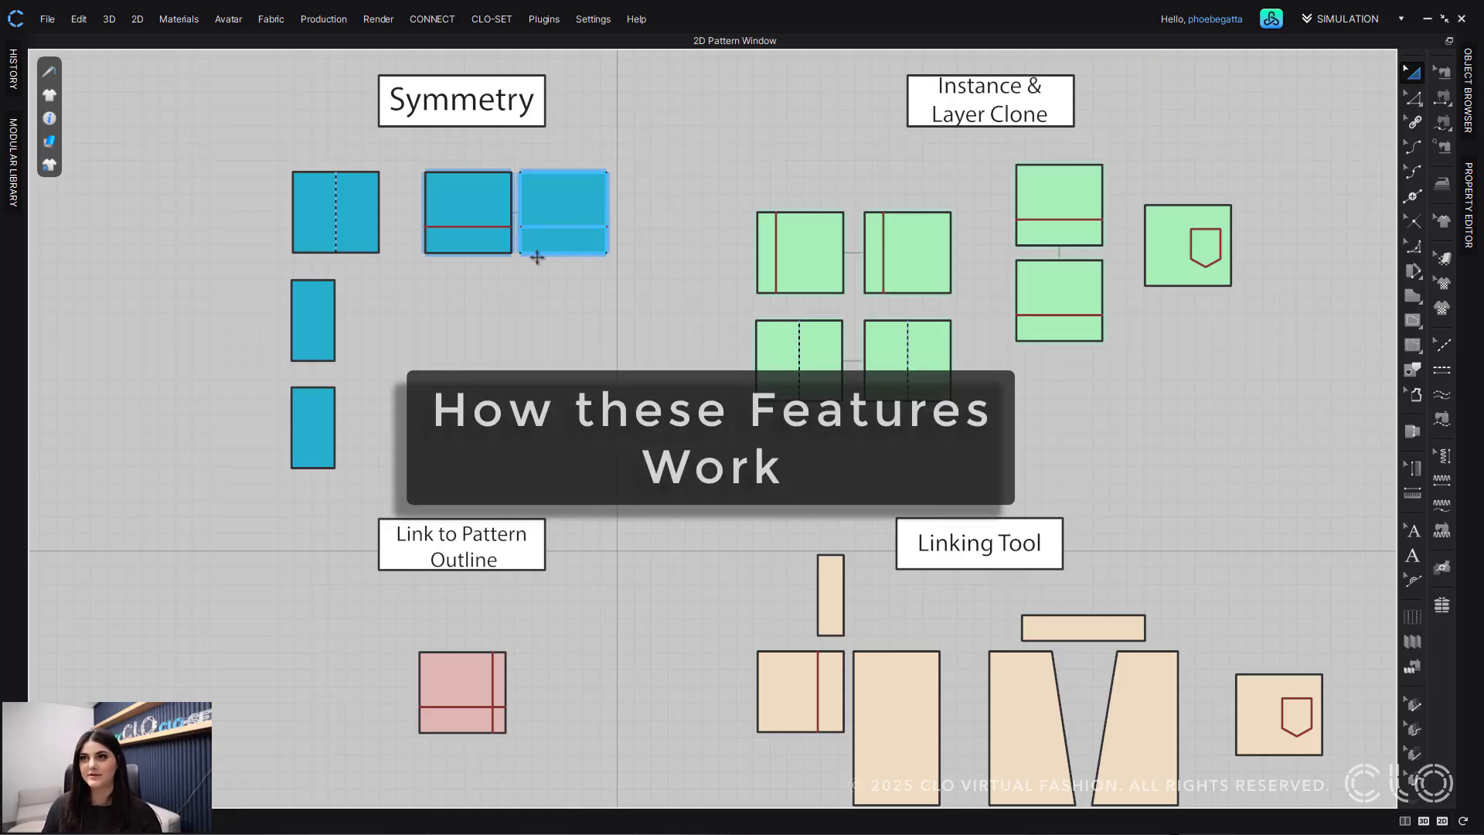
{"action": "scroll", "coordinate": [407, 301], "scroll_direction": "up", "scroll_amount": 3}
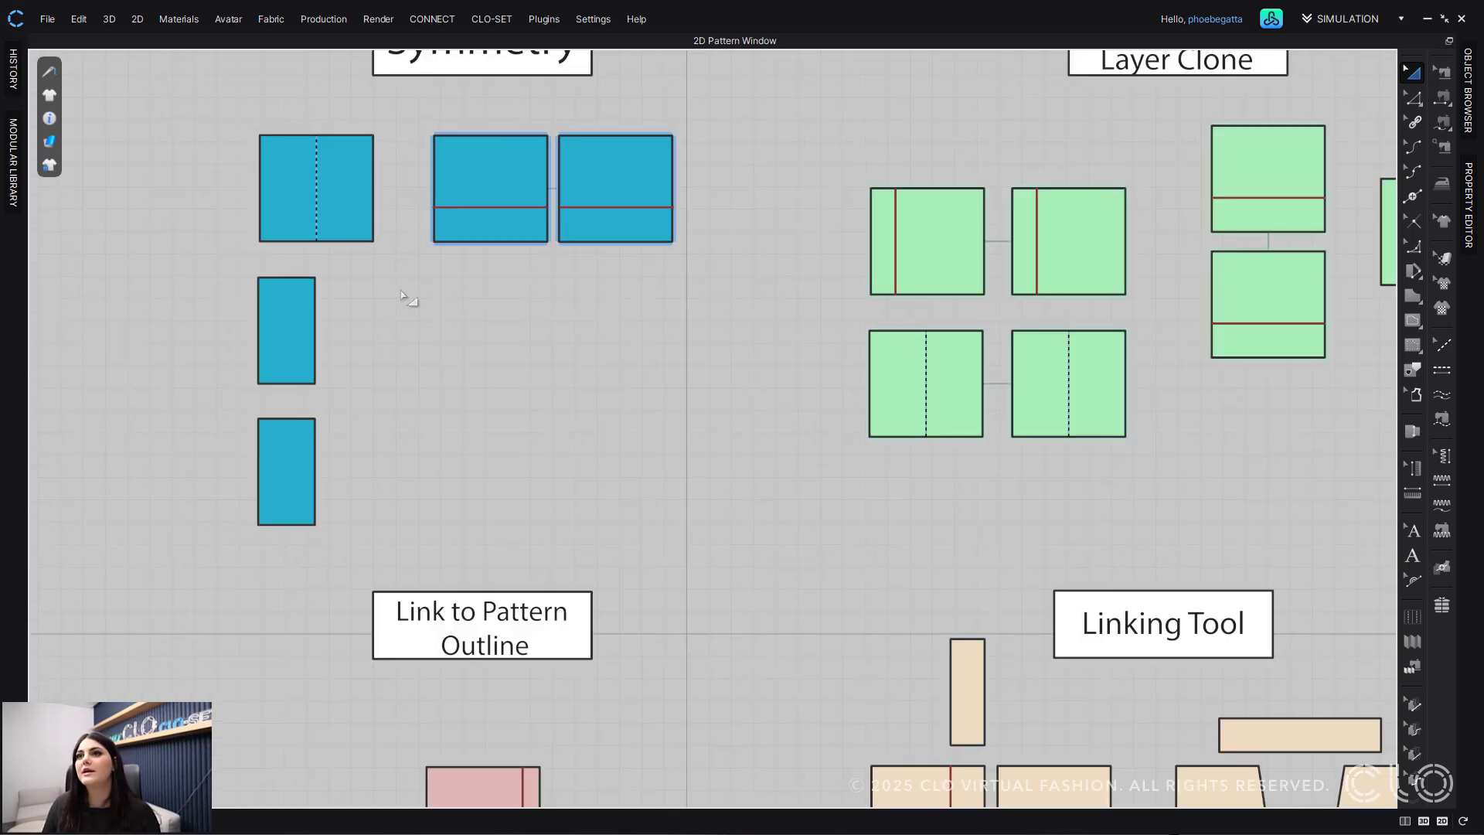
{"action": "scroll", "coordinate": [499, 425], "scroll_direction": "up", "scroll_amount": 2}
{"action": "middle_click_drag", "start_coordinate": [626, 424], "coordinate": [728, 592]}
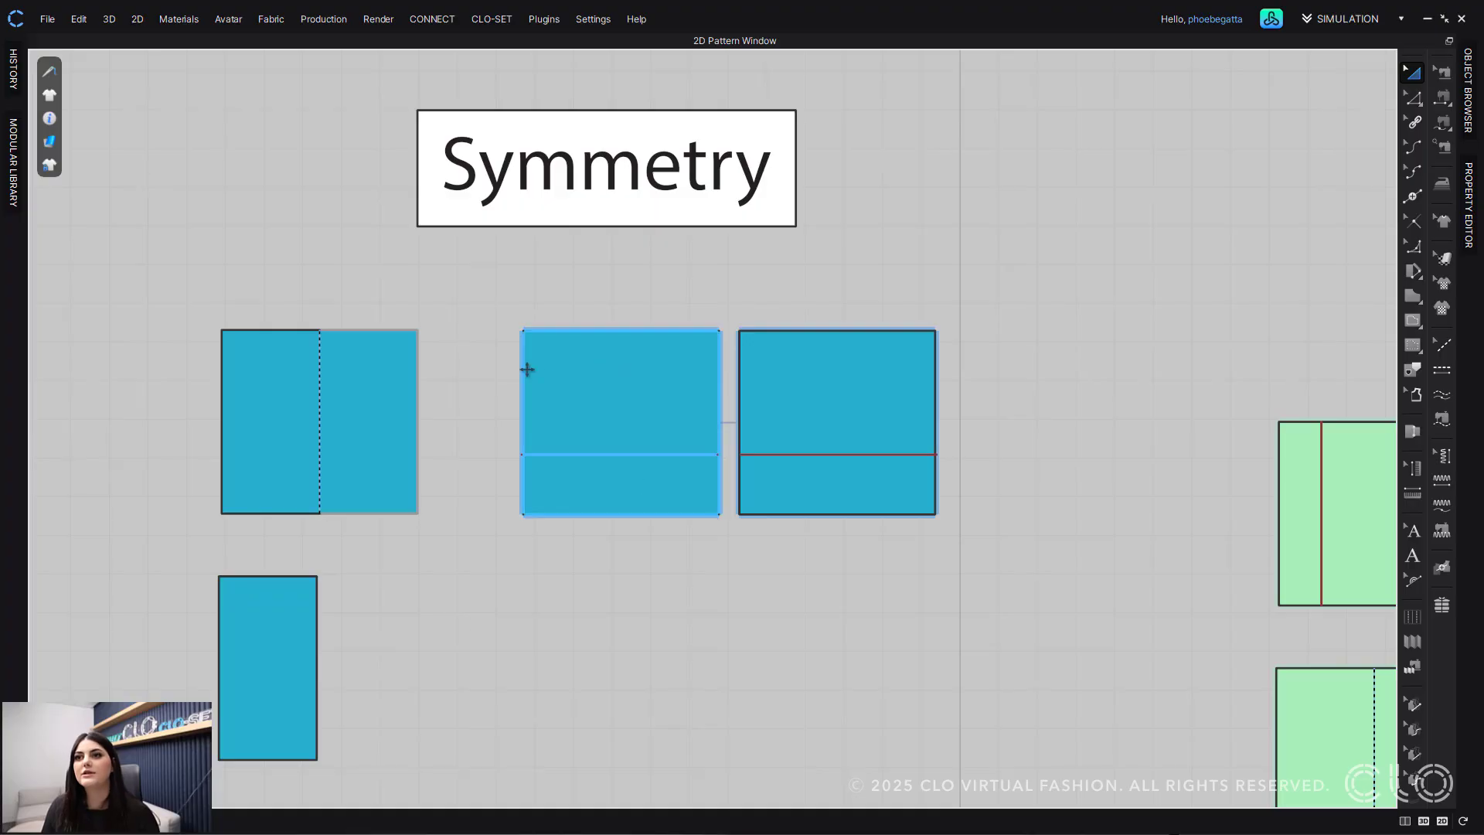
{"action": "middle_click_drag", "start_coordinate": [521, 410], "coordinate": [556, 408]}
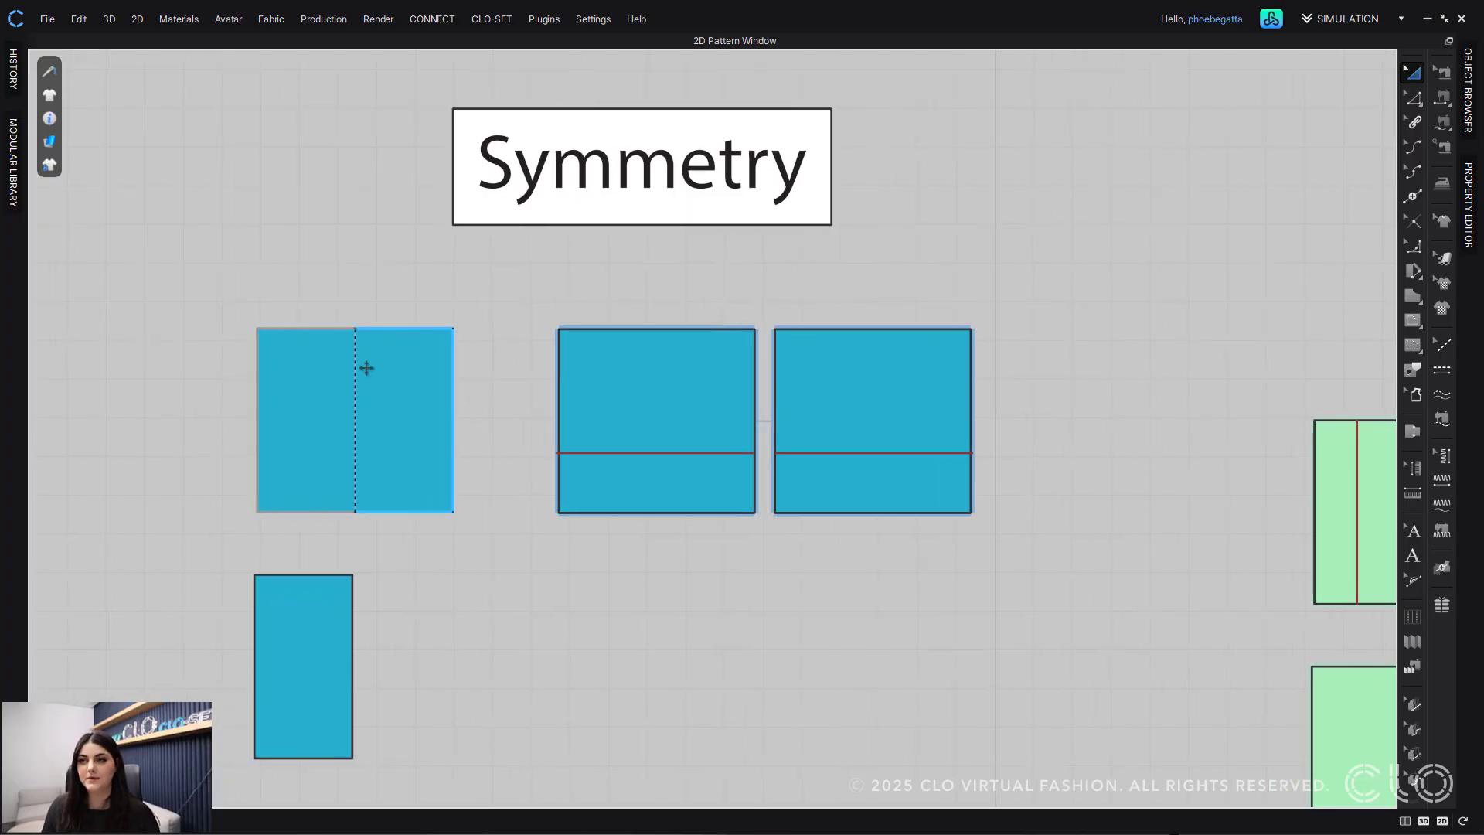
{"action": "left_click", "coordinate": [332, 403]}
{"action": "left_click", "coordinate": [349, 280]}
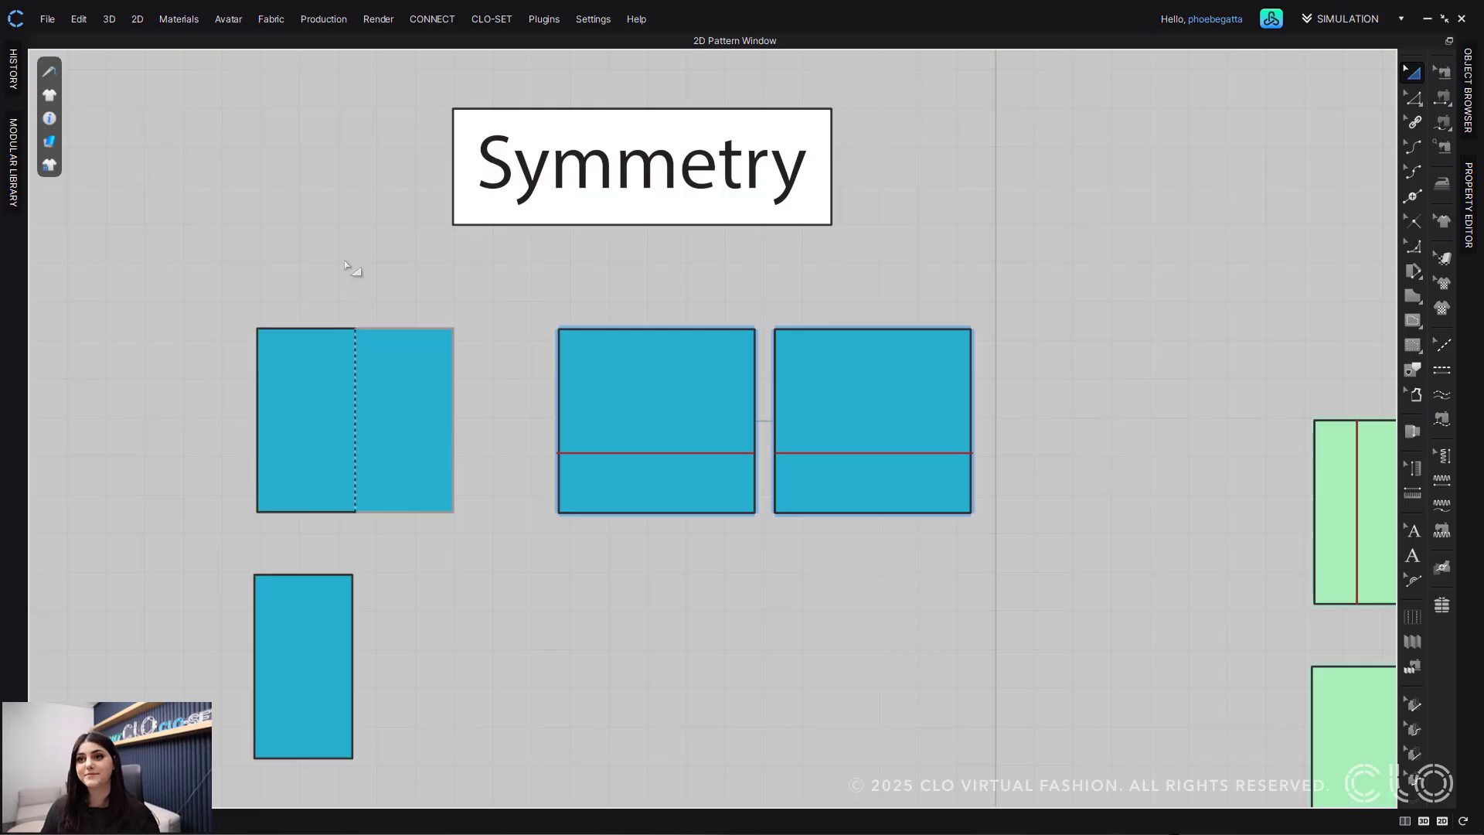
Step: With the Edit Pattern tool, pull the lower-left corner of the half-symmetric blue pattern outward and slightly down
{"action": "key", "text": "z"}
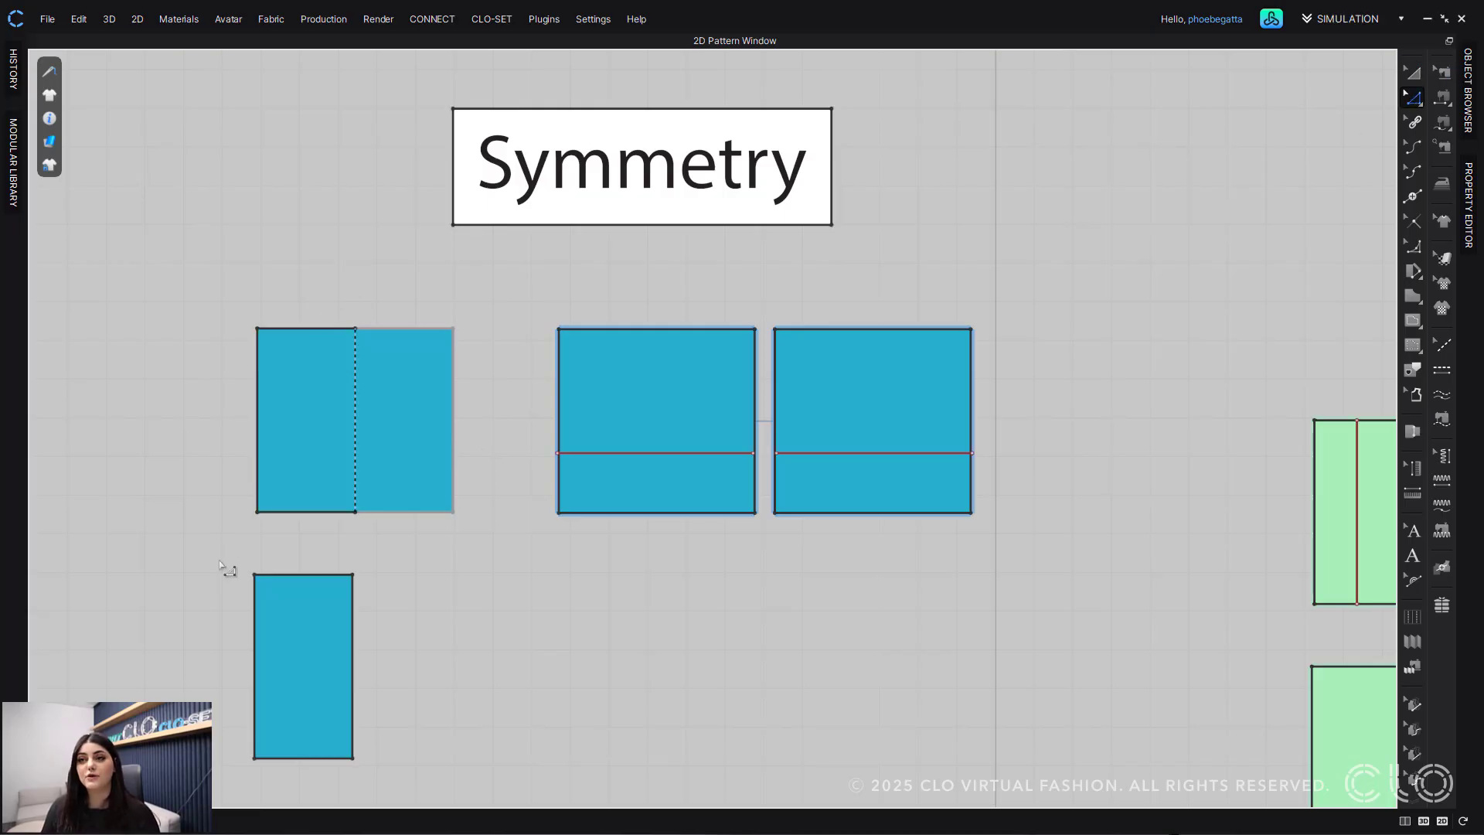
{"action": "left_click", "coordinate": [258, 513]}
{"action": "left_click_drag", "start_coordinate": [257, 513], "coordinate": [225, 531]}
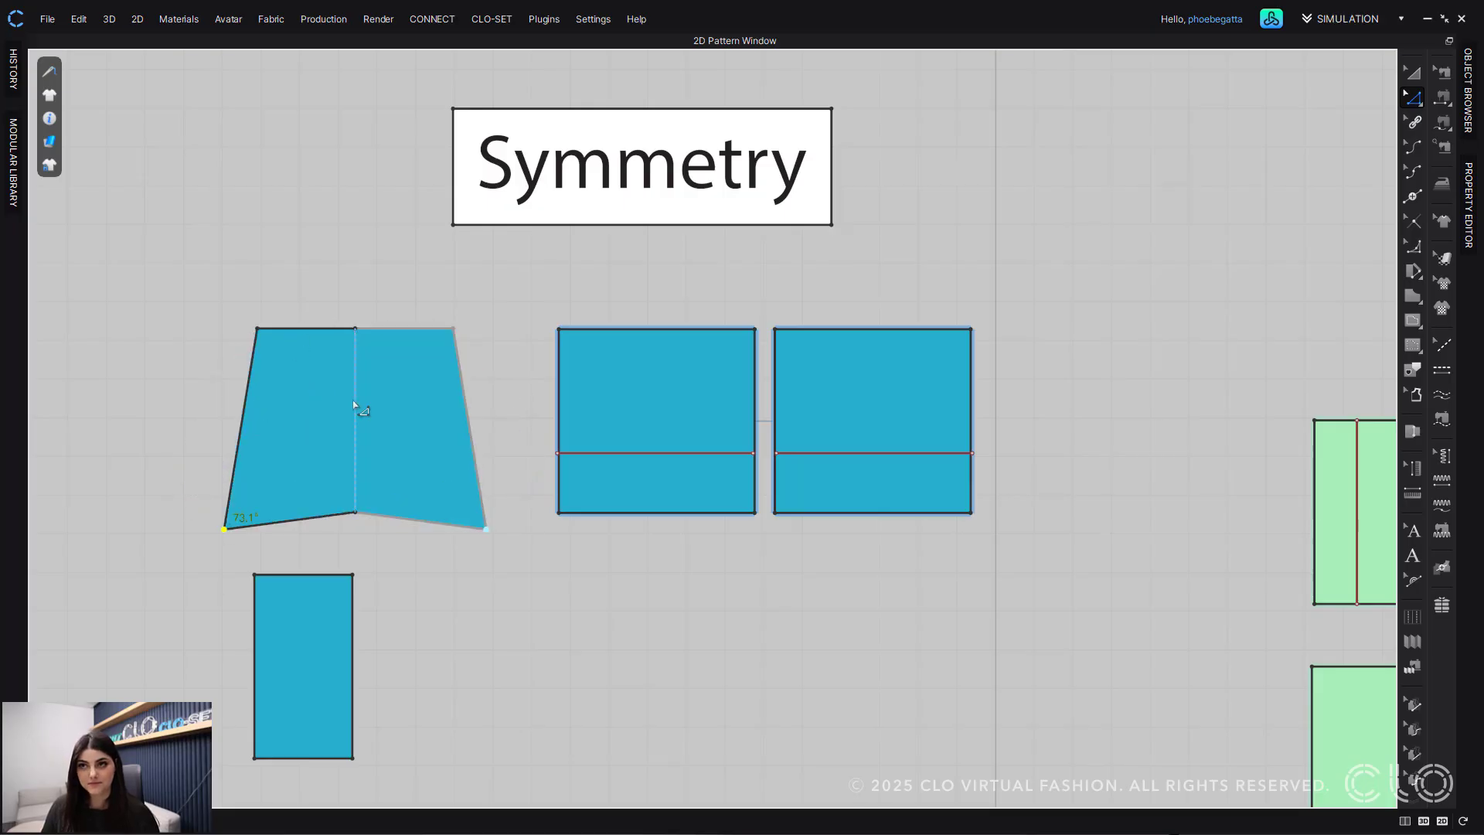
{"action": "left_click", "coordinate": [321, 262]}
{"action": "middle_click_drag", "start_coordinate": [332, 238], "coordinate": [330, 163]}
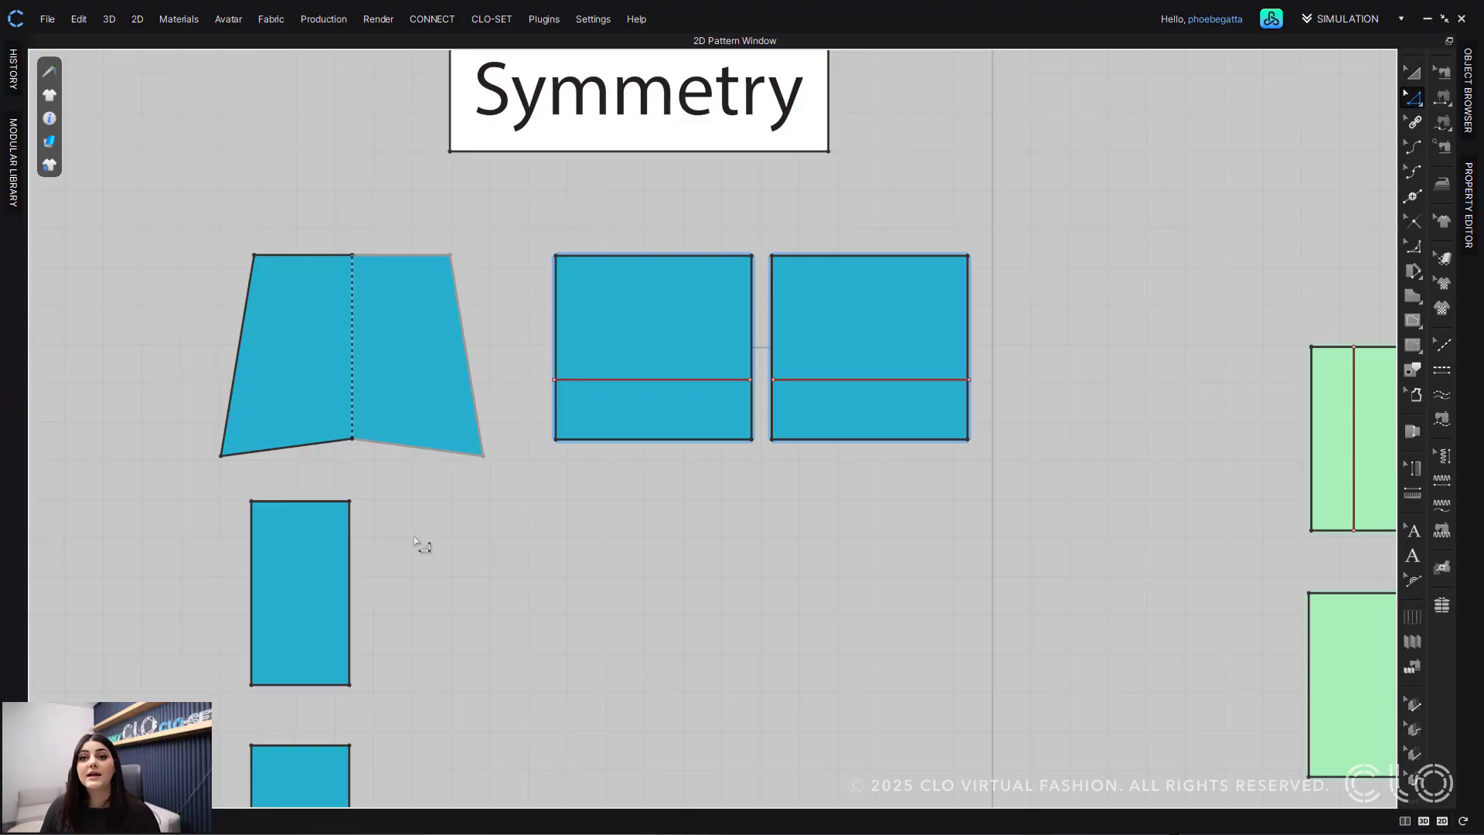
Step: With the Transform Pattern tool, apply Remove Linked Editing to the flared half-symmetric pattern and check its linked editing options
{"action": "middle_click_drag", "start_coordinate": [422, 529], "coordinate": [434, 507]}
{"action": "key", "text": "a"}
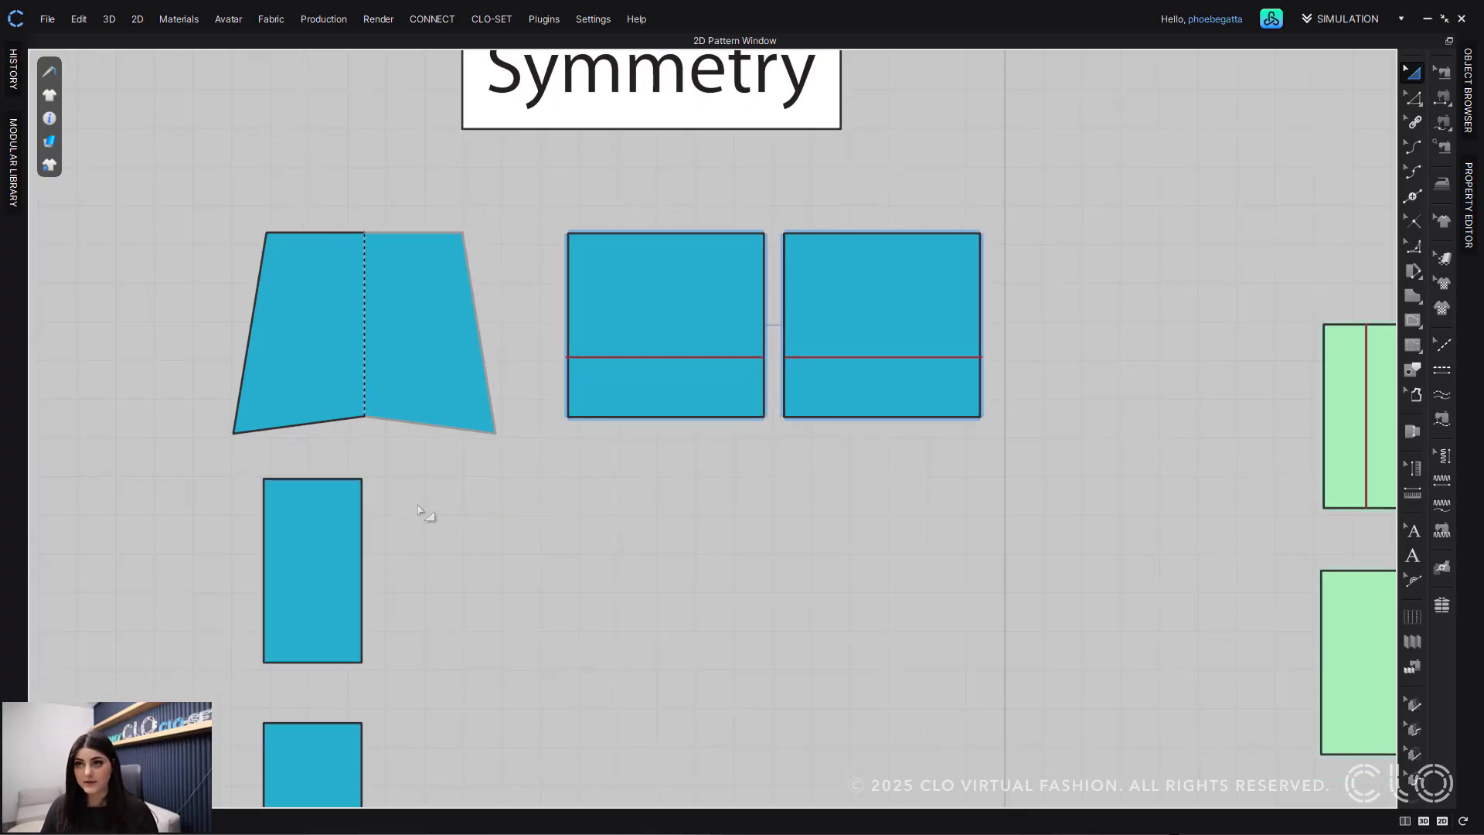
{"action": "key", "text": "ctrl+z"}
{"action": "key", "text": "ctrl+z"}
{"action": "key", "text": "ctrl+z"}
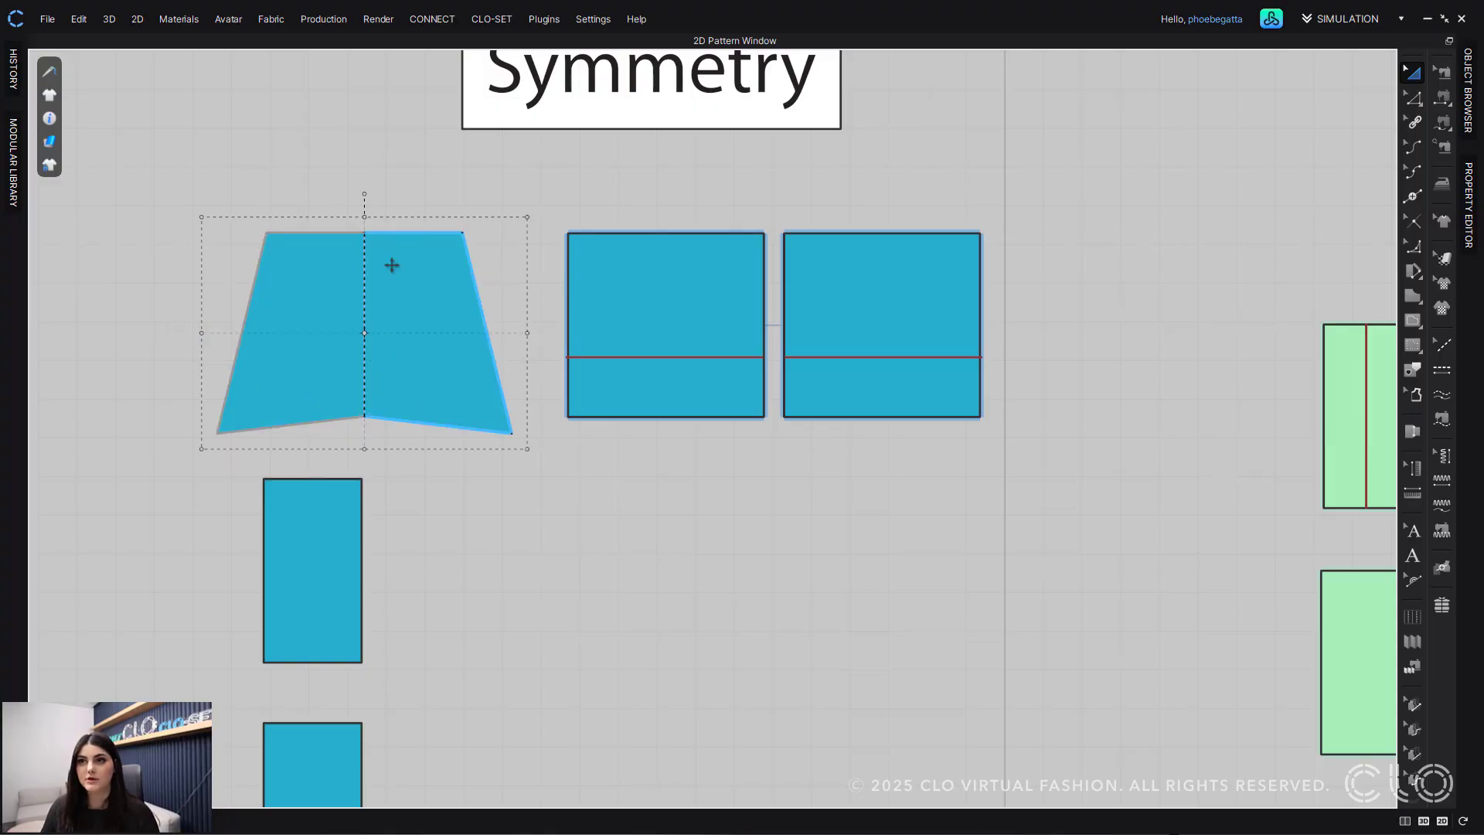
{"action": "left_click", "coordinate": [362, 330]}
{"action": "right_click", "coordinate": [361, 328]}
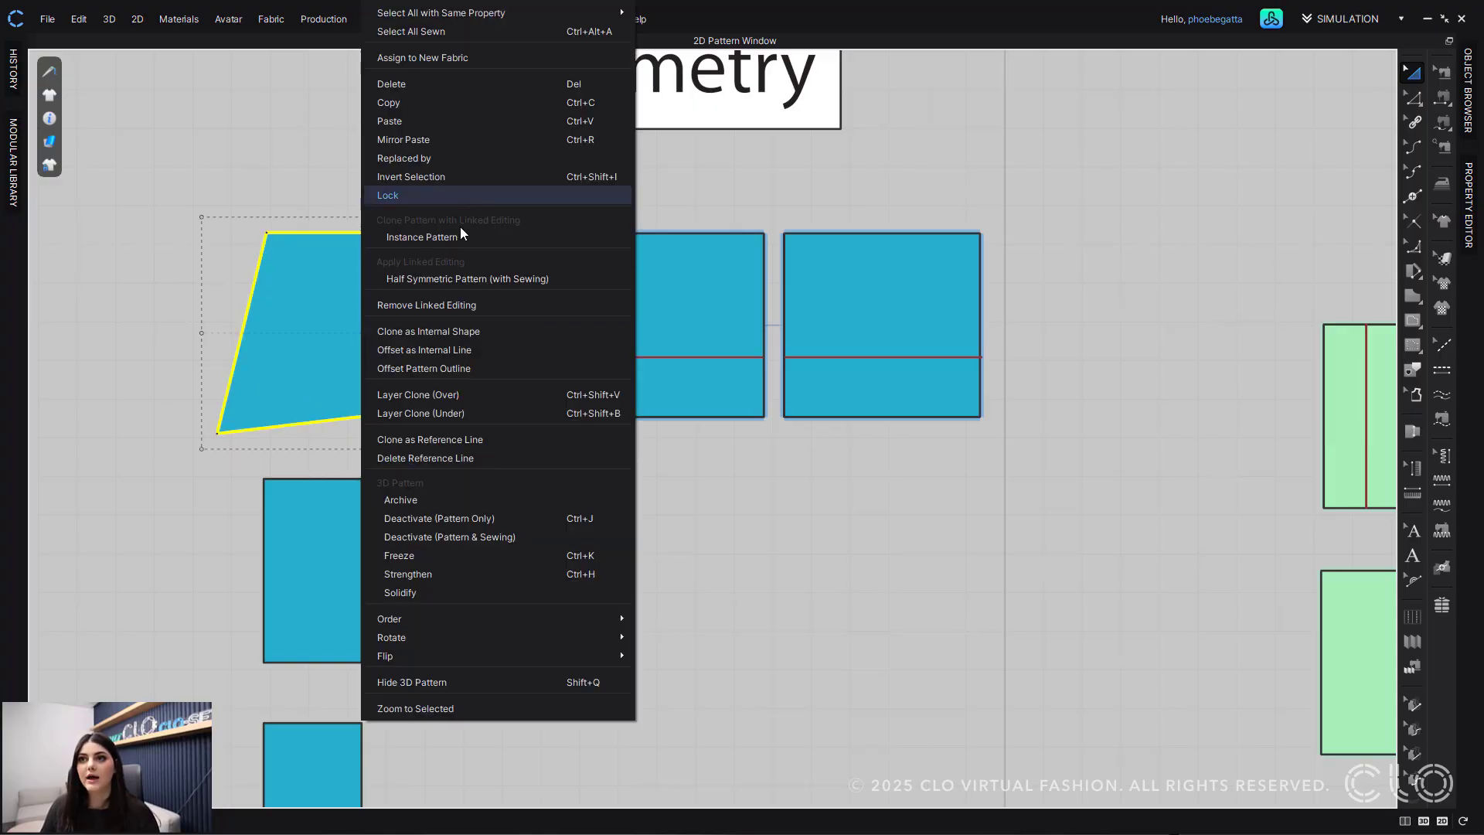
{"action": "left_click", "coordinate": [456, 302]}
{"action": "right_click", "coordinate": [312, 320]}
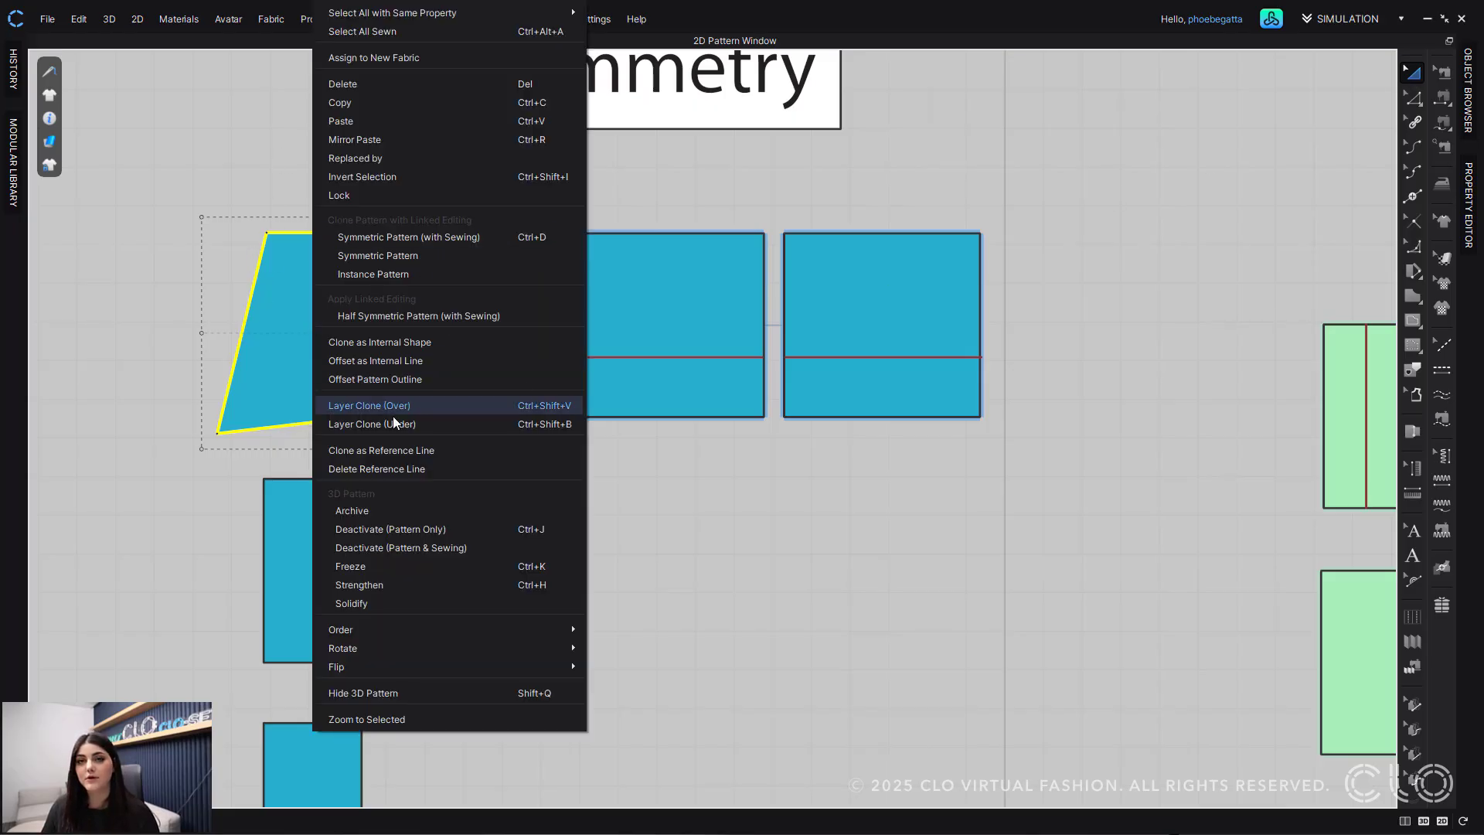
{"action": "left_click", "coordinate": [243, 199]}
Step: Apply Half Symmetric Pattern (with Sewing) to the unlinked flared pattern and show the option again
{"action": "left_click", "coordinate": [283, 311]}
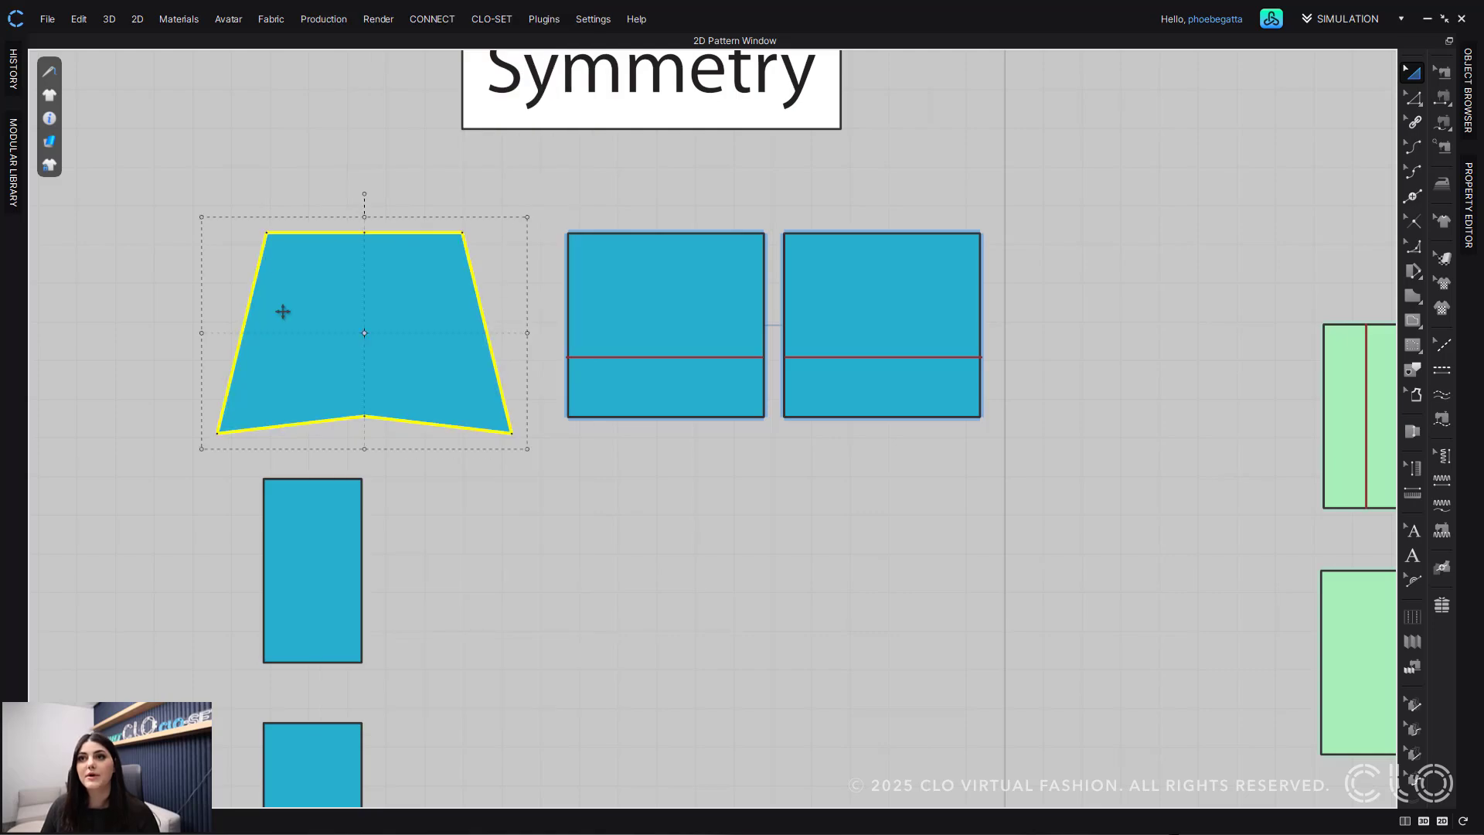
{"action": "right_click", "coordinate": [283, 312]}
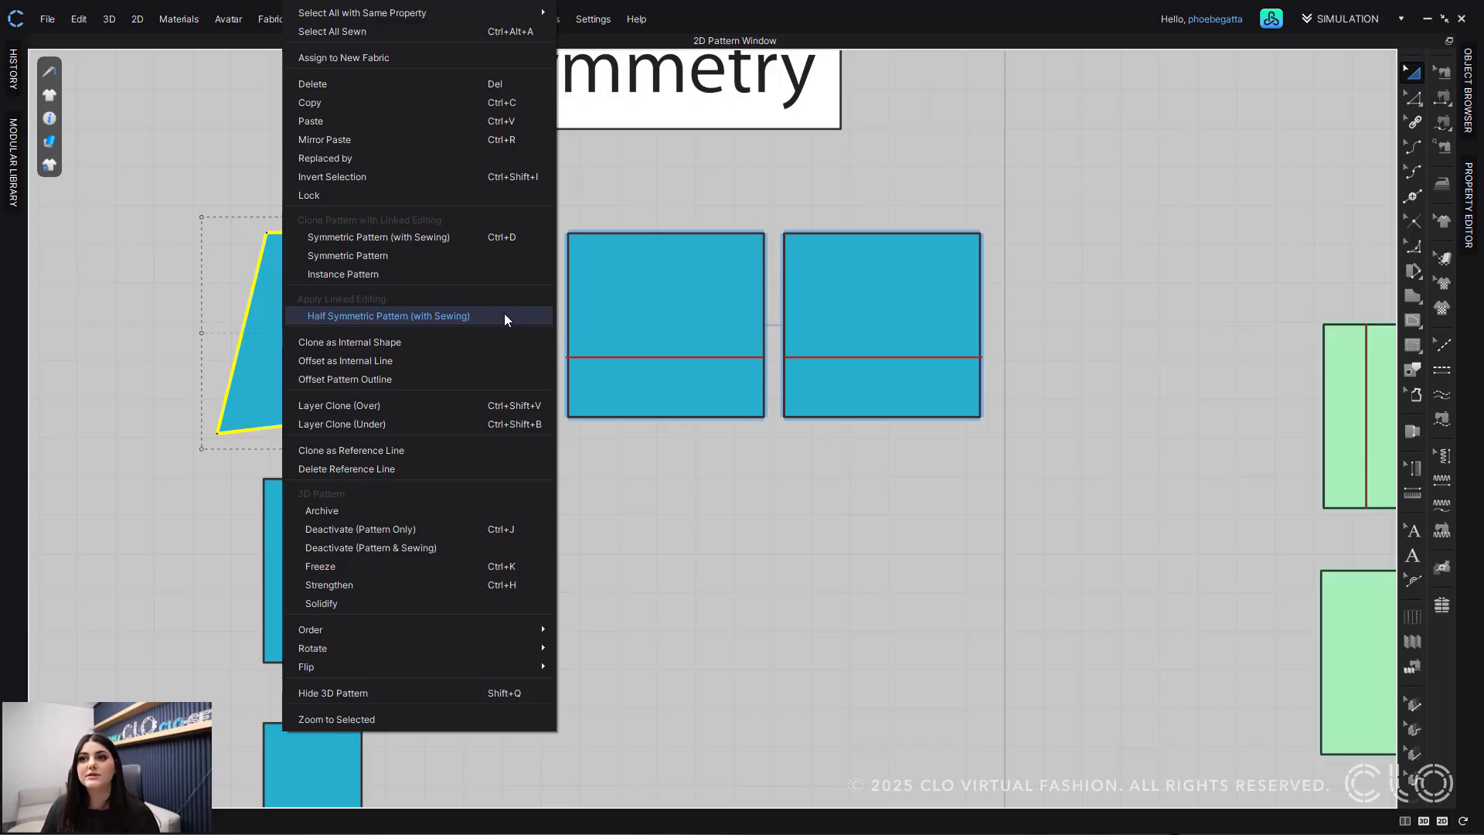
{"action": "left_click", "coordinate": [465, 317]}
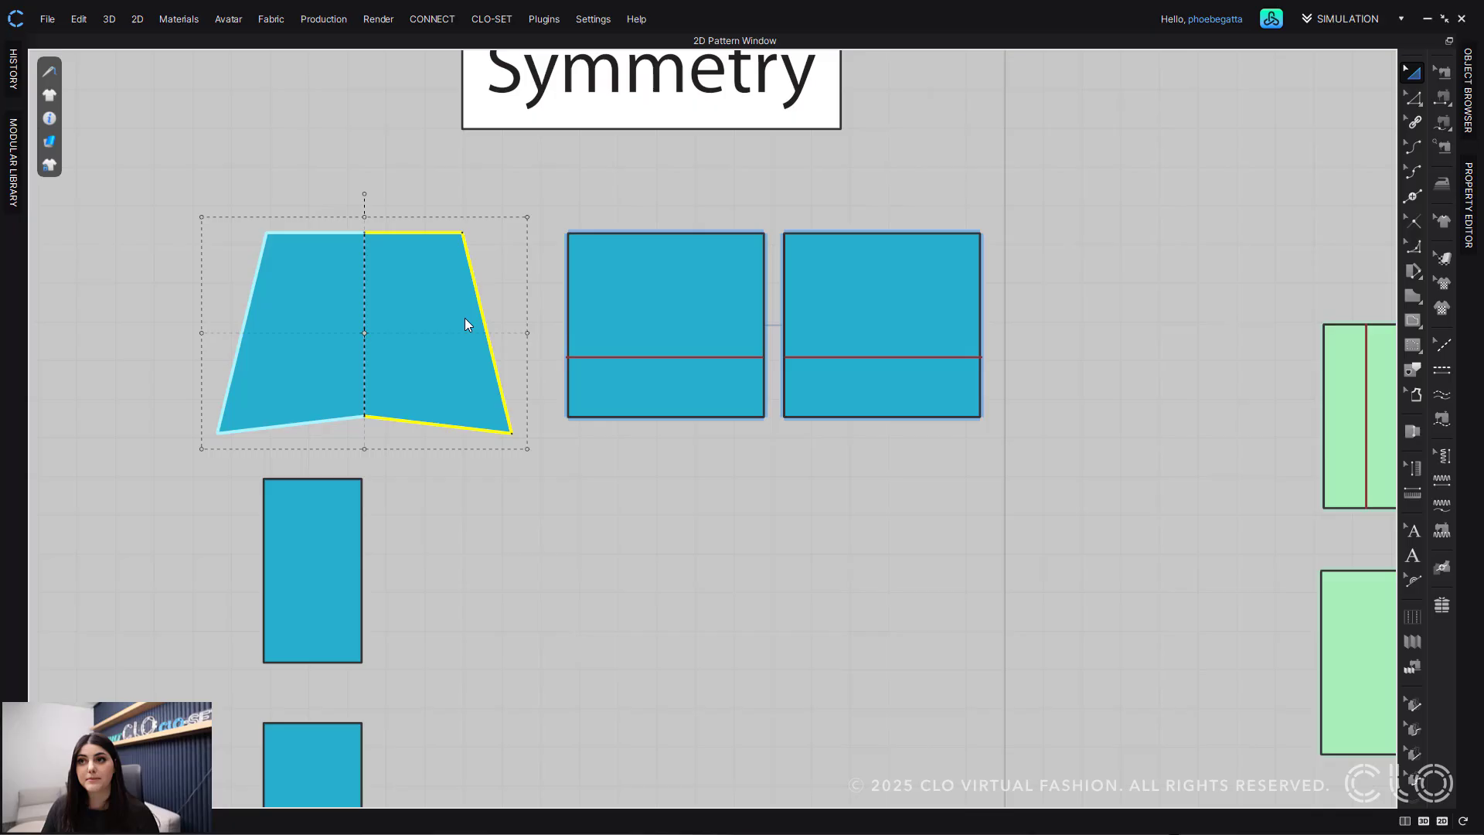
{"action": "right_click", "coordinate": [314, 305]}
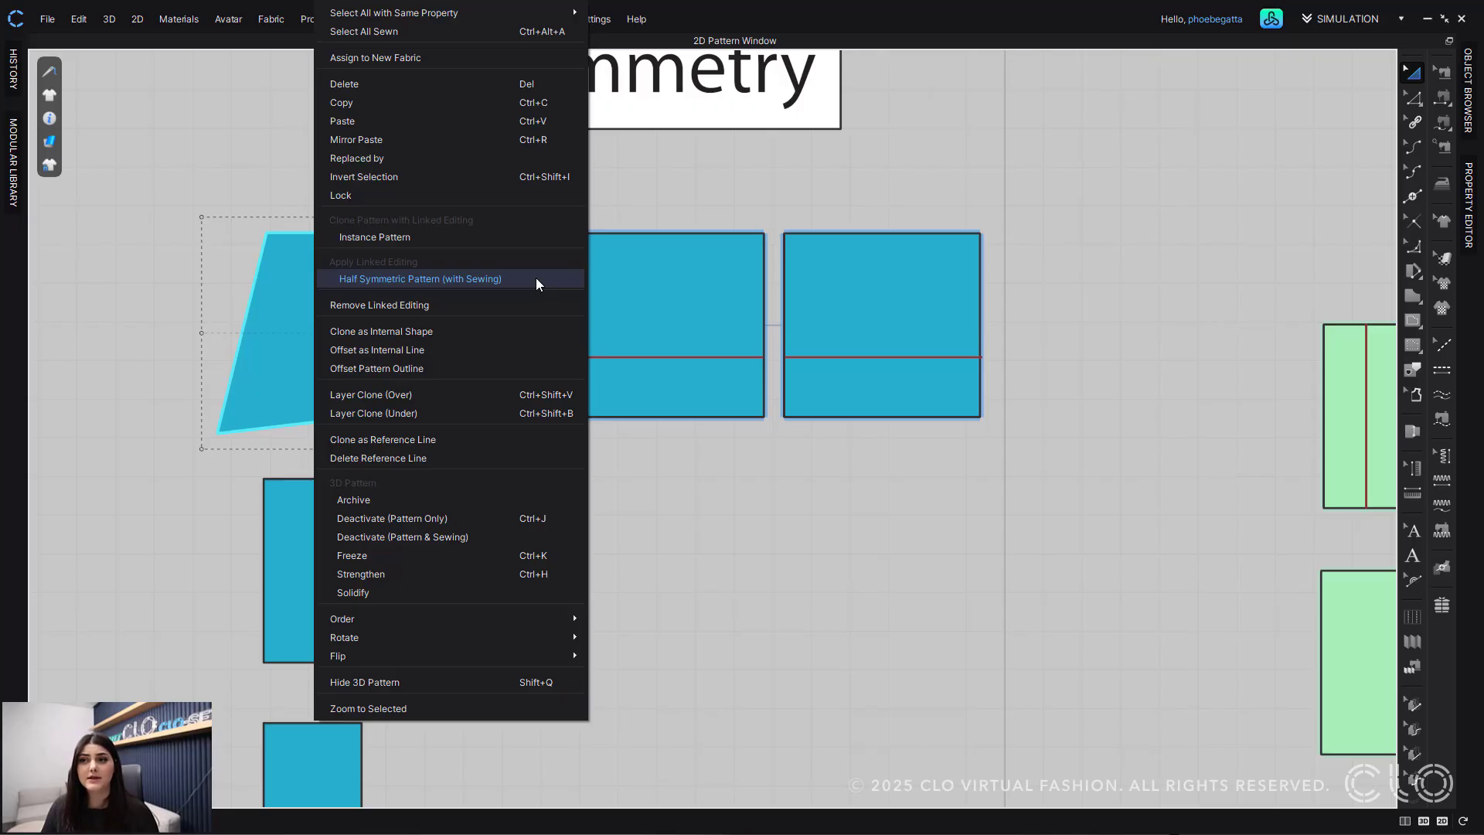
{"action": "left_click", "coordinate": [253, 183]}
Step: With the Edit Pattern tool, apply Unfold Symmetric Editing (with Sewing) to the right edge of the blue rectangle below the flared pattern
{"action": "right_click_drag", "start_coordinate": [410, 424], "coordinate": [397, 347]}
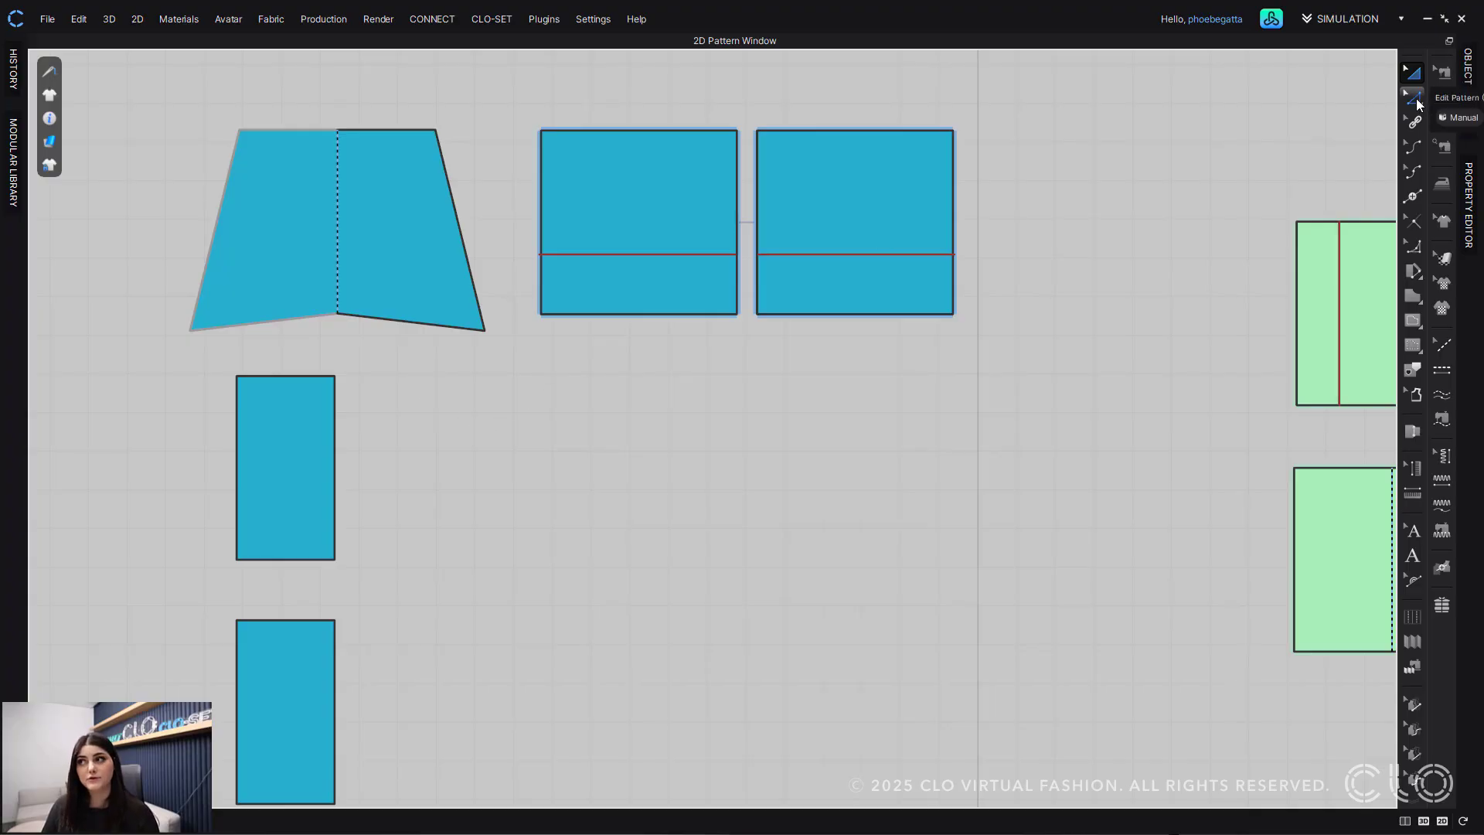
{"action": "left_click", "coordinate": [1414, 99]}
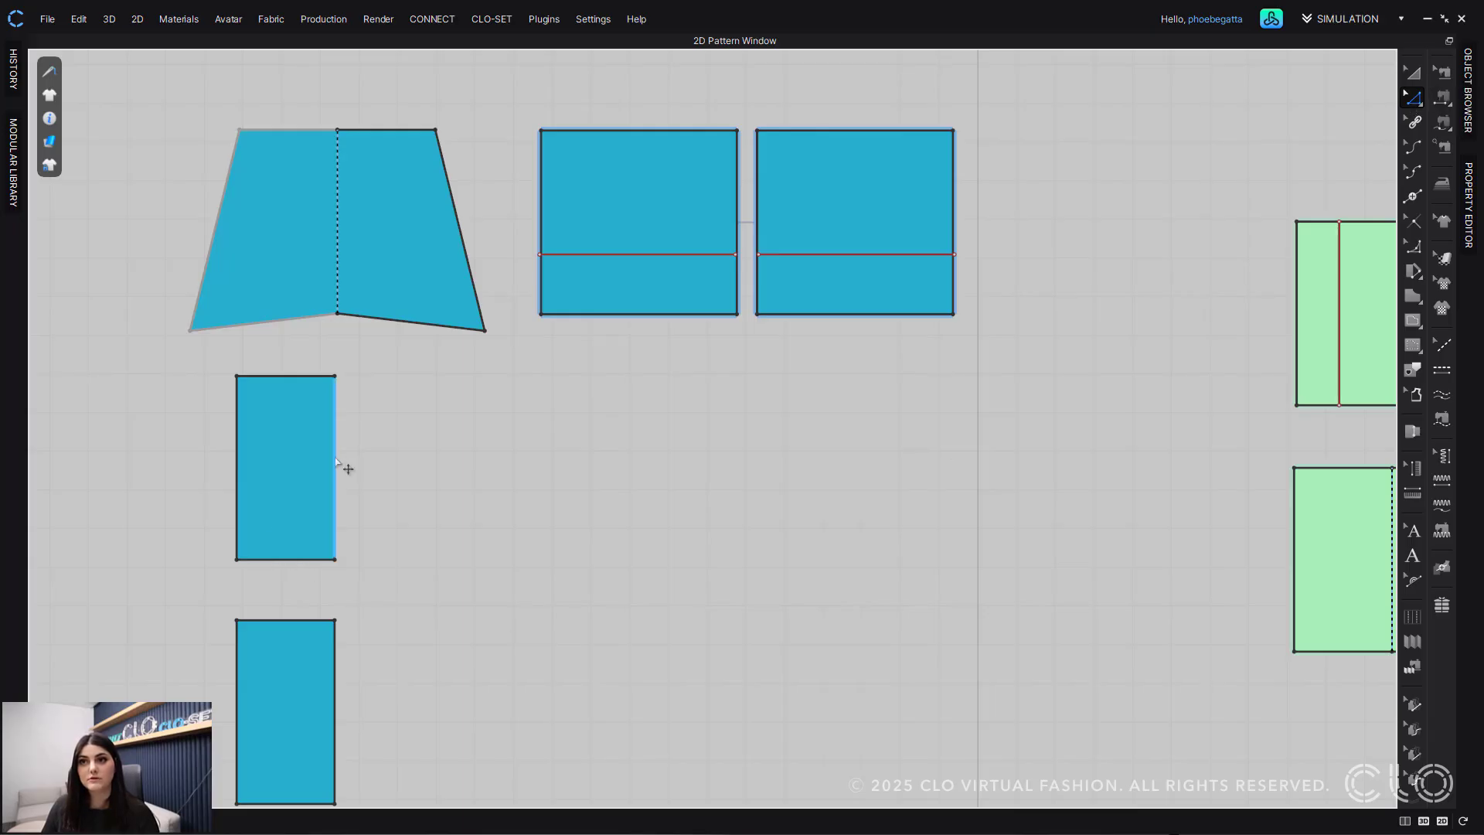
{"action": "left_click", "coordinate": [335, 461]}
{"action": "right_click", "coordinate": [337, 463]}
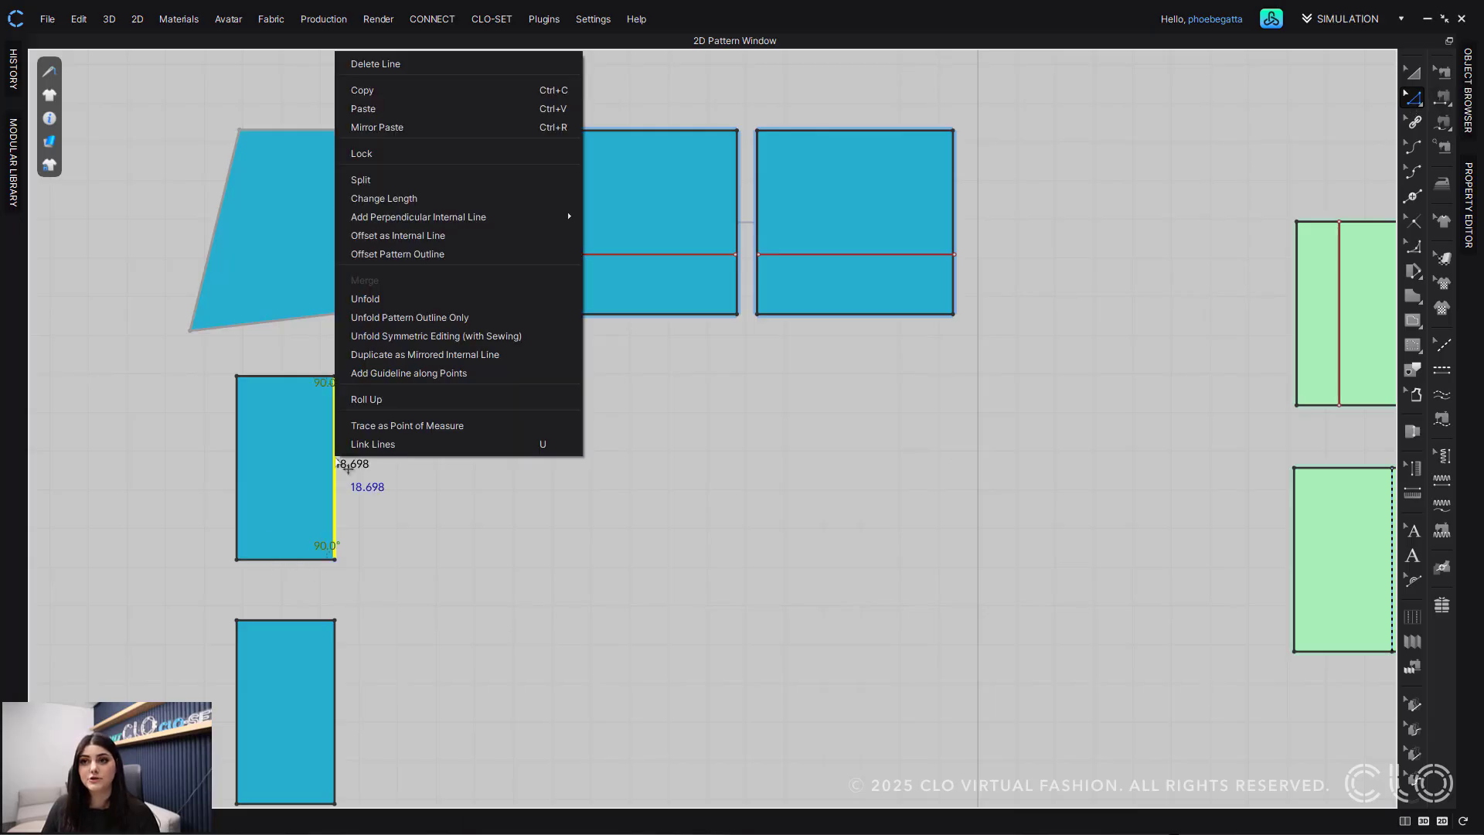
{"action": "left_click", "coordinate": [465, 336]}
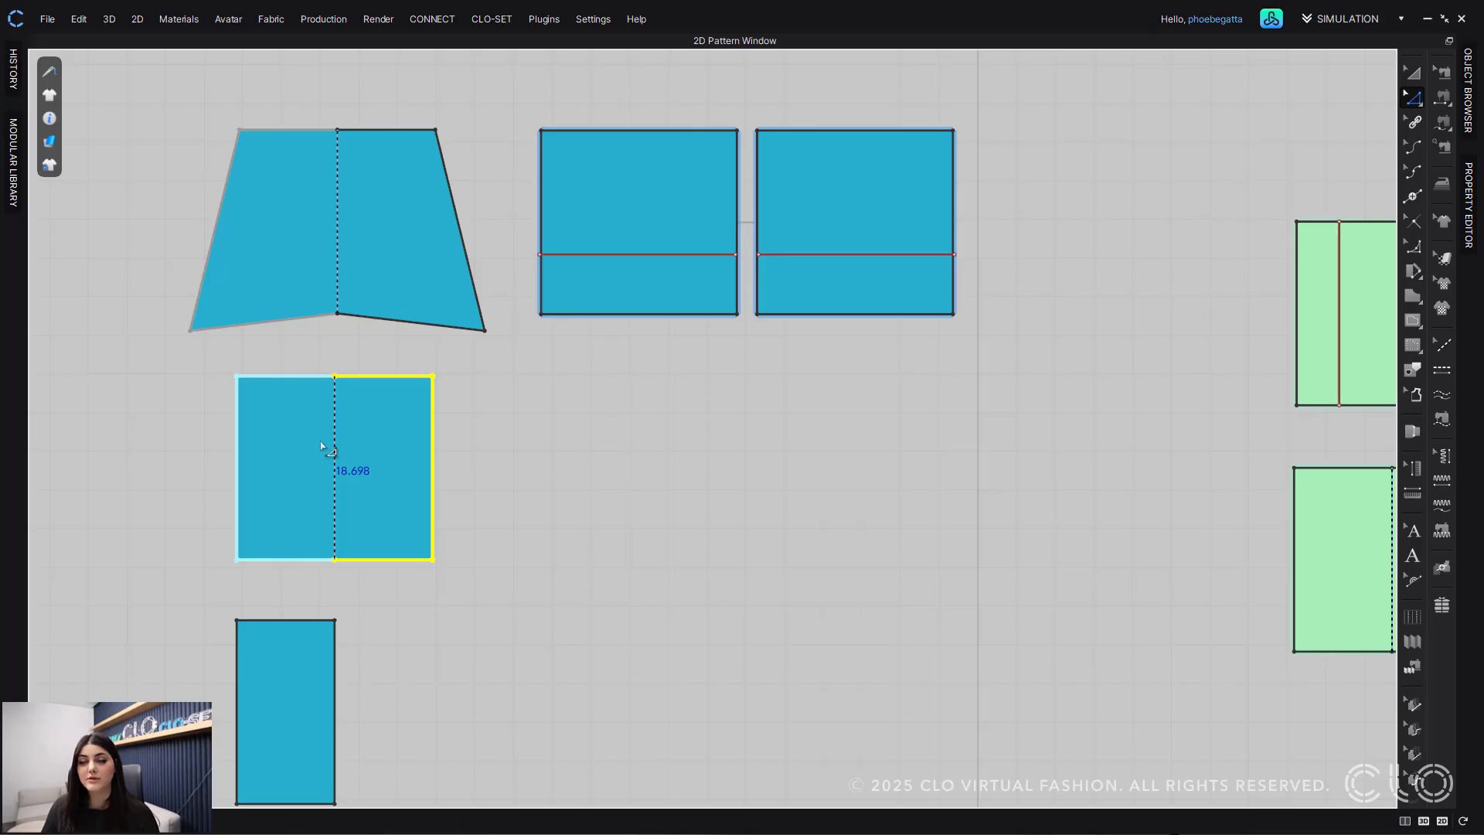
Step: Try Unfold Pattern Outline Only on the right edge of the lowest blue rectangle, and undo it
{"action": "right_click", "coordinate": [334, 695]}
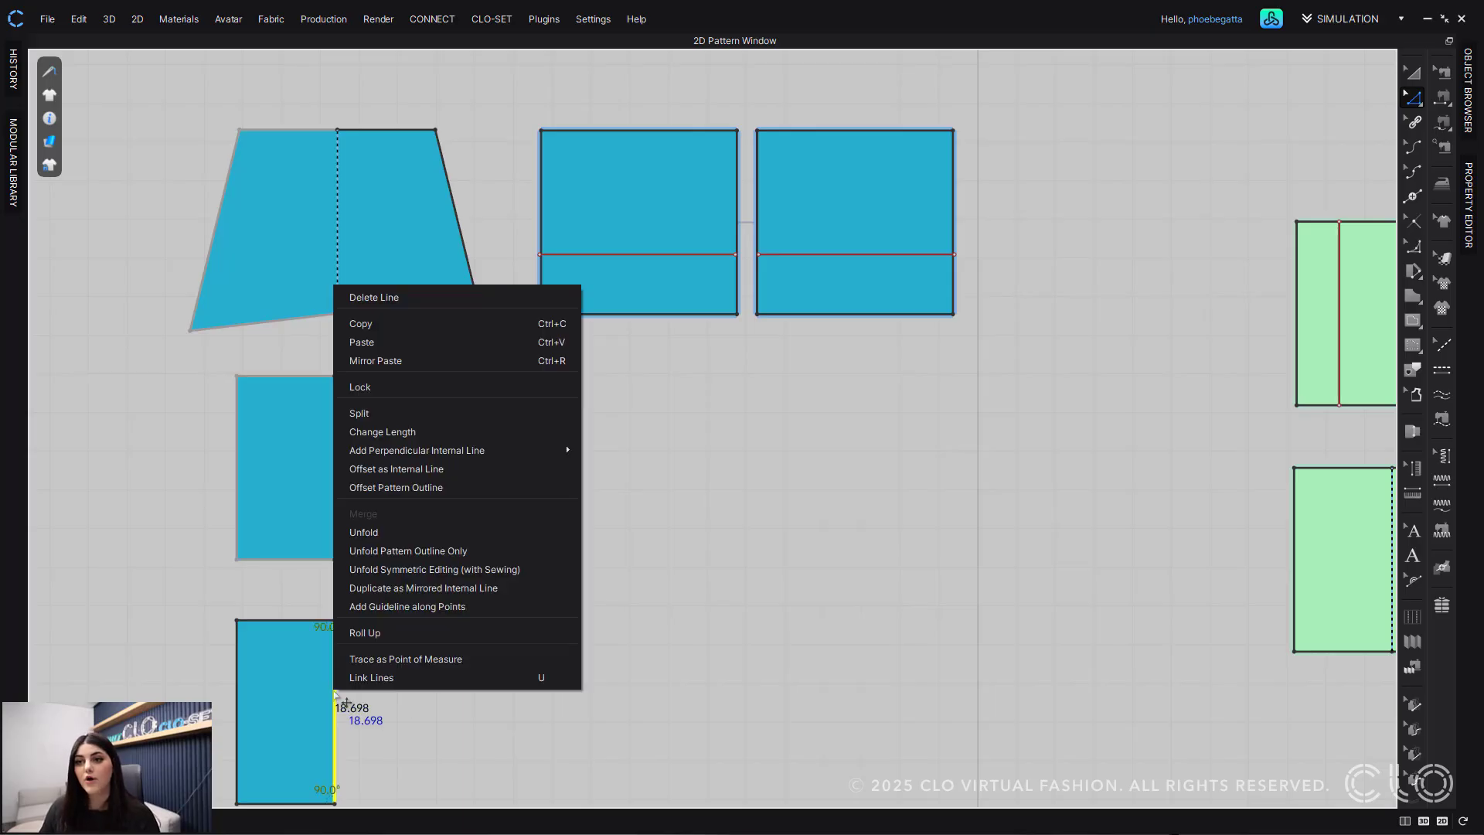
{"action": "left_click", "coordinate": [431, 554]}
{"action": "scroll", "coordinate": [407, 625], "scroll_direction": "up", "scroll_amount": 2}
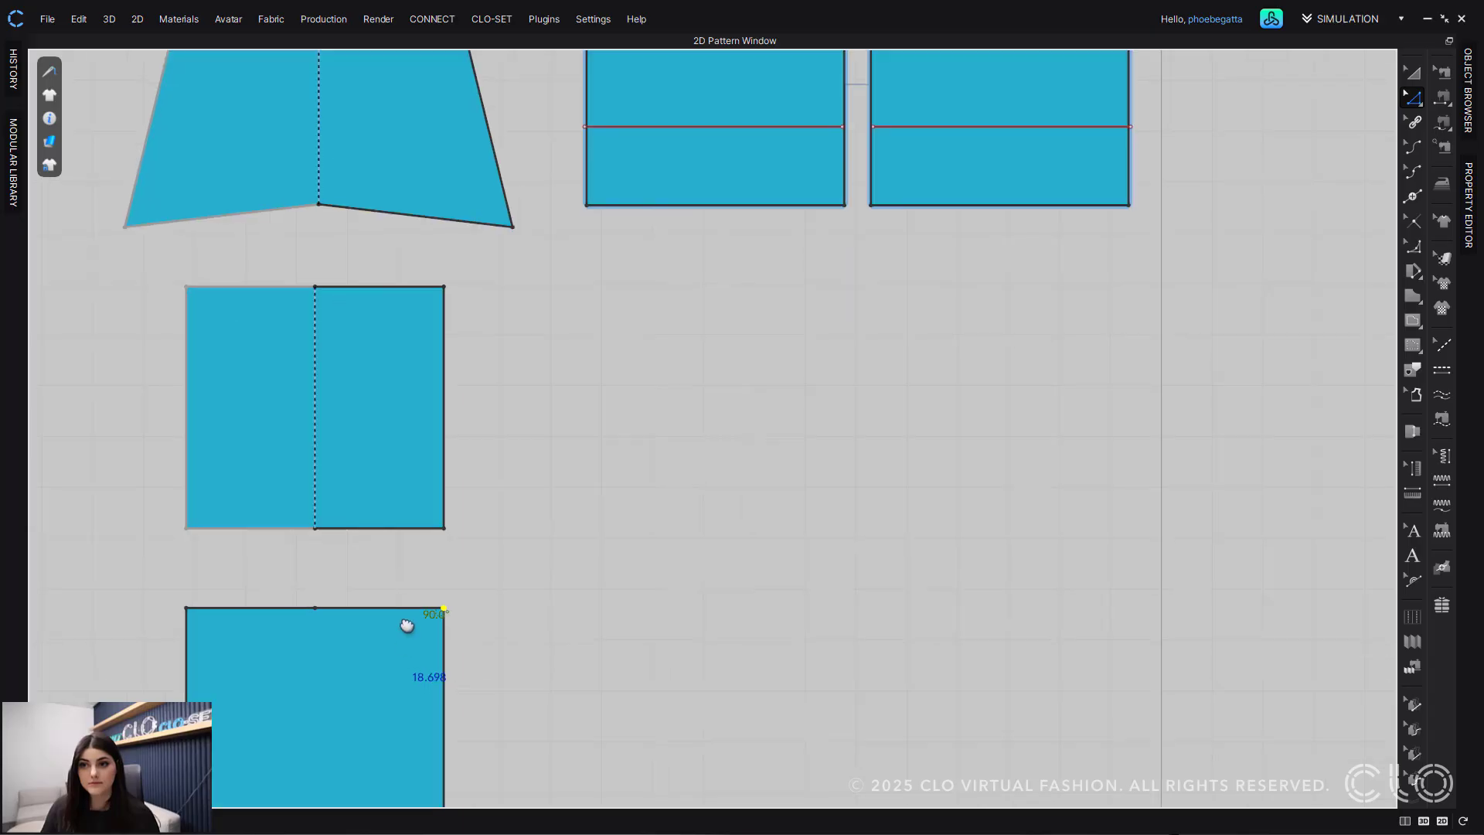
{"action": "middle_click_drag", "start_coordinate": [407, 624], "coordinate": [434, 484]}
{"action": "key", "text": "ctrl+z"}
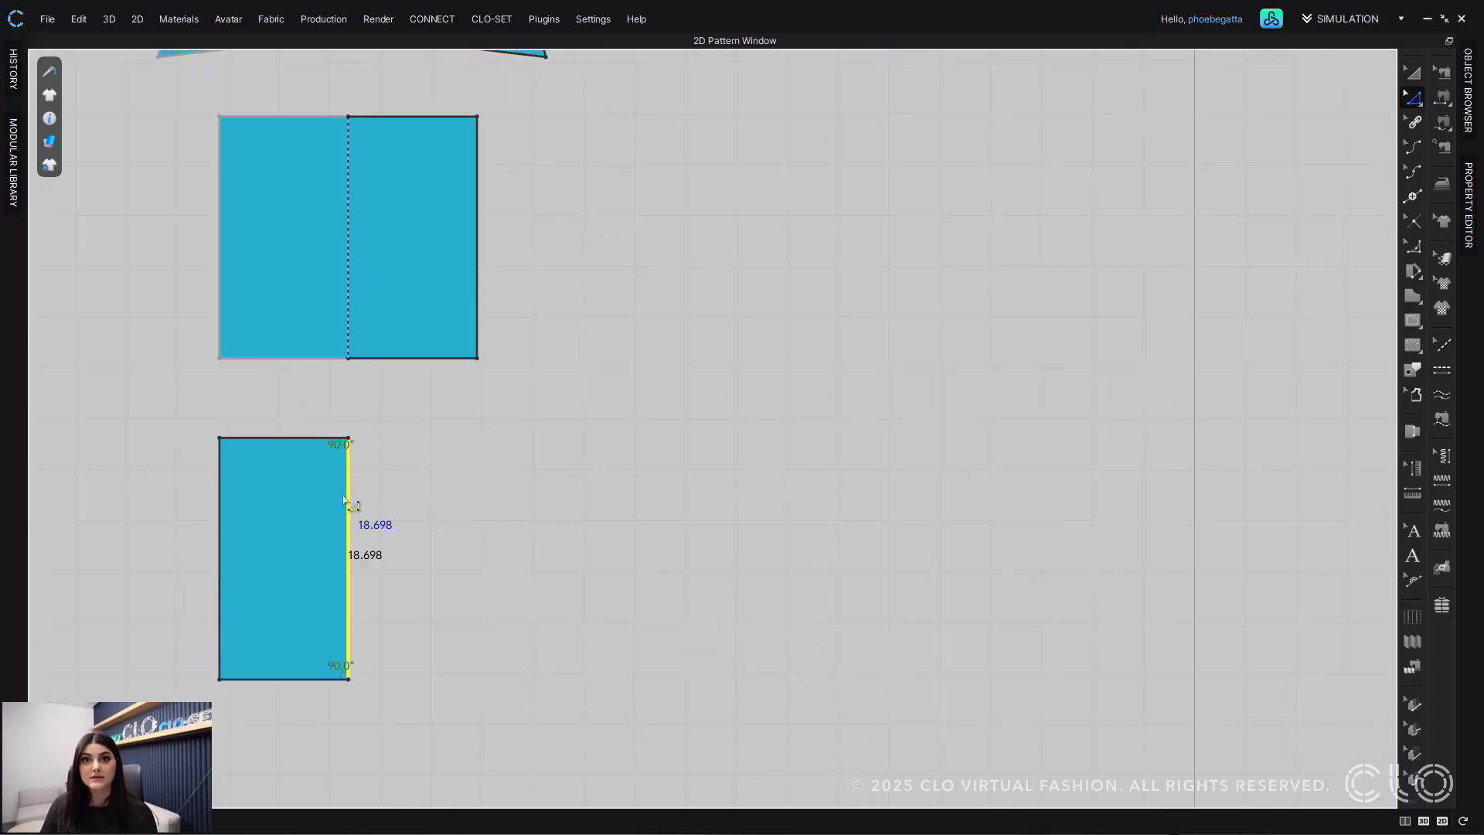
Step: Try the plain Unfold option on the lowest blue rectangle's right edge, and undo it
{"action": "right_click", "coordinate": [346, 490]}
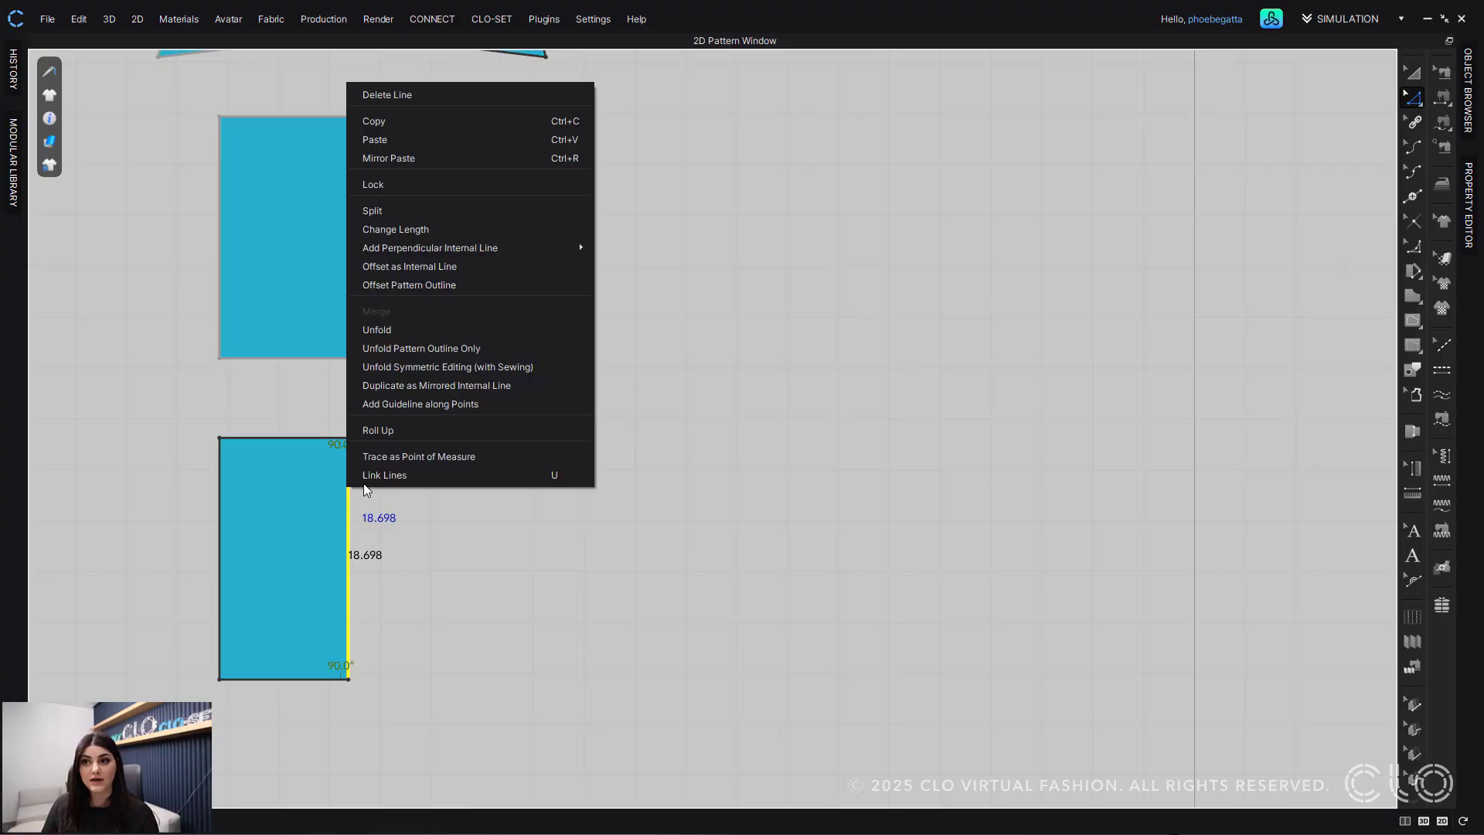
{"action": "left_click", "coordinate": [477, 332]}
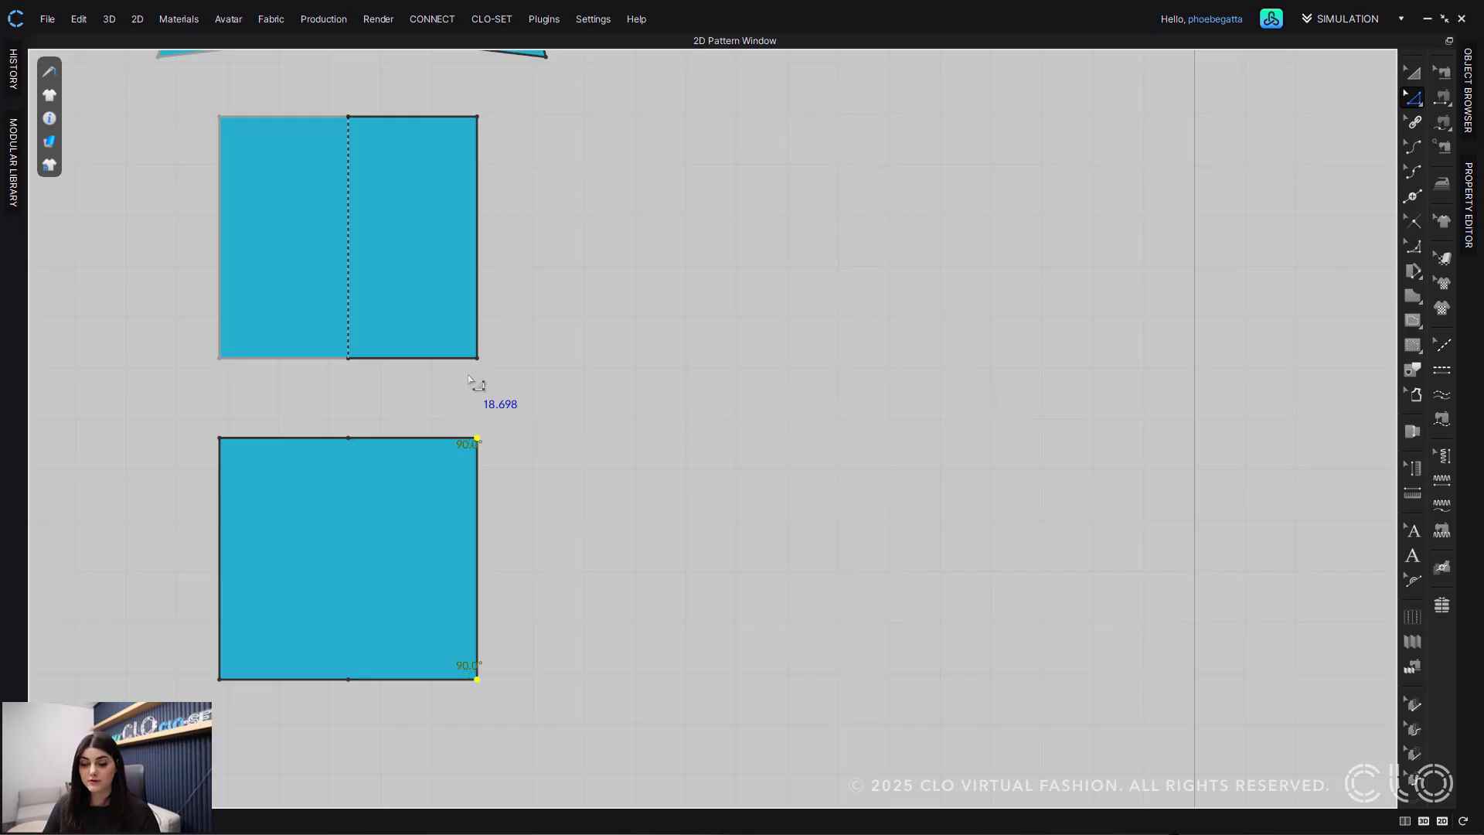
{"action": "key", "text": "ctrl+z"}
Step: Unfold only the outline of the lowest rectangle across its right edge, and apply Half Symmetric Pattern (with Sewing) to the unfolded piece
{"action": "right_click", "coordinate": [353, 512]}
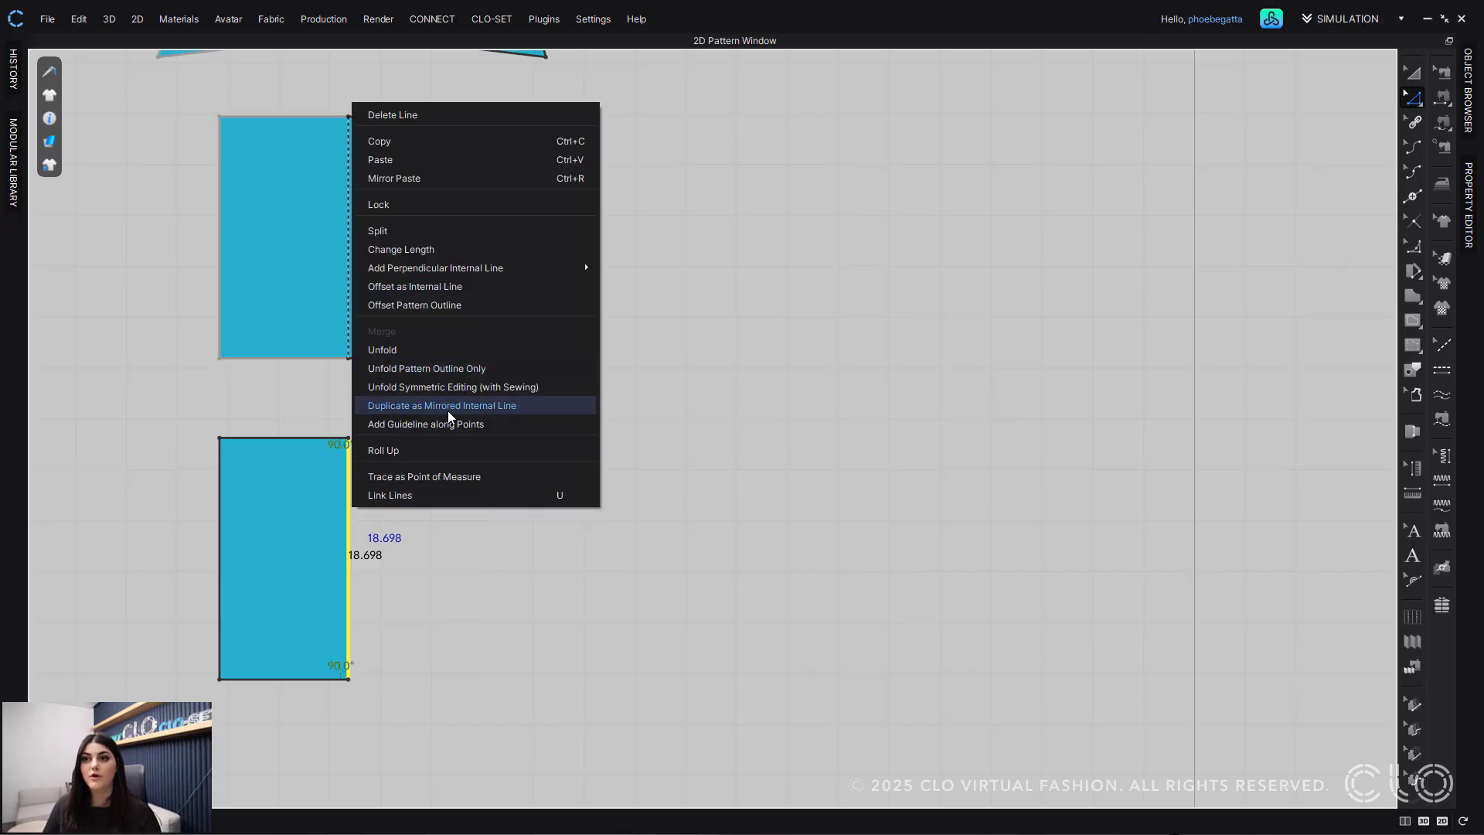
{"action": "left_click", "coordinate": [481, 370]}
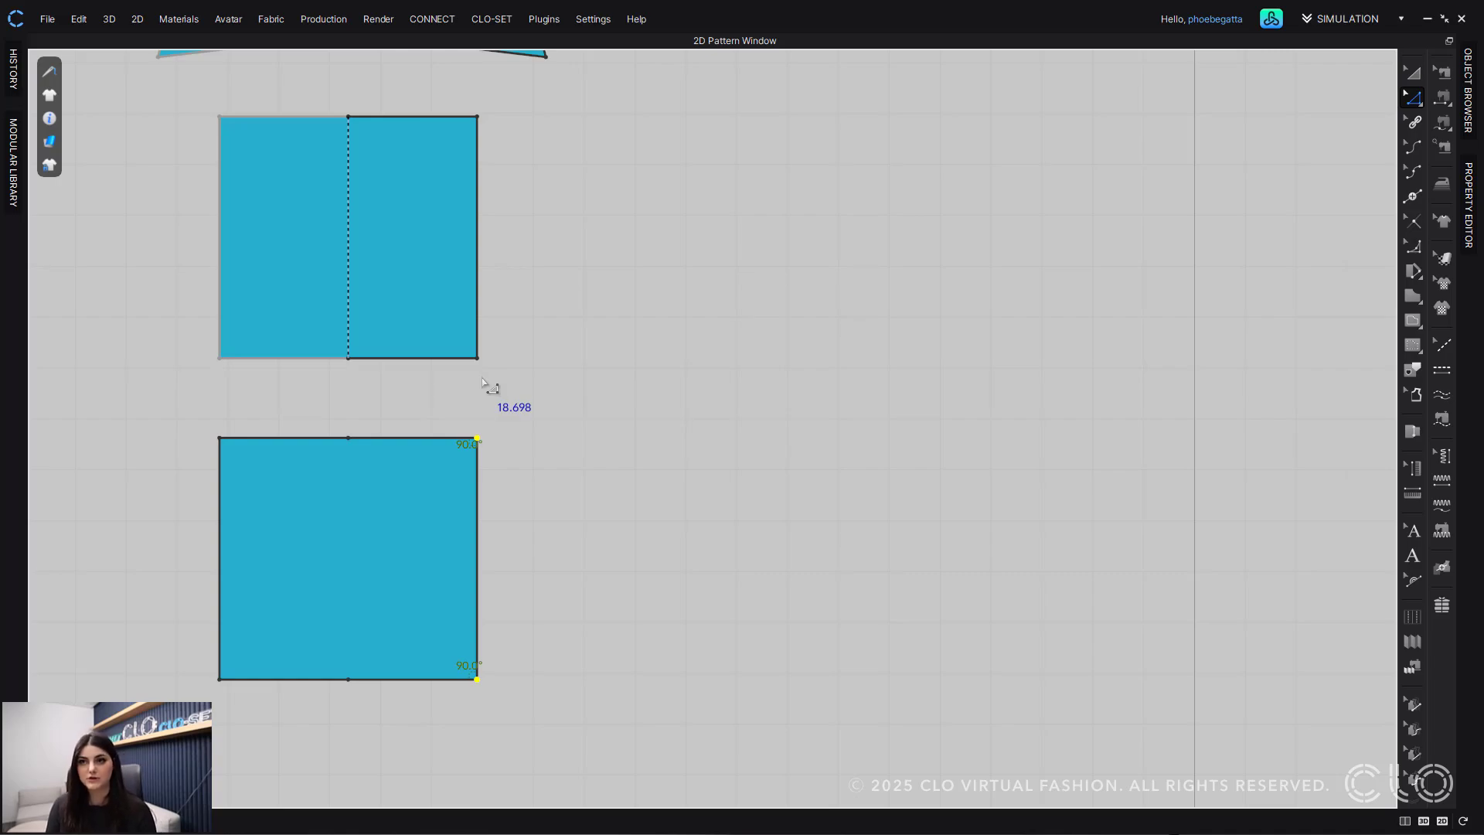
{"action": "left_click", "coordinate": [1418, 75]}
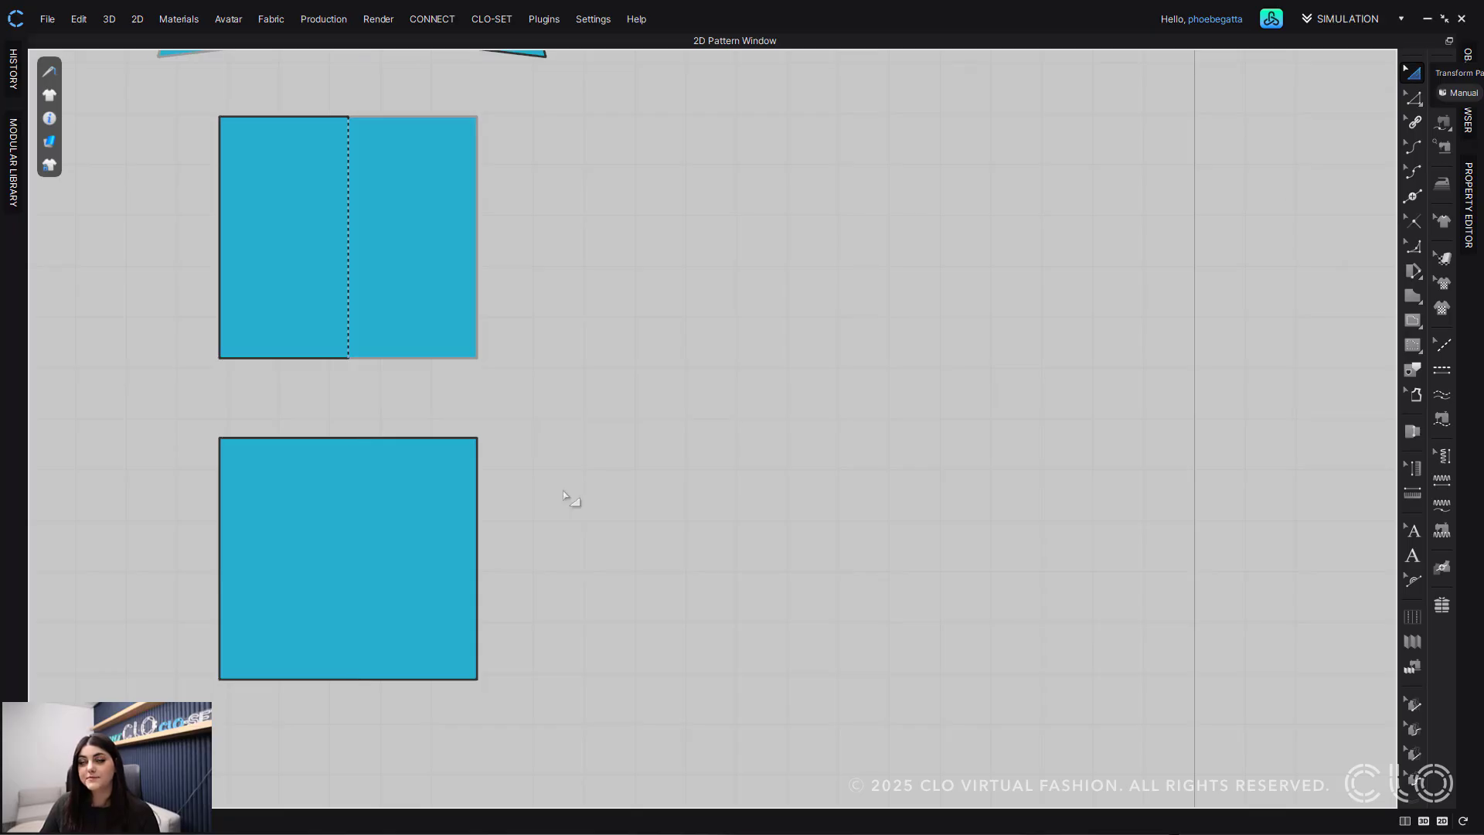
{"action": "left_click", "coordinate": [339, 530]}
{"action": "right_click", "coordinate": [338, 529]}
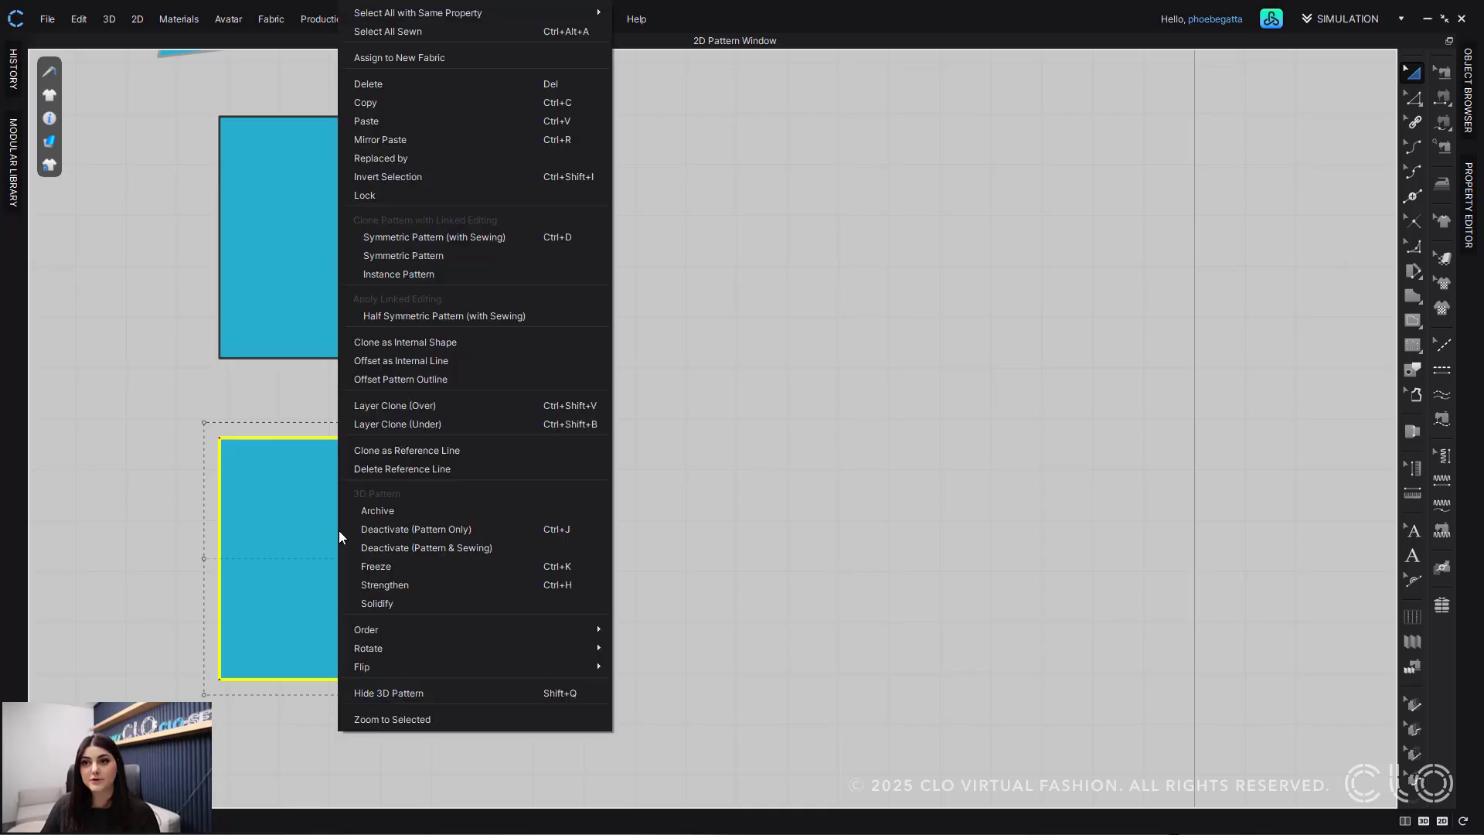
{"action": "left_click", "coordinate": [461, 318]}
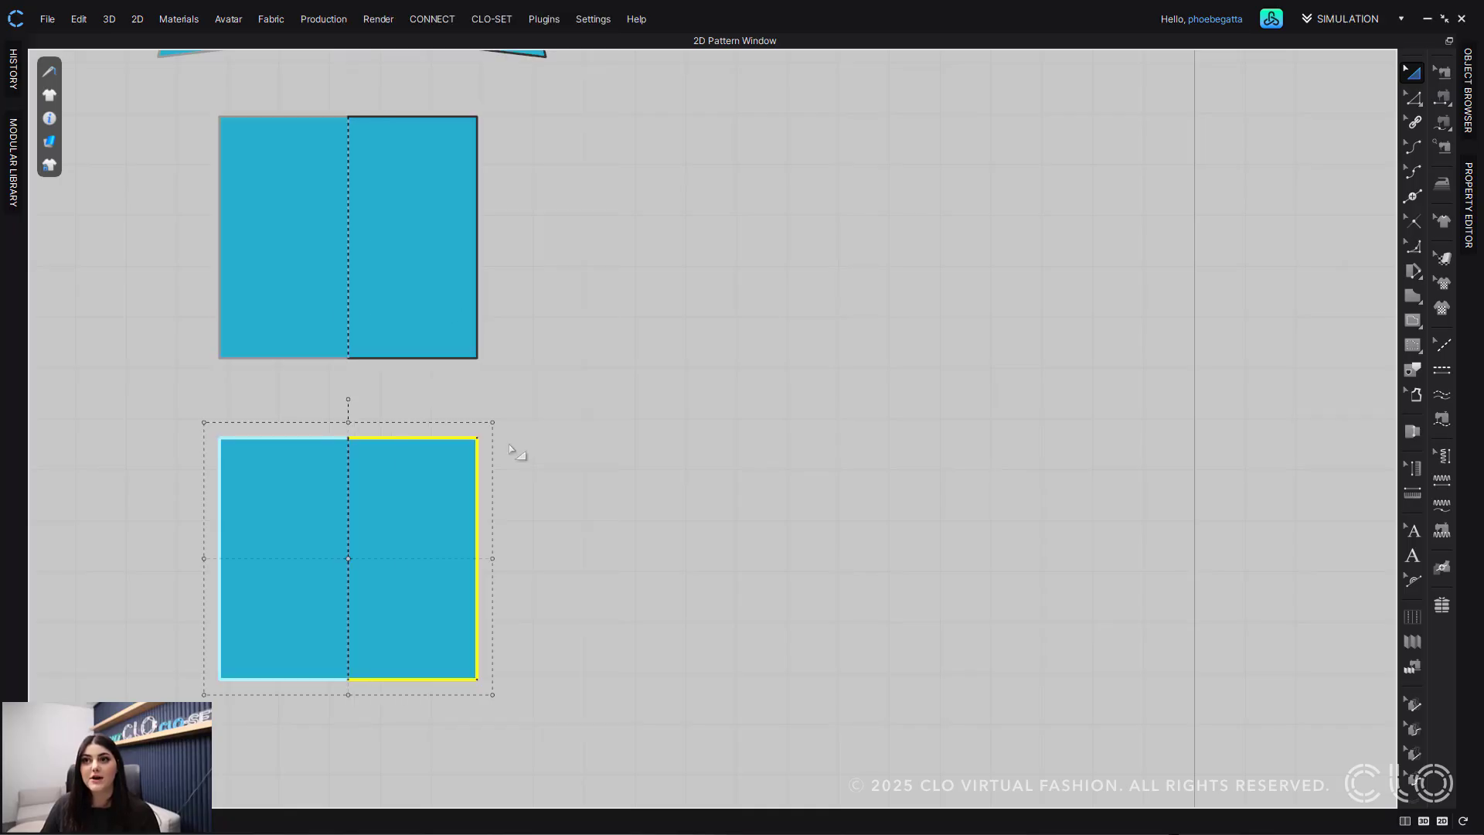
{"action": "left_click", "coordinate": [517, 444]}
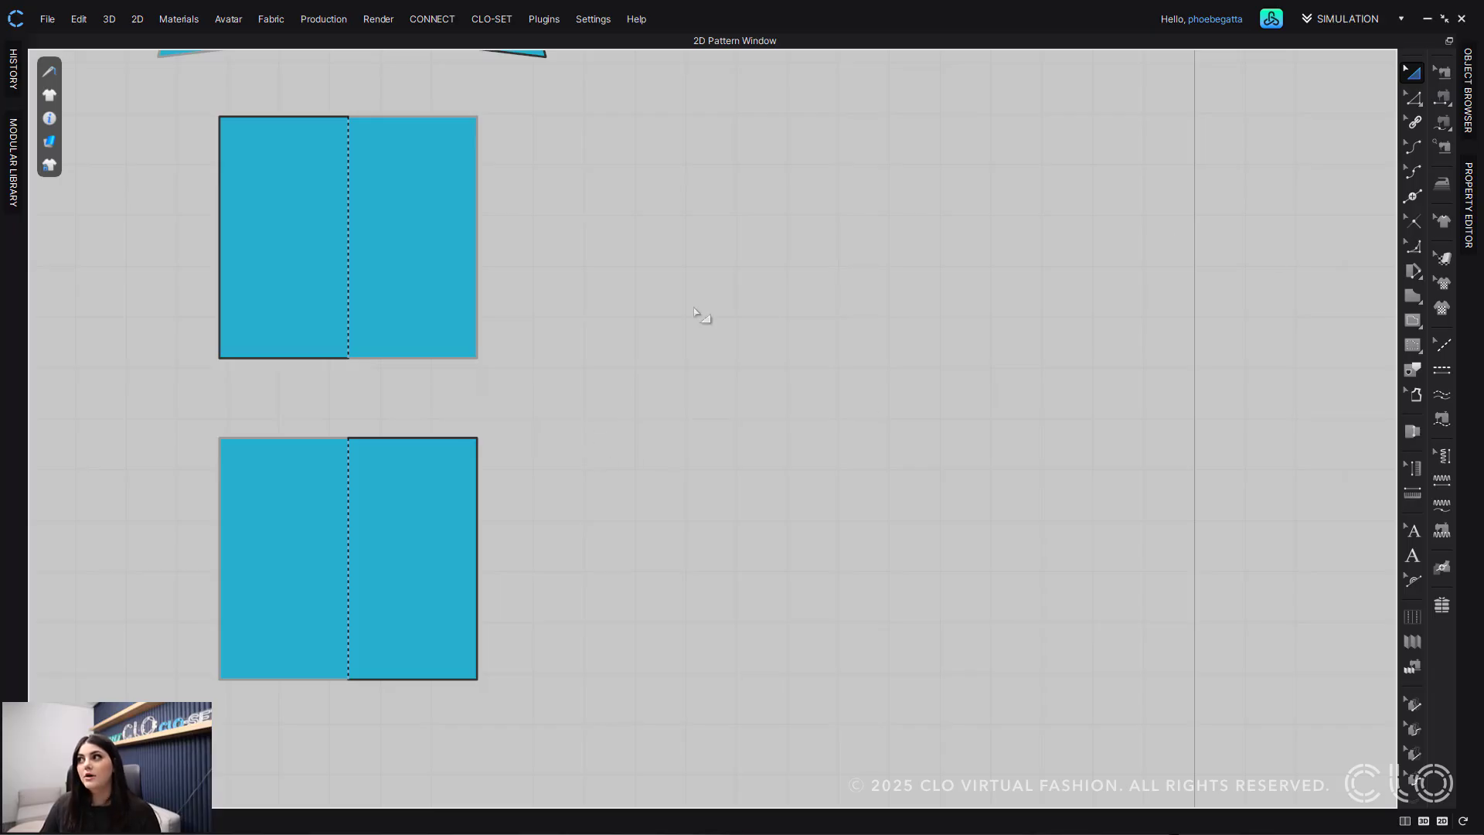
Step: Take back the half symmetry and the unfolding of the lowest blue pattern
{"action": "left_click", "coordinate": [322, 451]}
{"action": "left_click", "coordinate": [522, 358]}
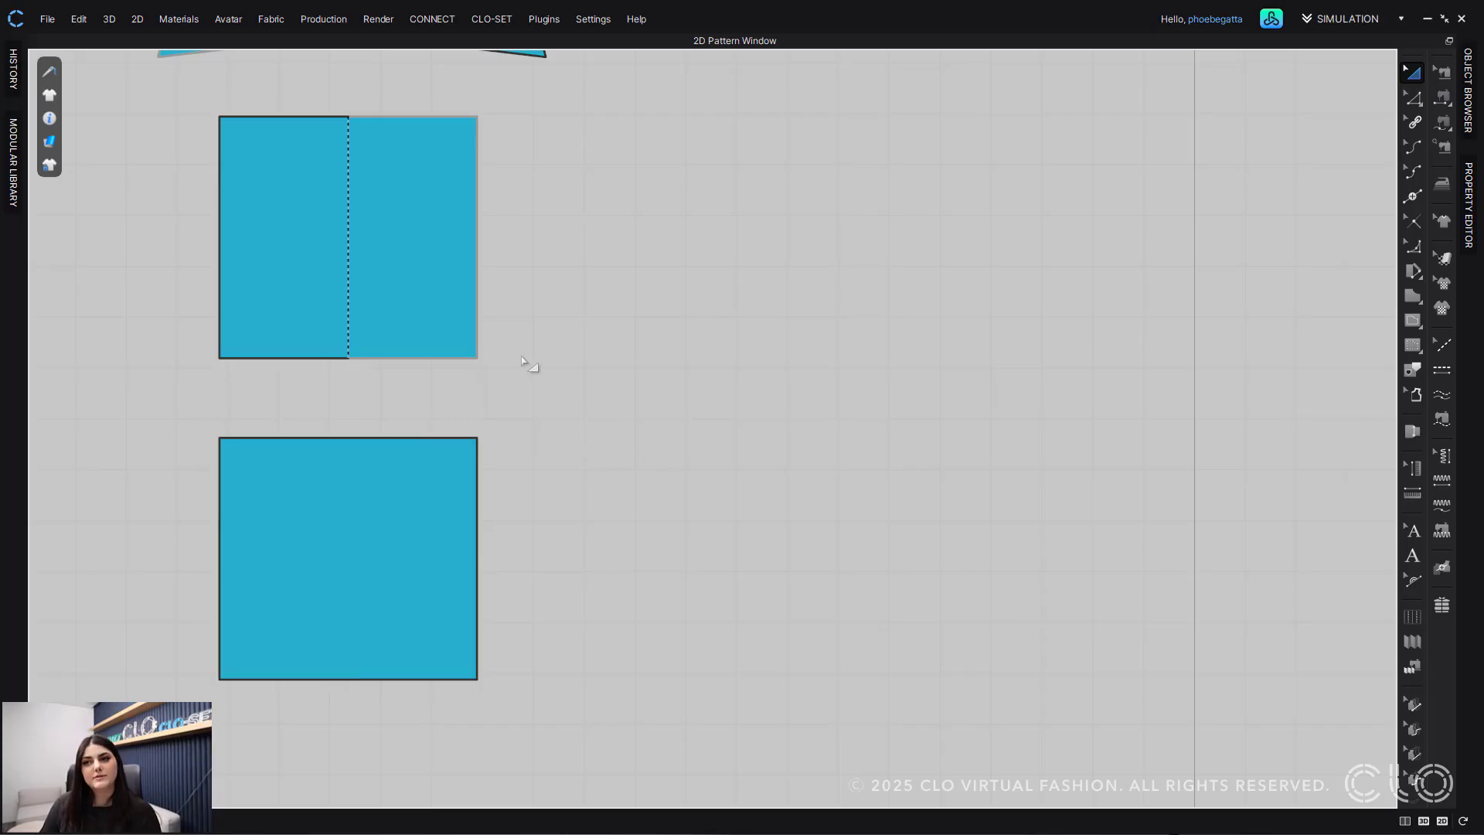
{"action": "key", "text": "ctrl+z"}
{"action": "key", "text": "ctrl+z"}
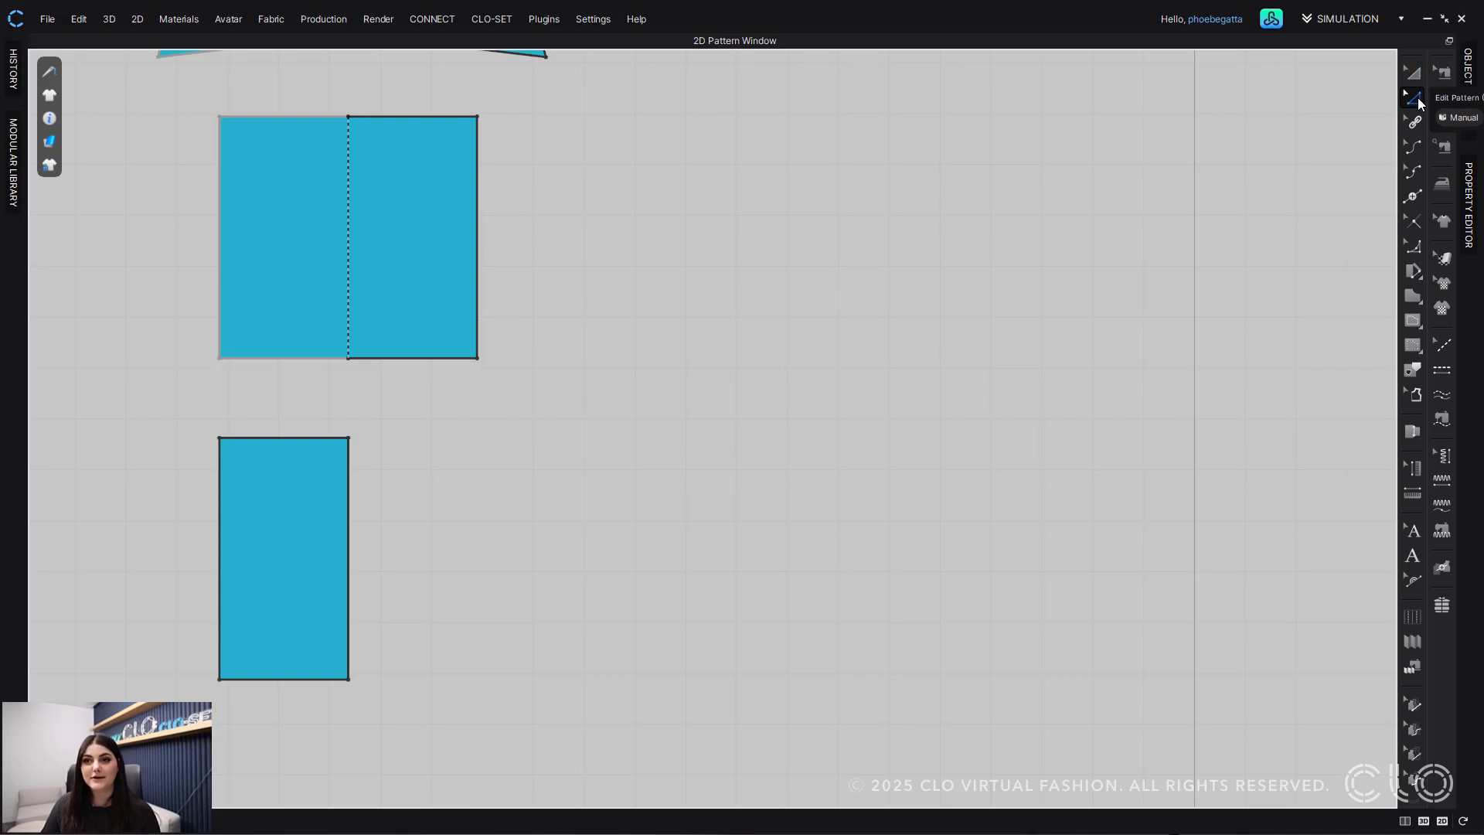
Step: With the Edit Pattern tool, apply Unfold Pattern Outline Only to the lowest rectangle's right edge and clear the selection
{"action": "left_click", "coordinate": [1416, 97]}
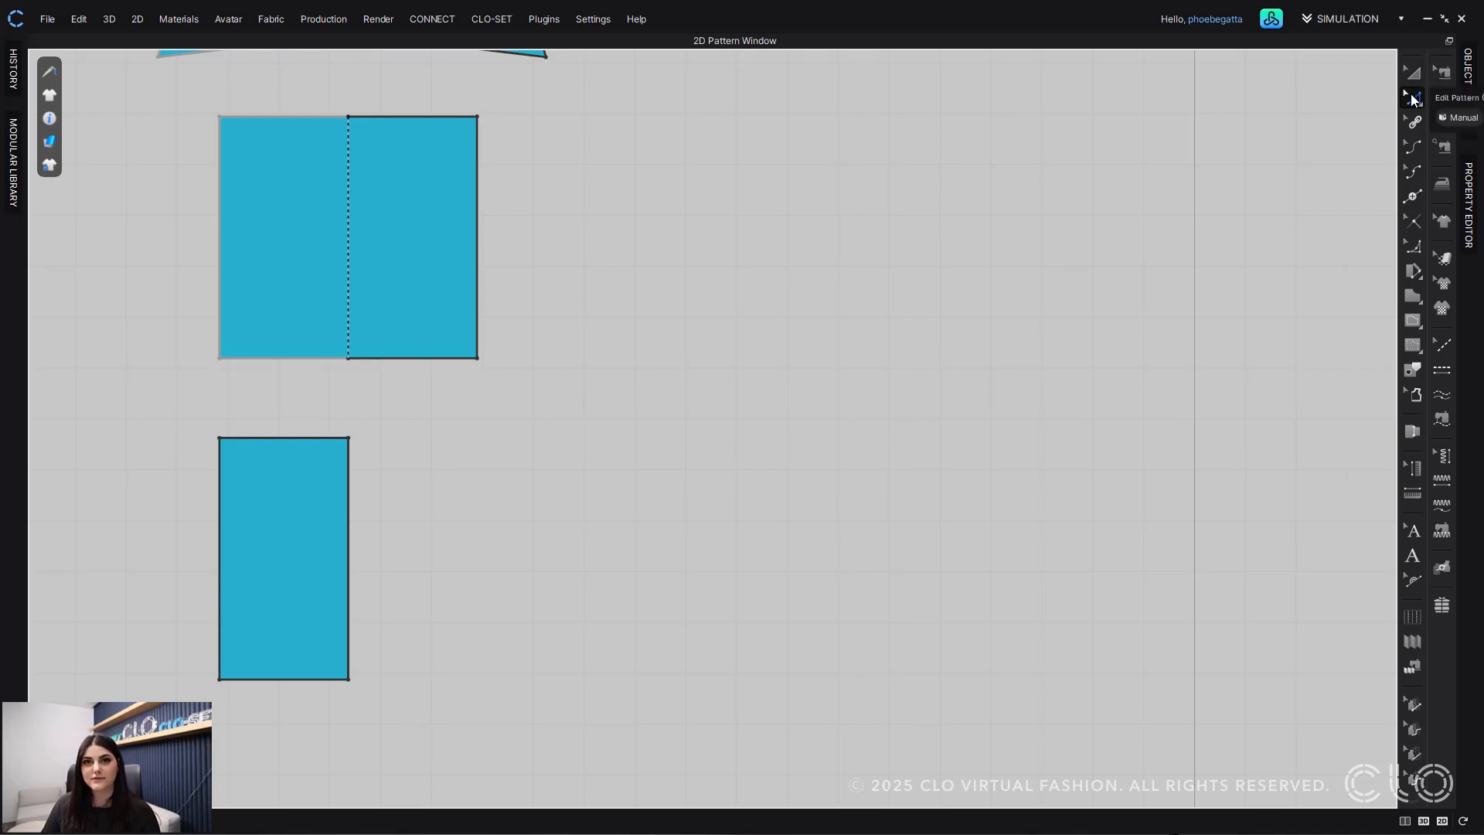
{"action": "right_click", "coordinate": [350, 528]}
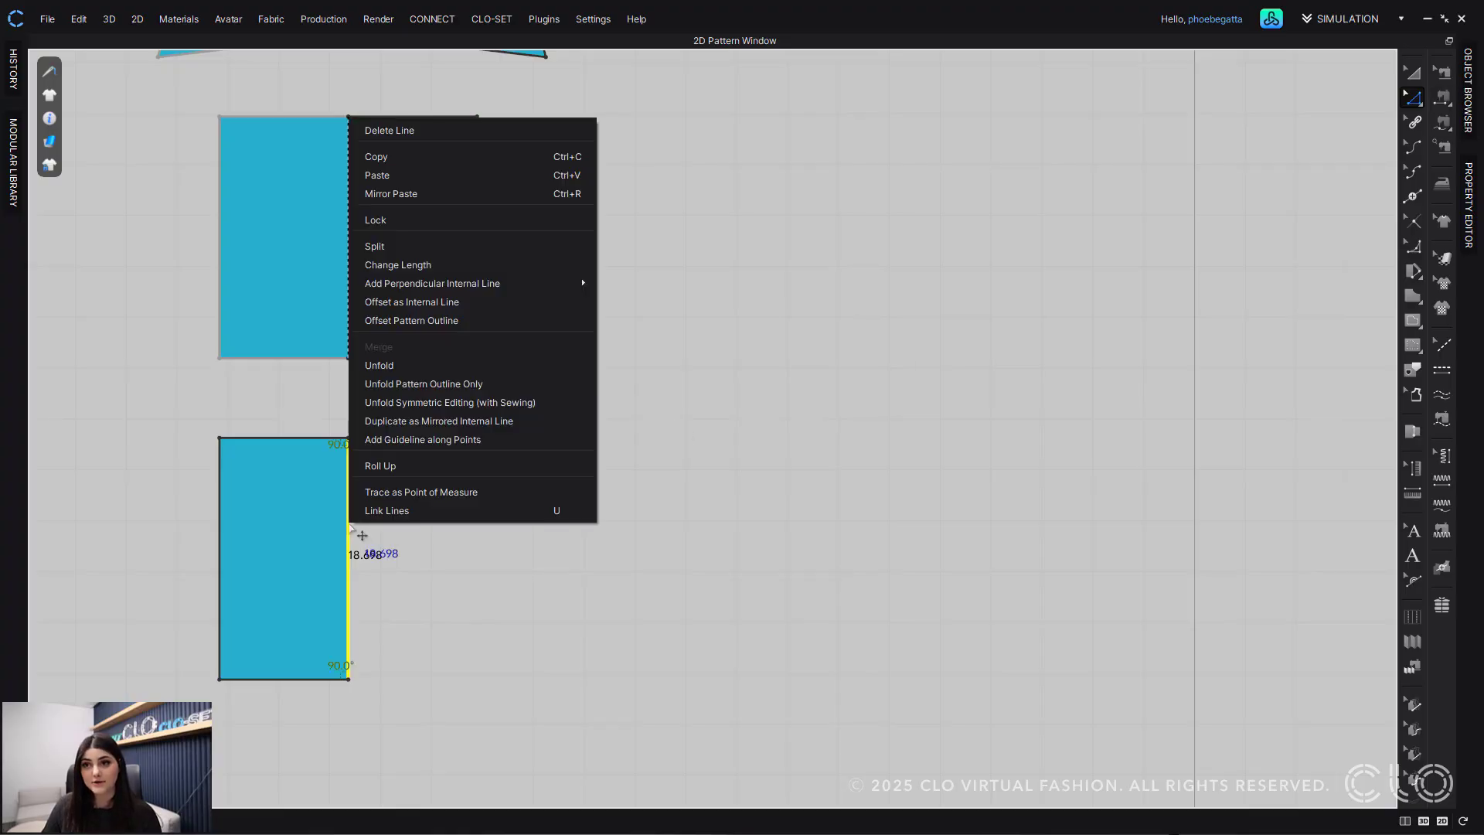
{"action": "left_click", "coordinate": [479, 384]}
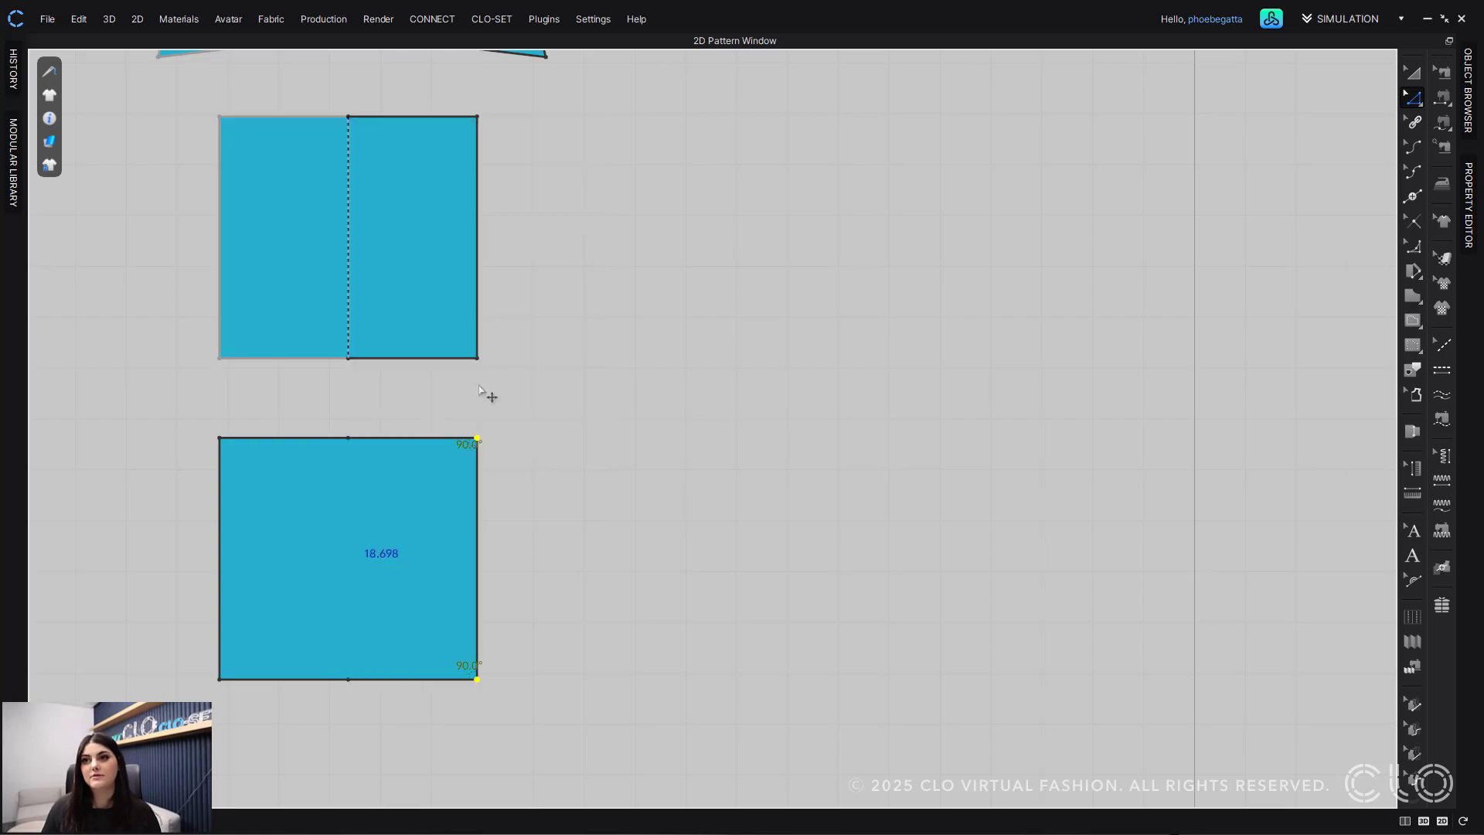
{"action": "left_click", "coordinate": [479, 386]}
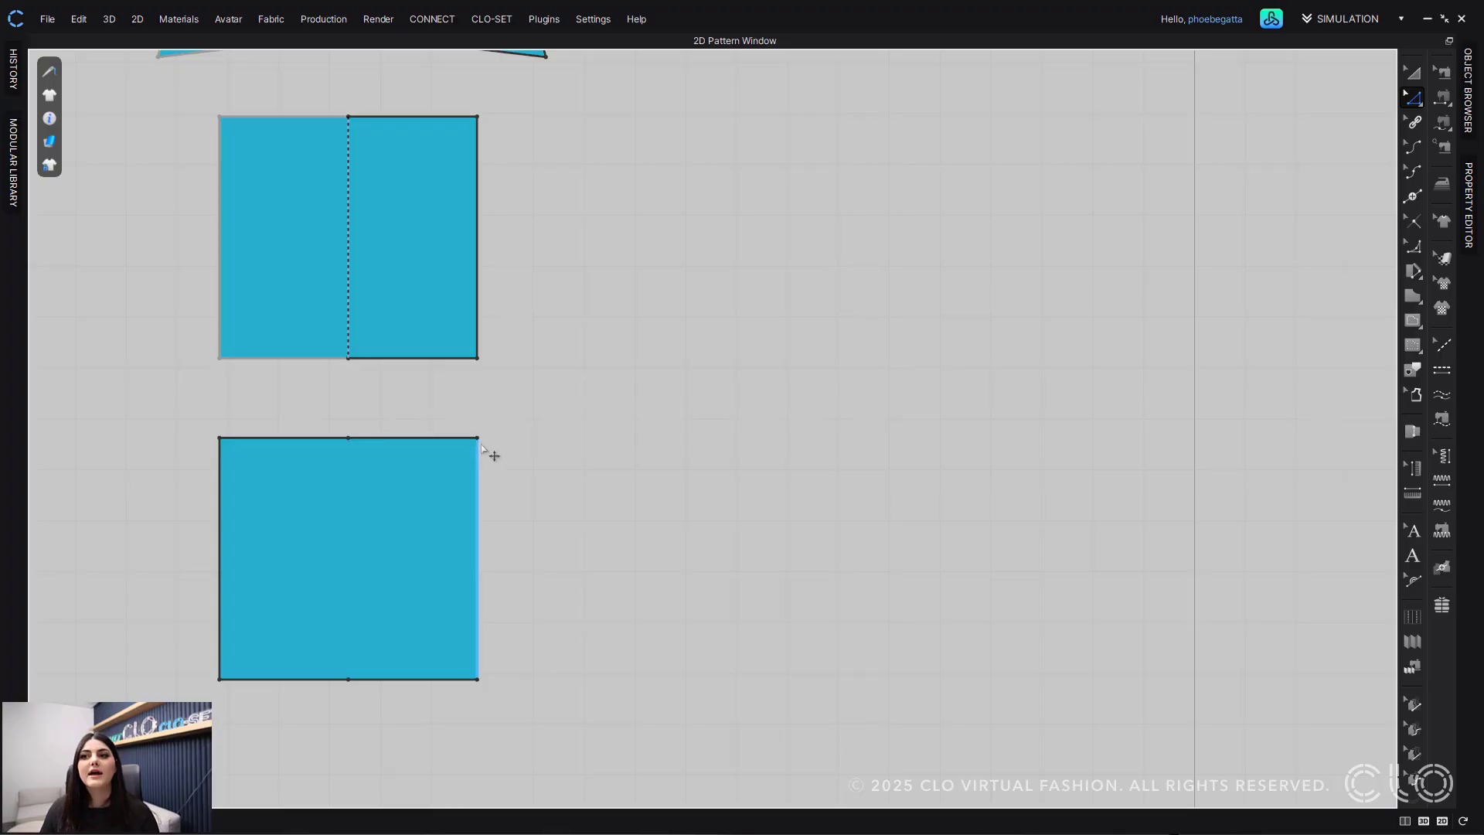
Step: Test pulling the upper-right corner of the outline-only unfolded pattern up and outward, and undo the move
{"action": "left_click_drag", "start_coordinate": [479, 438], "coordinate": [523, 404]}
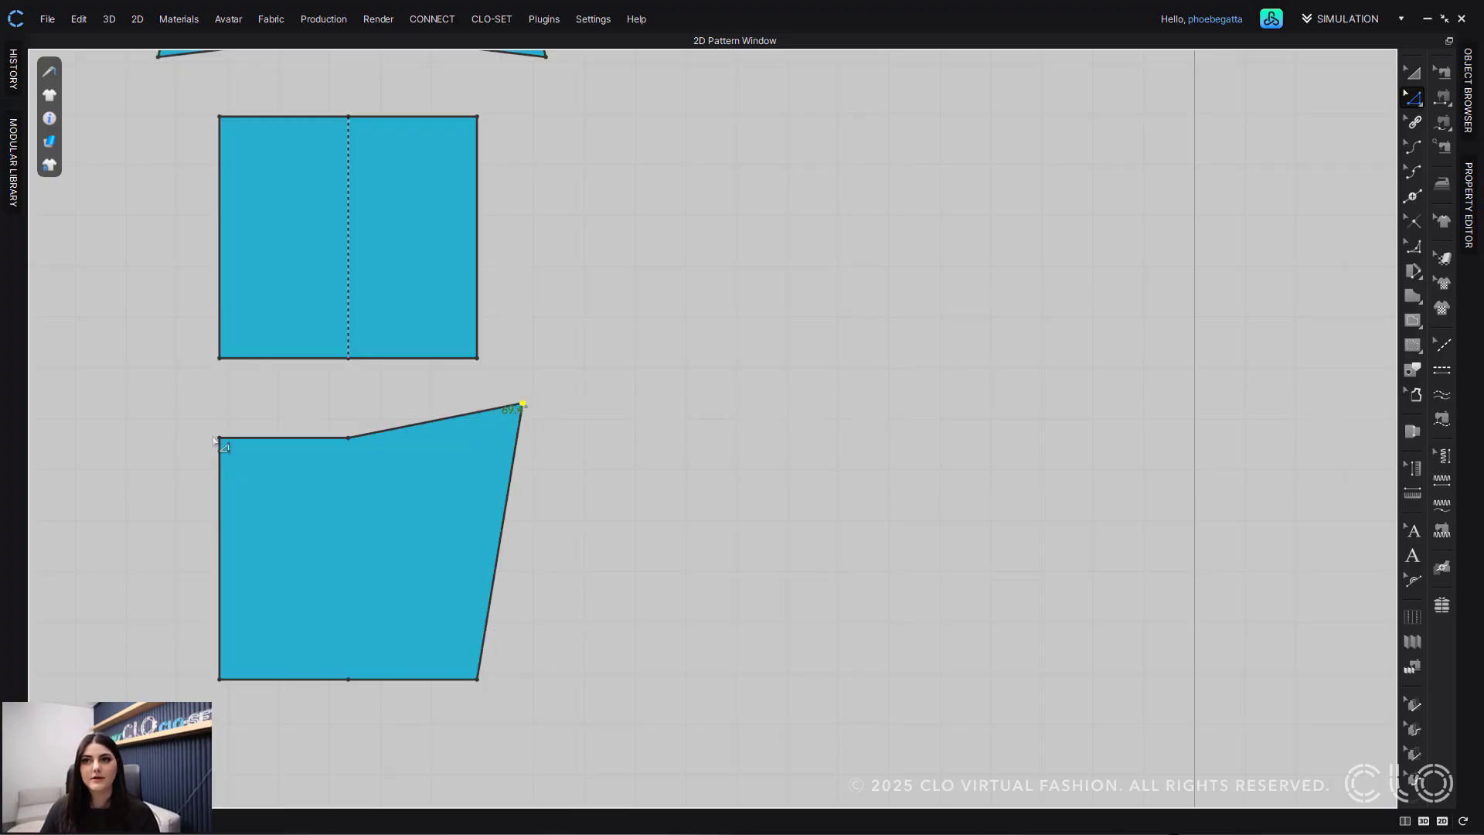
{"action": "key", "text": "ctrl+z"}
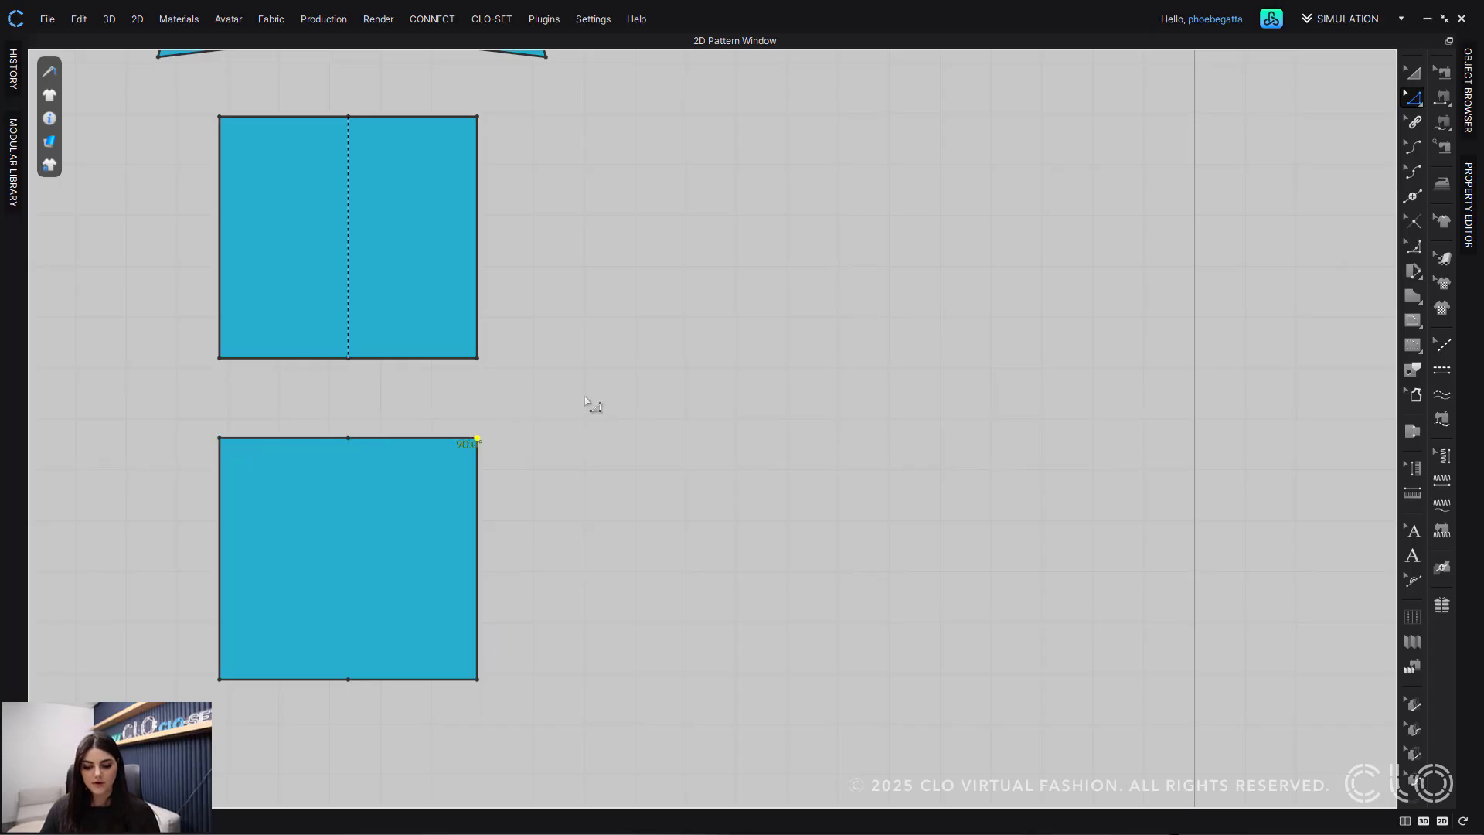
Step: Move the upper-right corner of the half-symmetric rectangle straight down to slope its top edges
{"action": "left_click_drag", "start_coordinate": [479, 118], "coordinate": [477, 157]}
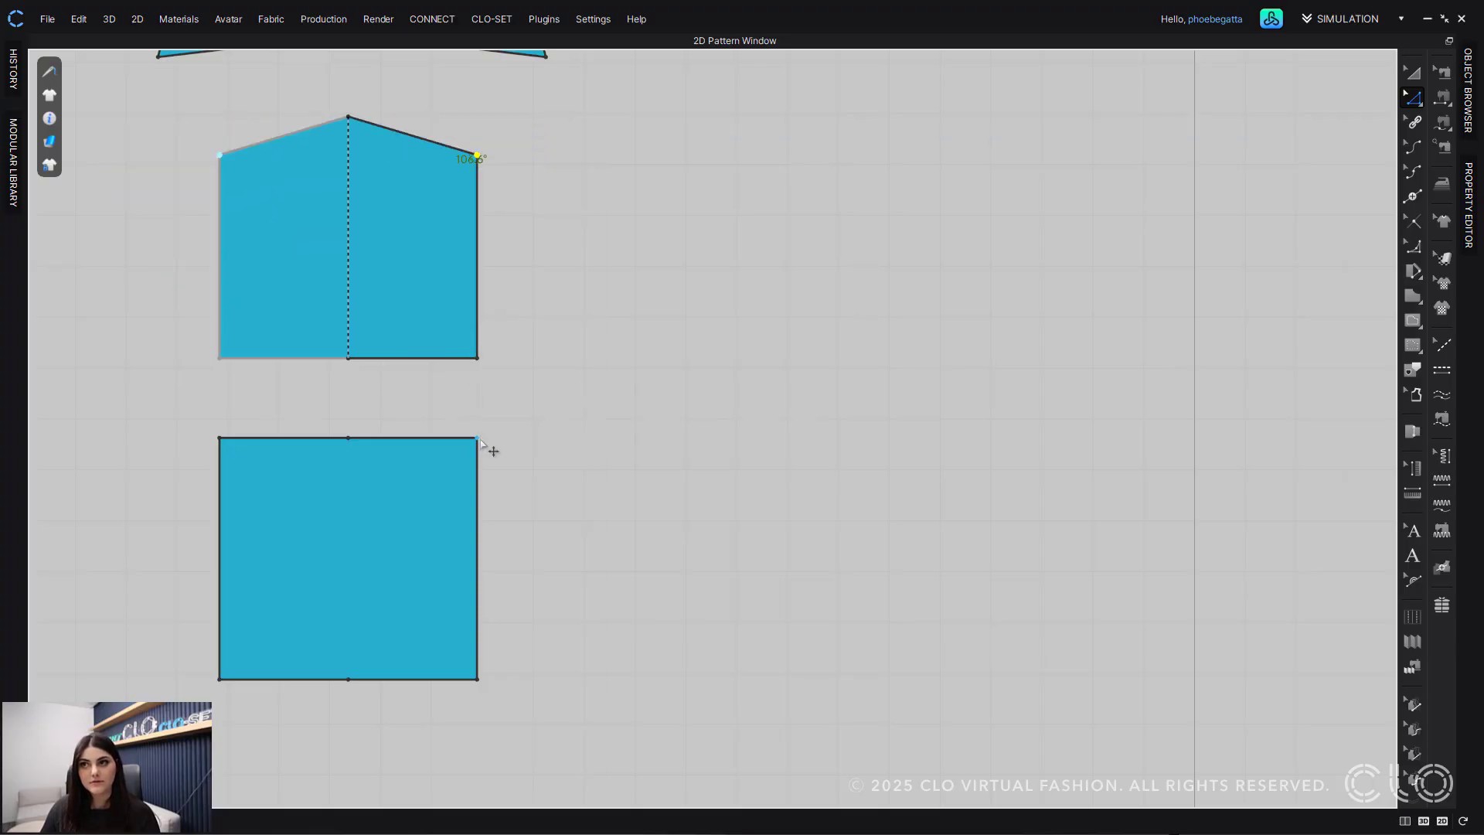
Step: Test moving the upper-right corner of the outline-only unfolded rectangle down and inward, and undo the move
{"action": "left_click_drag", "start_coordinate": [480, 439], "coordinate": [463, 510]}
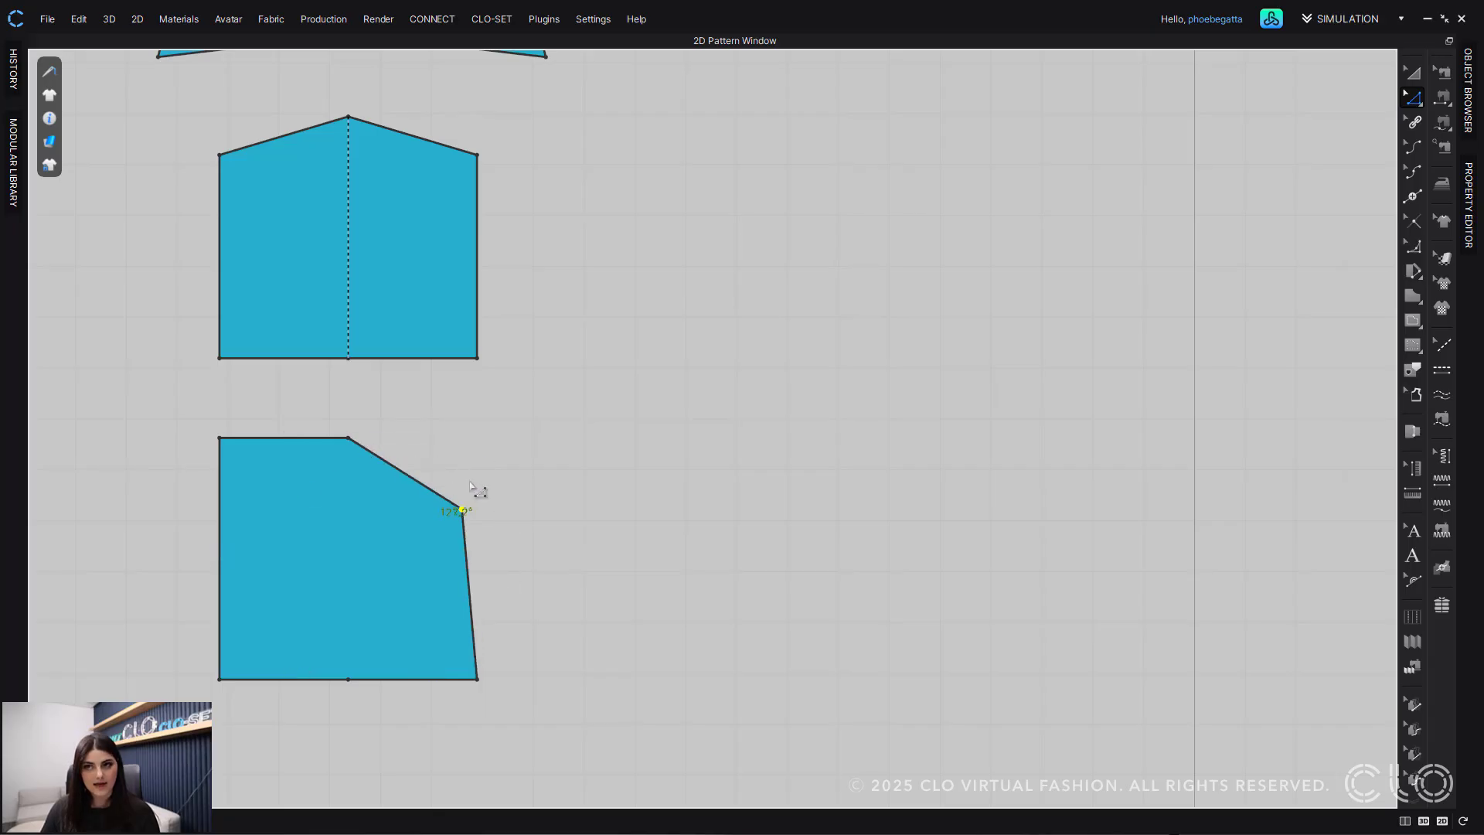
{"action": "key", "text": "ctrl+z"}
{"action": "key", "text": "ctrl+z"}
{"action": "key", "text": "ctrl+z"}
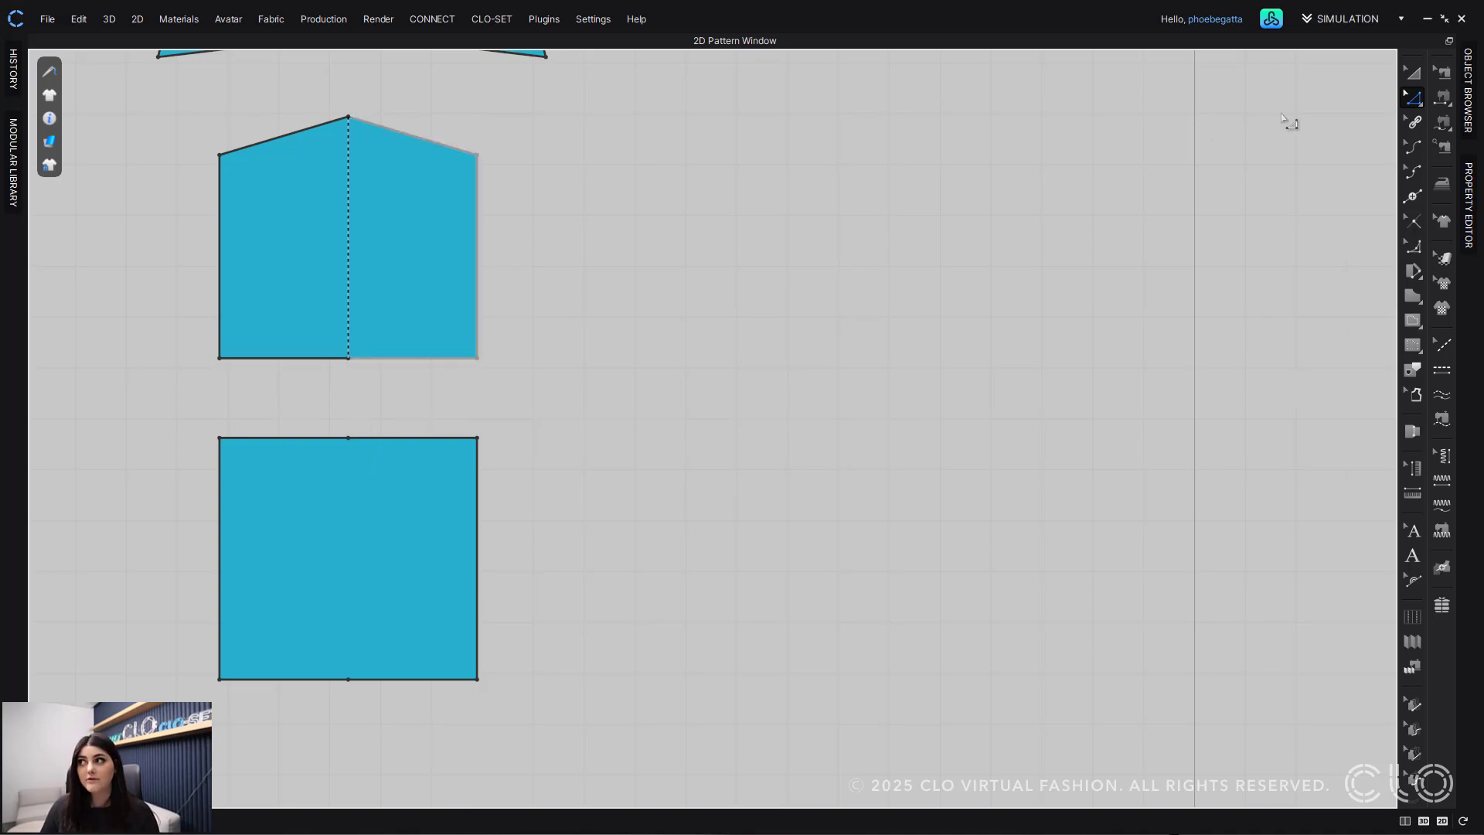
Step: Apply Half Symmetric Pattern (with Sewing) to the whole lowest rectangle and clear the selection
{"action": "left_click", "coordinate": [1417, 80]}
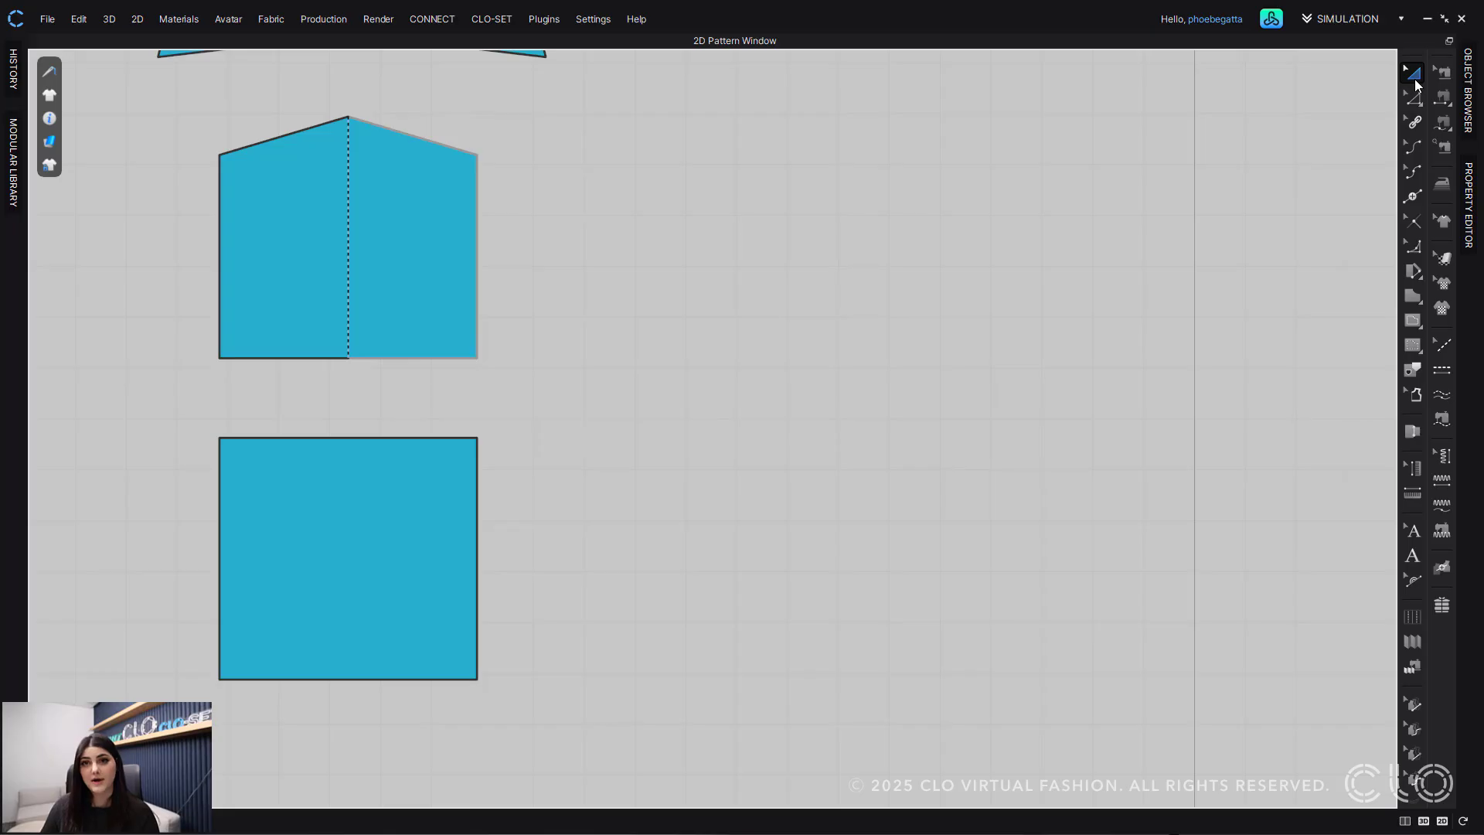
{"action": "left_click", "coordinate": [242, 595]}
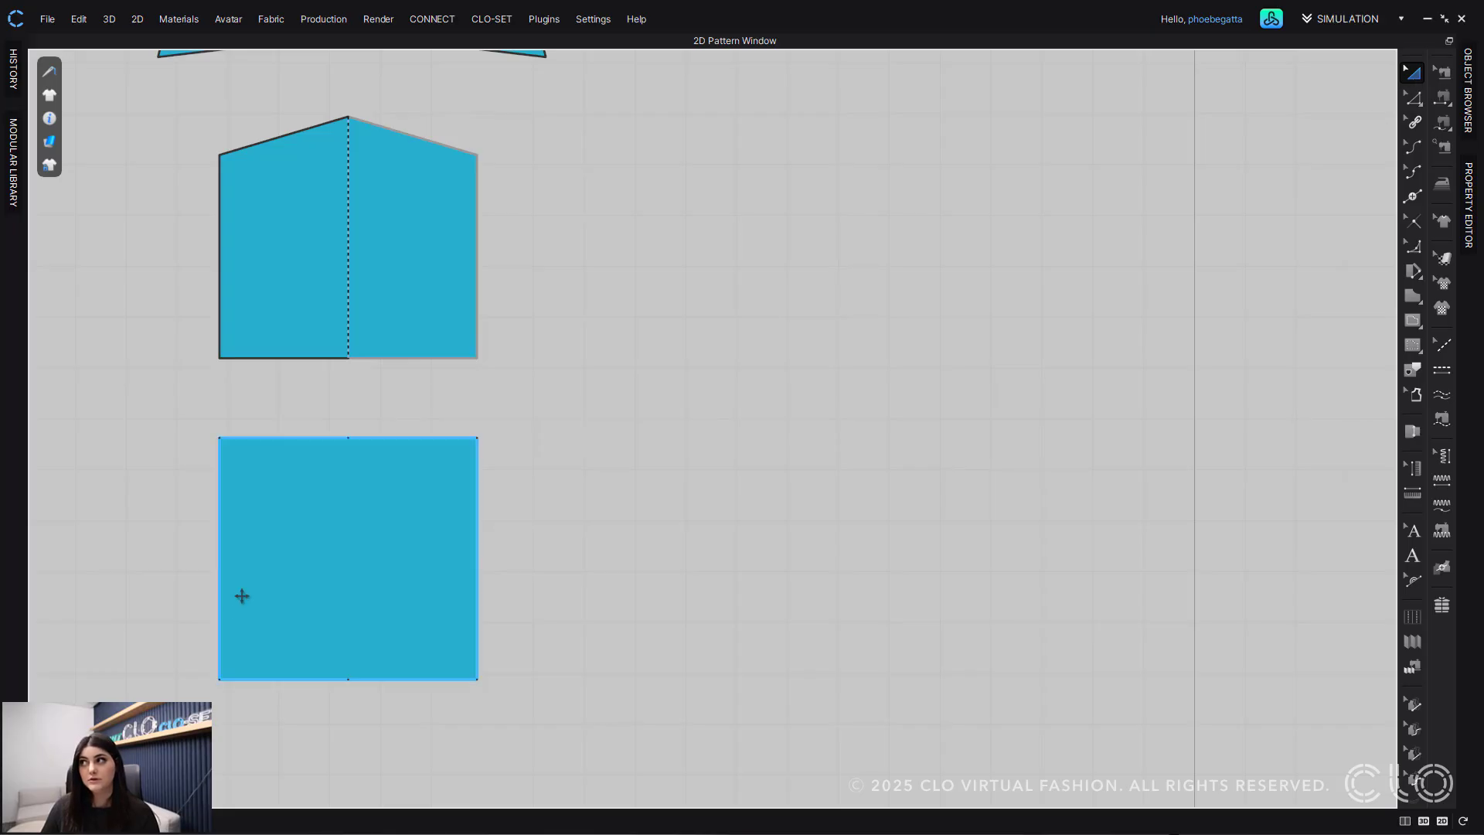
{"action": "left_click", "coordinate": [305, 537]}
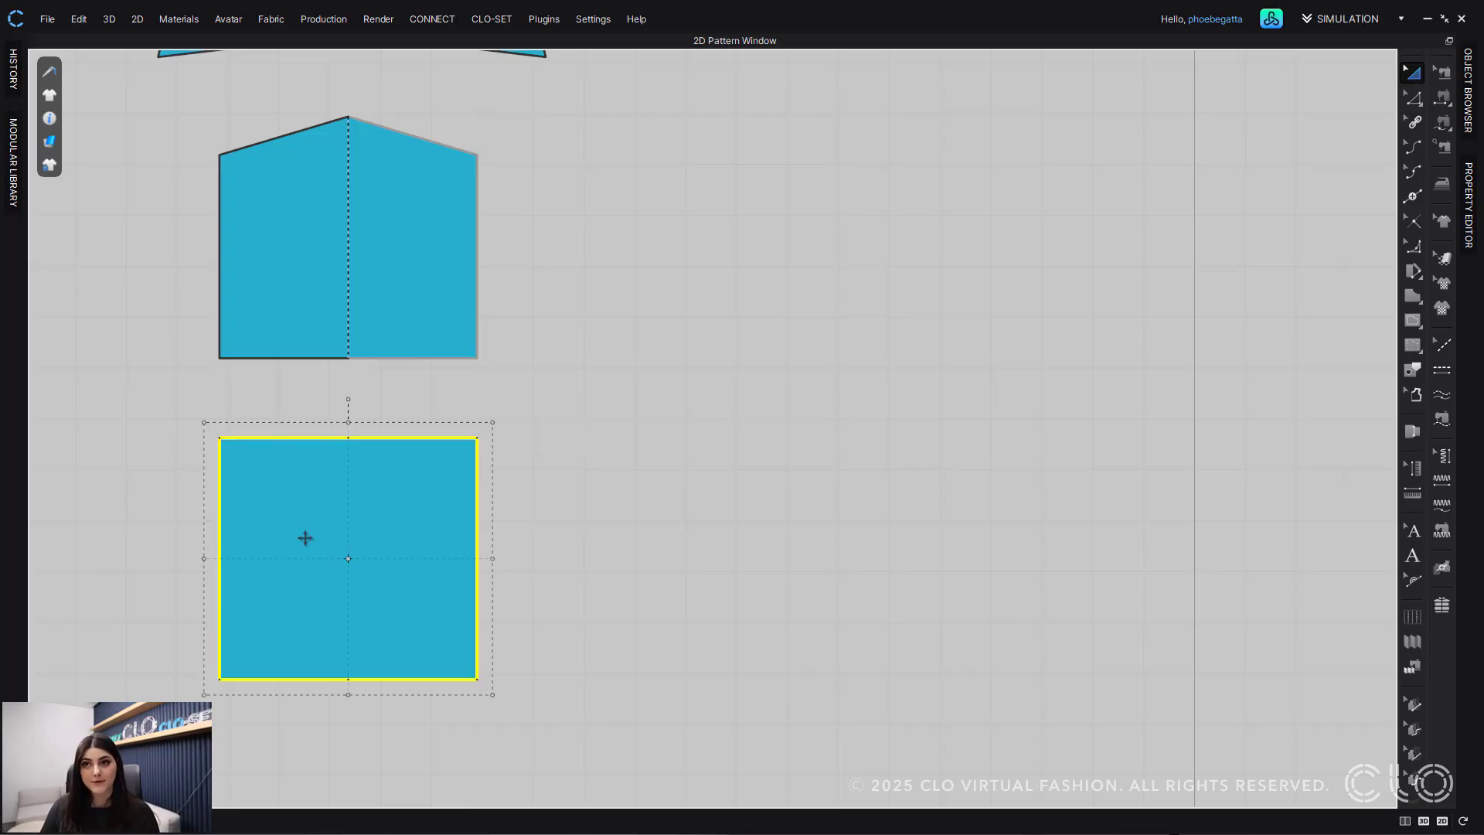
{"action": "right_click", "coordinate": [306, 537]}
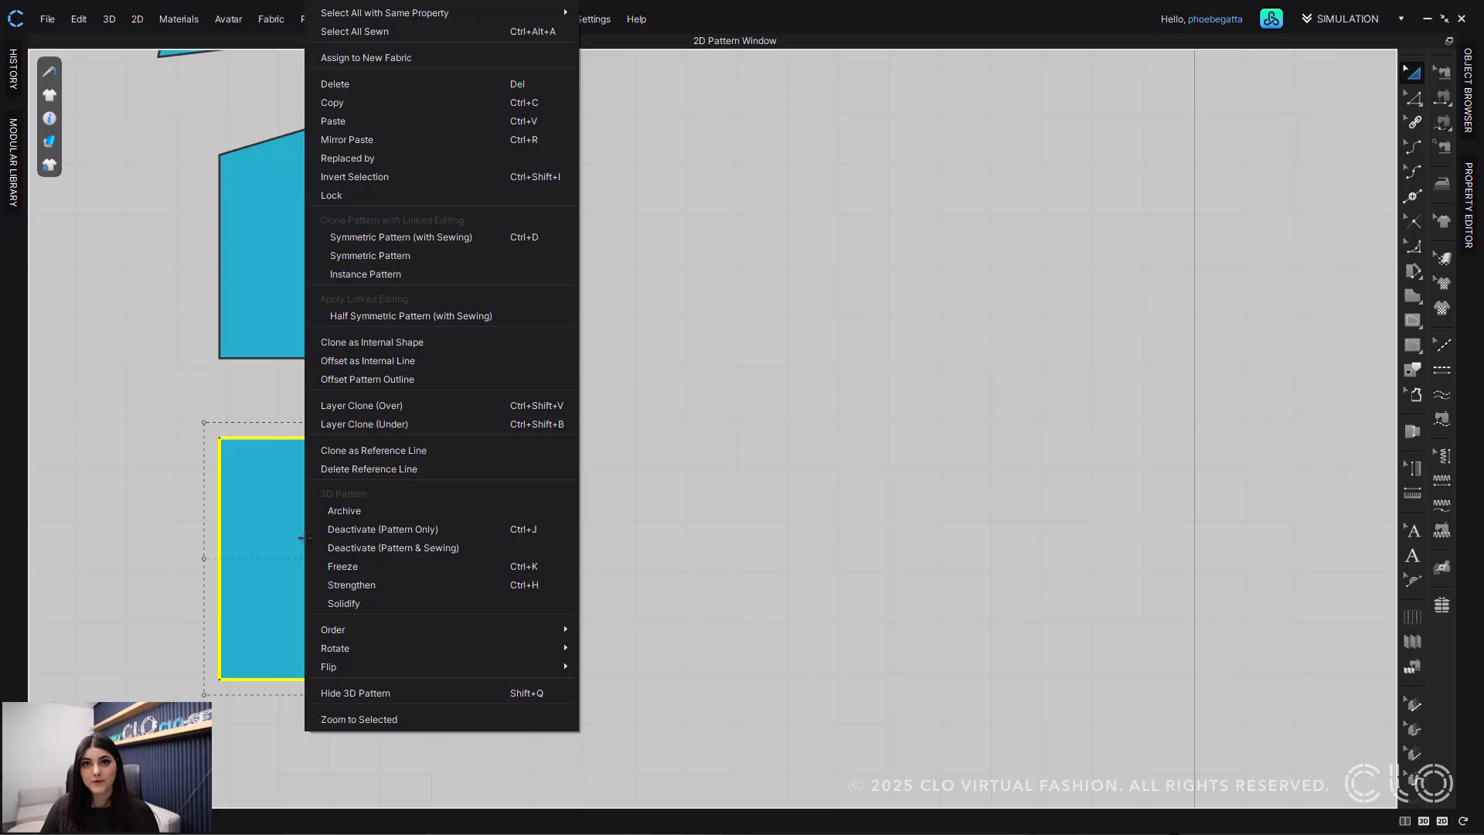
{"action": "left_click", "coordinate": [485, 314]}
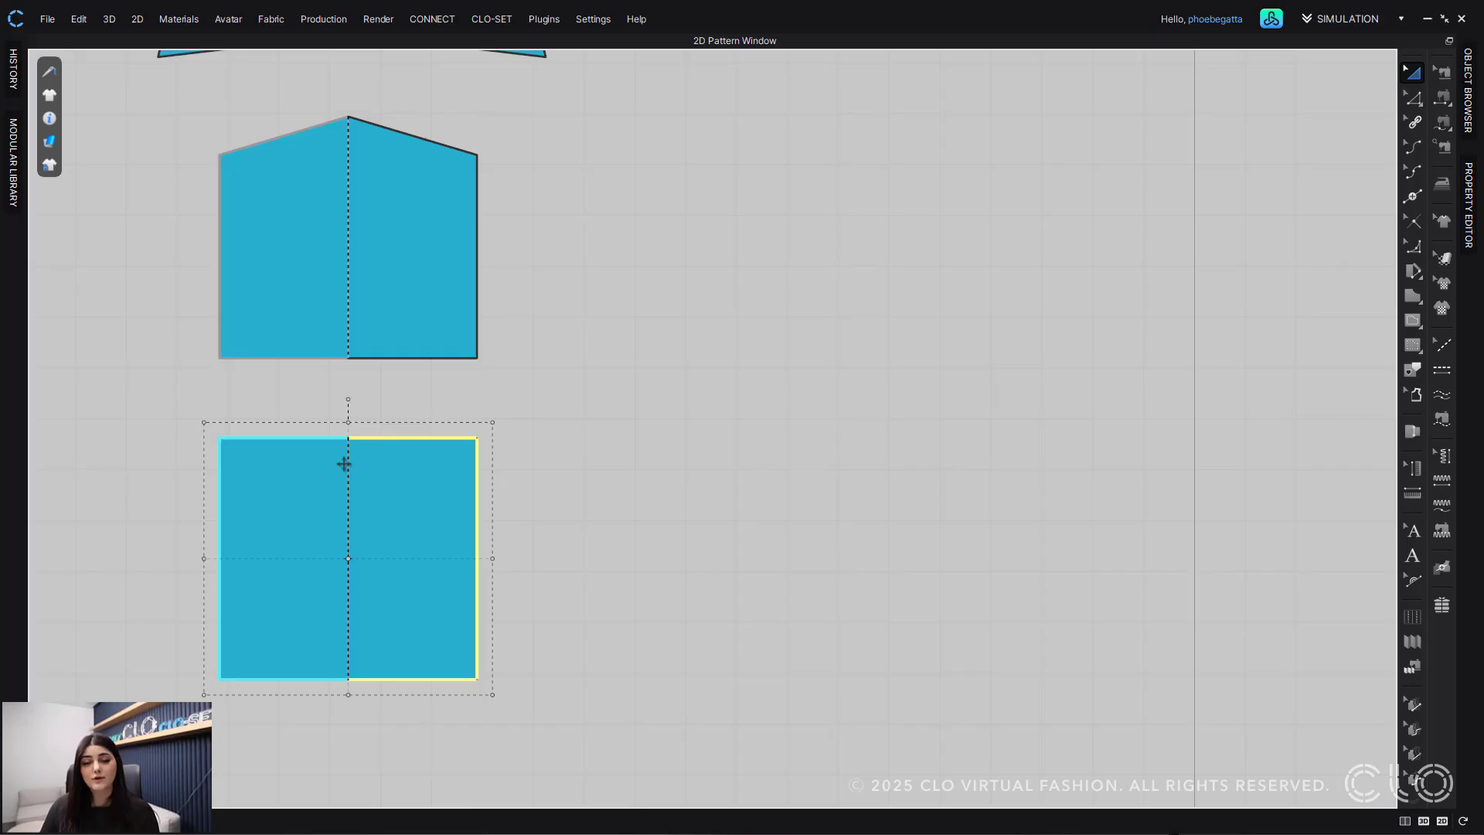
{"action": "left_click", "coordinate": [537, 381]}
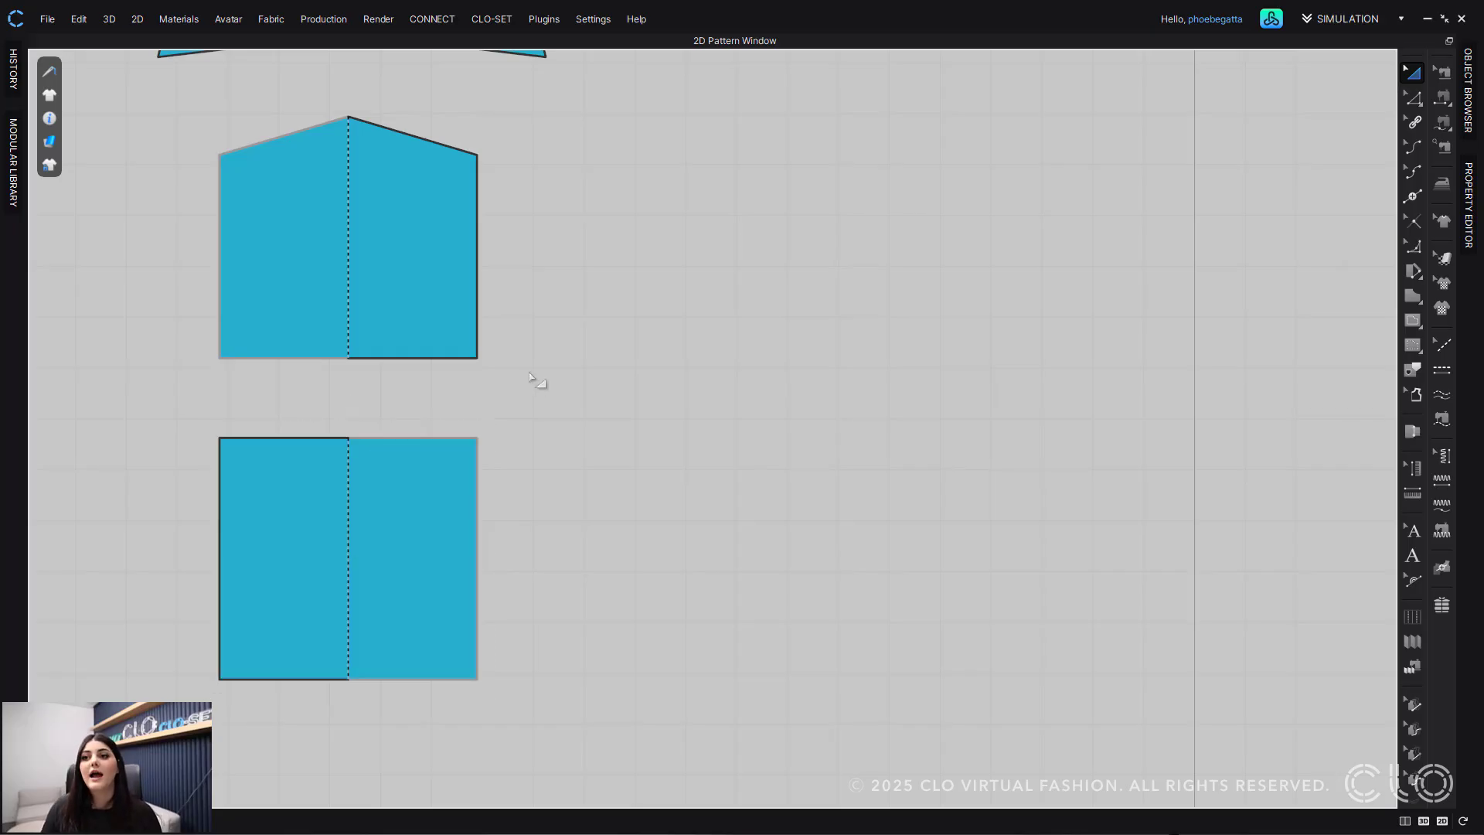
Step: With the Edit Pattern tool, move the lowest pattern's upper-right corner up and inward to form a V-shaped top edge
{"action": "key", "text": "z"}
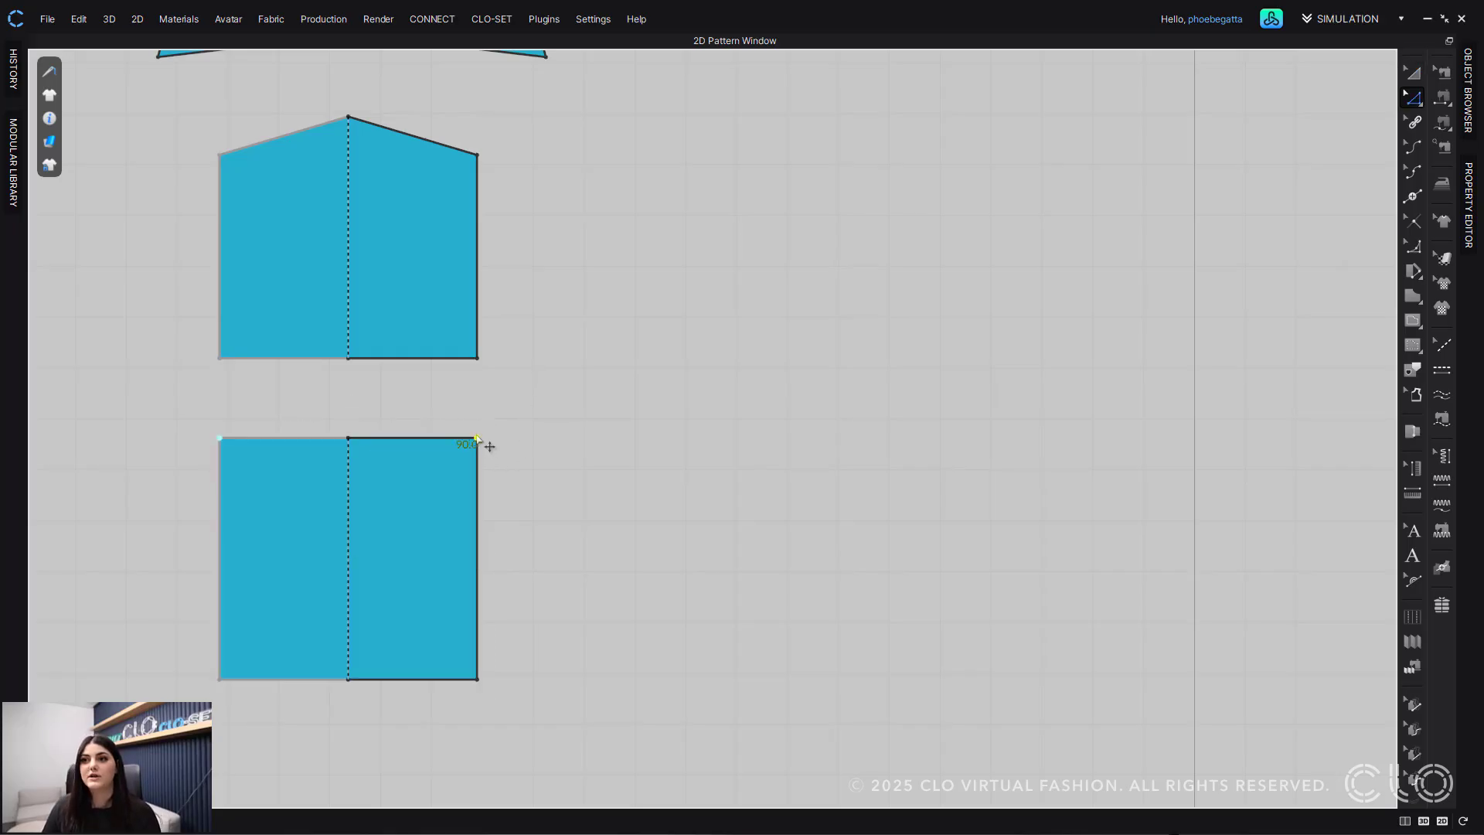
{"action": "left_click_drag", "start_coordinate": [477, 438], "coordinate": [455, 388]}
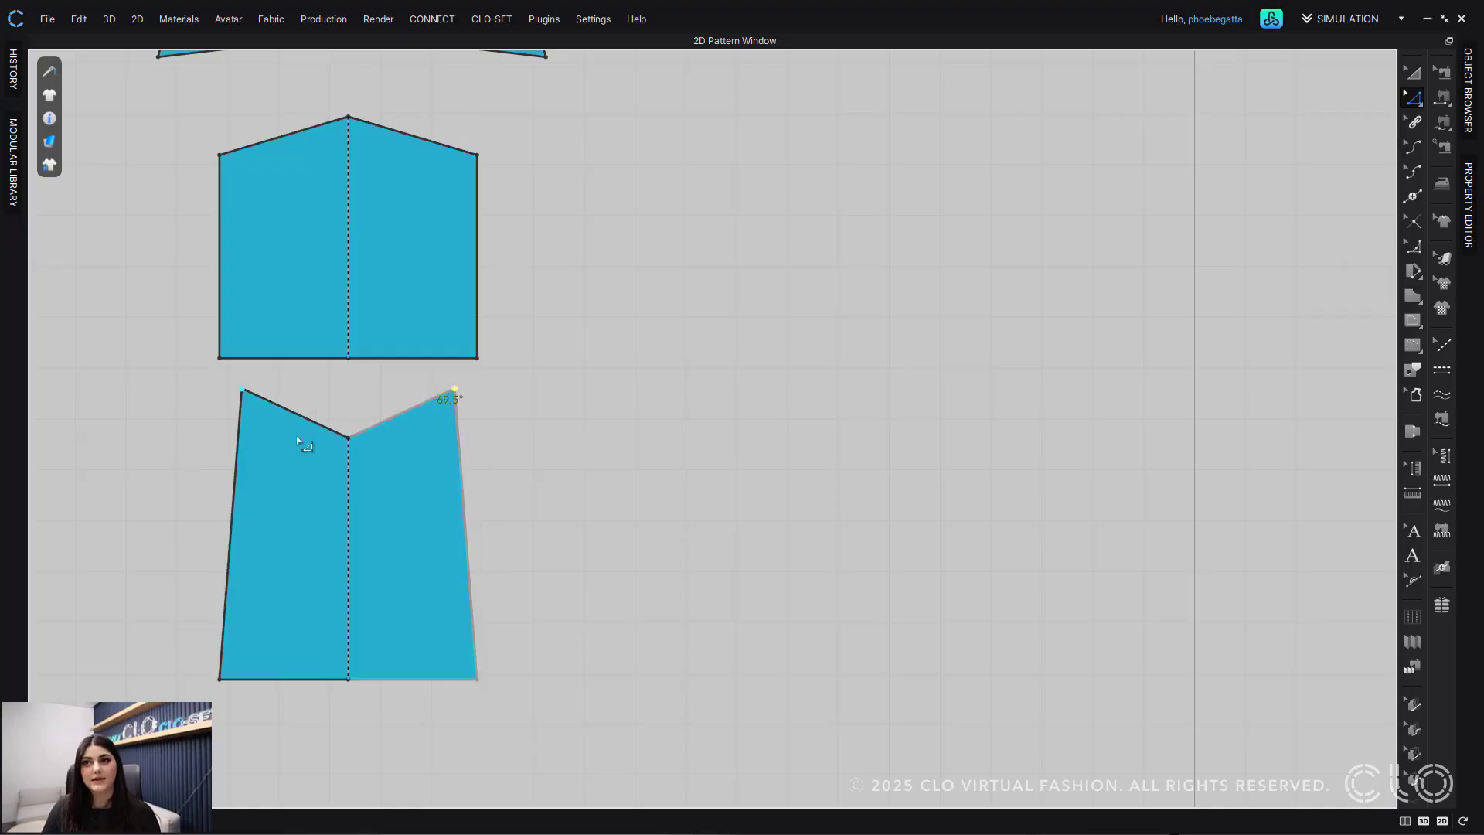
{"action": "left_click", "coordinate": [546, 353]}
Step: Move the upper-right corner of the middle half-symmetric pattern on the canvas slightly up and inward
{"action": "middle_click_drag", "start_coordinate": [479, 433], "coordinate": [442, 686]}
{"action": "middle_click_drag", "start_coordinate": [472, 492], "coordinate": [474, 587]}
{"action": "middle_click_drag", "start_coordinate": [474, 529], "coordinate": [533, 453]}
{"action": "scroll", "coordinate": [553, 495], "scroll_direction": "down", "scroll_amount": 1}
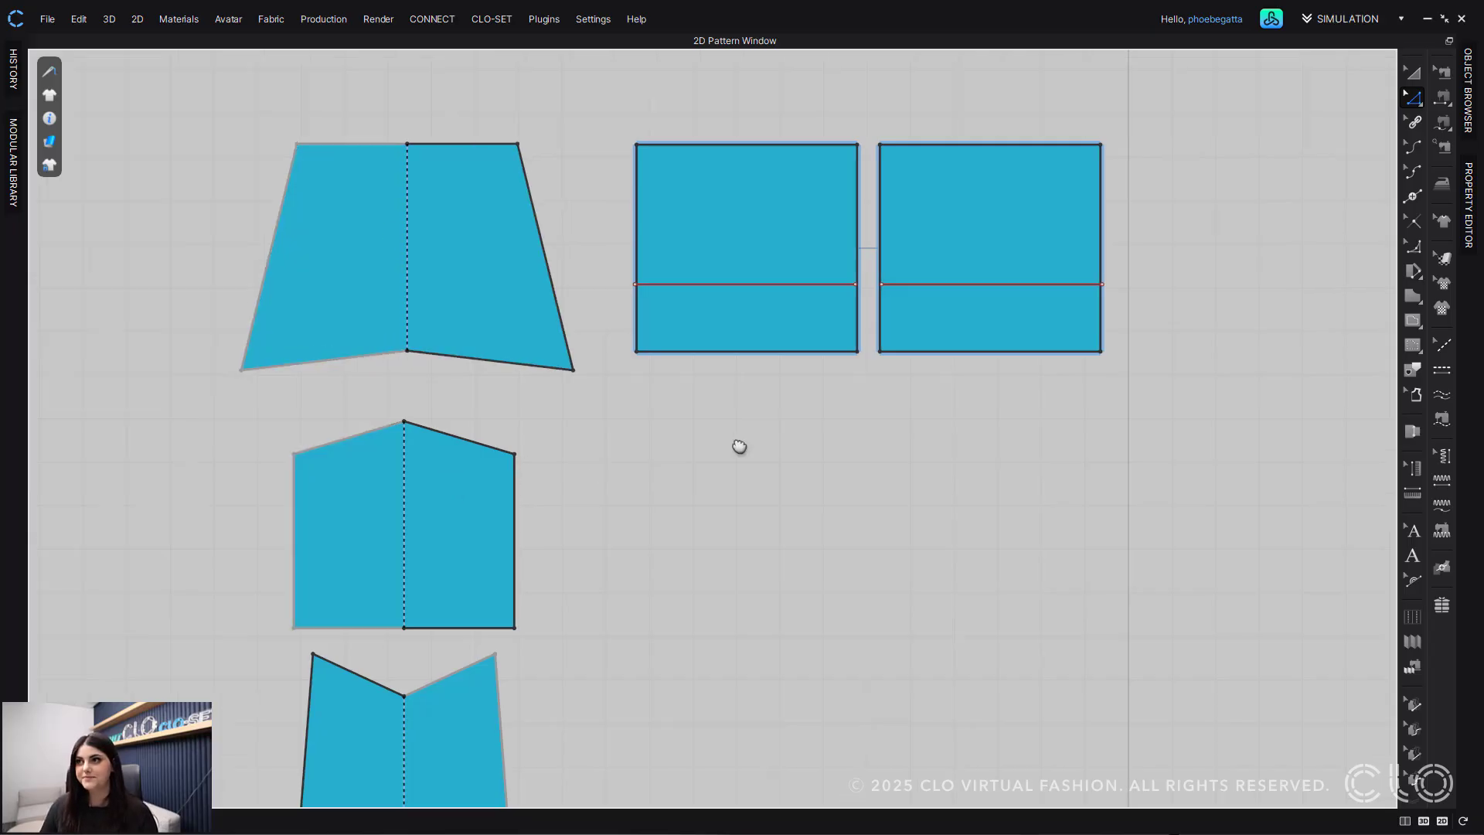
{"action": "middle_click_drag", "start_coordinate": [735, 443], "coordinate": [562, 371]}
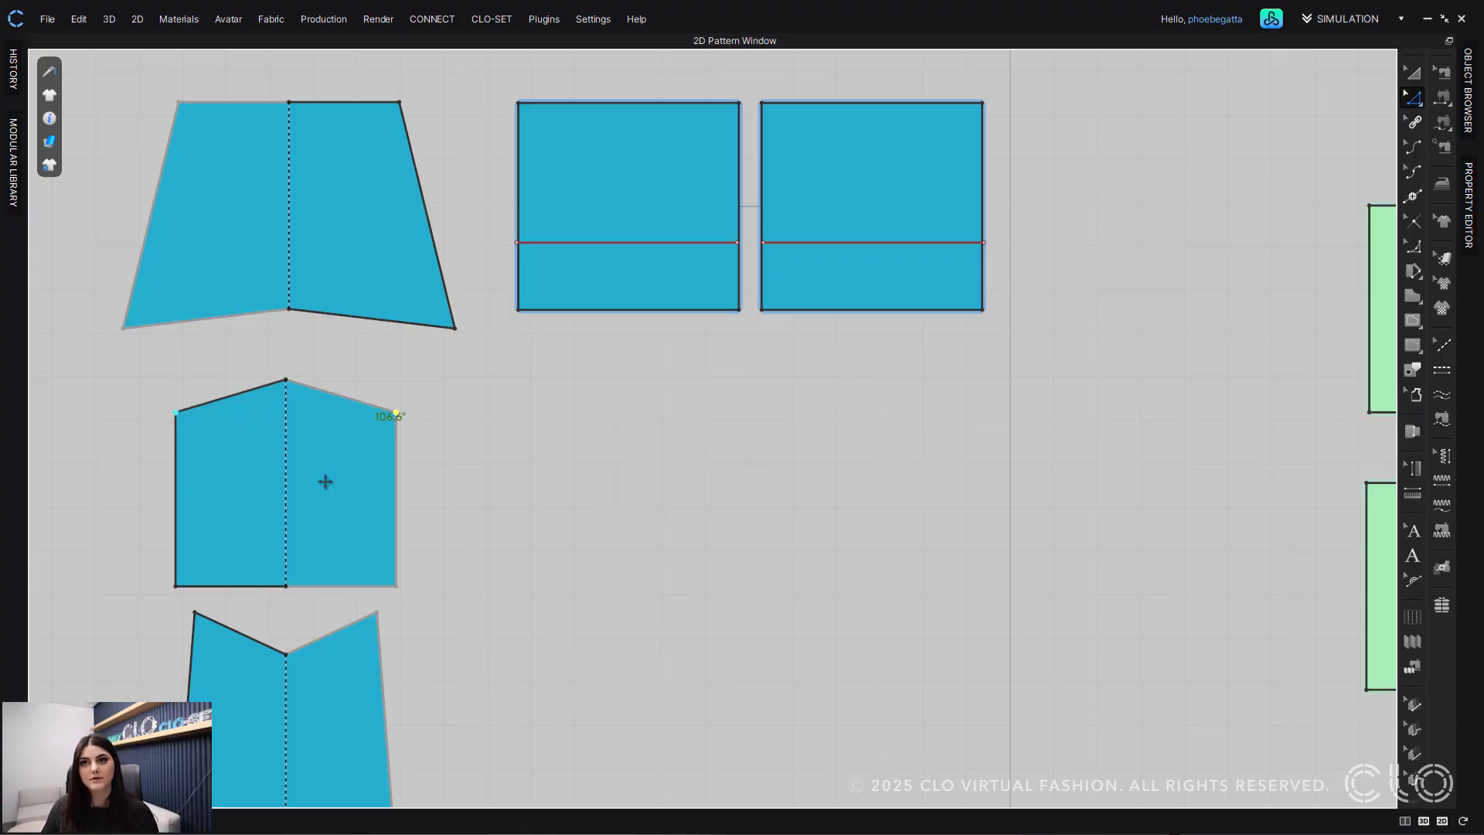
{"action": "mouse_move", "coordinate": [395, 413]}
{"action": "left_mouse_down"}
{"action": "mouse_move", "coordinate": [428, 383]}
{"action": "mouse_move", "coordinate": [391, 401]}
{"action": "left_mouse_up"}
Step: Reshape the linked rectangle pair through the left piece: lower-left corner outward, lower-right corner down, upper-right corner up
{"action": "middle_click_drag", "start_coordinate": [581, 508], "coordinate": [453, 565]}
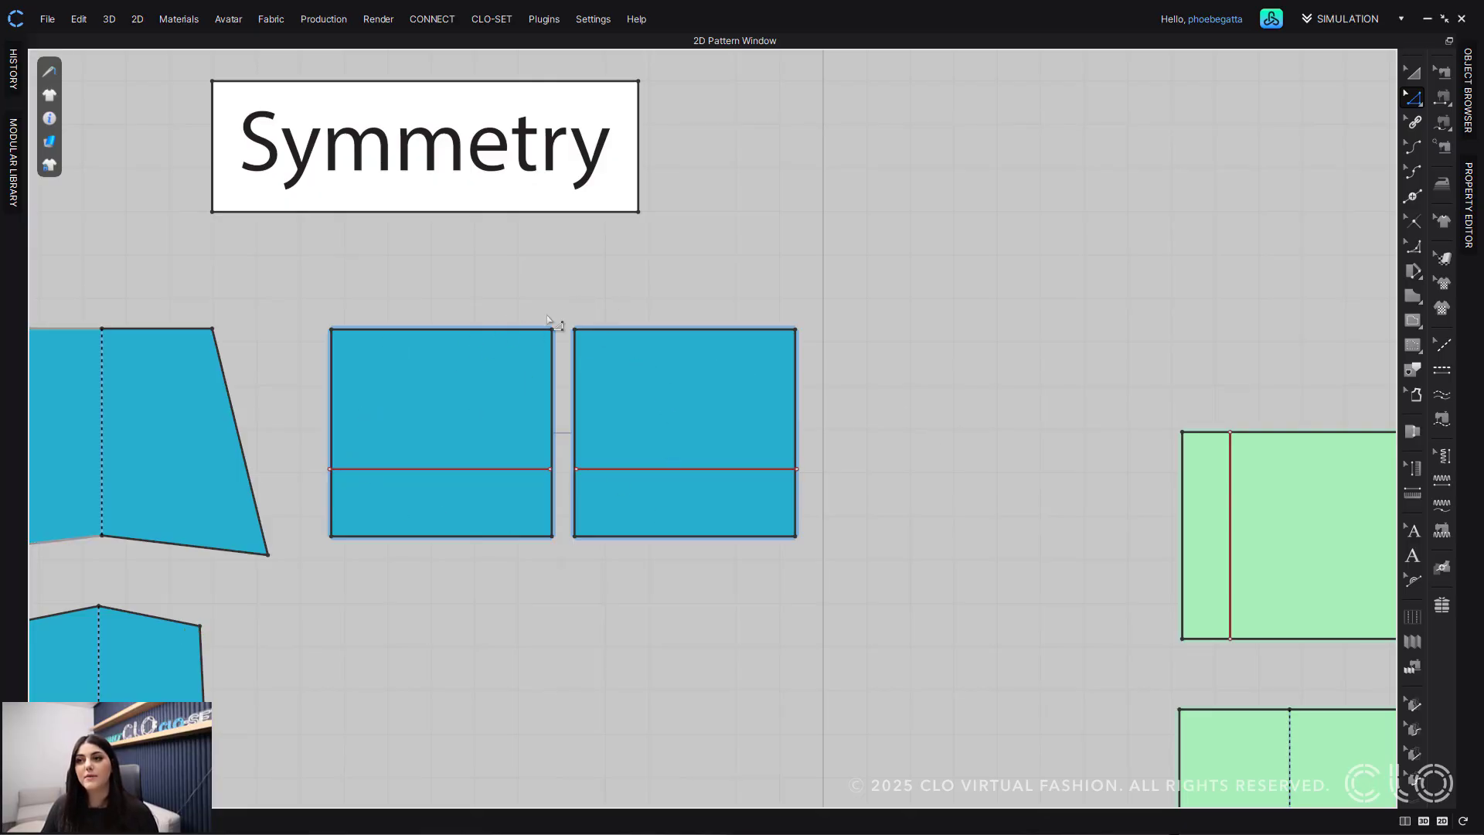
{"action": "scroll", "coordinate": [548, 319], "scroll_direction": "up", "scroll_amount": 4}
{"action": "middle_click_drag", "start_coordinate": [495, 442], "coordinate": [508, 327]}
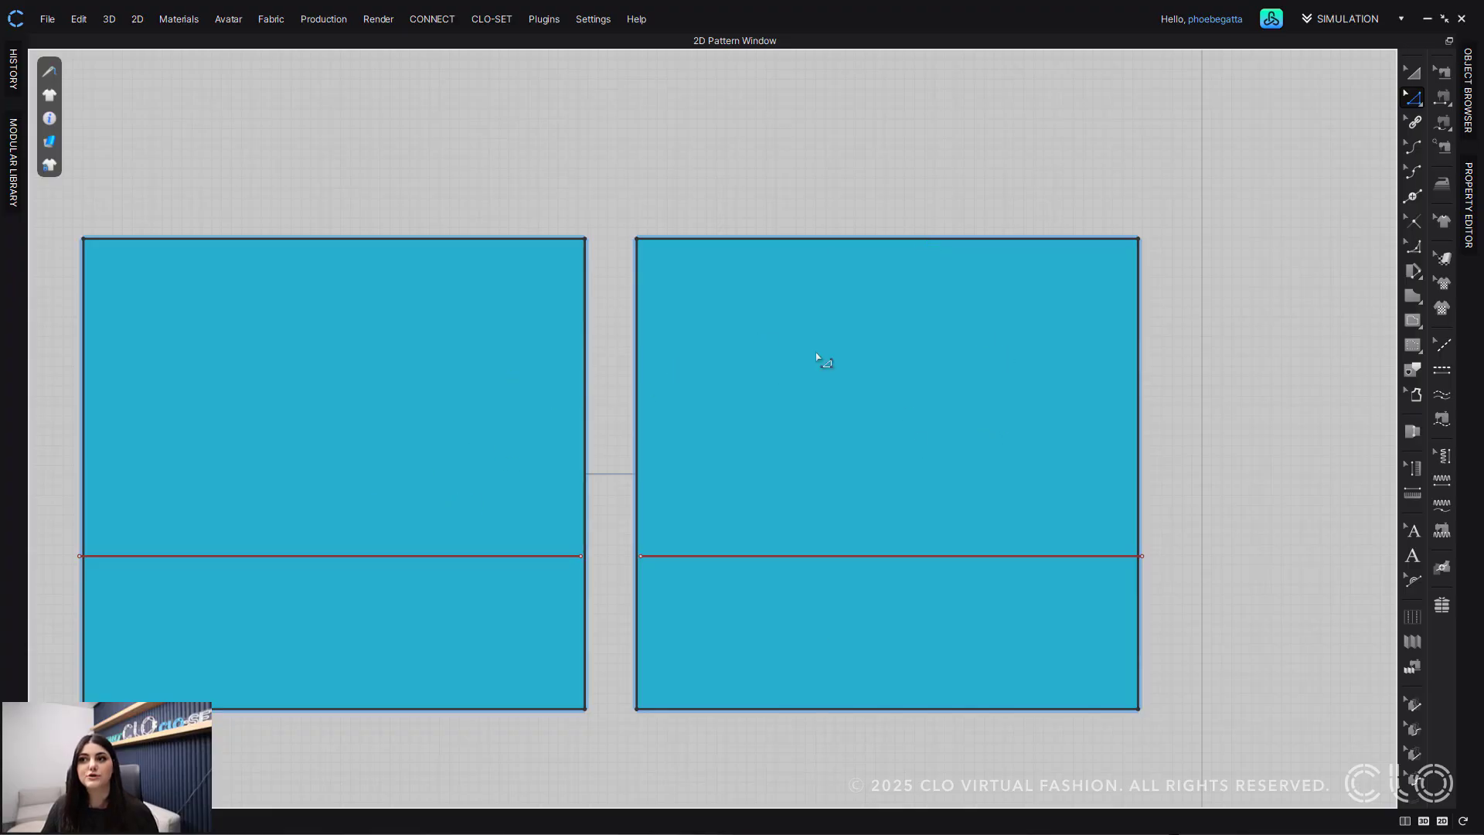
{"action": "scroll", "coordinate": [824, 492], "scroll_direction": "down", "scroll_amount": 1}
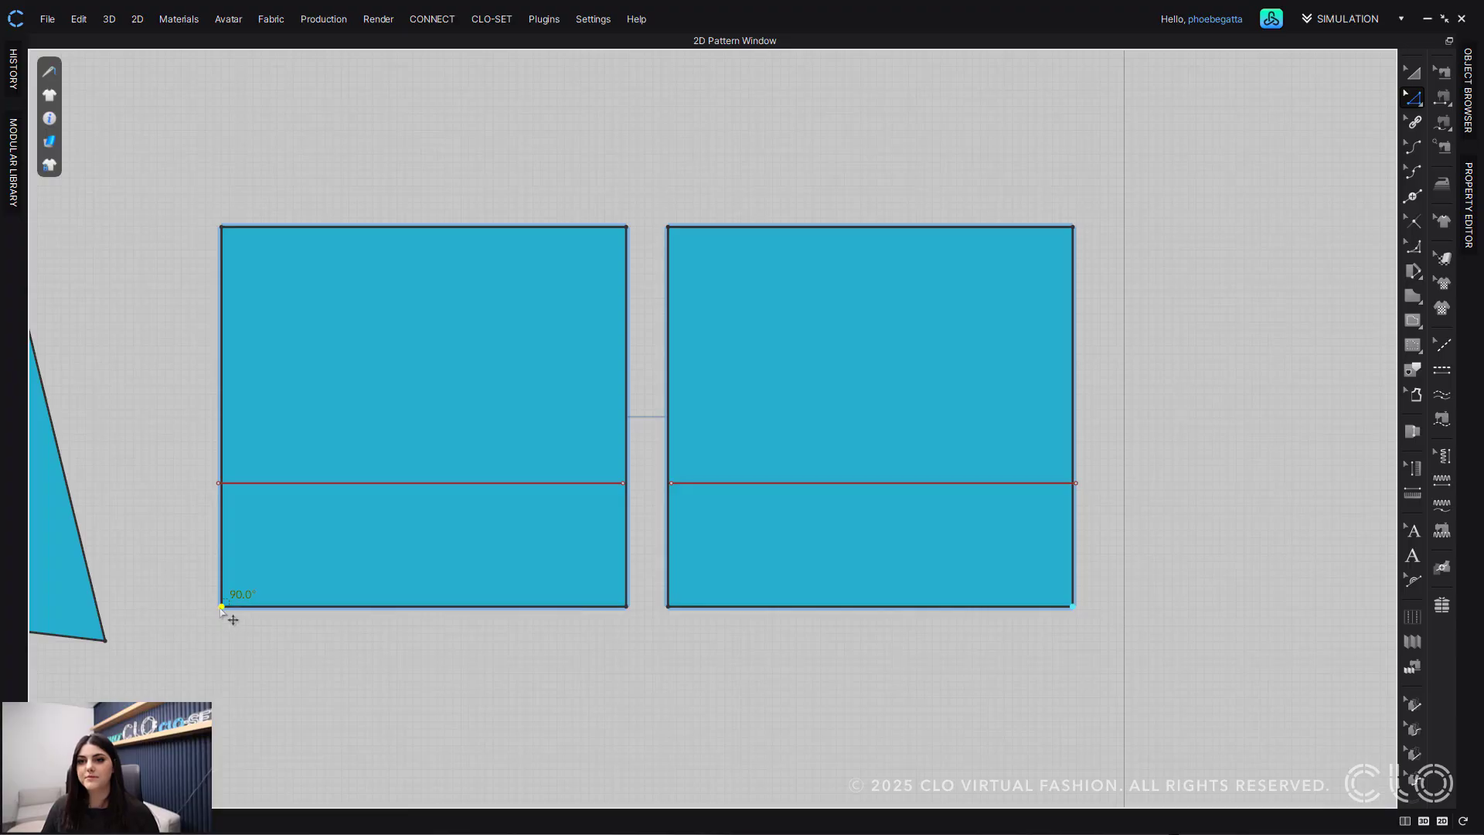
{"action": "left_click_drag", "start_coordinate": [222, 606], "coordinate": [158, 625]}
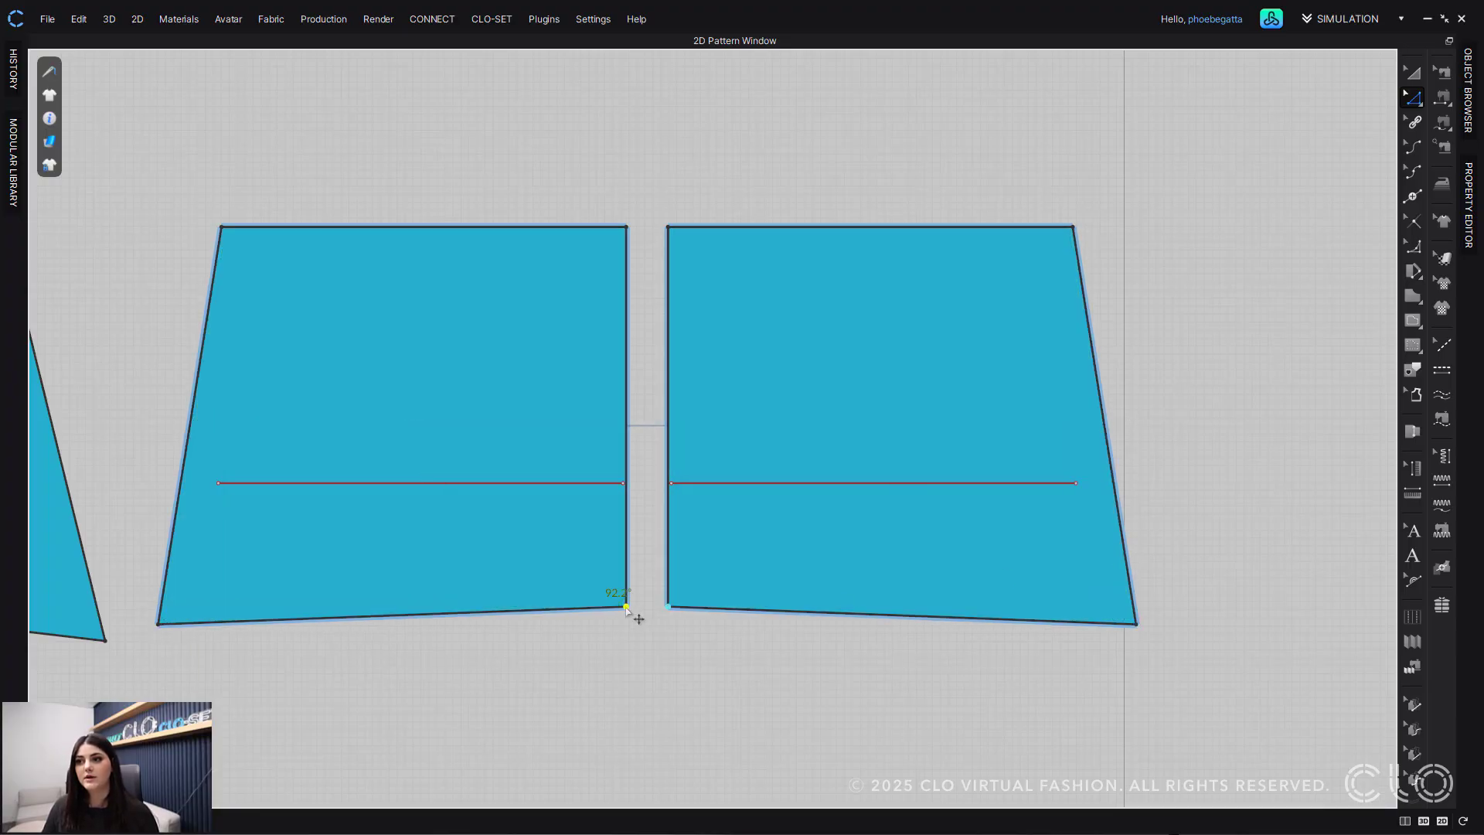
{"action": "left_click_drag", "start_coordinate": [628, 608], "coordinate": [636, 712]}
{"action": "left_click_drag", "start_coordinate": [626, 227], "coordinate": [634, 130]}
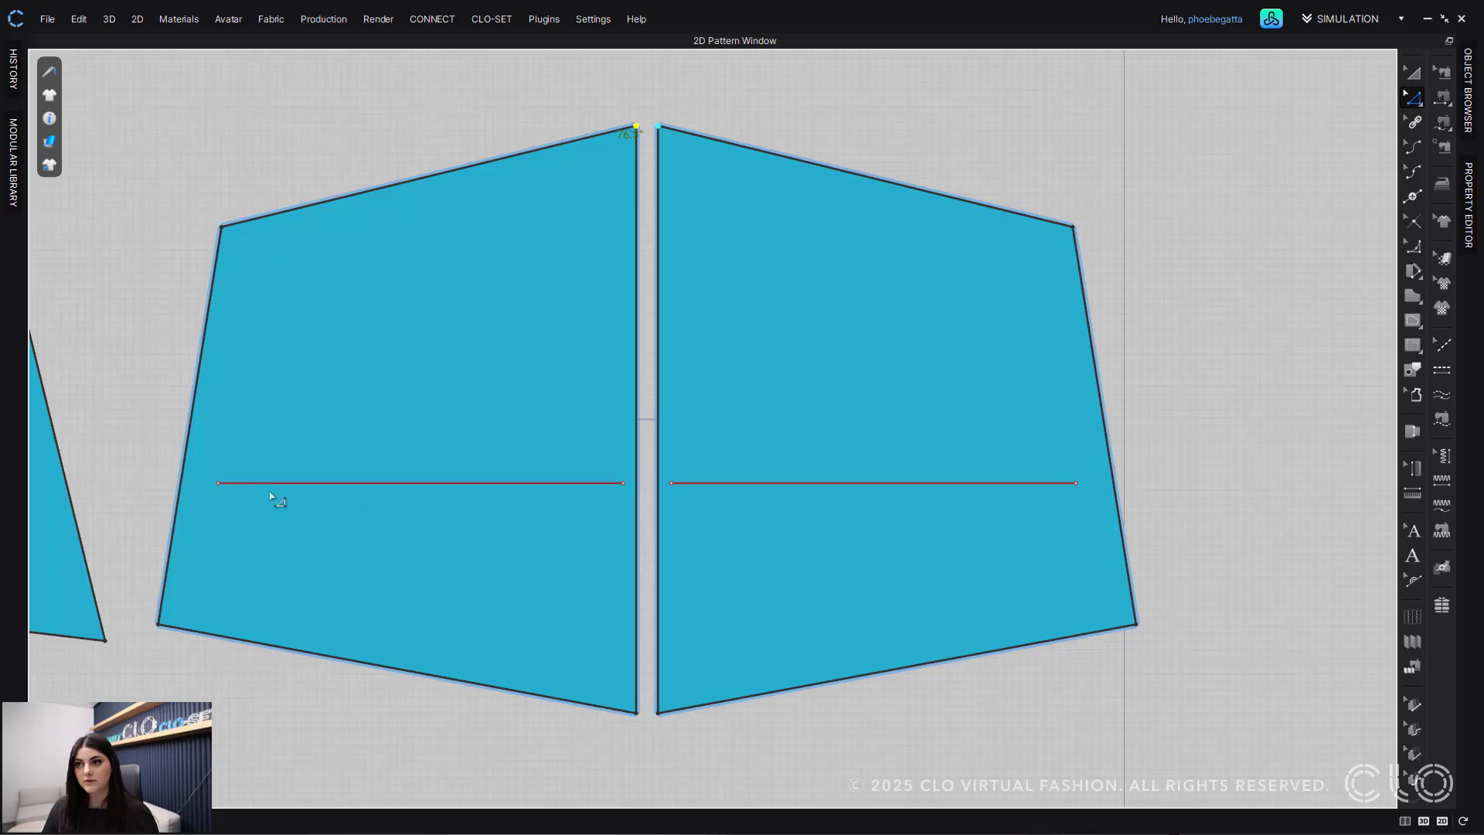
Step: Raise both endpoints of the left piece's internal line so that it slopes upward toward the center
{"action": "left_click", "coordinate": [443, 487]}
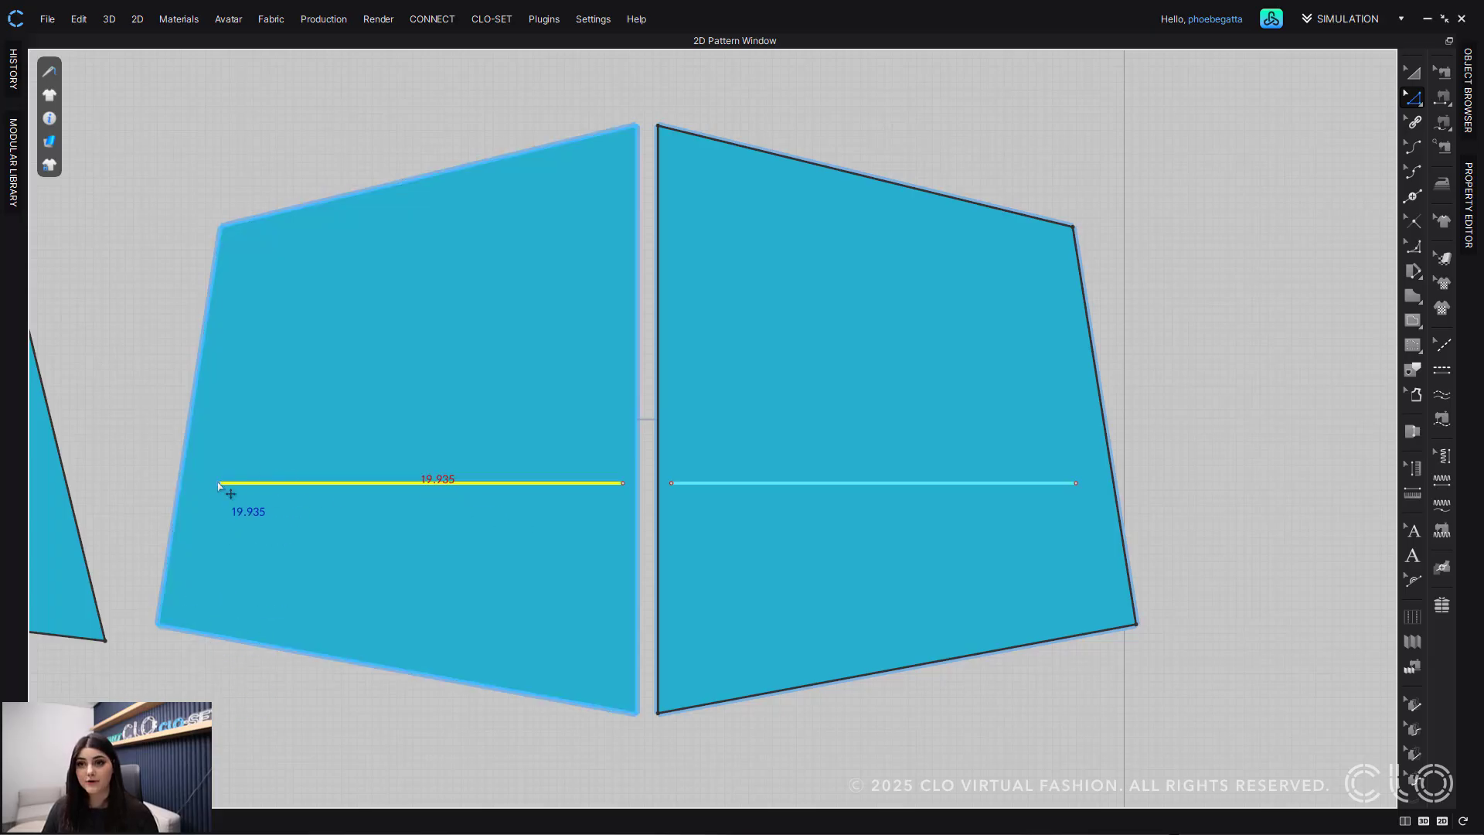
{"action": "left_click_drag", "start_coordinate": [218, 484], "coordinate": [219, 383]}
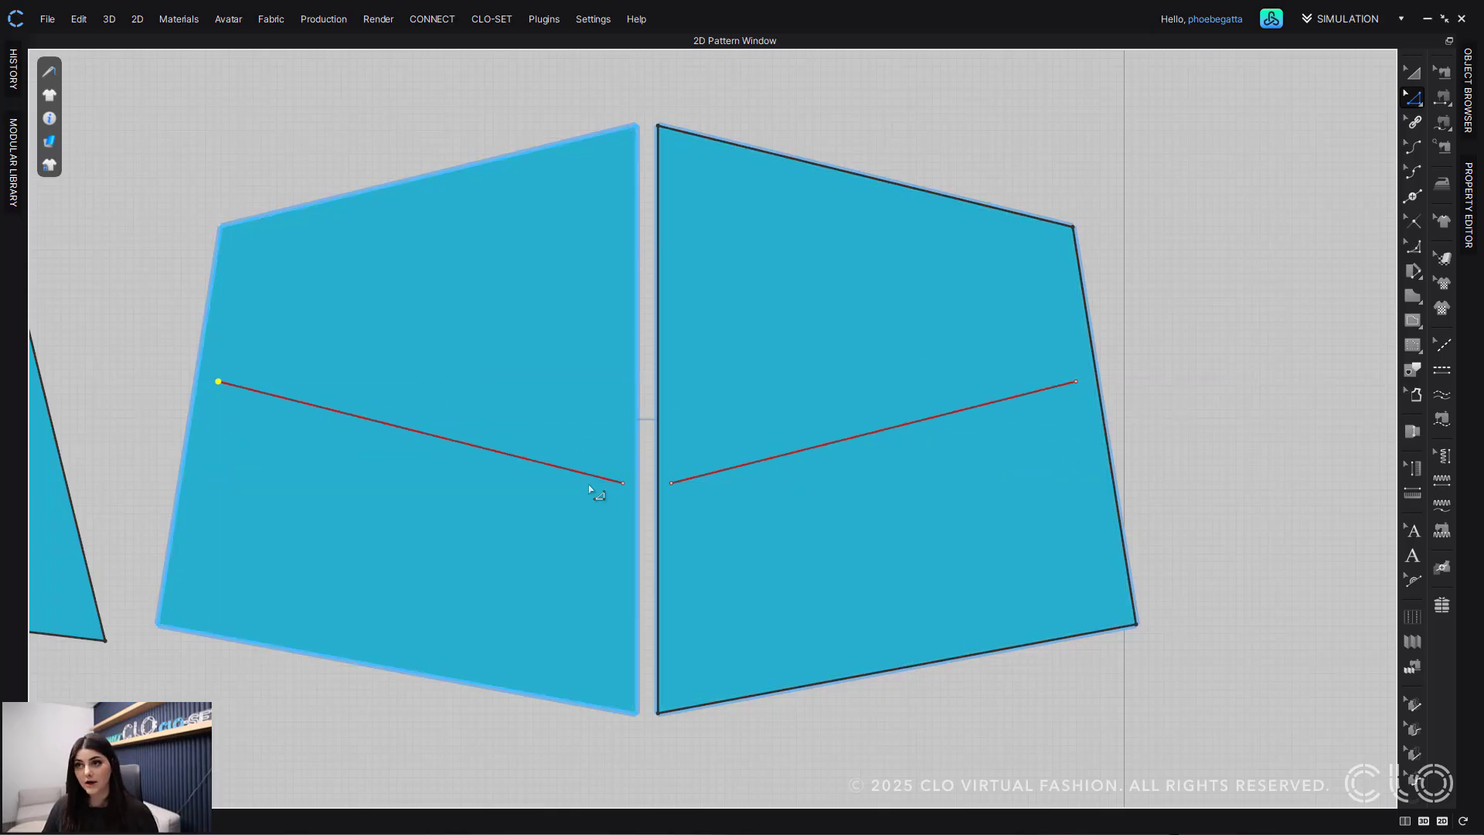
{"action": "left_click_drag", "start_coordinate": [623, 484], "coordinate": [578, 296]}
Step: Delete the right-hand piece of the symmetric pair with the Transform Pattern tool
{"action": "scroll", "coordinate": [580, 527], "scroll_direction": "down", "scroll_amount": 3}
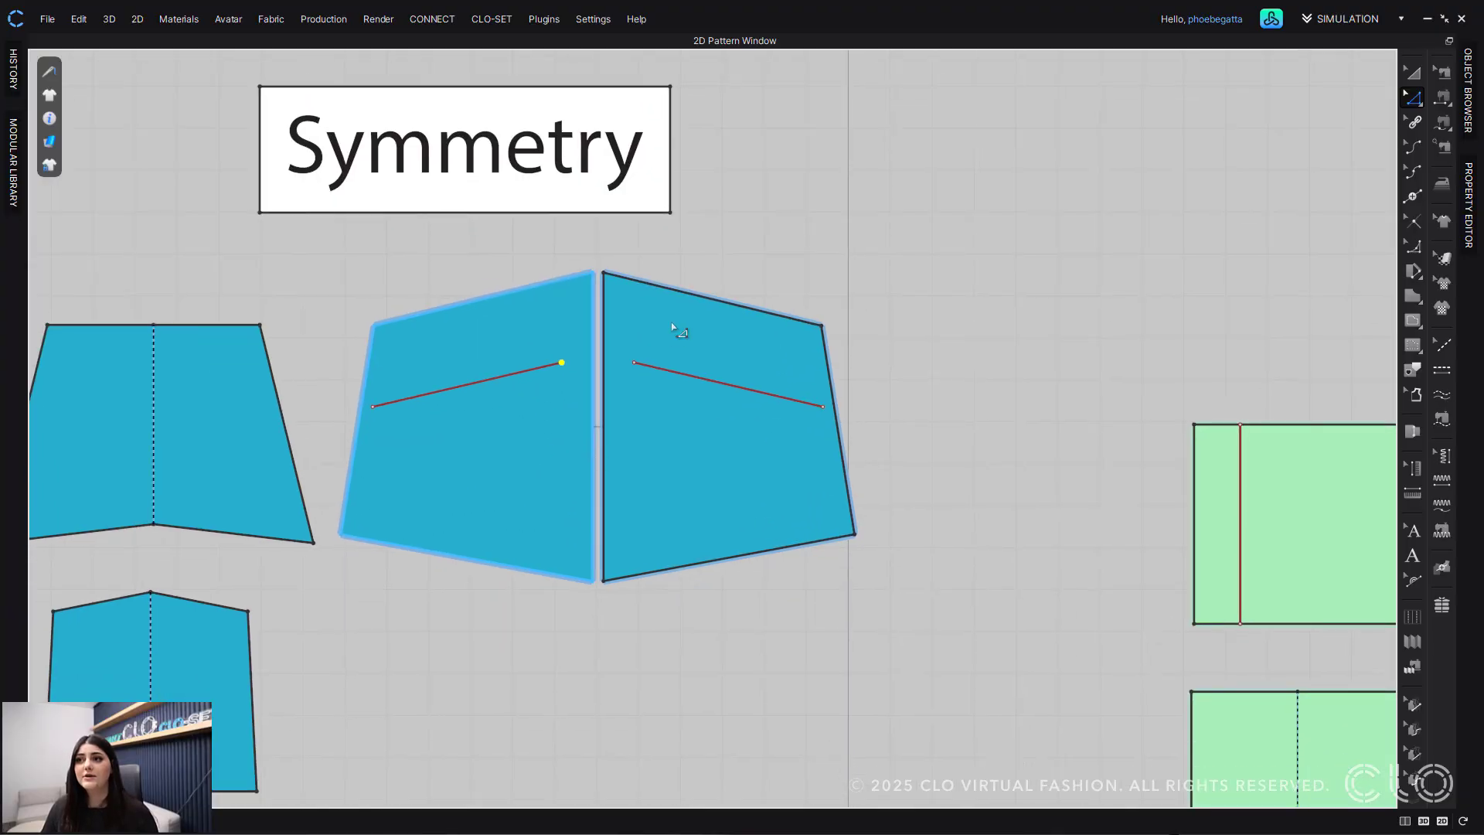
{"action": "key", "text": "a"}
{"action": "left_click", "coordinate": [680, 326]}
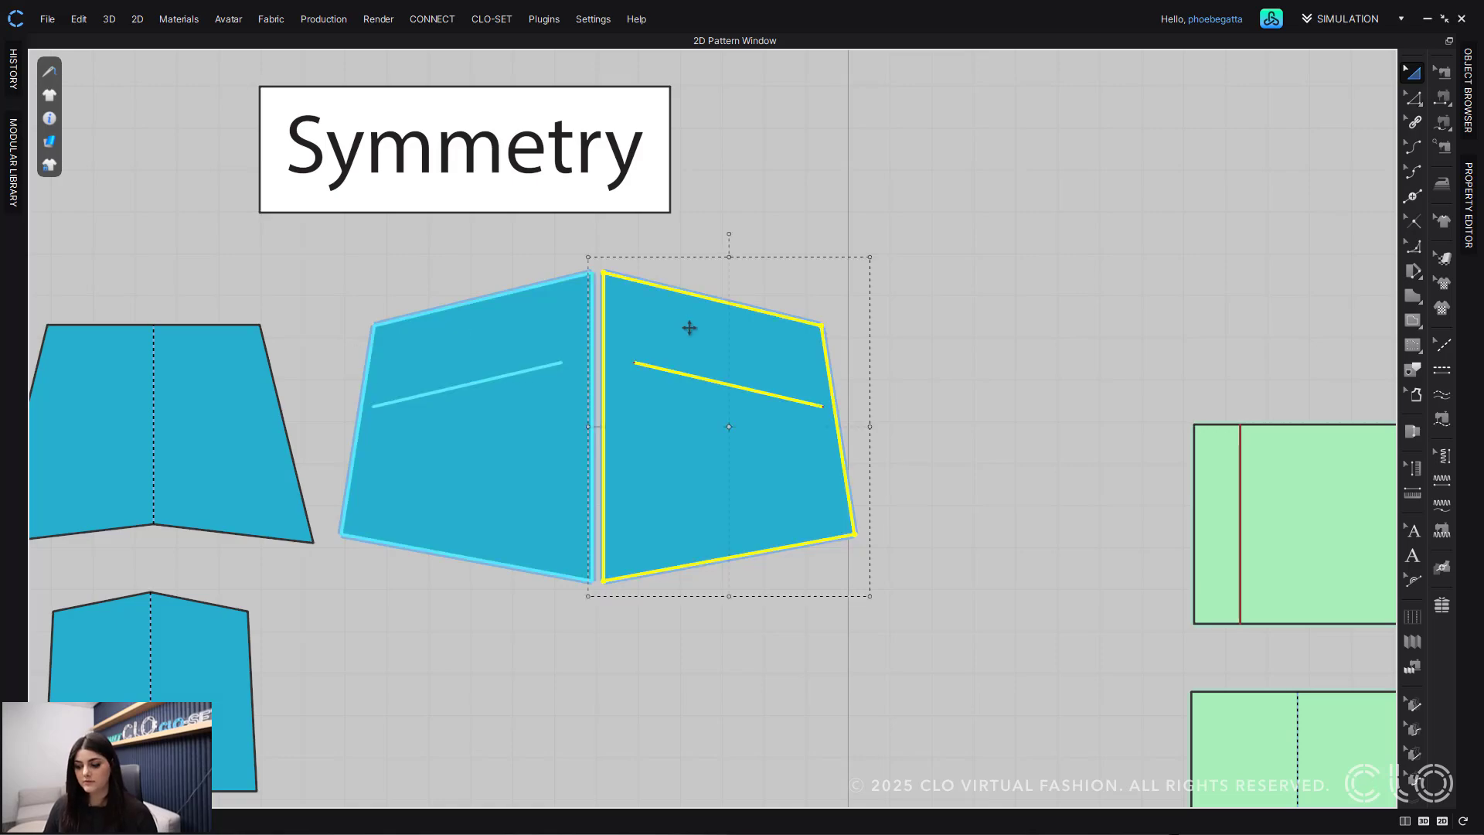
{"action": "key", "text": "Delete"}
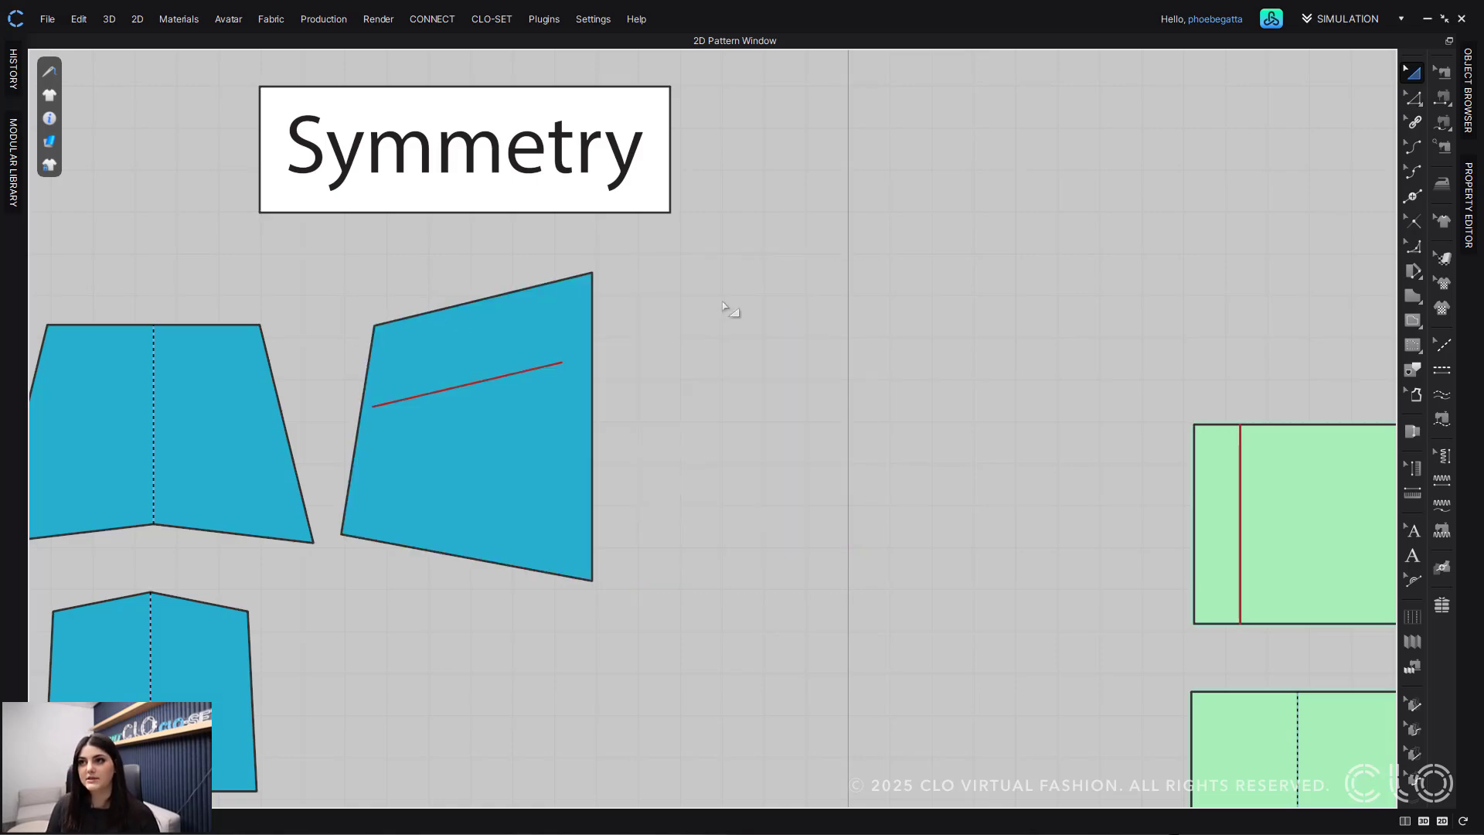
{"action": "left_click", "coordinate": [670, 287]}
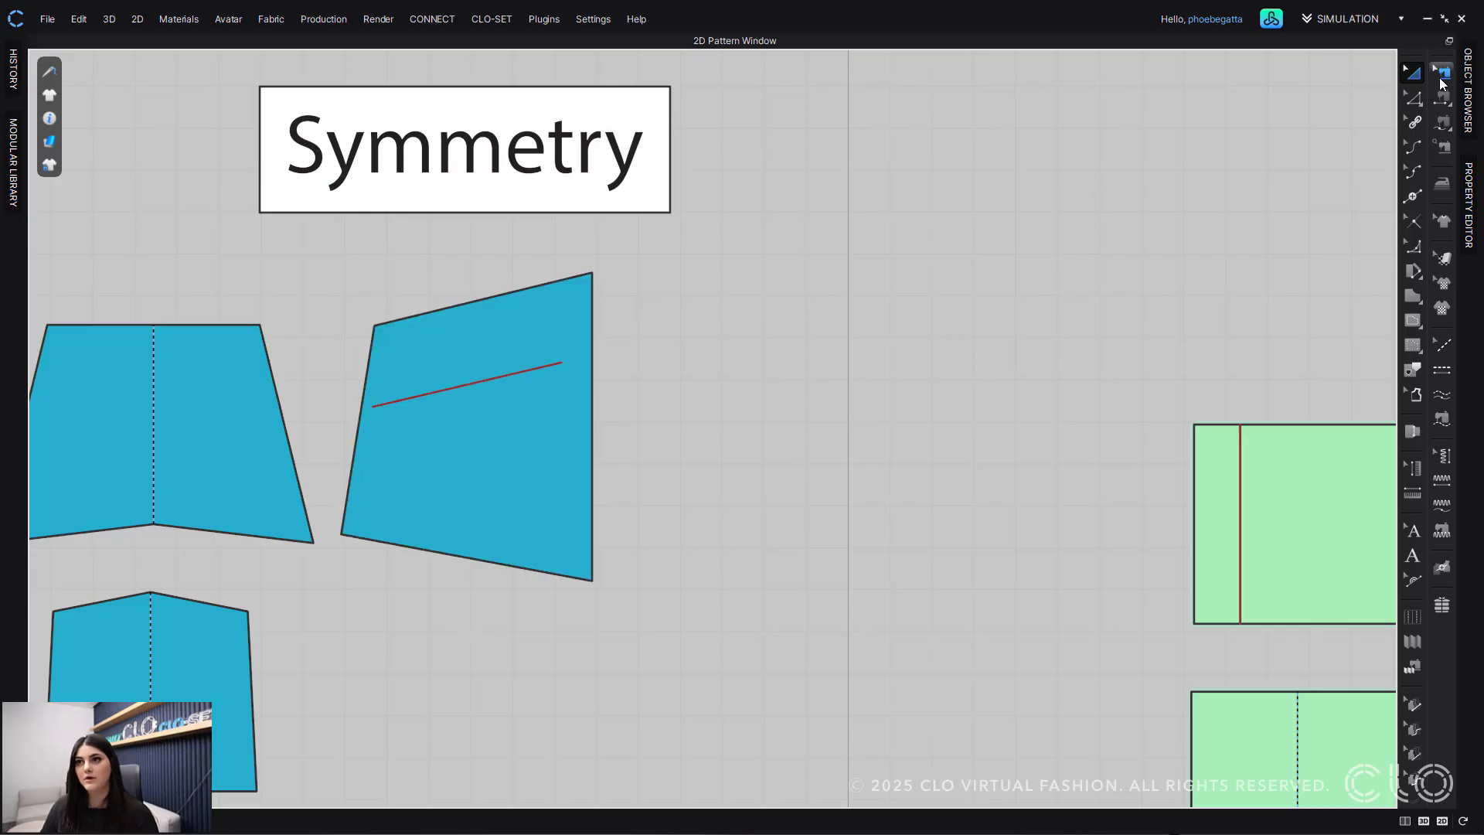
Step: Clone the remaining piece as a Symmetric Pattern without sewing and place the copy beside its right edge
{"action": "left_click", "coordinate": [457, 330]}
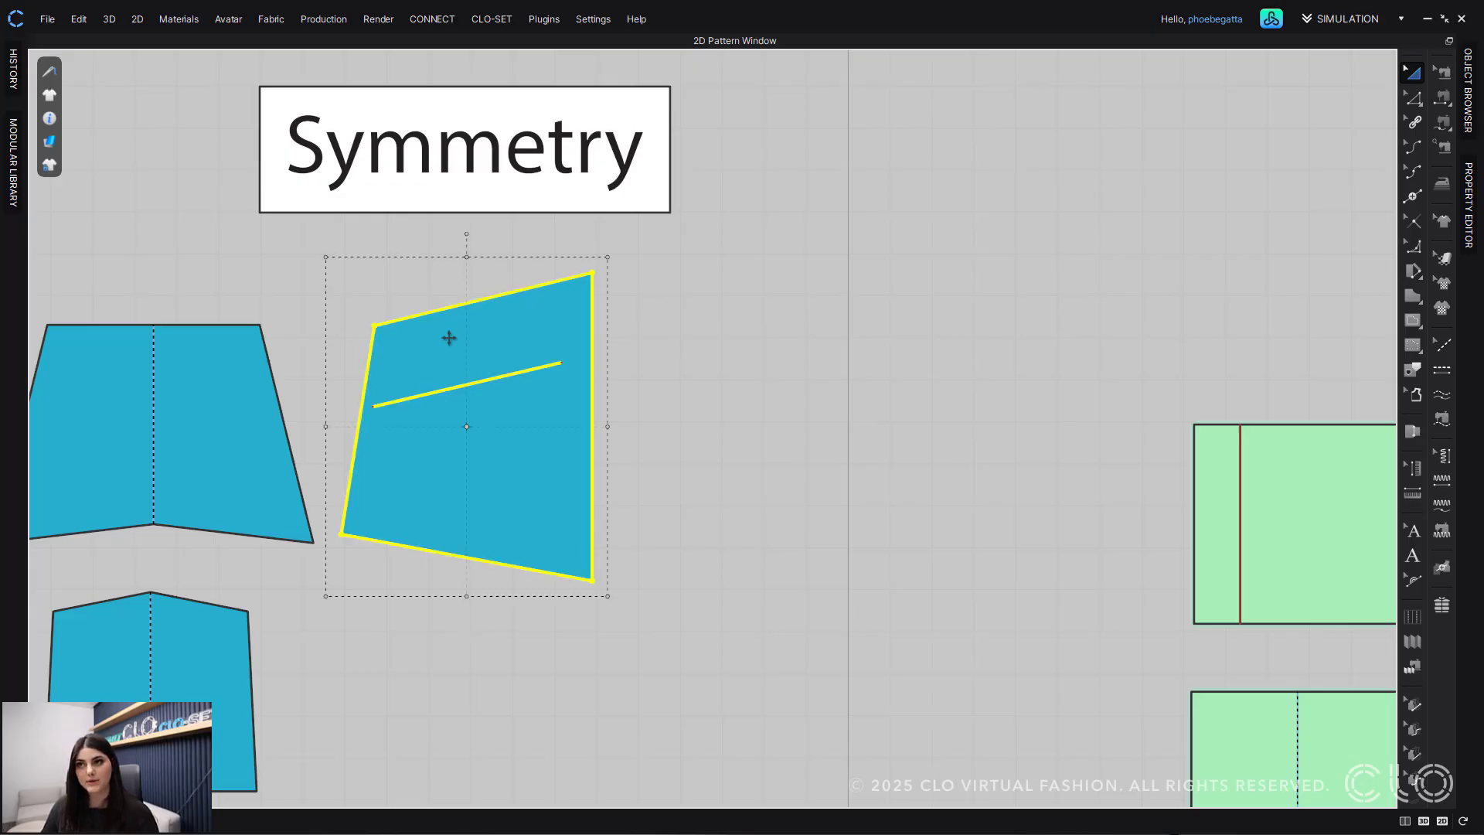
{"action": "right_click", "coordinate": [449, 338]}
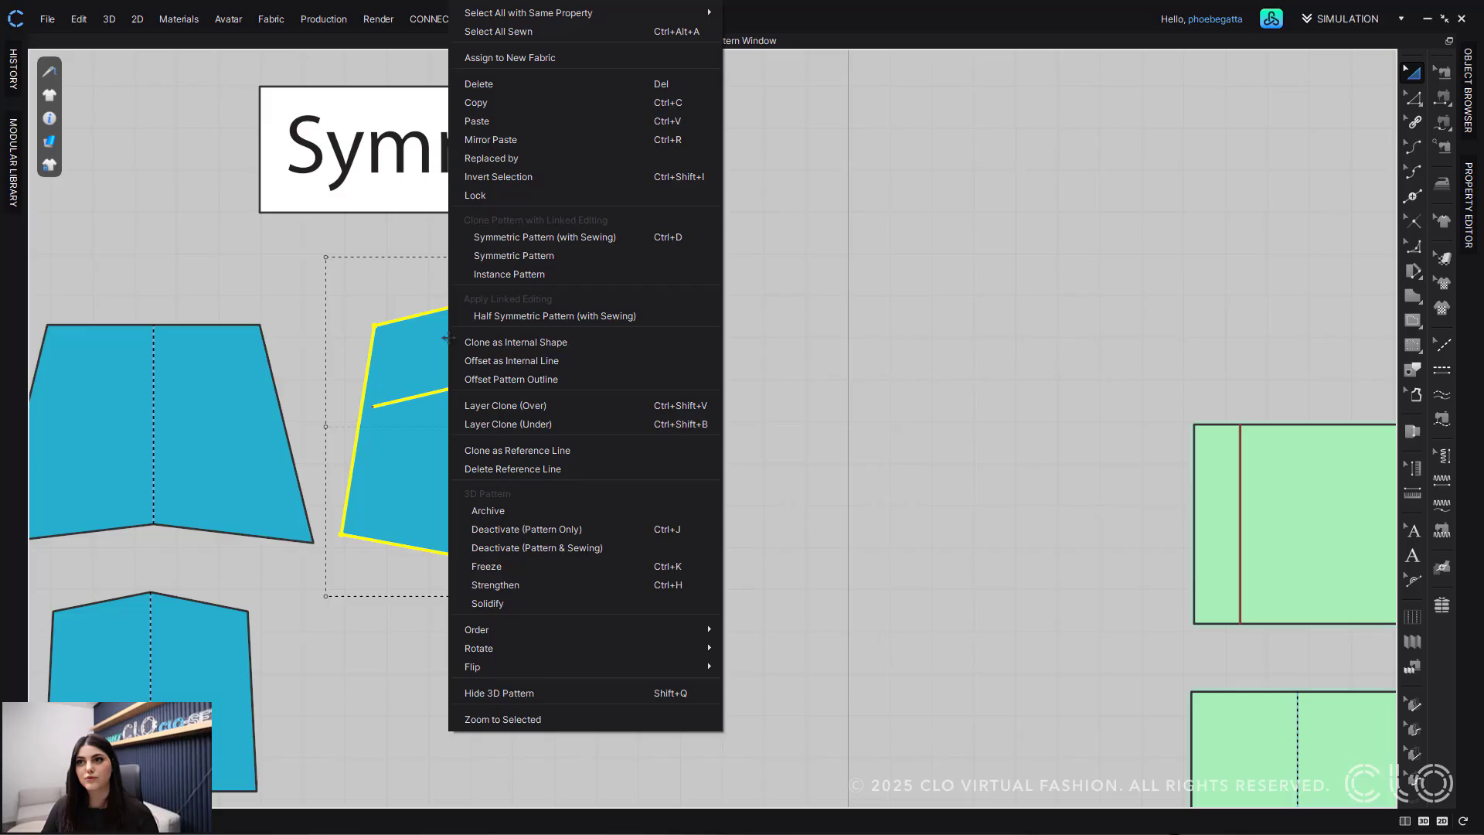
{"action": "left_click", "coordinate": [604, 262]}
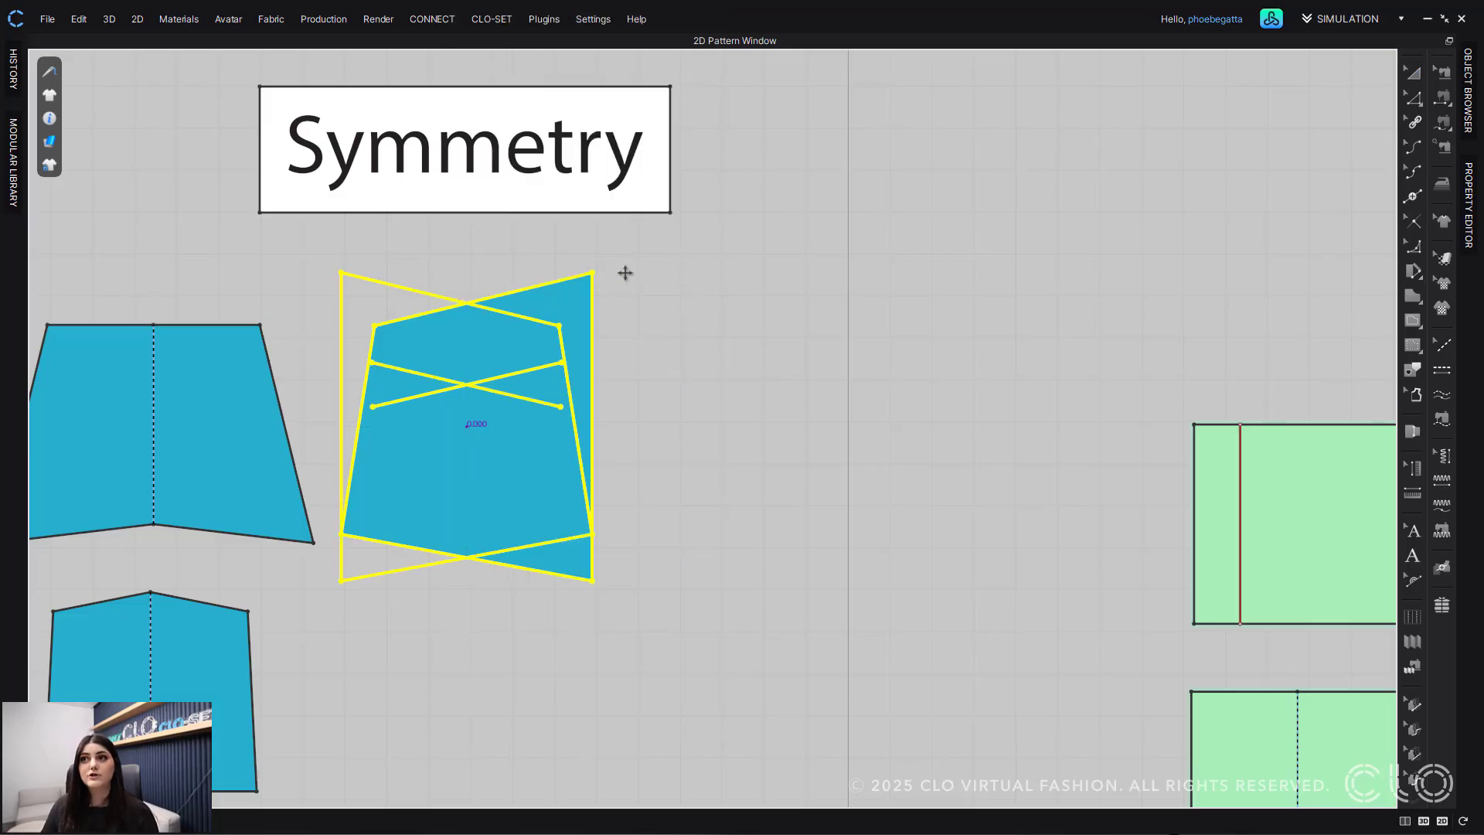
{"action": "left_click", "coordinate": [750, 435]}
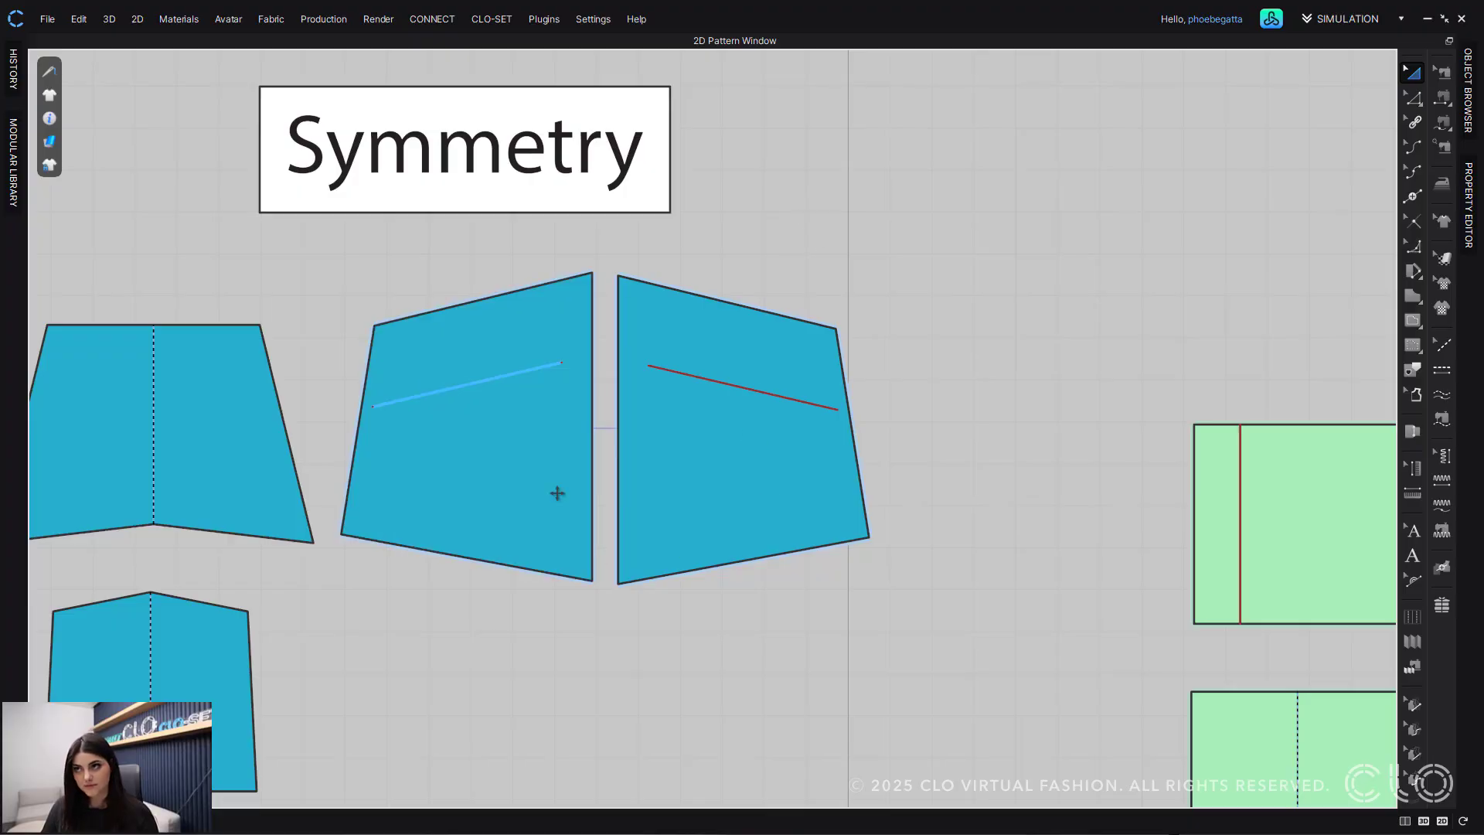
Step: Pull the right piece's lower outer corner inward and down, and shorten the left piece's internal line from its outer end
{"action": "key", "text": "z"}
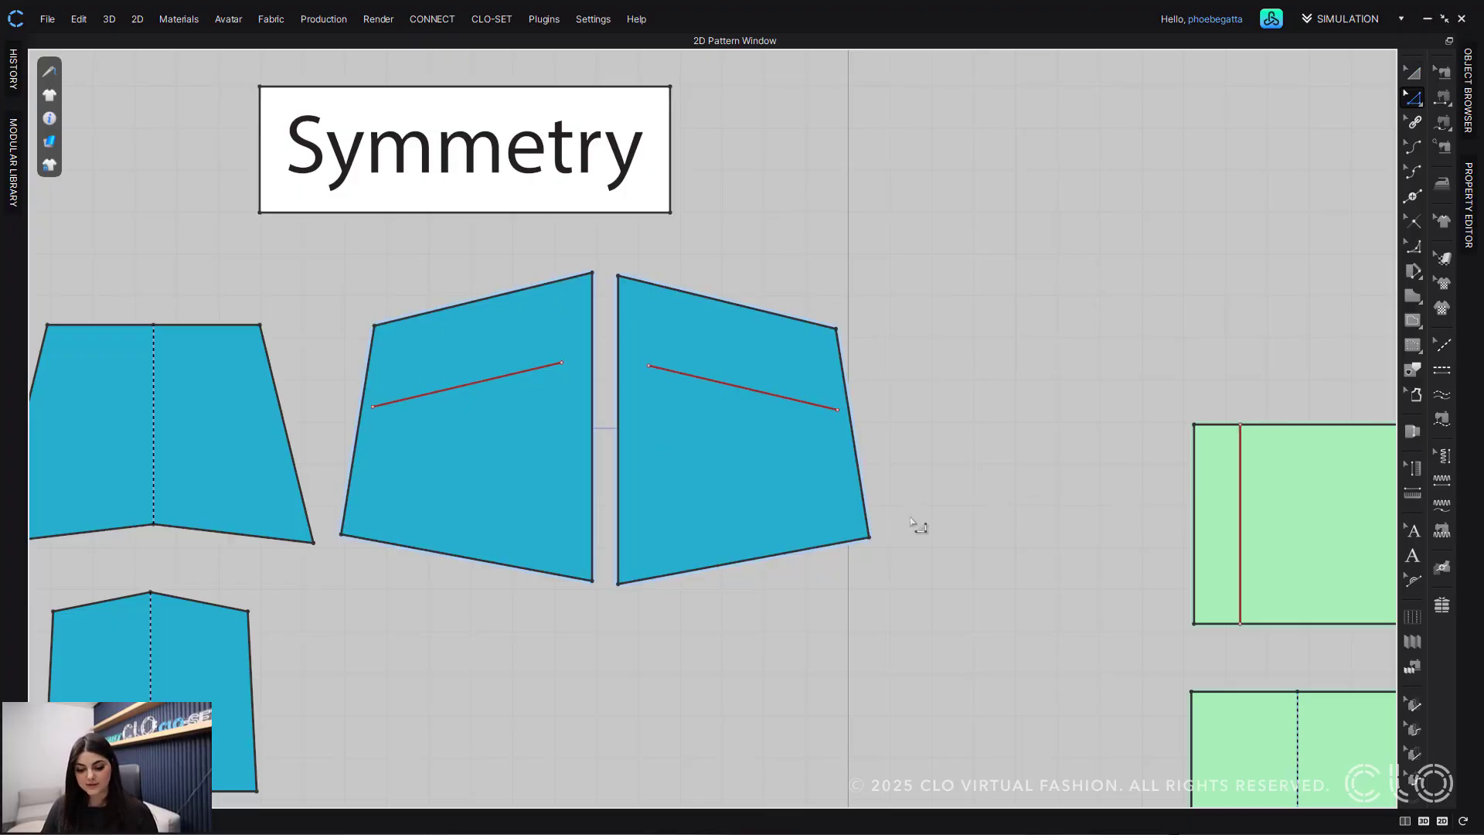
{"action": "left_click_drag", "start_coordinate": [870, 538], "coordinate": [810, 606]}
{"action": "left_click_drag", "start_coordinate": [373, 406], "coordinate": [459, 354]}
{"action": "left_click", "coordinate": [680, 241]}
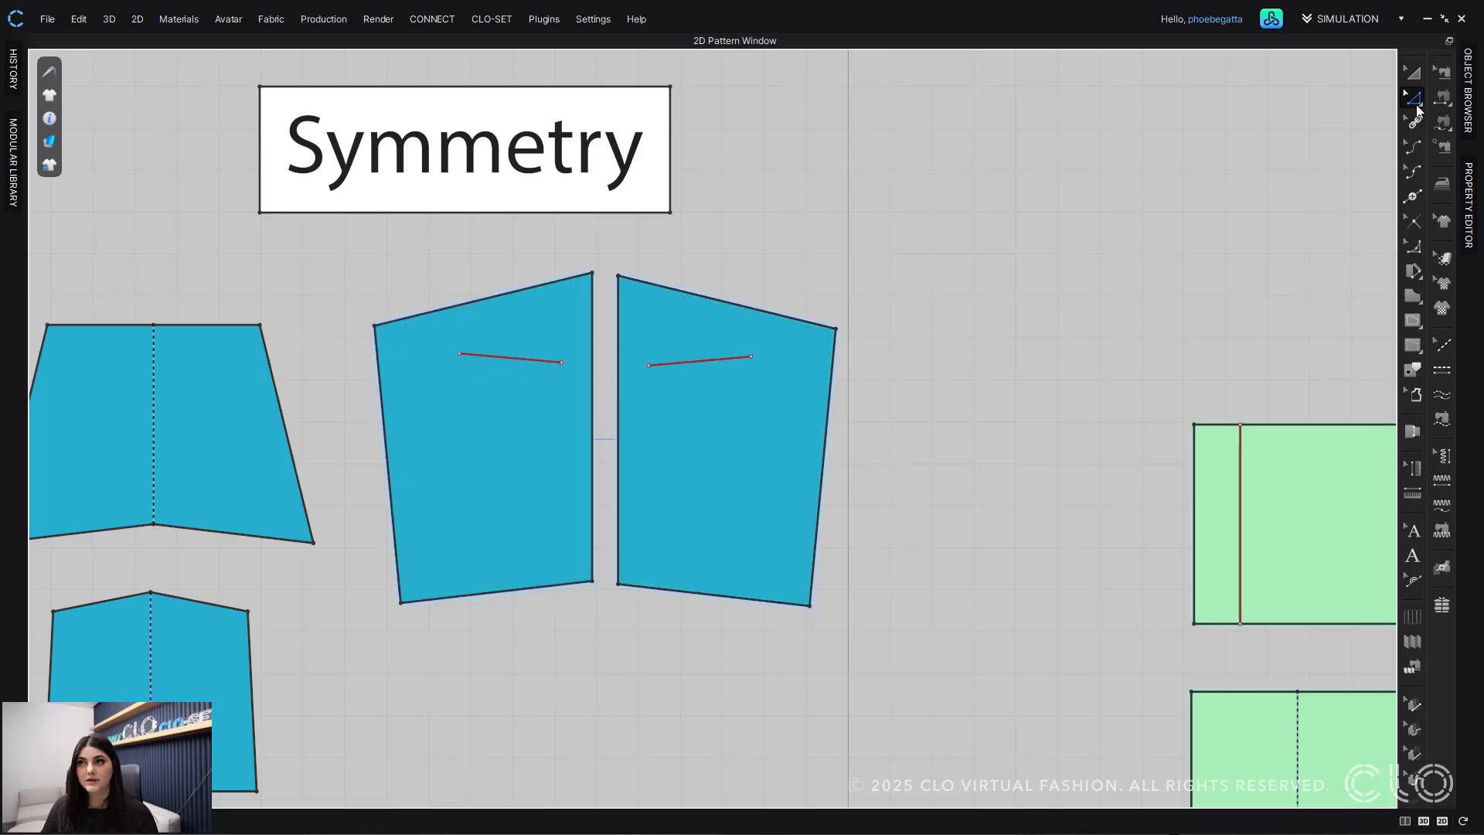
Step: Apply Remove Linked Editing to the left piece of the pair and check its symmetric clone options
{"action": "left_click", "coordinate": [1418, 109]}
{"action": "left_click", "coordinate": [1418, 73]}
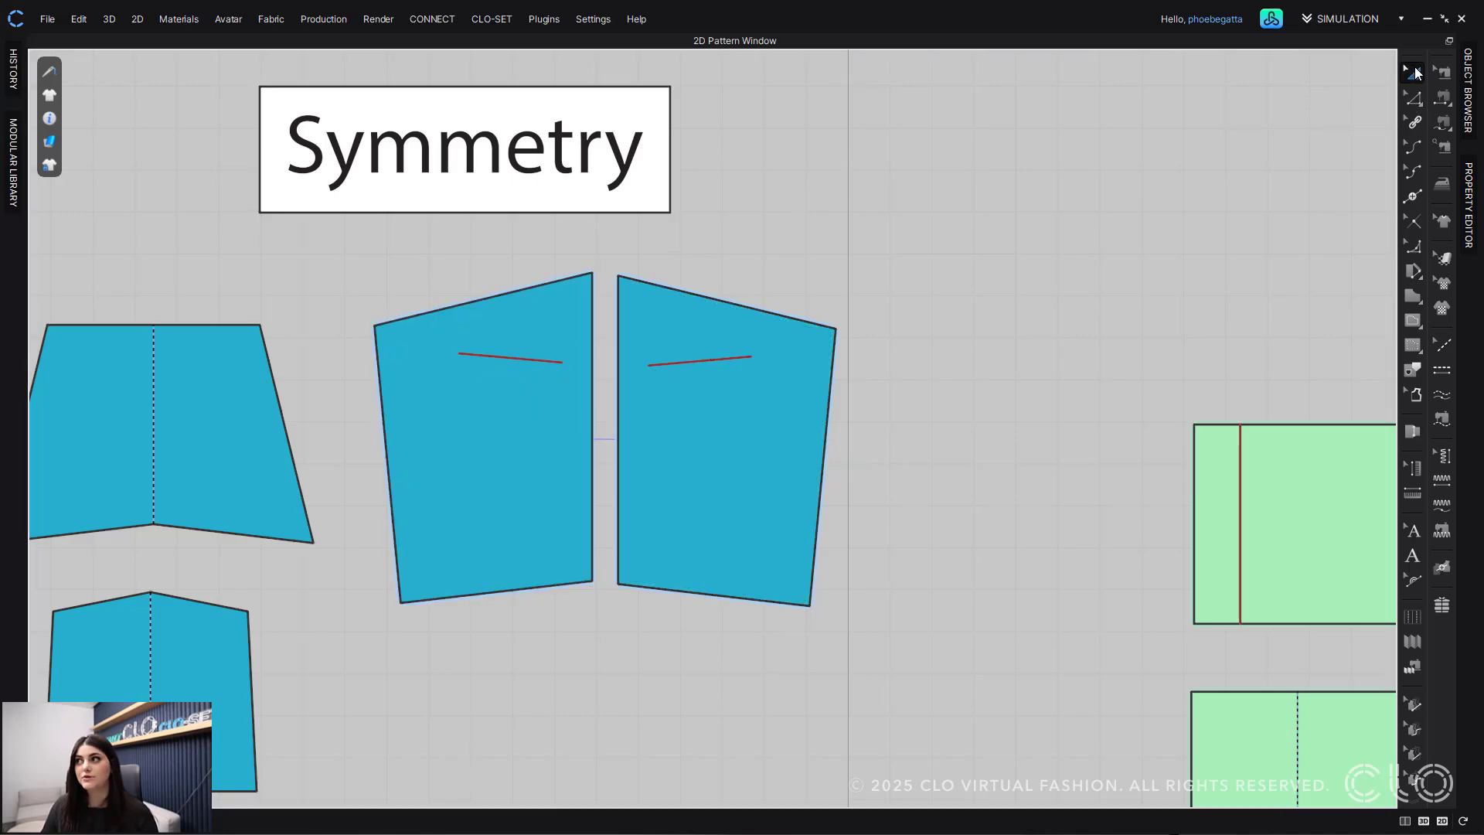
{"action": "left_click", "coordinate": [518, 455]}
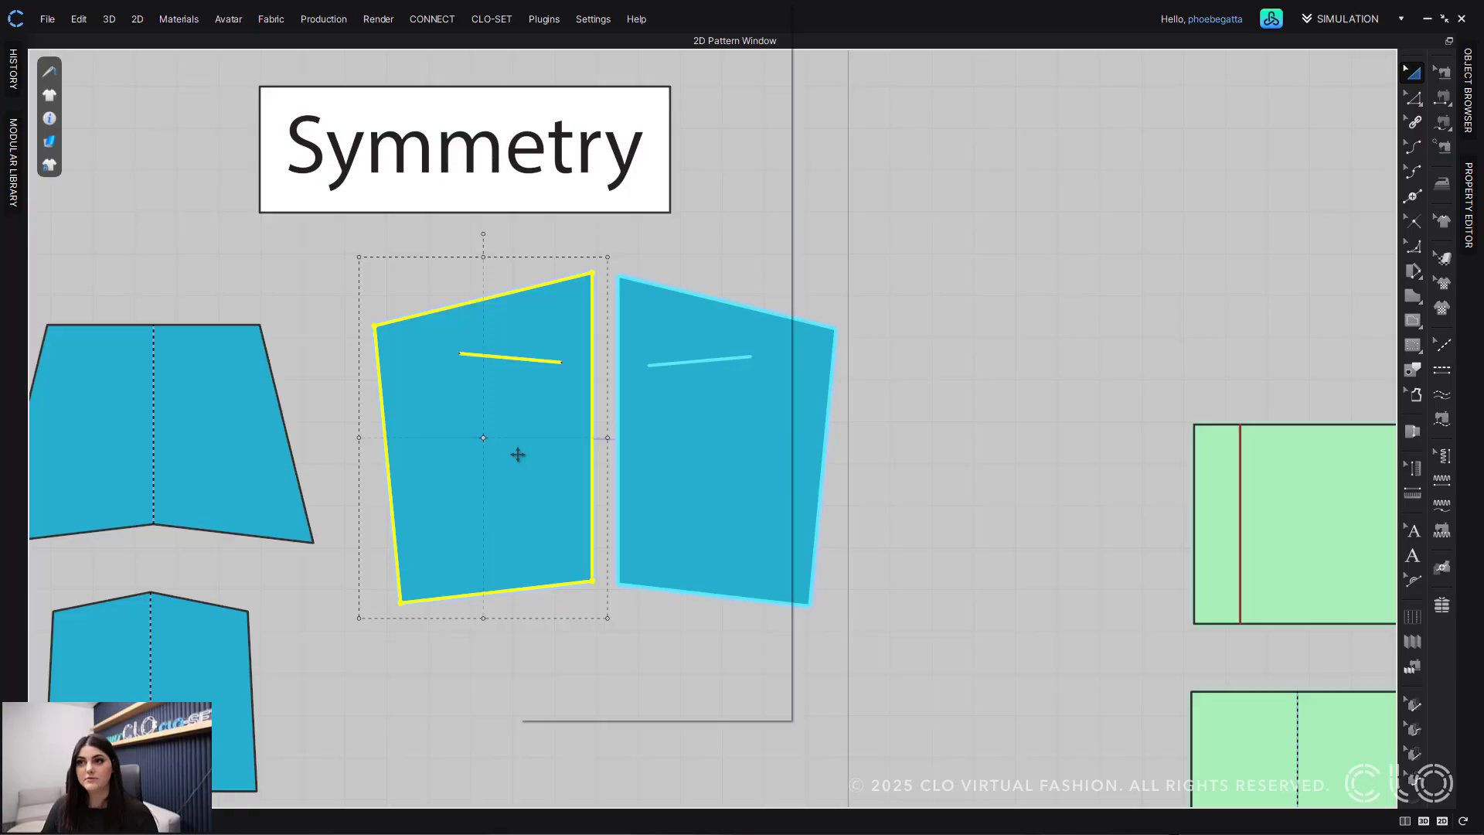
{"action": "right_click", "coordinate": [518, 455]}
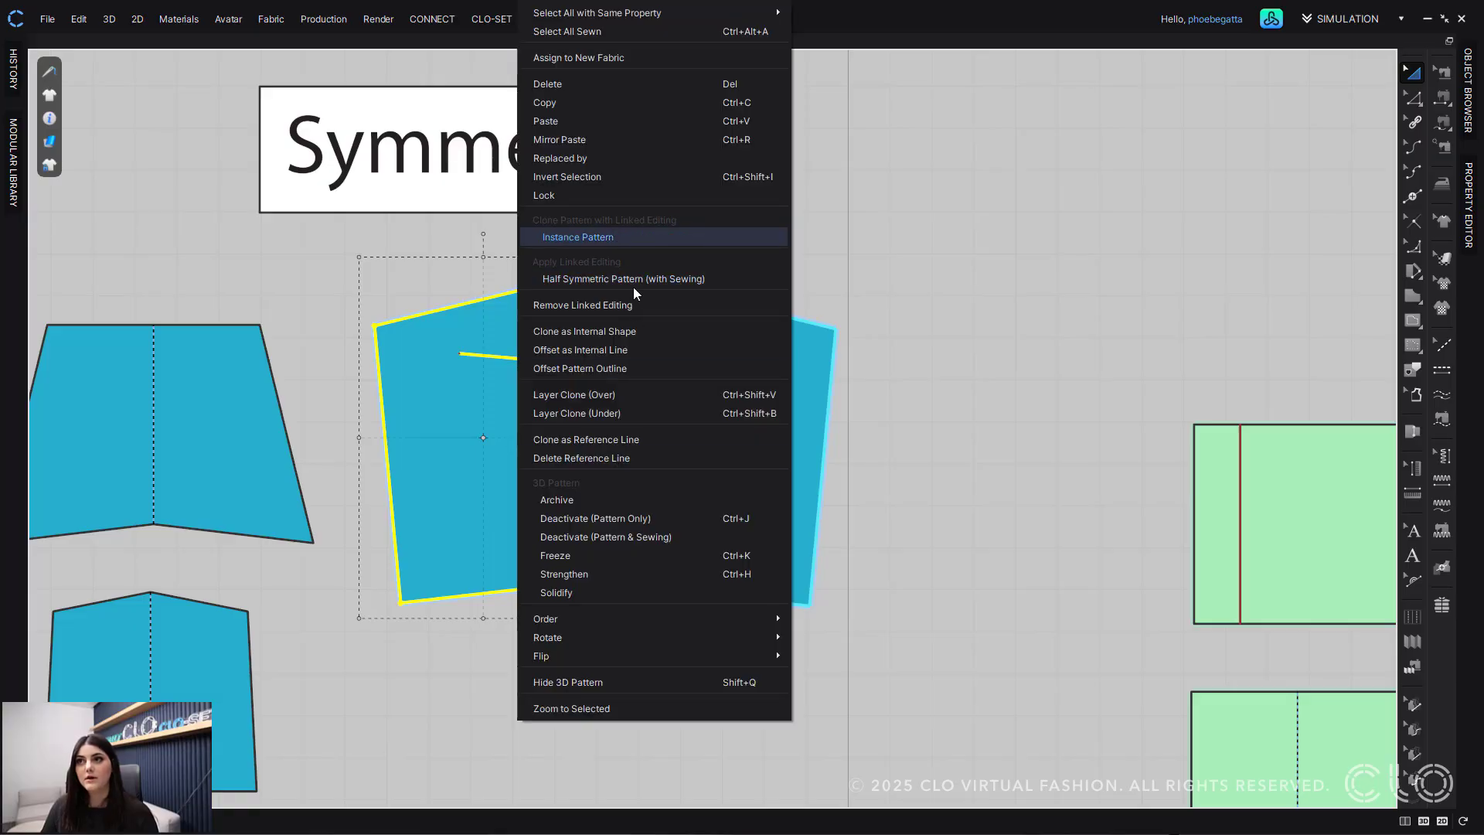
{"action": "left_click", "coordinate": [628, 306]}
{"action": "right_click", "coordinate": [520, 421]}
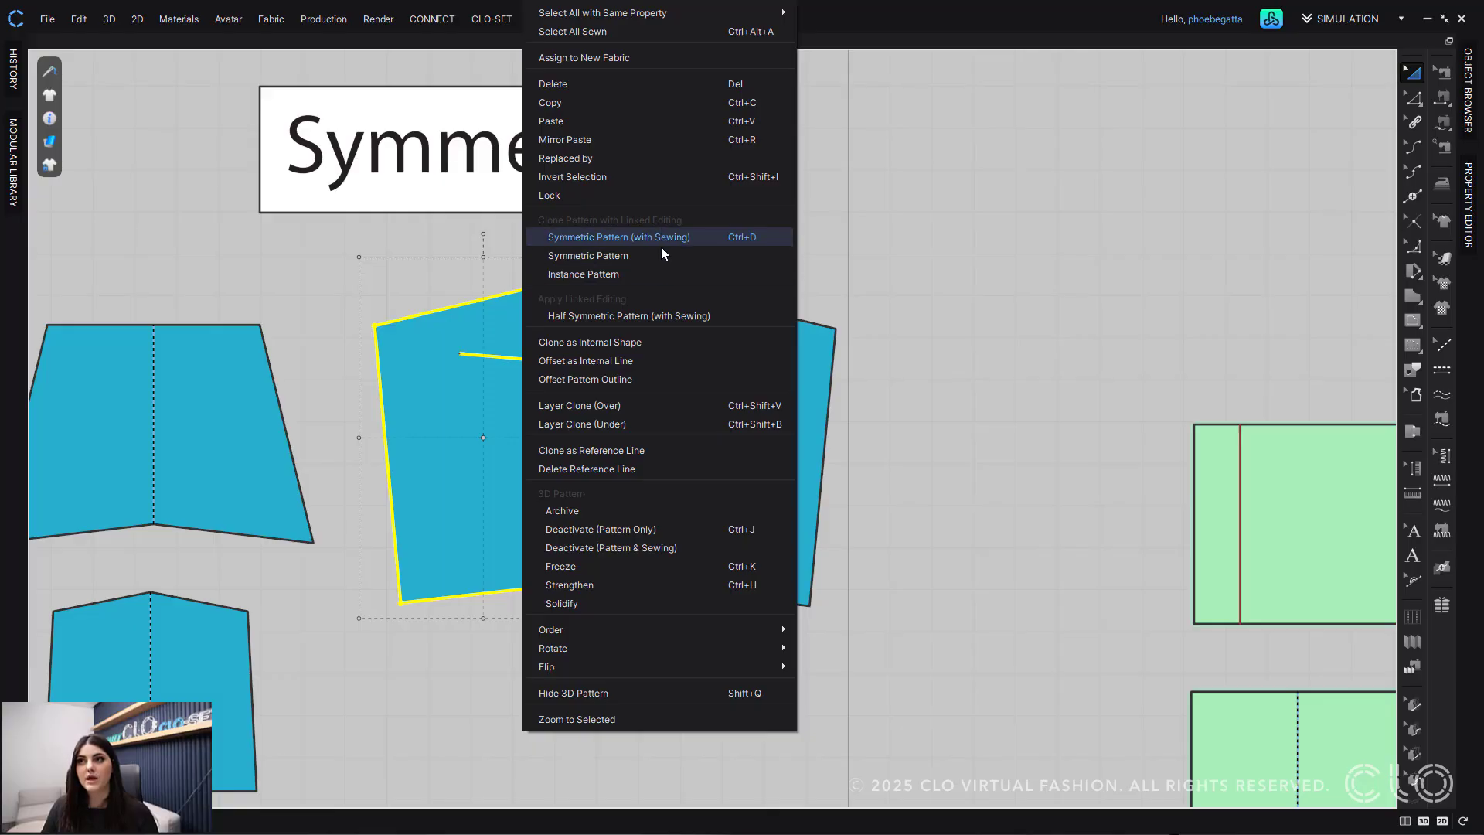
{"action": "left_click", "coordinate": [890, 214]}
Step: Undo the removal of linked editing, clear the selection and pick the left piece again
{"action": "key", "text": "ctrl+z"}
{"action": "key", "text": "ctrl+z"}
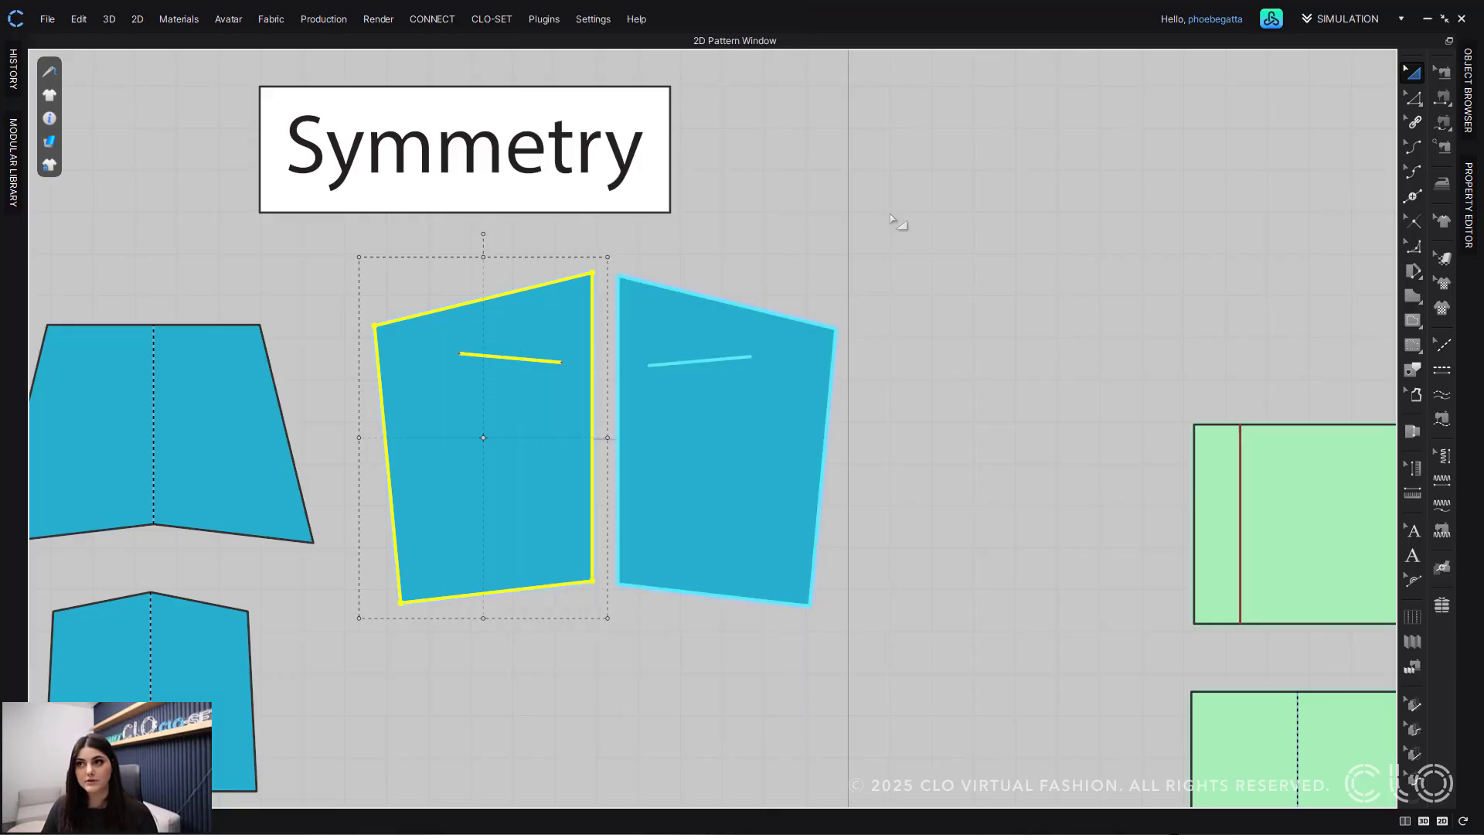
{"action": "left_click", "coordinate": [887, 213]}
{"action": "left_click", "coordinate": [490, 381]}
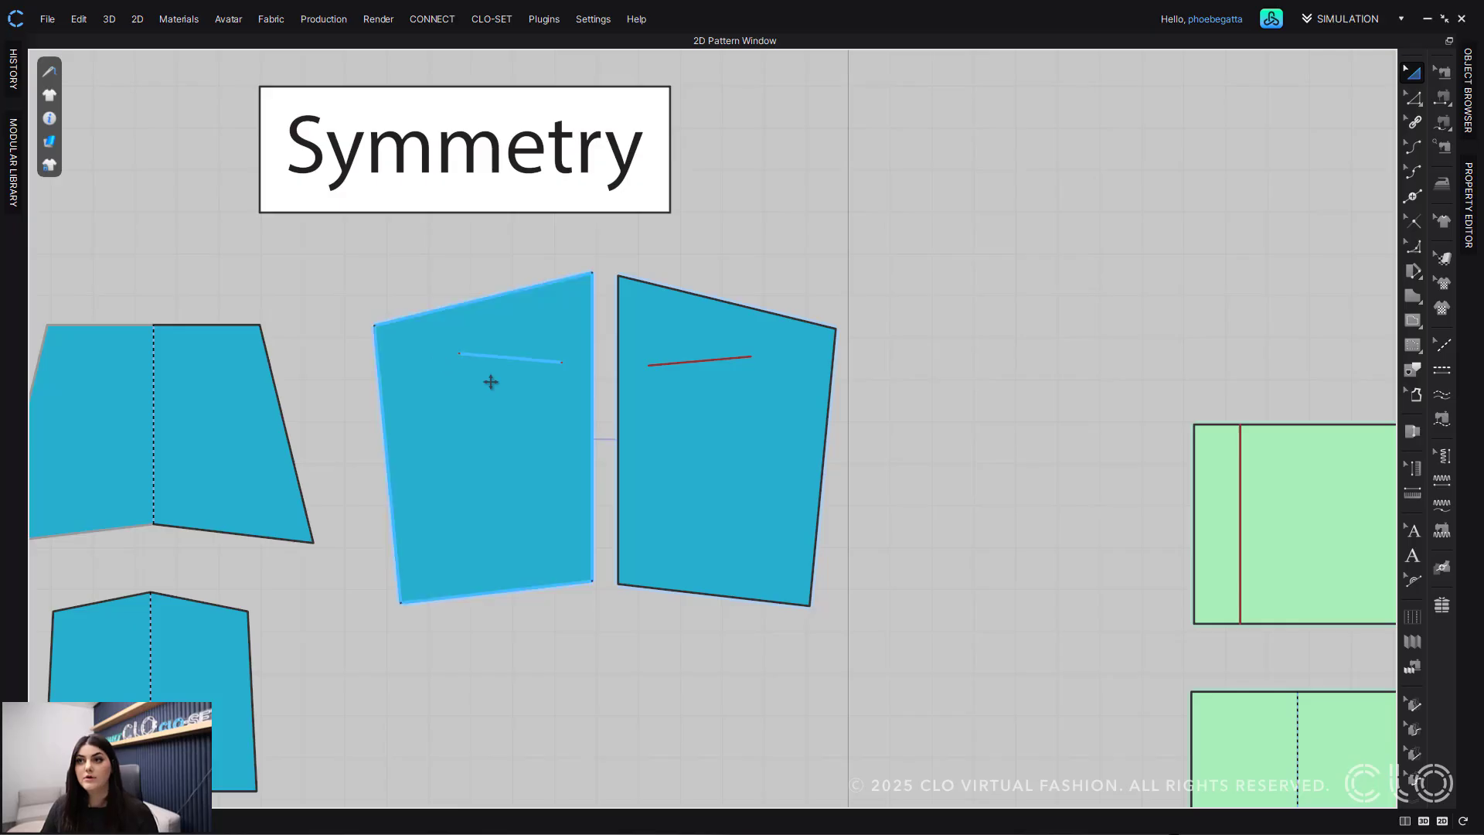
Step: Examine the outlines of the two linked symmetric pieces and the connecting line between them up close
{"action": "scroll", "coordinate": [581, 340], "scroll_direction": "up", "scroll_amount": 5}
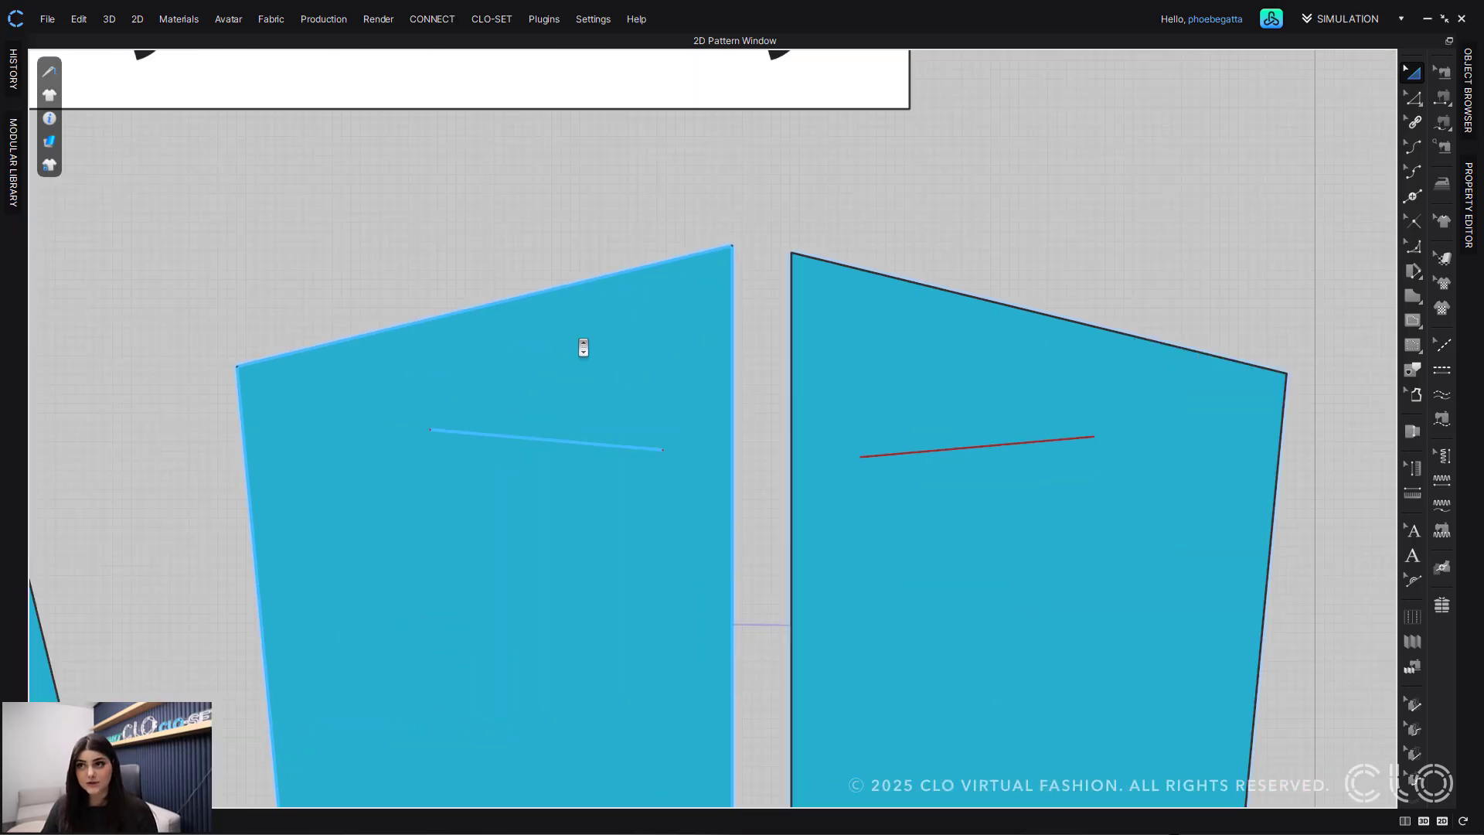
{"action": "left_click", "coordinate": [642, 225]}
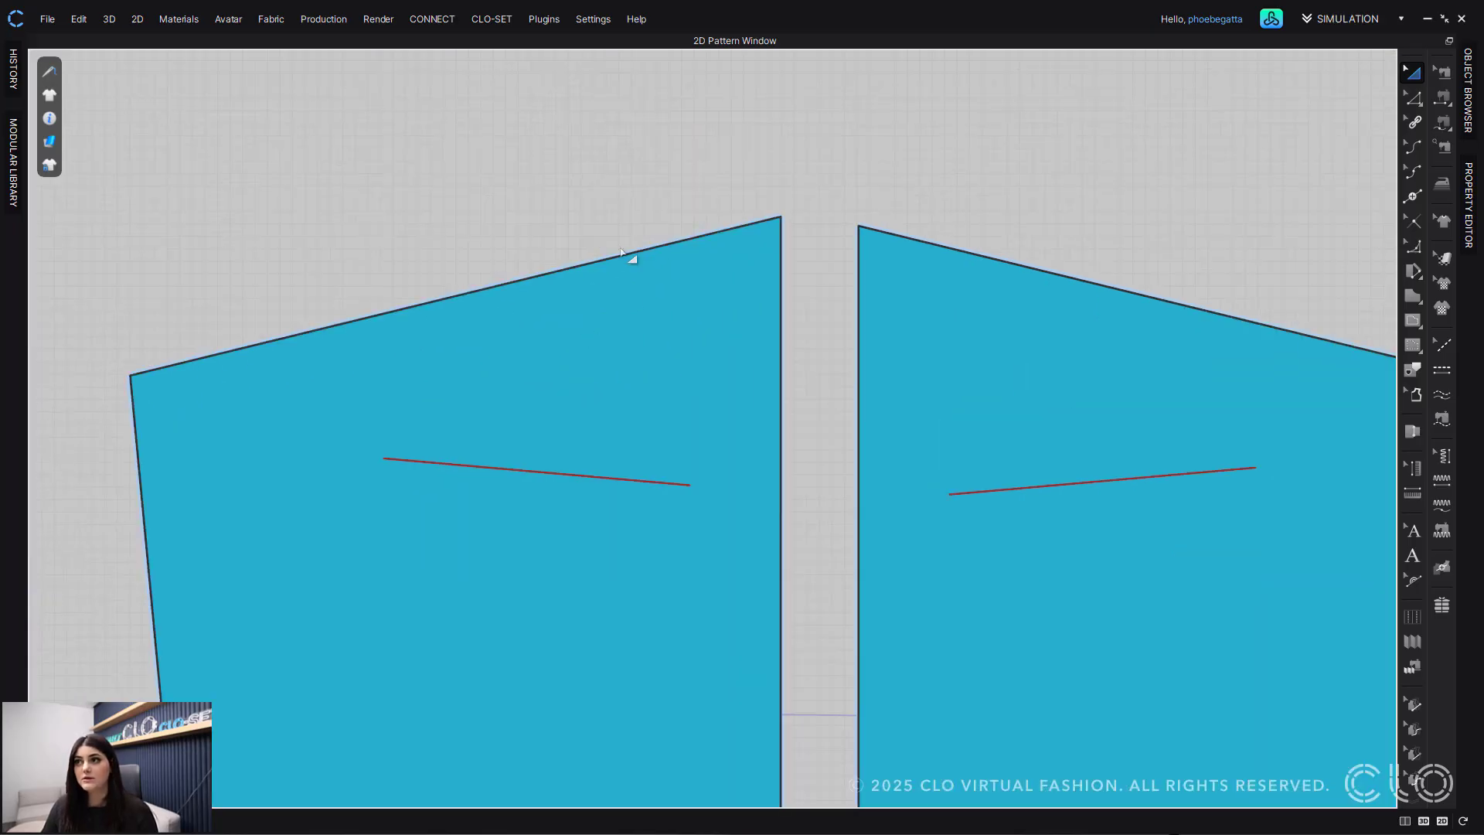
{"action": "left_click", "coordinate": [551, 289]}
{"action": "left_click", "coordinate": [820, 201]}
{"action": "middle_click_drag", "start_coordinate": [809, 562], "coordinate": [812, 444]}
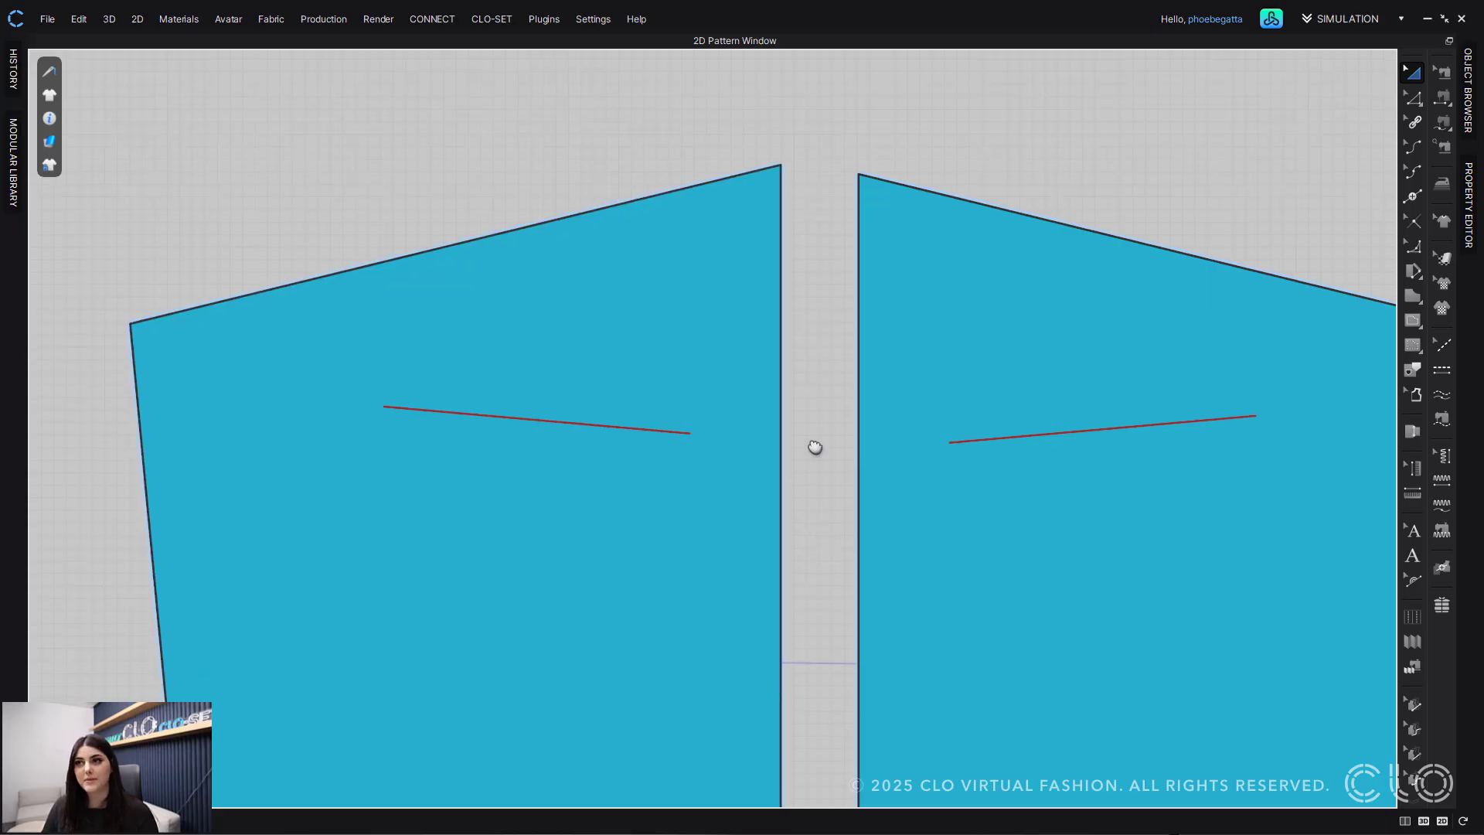
{"action": "left_click", "coordinate": [364, 540]}
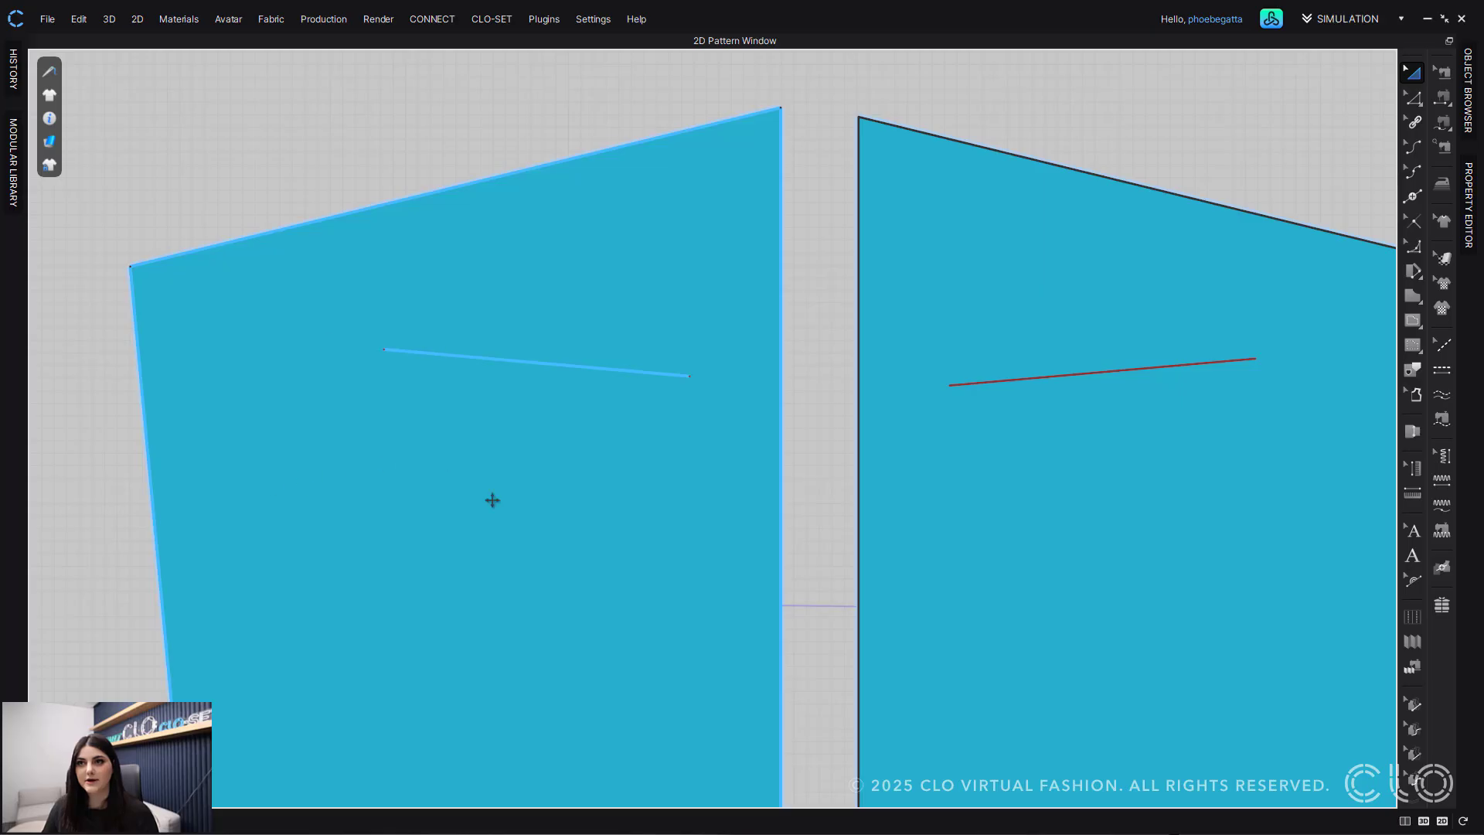
{"action": "middle_click_drag", "start_coordinate": [590, 465], "coordinate": [501, 240]}
{"action": "scroll", "coordinate": [727, 424], "scroll_direction": "down", "scroll_amount": 6}
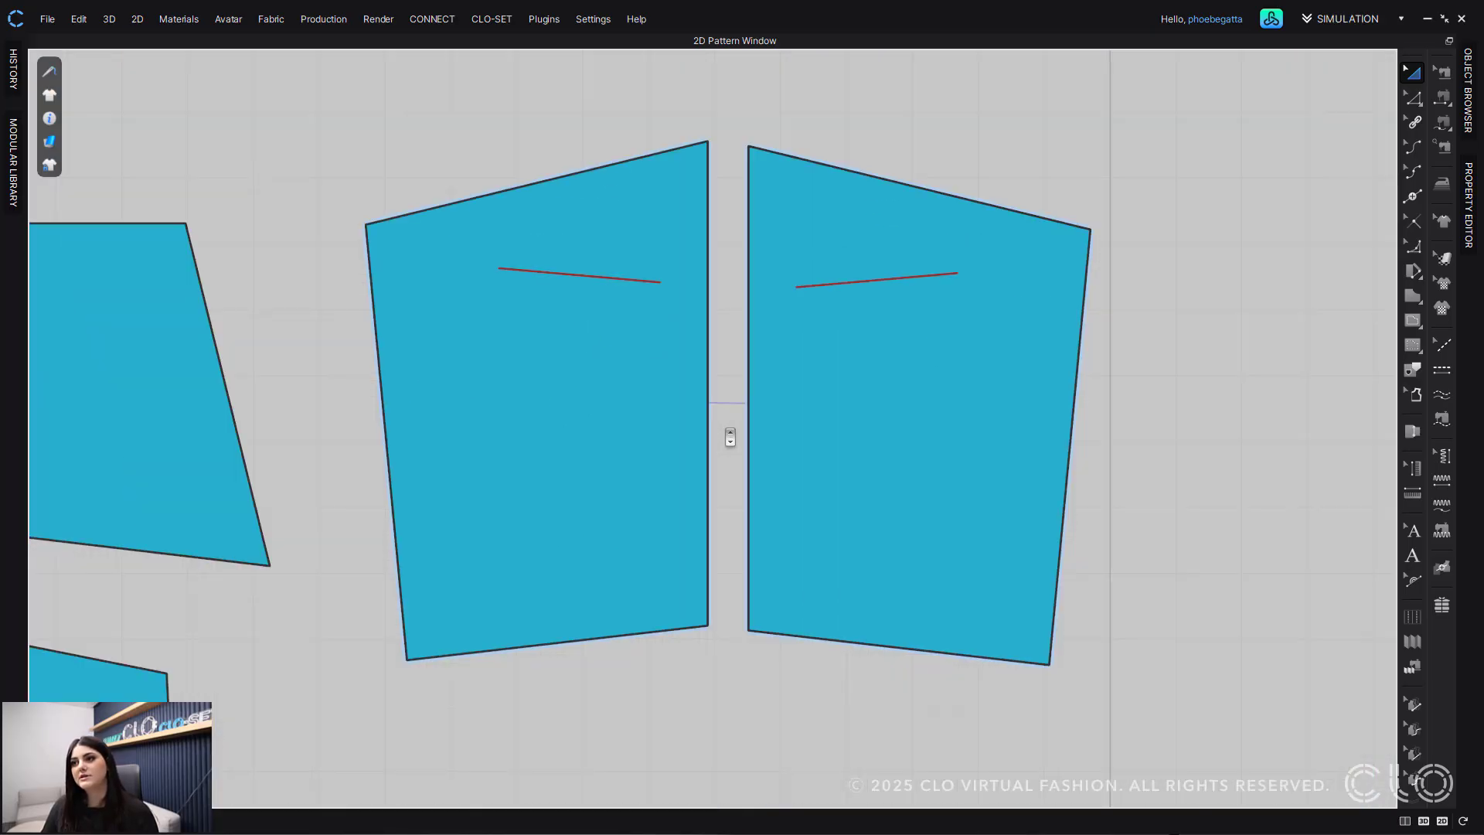
Step: Set the garment rendering style in the 2D window to Monochrome Surface
{"action": "left_click", "coordinate": [48, 144]}
{"action": "left_click", "coordinate": [126, 199]}
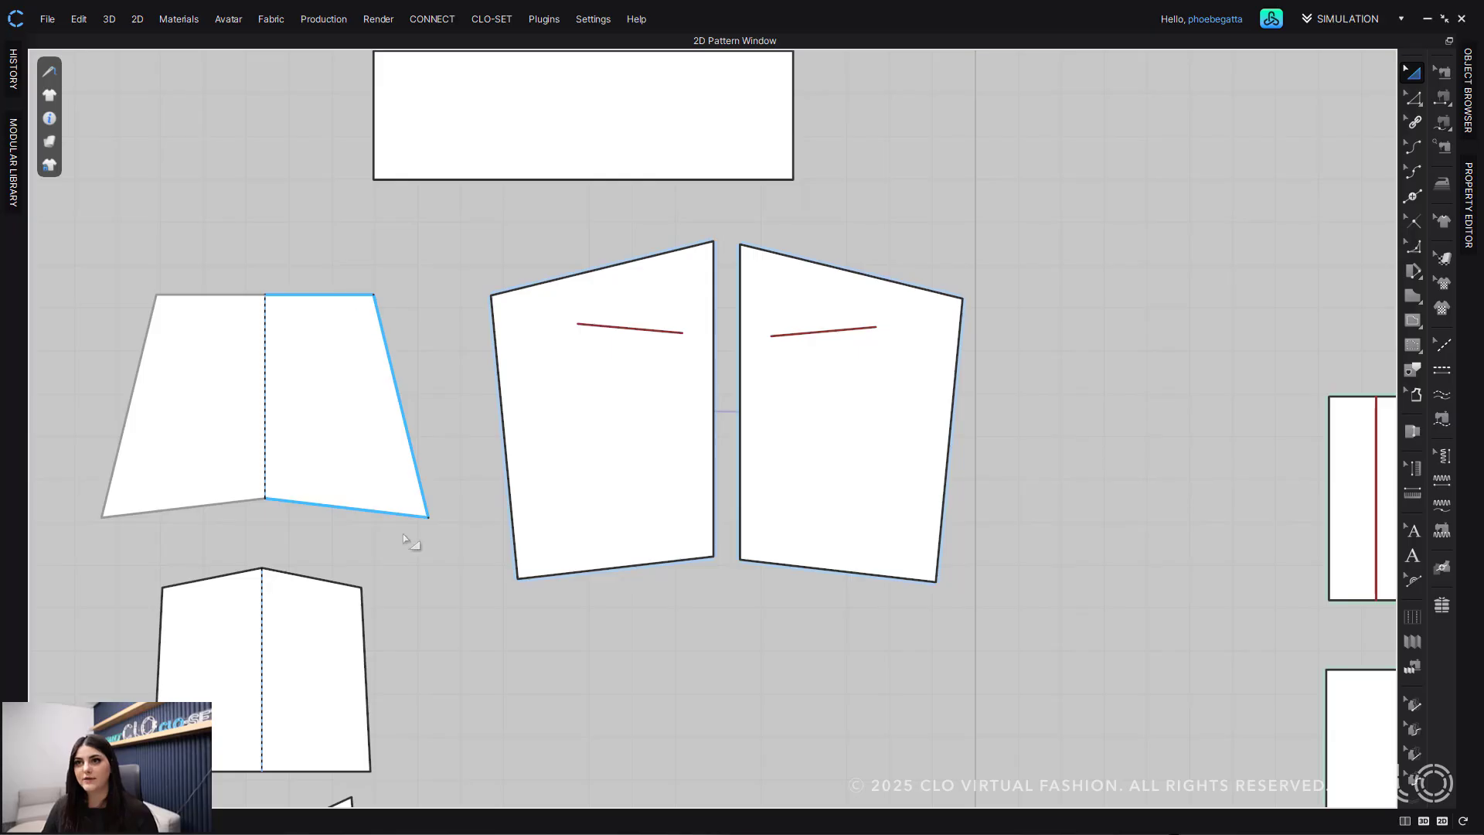
{"action": "middle_click_drag", "start_coordinate": [453, 647], "coordinate": [434, 606]}
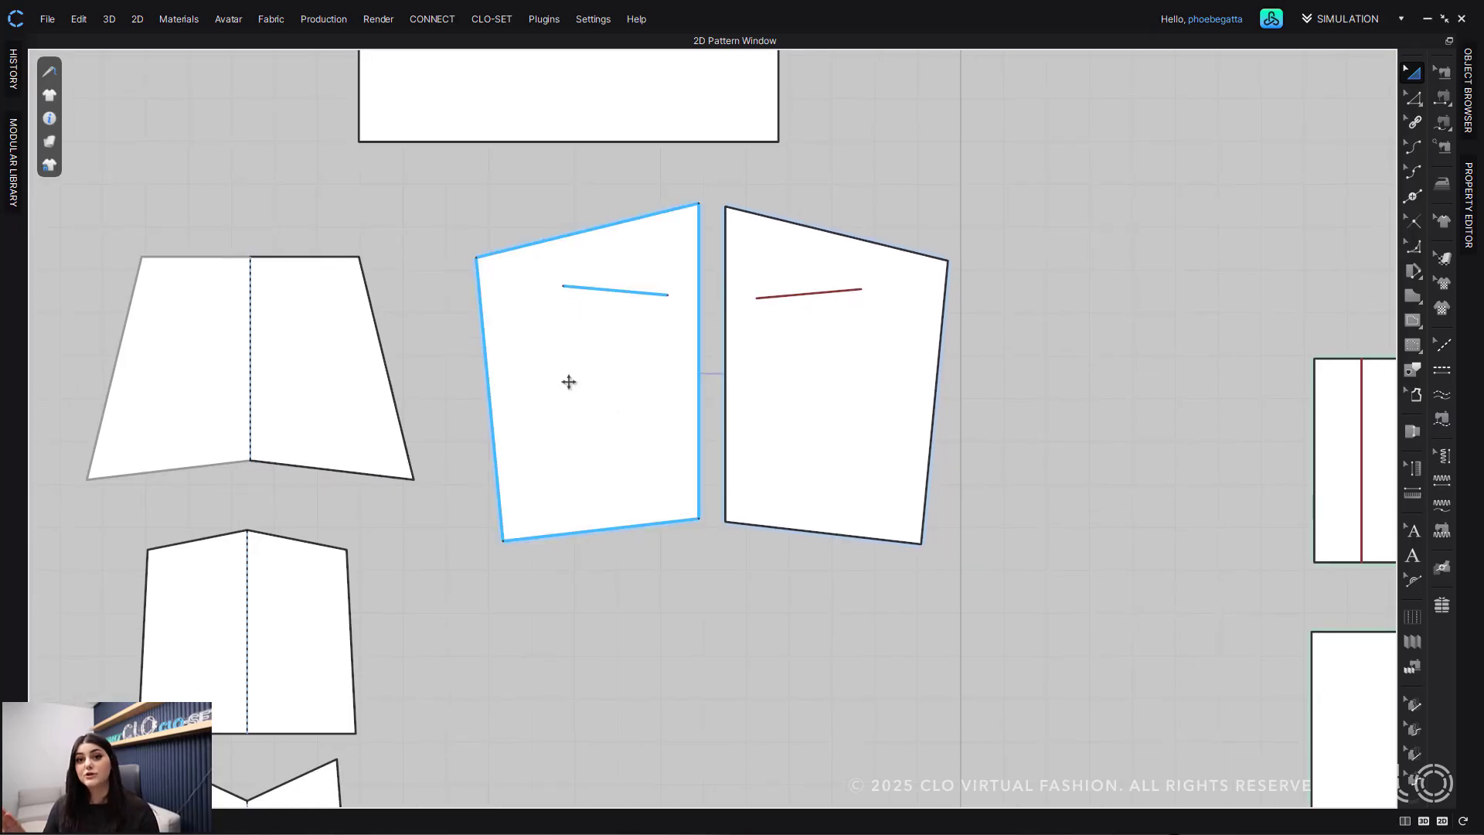
Step: Move the linked symmetric pieces apart and bring them back side by side slightly higher, beside the half-symmetric skirt
{"action": "left_click_drag", "start_coordinate": [610, 341], "coordinate": [484, 429]}
{"action": "left_click", "coordinate": [825, 408]}
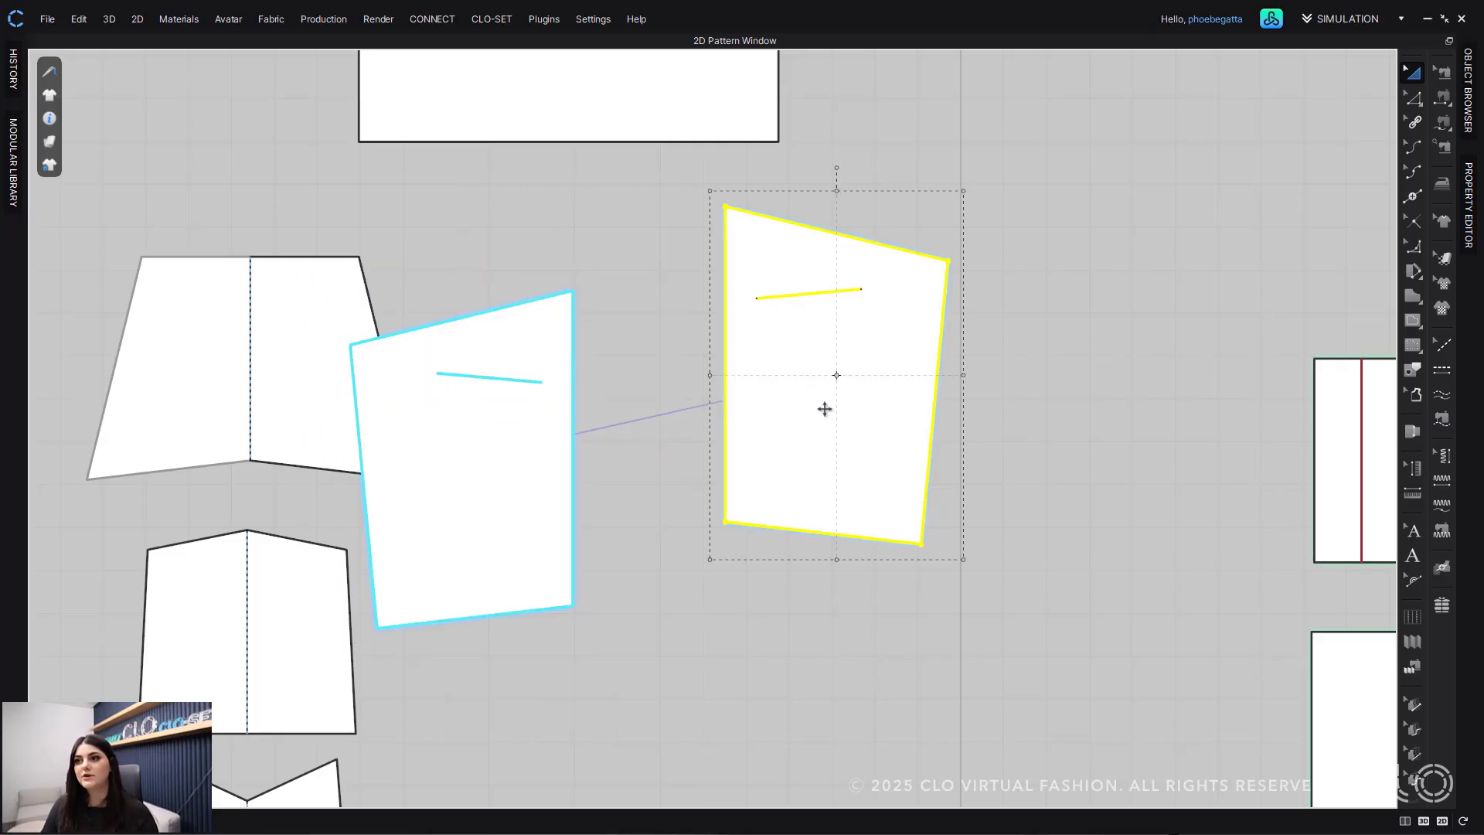
{"action": "left_click_drag", "start_coordinate": [824, 407], "coordinate": [942, 508]}
{"action": "left_click_drag", "start_coordinate": [421, 516], "coordinate": [571, 359]}
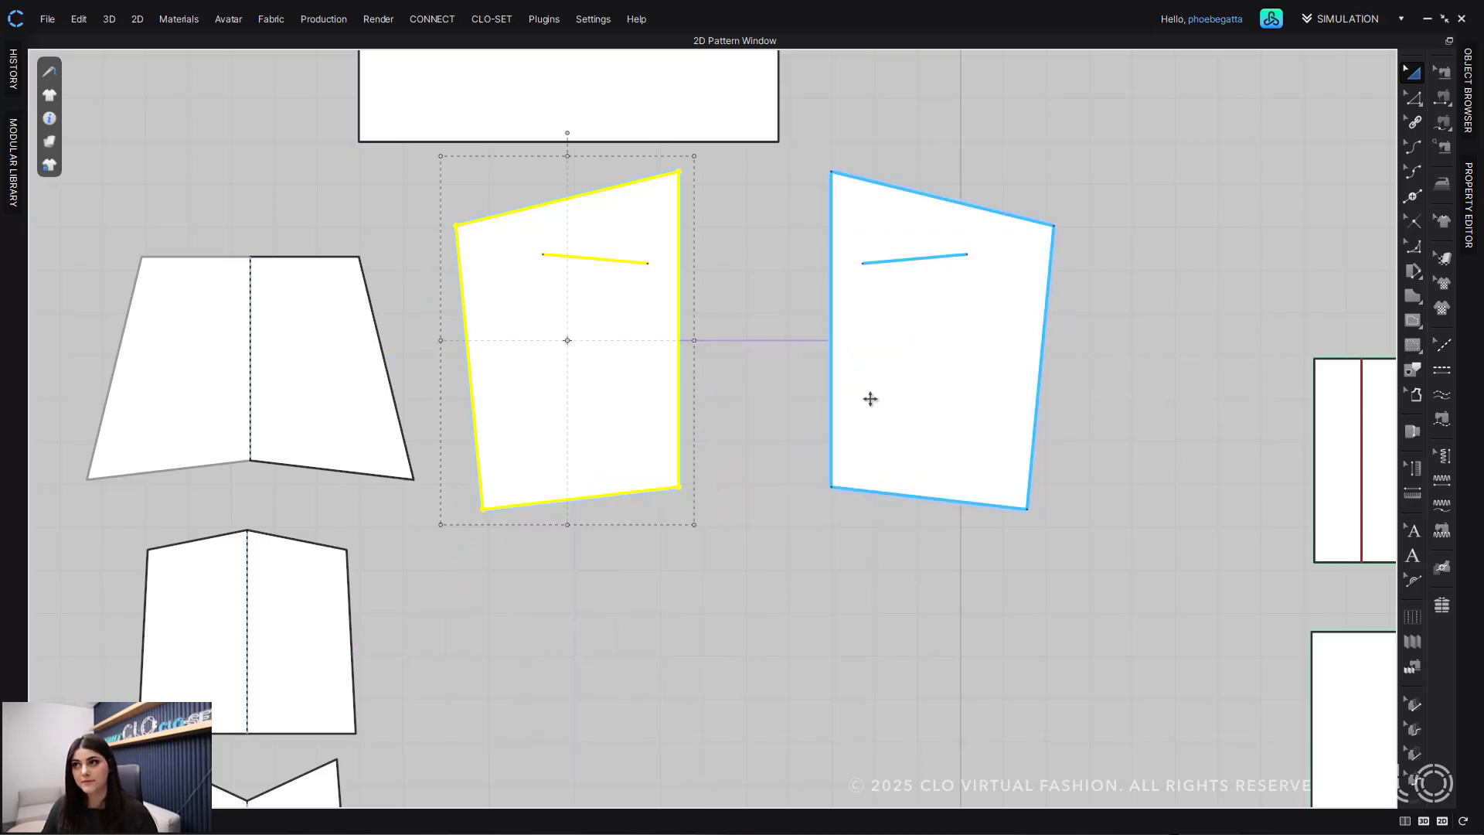
{"action": "left_click_drag", "start_coordinate": [870, 399], "coordinate": [749, 399]}
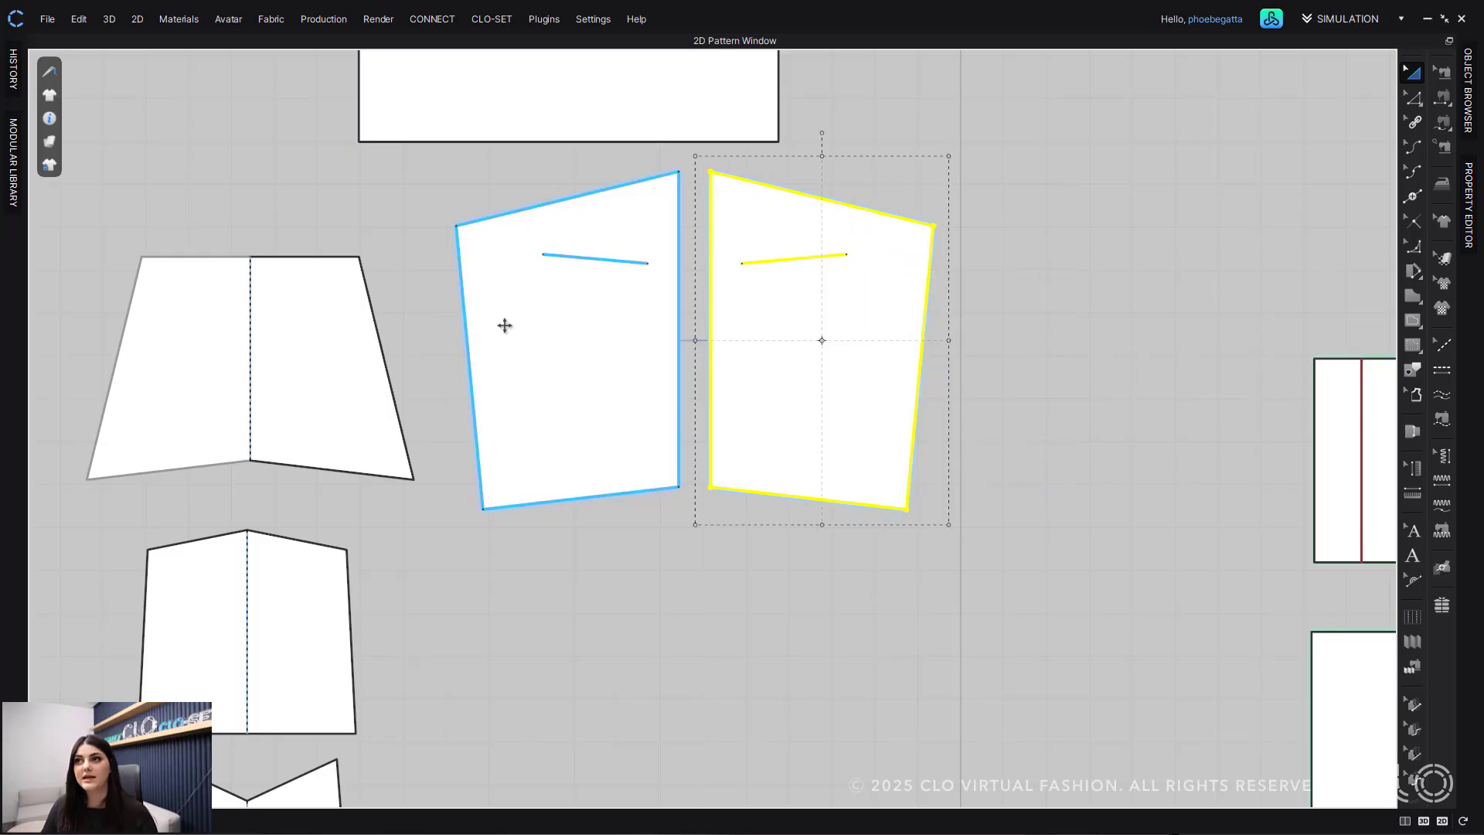
Step: Move the linked symmetric pair slightly down, away from the Symmetry title box, and clear the selection
{"action": "left_click", "coordinate": [722, 578]}
{"action": "left_click", "coordinate": [611, 456]}
{"action": "key", "text": "ctrl+c"}
{"action": "key", "text": "ctrl+v"}
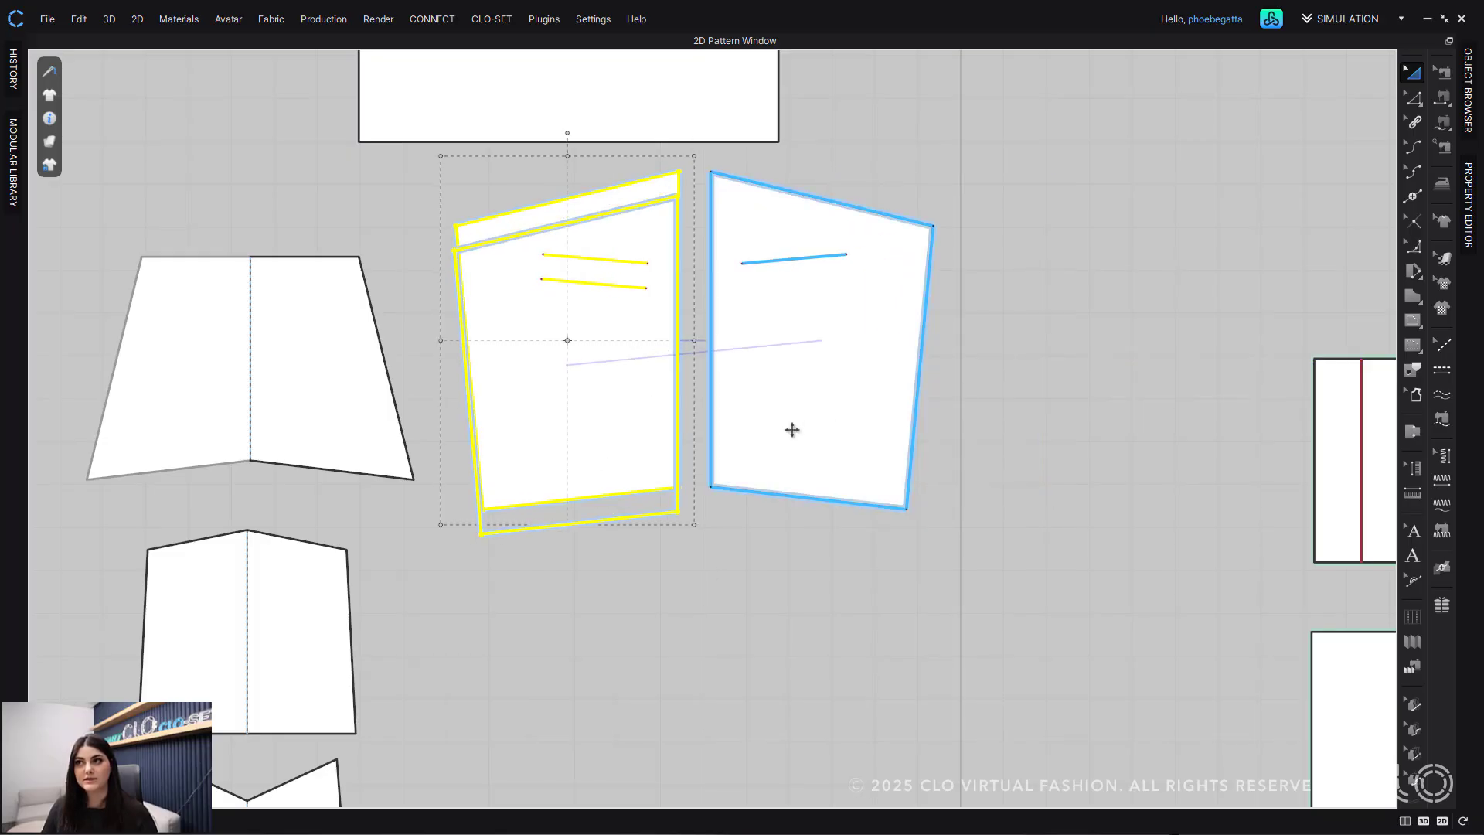
{"action": "left_click", "coordinate": [845, 450]}
{"action": "left_click_drag", "start_coordinate": [846, 437], "coordinate": [843, 480]}
{"action": "left_click", "coordinate": [1005, 384]}
{"action": "scroll", "coordinate": [981, 371], "scroll_direction": "up", "scroll_amount": 3}
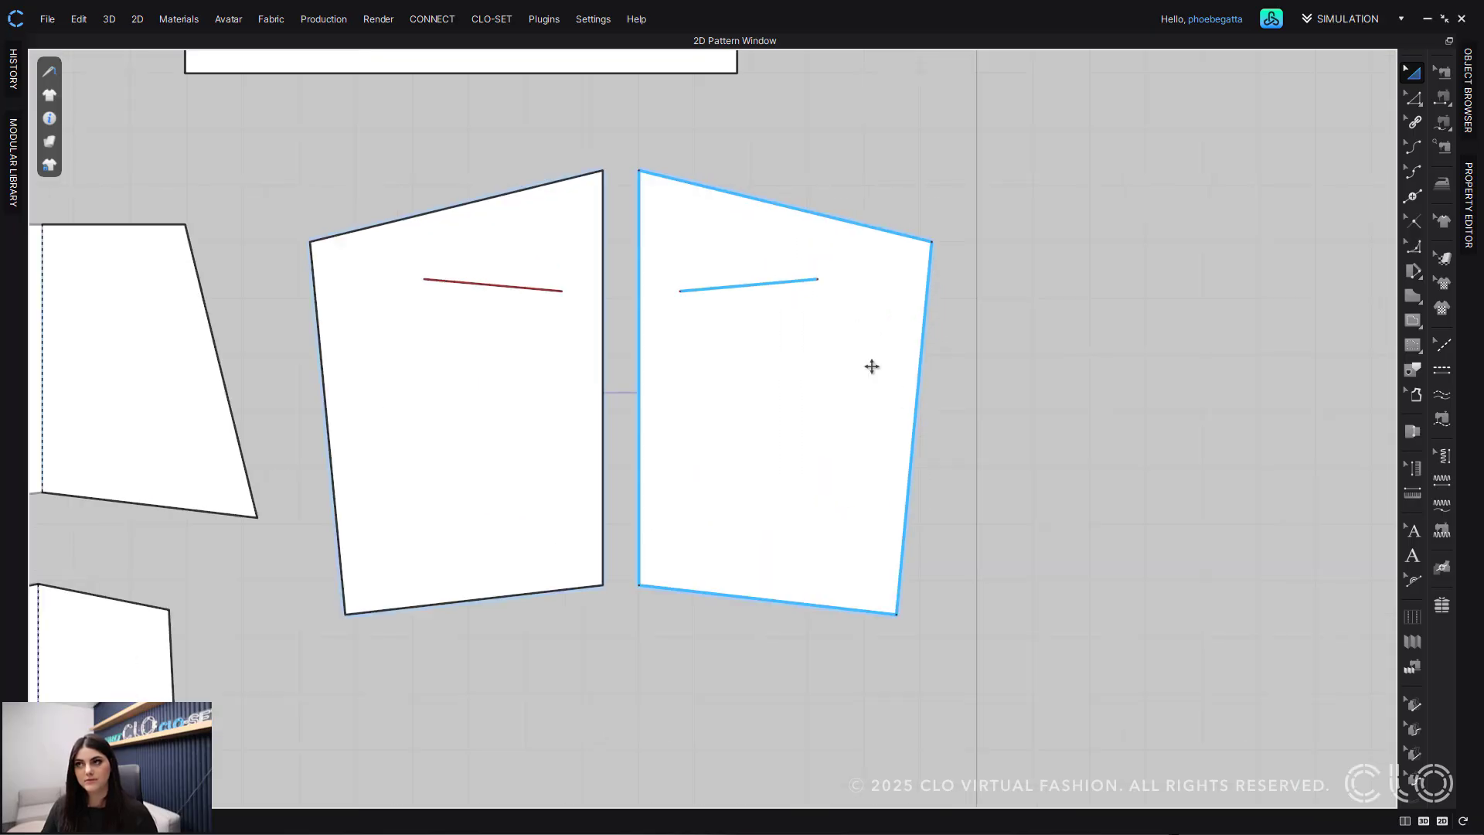
Step: Switch the garment rendering style back to Front Texture Surface
{"action": "scroll", "coordinate": [871, 366], "scroll_direction": "down", "scroll_amount": 3}
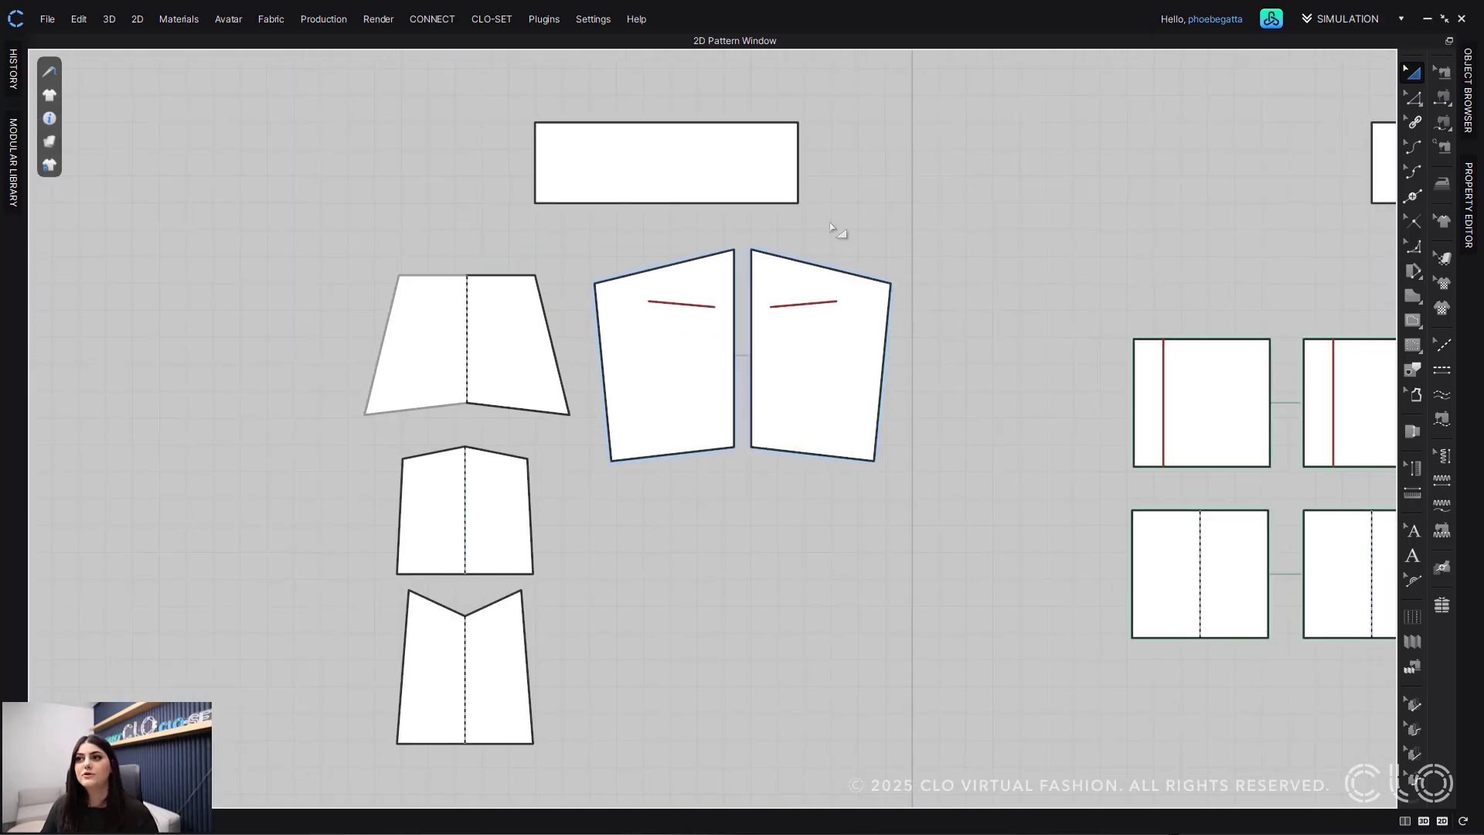
{"action": "mouse_move", "coordinate": [51, 145]}
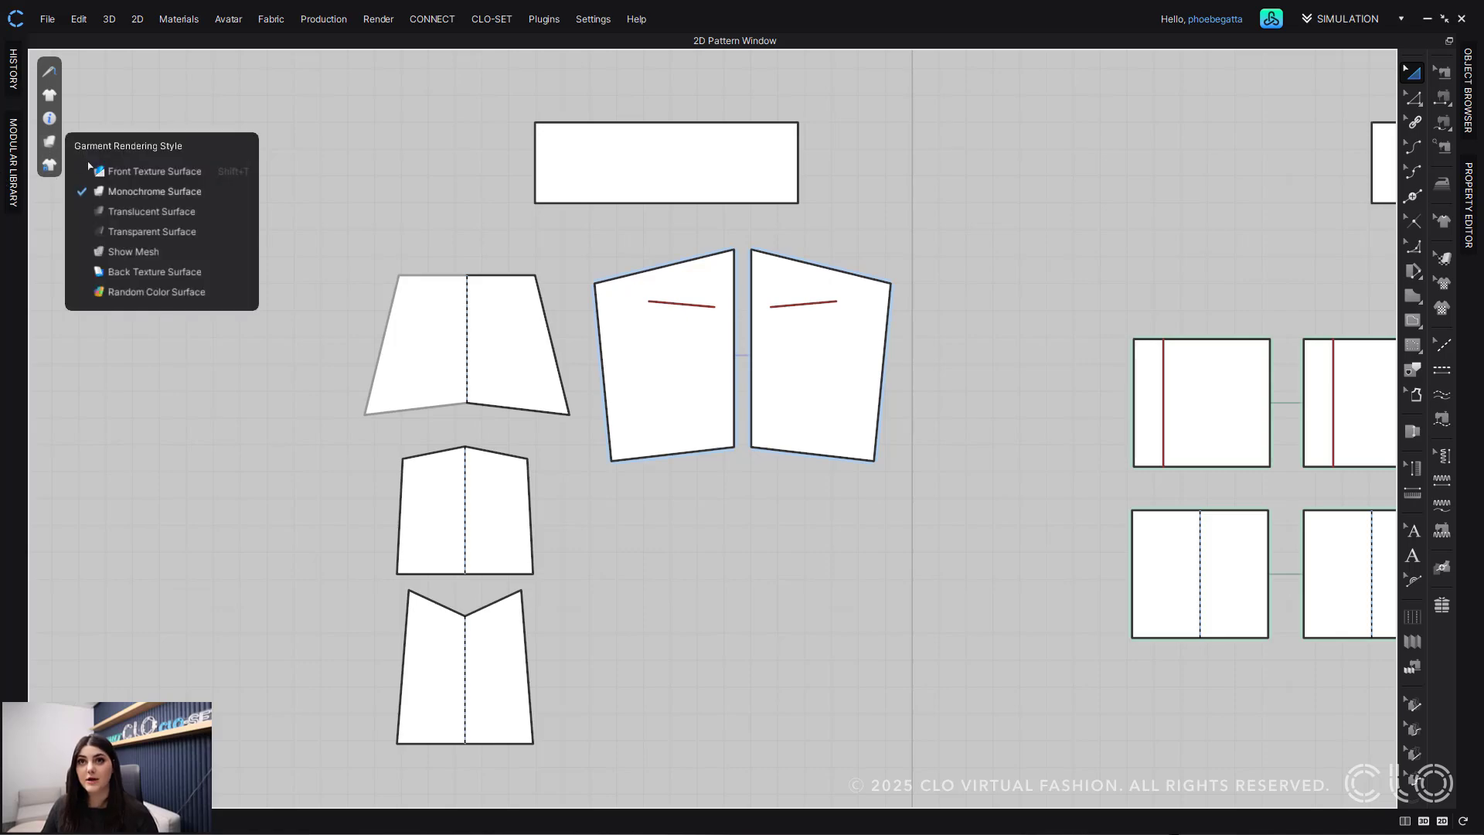
{"action": "left_click", "coordinate": [91, 170]}
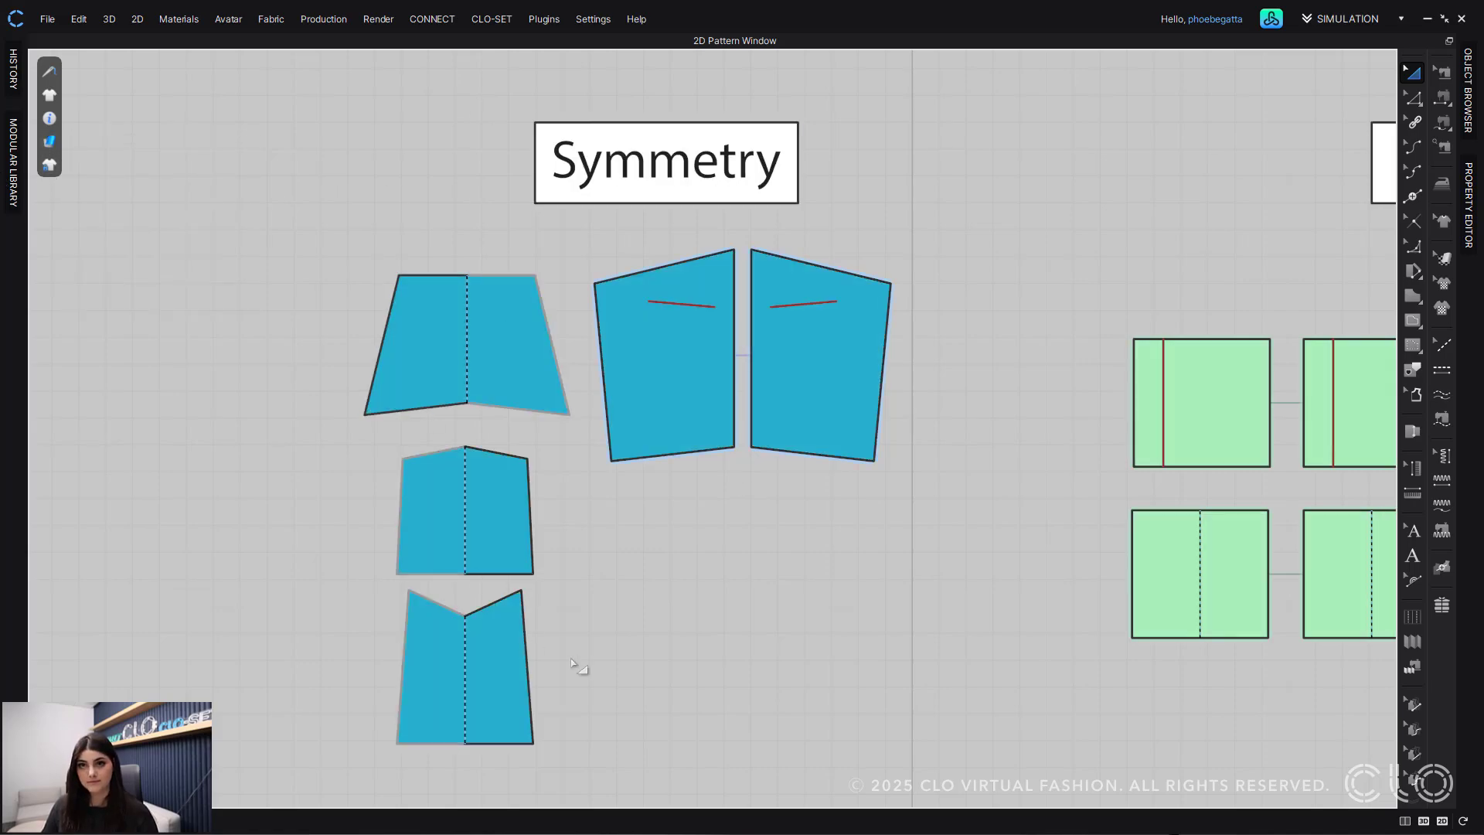
Step: Delete the right piece of the upper-left linked pair in the Instance & Layer Clone area
{"action": "mouse_move", "coordinate": [827, 600]}
{"action": "middle_mouse_down"}
{"action": "mouse_move", "coordinate": [46, 705]}
{"action": "mouse_move", "coordinate": [41, 655]}
{"action": "middle_mouse_up"}
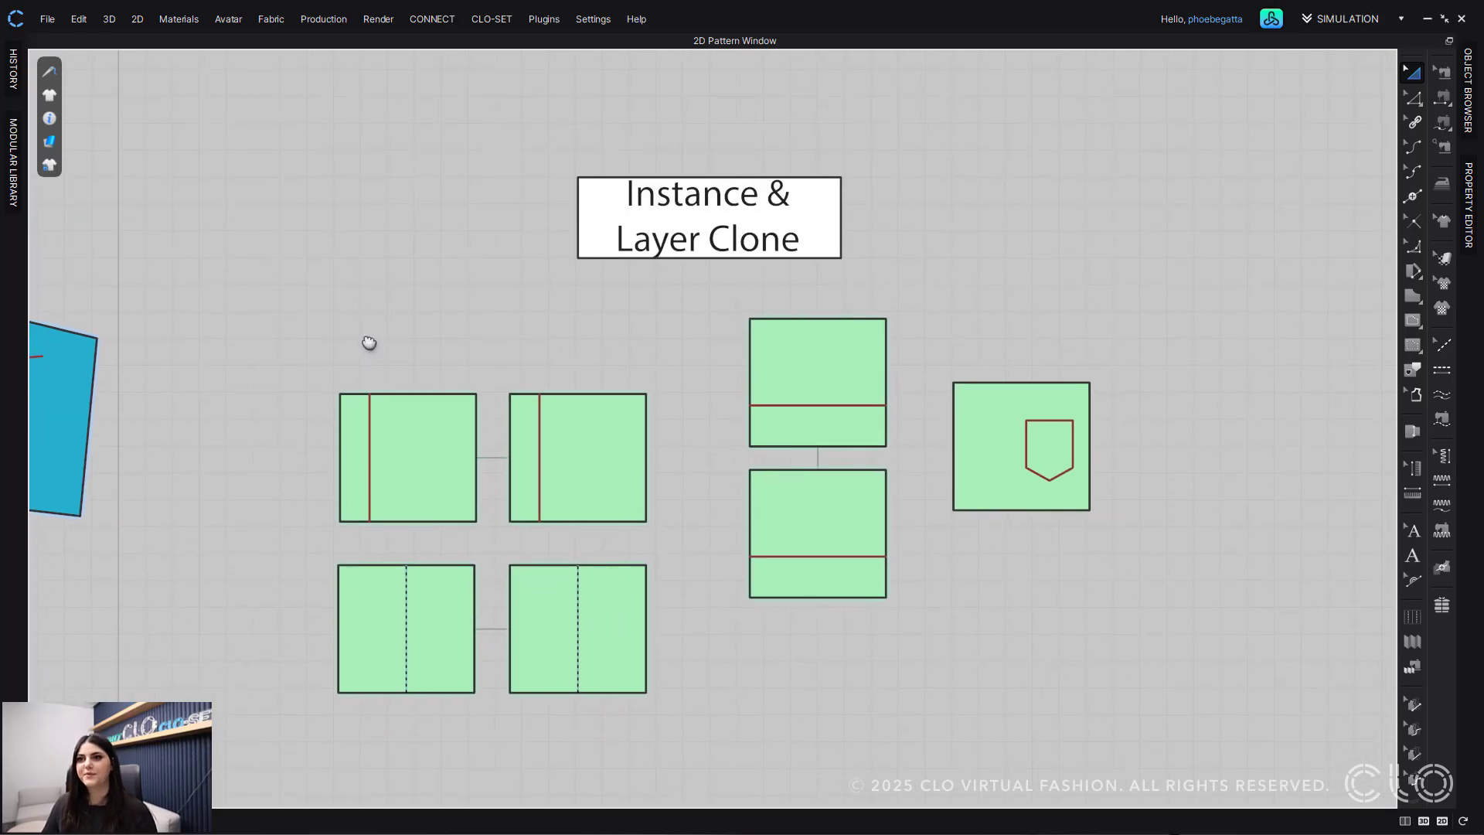
{"action": "middle_click_drag", "start_coordinate": [368, 341], "coordinate": [455, 282]}
{"action": "scroll", "coordinate": [343, 309], "scroll_direction": "down", "scroll_amount": 2}
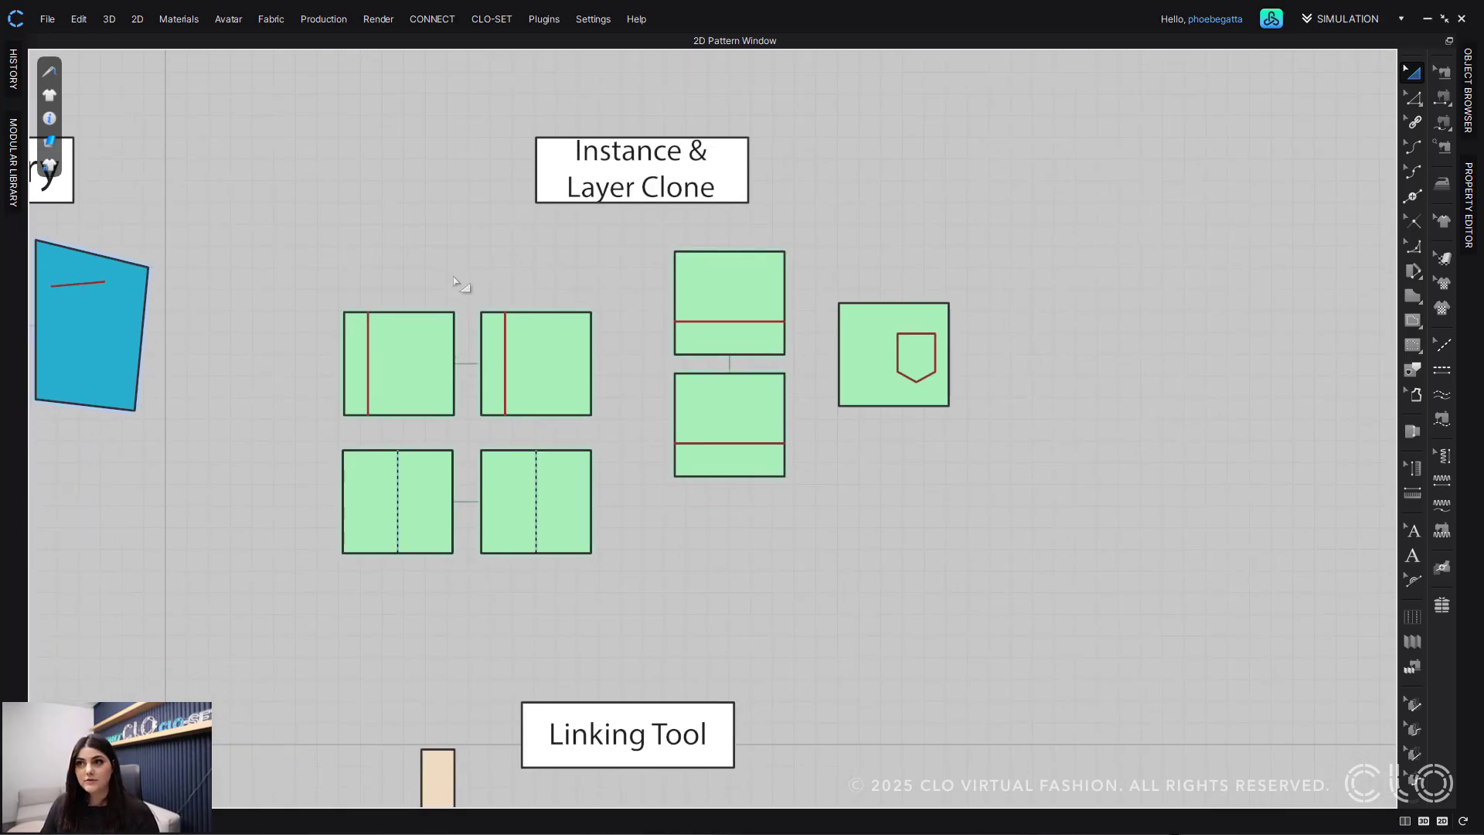
{"action": "scroll", "coordinate": [464, 287], "scroll_direction": "down", "scroll_amount": 1}
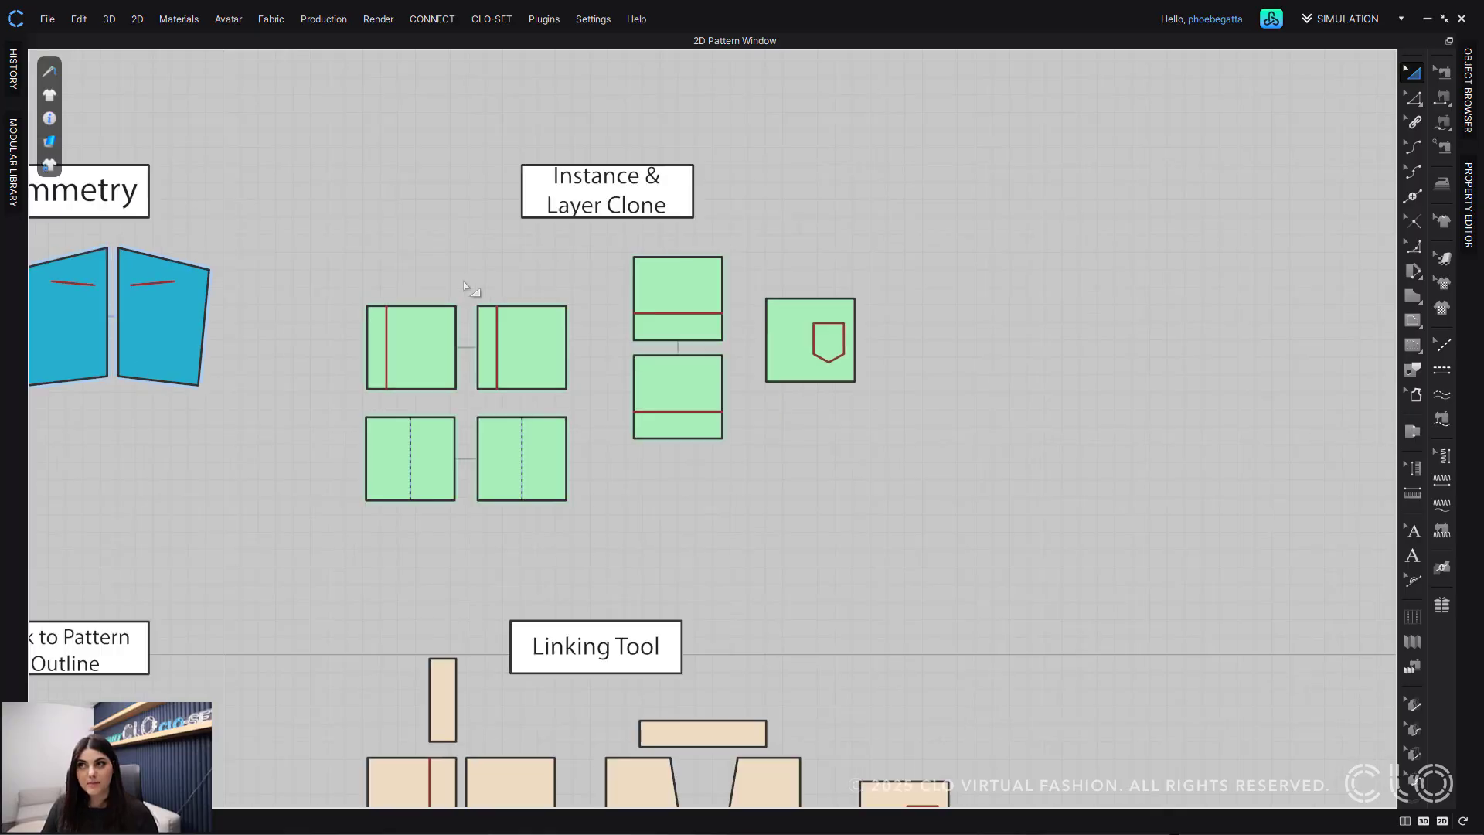
{"action": "scroll", "coordinate": [467, 288], "scroll_direction": "up", "scroll_amount": 5}
{"action": "middle_click_drag", "start_coordinate": [469, 289], "coordinate": [382, 267]}
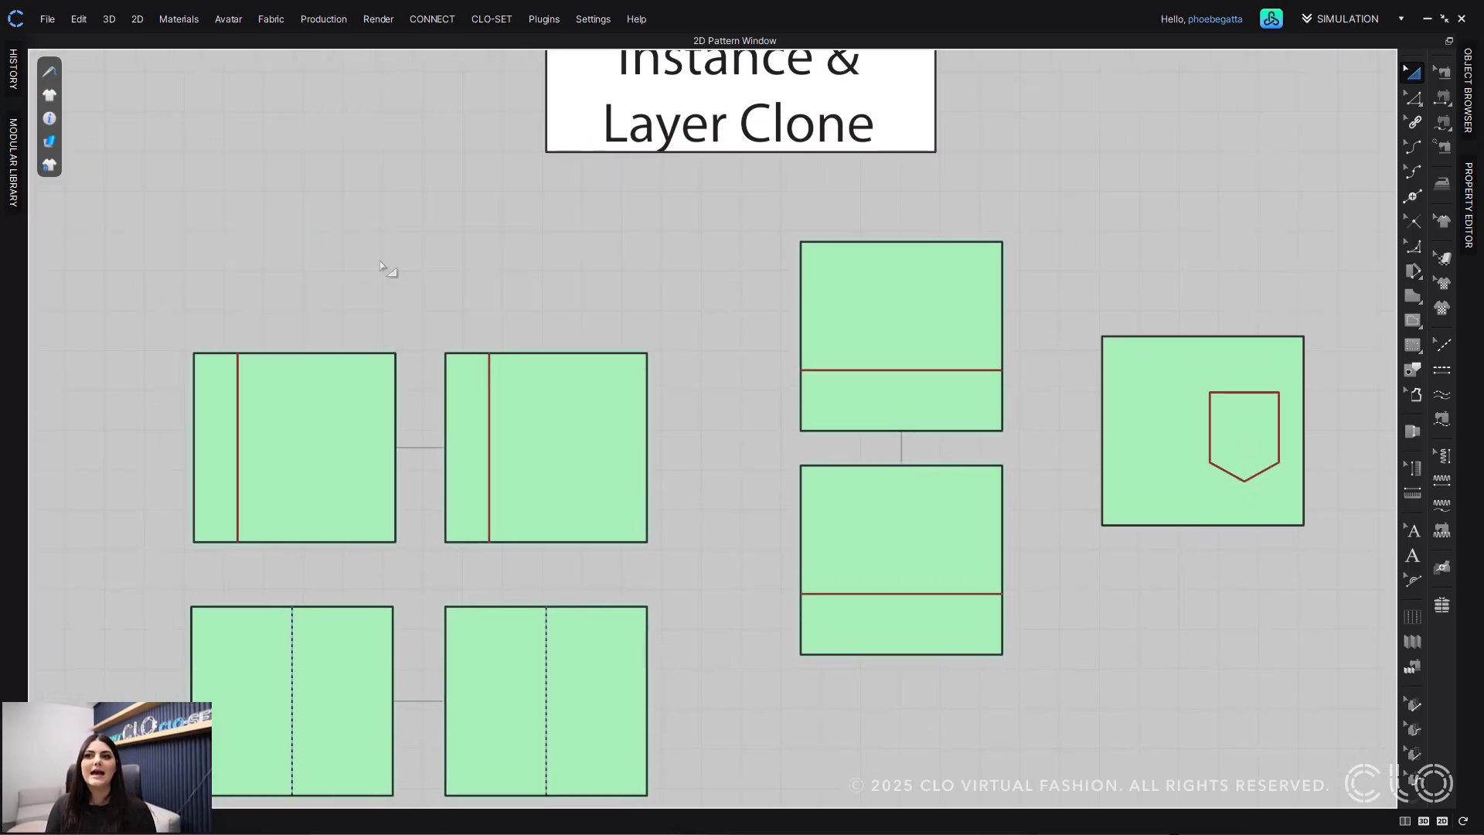
{"action": "left_click", "coordinate": [464, 469]}
{"action": "left_click", "coordinate": [340, 452]}
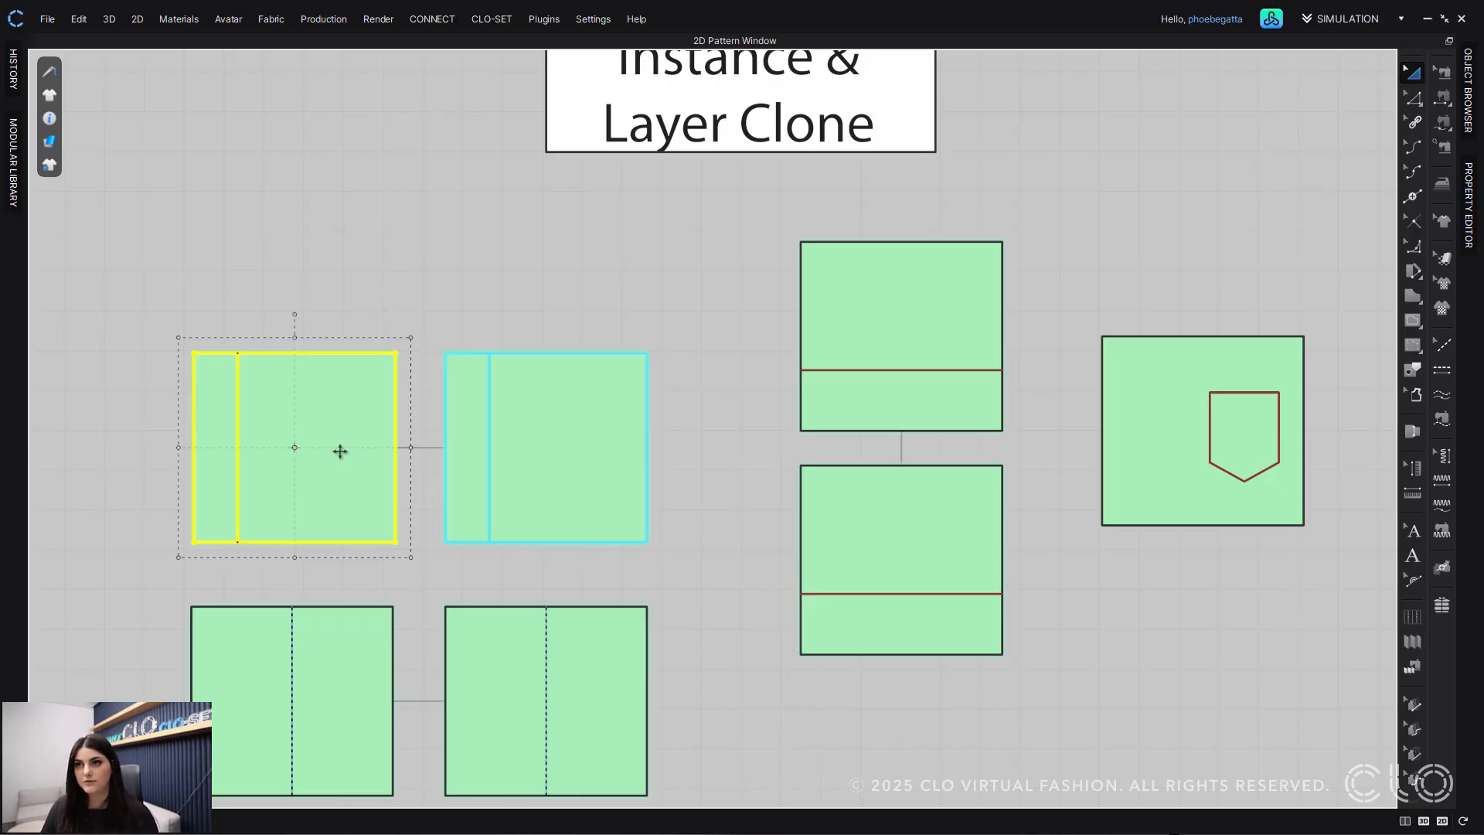
{"action": "left_click", "coordinate": [618, 407]}
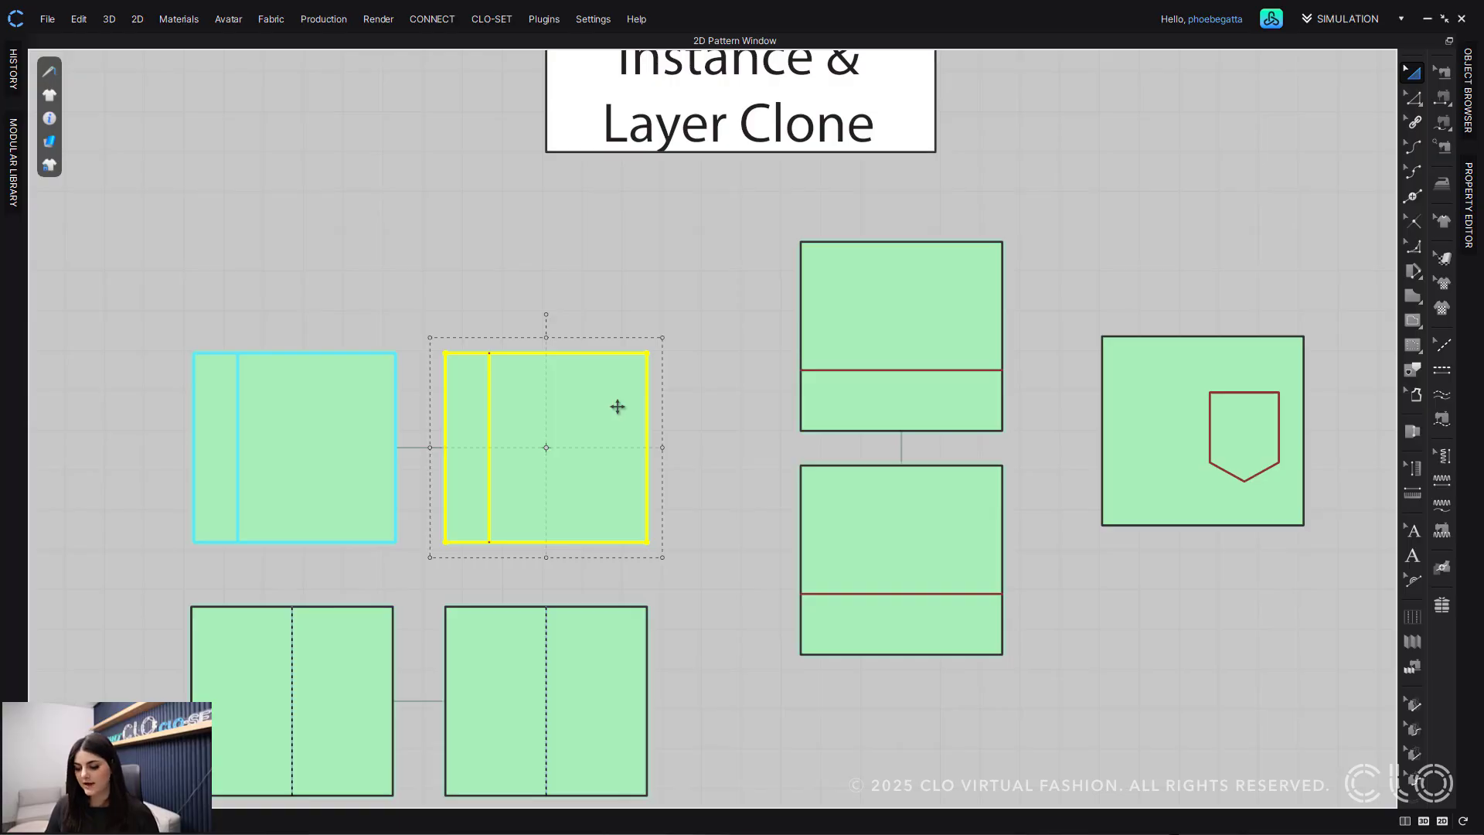
{"action": "key", "text": "Delete"}
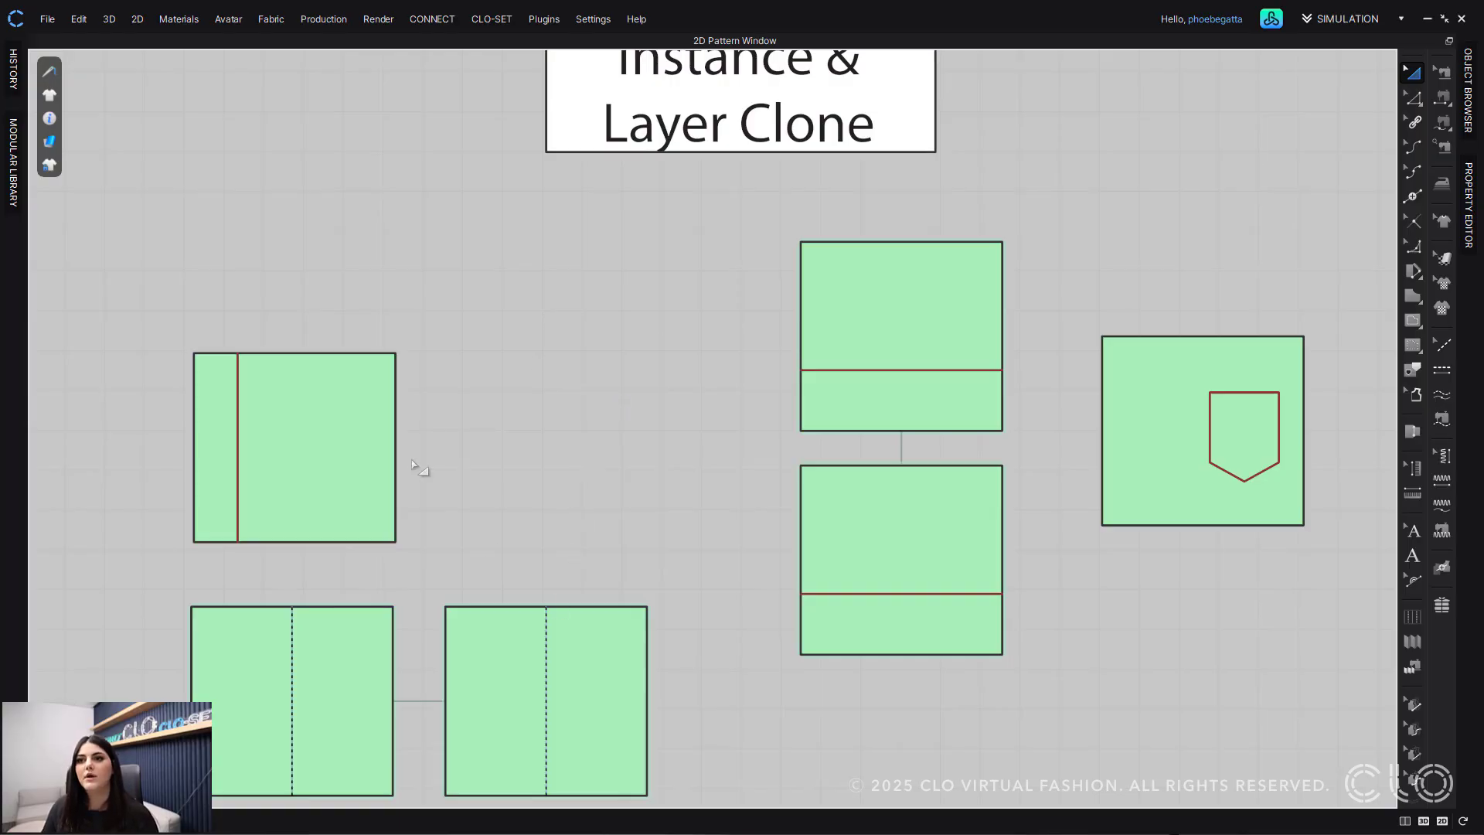
Step: Clone the remaining square as an Instance Pattern and place the copy level with it, about 23.2 to its right
{"action": "left_click", "coordinate": [322, 416]}
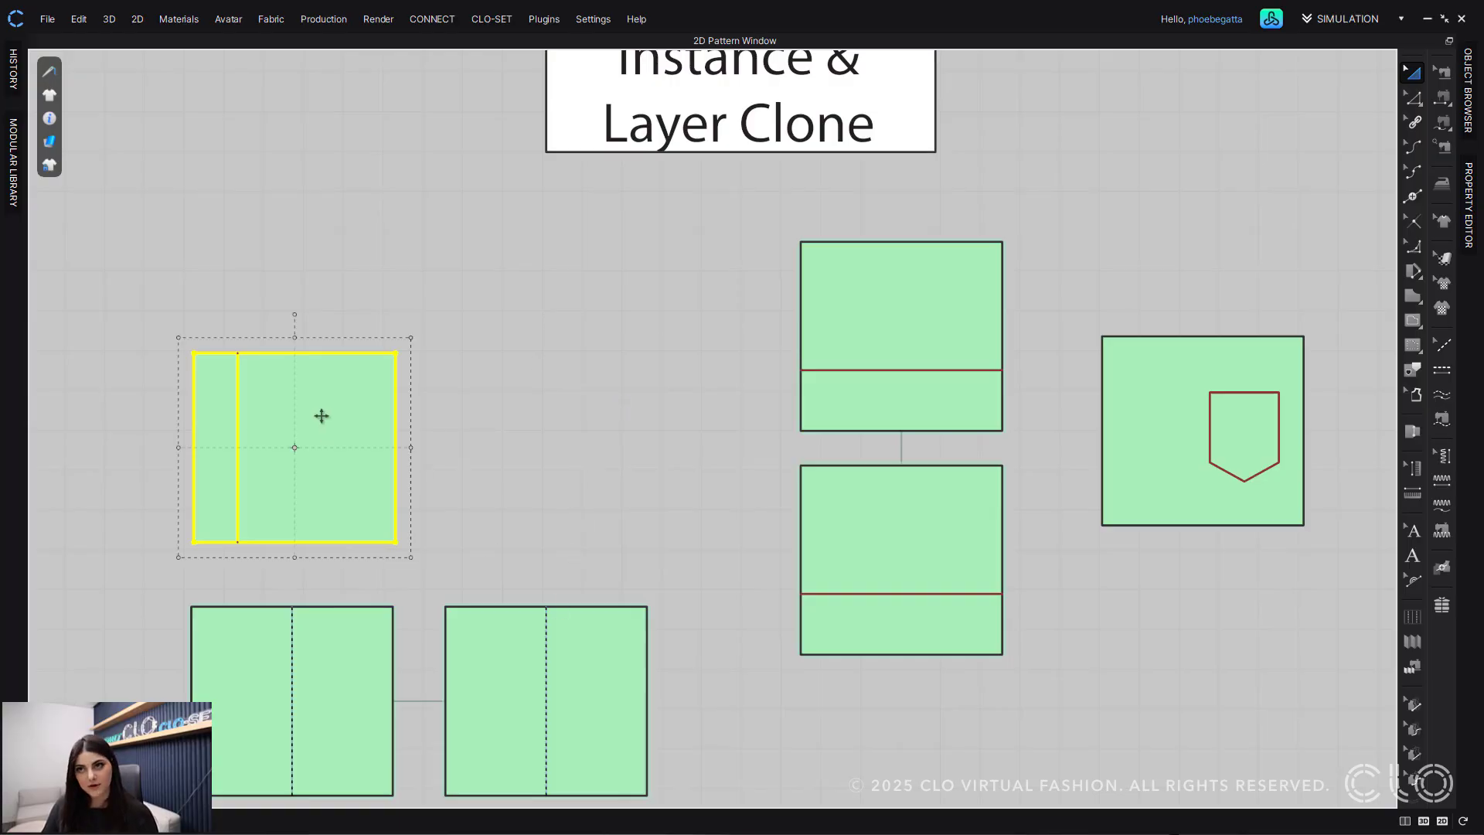
{"action": "right_click", "coordinate": [322, 416]}
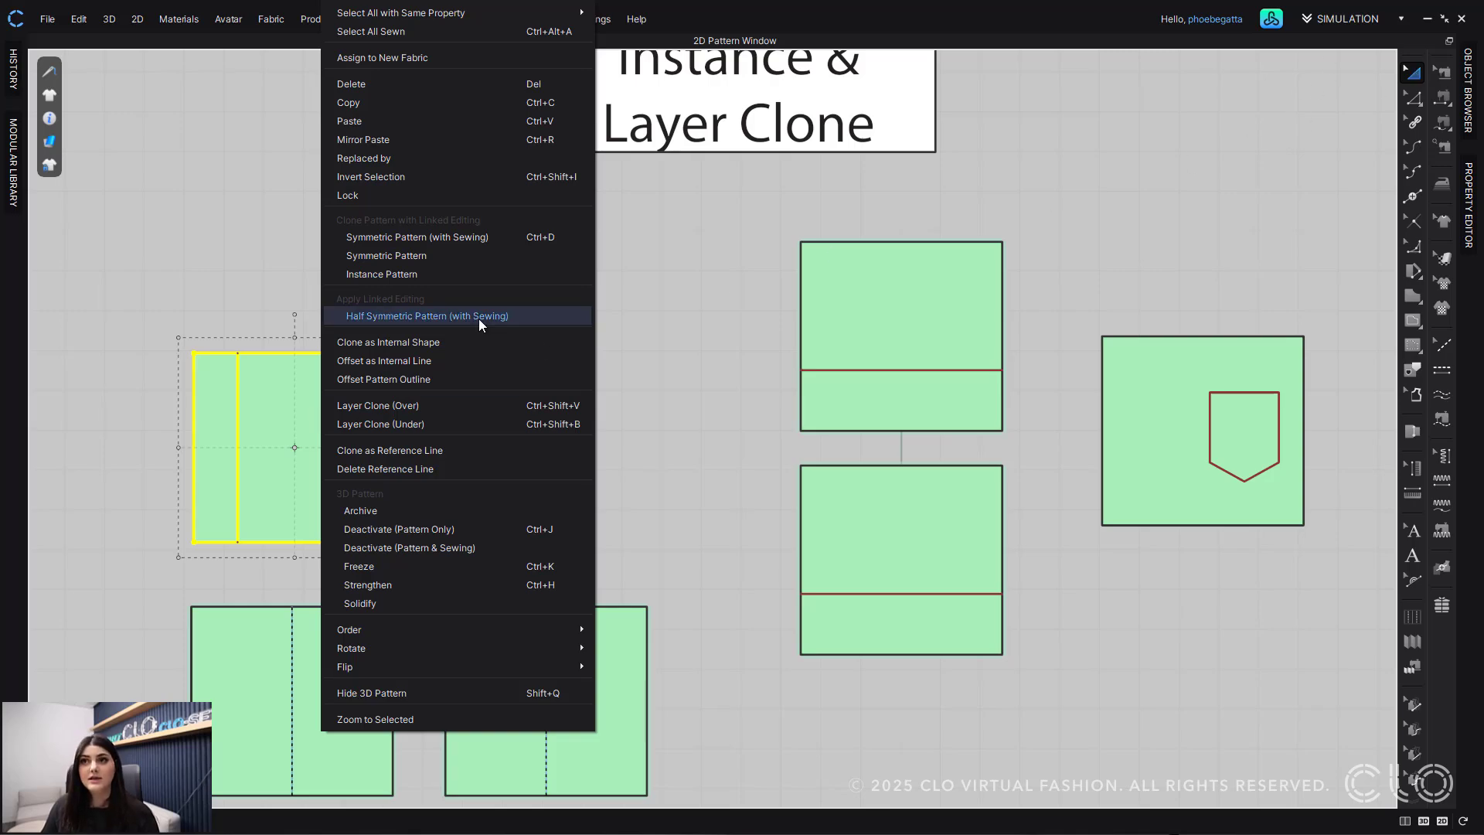
{"action": "left_click", "coordinate": [467, 274]}
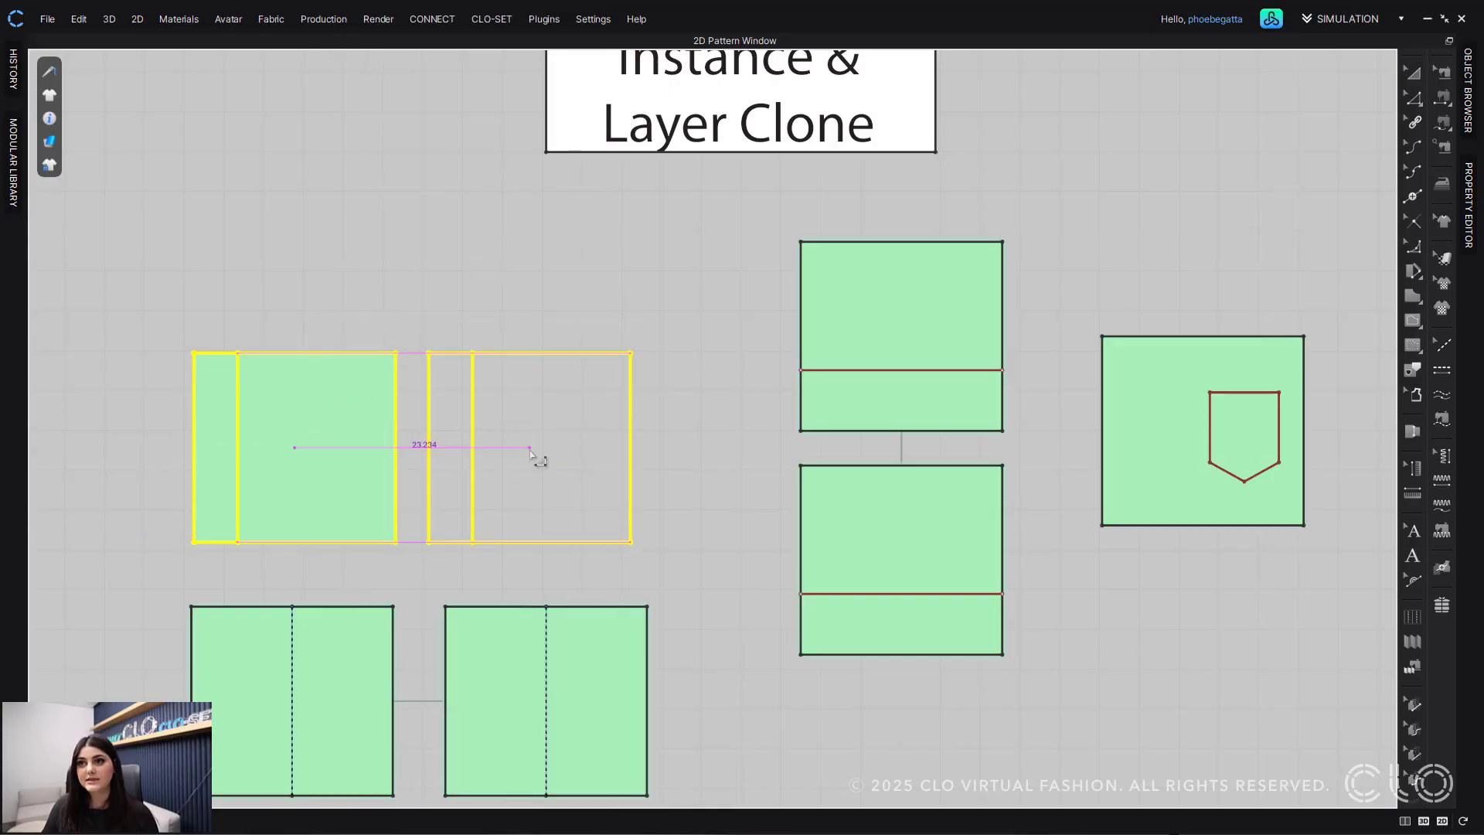
{"action": "left_click", "coordinate": [527, 448]}
Step: Select the lower-left corner point of the new instance copy for point editing to compare it with the original's matching corner
{"action": "middle_click_drag", "start_coordinate": [433, 301], "coordinate": [517, 224]}
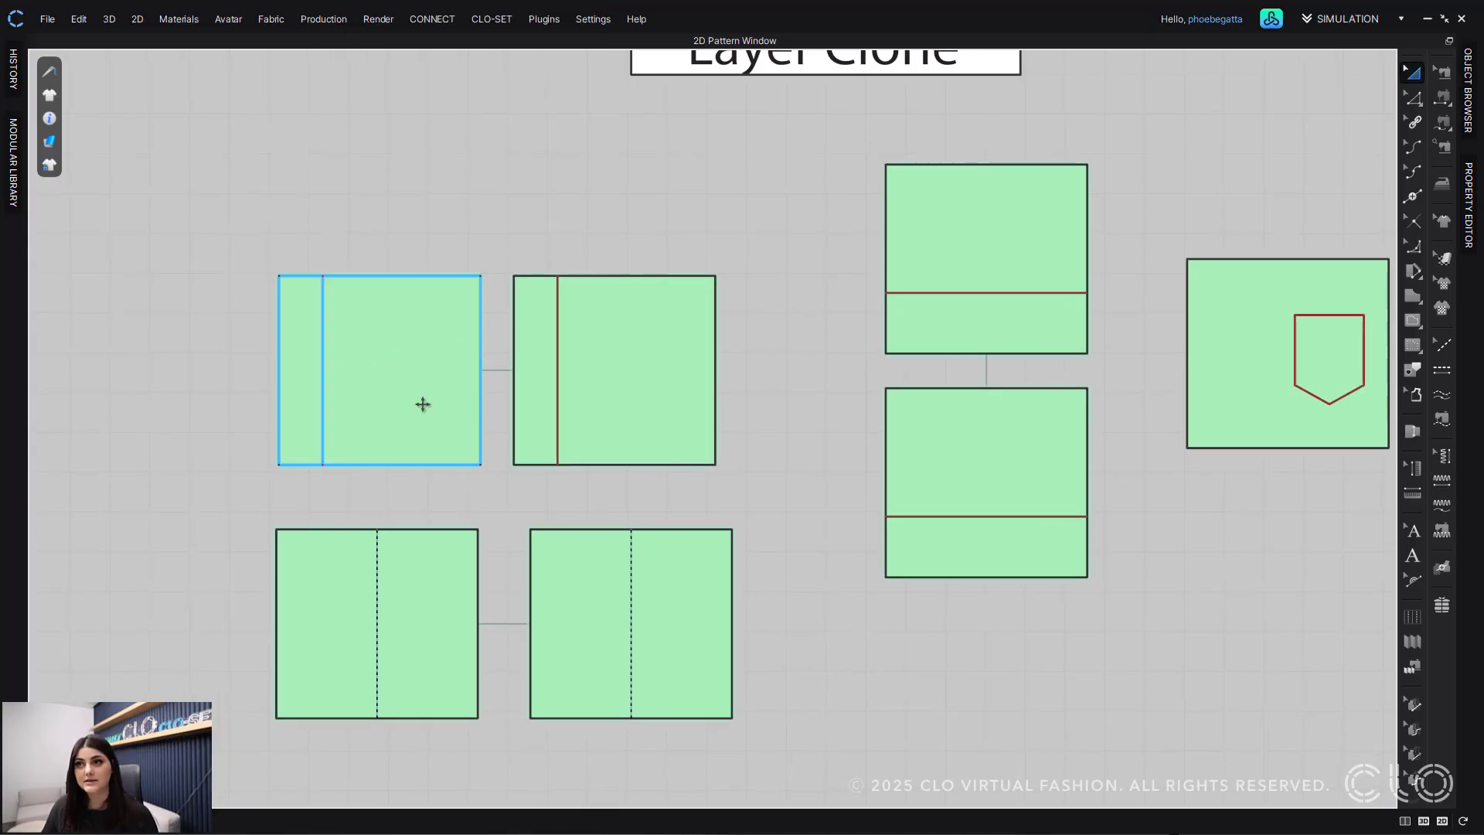
{"action": "scroll", "coordinate": [495, 427], "scroll_direction": "up", "scroll_amount": 3}
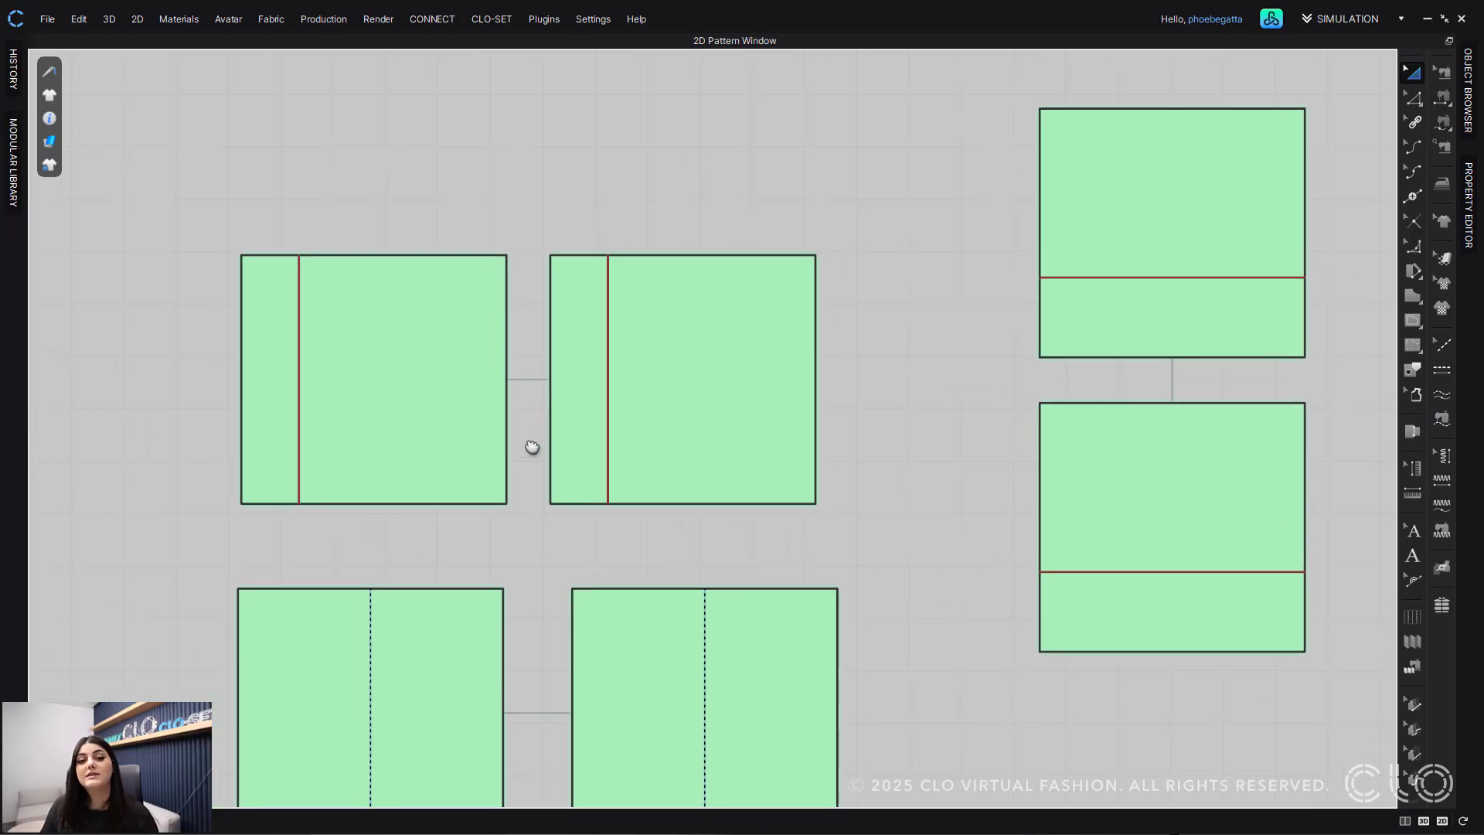
{"action": "key", "text": "z"}
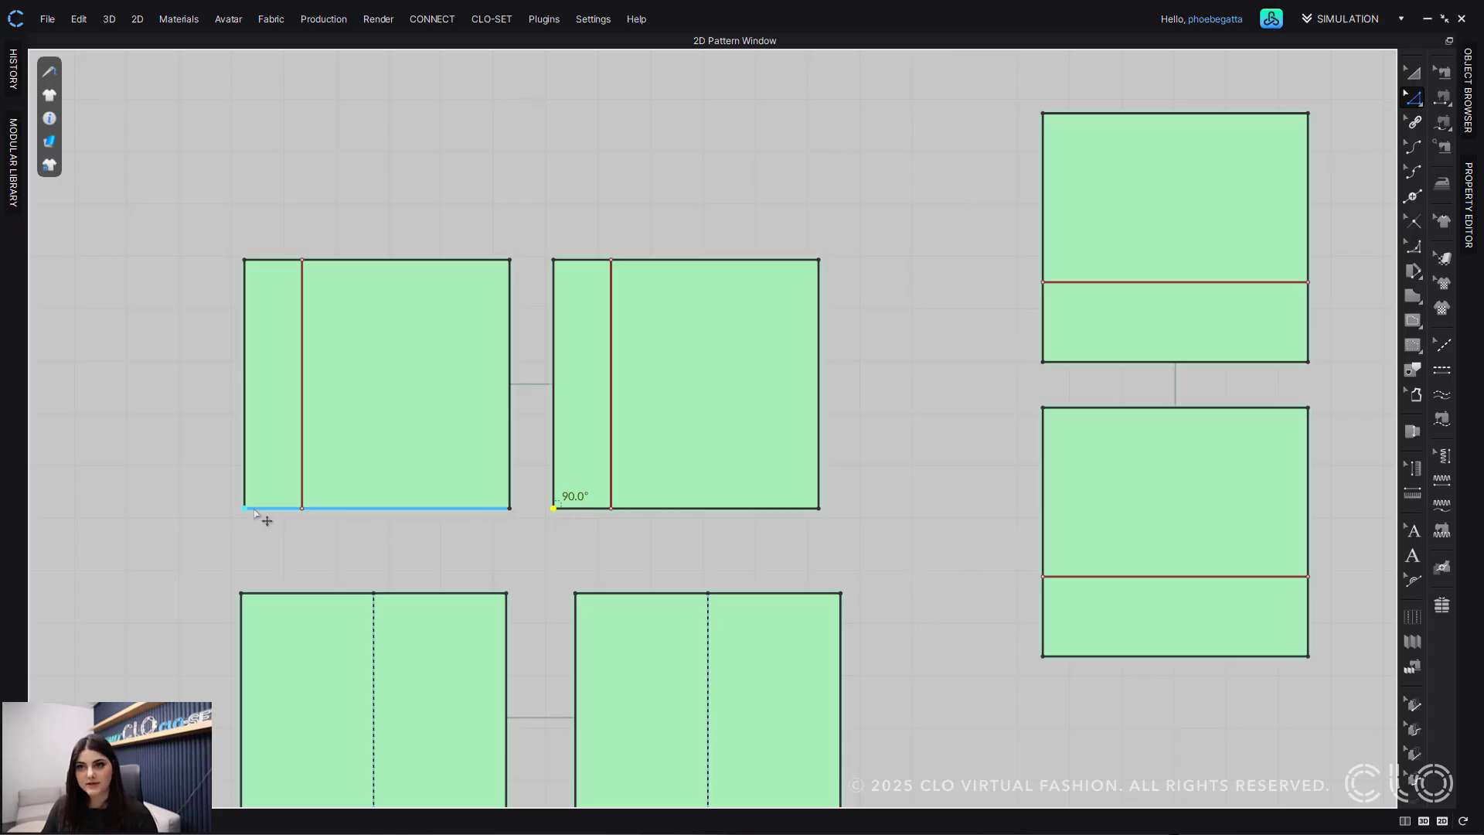
{"action": "left_click", "coordinate": [550, 504]}
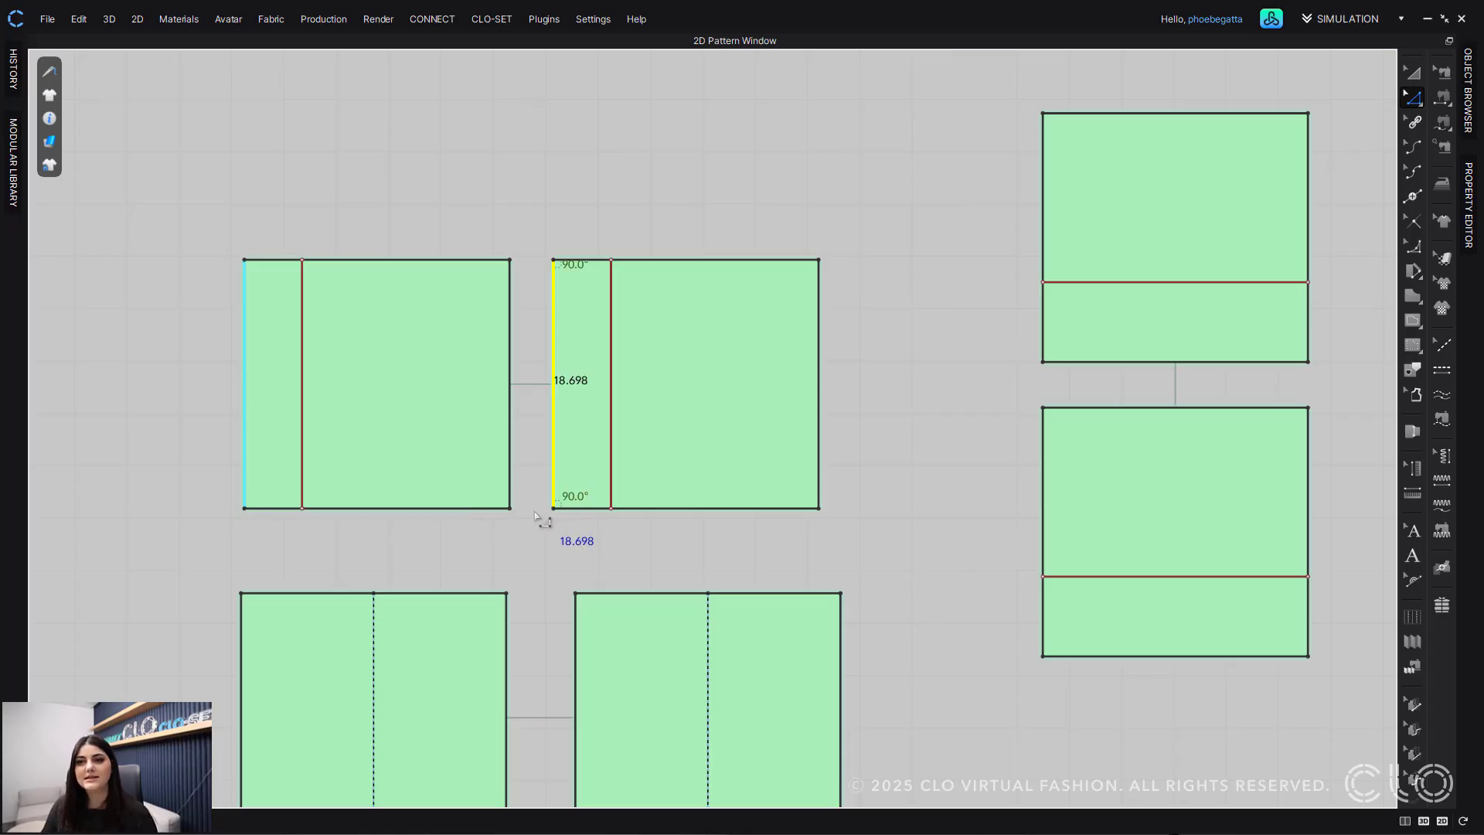
{"action": "left_click", "coordinate": [544, 514]}
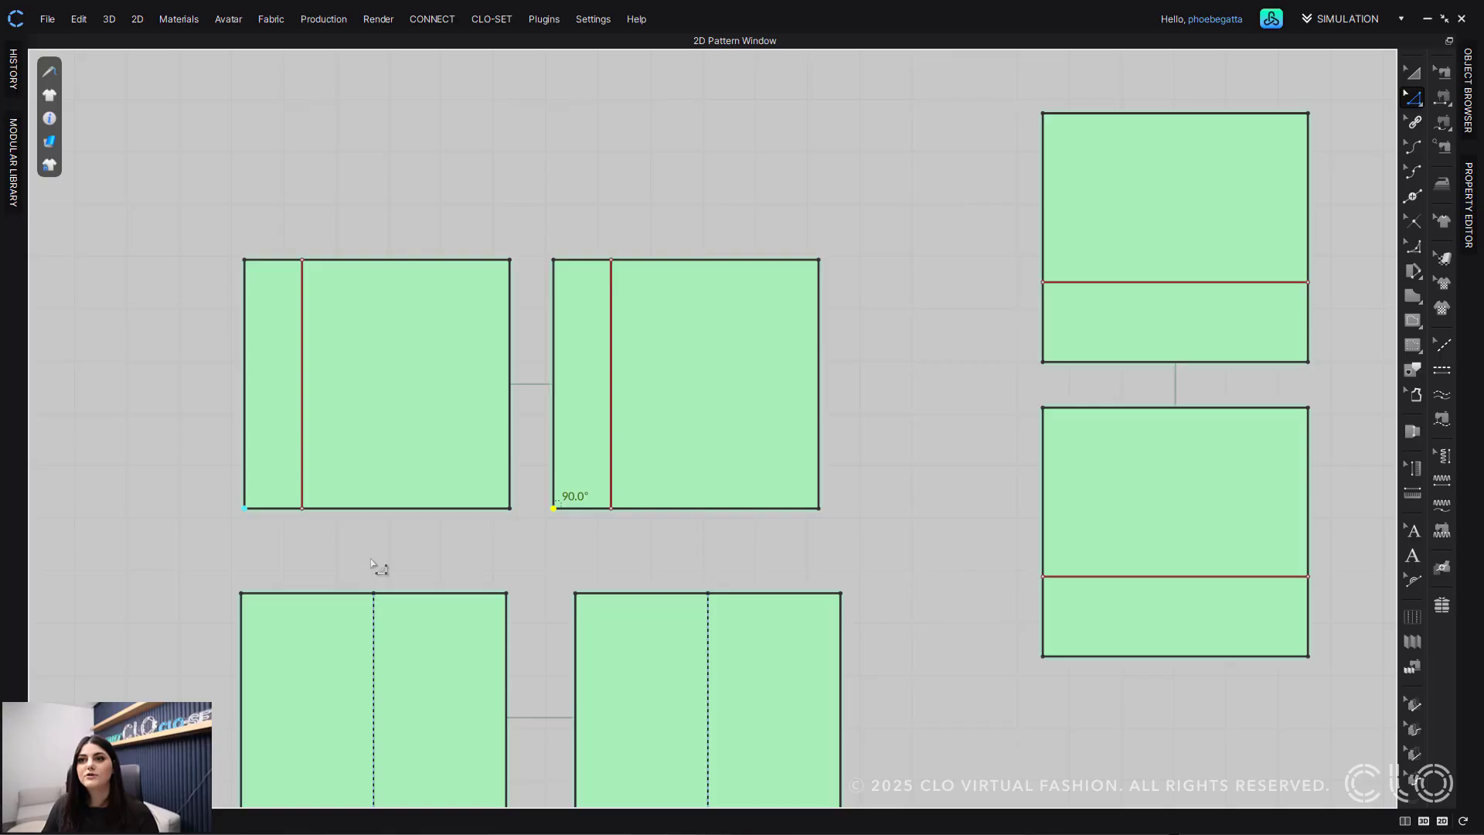
Step: Pull the instance copy's lower-left corner and the right symmetric piece's lower outer corner outward and down
{"action": "scroll", "coordinate": [373, 564], "scroll_direction": "down", "scroll_amount": 8}
{"action": "mouse_move", "coordinate": [457, 547]}
{"action": "middle_mouse_down"}
{"action": "mouse_move", "coordinate": [707, 491]}
{"action": "mouse_move", "coordinate": [718, 511]}
{"action": "middle_mouse_up"}
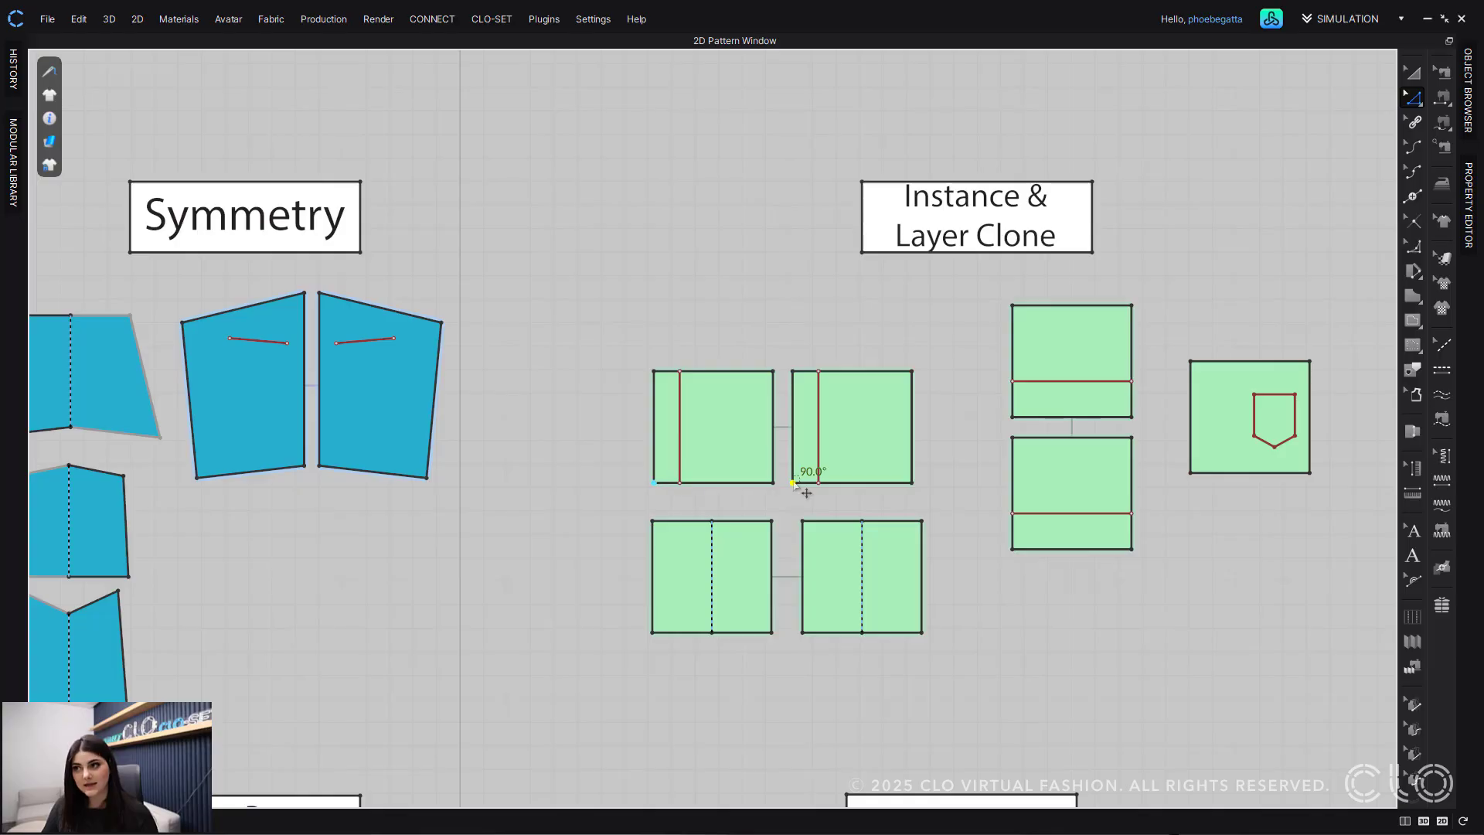
{"action": "left_click_drag", "start_coordinate": [793, 482], "coordinate": [765, 509]}
{"action": "left_click_drag", "start_coordinate": [427, 480], "coordinate": [491, 572]}
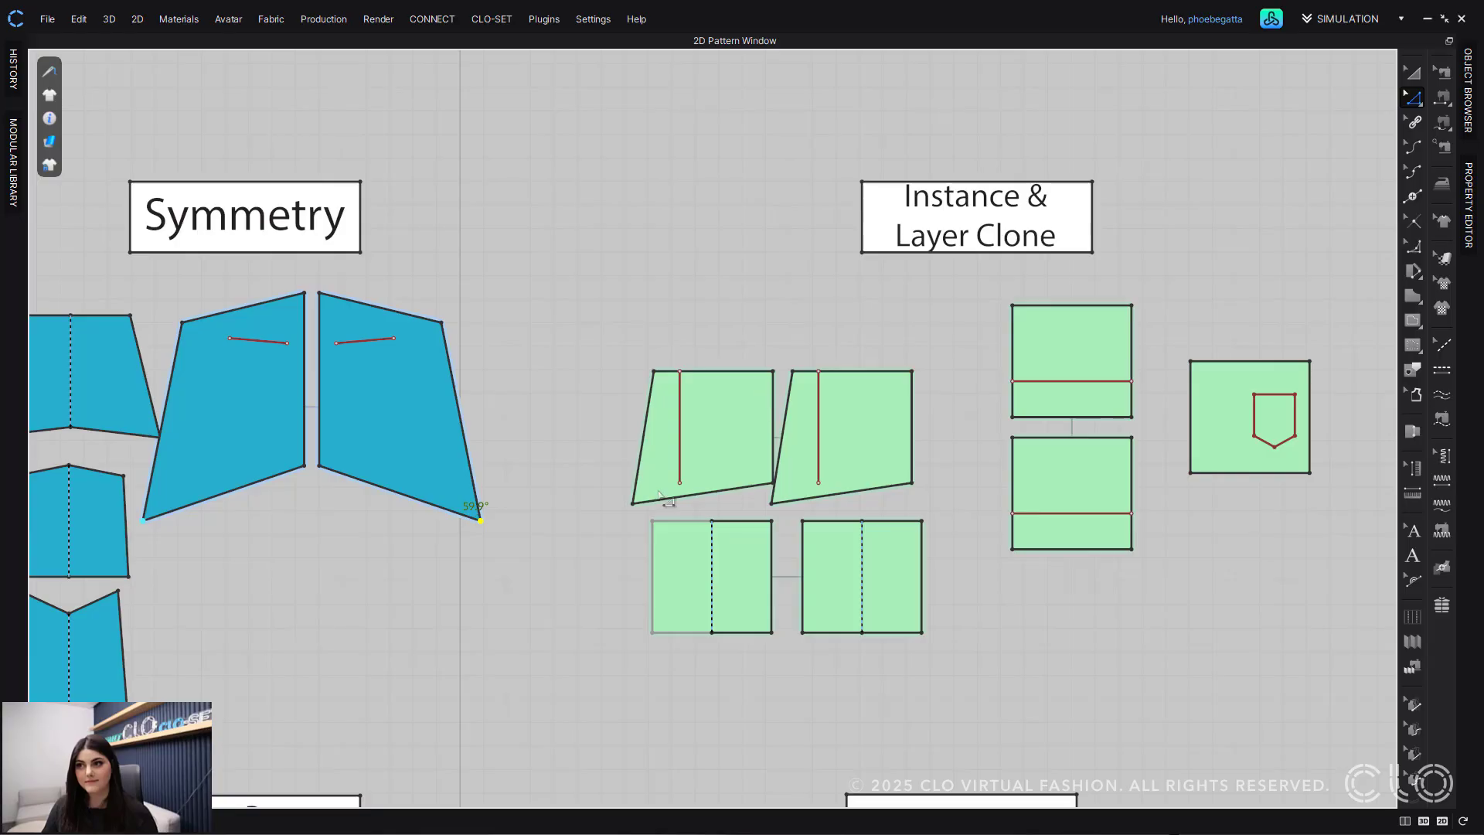
Step: Slant the left instance's internal line by moving its lower end inward, and raise the right instance's upper-left corner up and inward
{"action": "left_click_drag", "start_coordinate": [680, 484], "coordinate": [709, 474]}
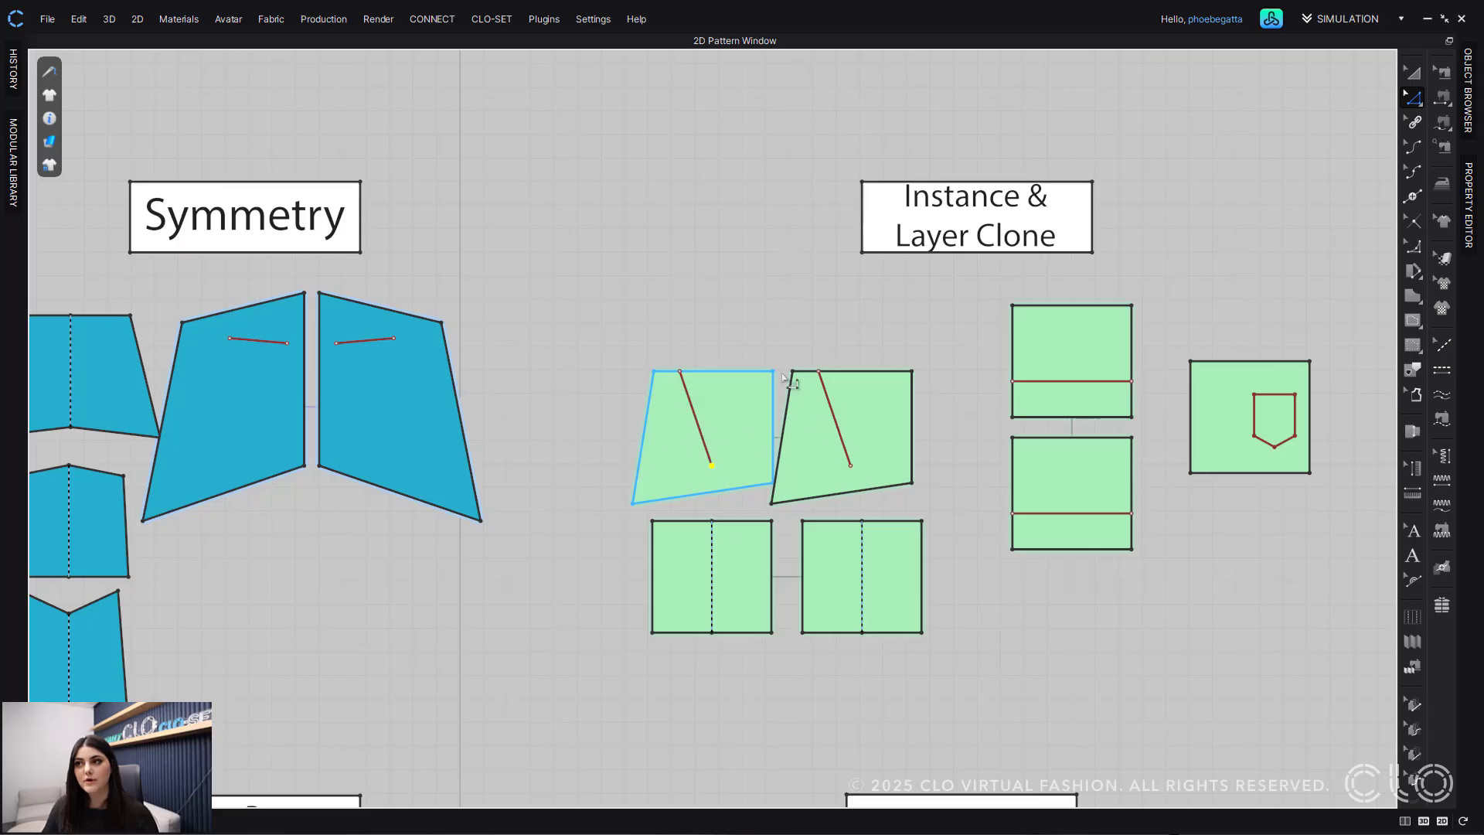
{"action": "left_click_drag", "start_coordinate": [792, 372], "coordinate": [818, 326]}
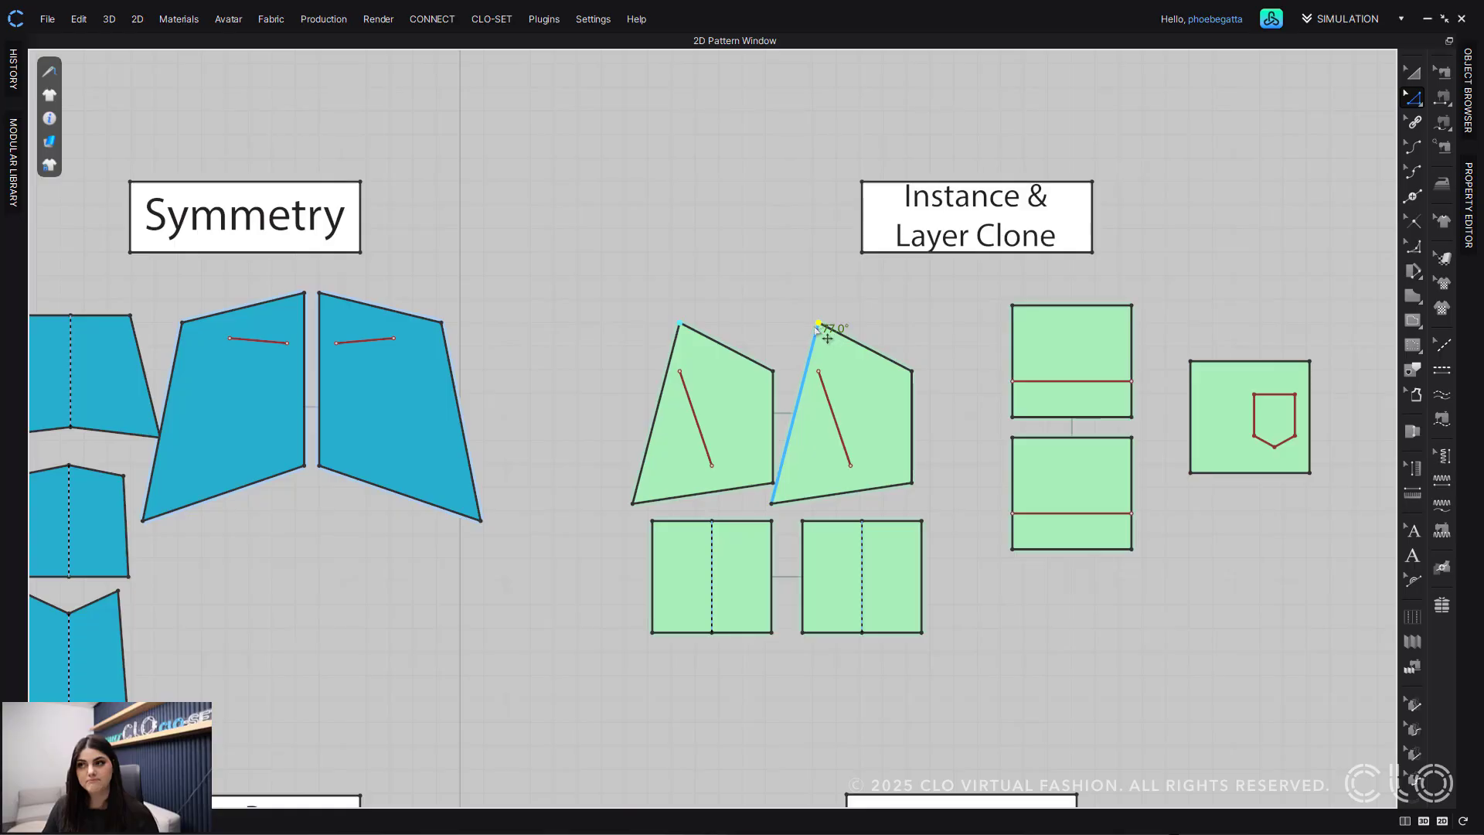
{"action": "right_click_drag", "start_coordinate": [748, 315], "coordinate": [543, 180]}
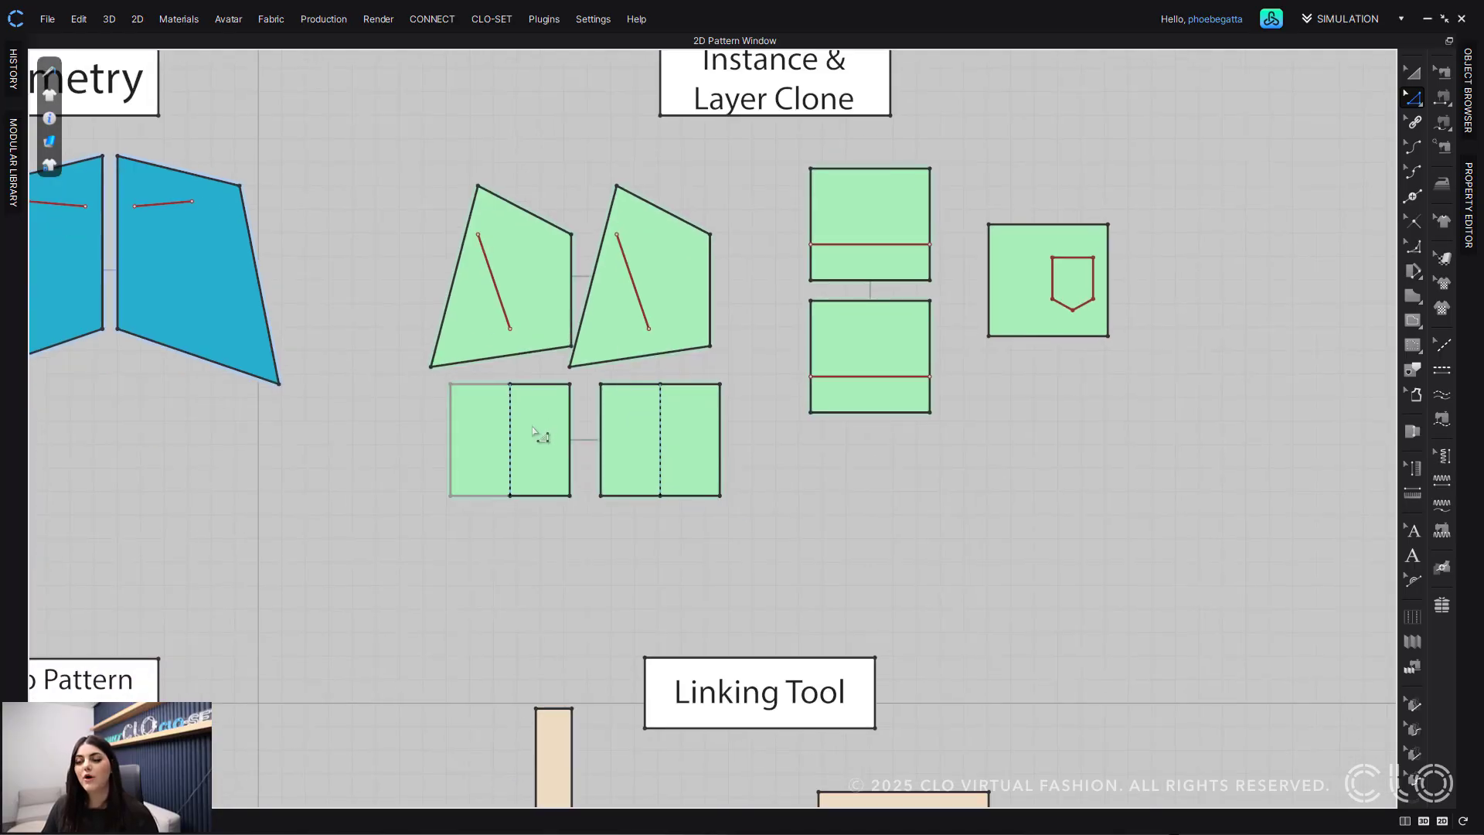
Step: Reshape the left half-symmetric square into a pointed six-sided piece by raising its lower outer corner and lowering its upper-left corner
{"action": "scroll", "coordinate": [589, 442], "scroll_direction": "up", "scroll_amount": 5}
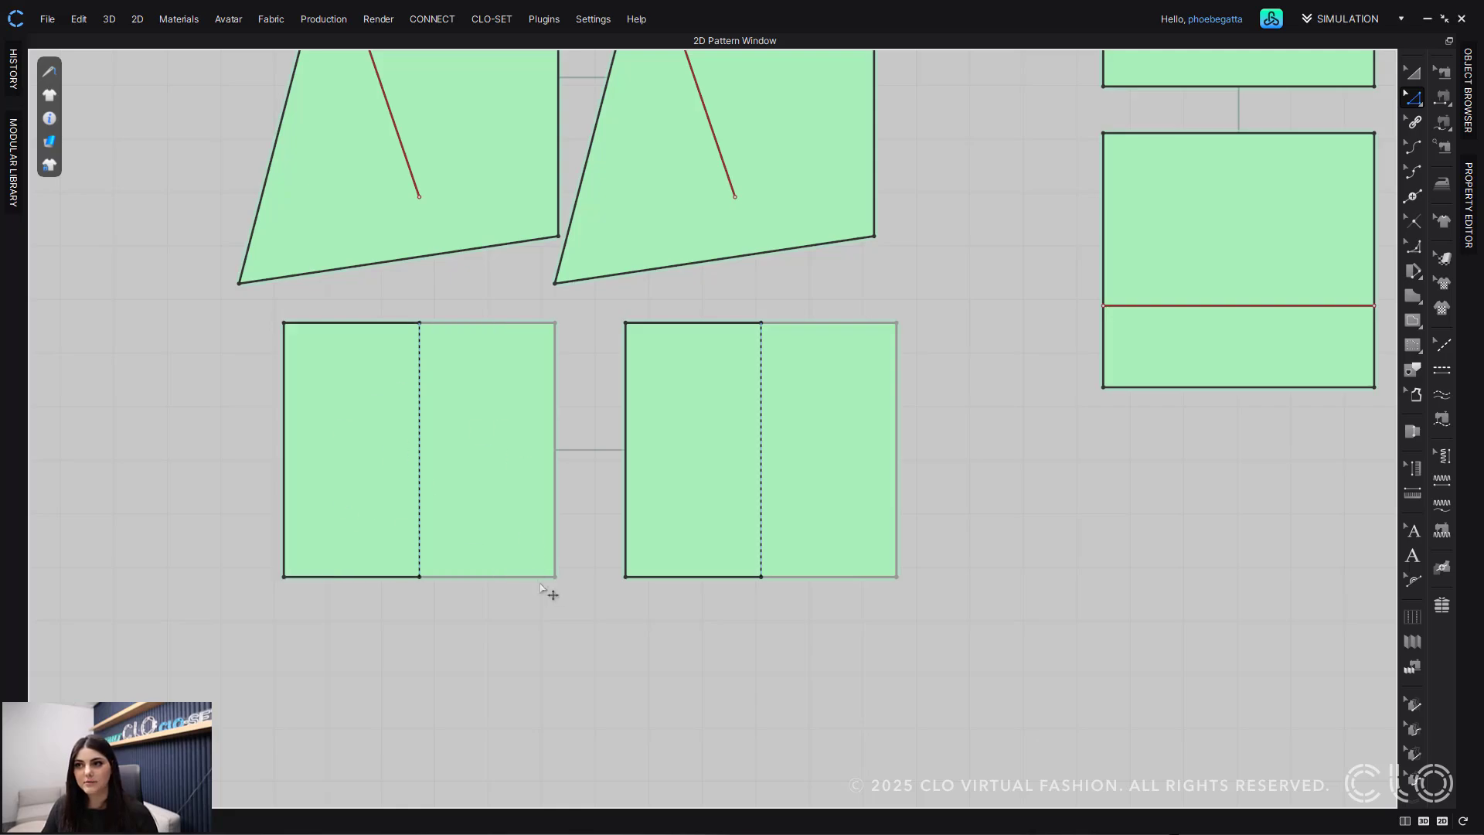
{"action": "left_click_drag", "start_coordinate": [555, 579], "coordinate": [575, 475]}
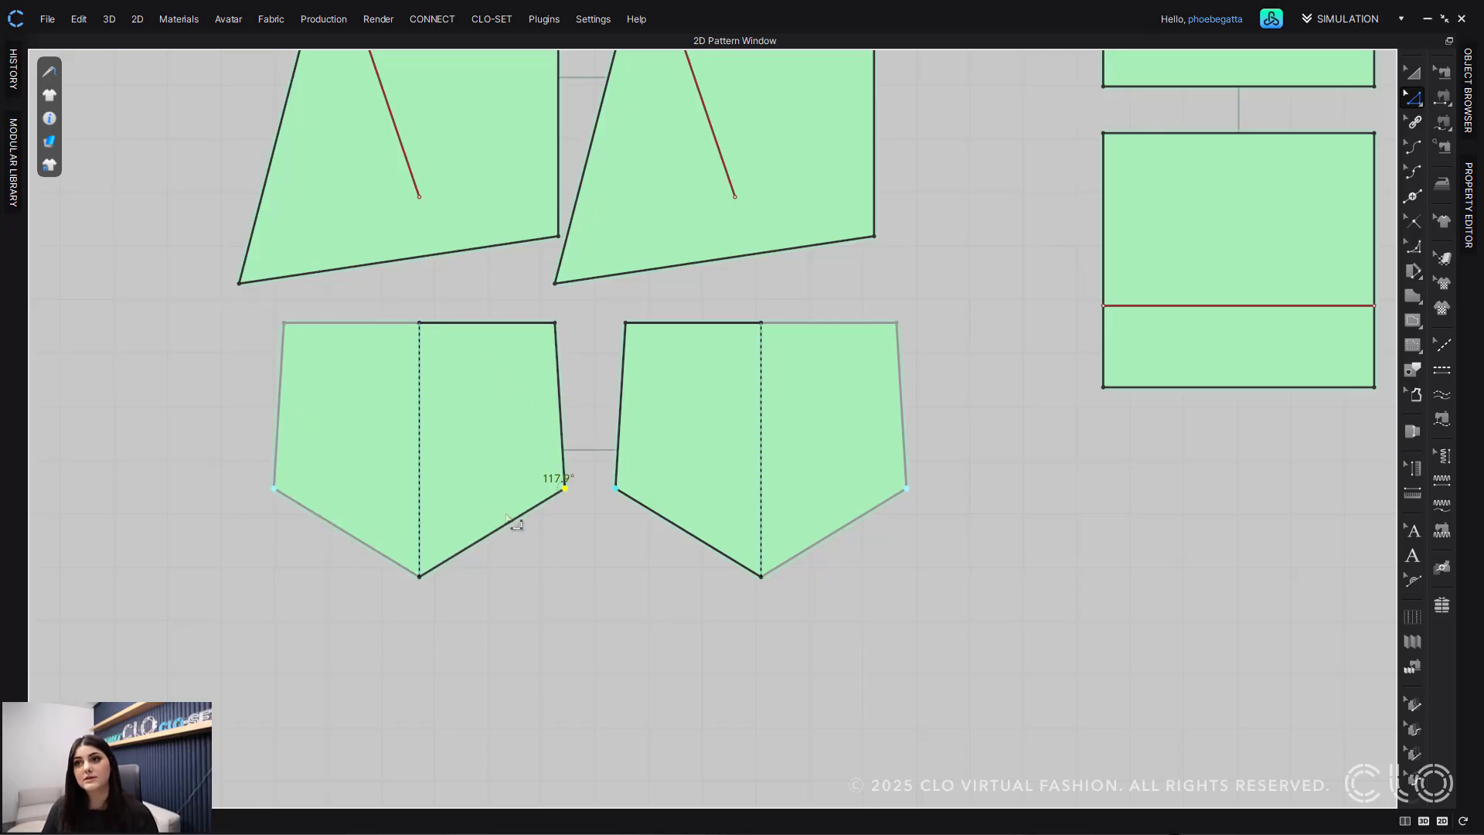
{"action": "left_click_drag", "start_coordinate": [566, 489], "coordinate": [501, 513]}
{"action": "left_click_drag", "start_coordinate": [501, 513], "coordinate": [510, 429]}
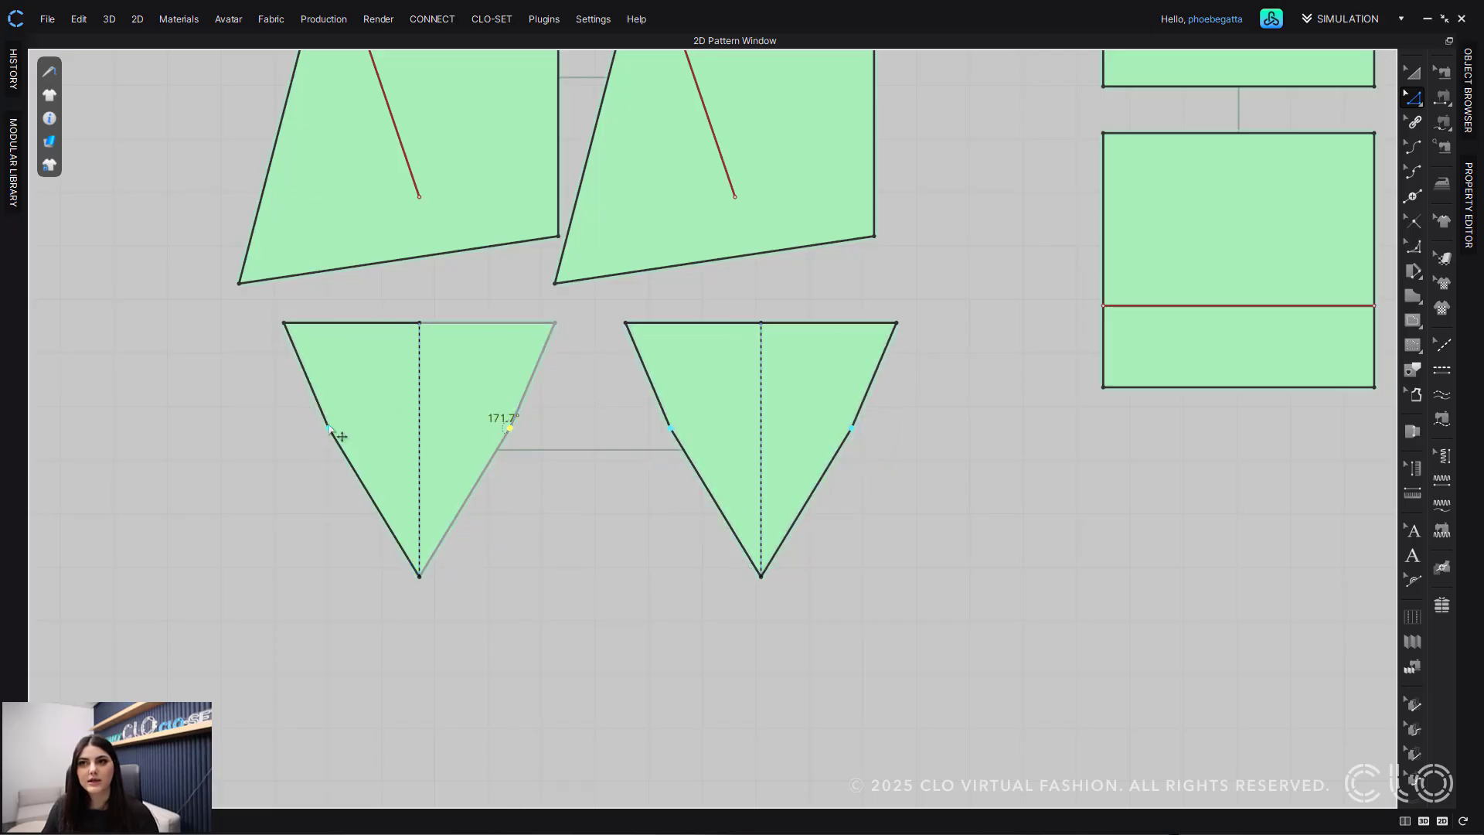
{"action": "left_click_drag", "start_coordinate": [329, 430], "coordinate": [386, 423]}
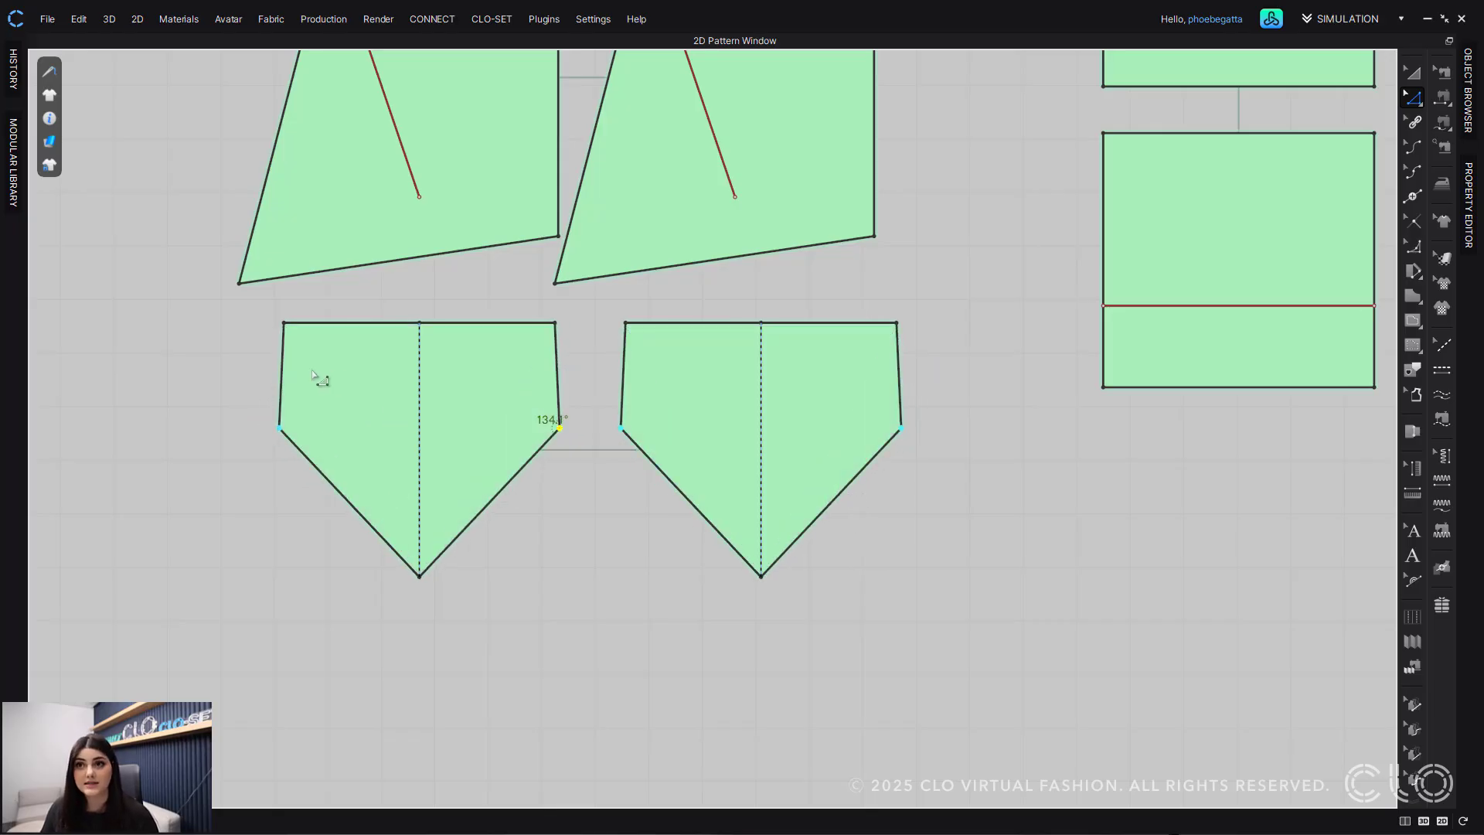
{"action": "left_click_drag", "start_coordinate": [294, 331], "coordinate": [301, 371]}
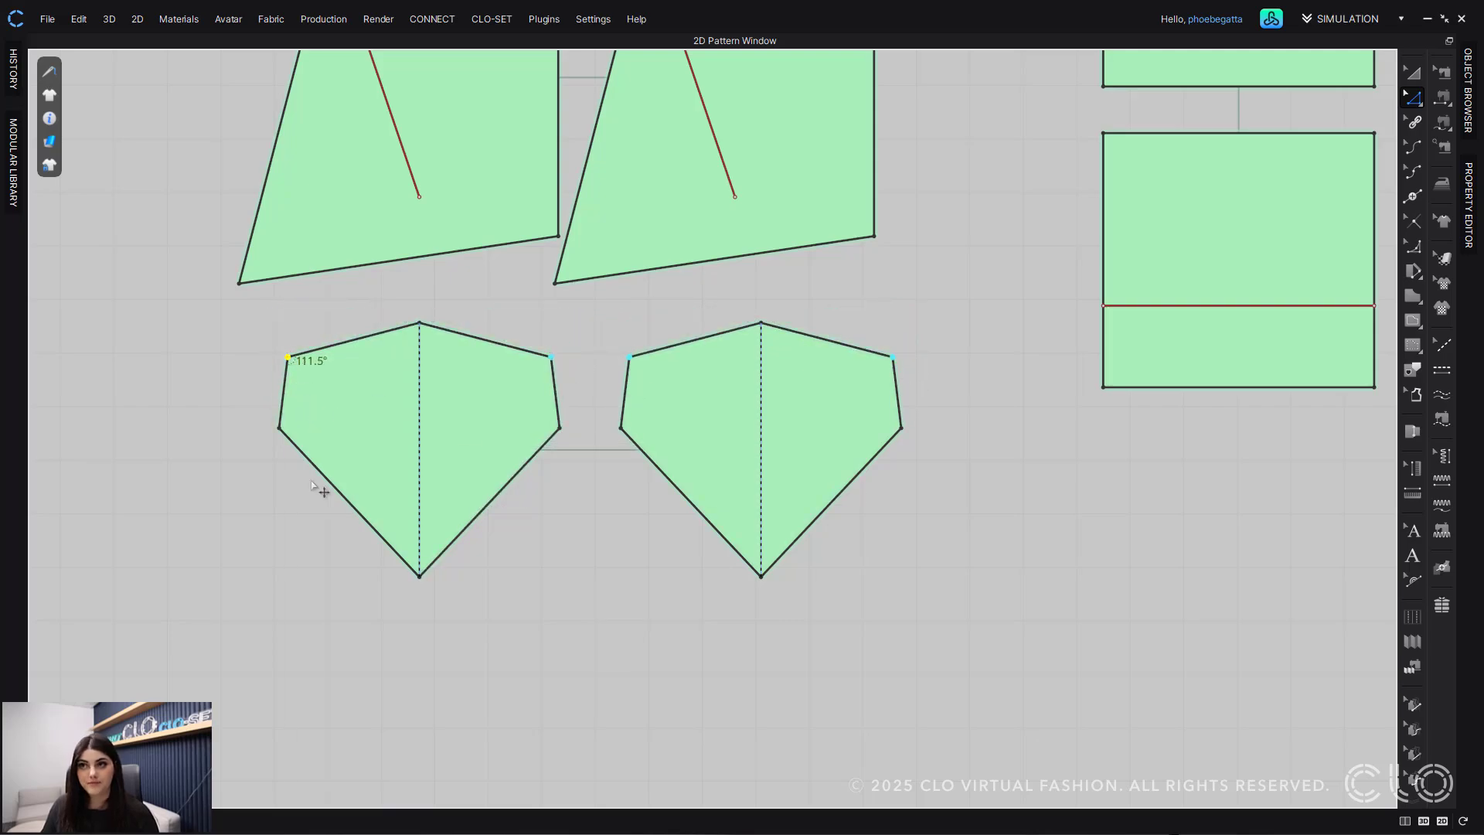
Step: Switch the garment rendering style to Monochrome Surface and examine the outlines and the link line between the instance pieces
{"action": "scroll", "coordinate": [470, 466], "scroll_direction": "down", "scroll_amount": 3}
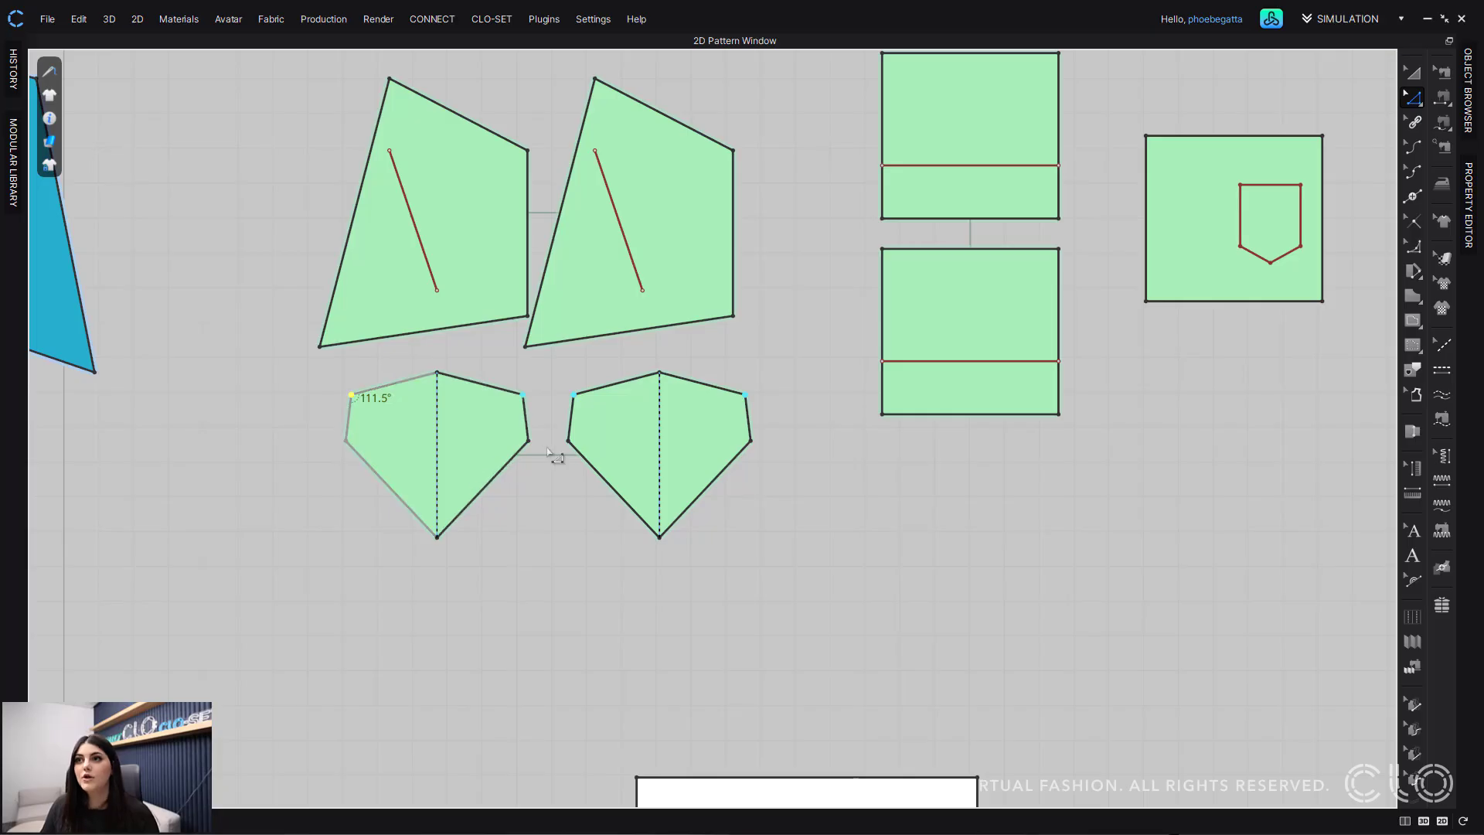
{"action": "scroll", "coordinate": [549, 454], "scroll_direction": "up", "scroll_amount": 6}
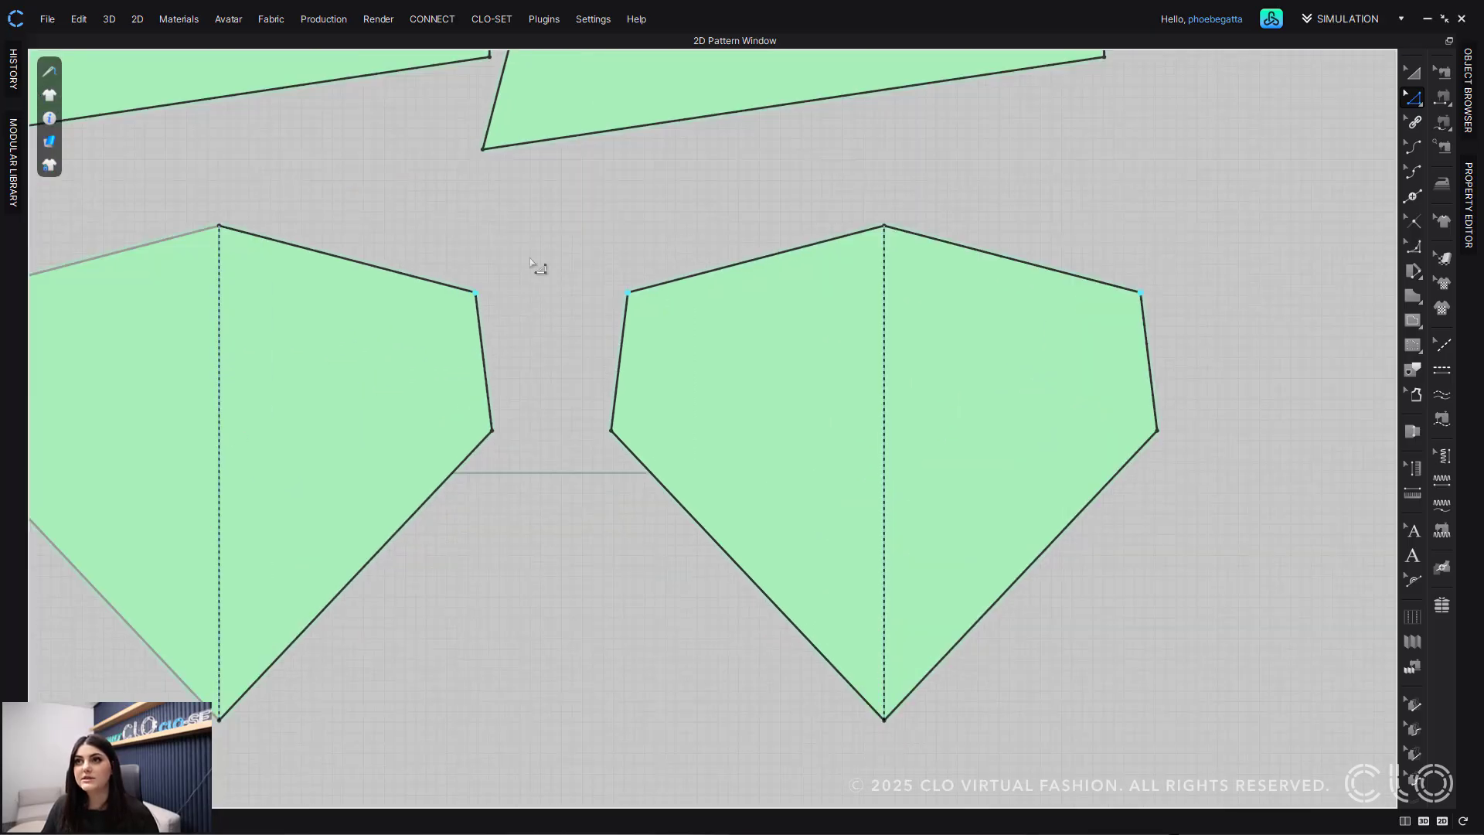
{"action": "mouse_move", "coordinate": [54, 143]}
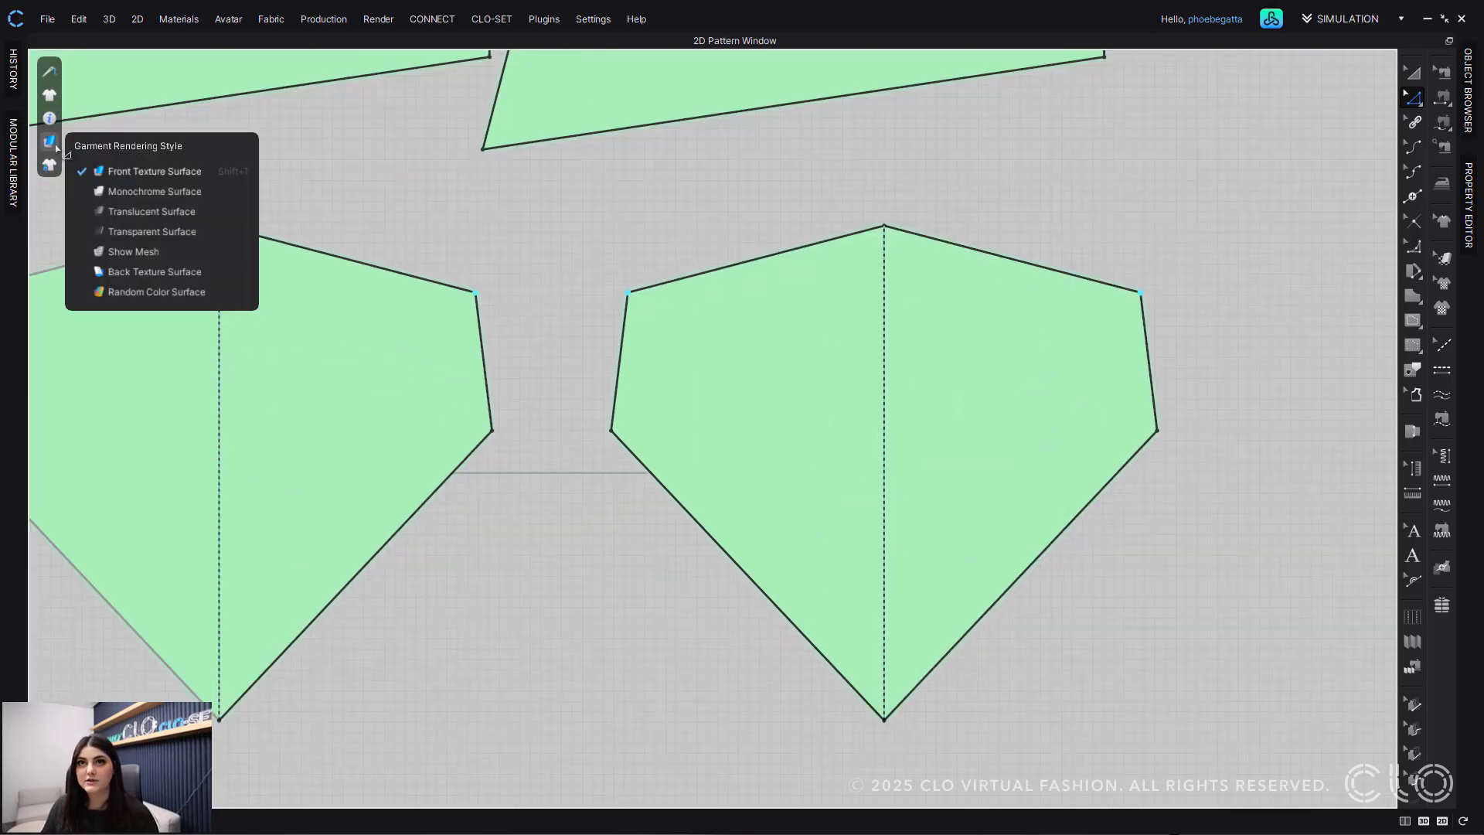
{"action": "left_click", "coordinate": [124, 199]}
{"action": "scroll", "coordinate": [517, 322], "scroll_direction": "up", "scroll_amount": 5}
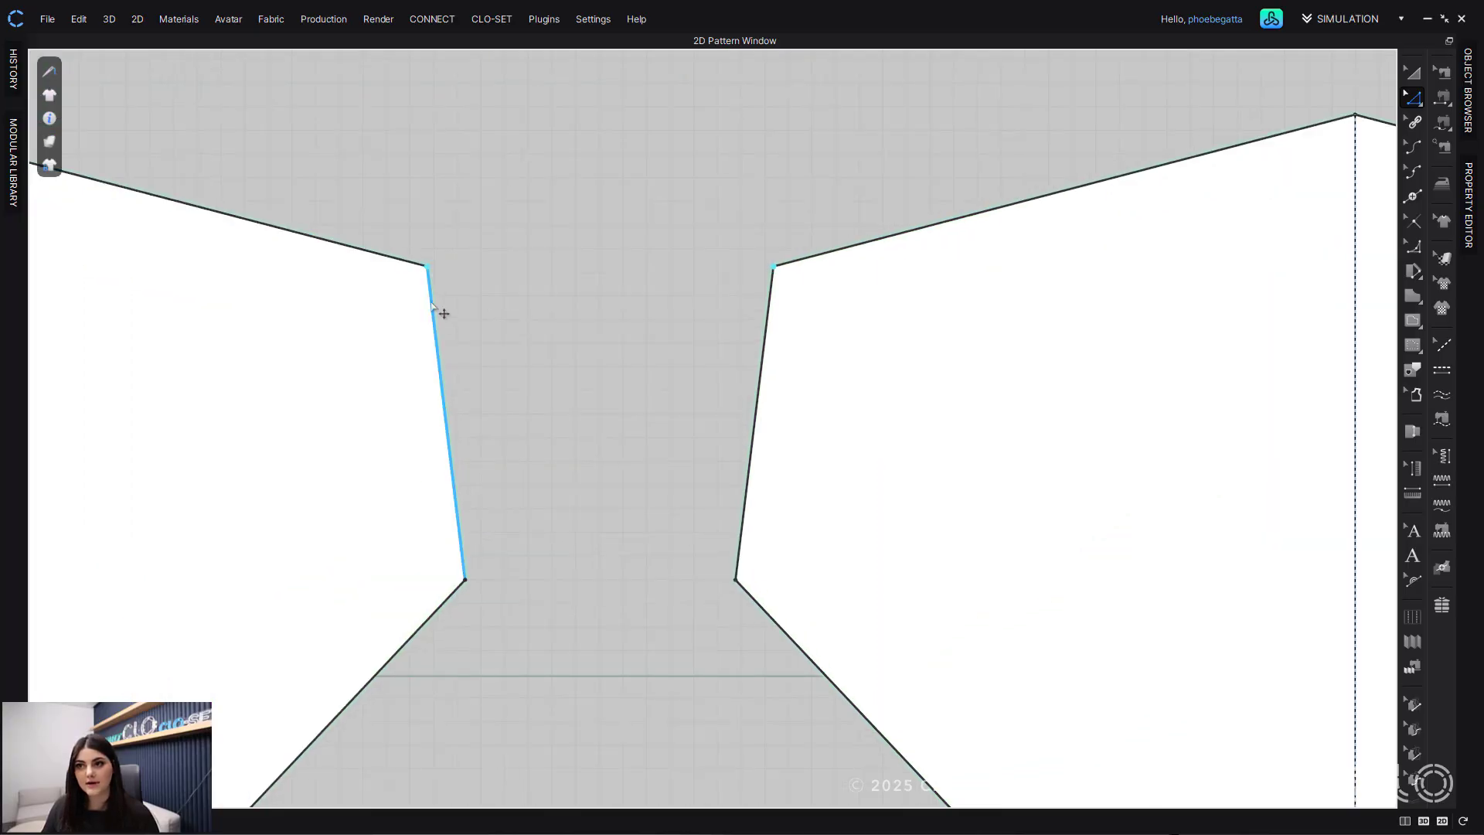
{"action": "scroll", "coordinate": [632, 630], "scroll_direction": "down", "scroll_amount": 2}
{"action": "middle_click_drag", "start_coordinate": [632, 630], "coordinate": [656, 462]}
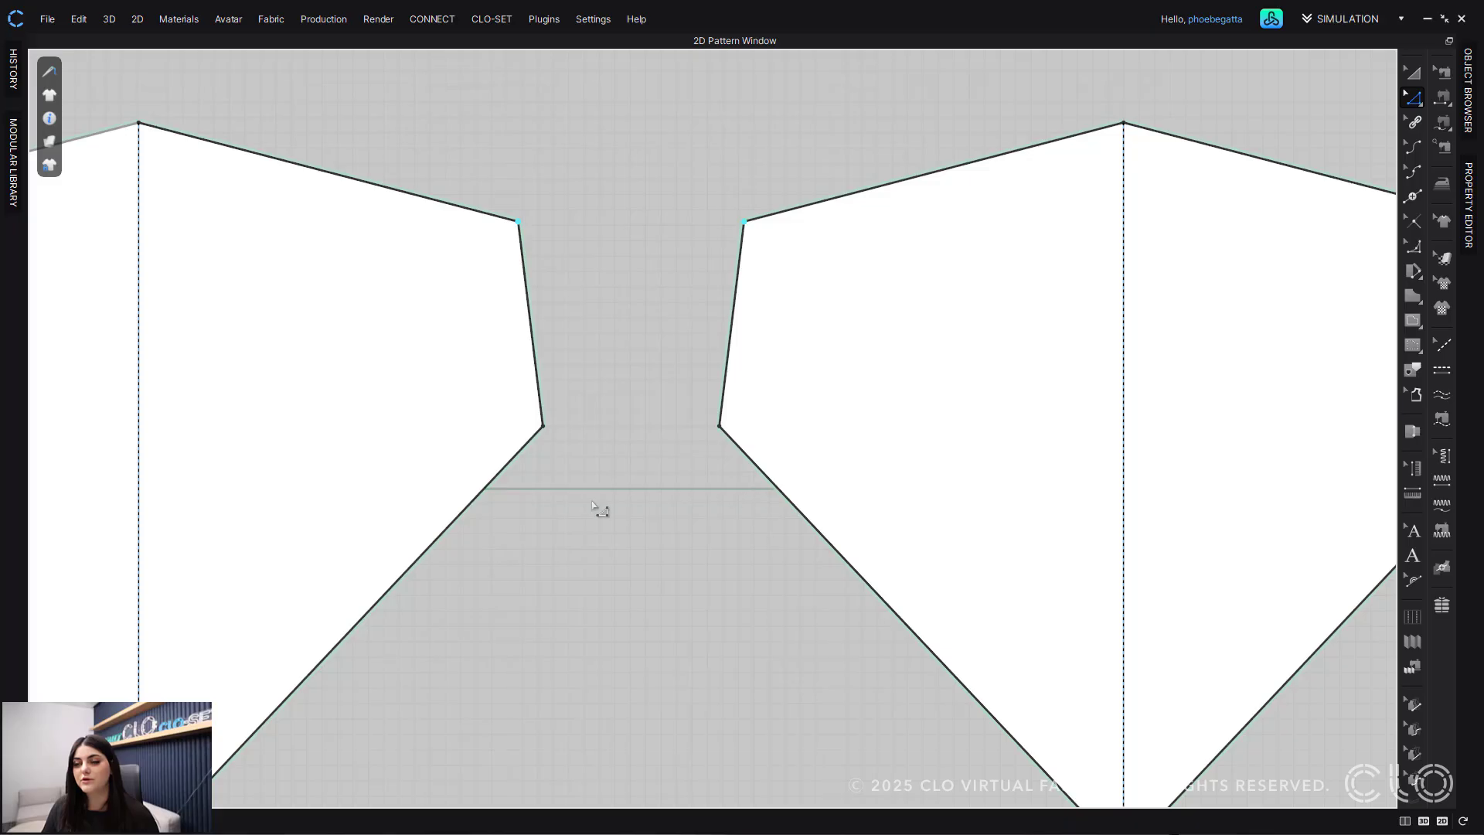
{"action": "scroll", "coordinate": [584, 522], "scroll_direction": "down", "scroll_amount": 3}
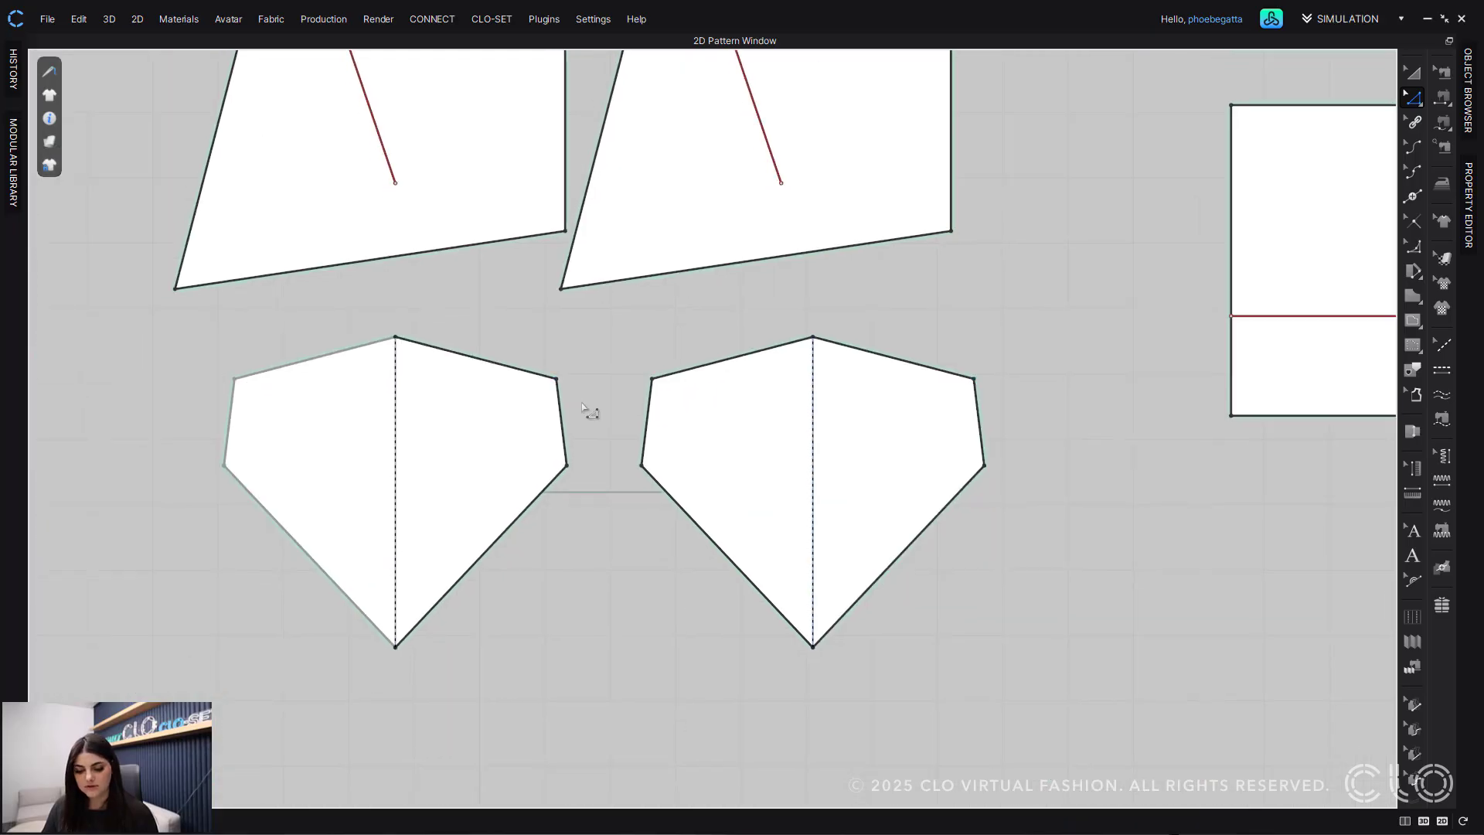
Step: Move the left six-sided piece down and outward and the left upper instance up and outward, and raise the upper right instance
{"action": "key", "text": "a"}
{"action": "left_click_drag", "start_coordinate": [474, 468], "coordinate": [344, 538]}
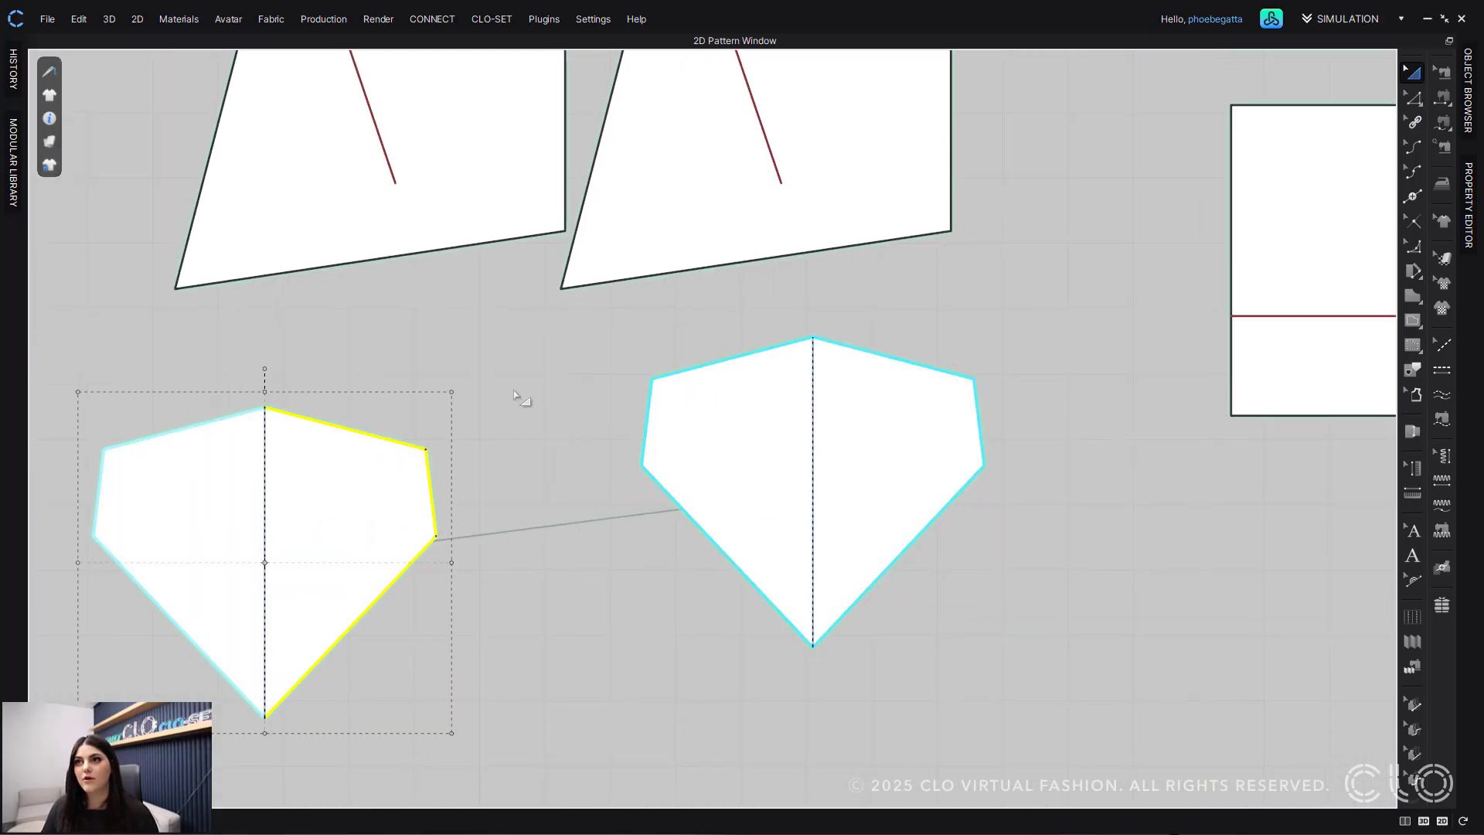
{"action": "scroll", "coordinate": [517, 396], "scroll_direction": "down", "scroll_amount": 3}
{"action": "middle_click_drag", "start_coordinate": [521, 419], "coordinate": [521, 505]}
{"action": "left_click_drag", "start_coordinate": [482, 311], "coordinate": [369, 234]}
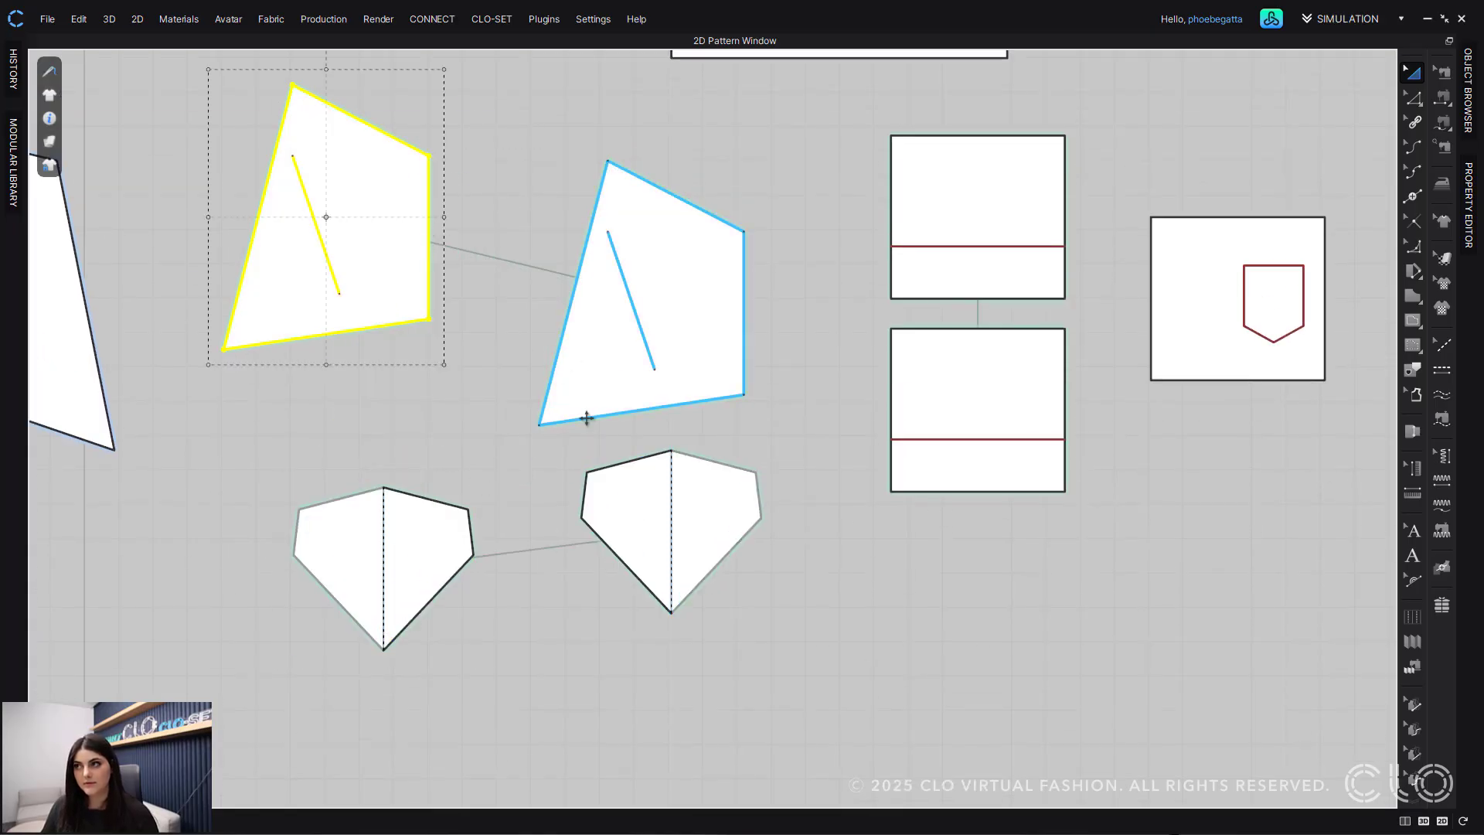
{"action": "left_click_drag", "start_coordinate": [583, 418], "coordinate": [583, 355]}
{"action": "middle_click_drag", "start_coordinate": [528, 348], "coordinate": [487, 414]}
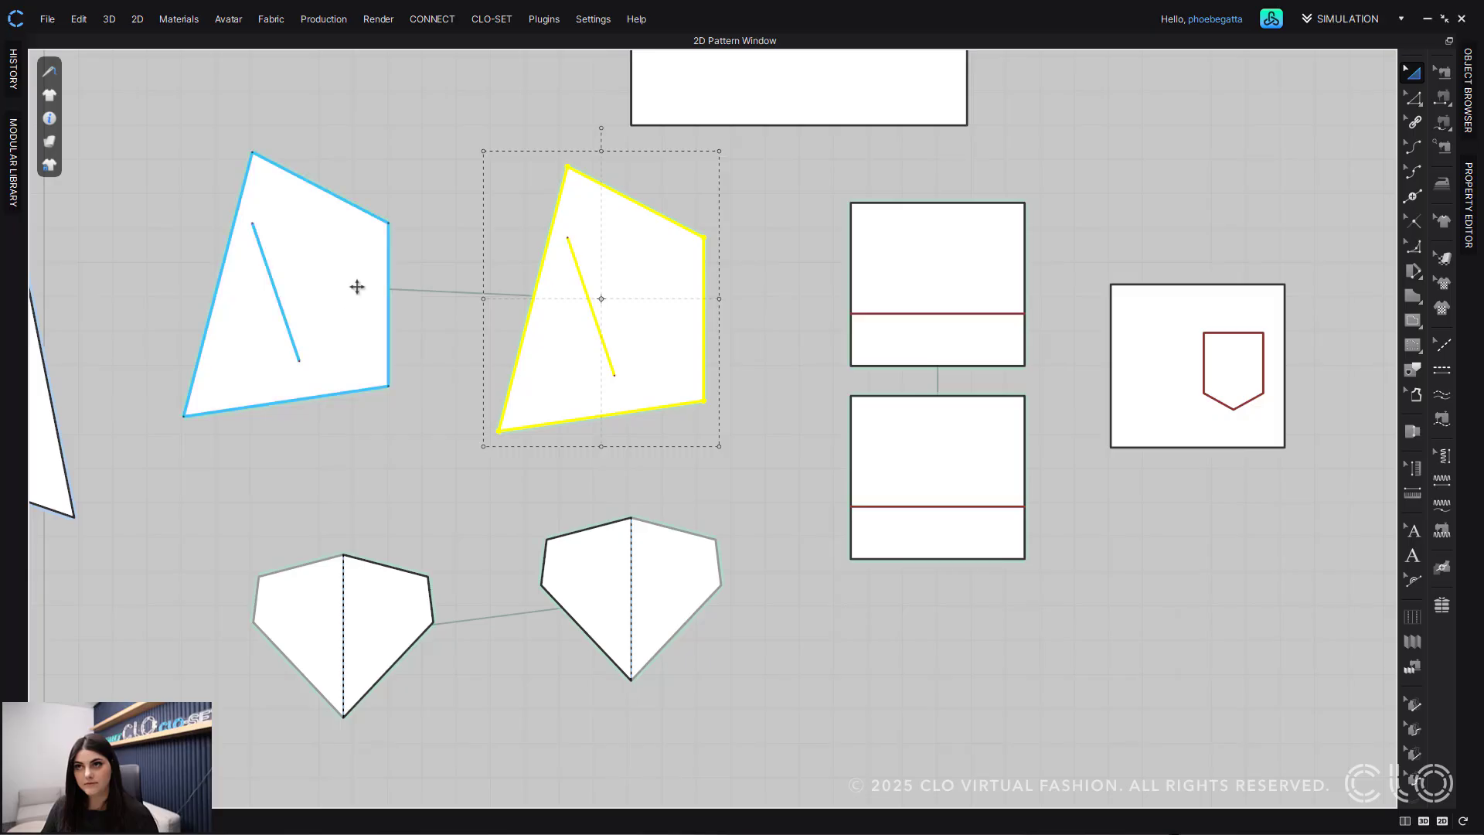
Step: Realign both instance pairs by moving the upper pieces level with each other and the left six-sided piece level with its copy
{"action": "left_click_drag", "start_coordinate": [355, 288], "coordinate": [448, 344]}
{"action": "left_click_drag", "start_coordinate": [537, 360], "coordinate": [537, 401]}
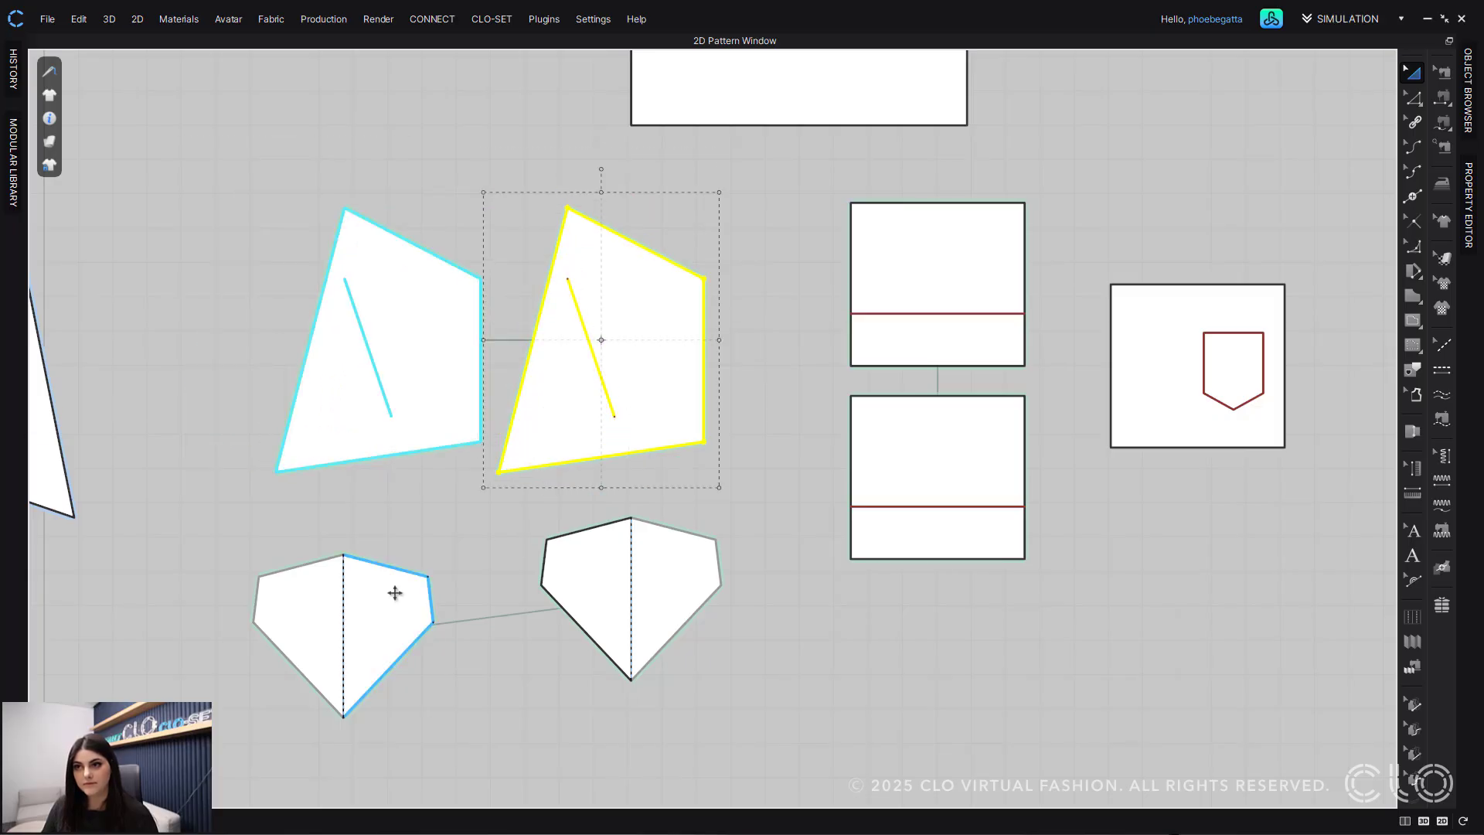
{"action": "left_click_drag", "start_coordinate": [394, 596], "coordinate": [462, 566]}
Step: Set the garment rendering style back to Front Texture Surface
{"action": "middle_click_drag", "start_coordinate": [617, 554], "coordinate": [330, 697]}
{"action": "mouse_move", "coordinate": [49, 142]}
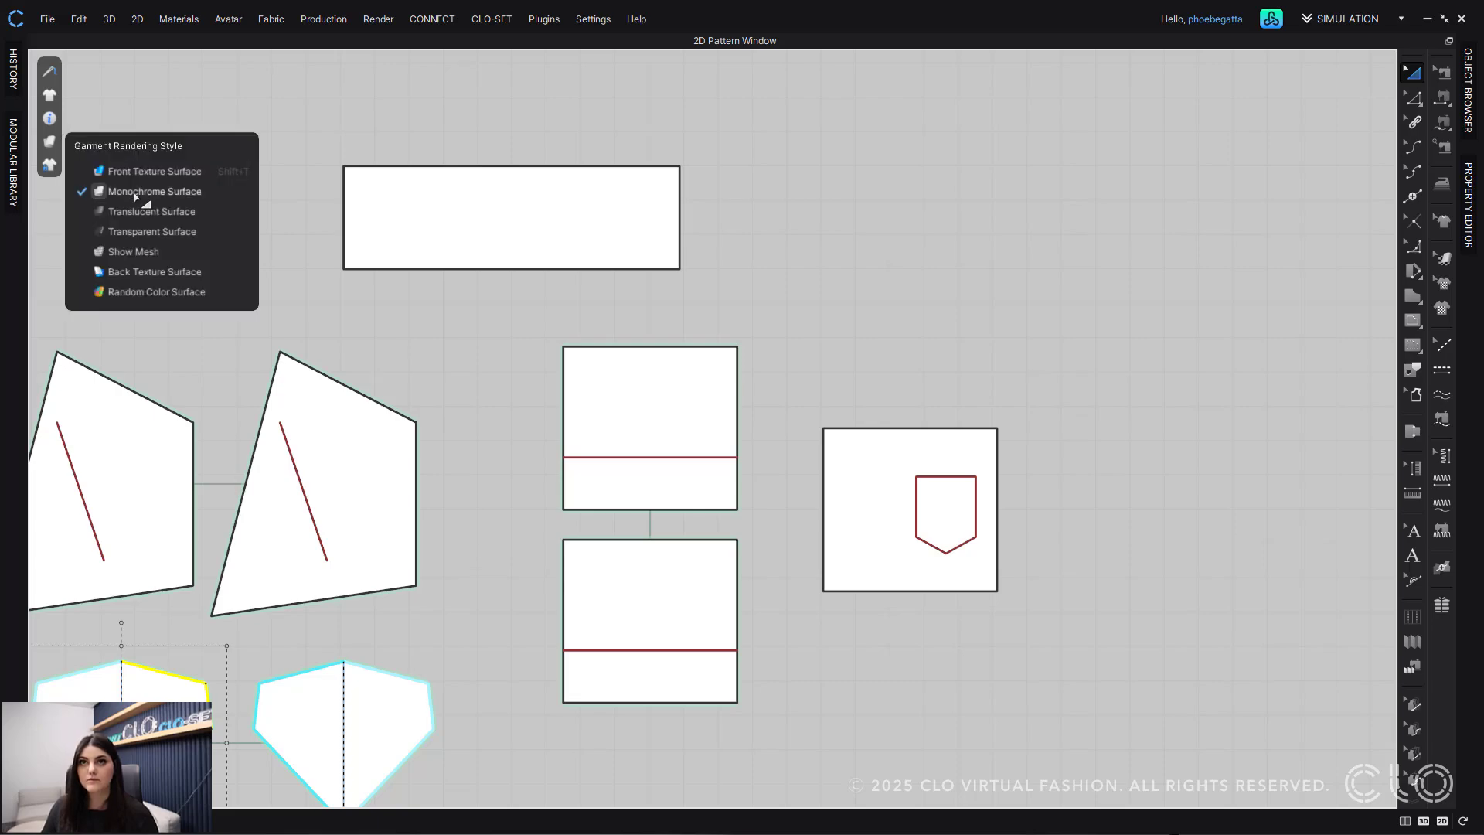
{"action": "left_click", "coordinate": [151, 170]}
{"action": "middle_click_drag", "start_coordinate": [505, 372], "coordinate": [601, 279]}
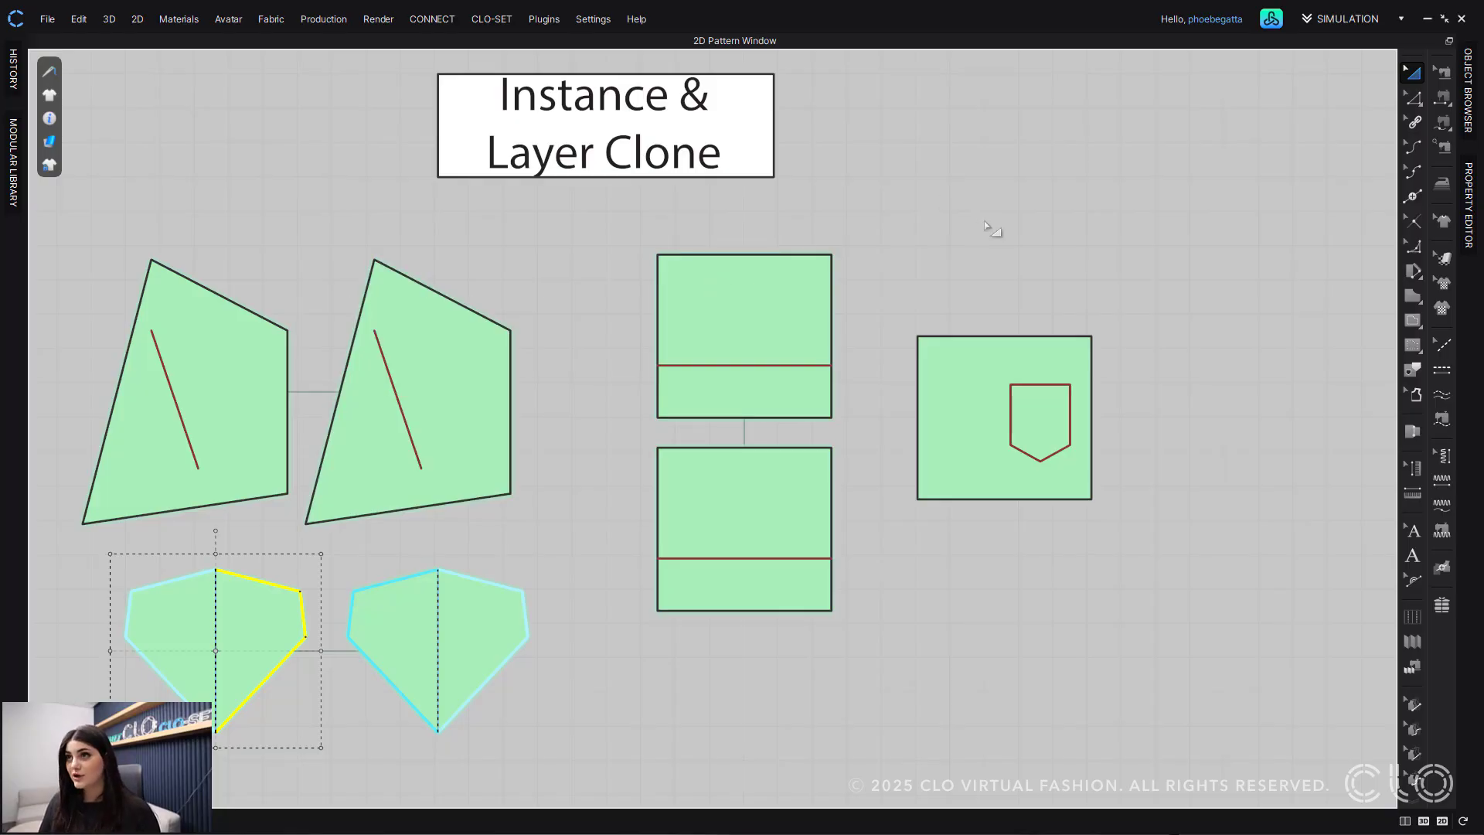
Step: Delete the lower of the two linked rectangles that have a horizontal internal line
{"action": "middle_click_drag", "start_coordinate": [968, 218], "coordinate": [921, 206]}
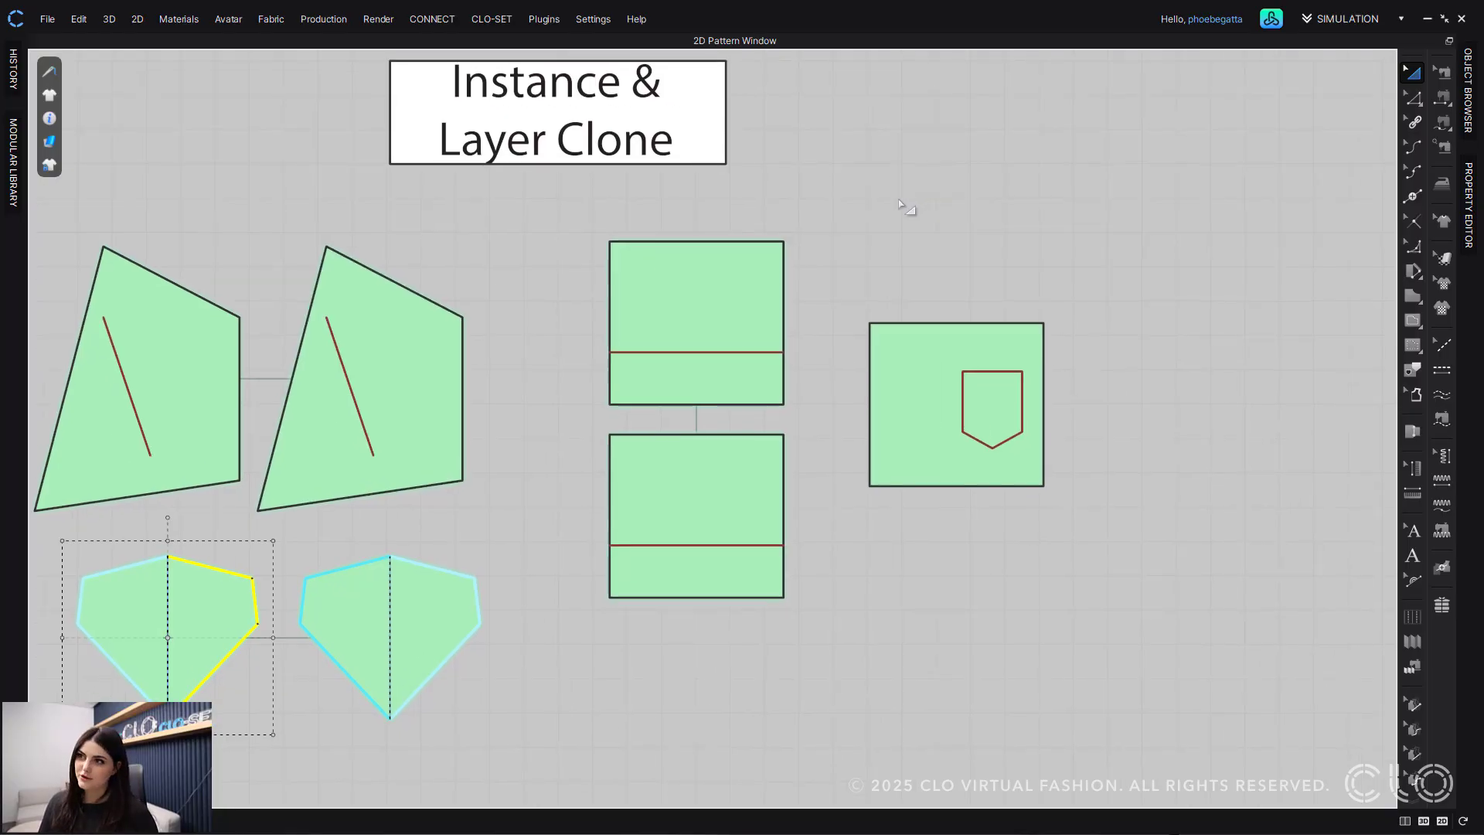
{"action": "middle_click_drag", "start_coordinate": [838, 255], "coordinate": [825, 235]}
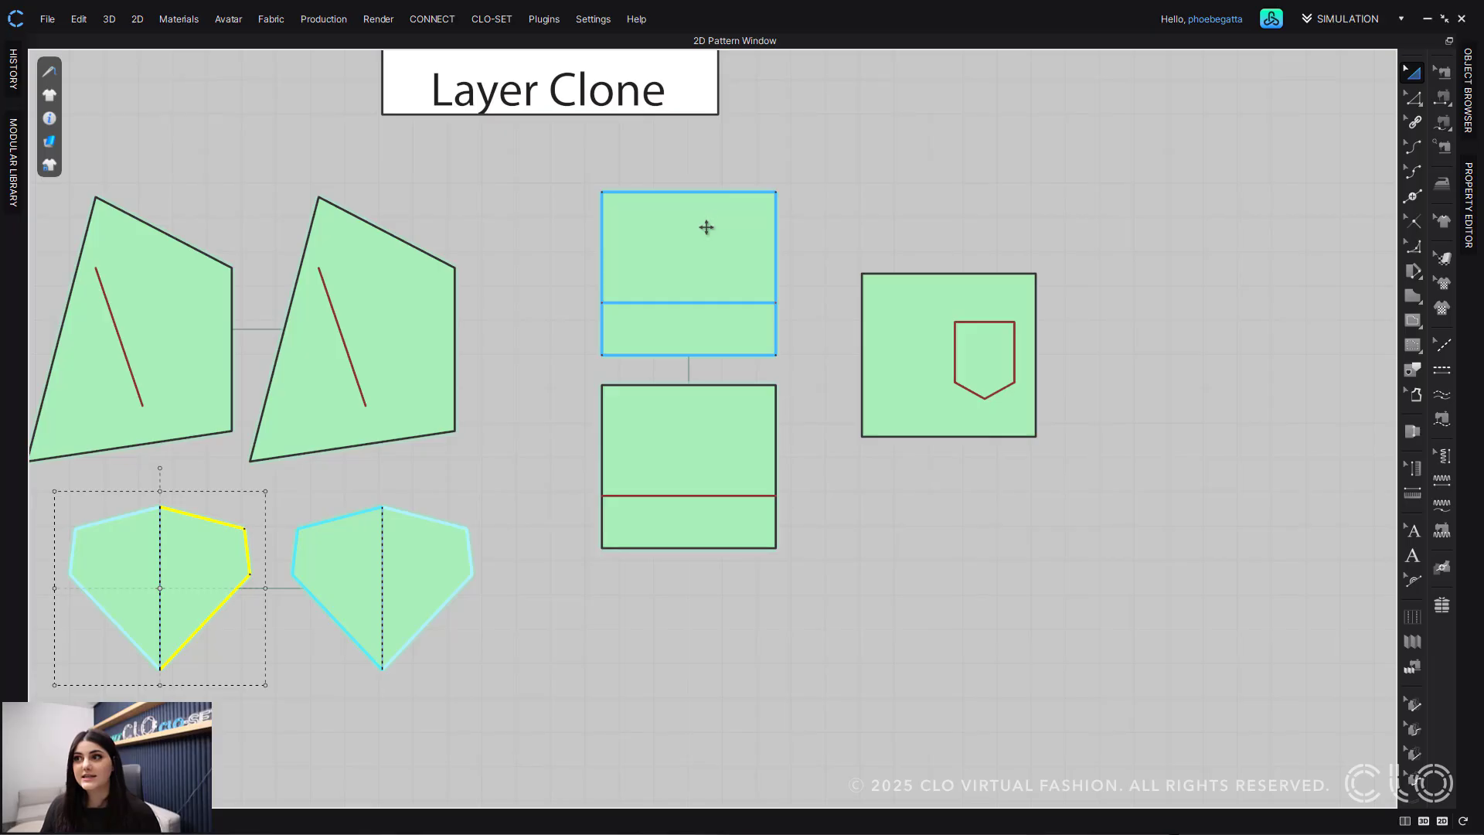
{"action": "left_click", "coordinate": [701, 419]}
{"action": "key", "text": "Delete"}
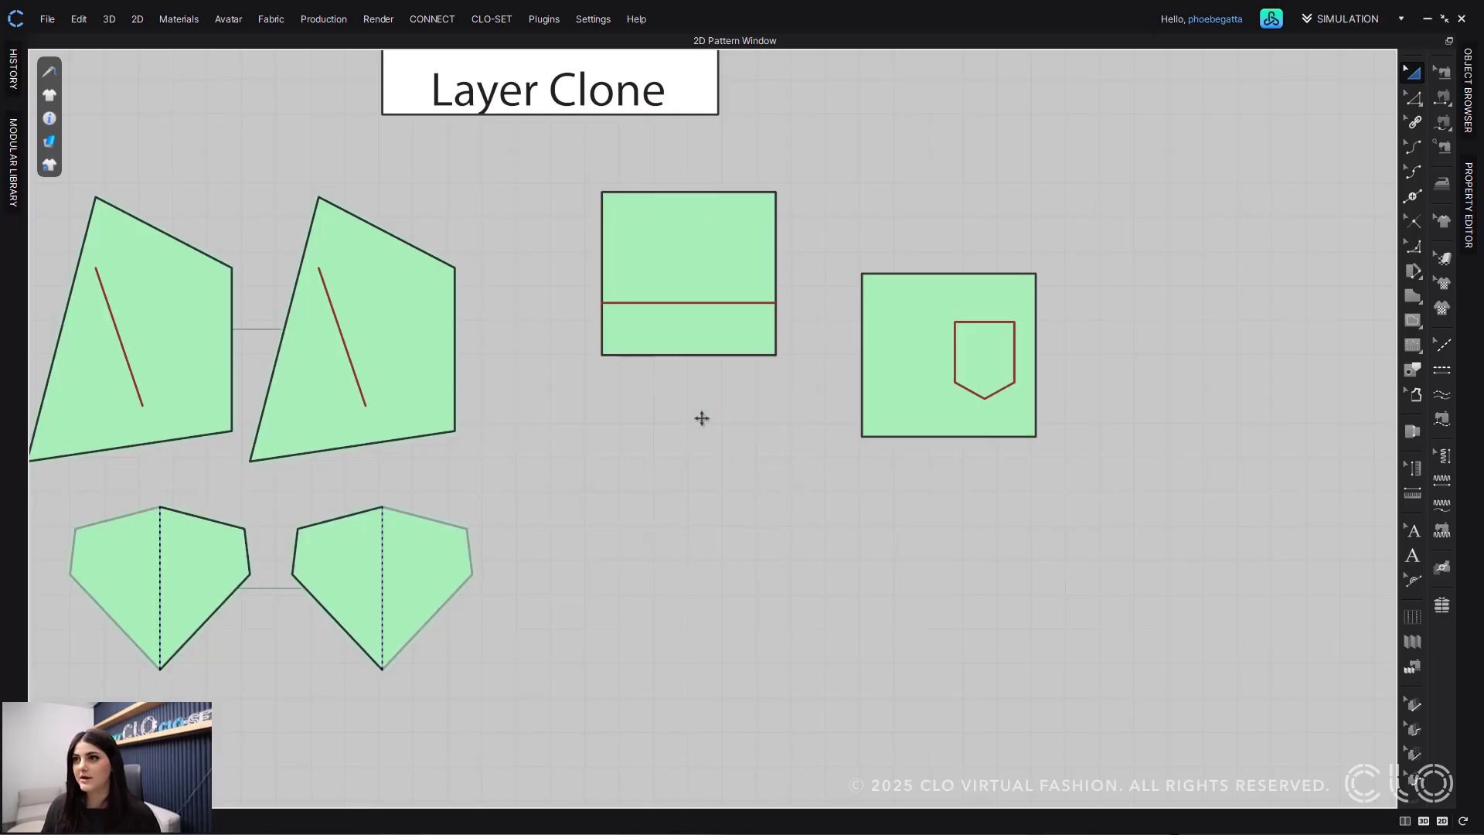
Step: Clone the remaining rectangle with Layer Clone (Under) and place the copy directly below it
{"action": "left_click", "coordinate": [700, 237]}
{"action": "right_click", "coordinate": [698, 237]}
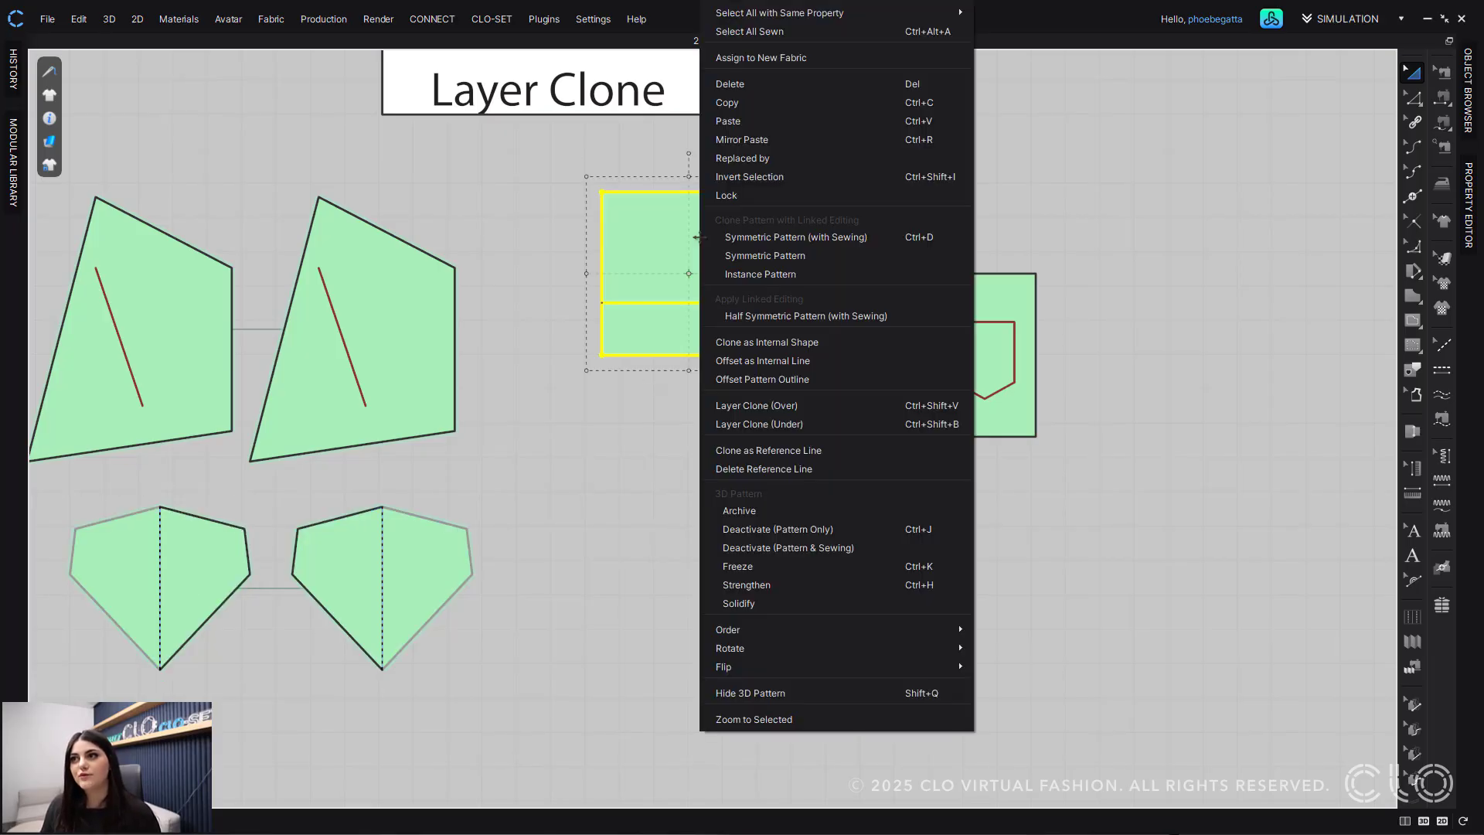
{"action": "left_click", "coordinate": [796, 424]}
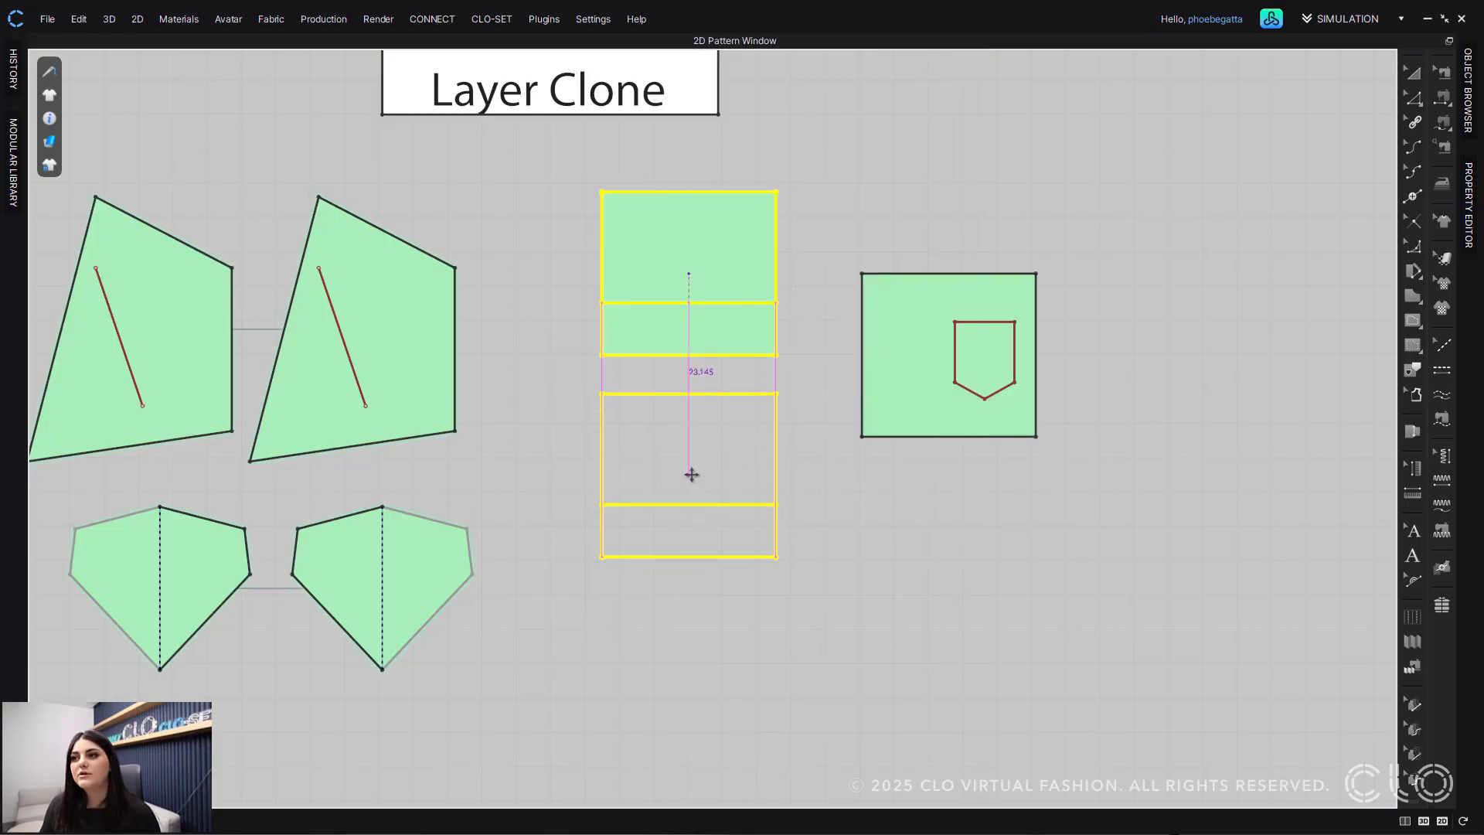
{"action": "left_click", "coordinate": [692, 473]}
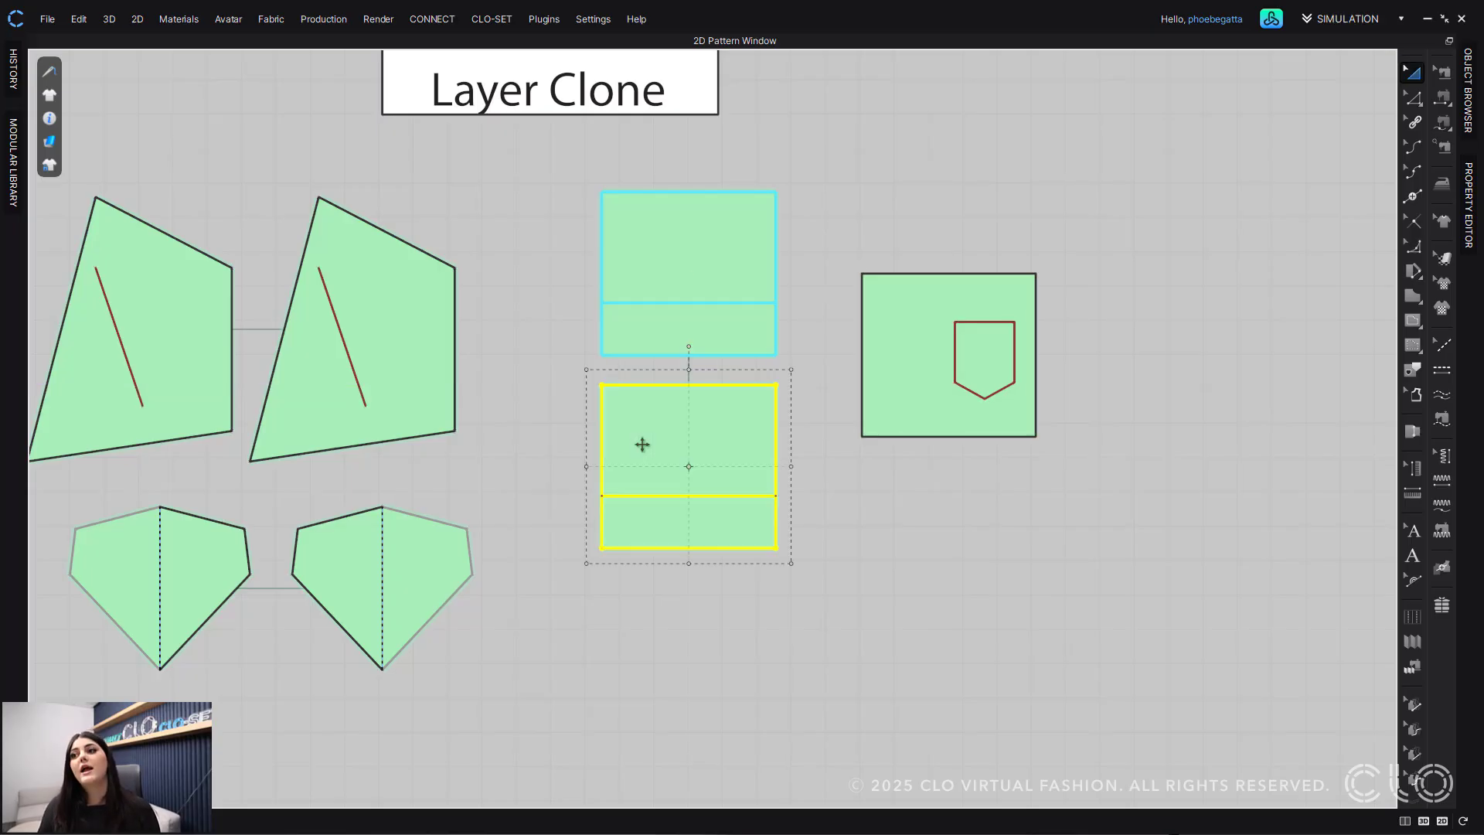
{"action": "left_click", "coordinate": [1013, 186]}
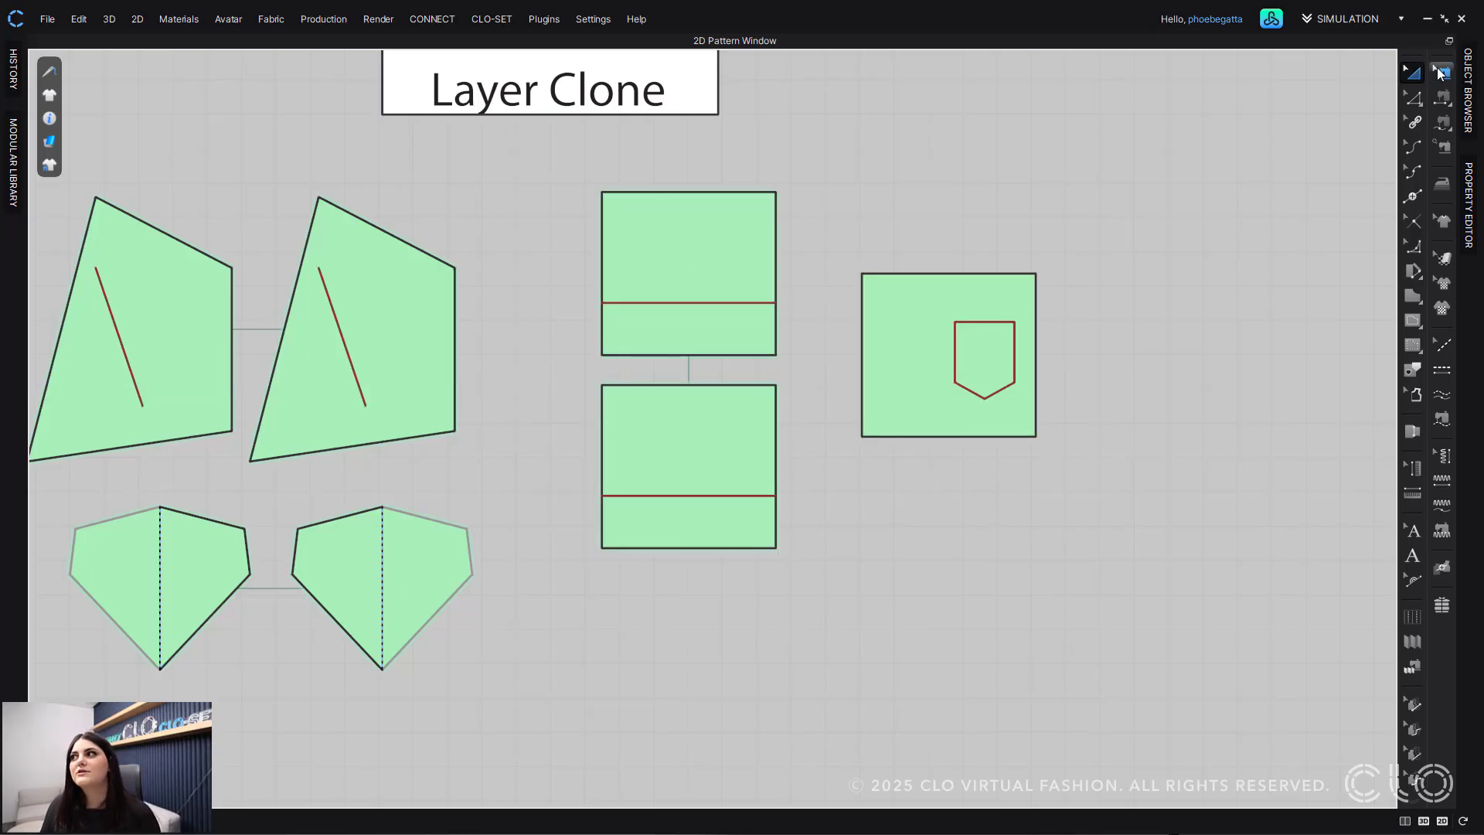
Step: Examine the seams joining the two layered rectangles along their left, right and upper edges
{"action": "key", "text": "z"}
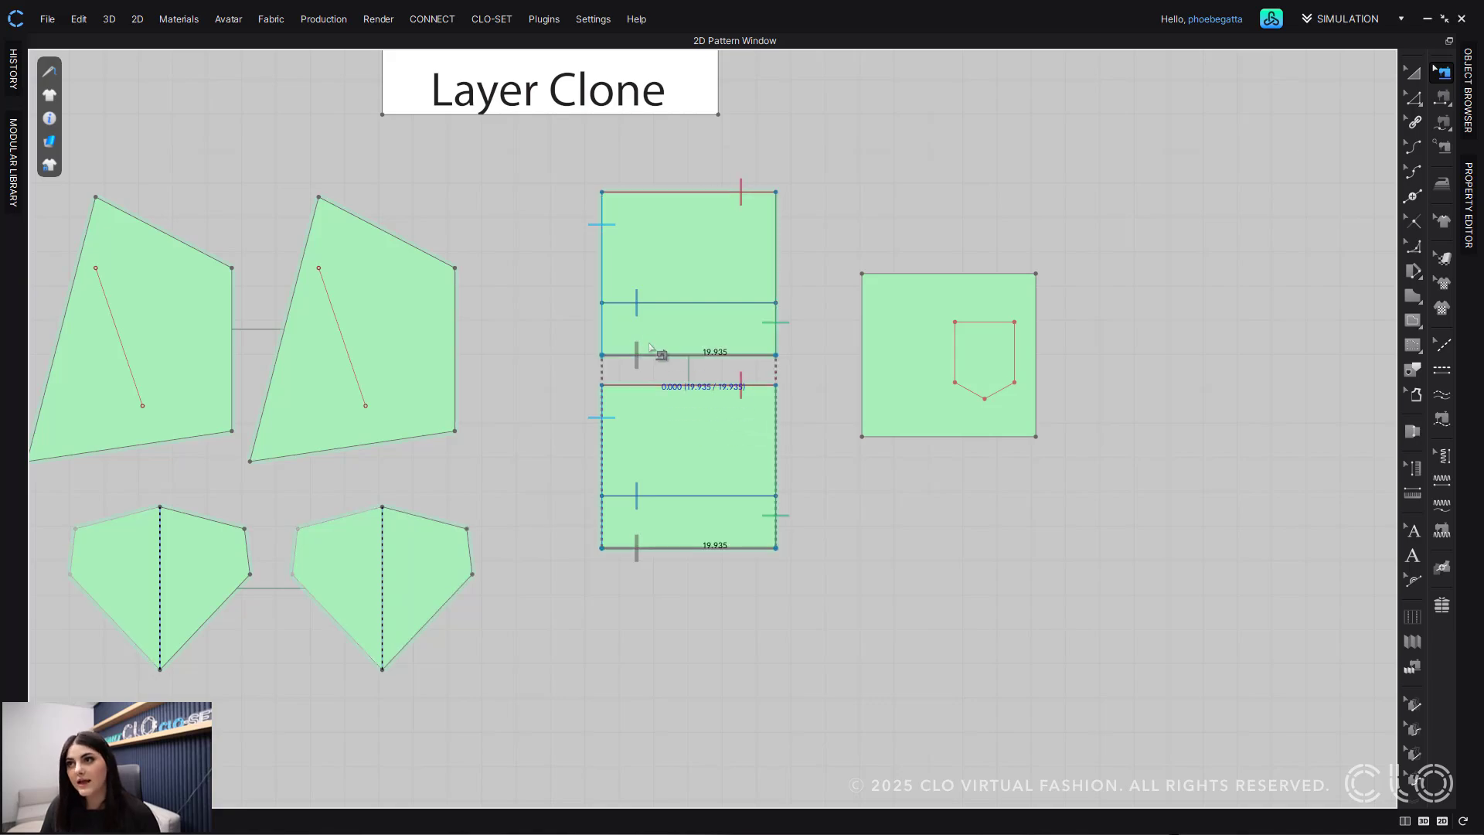
{"action": "left_click", "coordinate": [604, 269]}
{"action": "left_click", "coordinate": [775, 225]}
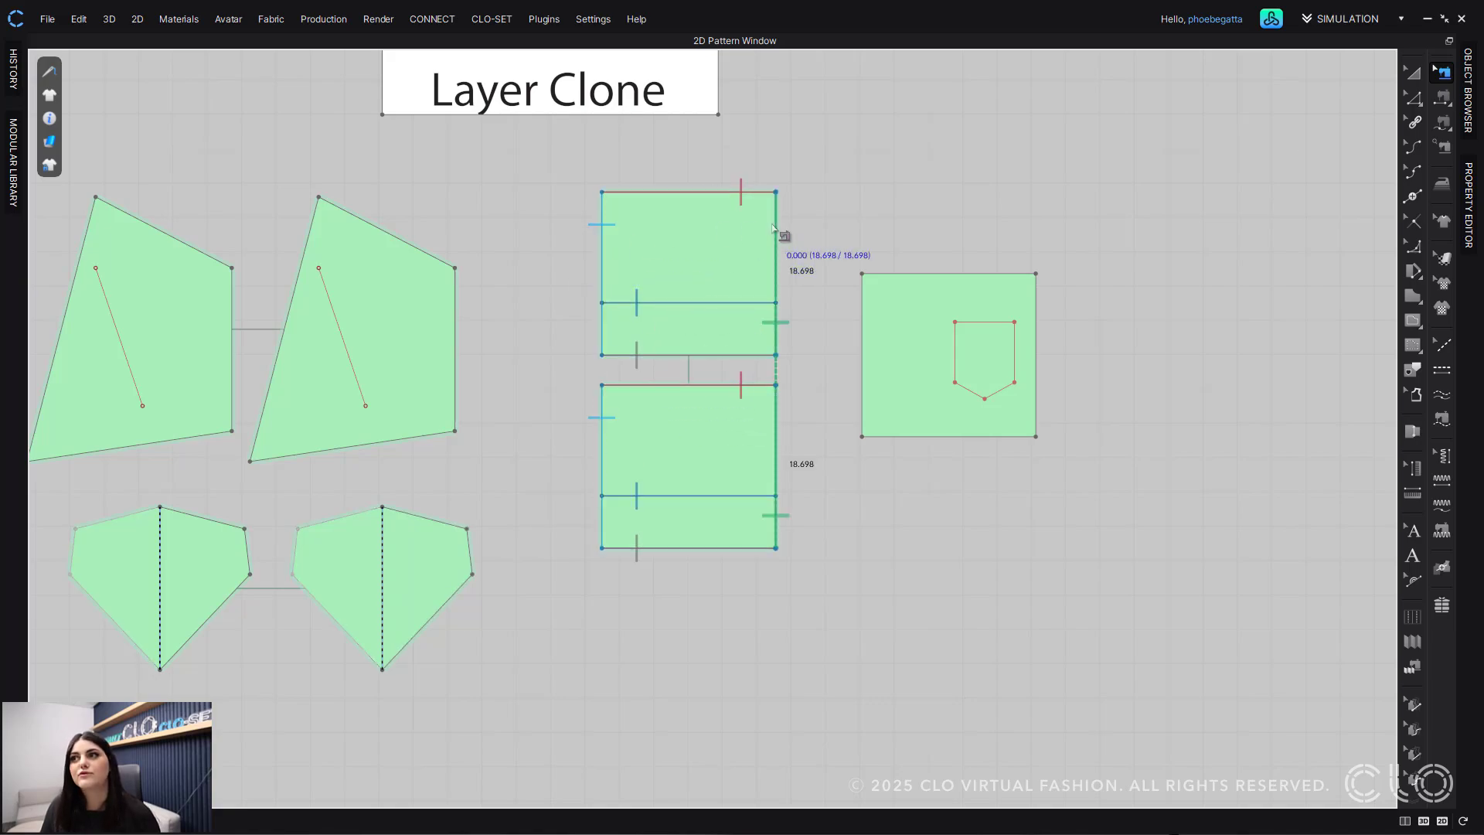
{"action": "left_click", "coordinate": [708, 193]}
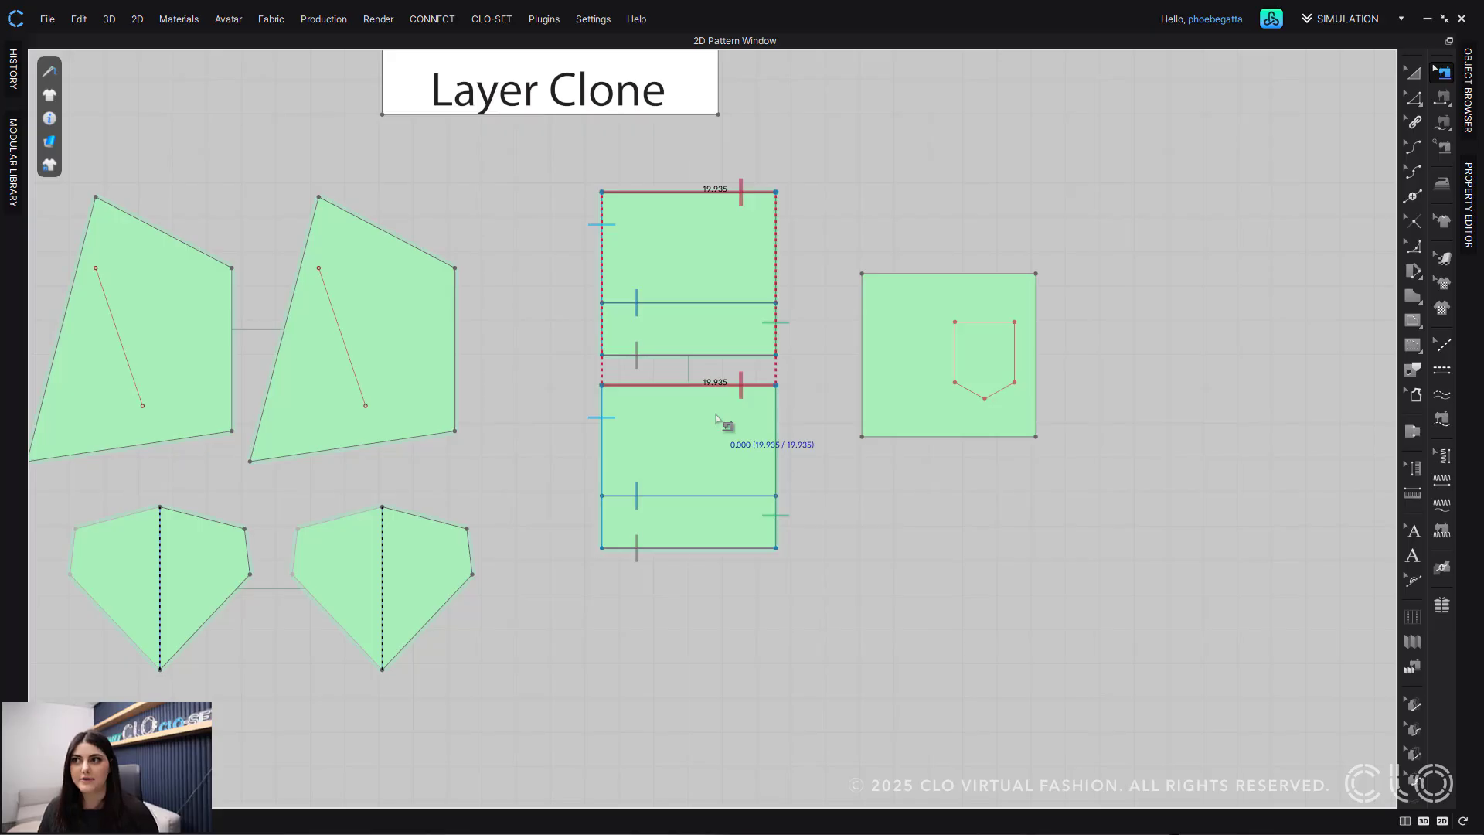
{"action": "left_click", "coordinate": [1413, 72]}
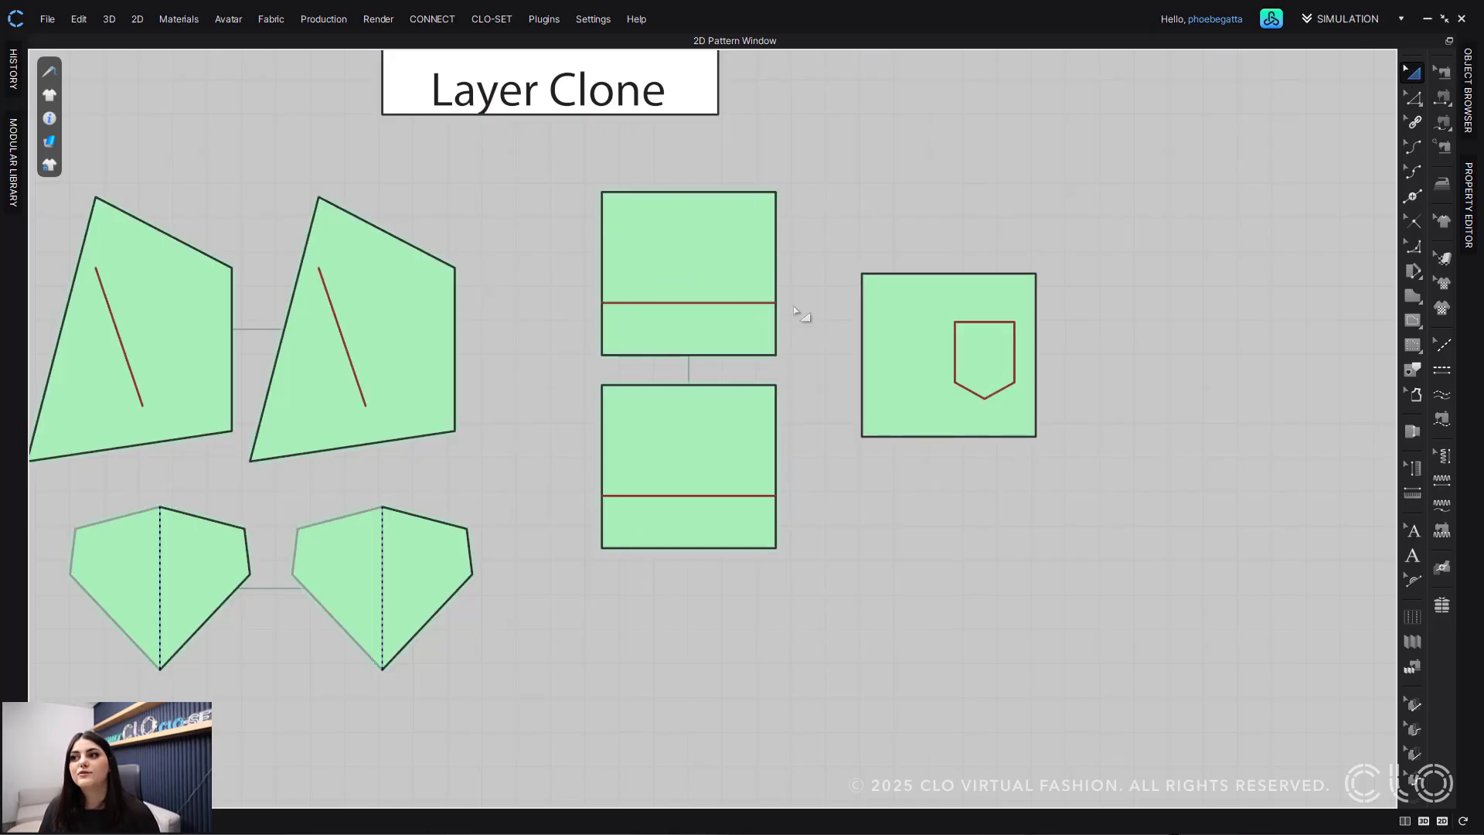
Step: Flare both lower corners of the upper rectangle outward, and slant its internal line by its right end before moving the line up
{"action": "left_click", "coordinate": [750, 323]}
{"action": "left_click", "coordinate": [738, 385]}
{"action": "scroll", "coordinate": [736, 384], "scroll_direction": "up", "scroll_amount": 2}
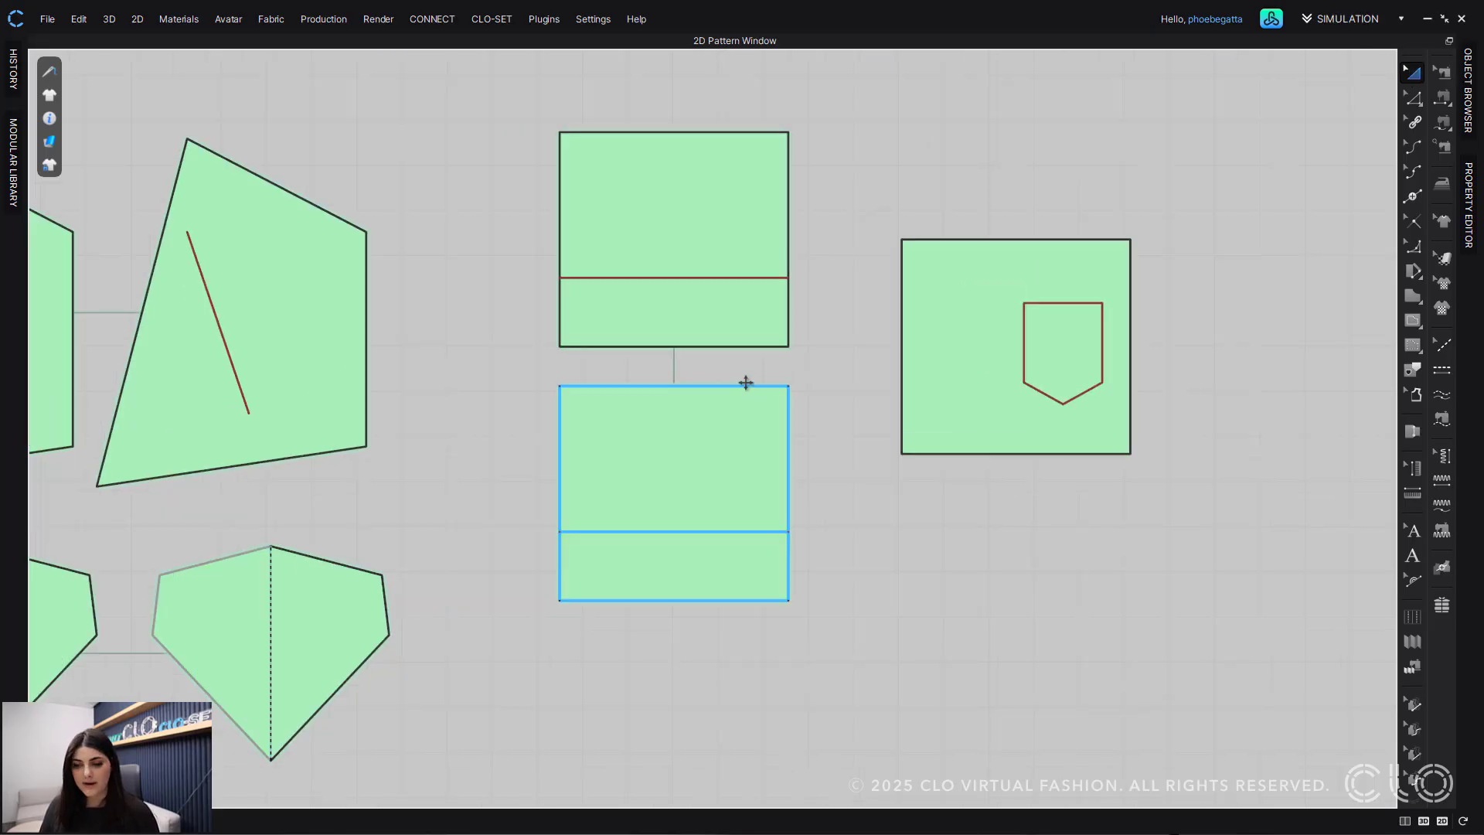
{"action": "key", "text": "z"}
{"action": "left_click_drag", "start_coordinate": [795, 354], "coordinate": [820, 347]}
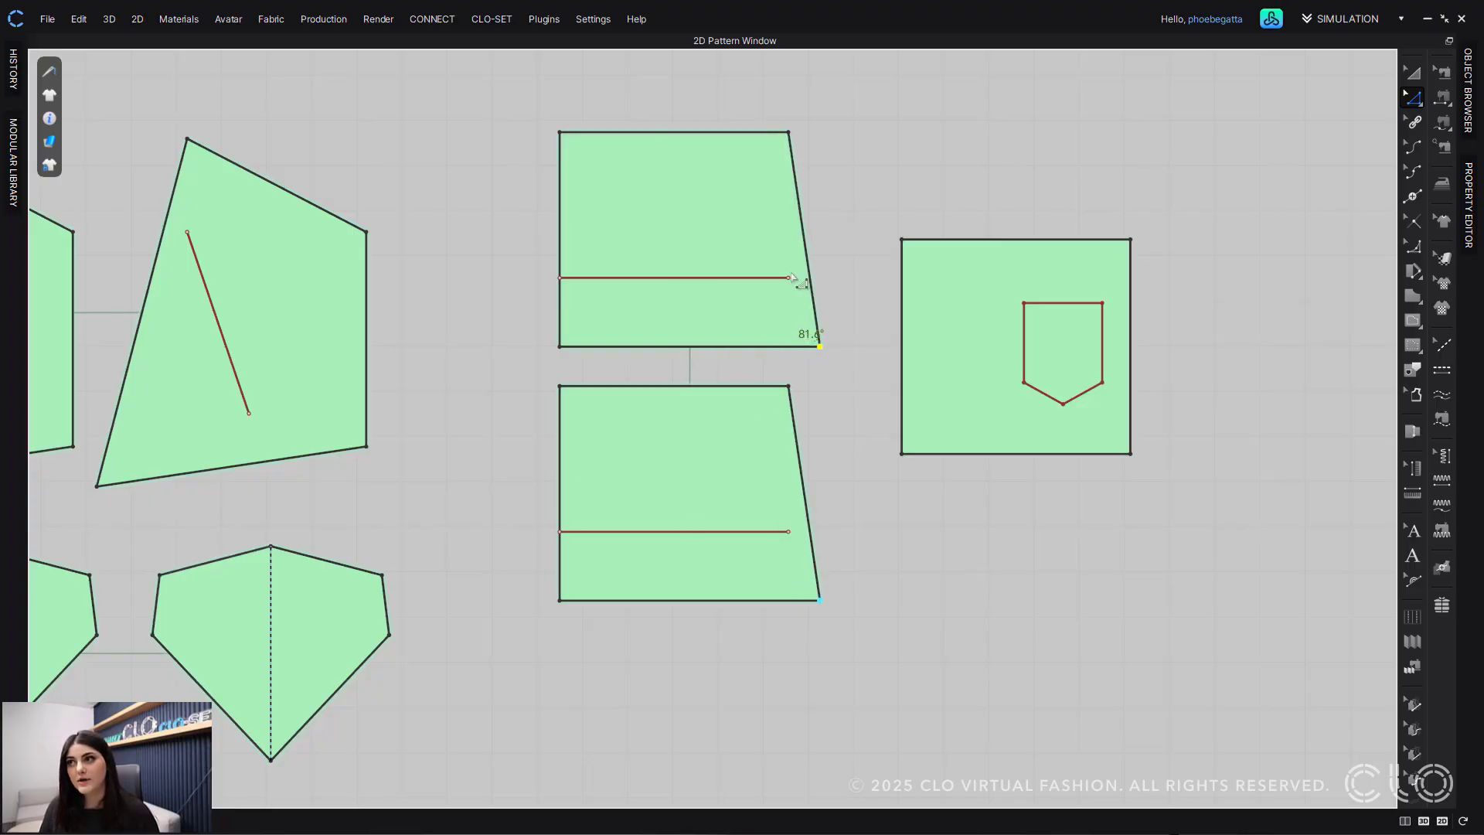
{"action": "left_click_drag", "start_coordinate": [789, 277], "coordinate": [747, 301]}
{"action": "left_click_drag", "start_coordinate": [559, 349], "coordinate": [498, 355]}
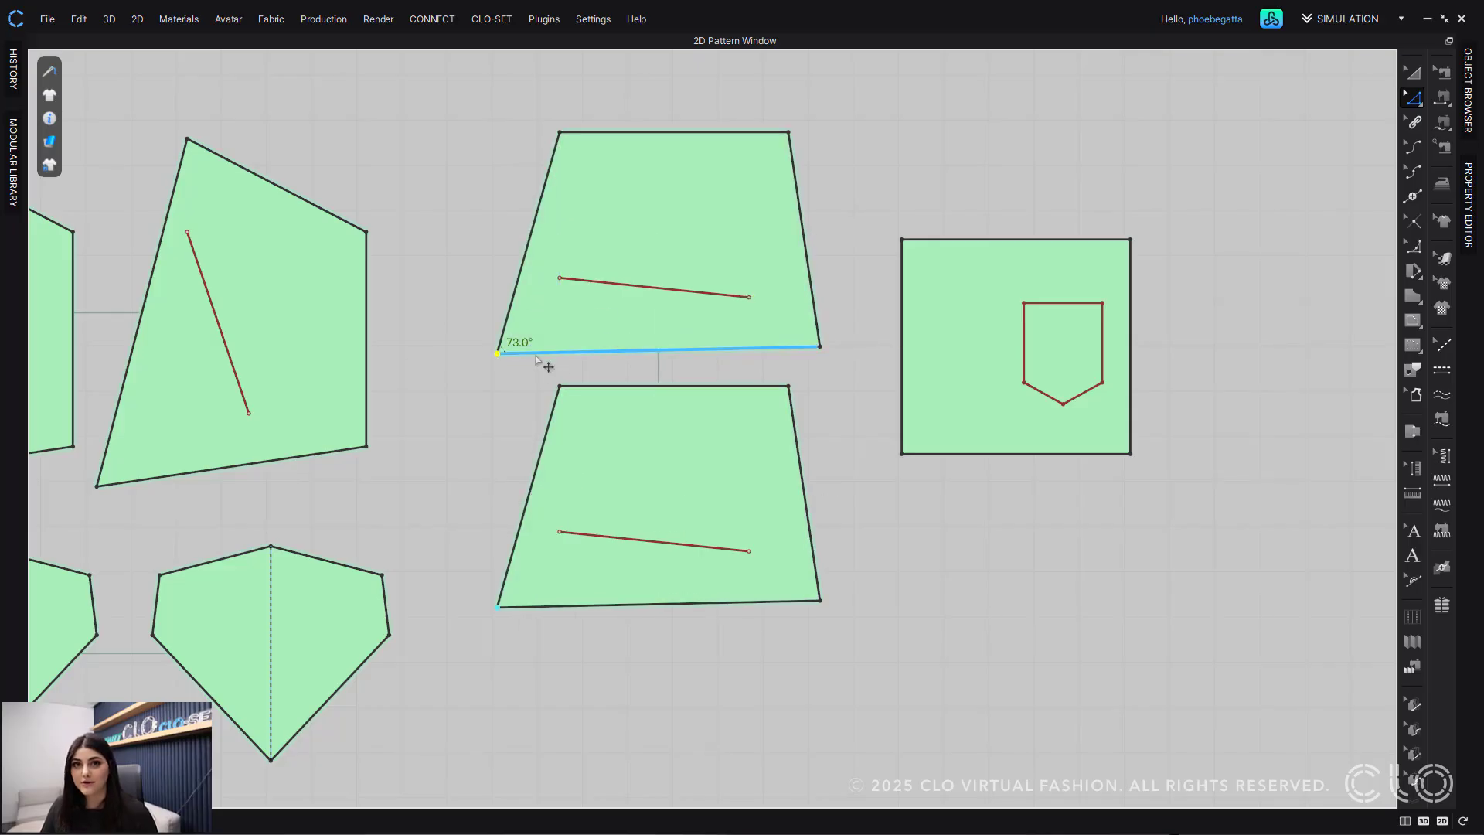
{"action": "left_click_drag", "start_coordinate": [692, 291], "coordinate": [742, 252]}
{"action": "left_click", "coordinate": [901, 199]}
Step: Clone the square's pocket-shaped internal shape as a separate pattern and place the new piece to the right of the square
{"action": "middle_click_drag", "start_coordinate": [863, 201], "coordinate": [636, 238]}
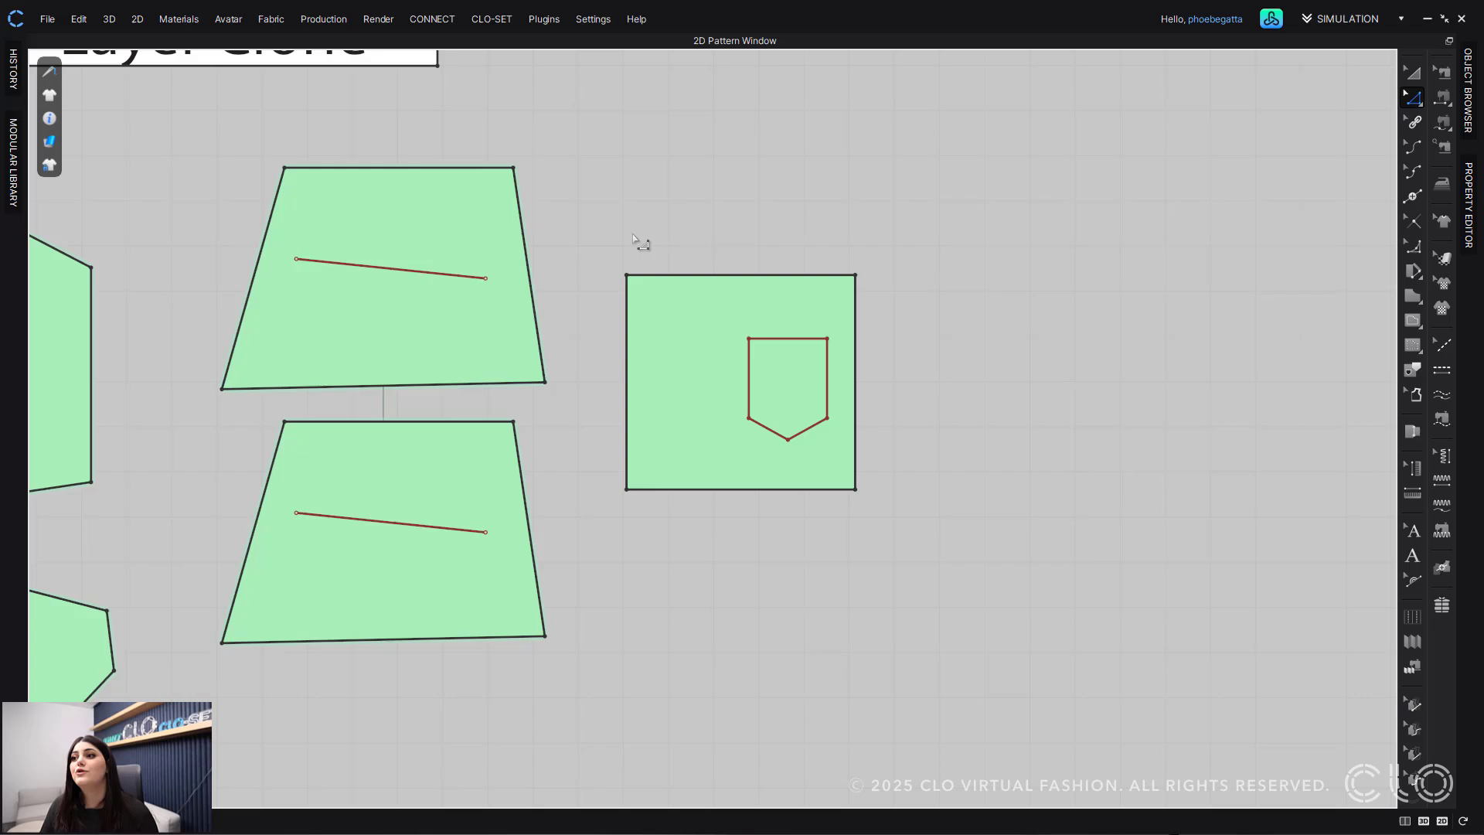
{"action": "left_click", "coordinate": [1413, 95]}
{"action": "left_click", "coordinate": [774, 347]}
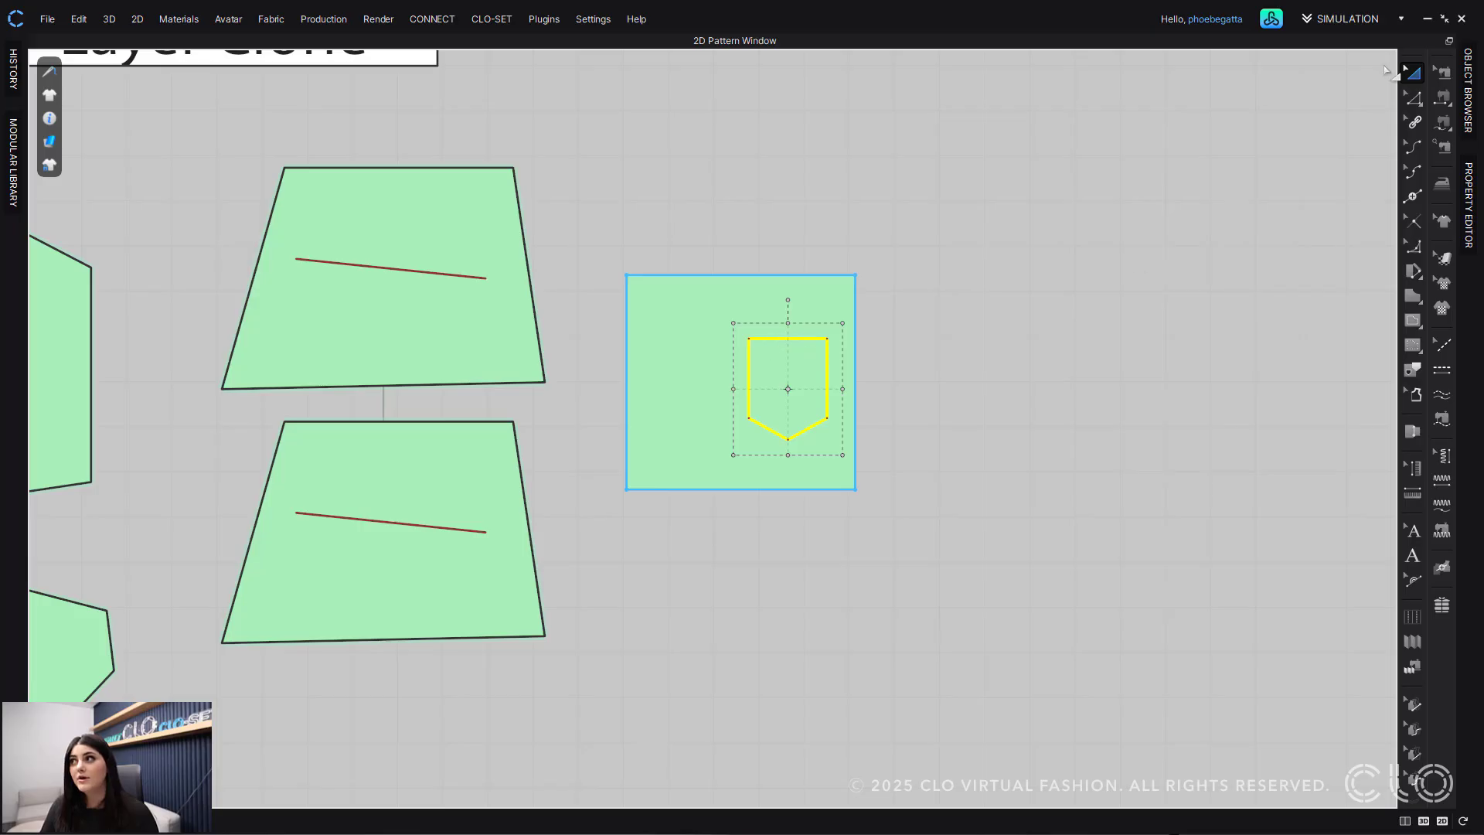
{"action": "right_click", "coordinate": [797, 338]}
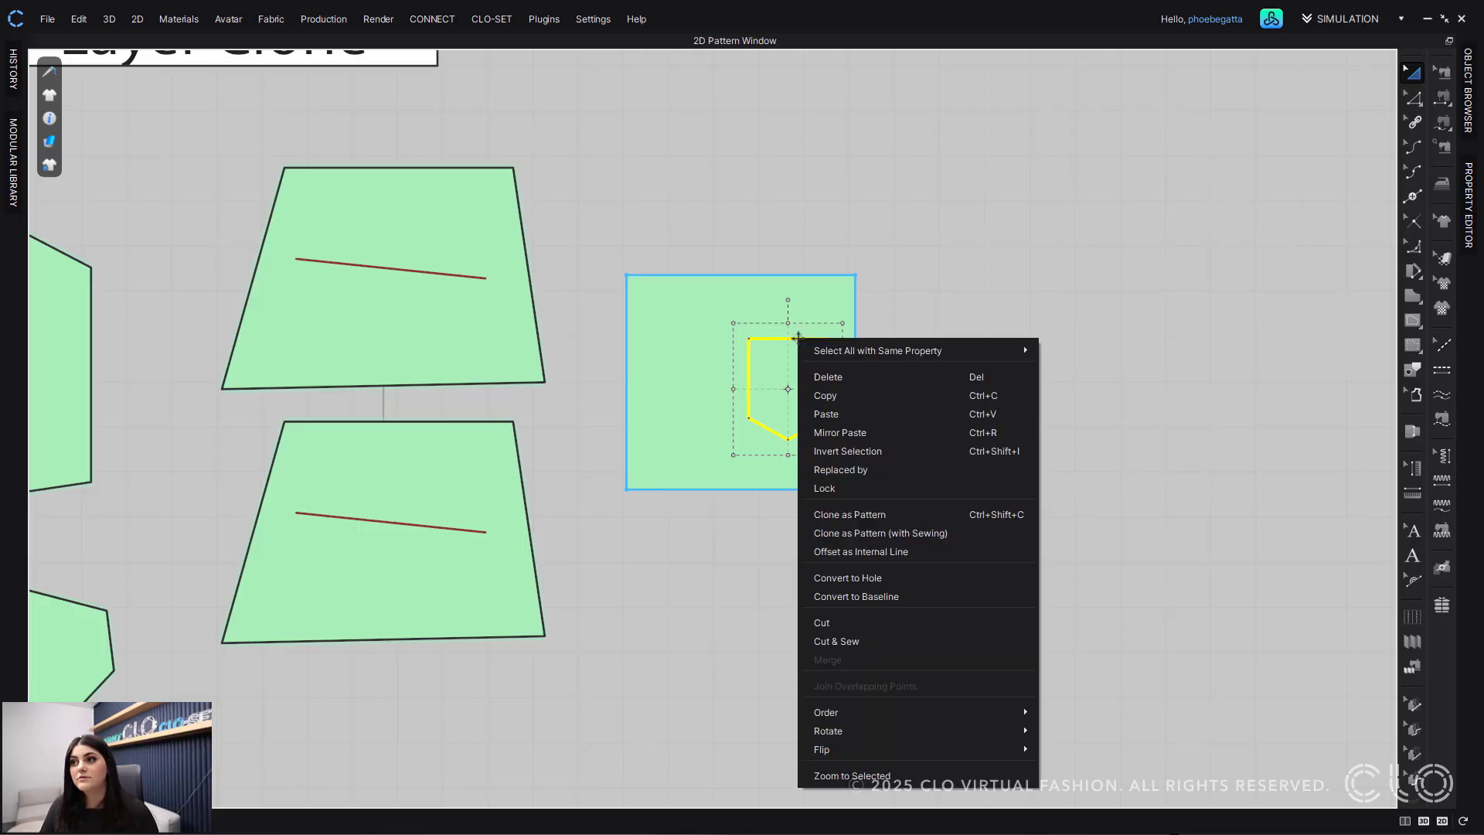
{"action": "left_click", "coordinate": [892, 514]}
{"action": "left_click", "coordinate": [919, 354]}
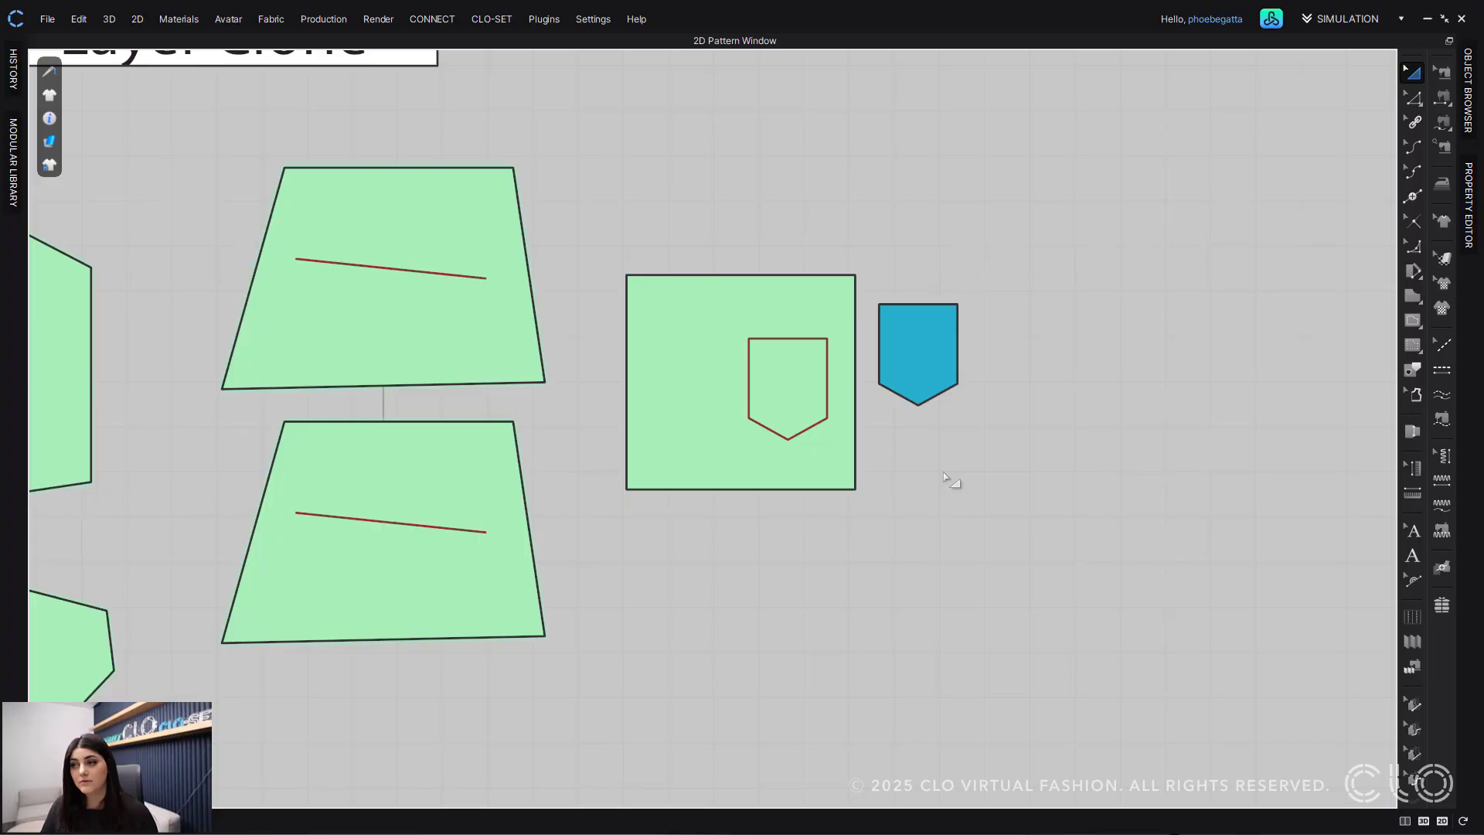
Step: Try pulling the lower-right corner of the cloned blue pocket piece outward, and undo the edit
{"action": "key", "text": "z"}
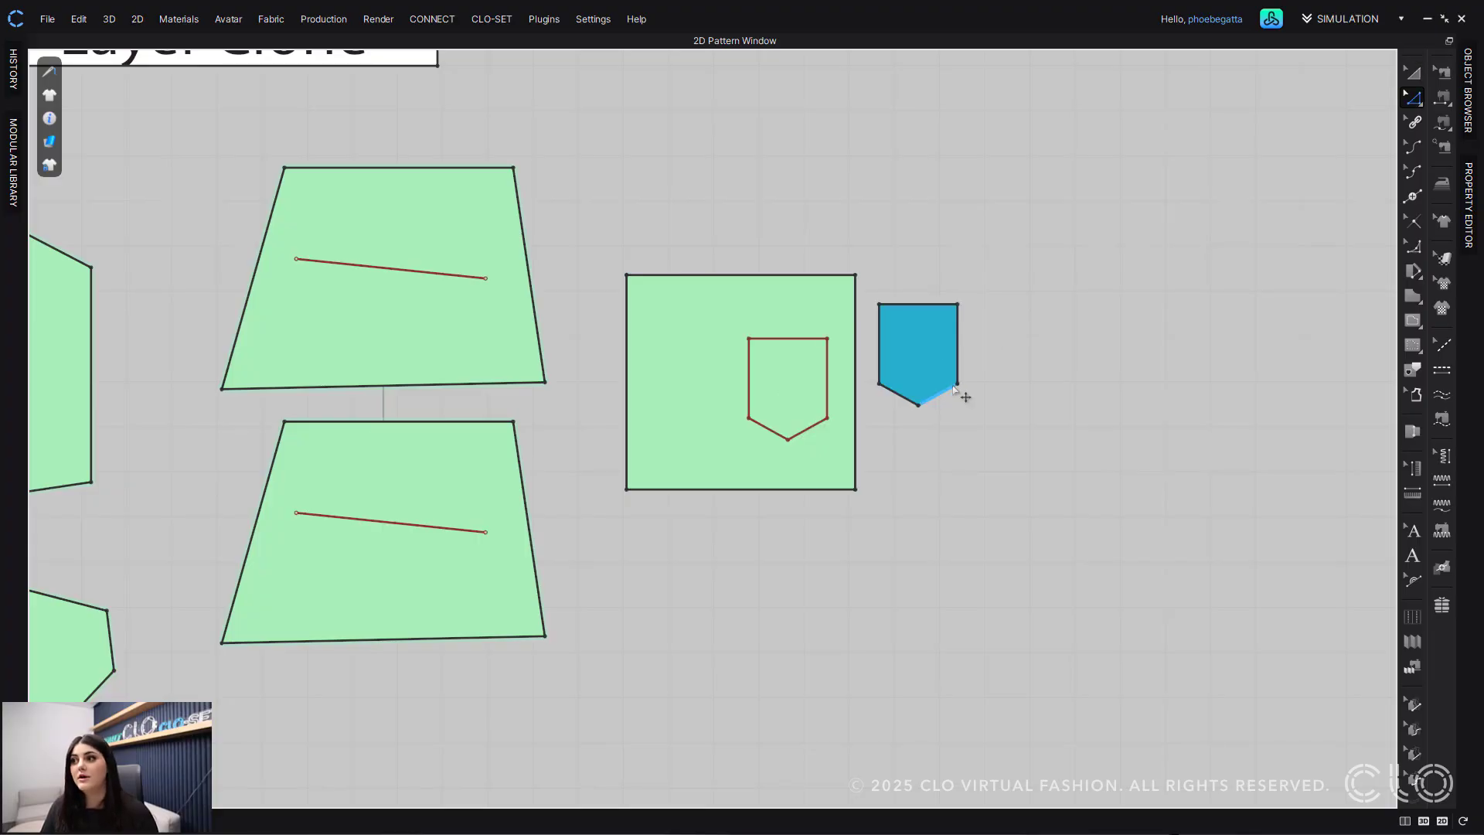
{"action": "left_click", "coordinate": [957, 384]}
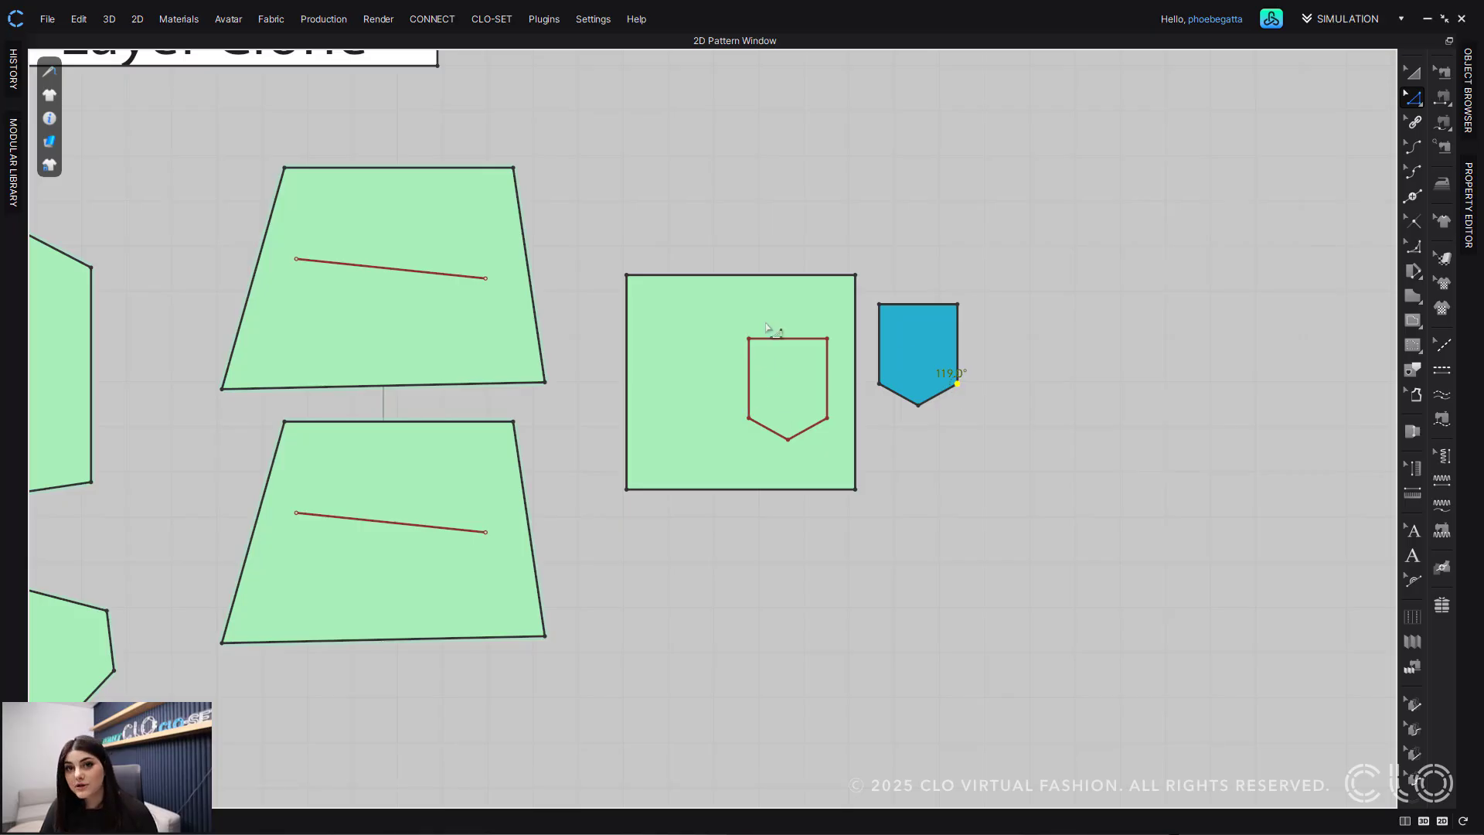
{"action": "left_click_drag", "start_coordinate": [967, 394], "coordinate": [985, 392]}
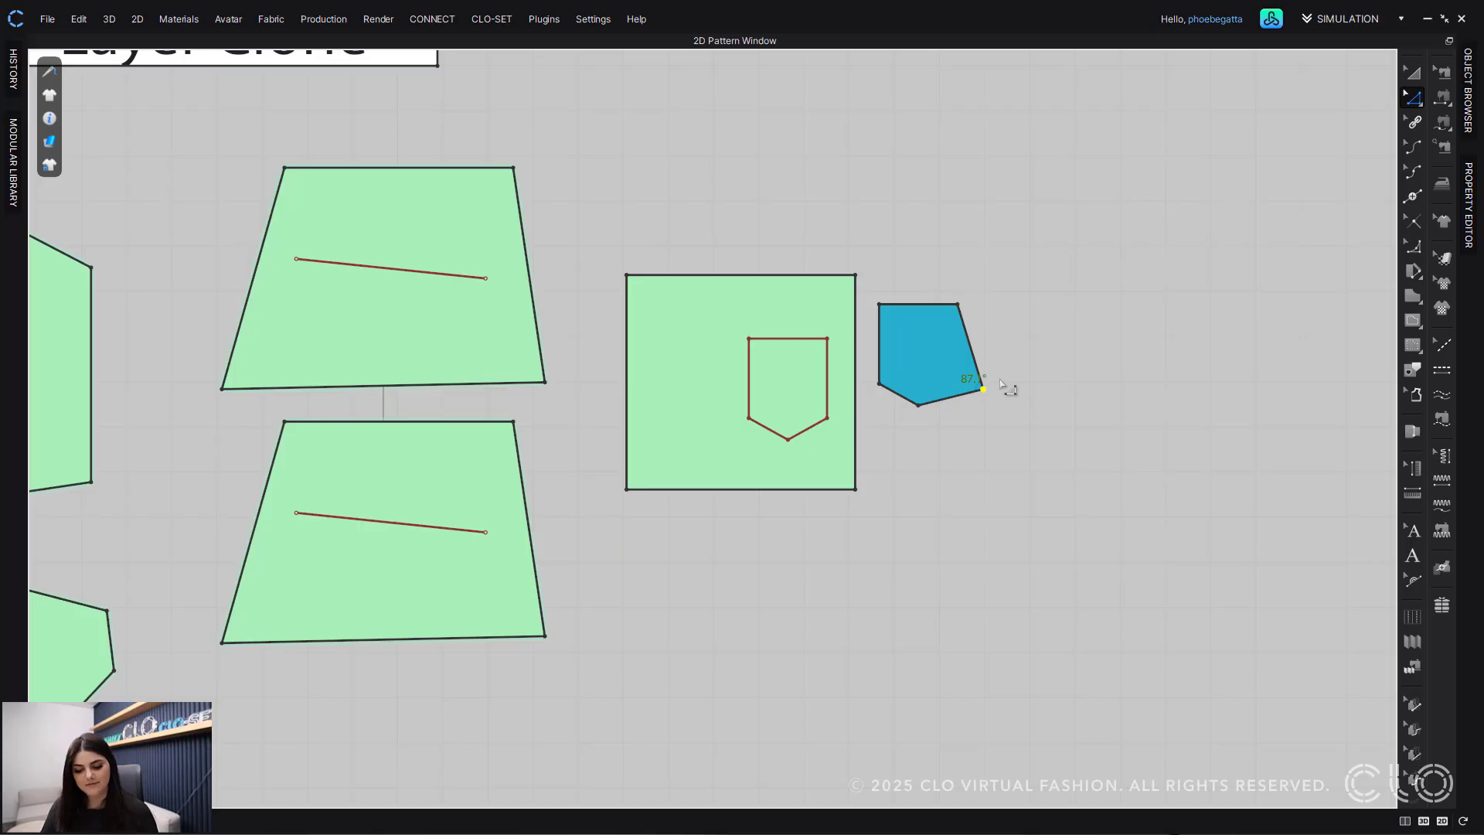
{"action": "key", "text": "ctrl+z"}
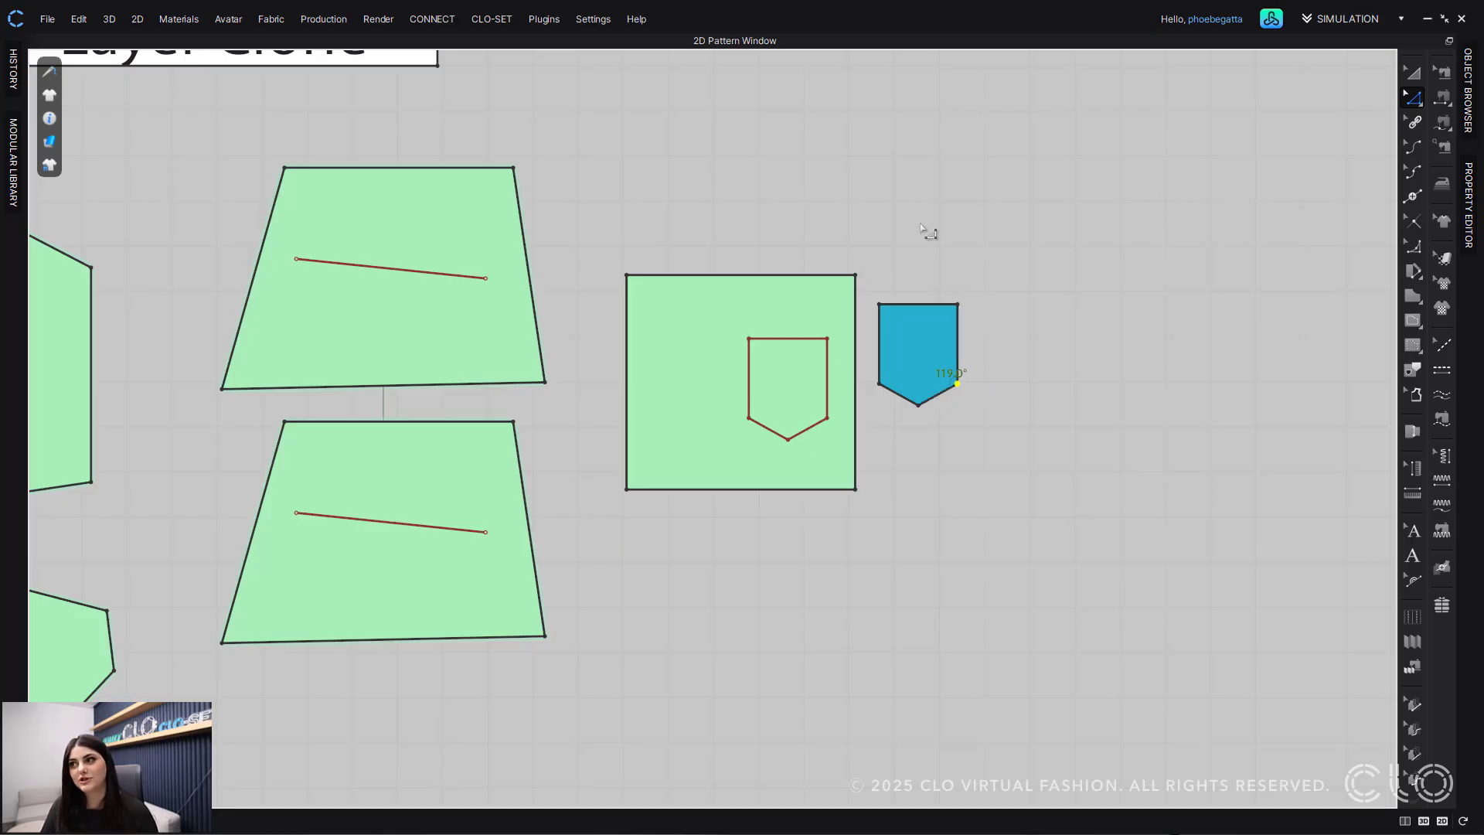
Step: Delete the blue pocket piece beside the square
{"action": "left_click", "coordinate": [1419, 74]}
{"action": "left_click", "coordinate": [934, 358]}
{"action": "key", "text": "Delete"}
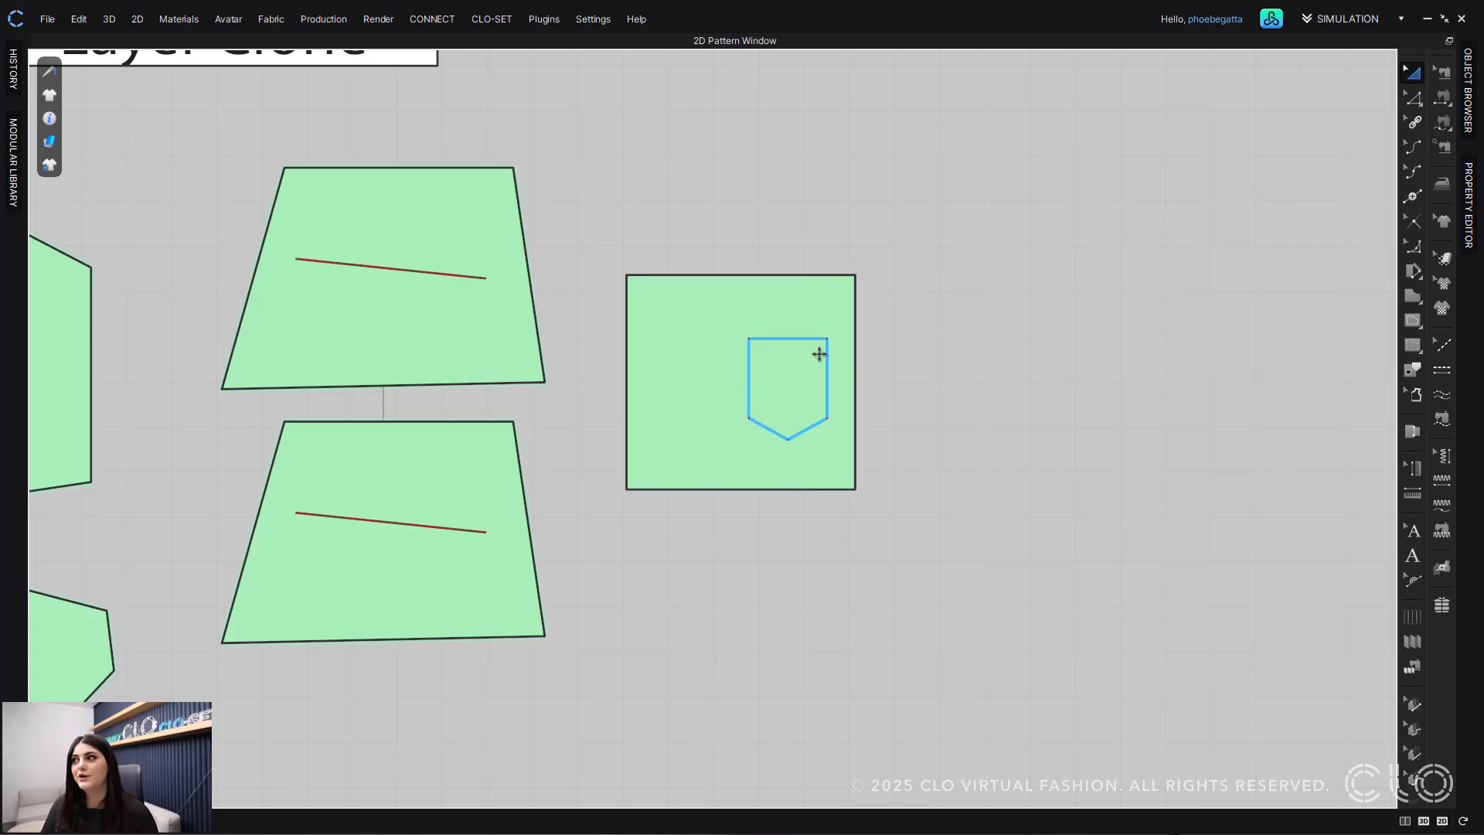
{"action": "left_click", "coordinate": [786, 366]}
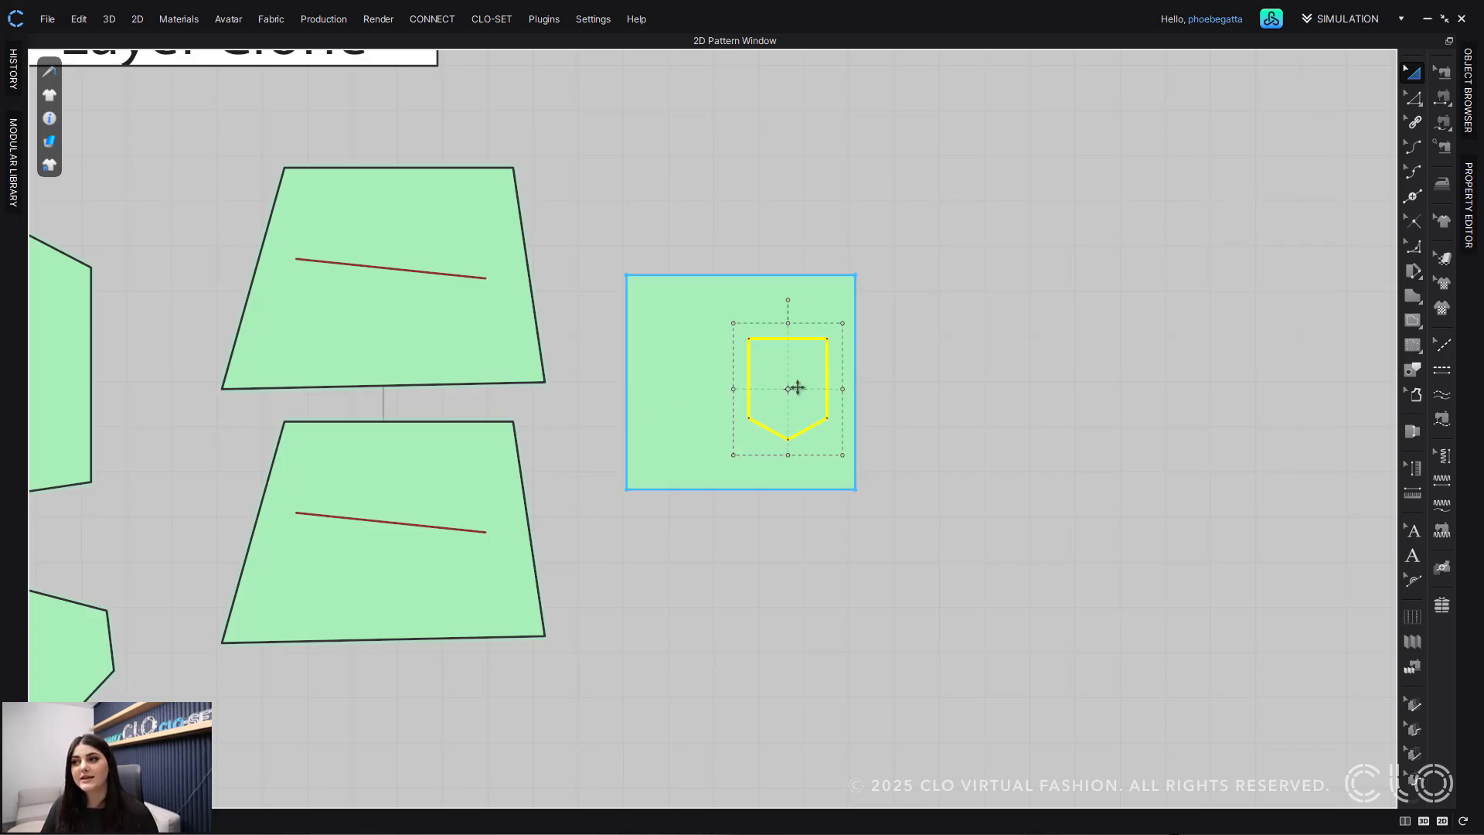
{"action": "right_click", "coordinate": [784, 371]}
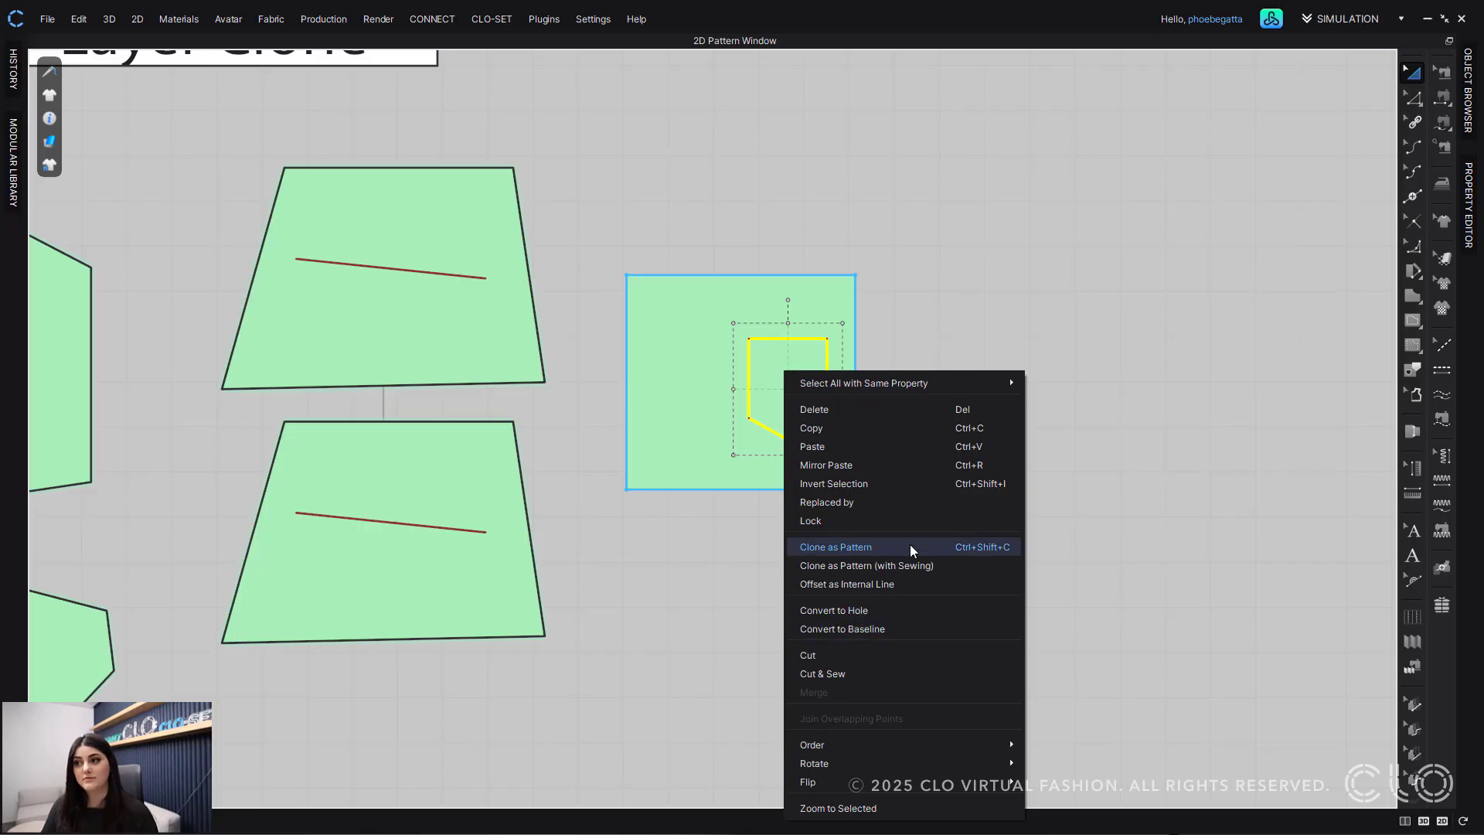
{"action": "left_click", "coordinate": [920, 337]}
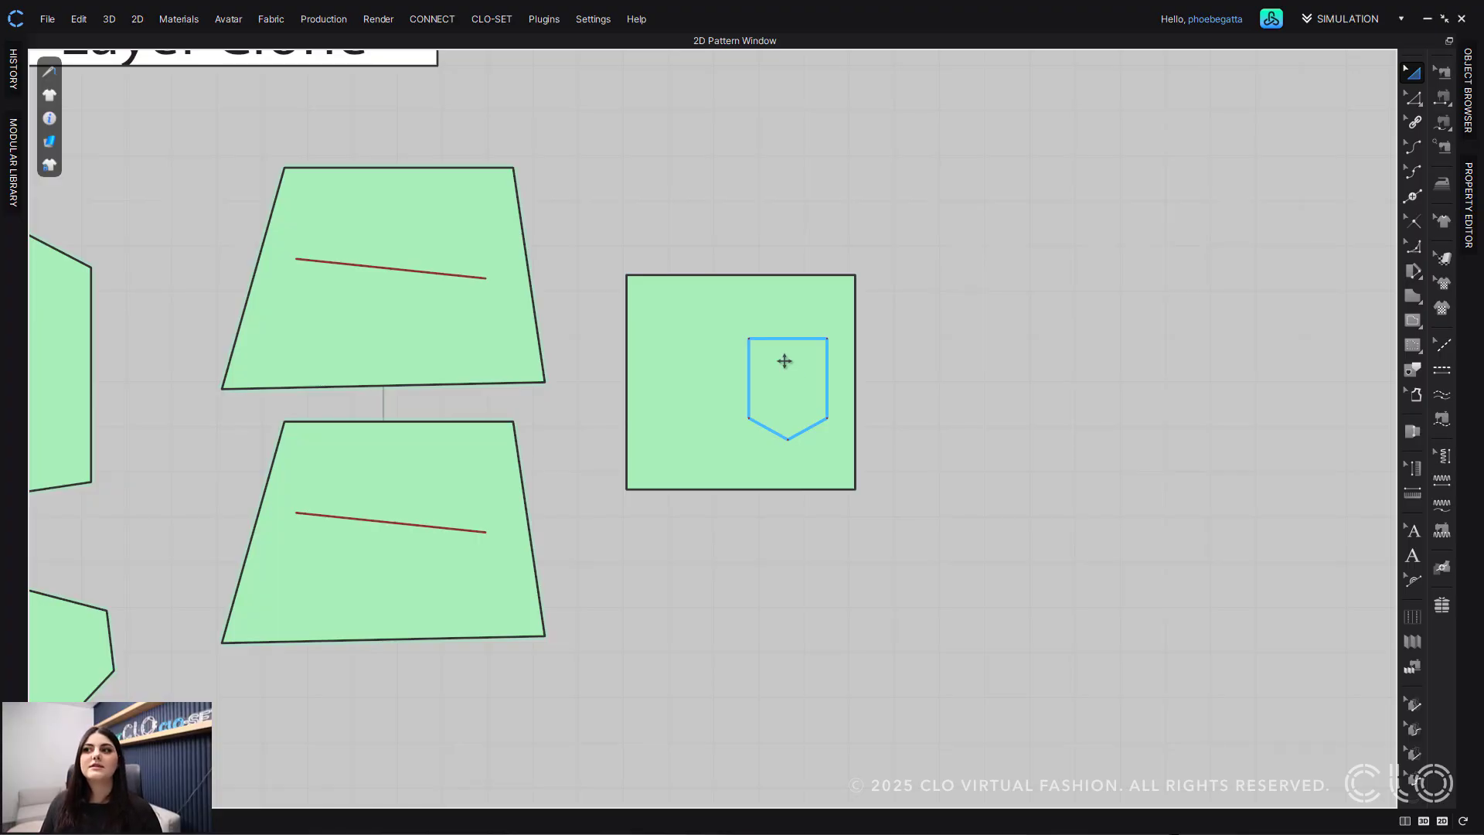
Step: Trace the square's pocket-shaped internal shape as a Pattern (with Link) and place the new piece to the right of the square
{"action": "left_click", "coordinate": [1413, 370]}
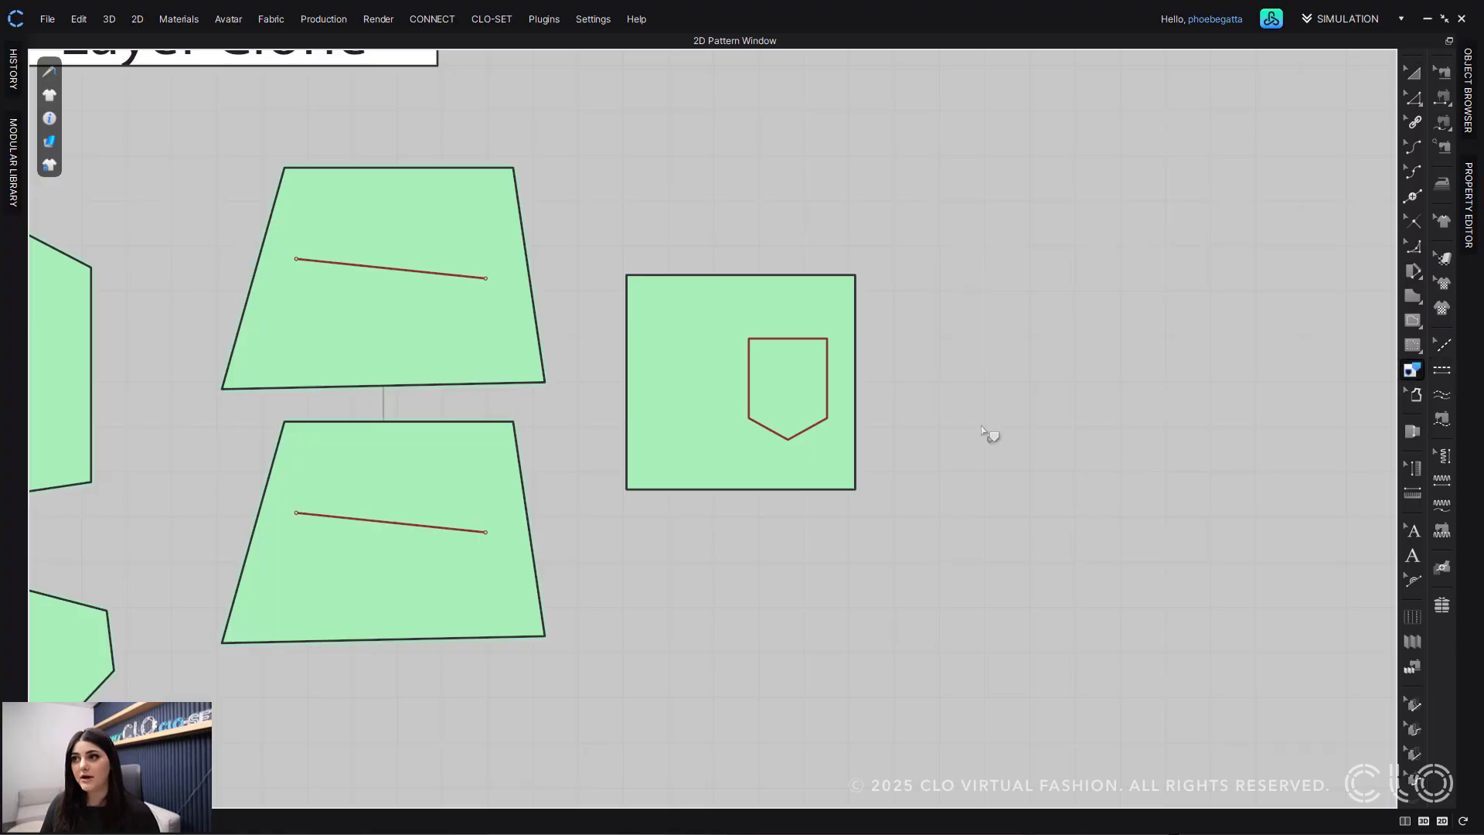
{"action": "left_click", "coordinate": [799, 342]}
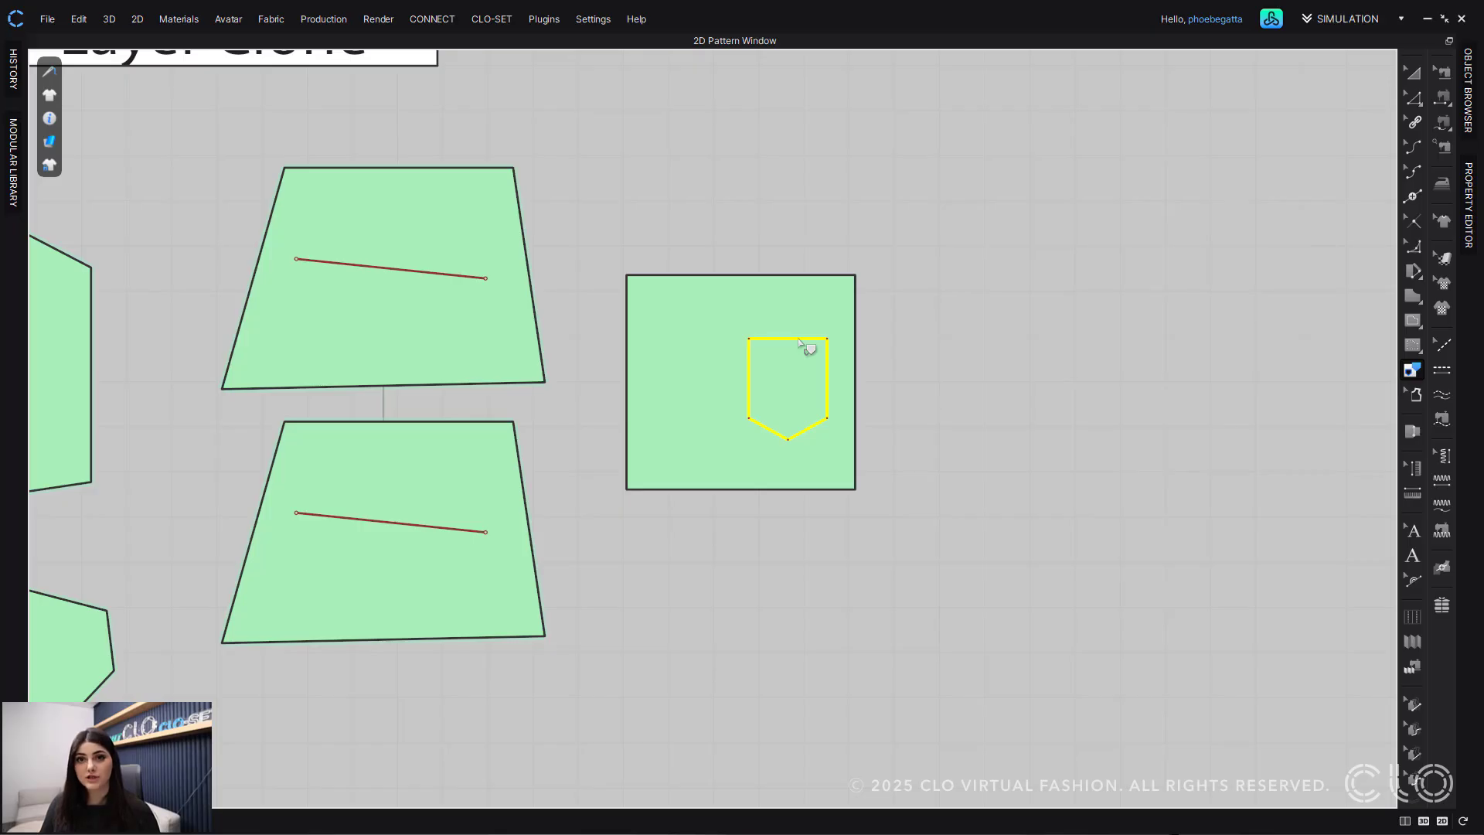
{"action": "right_click", "coordinate": [801, 343]}
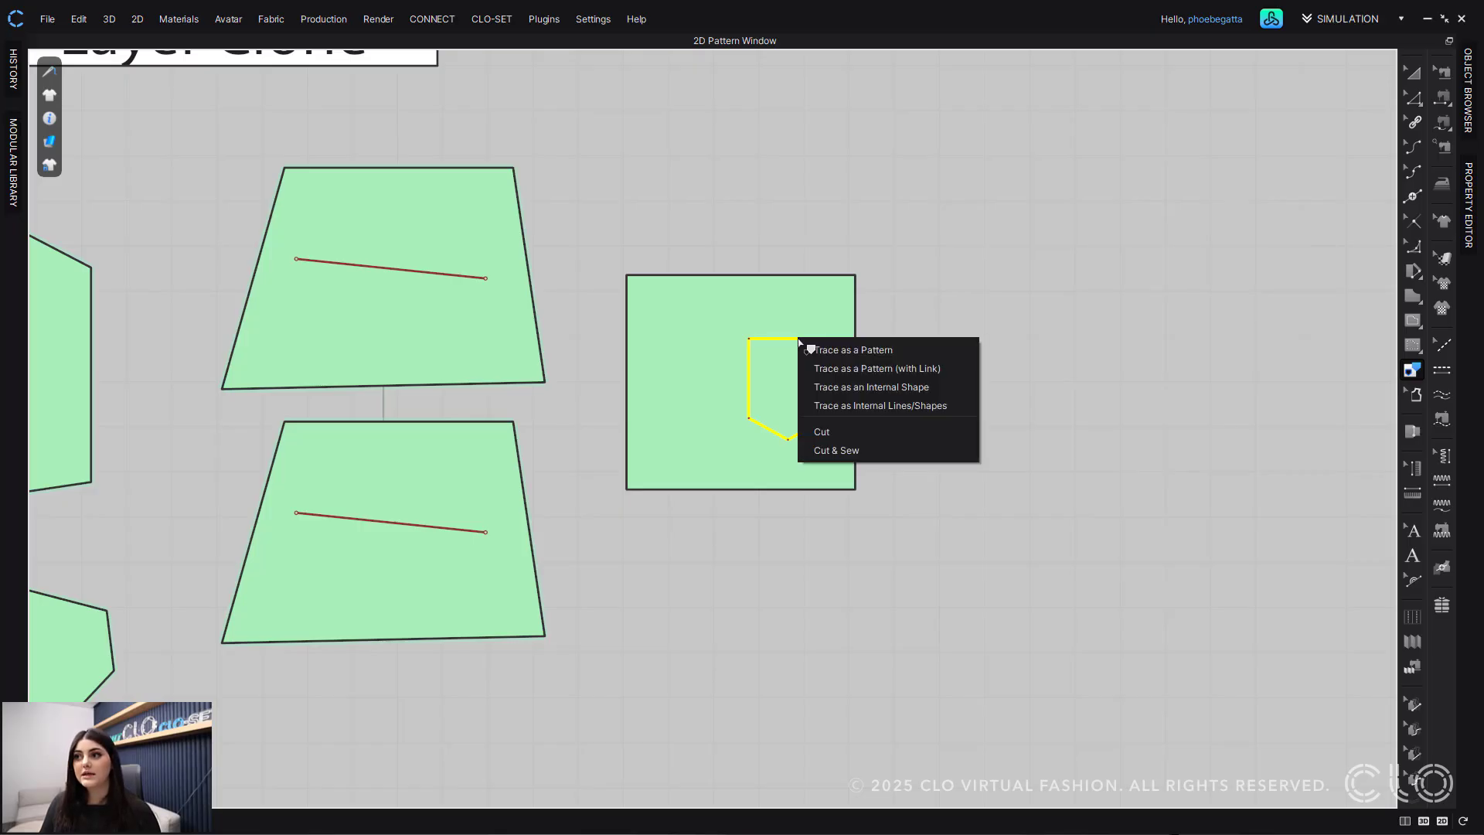
{"action": "left_click", "coordinate": [895, 369]}
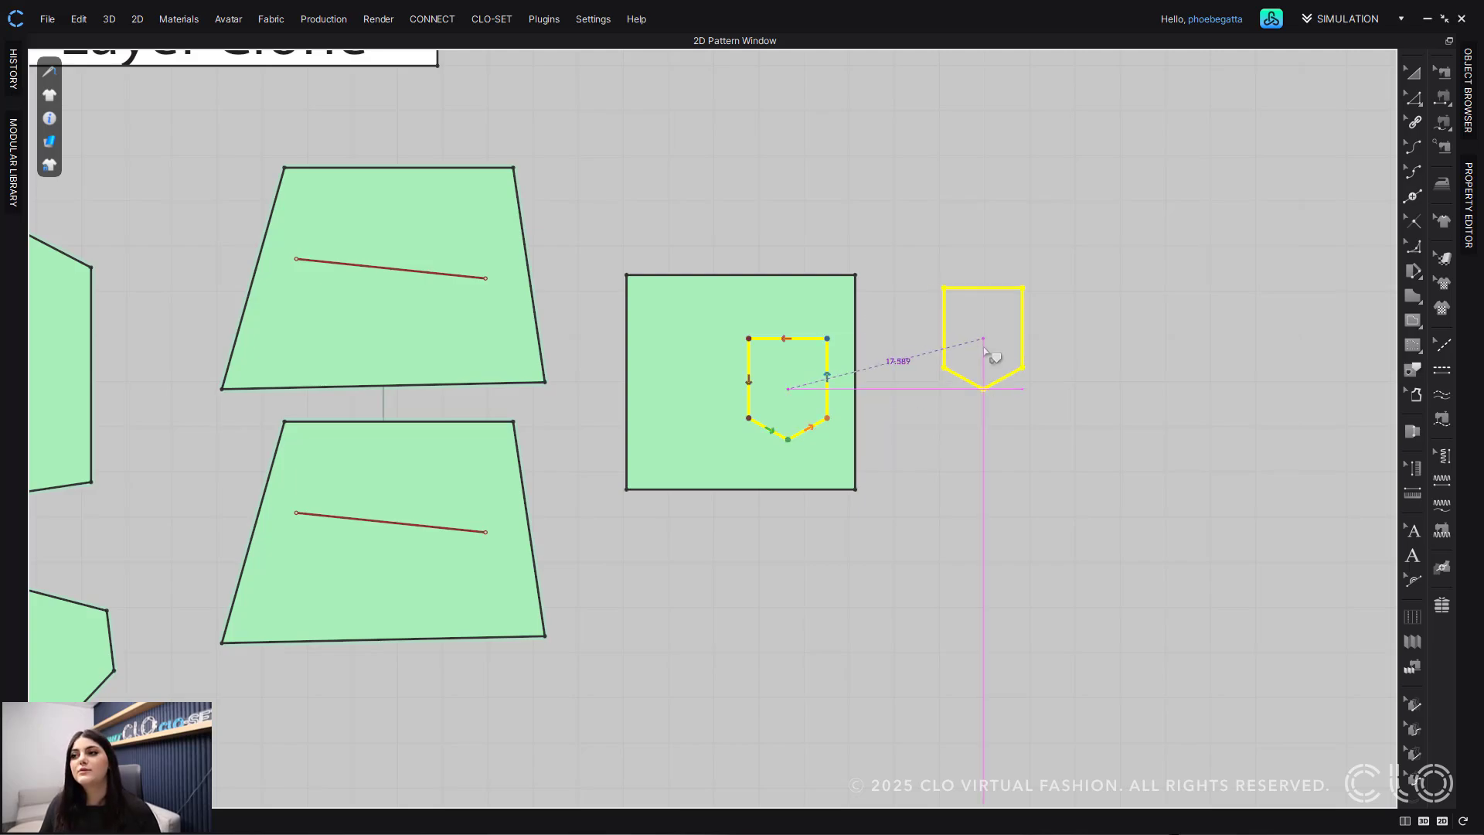
{"action": "left_click", "coordinate": [943, 350]}
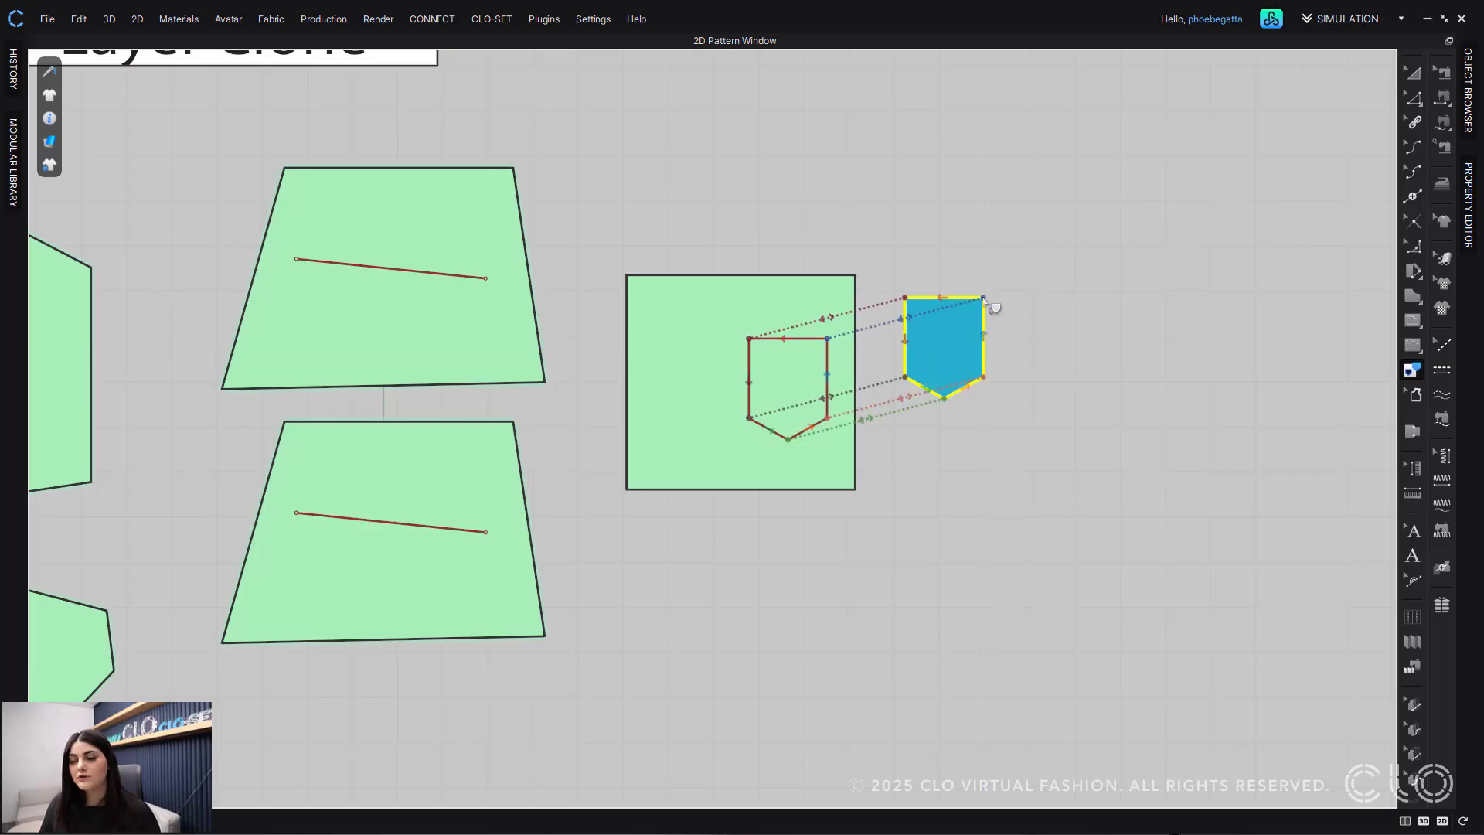
Step: Test the link by moving the traced pocket's upper-right corner outward and its lower-left corner down, undoing each edit
{"action": "key", "text": "z"}
{"action": "left_click_drag", "start_coordinate": [984, 297], "coordinate": [1005, 294]}
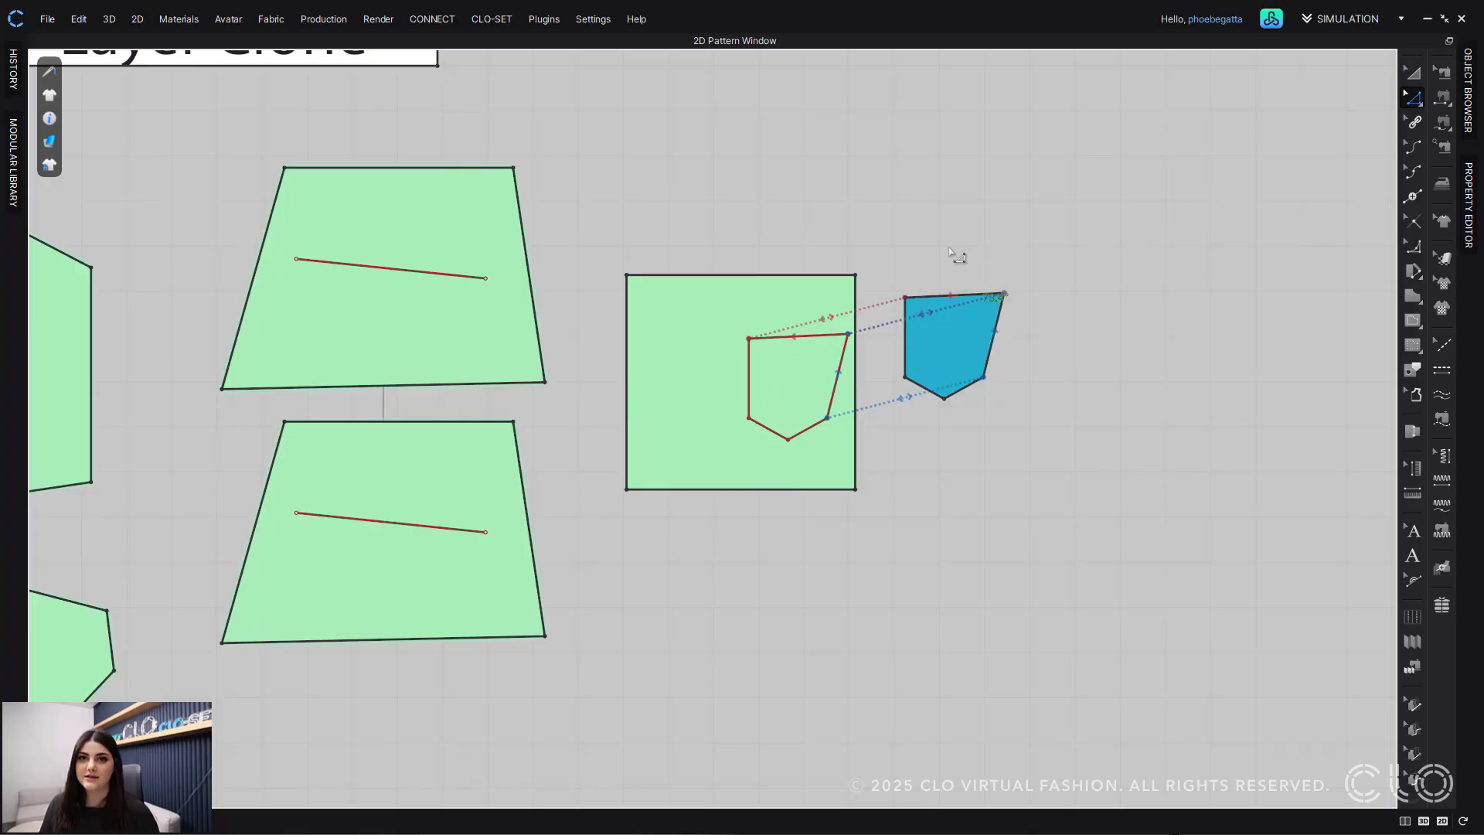
{"action": "key", "text": "ctrl+z"}
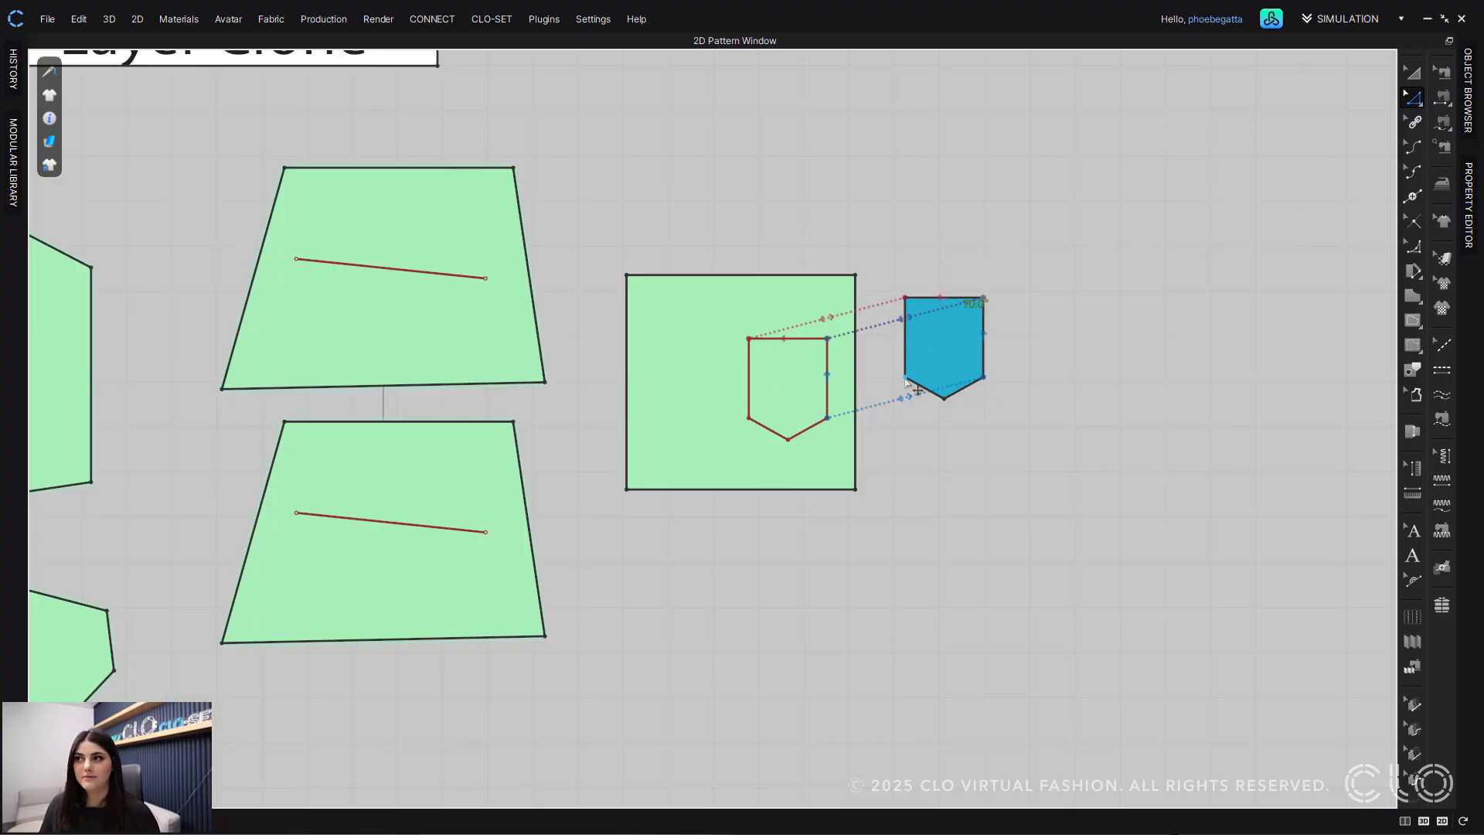
{"action": "left_click_drag", "start_coordinate": [904, 377], "coordinate": [901, 421]}
{"action": "key", "text": "ctrl+z"}
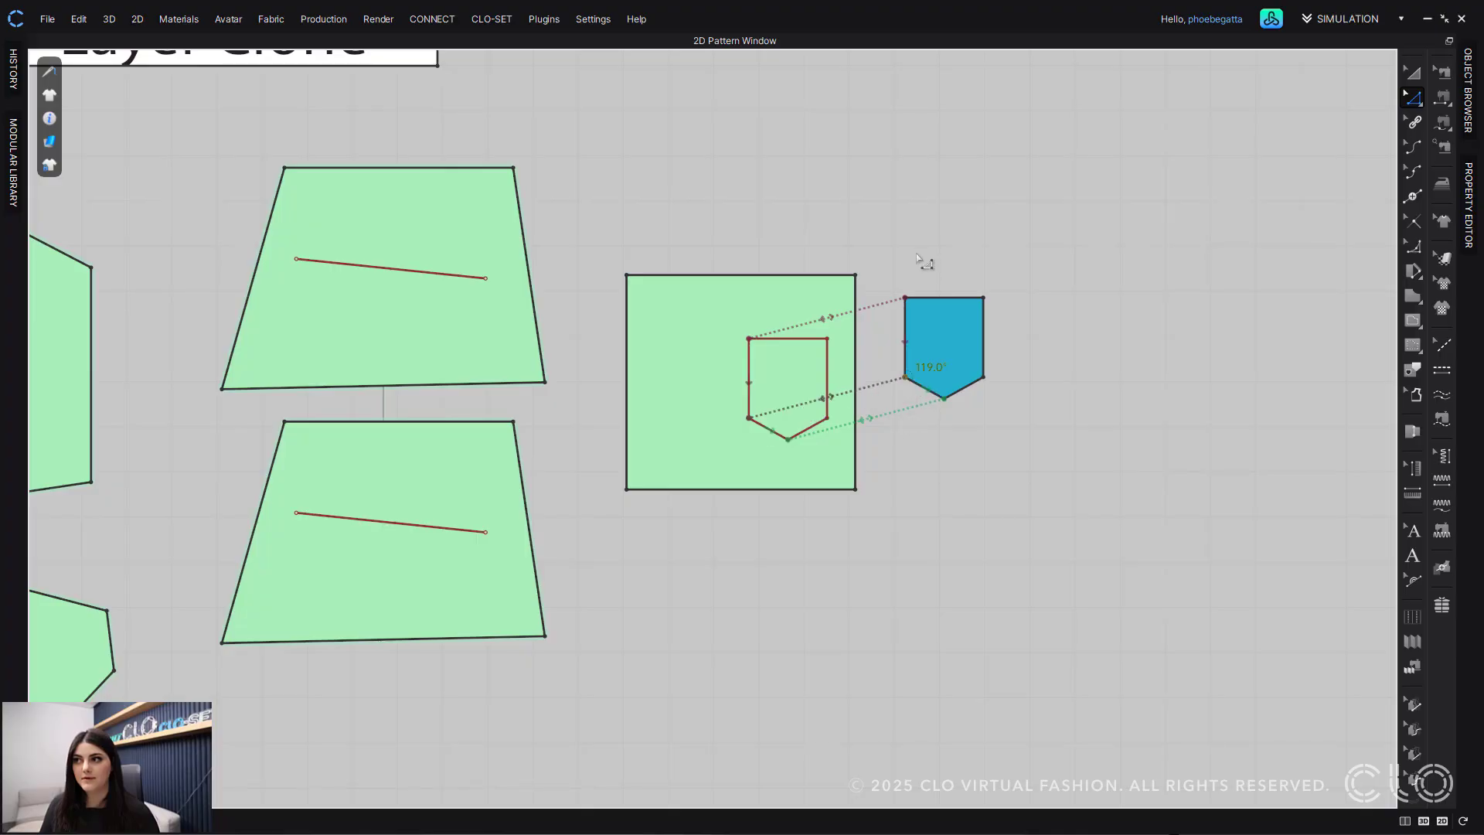
Step: Look over the sample pattern groups and examine the pink square with crossing internal lines under the Link to Pattern Outline heading
{"action": "middle_click_drag", "start_coordinate": [913, 526], "coordinate": [927, 508]}
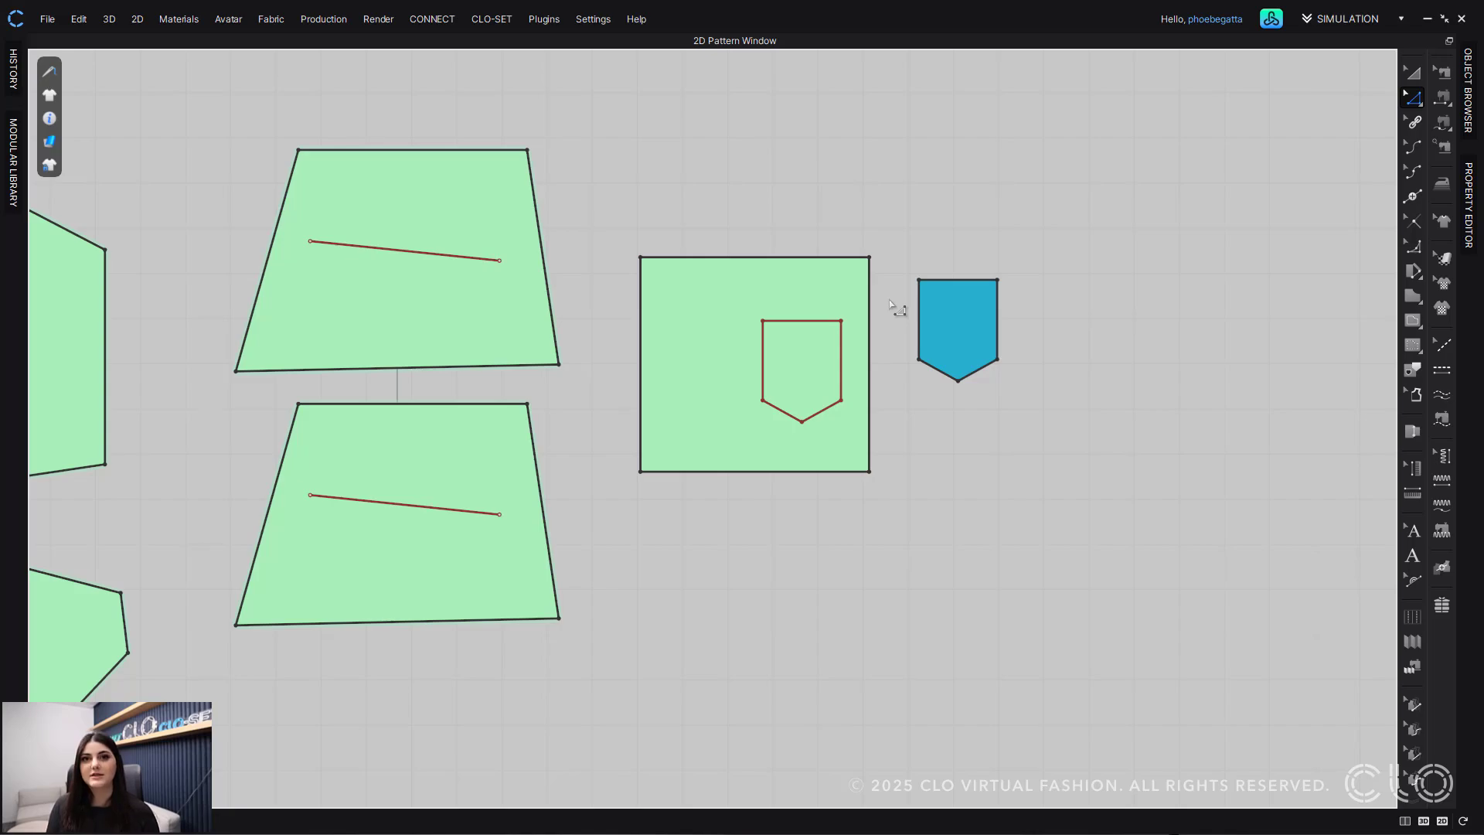
{"action": "scroll", "coordinate": [735, 325], "scroll_direction": "down", "scroll_amount": 6}
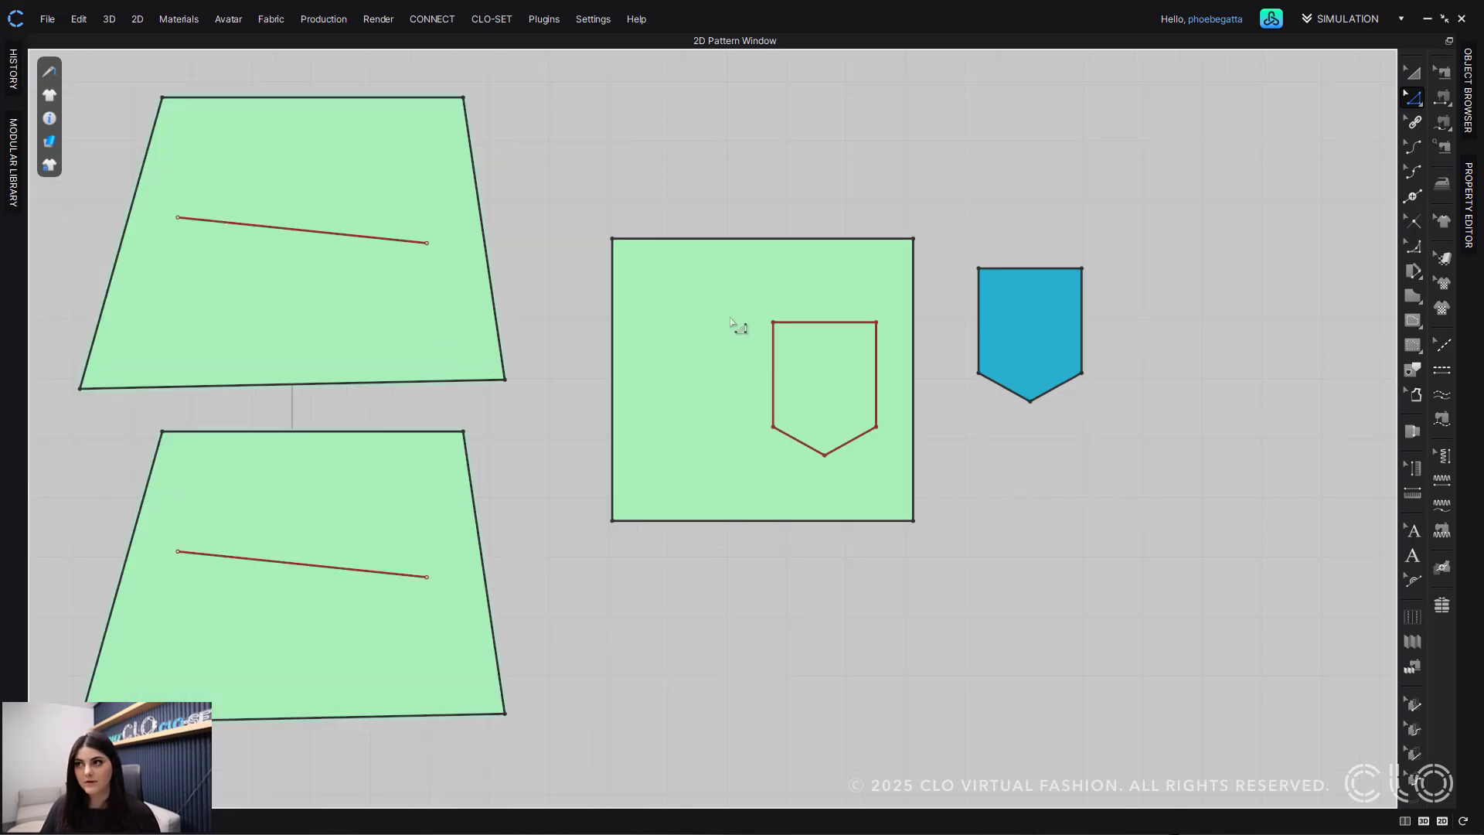
{"action": "scroll", "coordinate": [736, 324], "scroll_direction": "down", "scroll_amount": 2}
{"action": "middle_click_drag", "start_coordinate": [812, 470], "coordinate": [919, 410]}
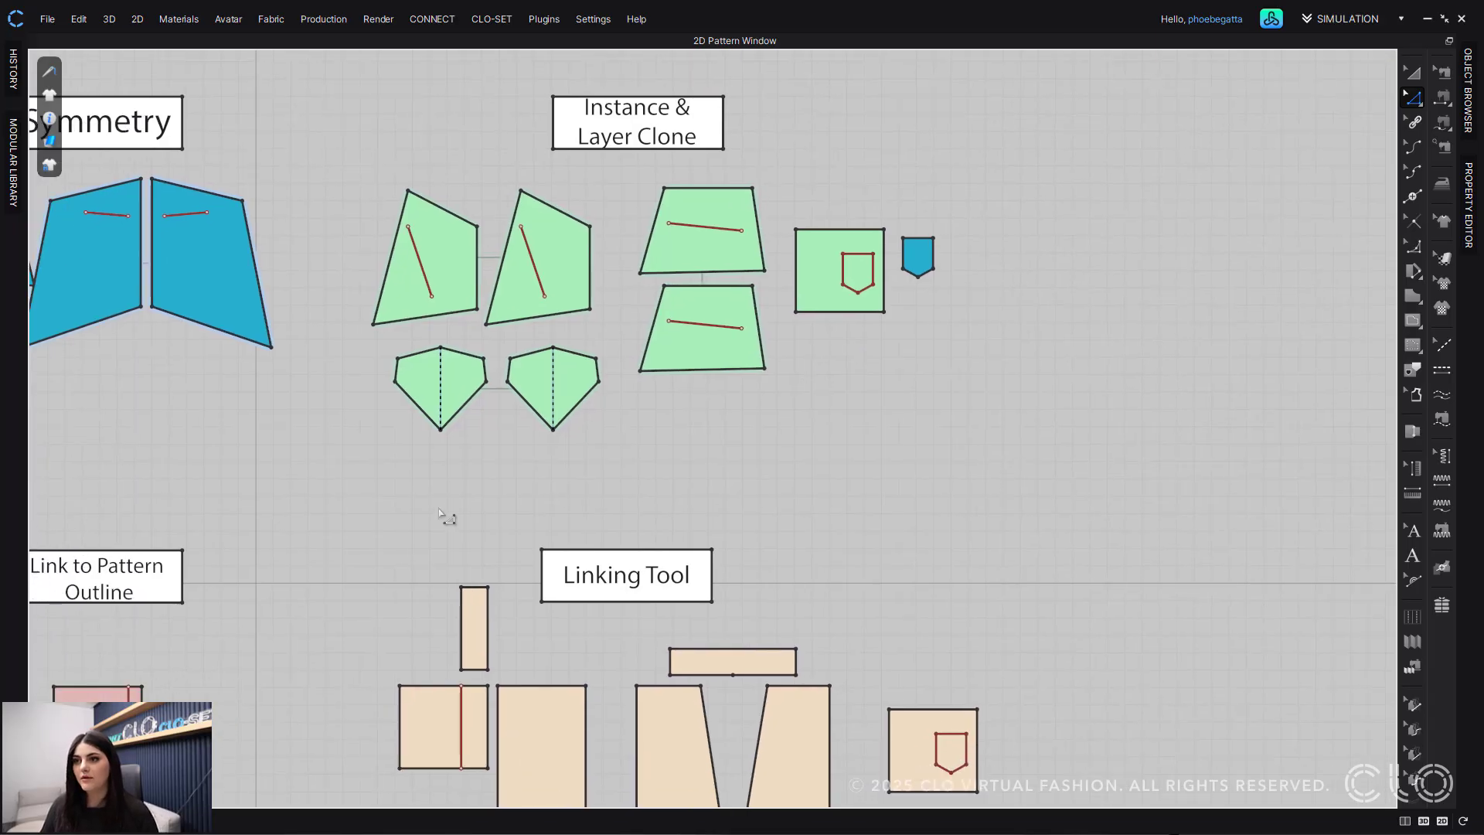
{"action": "middle_click_drag", "start_coordinate": [448, 517], "coordinate": [1095, 269]}
{"action": "middle_click_drag", "start_coordinate": [1025, 365], "coordinate": [881, 371]}
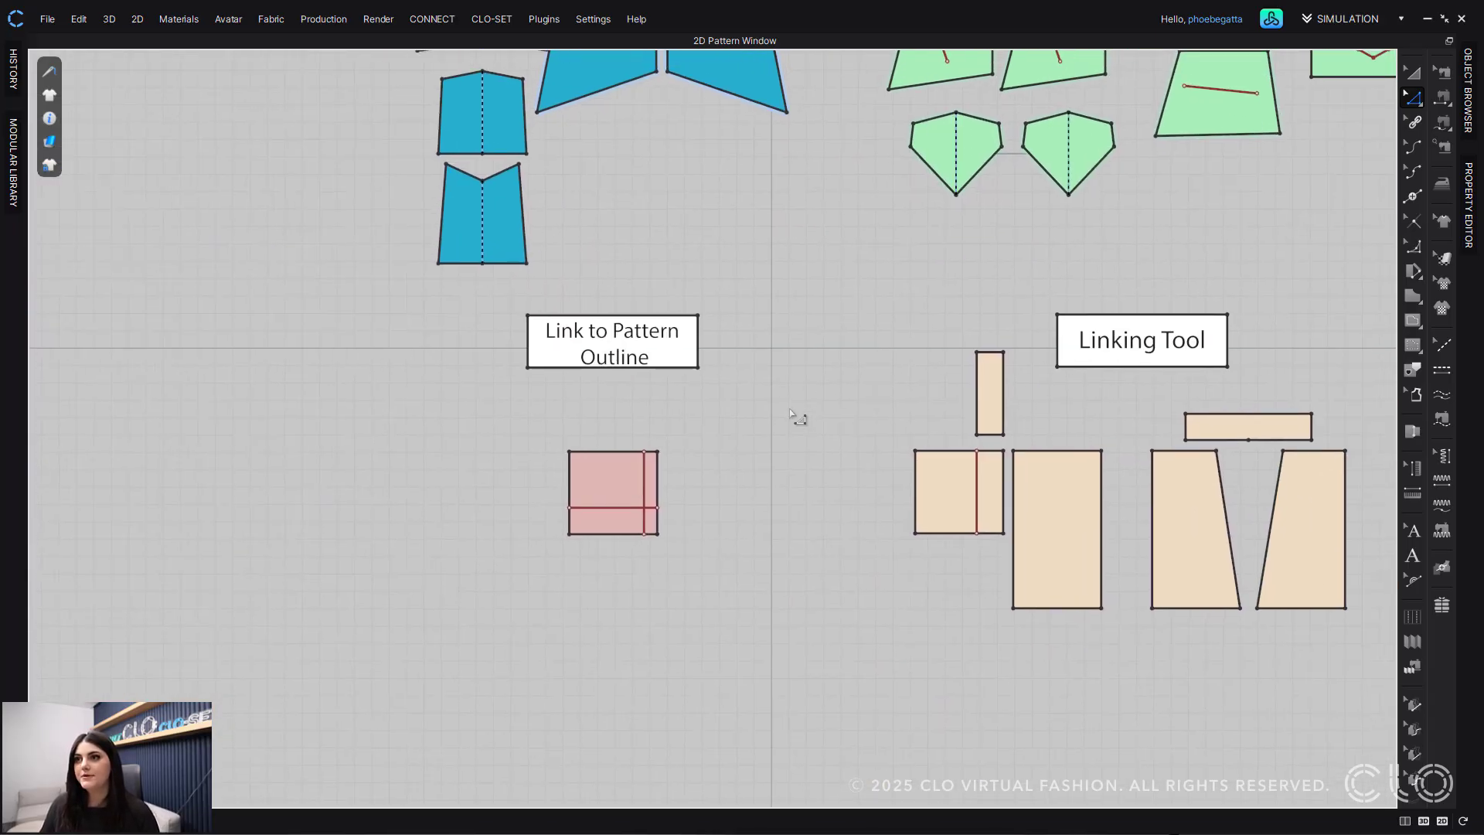
{"action": "middle_click_drag", "start_coordinate": [799, 417], "coordinate": [752, 510]}
{"action": "scroll", "coordinate": [673, 530], "scroll_direction": "down", "scroll_amount": 3}
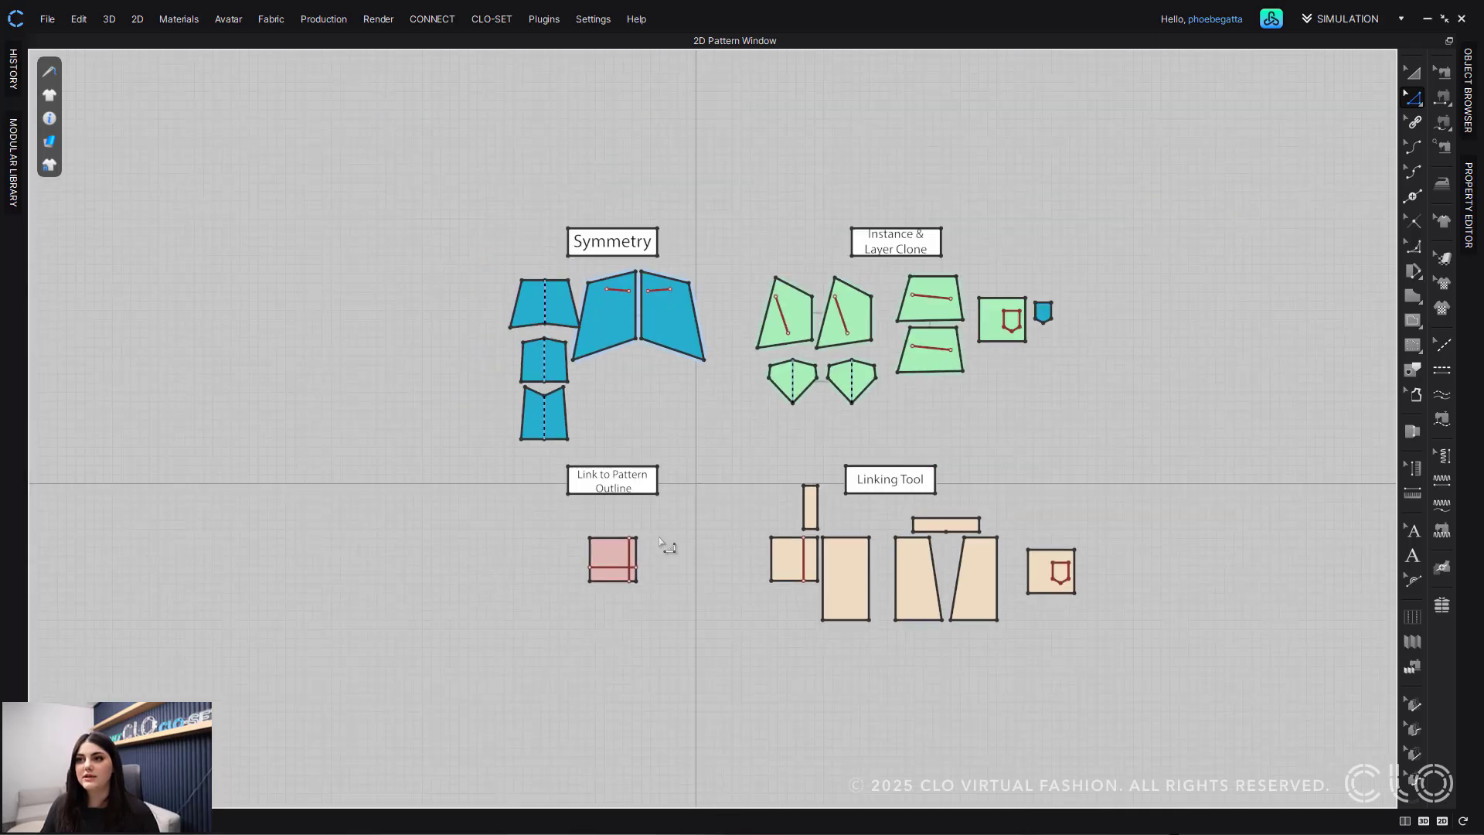
{"action": "scroll", "coordinate": [662, 547], "scroll_direction": "up", "scroll_amount": 8}
{"action": "middle_click_drag", "start_coordinate": [767, 472], "coordinate": [872, 495]}
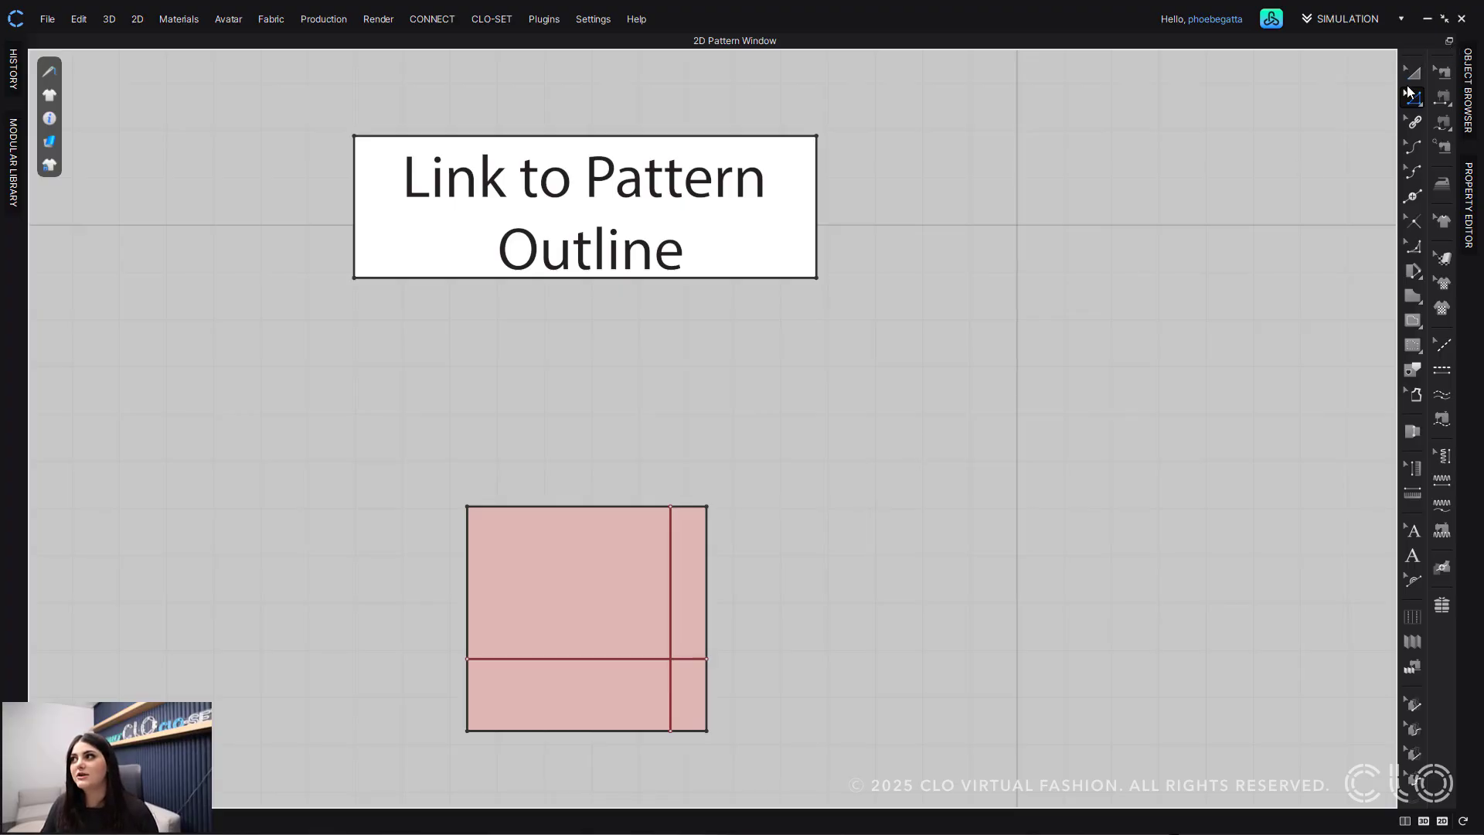
Step: Link the pink square's horizontal internal line to the full bottom edge of its outline with Link to Pattern Outline
{"action": "left_click", "coordinate": [1410, 81]}
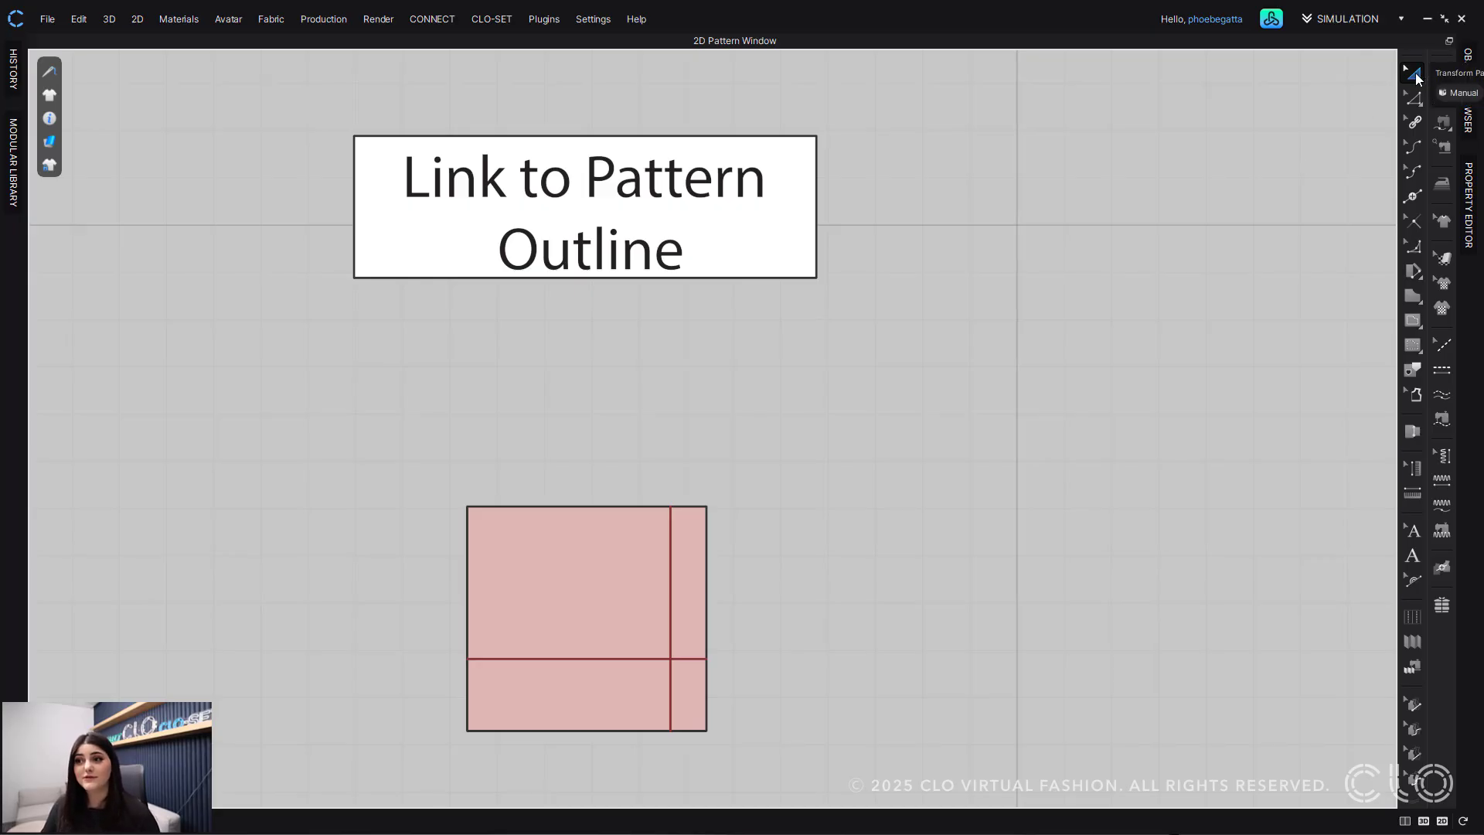
{"action": "left_click", "coordinate": [591, 660]}
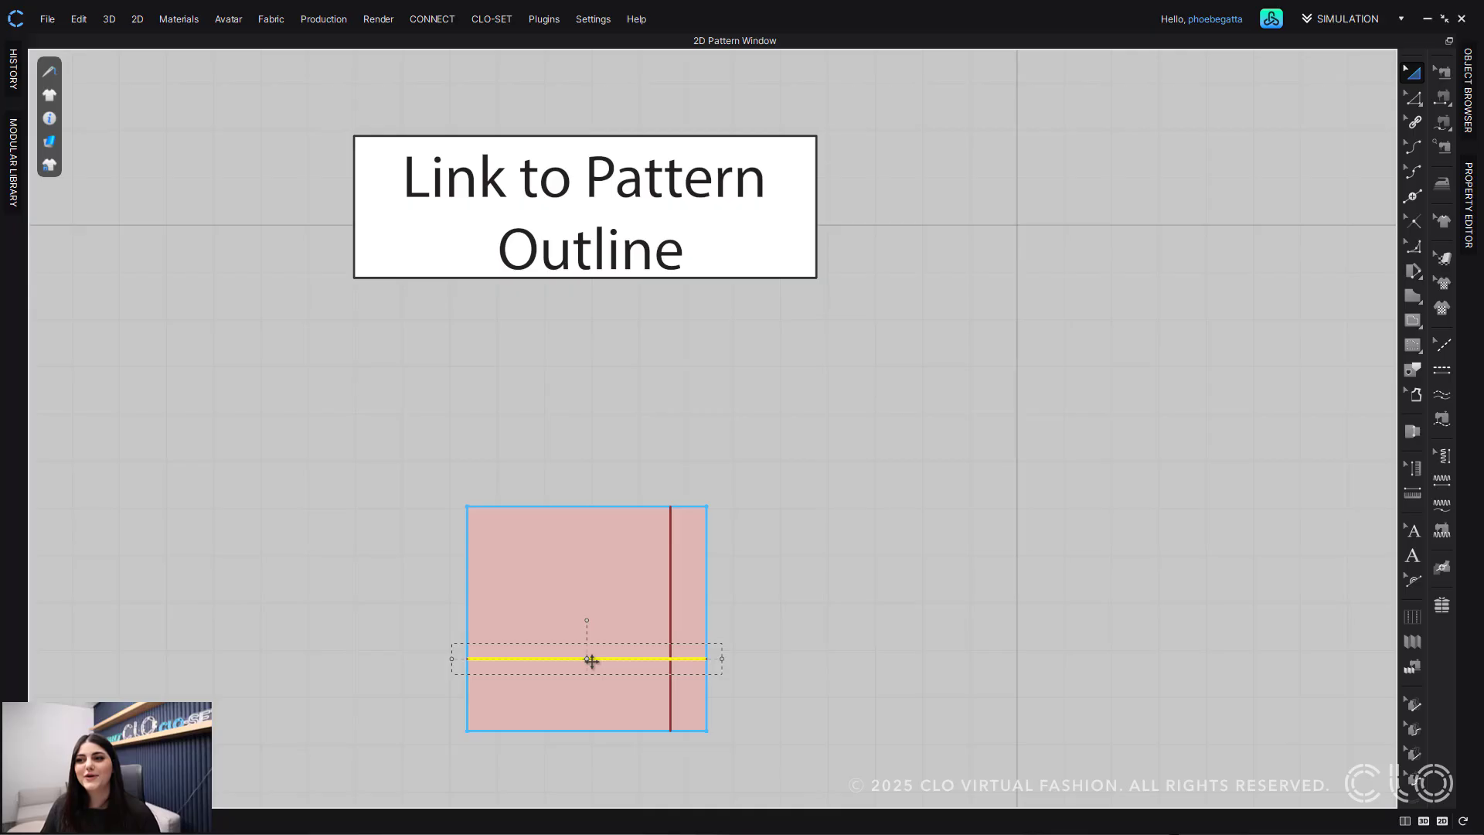
{"action": "right_click", "coordinate": [592, 661]}
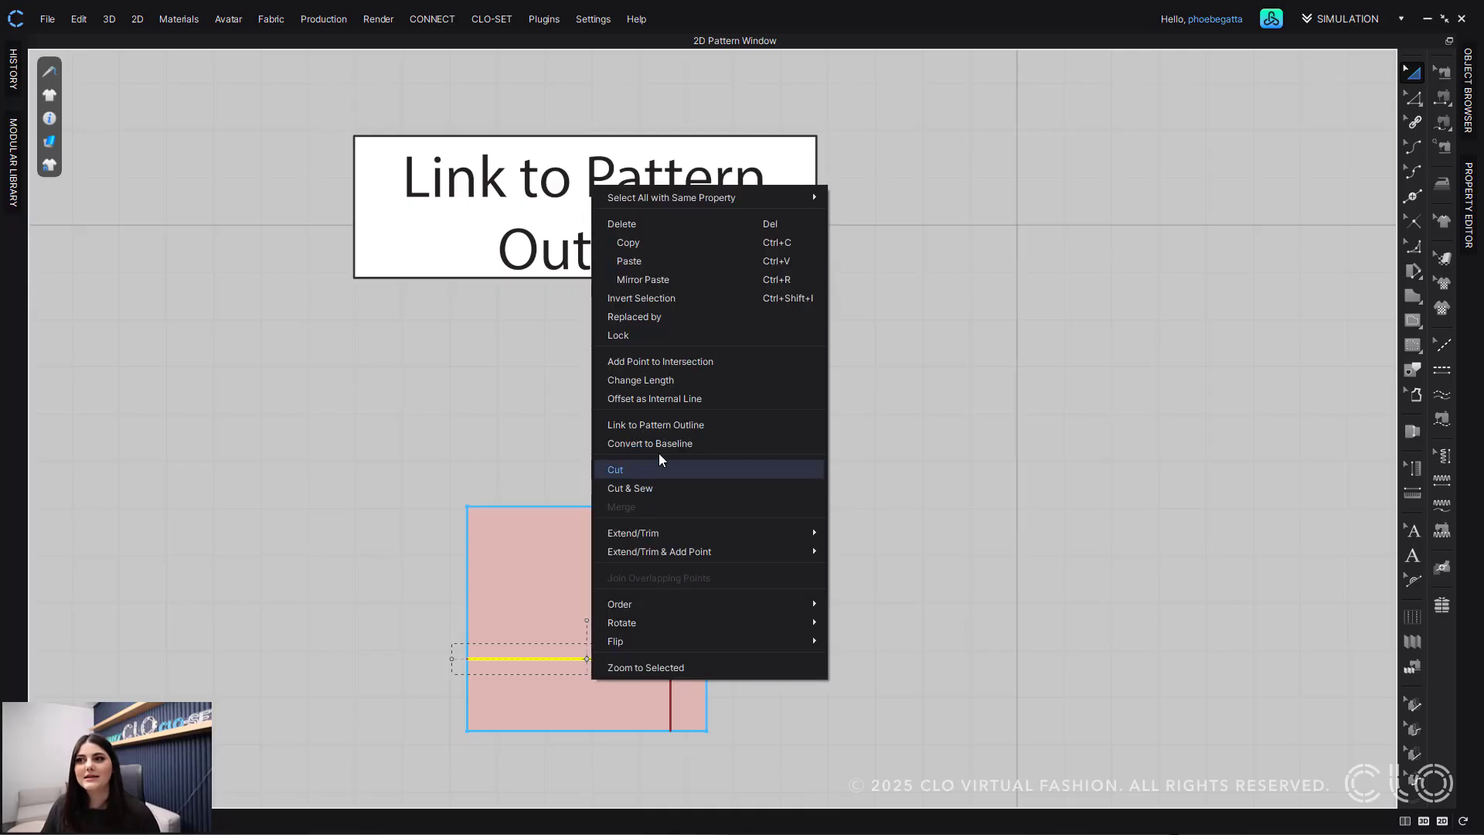
{"action": "left_click", "coordinate": [668, 424]}
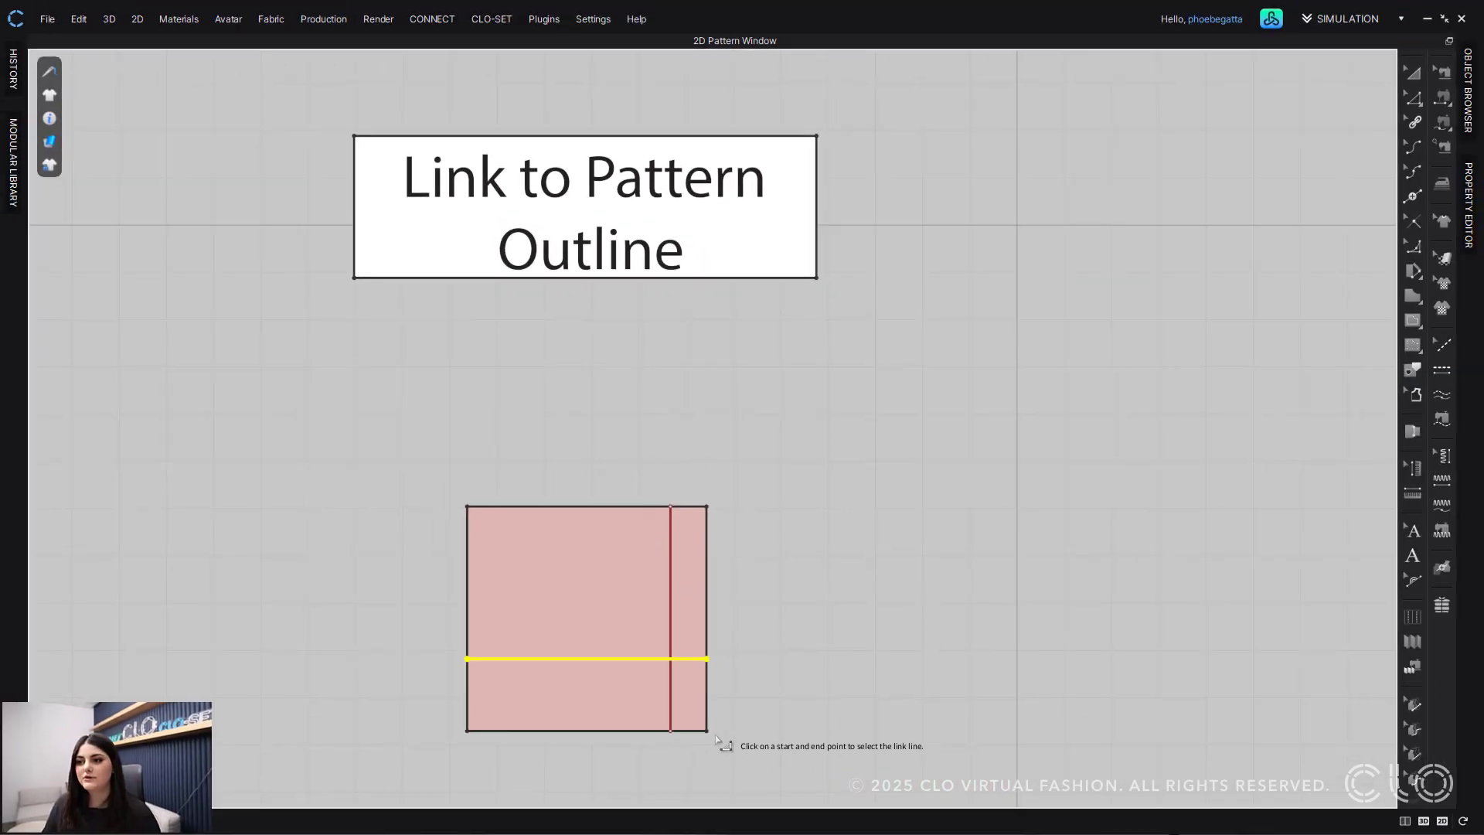
{"action": "left_click", "coordinate": [467, 732]}
{"action": "left_click", "coordinate": [477, 733]}
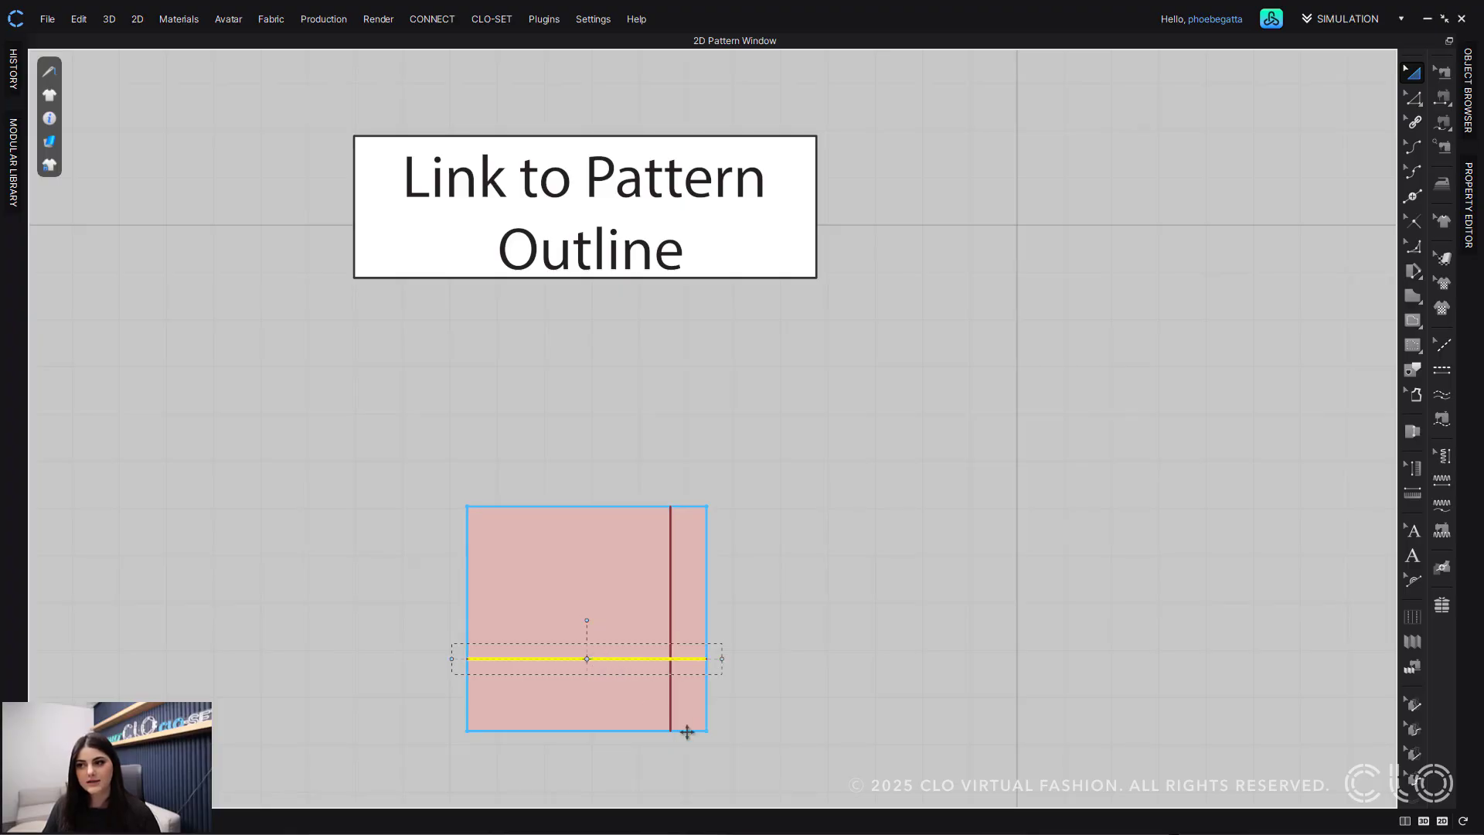
{"action": "left_click", "coordinate": [773, 710]}
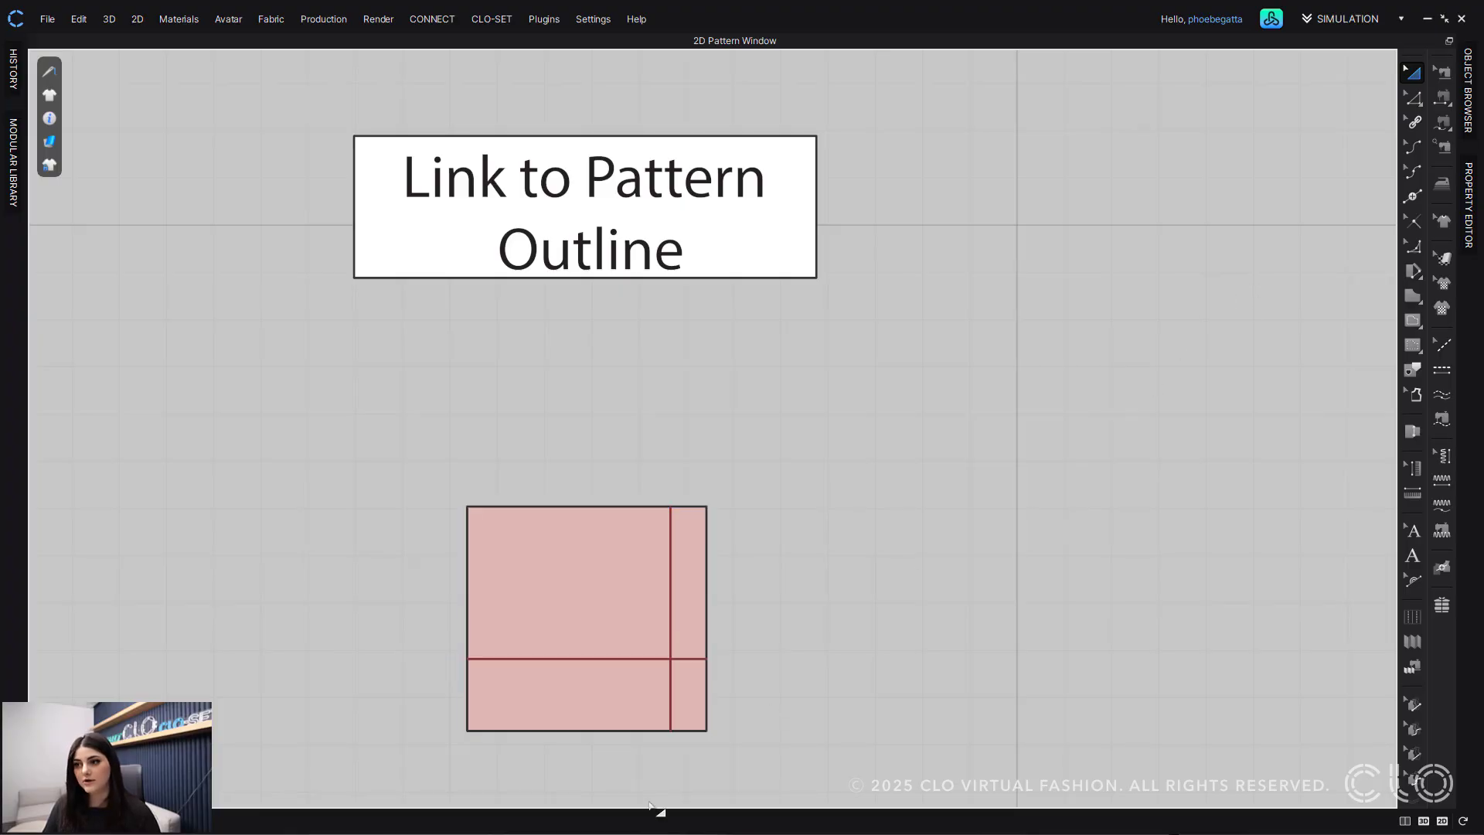
Step: Flare both lower corners of the pink square outward, lower its bottom edge by about 3.5, and select the vertical internal line
{"action": "key", "text": "z"}
{"action": "left_click_drag", "start_coordinate": [709, 732], "coordinate": [761, 733]}
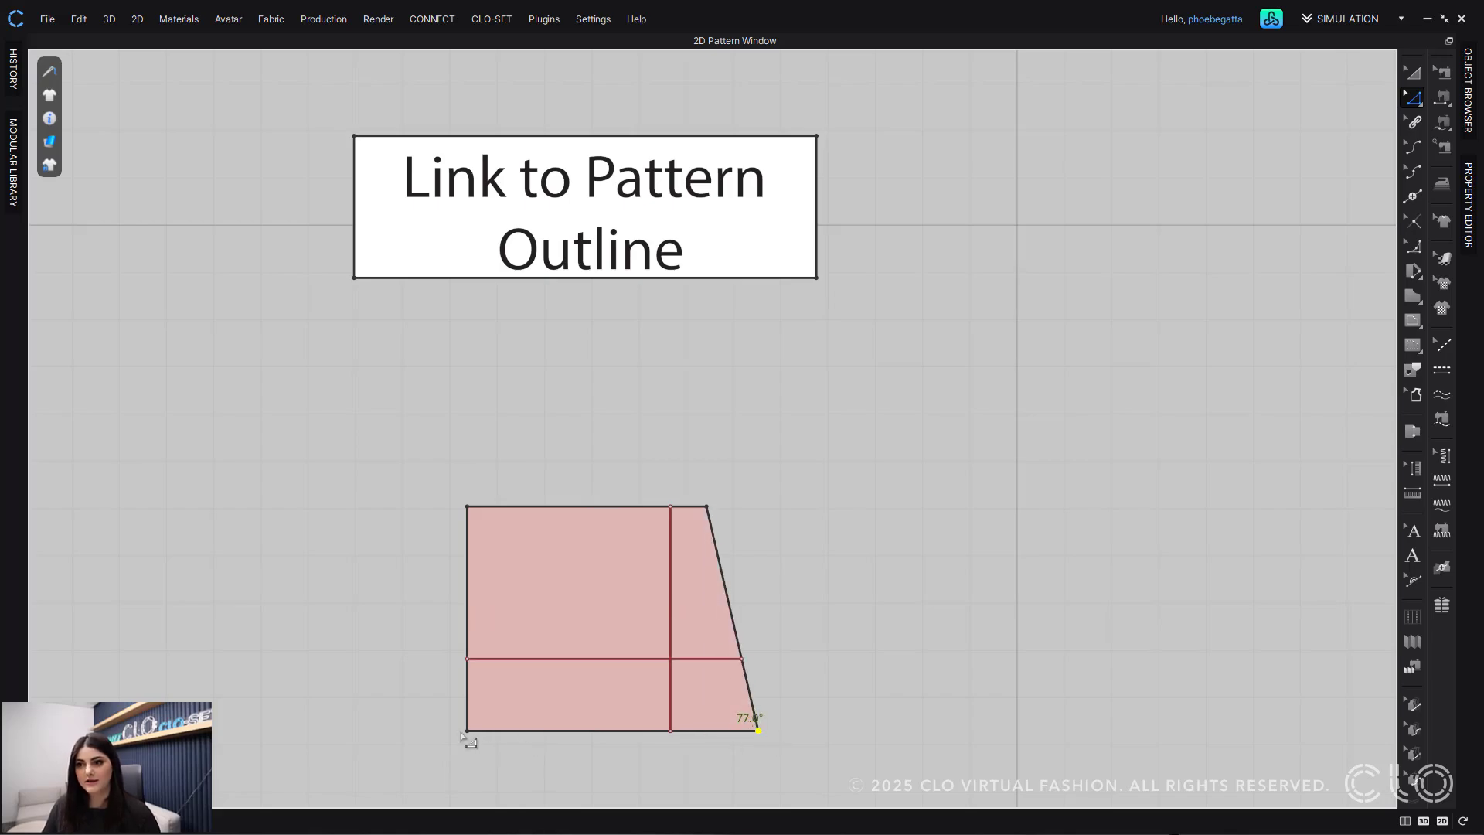
{"action": "left_click_drag", "start_coordinate": [464, 735], "coordinate": [413, 734]}
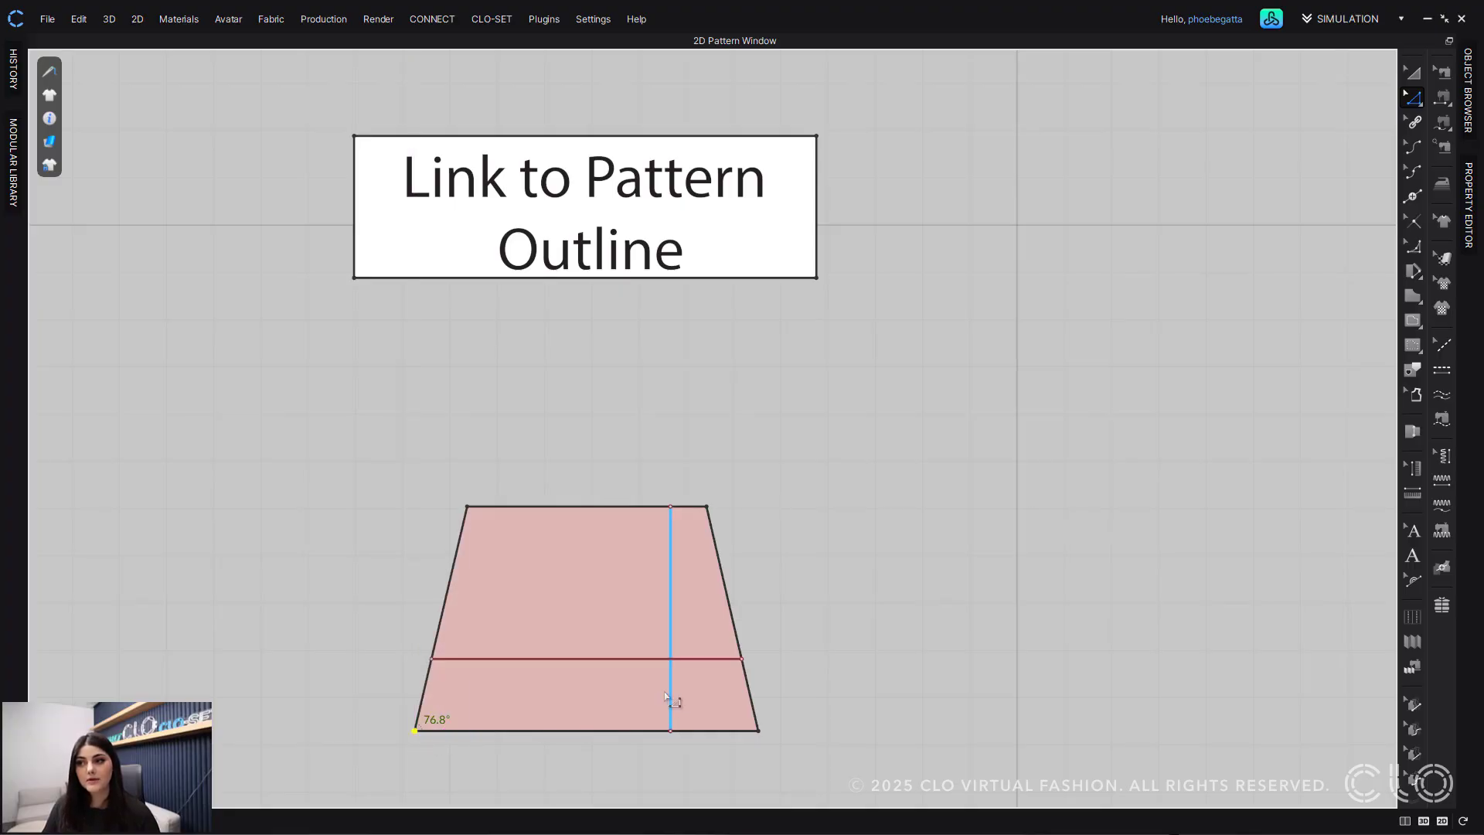
{"action": "left_click_drag", "start_coordinate": [683, 740], "coordinate": [705, 781]}
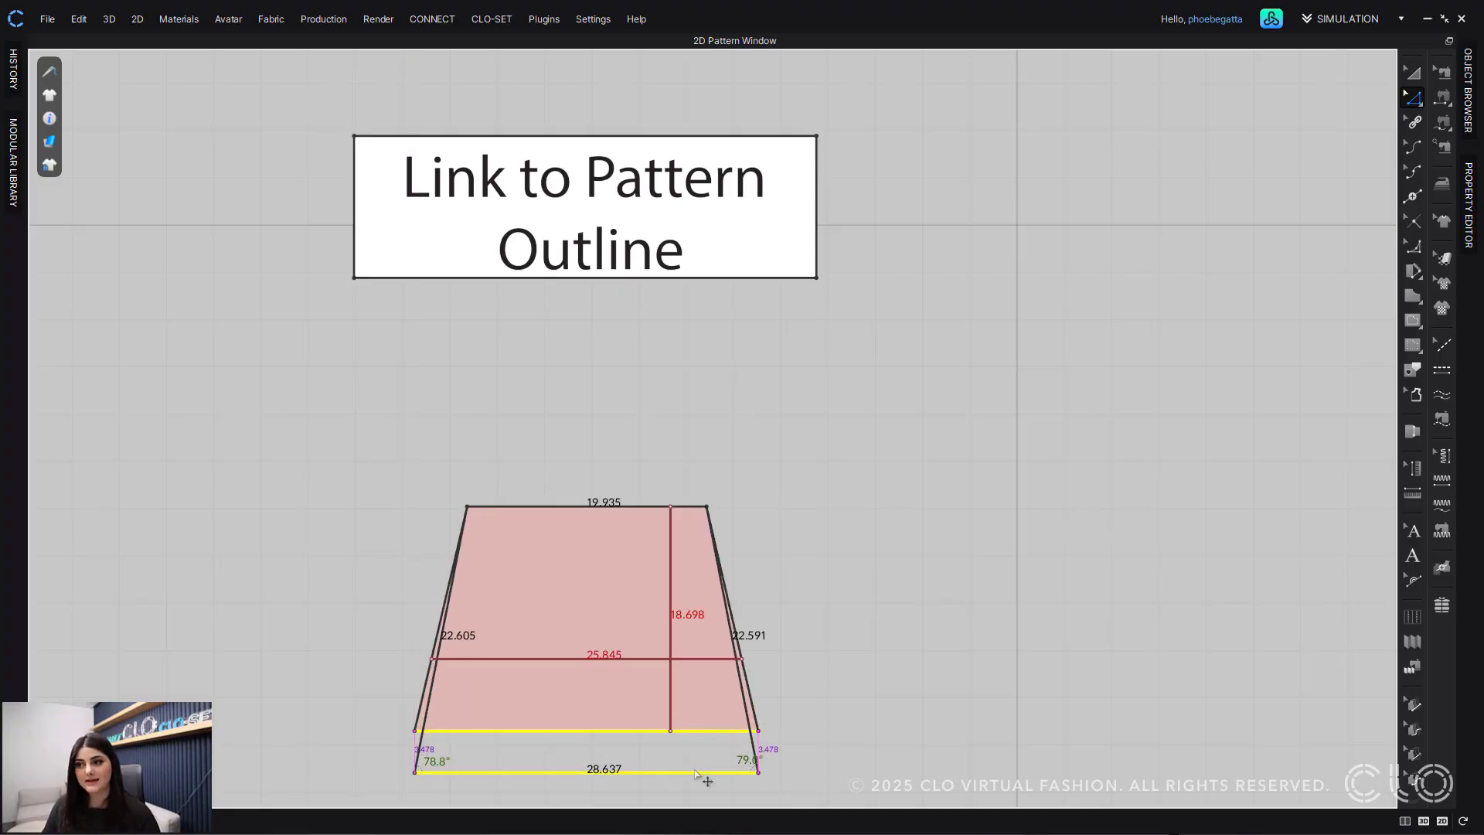
{"action": "left_click", "coordinate": [671, 723]}
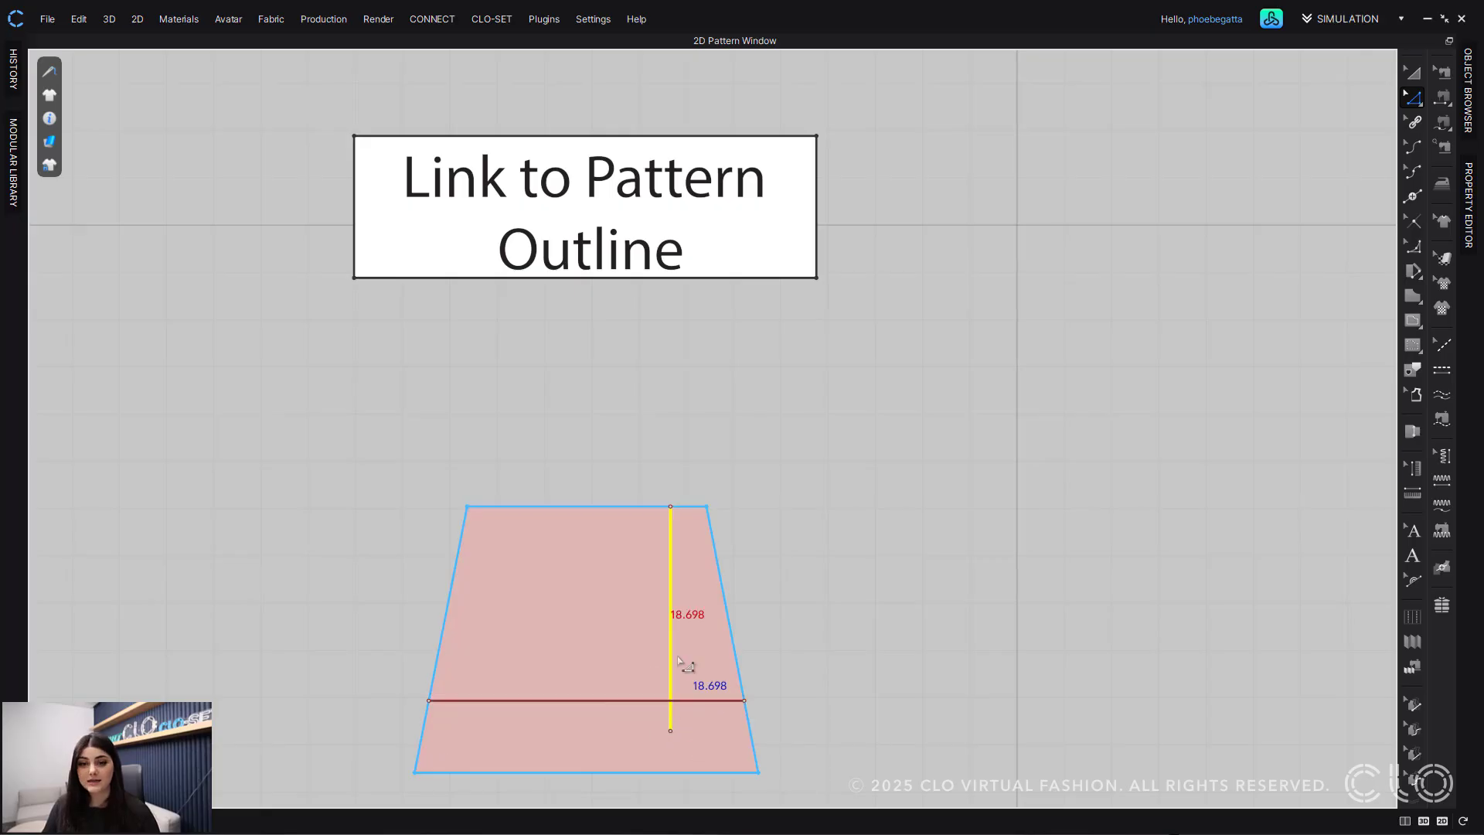
Step: Undo the bottom edge move and both corner flares on the pink pattern
{"action": "key", "text": "ctrl+z"}
{"action": "key", "text": "ctrl+z"}
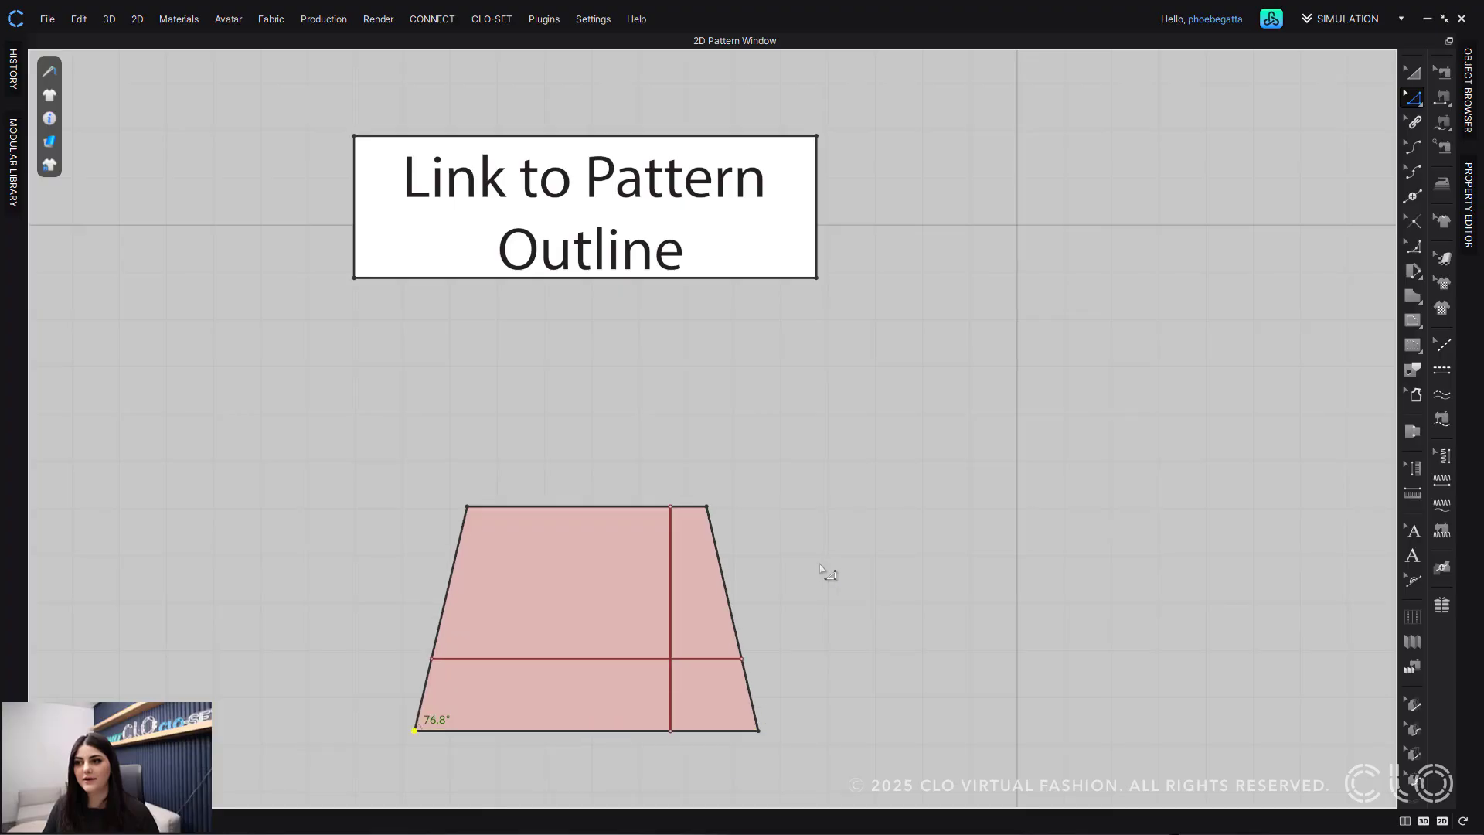
{"action": "key", "text": "ctrl+z"}
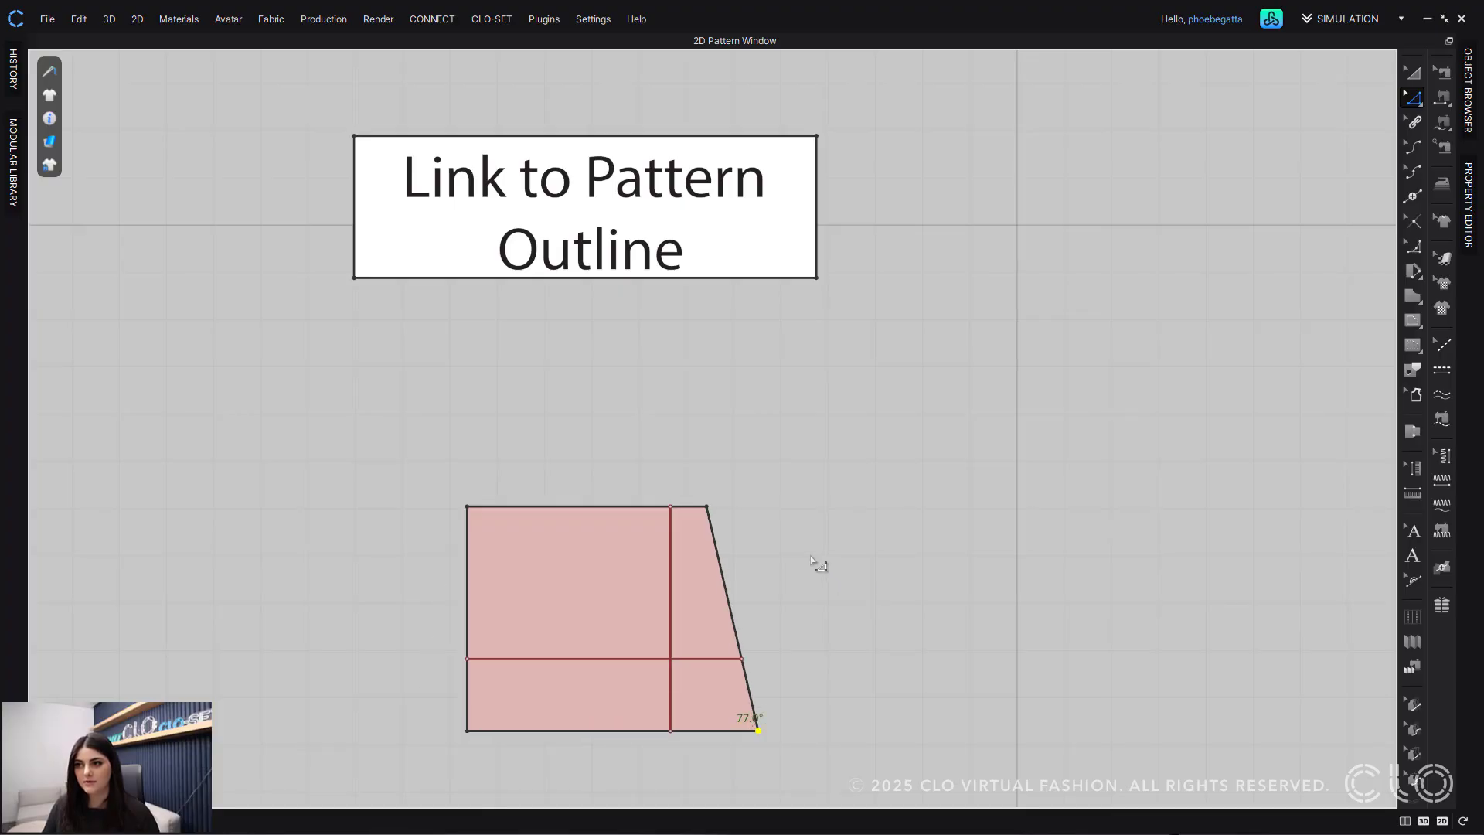
{"action": "key", "text": "ctrl+z"}
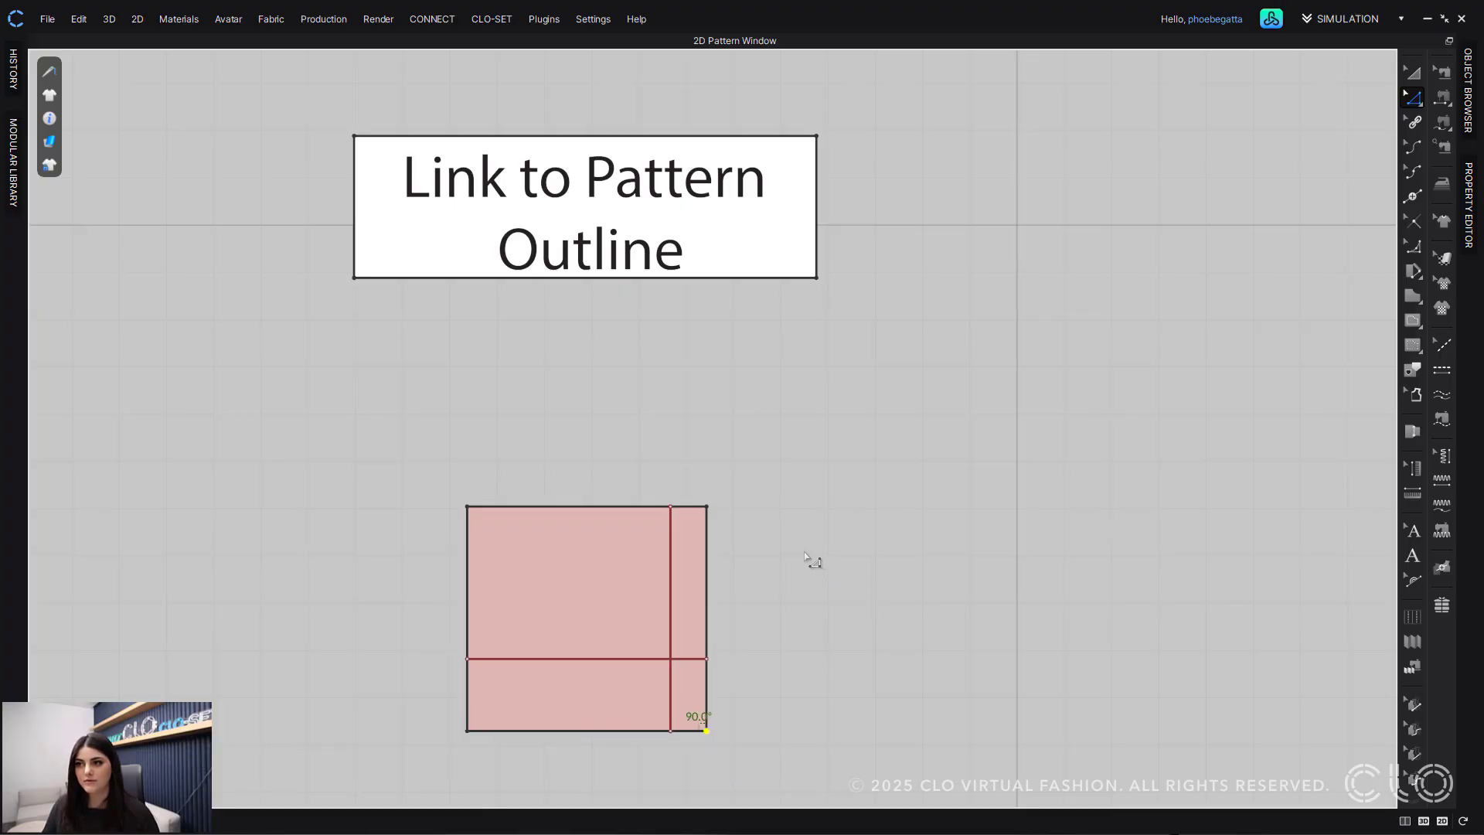
Step: Link the pink square's vertical internal line to the full right edge of its outline with Link to Pattern Outline
{"action": "left_click", "coordinate": [1413, 75]}
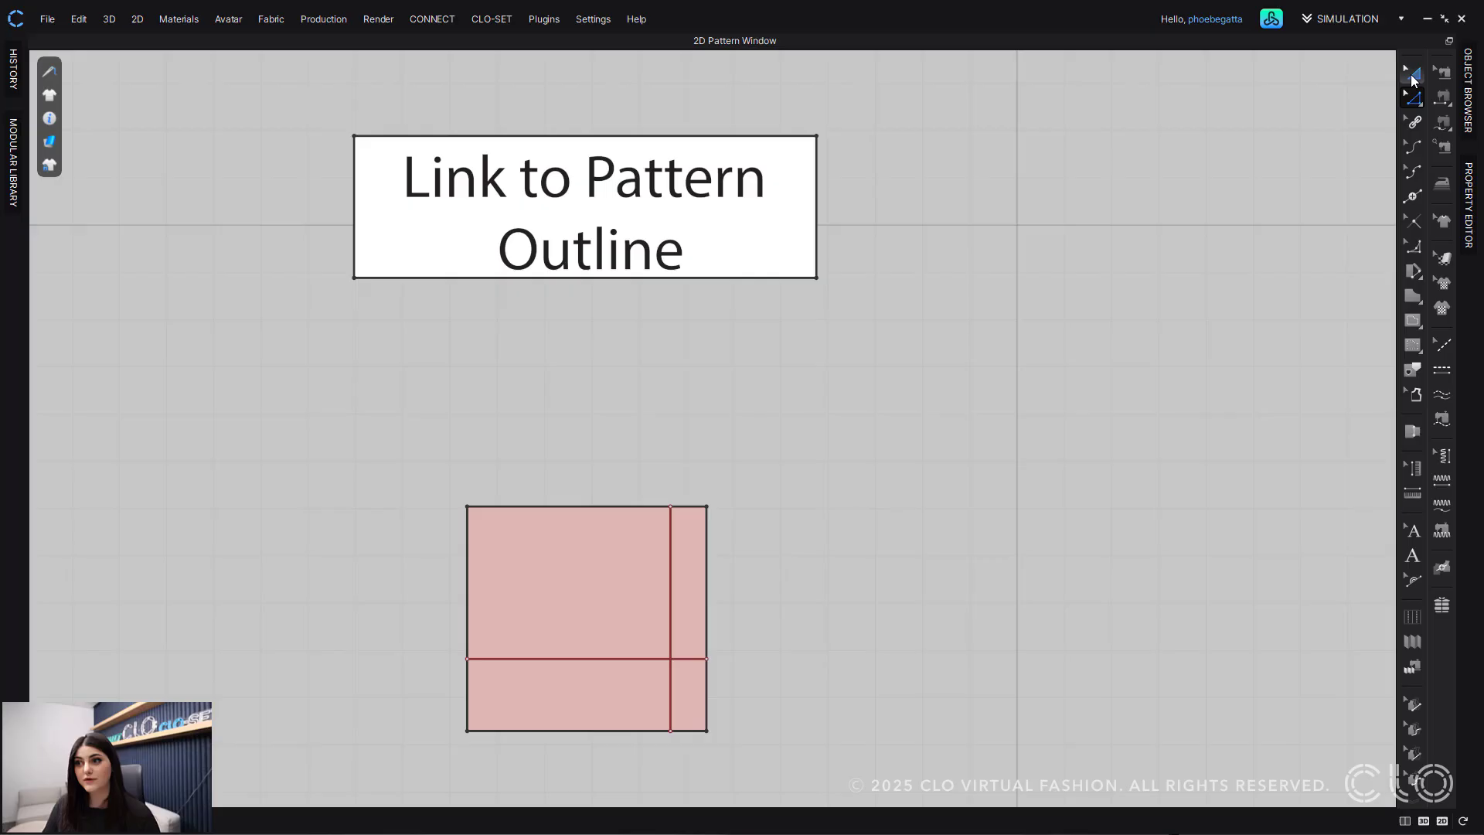
{"action": "left_click", "coordinate": [671, 550]}
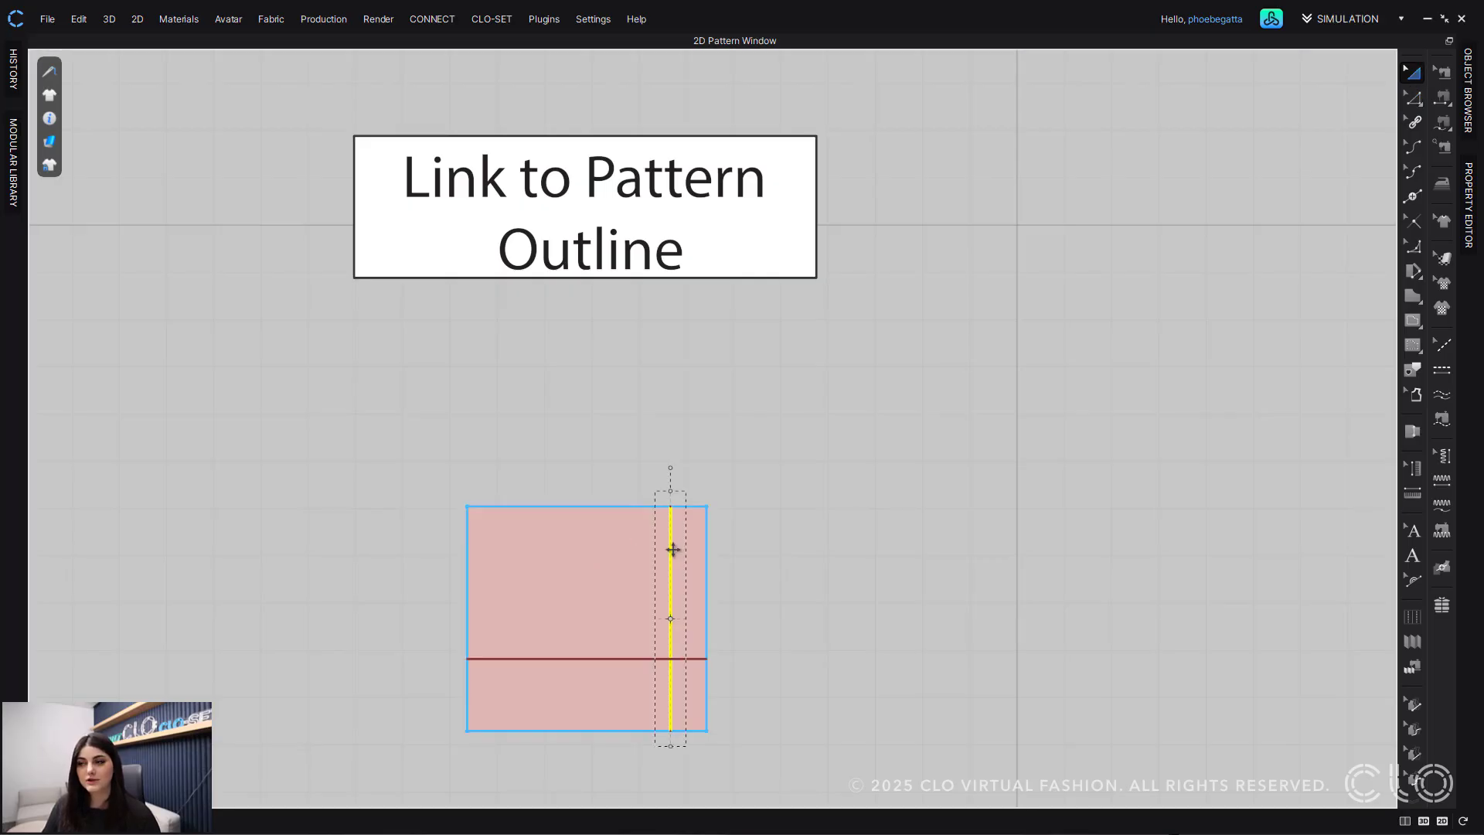
{"action": "right_click", "coordinate": [672, 550]}
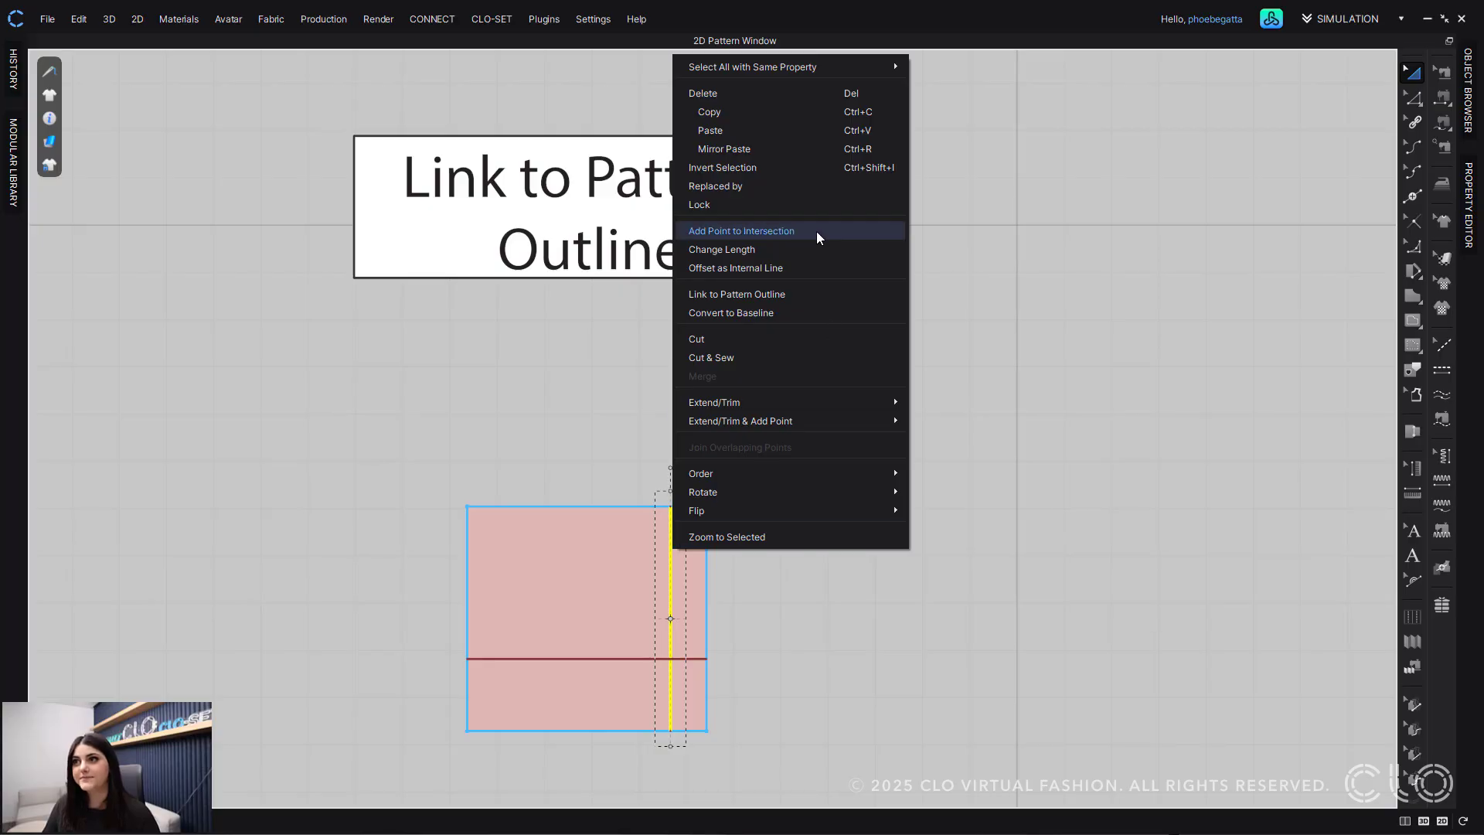
{"action": "left_click", "coordinate": [795, 294]}
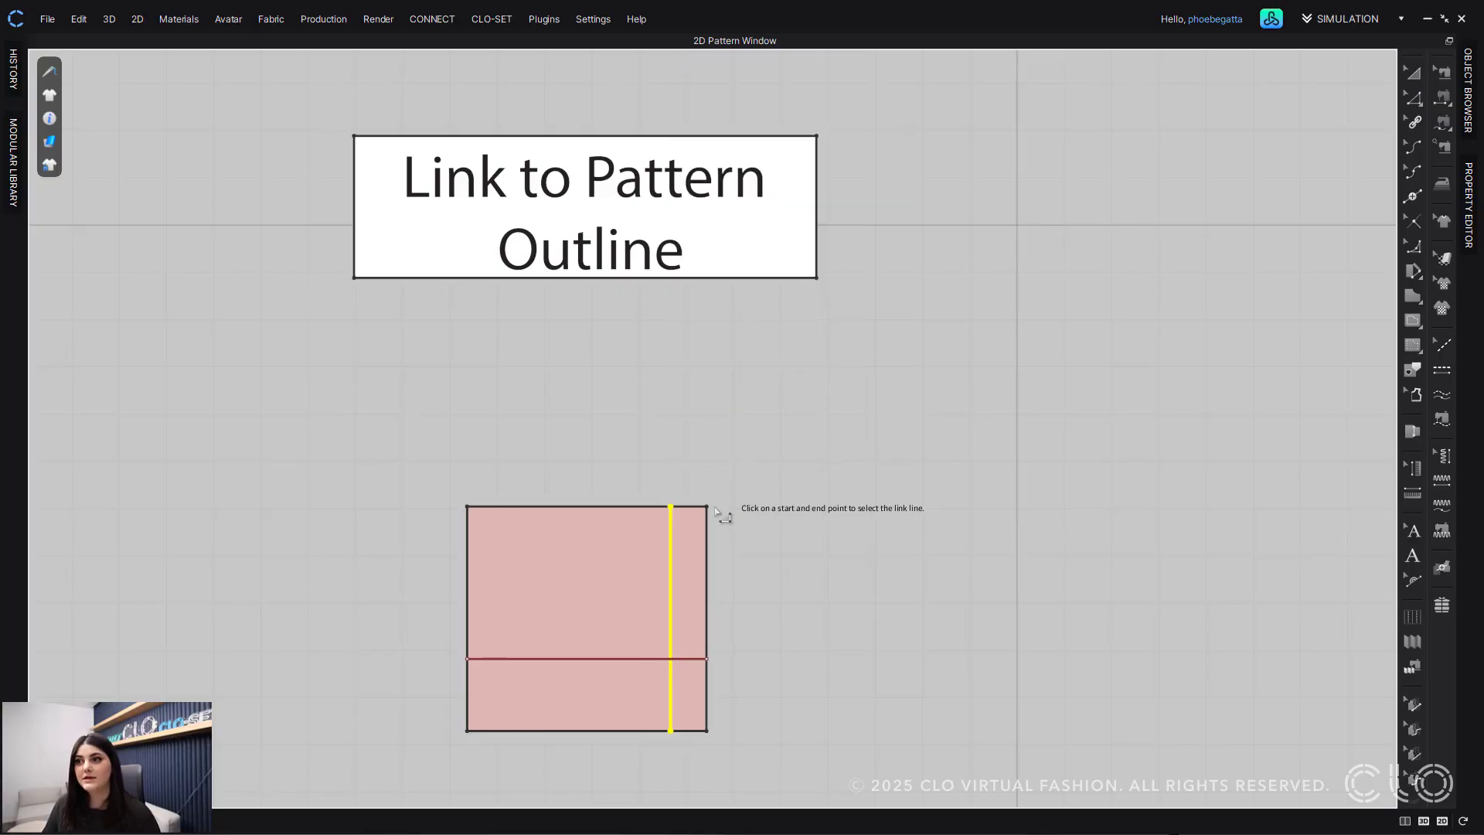
{"action": "left_click", "coordinate": [707, 507]}
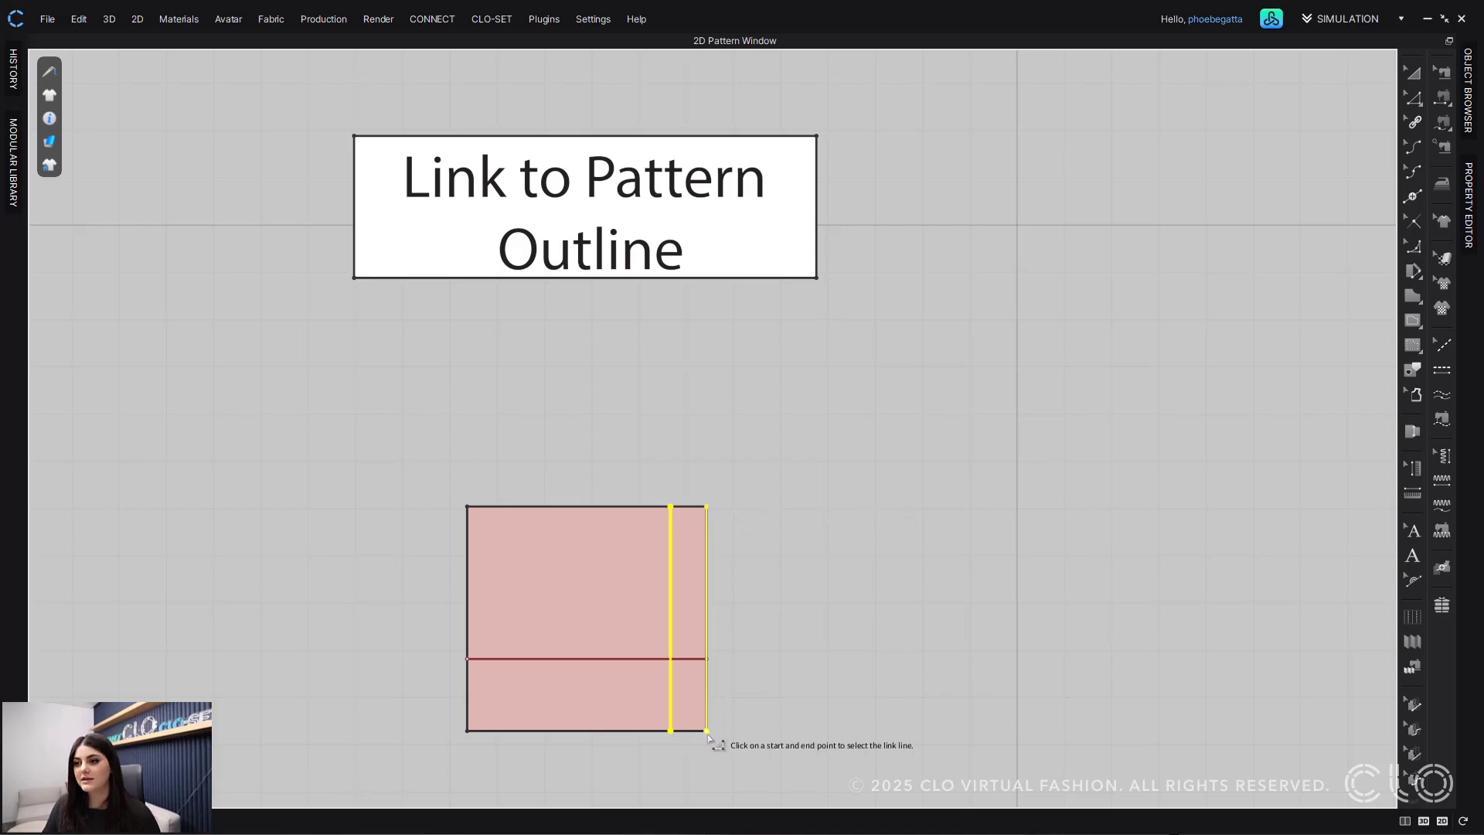
{"action": "left_click", "coordinate": [707, 730]}
{"action": "left_click", "coordinate": [804, 666]}
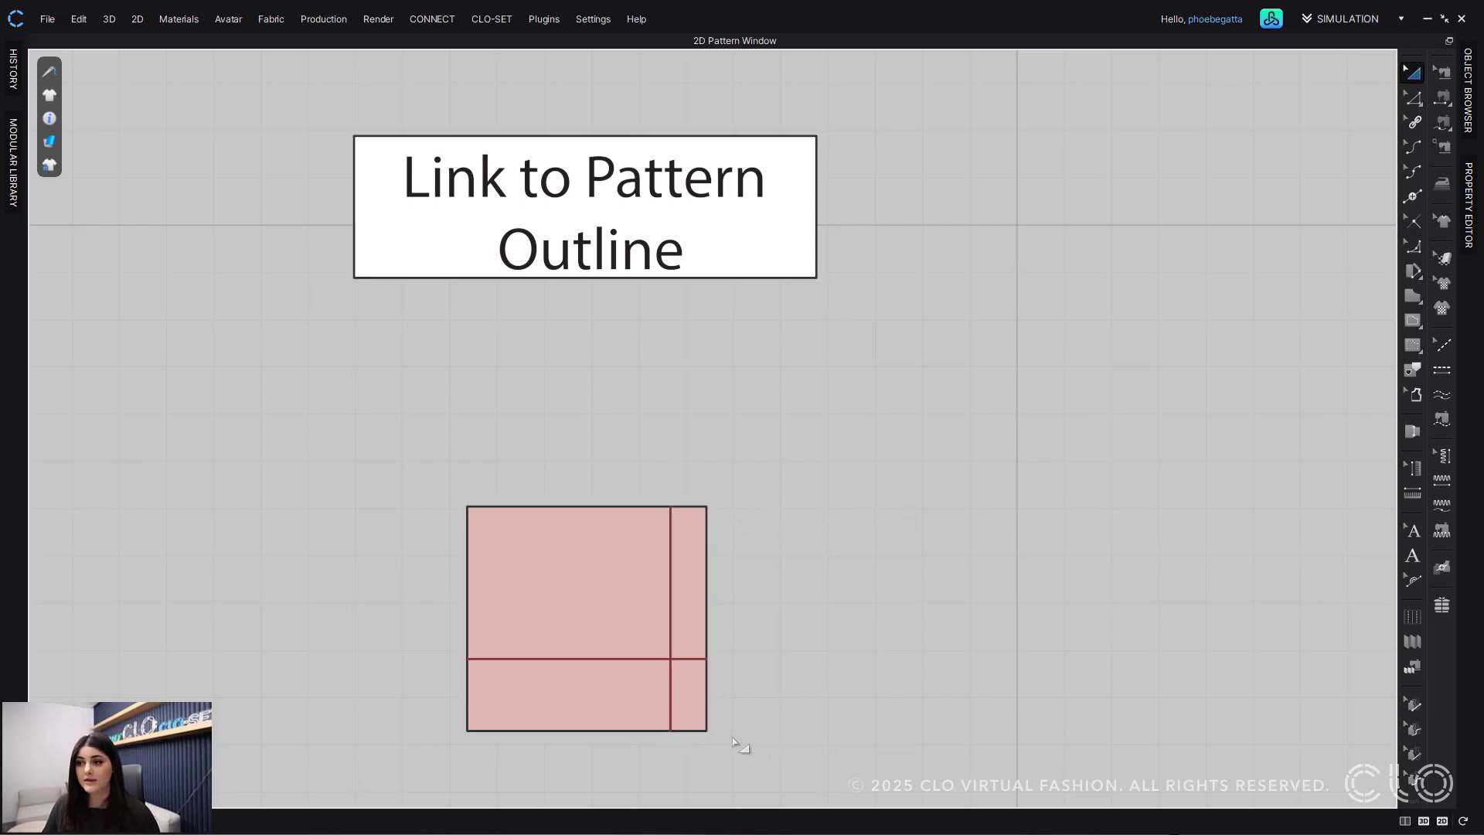
Step: Reshape the pink pattern by flaring the lower-right corner, lowering the lower-left corner, and shifting the upper-left, lower-left and upper-right corners to the right
{"action": "key", "text": "z"}
{"action": "left_click_drag", "start_coordinate": [707, 730], "coordinate": [788, 740]}
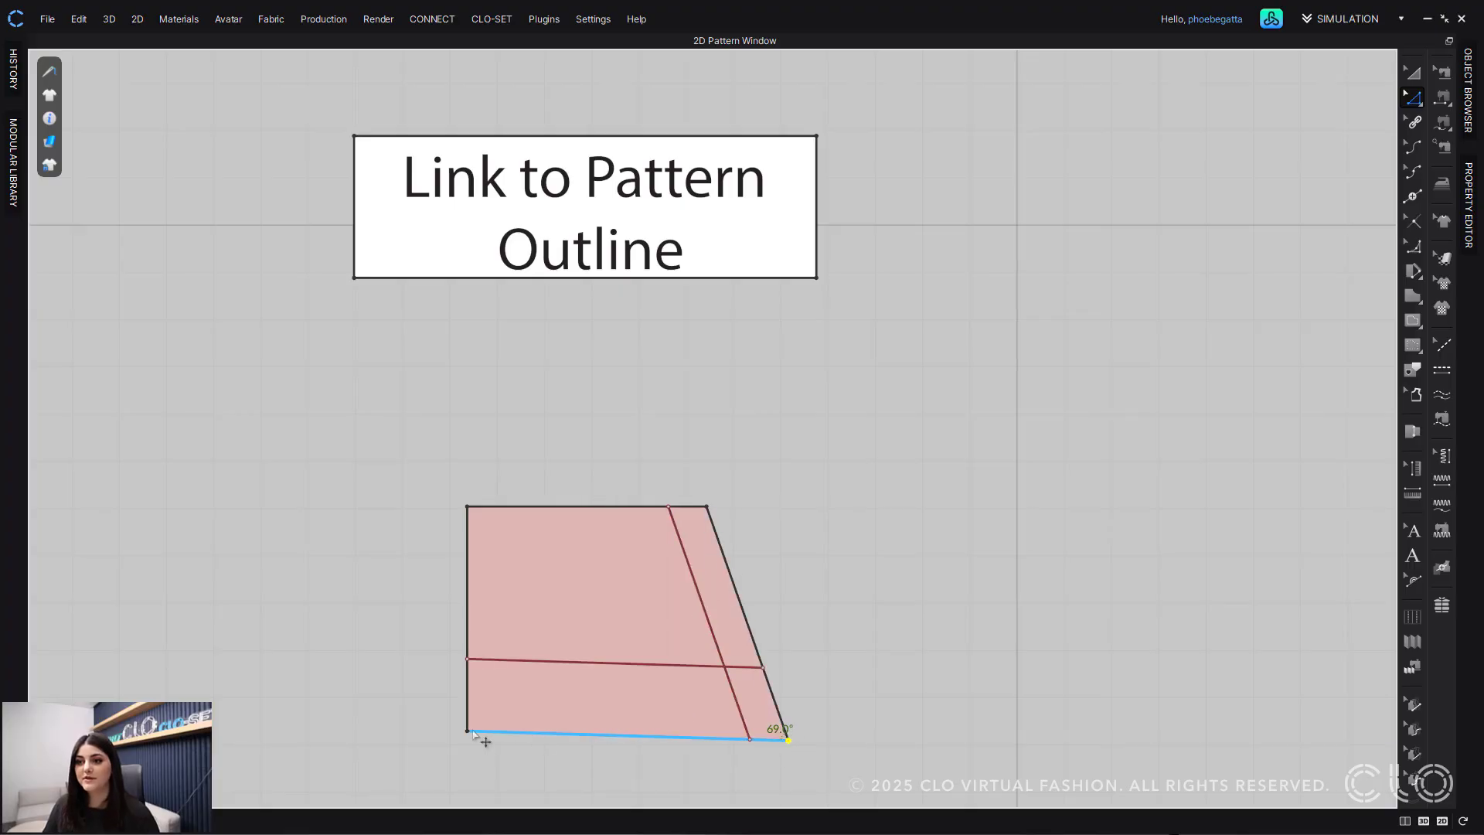
{"action": "left_click_drag", "start_coordinate": [467, 731], "coordinate": [420, 801]}
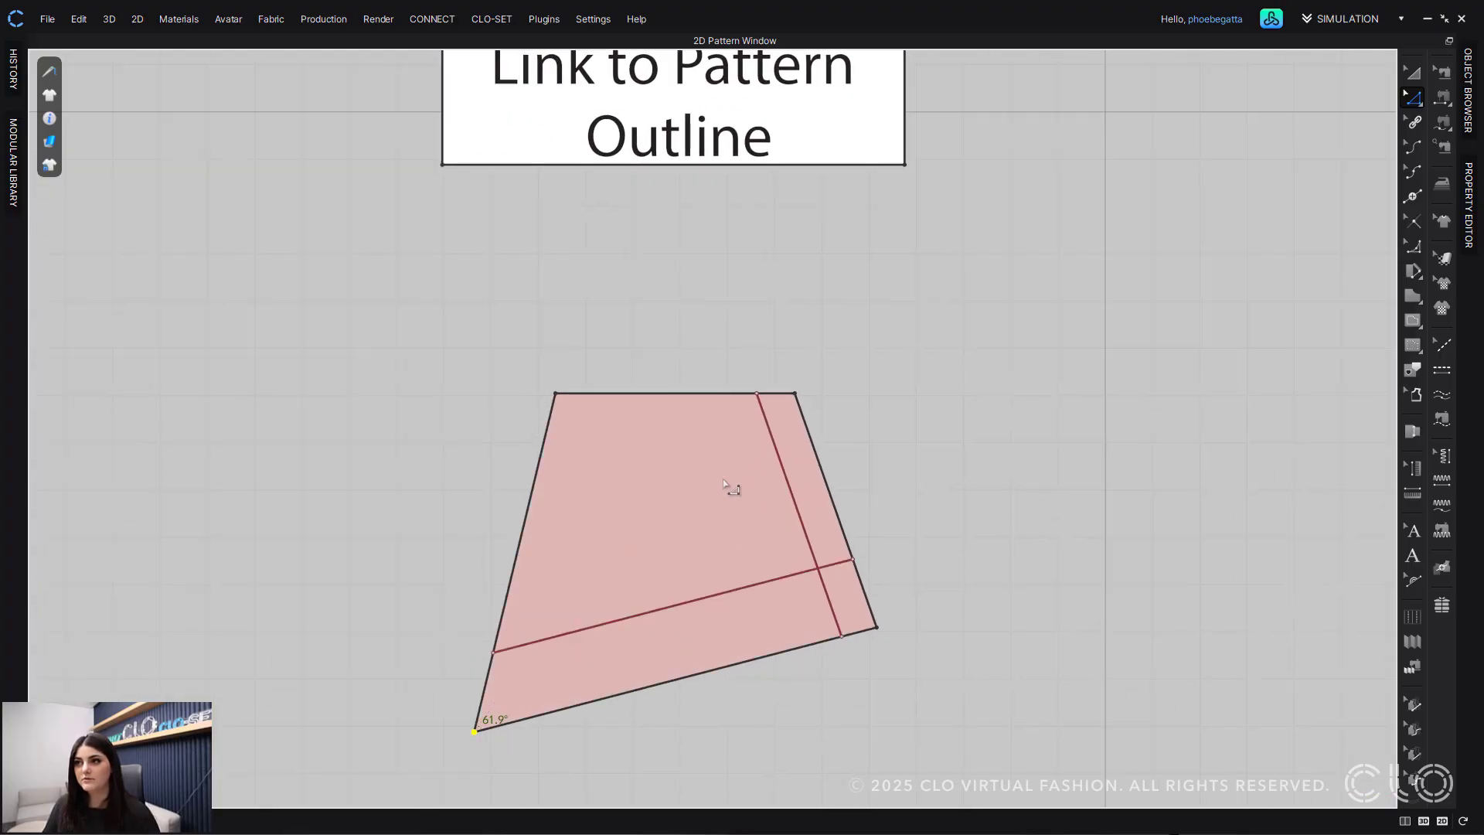
{"action": "left_click_drag", "start_coordinate": [567, 402], "coordinate": [623, 403]}
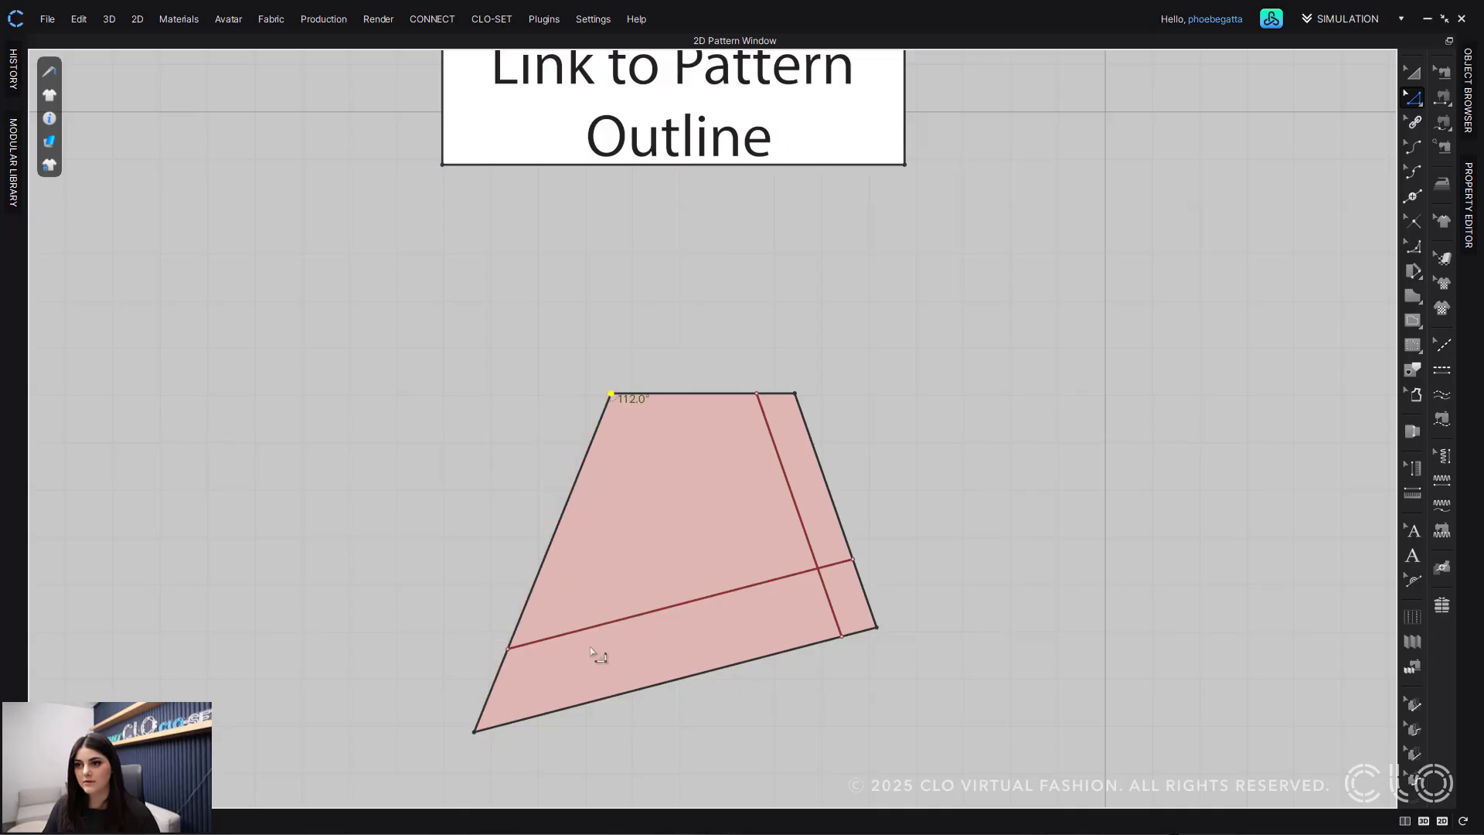
{"action": "left_click_drag", "start_coordinate": [475, 731], "coordinate": [596, 742]}
{"action": "middle_click_drag", "start_coordinate": [781, 576], "coordinate": [666, 541]}
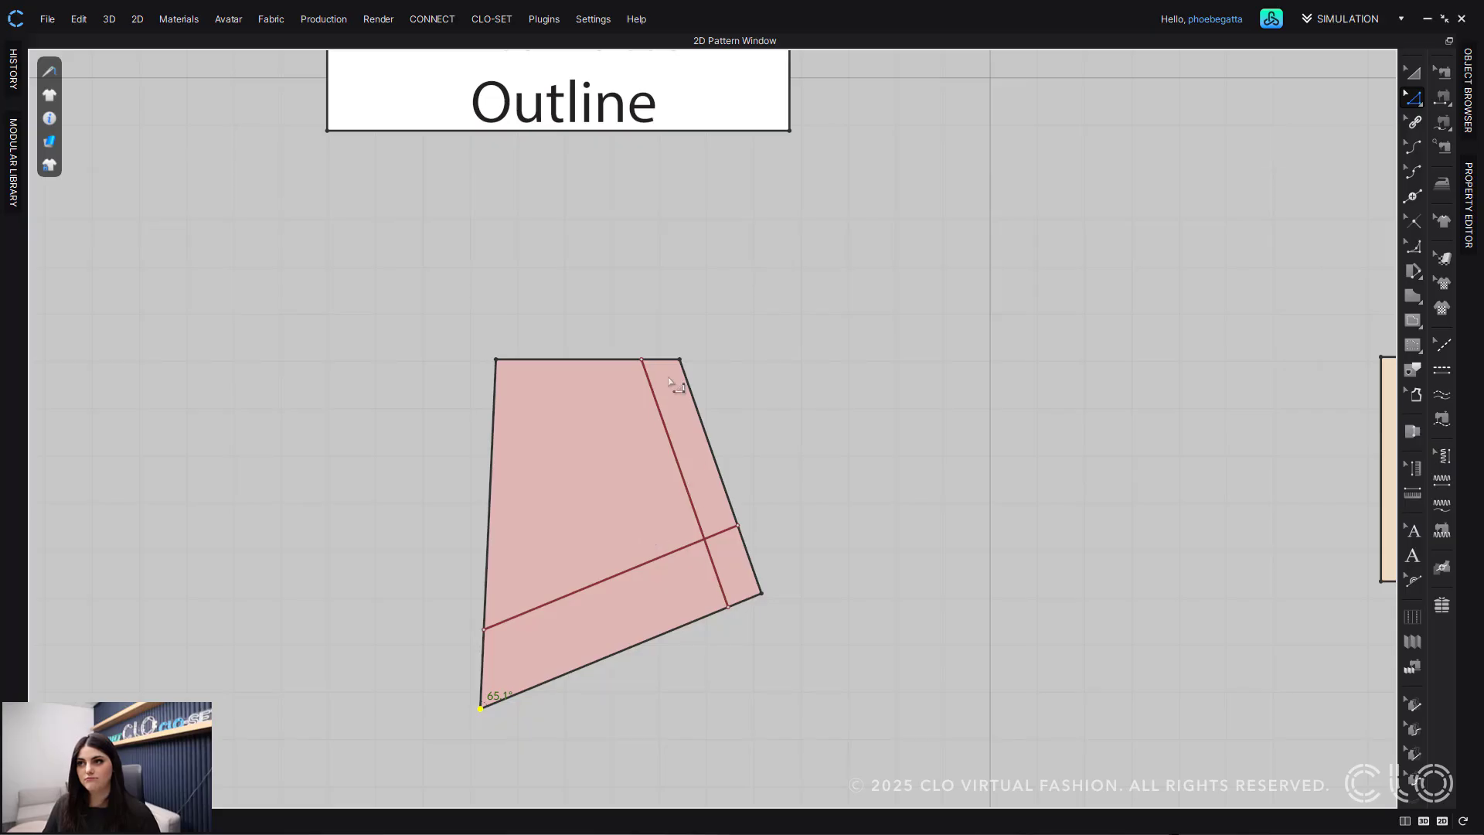
{"action": "left_click_drag", "start_coordinate": [682, 359], "coordinate": [718, 360]}
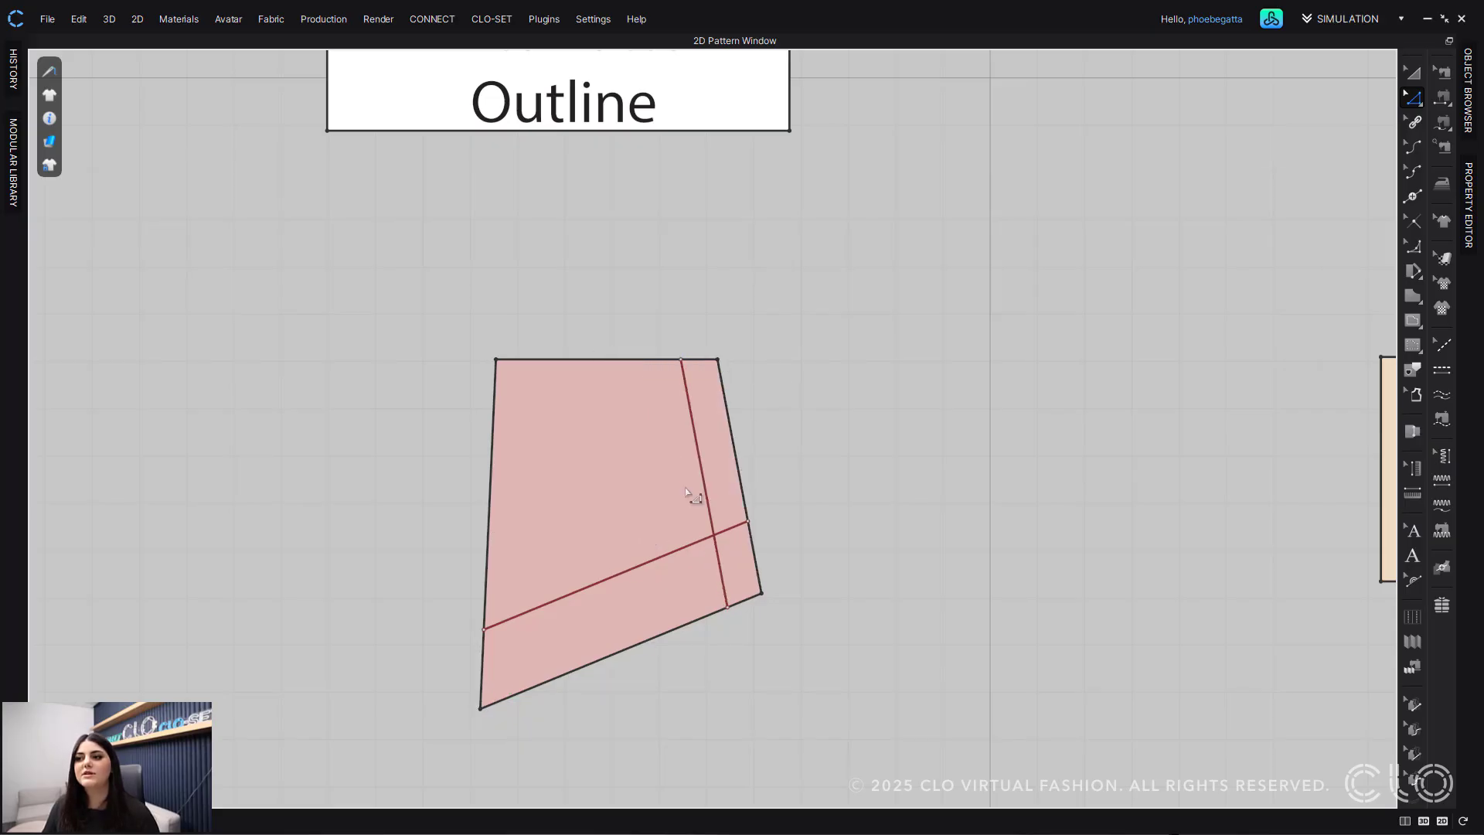
Step: Unlink the pink pattern's lower slanted internal line from the pattern outline
{"action": "left_click", "coordinate": [1424, 168]}
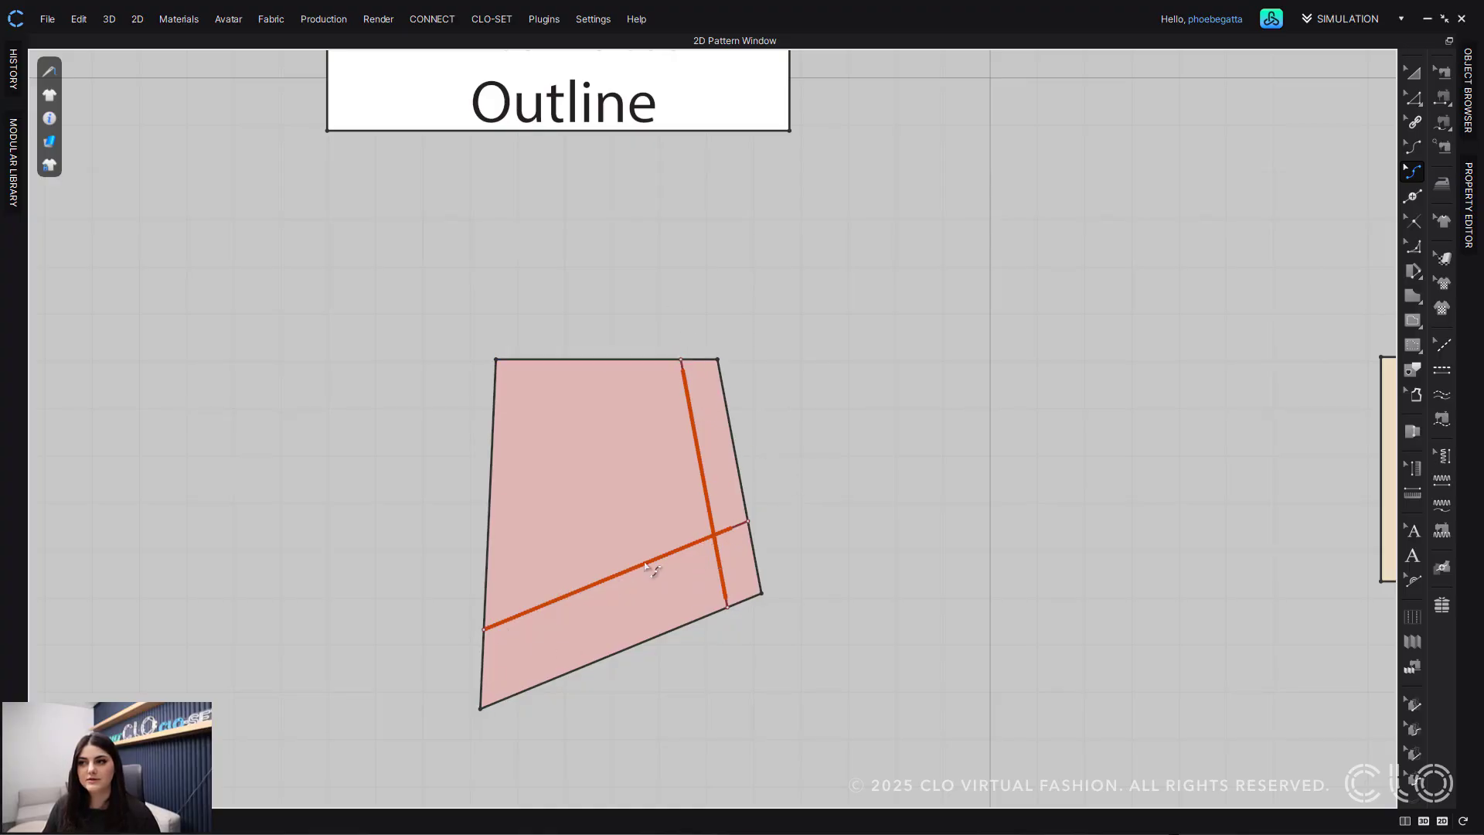
{"action": "left_click", "coordinate": [1413, 71]}
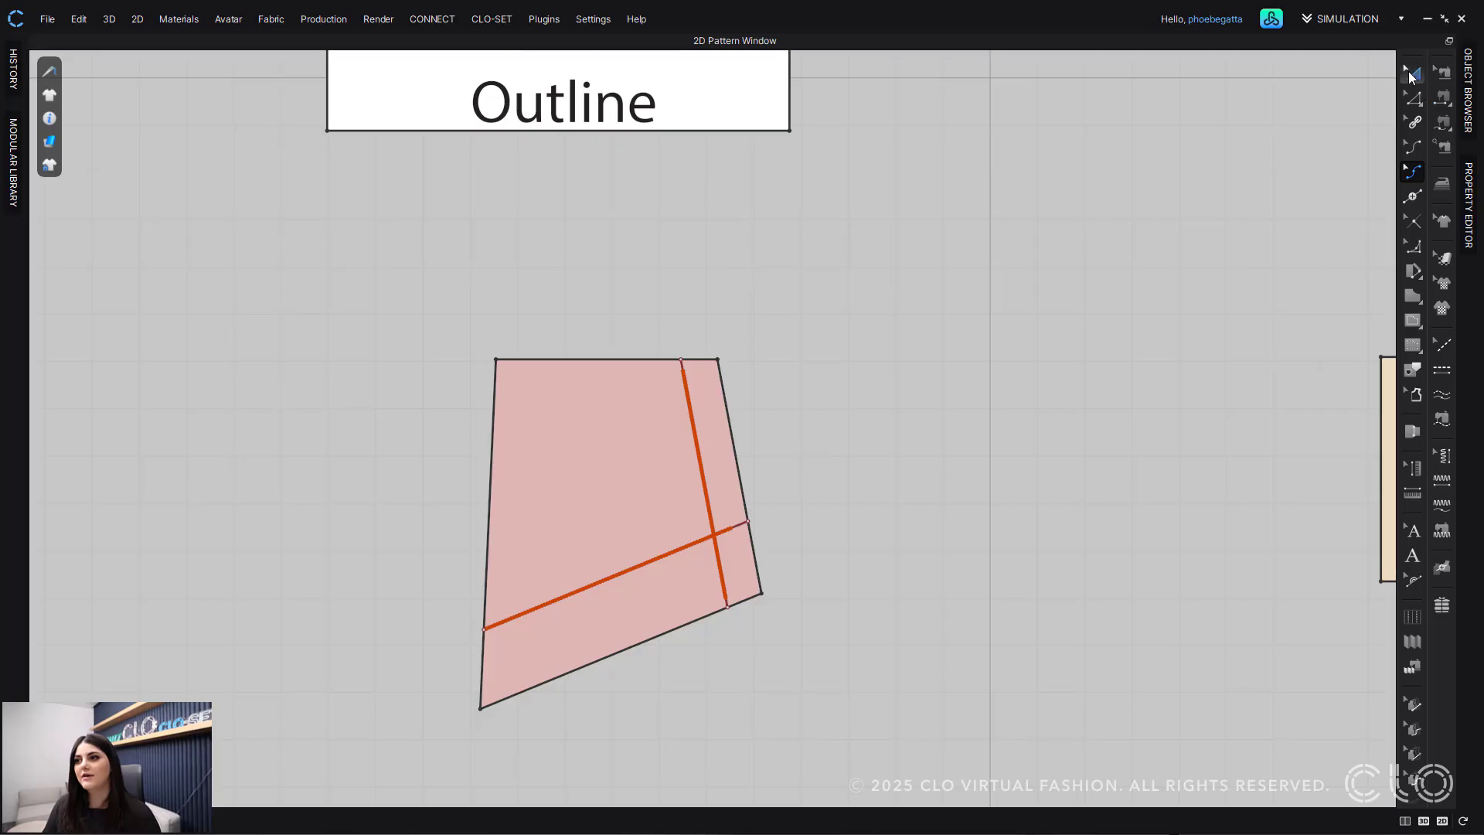
{"action": "left_click", "coordinate": [608, 583]}
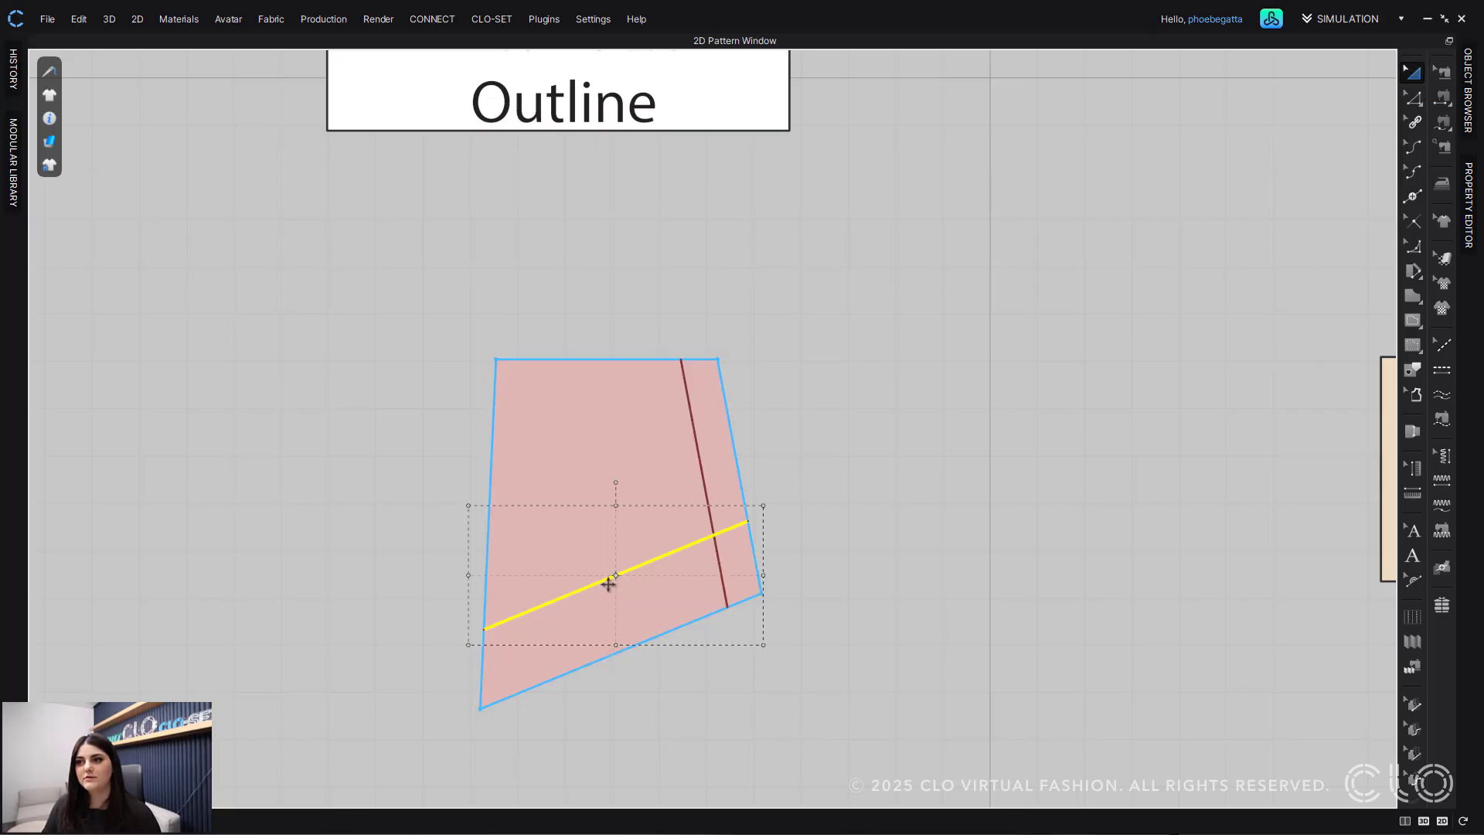
{"action": "right_click", "coordinate": [608, 583]}
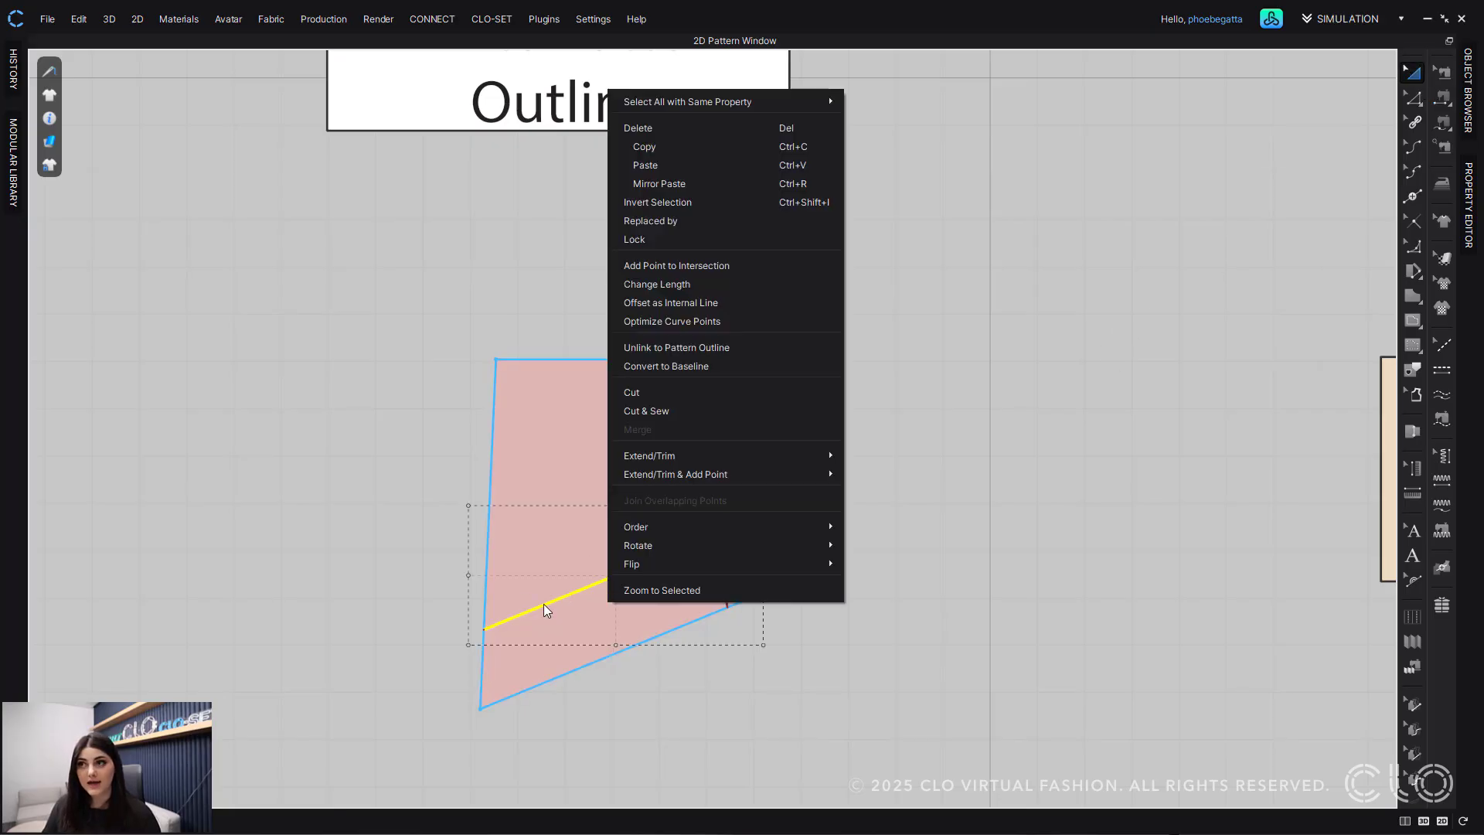
{"action": "left_click", "coordinate": [722, 349]}
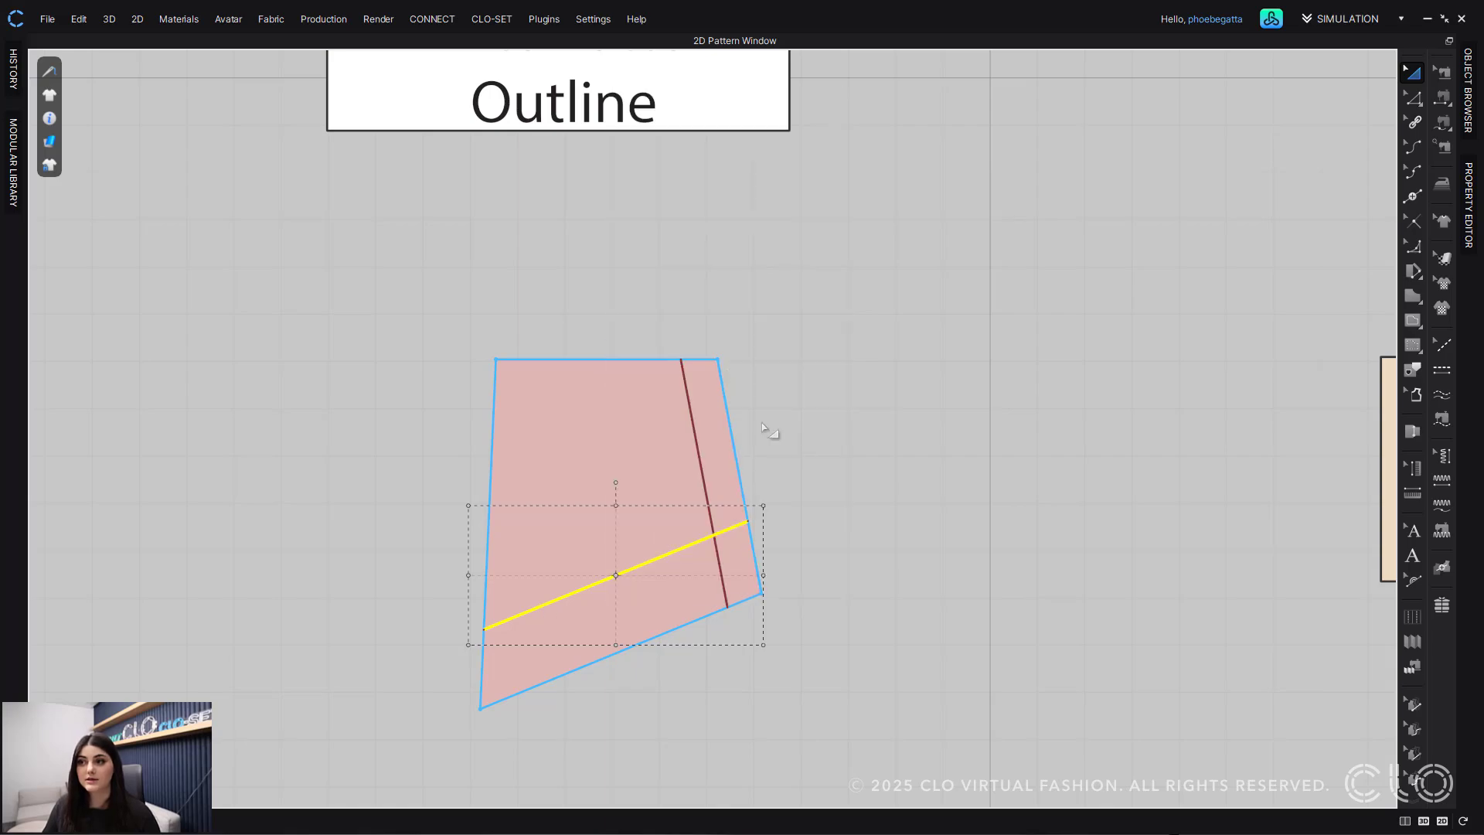
{"action": "left_click", "coordinate": [950, 356]}
{"action": "left_click", "coordinate": [1412, 173]}
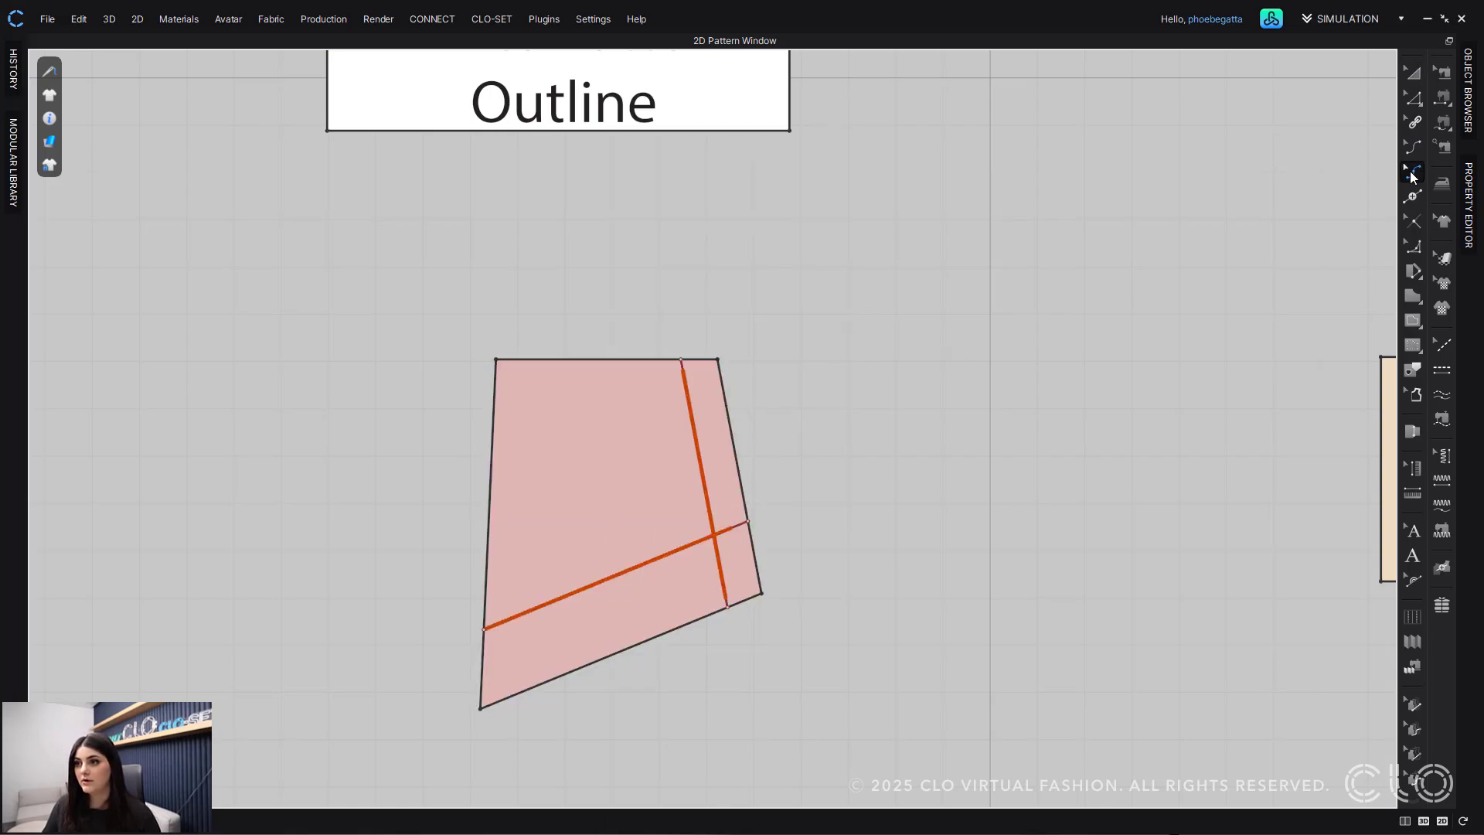
{"action": "key", "text": "z"}
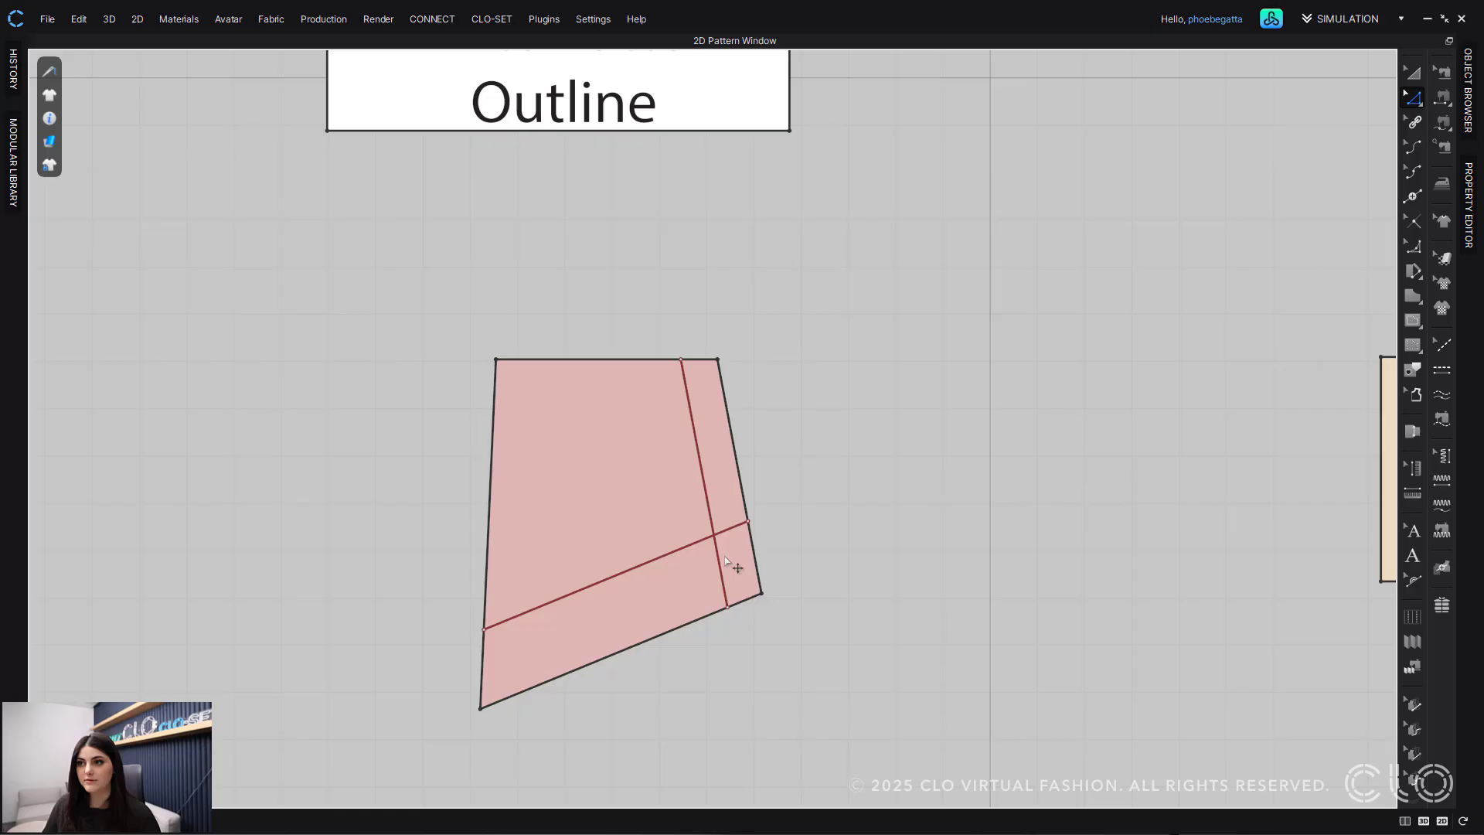
{"action": "right_click", "coordinate": [656, 557]}
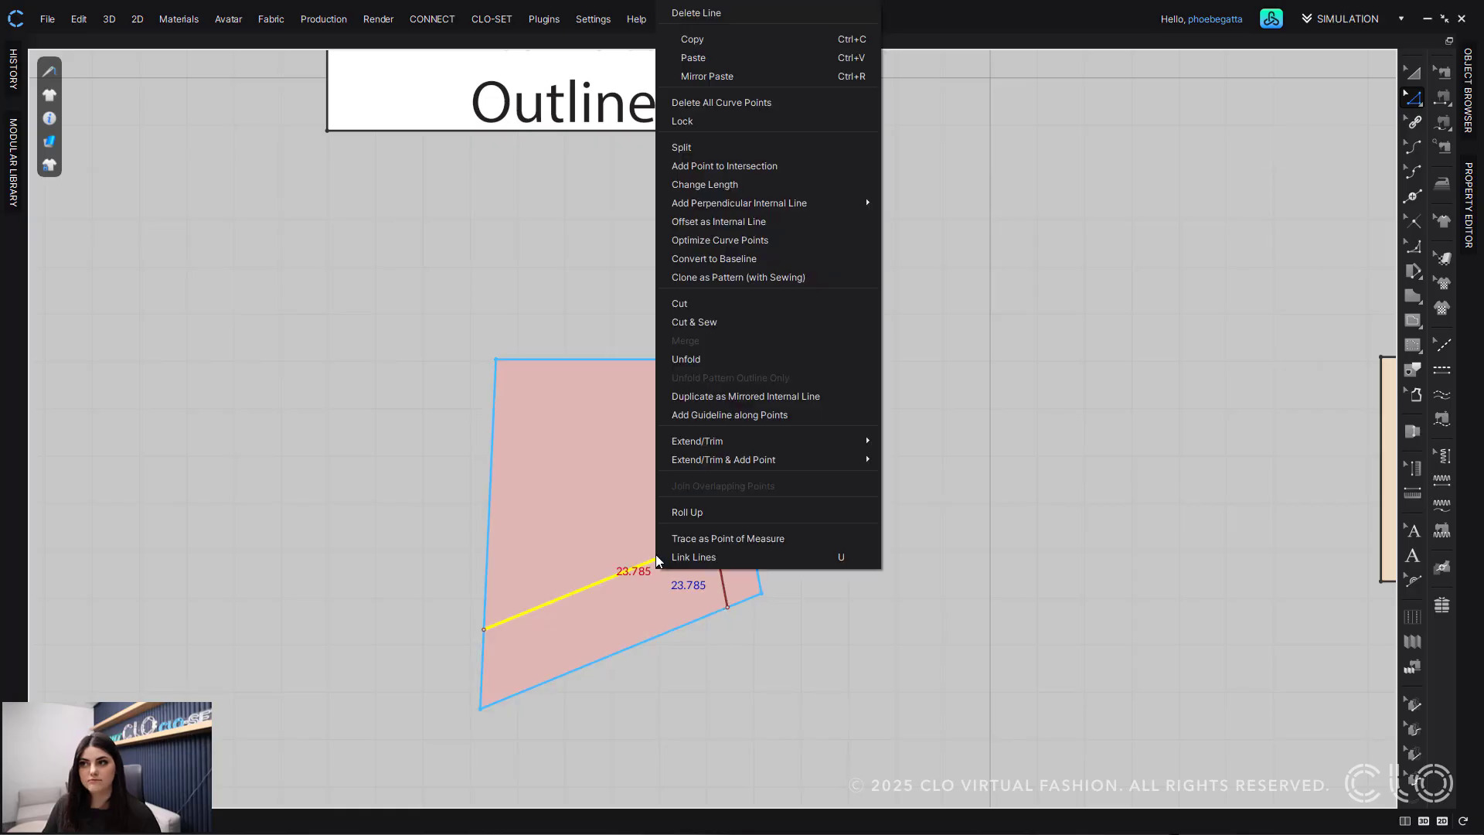
{"action": "left_click", "coordinate": [725, 240]}
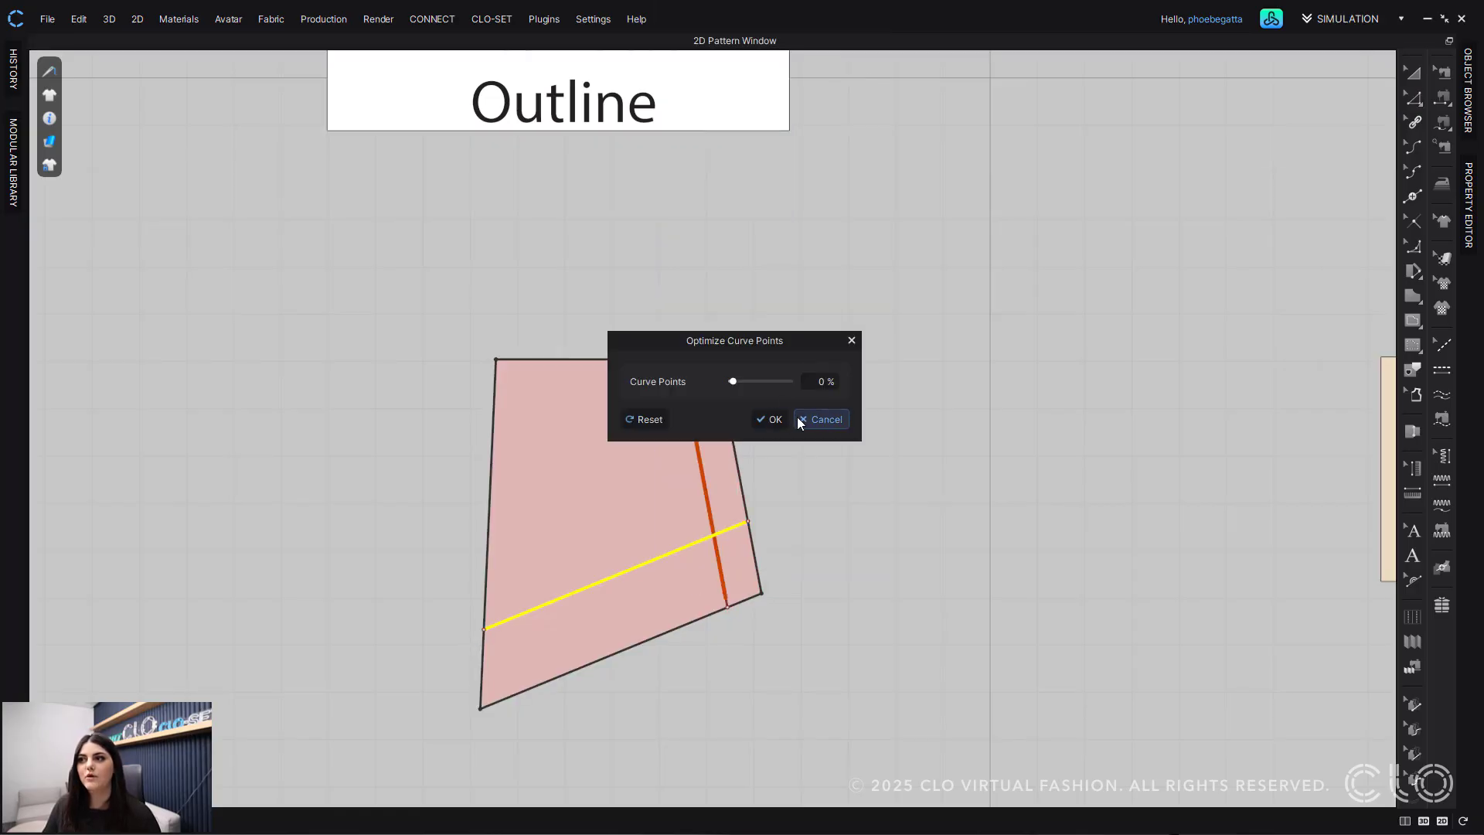
{"action": "left_click", "coordinate": [822, 419]}
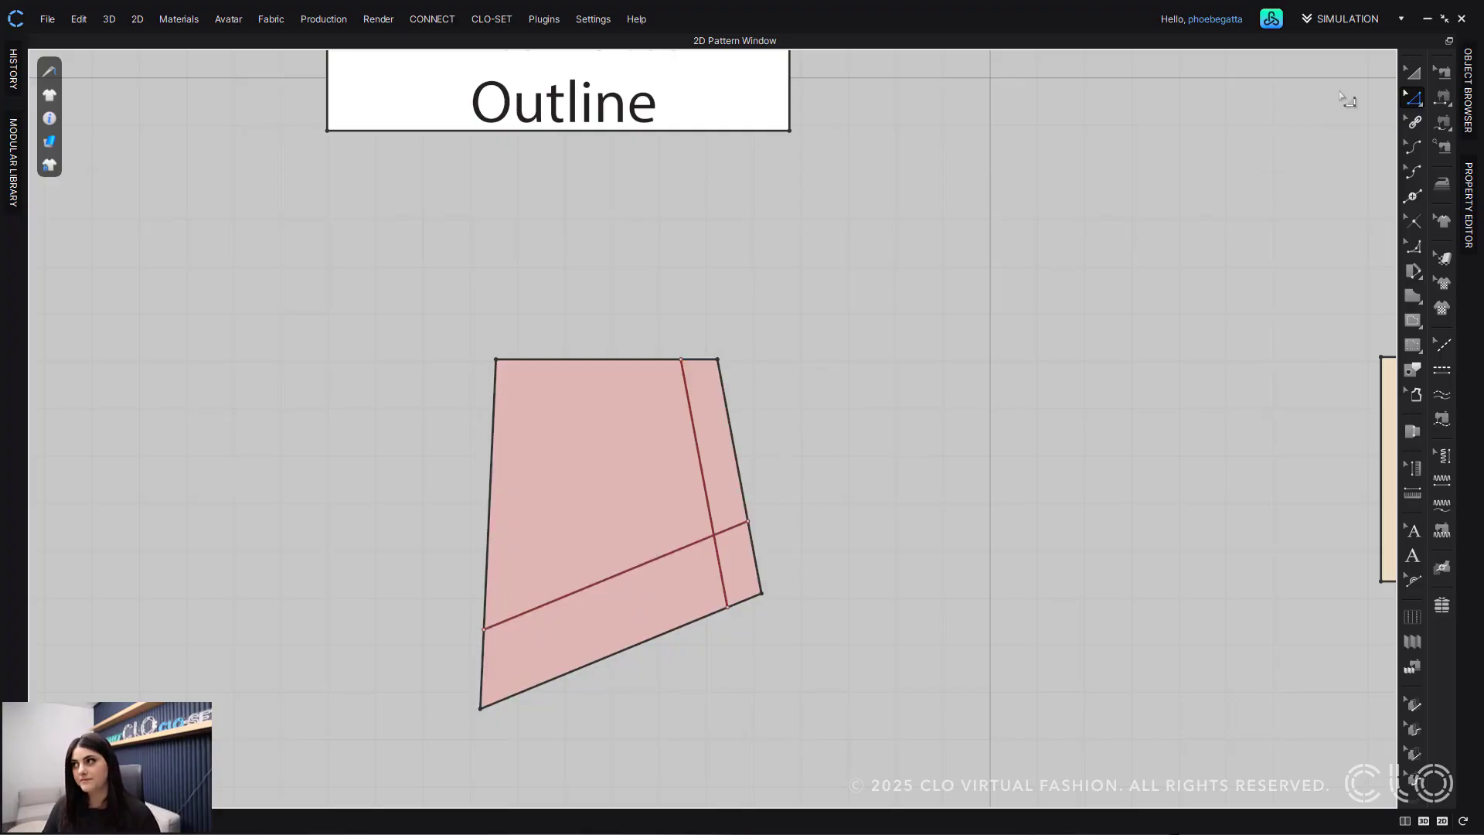
Step: Relink the pink pattern's lower slanted internal line to the full bottom edge with Link to Pattern Outline
{"action": "left_click", "coordinate": [1414, 75]}
{"action": "left_click", "coordinate": [601, 558]}
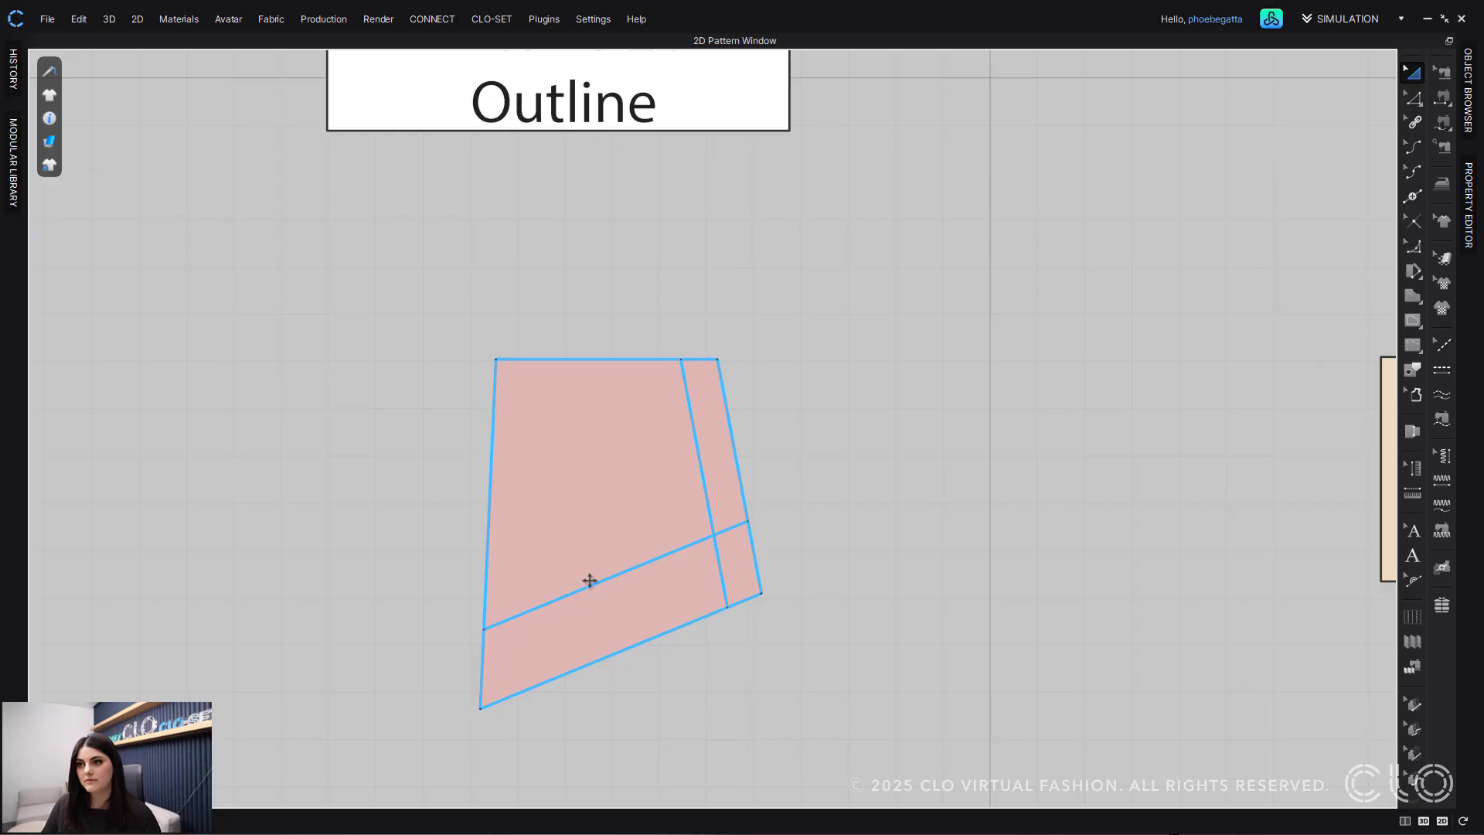
{"action": "right_click", "coordinate": [590, 580]}
{"action": "left_click", "coordinate": [582, 603]}
{"action": "left_click", "coordinate": [768, 543]}
{"action": "left_click", "coordinate": [670, 552]}
{"action": "right_click", "coordinate": [669, 553]}
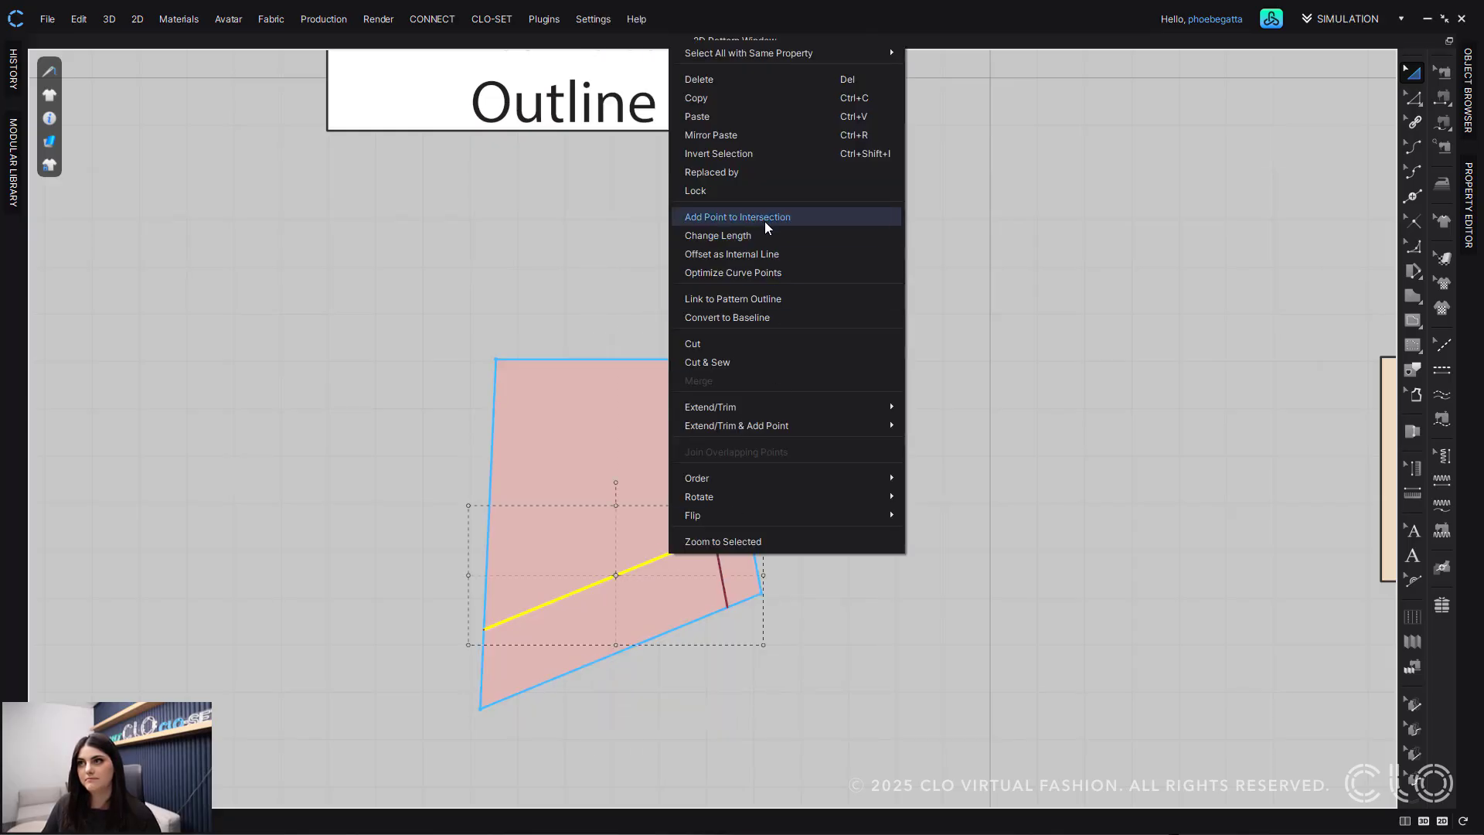
{"action": "left_click", "coordinate": [755, 302]}
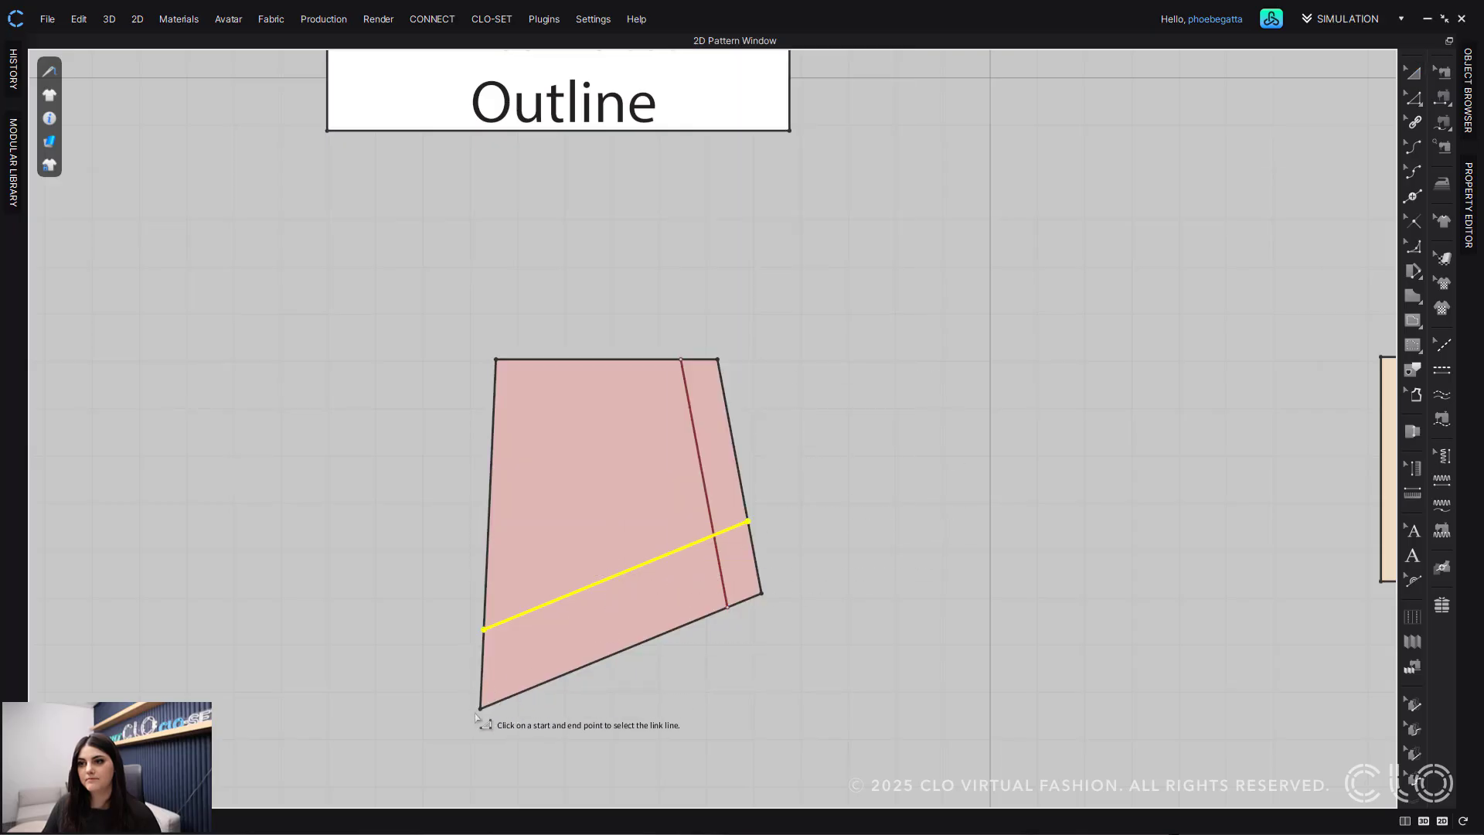
{"action": "left_click", "coordinate": [481, 708]}
{"action": "left_click", "coordinate": [762, 594]}
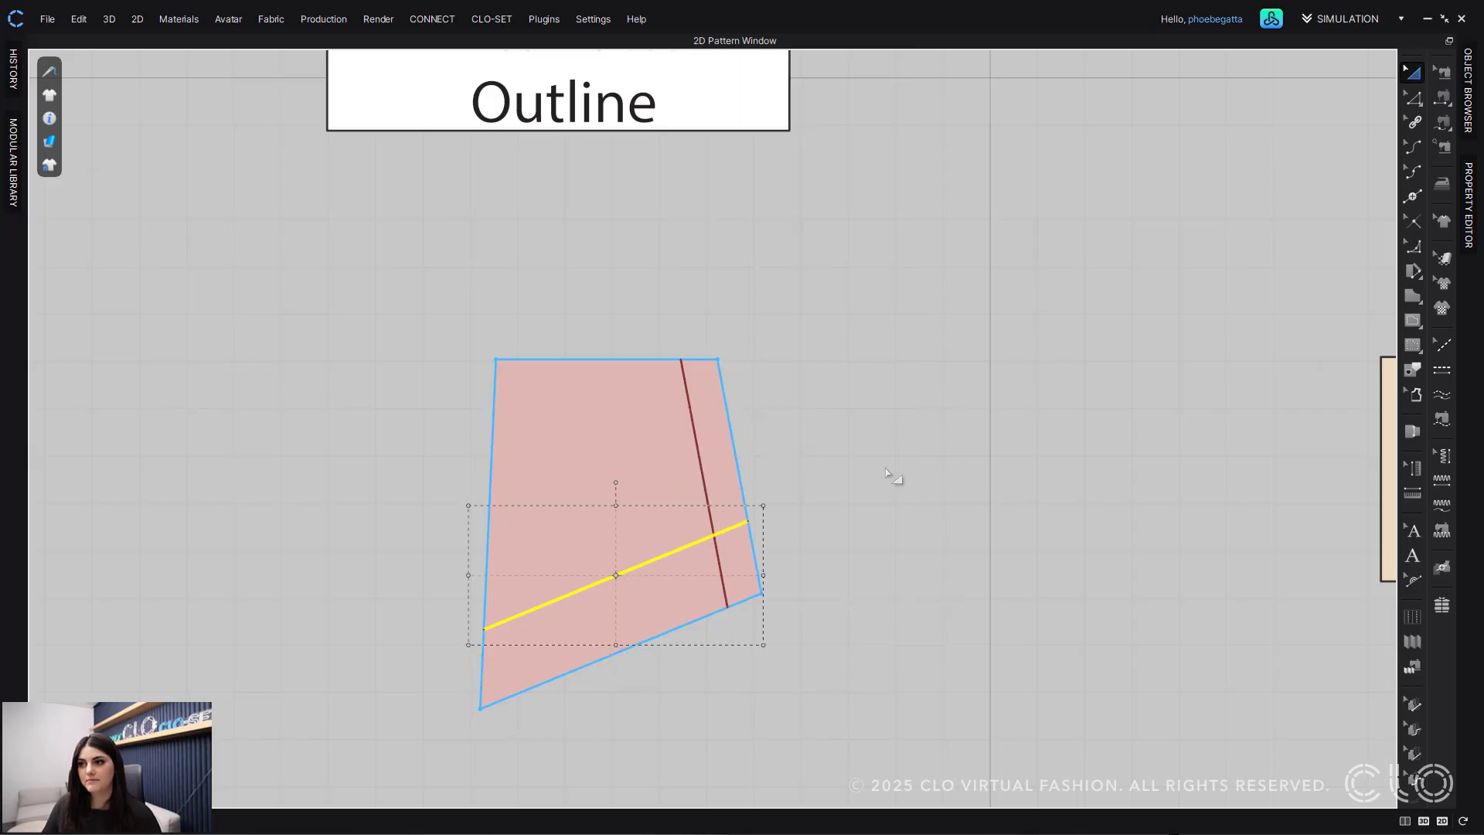
Step: Remove the outline link again from the pink pattern's lower slanted internal line
{"action": "left_click", "coordinate": [640, 565]}
{"action": "right_click", "coordinate": [638, 567]}
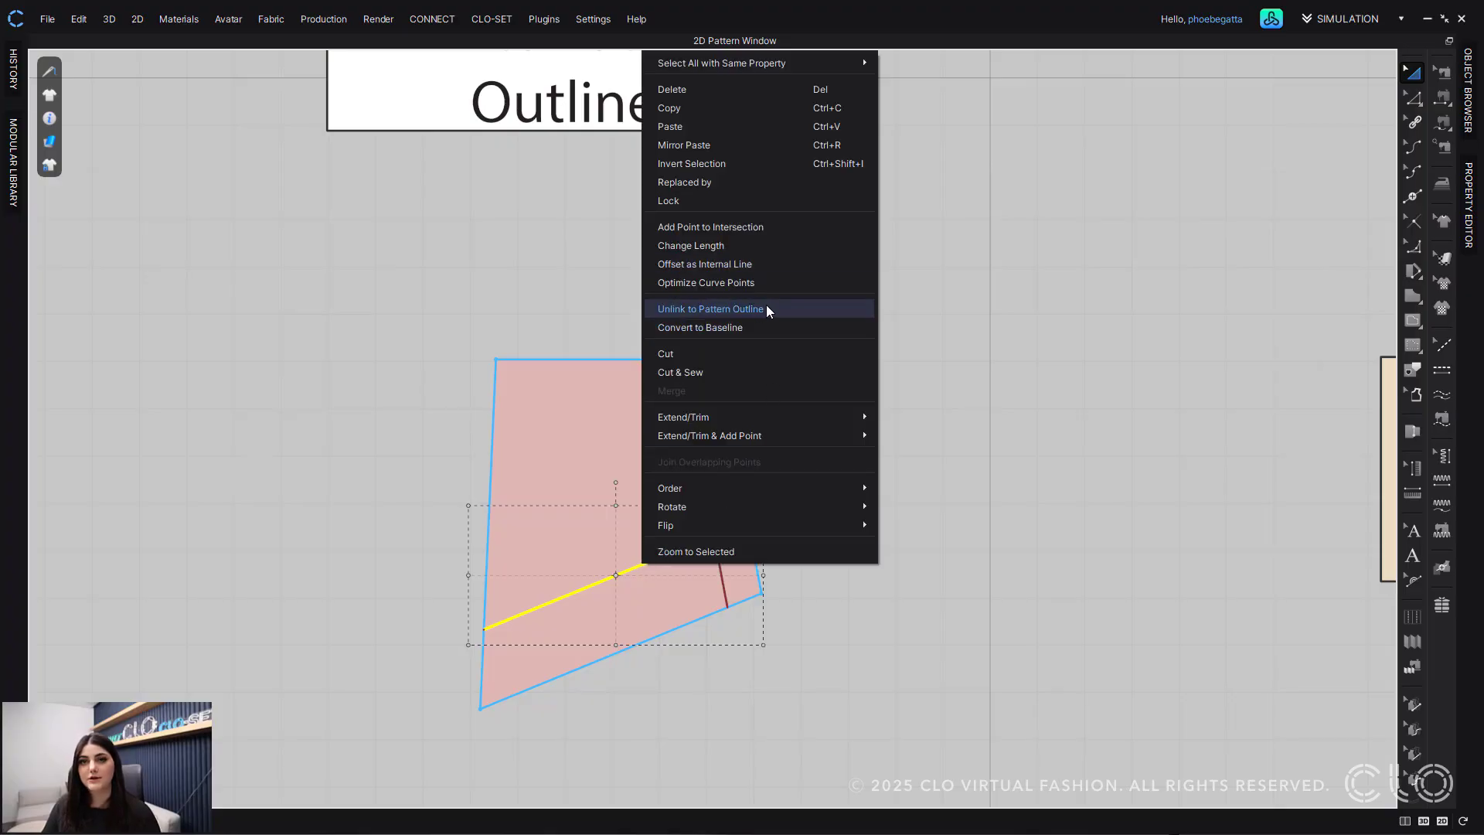
{"action": "left_click", "coordinate": [788, 311]}
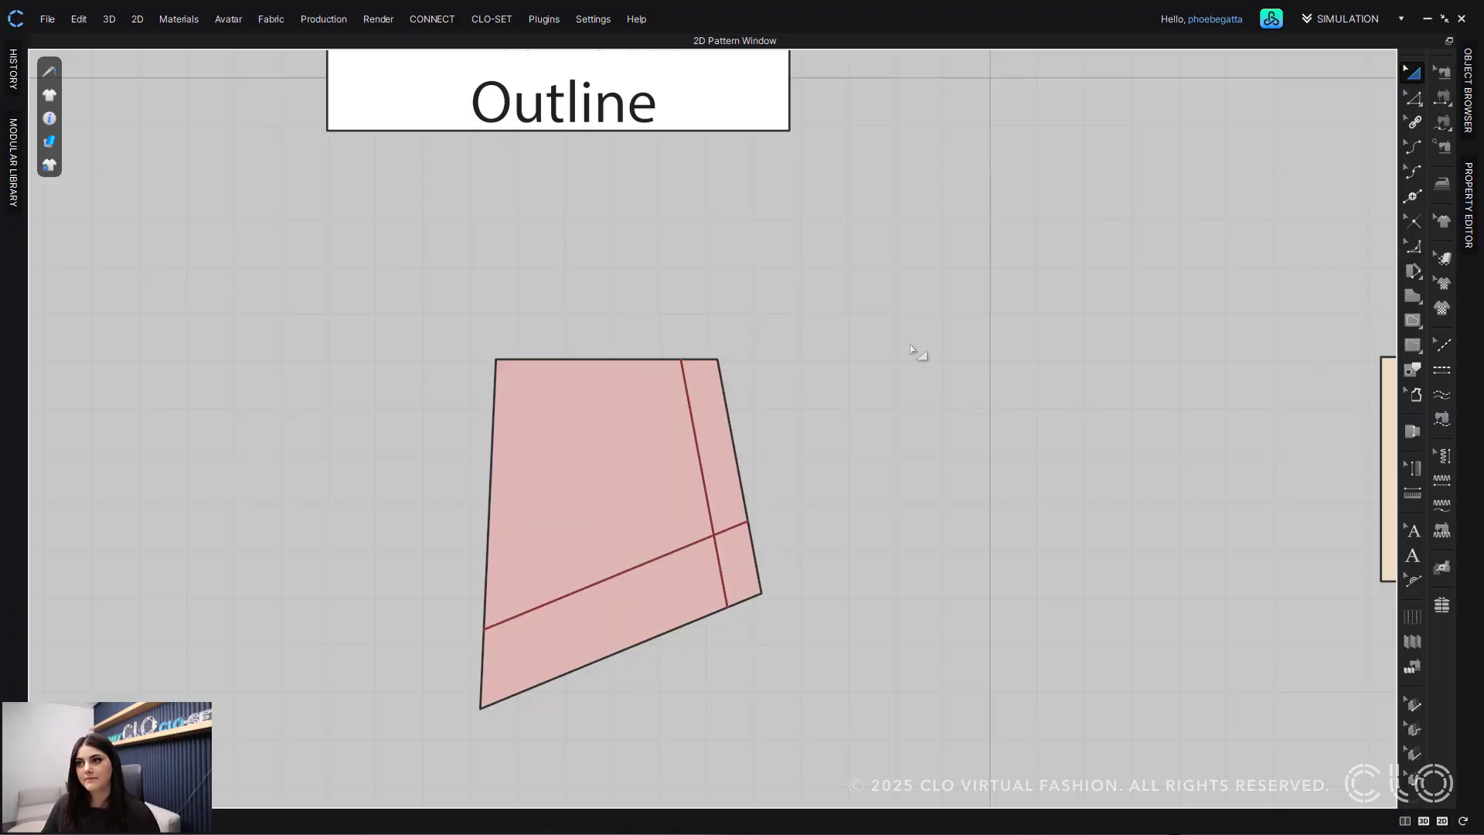
Step: Link the square pattern's right edge to the adjacent tall rectangle's left edge with Link Lines
{"action": "middle_click_drag", "start_coordinate": [866, 430], "coordinate": [859, 499]}
{"action": "scroll", "coordinate": [858, 547], "scroll_direction": "down", "scroll_amount": 2}
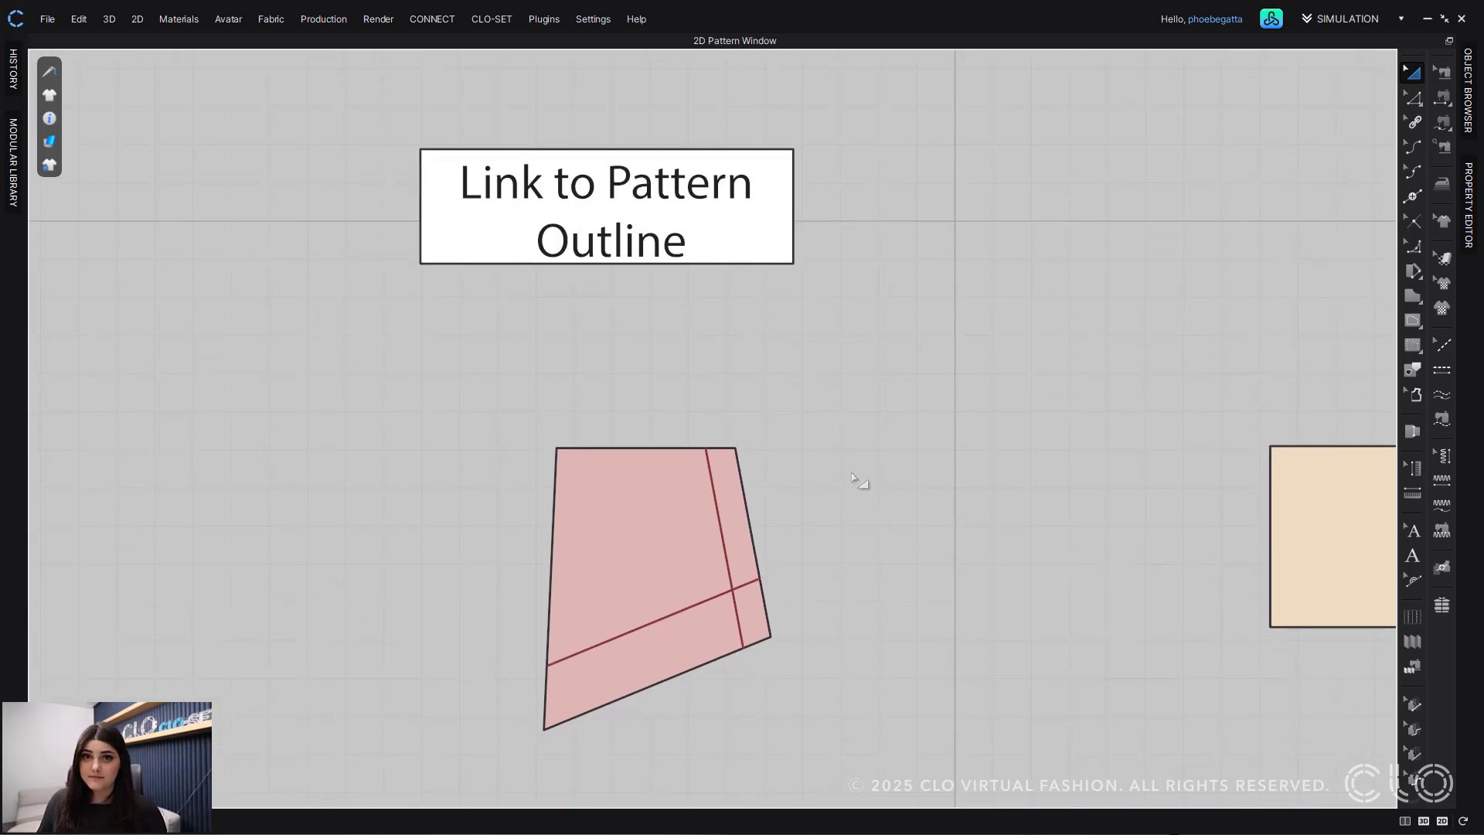
{"action": "middle_click_drag", "start_coordinate": [887, 433], "coordinate": [234, 417]}
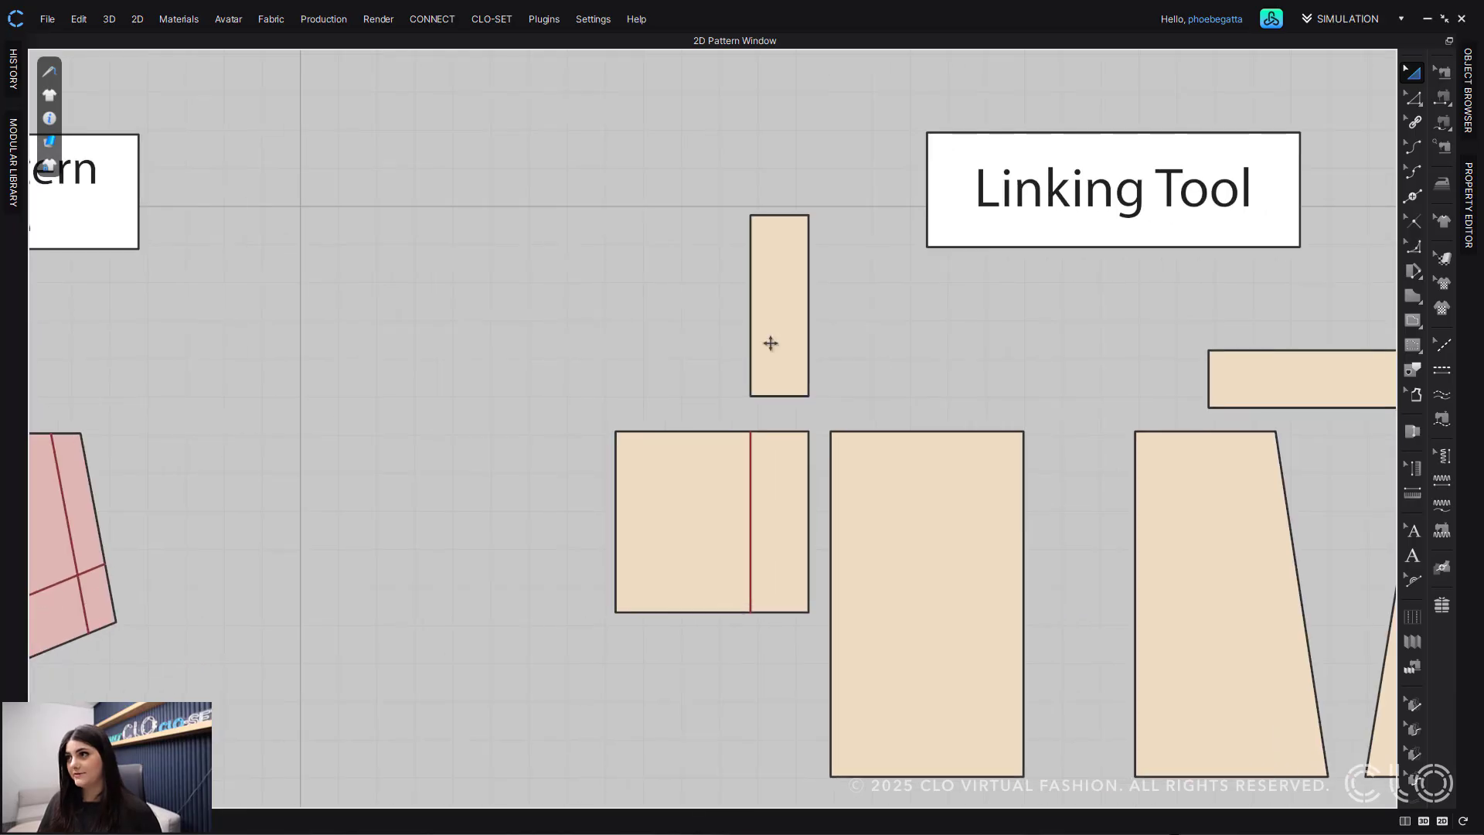
{"action": "mouse_move", "coordinate": [826, 331]}
{"action": "middle_mouse_down"}
{"action": "mouse_move", "coordinate": [517, 334]}
{"action": "mouse_move", "coordinate": [364, 265]}
{"action": "mouse_move", "coordinate": [291, 269]}
{"action": "middle_mouse_up"}
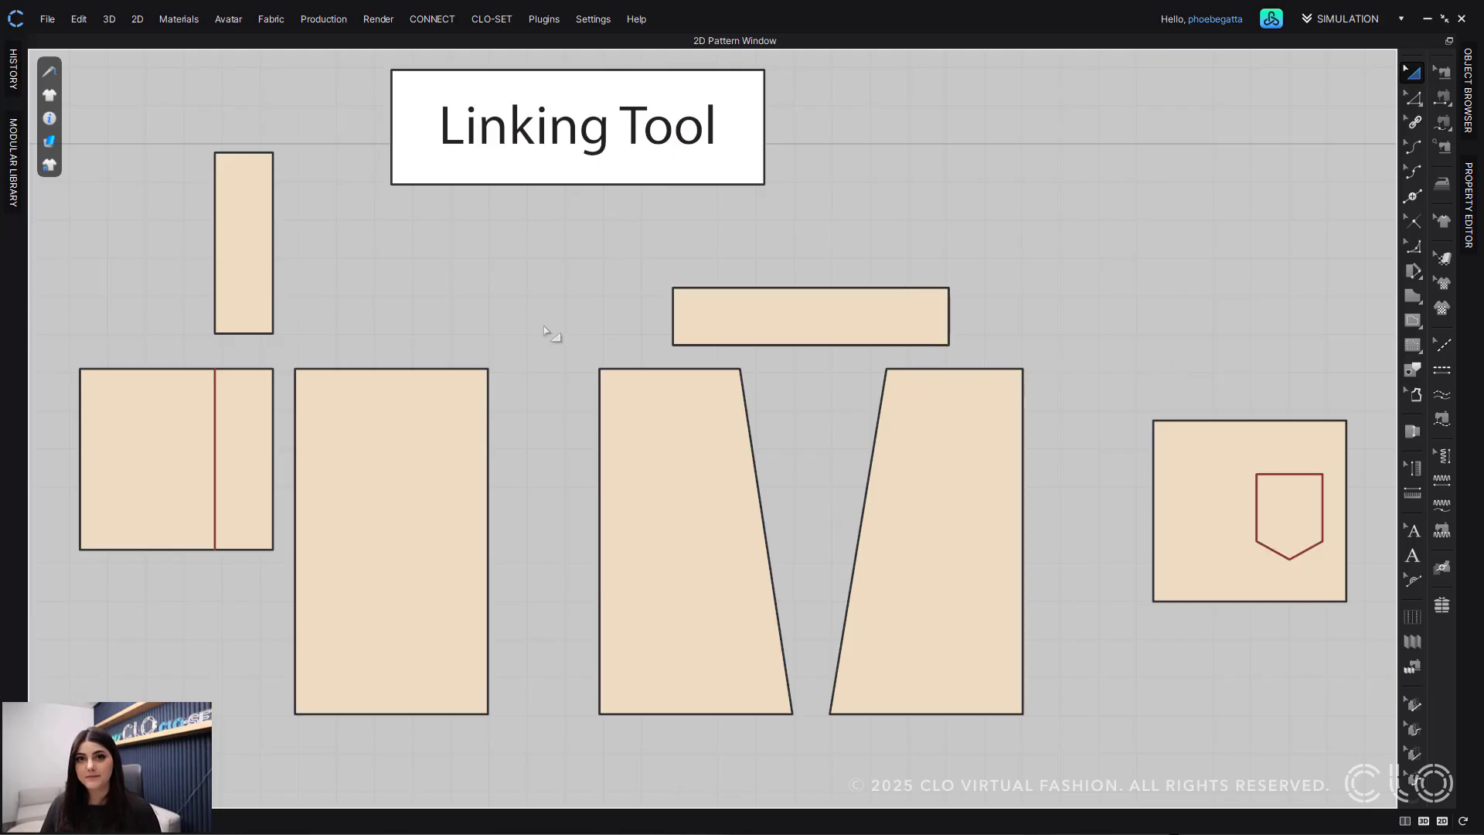
{"action": "middle_click_drag", "start_coordinate": [544, 331], "coordinate": [558, 316]}
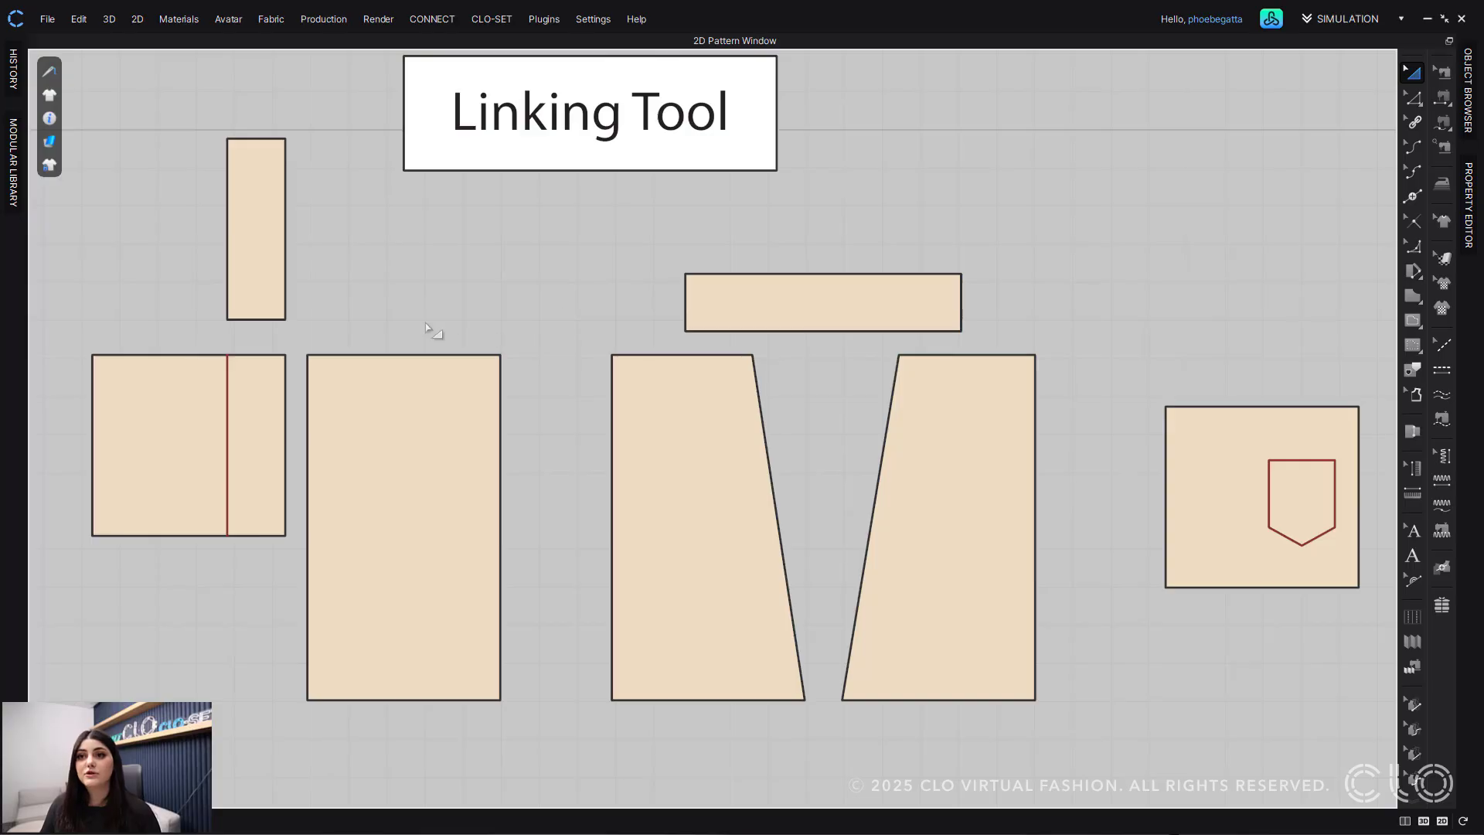
{"action": "key", "text": "z"}
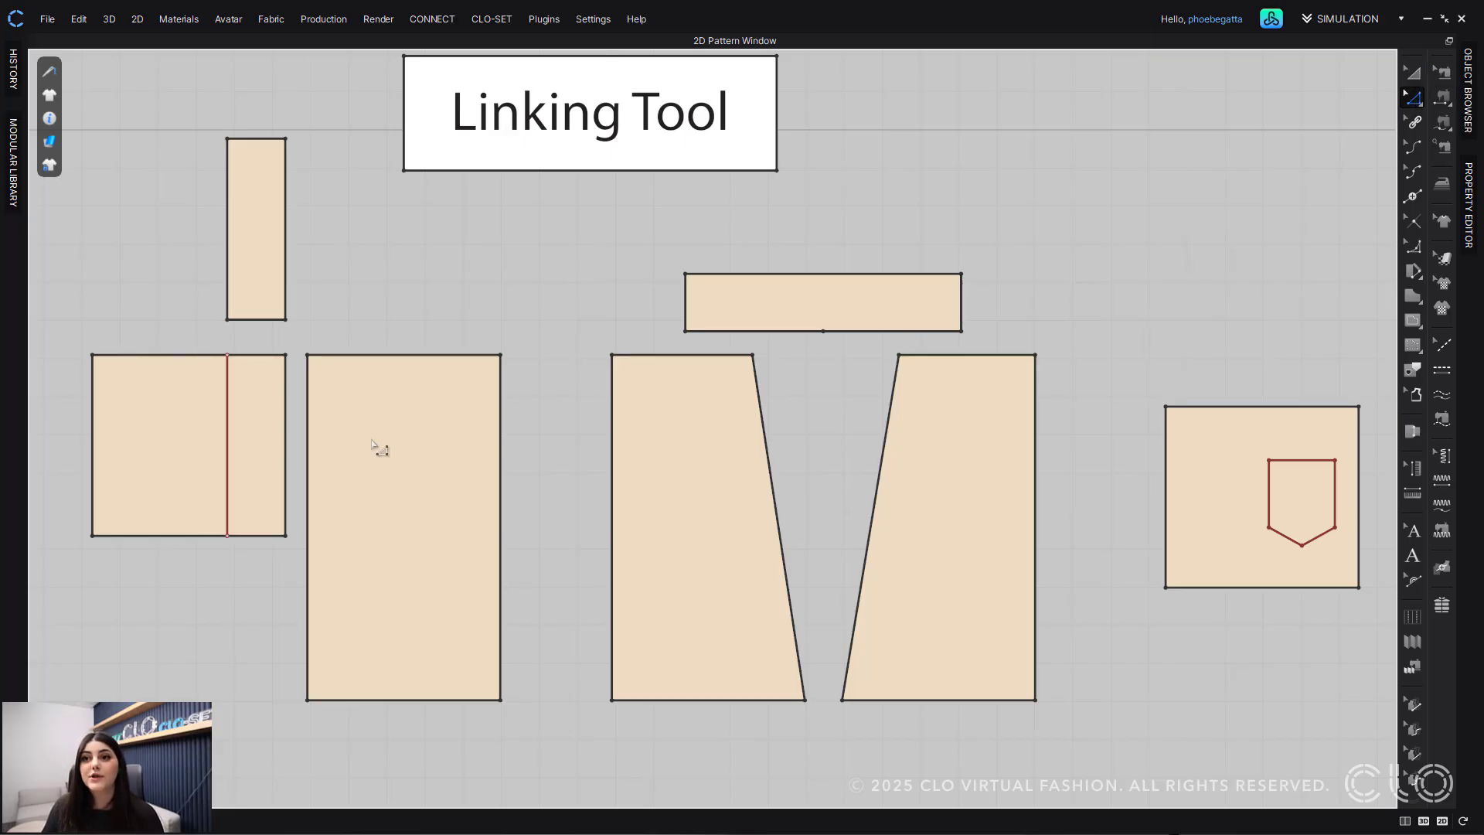
{"action": "left_click", "coordinate": [286, 467]}
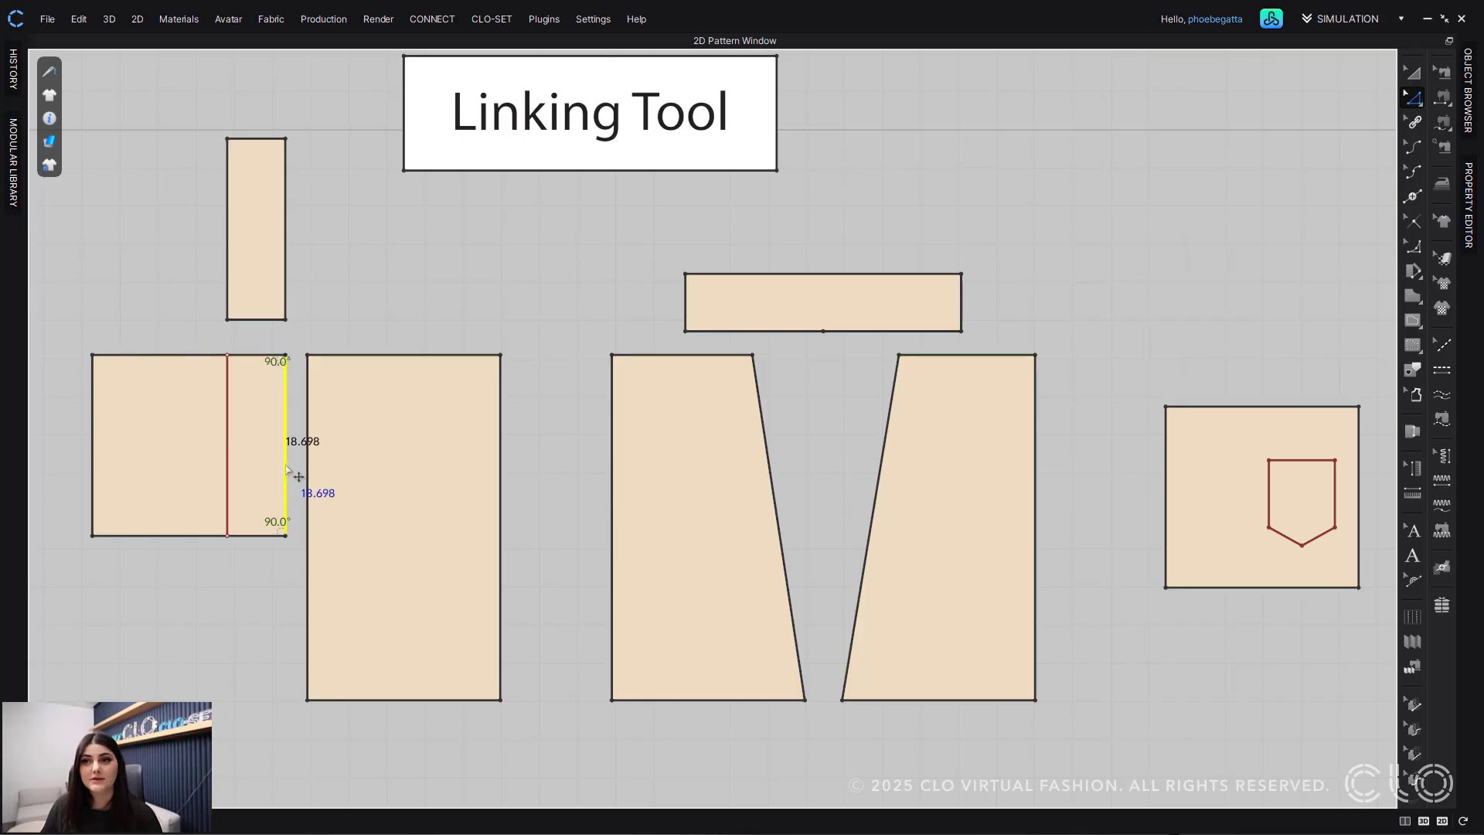
{"action": "right_click", "coordinate": [288, 469]}
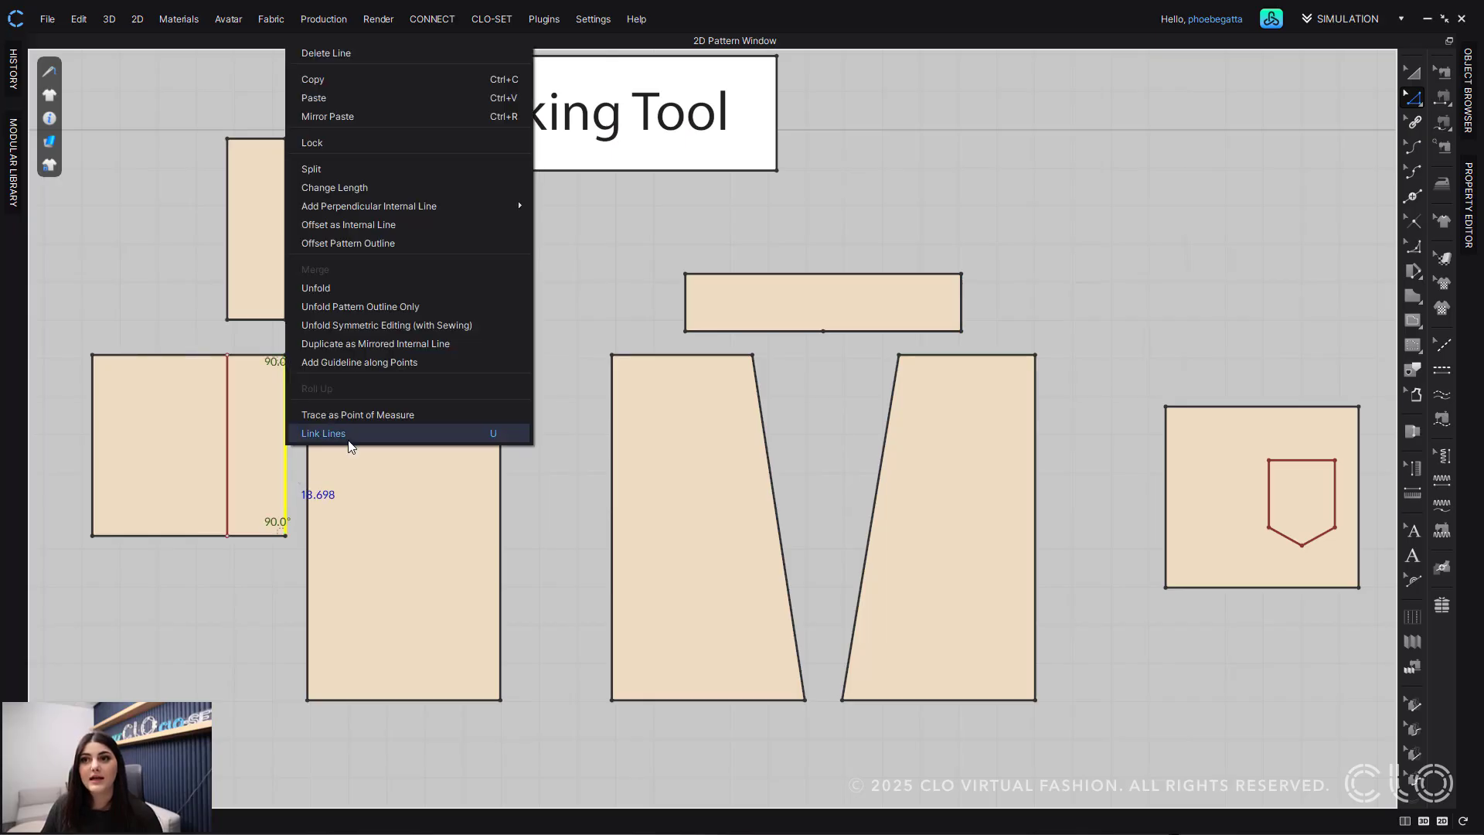
{"action": "left_click", "coordinate": [323, 434]}
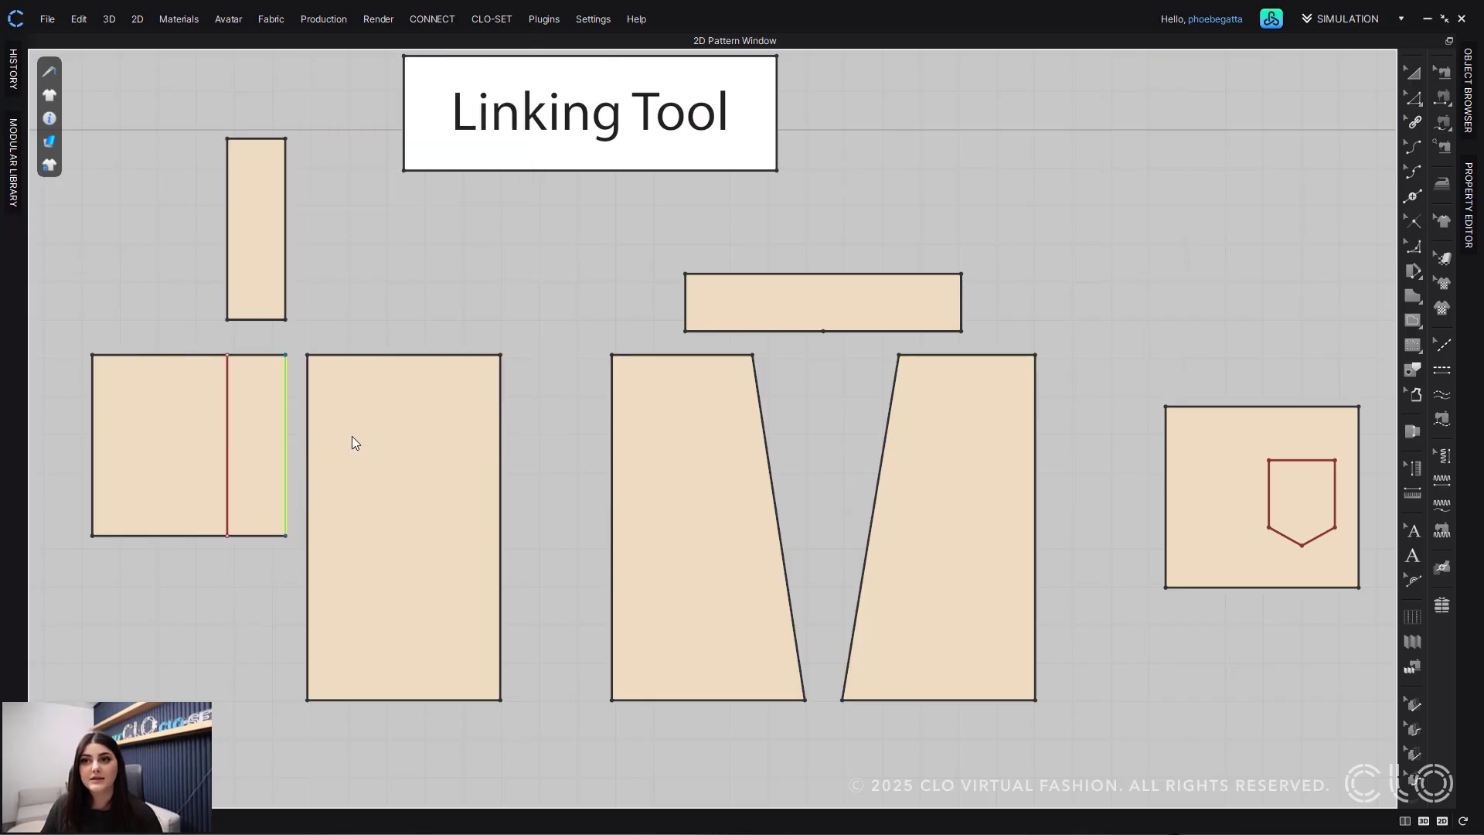
{"action": "left_click", "coordinate": [309, 481]}
{"action": "scroll", "coordinate": [310, 484], "scroll_direction": "up", "scroll_amount": 4}
{"action": "middle_click_drag", "start_coordinate": [315, 495], "coordinate": [386, 406]}
{"action": "scroll", "coordinate": [365, 413], "scroll_direction": "down", "scroll_amount": 2}
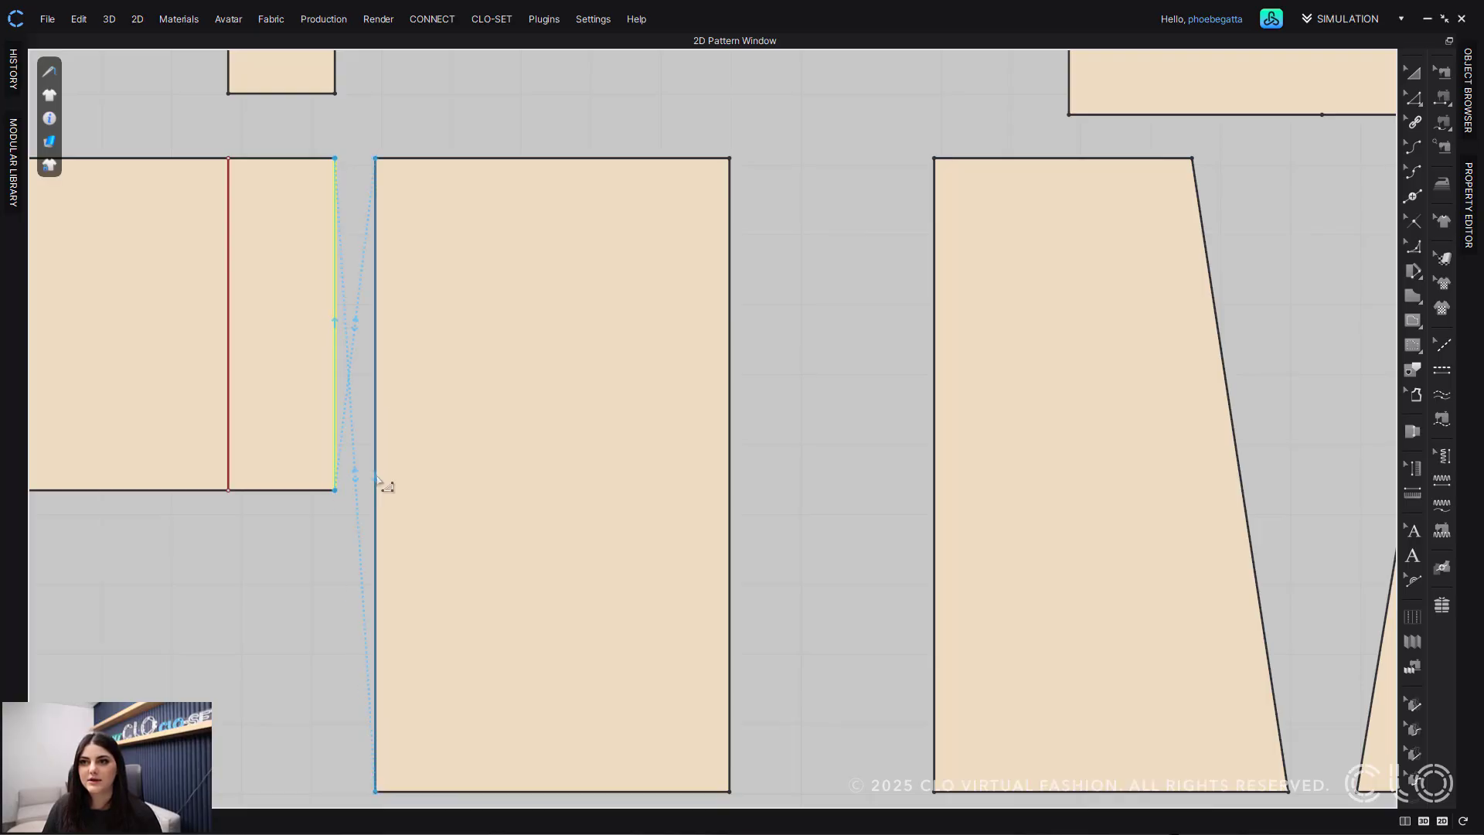
{"action": "scroll", "coordinate": [381, 483], "scroll_direction": "up", "scroll_amount": 5}
{"action": "scroll", "coordinate": [381, 486], "scroll_direction": "down", "scroll_amount": 1}
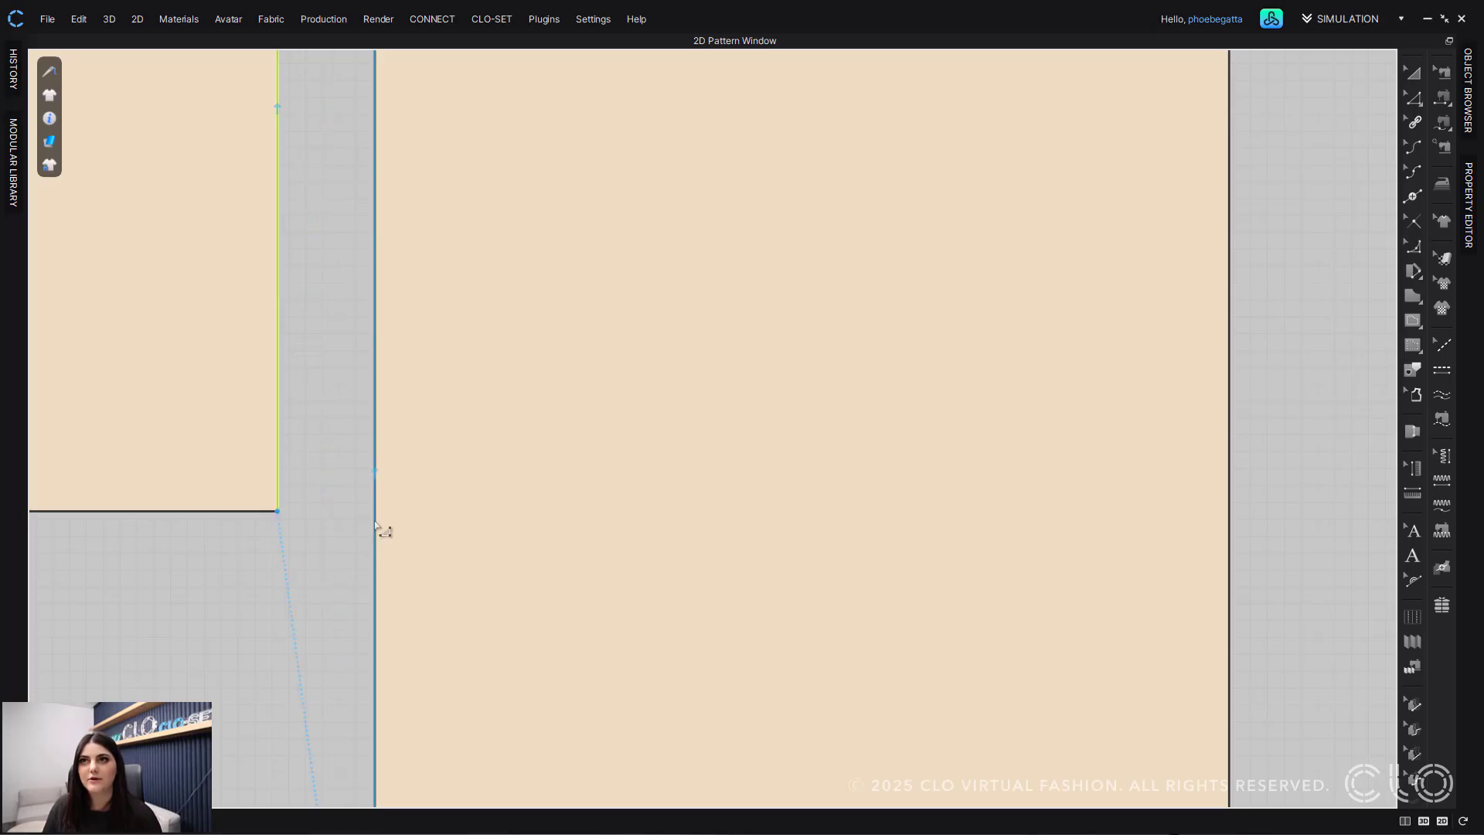
{"action": "scroll", "coordinate": [381, 530], "scroll_direction": "down", "scroll_amount": 3}
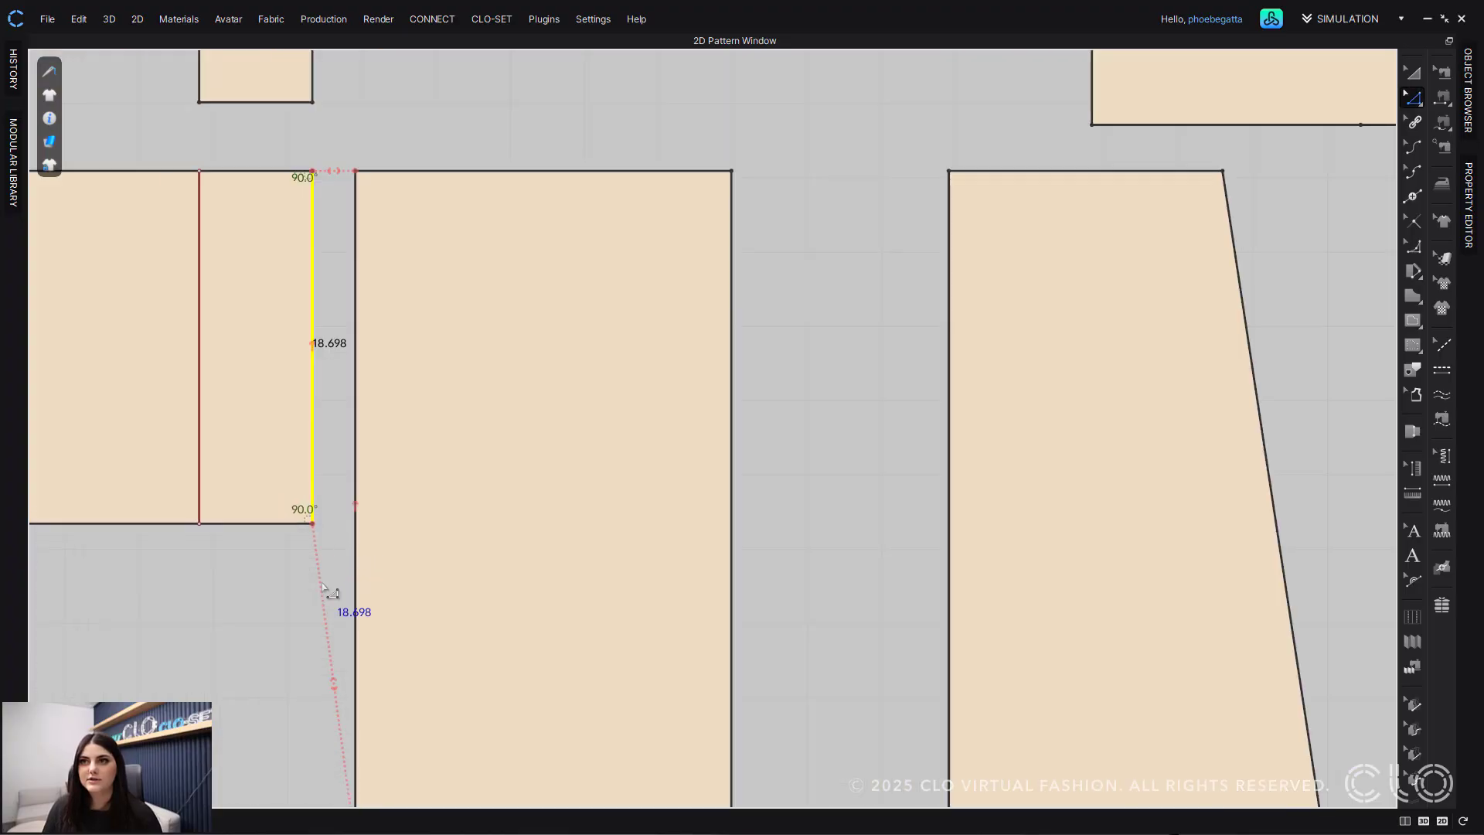
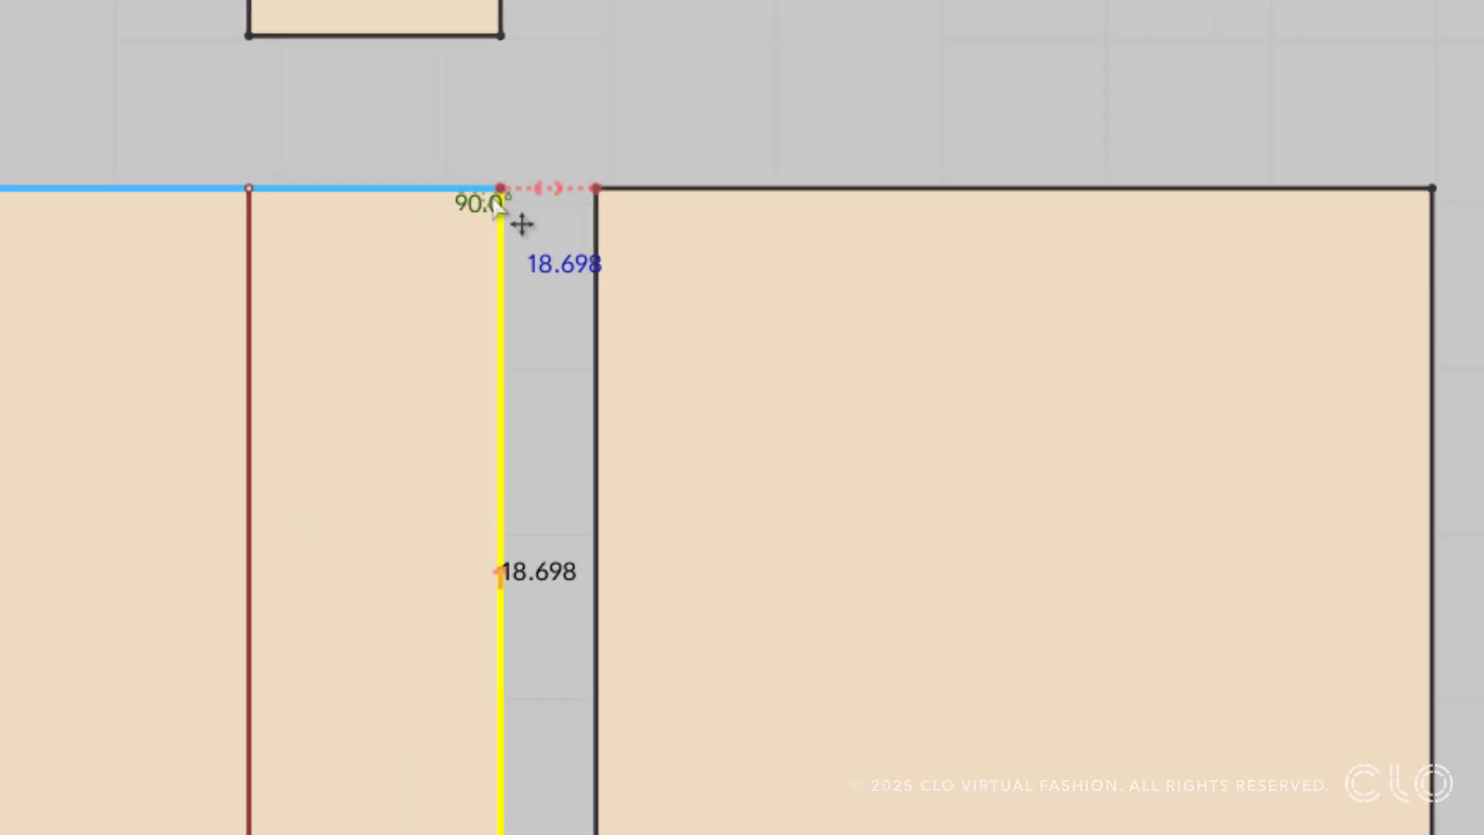
Step: Spread the linked edges apart at the top by moving the square's upper-right corner left and the tall rectangle's upper-left corner right
{"action": "left_click_drag", "start_coordinate": [615, 198], "coordinate": [564, 201]}
{"action": "mouse_move", "coordinate": [796, 199]}
{"action": "left_mouse_down"}
{"action": "mouse_move", "coordinate": [829, 201]}
{"action": "mouse_move", "coordinate": [801, 207]}
{"action": "left_mouse_up"}
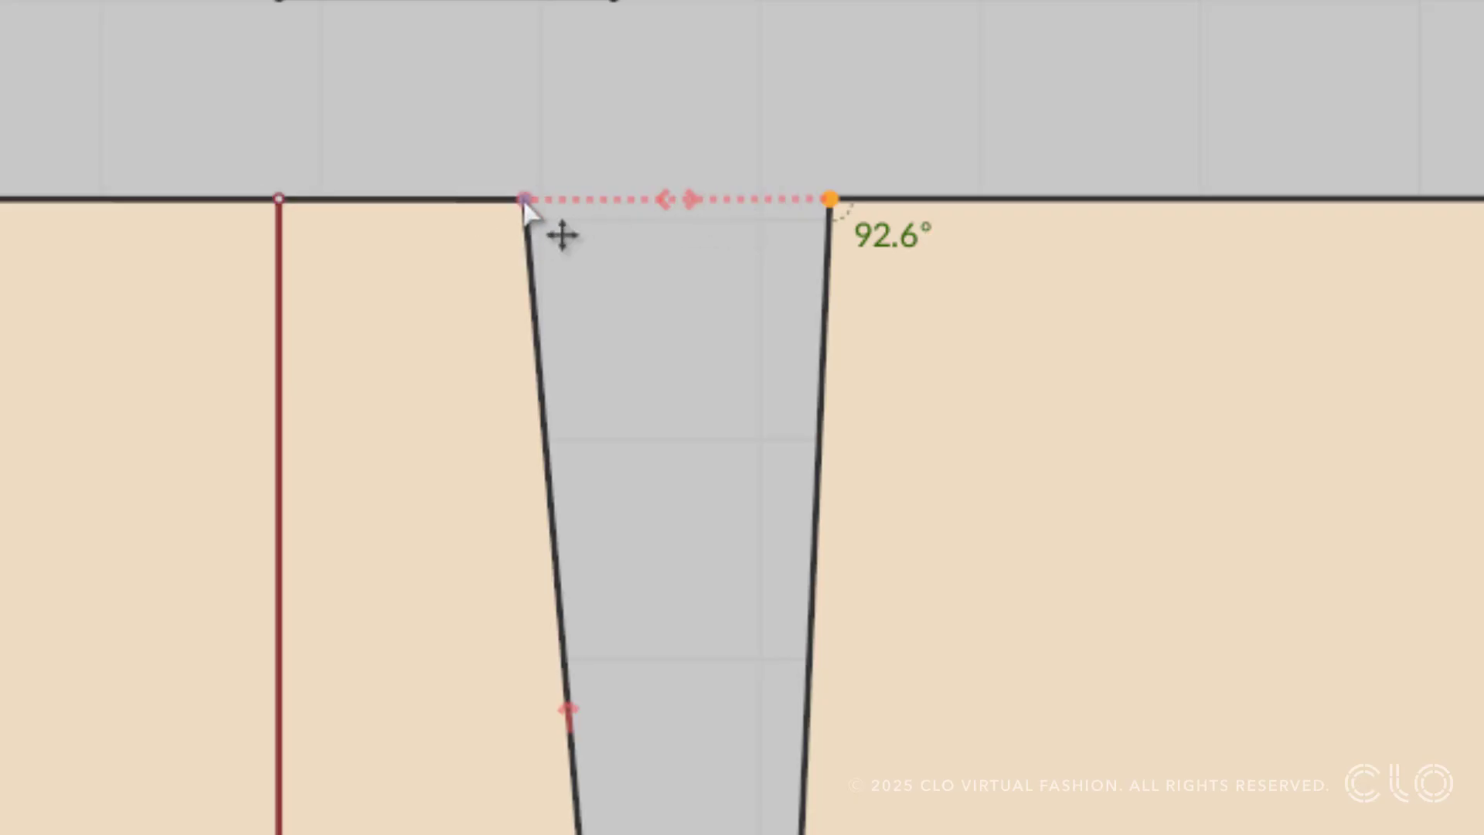
{"action": "left_click_drag", "start_coordinate": [831, 200], "coordinate": [903, 203]}
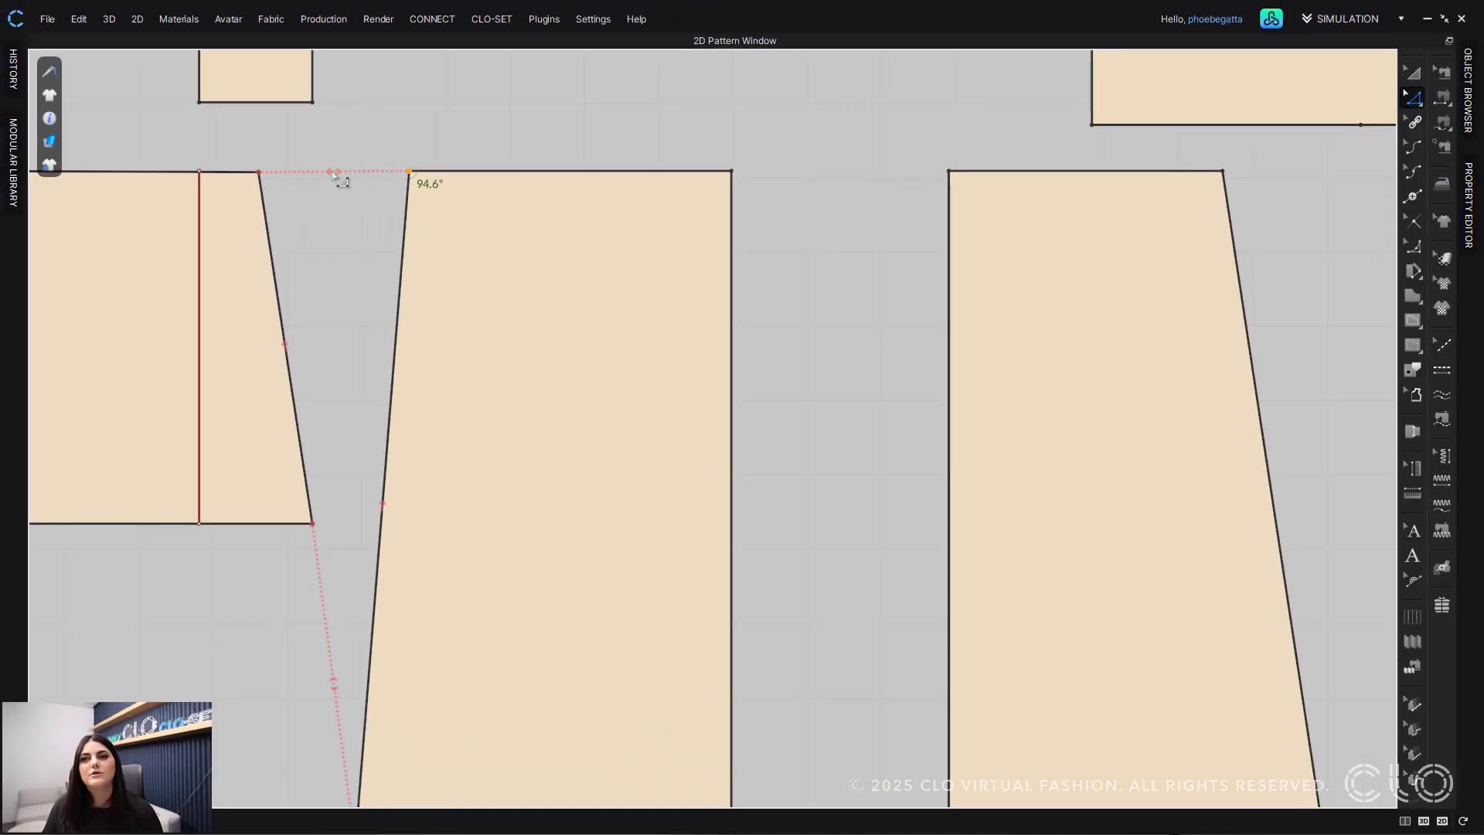
Step: Move the tall rectangle's upper-left corner slightly right, back left towards the square, and fine-tune its position
{"action": "middle_click_drag", "start_coordinate": [325, 254], "coordinate": [539, 563]}
{"action": "scroll", "coordinate": [385, 384], "scroll_direction": "up", "scroll_amount": 5}
{"action": "scroll", "coordinate": [385, 384], "scroll_direction": "down", "scroll_amount": 8}
{"action": "scroll", "coordinate": [385, 384], "scroll_direction": "down", "scroll_amount": 2}
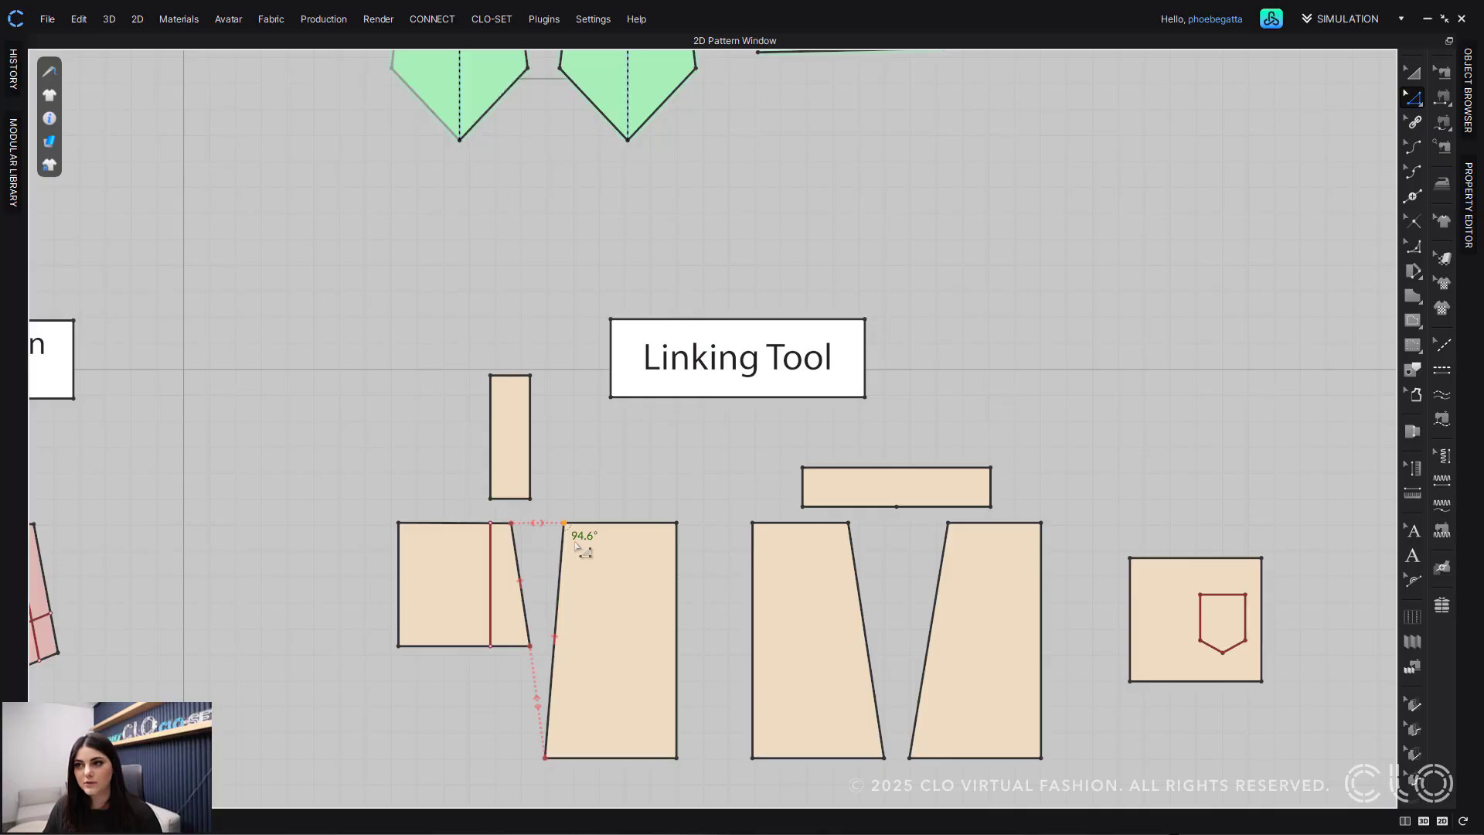
{"action": "left_click_drag", "start_coordinate": [566, 525], "coordinate": [574, 525]}
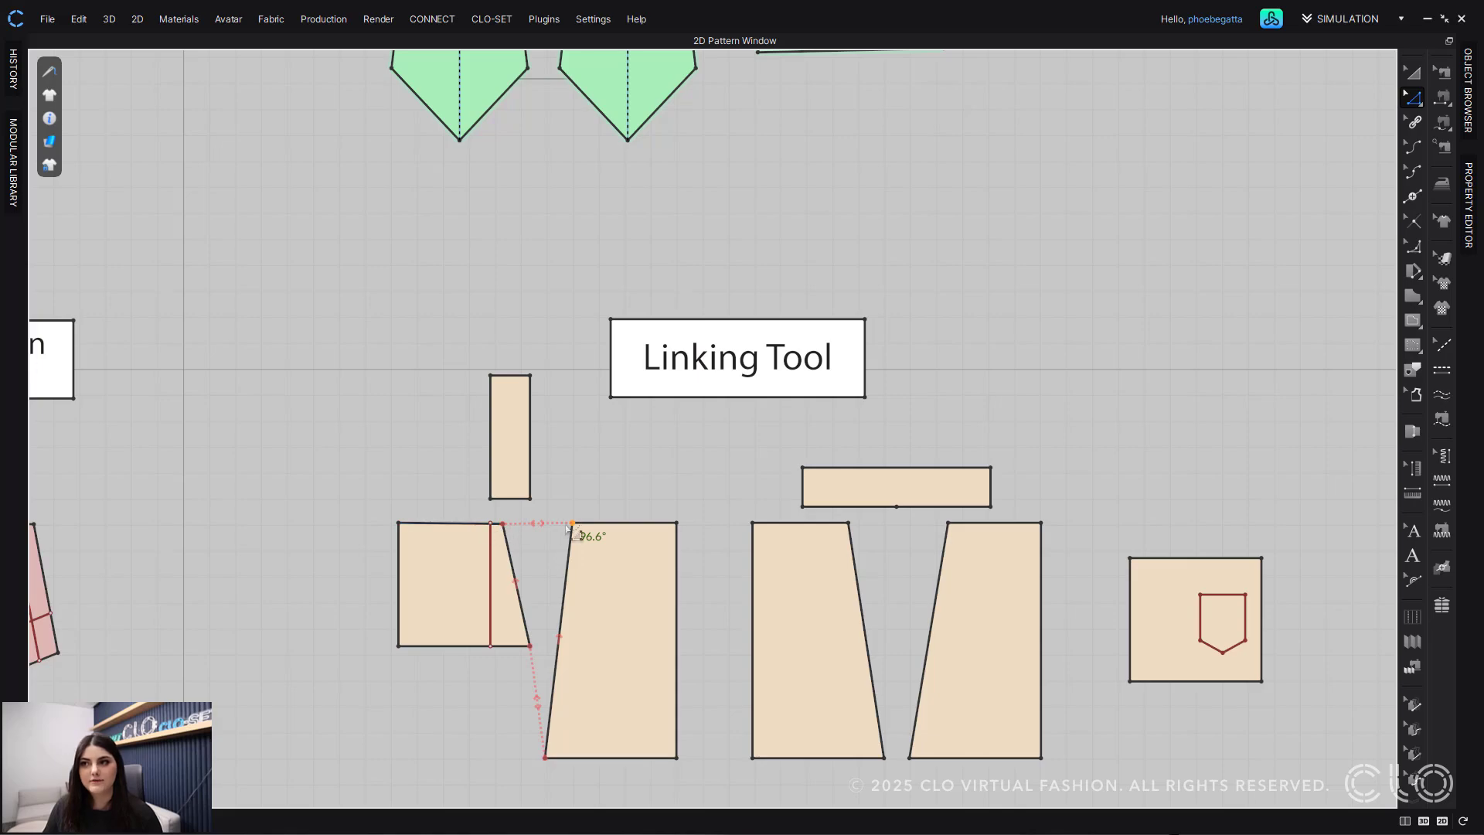
{"action": "left_click_drag", "start_coordinate": [572, 524], "coordinate": [548, 526]}
{"action": "scroll", "coordinate": [552, 535], "scroll_direction": "up", "scroll_amount": 8}
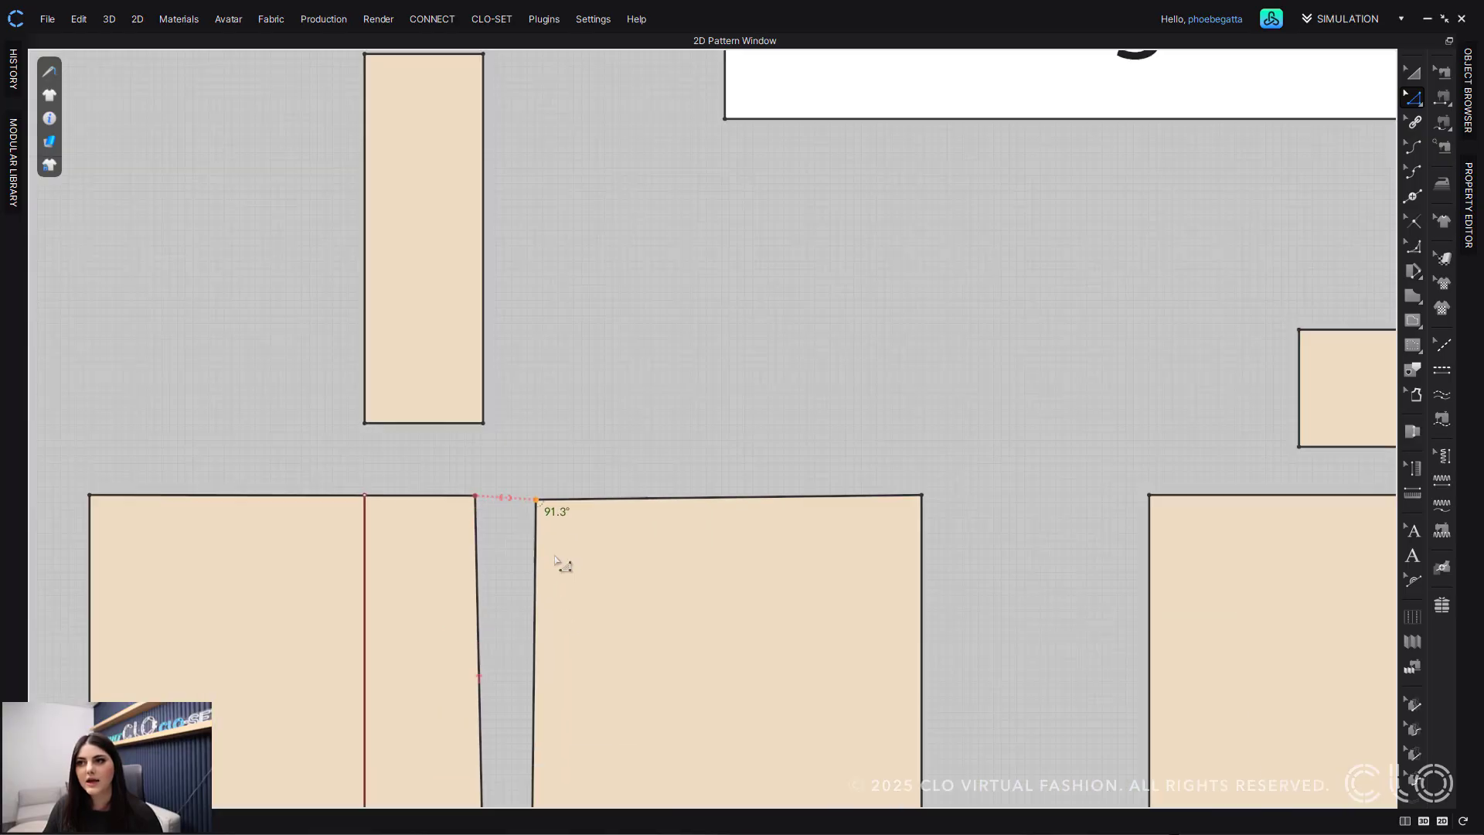
{"action": "middle_click_drag", "start_coordinate": [563, 565], "coordinate": [559, 375]}
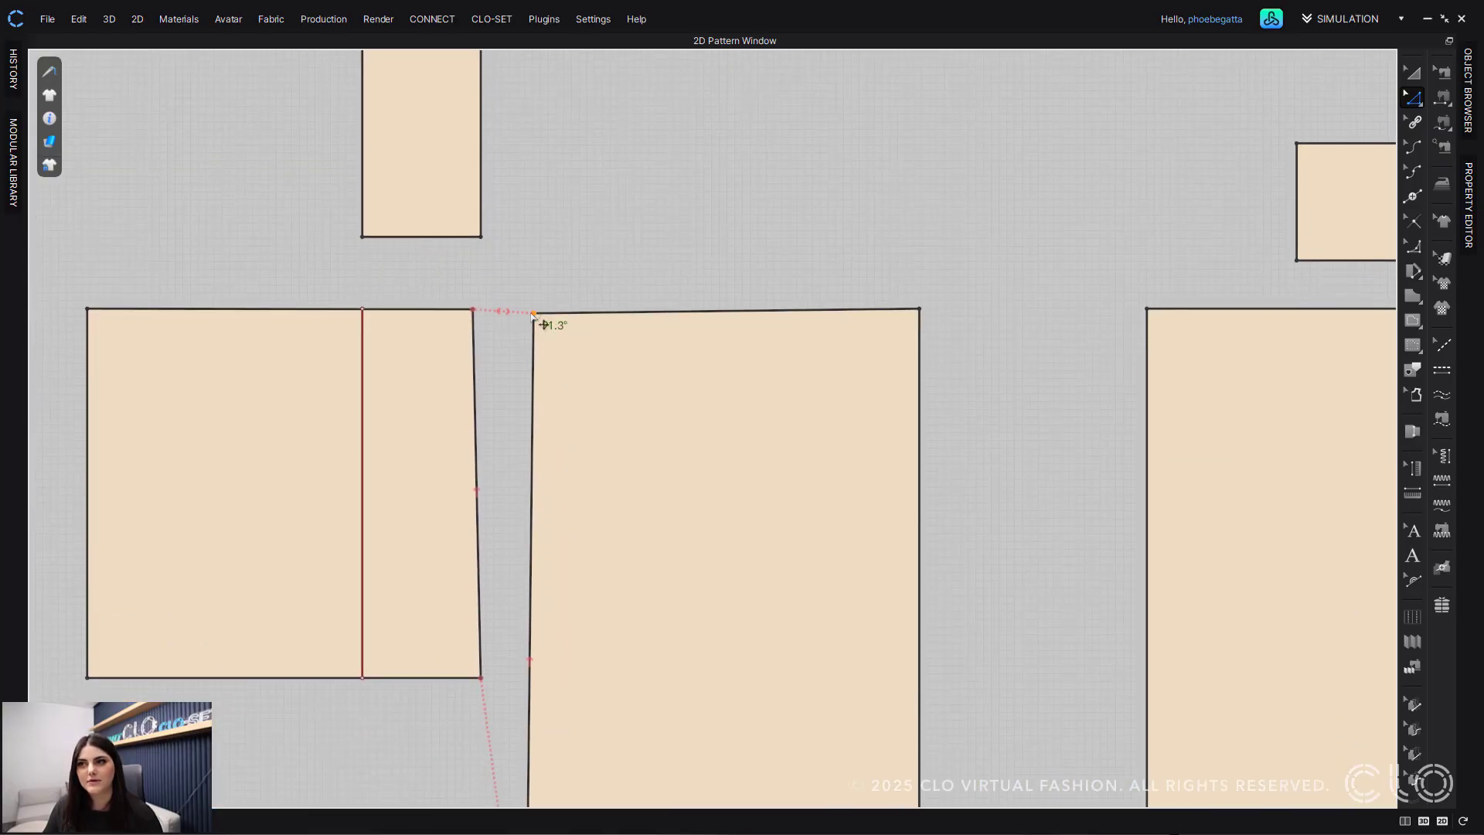
{"action": "left_click_drag", "start_coordinate": [540, 321], "coordinate": [542, 317]}
{"action": "scroll", "coordinate": [570, 398], "scroll_direction": "down", "scroll_amount": 3}
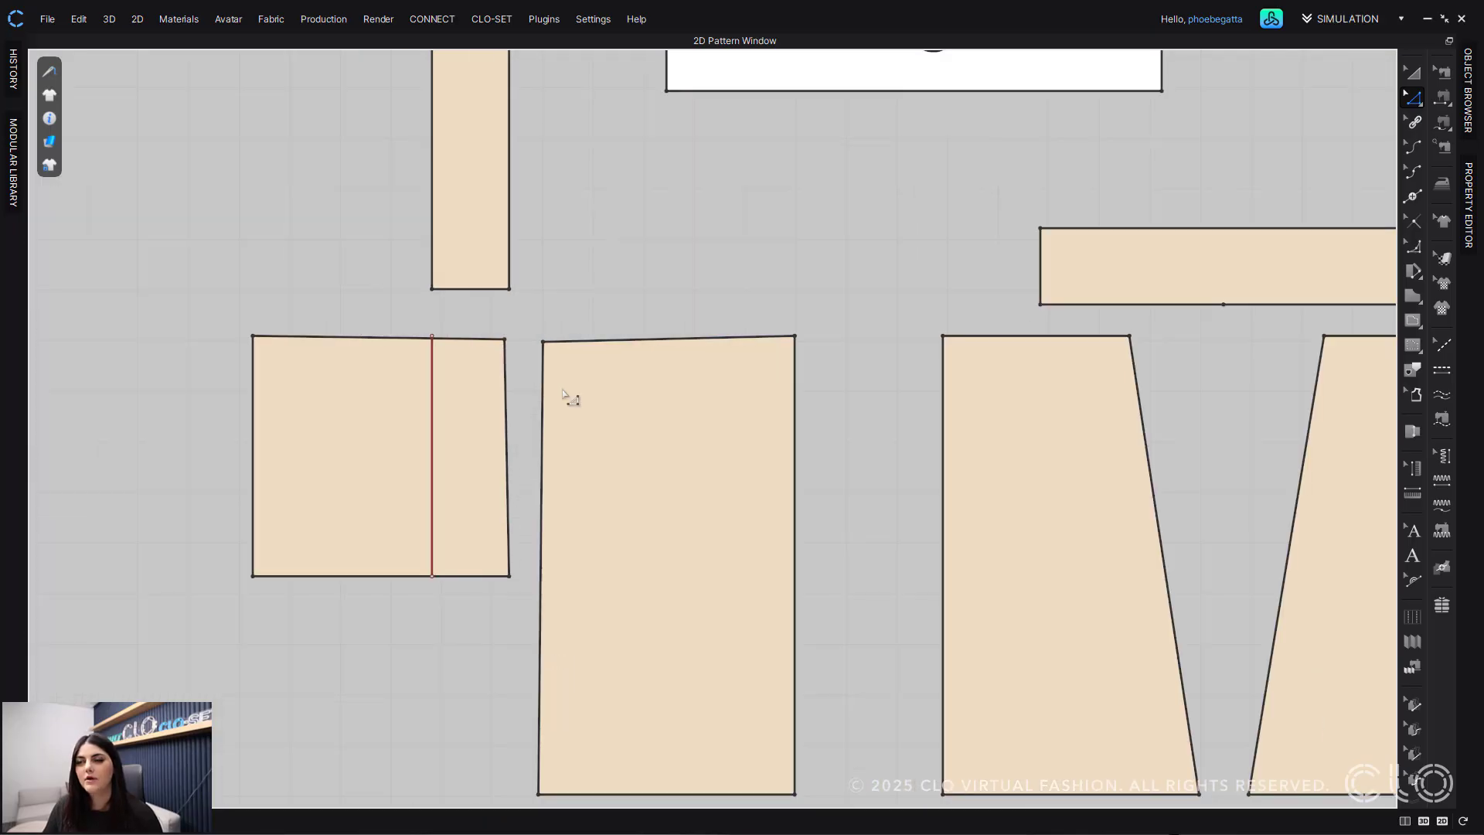
{"action": "middle_click_drag", "start_coordinate": [570, 398], "coordinate": [497, 246]}
{"action": "left_click", "coordinate": [484, 246]}
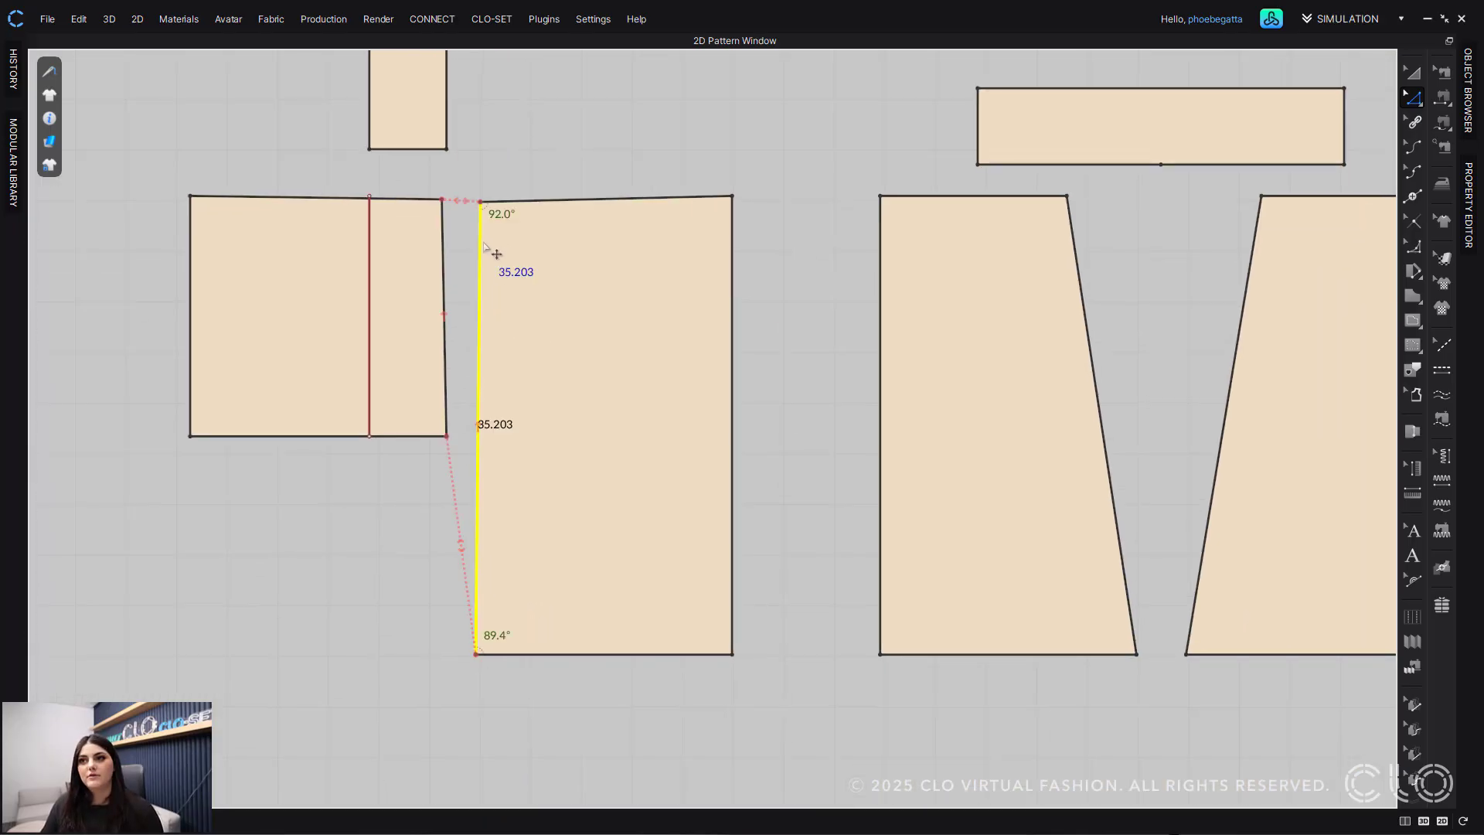
{"action": "right_click", "coordinate": [485, 246]}
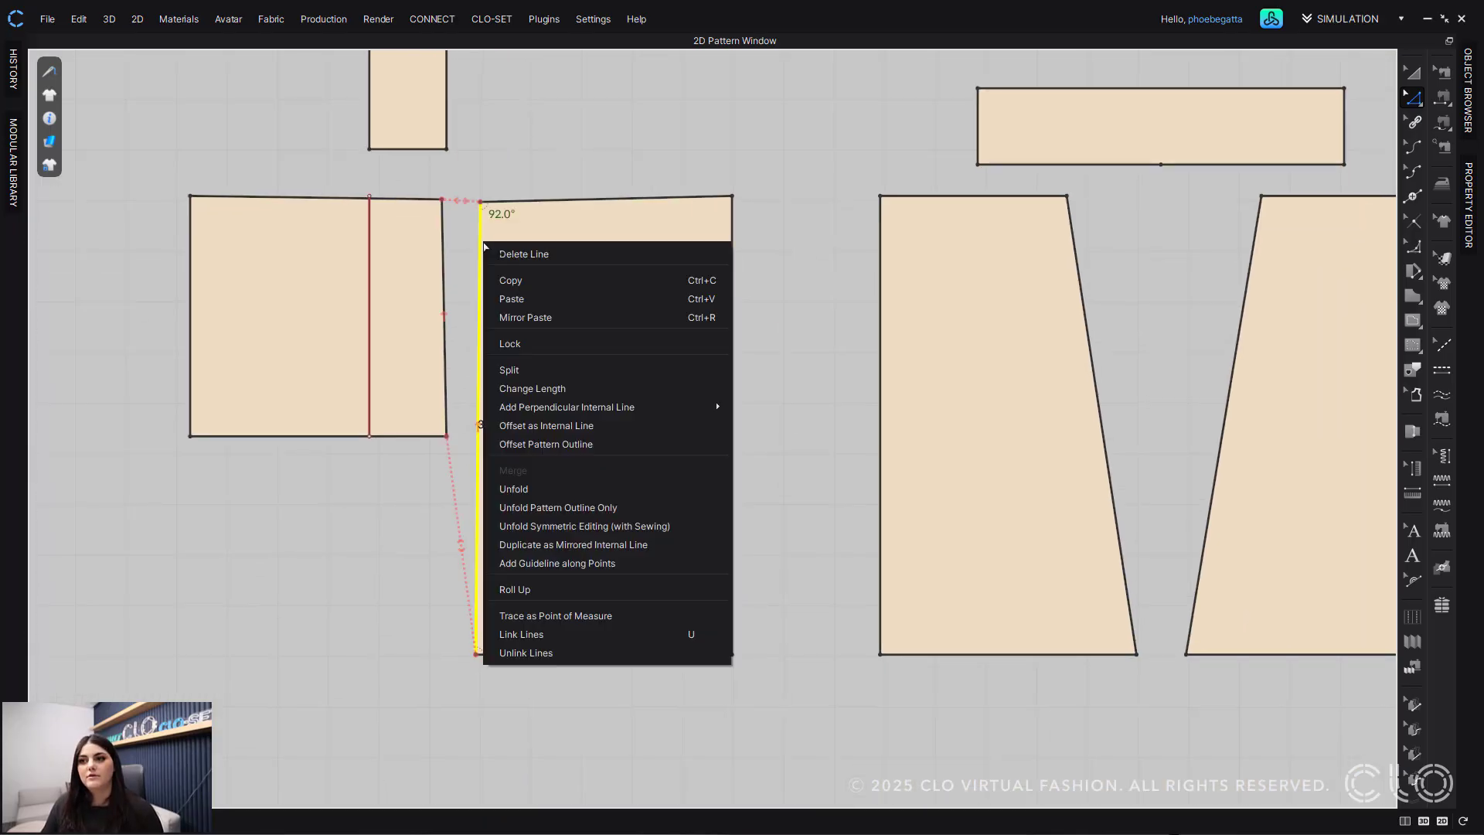
{"action": "left_click", "coordinate": [533, 151]}
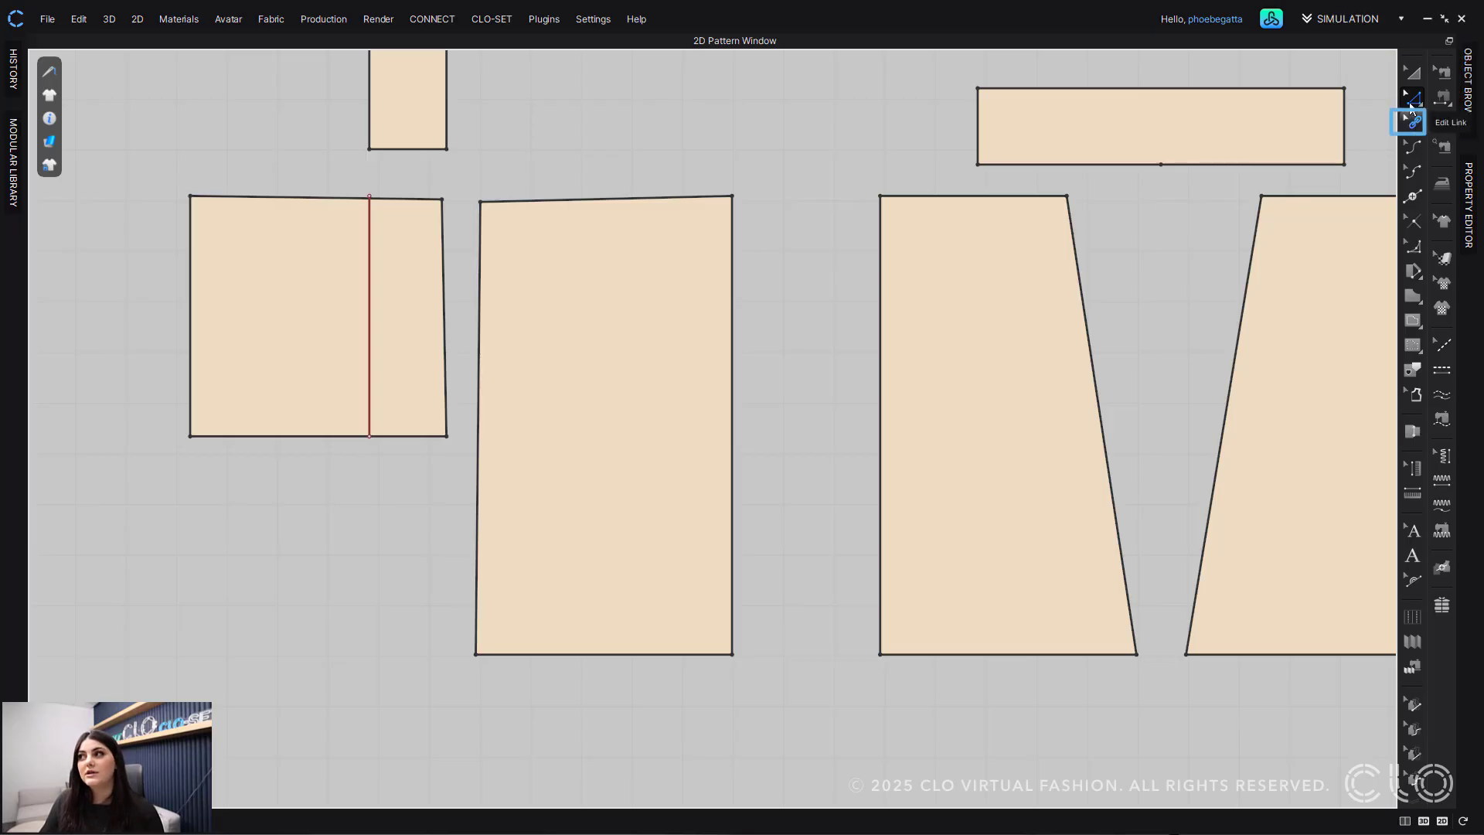
Step: Flip the direction of the link between the square and the tall rectangle with the Edit Link tool
{"action": "left_click", "coordinate": [1413, 121]}
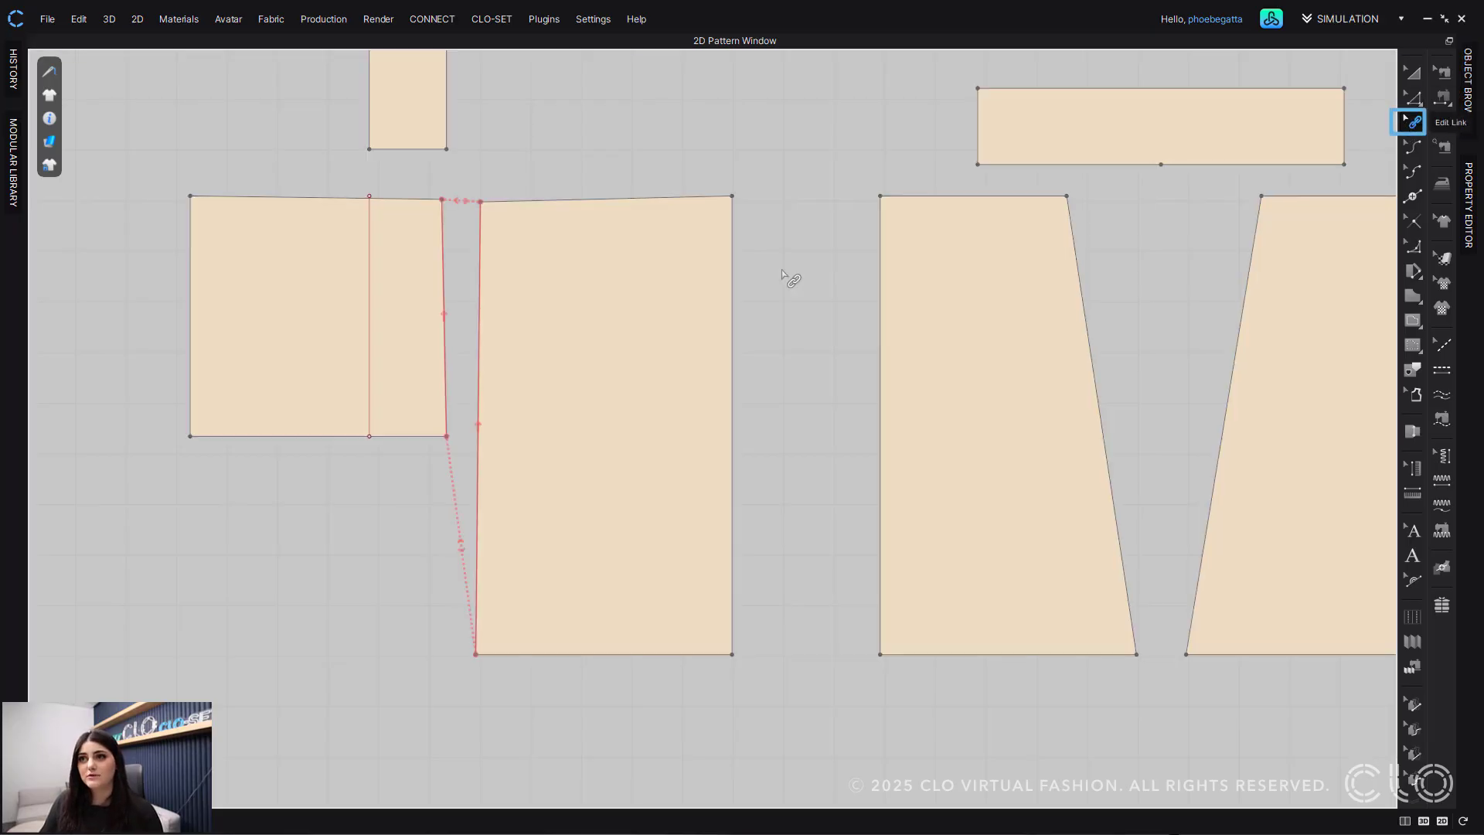
{"action": "right_click", "coordinate": [483, 276]}
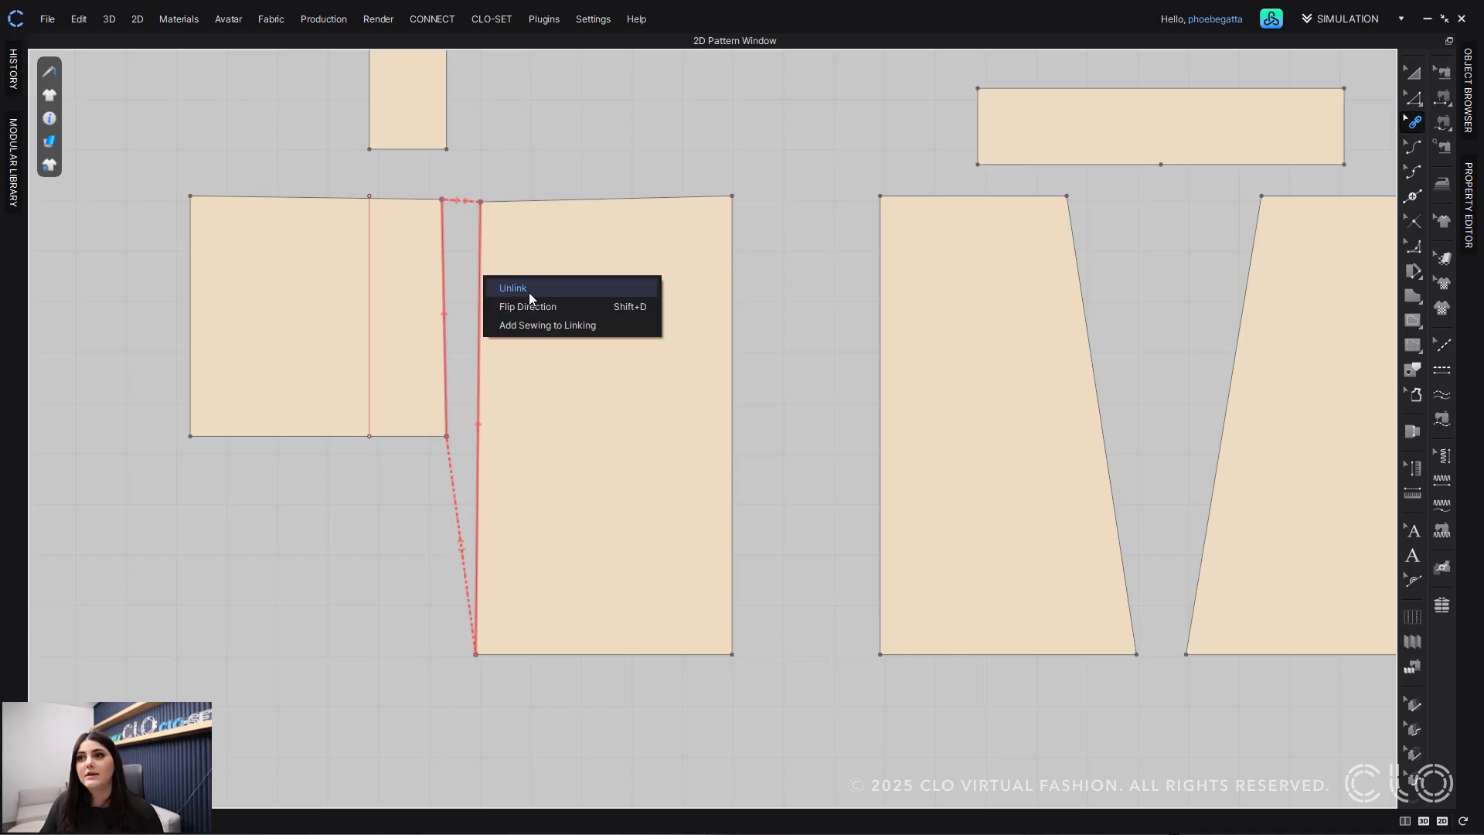
{"action": "left_click", "coordinate": [567, 306]}
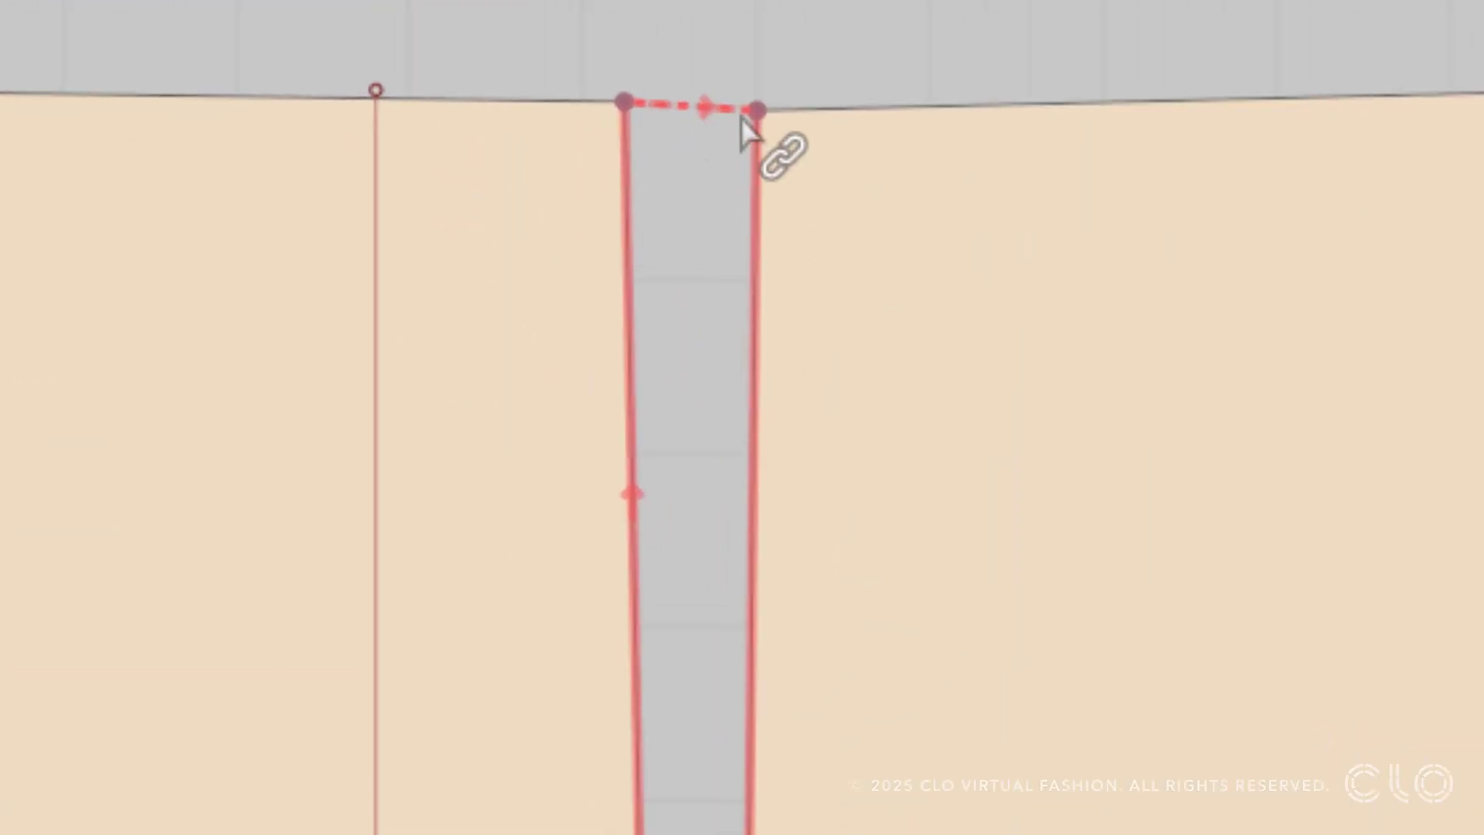
{"action": "left_click", "coordinate": [760, 110]}
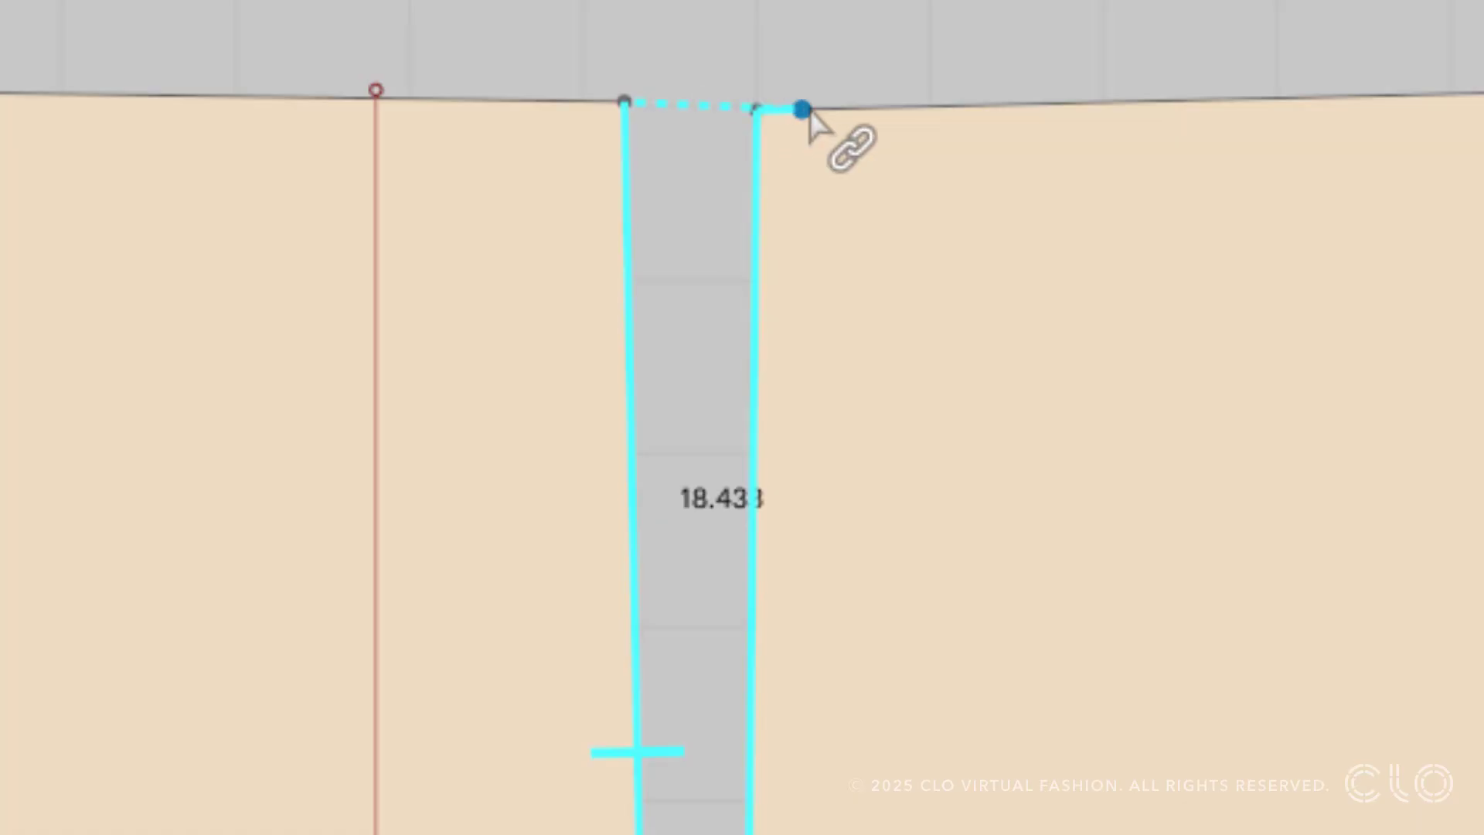
{"action": "left_click", "coordinate": [757, 111]}
Step: Test the flipped link with Edit Pattern by moving the upper corners of the linked edges sideways and the square's lower-right corner left
{"action": "key", "text": "z"}
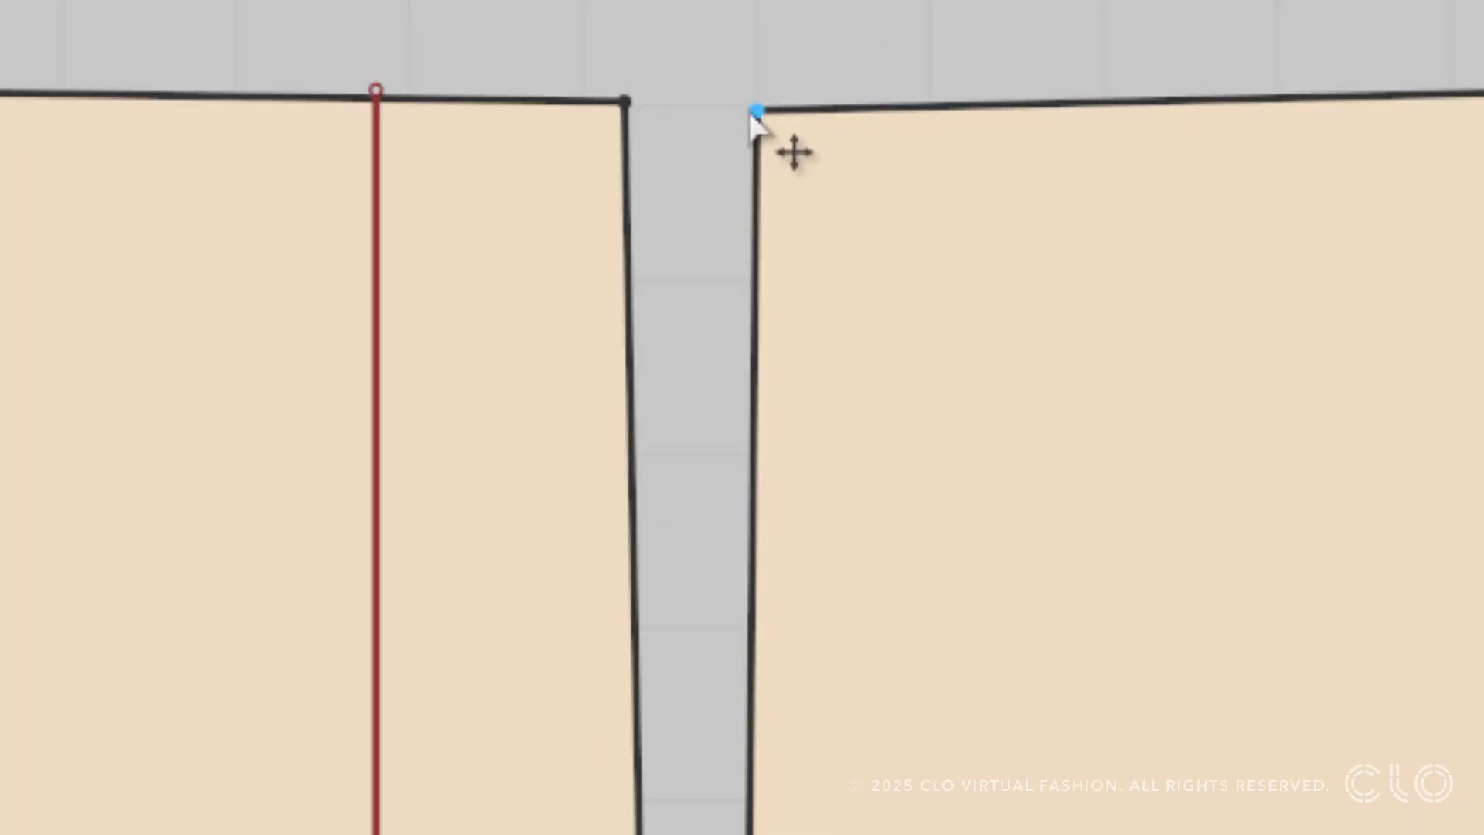
{"action": "left_click_drag", "start_coordinate": [757, 111], "coordinate": [841, 112]}
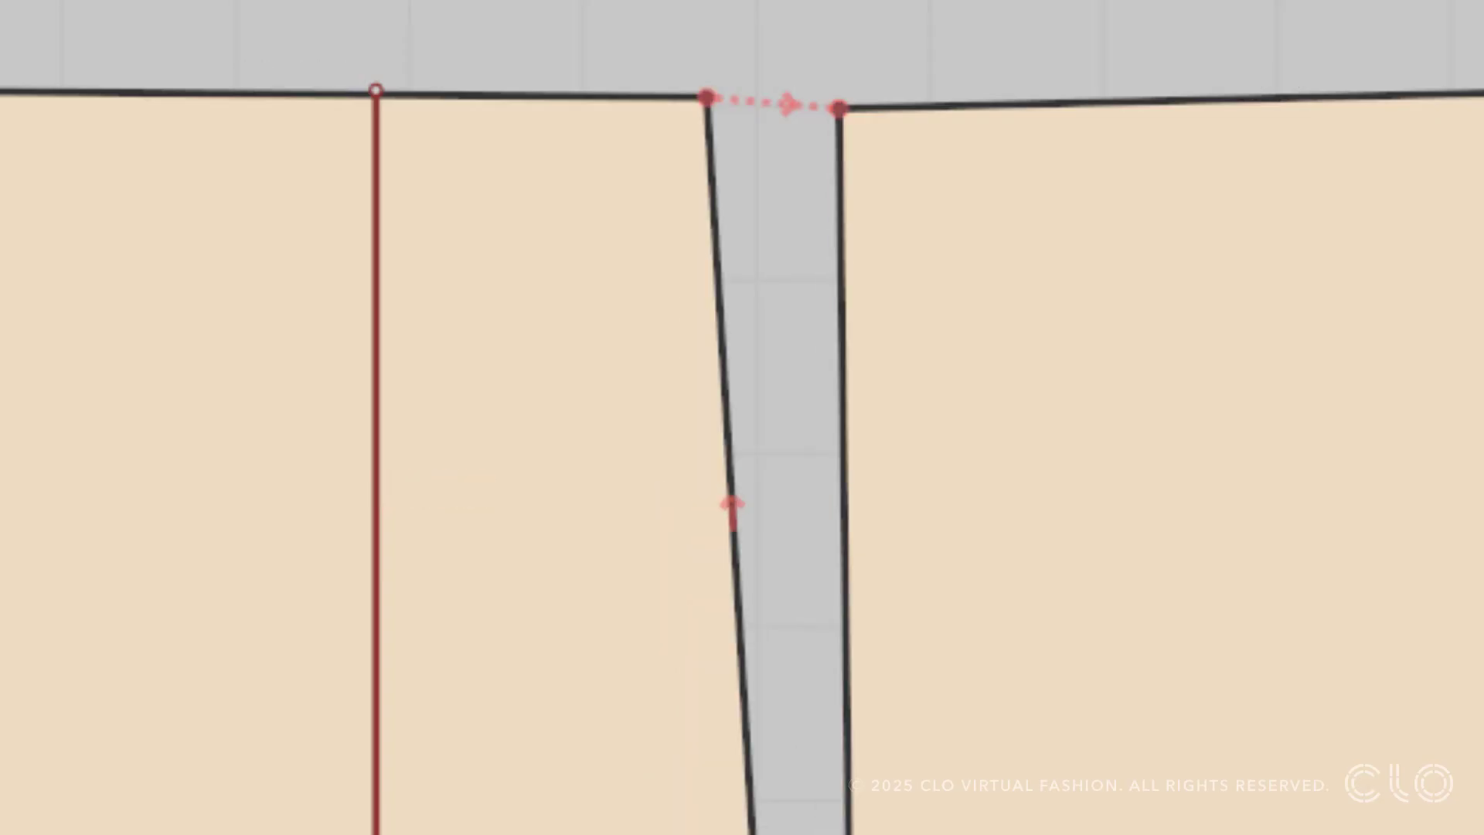
{"action": "left_click_drag", "start_coordinate": [708, 96], "coordinate": [760, 98]}
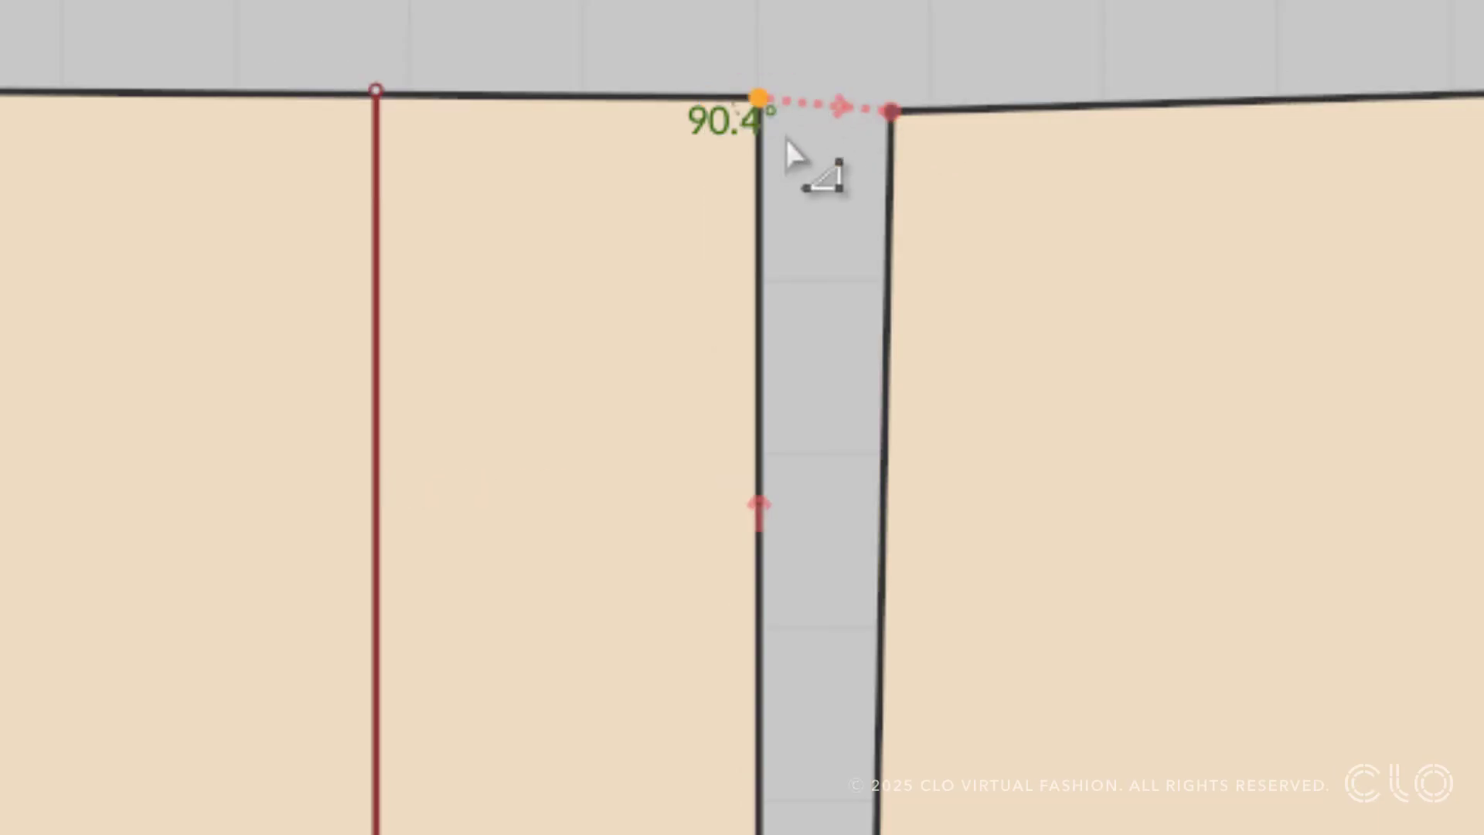
{"action": "left_click_drag", "start_coordinate": [767, 99], "coordinate": [966, 332]}
{"action": "left_click_drag", "start_coordinate": [769, 834], "coordinate": [663, 834]}
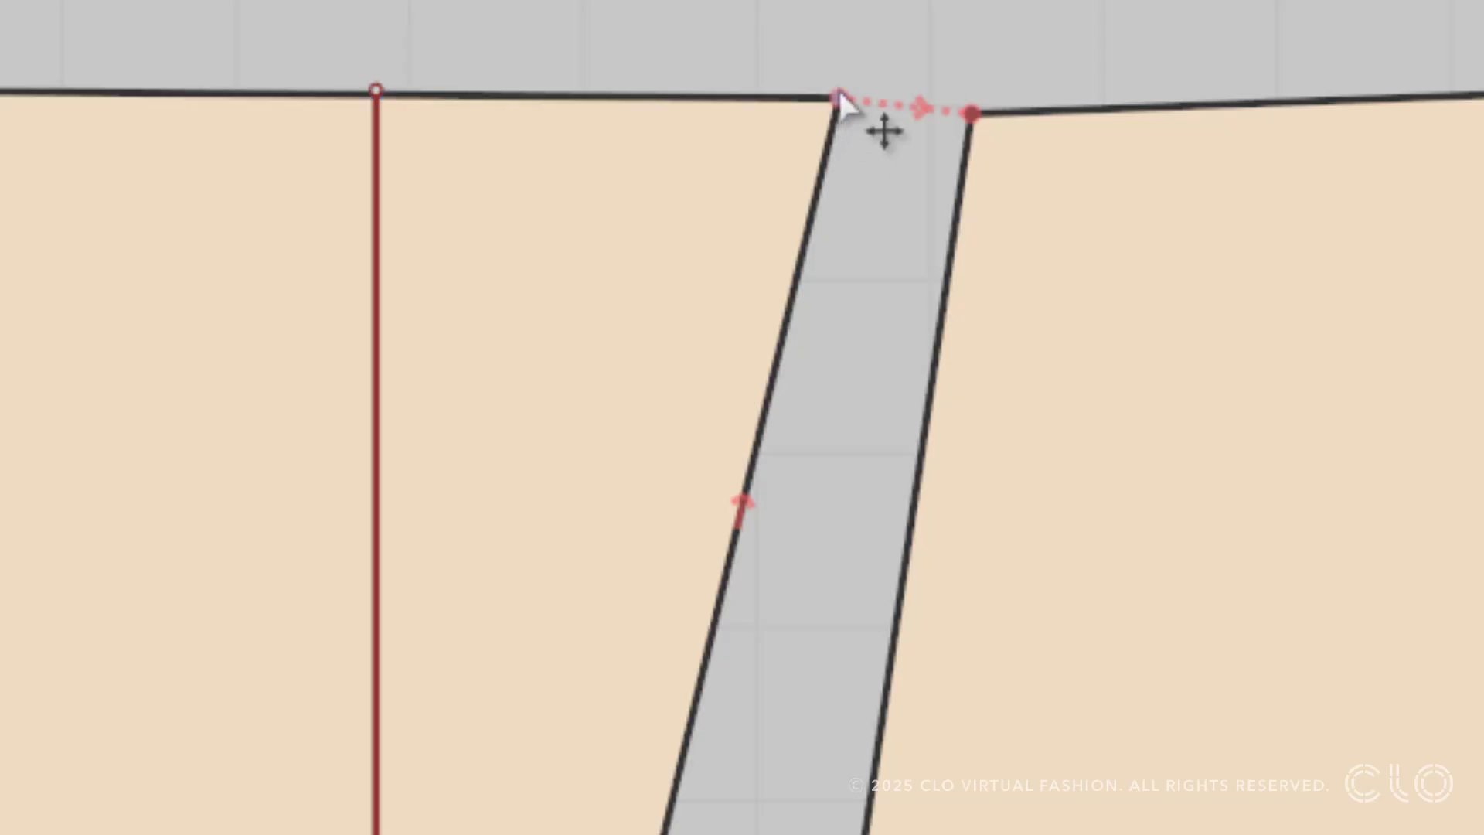
{"action": "left_click_drag", "start_coordinate": [841, 99], "coordinate": [585, 112]}
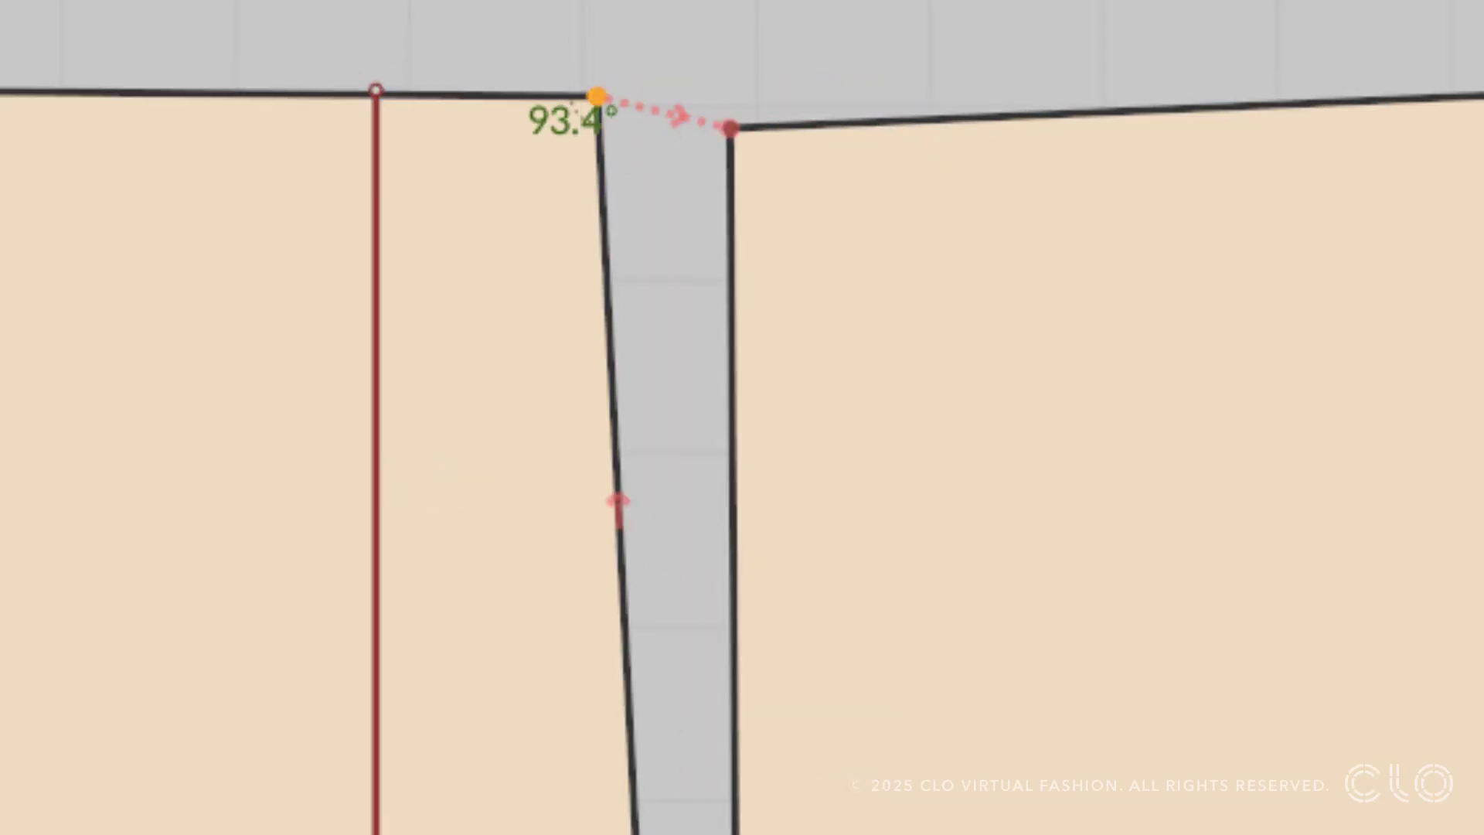
{"action": "left_click_drag", "start_coordinate": [474, 511], "coordinate": [449, 511]}
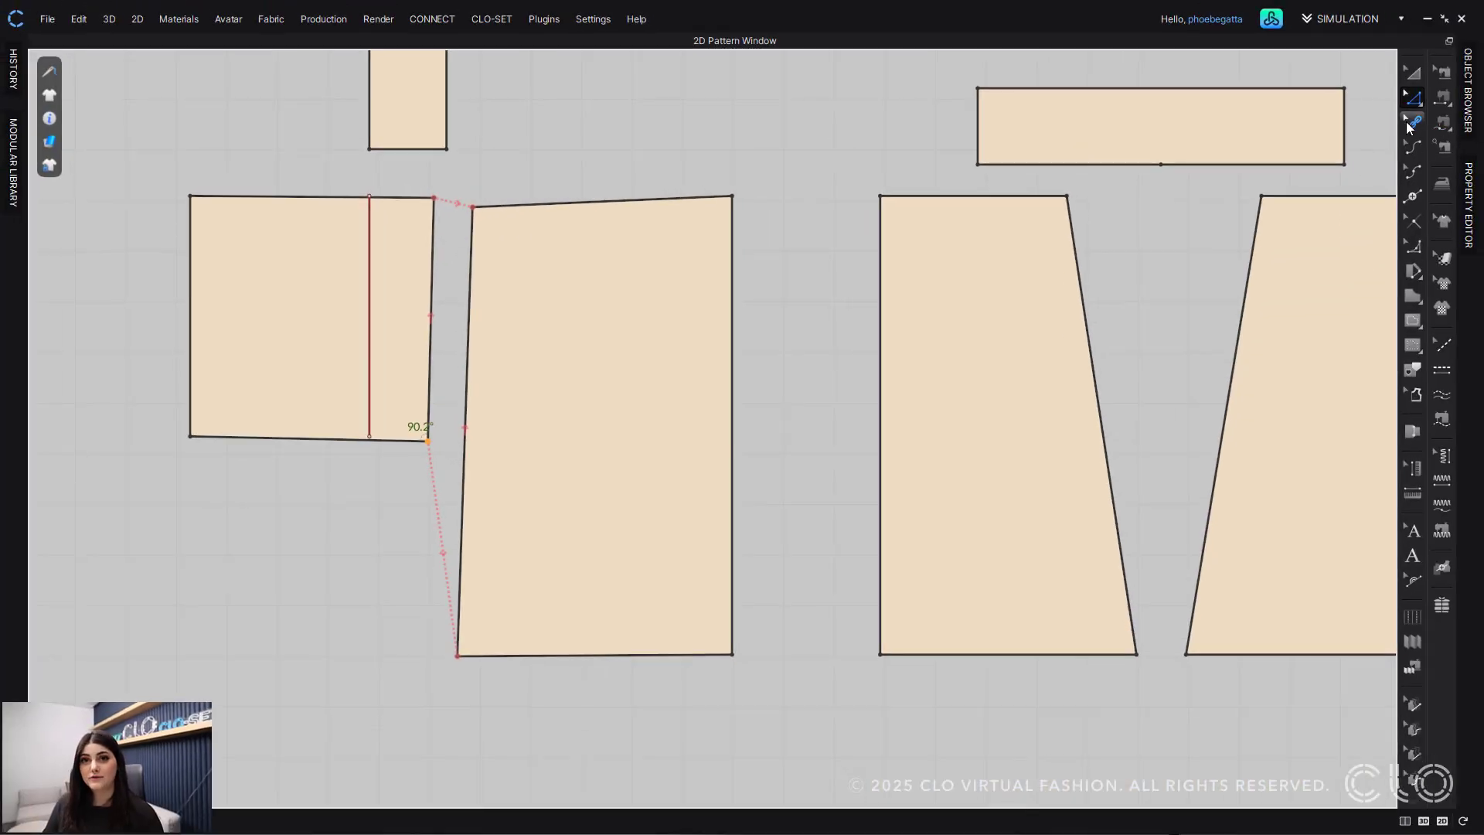
Step: Use Edit Link to flip the link direction between the square's right edge and the tall rectangle's left edge once more
{"action": "left_click", "coordinate": [1408, 126]}
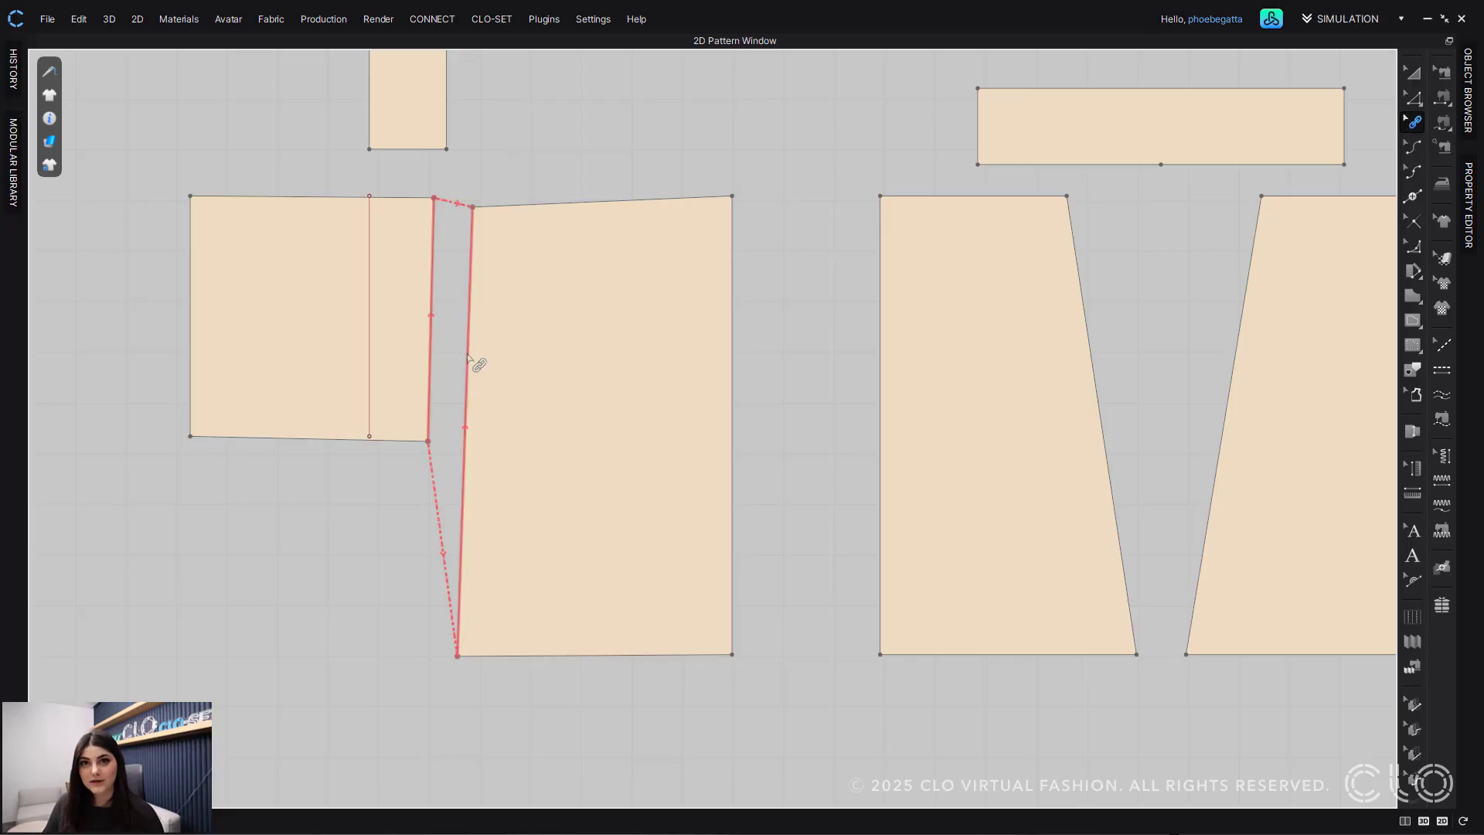
{"action": "right_click", "coordinate": [467, 357]}
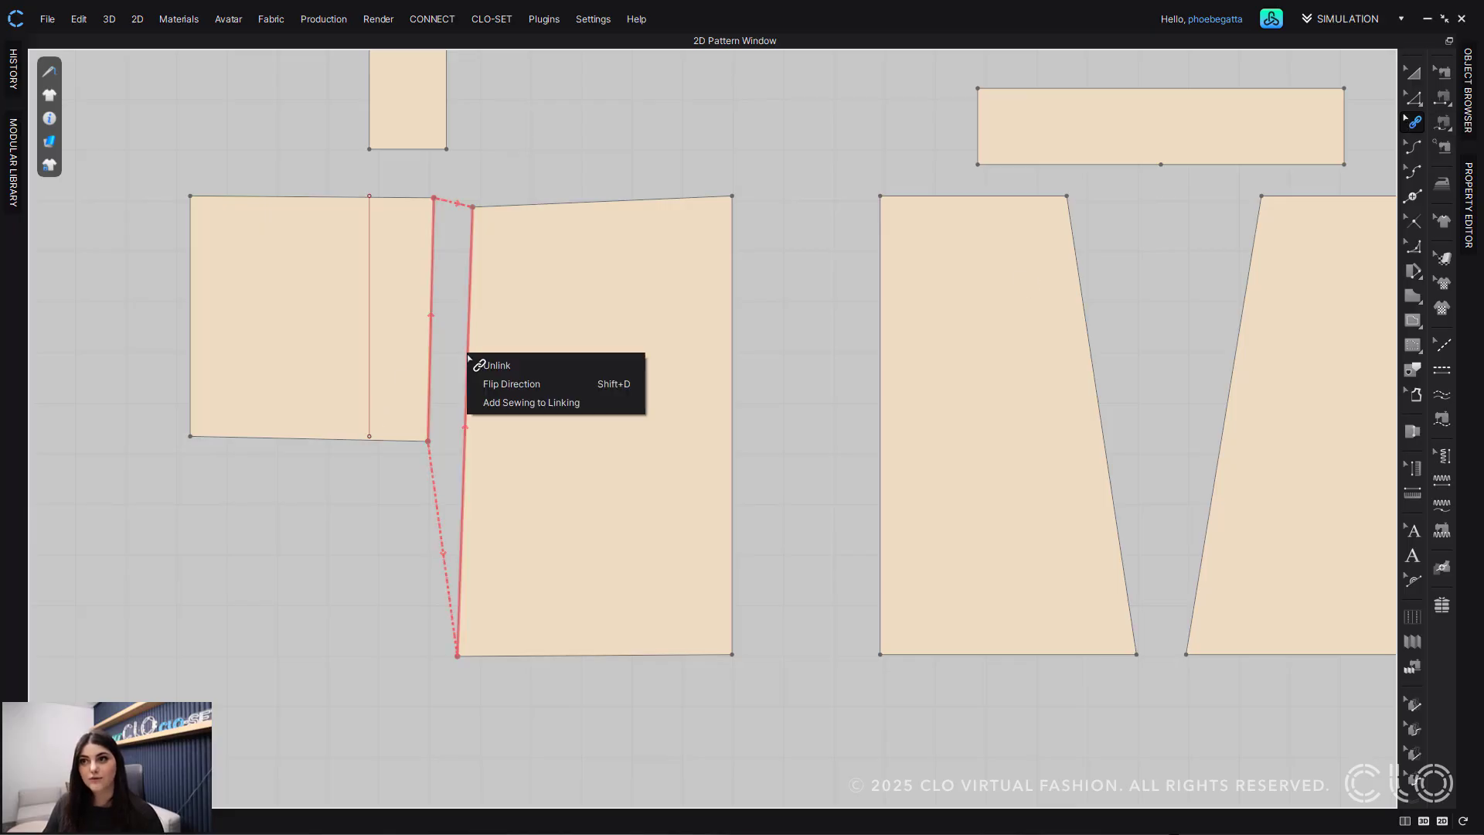
{"action": "left_click", "coordinate": [518, 382]}
{"action": "right_click", "coordinate": [467, 342]}
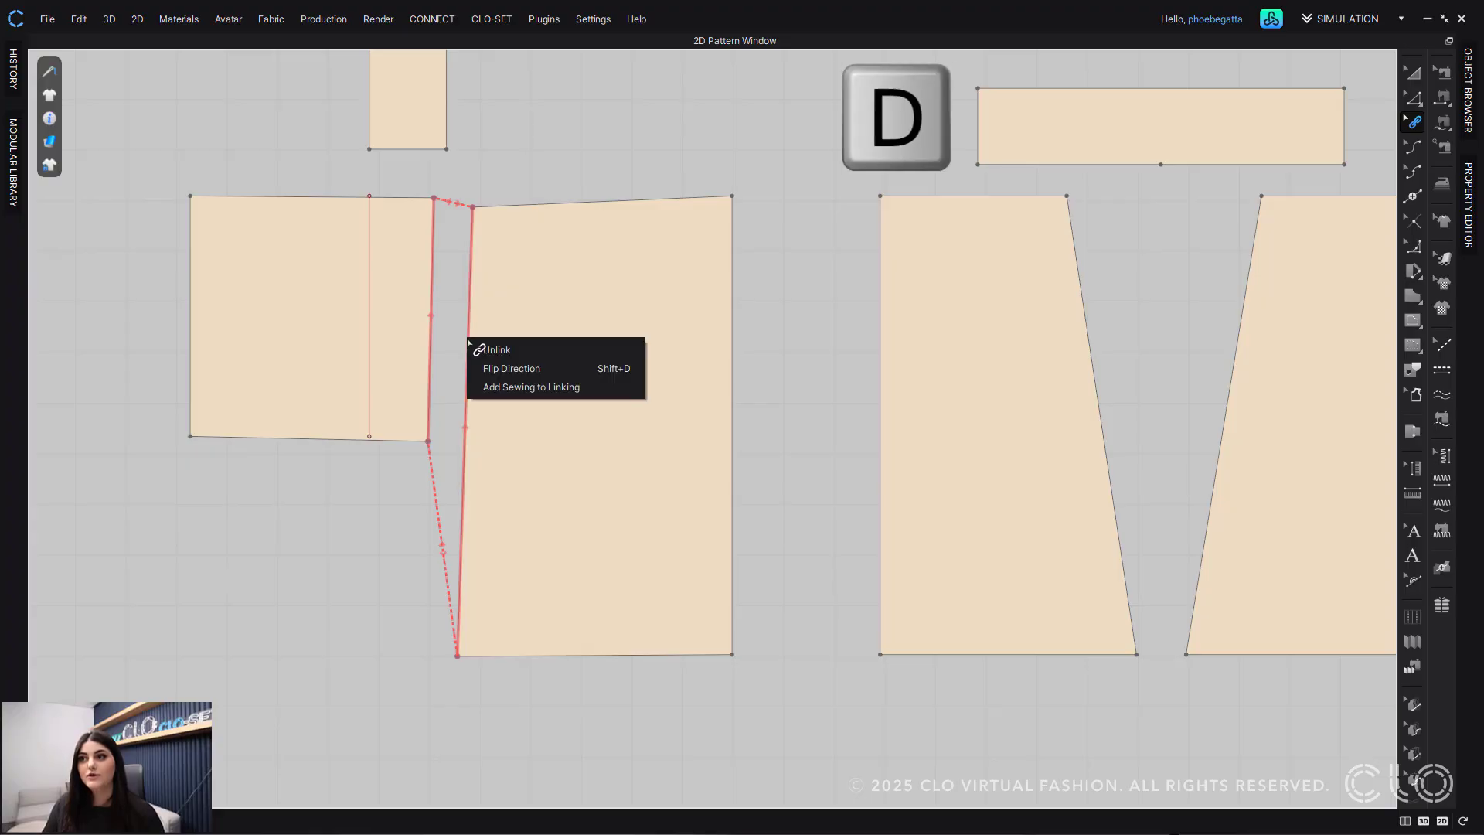
{"action": "left_click", "coordinate": [536, 192]}
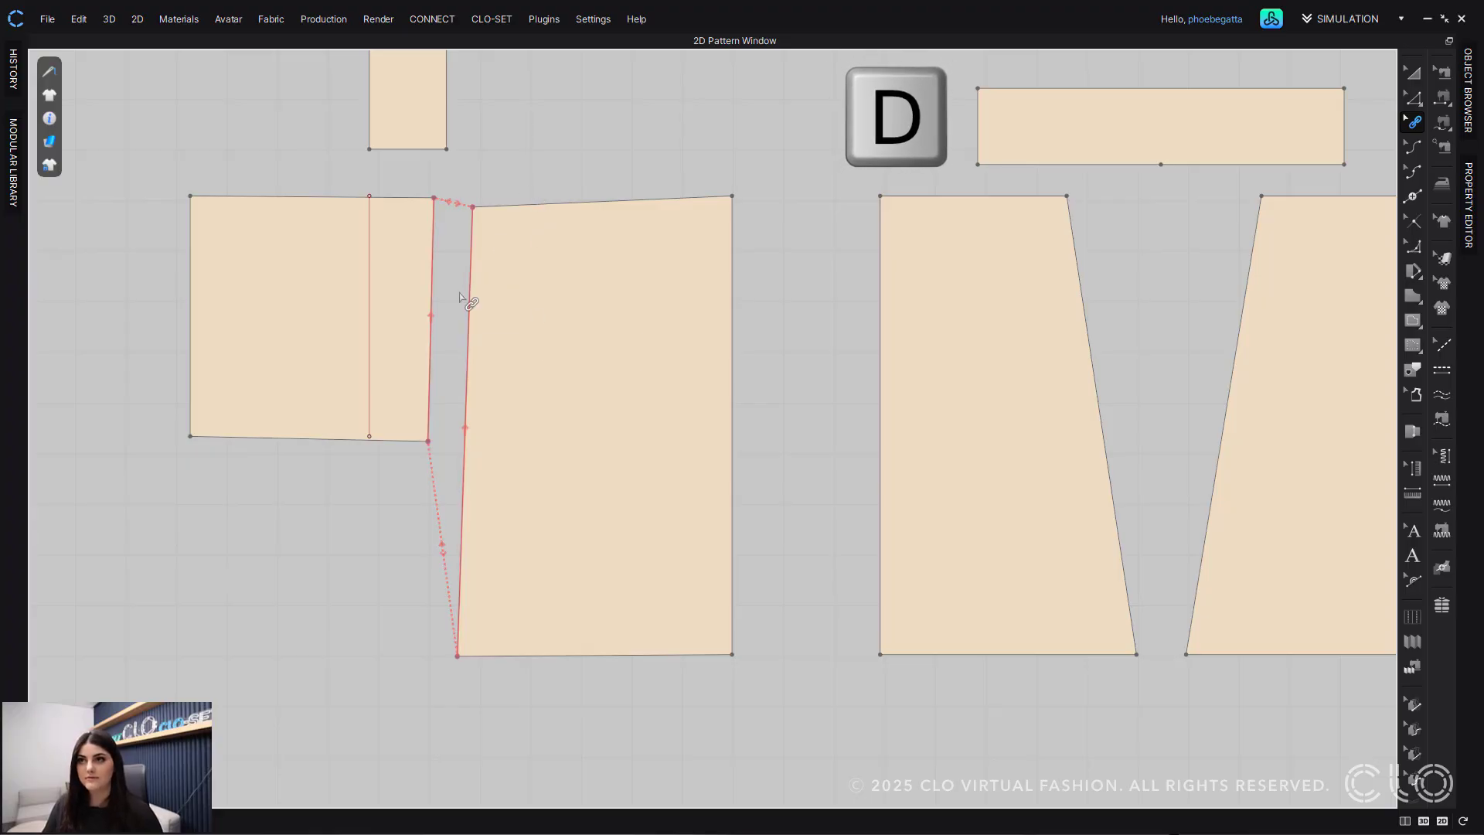
Step: With Edit Pattern, move the tall rectangle's upper-left corner right and adjust its lower-left corner slightly left, then check the linked edge
{"action": "key", "text": "z"}
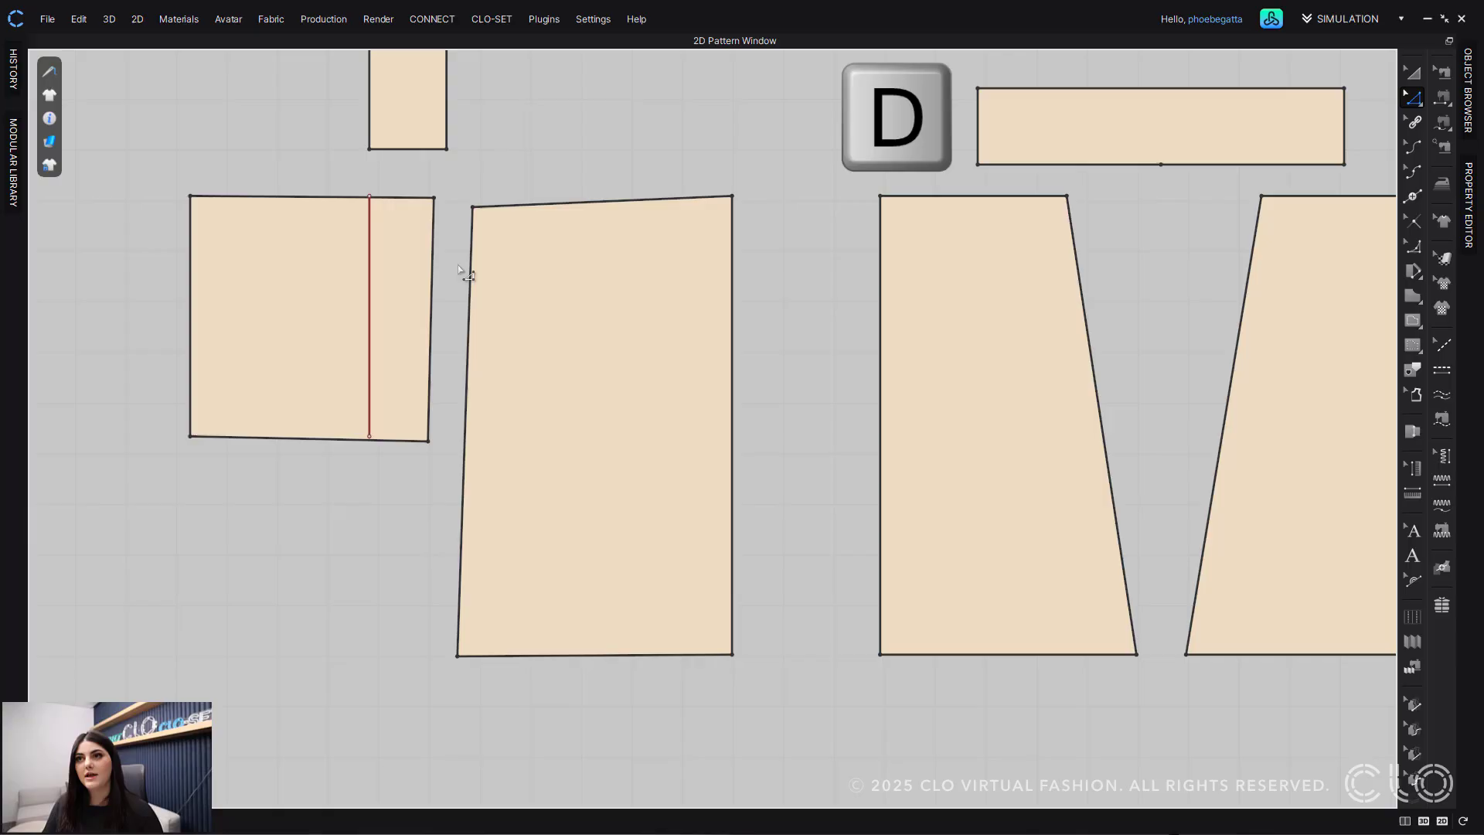
{"action": "left_click", "coordinate": [471, 224]}
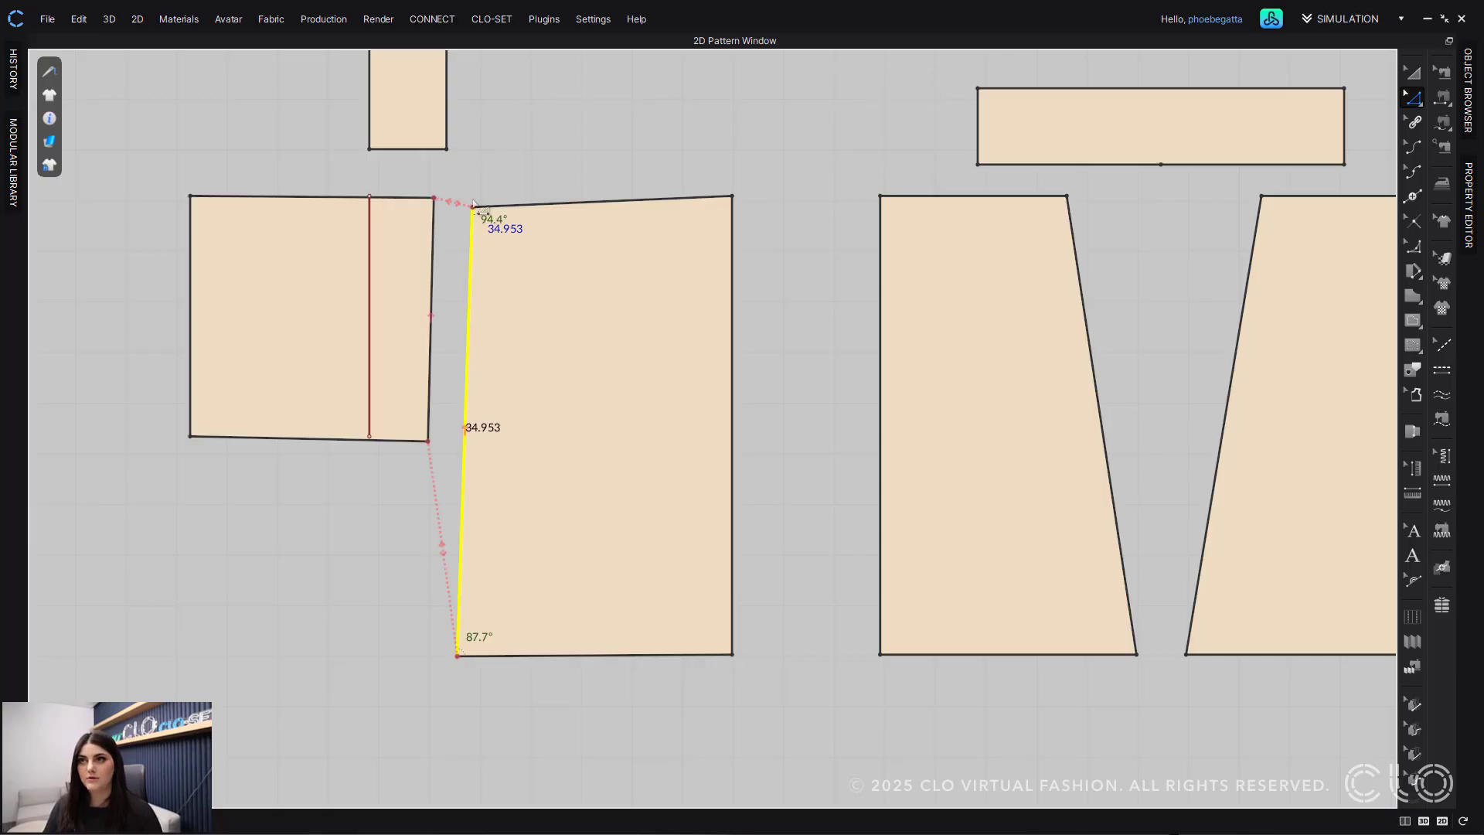
{"action": "left_click_drag", "start_coordinate": [474, 214], "coordinate": [531, 207]}
{"action": "key", "text": "d"}
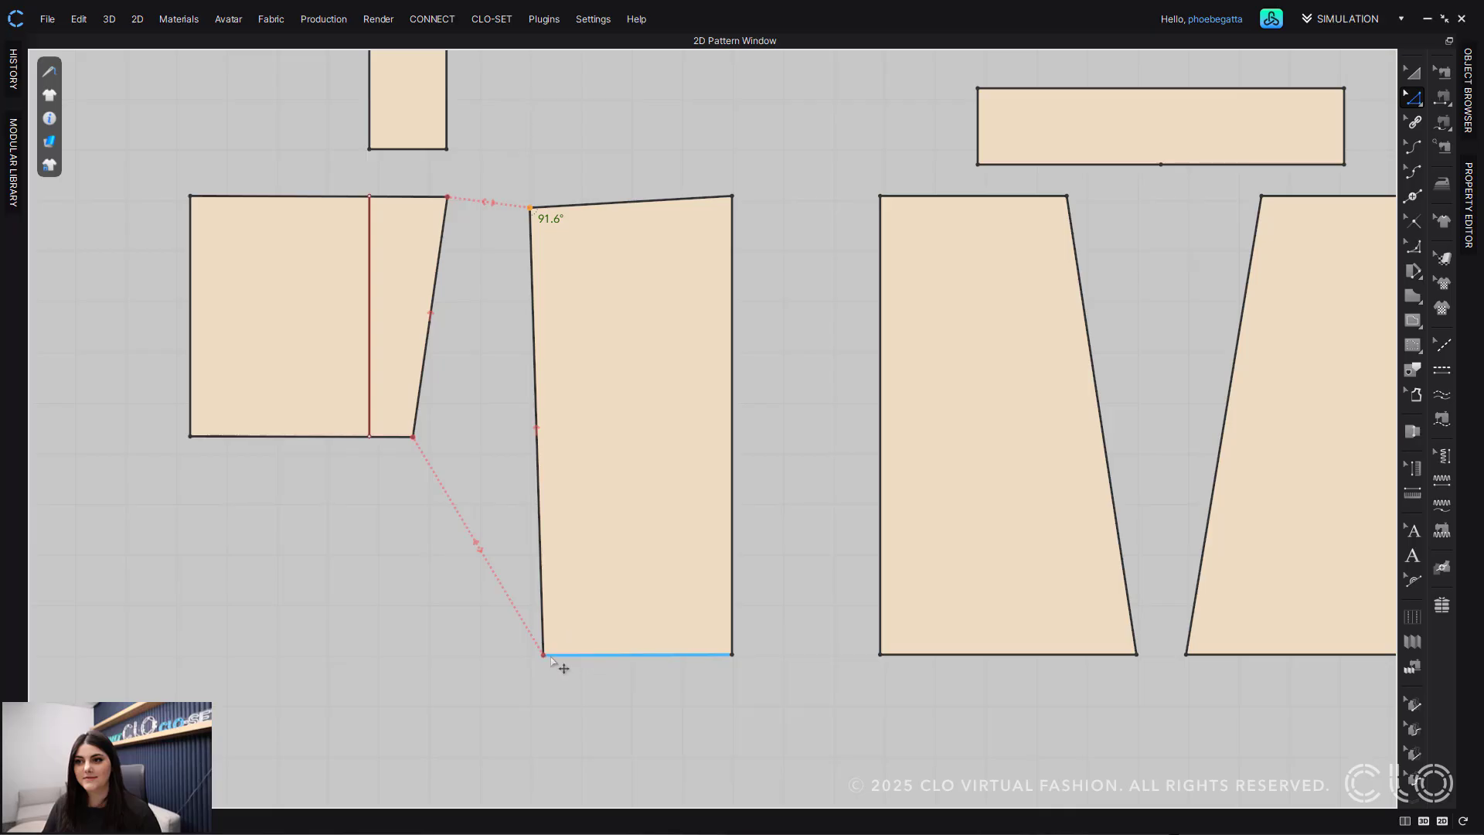
{"action": "mouse_move", "coordinate": [541, 655]}
{"action": "left_mouse_down"}
{"action": "mouse_move", "coordinate": [496, 657]}
{"action": "mouse_move", "coordinate": [532, 656]}
{"action": "left_mouse_up"}
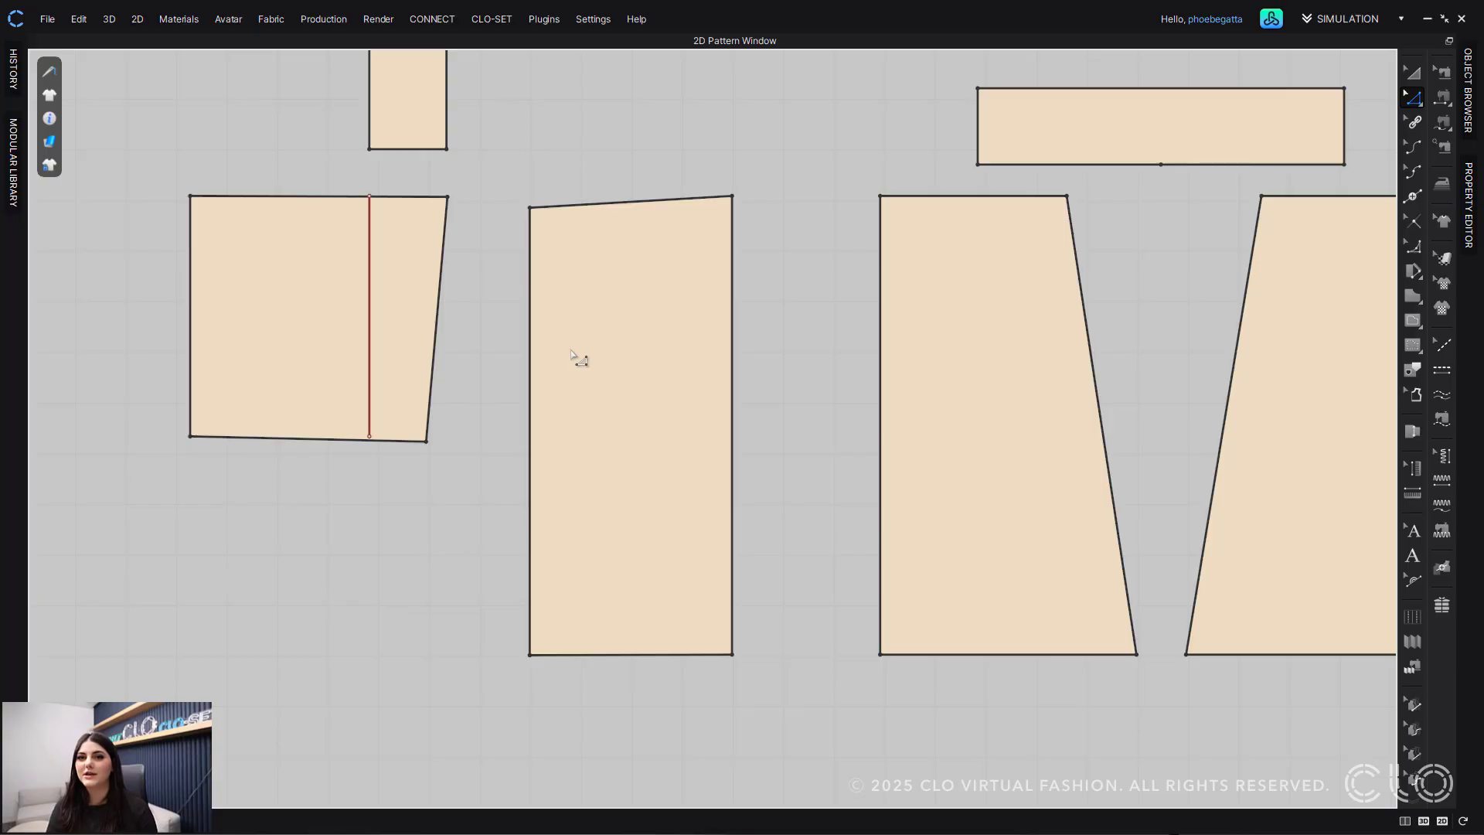
{"action": "left_click", "coordinate": [535, 258]}
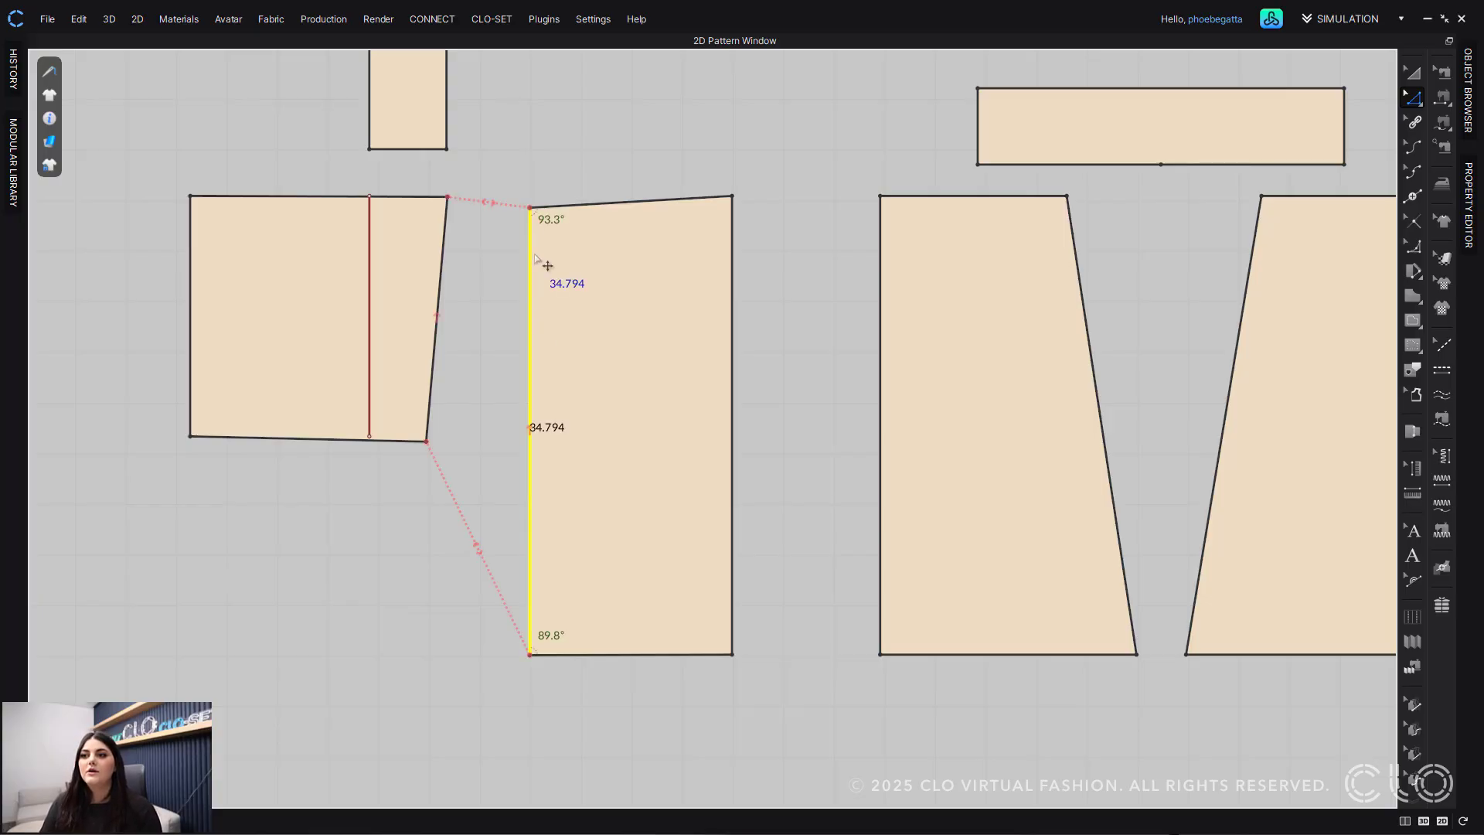
{"action": "left_click", "coordinate": [523, 154]}
Step: Examine the Link Lines option for the narrow rectangle's bottom edge without applying it
{"action": "middle_click_drag", "start_coordinate": [523, 172], "coordinate": [527, 362]}
{"action": "left_click", "coordinate": [438, 340]}
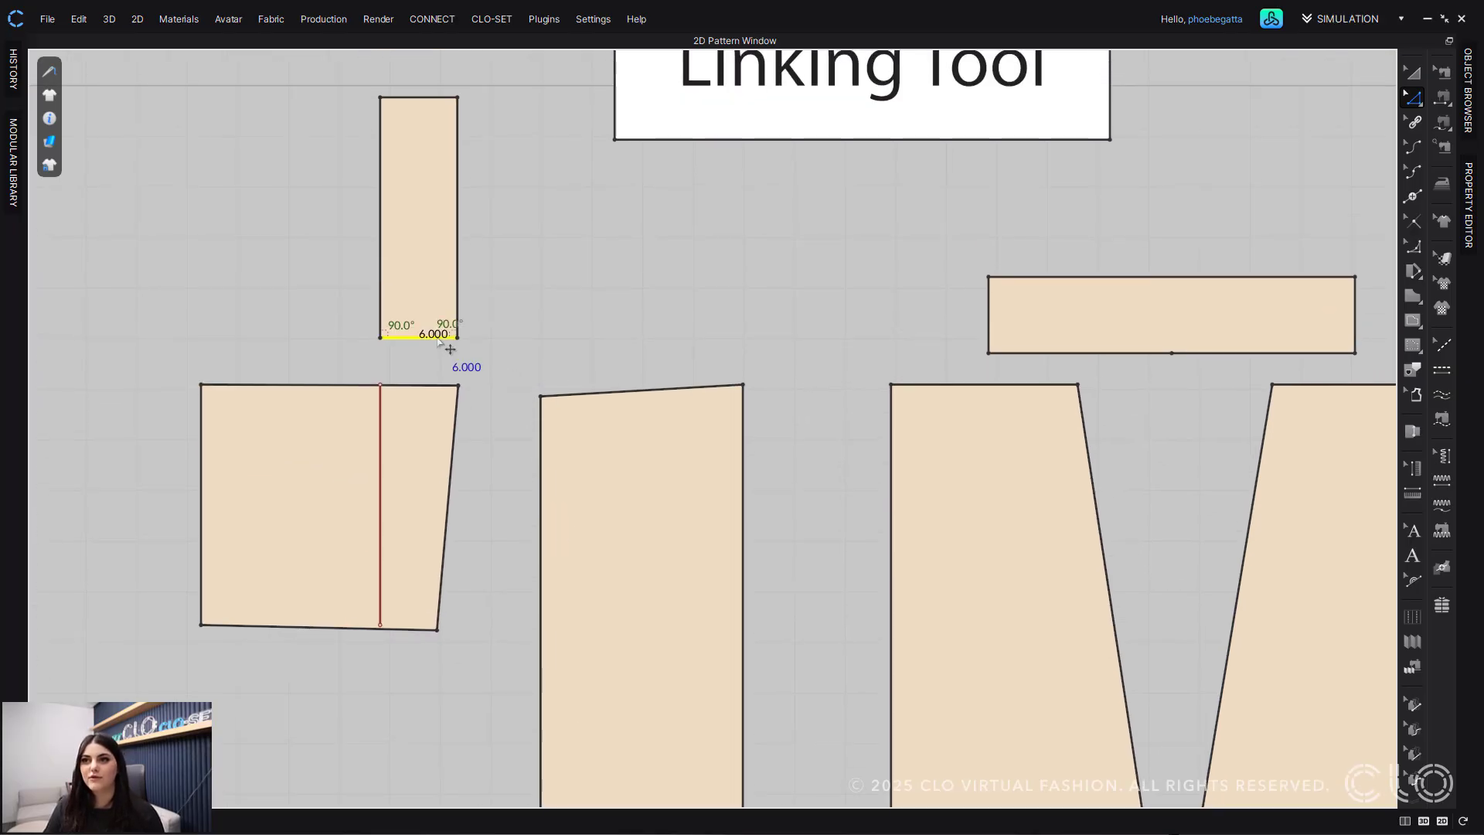
{"action": "right_click", "coordinate": [437, 340]}
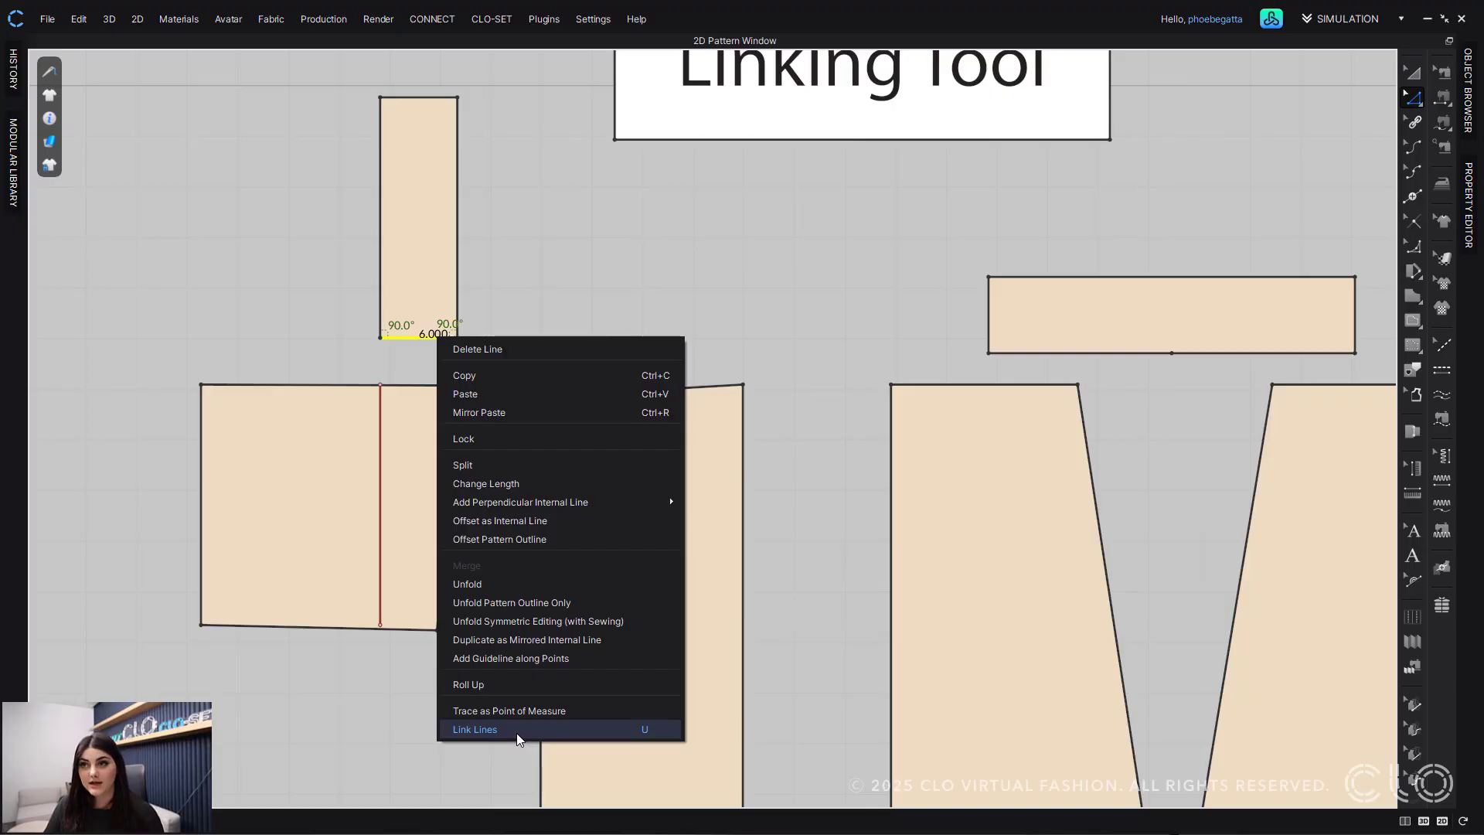
{"action": "left_click", "coordinate": [570, 264]}
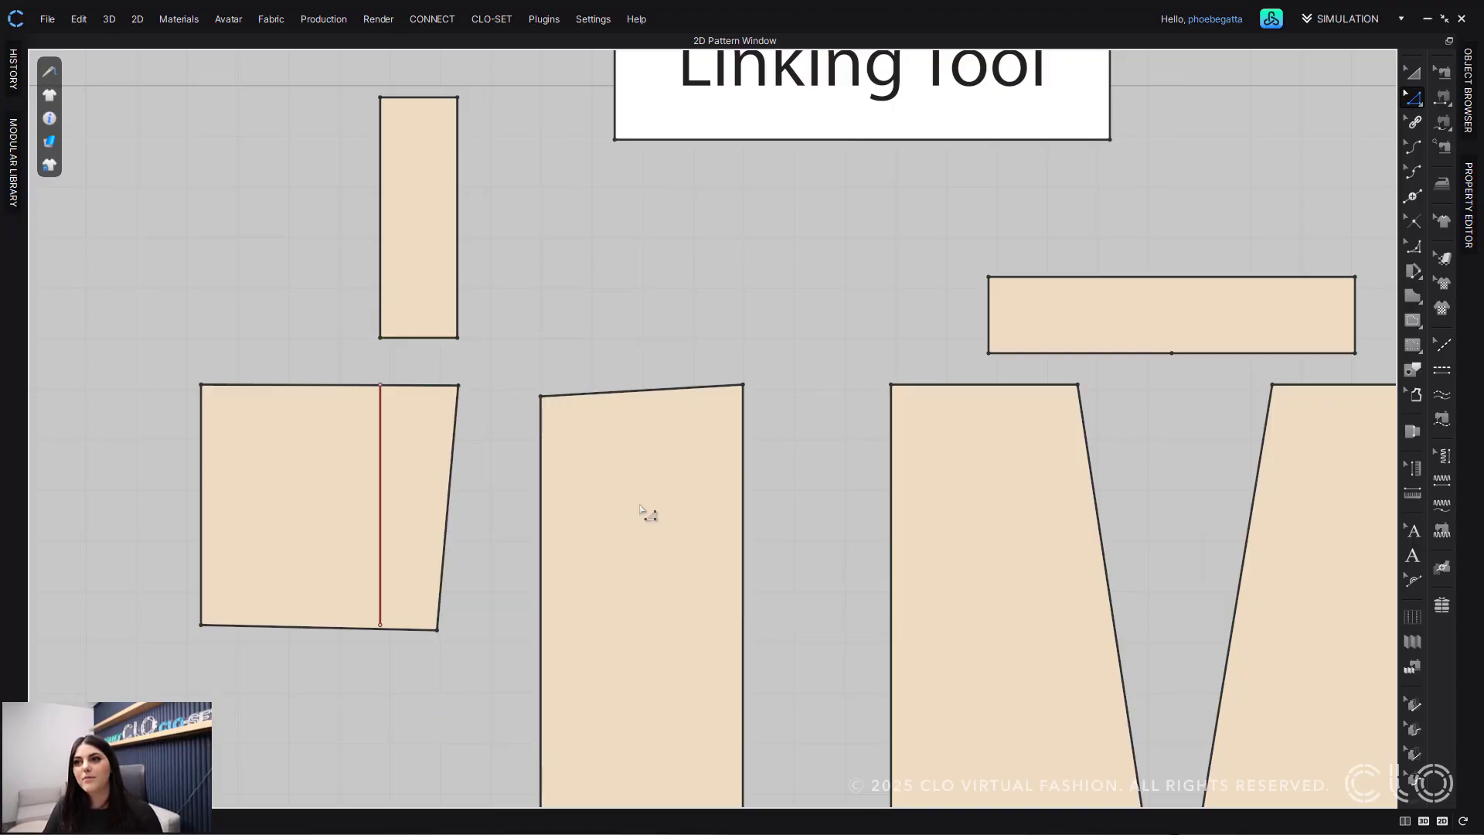
Step: Unlink the tall panel's left edge from the slanted right edge of the four-sided piece containing the internal line
{"action": "mouse_move", "coordinate": [527, 505]}
{"action": "middle_mouse_down"}
{"action": "mouse_move", "coordinate": [555, 369]}
{"action": "mouse_move", "coordinate": [524, 532]}
{"action": "middle_mouse_up"}
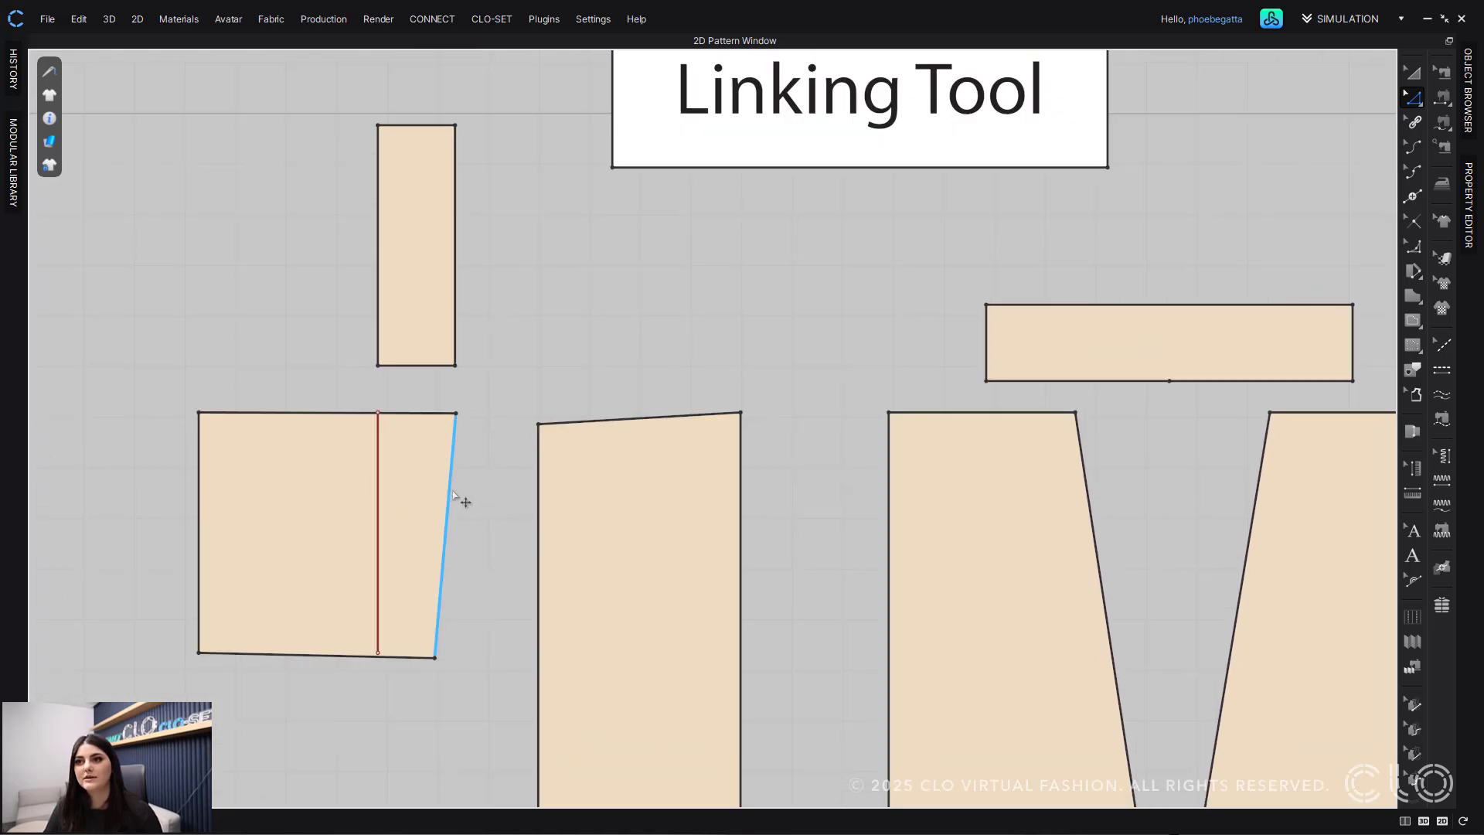
{"action": "left_click", "coordinate": [543, 566]}
{"action": "right_click", "coordinate": [542, 567]}
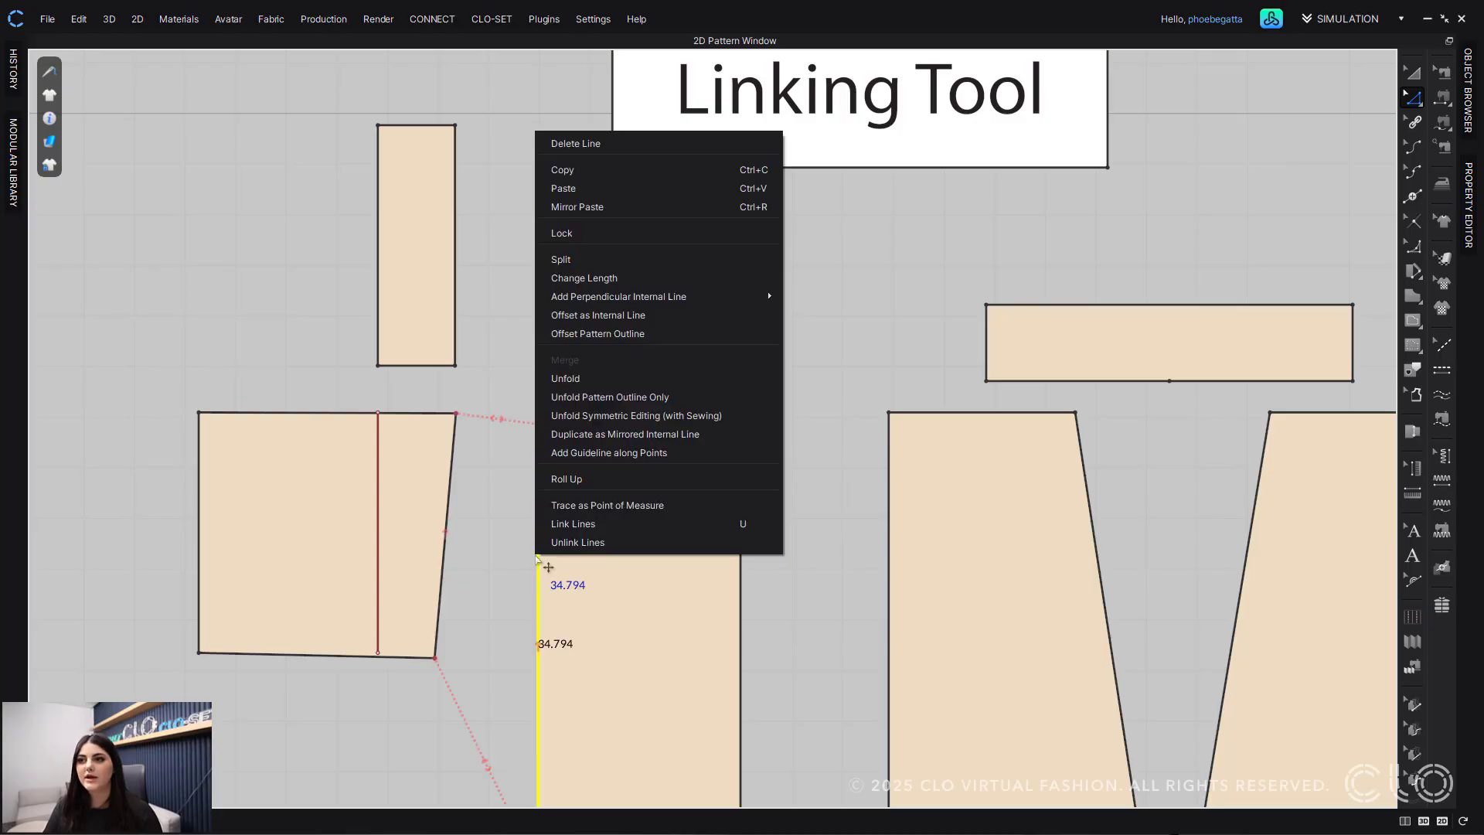
{"action": "left_click", "coordinate": [576, 543]}
Step: Link the tall panel's left edge to both the narrow strip's right edge and the neighbouring piece's slanted edge as a one-to-many link
{"action": "middle_click_drag", "start_coordinate": [534, 518], "coordinate": [562, 357]}
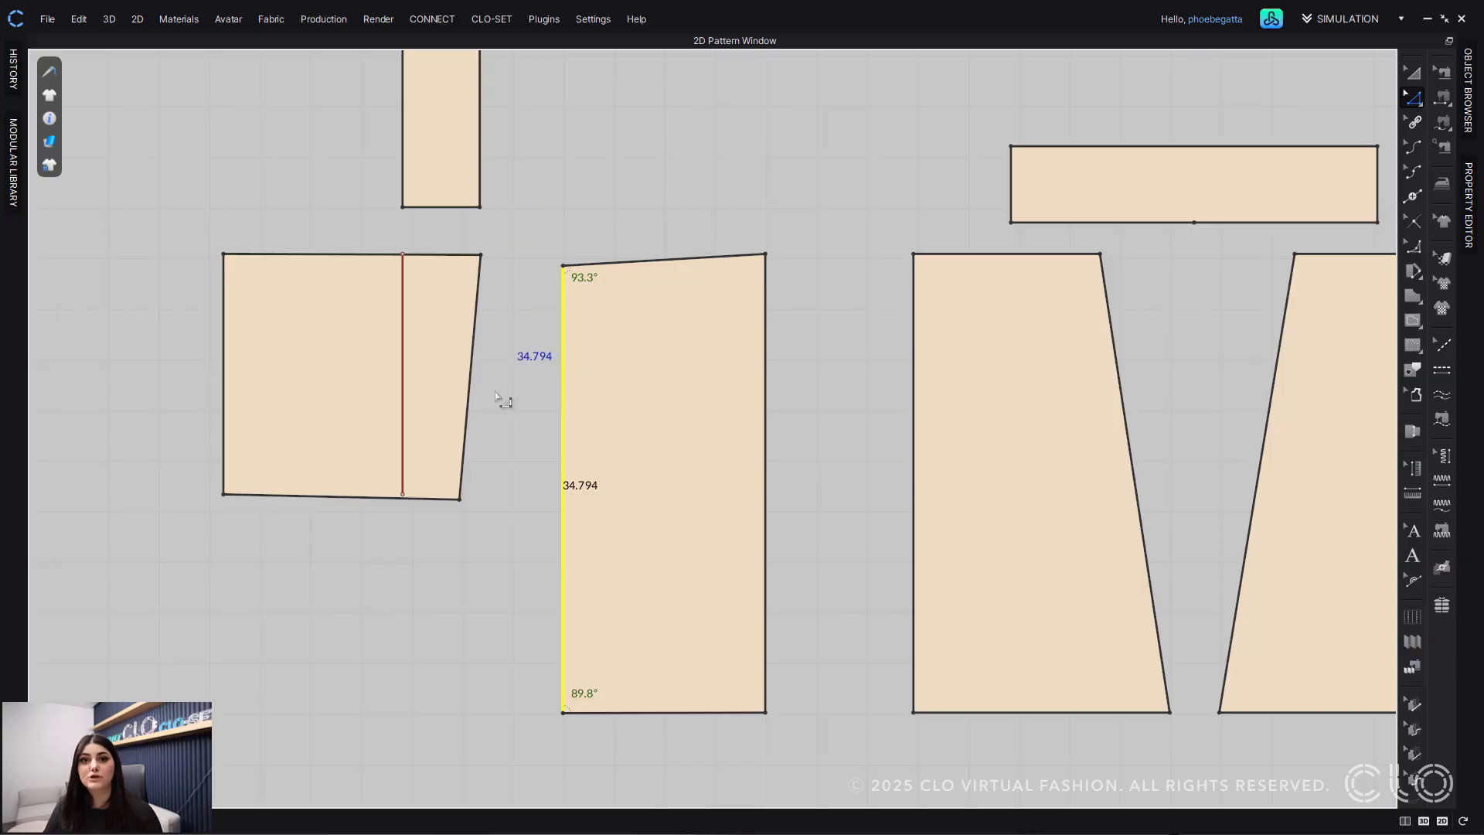
{"action": "right_click", "coordinate": [565, 428]}
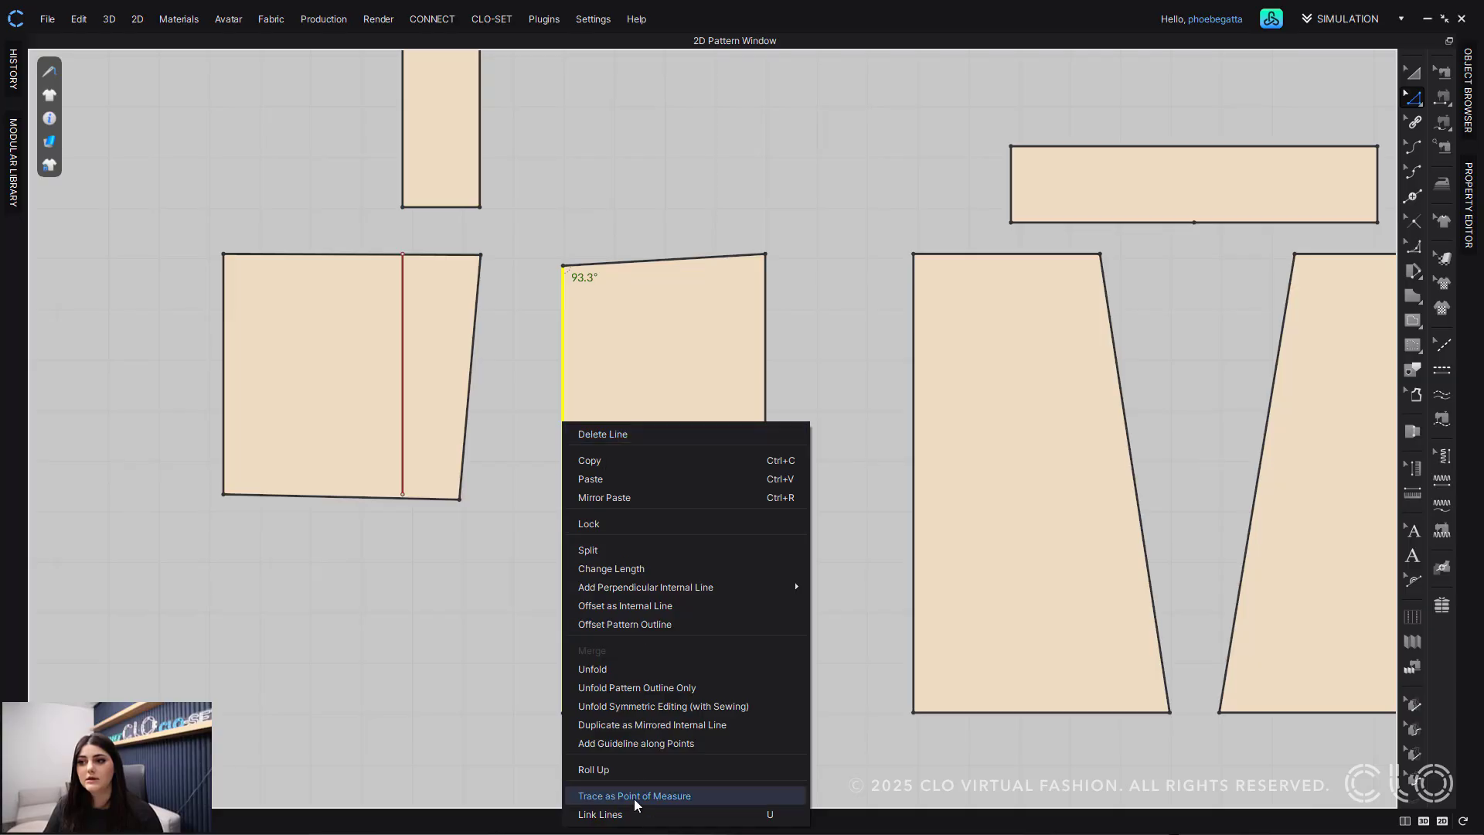
{"action": "left_click", "coordinate": [600, 814]}
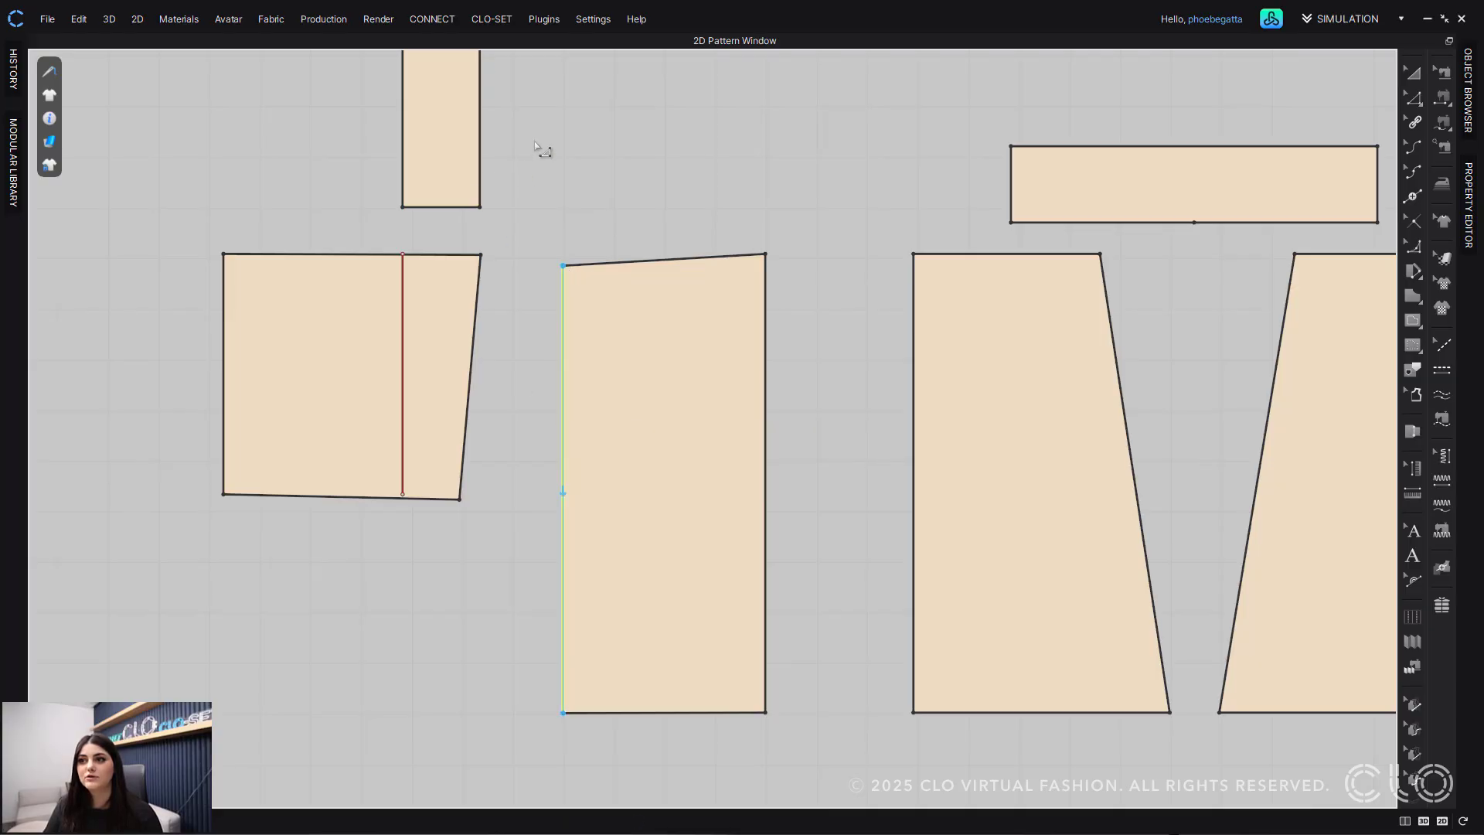
{"action": "key", "text": "shift"}
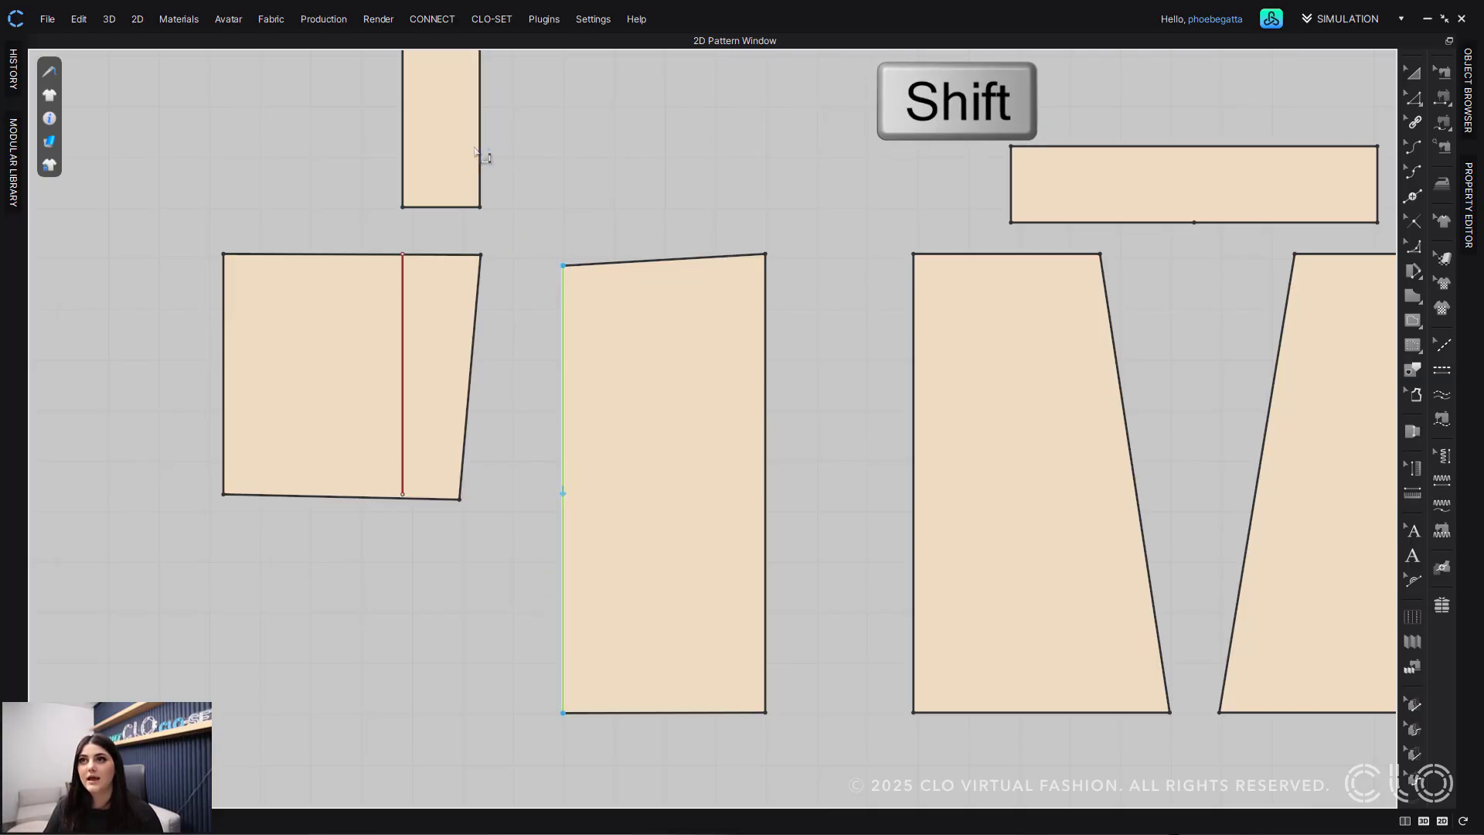
{"action": "left_click", "coordinate": [481, 87], "text": "shift"}
{"action": "left_click", "coordinate": [477, 324], "text": "shift"}
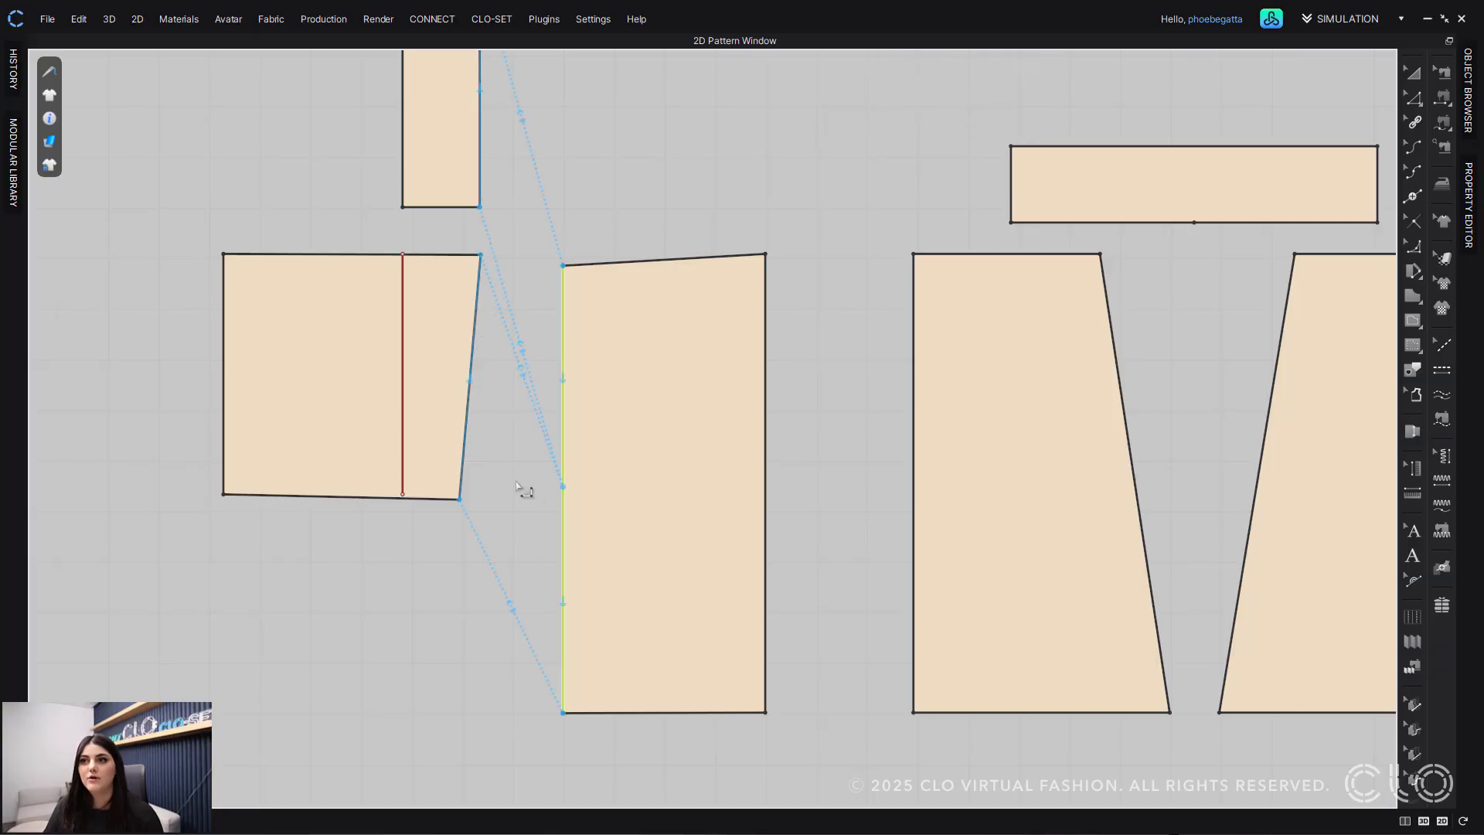
{"action": "key", "text": "z"}
{"action": "middle_click_drag", "start_coordinate": [542, 231], "coordinate": [536, 337]}
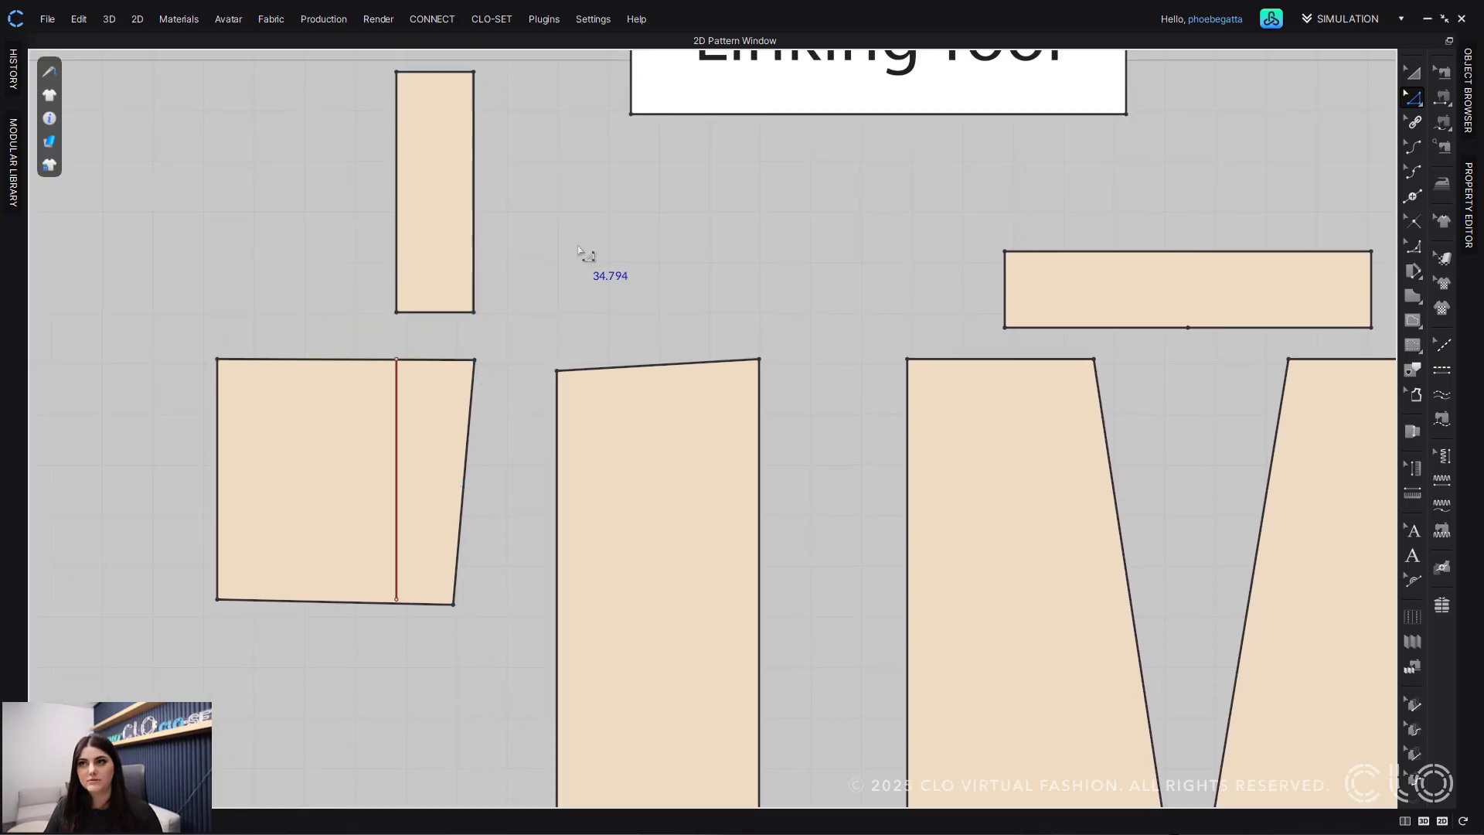
Step: Lengthen the linked edges by moving the lower right corners of the narrow strip and the four-sided piece downward
{"action": "left_click_drag", "start_coordinate": [475, 317], "coordinate": [474, 333]}
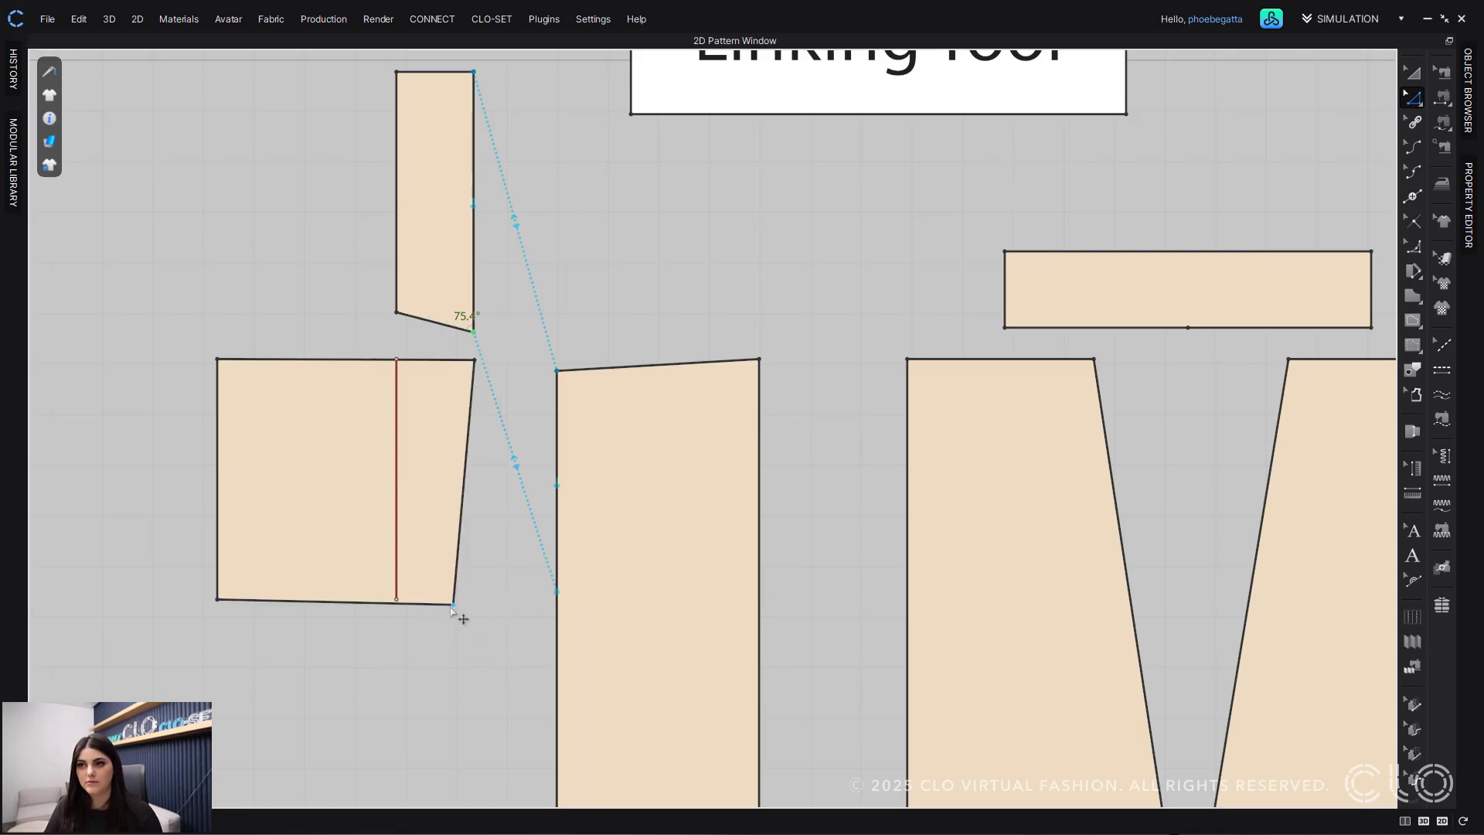
{"action": "left_click_drag", "start_coordinate": [455, 606], "coordinate": [453, 639]}
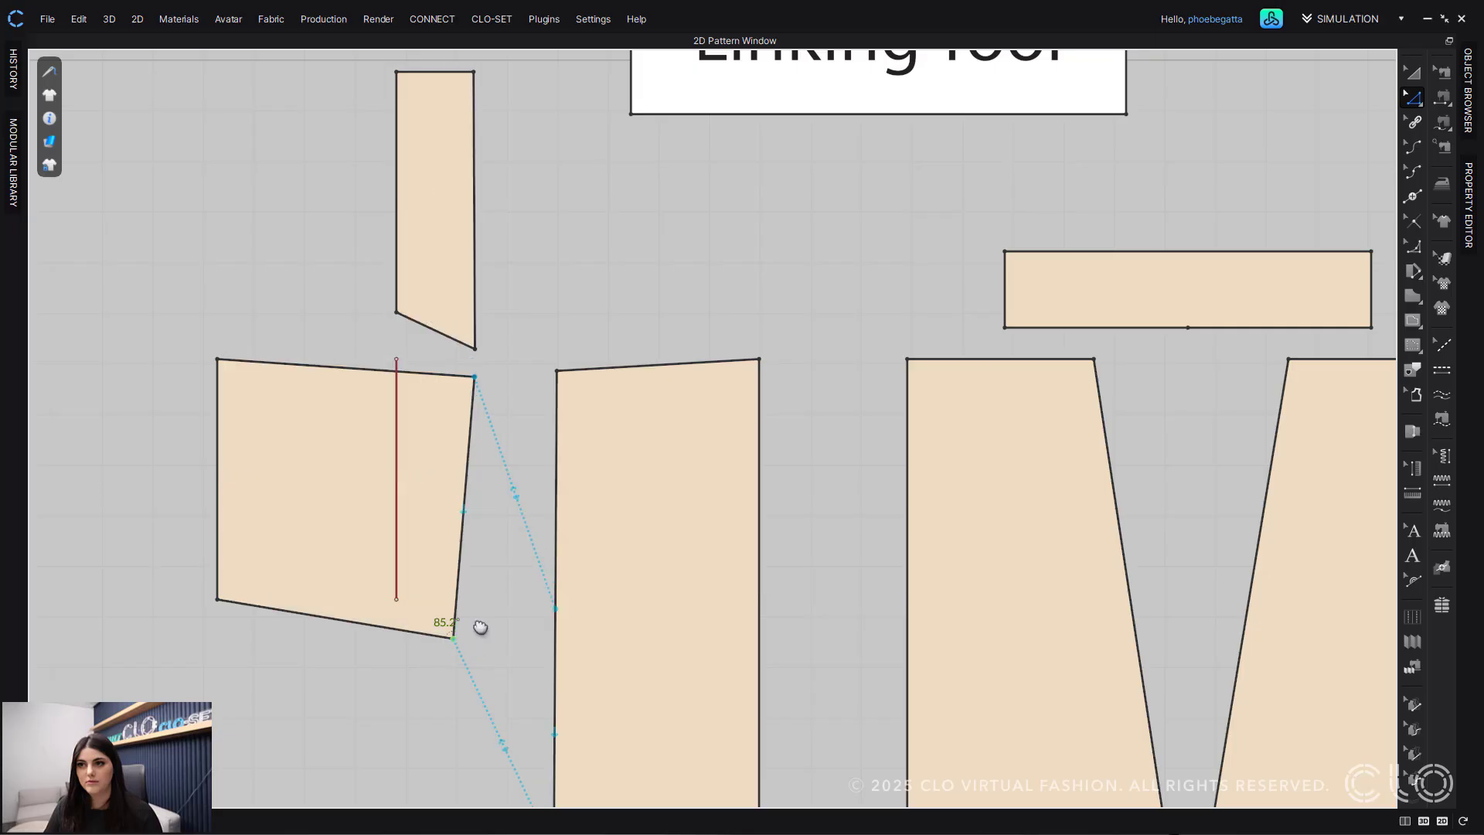
{"action": "middle_click_drag", "start_coordinate": [474, 623], "coordinate": [499, 469]}
{"action": "left_click_drag", "start_coordinate": [478, 487], "coordinate": [475, 523]}
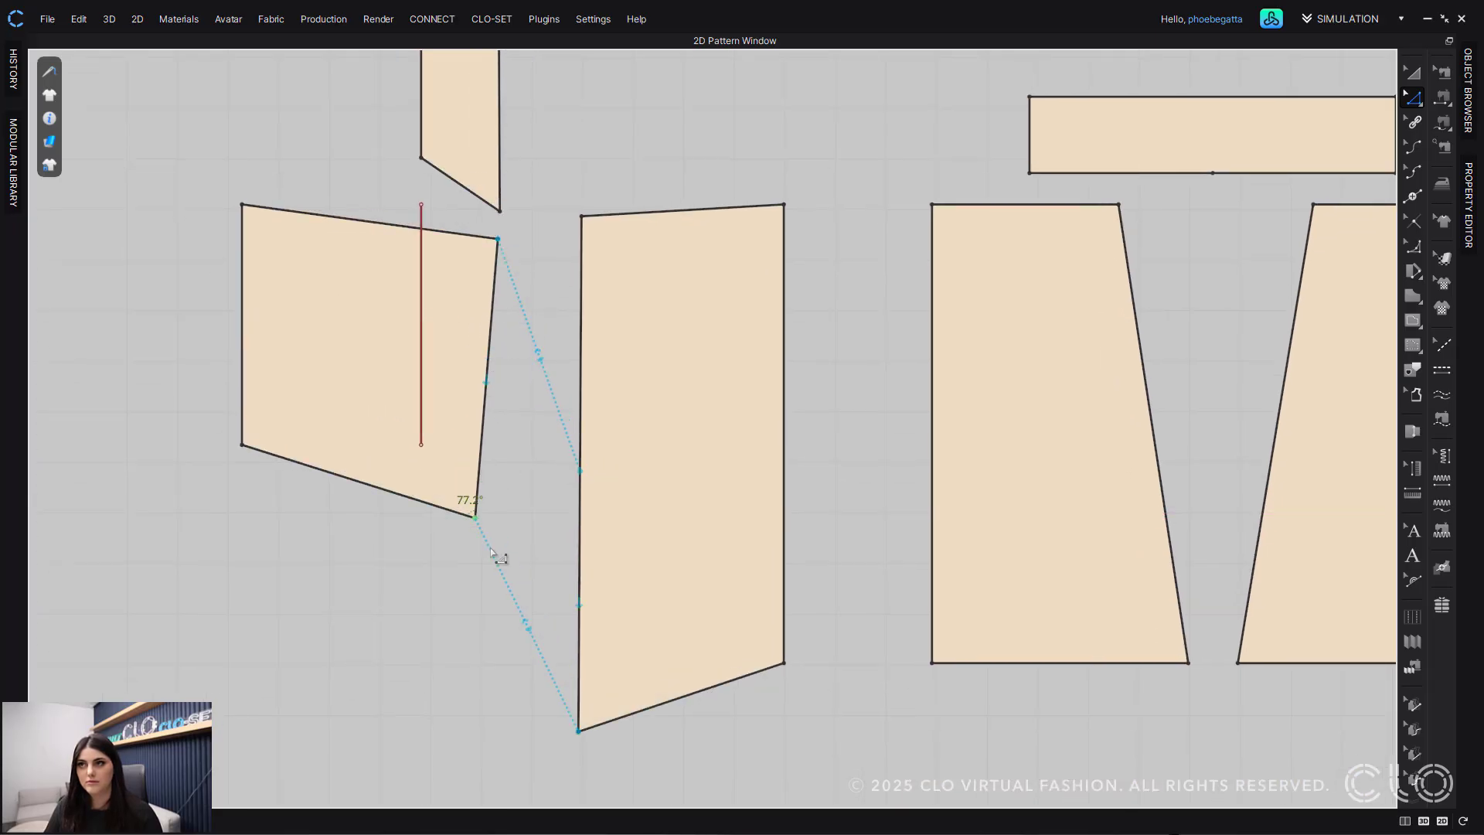
{"action": "scroll", "coordinate": [512, 496], "scroll_direction": "down", "scroll_amount": 2}
{"action": "middle_click_drag", "start_coordinate": [513, 496], "coordinate": [507, 597]}
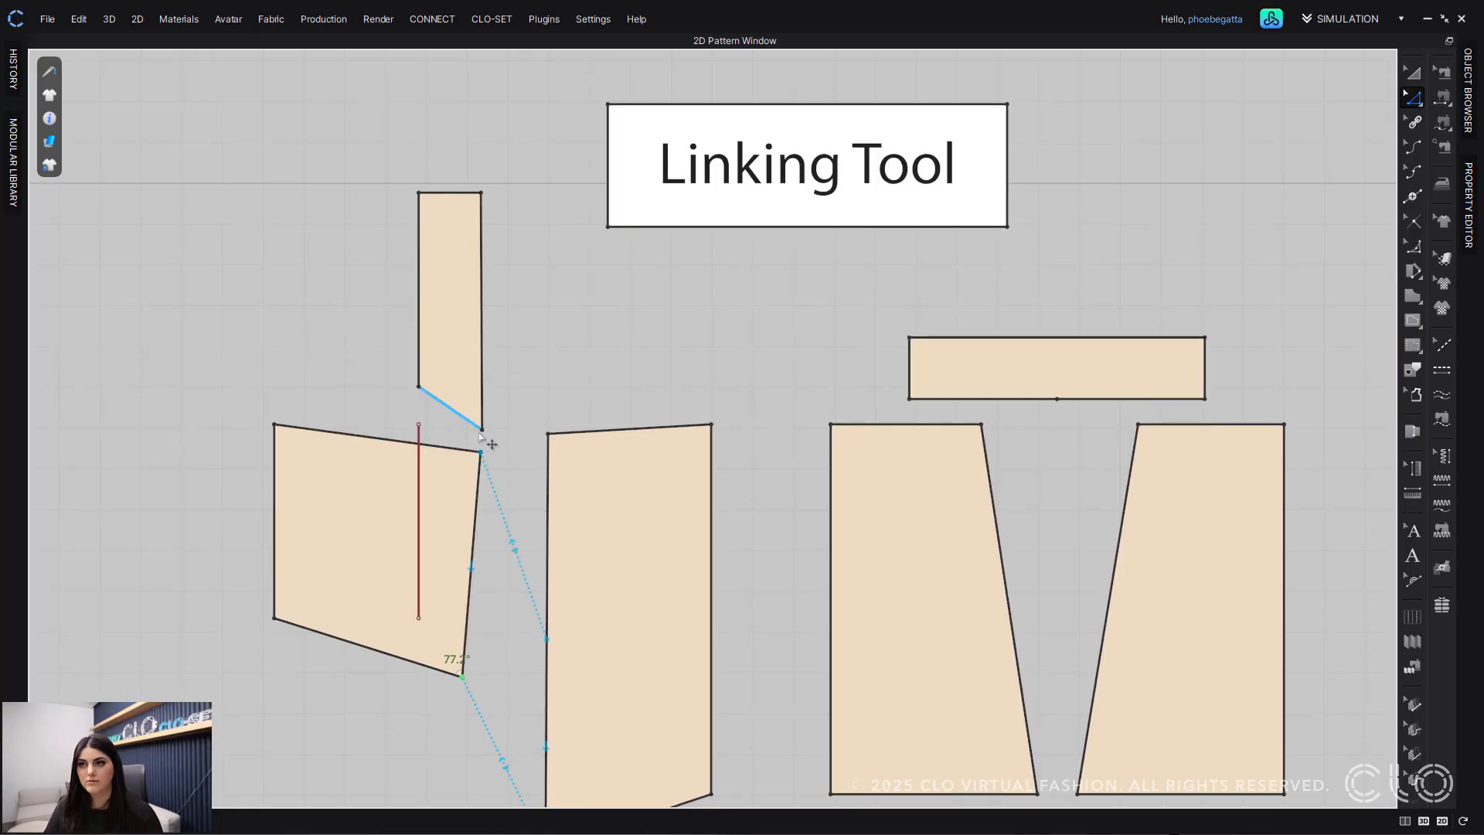
Step: Raise the narrow strip's upper right corner and move the tall panel's upper left corner down to slightly below its upper right corner
{"action": "left_click_drag", "start_coordinate": [481, 192], "coordinate": [480, 169]}
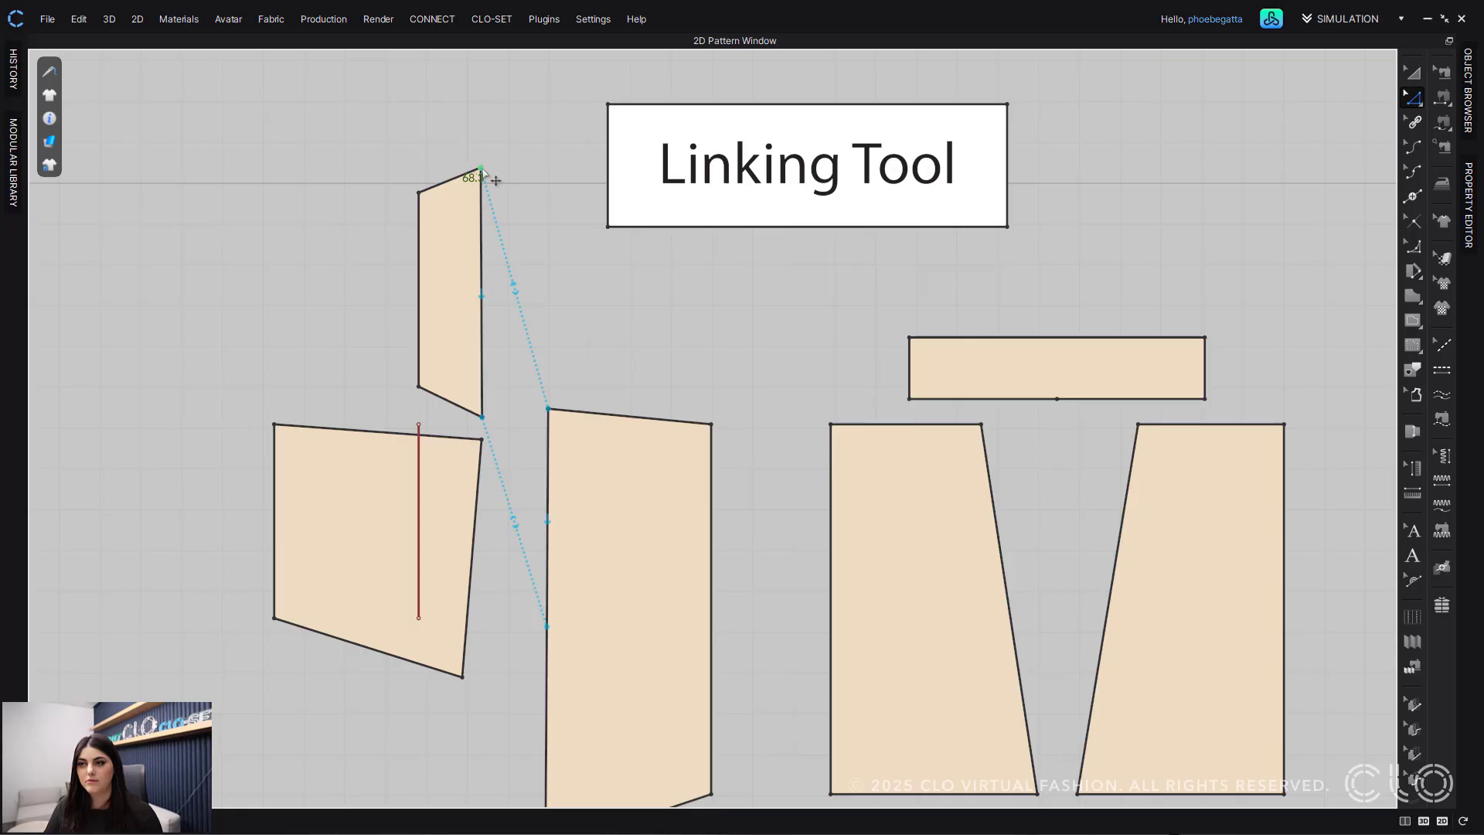
{"action": "middle_click_drag", "start_coordinate": [498, 448], "coordinate": [503, 308]}
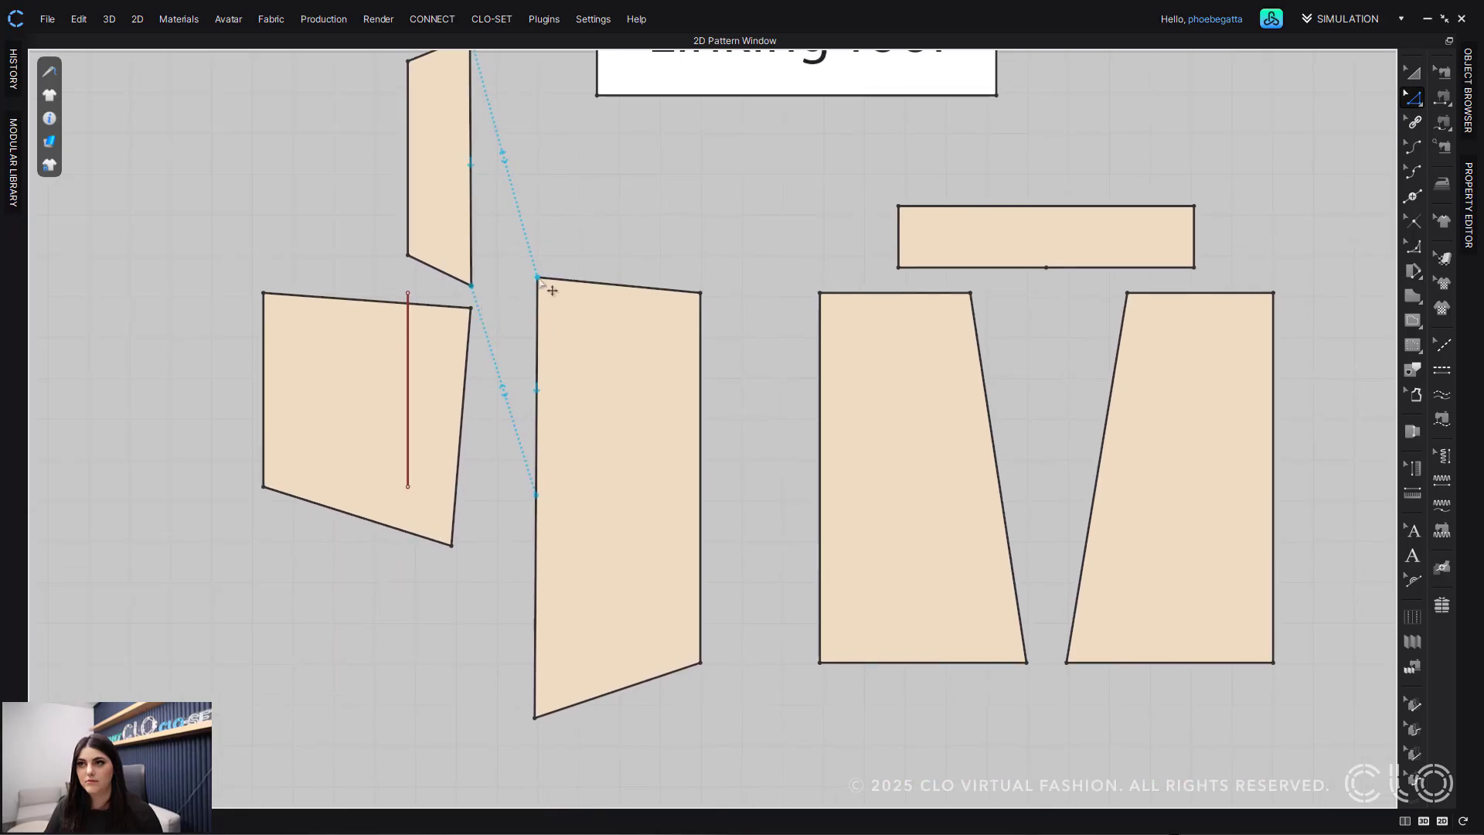
{"action": "mouse_move", "coordinate": [539, 279]}
{"action": "left_mouse_down"}
{"action": "mouse_move", "coordinate": [562, 280]}
{"action": "mouse_move", "coordinate": [565, 309]}
{"action": "mouse_move", "coordinate": [550, 281]}
{"action": "mouse_move", "coordinate": [576, 287]}
{"action": "mouse_move", "coordinate": [582, 310]}
{"action": "mouse_move", "coordinate": [534, 299]}
{"action": "left_mouse_up"}
{"action": "key", "text": "d"}
{"action": "scroll", "coordinate": [508, 403], "scroll_direction": "down", "scroll_amount": 2}
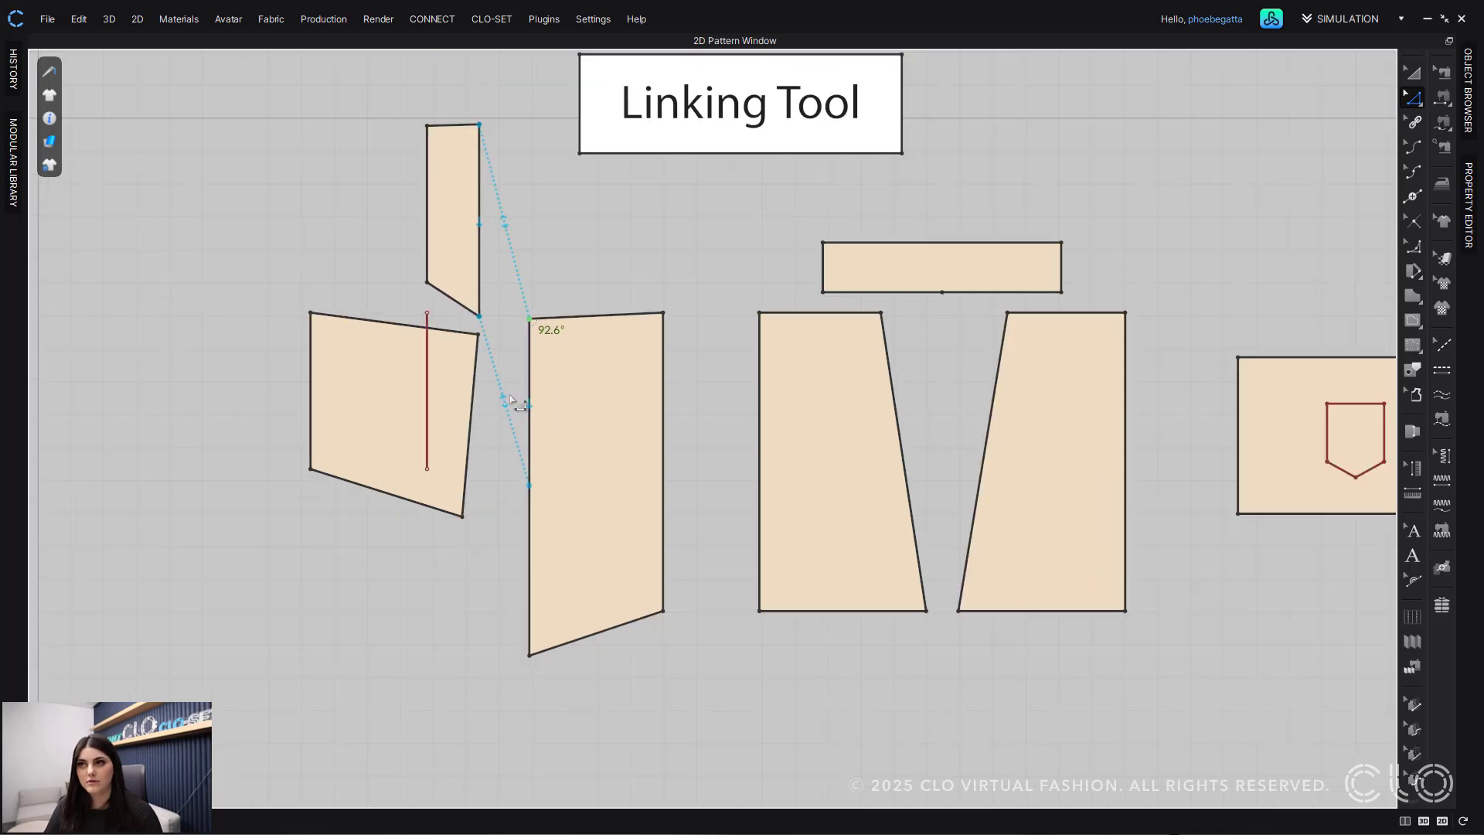
{"action": "middle_click_drag", "start_coordinate": [510, 404], "coordinate": [511, 443]}
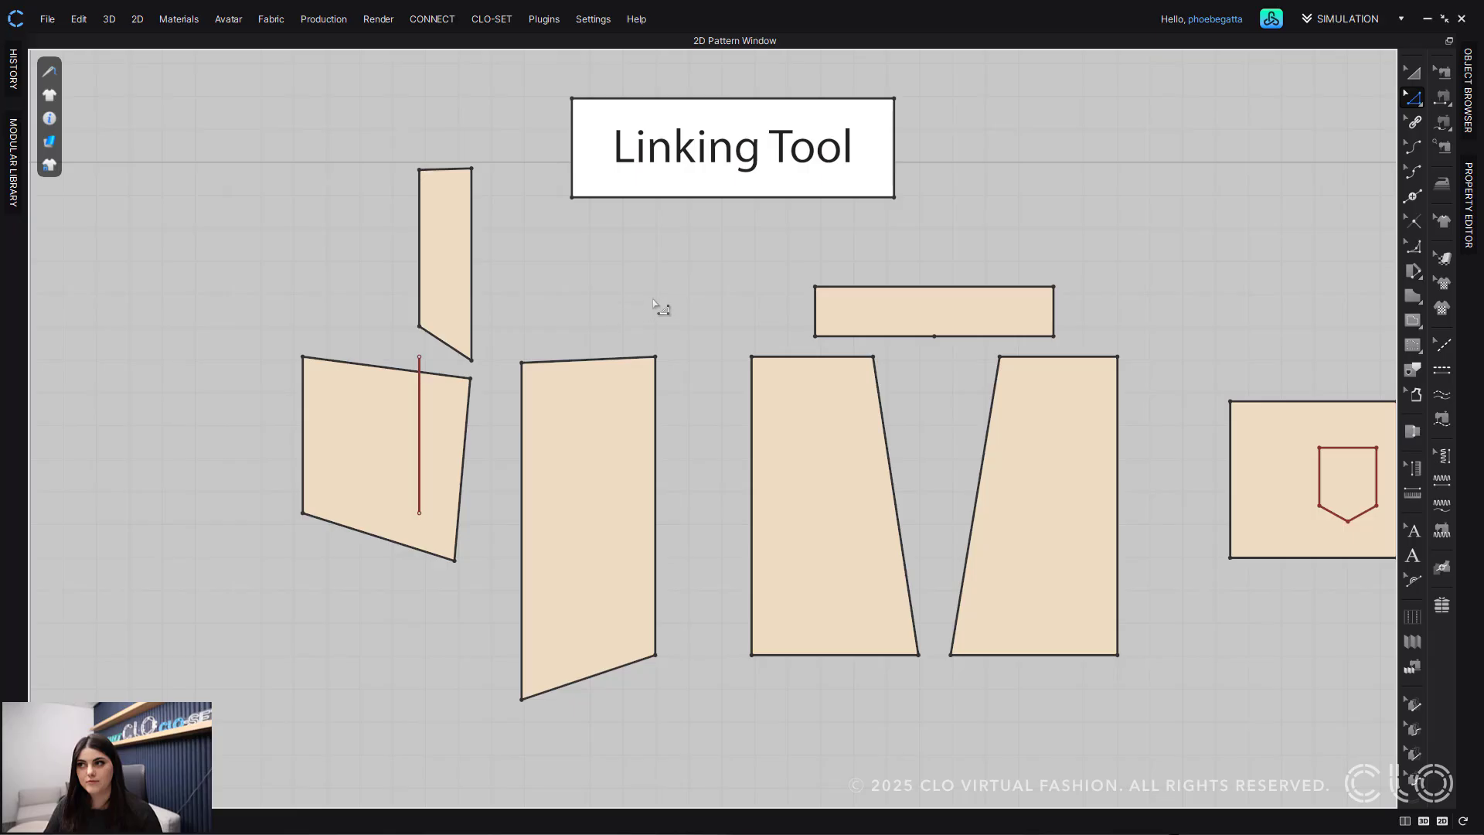
Step: Link the sewn lines joining the waistband's left half to the left trapezoid panel's top edge
{"action": "middle_click_drag", "start_coordinate": [654, 301], "coordinate": [280, 297]}
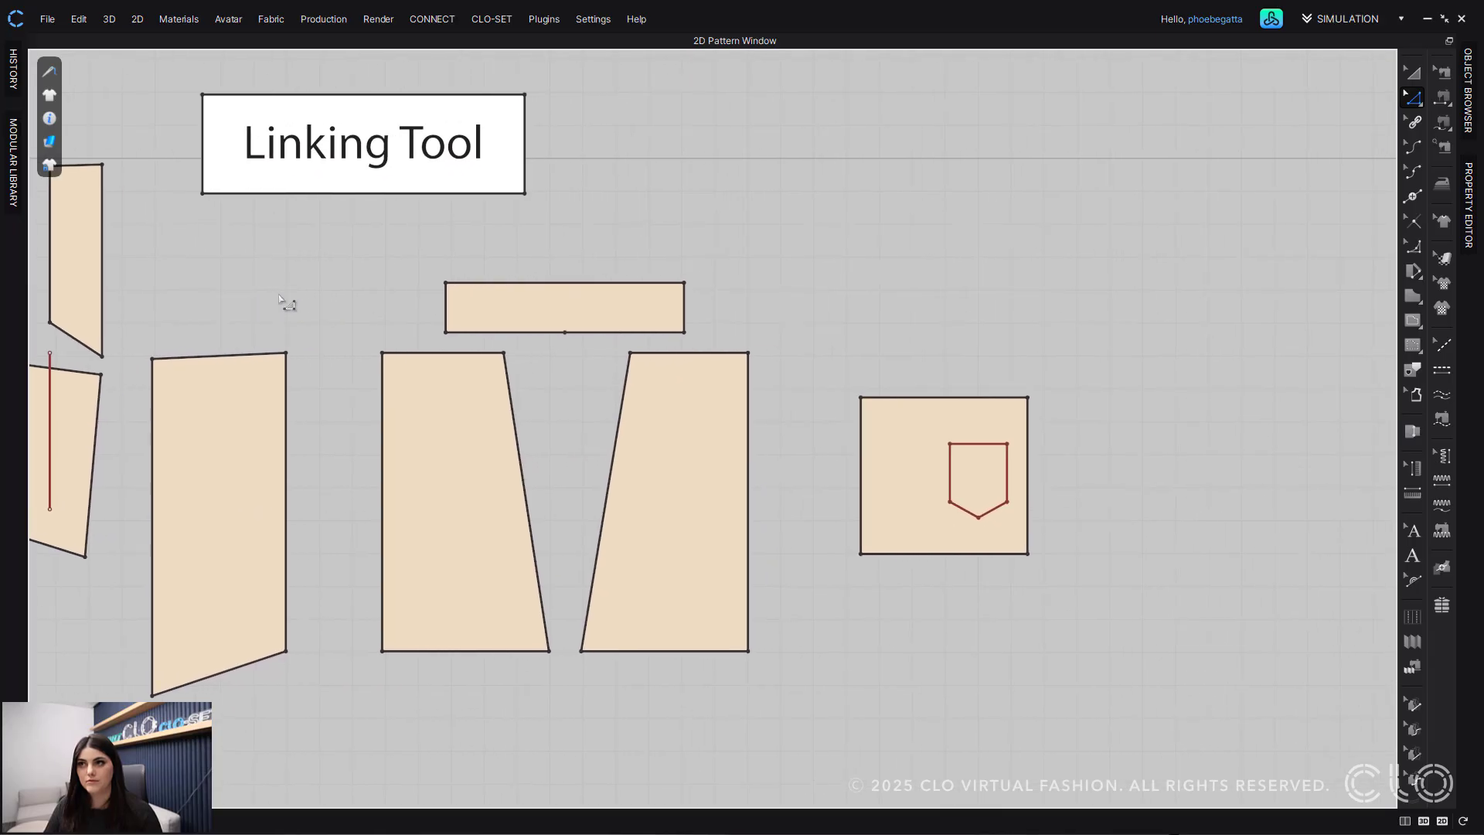
{"action": "left_click", "coordinate": [513, 334]}
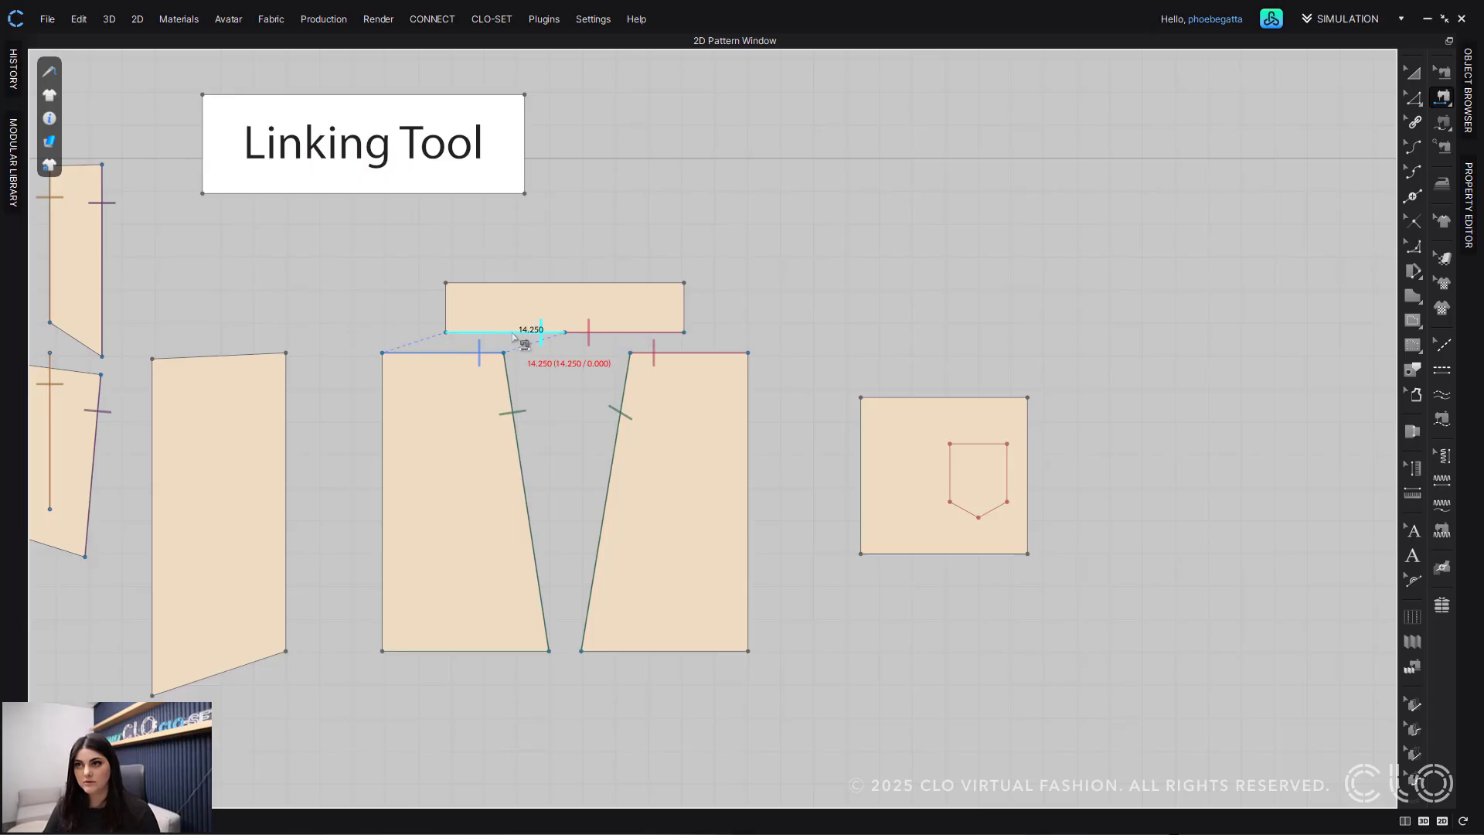
{"action": "left_click", "coordinate": [511, 350]}
{"action": "left_click", "coordinate": [1444, 75]}
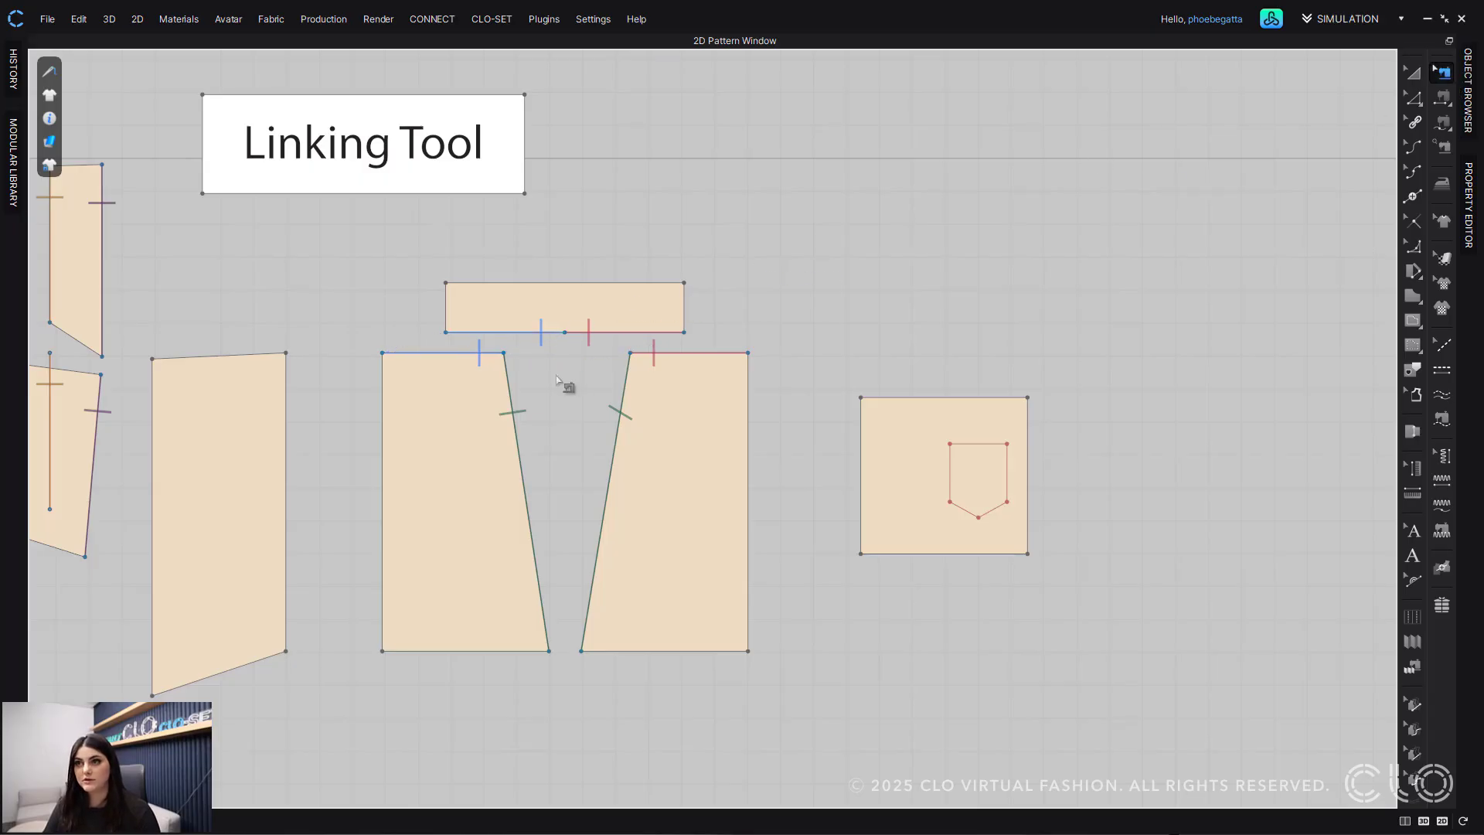
{"action": "left_click", "coordinate": [535, 338]}
{"action": "right_click", "coordinate": [533, 337]}
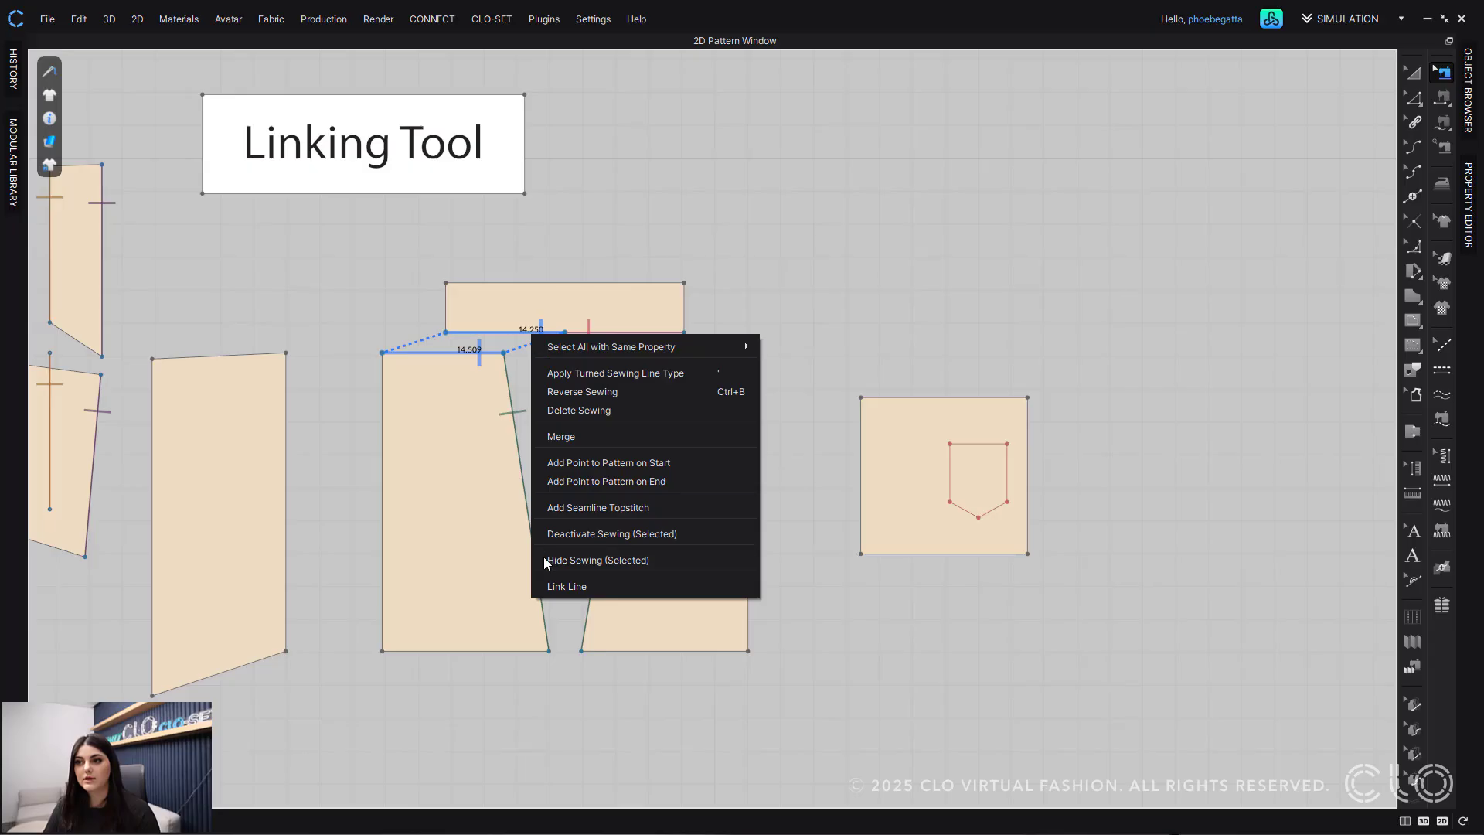
{"action": "left_click", "coordinate": [559, 587]}
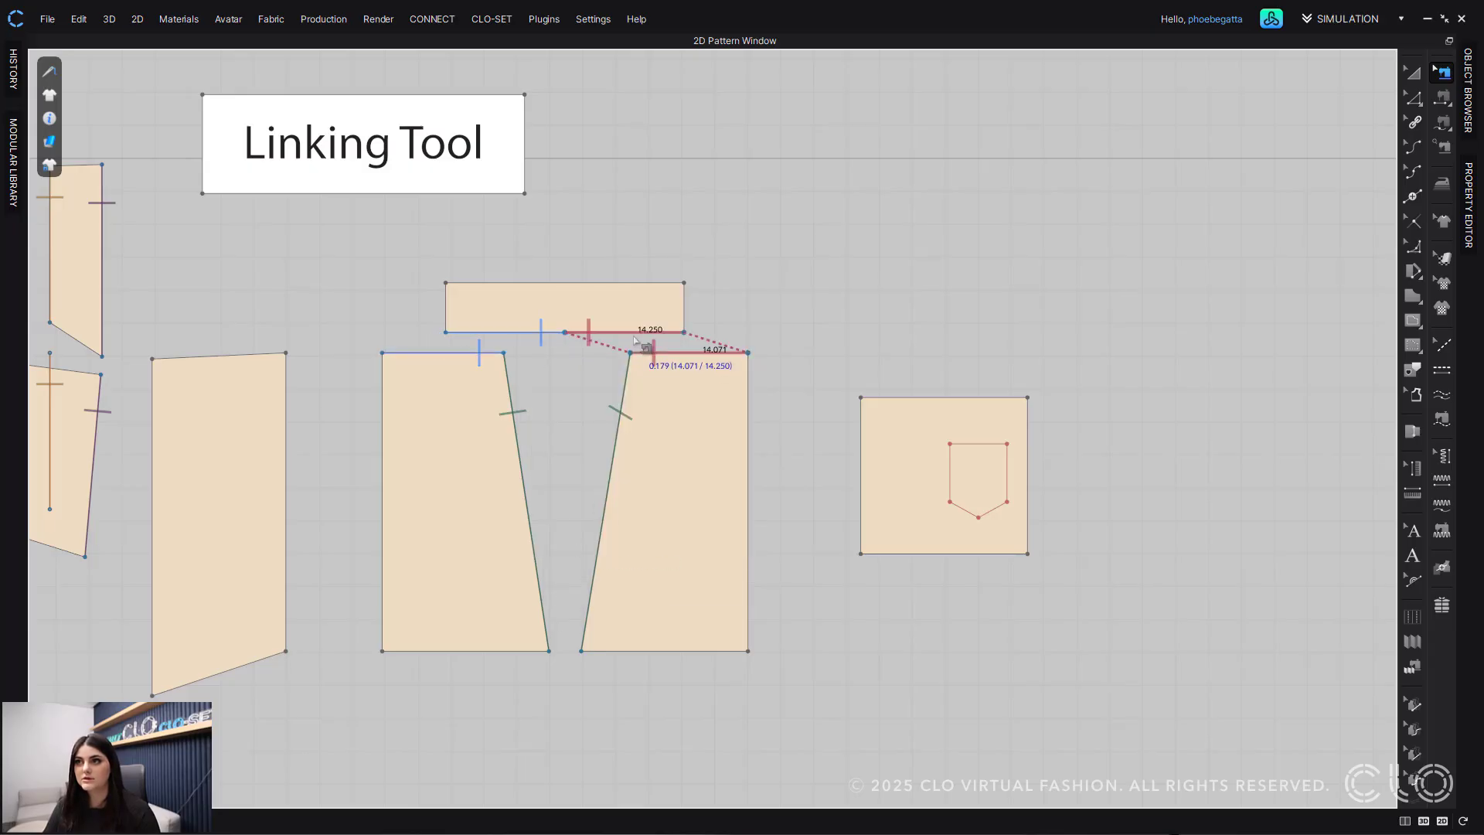
Step: Link the sewn lines between the waistband's right half and the right panel, and those joining the two panels' inner edges
{"action": "right_click", "coordinate": [635, 340]}
{"action": "left_click", "coordinate": [696, 587]}
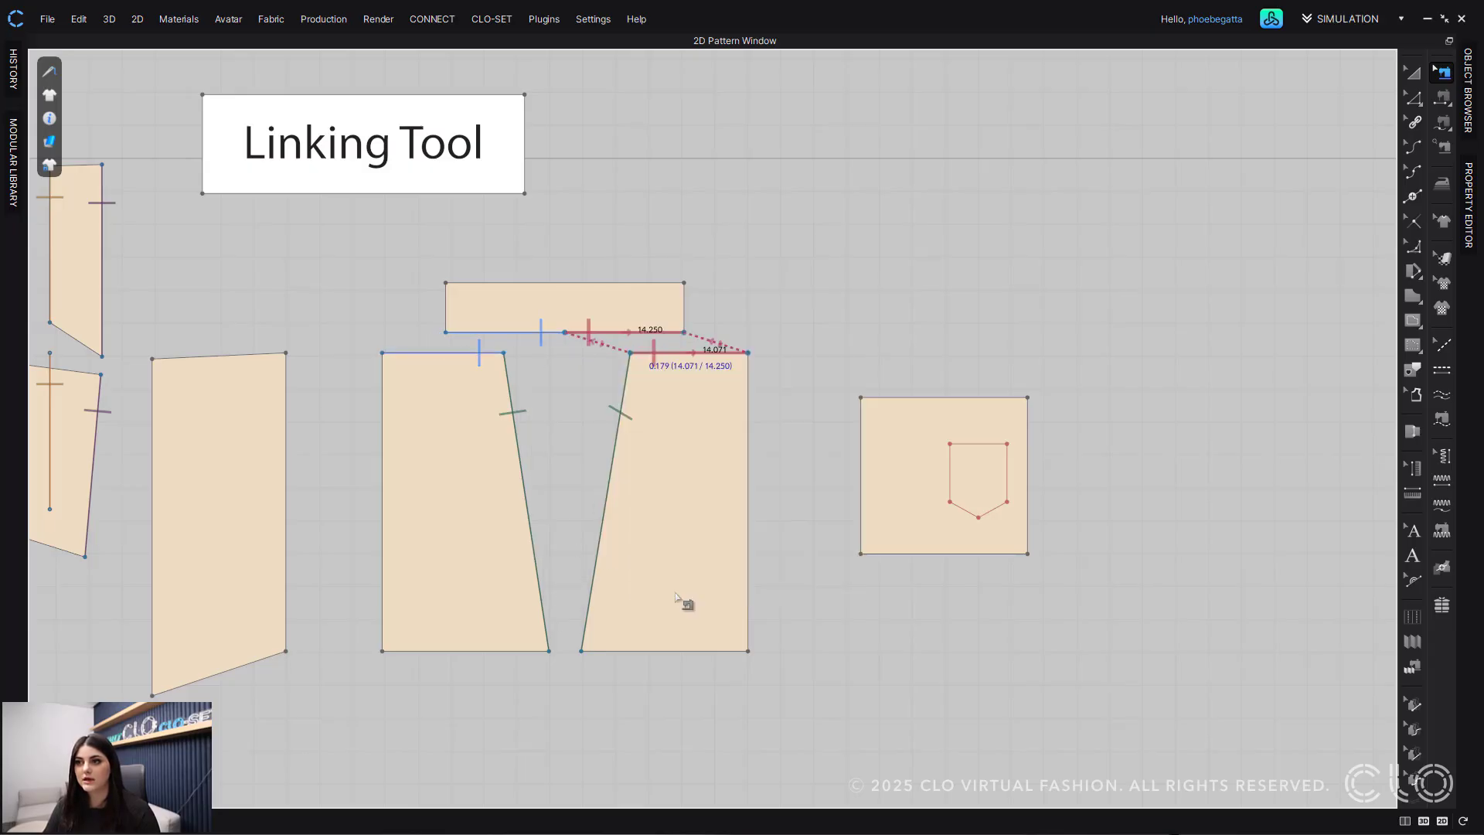
{"action": "right_click", "coordinate": [626, 418]}
{"action": "left_click", "coordinate": [684, 662]}
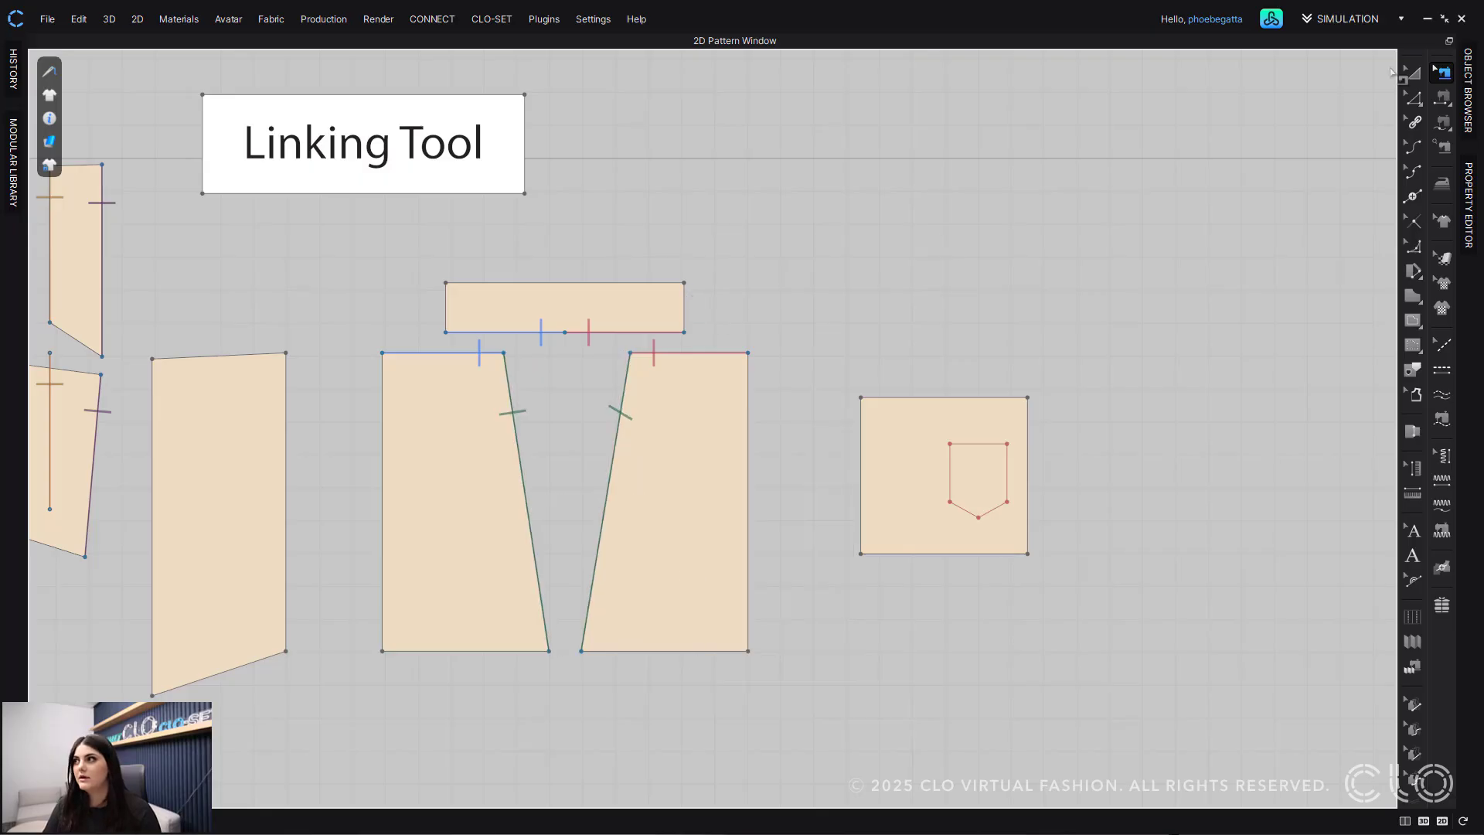
Step: Try reshaping the linked patterns by moving the right panel's upper inner corner and the waistband's lower midpoint
{"action": "left_click", "coordinate": [1409, 96]}
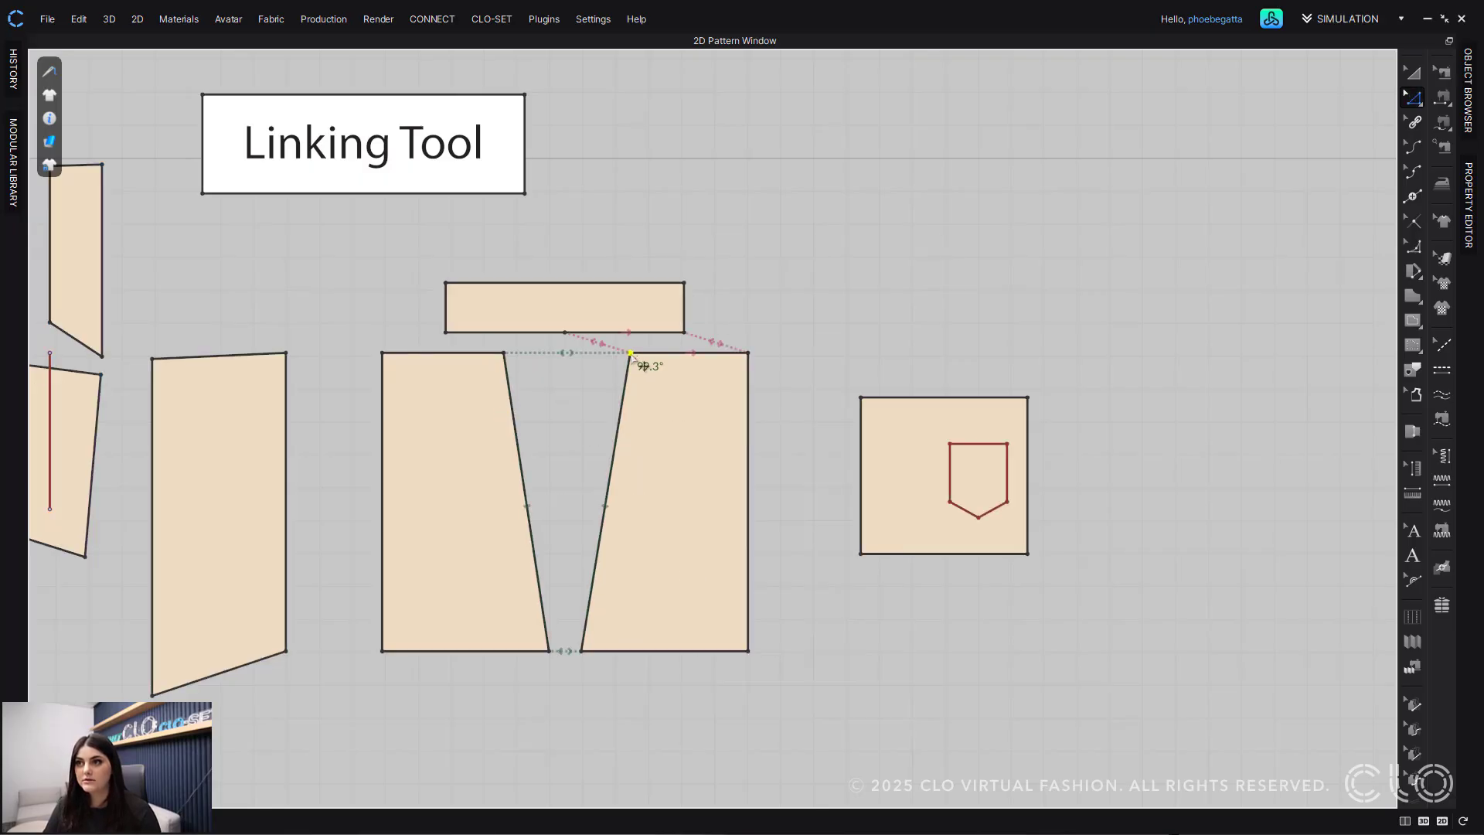
{"action": "mouse_move", "coordinate": [632, 360]}
{"action": "left_mouse_down"}
{"action": "mouse_move", "coordinate": [638, 381]}
{"action": "mouse_move", "coordinate": [610, 367]}
{"action": "left_mouse_up"}
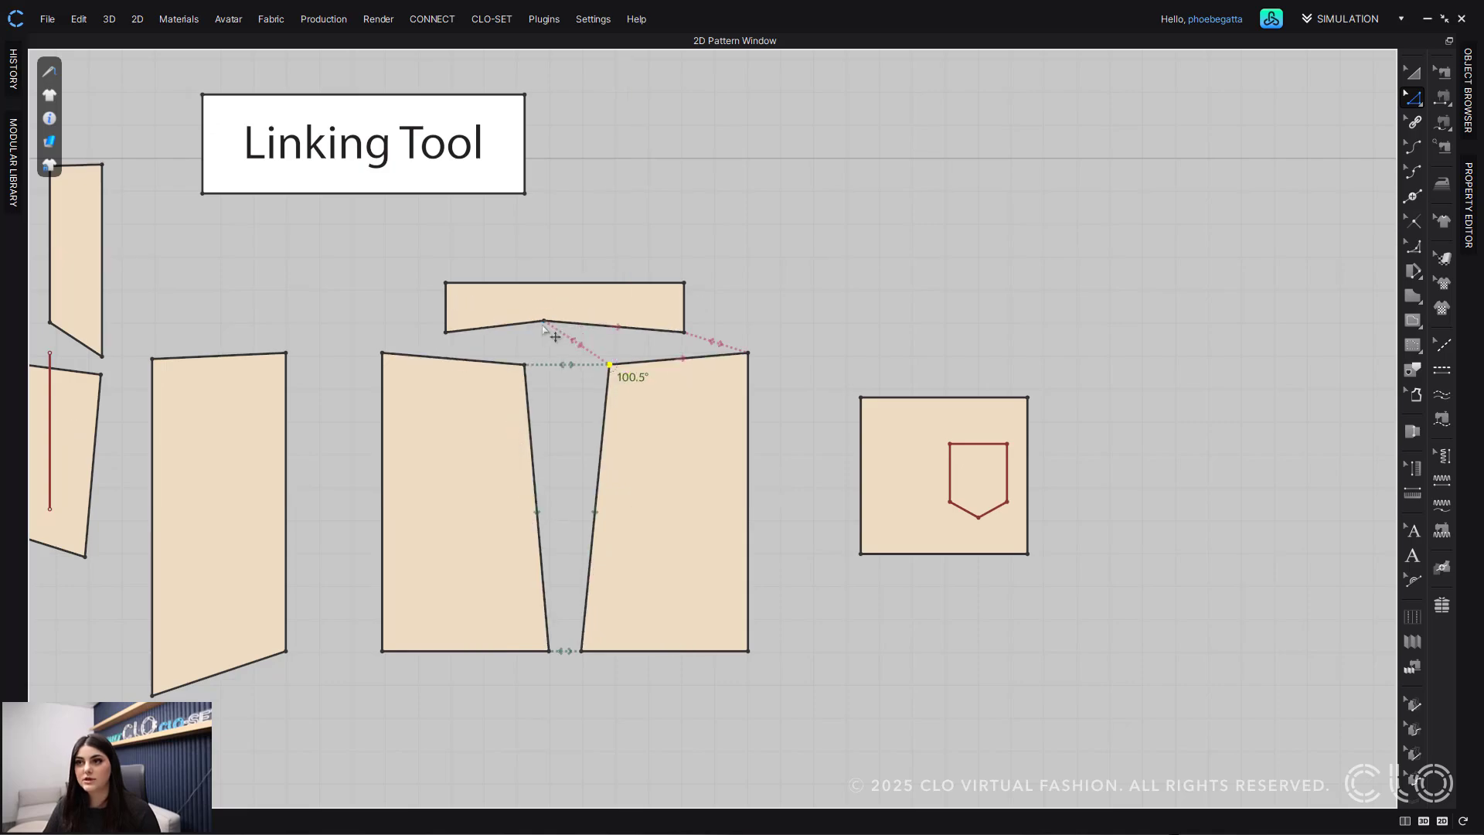
{"action": "left_click_drag", "start_coordinate": [544, 323], "coordinate": [565, 323]}
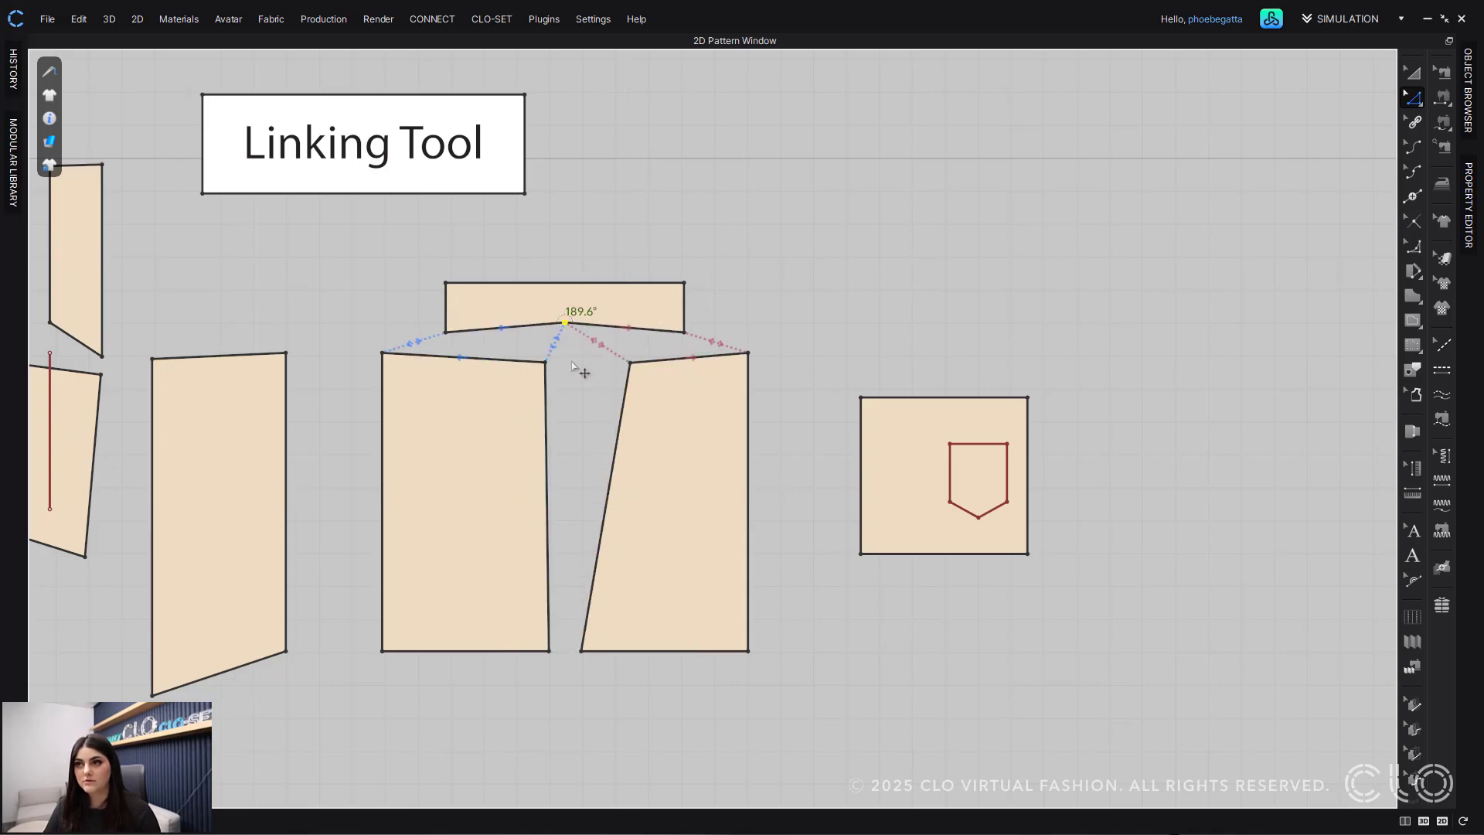
{"action": "left_click_drag", "start_coordinate": [615, 375], "coordinate": [608, 377]}
Step: Undo the test moves of the panel corner and the waistband midpoint
{"action": "key", "text": "ctrl+z"}
{"action": "key", "text": "ctrl+z"}
{"action": "key", "text": "ctrl+z"}
{"action": "key", "text": "ctrl+z"}
{"action": "key", "text": "ctrl+z"}
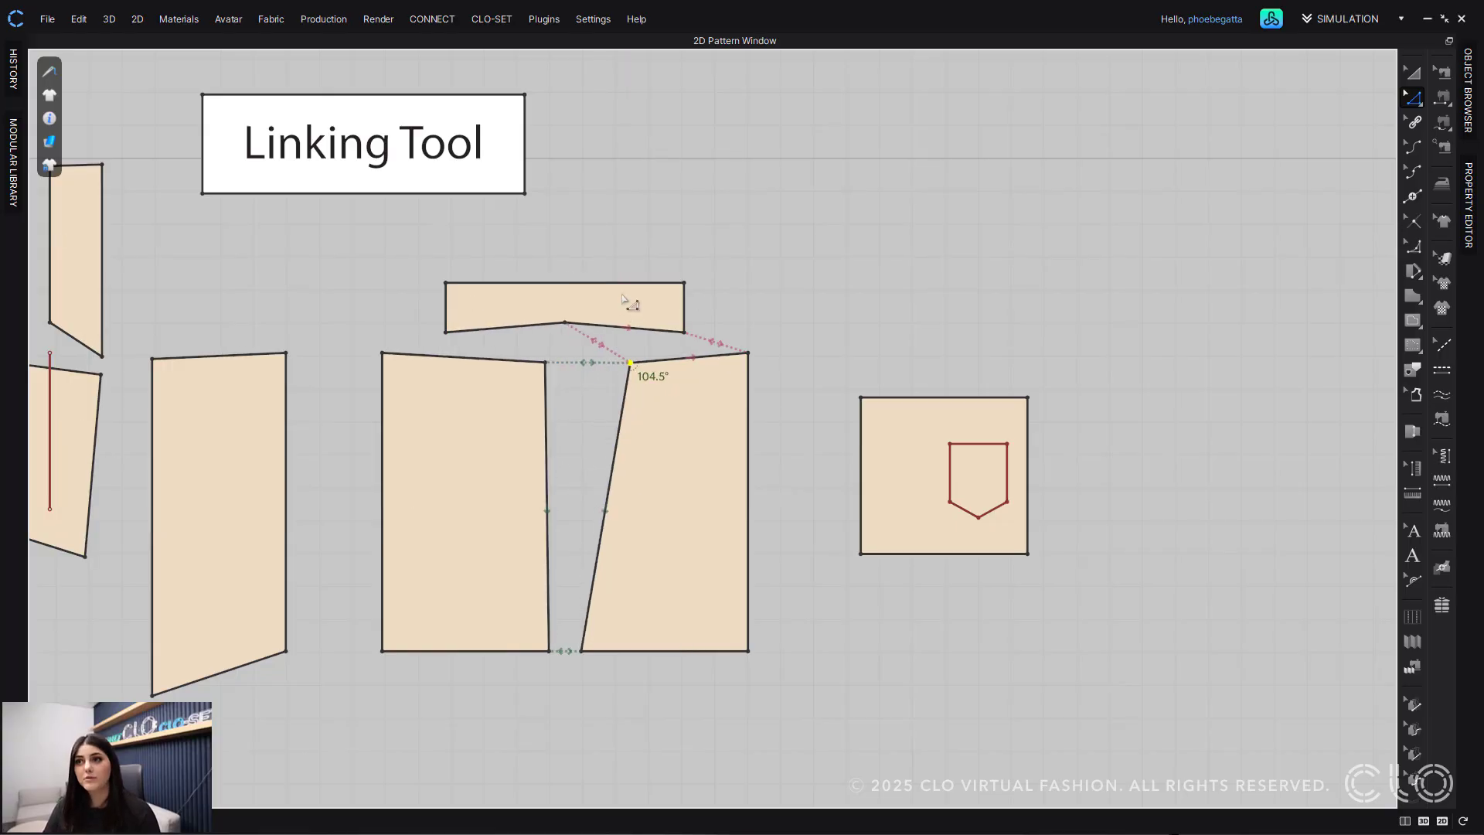
{"action": "key", "text": "ctrl+z"}
{"action": "key", "text": "ctrl+z"}
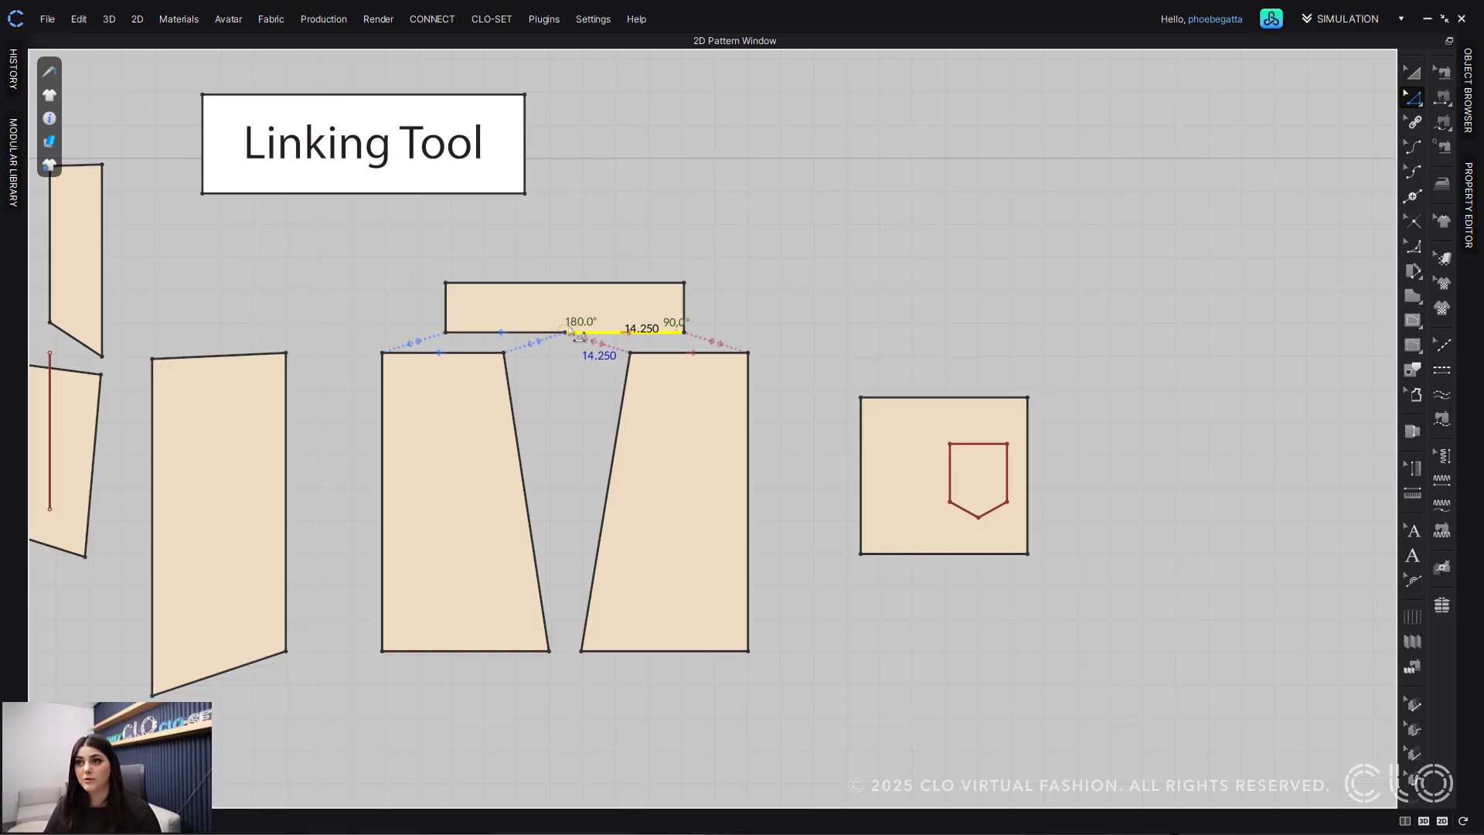
Step: Shorten the two panels' linked inner edges by moving the right panel's lower inner corner up, directly below its upper inner corner
{"action": "left_click", "coordinate": [623, 402]}
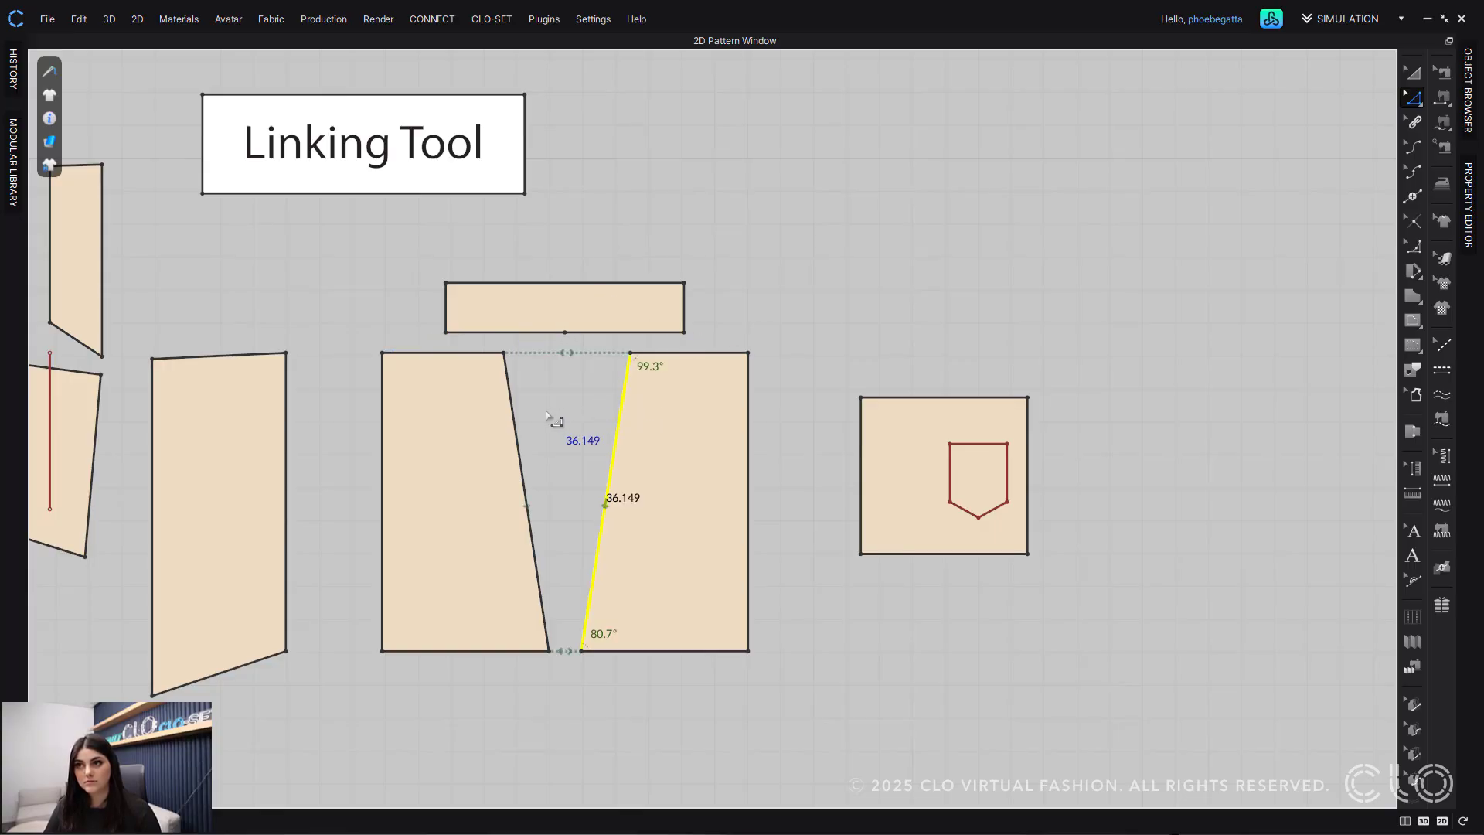
{"action": "left_click", "coordinate": [516, 435]}
{"action": "left_click", "coordinate": [586, 638]}
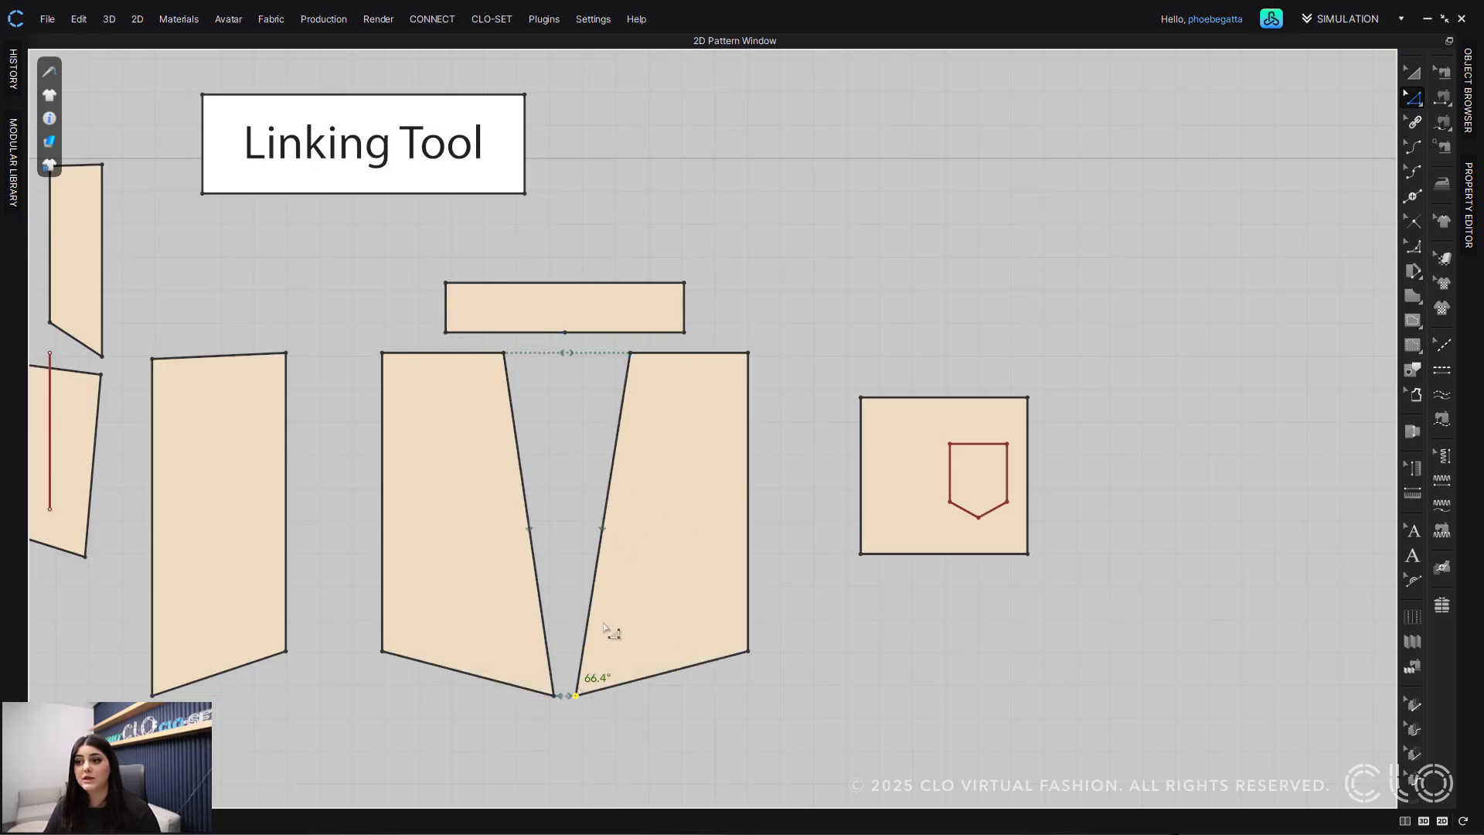
{"action": "left_click_drag", "start_coordinate": [576, 694], "coordinate": [630, 564]}
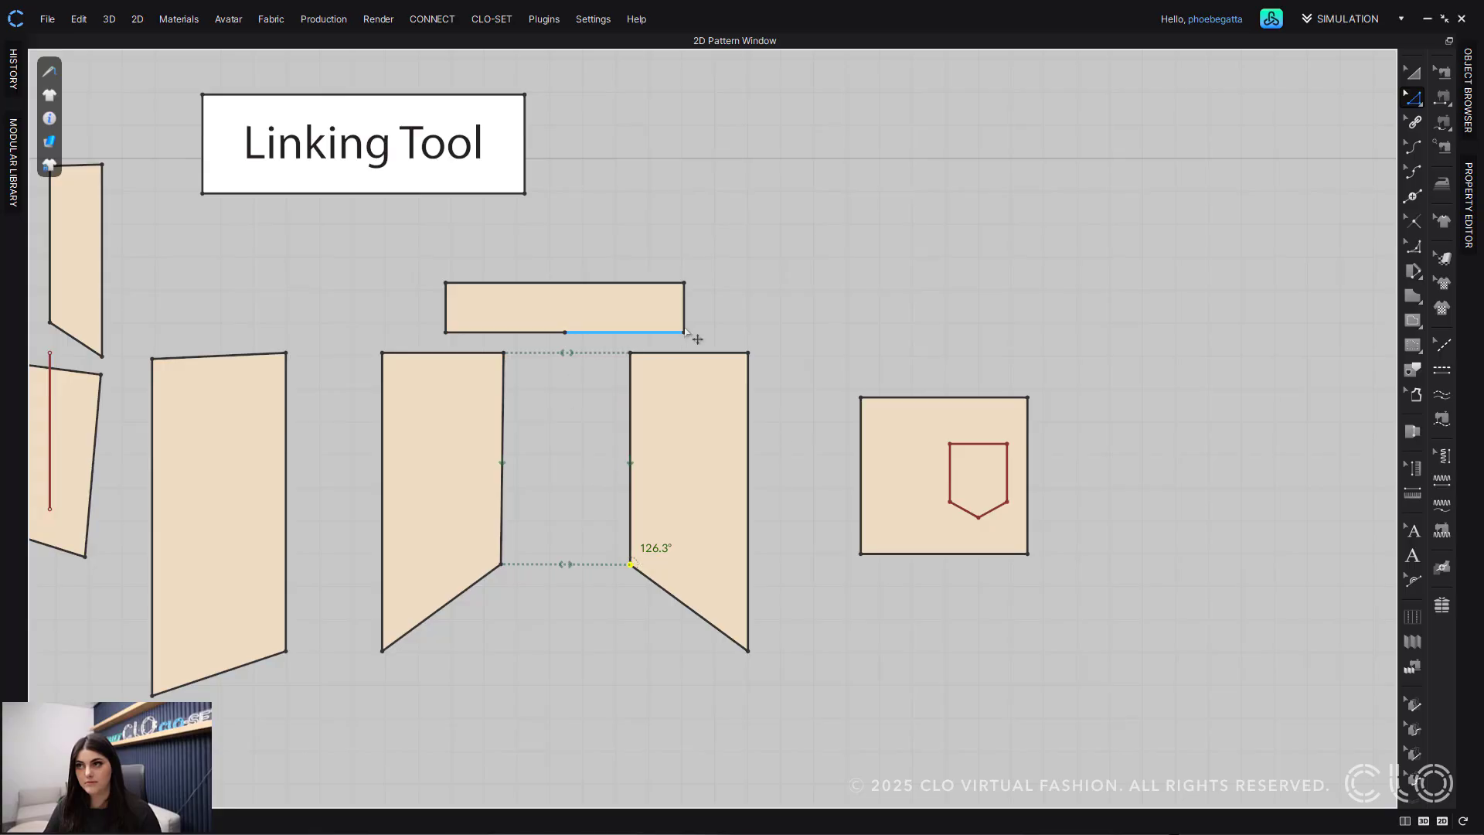
Step: Widen the waistband by moving both of its short ends outward, and check the linked edges on the panels
{"action": "left_click_drag", "start_coordinate": [685, 311], "coordinate": [709, 327]}
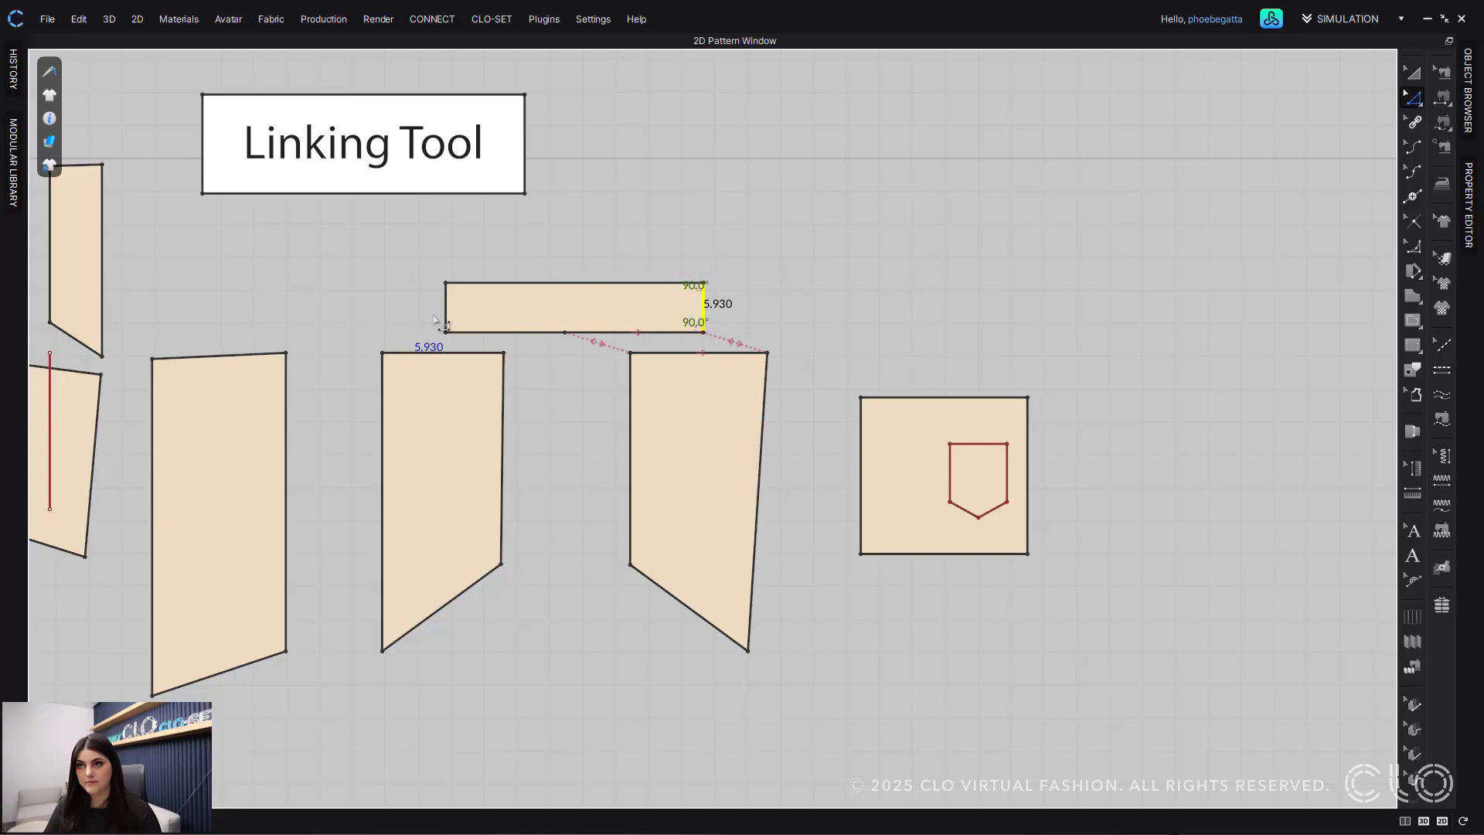
{"action": "left_click_drag", "start_coordinate": [448, 314], "coordinate": [420, 315]}
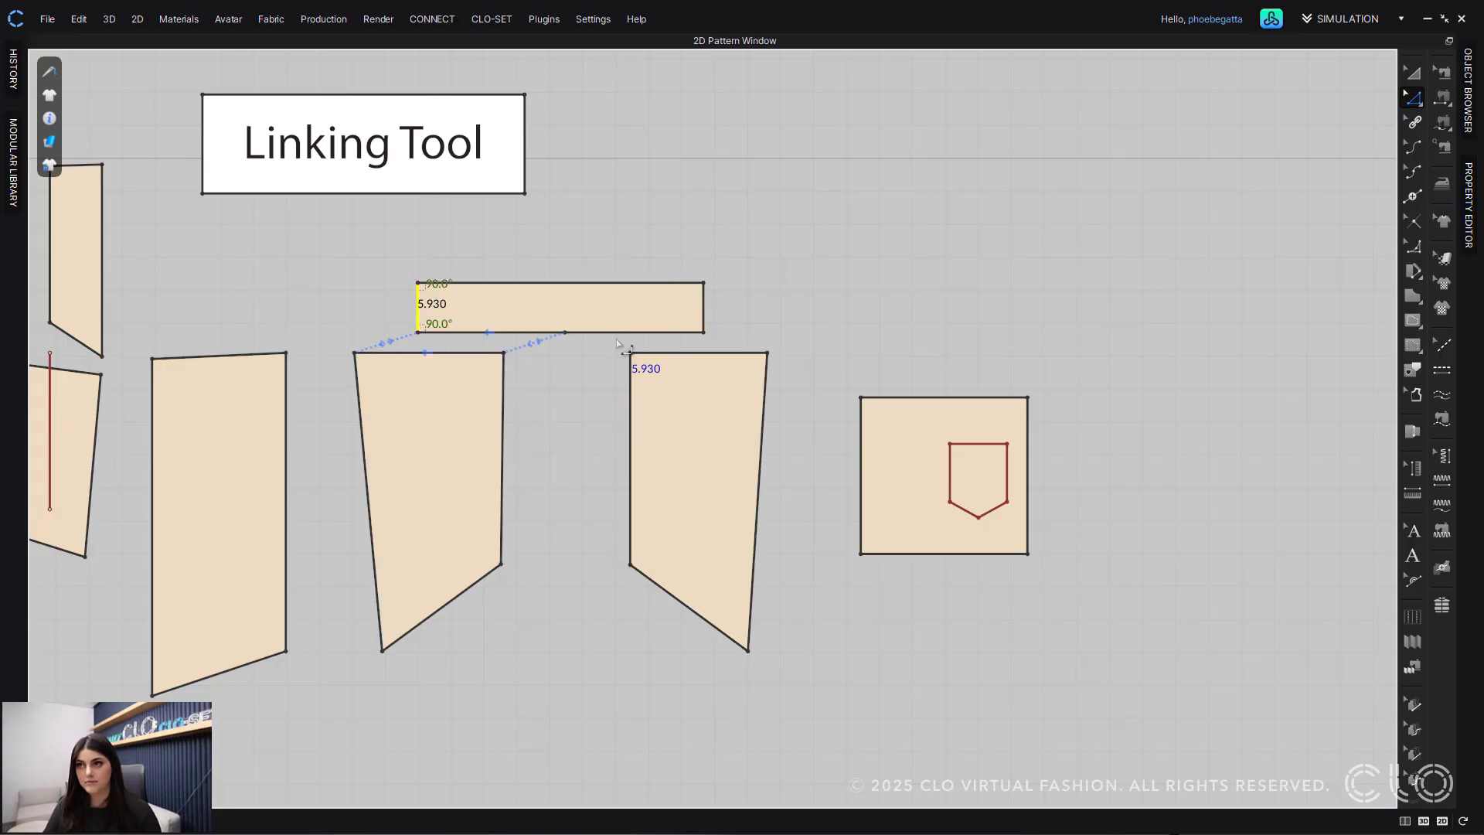
{"action": "left_click", "coordinate": [661, 355]}
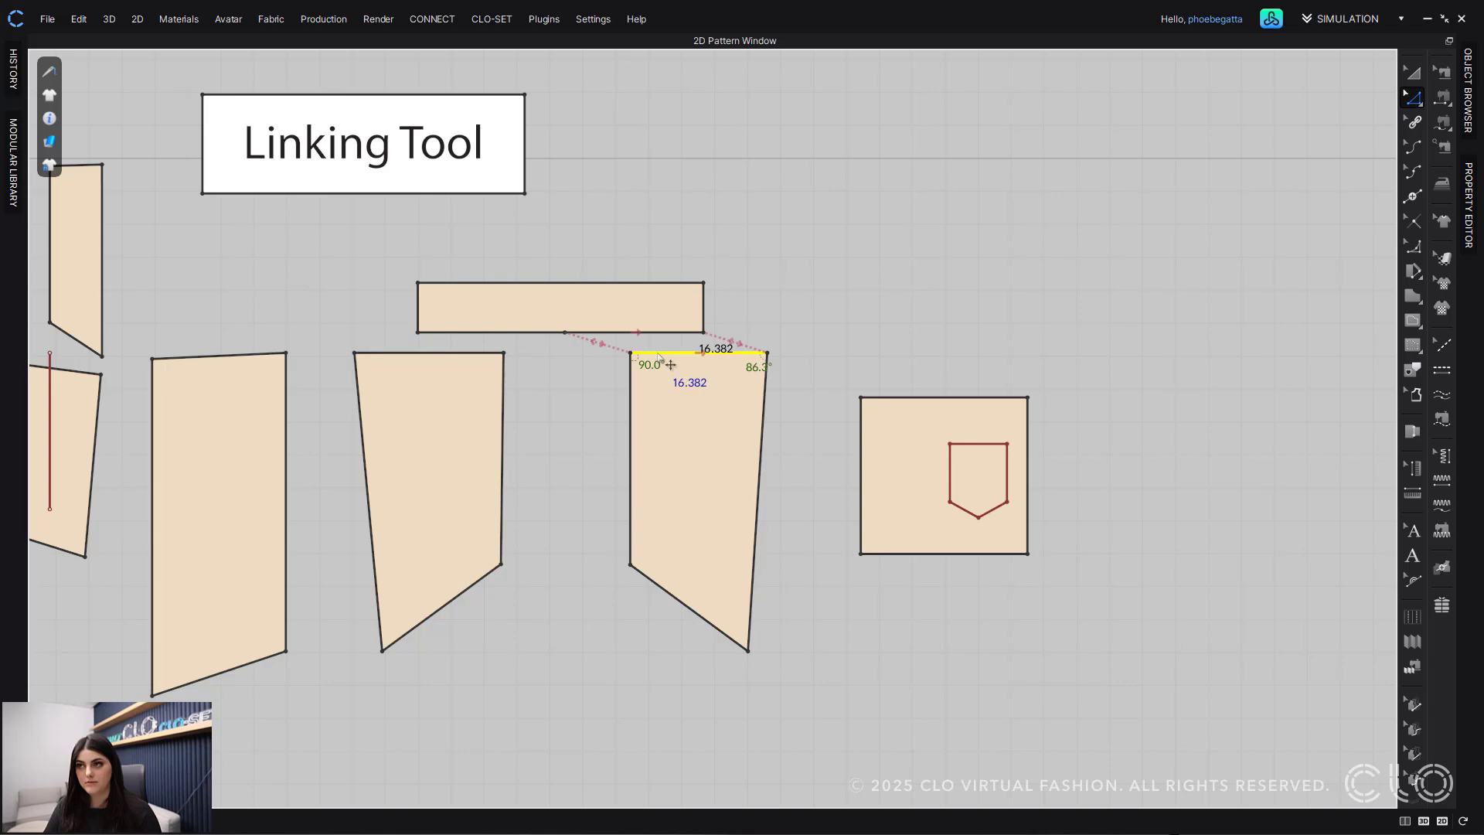
{"action": "left_click", "coordinate": [490, 354]}
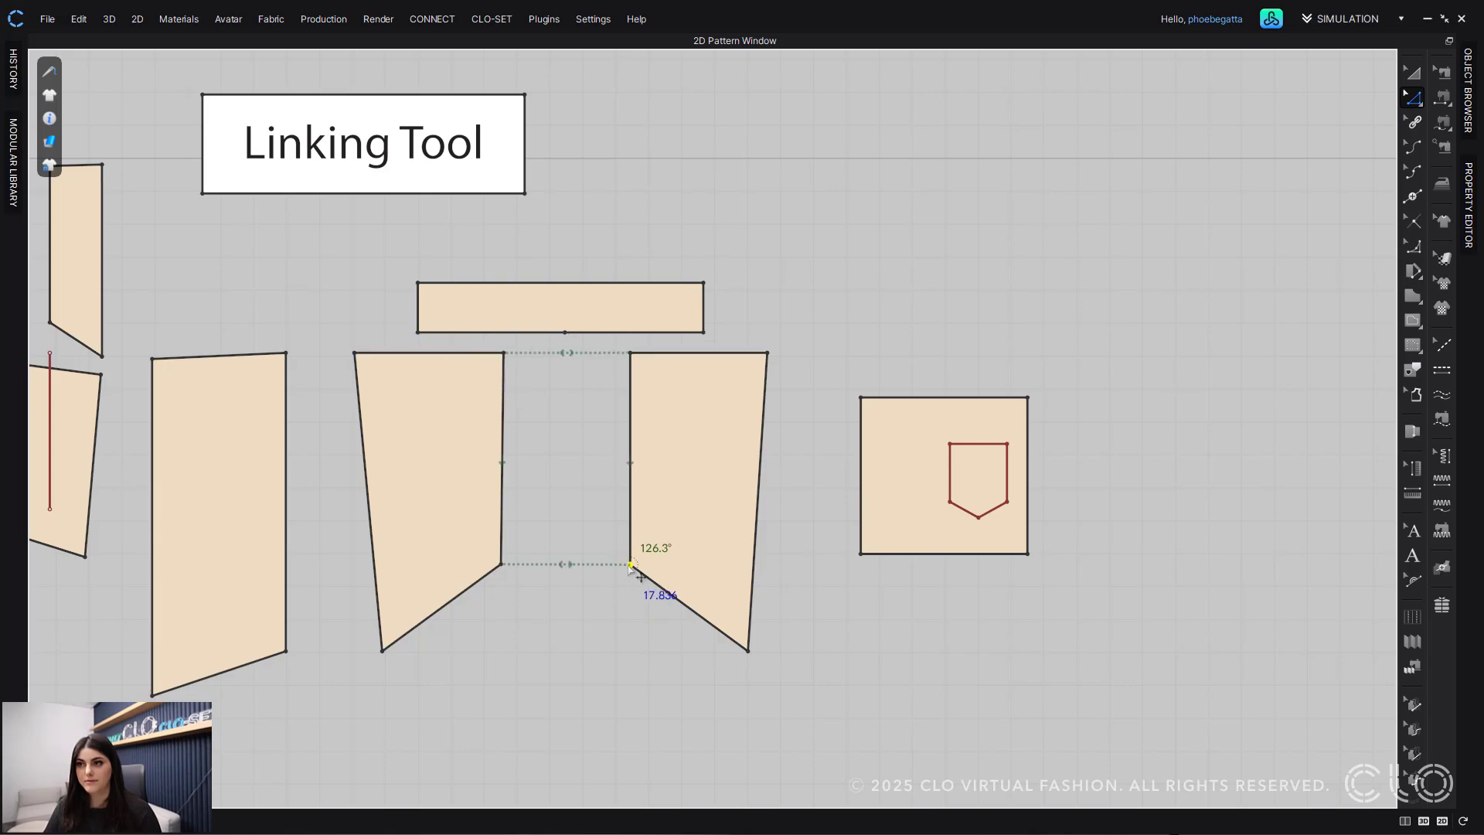
Step: Lengthen the two panels' linked inner edges by moving the right panel's lower inner corner straight down
{"action": "left_click_drag", "start_coordinate": [631, 565], "coordinate": [630, 619]}
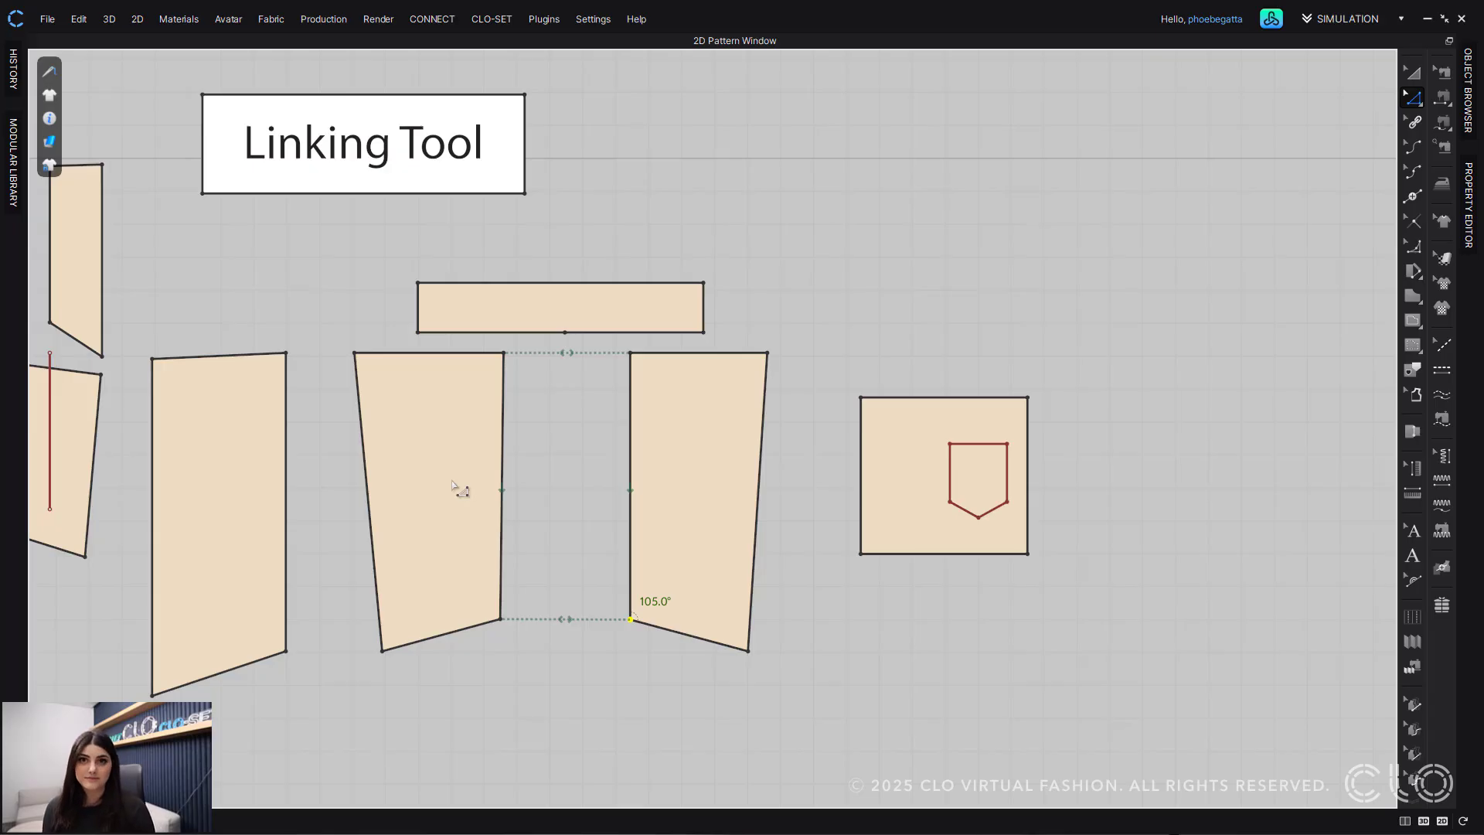
Step: Trace the internal pocket shape on the square panel as a pattern with link, and place the copy to the right of the panel
{"action": "scroll", "coordinate": [680, 266], "scroll_direction": "up", "scroll_amount": 2}
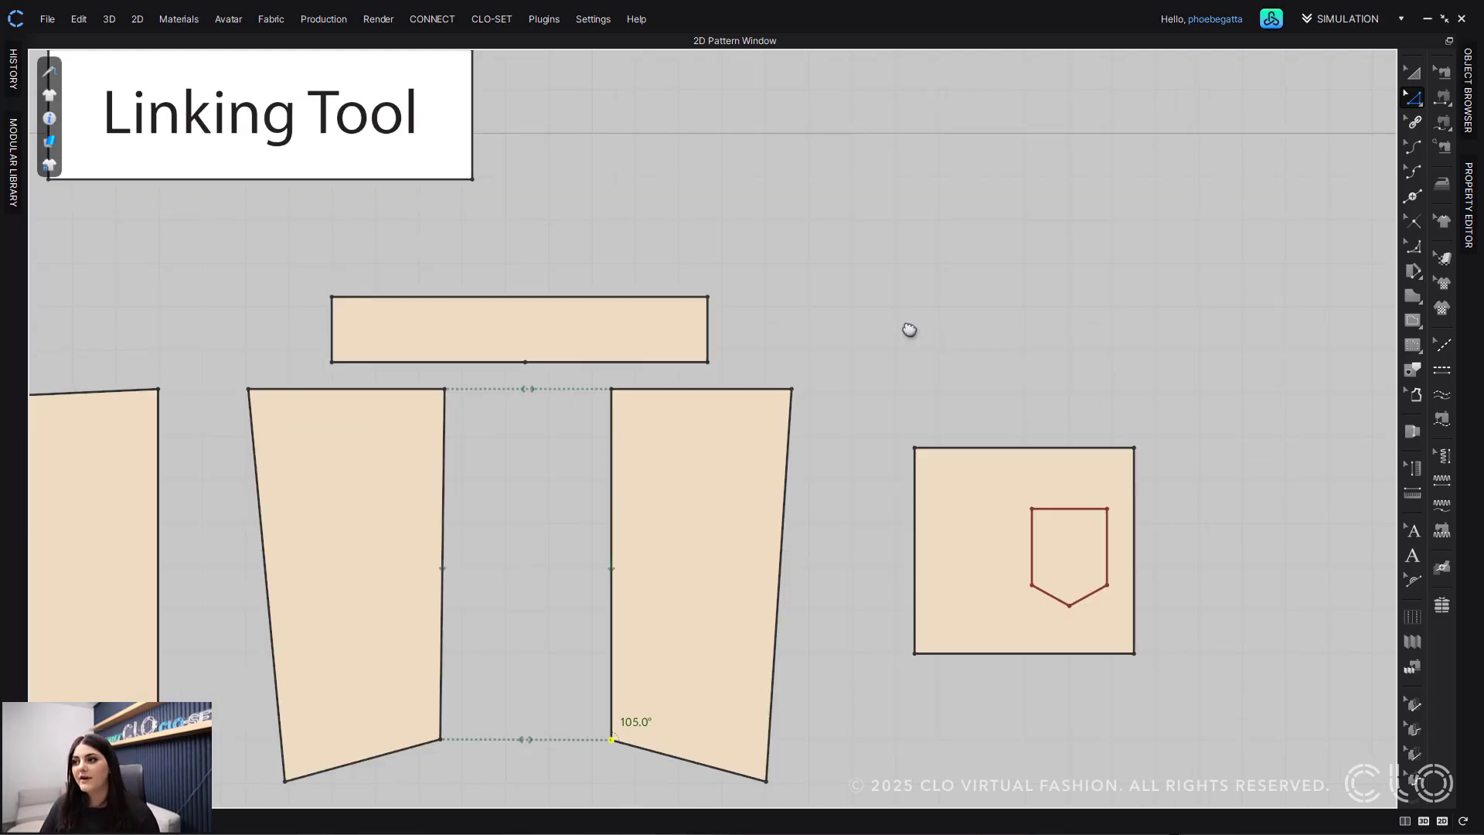
{"action": "middle_click_drag", "start_coordinate": [906, 325], "coordinate": [628, 243]}
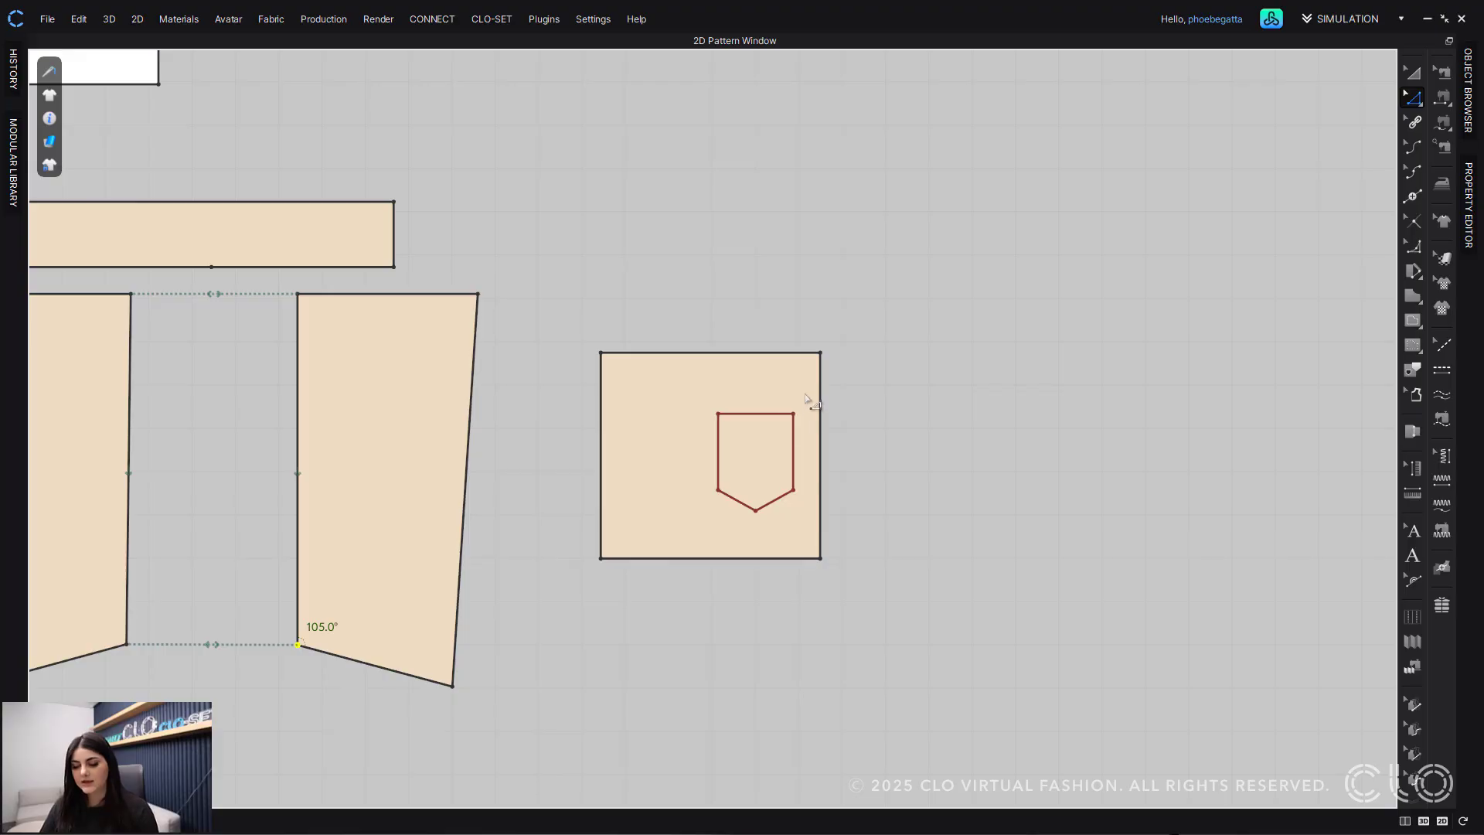
{"action": "key", "text": "i"}
{"action": "left_click", "coordinate": [780, 415]}
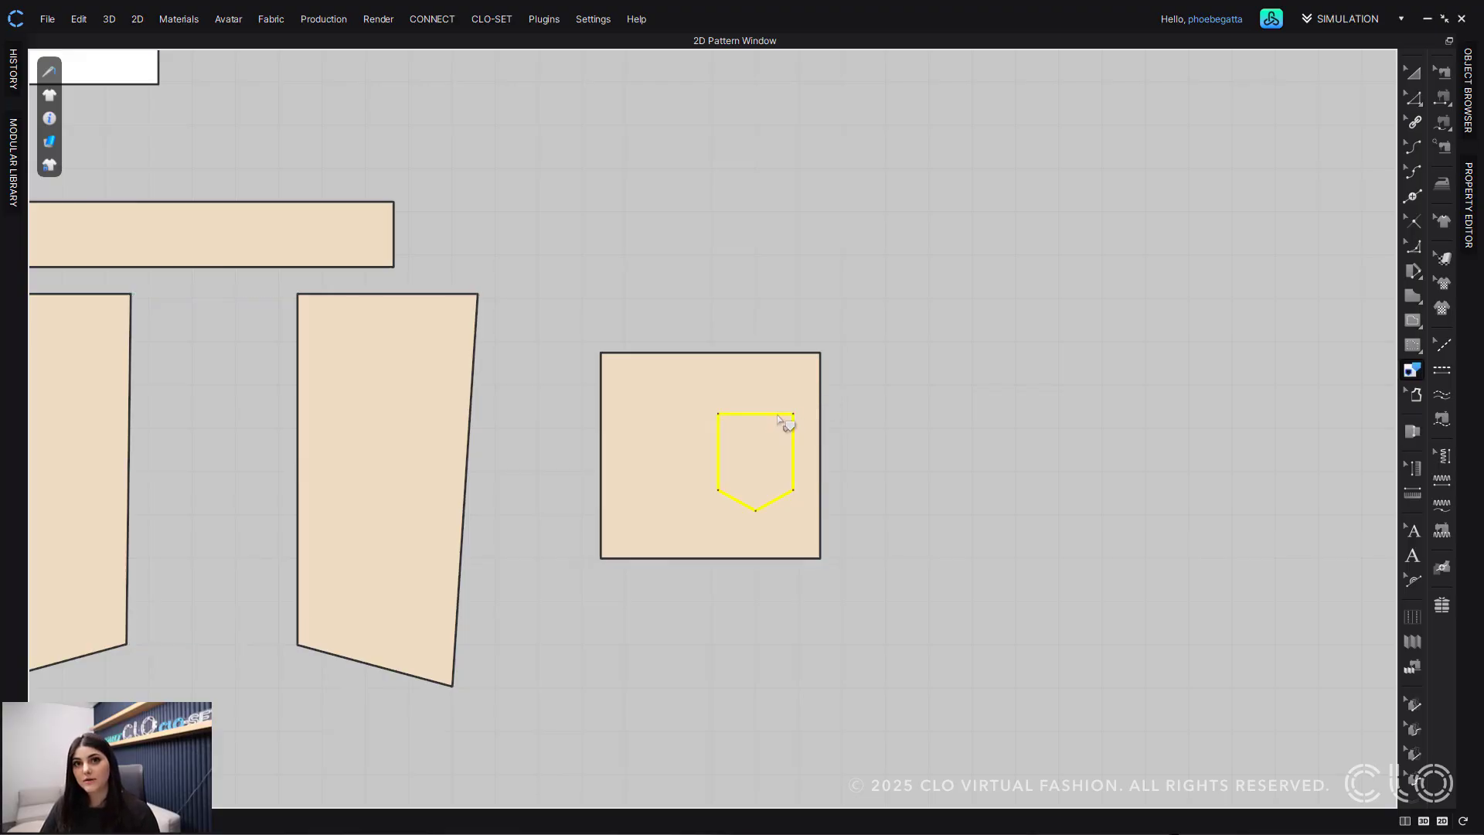
{"action": "right_click", "coordinate": [780, 419]}
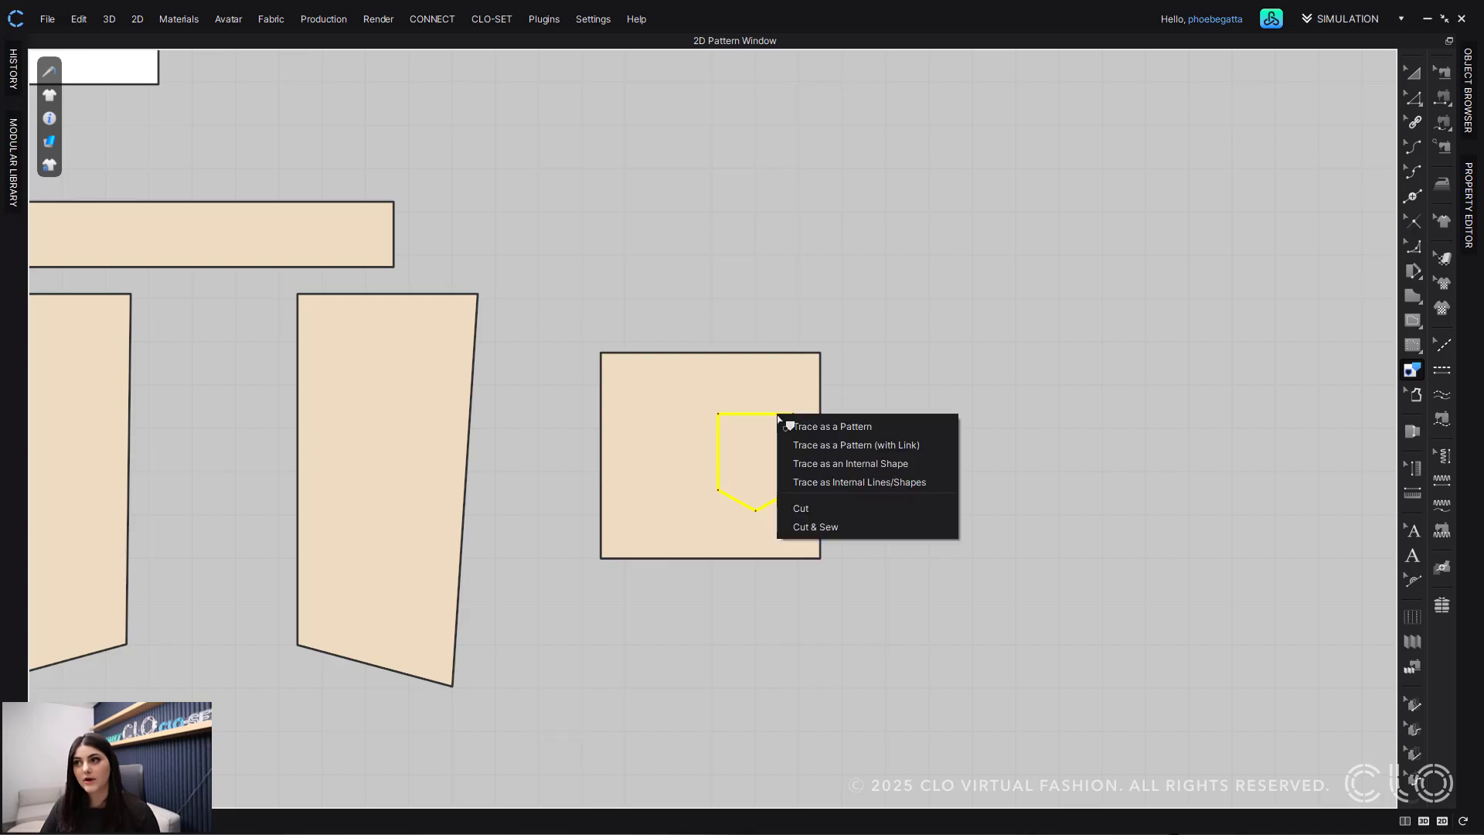
{"action": "left_click", "coordinate": [834, 445]}
{"action": "left_click", "coordinate": [956, 421]}
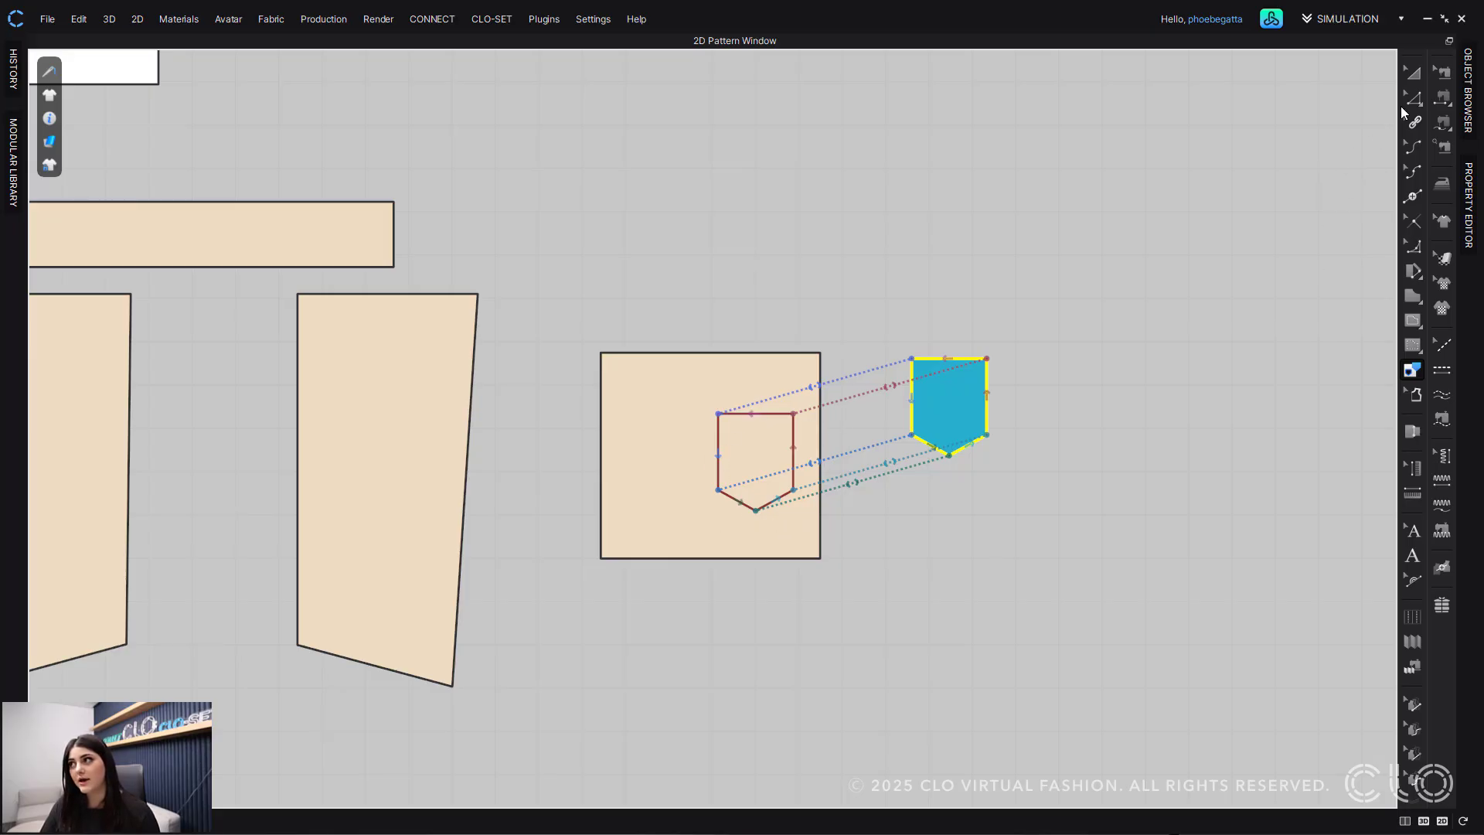
Step: Add sewing to the links on the traced pocket's two sides and two lower edges, and check the seams
{"action": "left_click", "coordinate": [1415, 122]}
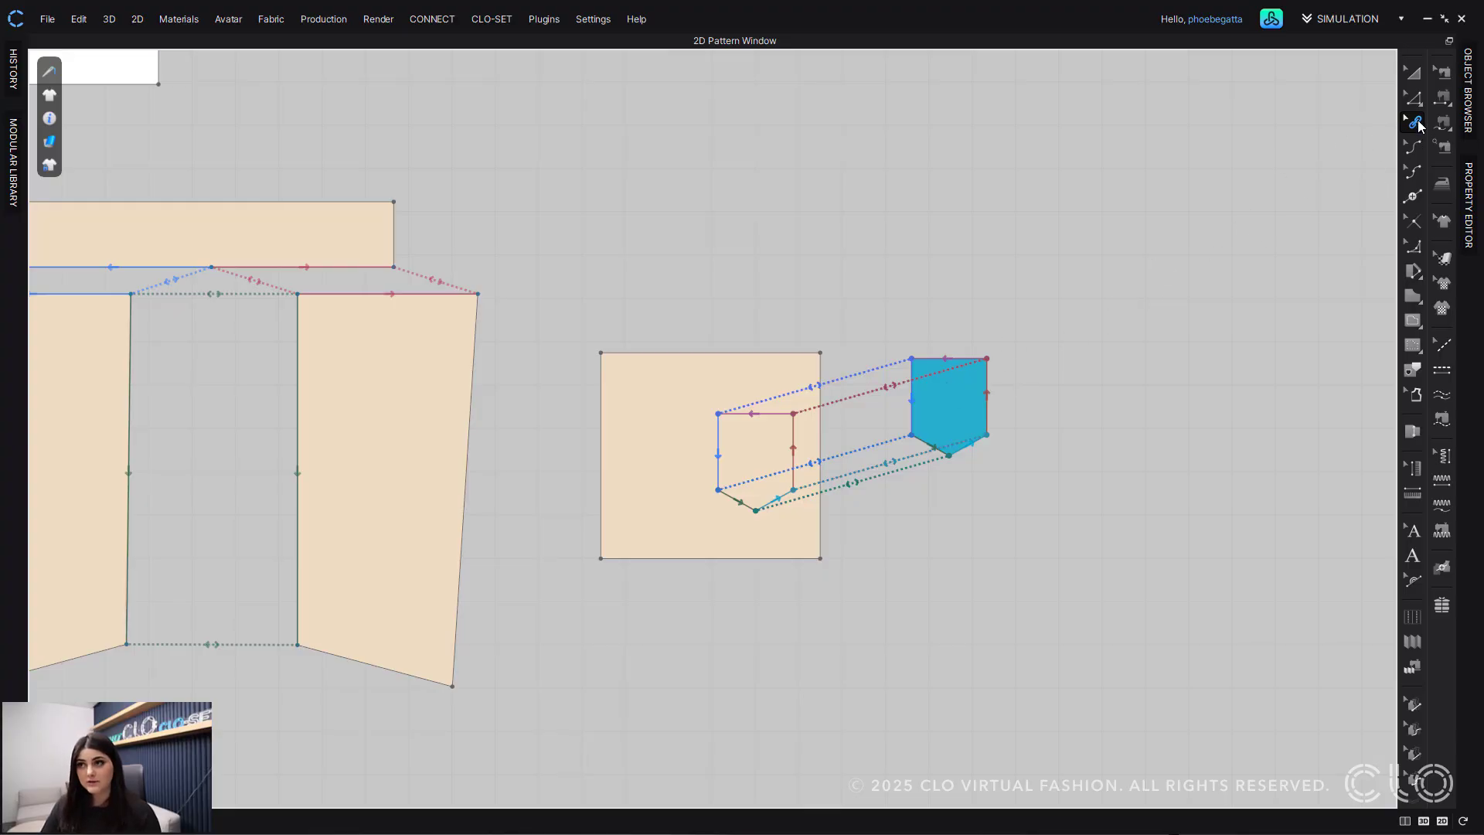
{"action": "right_click", "coordinate": [913, 403]}
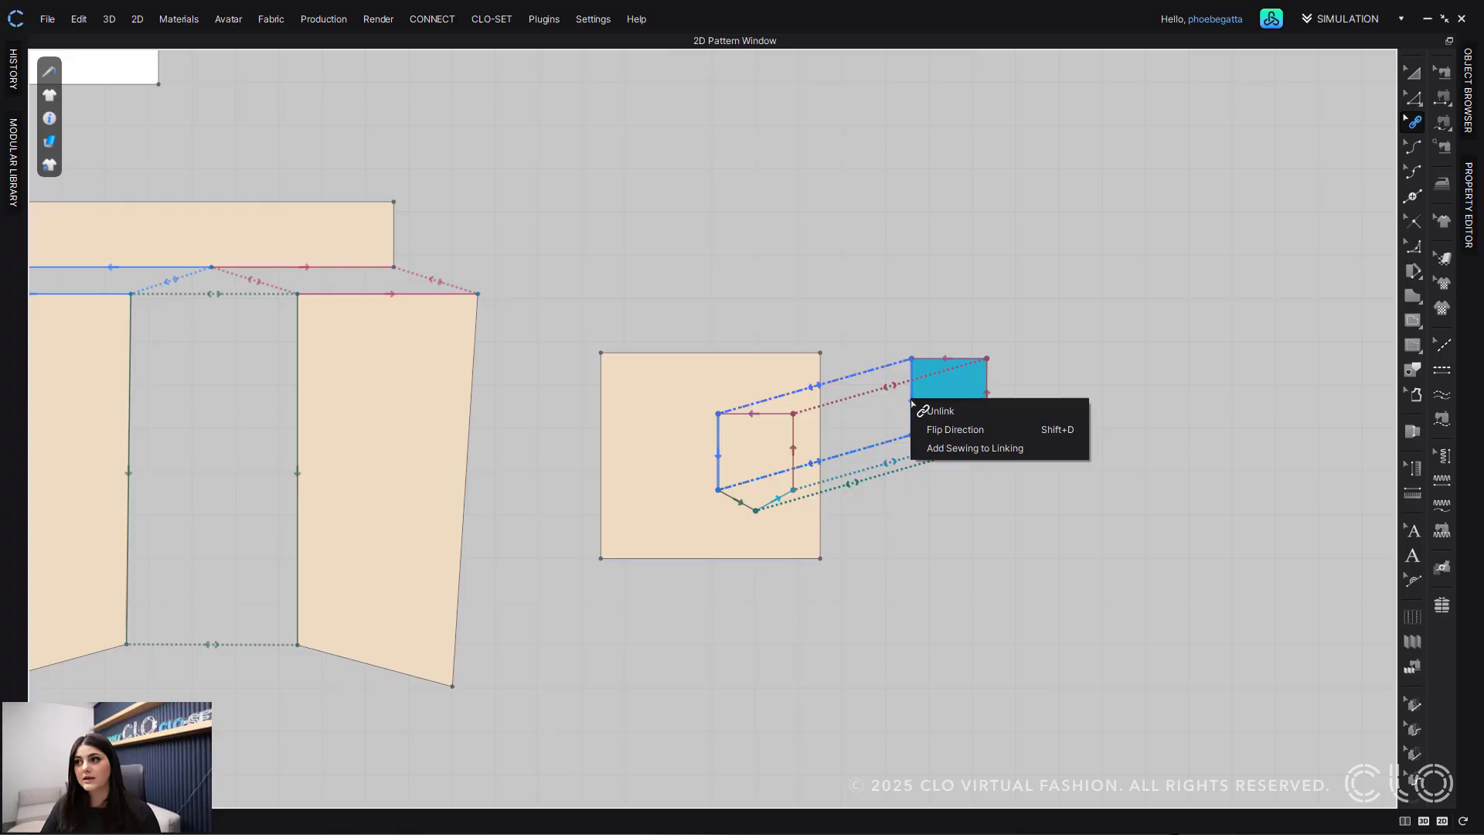
{"action": "left_click", "coordinate": [959, 448]}
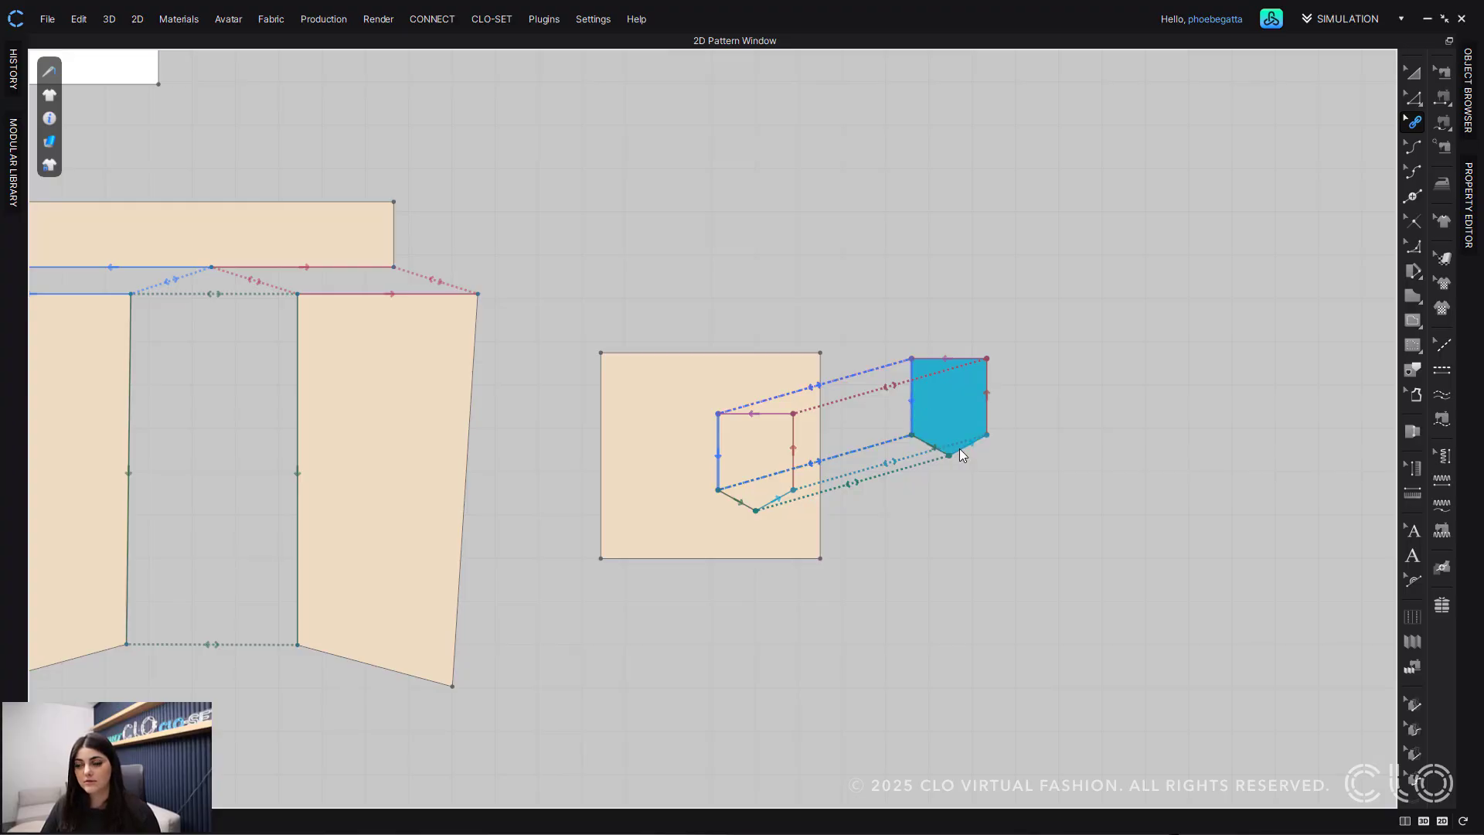
{"action": "right_click", "coordinate": [931, 448]}
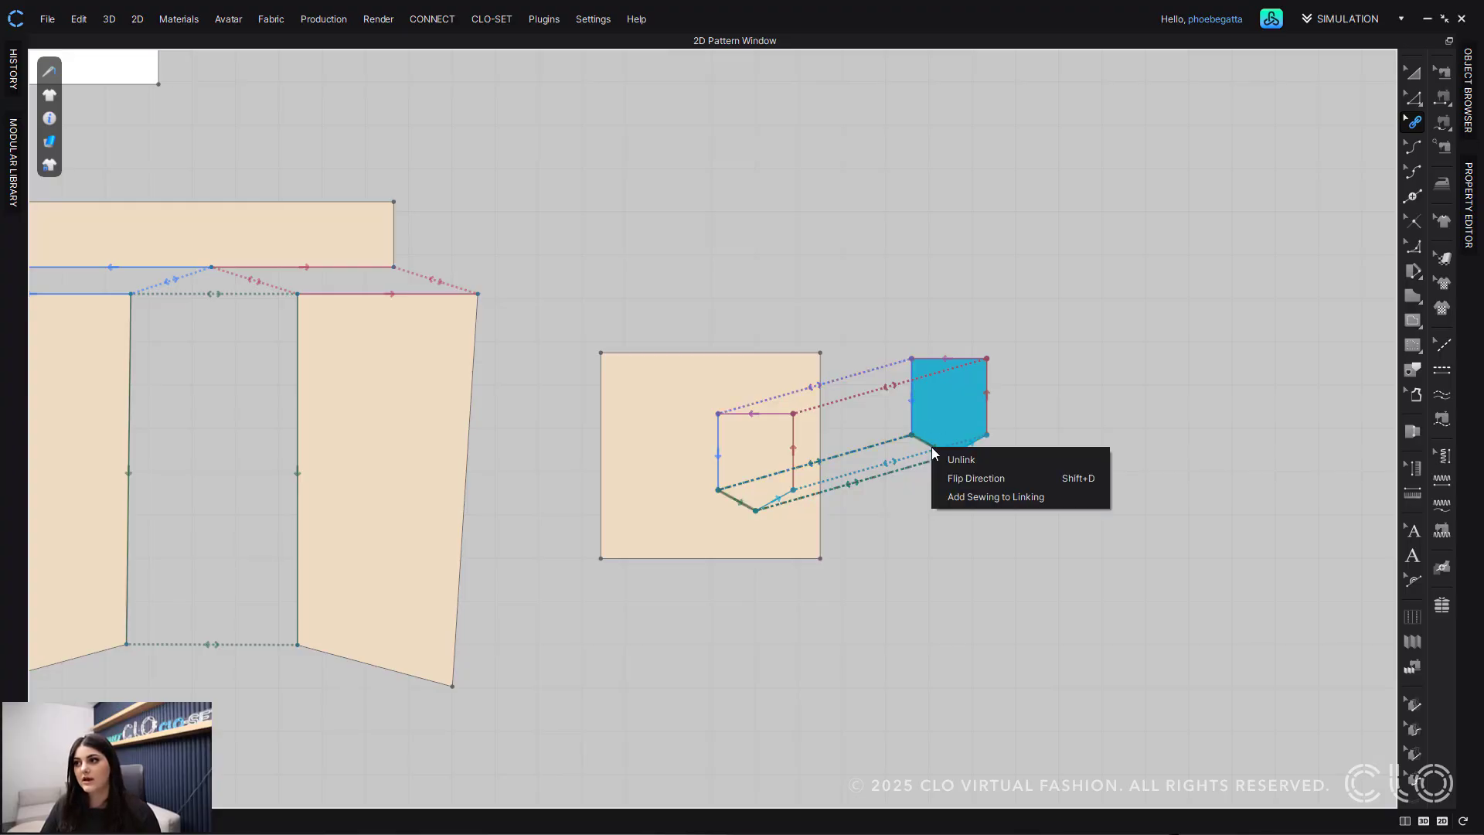
{"action": "left_click", "coordinate": [976, 498]}
{"action": "right_click", "coordinate": [966, 445]}
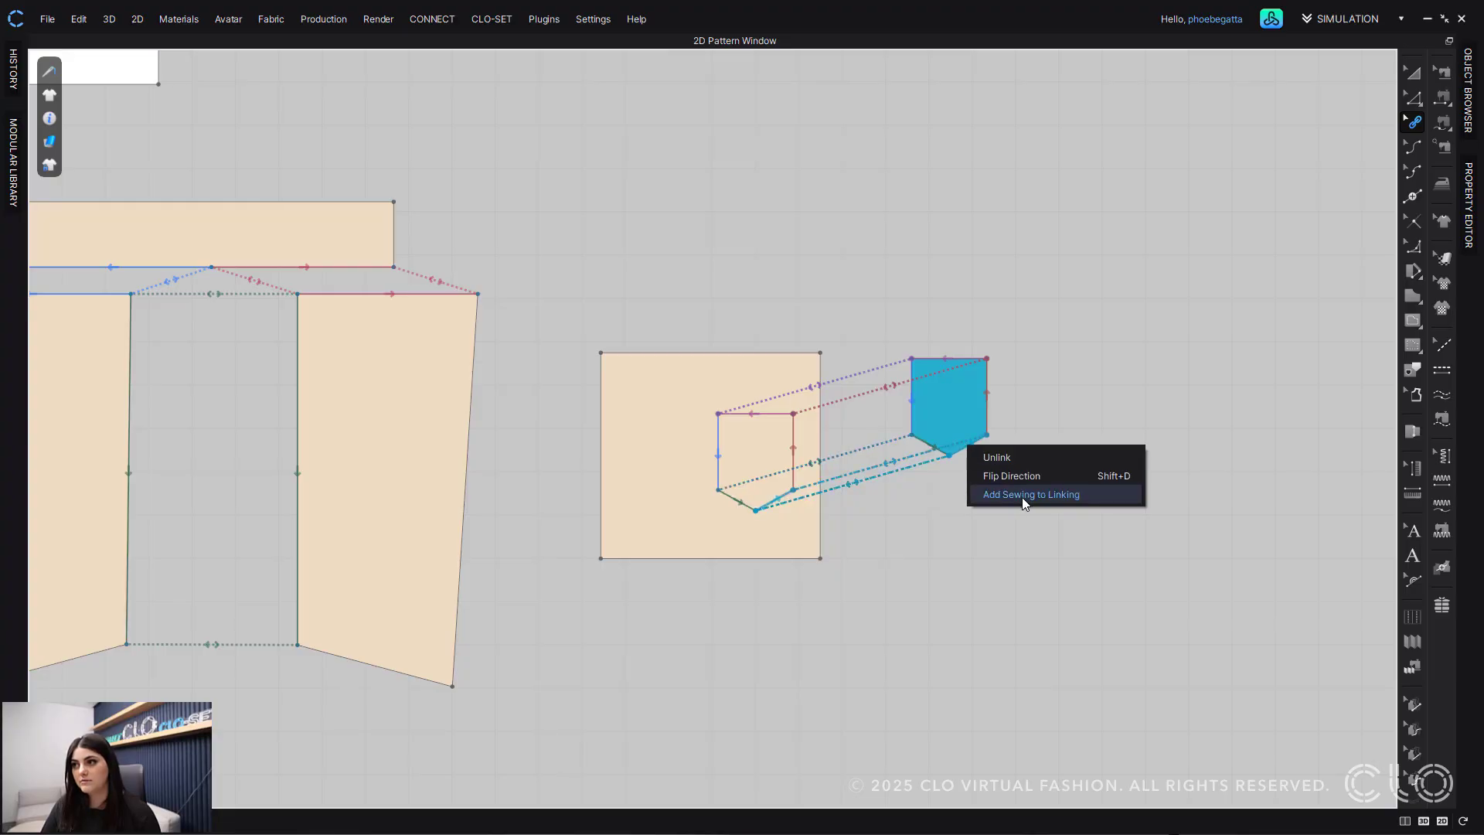
{"action": "left_click", "coordinate": [1023, 497]}
{"action": "right_click", "coordinate": [987, 395]}
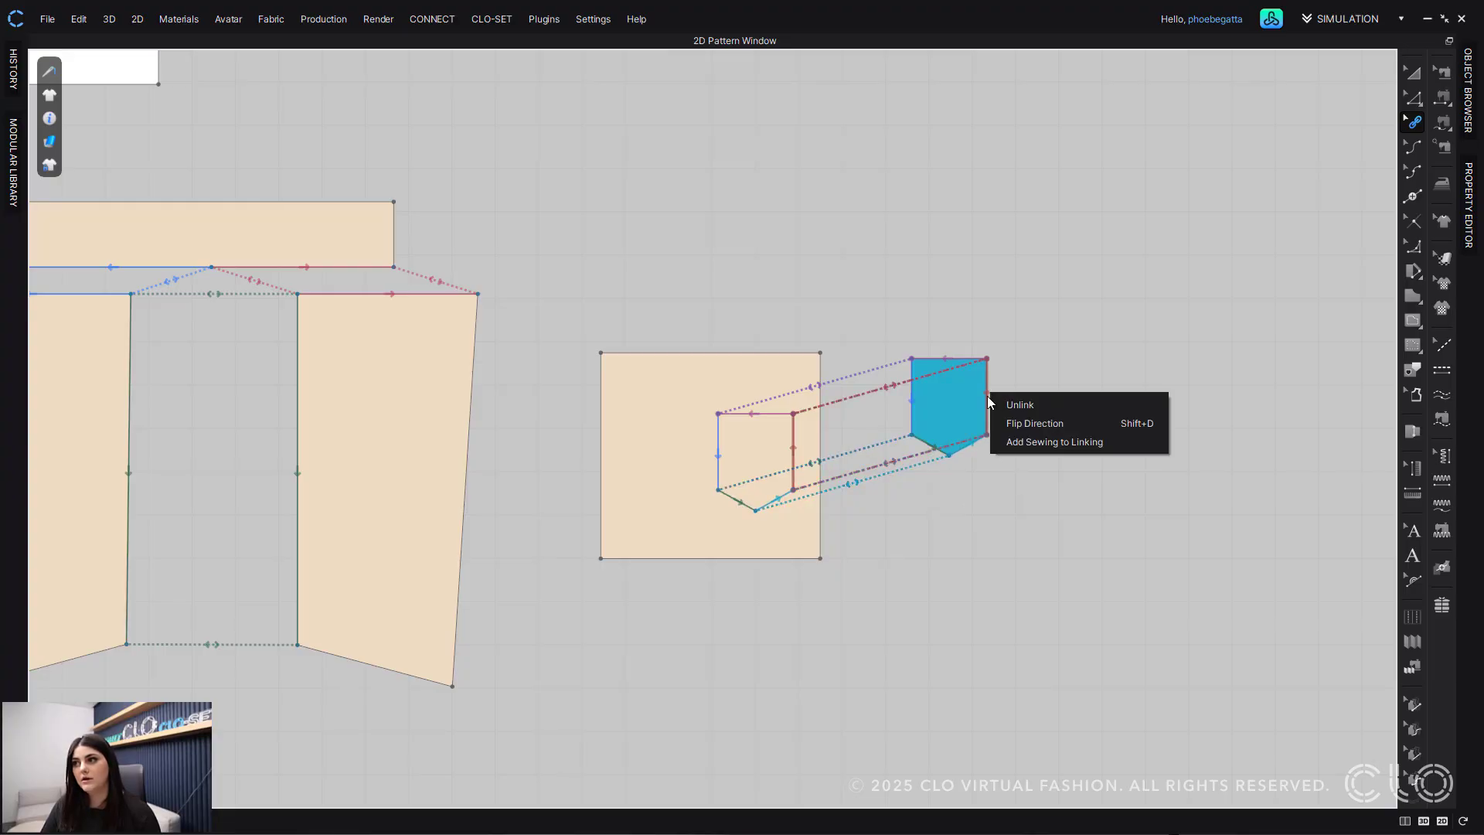
{"action": "left_click", "coordinate": [1027, 442]}
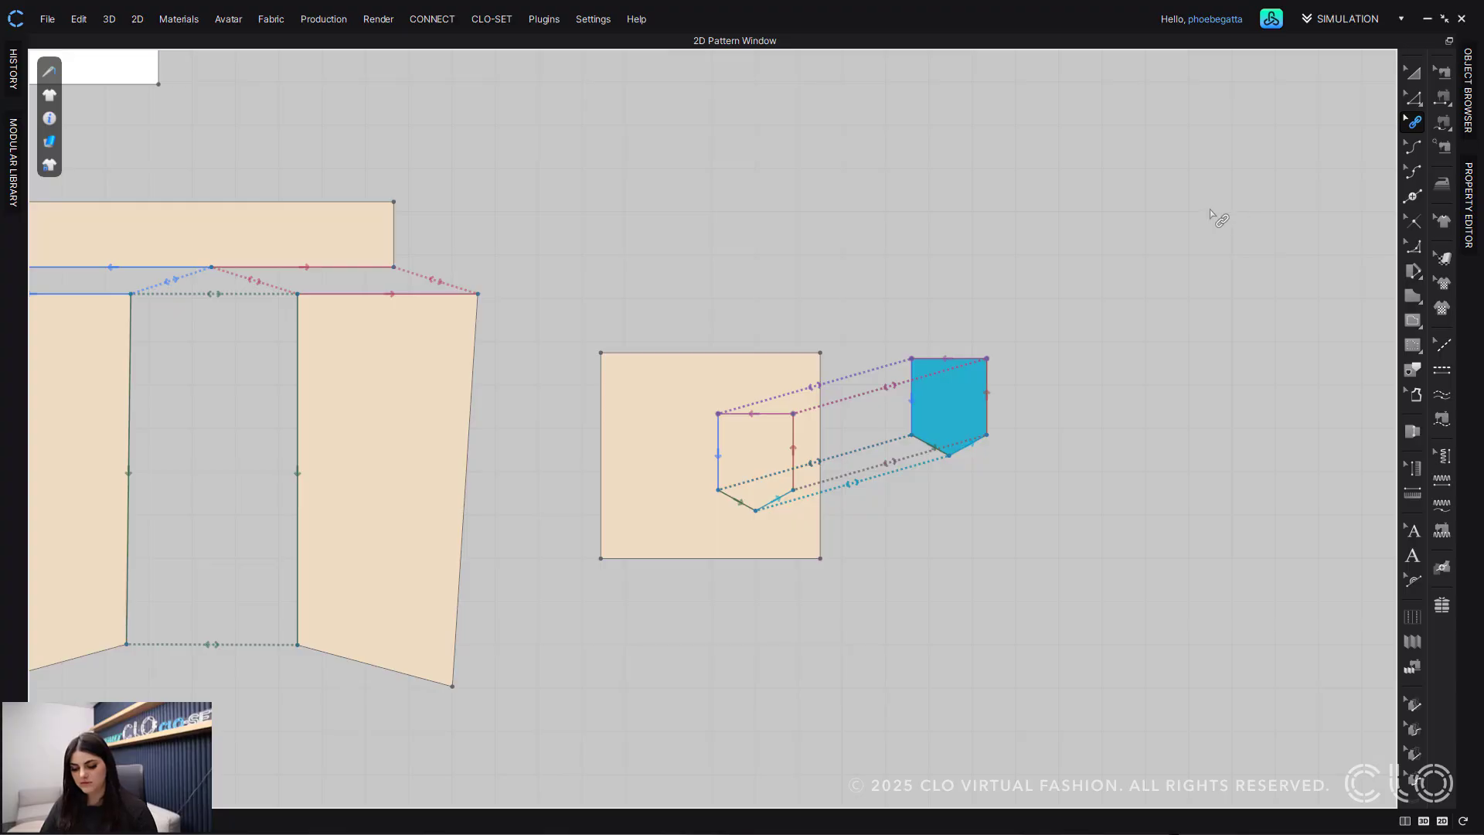
{"action": "key", "text": "b"}
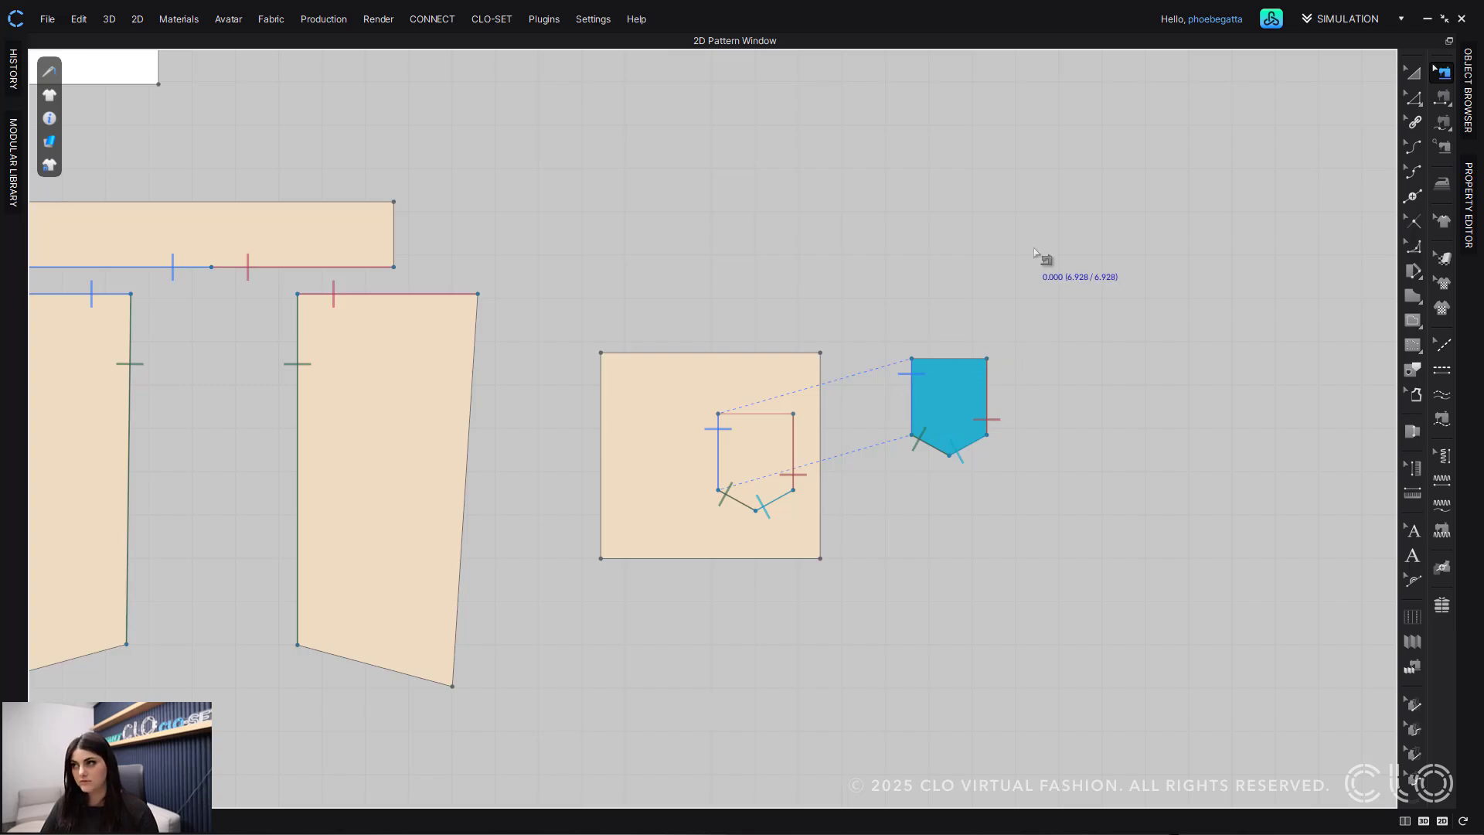
{"action": "left_click", "coordinate": [1414, 124]}
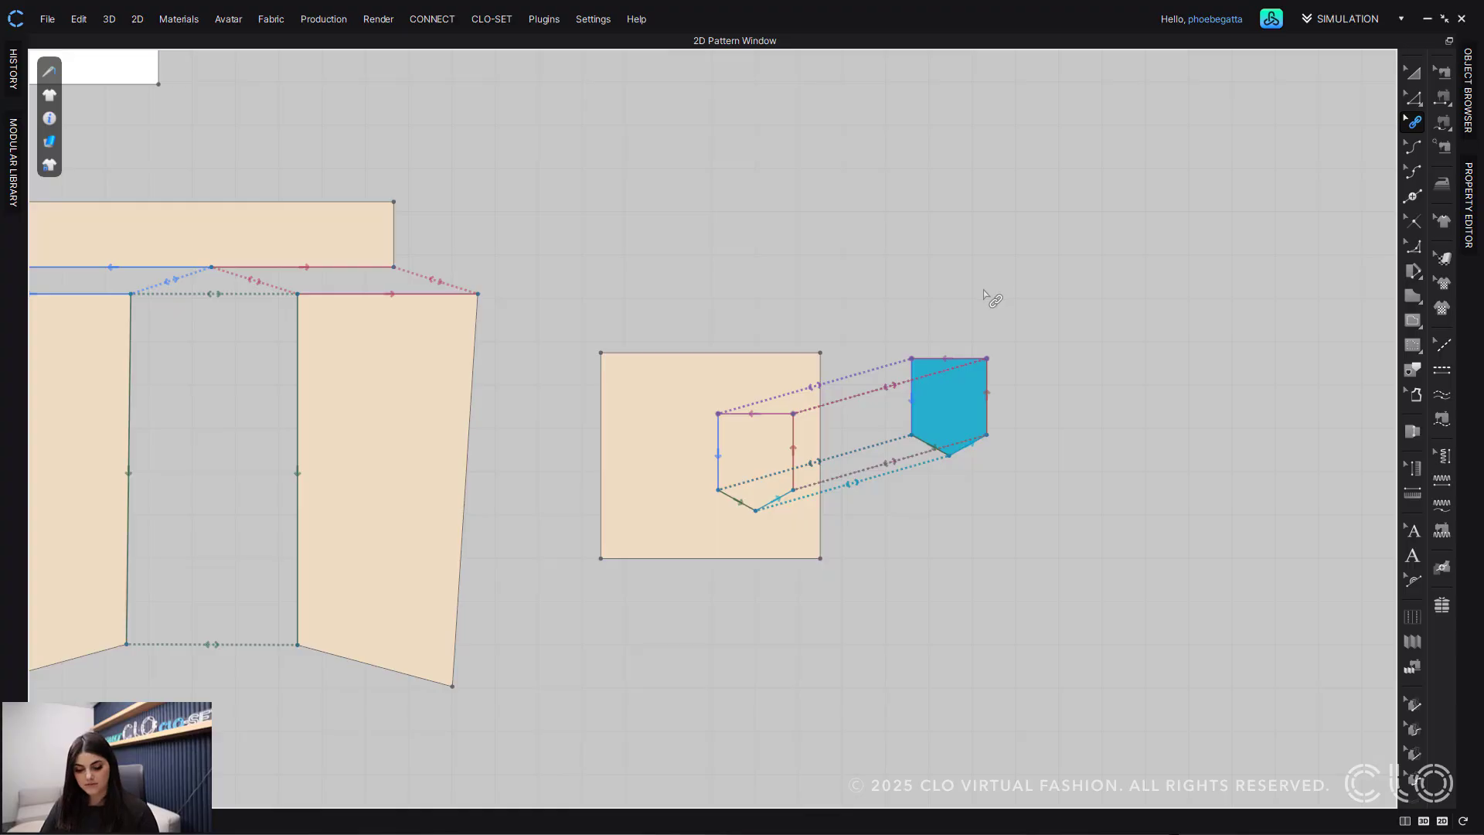
Step: Widen the blue pocket piece's top edge by moving both upper corners outward, and lower its bottom point
{"action": "key", "text": "z"}
{"action": "left_click_drag", "start_coordinate": [914, 363], "coordinate": [891, 362]}
{"action": "left_click_drag", "start_coordinate": [990, 360], "coordinate": [1021, 360]}
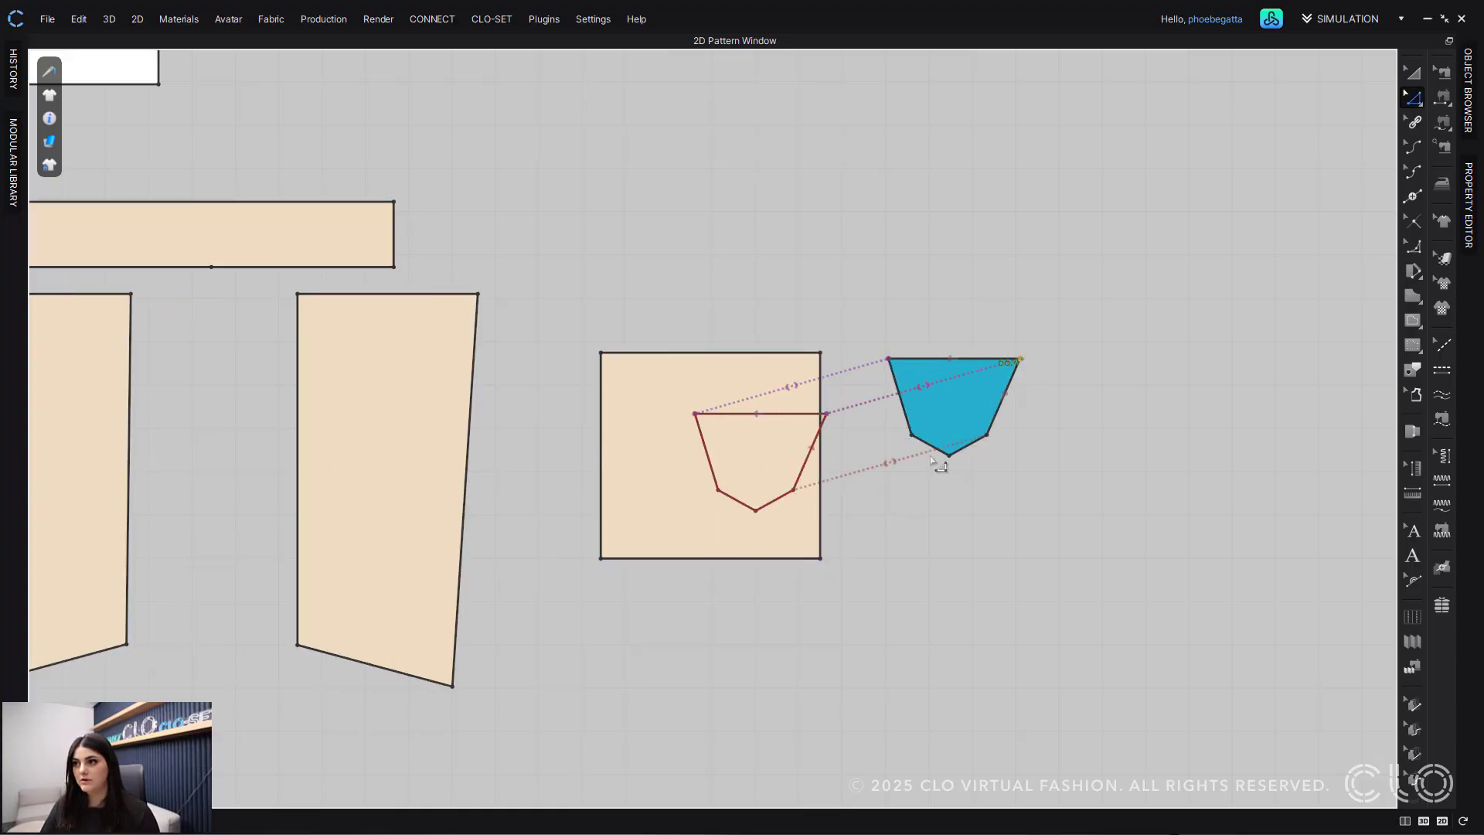
{"action": "left_click_drag", "start_coordinate": [950, 457], "coordinate": [948, 487]}
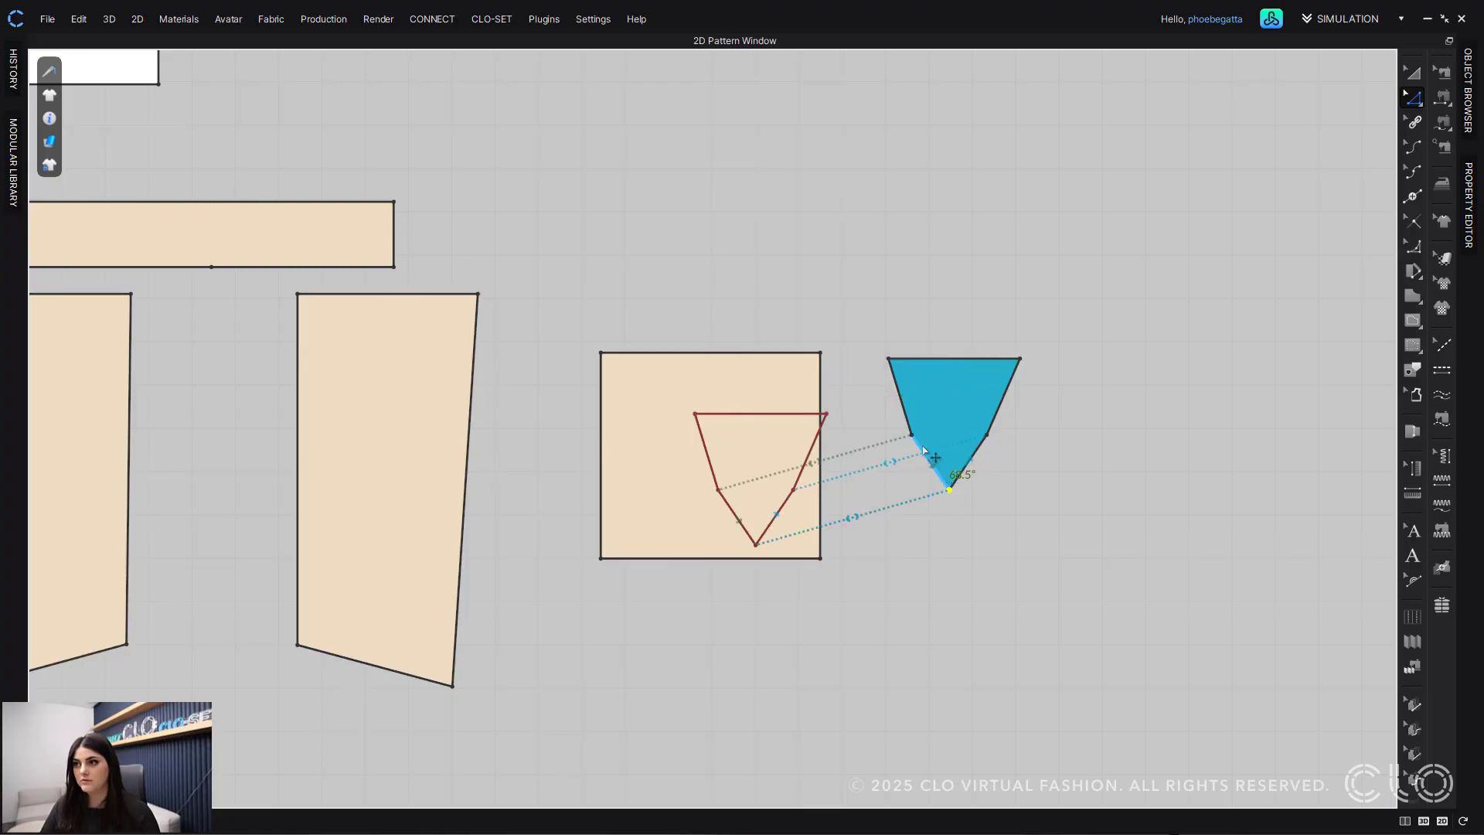
Step: Move the pocket's lower side corners outward and down and its upper right corner slightly inward, making the sides vertical and the point symmetrical
{"action": "left_click_drag", "start_coordinate": [912, 436], "coordinate": [893, 458]}
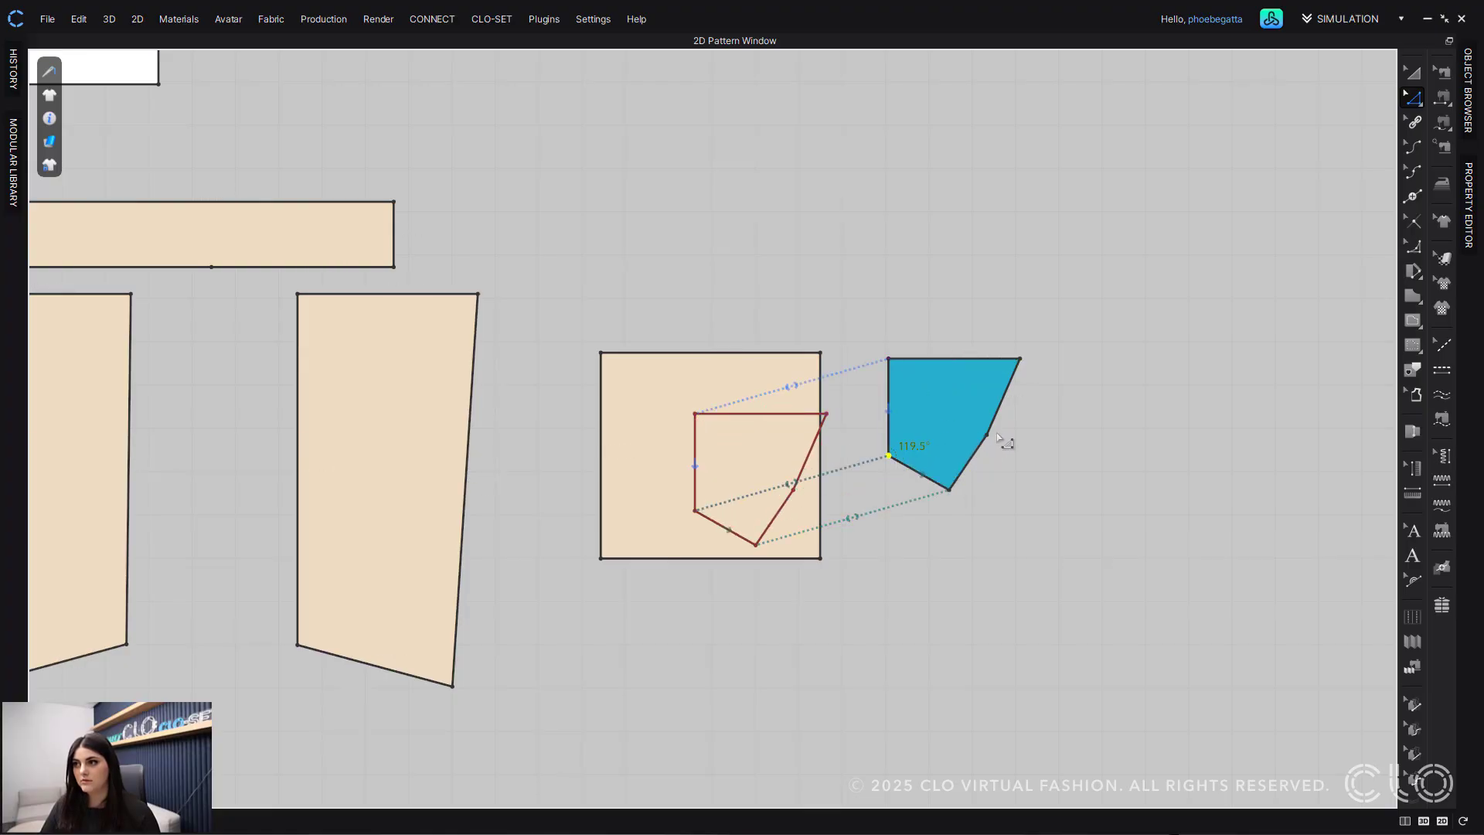
{"action": "left_click_drag", "start_coordinate": [987, 435], "coordinate": [1011, 467]}
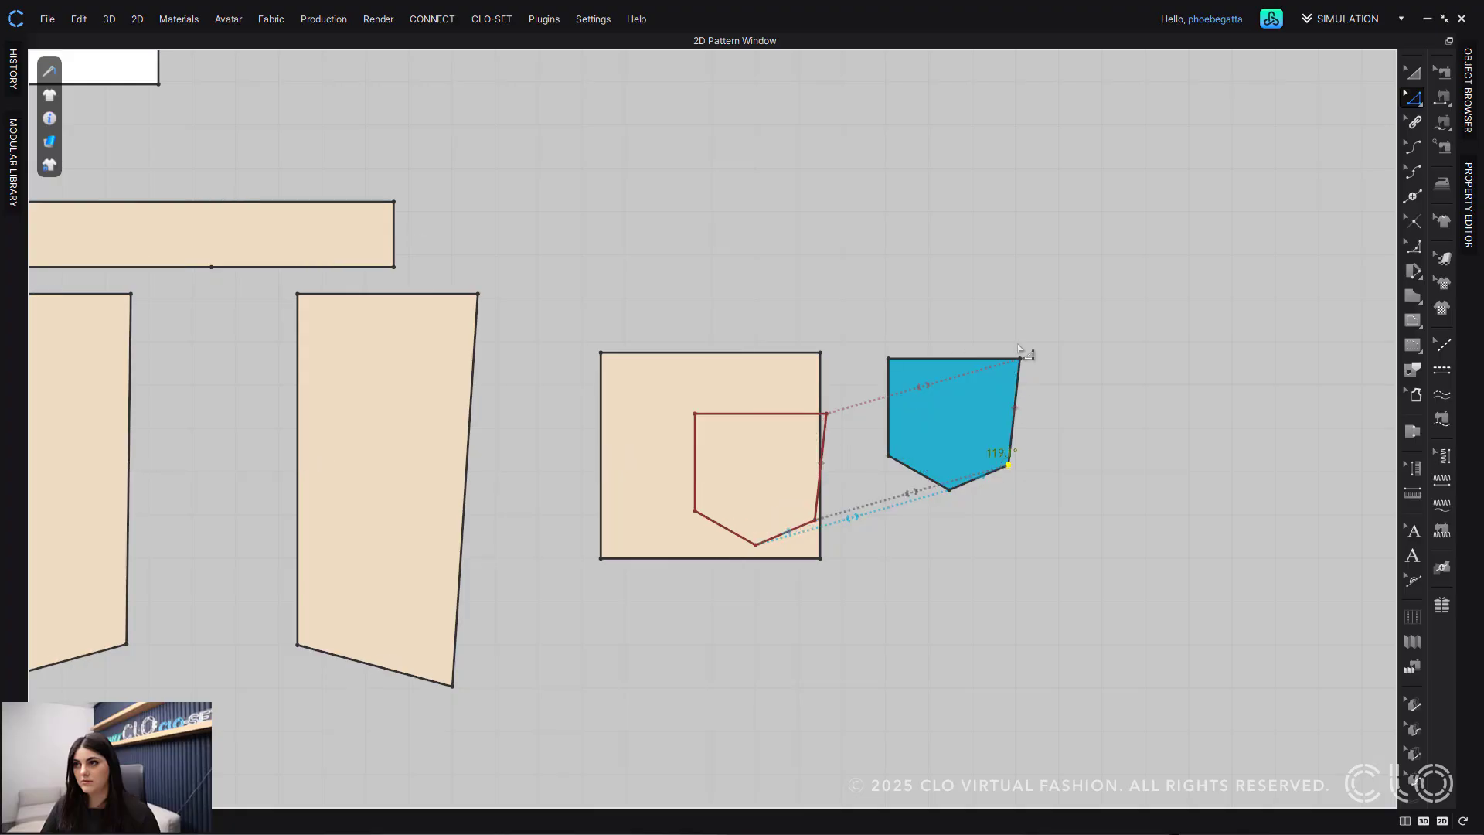
{"action": "left_click_drag", "start_coordinate": [1020, 360], "coordinate": [1005, 362]}
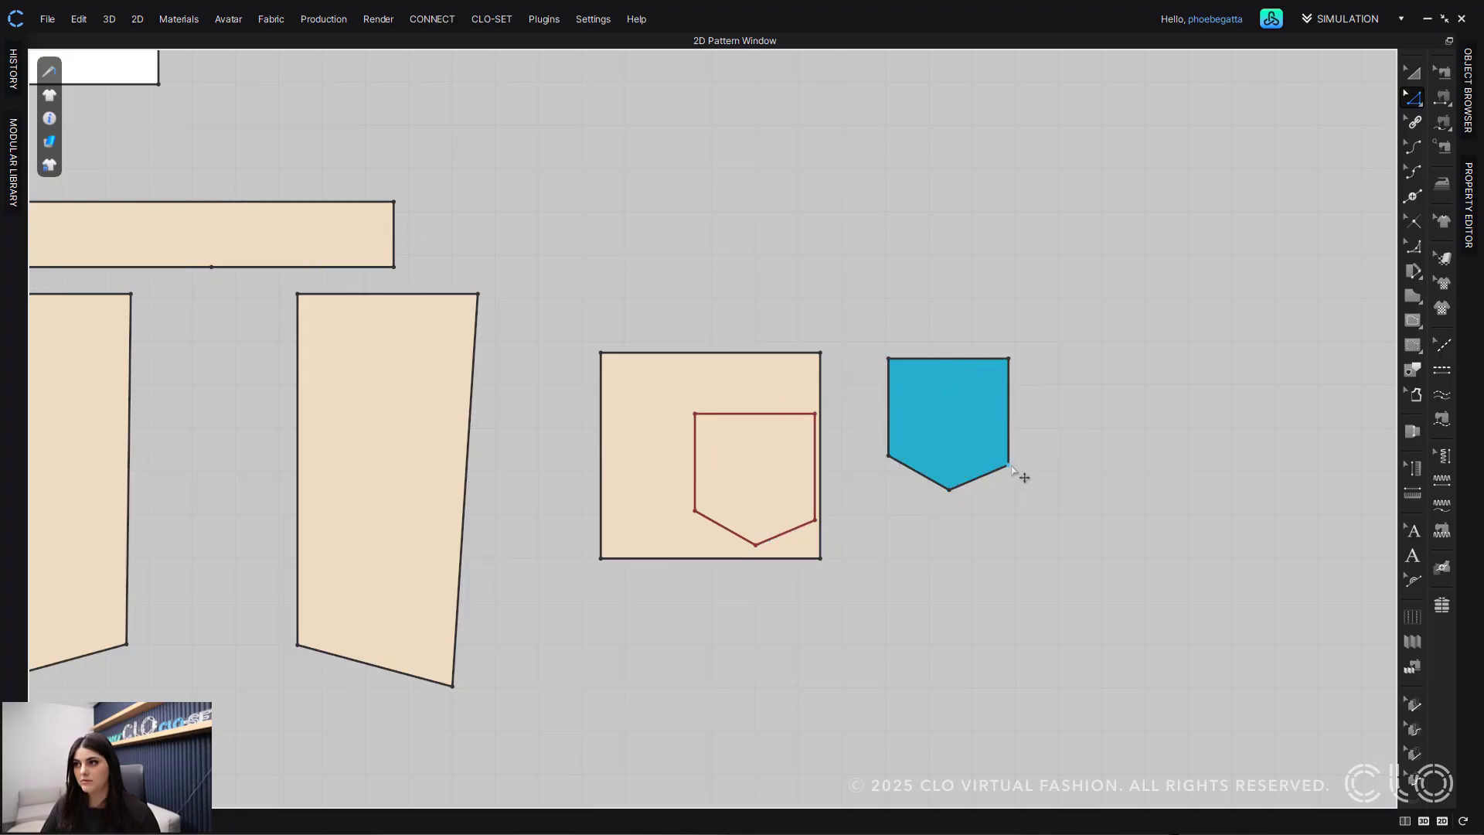
{"action": "left_click_drag", "start_coordinate": [1010, 465], "coordinate": [1009, 456]}
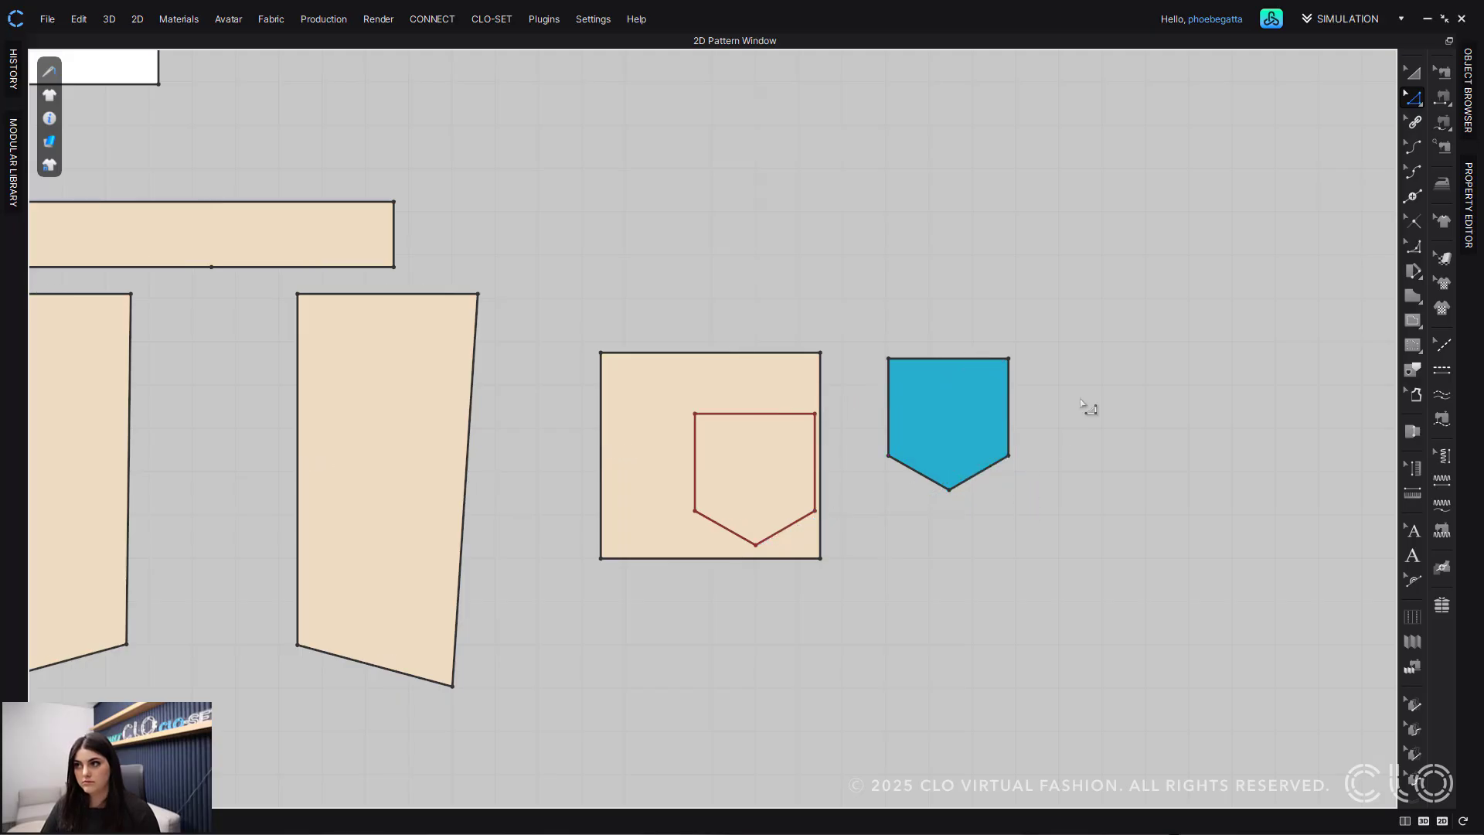
{"action": "middle_click_drag", "start_coordinate": [862, 294], "coordinate": [965, 300]}
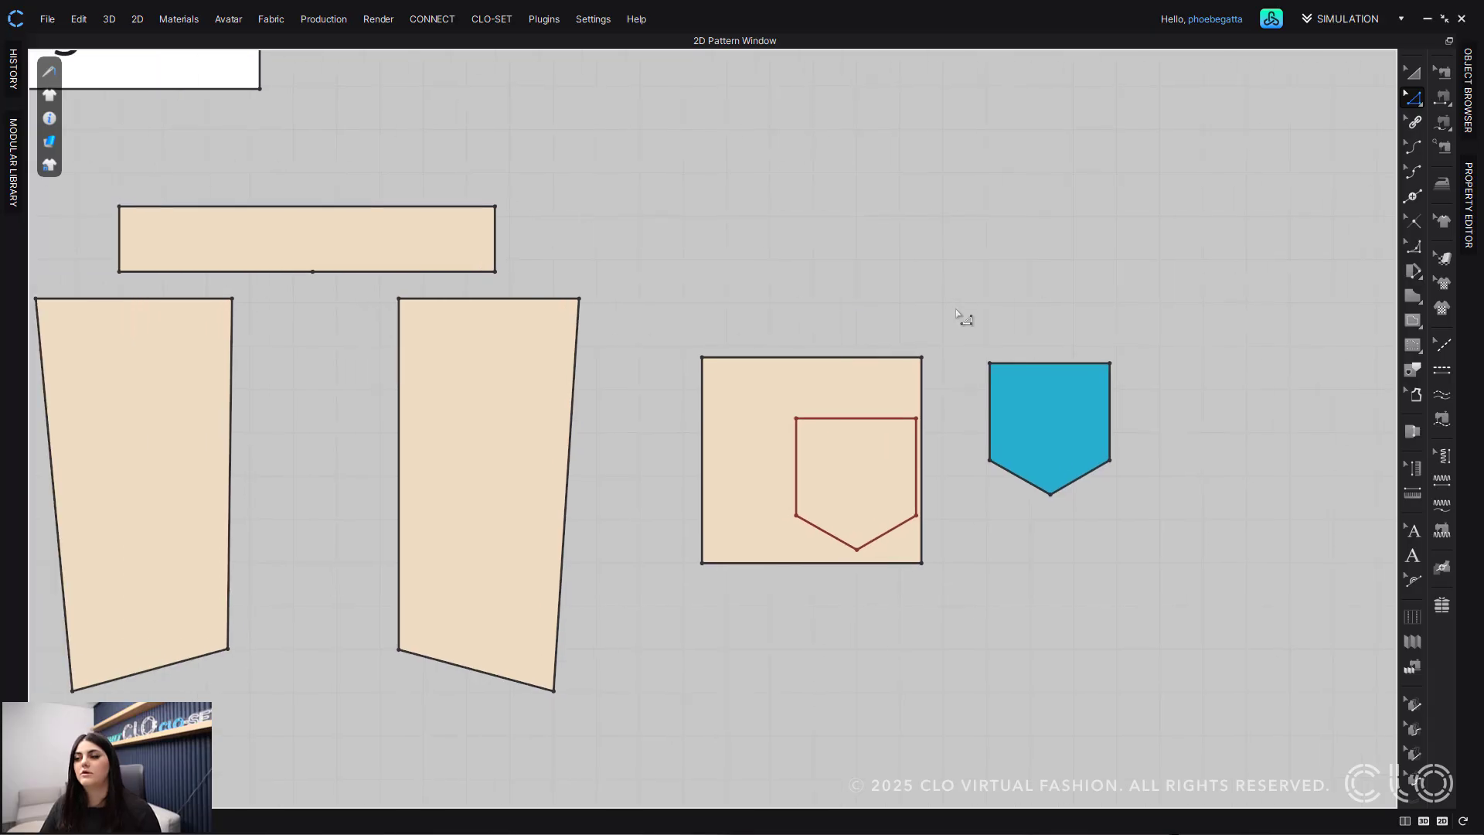
{"action": "scroll", "coordinate": [879, 281], "scroll_direction": "up", "scroll_amount": 5}
{"action": "scroll", "coordinate": [879, 282], "scroll_direction": "down", "scroll_amount": 4}
{"action": "scroll", "coordinate": [879, 282], "scroll_direction": "down", "scroll_amount": 8}
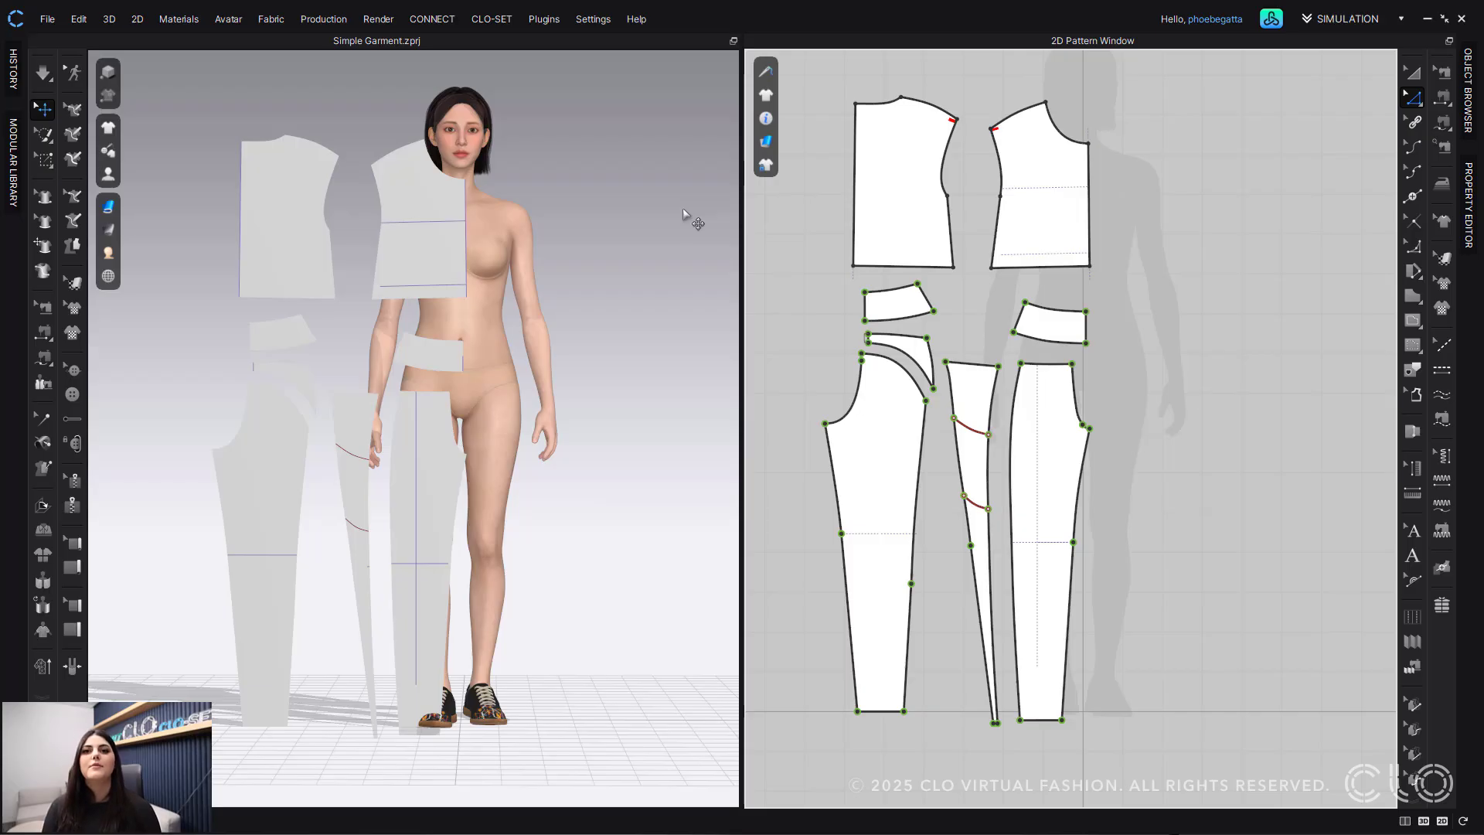
Step: Clone the three trouser leg panels as symmetric patterns with sewing, and place the mirrored copies level with and to the right of the originals
{"action": "middle_click_drag", "start_coordinate": [1218, 238], "coordinate": [1198, 273]}
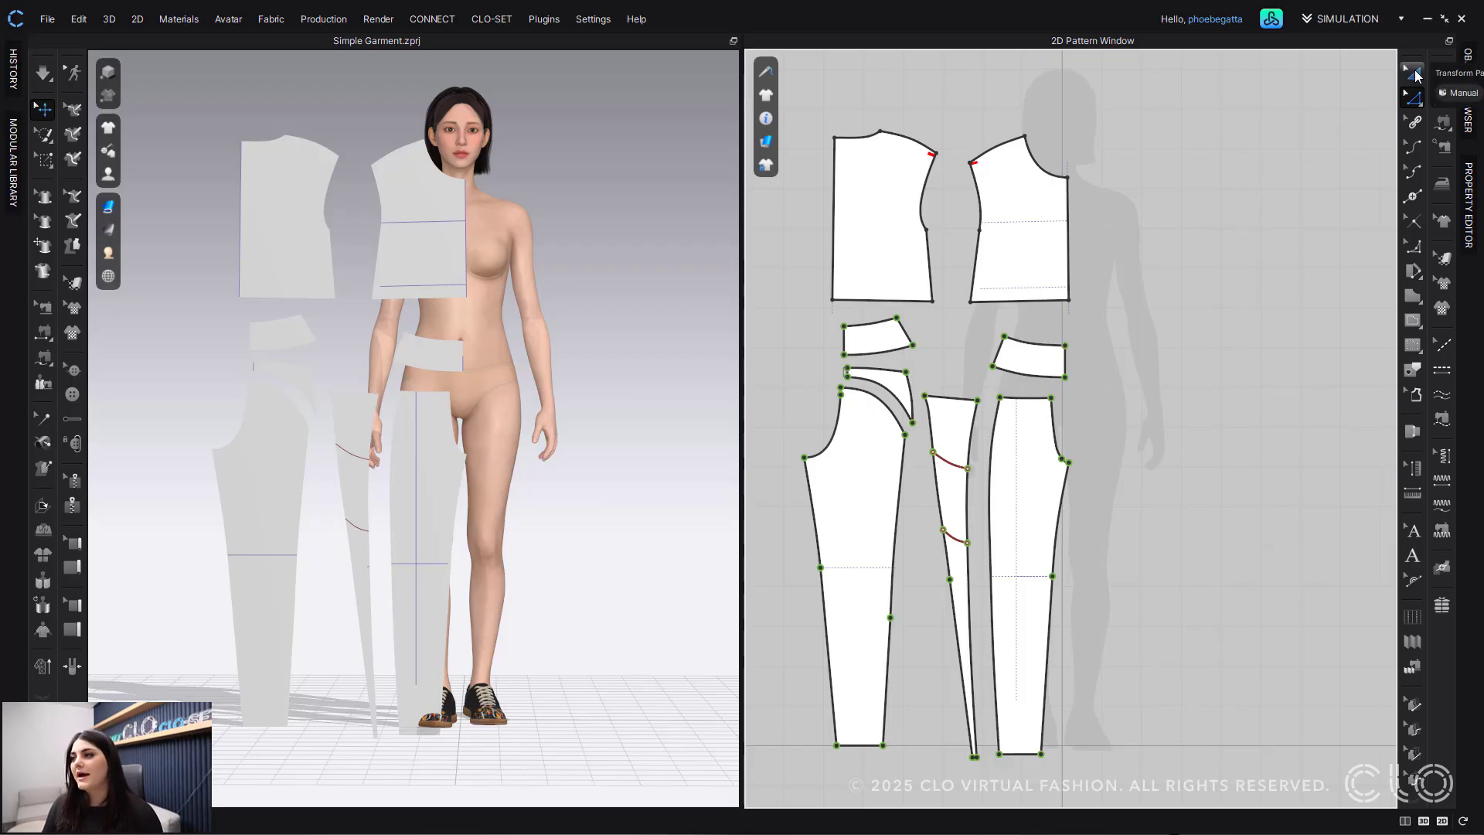
{"action": "left_click", "coordinate": [1415, 74]}
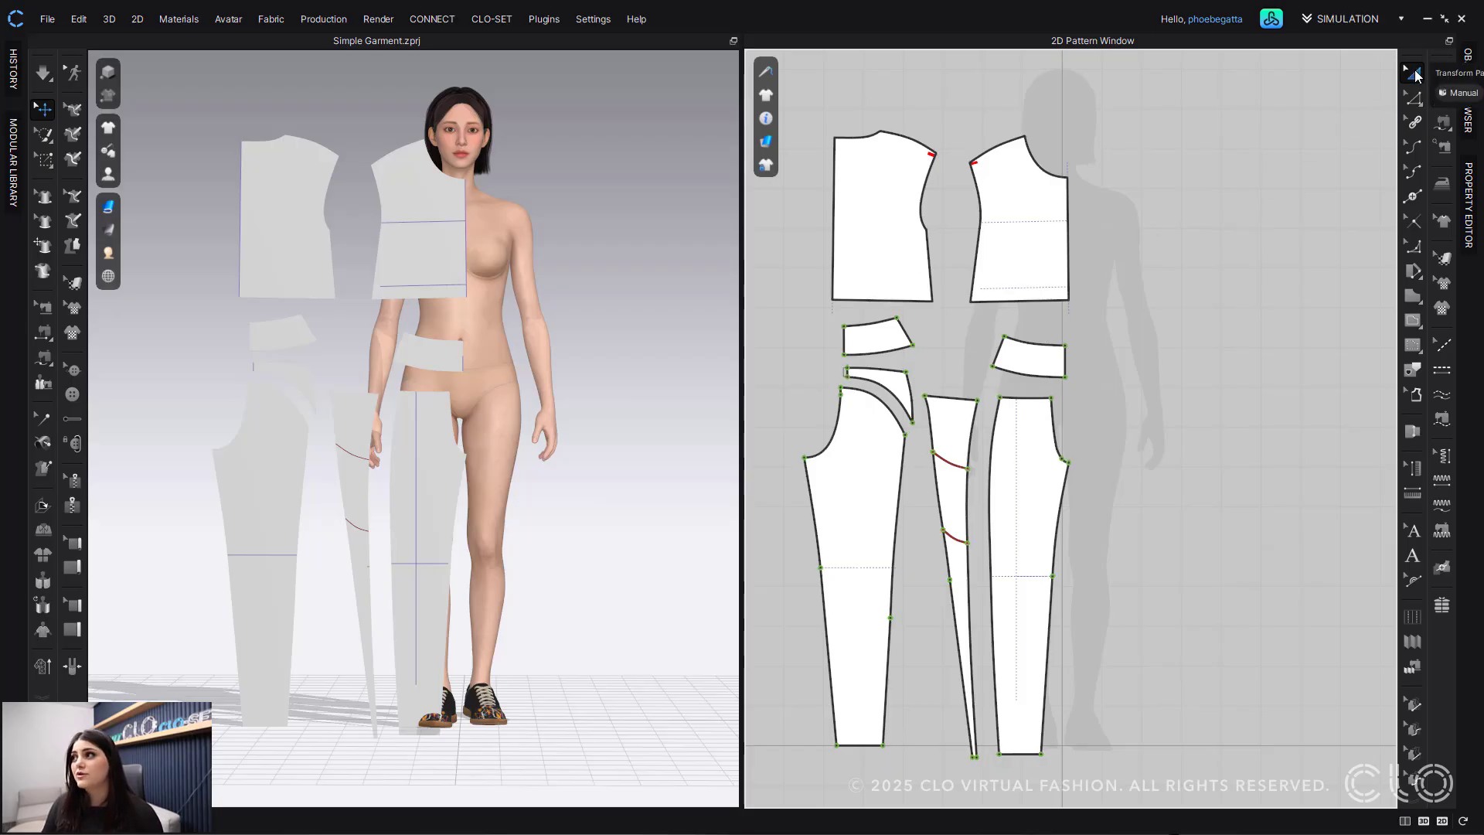
{"action": "left_click", "coordinate": [1049, 492]}
{"action": "left_click", "coordinate": [966, 436], "text": "shift"}
{"action": "left_click", "coordinate": [888, 456], "text": "shift"}
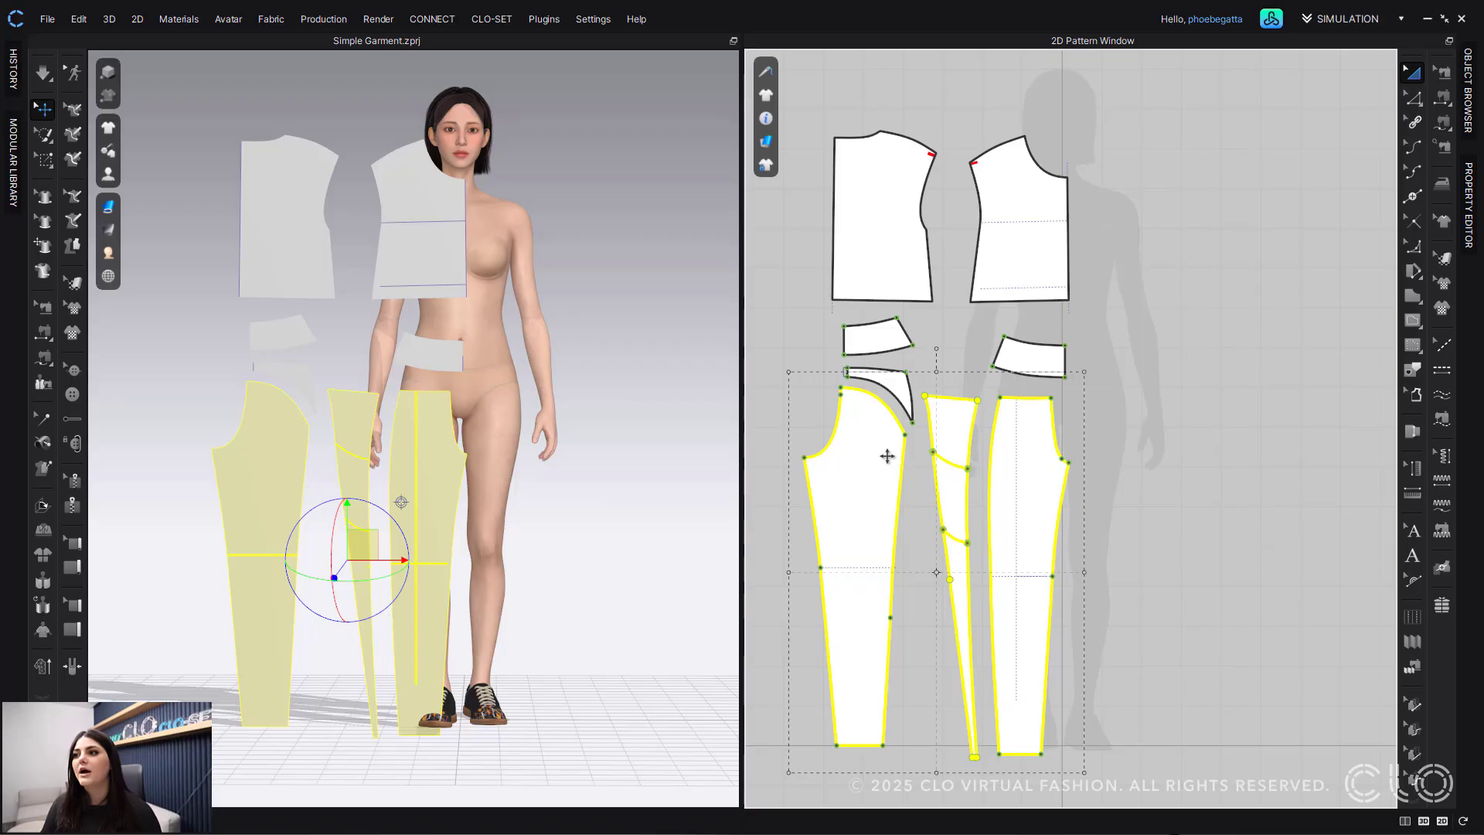
{"action": "right_click", "coordinate": [847, 460]}
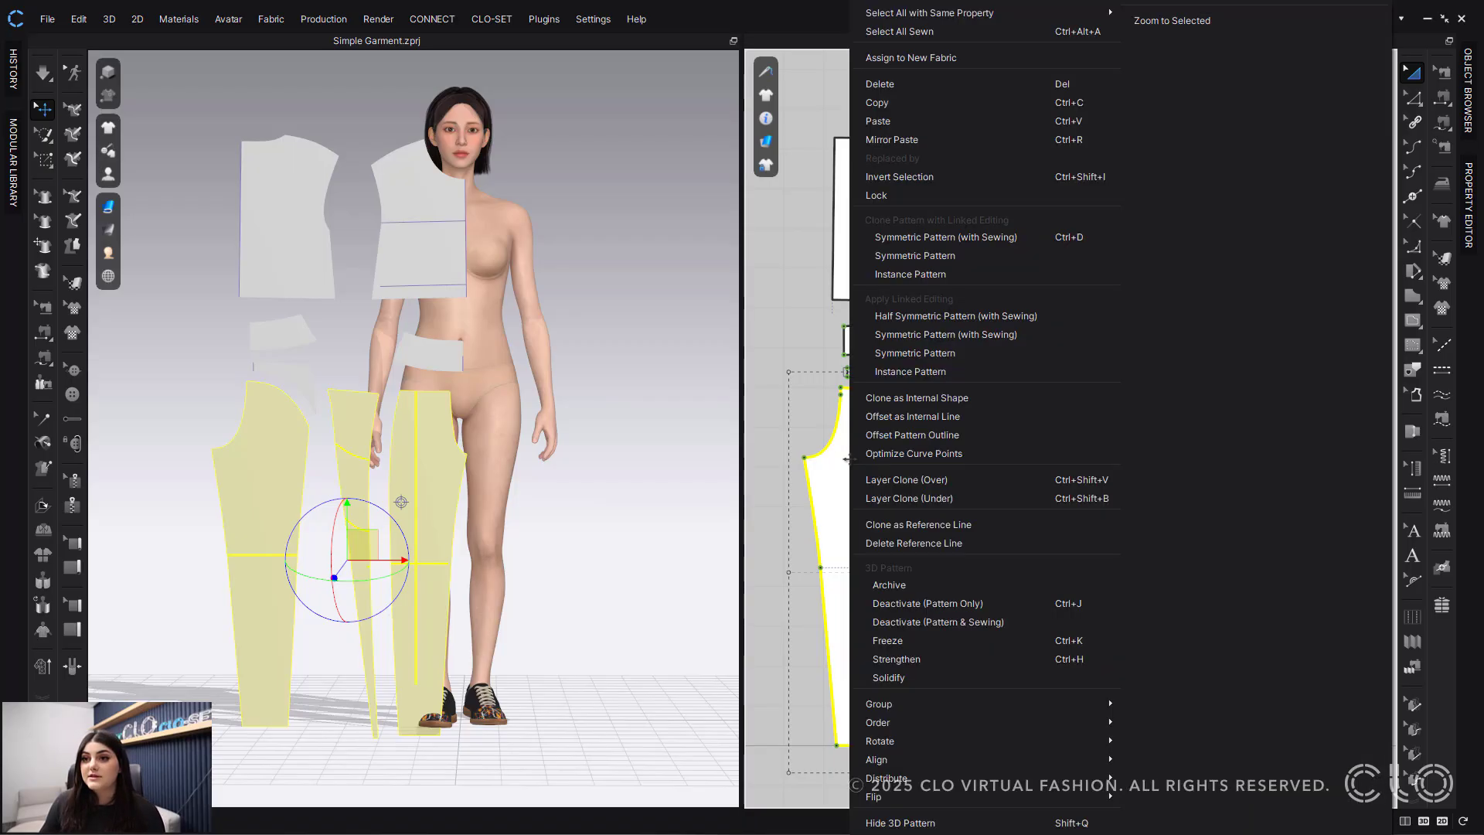
{"action": "left_click", "coordinate": [1050, 236]}
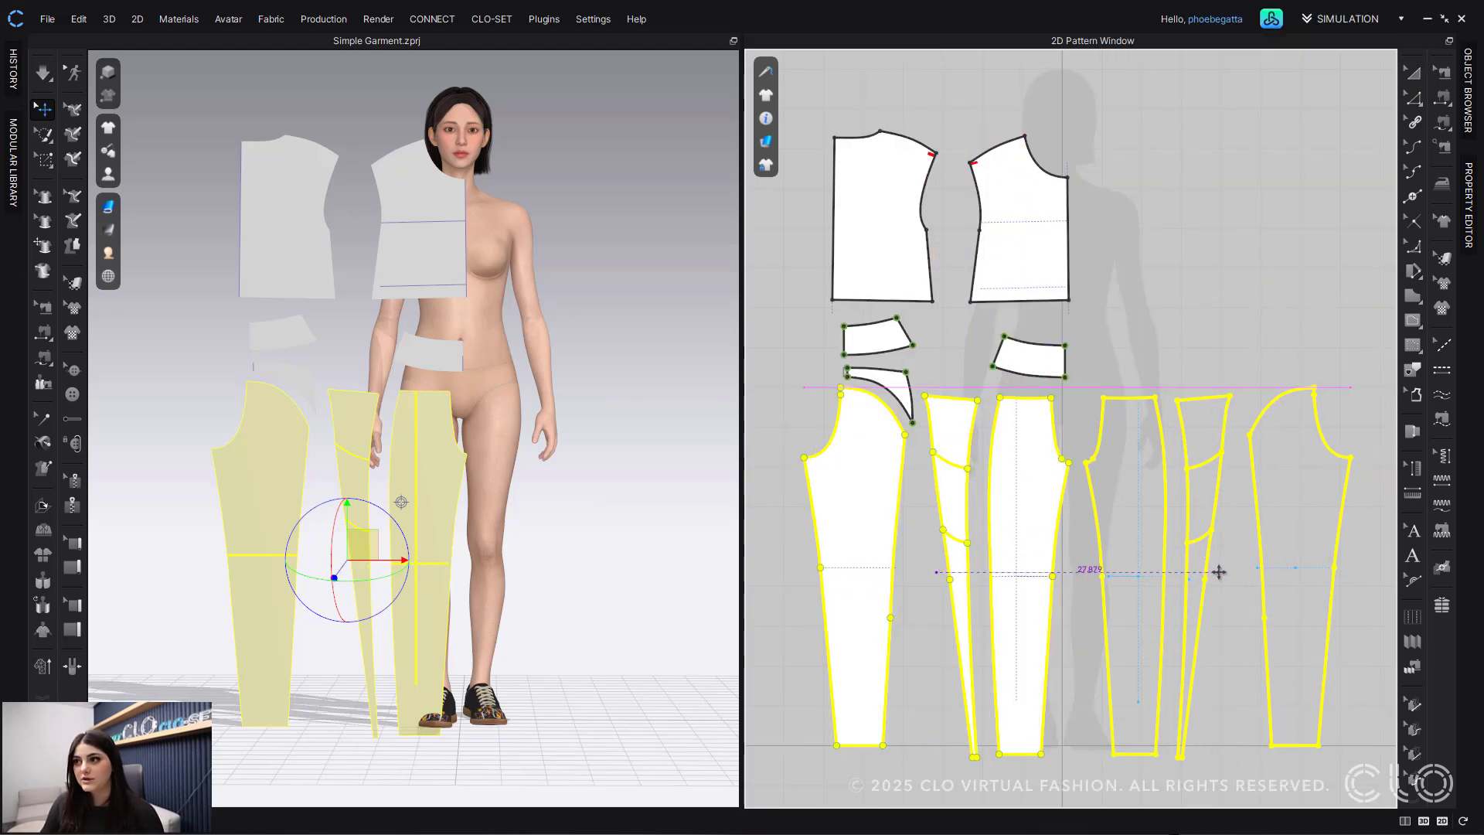
{"action": "left_click", "coordinate": [1218, 572]}
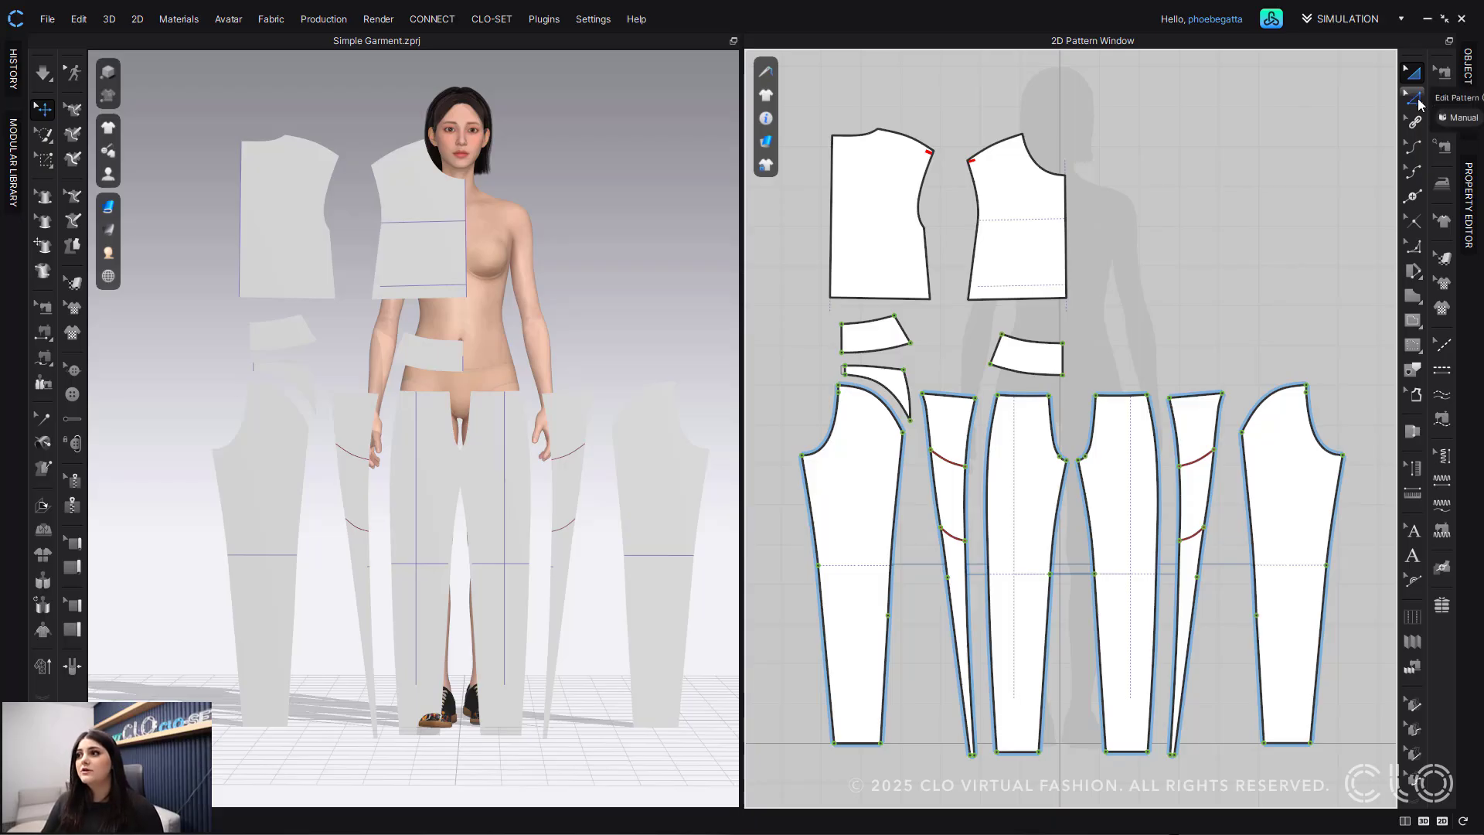
Step: Unfold the front and back bodices, both waistband pieces and the curved yoke along their centre edges with symmetric editing and sewing
{"action": "left_click", "coordinate": [1417, 101]}
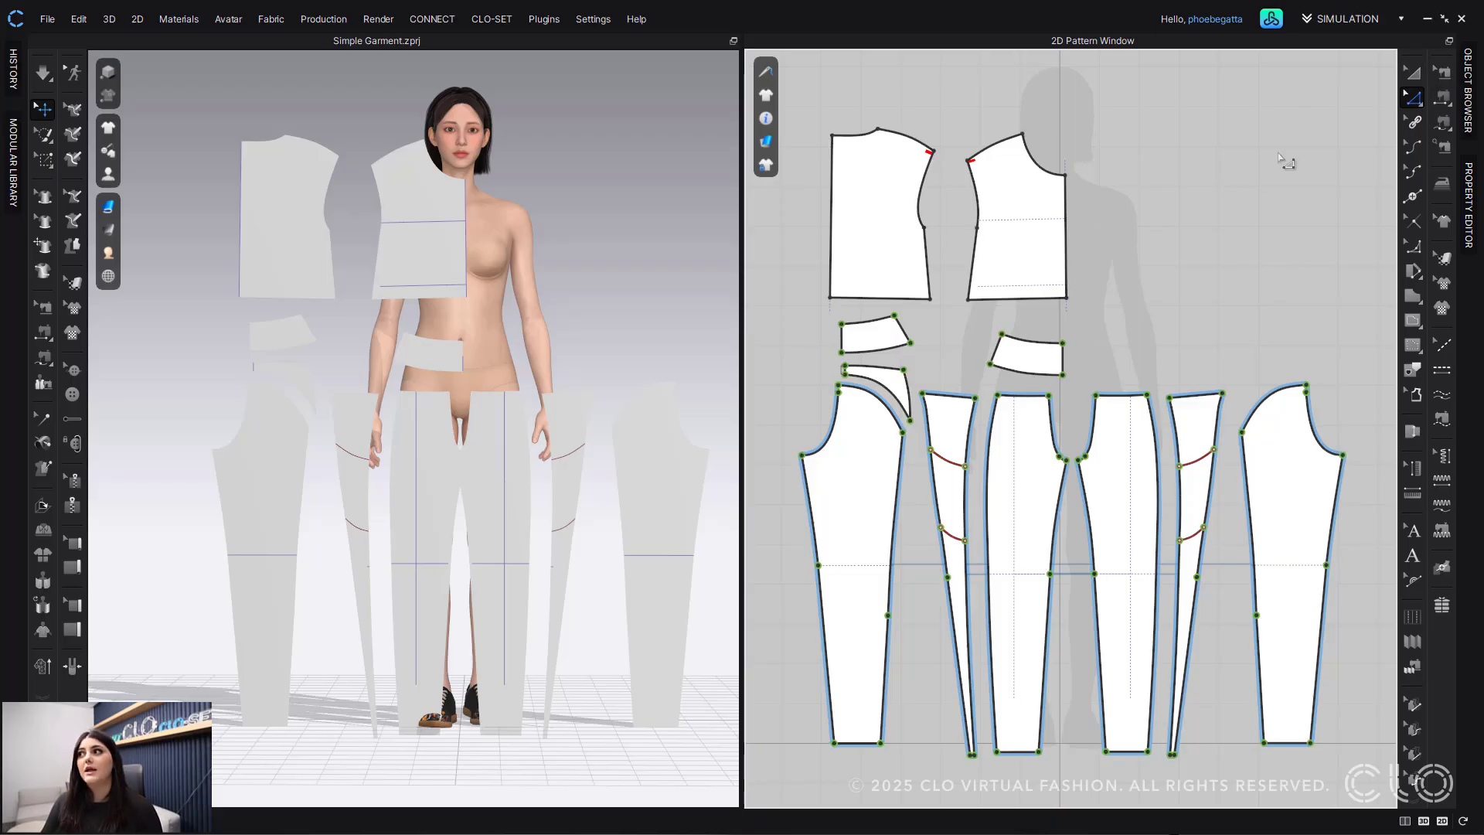
{"action": "left_click", "coordinate": [1065, 216]}
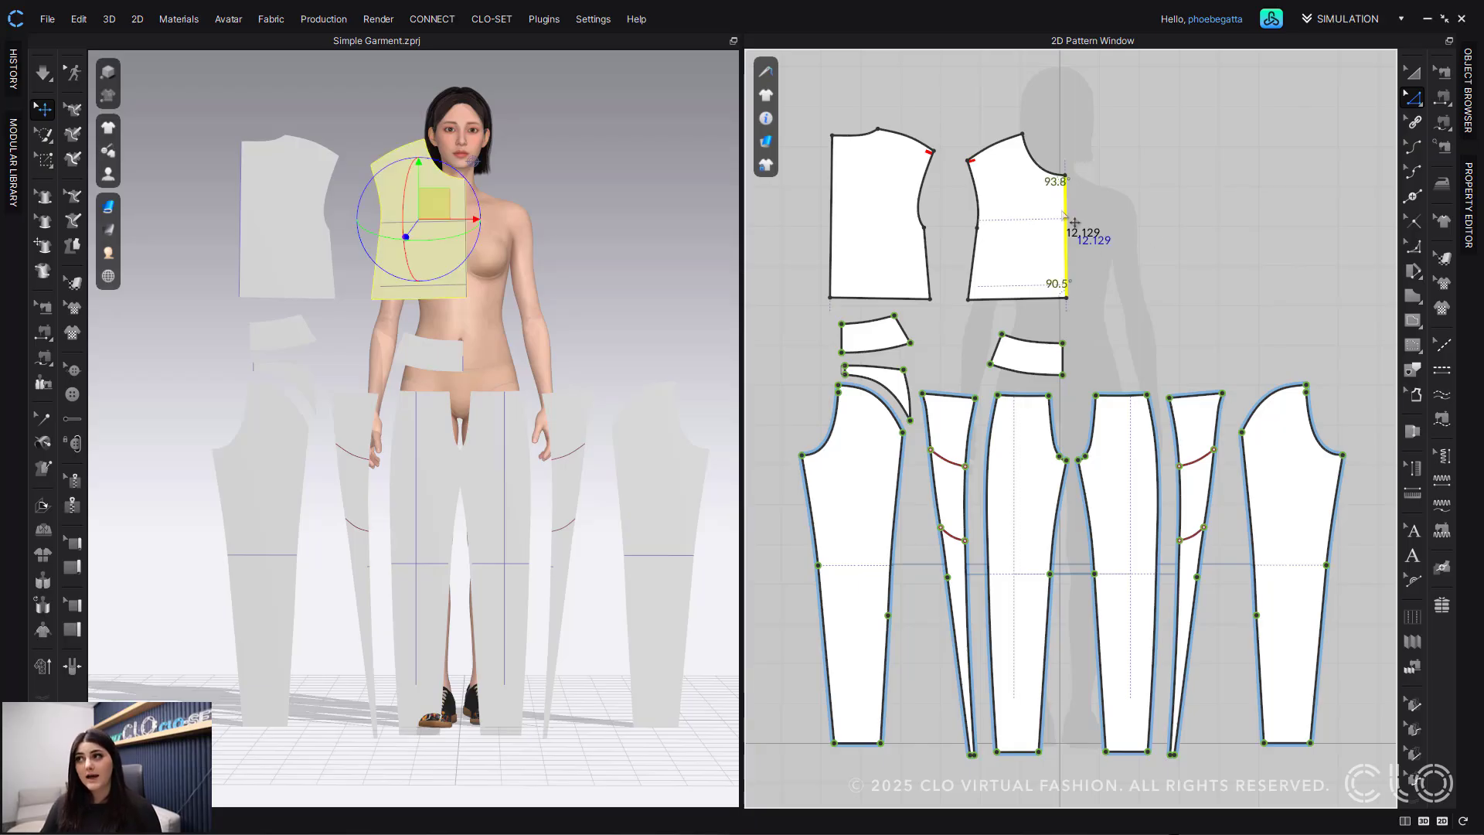
{"action": "left_click", "coordinate": [833, 216], "text": "shift"}
{"action": "left_click", "coordinate": [842, 337], "text": "shift"}
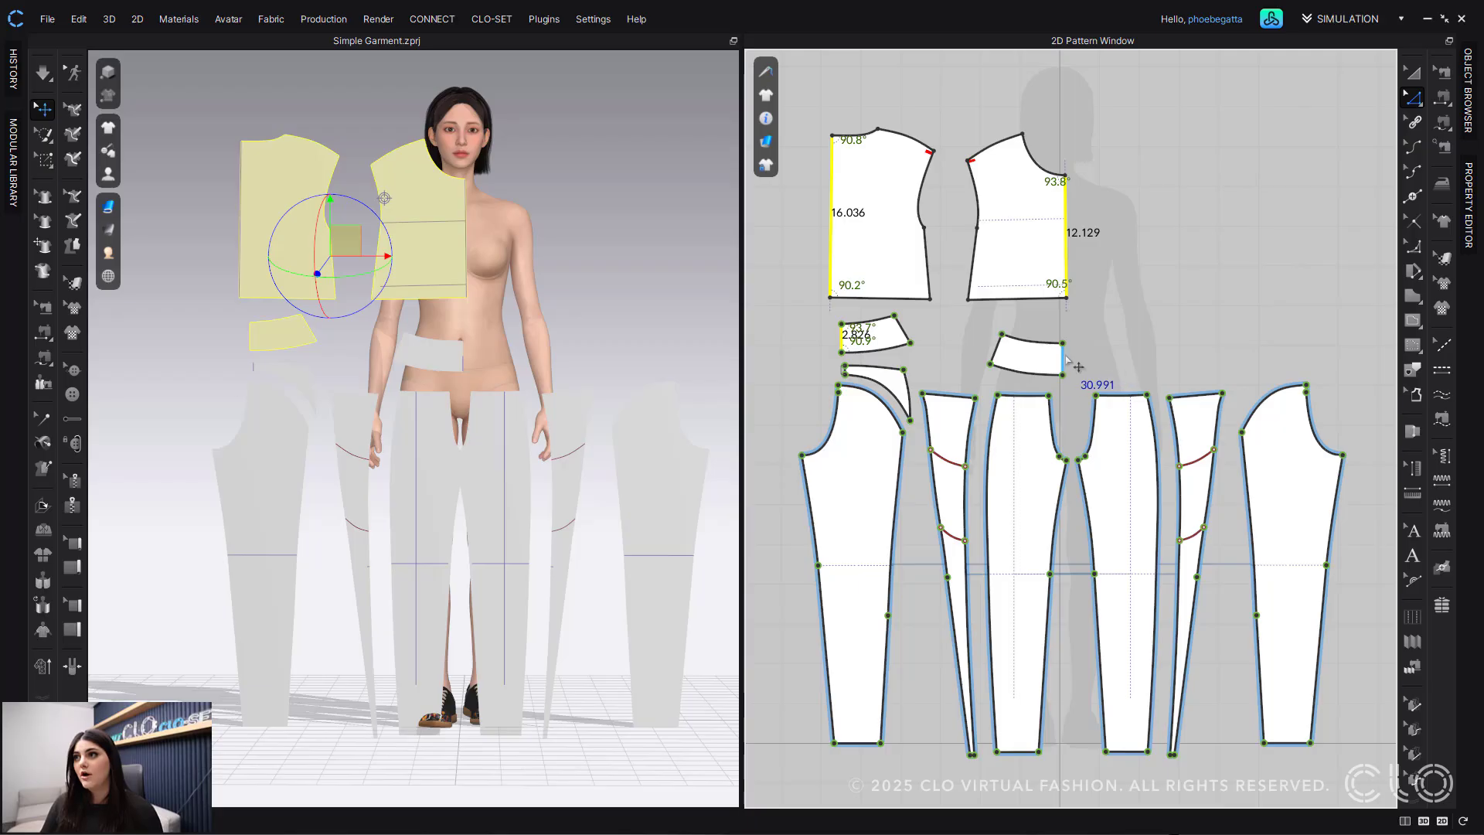
{"action": "left_click", "coordinate": [1063, 355], "text": "shift"}
{"action": "left_click", "coordinate": [845, 371], "text": "shift"}
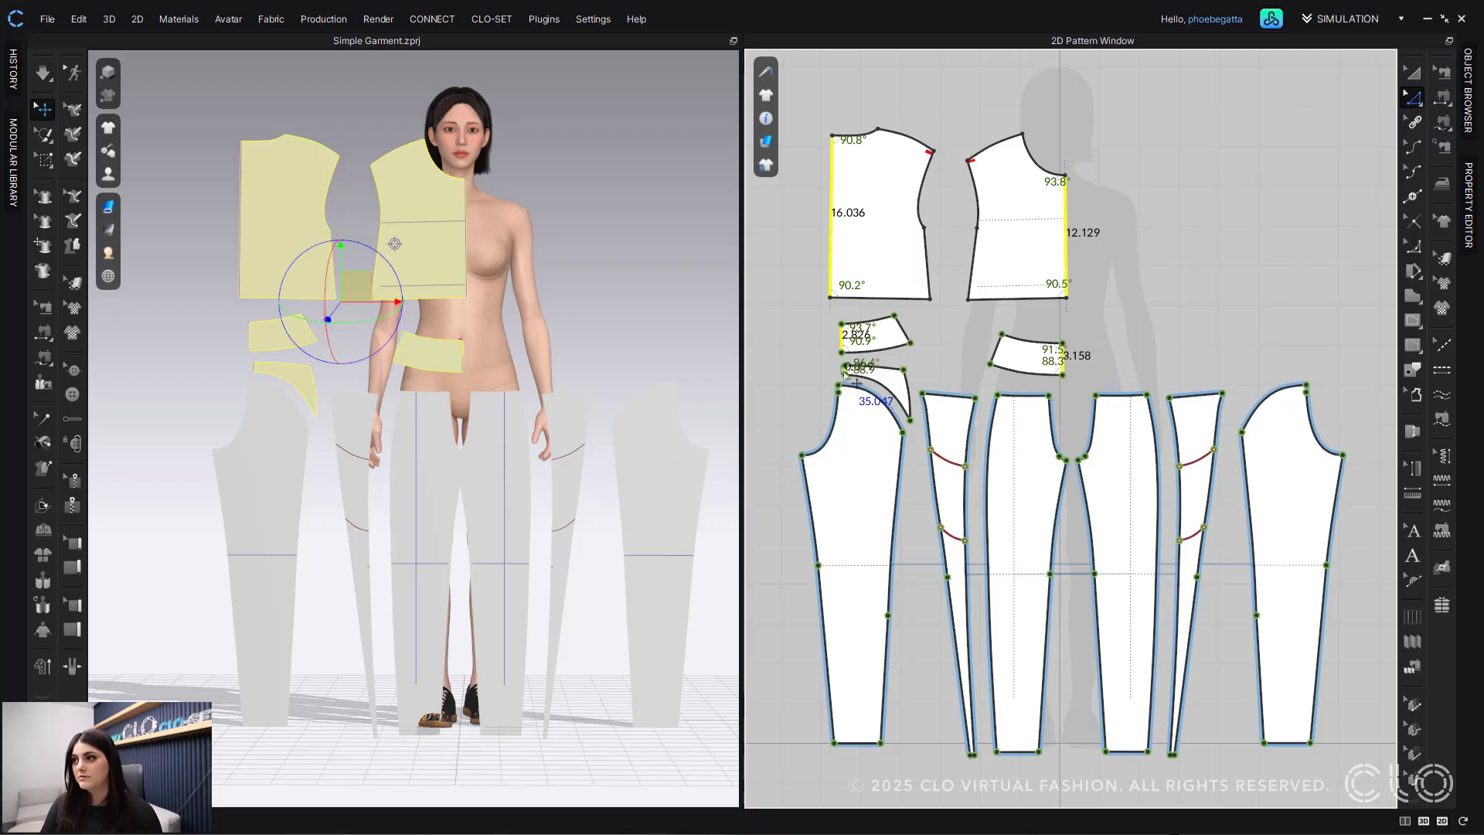
{"action": "right_click", "coordinate": [844, 371]}
{"action": "key", "text": "shift"}
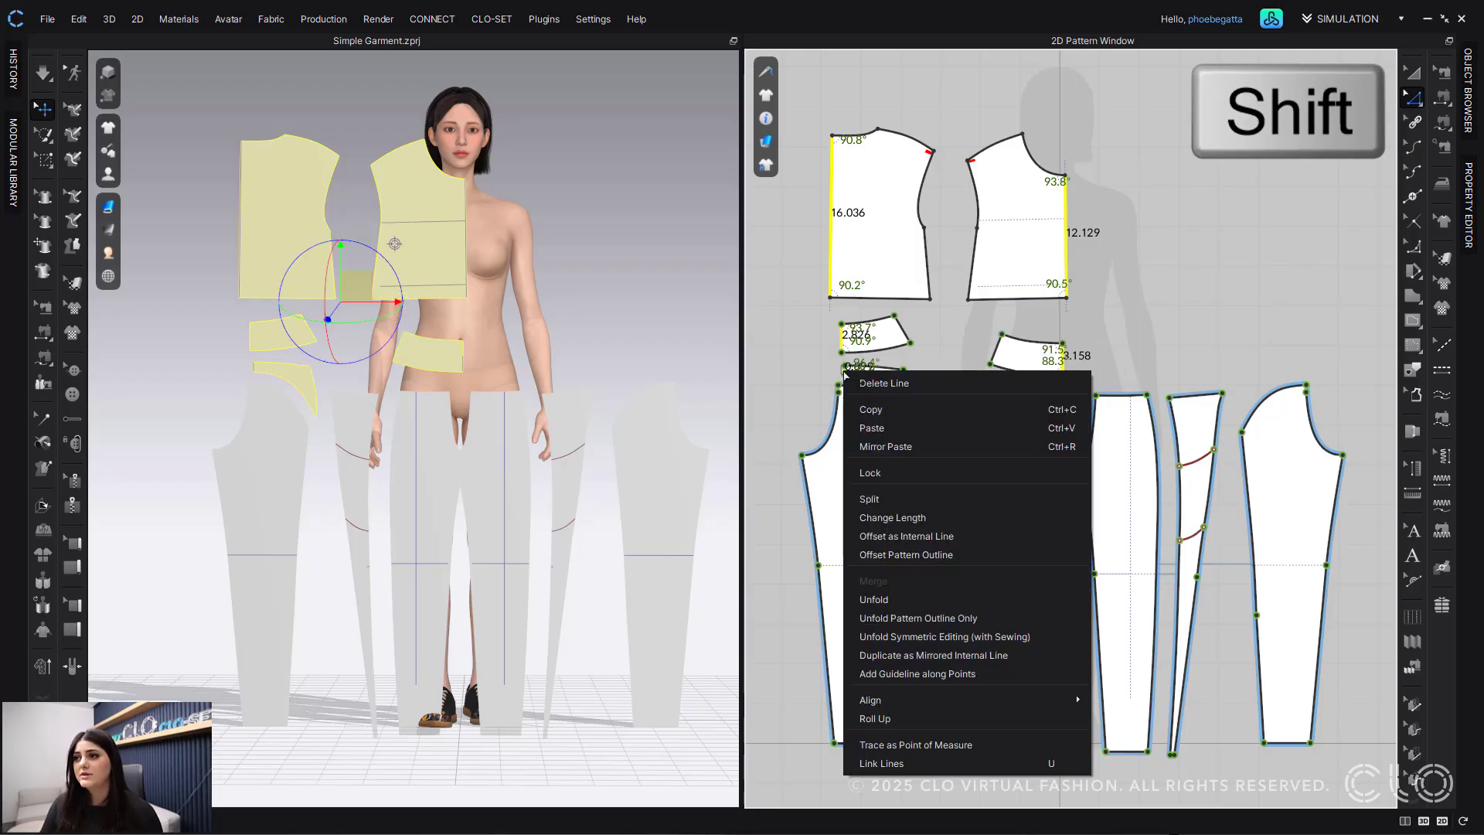
{"action": "left_click", "coordinate": [997, 638]}
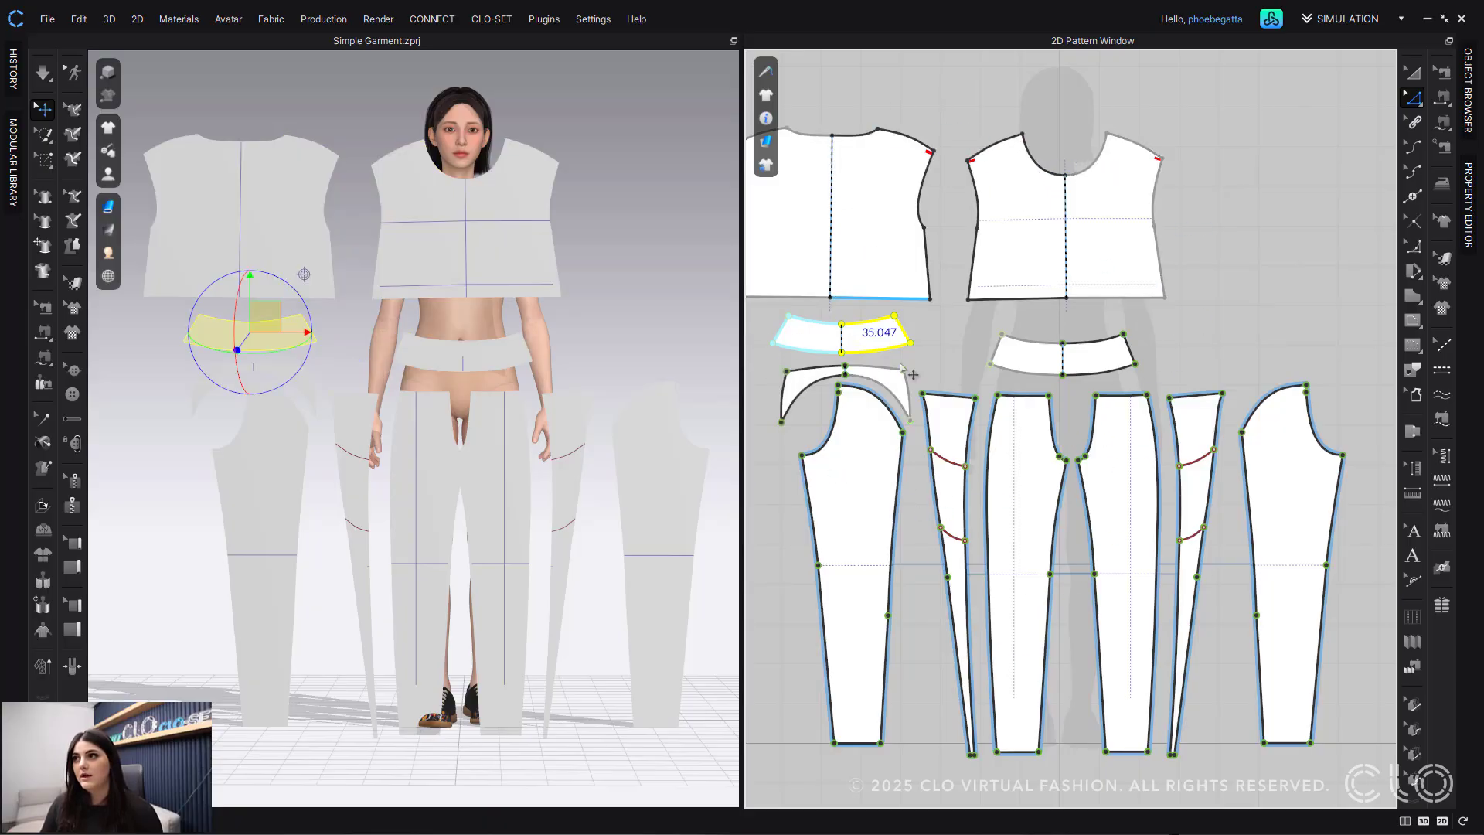
{"action": "scroll", "coordinate": [1158, 433], "scroll_direction": "down", "scroll_amount": 2}
{"action": "middle_click_drag", "start_coordinate": [1157, 418], "coordinate": [1161, 391]}
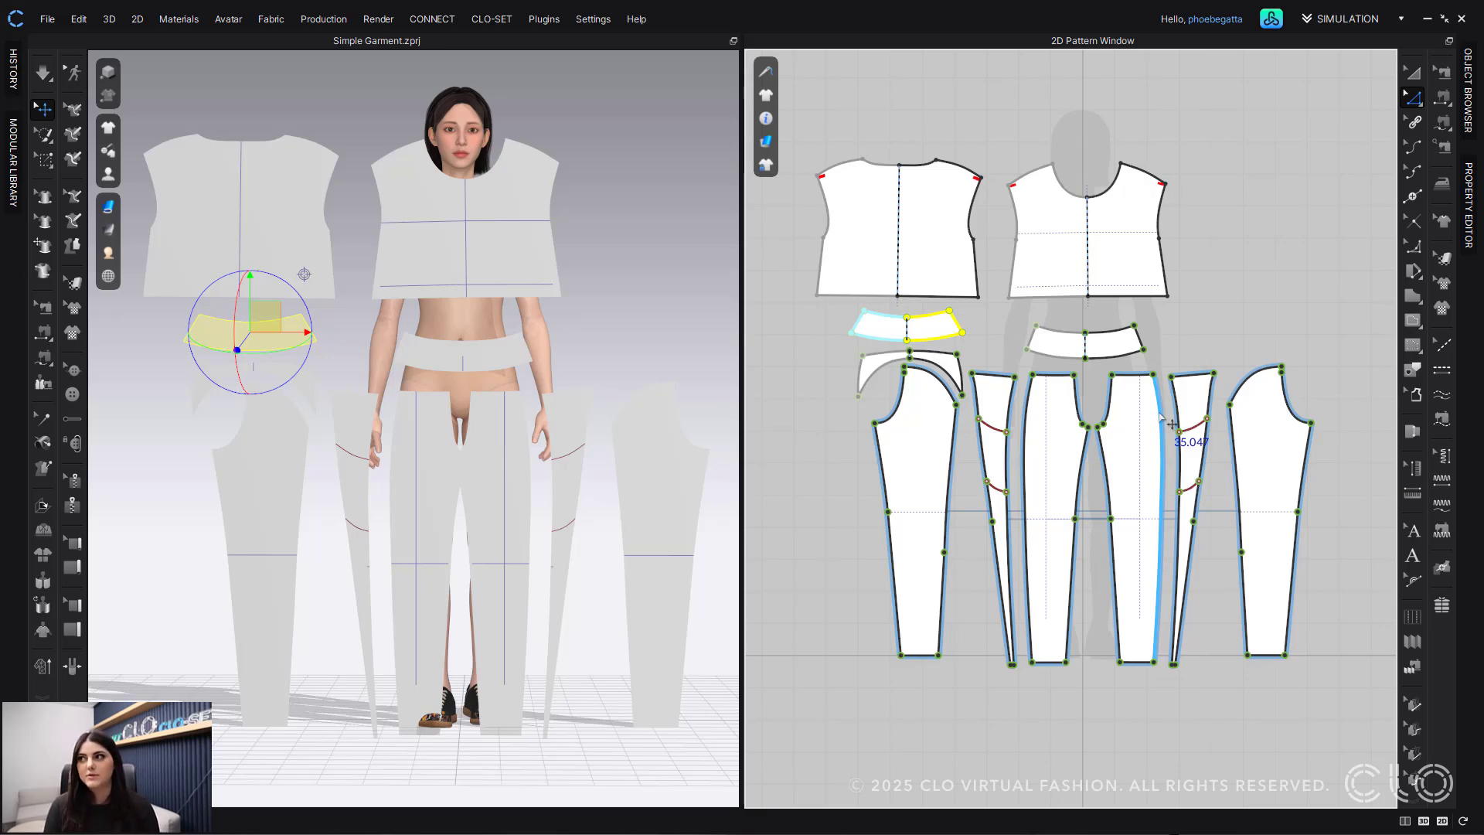
{"action": "left_click", "coordinate": [647, 278]}
{"action": "scroll", "coordinate": [633, 311], "scroll_direction": "down", "scroll_amount": 2}
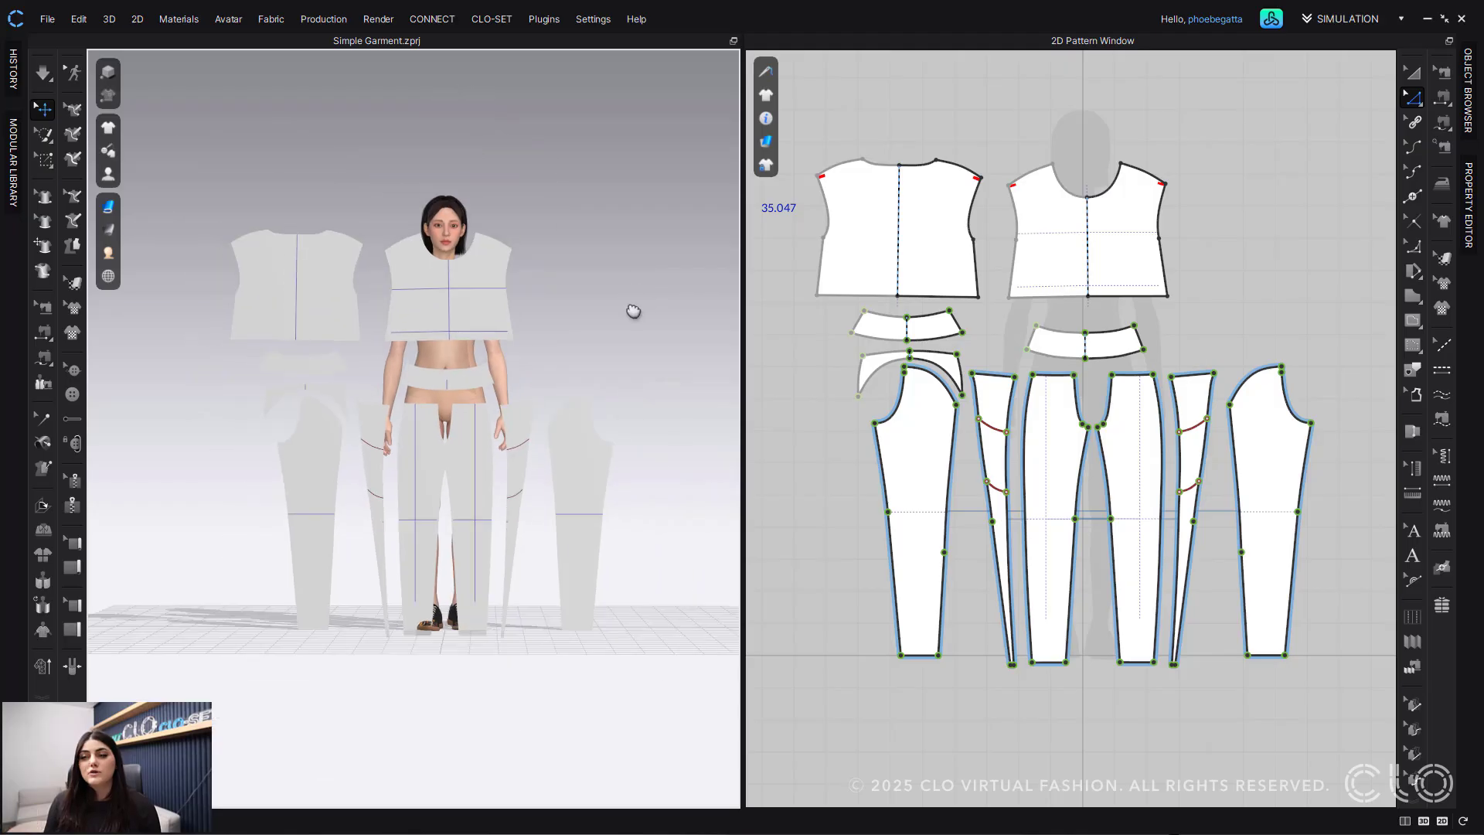
{"action": "key", "text": "a"}
{"action": "scroll", "coordinate": [1272, 226], "scroll_direction": "down", "scroll_amount": 2}
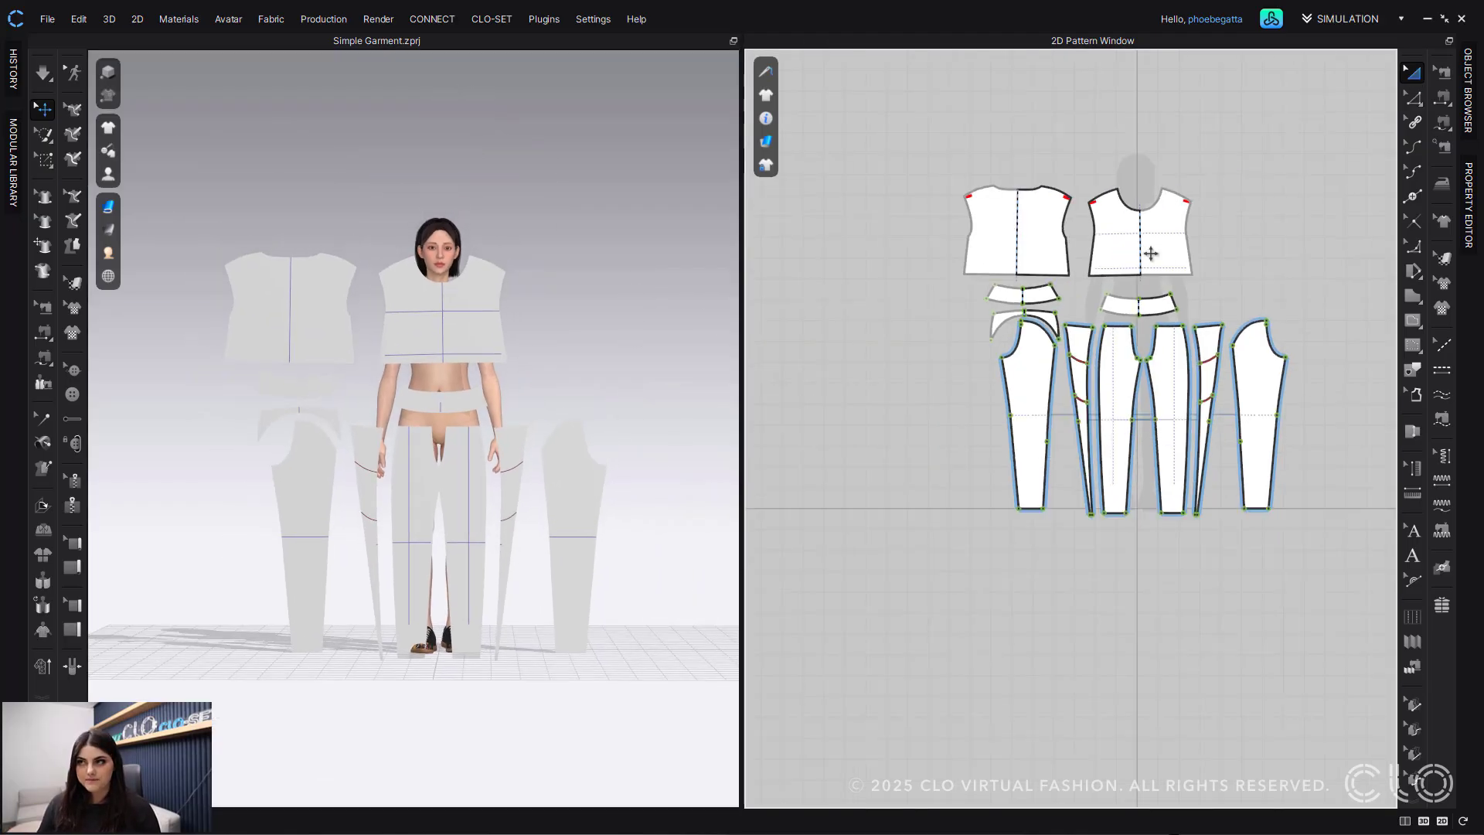
Step: Flare the front bodice by moving its lower side corner outward and down, with the mirrored corner following symmetrically
{"action": "left_click", "coordinate": [1151, 253]}
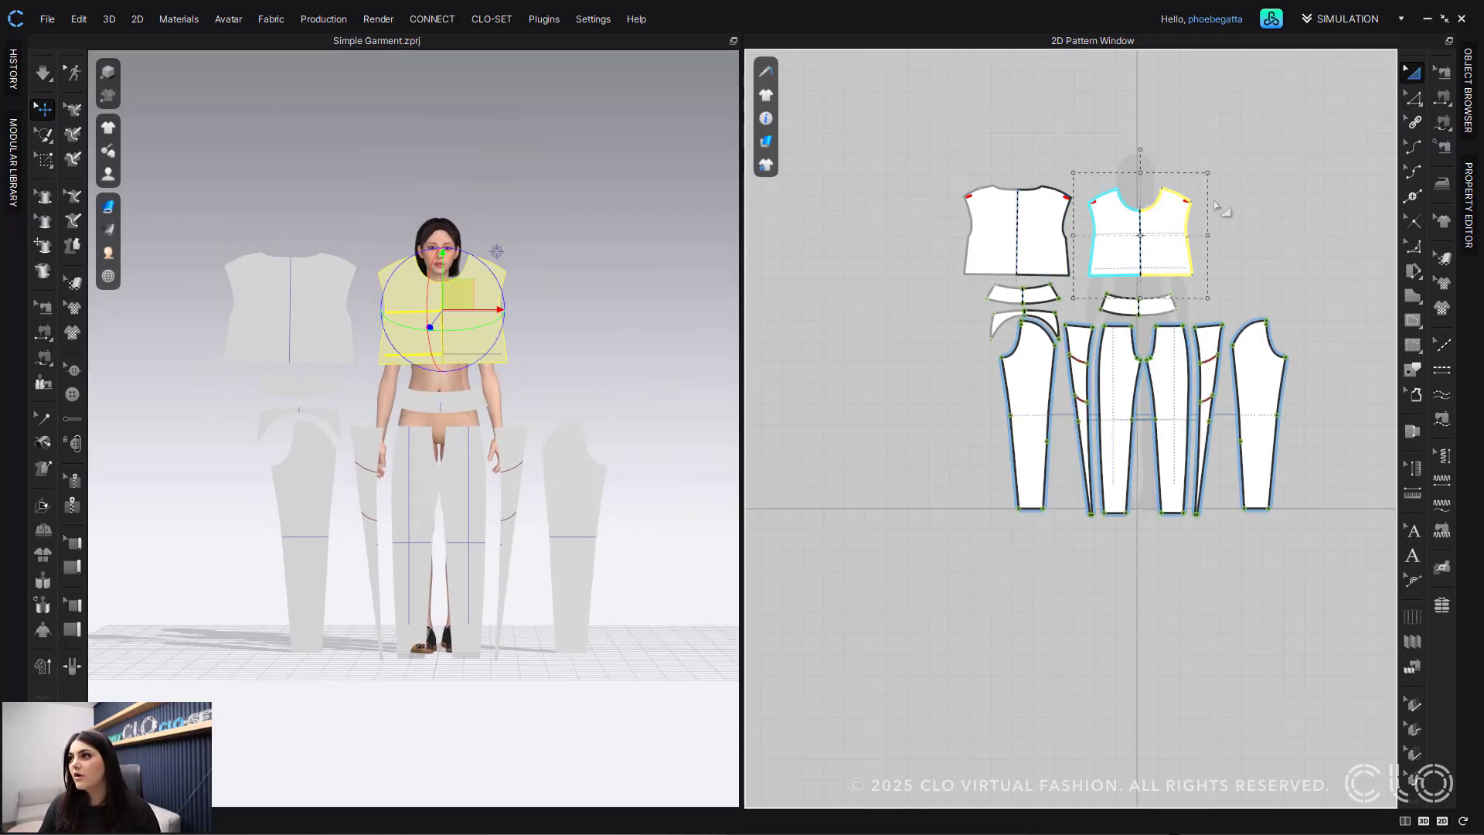
{"action": "scroll", "coordinate": [1218, 205], "scroll_direction": "up", "scroll_amount": 3}
{"action": "scroll", "coordinate": [1196, 402], "scroll_direction": "down", "scroll_amount": 2}
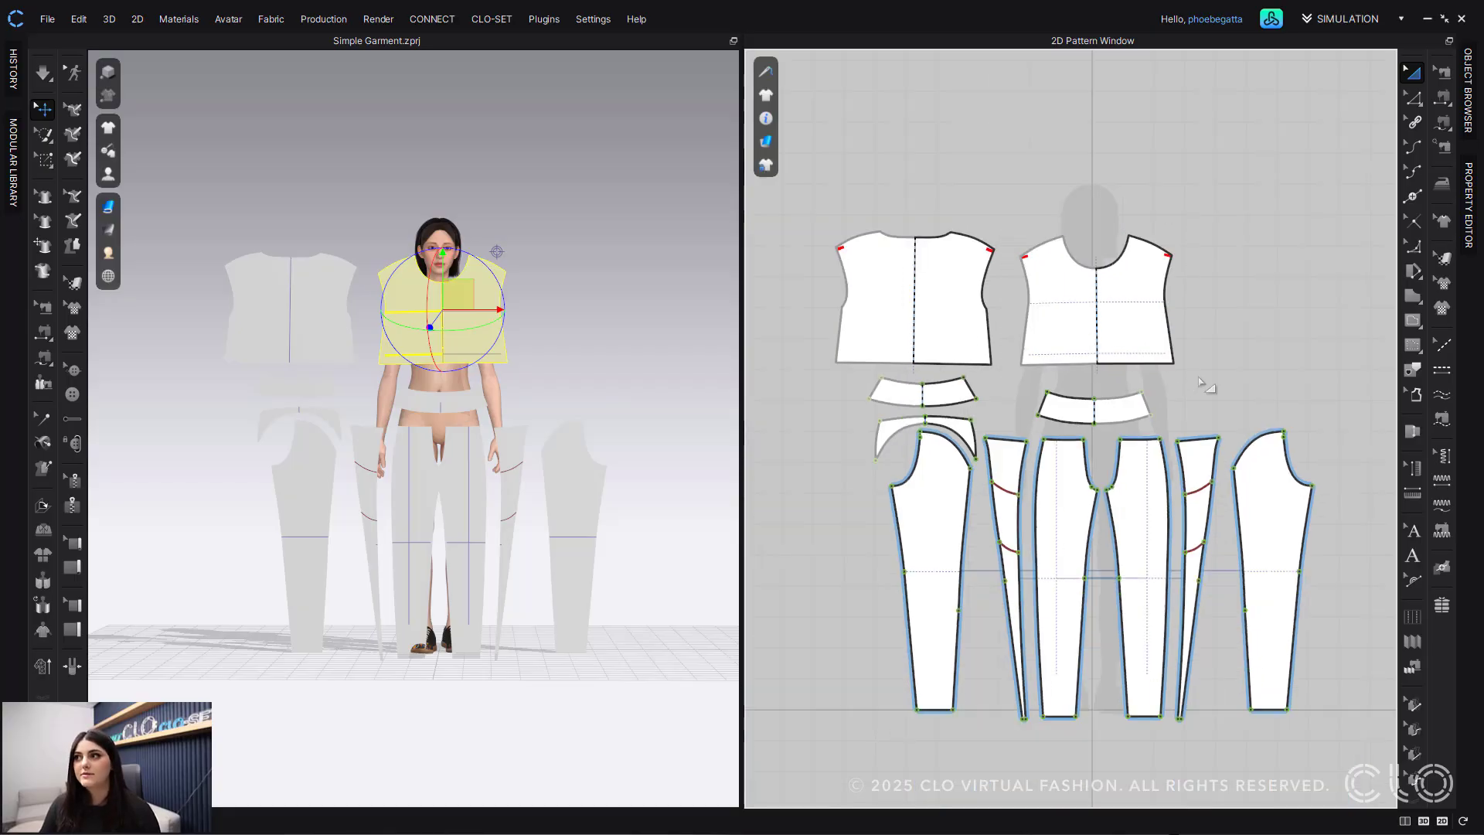
{"action": "key", "text": "z"}
{"action": "double_click", "coordinate": [1174, 363]}
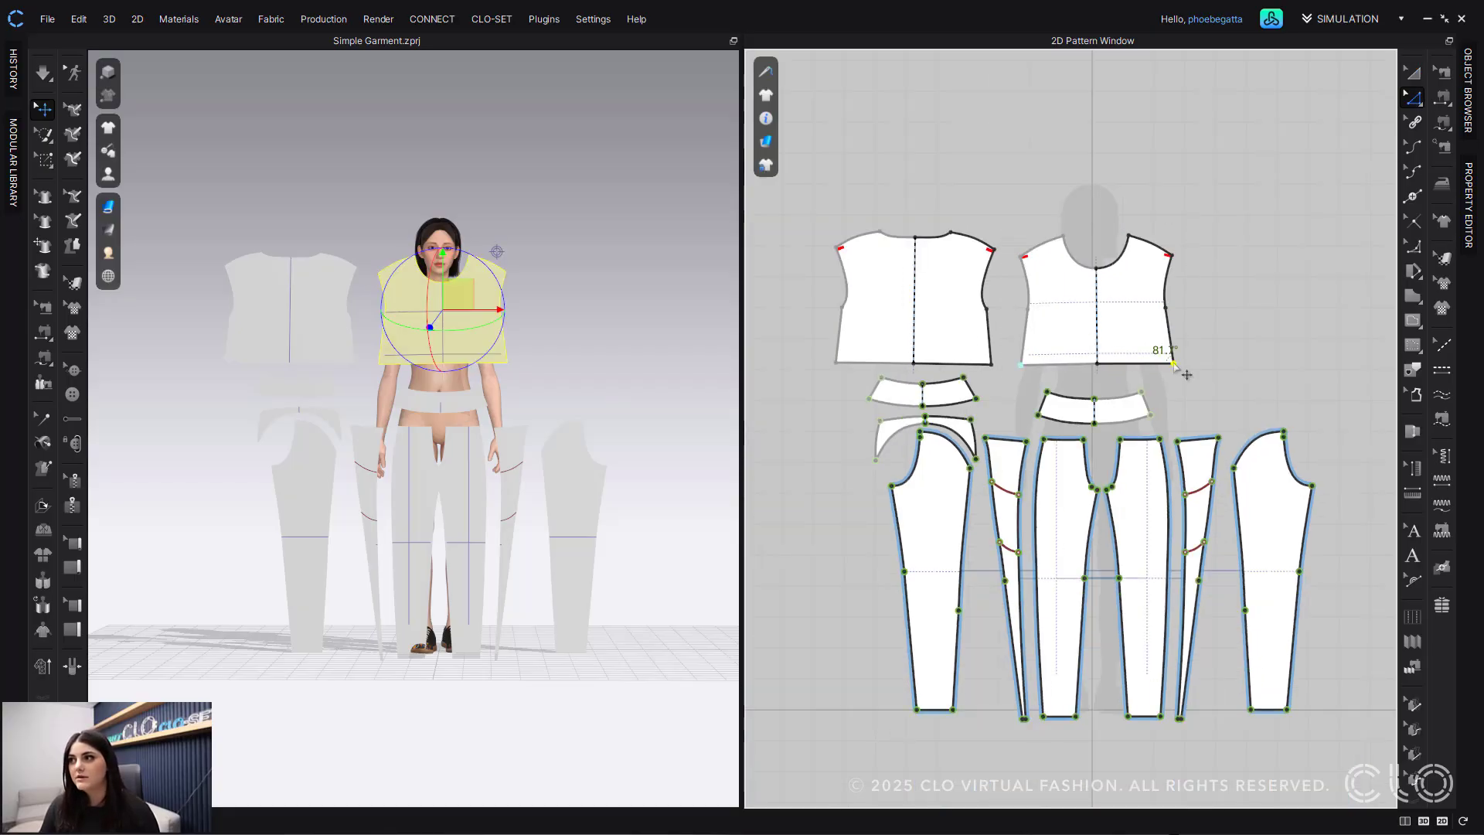
{"action": "left_click_drag", "start_coordinate": [1175, 363], "coordinate": [1195, 377]}
{"action": "left_click", "coordinate": [1166, 366]}
{"action": "left_click", "coordinate": [1175, 368]}
{"action": "left_click", "coordinate": [1195, 386]}
{"action": "middle_click_drag", "start_coordinate": [1196, 386], "coordinate": [1162, 299]}
{"action": "left_click", "coordinate": [1139, 364]}
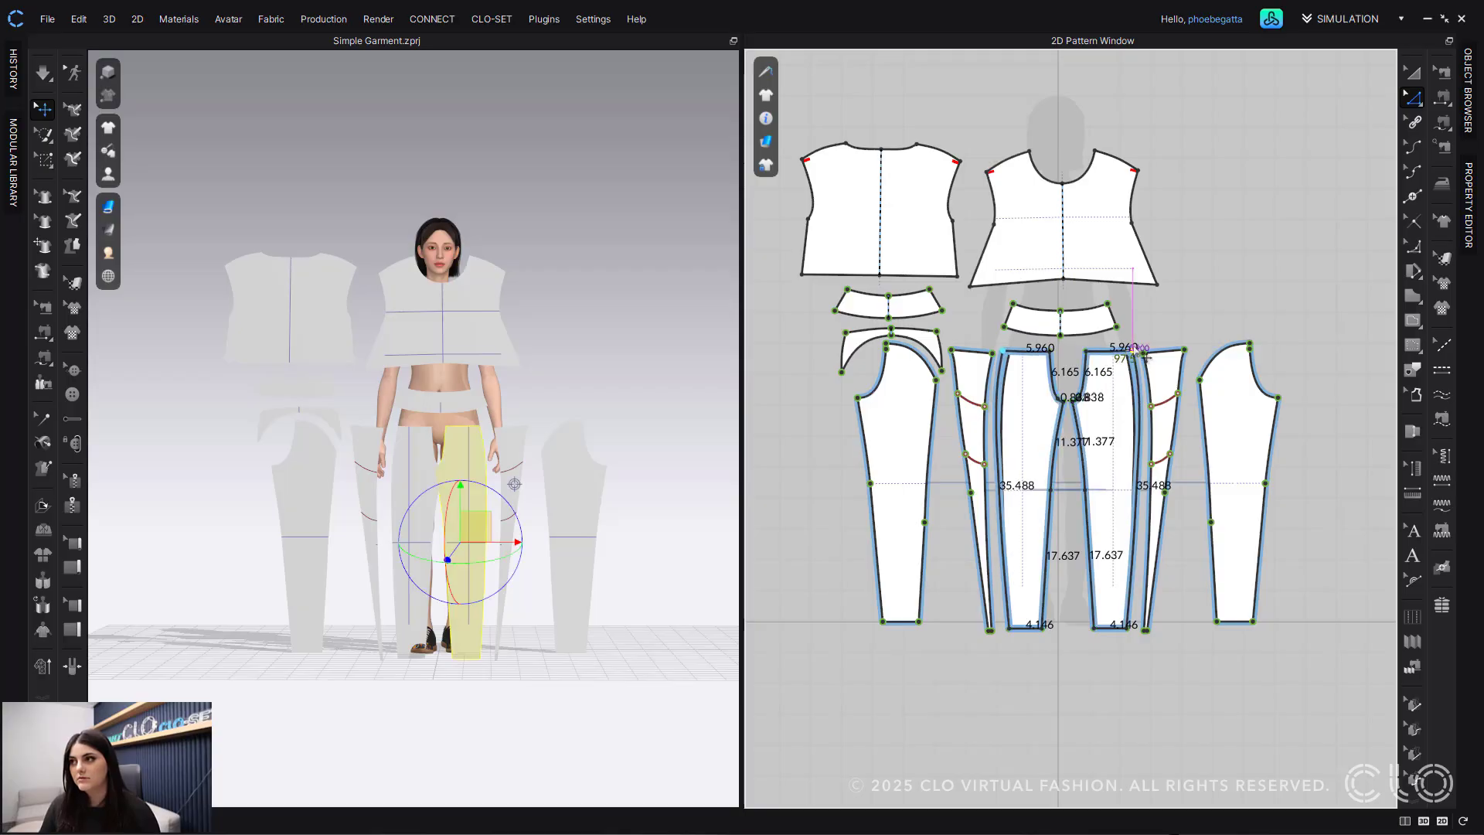
{"action": "left_click", "coordinate": [1174, 319]}
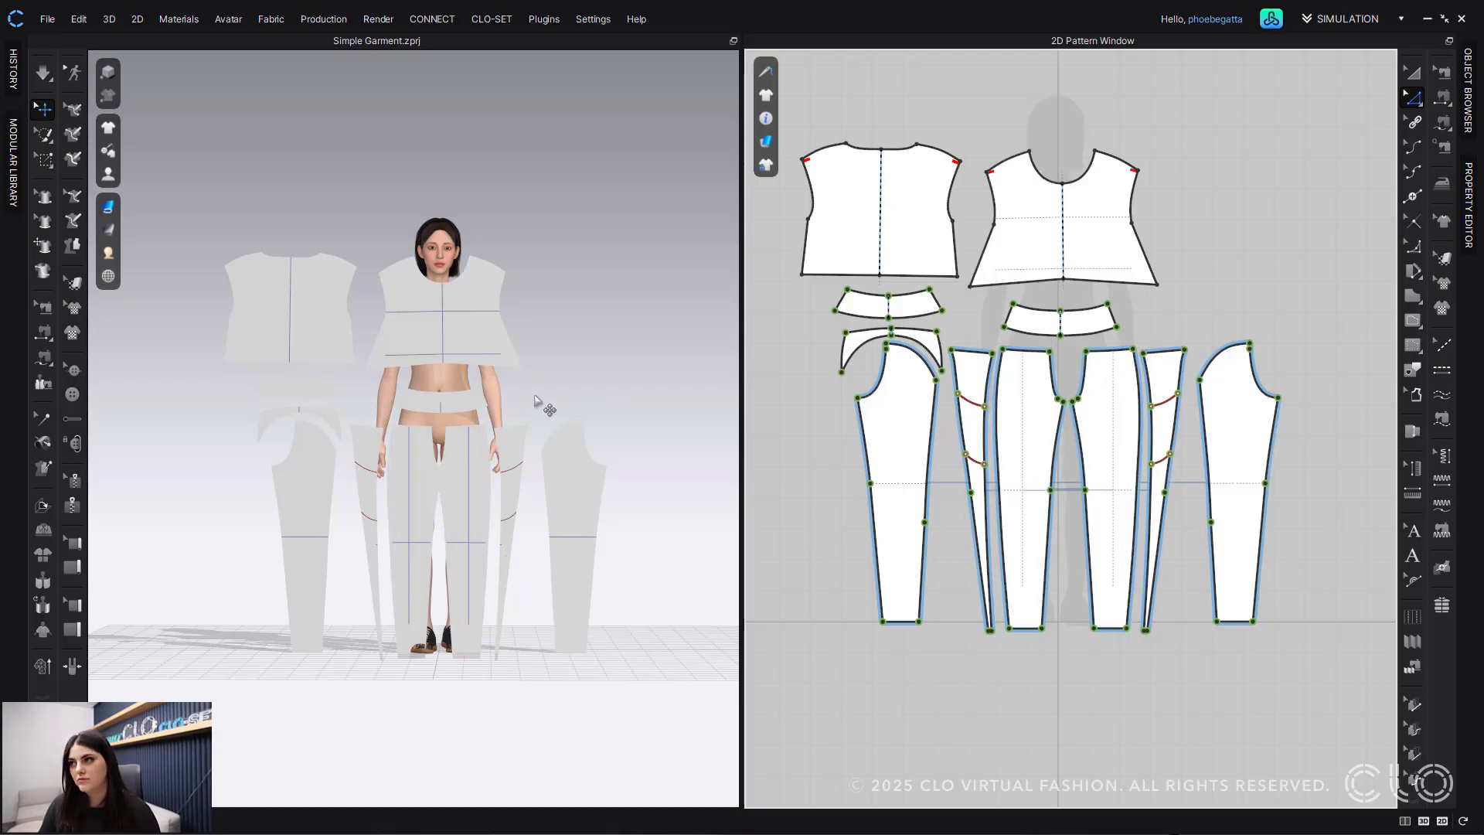
Step: Select all pattern pieces and move them in 3D to one side of the avatar, clear of its body
{"action": "left_click", "coordinate": [1412, 72]}
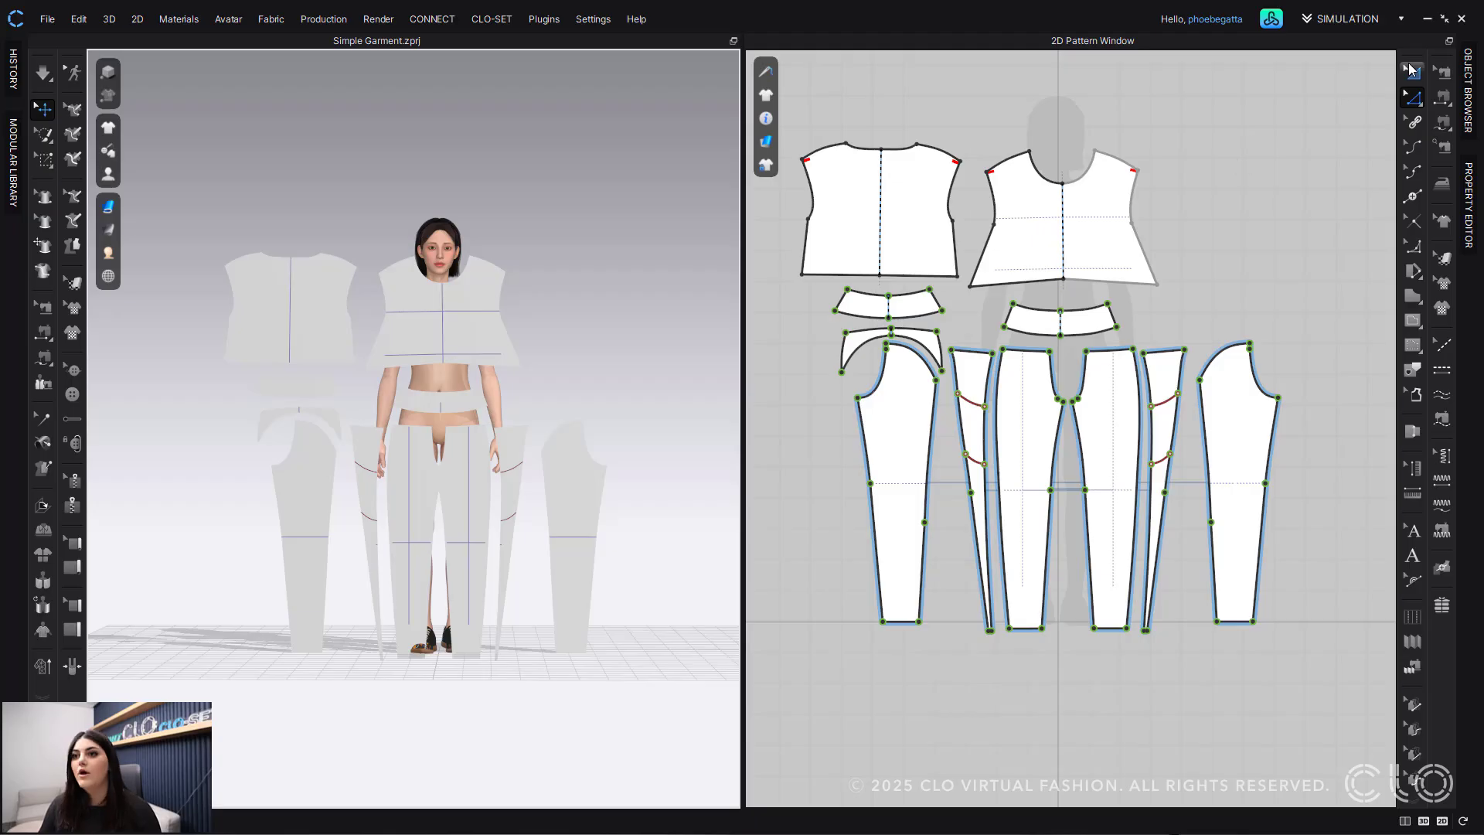
{"action": "scroll", "coordinate": [1319, 152], "scroll_direction": "down", "scroll_amount": 3}
{"action": "left_click_drag", "start_coordinate": [1316, 156], "coordinate": [924, 467]}
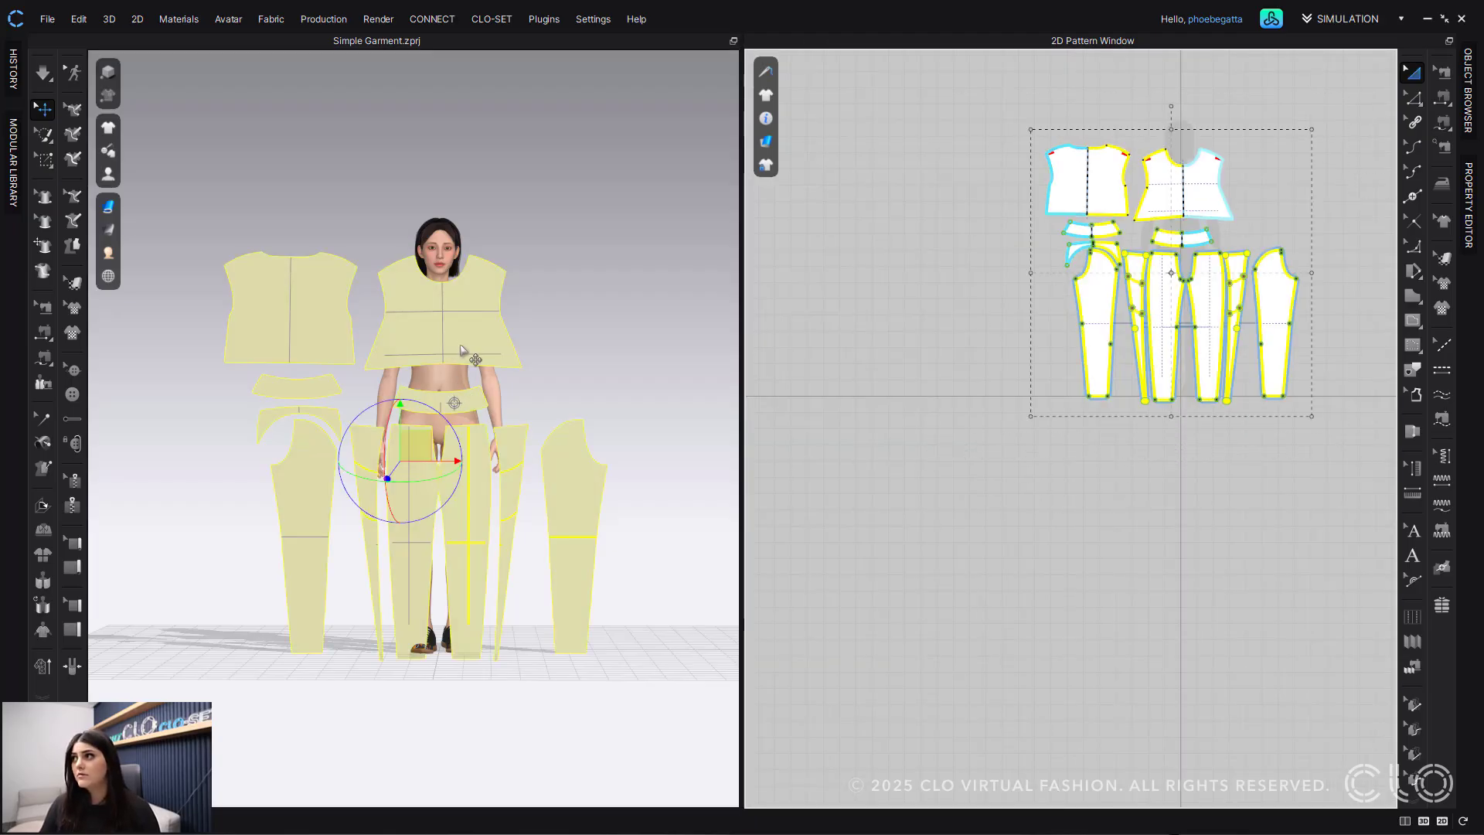
{"action": "left_click_drag", "start_coordinate": [432, 462], "coordinate": [182, 465]}
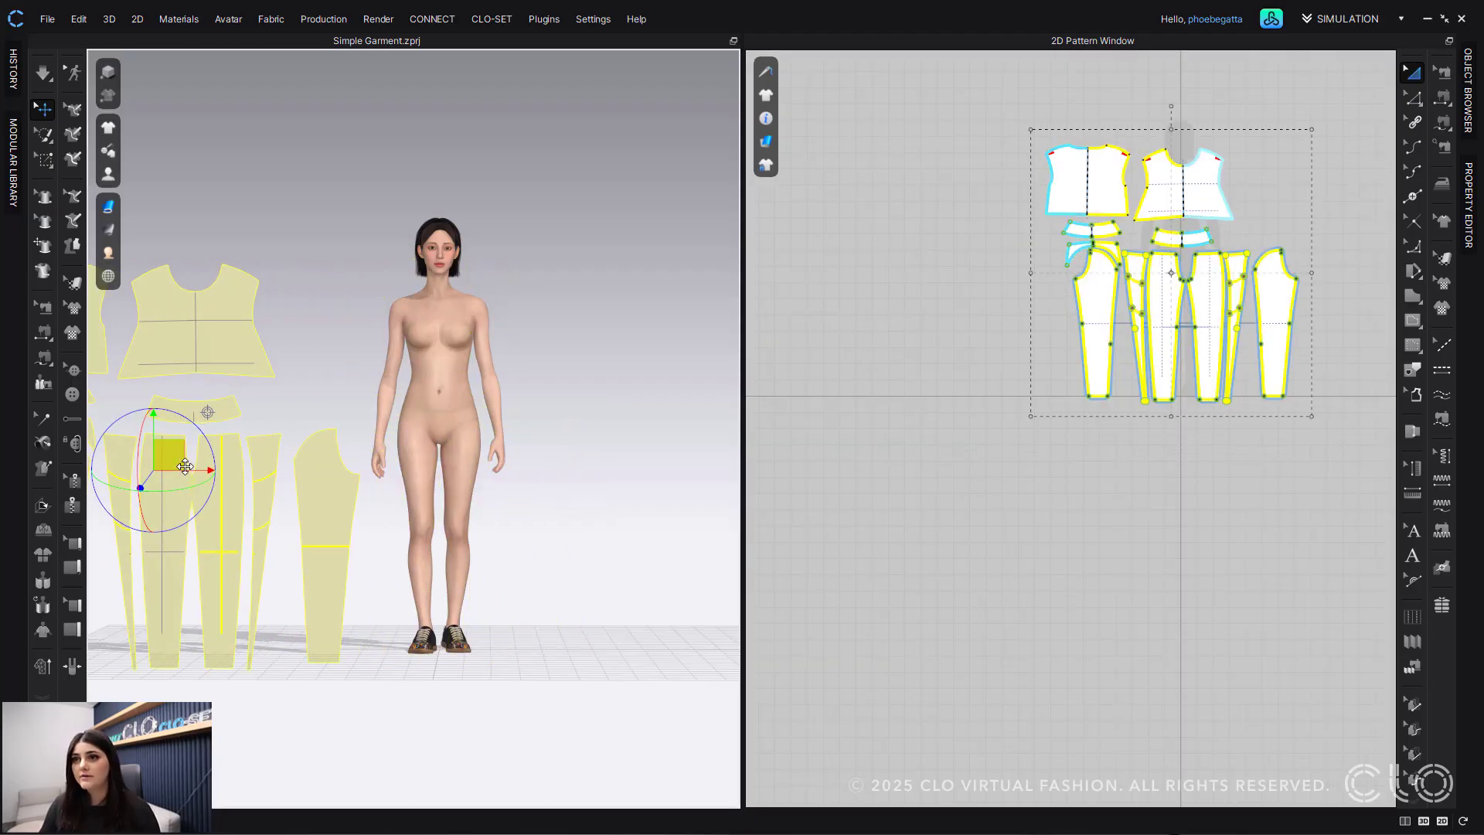
{"action": "left_click", "coordinate": [555, 310]}
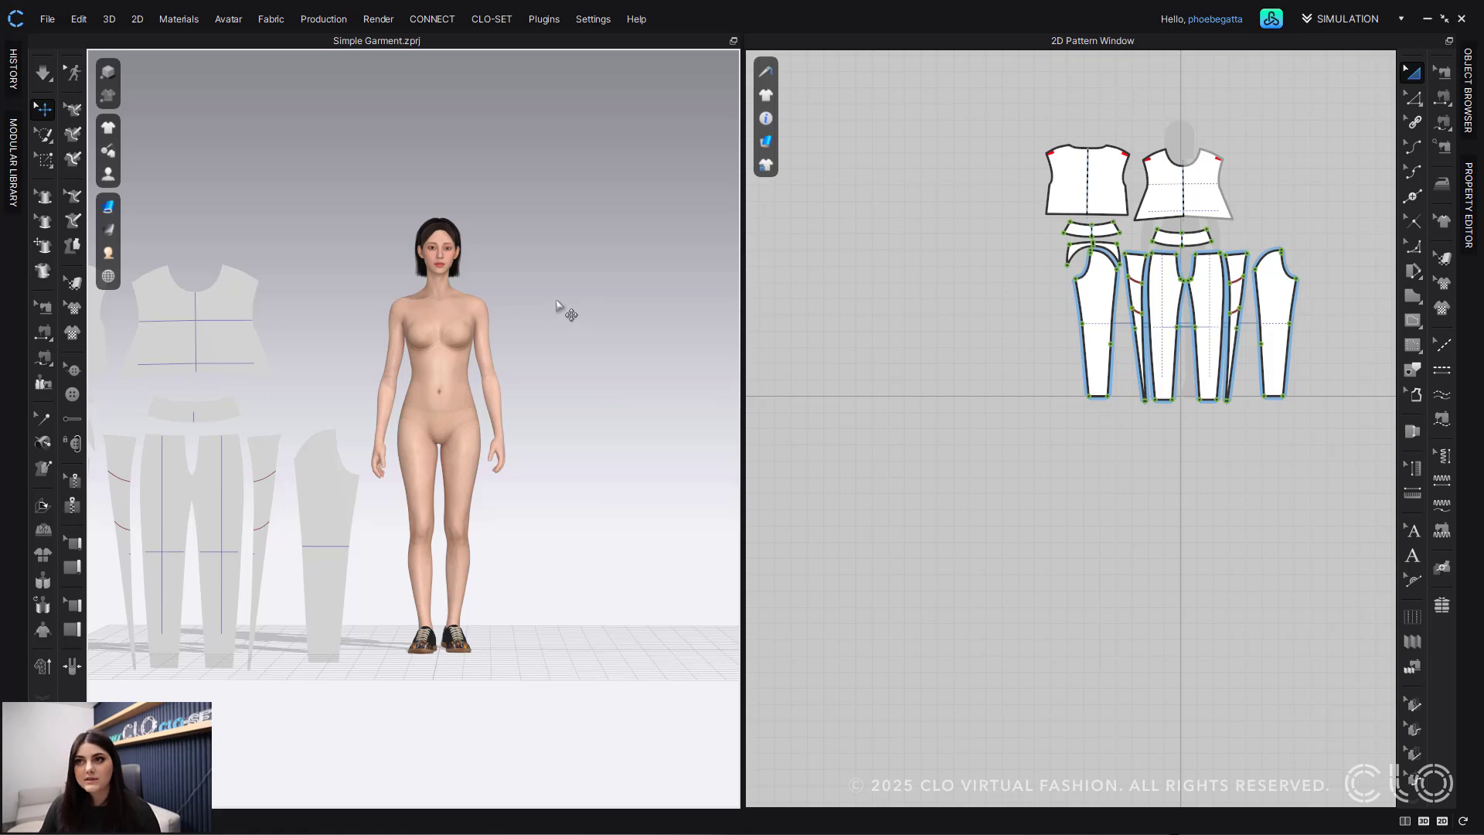
Step: Show the avatar's arrangement points and place the front bodice on the centre chest and the back bodice on the centre back
{"action": "key", "text": "shift+a"}
{"action": "key", "text": "shift+a"}
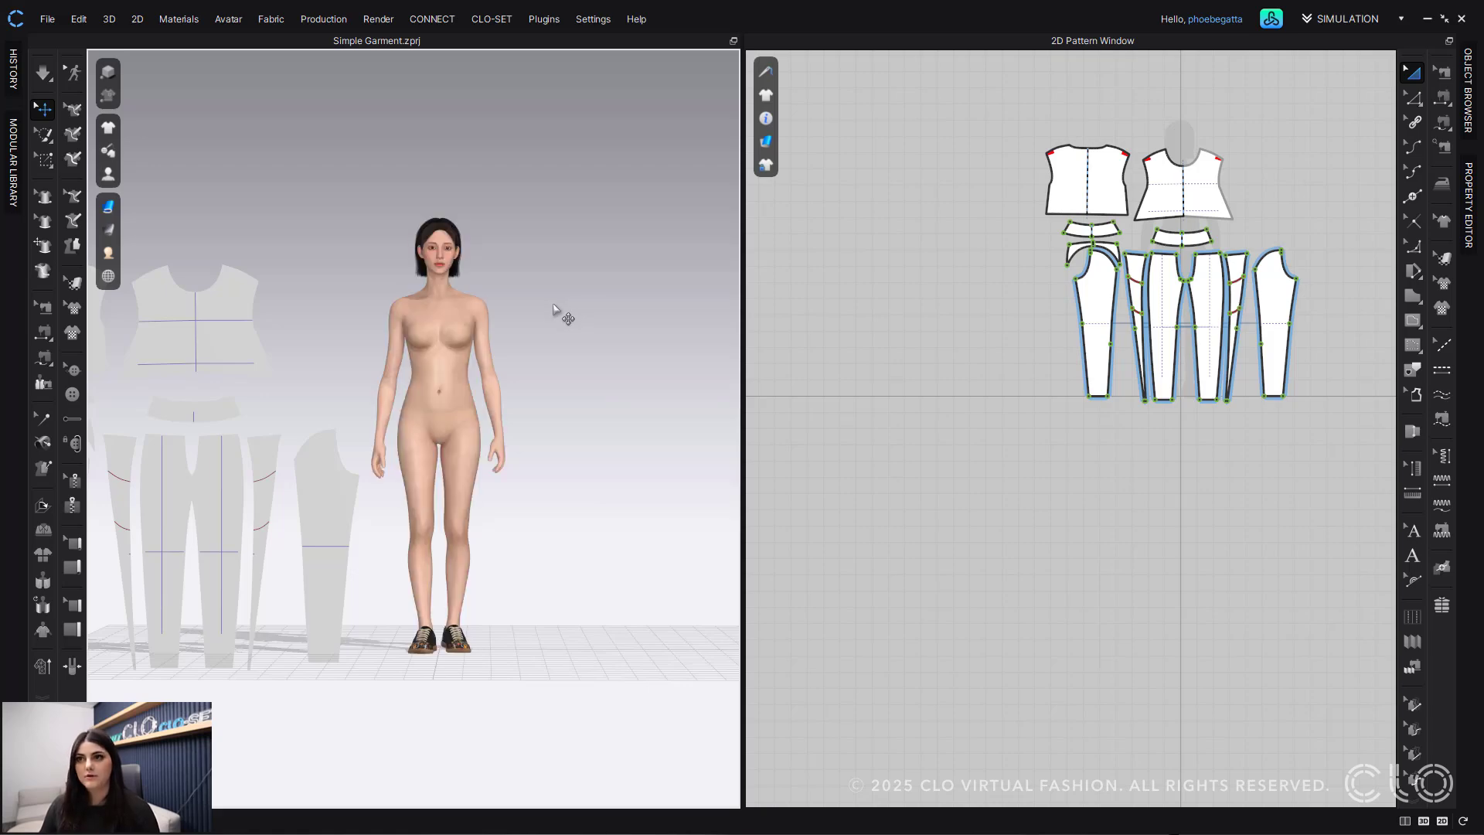
{"action": "key", "text": "shift+f"}
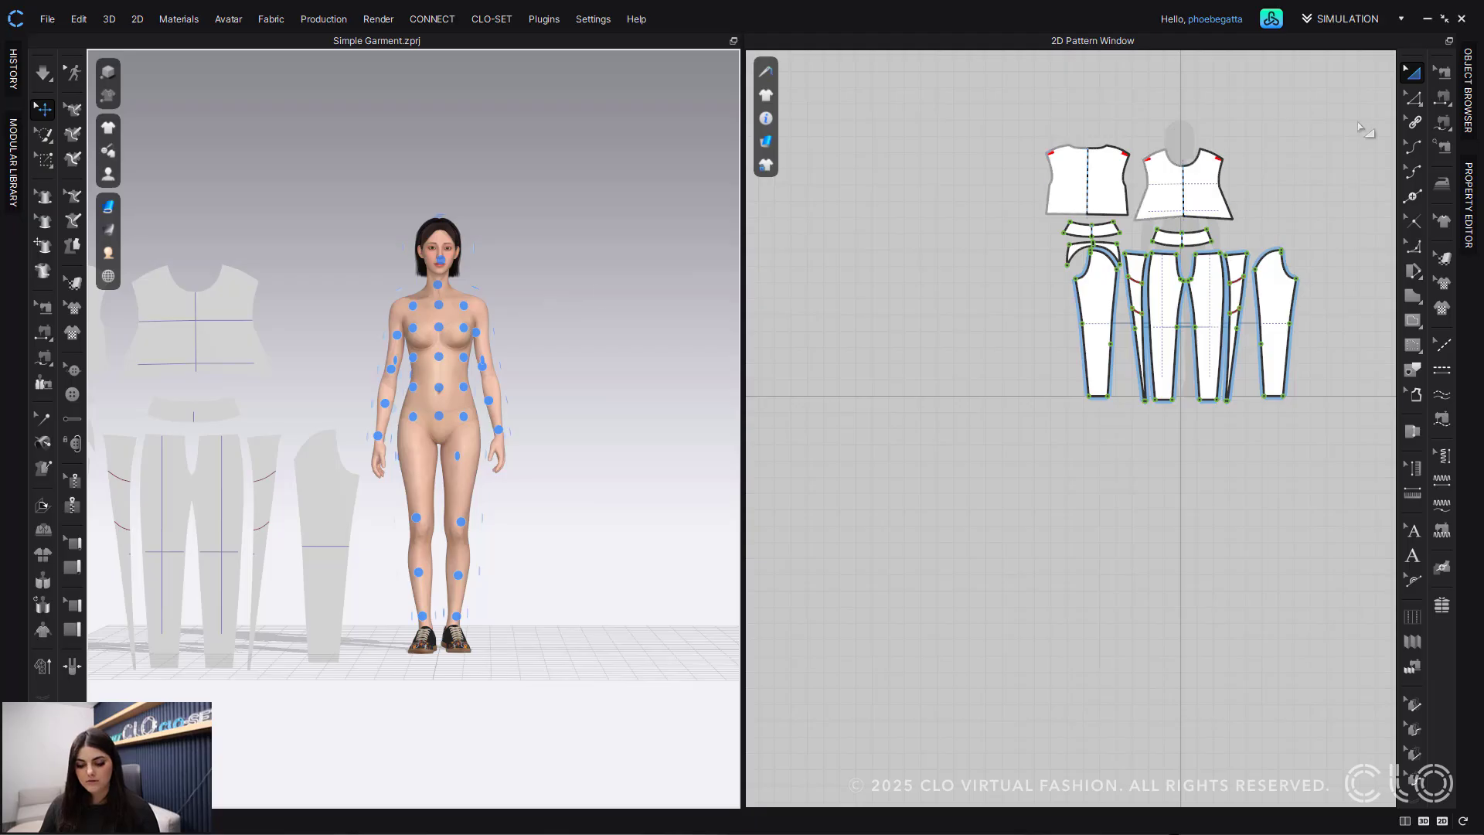
{"action": "left_click", "coordinate": [1191, 190]}
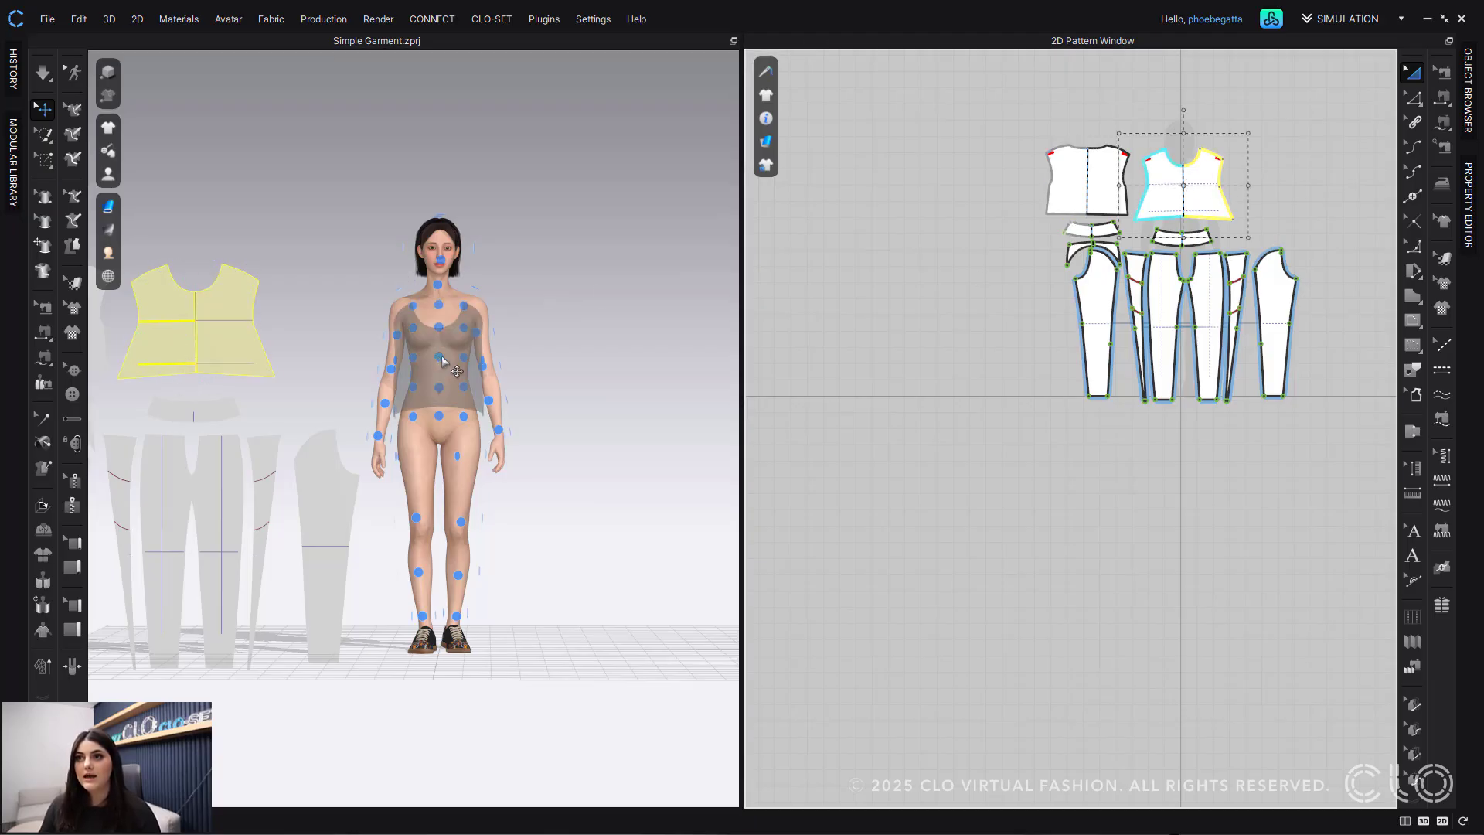
{"action": "left_click", "coordinate": [438, 330]}
{"action": "left_click", "coordinate": [1085, 193]}
{"action": "right_click_drag", "start_coordinate": [464, 394], "coordinate": [779, 397]}
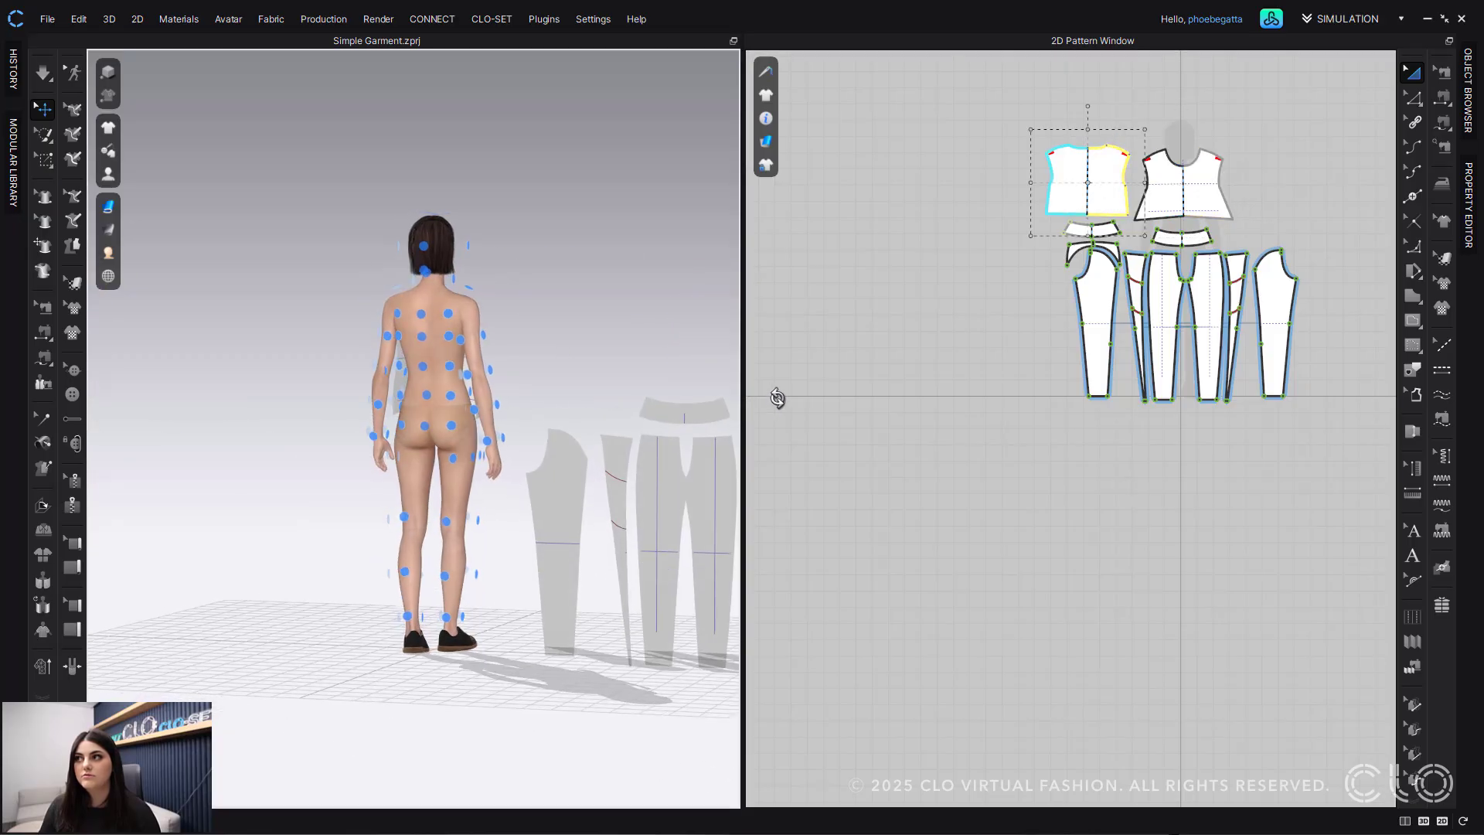
{"action": "left_click", "coordinate": [439, 375]}
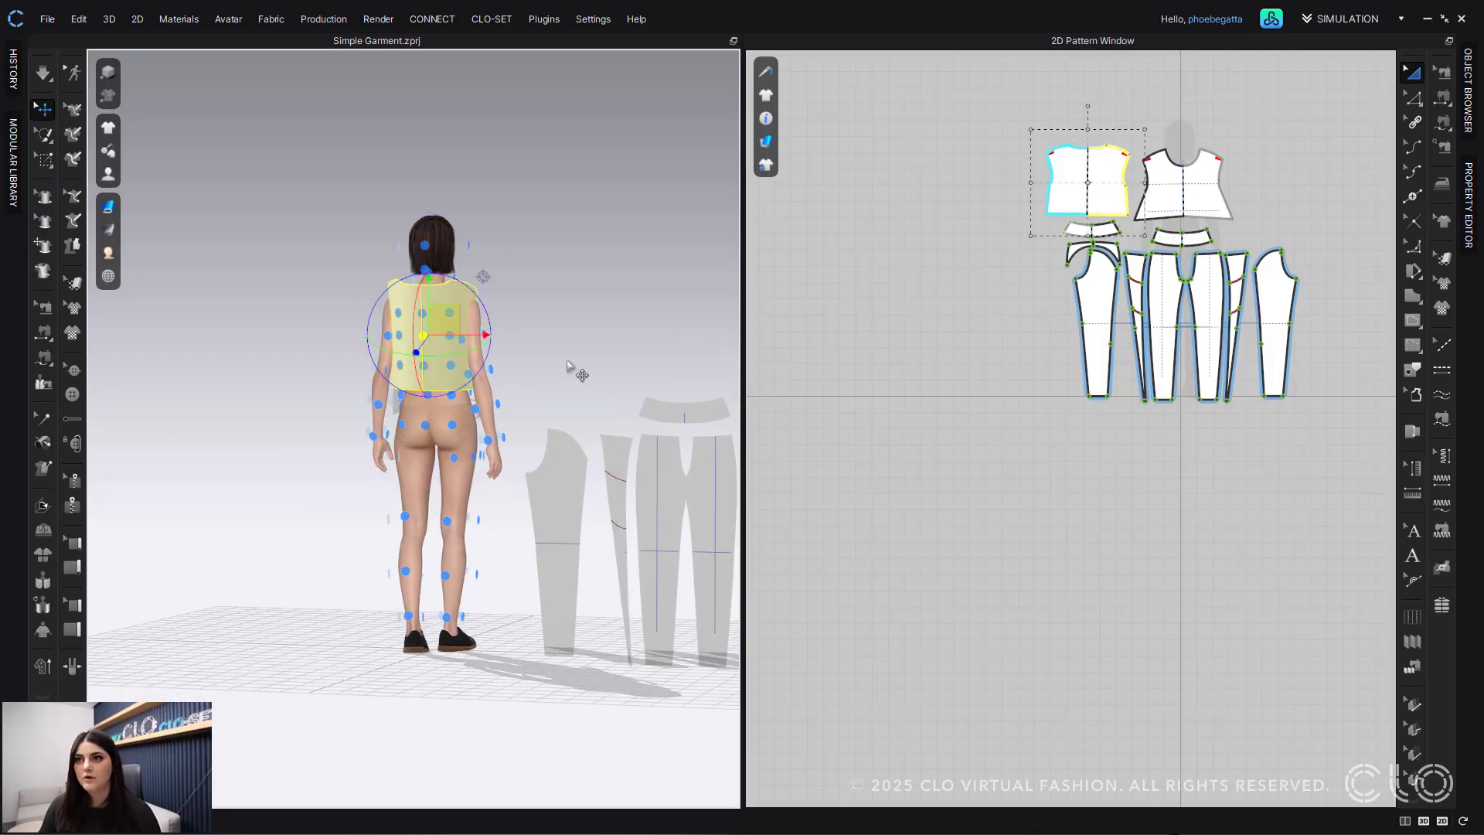
{"action": "right_click_drag", "start_coordinate": [570, 371], "coordinate": [342, 343]}
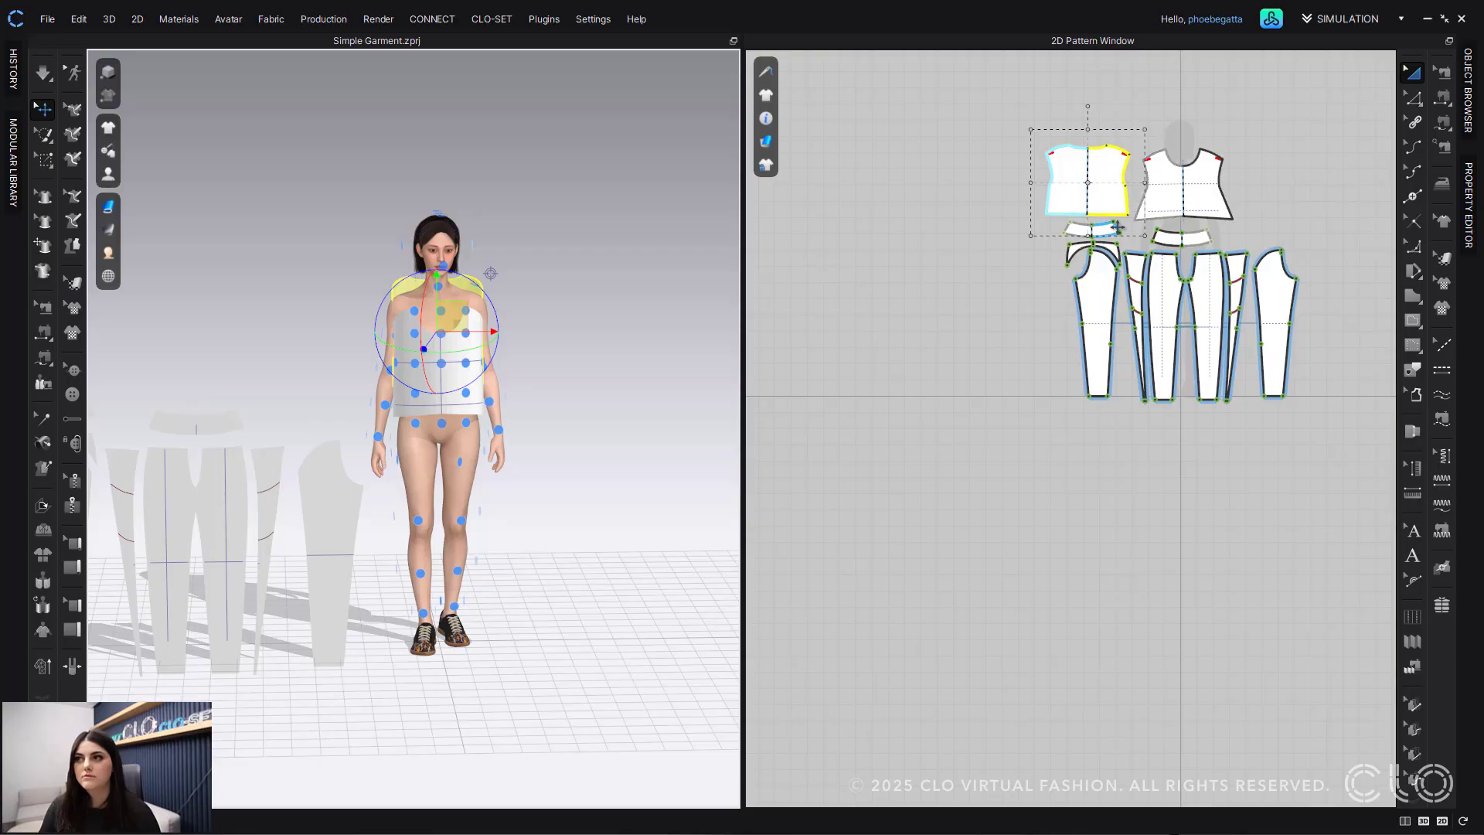
Step: Arrange the front and back waistband pieces on the avatar's centre front and centre back waist points
{"action": "left_click", "coordinate": [1194, 236]}
{"action": "scroll", "coordinate": [432, 433], "scroll_direction": "up", "scroll_amount": 4}
{"action": "right_click_drag", "start_coordinate": [435, 428], "coordinate": [431, 395]}
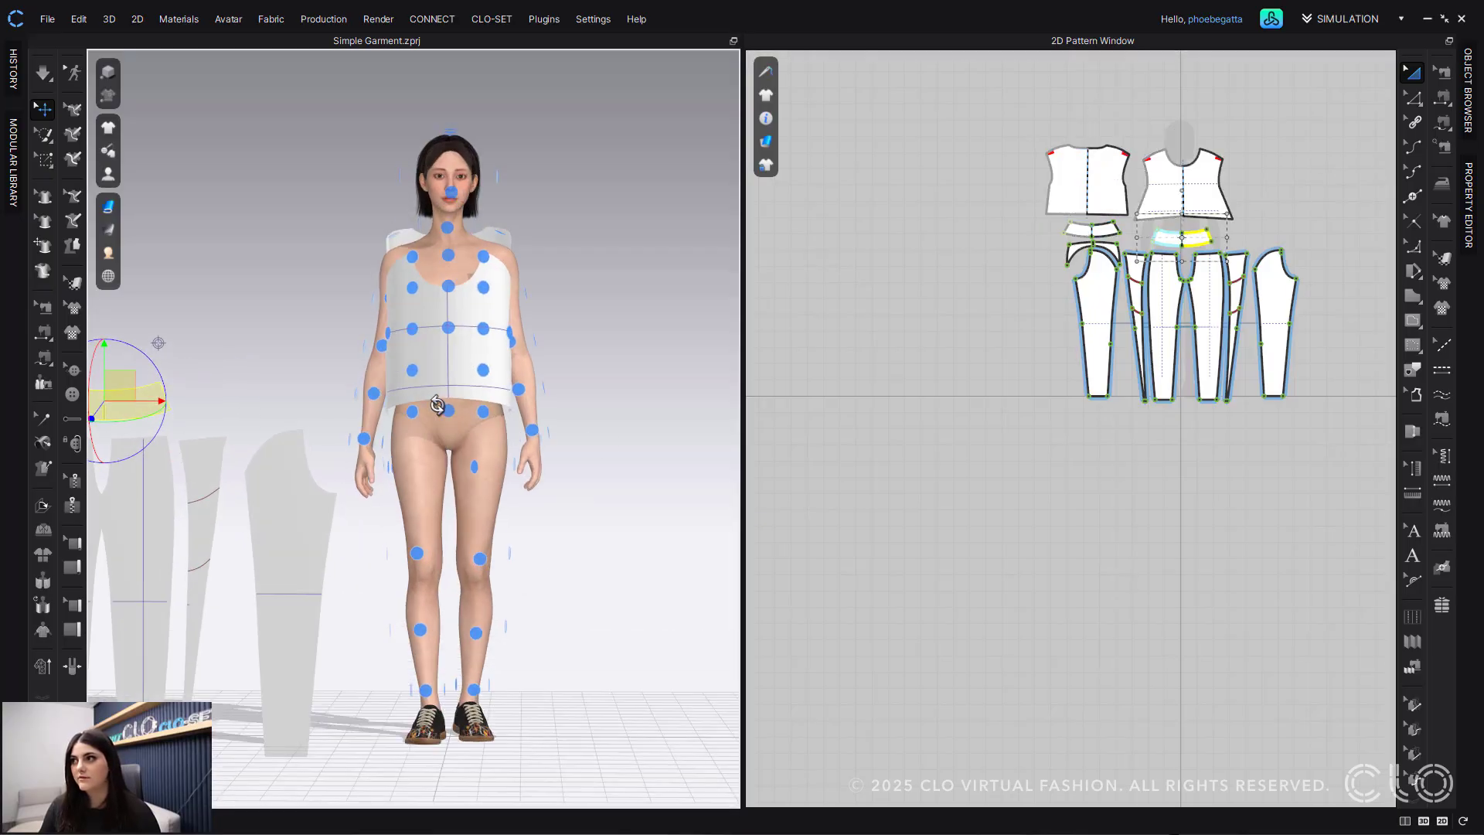
{"action": "left_click", "coordinate": [450, 412]}
{"action": "left_click", "coordinate": [1090, 229]}
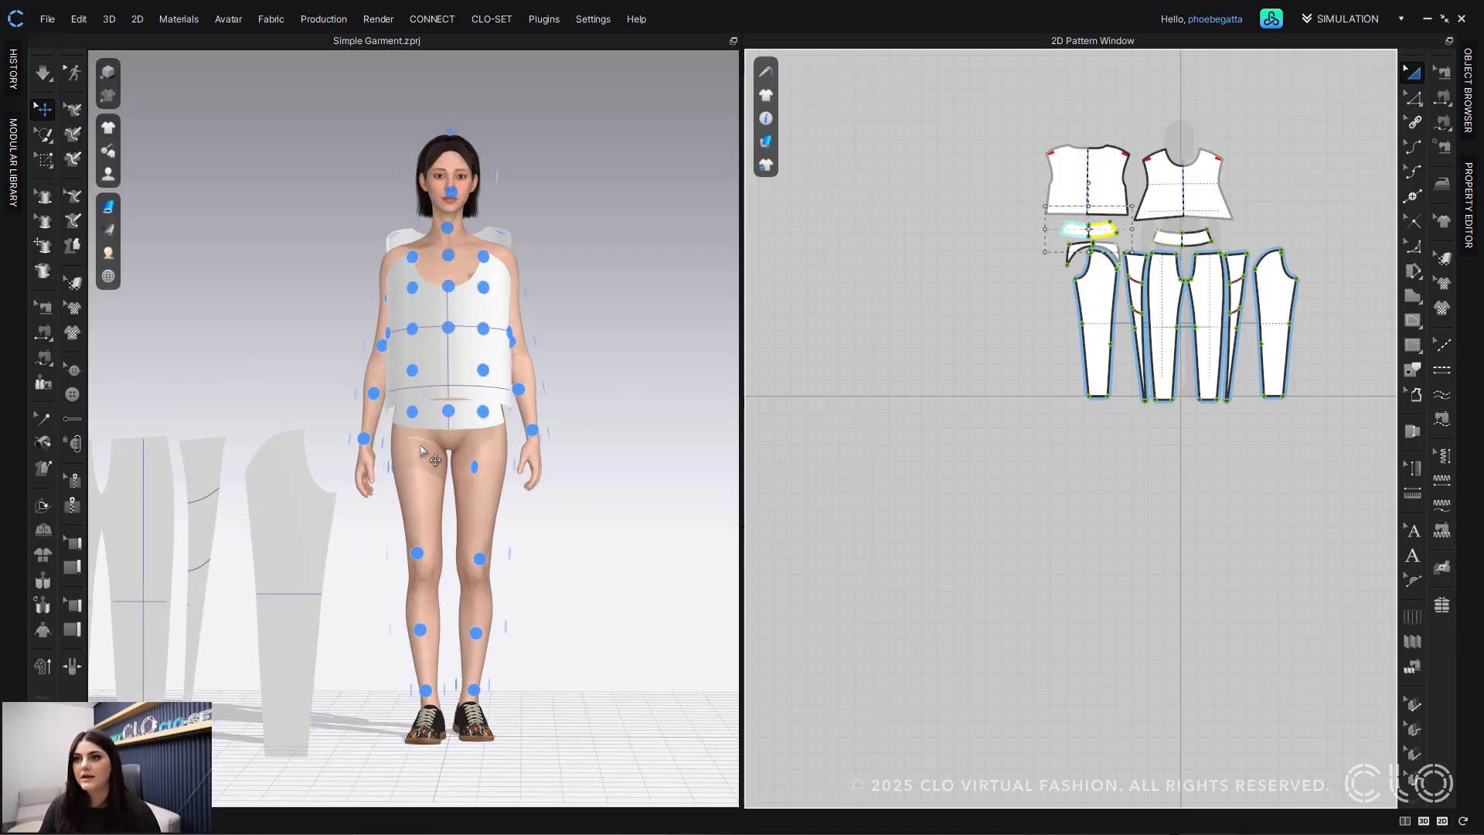
{"action": "right_click_drag", "start_coordinate": [421, 447], "coordinate": [762, 431]}
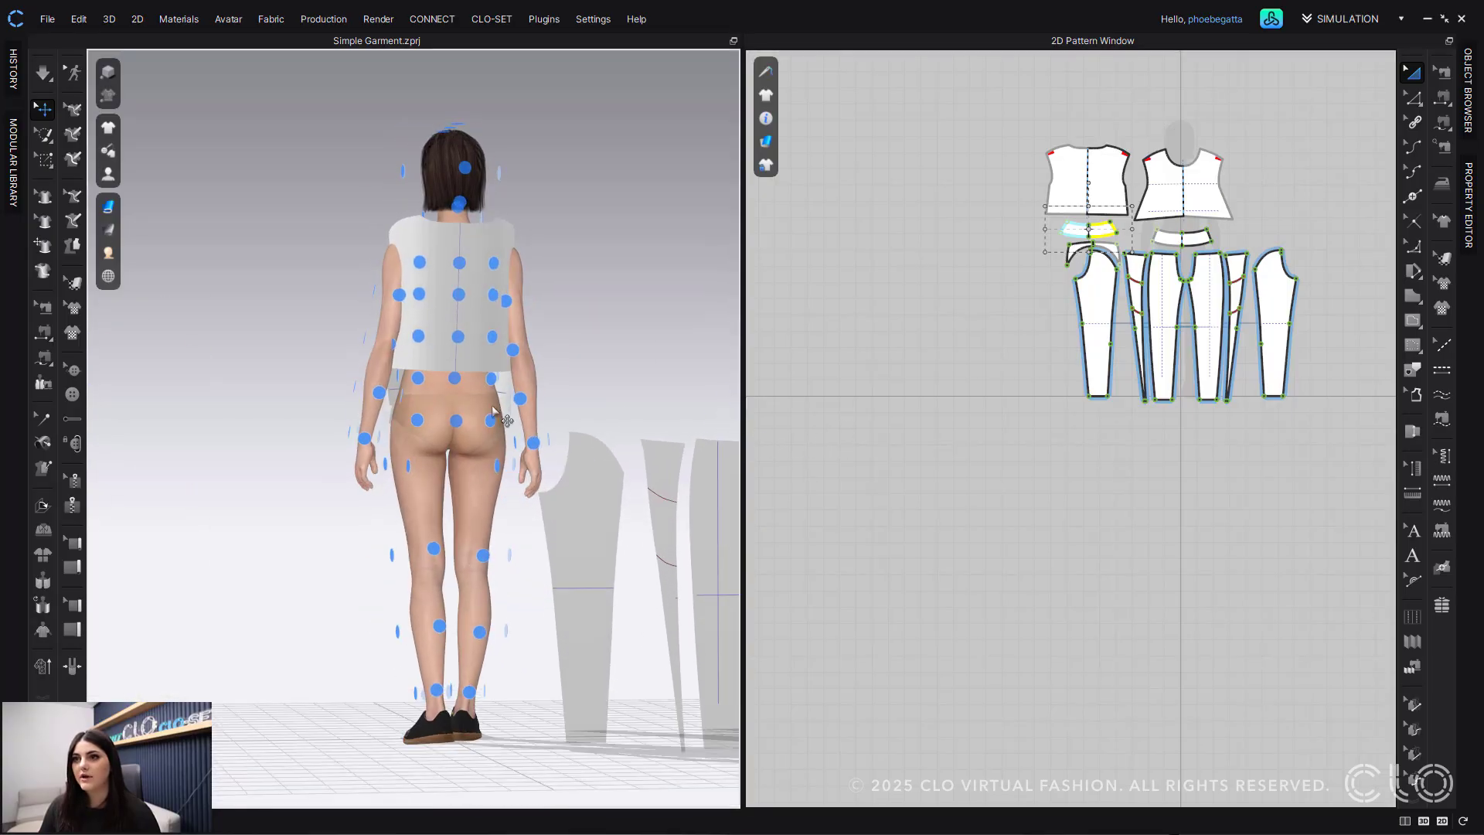
{"action": "left_click", "coordinate": [460, 383]}
{"action": "right_click_drag", "start_coordinate": [639, 441], "coordinate": [294, 446]}
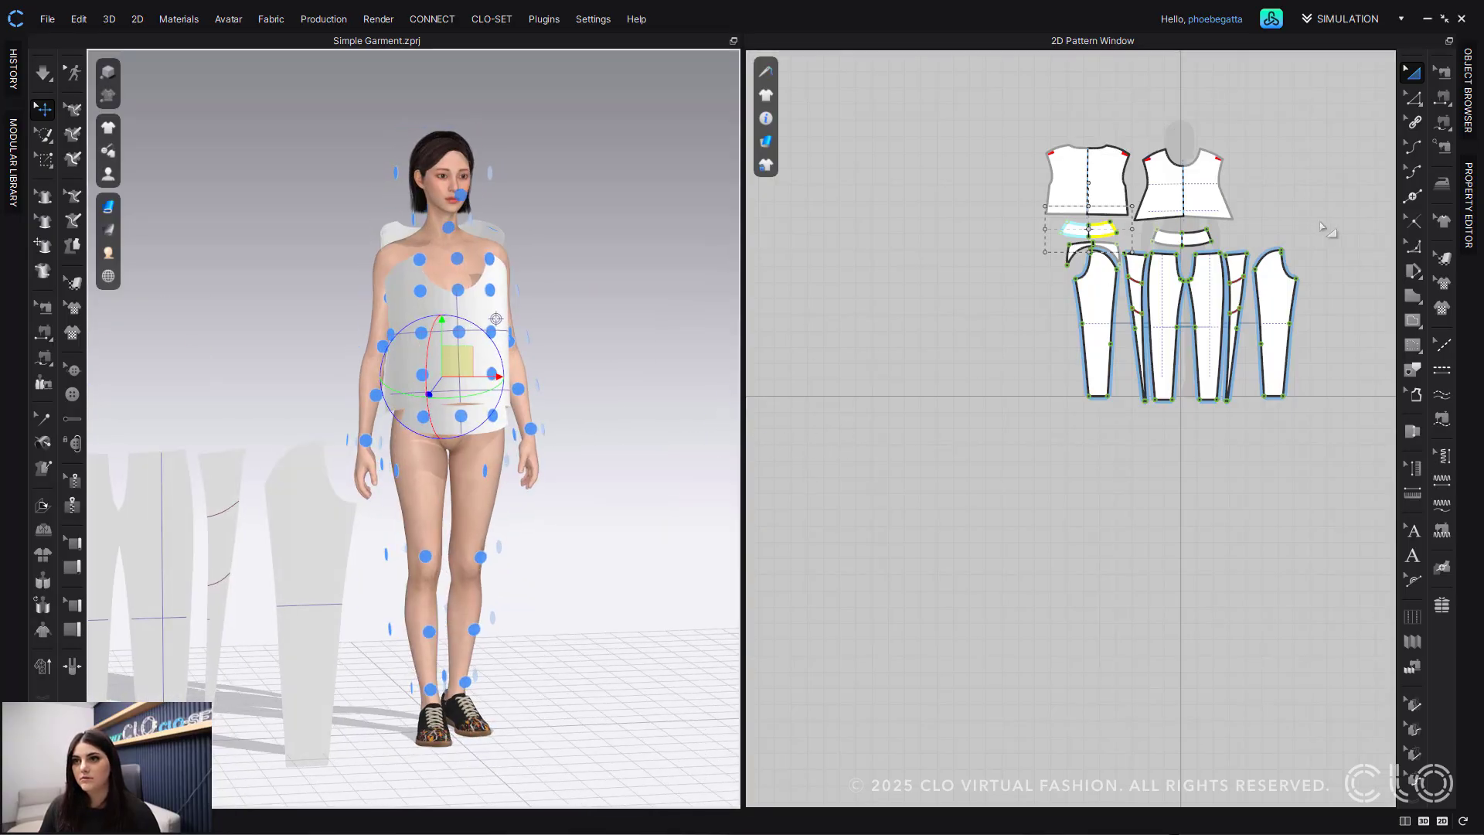
Step: Arrange the front leg, side panel and back leg pieces around the avatar's legs, with their symmetric counterparts following
{"action": "left_click", "coordinate": [1171, 296]}
{"action": "left_click", "coordinate": [427, 557]}
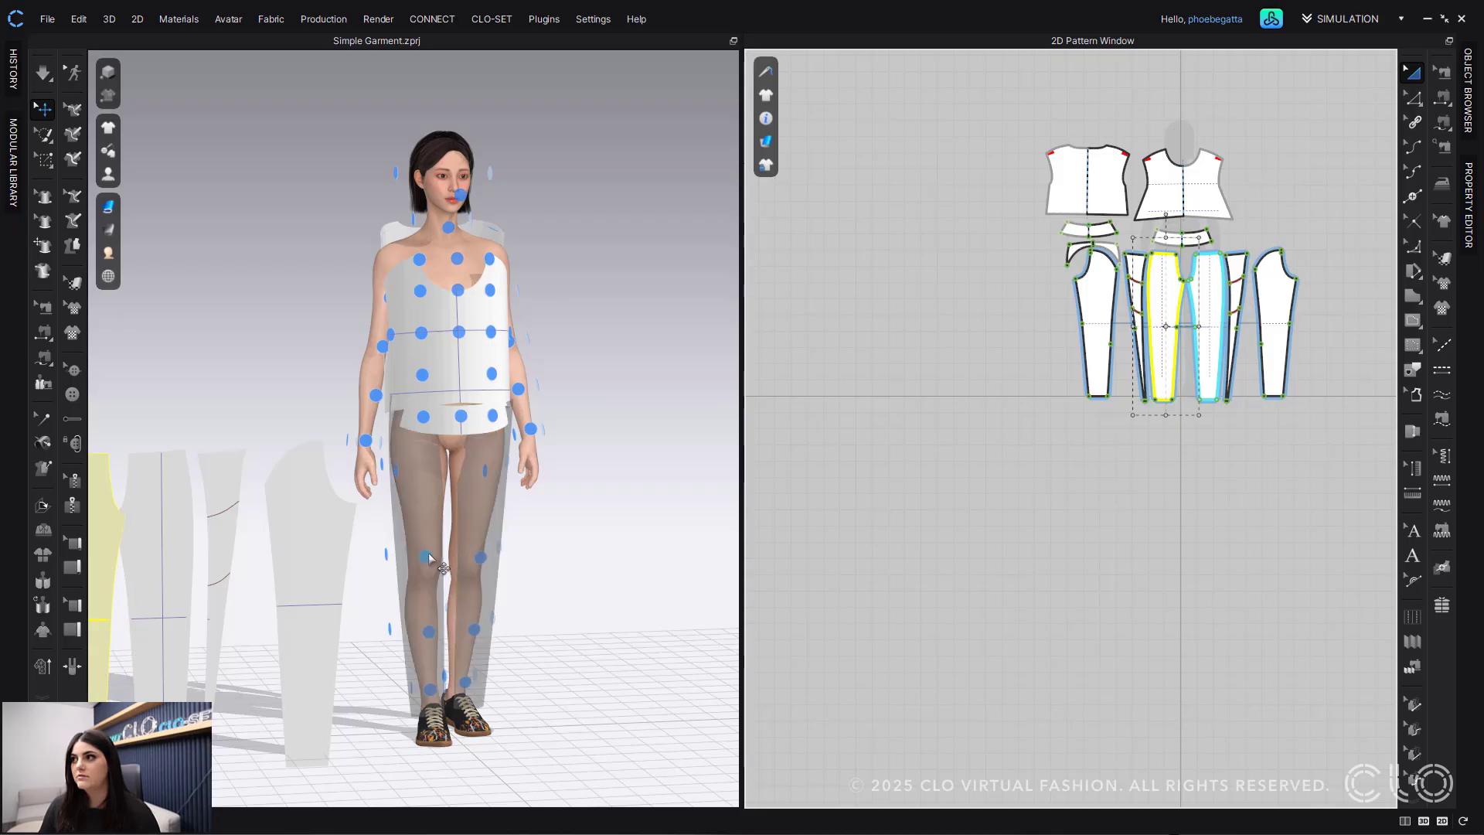
{"action": "left_click", "coordinate": [1137, 269]}
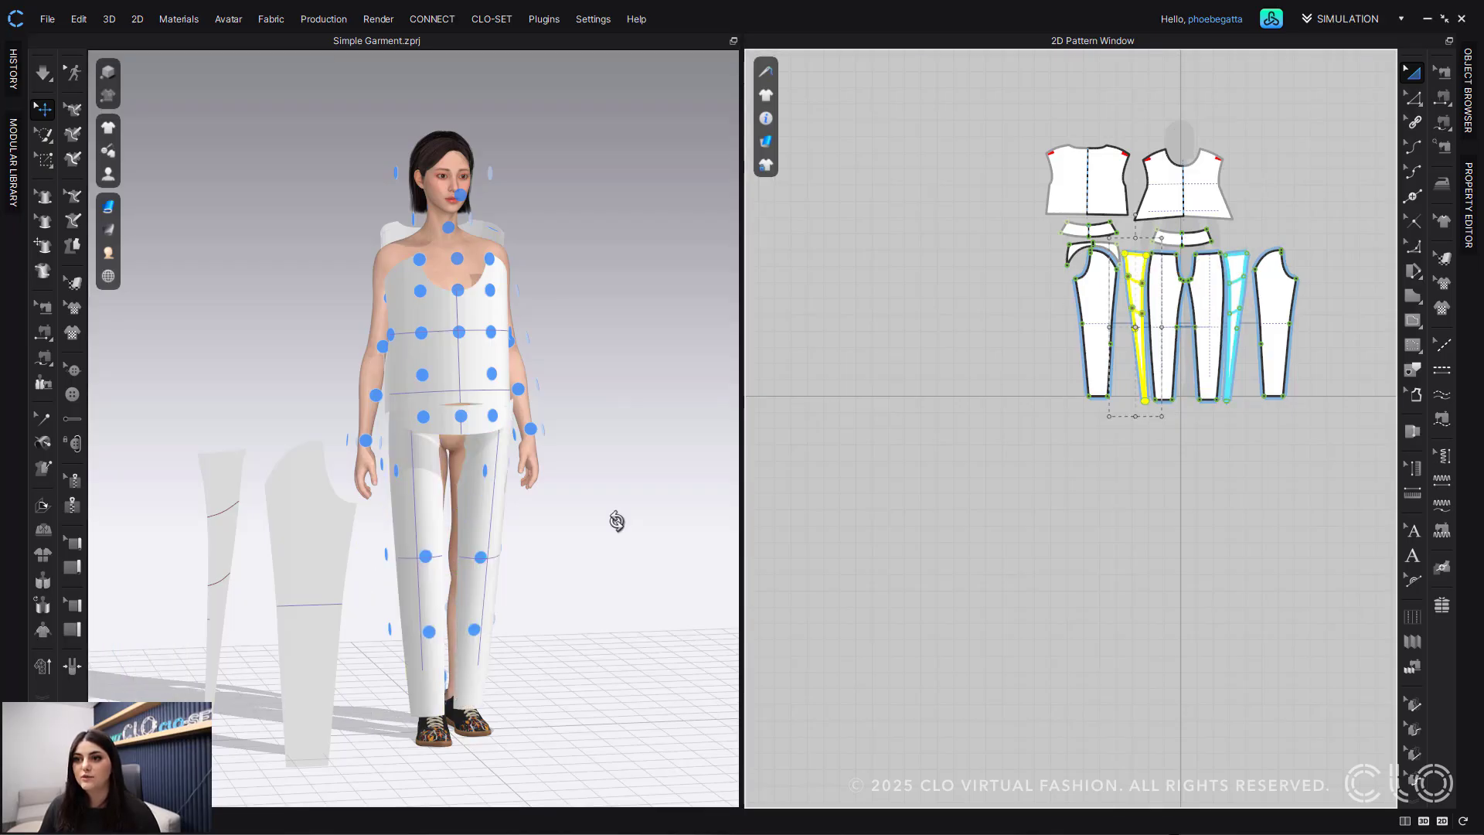
{"action": "right_click_drag", "start_coordinate": [616, 520], "coordinate": [777, 496]}
{"action": "left_click", "coordinate": [445, 548]}
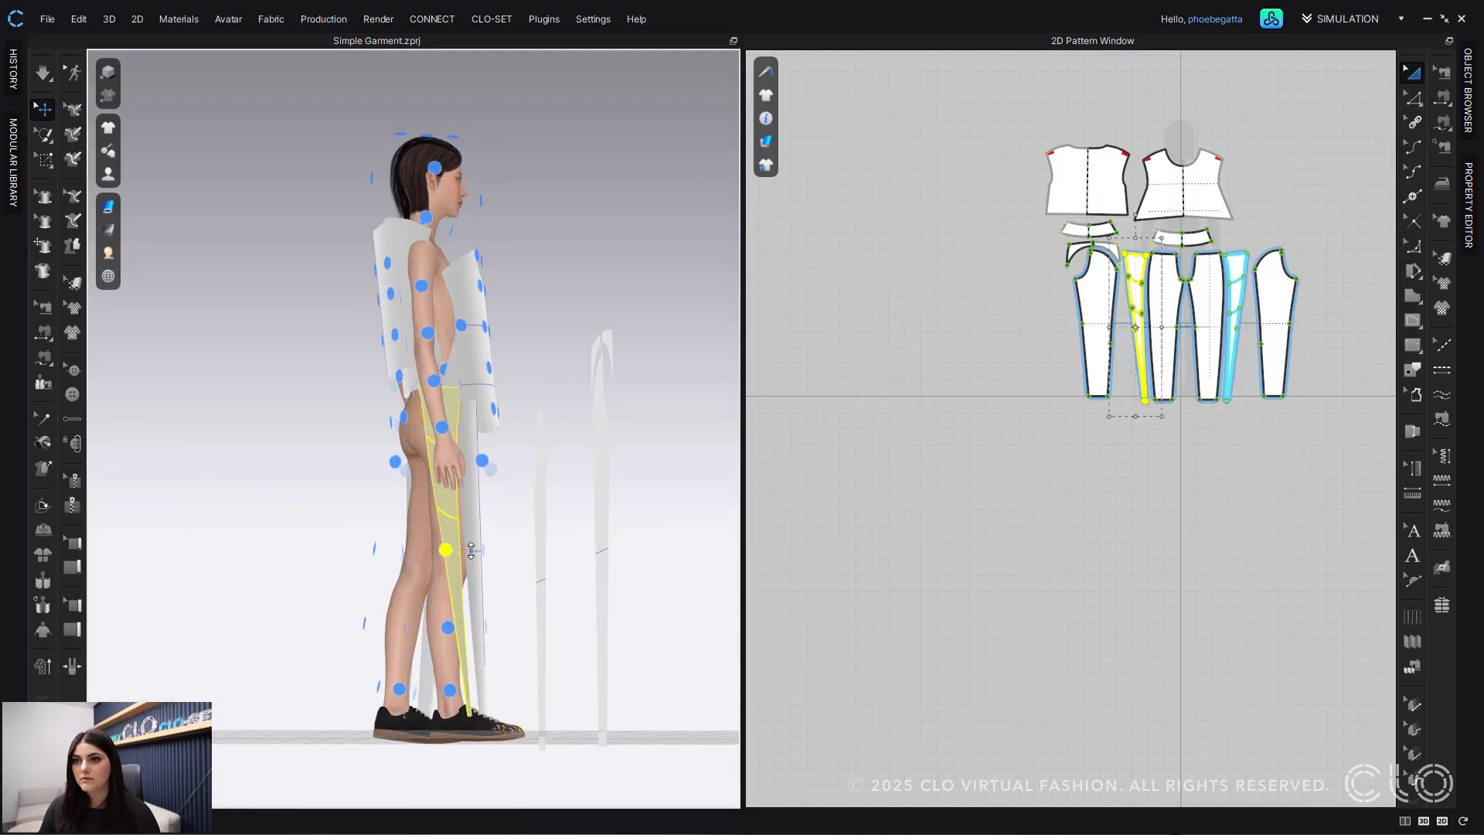
{"action": "left_click", "coordinate": [1118, 295]}
{"action": "right_click_drag", "start_coordinate": [547, 506], "coordinate": [309, 473]}
{"action": "left_click", "coordinate": [473, 551]}
{"action": "scroll", "coordinate": [493, 427], "scroll_direction": "up", "scroll_amount": 2}
{"action": "middle_click_drag", "start_coordinate": [503, 436], "coordinate": [479, 453]}
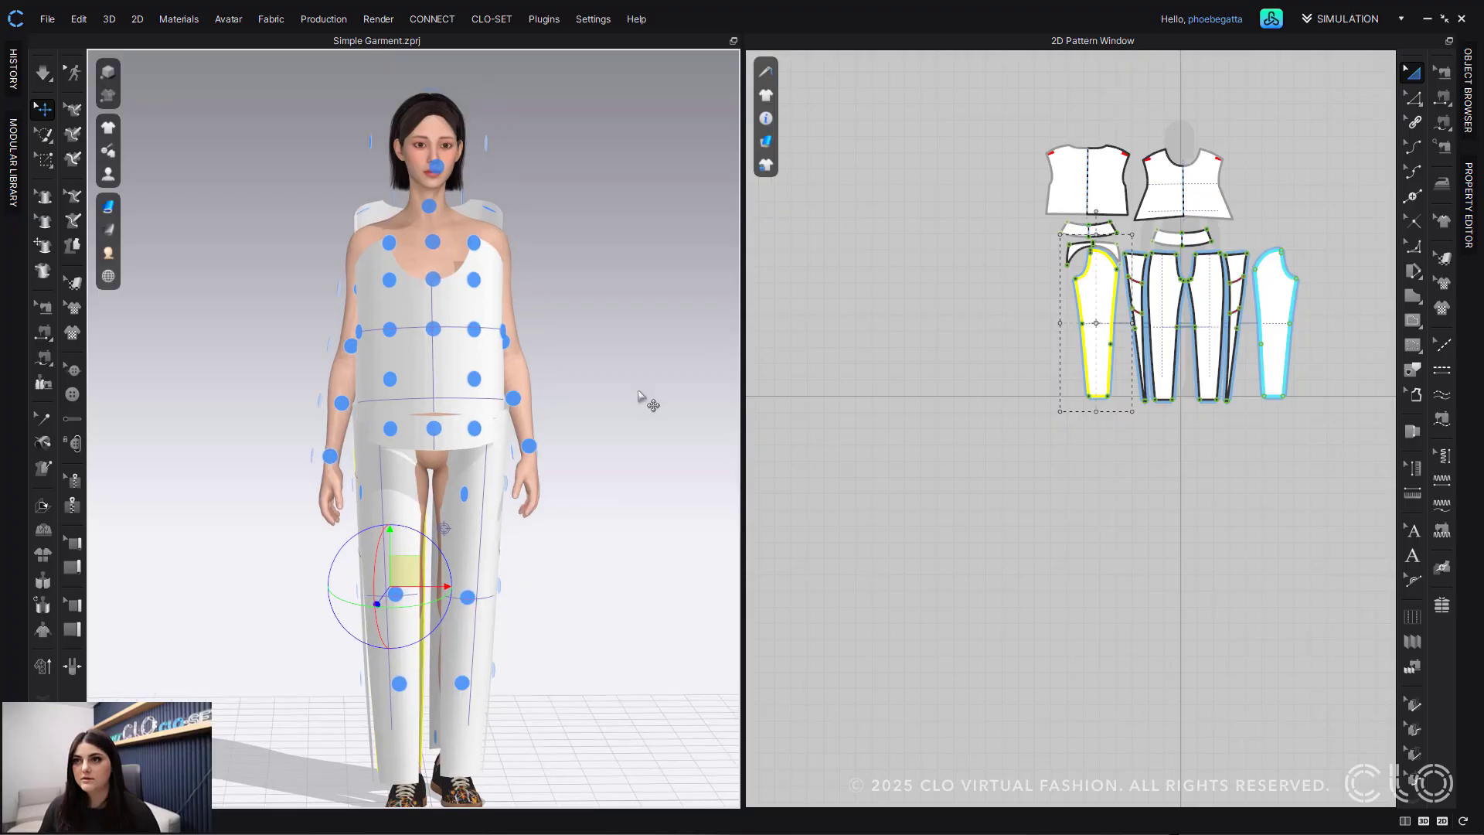
Step: Sew the front bodice's side seam to the back bodice's with Segment Sewing, and try to sew their shoulder seams
{"action": "middle_click_drag", "start_coordinate": [933, 339], "coordinate": [828, 457]}
{"action": "scroll", "coordinate": [828, 457], "scroll_direction": "up", "scroll_amount": 5}
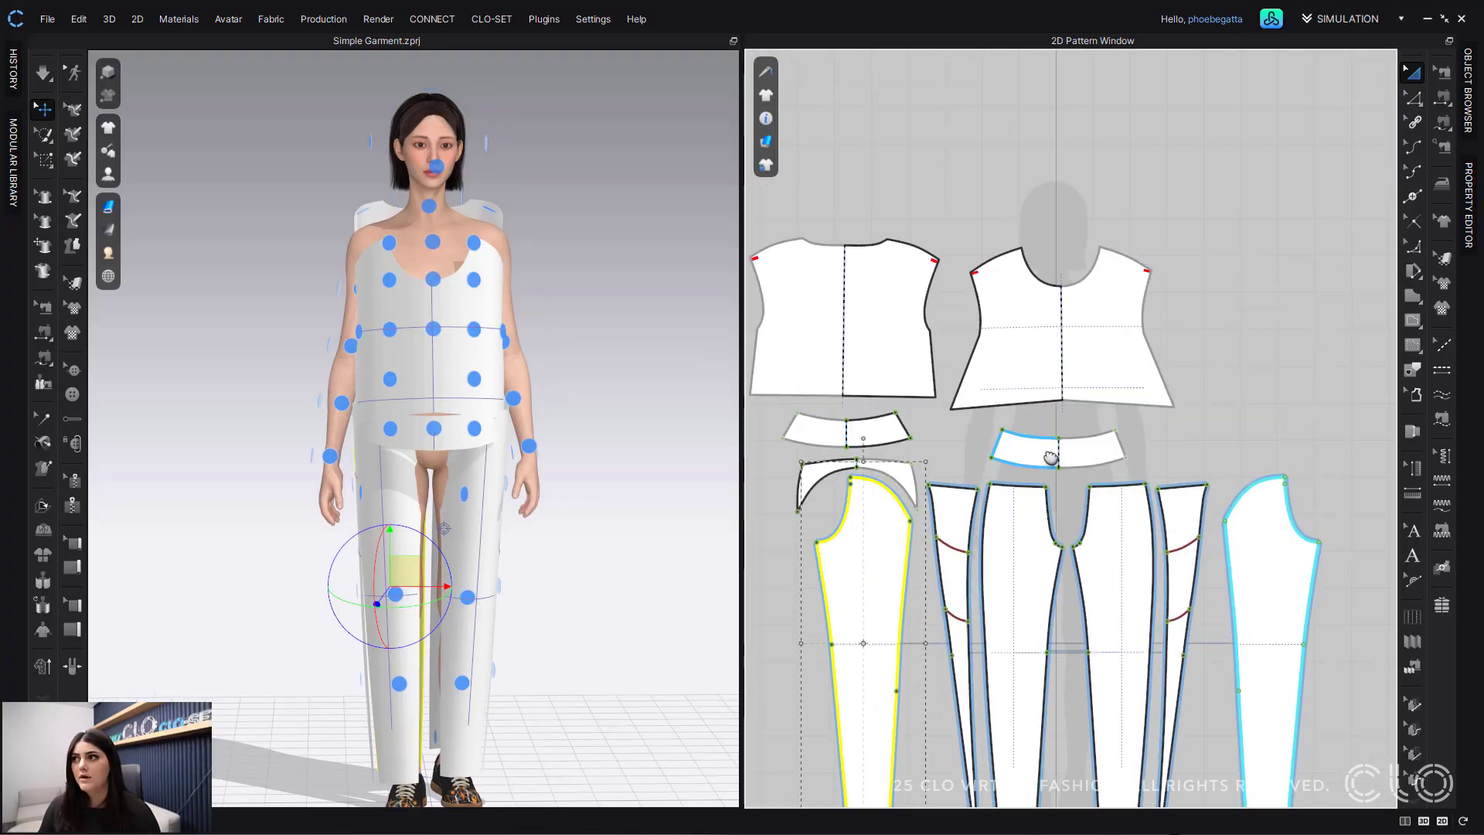
{"action": "left_click", "coordinate": [1442, 96]}
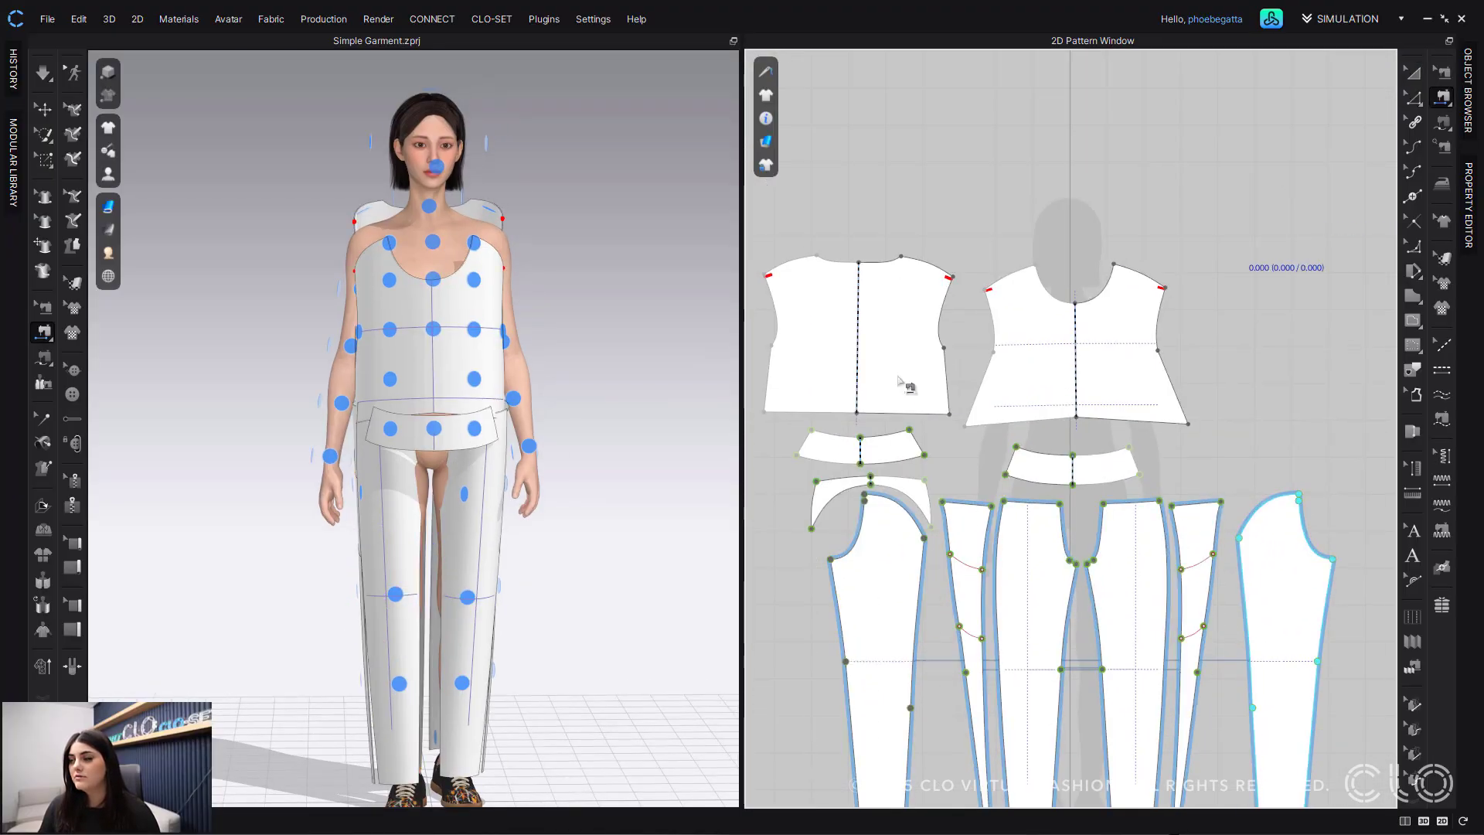
{"action": "left_click", "coordinate": [983, 379]}
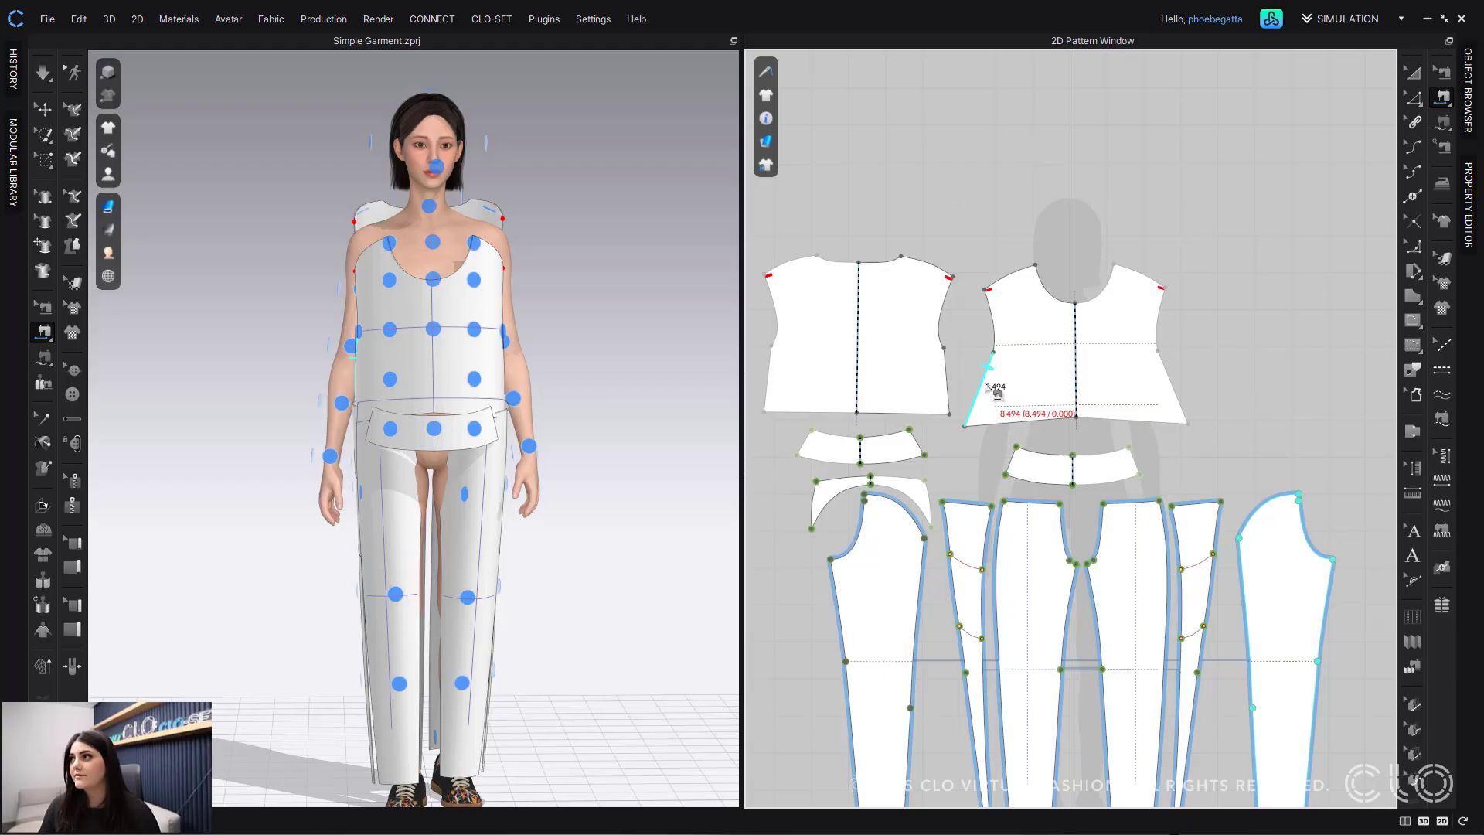
{"action": "left_click", "coordinate": [943, 272]}
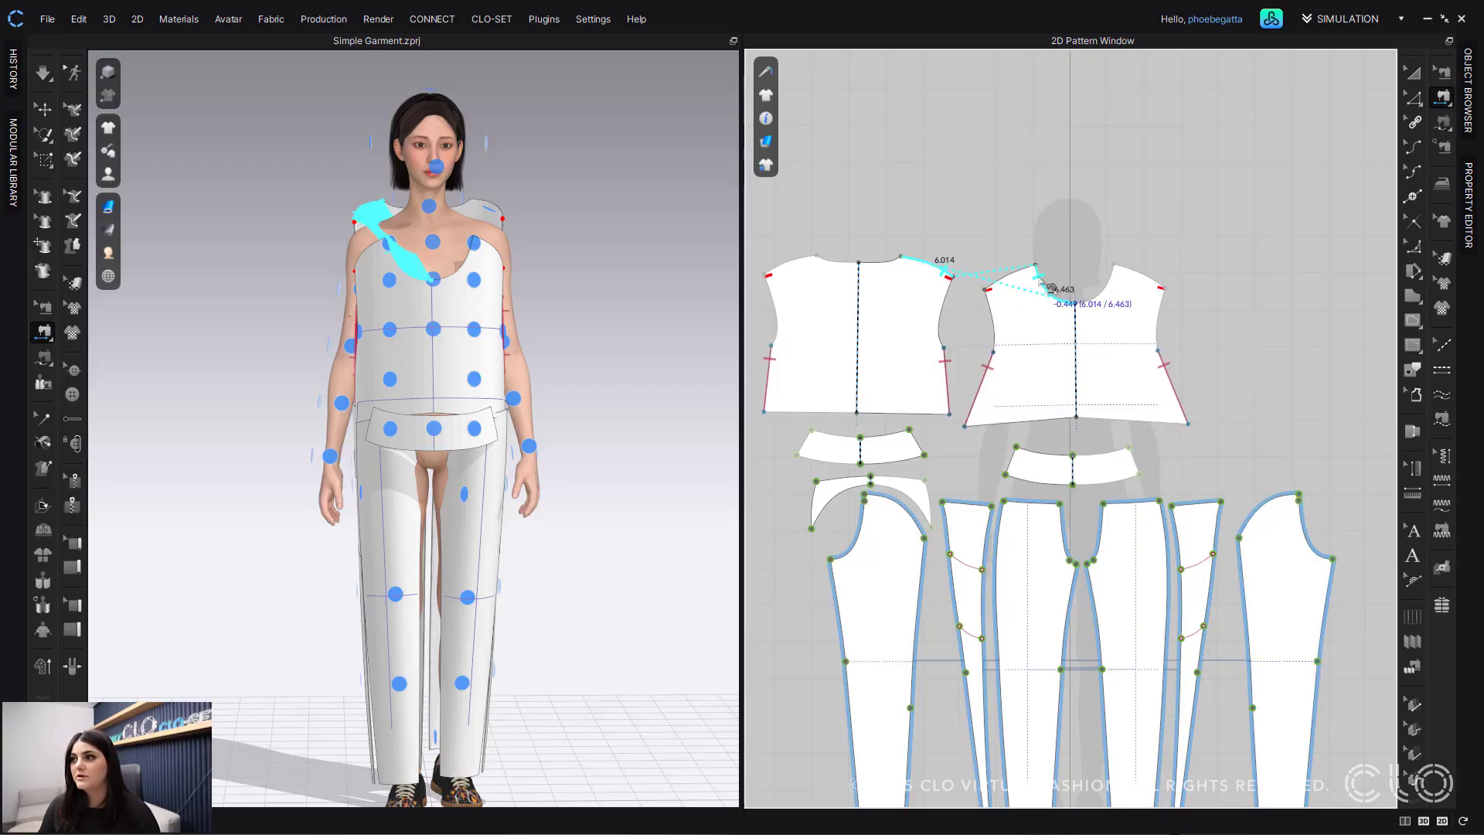
{"action": "left_click", "coordinate": [995, 287]}
Step: Sew the side panel's inner edge to the front leg, and free-sew its outer edge to the yoke's side and back leg's outer edge
{"action": "left_click", "coordinate": [995, 603]}
{"action": "middle_click_drag", "start_coordinate": [994, 587], "coordinate": [1004, 530]}
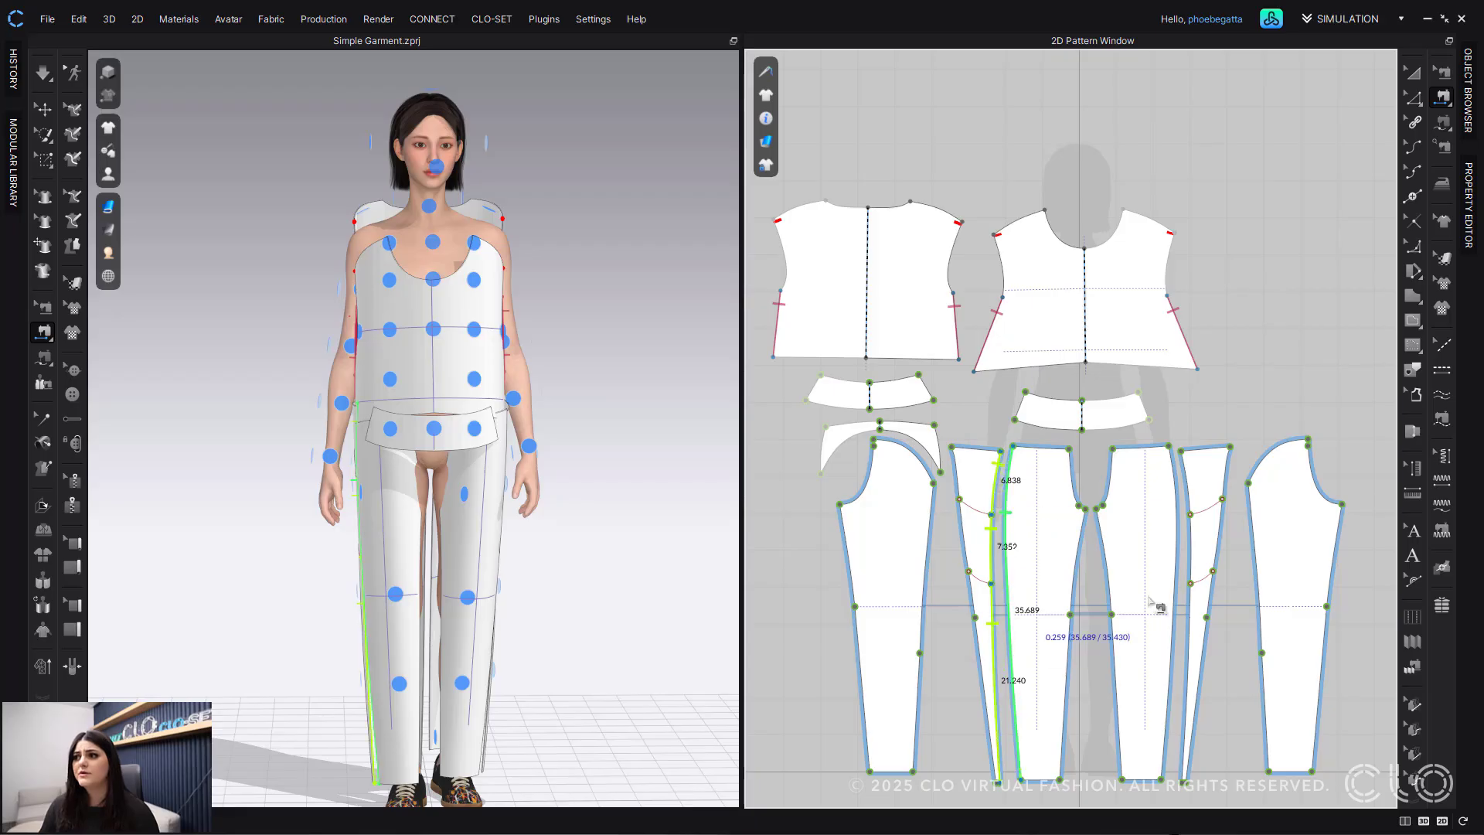
{"action": "key", "text": "m"}
{"action": "left_click", "coordinate": [952, 447]}
{"action": "left_click", "coordinate": [996, 782]}
{"action": "left_click", "coordinate": [935, 425], "text": "shift"}
{"action": "left_click", "coordinate": [940, 472], "text": "shift"}
{"action": "left_click", "coordinate": [933, 483], "text": "shift"}
{"action": "left_click", "coordinate": [913, 772], "text": "shift"}
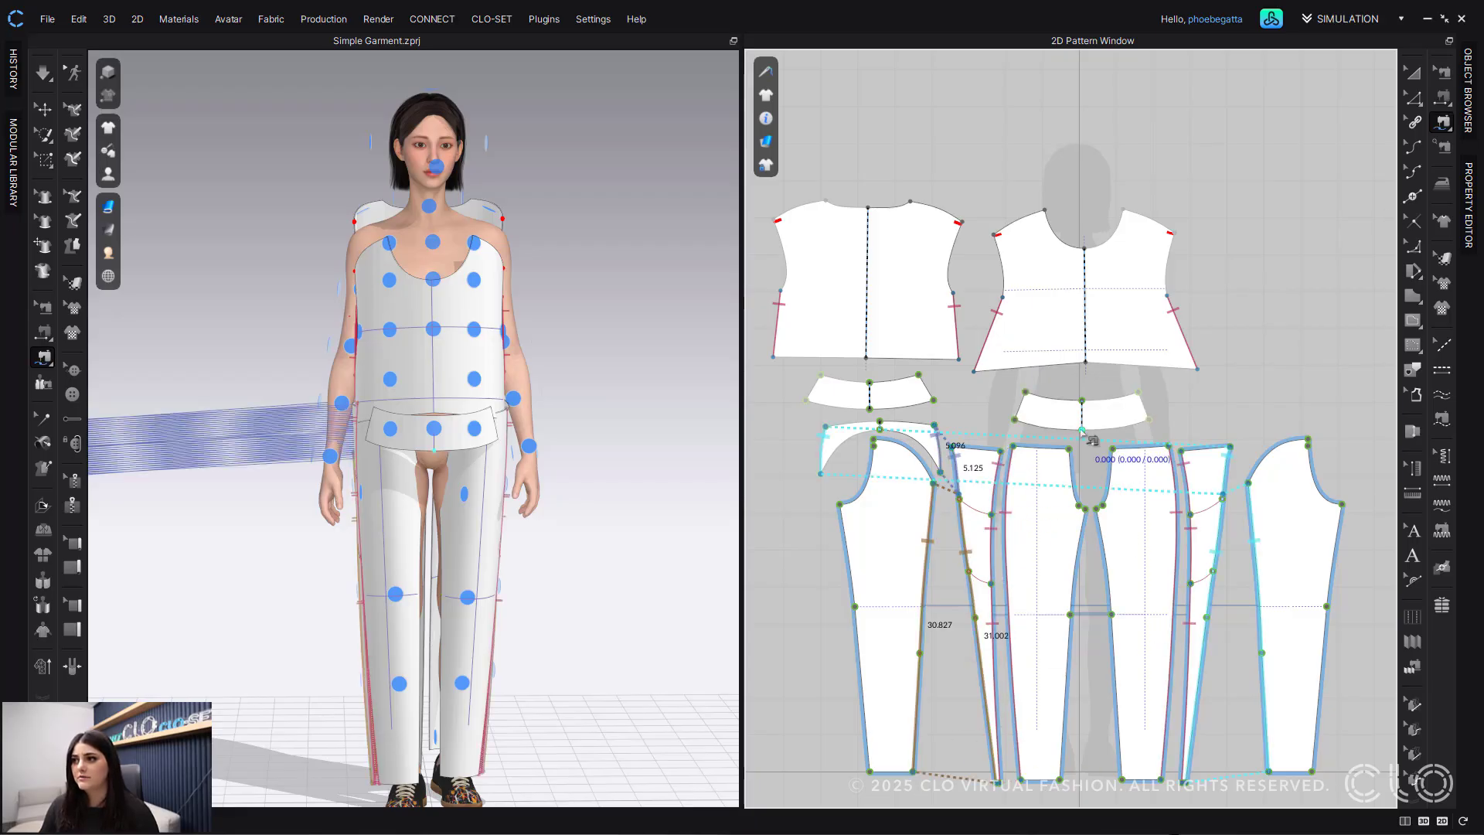
Step: Sew the front waistband's lower edge to the top edges of the front leg and side panel with Free Sewing
{"action": "left_click", "coordinate": [1082, 430]}
{"action": "left_click", "coordinate": [1015, 420]}
{"action": "left_click", "coordinate": [1070, 448], "text": "shift"}
{"action": "left_click", "coordinate": [1013, 446], "text": "shift"}
{"action": "left_click", "coordinate": [1001, 450], "text": "shift"}
{"action": "left_click", "coordinate": [988, 450], "text": "shift"}
{"action": "key", "text": "ctrl+z"}
{"action": "left_click", "coordinate": [1082, 430]}
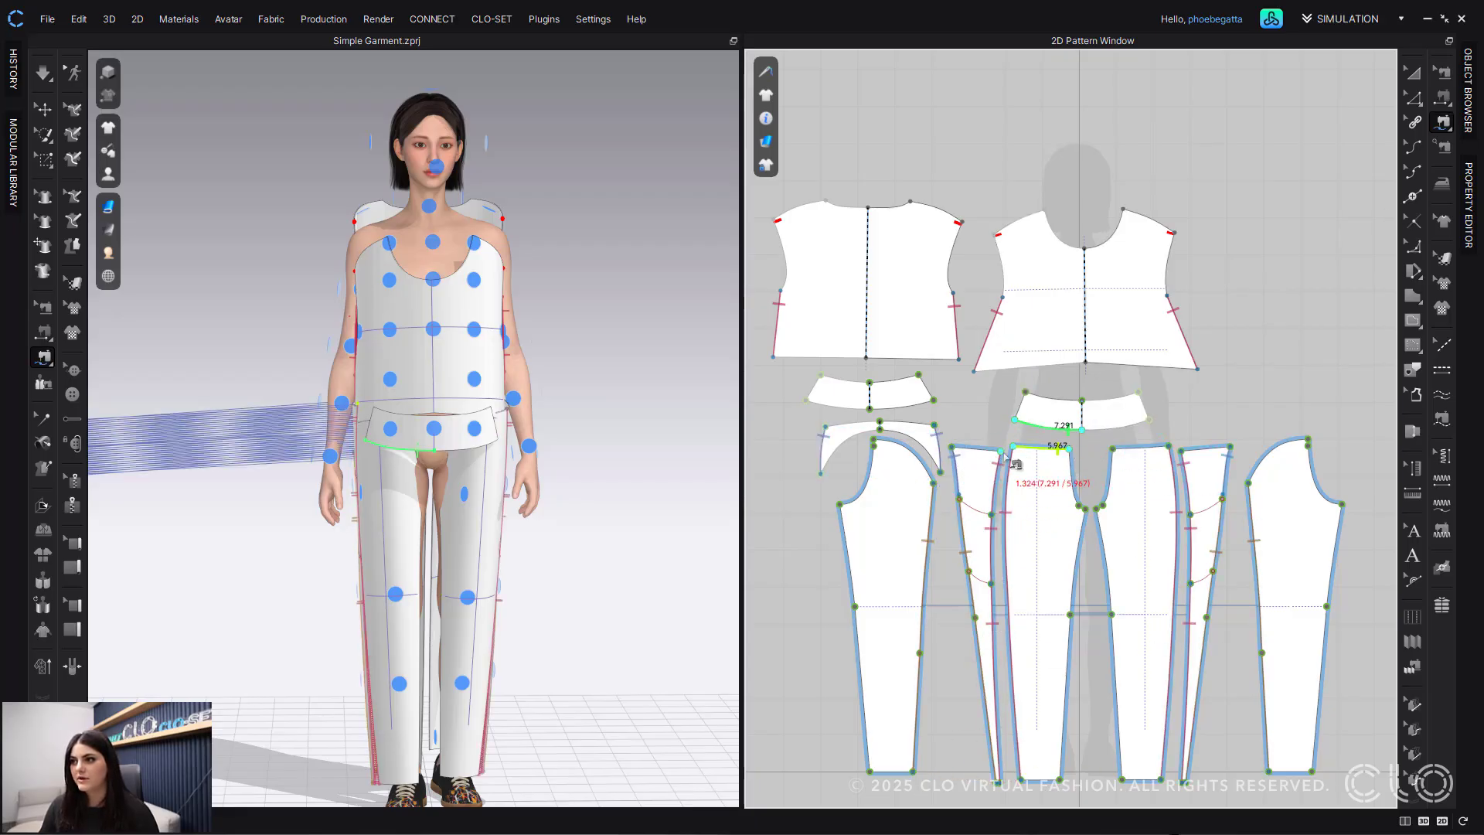
{"action": "left_click", "coordinate": [978, 449], "text": "shift"}
Step: Sew the back waistband's lower edge to the yoke's top edge, and the yoke's curved lower edge to the back leg's top
{"action": "left_click", "coordinate": [934, 400]}
{"action": "left_click", "coordinate": [870, 409]}
{"action": "left_click", "coordinate": [934, 426], "text": "shift"}
{"action": "key", "text": "n"}
{"action": "left_click", "coordinate": [920, 446]}
{"action": "left_click", "coordinate": [919, 460]}
Step: Sew the back and front rises to their mirrored counterparts, and join the front and back leg inseams above and below the knee
{"action": "double_click", "coordinate": [867, 485]}
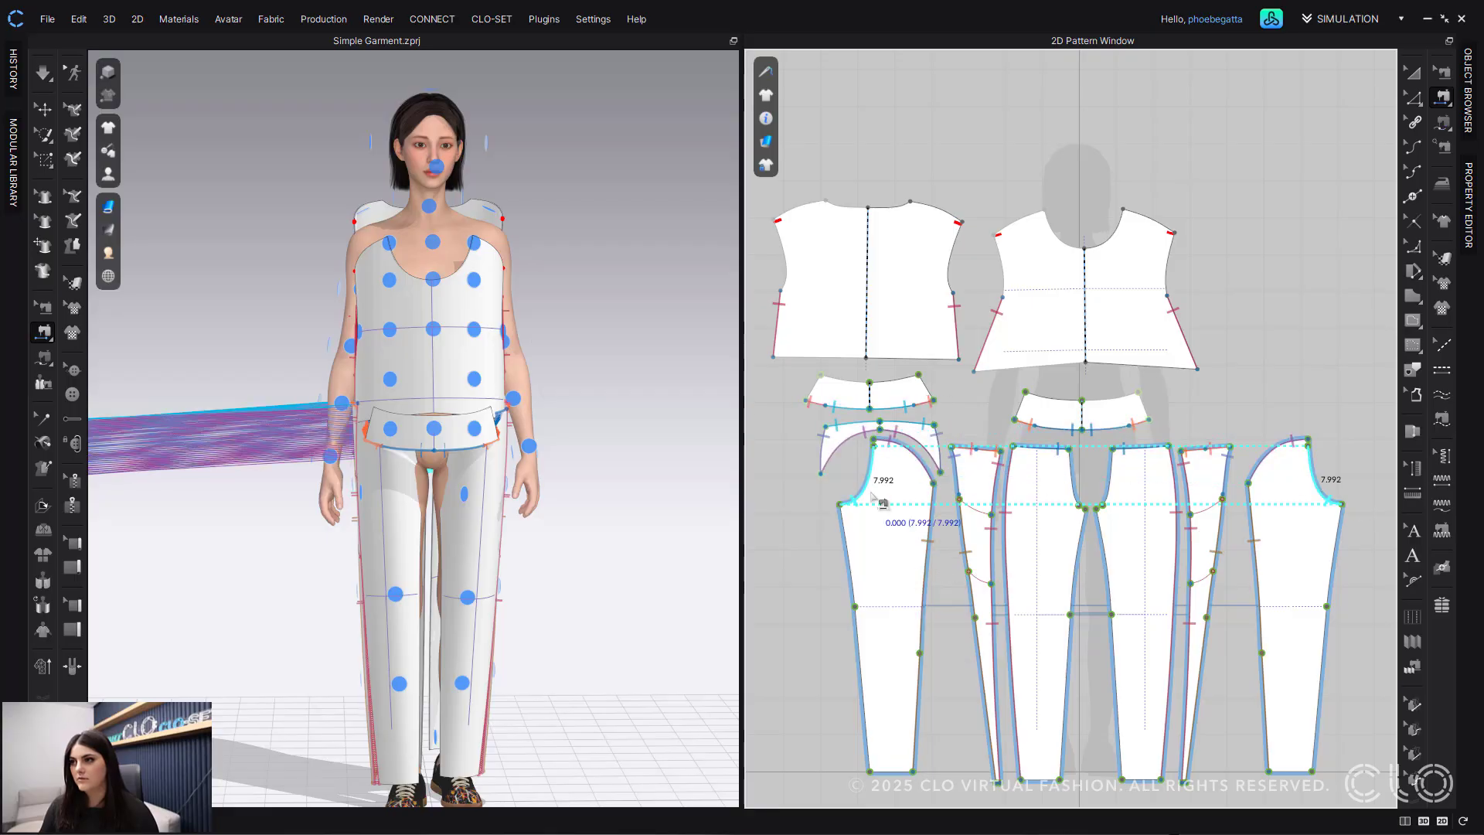
{"action": "double_click", "coordinate": [1104, 490]}
{"action": "left_click", "coordinate": [1106, 581]}
{"action": "left_click", "coordinate": [1333, 566]}
{"action": "left_click", "coordinate": [1114, 656]}
{"action": "left_click", "coordinate": [1322, 657]}
Step: Sew the back bodice's shoulder seam to the front bodice's shoulder seam
{"action": "left_click", "coordinate": [940, 210]}
{"action": "left_click", "coordinate": [1017, 219]}
{"action": "scroll", "coordinate": [590, 406], "scroll_direction": "down", "scroll_amount": 3}
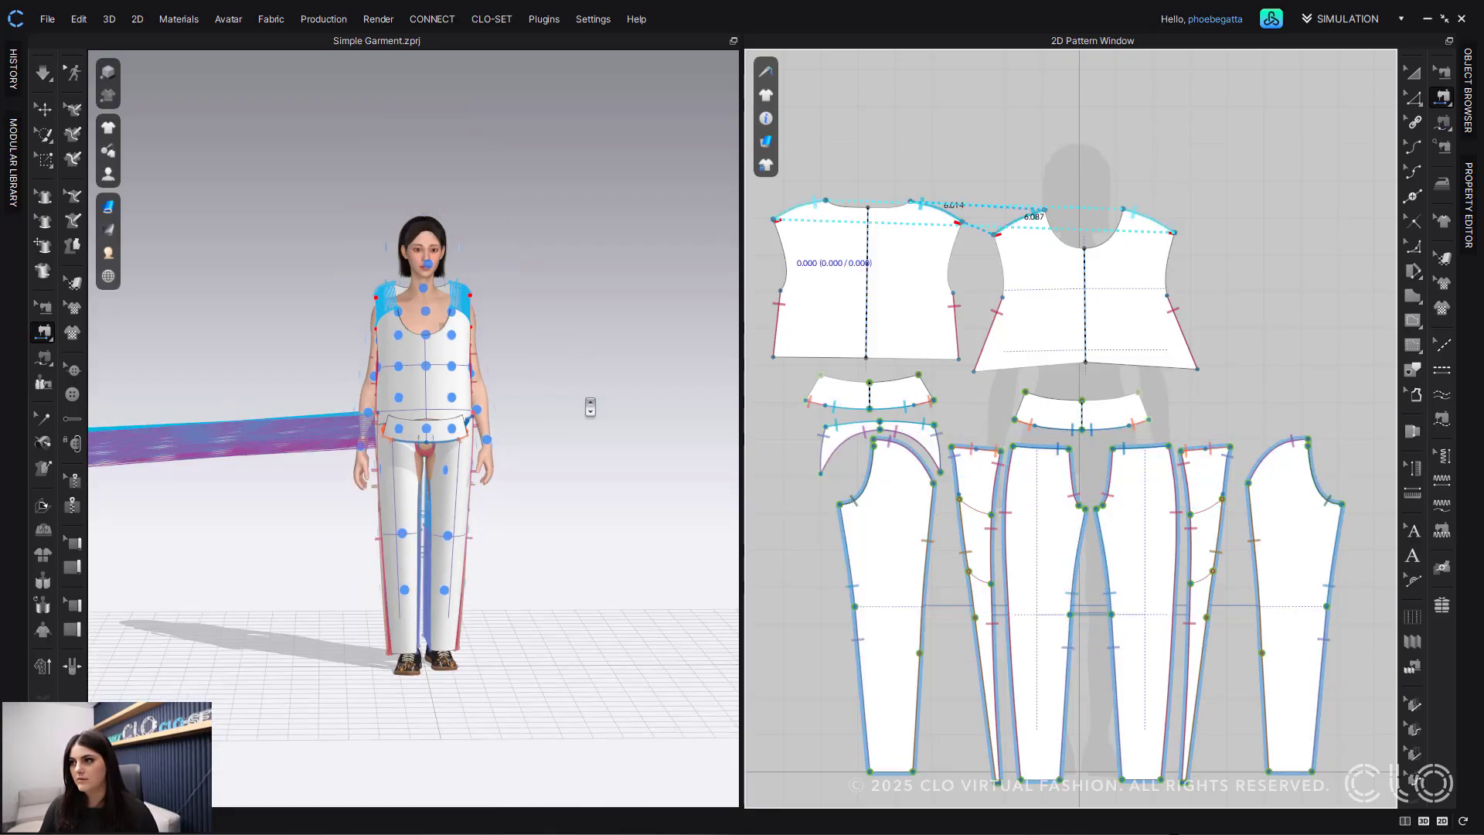
Step: Reposition the displaced back yoke in the 3D scene and simulate the garment on the avatar
{"action": "middle_click_drag", "start_coordinate": [591, 407], "coordinate": [706, 379]}
{"action": "key", "text": "q"}
{"action": "right_click", "coordinate": [147, 429]}
{"action": "left_click", "coordinate": [216, 508]}
{"action": "scroll", "coordinate": [697, 311], "scroll_direction": "up", "scroll_amount": 4}
{"action": "key", "text": "space"}
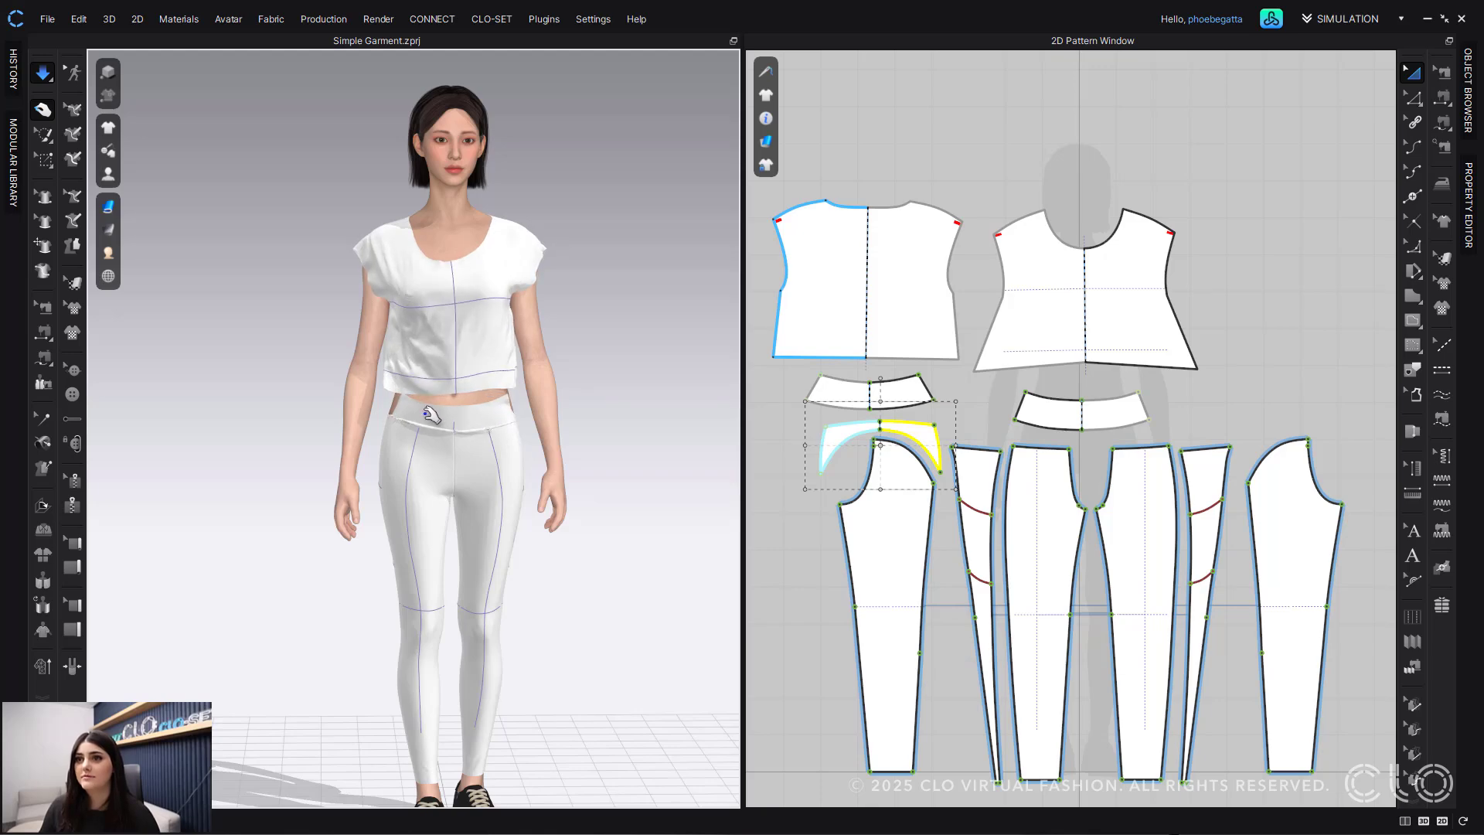
Step: Sew the back waistband's side edge to the front waistband's side edge, simulate the garment and pull the top into place
{"action": "left_click", "coordinate": [430, 400]}
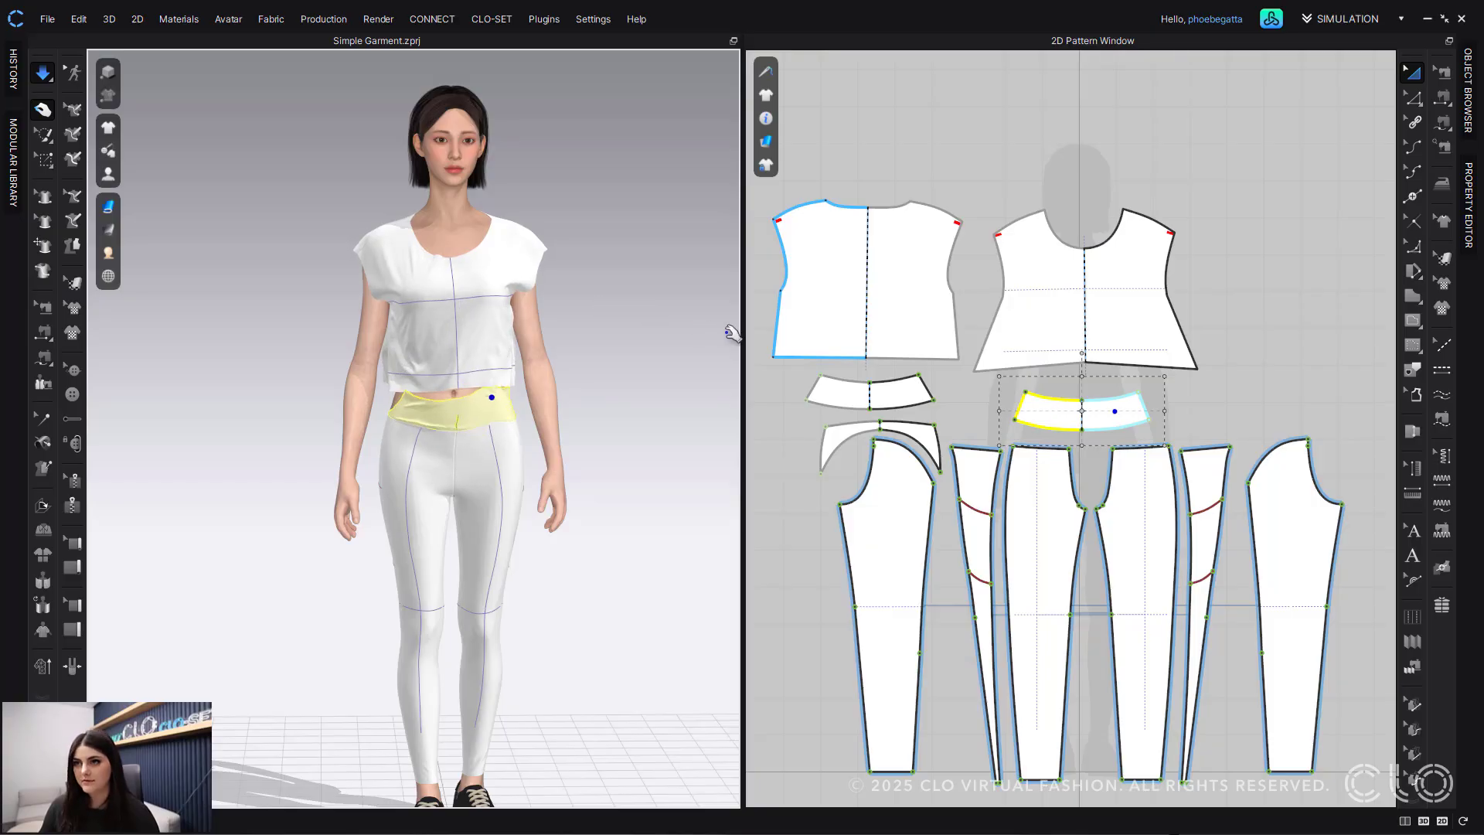
{"action": "left_click", "coordinate": [648, 377]}
{"action": "key", "text": "n"}
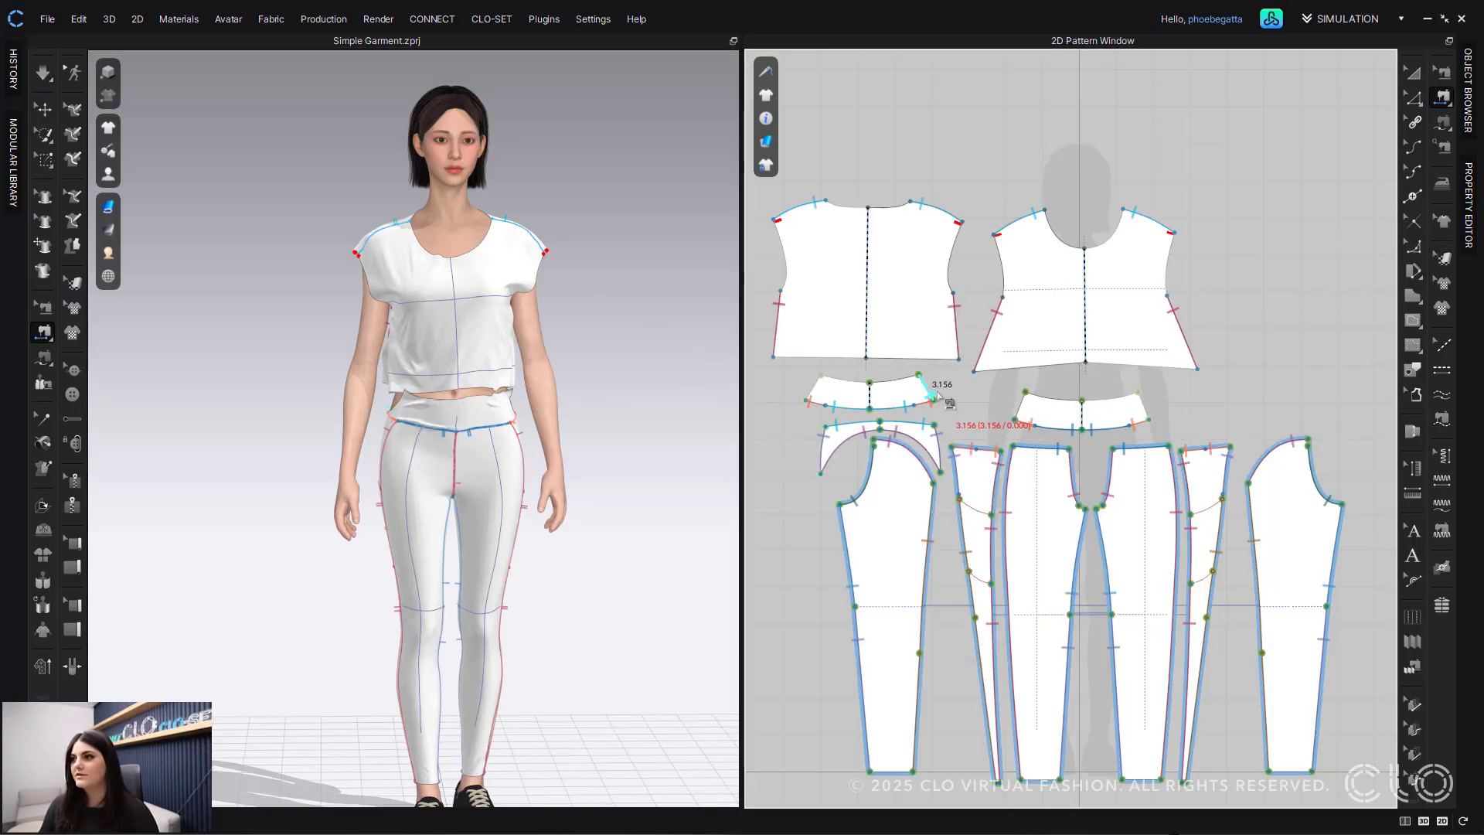
{"action": "left_click", "coordinate": [936, 395]}
{"action": "left_click", "coordinate": [1019, 410]}
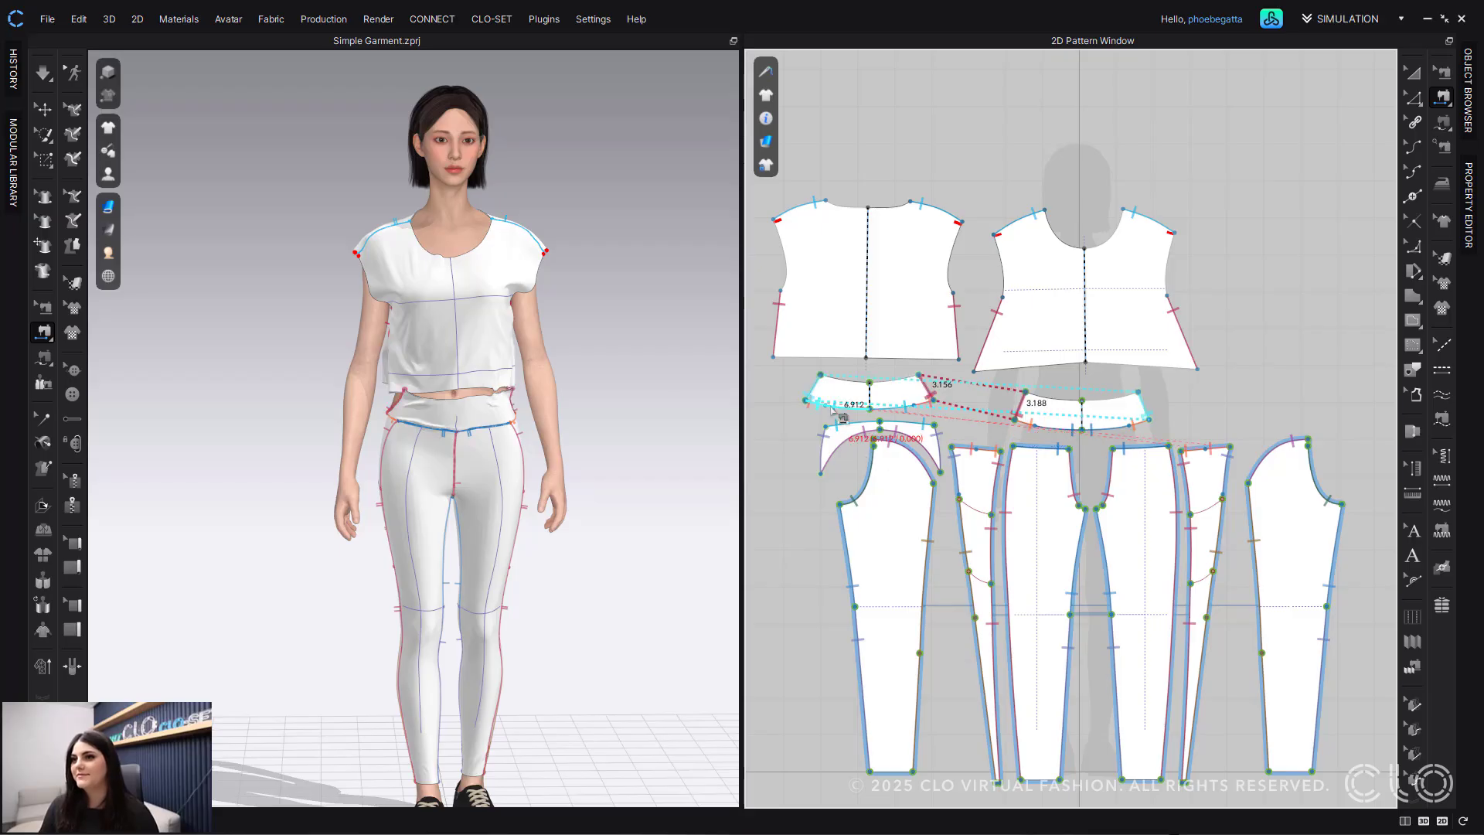
{"action": "key", "text": "space"}
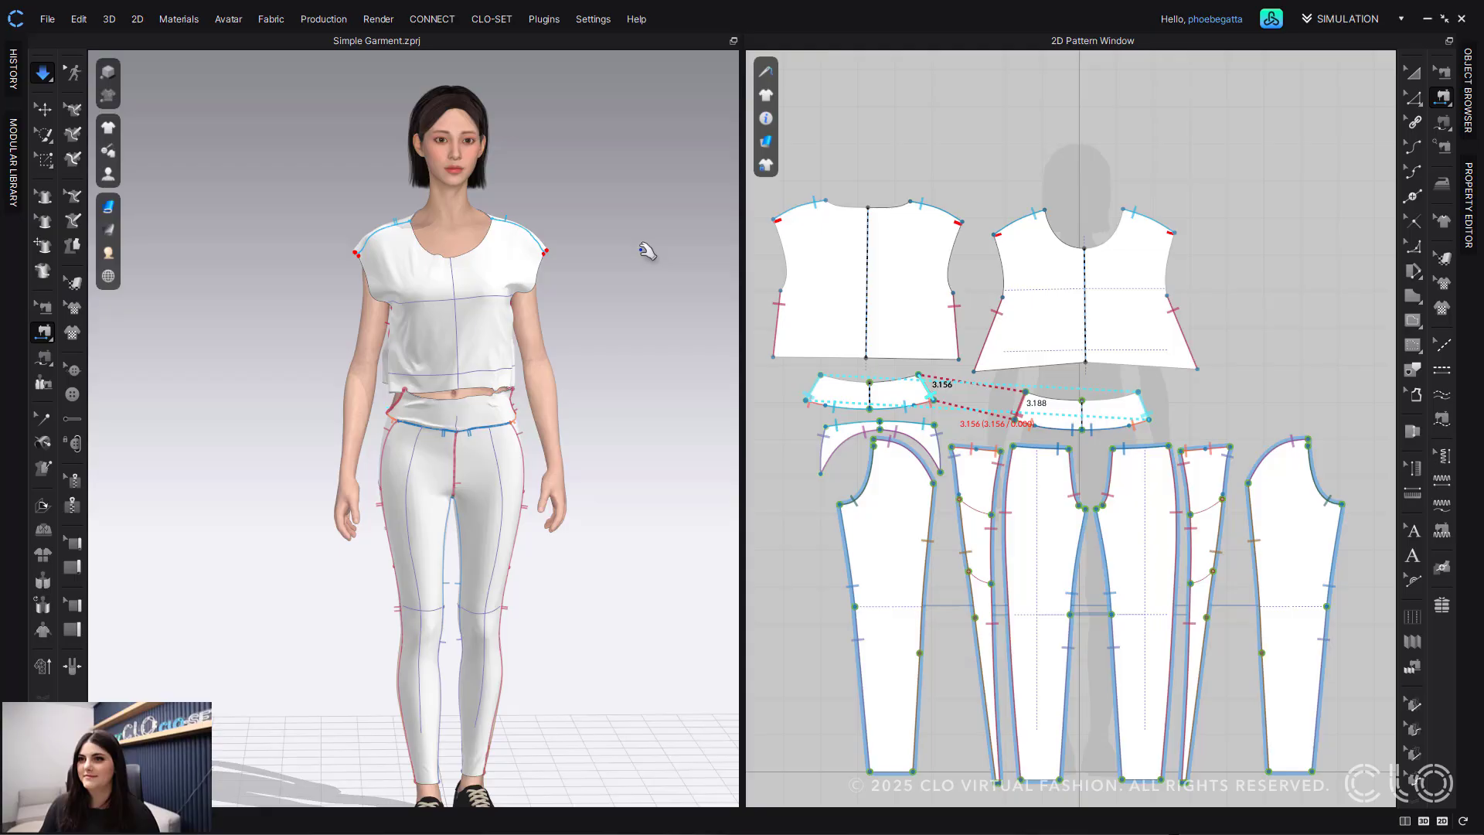
{"action": "key", "text": "q"}
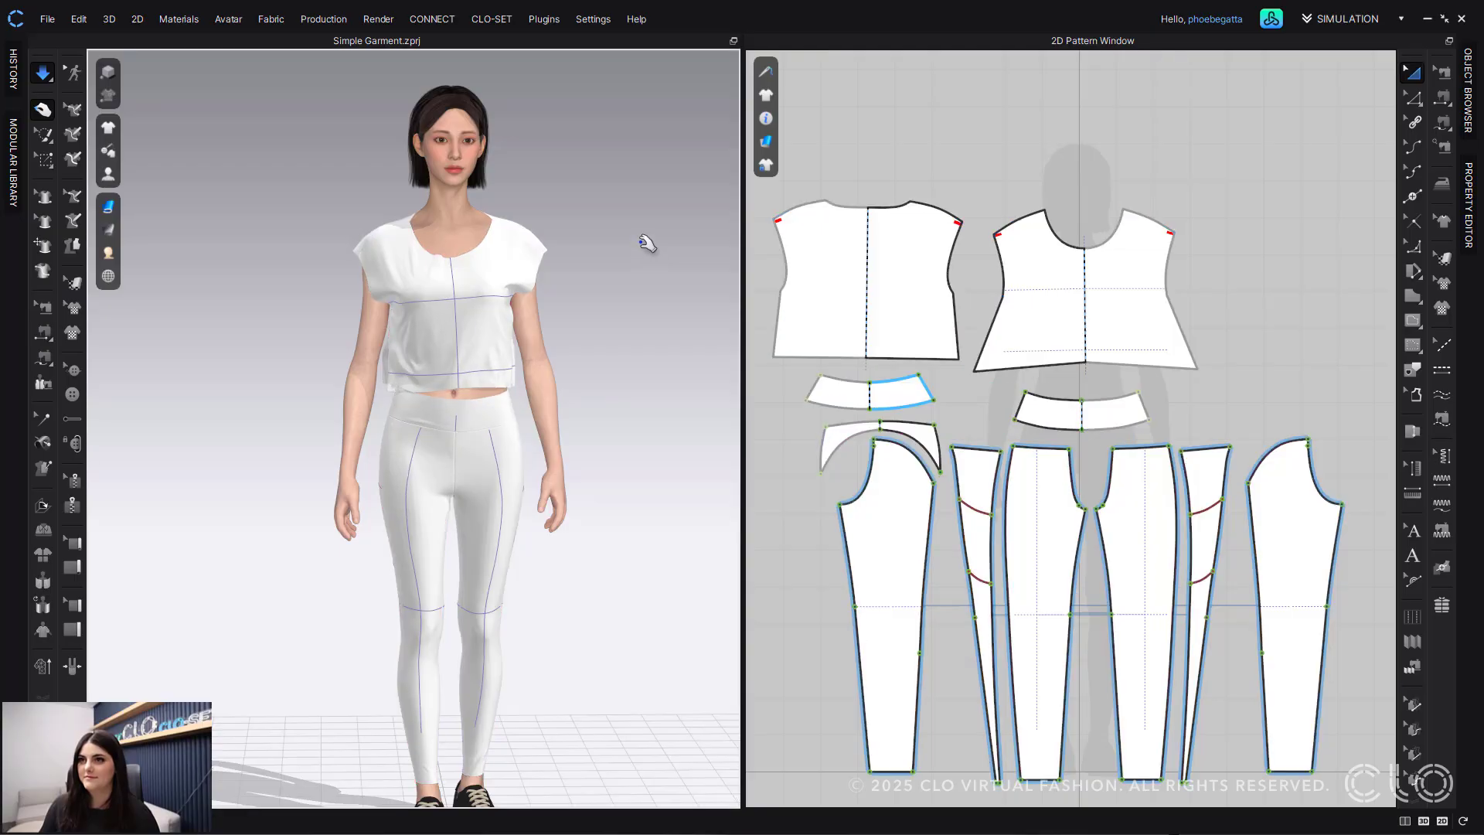
{"action": "left_click", "coordinate": [523, 260]}
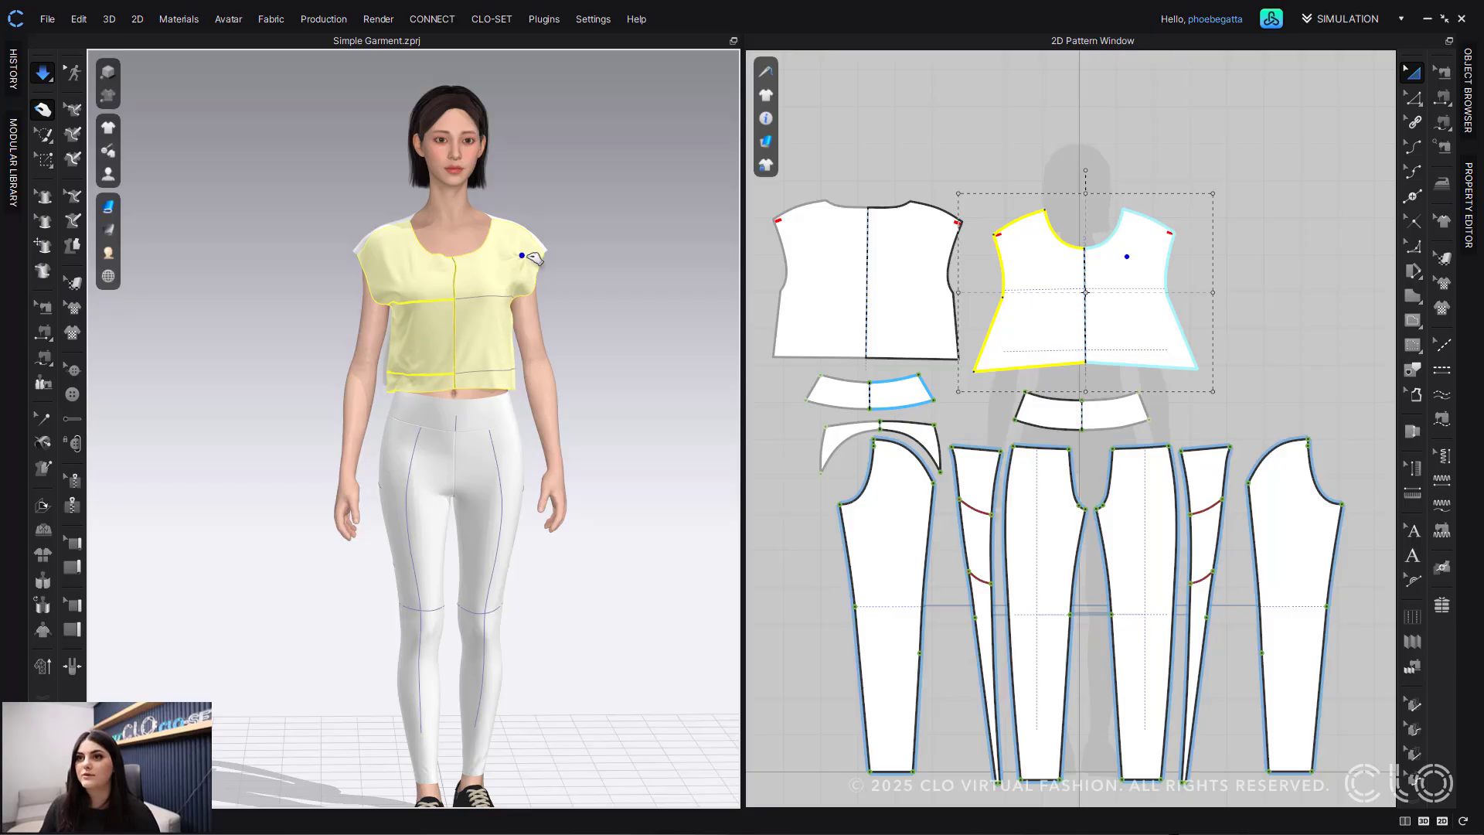
Step: Move the front bodice's lower side corner inward with Edit Pattern to straighten its side seam
{"action": "key", "text": "b"}
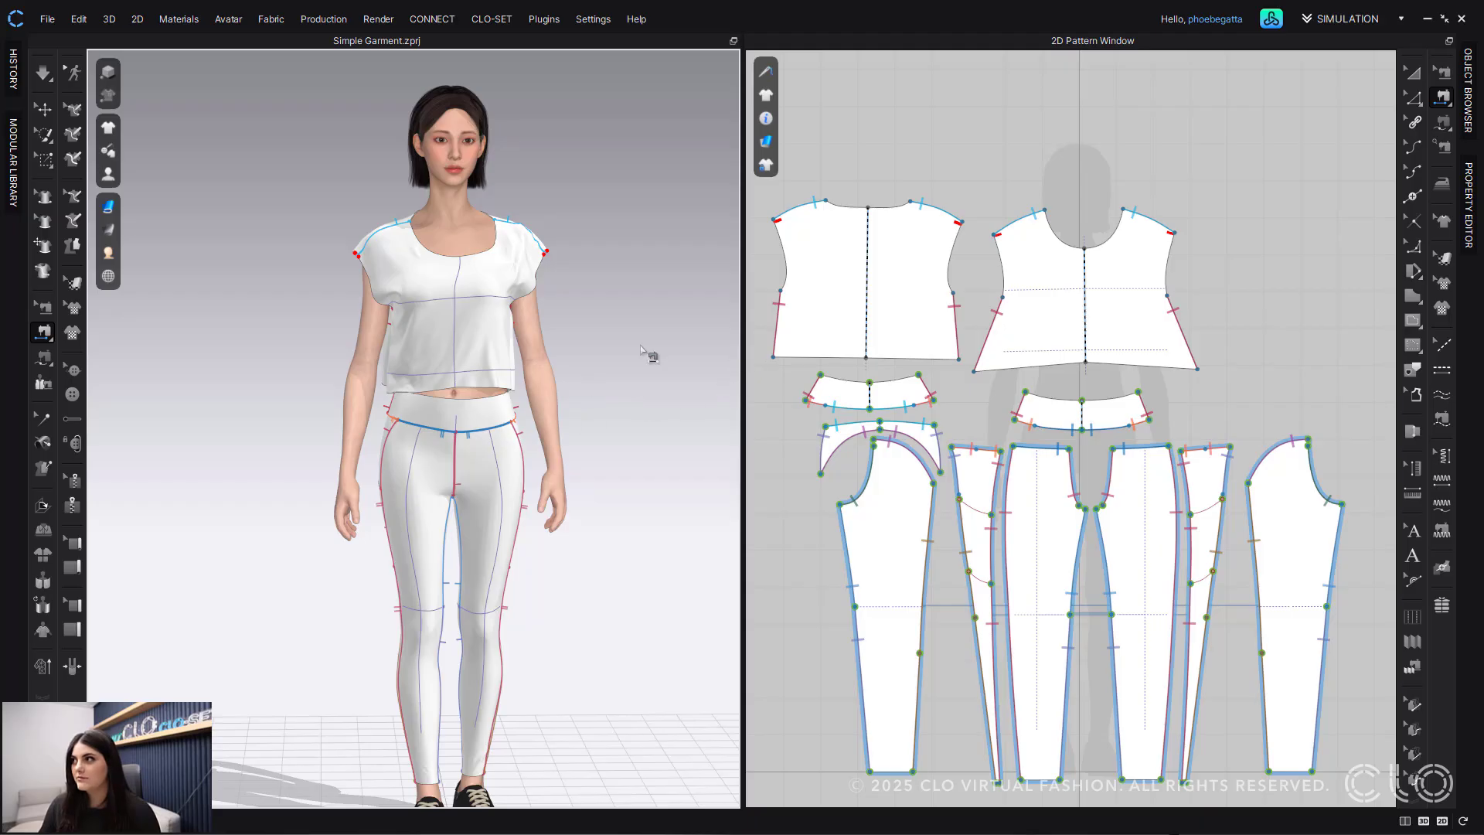
{"action": "left_click", "coordinate": [1414, 97]}
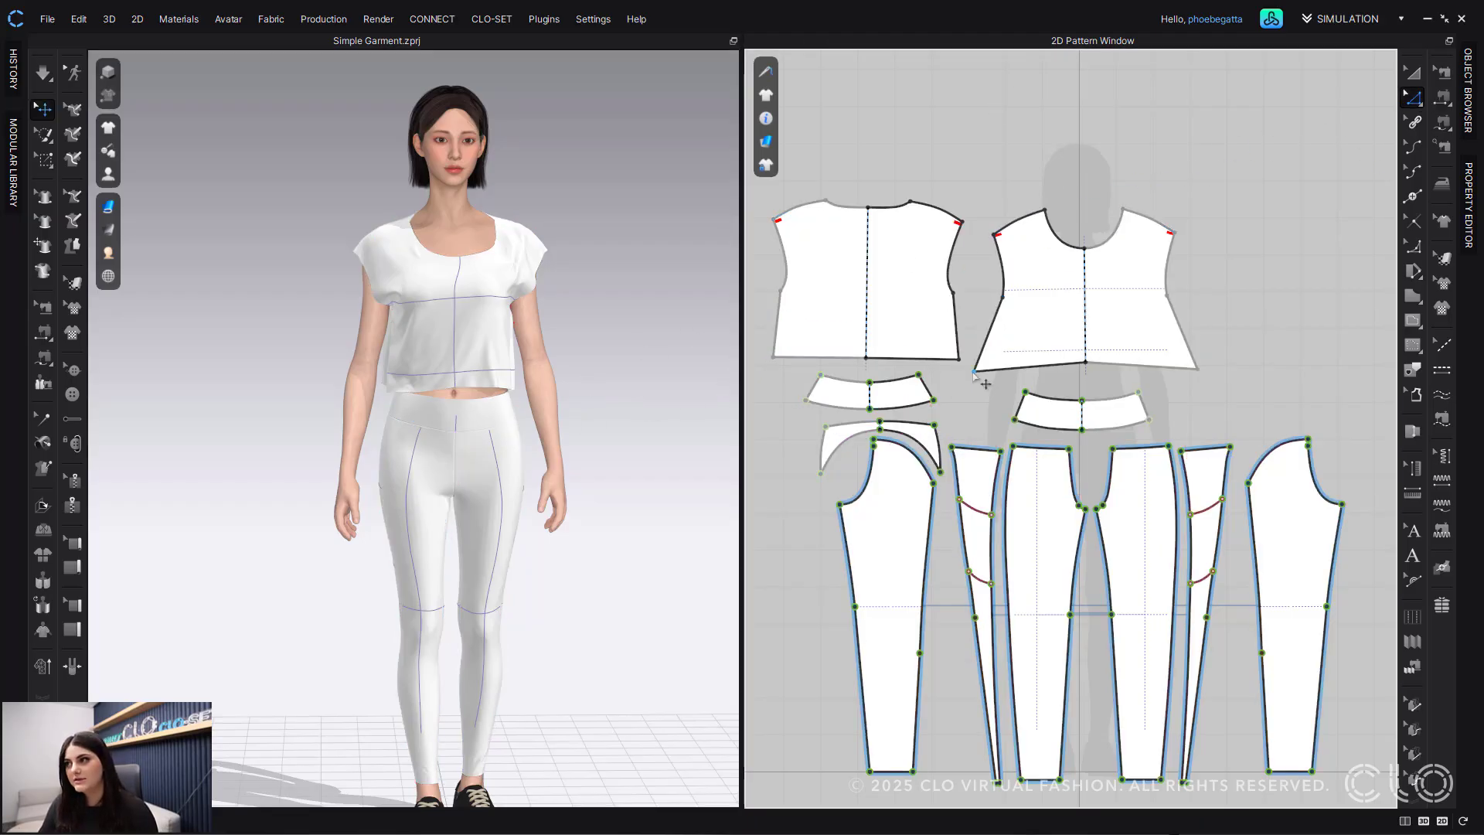
{"action": "left_click", "coordinate": [999, 370]}
{"action": "left_click_drag", "start_coordinate": [993, 359], "coordinate": [1027, 370]}
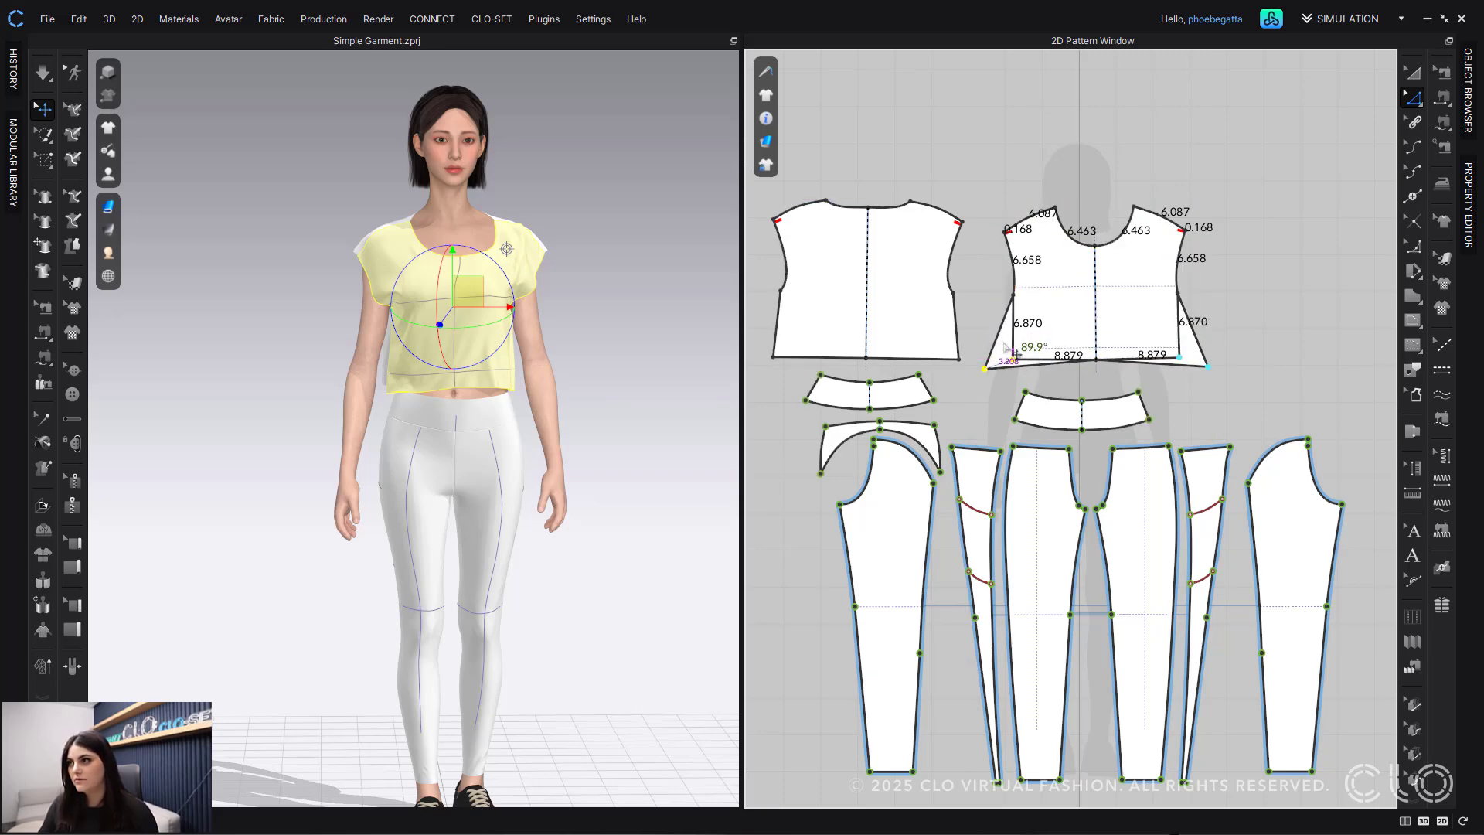
{"action": "left_click", "coordinate": [957, 338]}
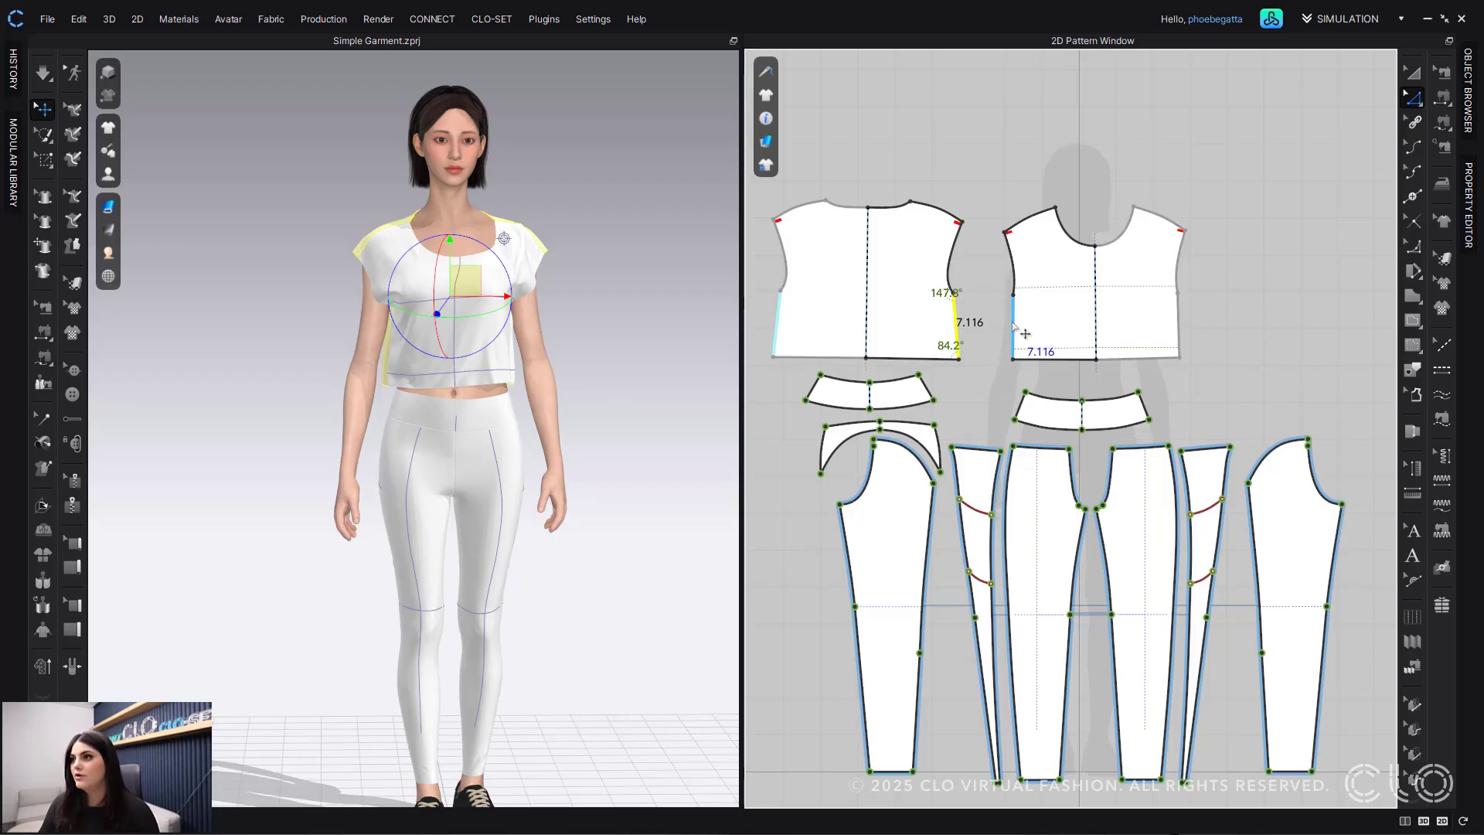
Step: Flare the front and back bodices by moving their lower side corners outward together, and lower both centre hem points
{"action": "left_click", "coordinate": [975, 371]}
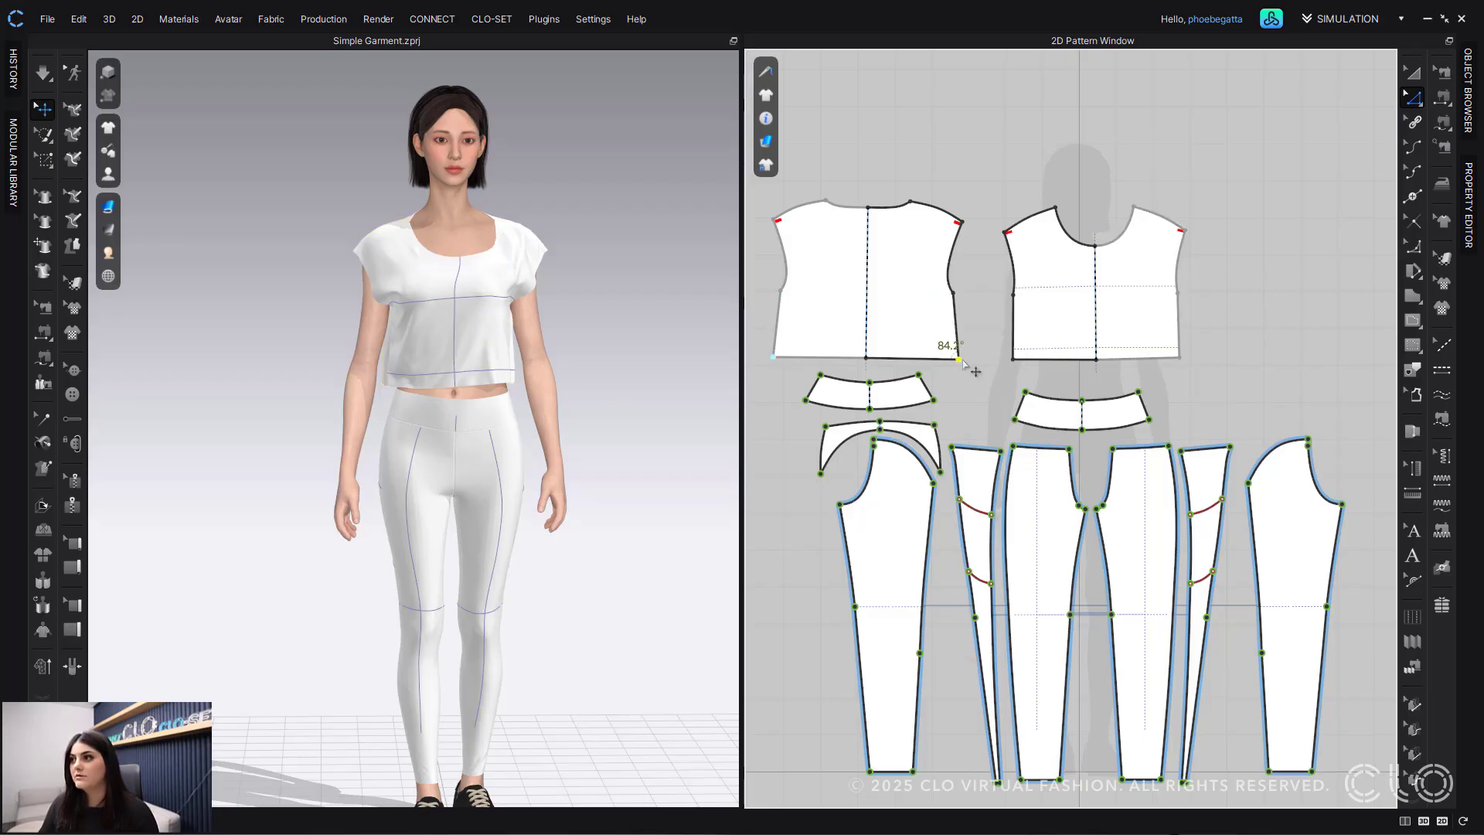
{"action": "left_click_drag", "start_coordinate": [1181, 359], "coordinate": [1196, 369]}
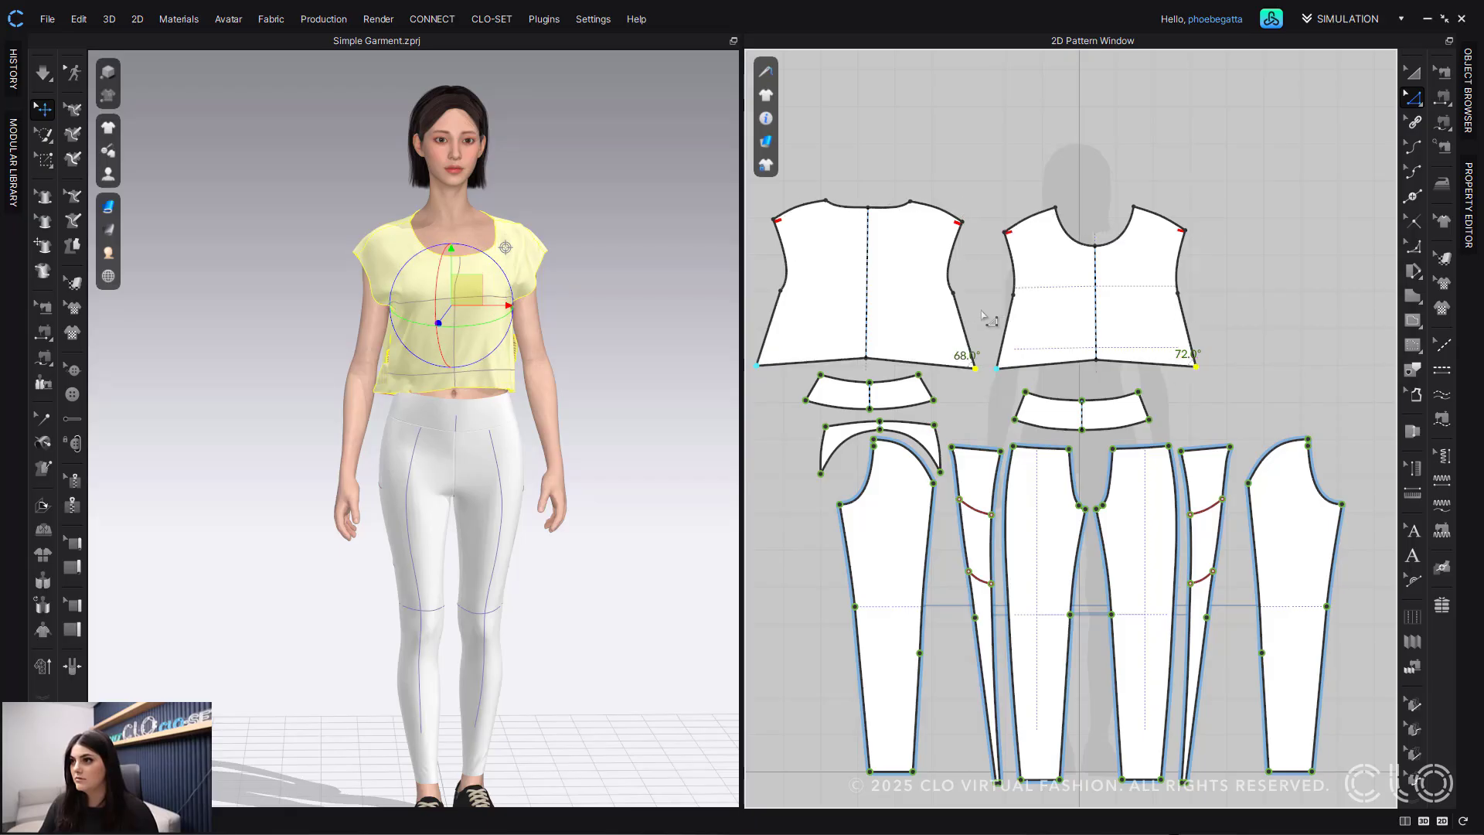
{"action": "left_click", "coordinate": [865, 359]}
{"action": "left_click_drag", "start_coordinate": [866, 359], "coordinate": [867, 370]}
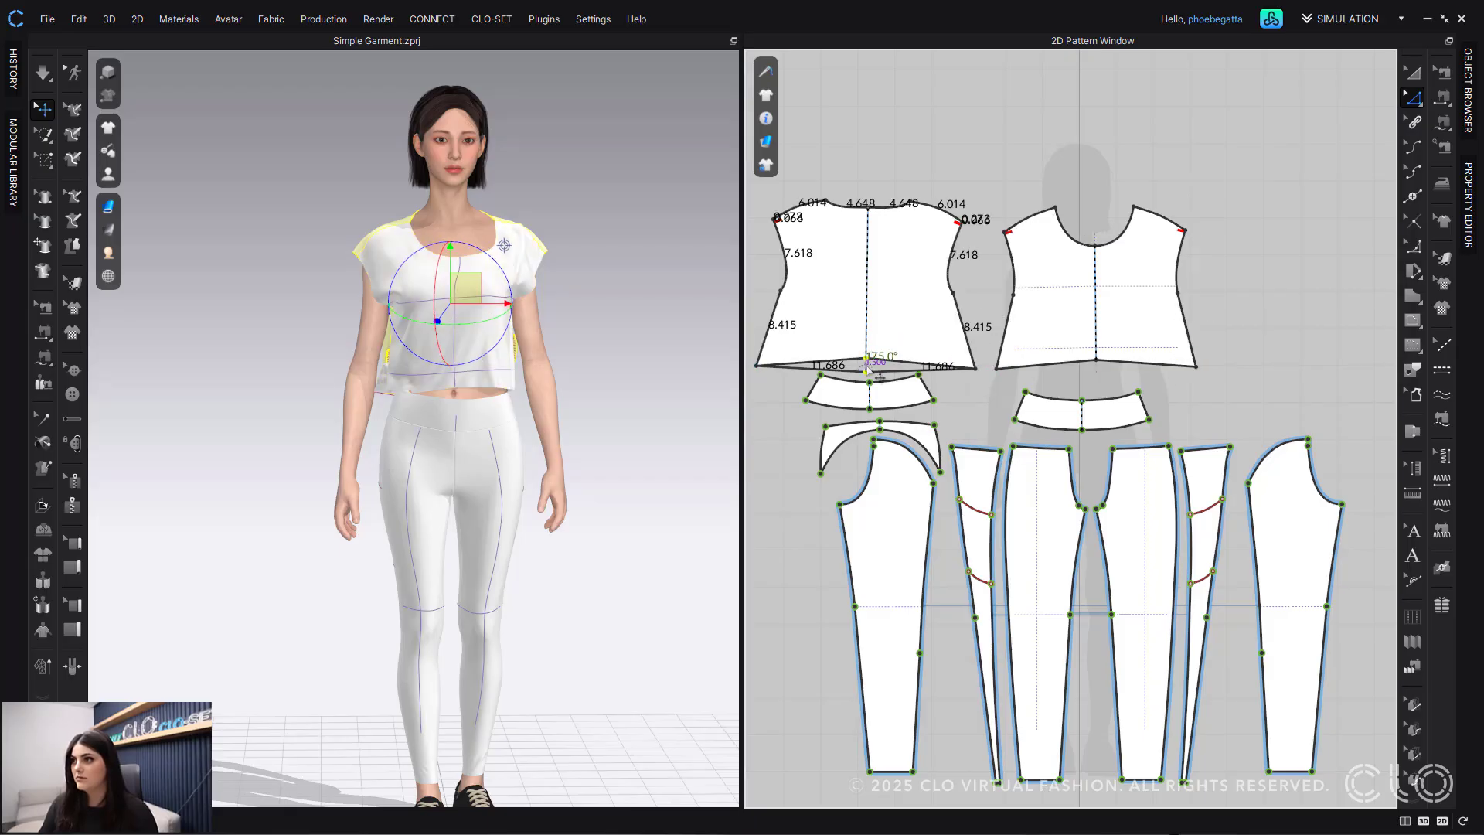
{"action": "left_click_drag", "start_coordinate": [1096, 361], "coordinate": [1098, 373]}
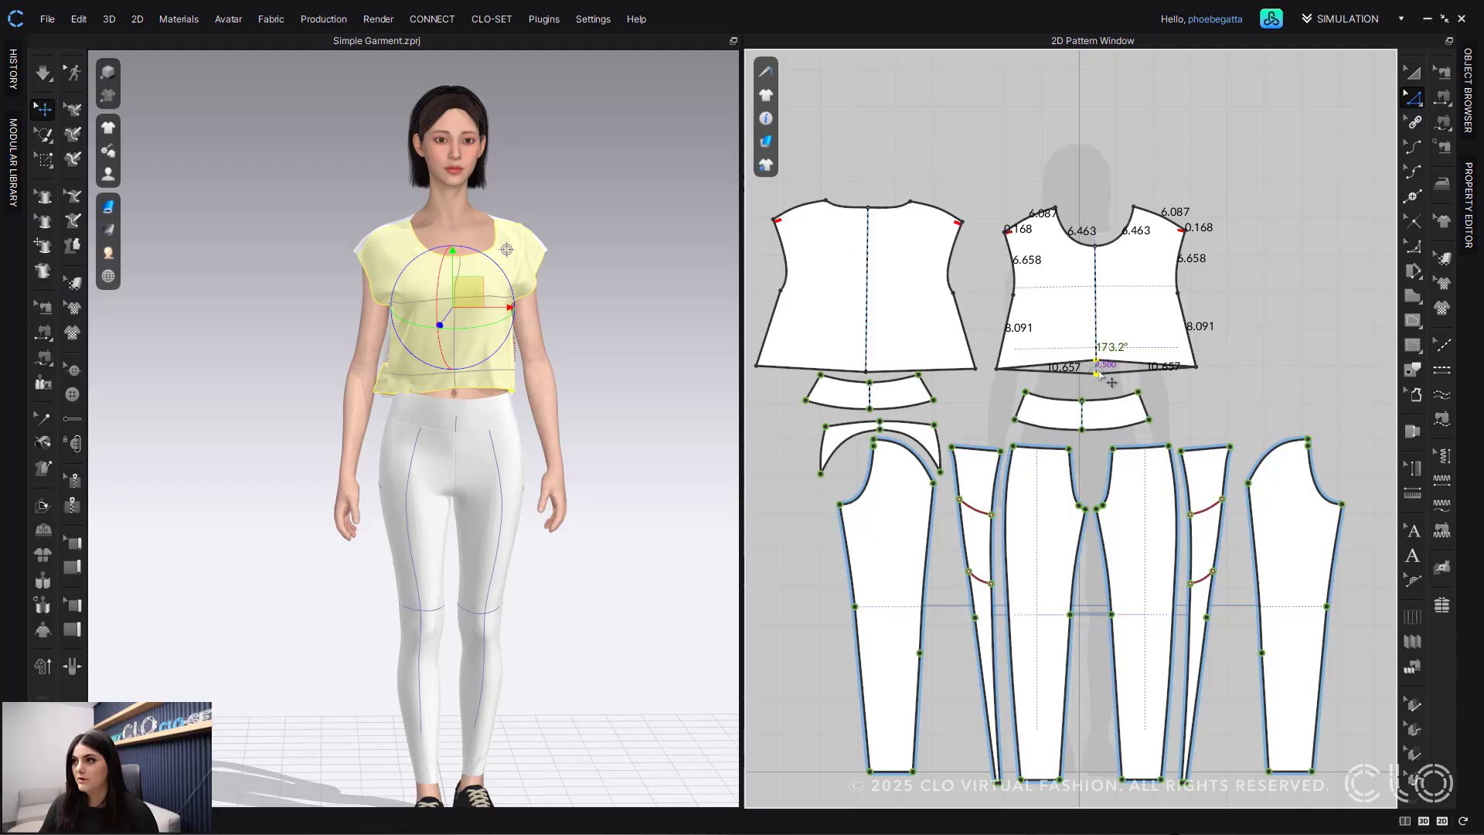
Step: Simulate the edited top to drape its flared hem on the avatar, and stop the simulation
{"action": "left_click", "coordinate": [1075, 221]}
{"action": "key", "text": "space"}
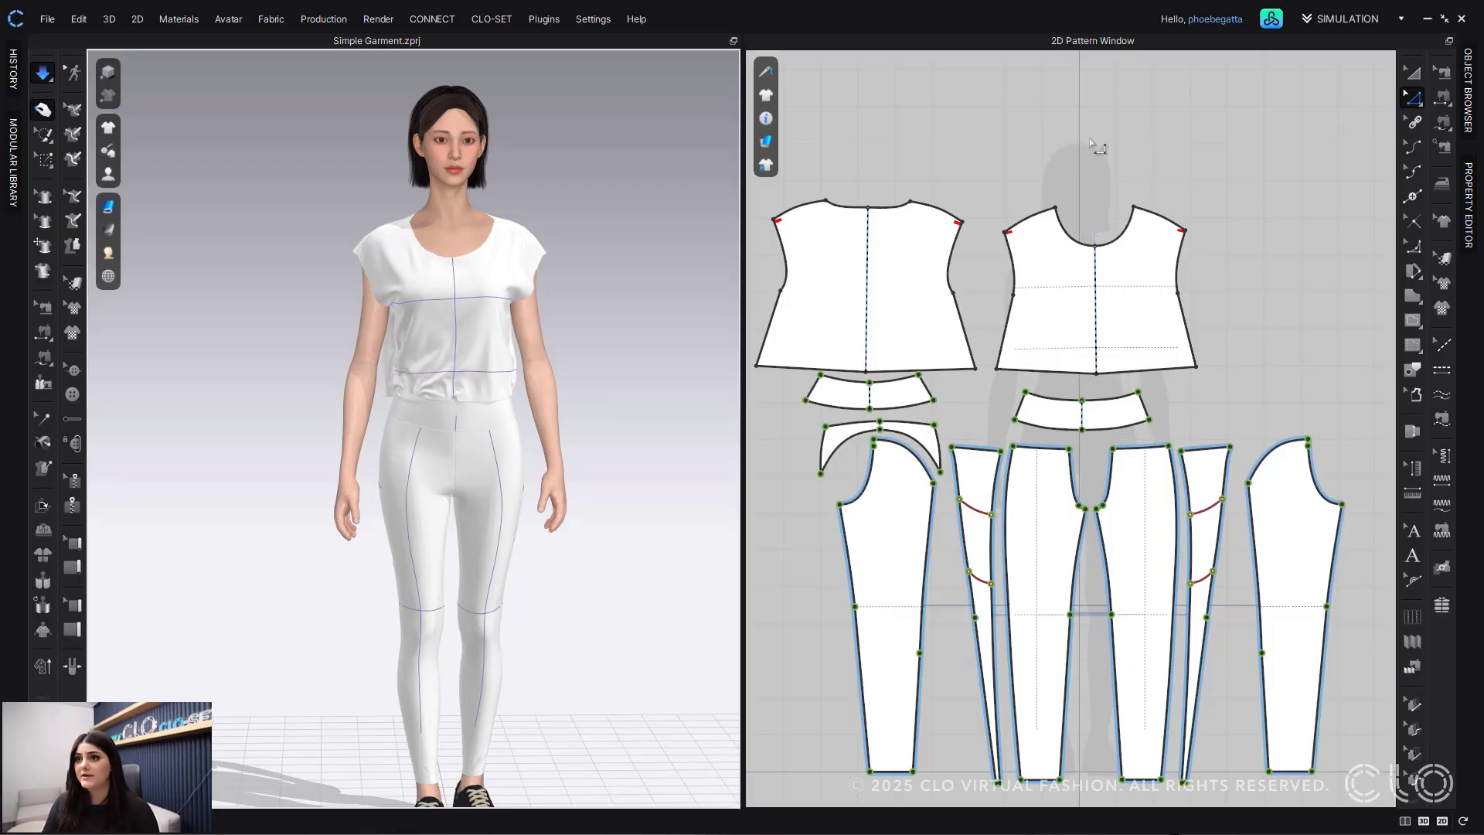
{"action": "key", "text": "space"}
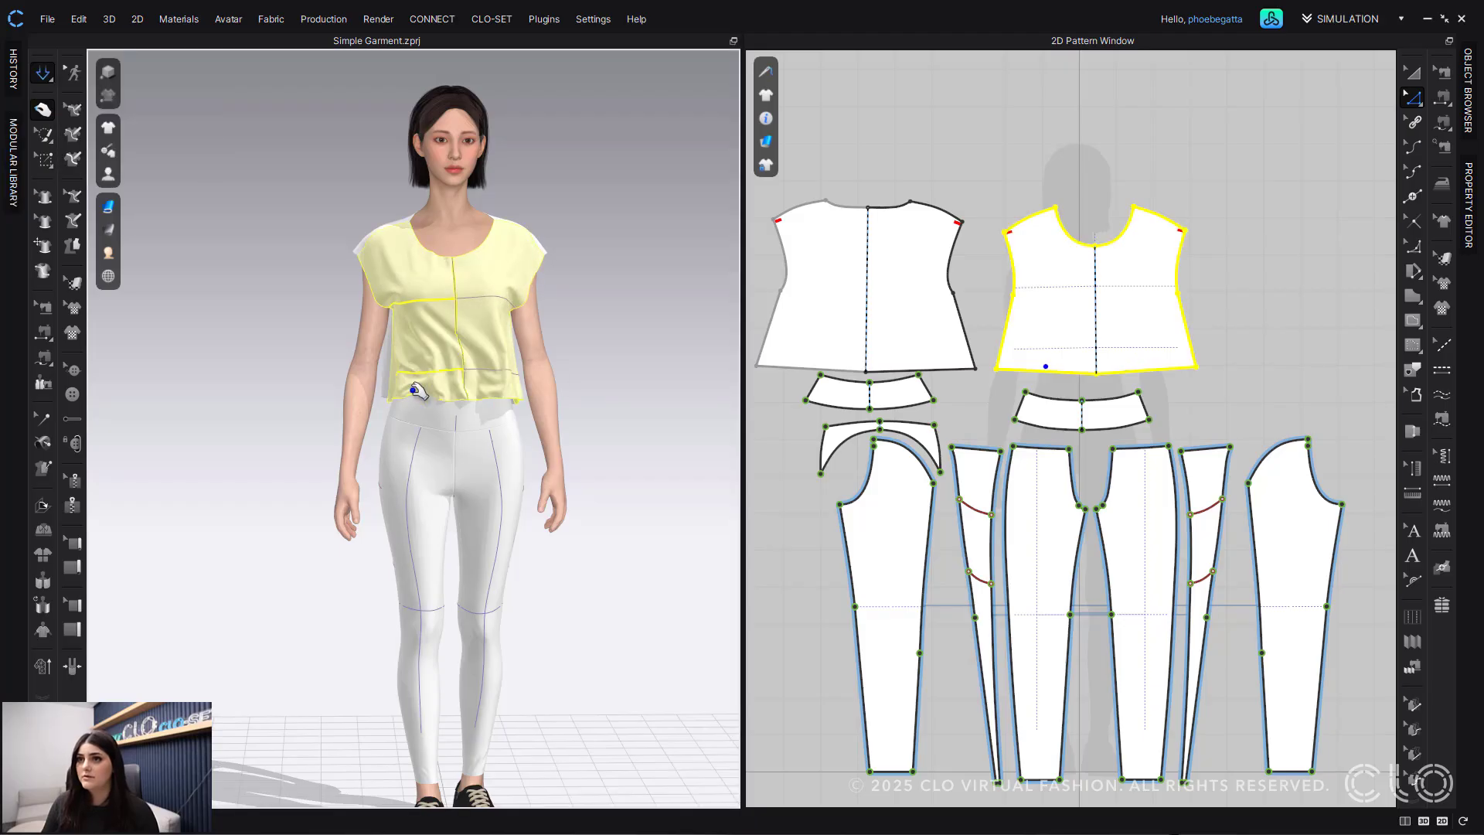
{"action": "scroll", "coordinate": [609, 430], "scroll_direction": "down", "scroll_amount": 2}
{"action": "middle_click_drag", "start_coordinate": [609, 431], "coordinate": [590, 396]}
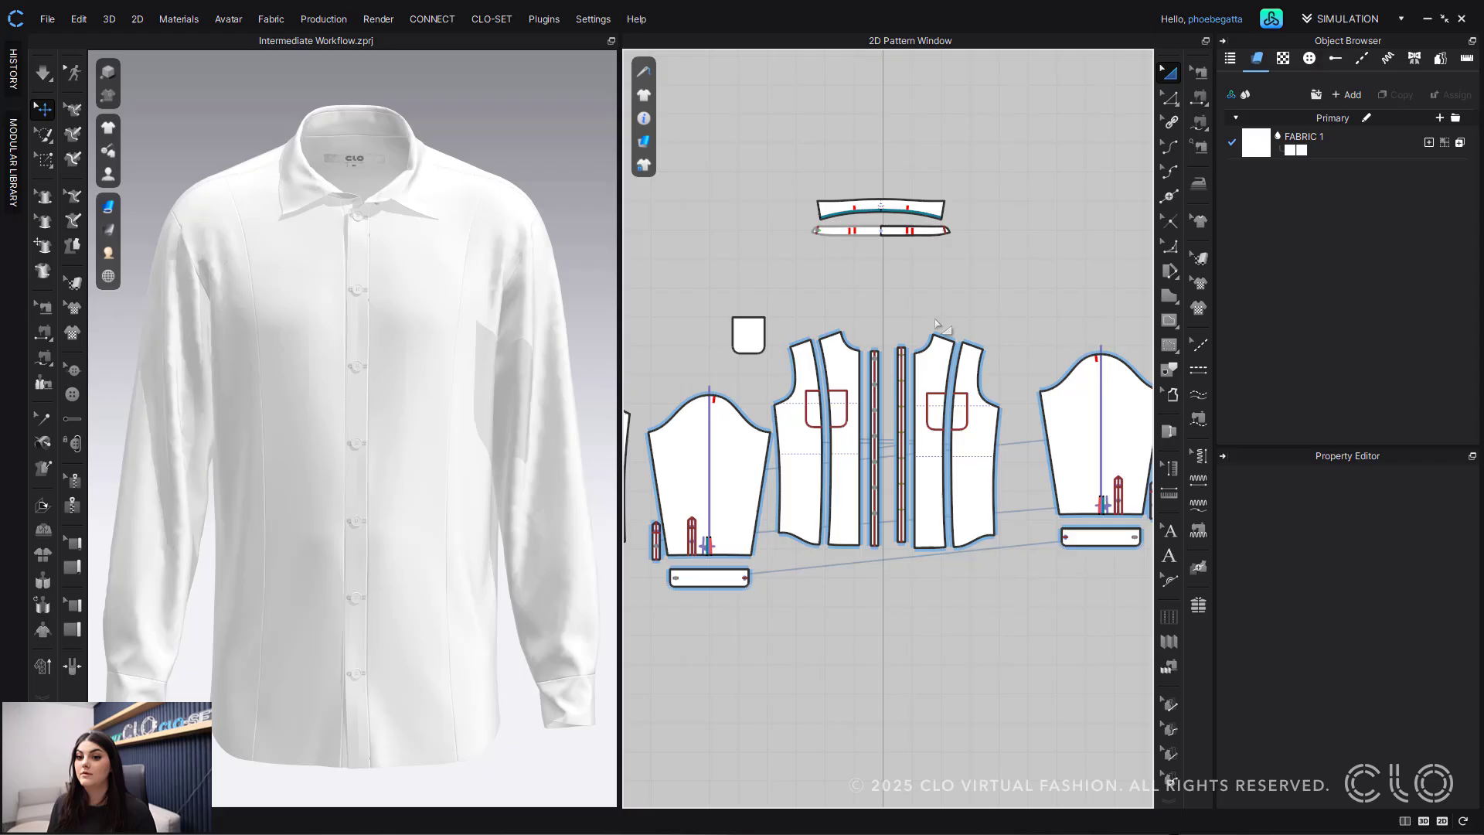
Step: Apply Half Symmetric Pattern (with Sewing) to the shirt's upper collar piece
{"action": "scroll", "coordinate": [935, 317], "scroll_direction": "down", "scroll_amount": 3}
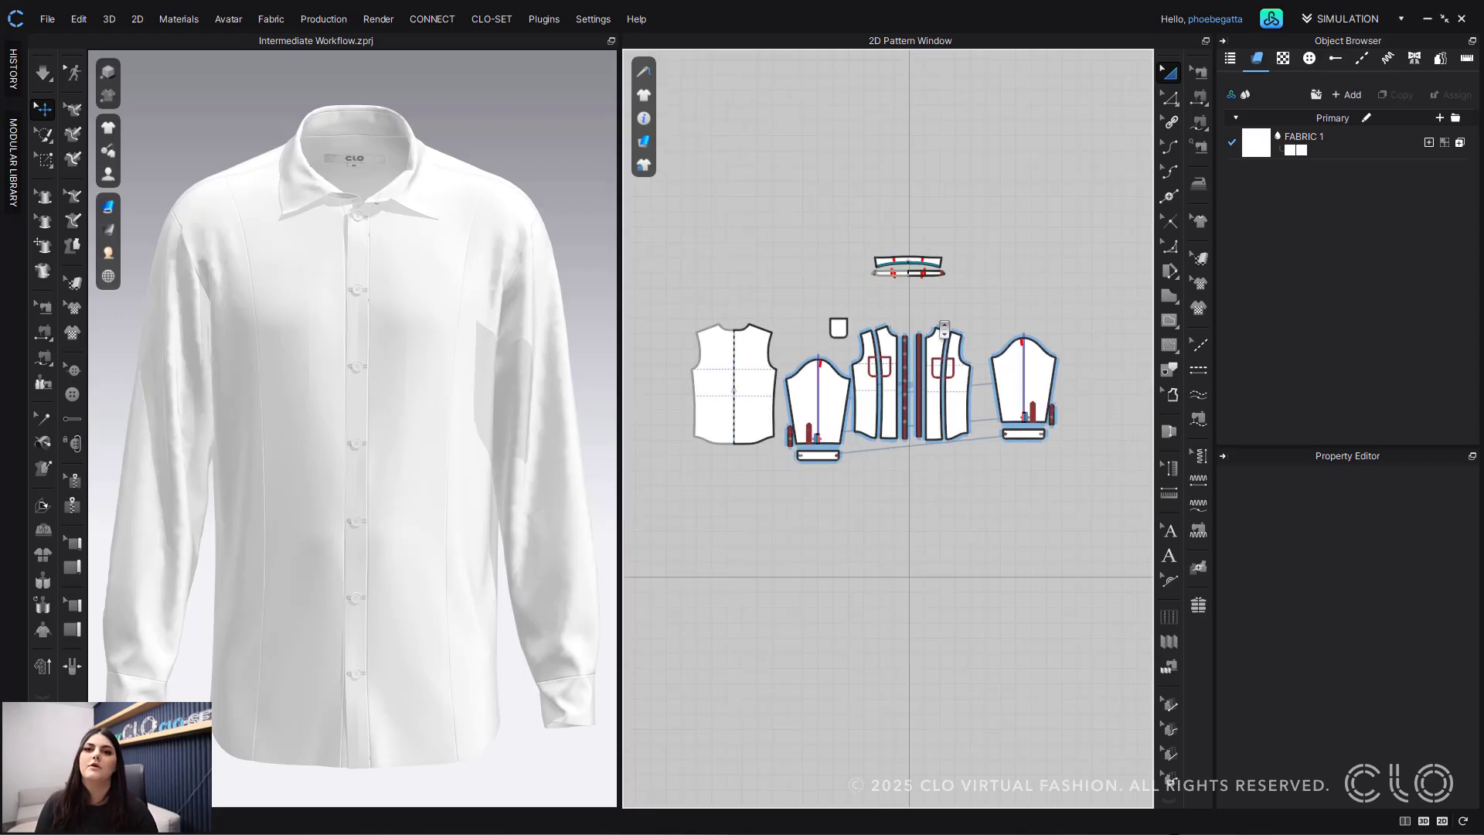
{"action": "middle_click_drag", "start_coordinate": [935, 324], "coordinate": [934, 318]}
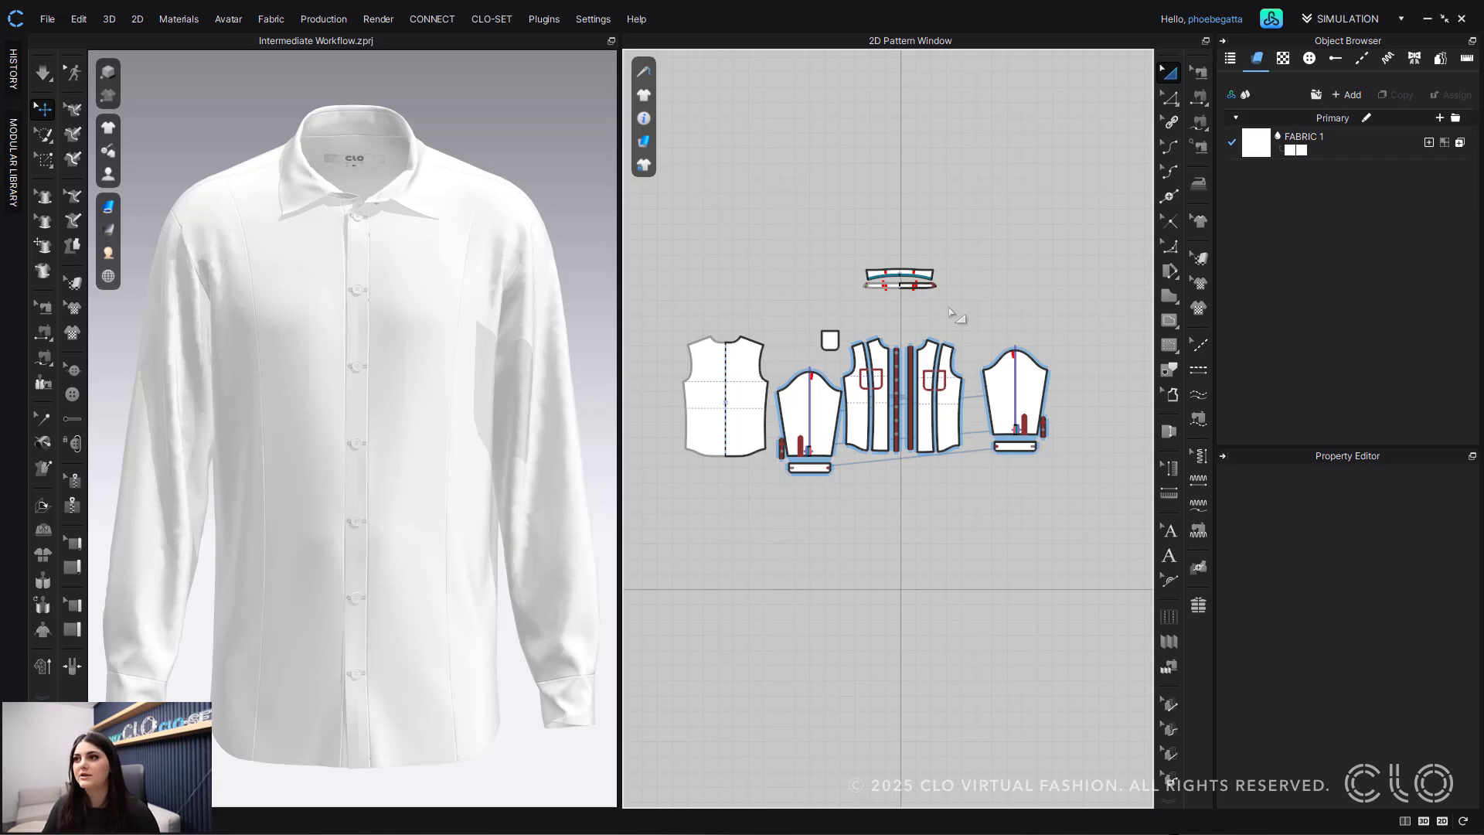
{"action": "scroll", "coordinate": [927, 310], "scroll_direction": "up", "scroll_amount": 5}
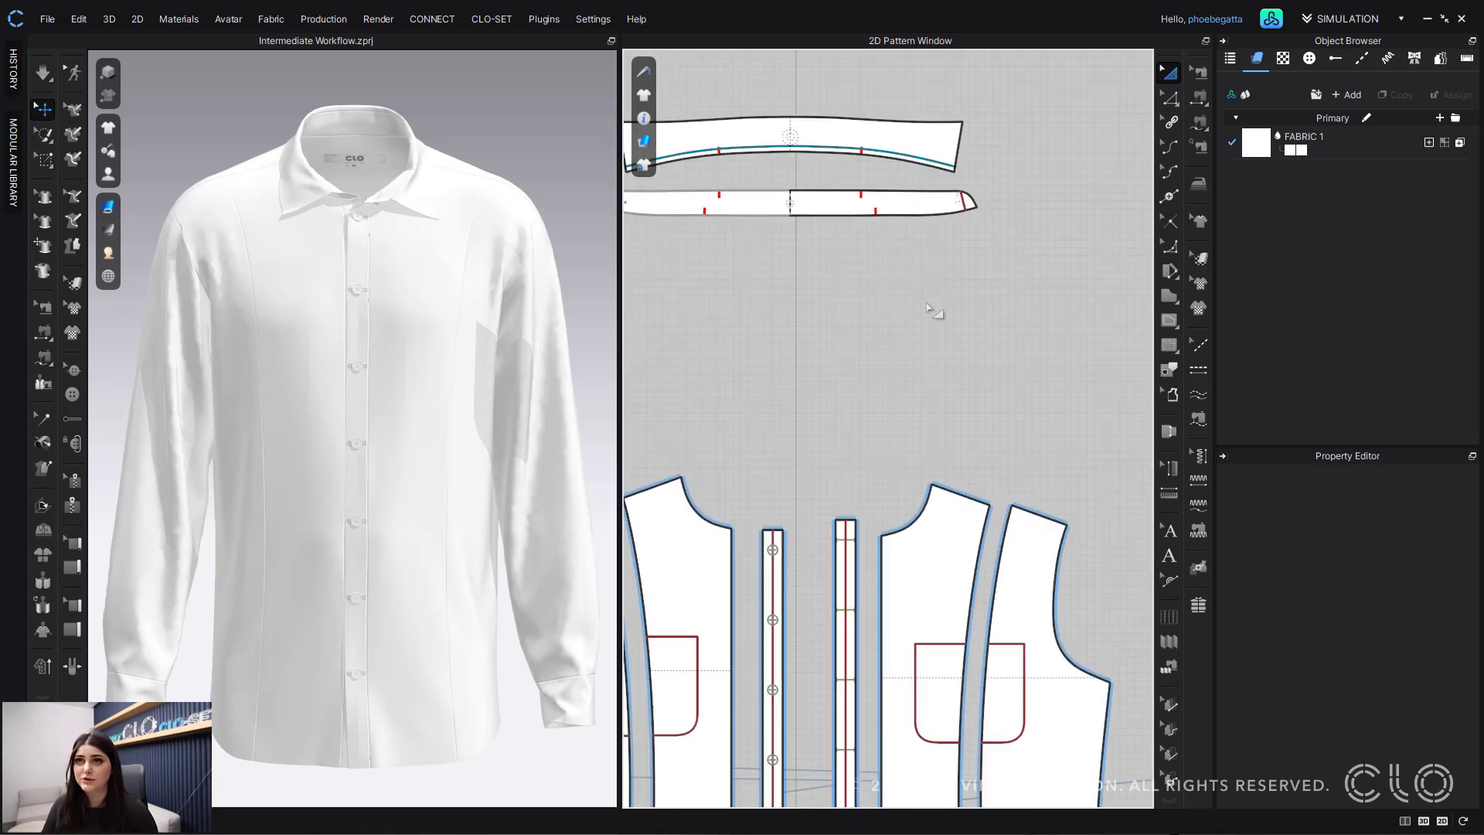
{"action": "middle_click_drag", "start_coordinate": [1003, 434], "coordinate": [1053, 501]}
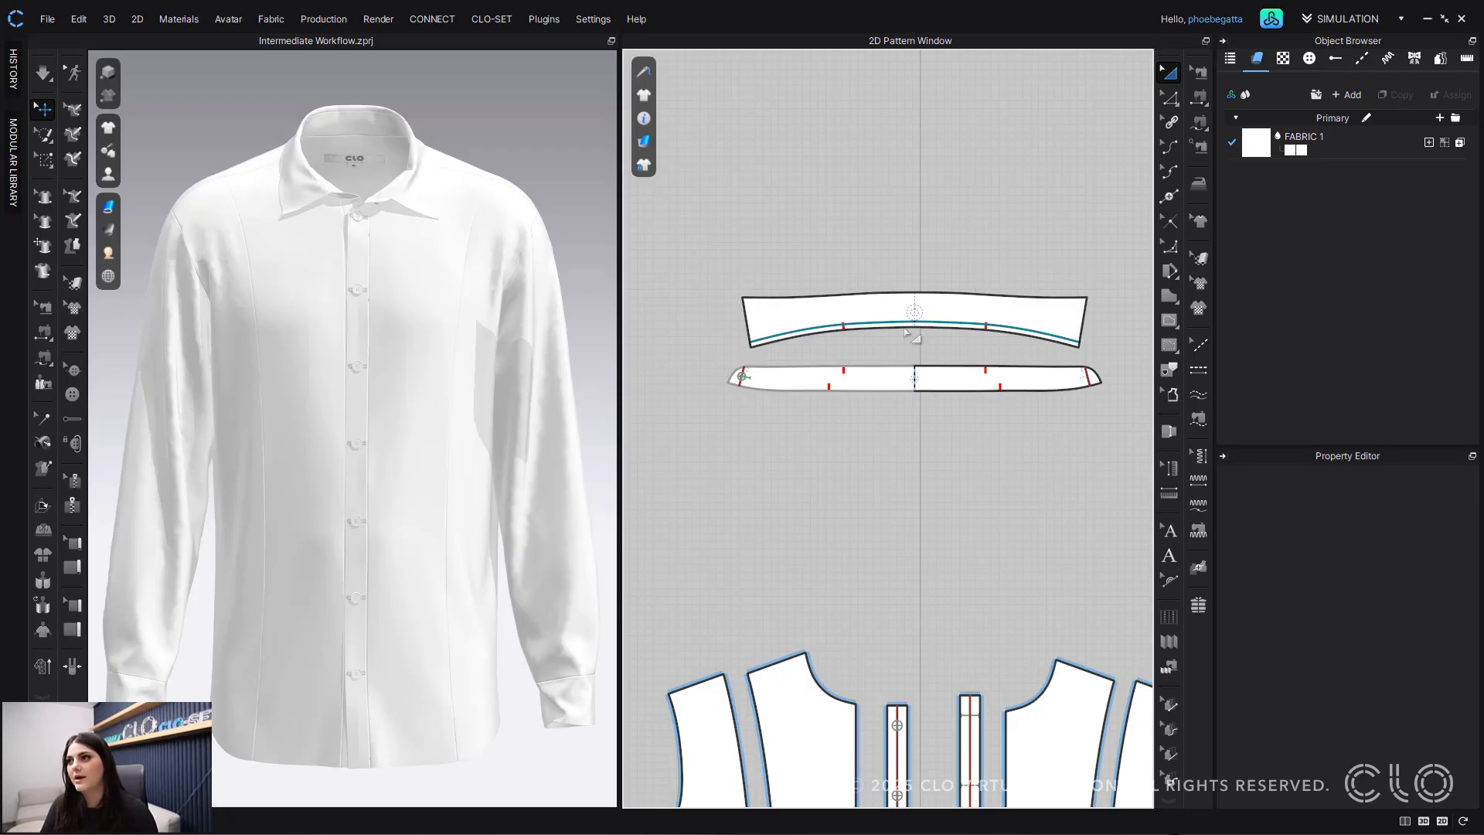
{"action": "left_click", "coordinate": [928, 300]}
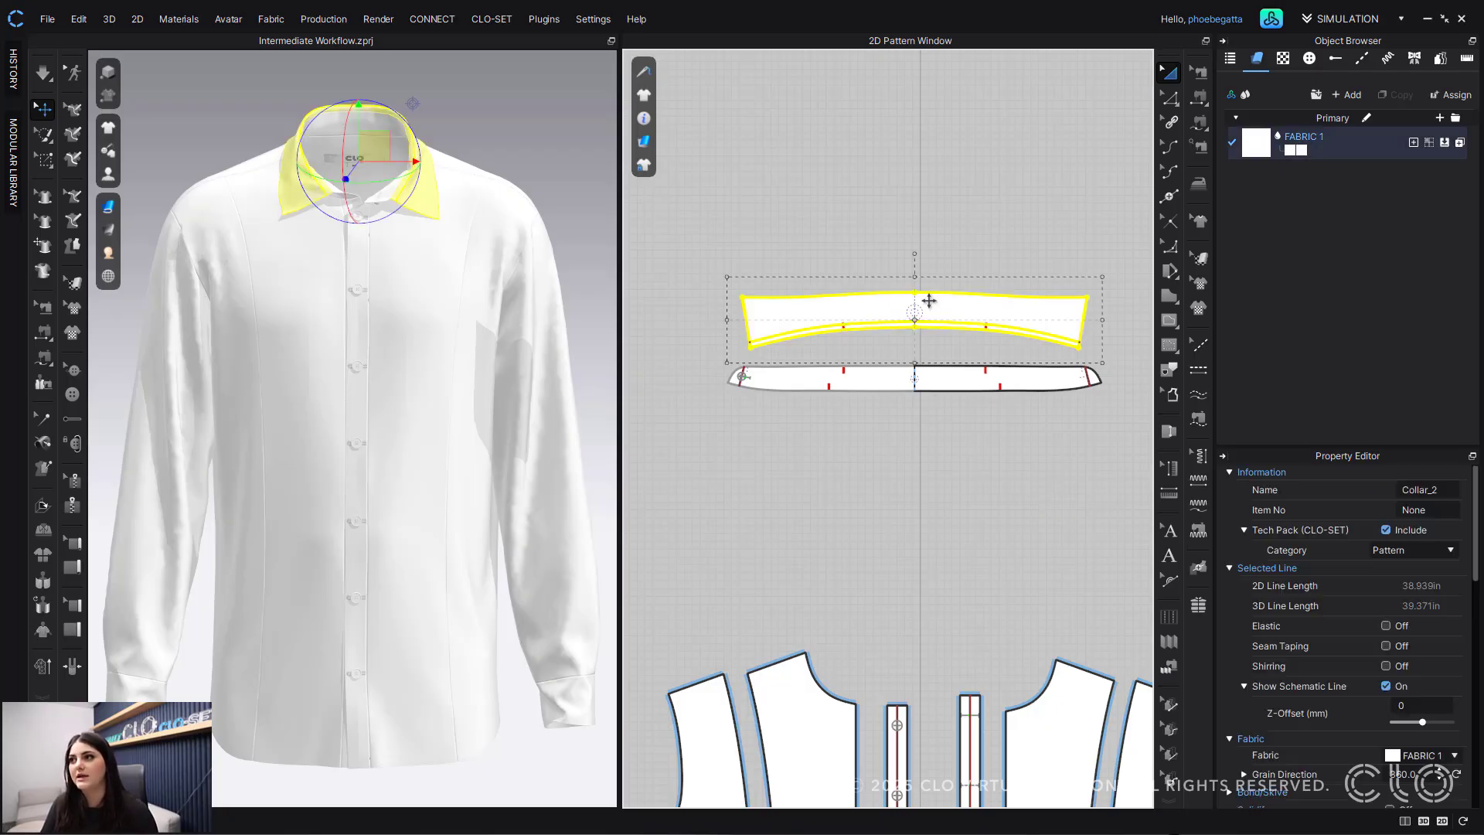
{"action": "right_click", "coordinate": [928, 301]}
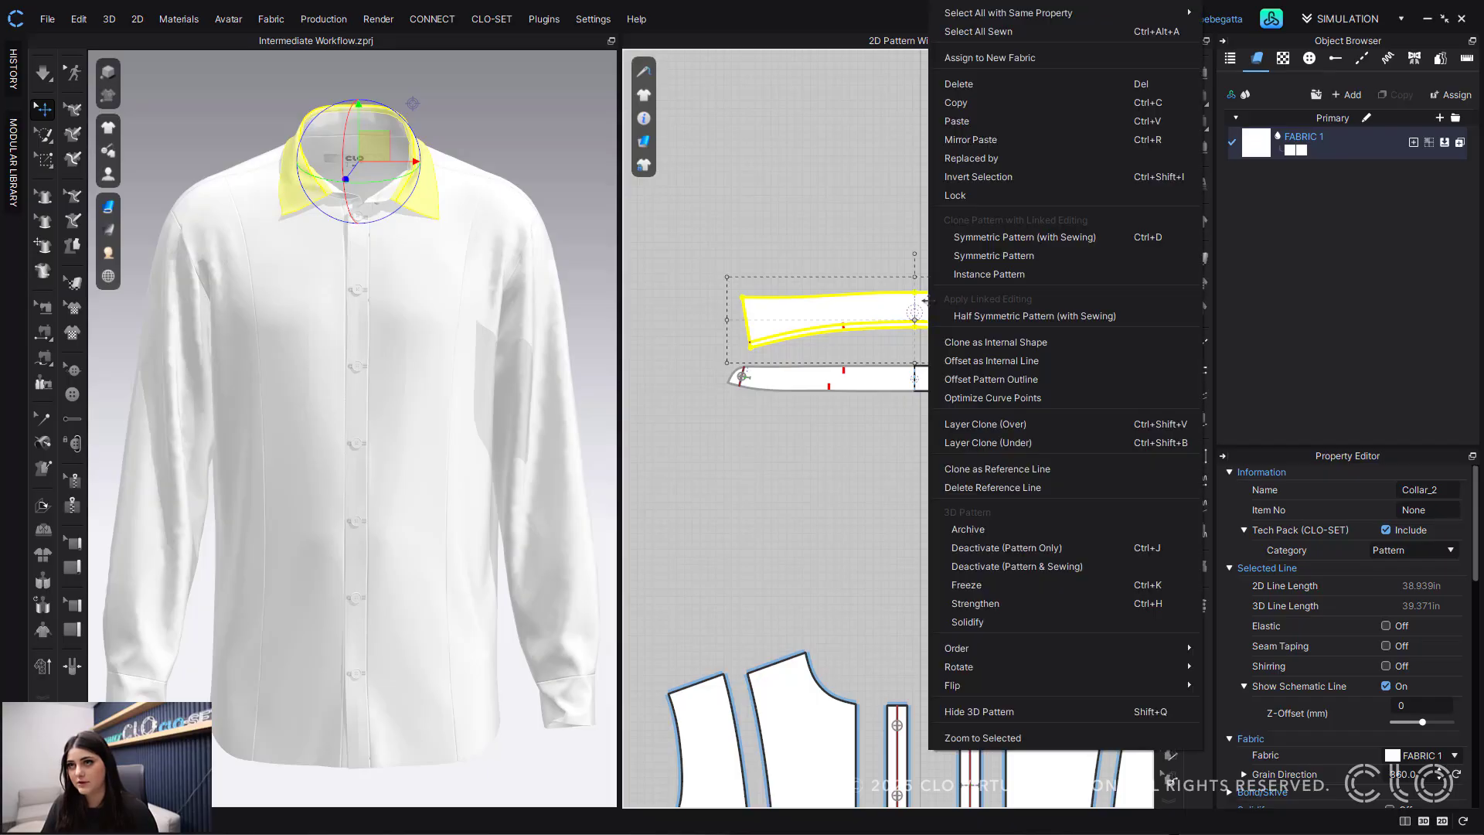
{"action": "left_click", "coordinate": [990, 312]}
{"action": "left_click", "coordinate": [964, 523]}
Step: Examine the shirt's two front placket strips and the linked editing and cloning commands available for the button placket
{"action": "middle_click_drag", "start_coordinate": [973, 545], "coordinate": [903, 297]}
{"action": "scroll", "coordinate": [968, 421], "scroll_direction": "down", "scroll_amount": 4}
{"action": "scroll", "coordinate": [830, 338], "scroll_direction": "up", "scroll_amount": 5}
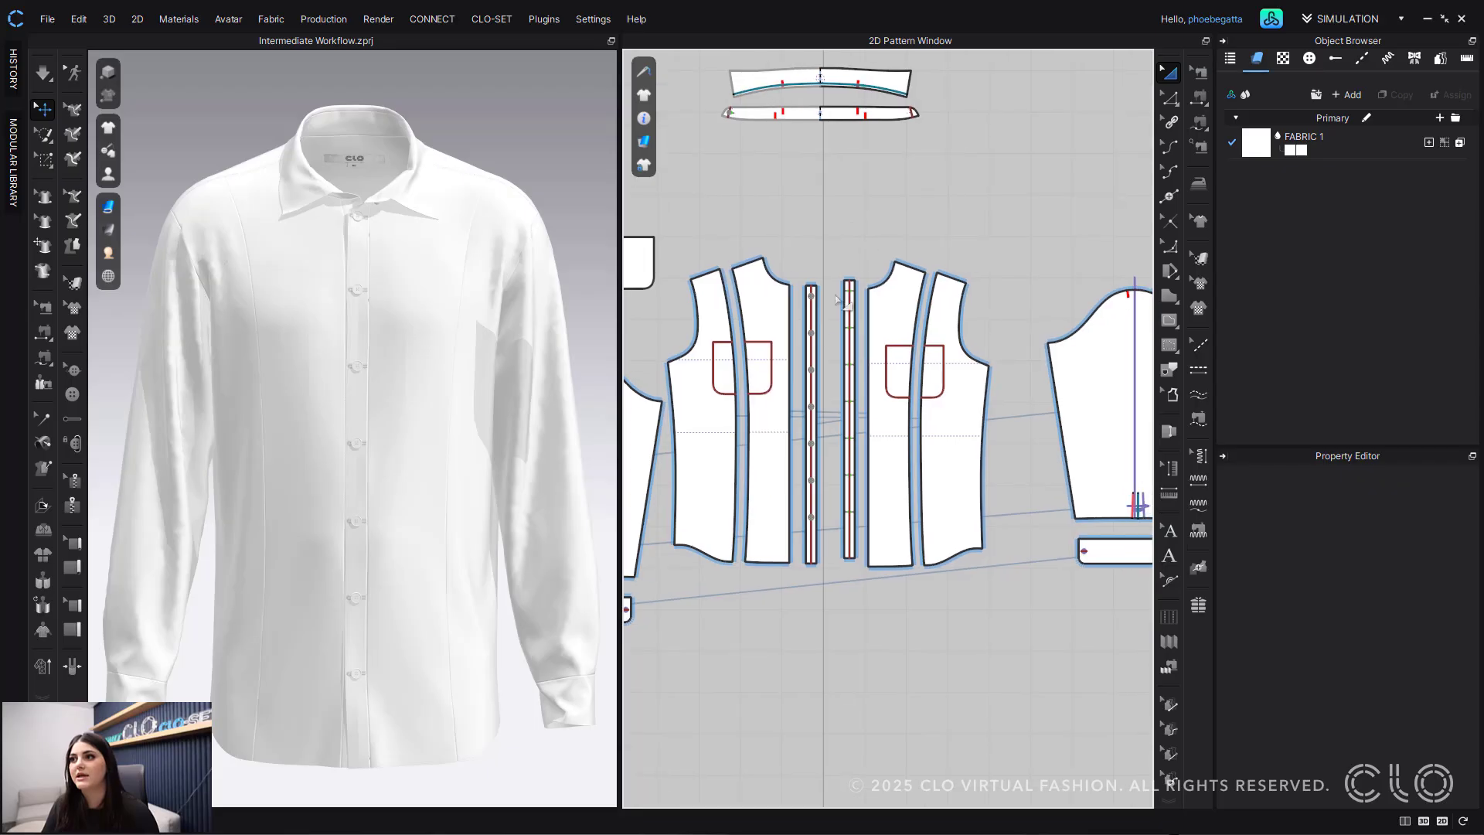
{"action": "right_click_drag", "start_coordinate": [829, 348], "coordinate": [883, 373]}
{"action": "left_click", "coordinate": [918, 303]}
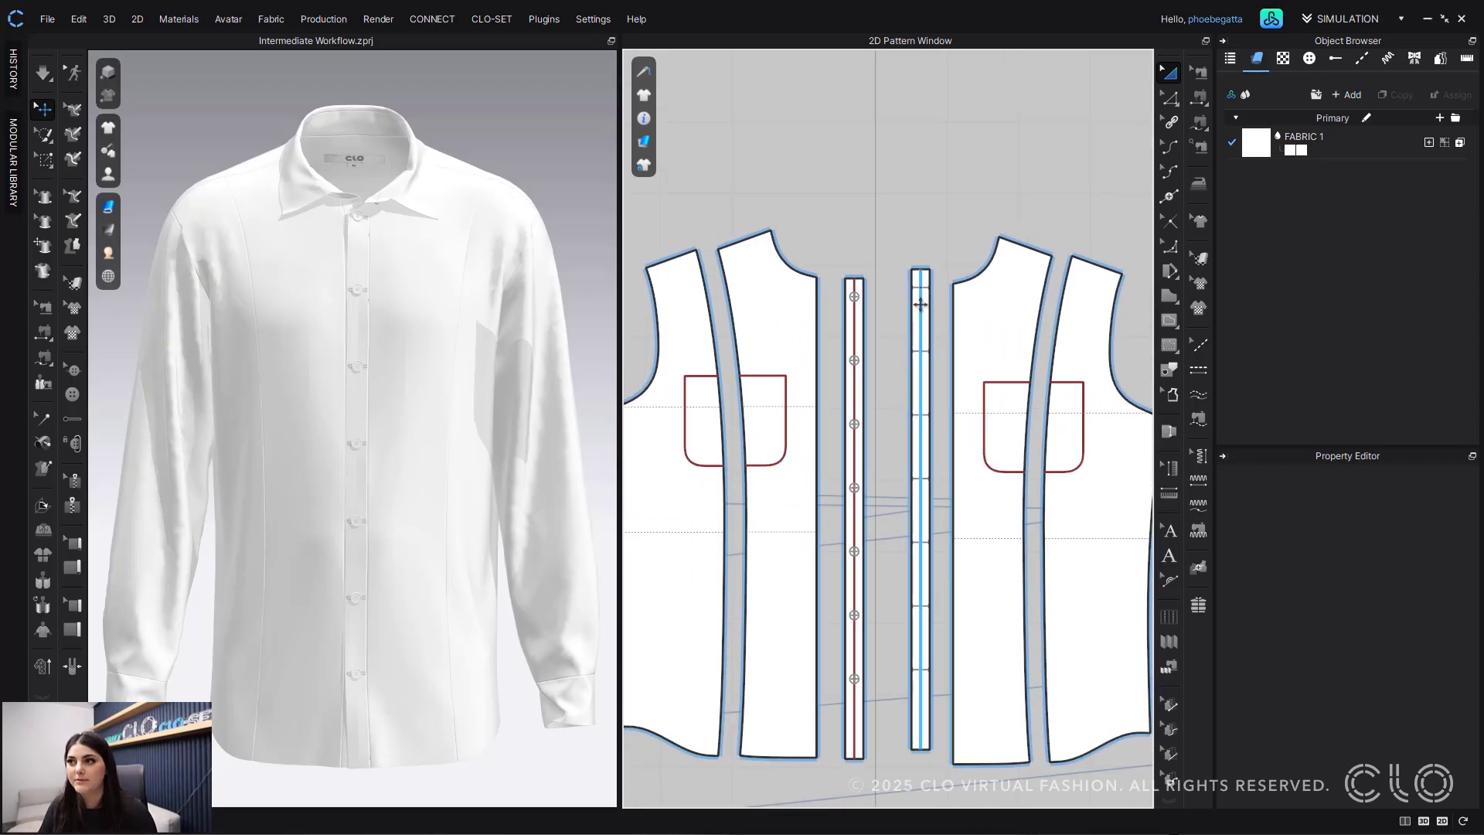
{"action": "left_click", "coordinate": [858, 335]}
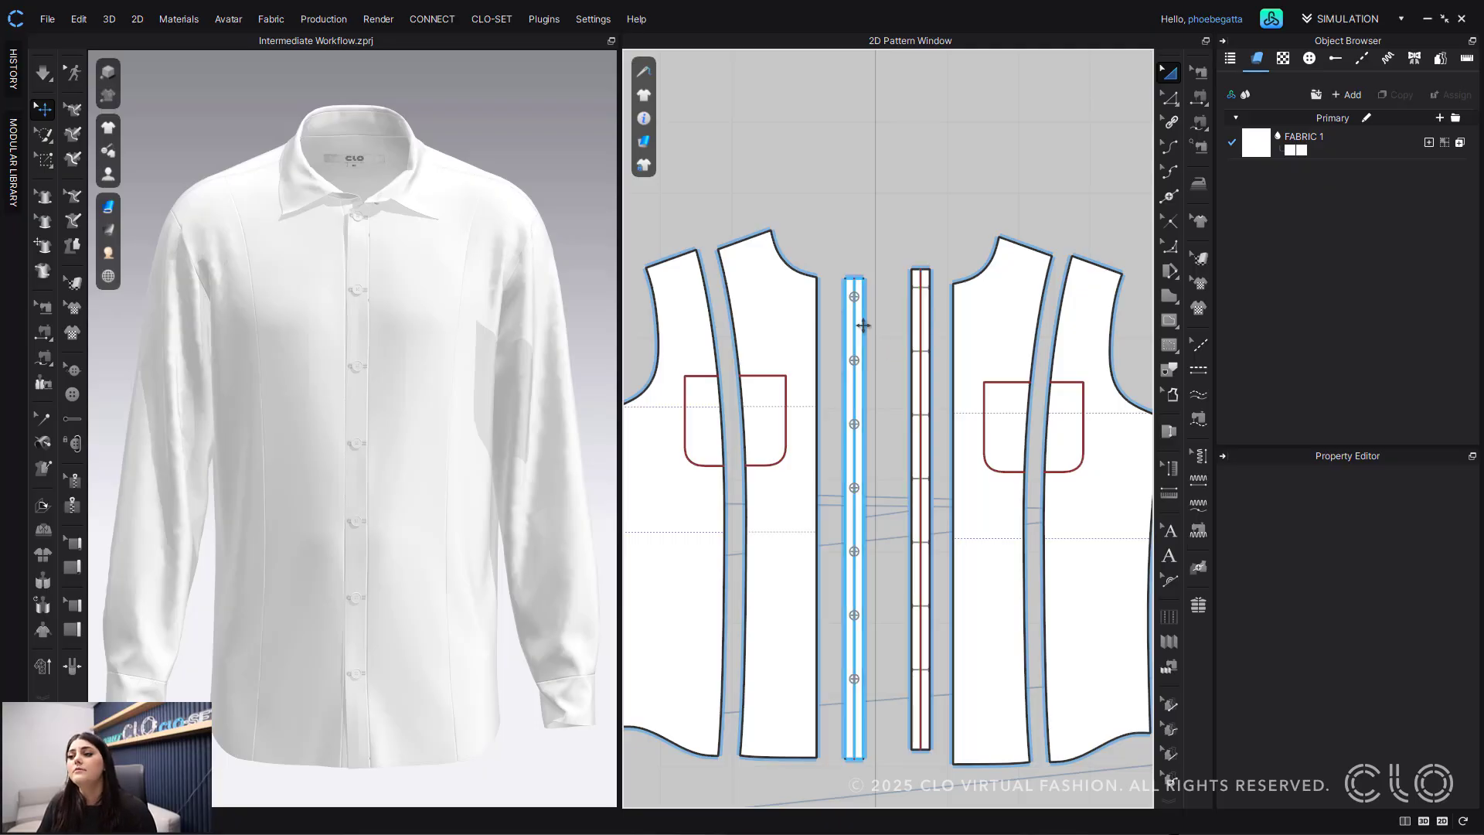
{"action": "left_click", "coordinate": [863, 325]}
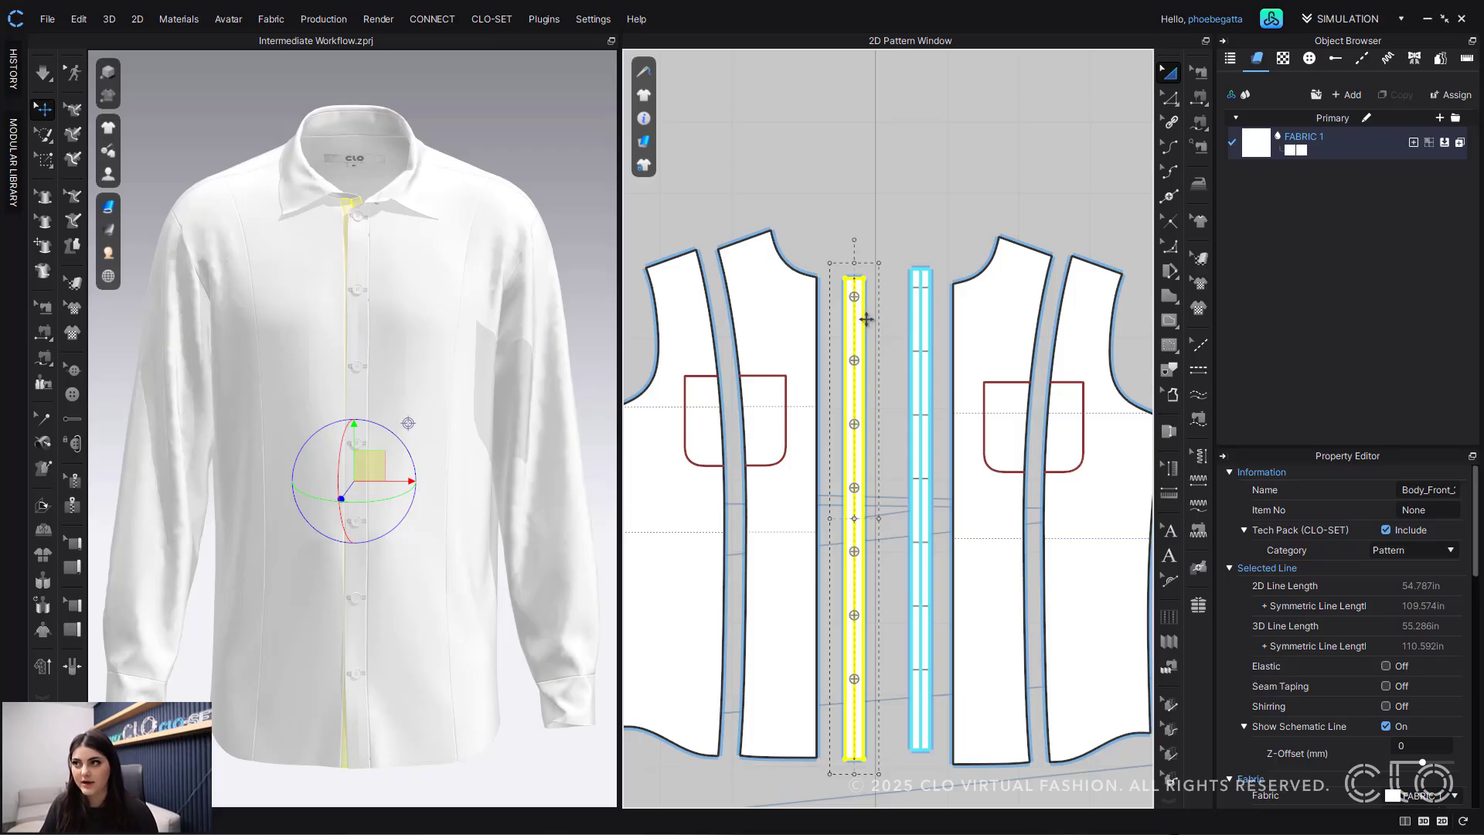
{"action": "right_click", "coordinate": [866, 318]}
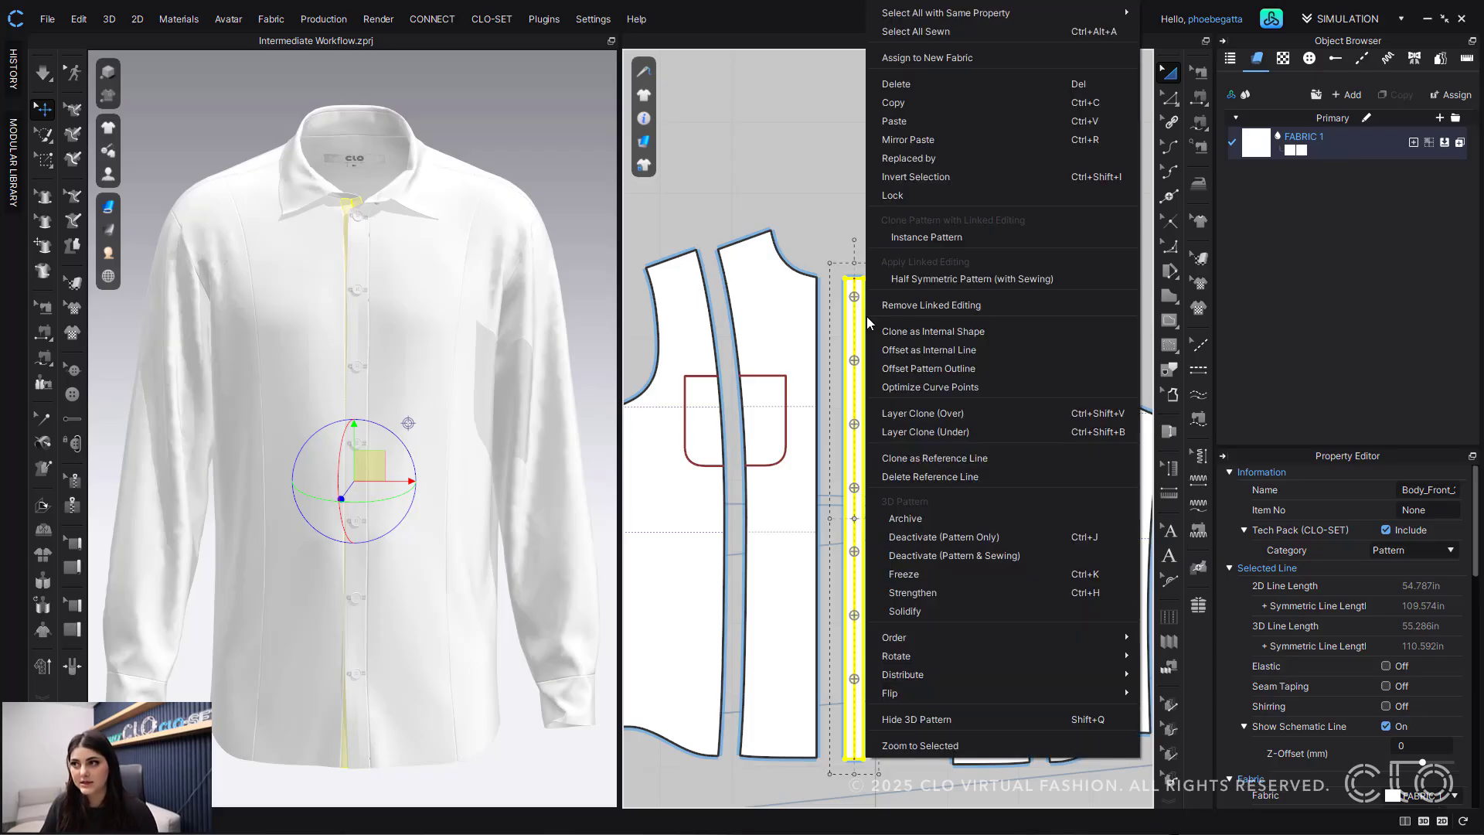
{"action": "left_click", "coordinate": [833, 193]}
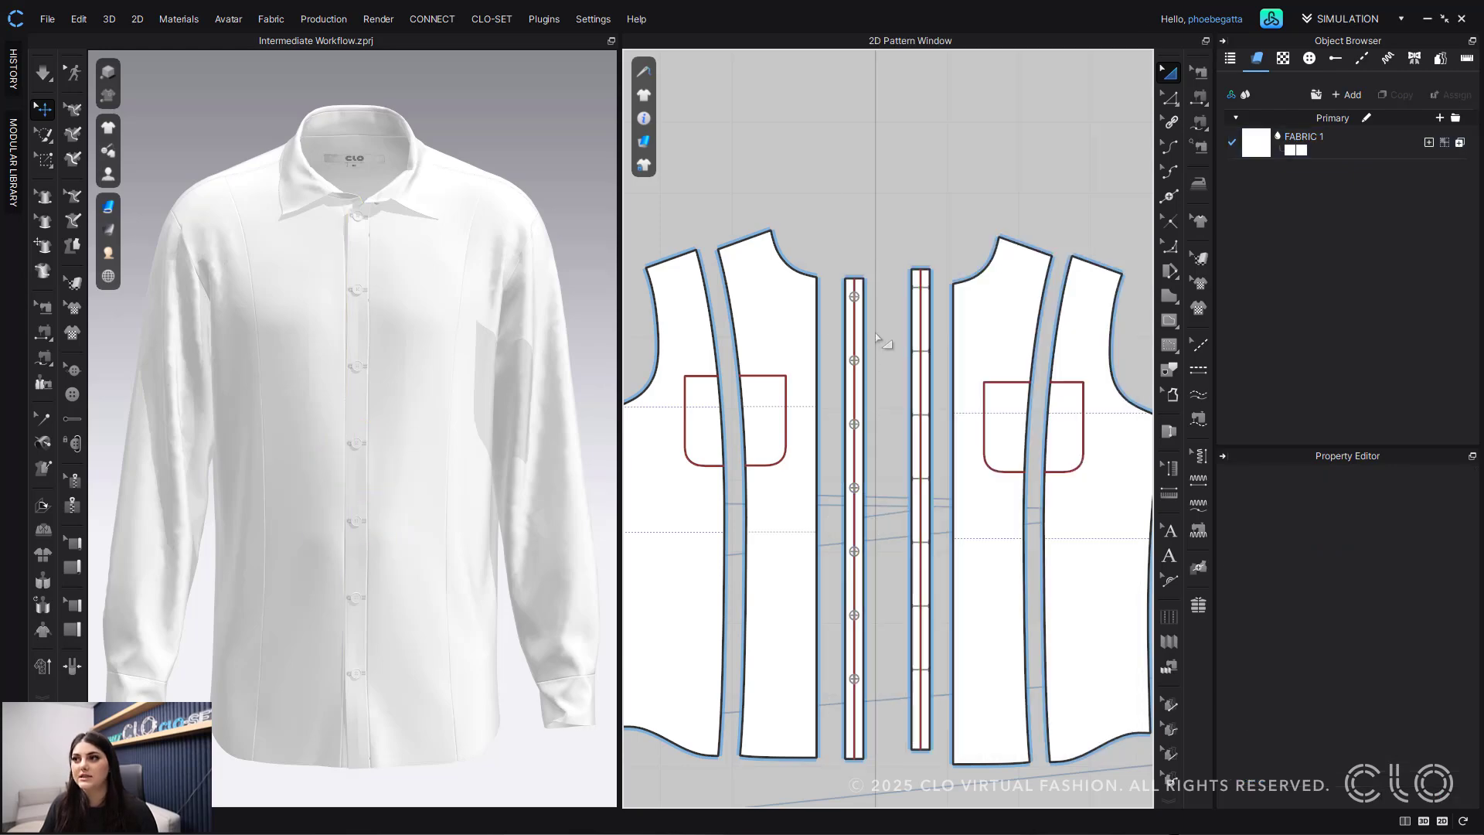
Step: Create a Layer Clone (Under) of the button placket strip and place it directly below the original
{"action": "left_click", "coordinate": [864, 324]}
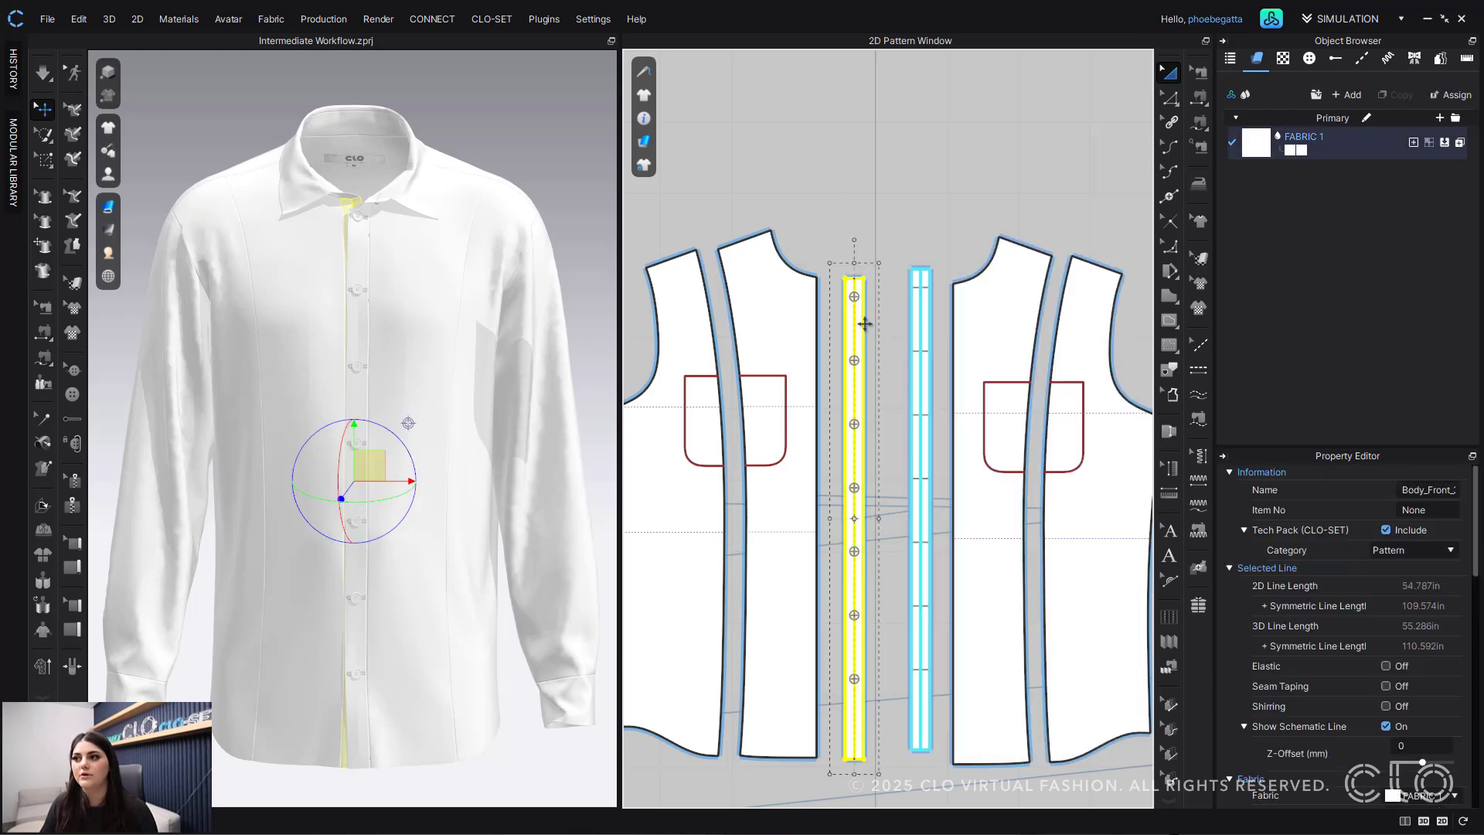
{"action": "right_click", "coordinate": [864, 324]}
{"action": "left_click", "coordinate": [922, 431]}
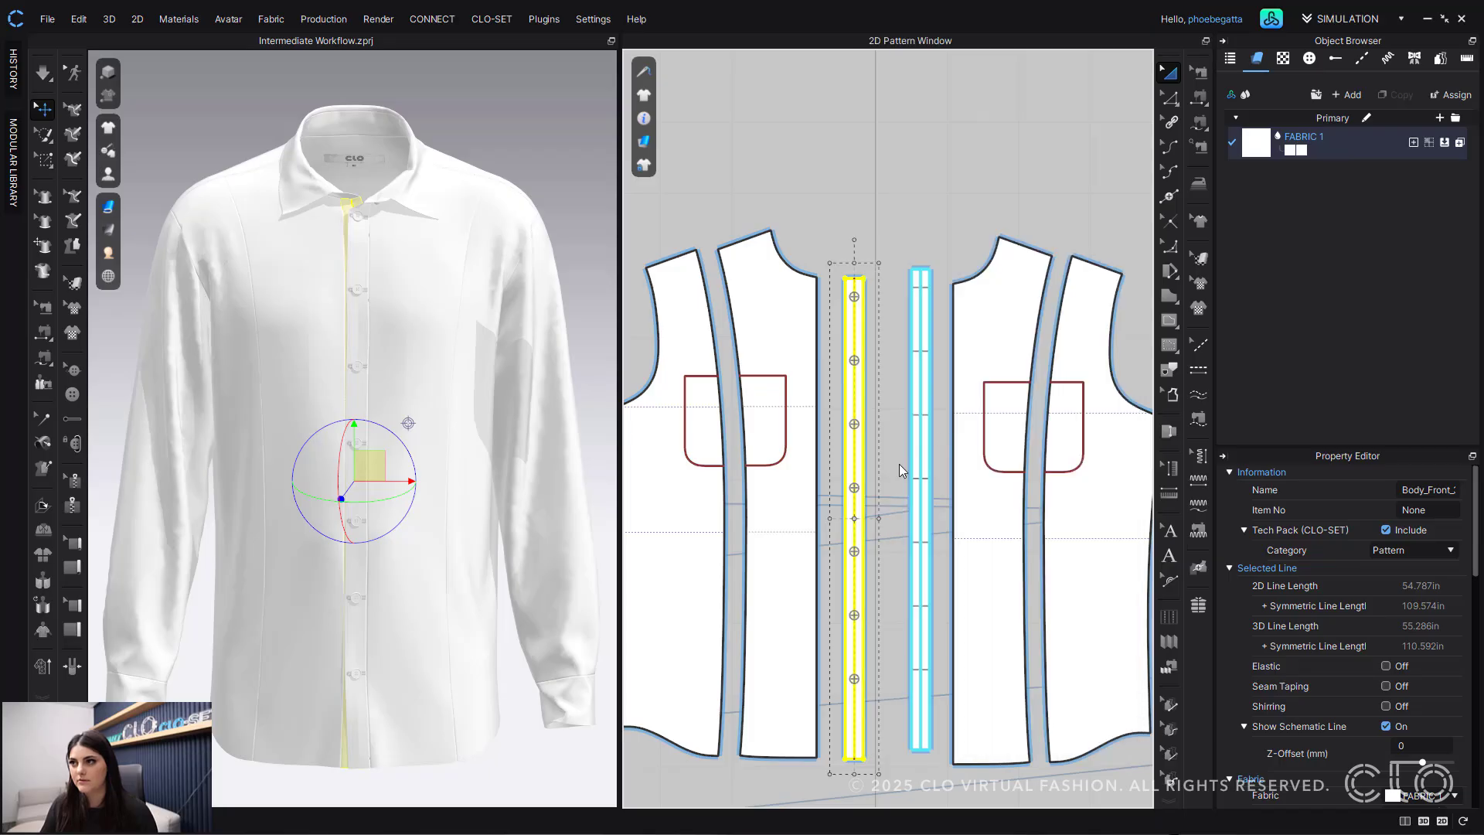
{"action": "middle_click_drag", "start_coordinate": [881, 552], "coordinate": [859, 301]}
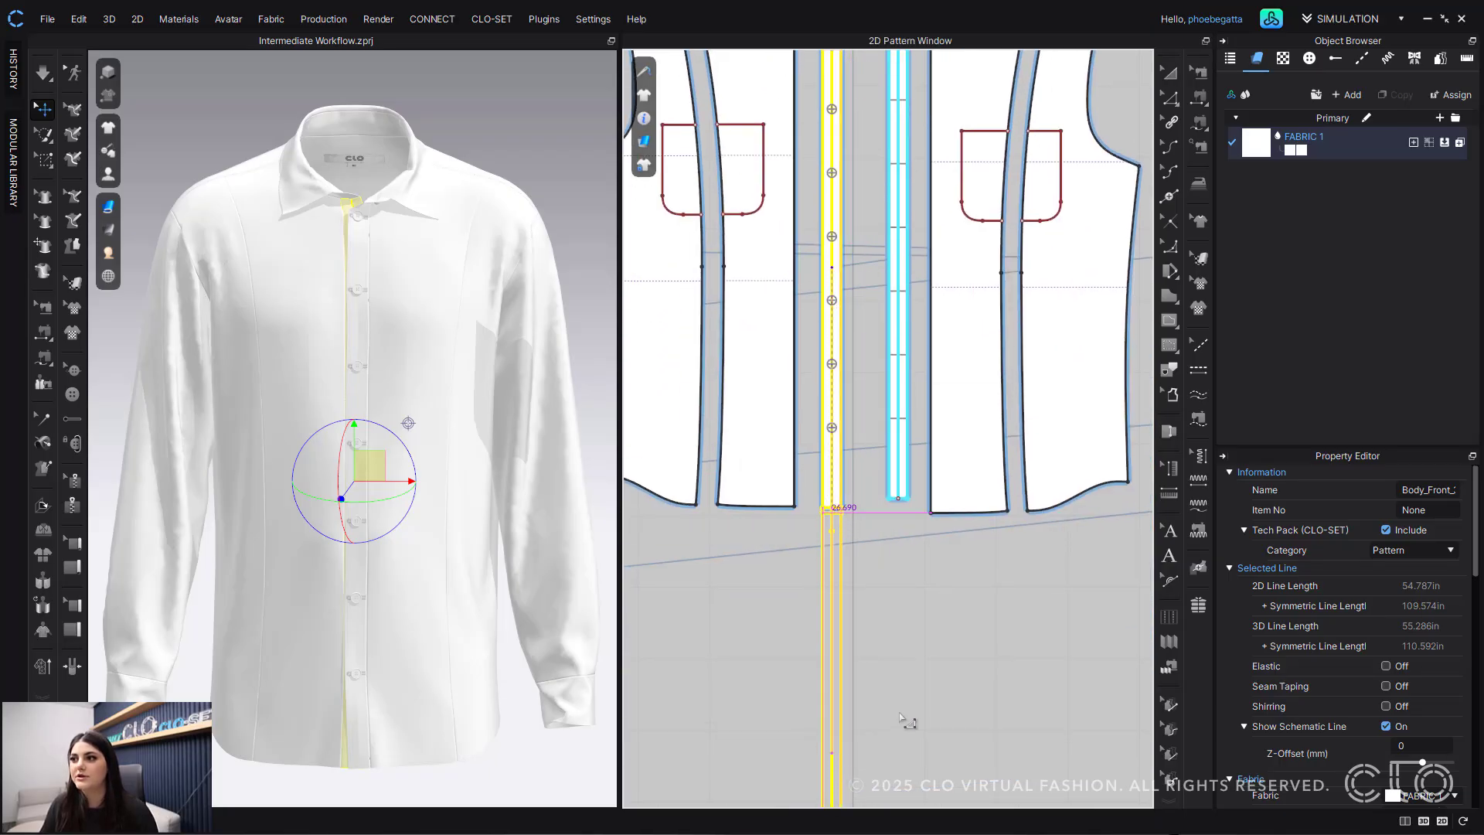
{"action": "left_click", "coordinate": [904, 711]}
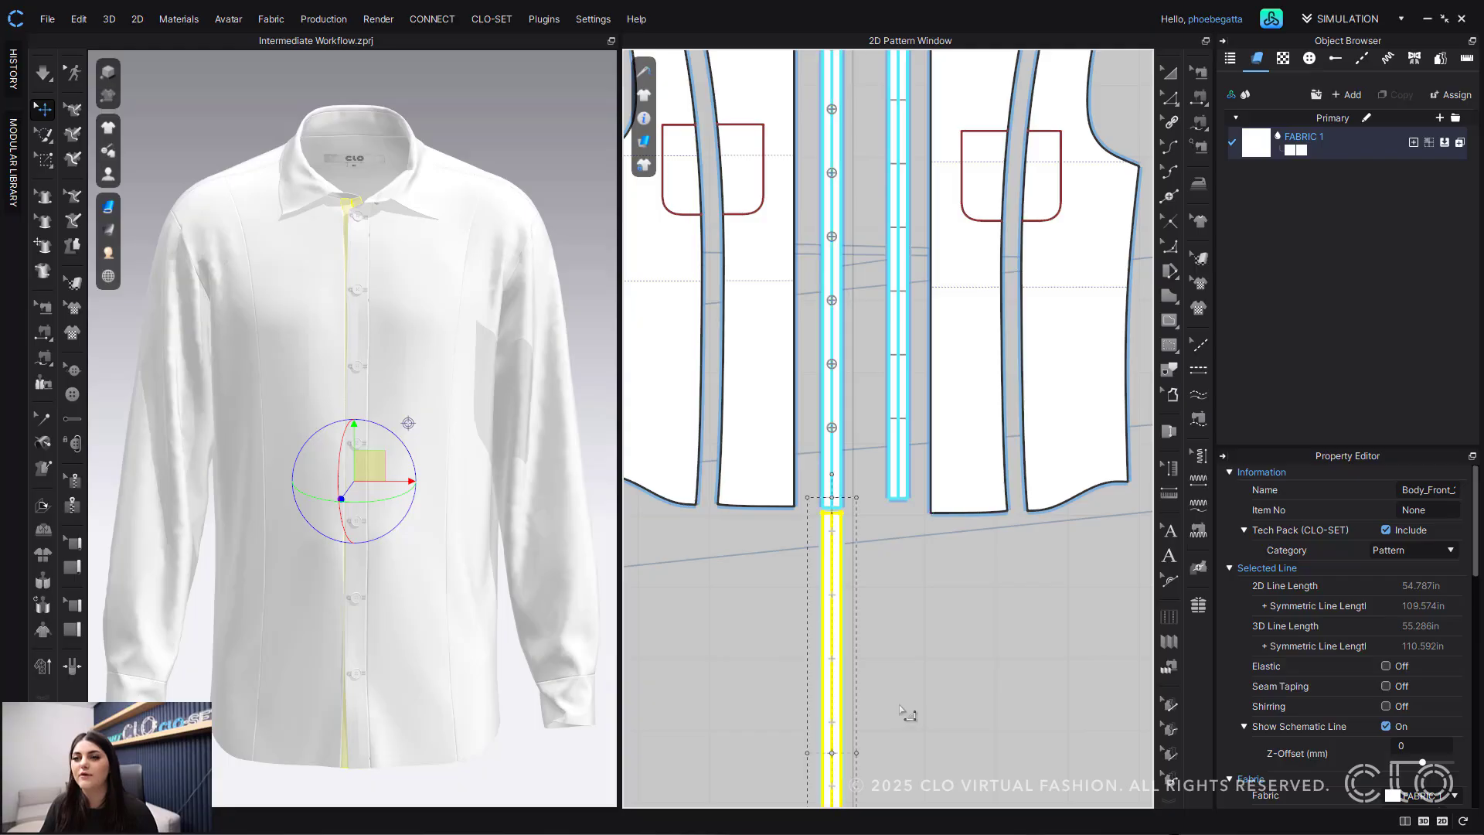
{"action": "left_click", "coordinate": [892, 453]}
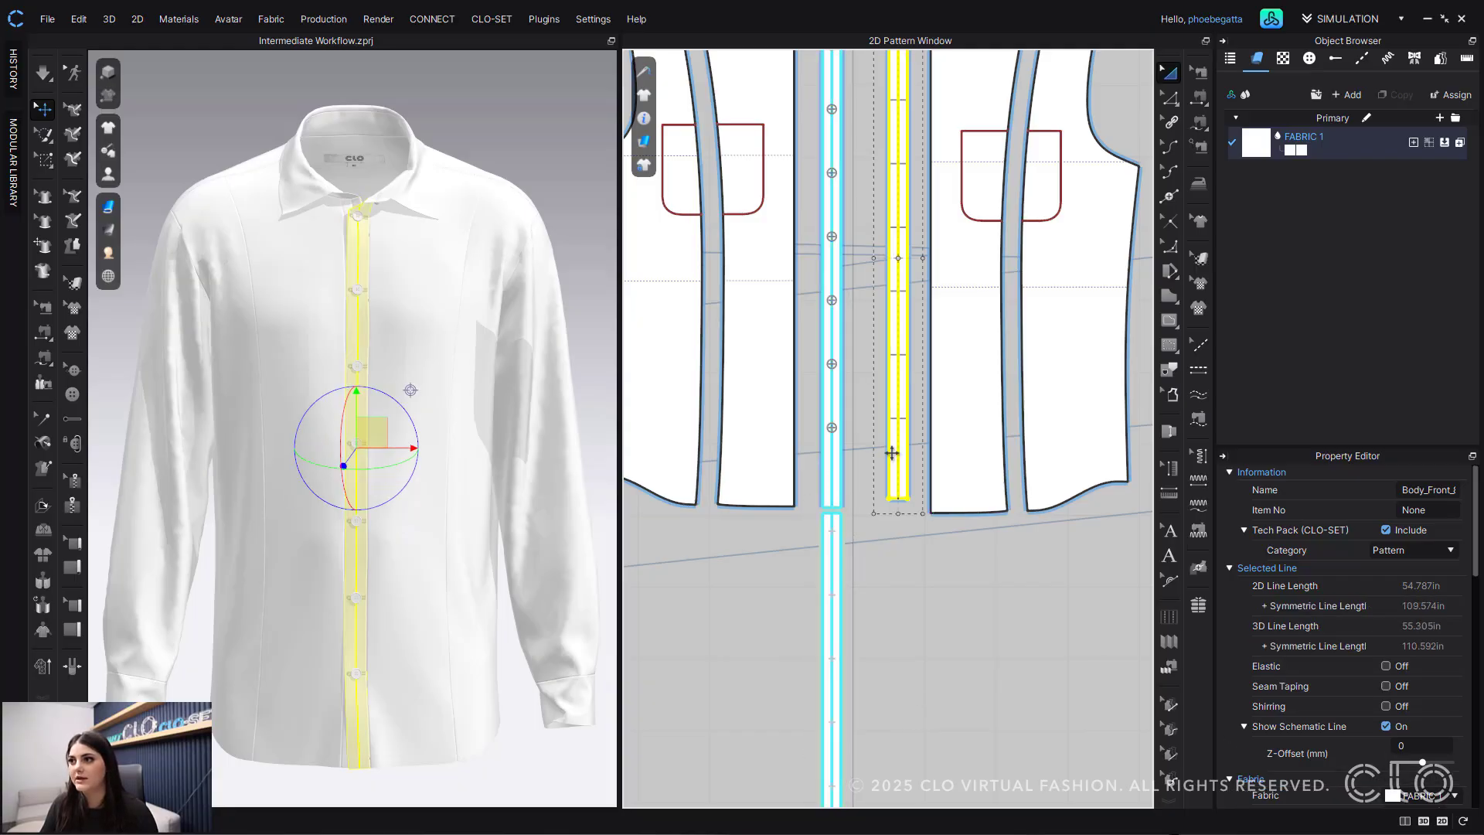
Step: Create a Layer Clone (Under) of the buttonhole placket strip and place it directly below the original
{"action": "right_click", "coordinate": [892, 453]}
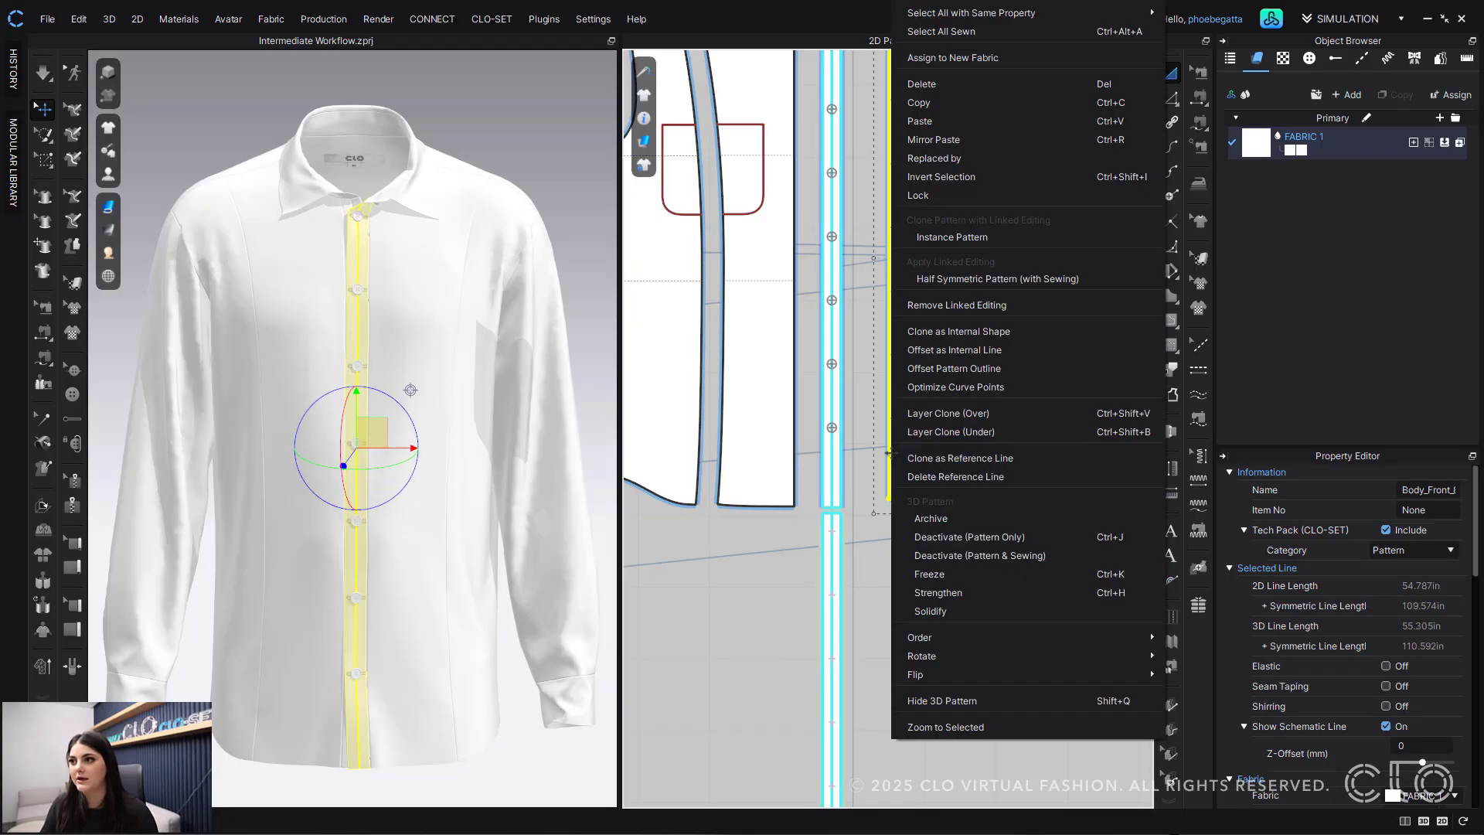
{"action": "left_click", "coordinate": [1001, 433]}
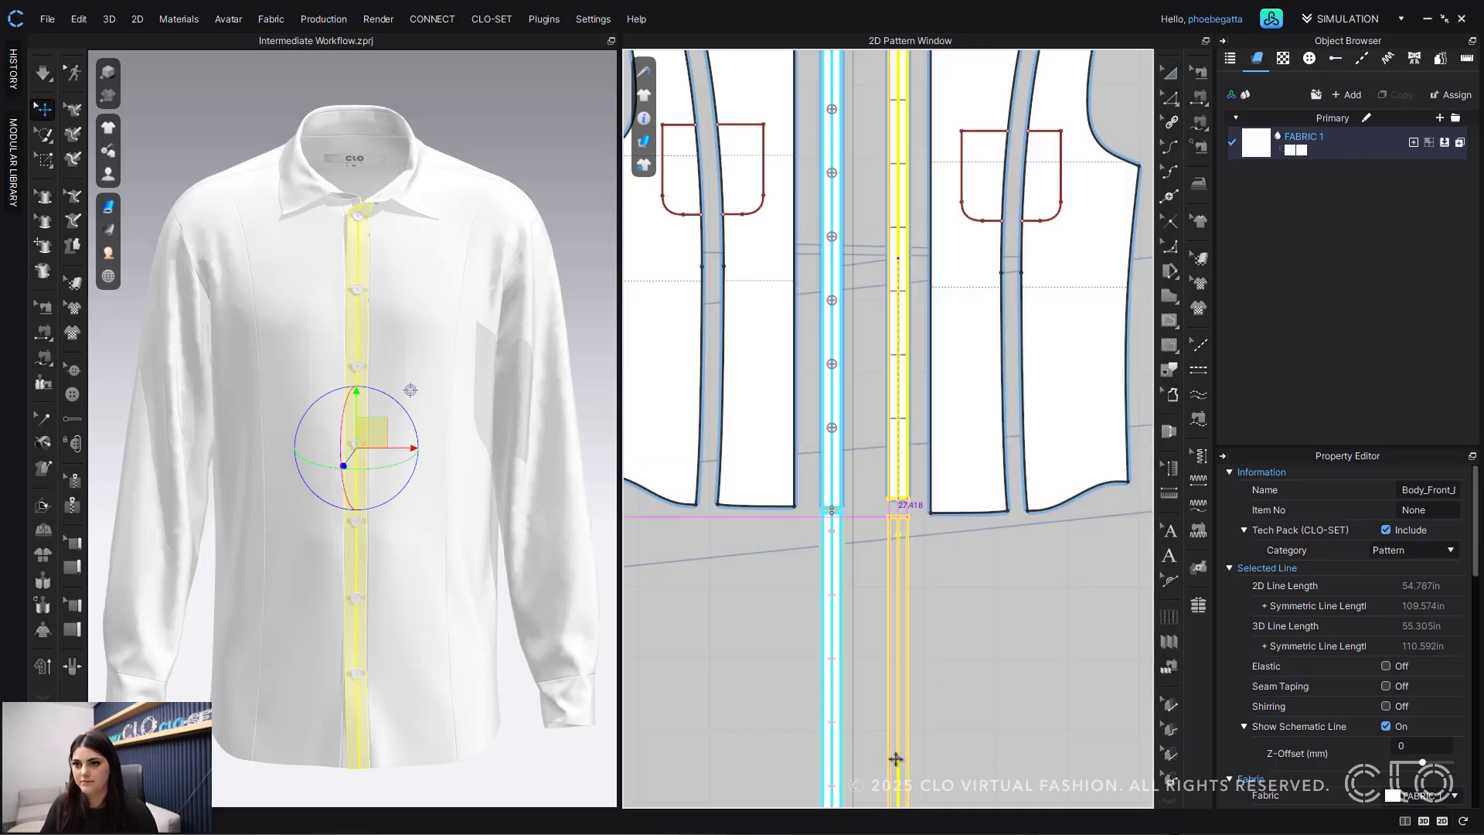
{"action": "left_click", "coordinate": [1038, 677]}
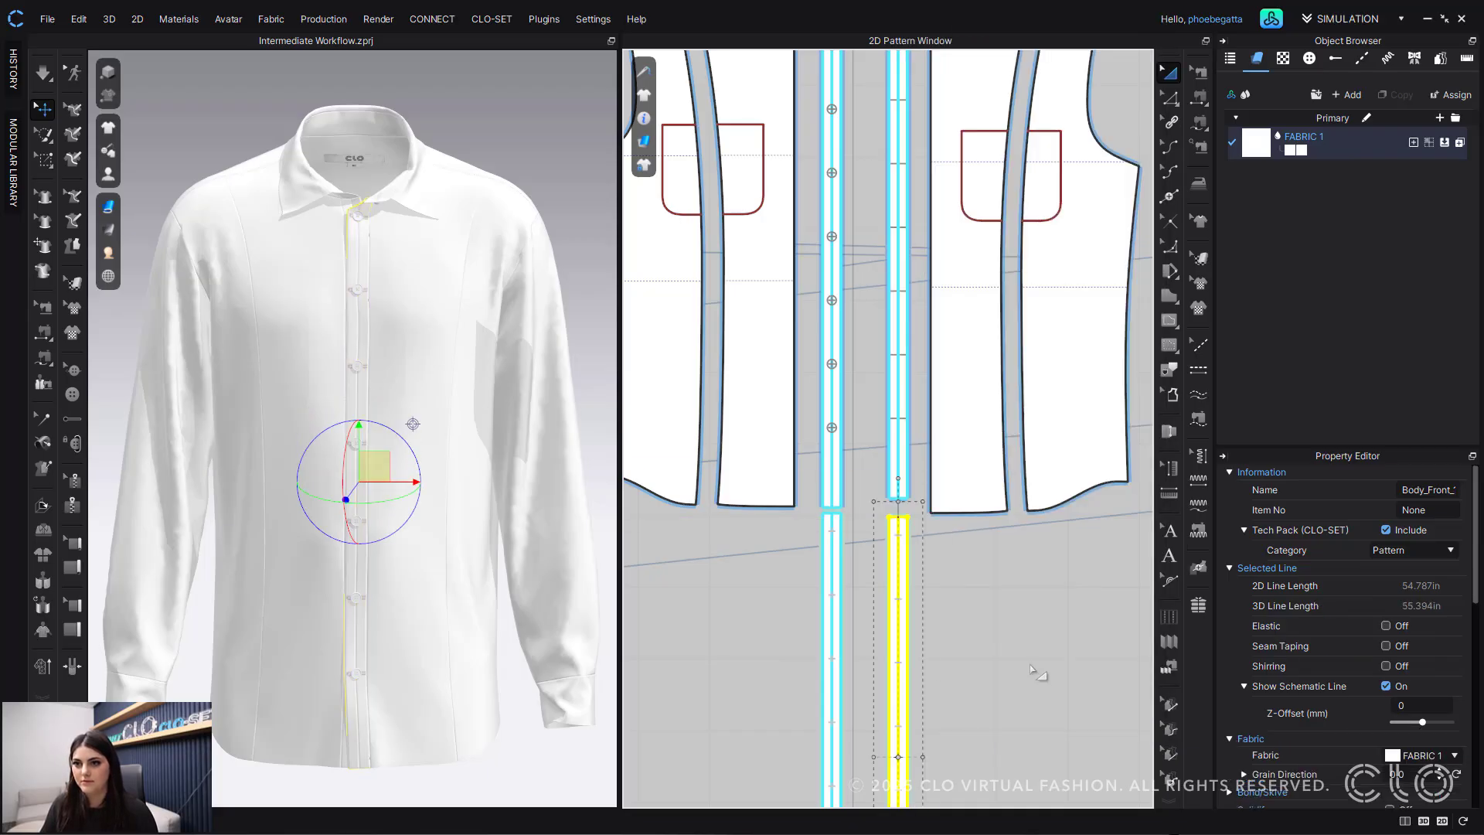
{"action": "left_click", "coordinate": [1038, 676]}
Step: Select all the buttons on the button placket strip and apply Set Number of Sewing Layers to them
{"action": "right_click_drag", "start_coordinate": [394, 615], "coordinate": [493, 606]}
{"action": "scroll", "coordinate": [382, 422], "scroll_direction": "up", "scroll_amount": 5}
{"action": "scroll", "coordinate": [378, 421], "scroll_direction": "down", "scroll_amount": 3}
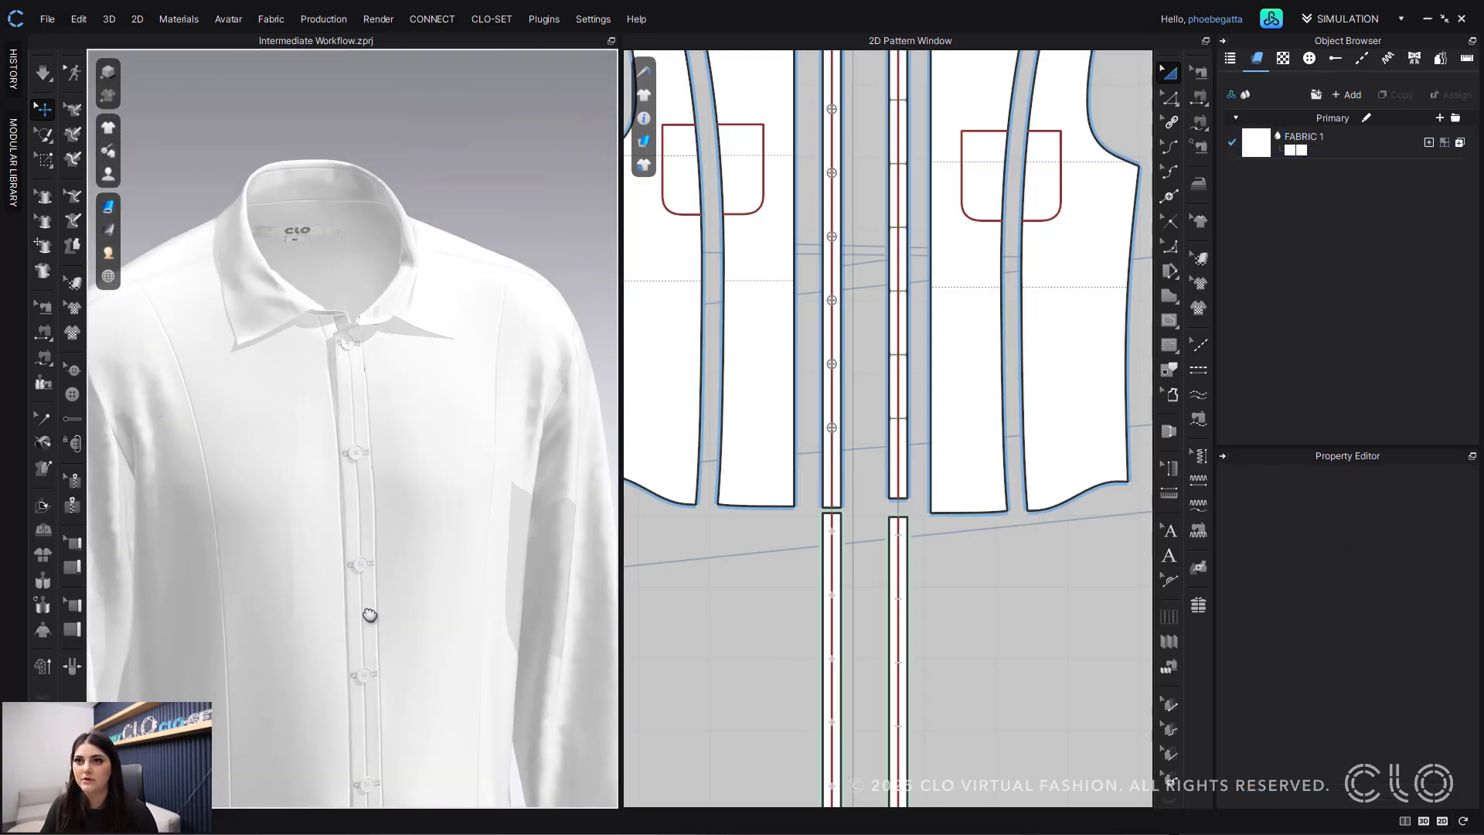
{"action": "scroll", "coordinate": [358, 490], "scroll_direction": "up", "scroll_amount": 3}
{"action": "right_click_drag", "start_coordinate": [358, 490], "coordinate": [294, 497]}
{"action": "middle_click_drag", "start_coordinate": [294, 497], "coordinate": [296, 464]}
{"action": "scroll", "coordinate": [878, 425], "scroll_direction": "down", "scroll_amount": 5}
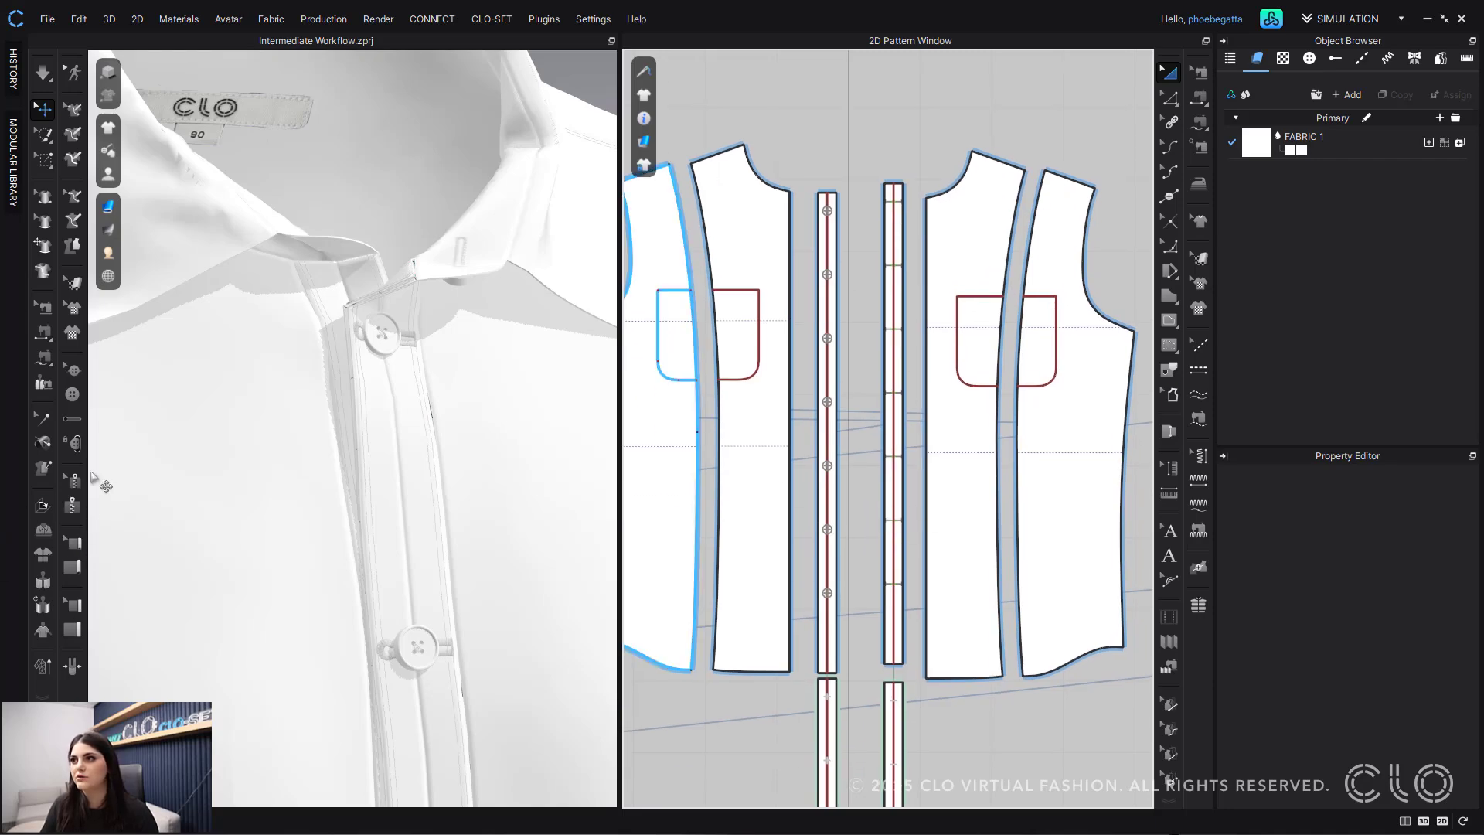
{"action": "left_click", "coordinate": [72, 370]}
{"action": "left_click", "coordinate": [828, 211]}
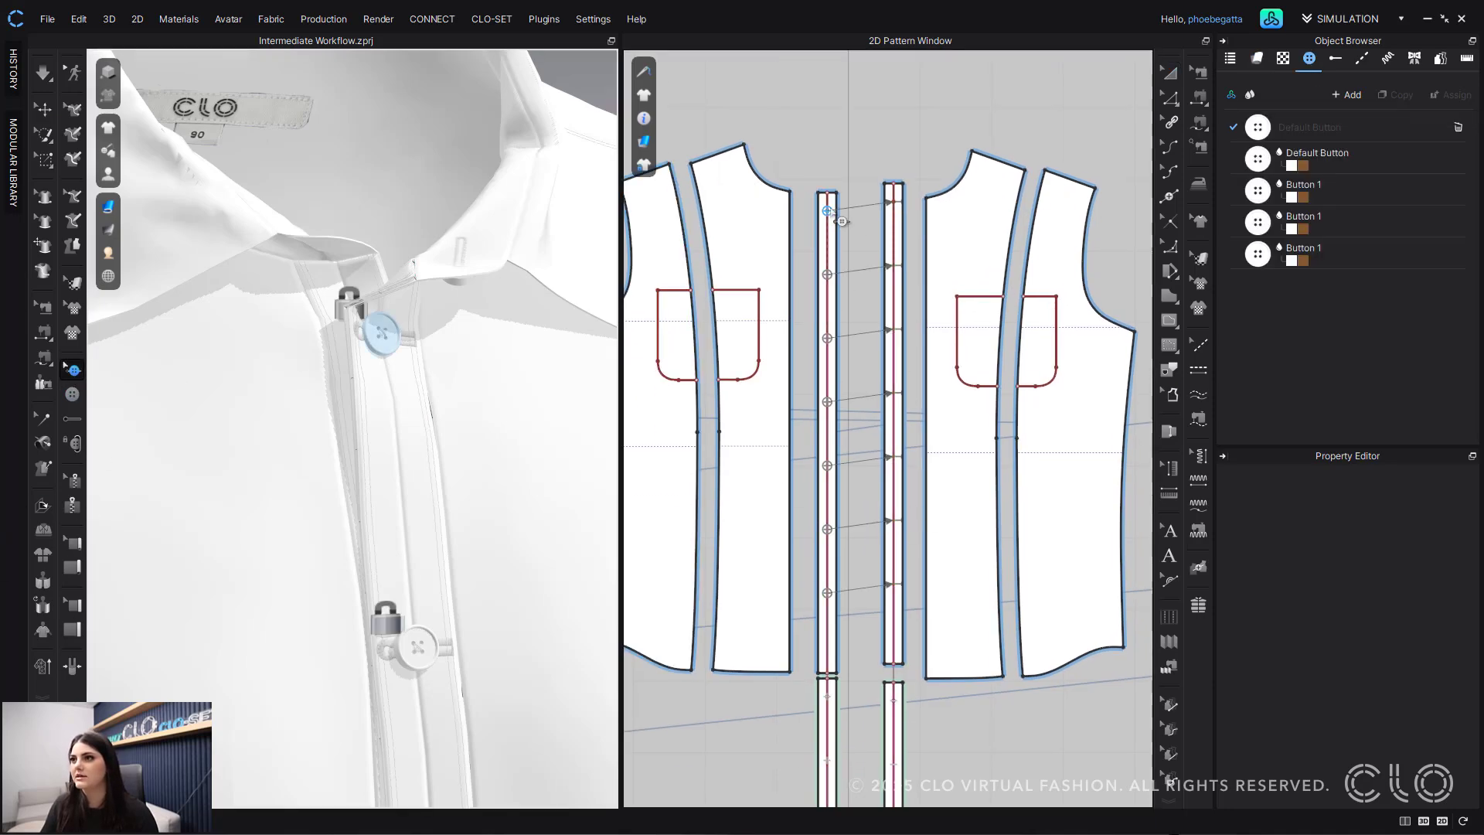
{"action": "left_click", "coordinate": [801, 175]}
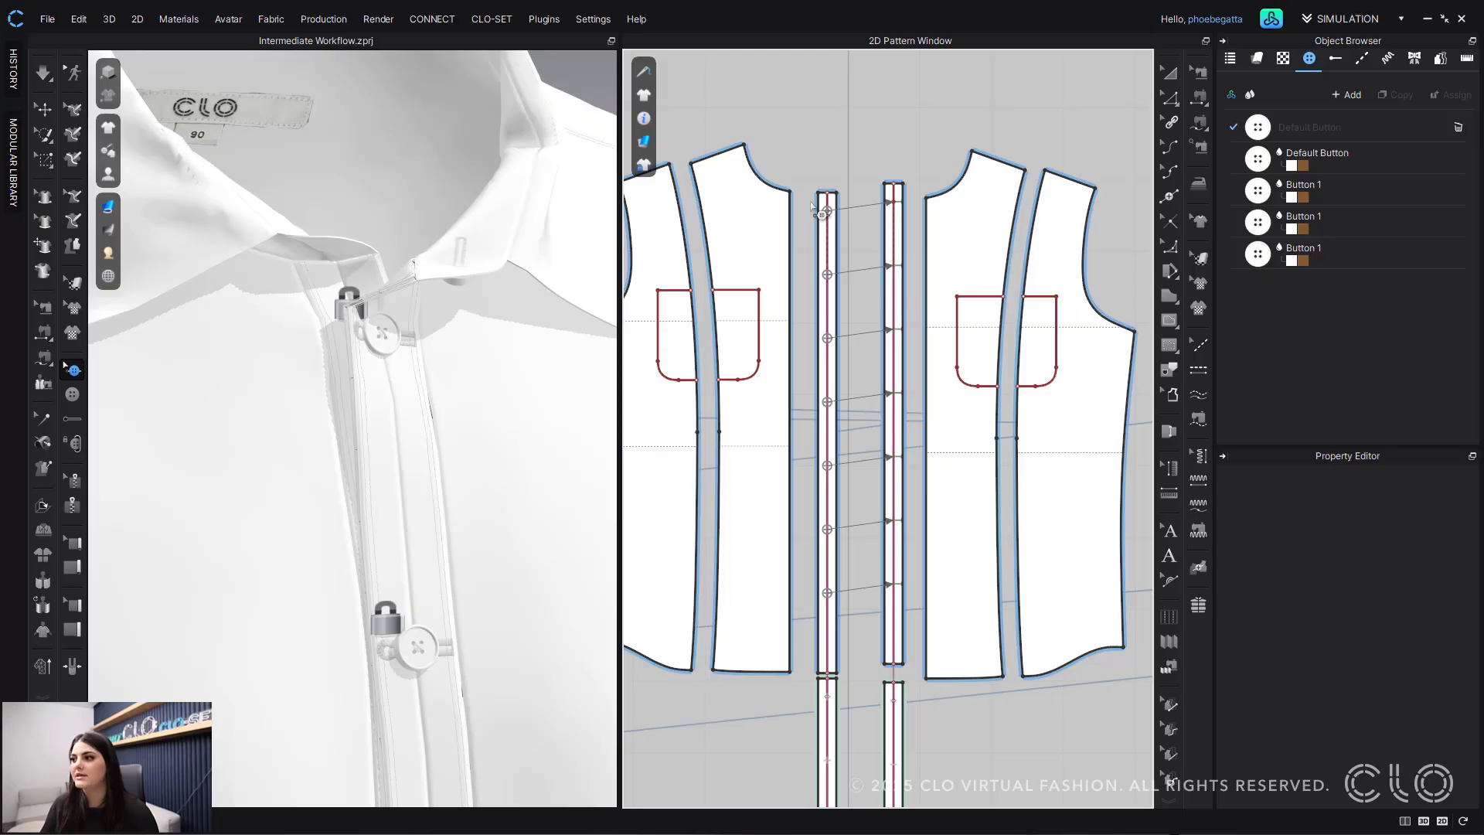
{"action": "left_click_drag", "start_coordinate": [848, 643], "coordinate": [846, 641]}
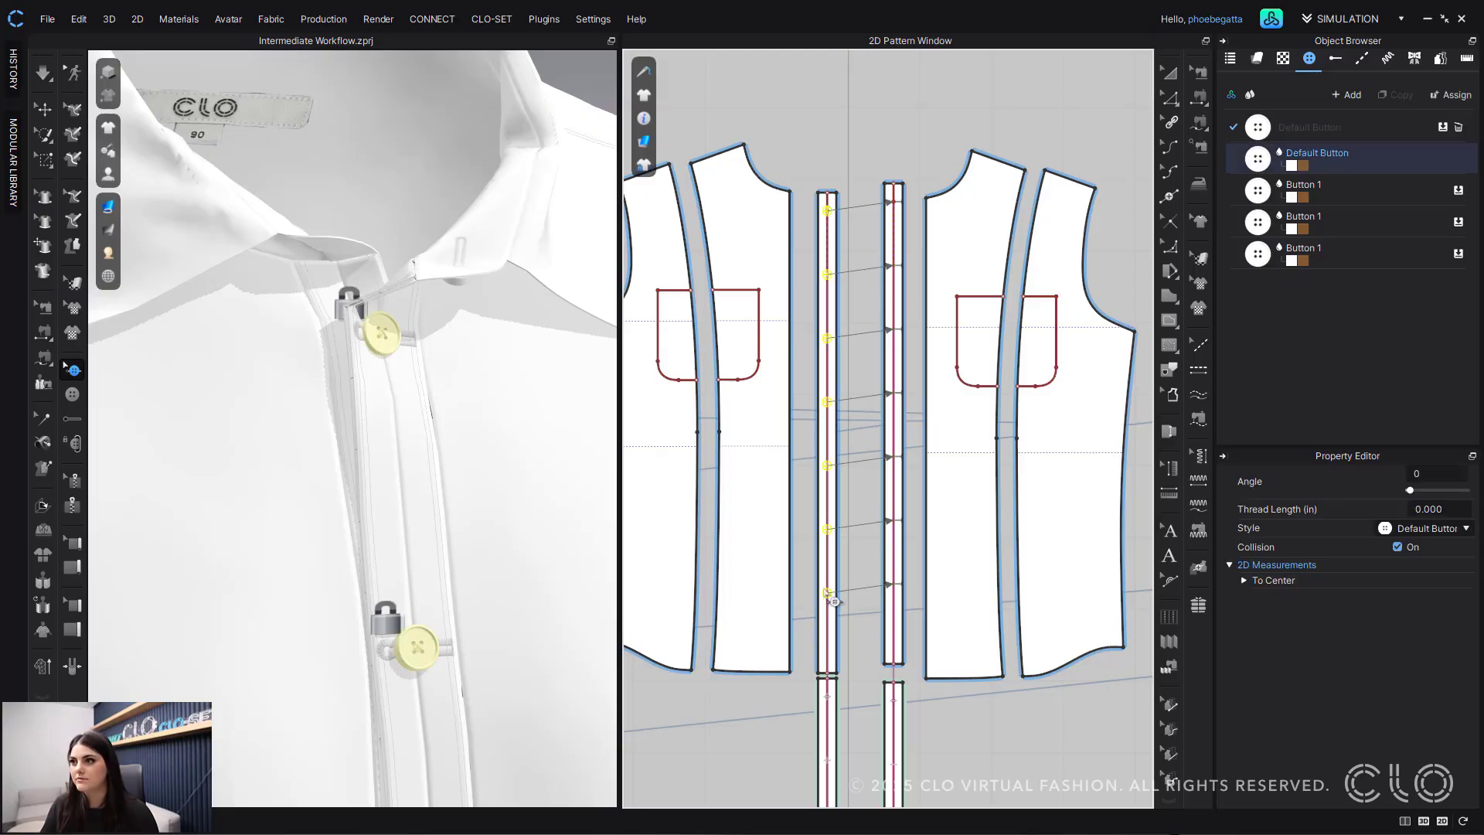
{"action": "right_click", "coordinate": [828, 599]}
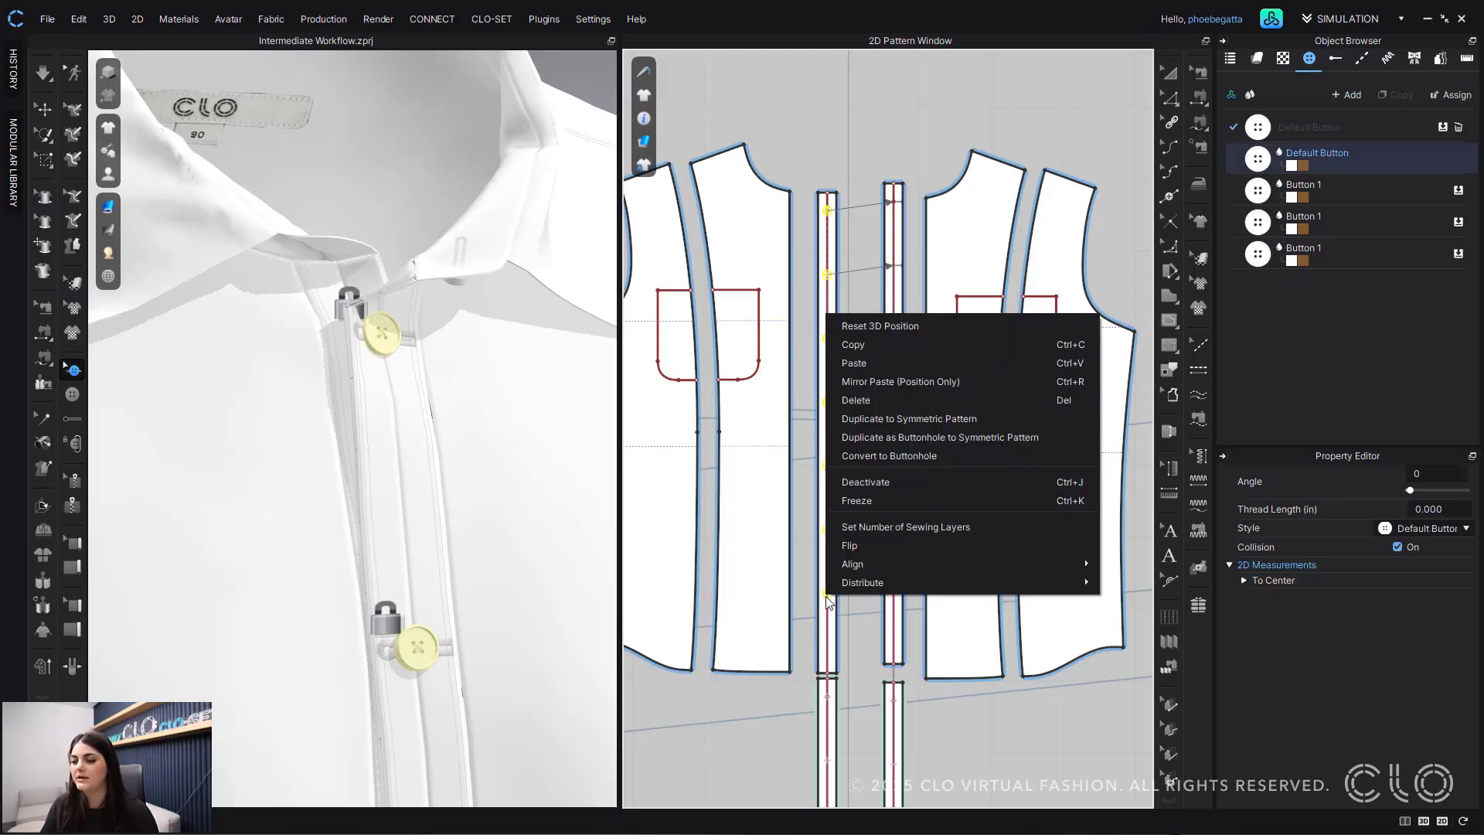
{"action": "left_click", "coordinate": [988, 527]}
{"action": "left_click", "coordinate": [750, 439]}
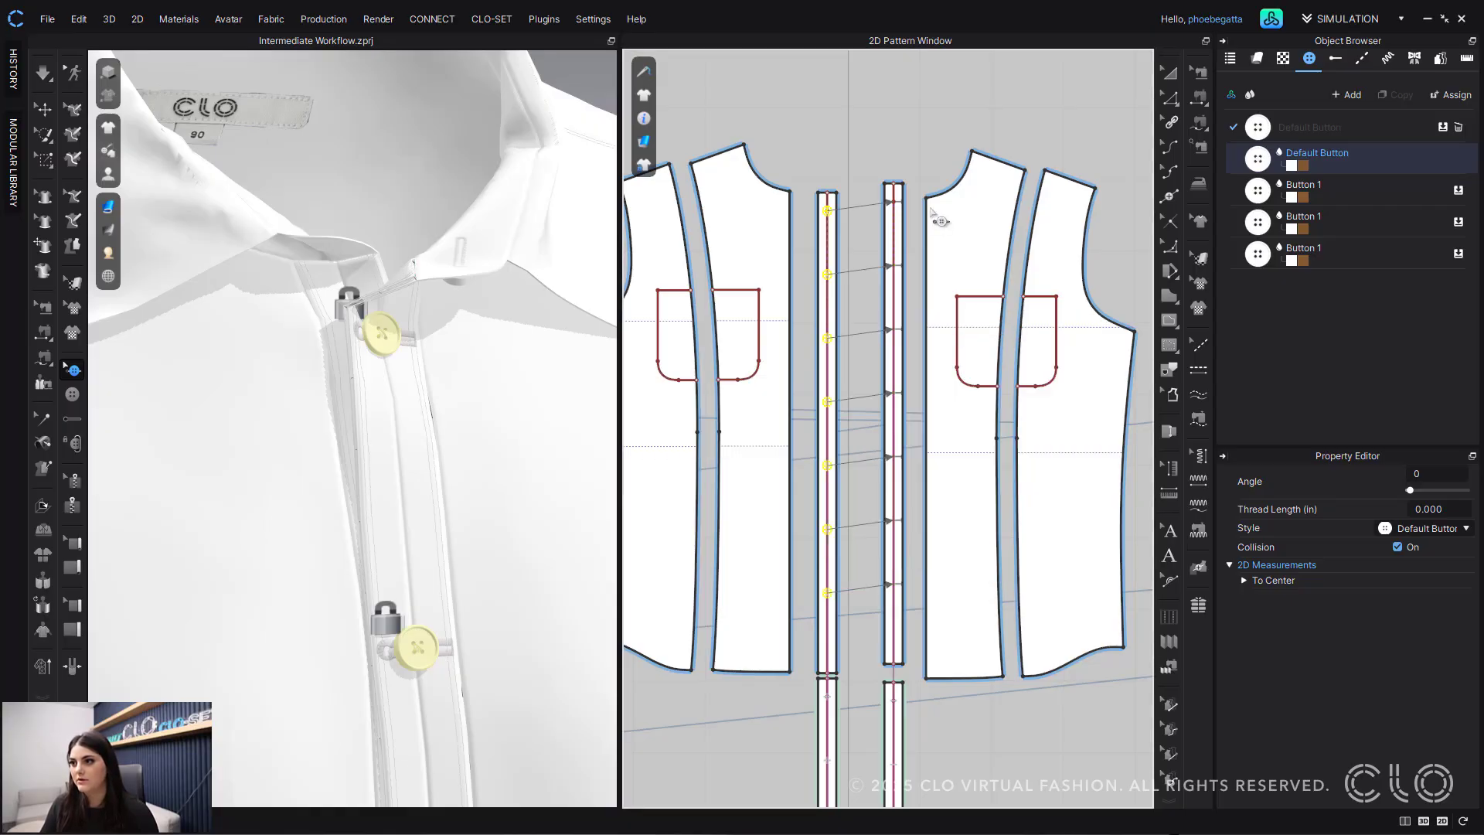
Step: Select the buttonholes along the opposite placket strip and set their number of sewing layers to 2
{"action": "left_click", "coordinate": [870, 255]}
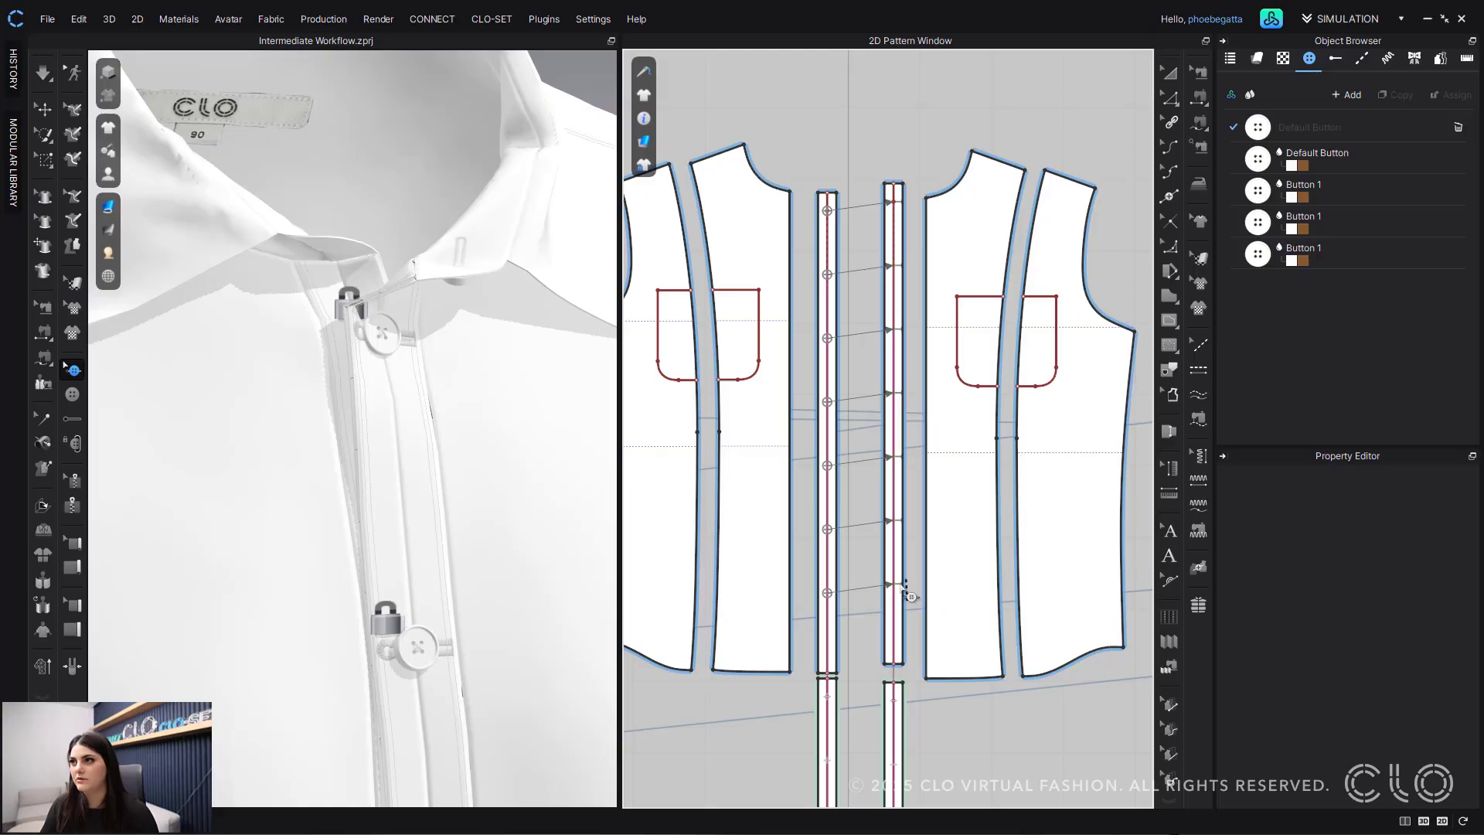
{"action": "mouse_move", "coordinate": [897, 479]}
{"action": "left_mouse_down"}
{"action": "mouse_move", "coordinate": [854, 186]}
{"action": "mouse_move", "coordinate": [912, 205]}
{"action": "left_mouse_up"}
{"action": "left_click_drag", "start_coordinate": [911, 585], "coordinate": [911, 625]}
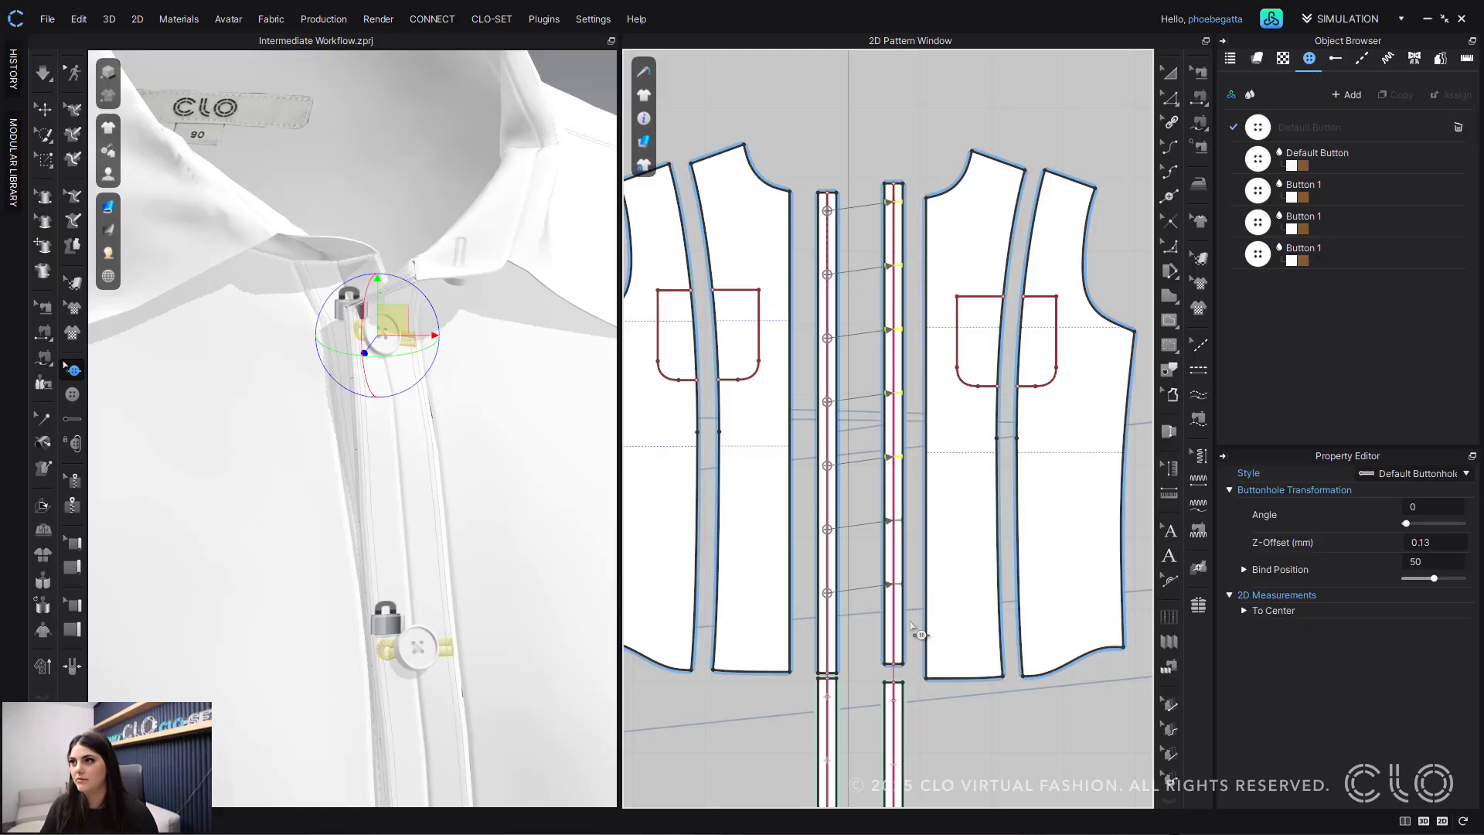
{"action": "right_click", "coordinate": [903, 214]}
{"action": "left_click", "coordinate": [982, 388]}
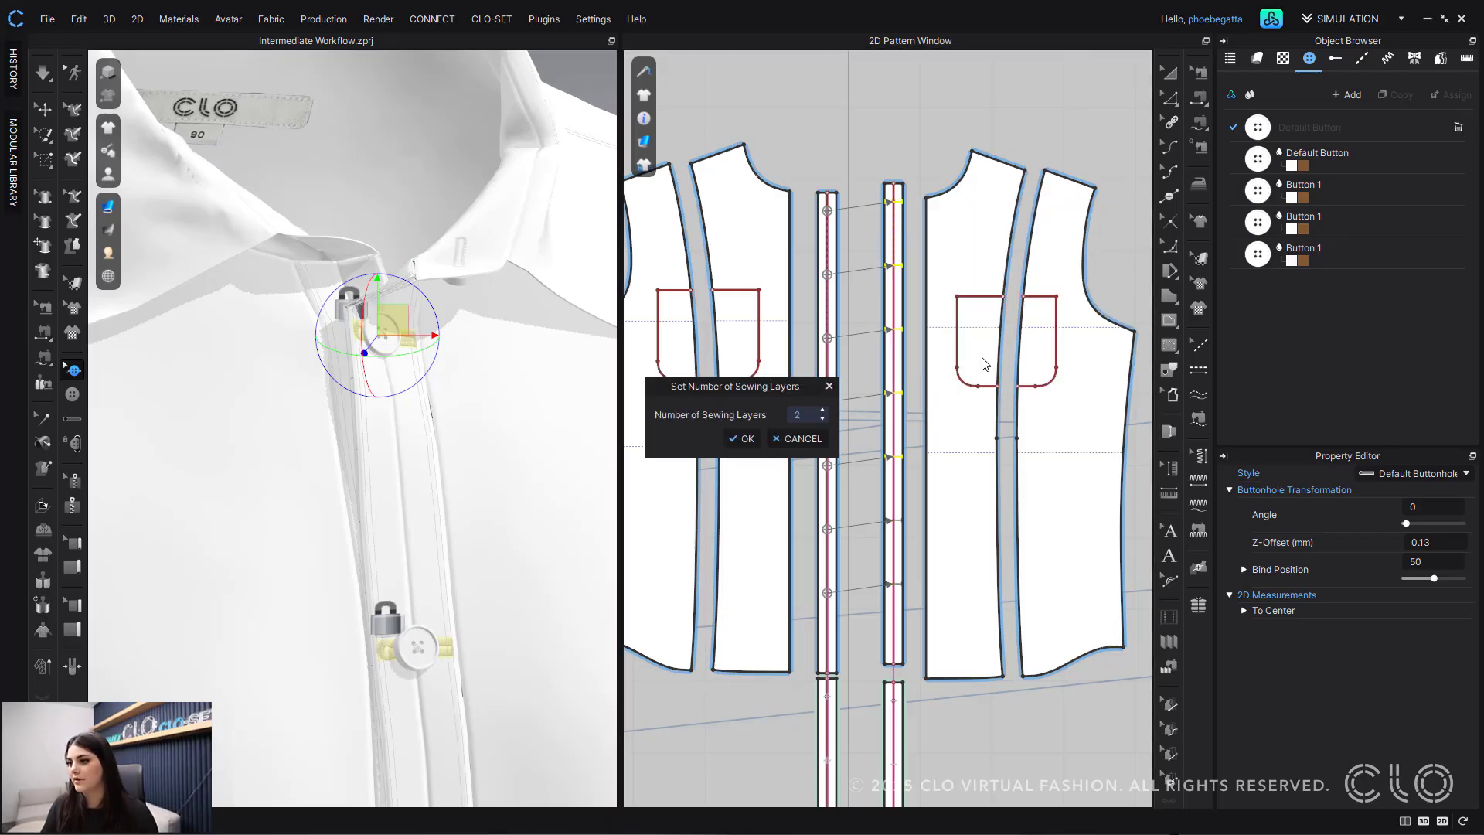
{"action": "left_click", "coordinate": [743, 439]}
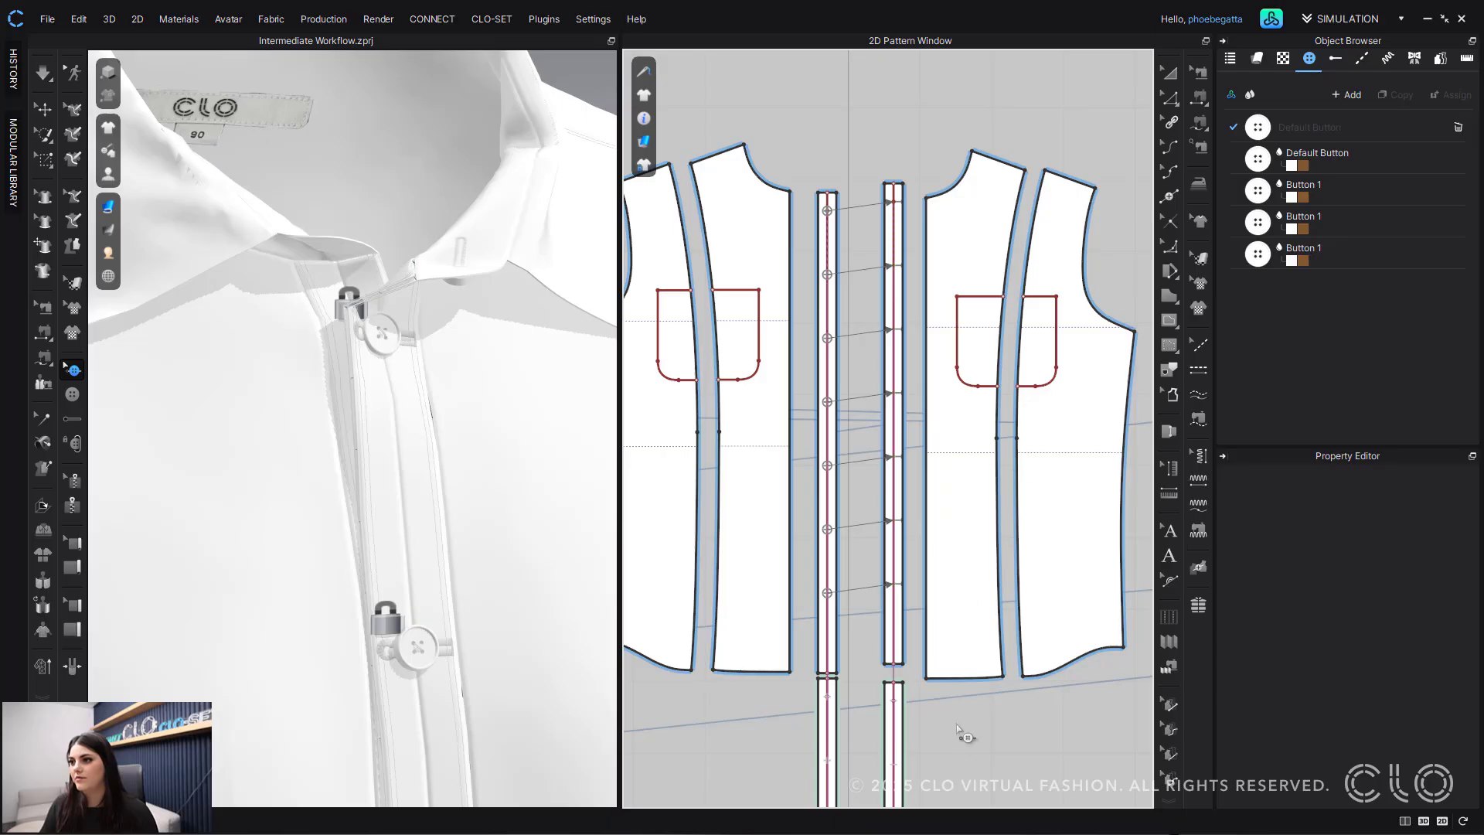
Step: Examine the cloned placket strips in the pattern layout and the whole front of the shirt in 3D
{"action": "mouse_move", "coordinate": [956, 716]}
{"action": "middle_mouse_down"}
{"action": "mouse_move", "coordinate": [962, 549]}
{"action": "mouse_move", "coordinate": [926, 477]}
{"action": "middle_mouse_up"}
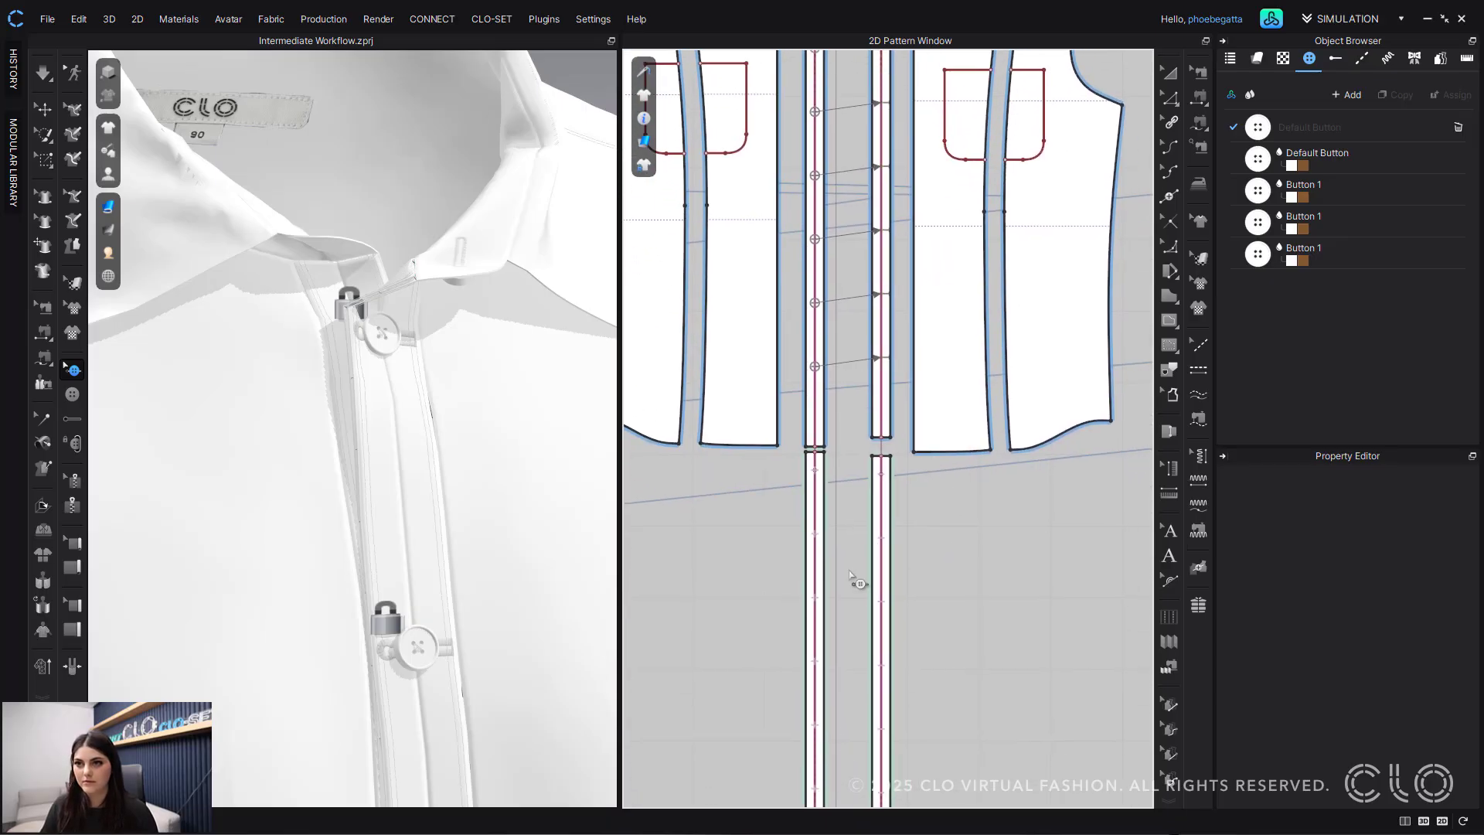
{"action": "scroll", "coordinate": [323, 618], "scroll_direction": "down", "scroll_amount": 10}
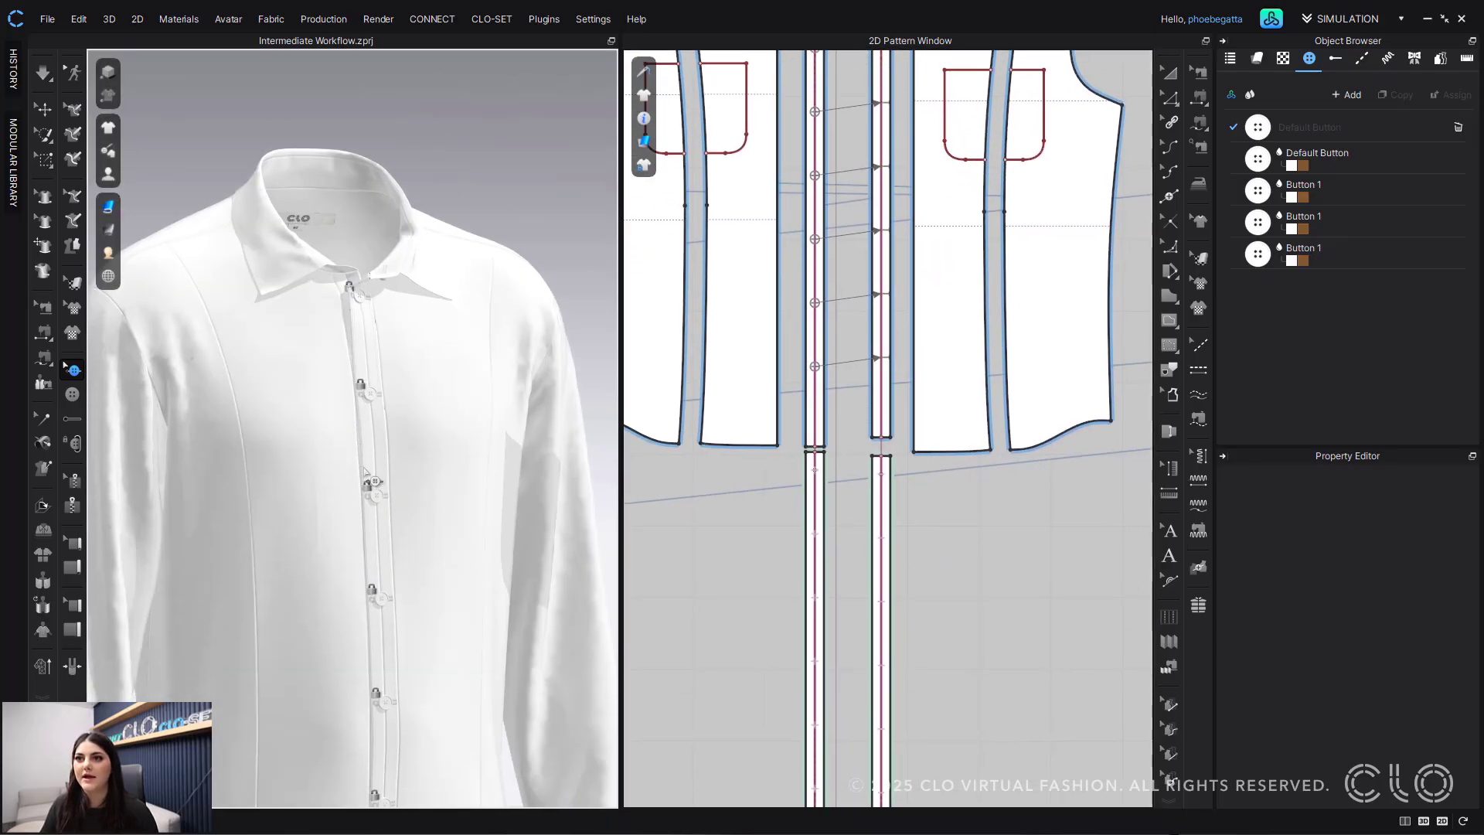
{"action": "scroll", "coordinate": [398, 525], "scroll_direction": "down", "scroll_amount": 1}
{"action": "middle_click_drag", "start_coordinate": [398, 524], "coordinate": [395, 459]}
{"action": "scroll", "coordinate": [395, 459], "scroll_direction": "up", "scroll_amount": 2}
{"action": "right_click_drag", "start_coordinate": [395, 459], "coordinate": [360, 476]}
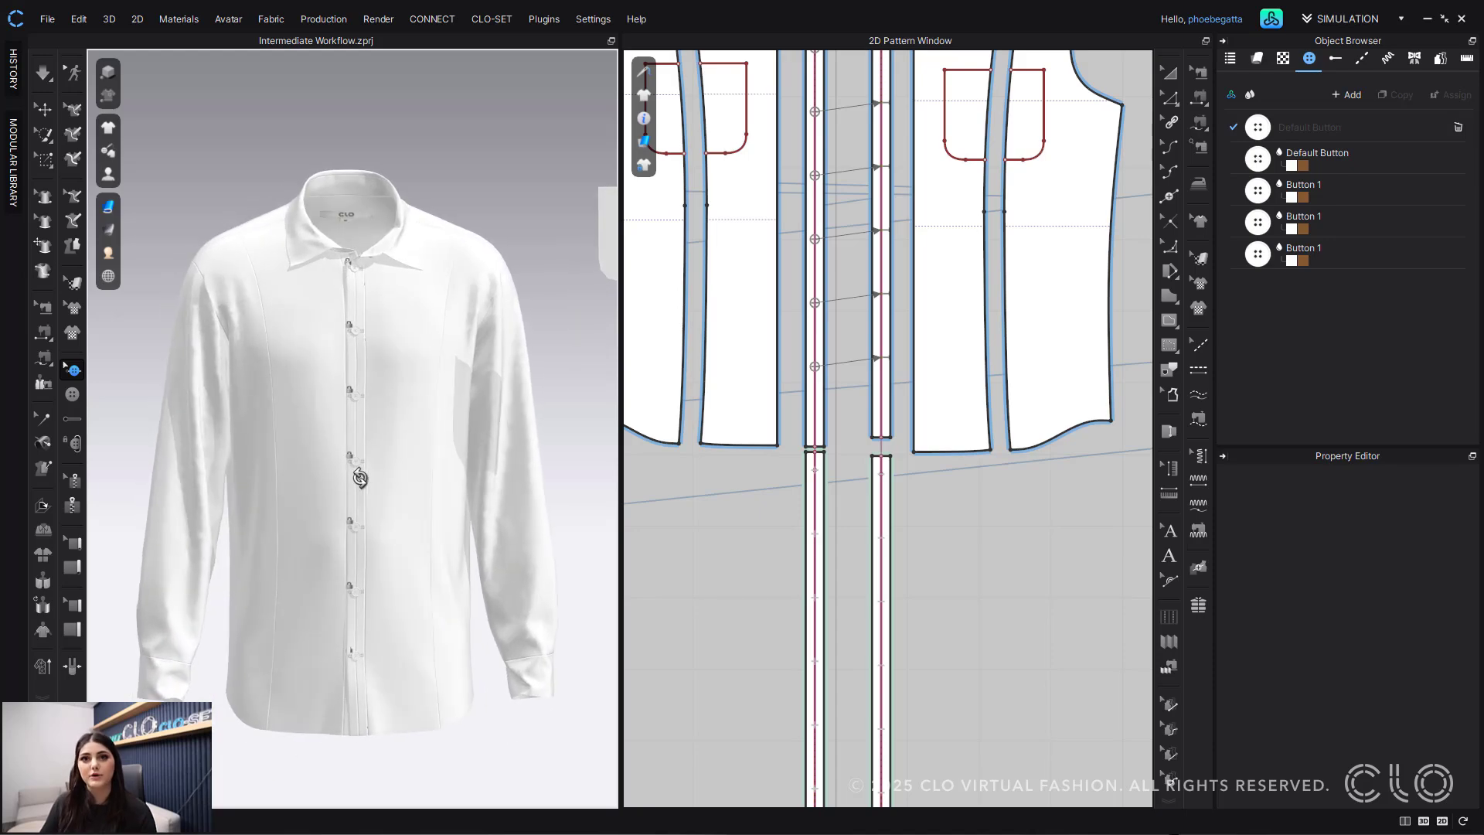
{"action": "scroll", "coordinate": [903, 535], "scroll_direction": "down", "scroll_amount": 5}
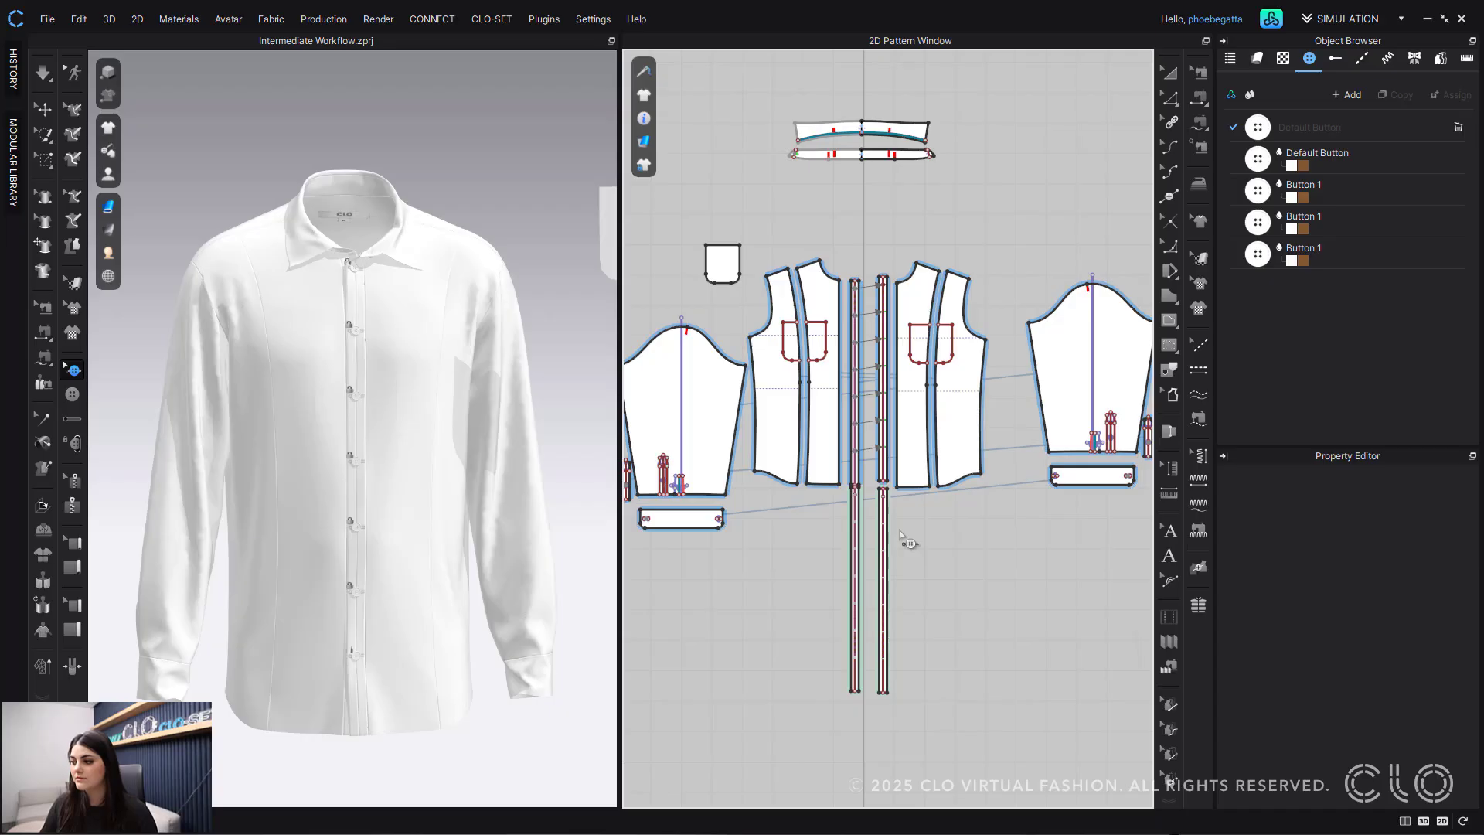
{"action": "right_click_drag", "start_coordinate": [951, 557], "coordinate": [1006, 582]}
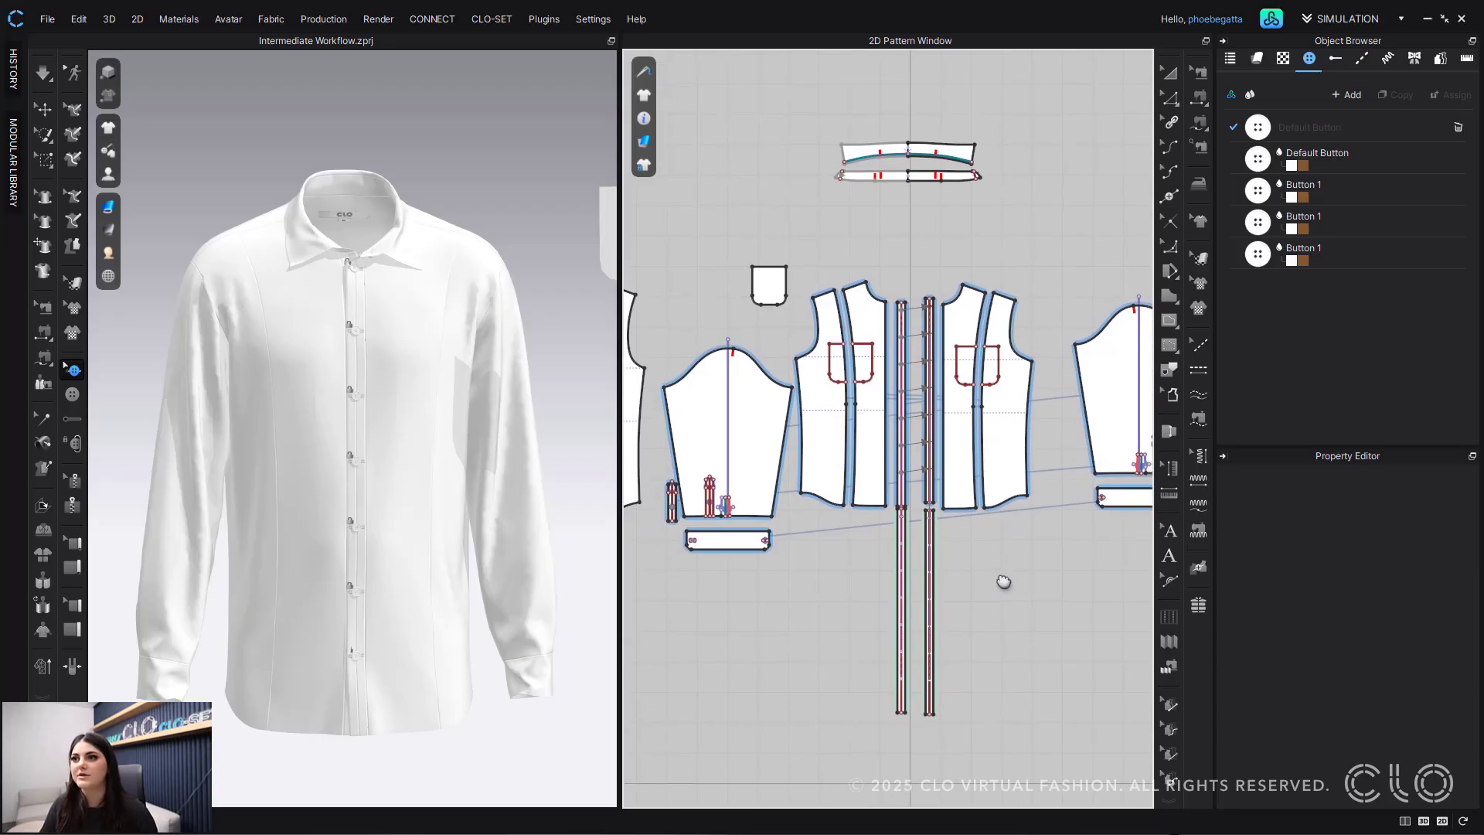
{"action": "right_click_drag", "start_coordinate": [1000, 580], "coordinate": [1013, 592]}
{"action": "middle_click_drag", "start_coordinate": [555, 317], "coordinate": [507, 337]}
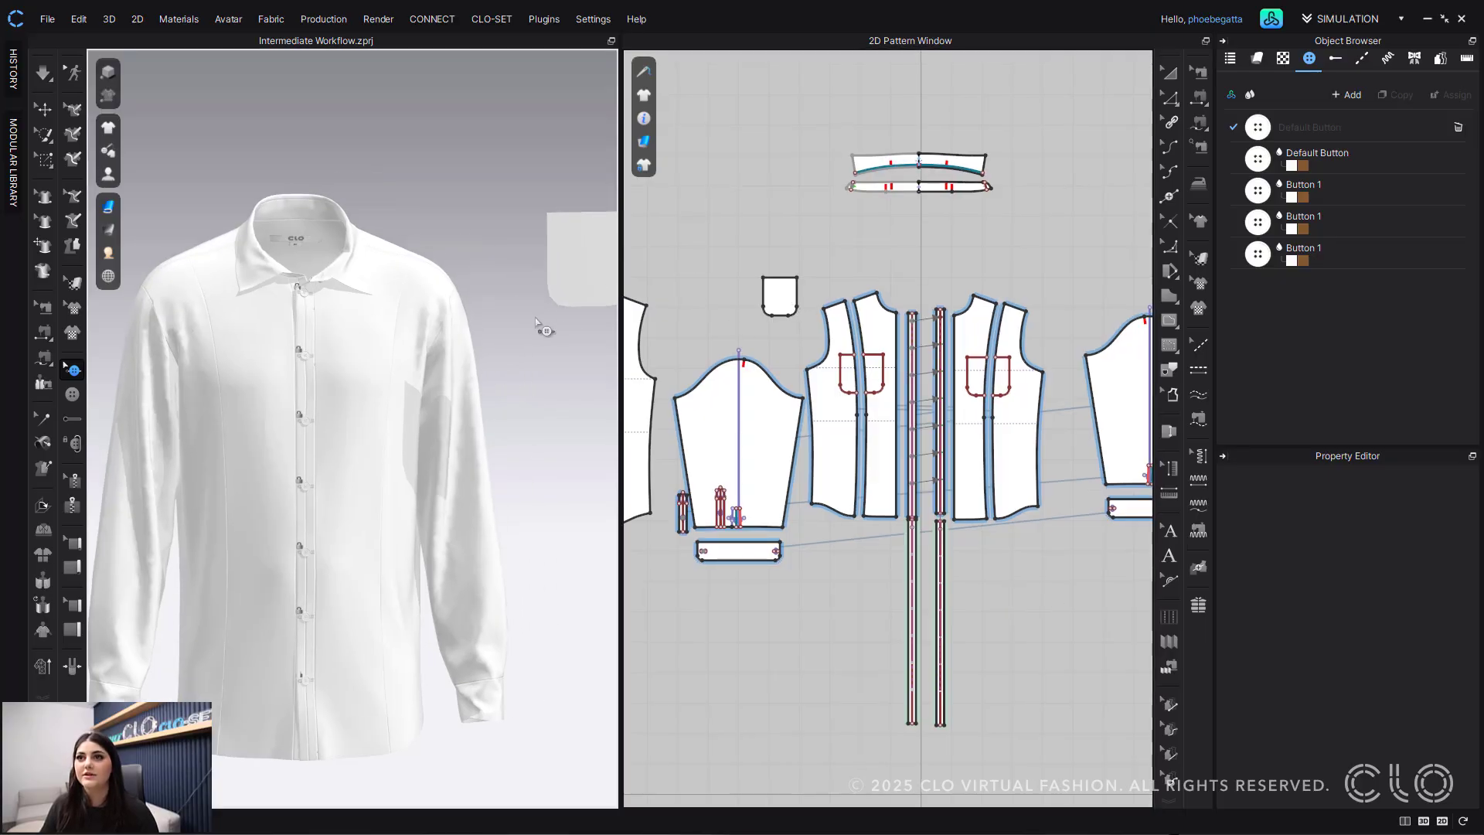
Step: Move the loose pocket piece closer to the shirt in 3D and nearer to the front panels in the 2D pattern layout
{"action": "left_click", "coordinate": [43, 109]}
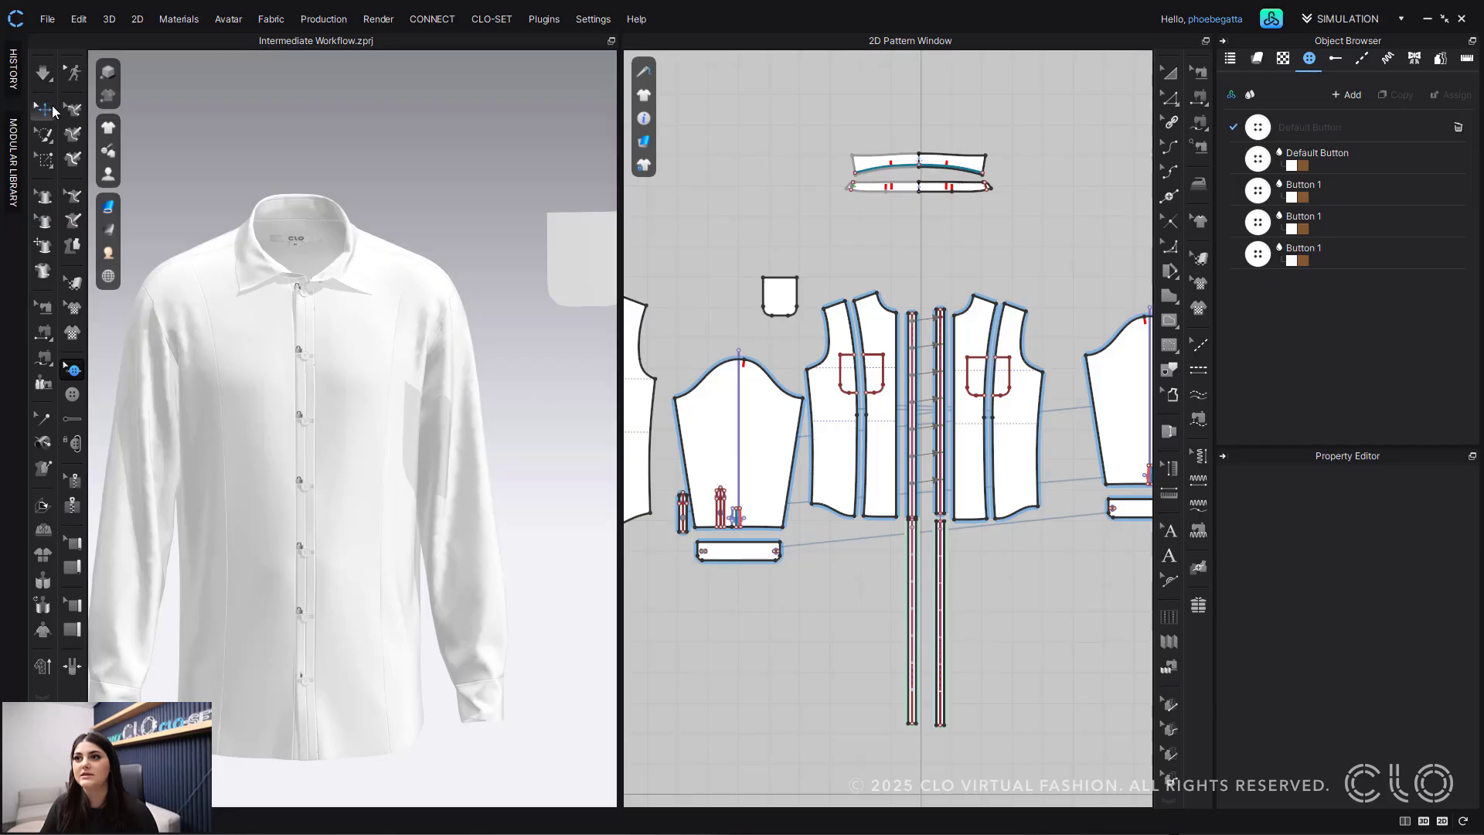
{"action": "left_click", "coordinate": [580, 246]}
{"action": "left_click_drag", "start_coordinate": [599, 255], "coordinate": [491, 229]}
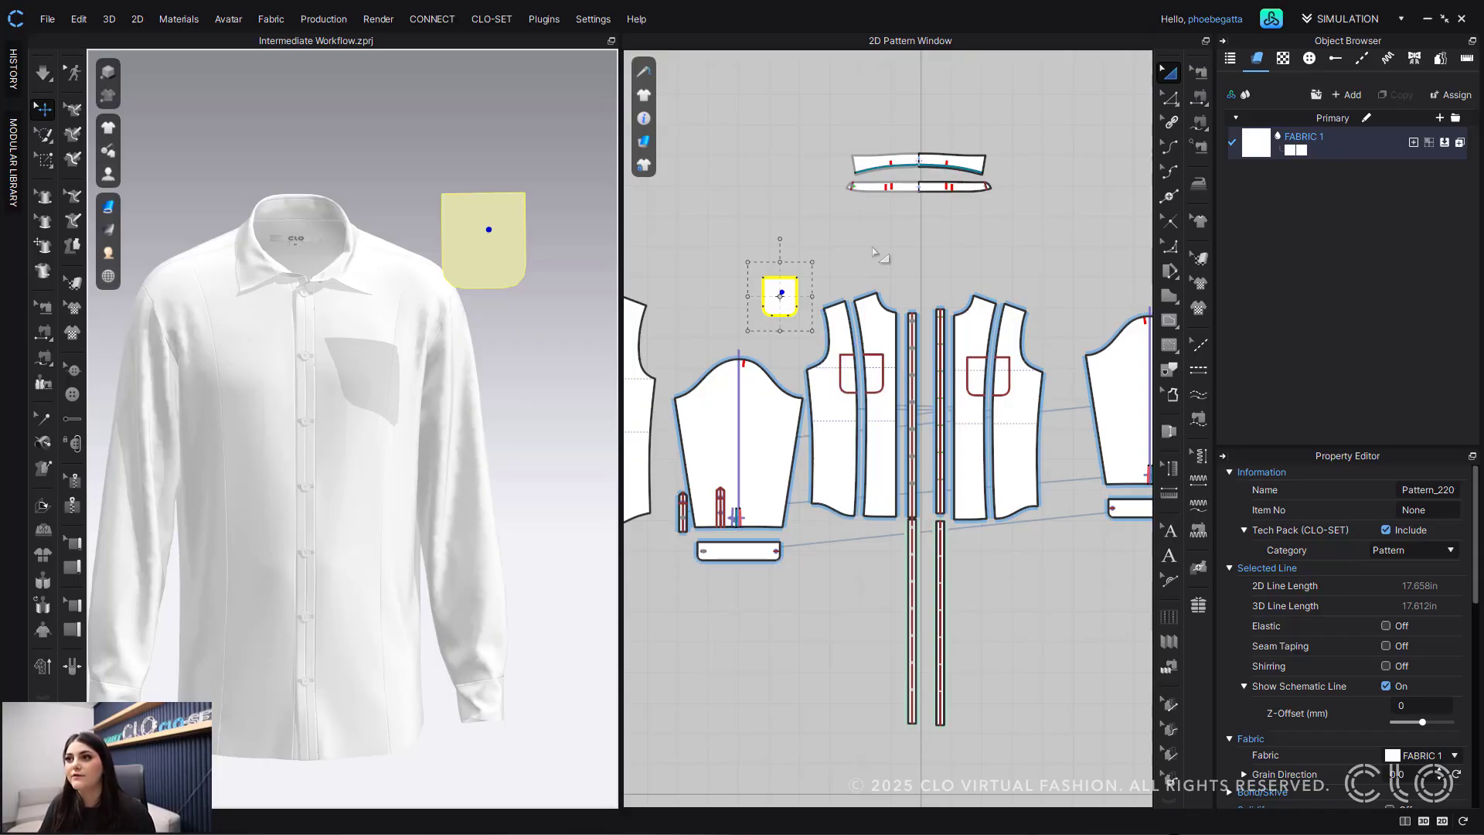
{"action": "left_click", "coordinate": [882, 255]}
{"action": "scroll", "coordinate": [825, 352], "scroll_direction": "up", "scroll_amount": 5}
{"action": "middle_click_drag", "start_coordinate": [806, 341], "coordinate": [714, 348]}
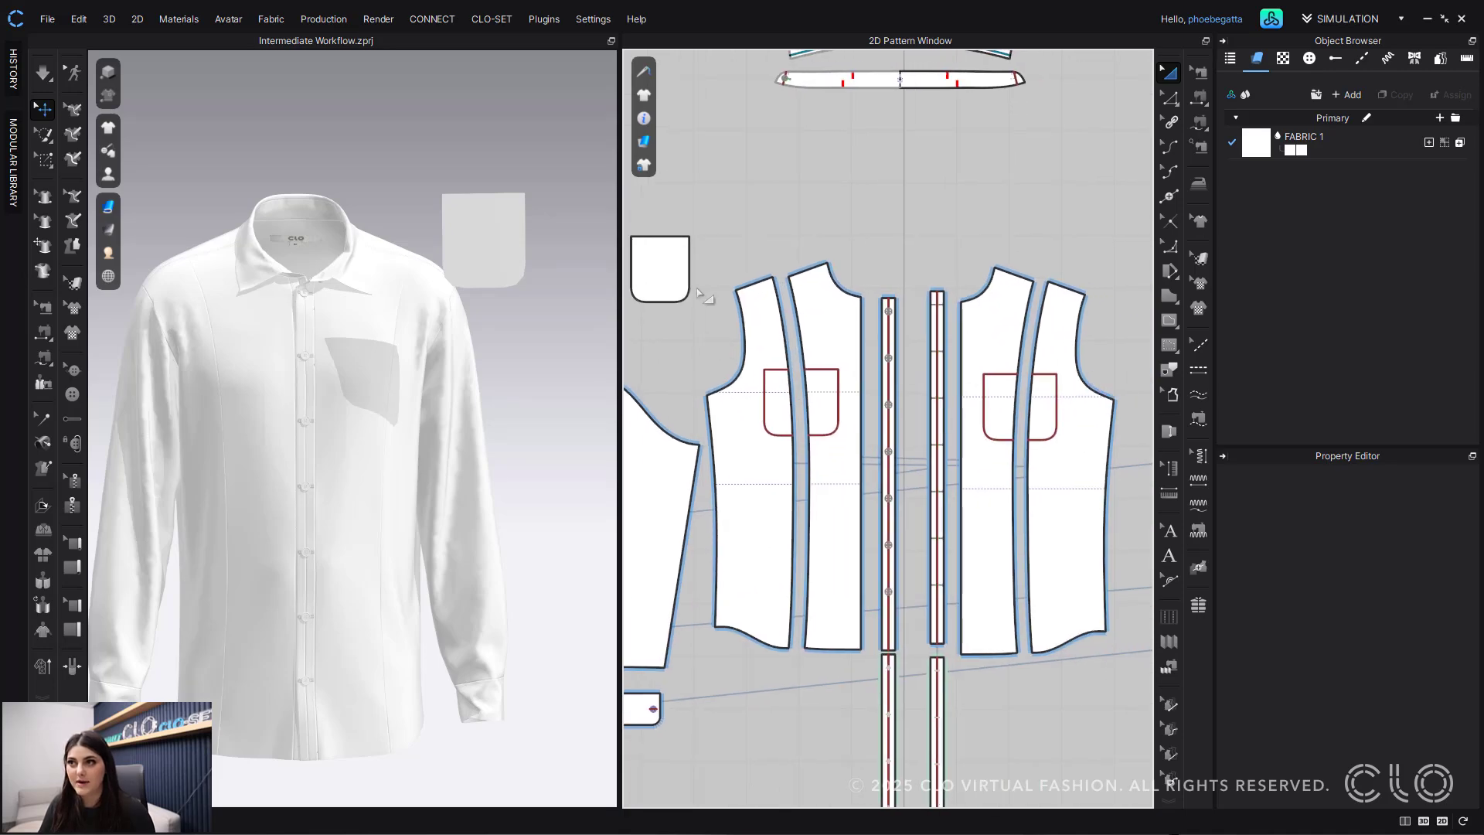
{"action": "left_click", "coordinate": [683, 268]}
{"action": "left_click_drag", "start_coordinate": [667, 276], "coordinate": [701, 273]}
{"action": "left_click", "coordinate": [783, 236]}
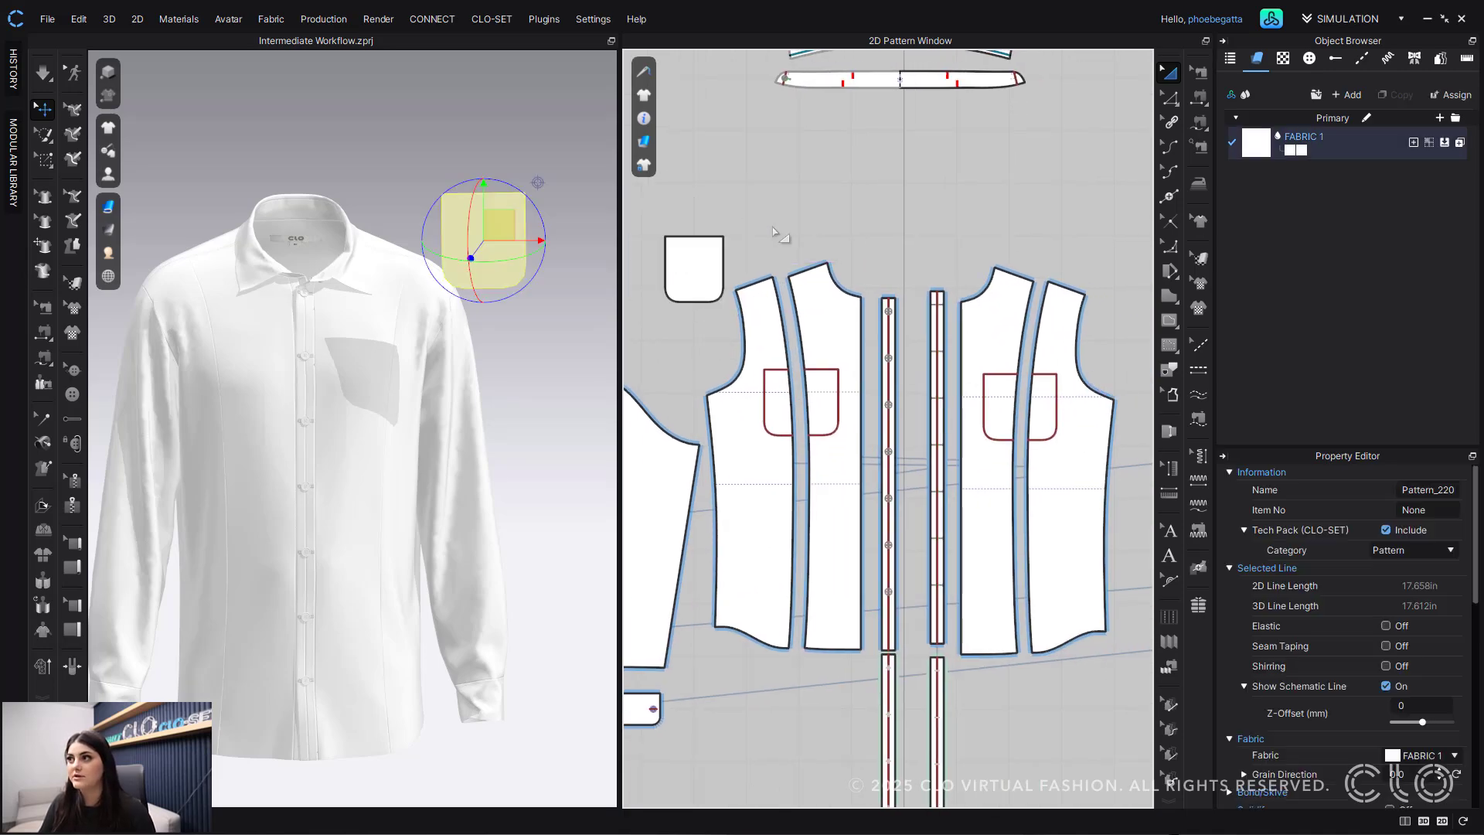
Step: Segment-sew the pocket's right side and lower-right rounded corner to the matching pocket outline on the left-hand front panels
{"action": "left_click", "coordinate": [1199, 99]}
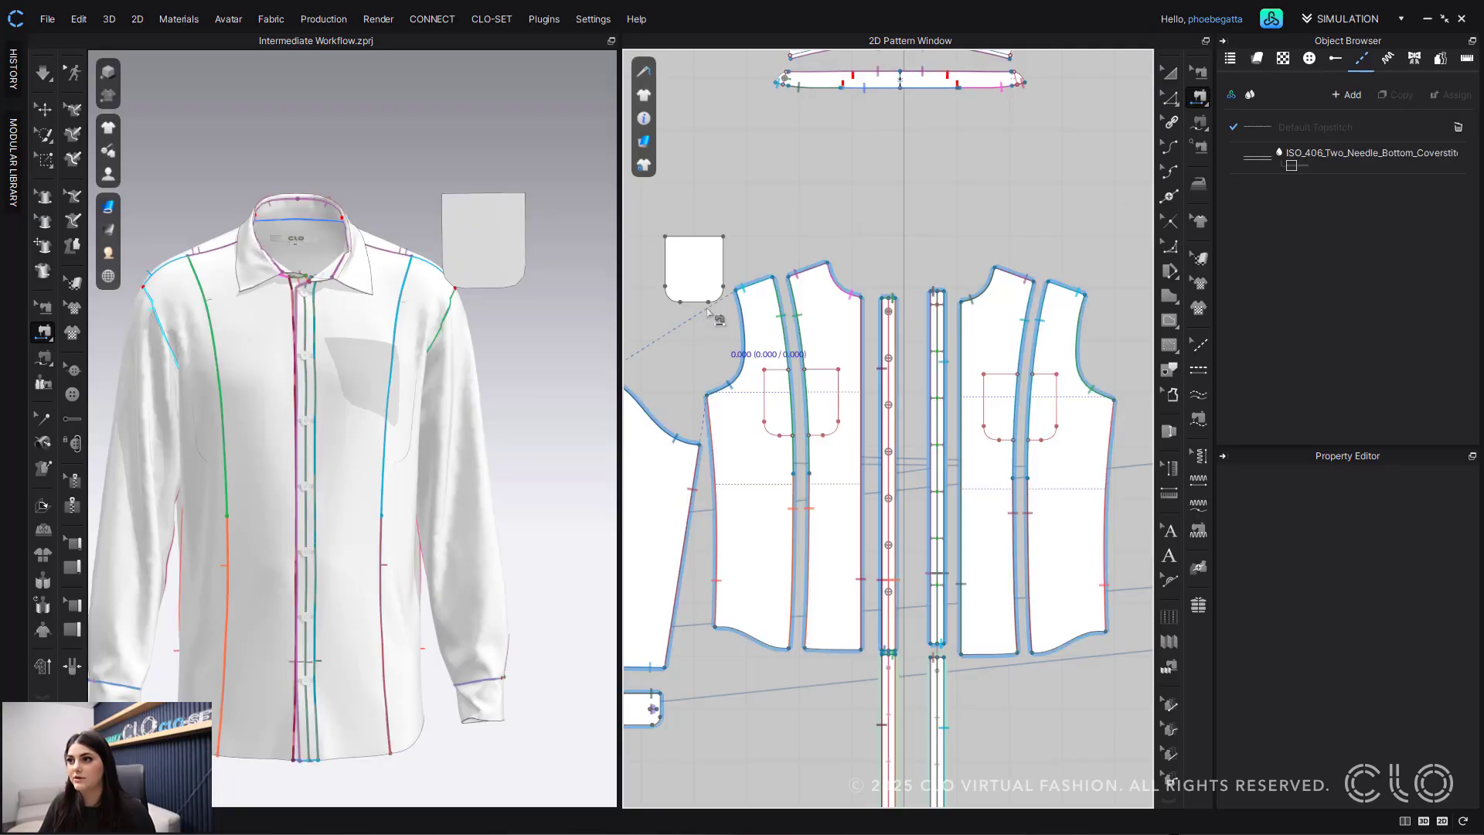
{"action": "left_click", "coordinate": [723, 263]}
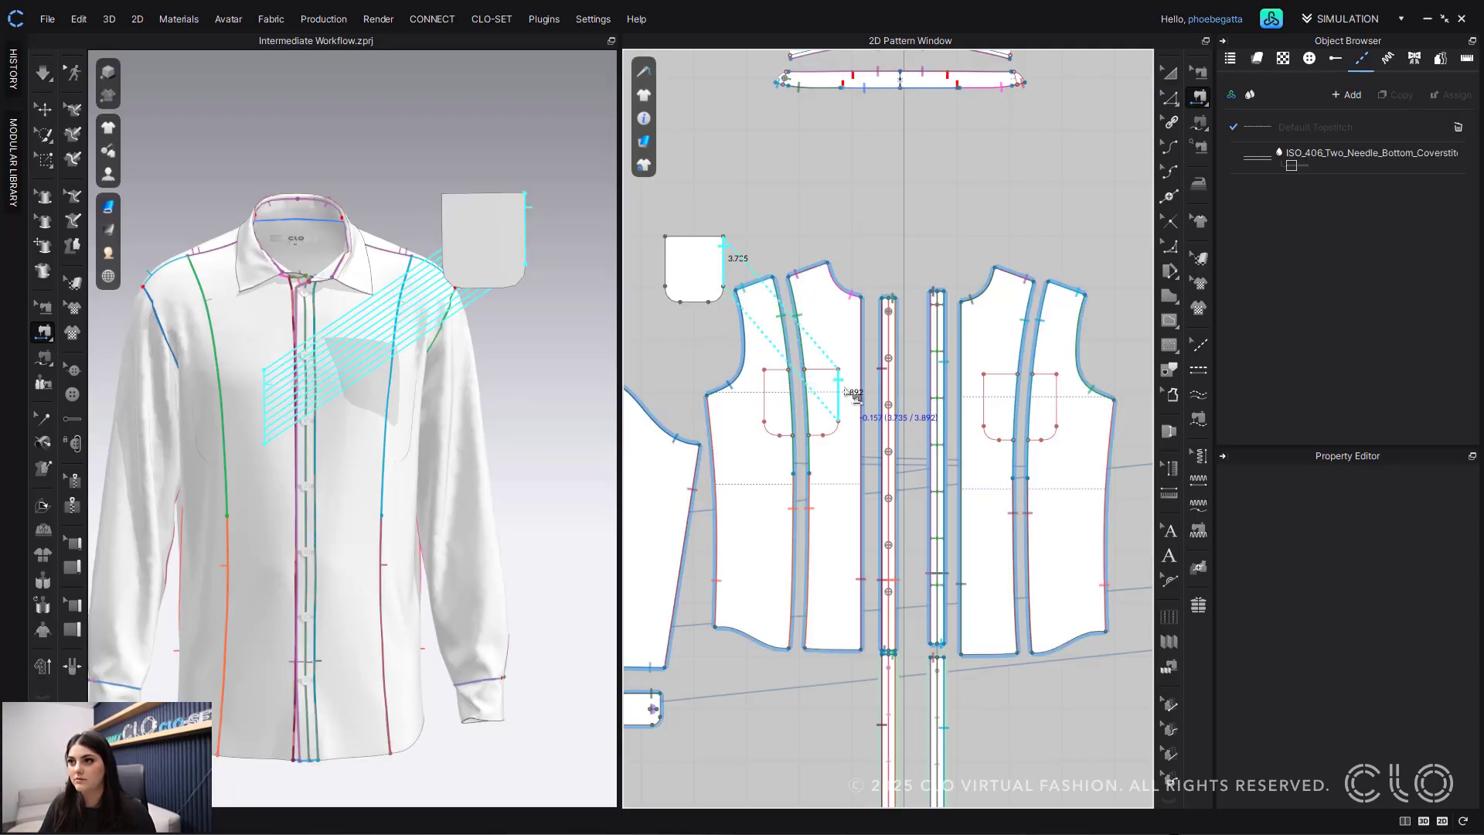
{"action": "left_click", "coordinate": [836, 446]}
{"action": "left_click", "coordinate": [837, 428]}
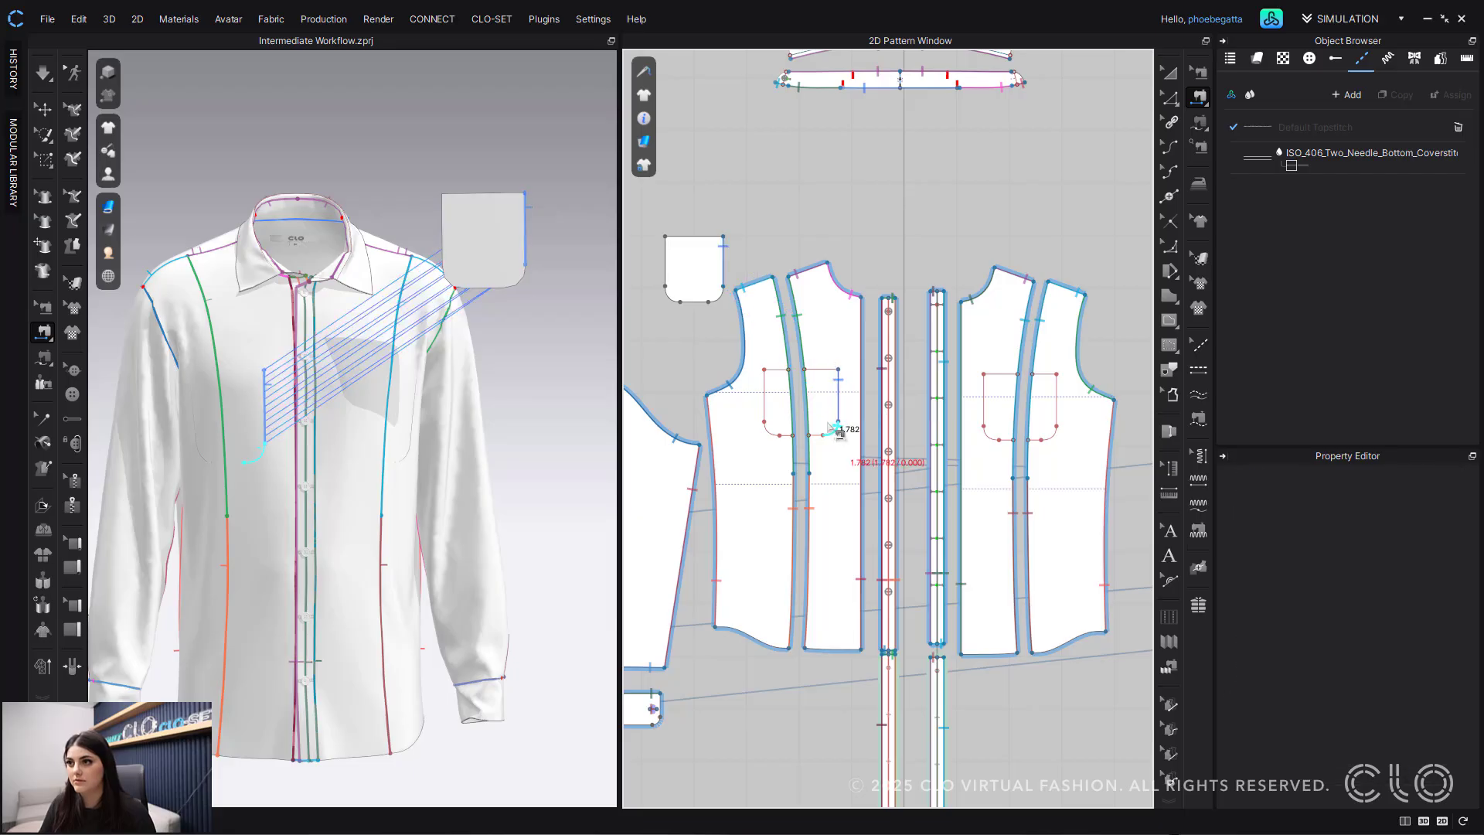
{"action": "left_click", "coordinate": [728, 300]}
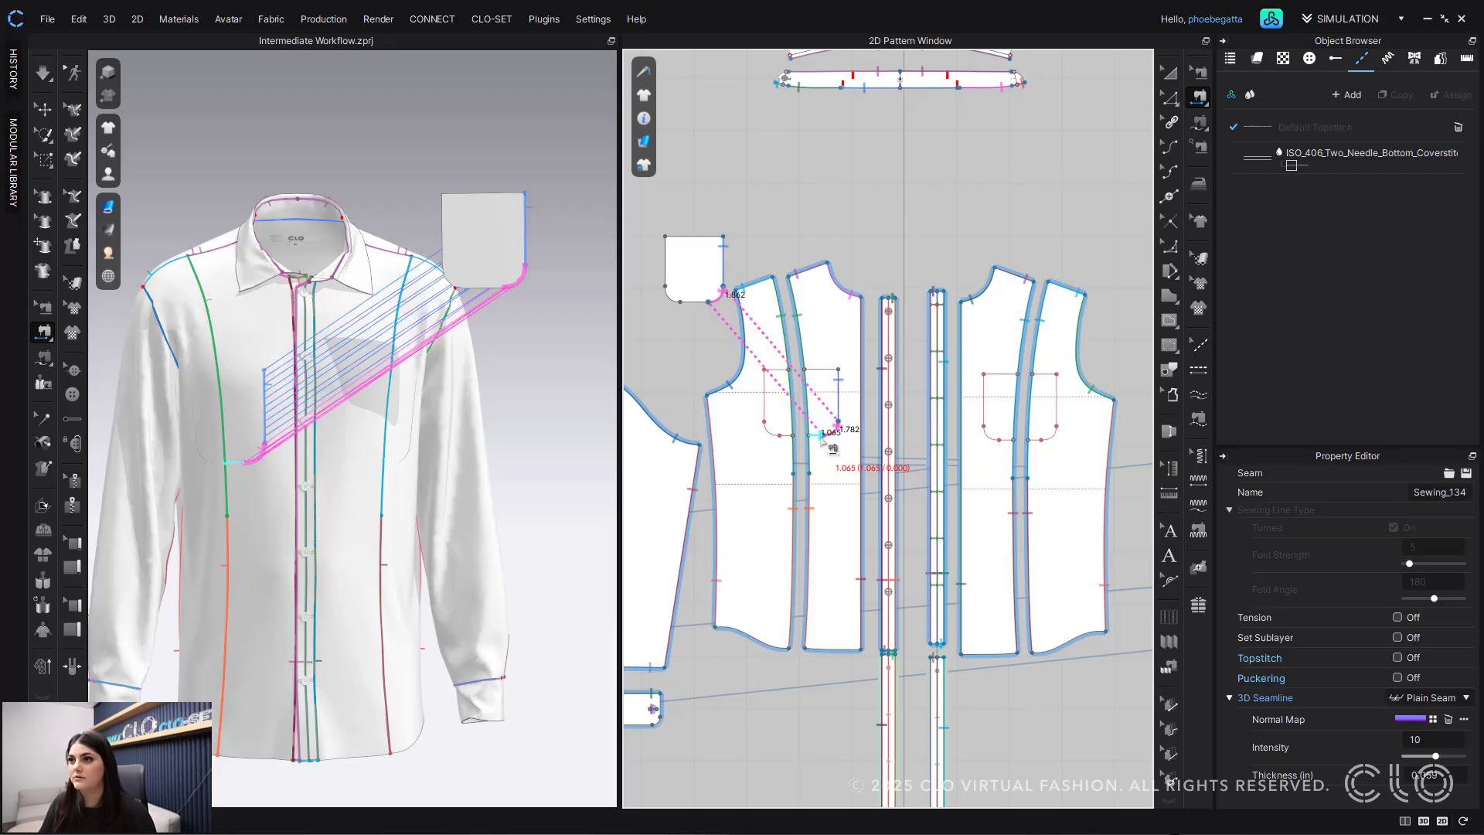
{"action": "left_click", "coordinate": [824, 439]}
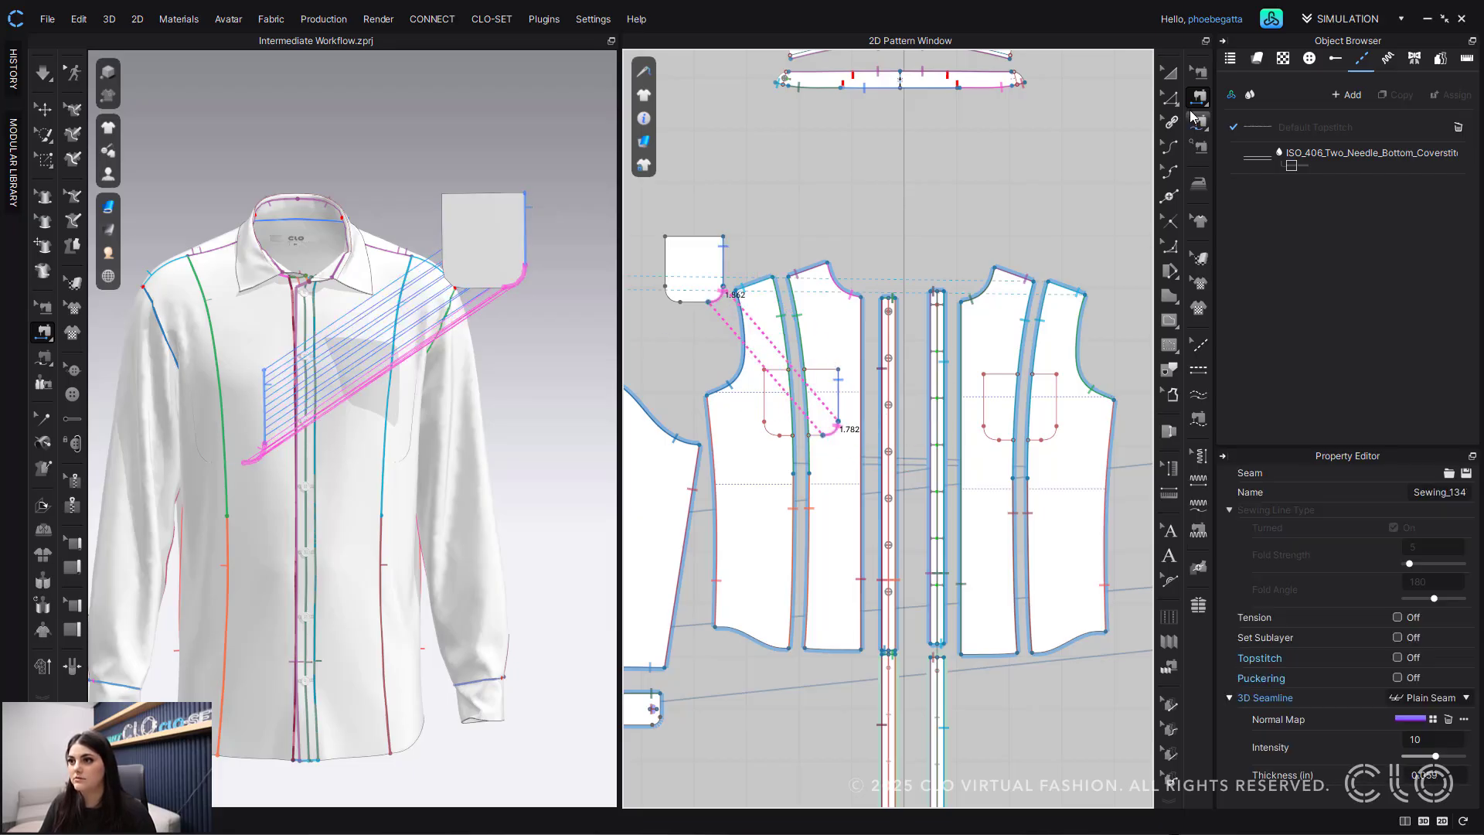
Step: Segment-sew the pocket's bottom edge, lower-left rounded corner and left side to the matching pocket outline on the front panels
{"action": "left_click", "coordinate": [703, 303]}
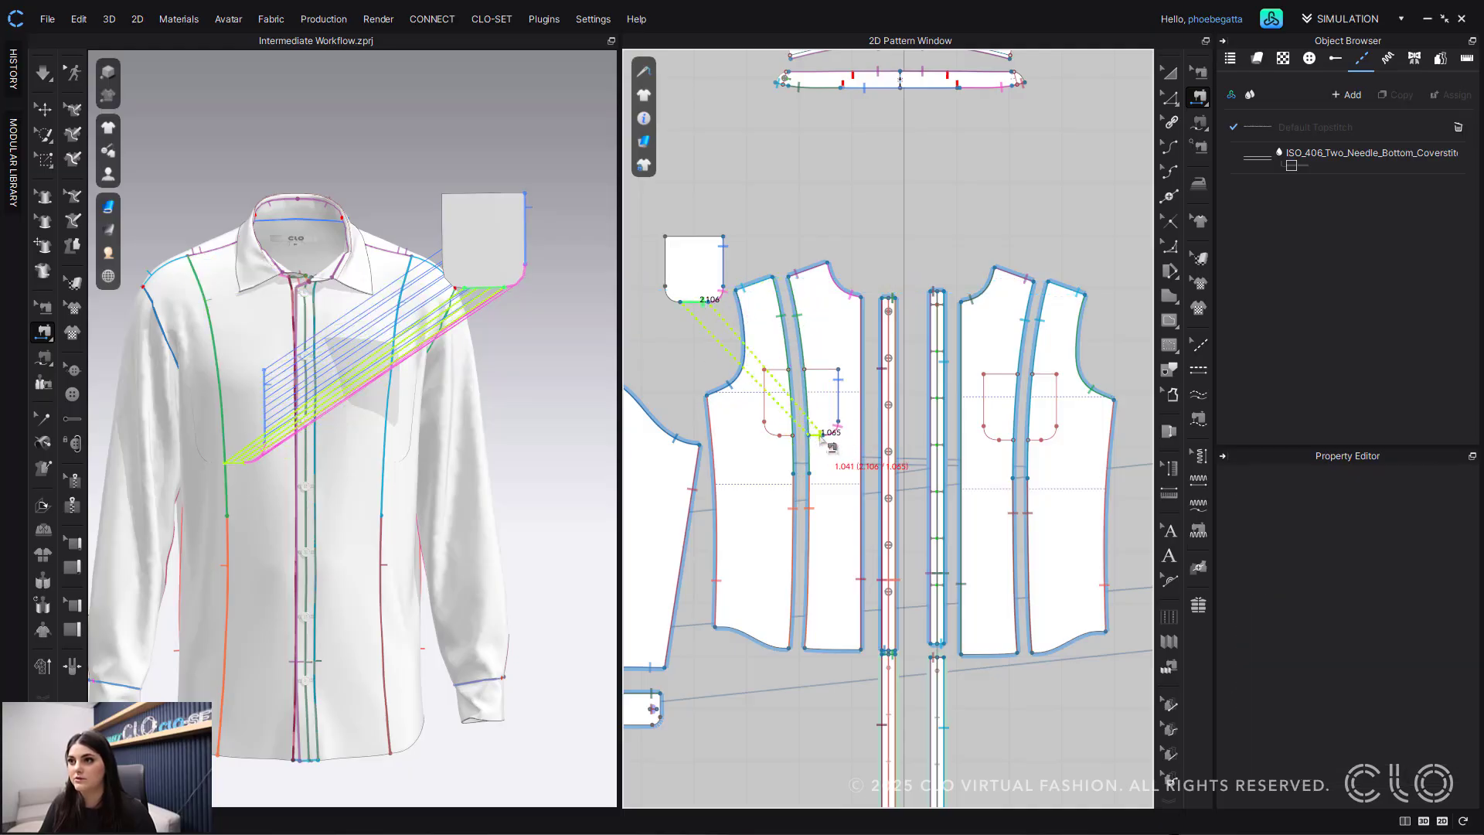
{"action": "left_click", "coordinate": [771, 437]}
{"action": "left_click", "coordinate": [670, 297]}
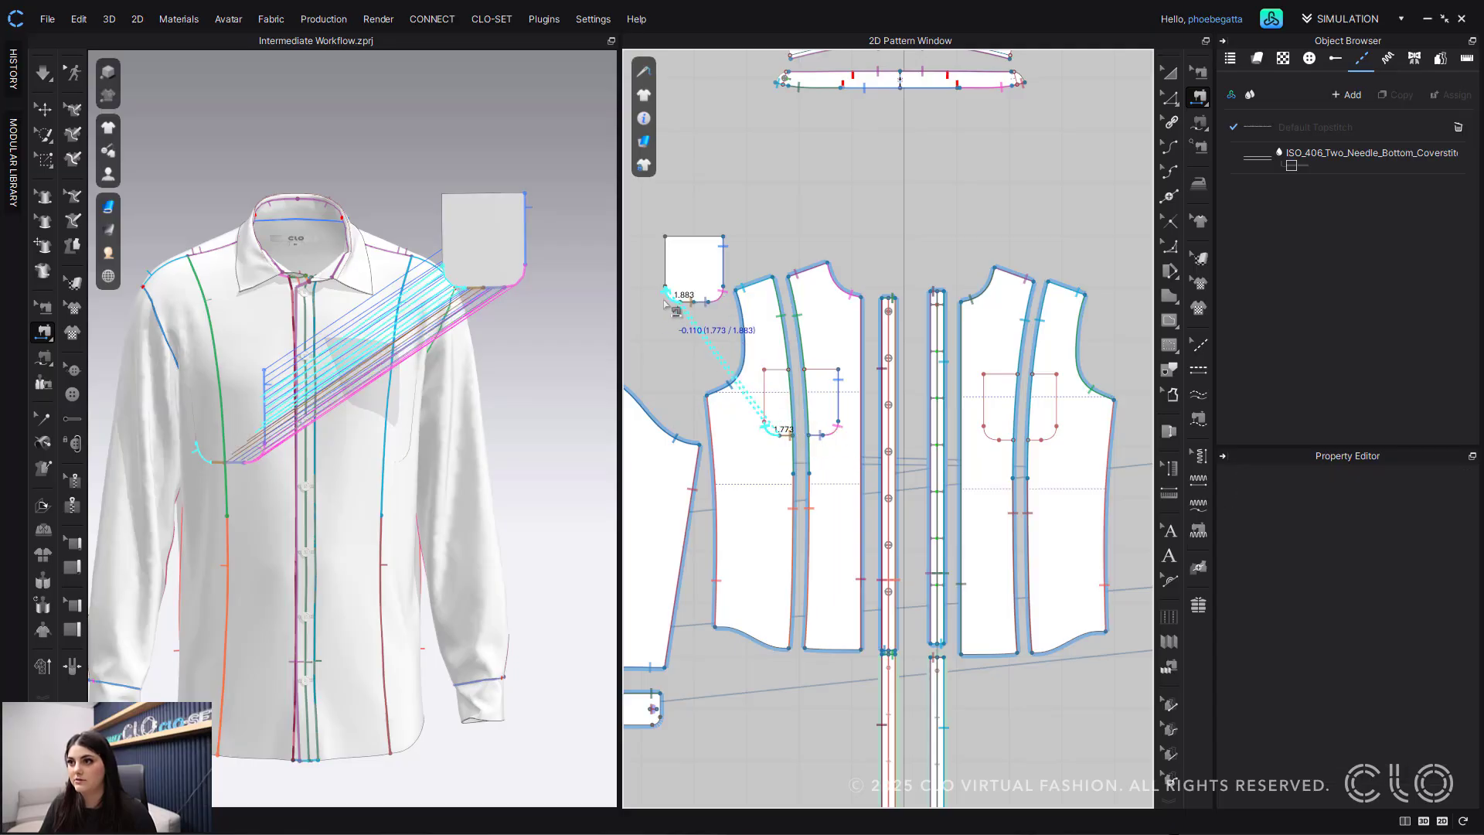
{"action": "left_click", "coordinate": [668, 259]}
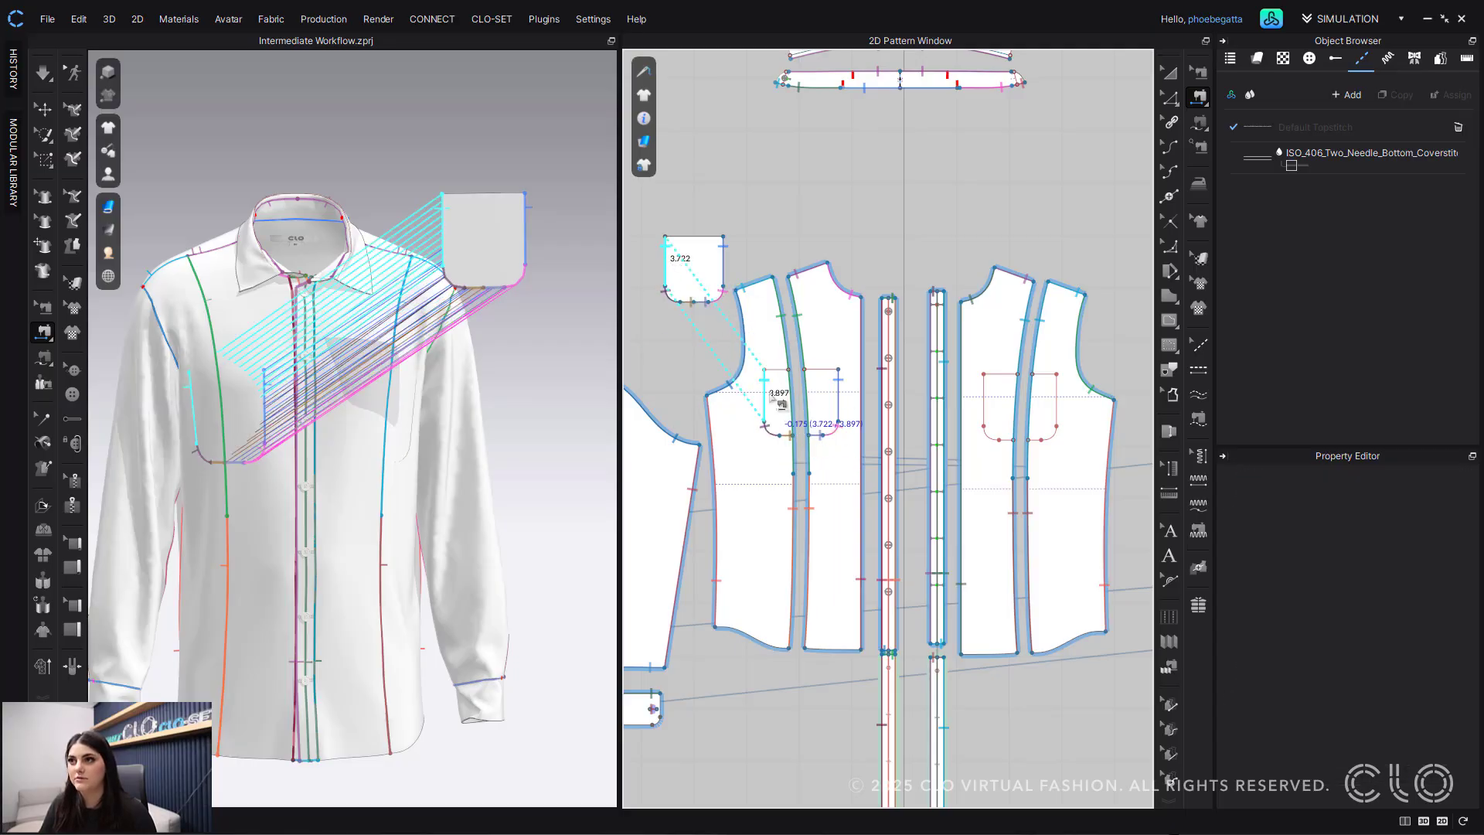
{"action": "left_click", "coordinate": [773, 396]}
Step: Select all the seams between the pocket and its outline on the front panels and link the sewn lines for joint editing
{"action": "key", "text": "a"}
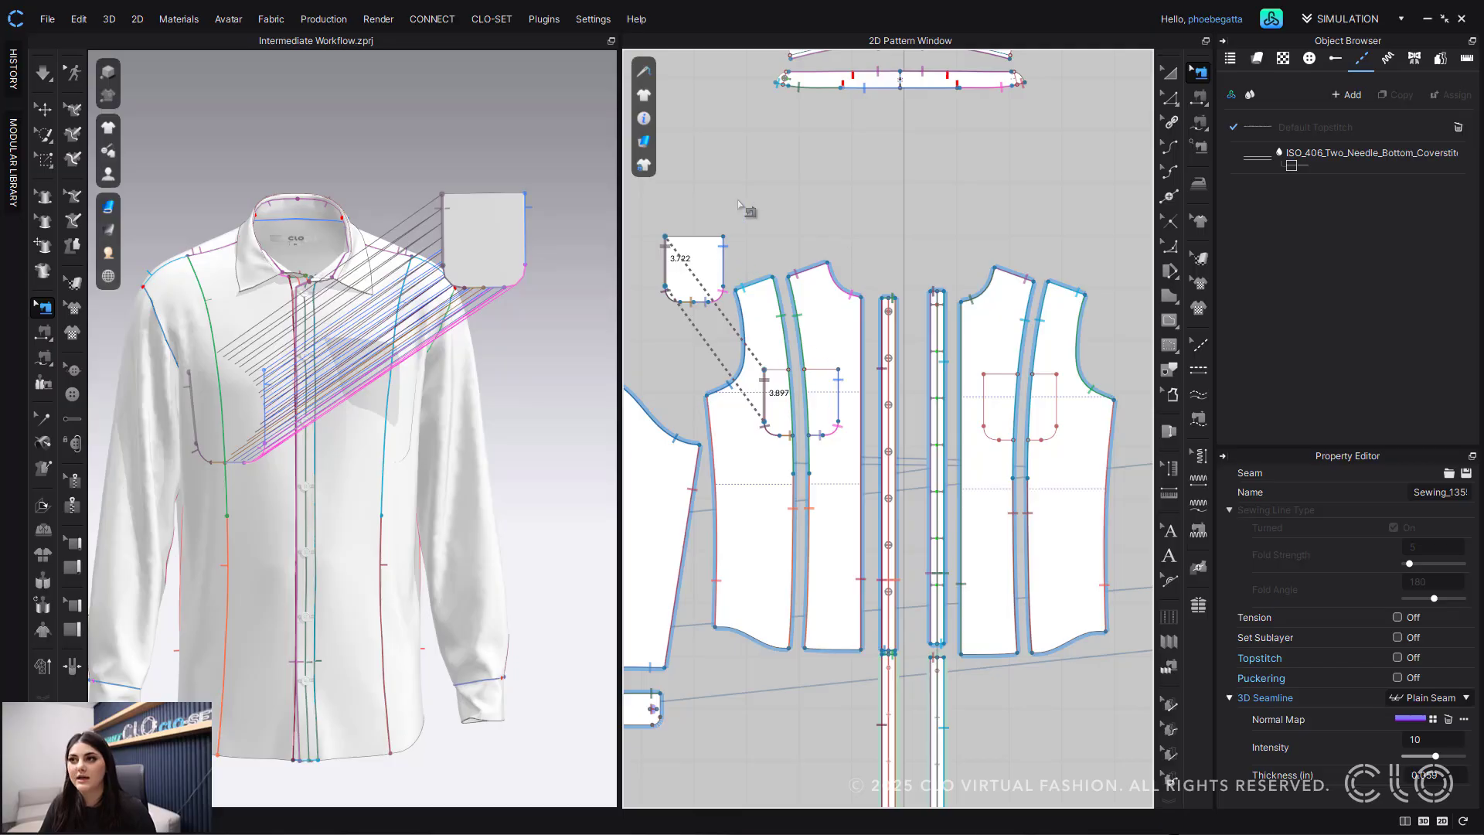
{"action": "left_click_drag", "start_coordinate": [636, 222], "coordinate": [742, 338]}
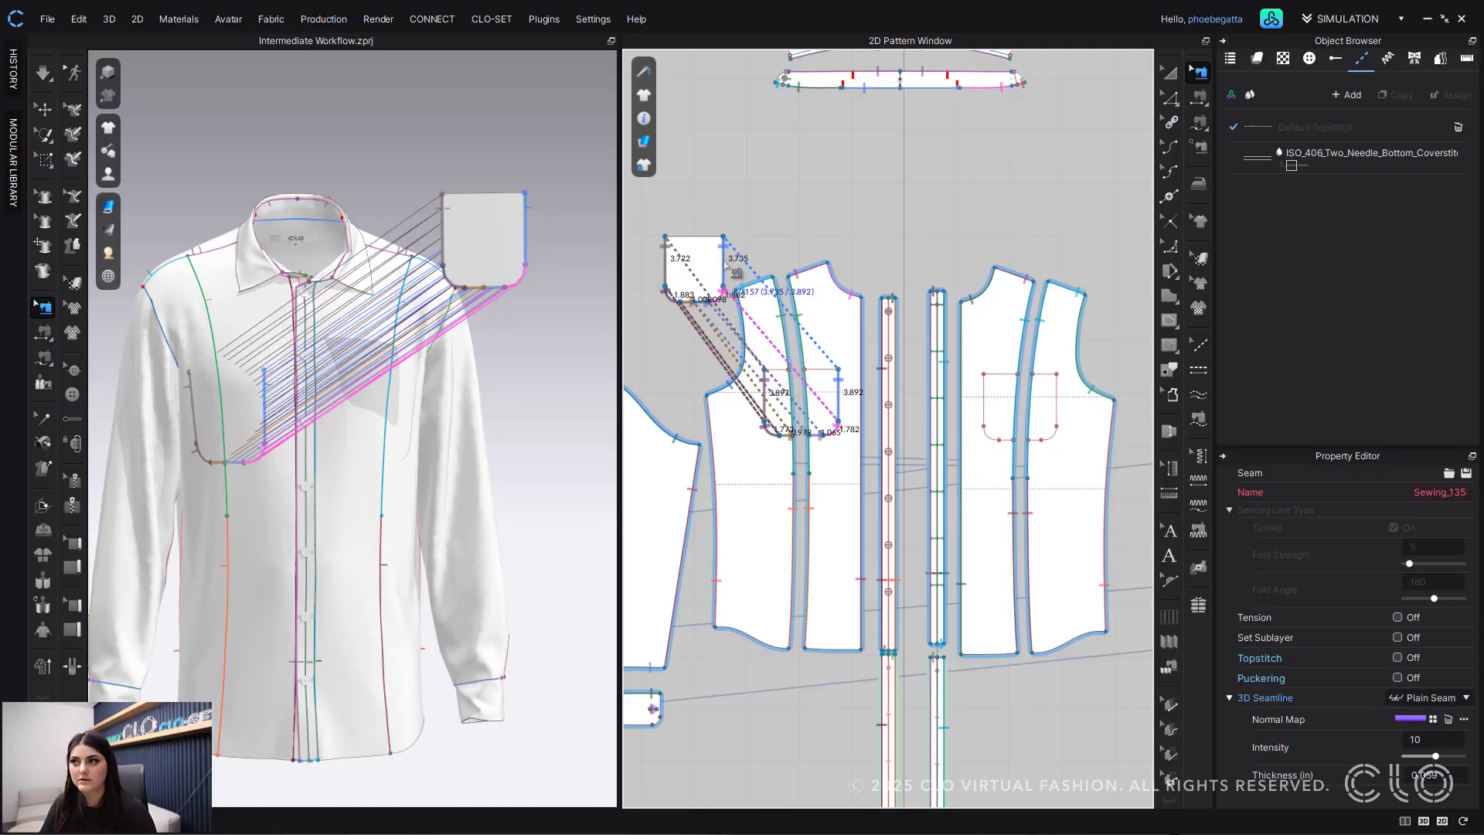
{"action": "right_click", "coordinate": [724, 262]}
{"action": "left_click", "coordinate": [776, 441]}
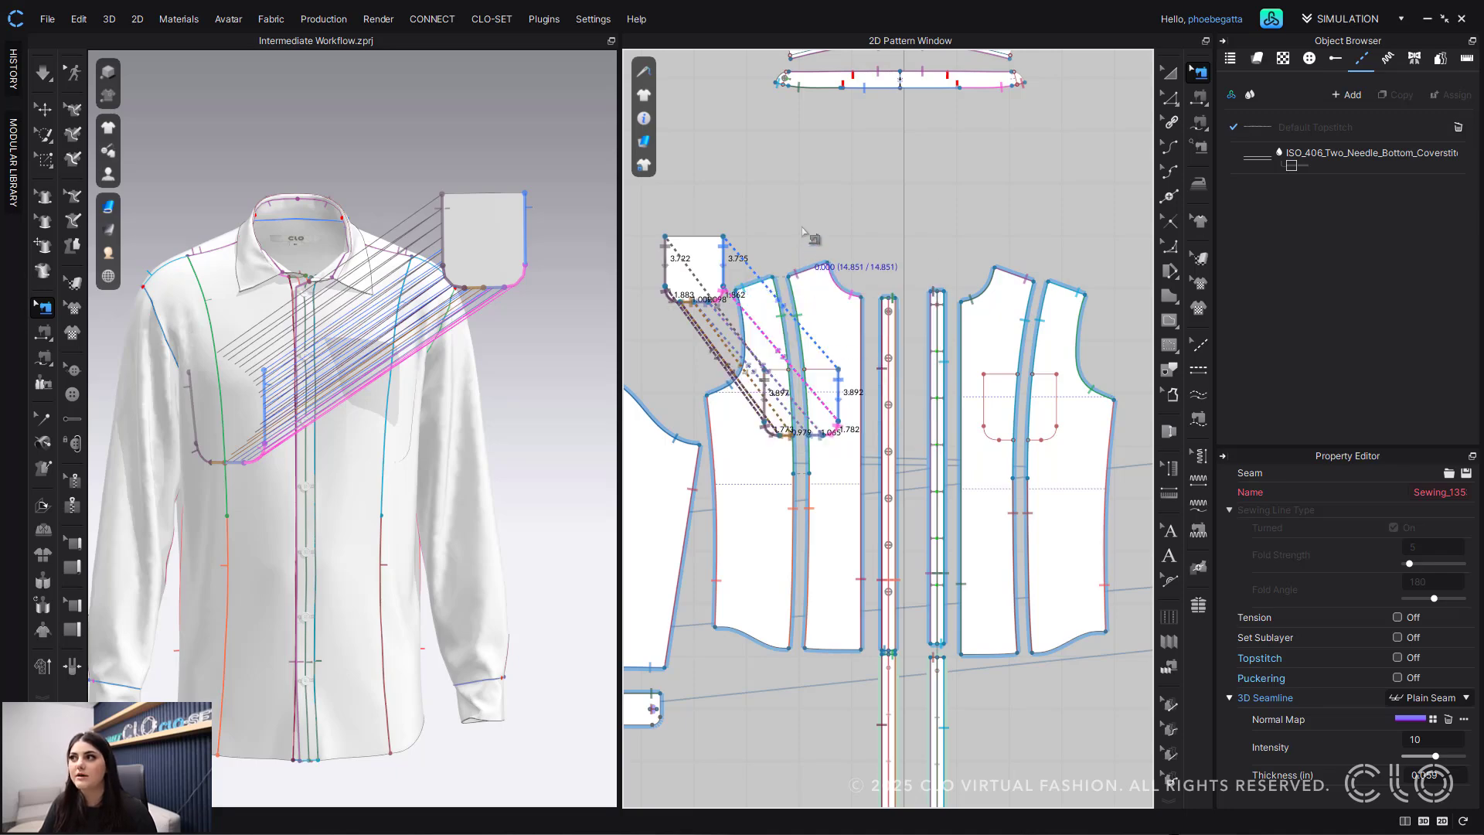
{"action": "left_click", "coordinate": [804, 232]}
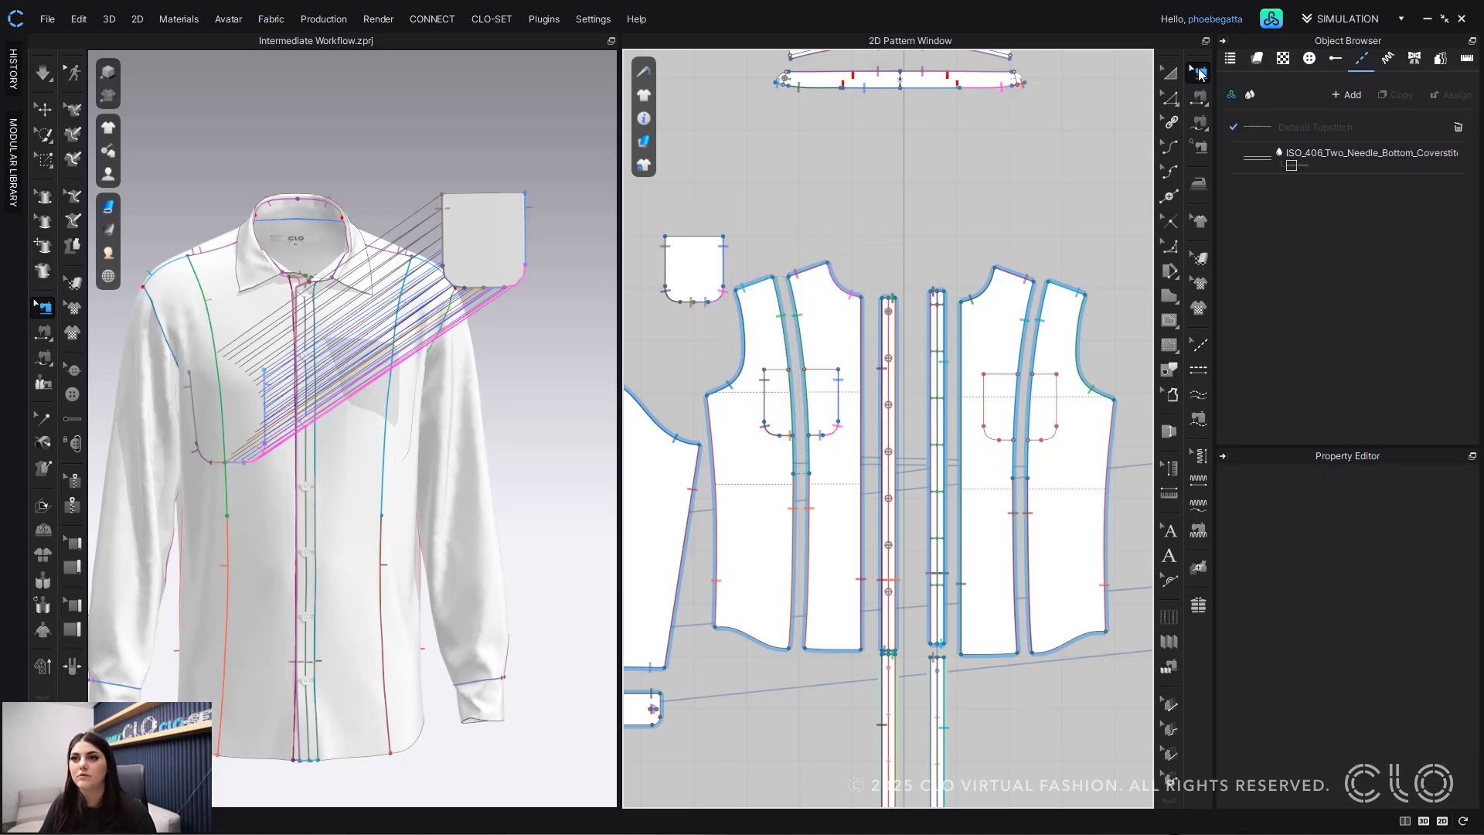
Step: Select the loose pocket in 3D and attach it to the shirt front with Superimpose (Under)
{"action": "key", "text": "a"}
{"action": "left_click", "coordinate": [493, 216]}
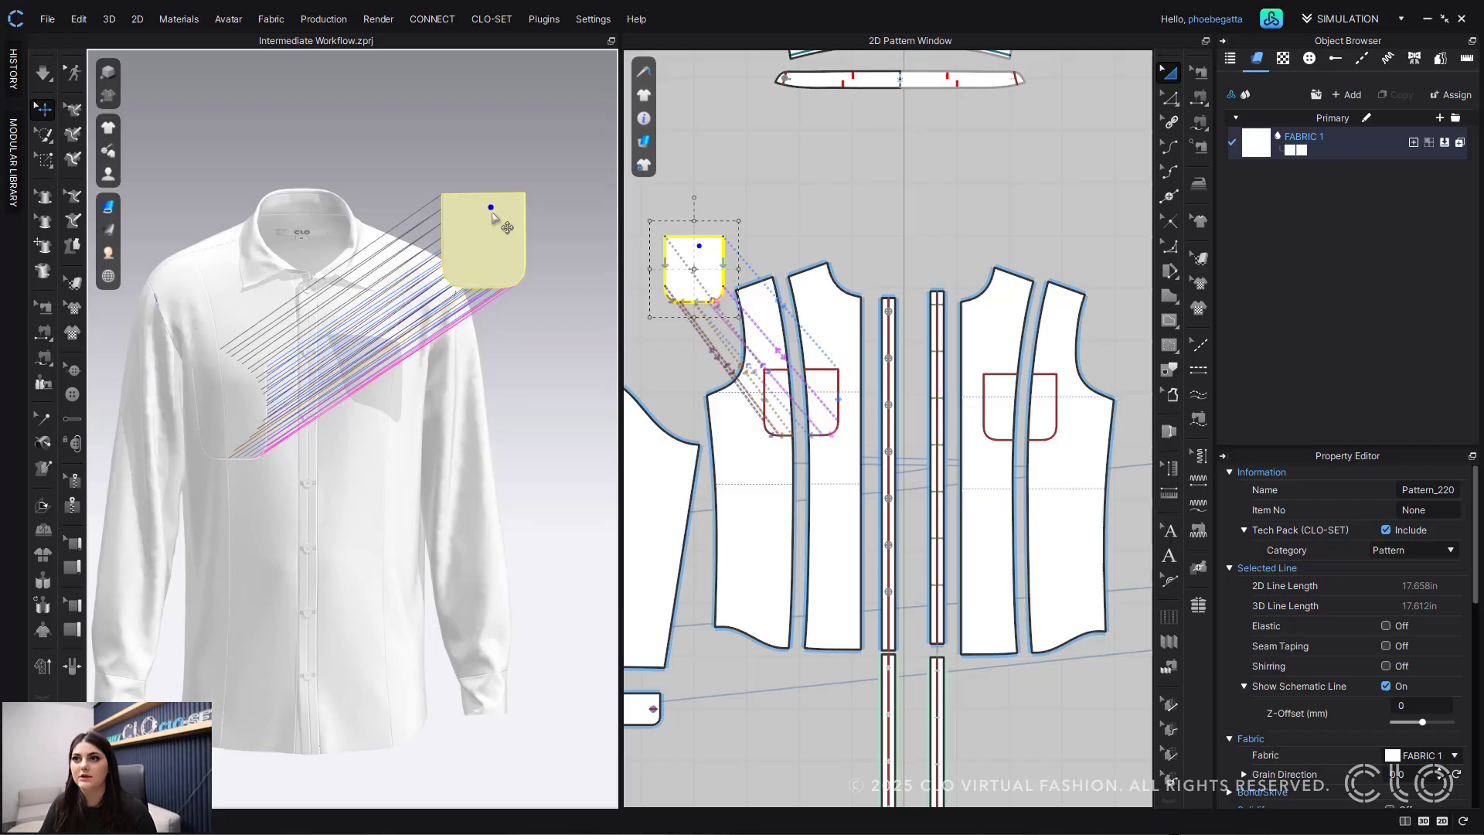
{"action": "left_click", "coordinate": [527, 159]}
{"action": "left_click", "coordinate": [505, 253]}
{"action": "right_click", "coordinate": [508, 261]}
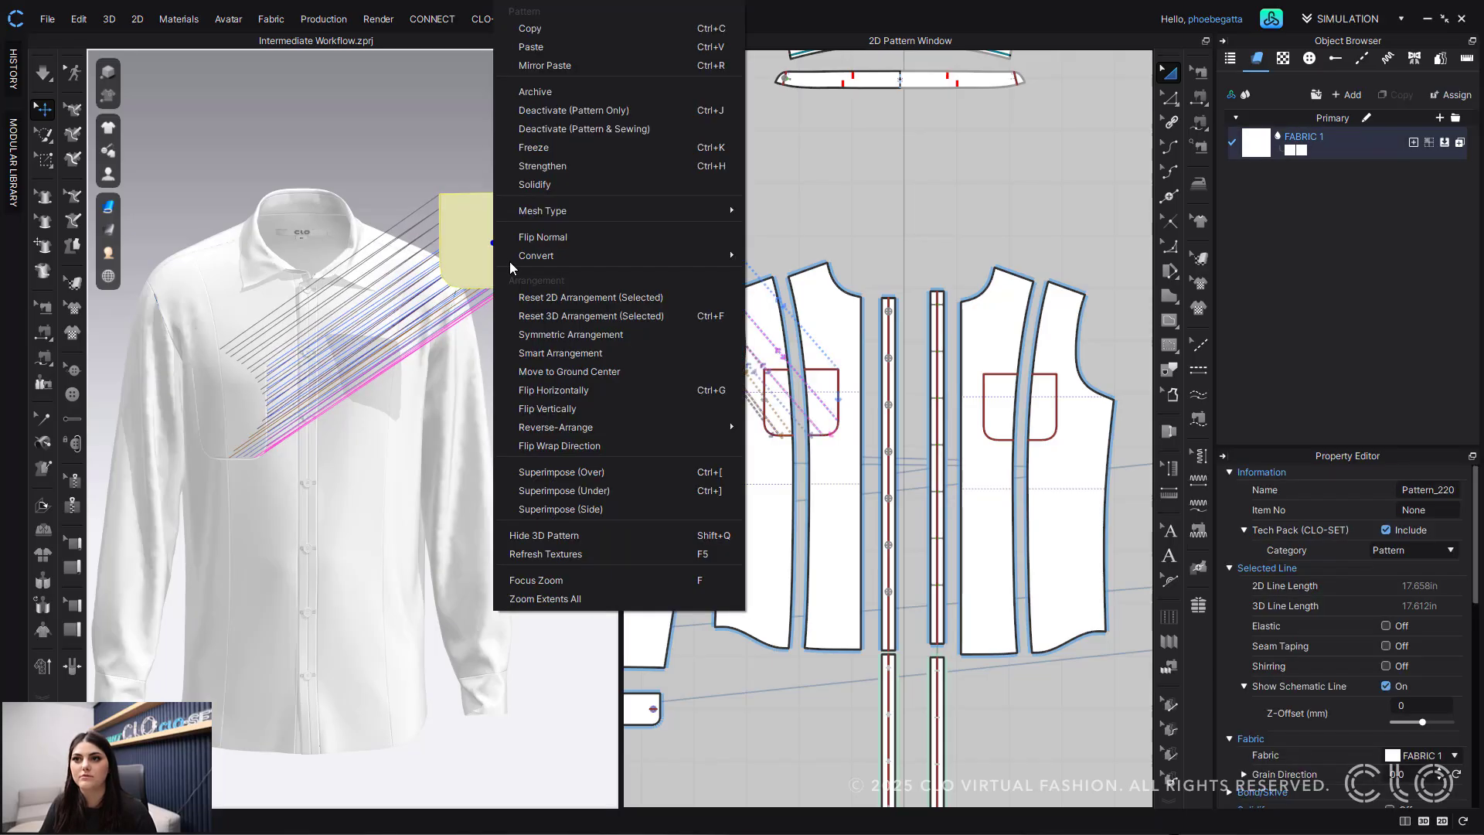
{"action": "left_click", "coordinate": [611, 492]}
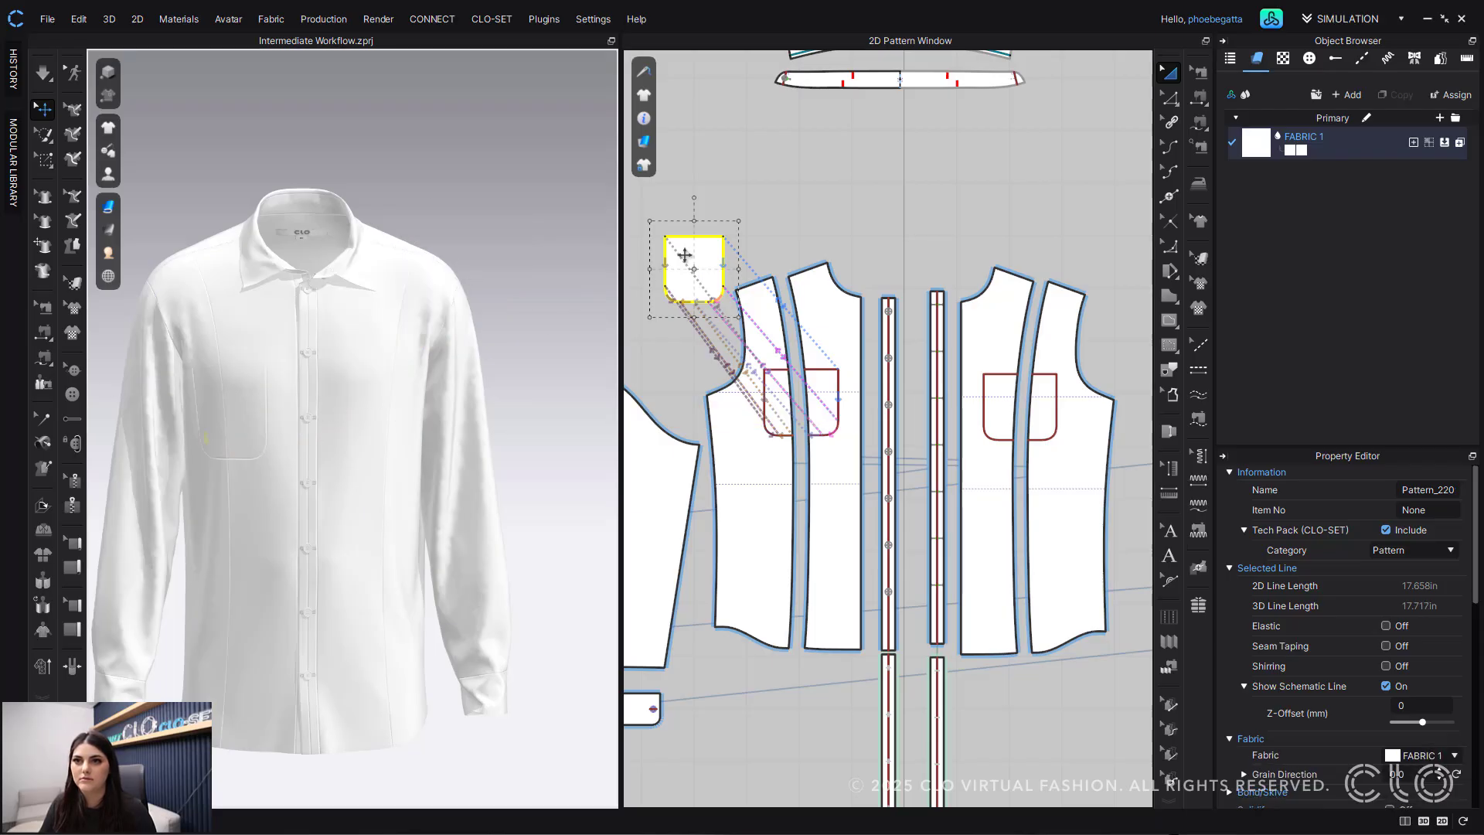
Step: Select the attached pocket, view it from the shirt's side and adjust its 3D position slightly on the chest
{"action": "left_click", "coordinate": [687, 255]}
{"action": "right_click_drag", "start_coordinate": [300, 473], "coordinate": [113, 517]}
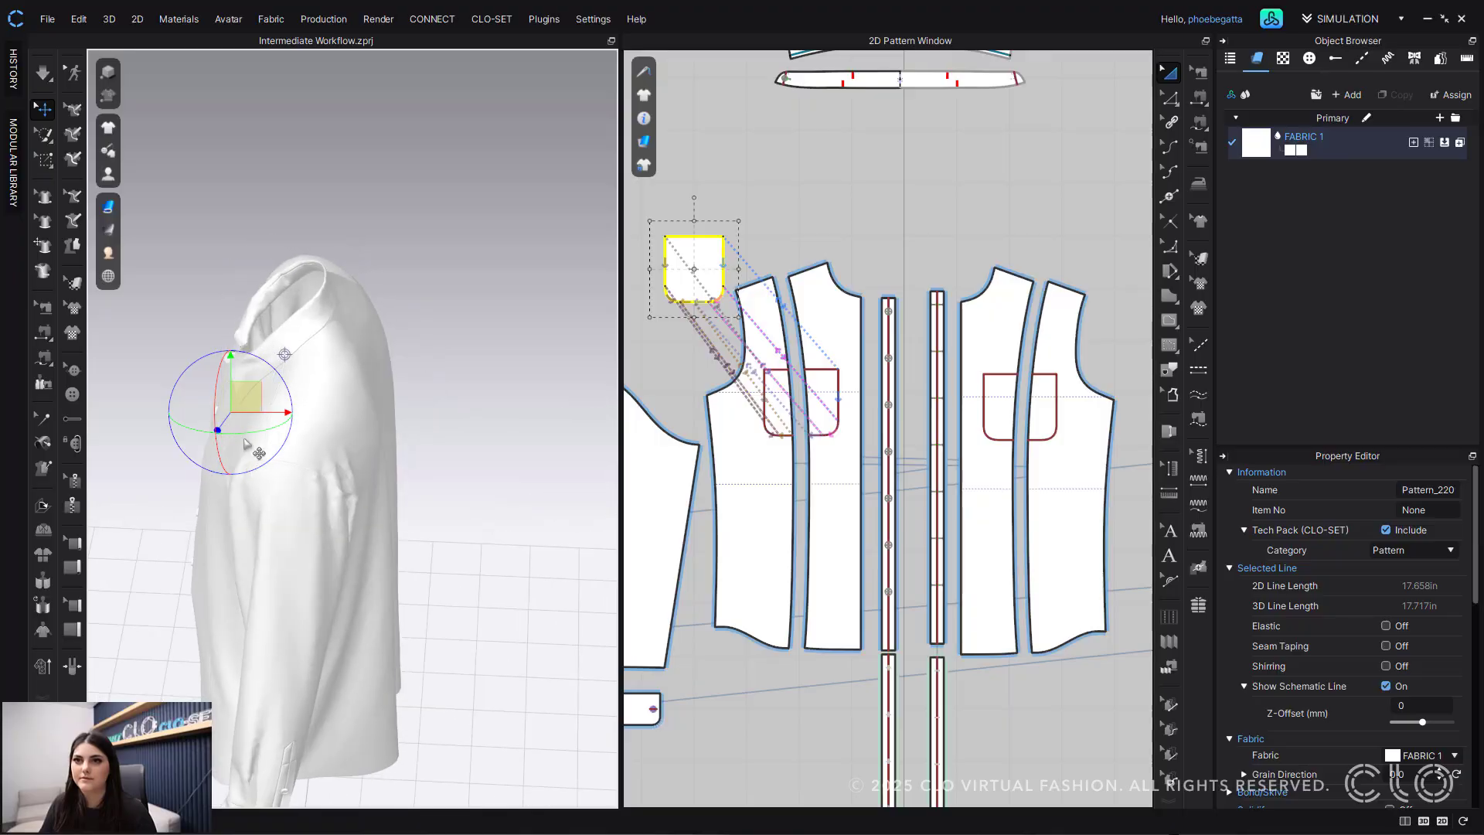
{"action": "right_click_drag", "start_coordinate": [277, 418], "coordinate": [381, 444]}
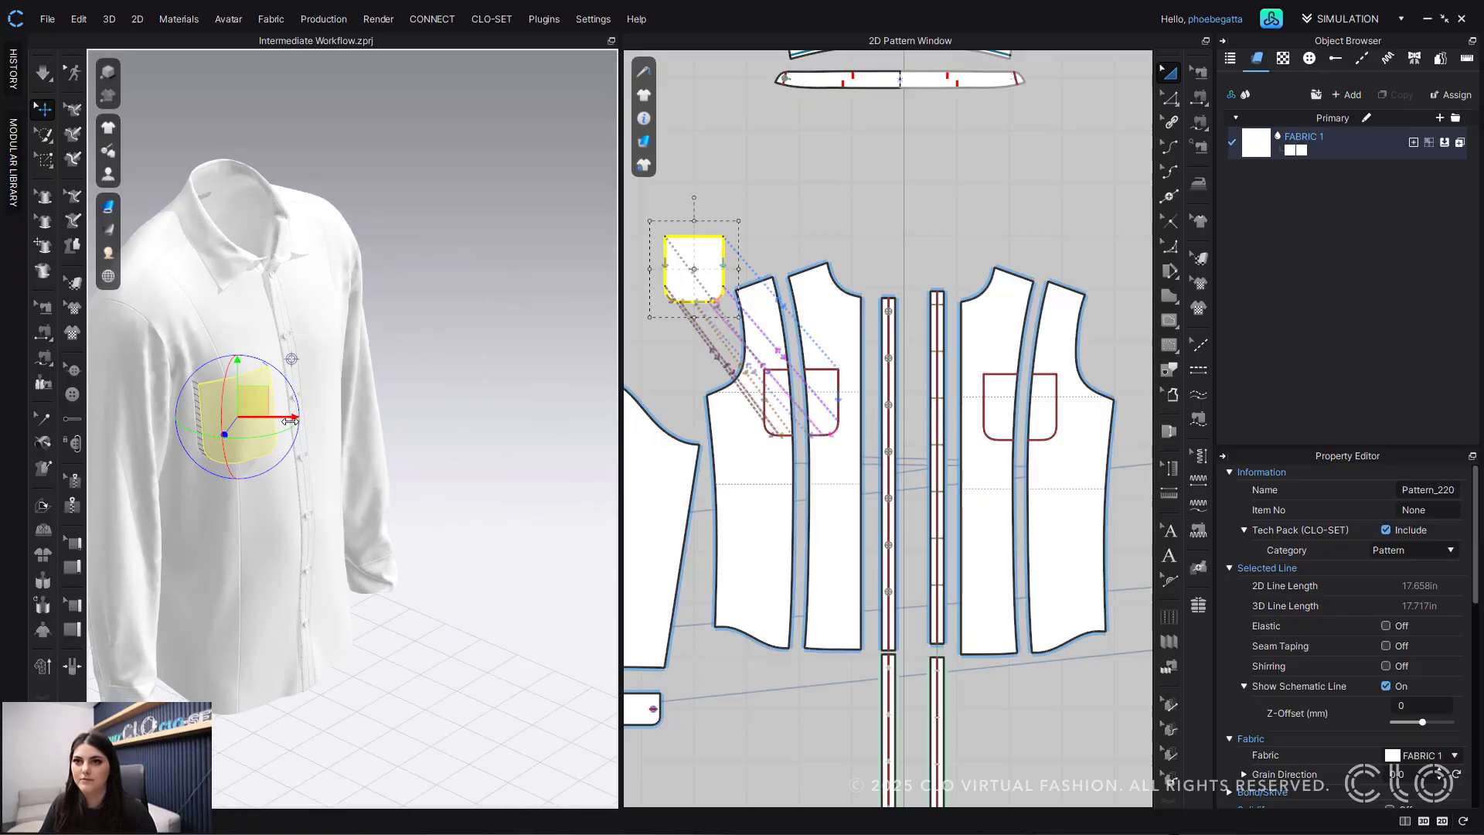
{"action": "left_click_drag", "start_coordinate": [284, 416], "coordinate": [234, 376]}
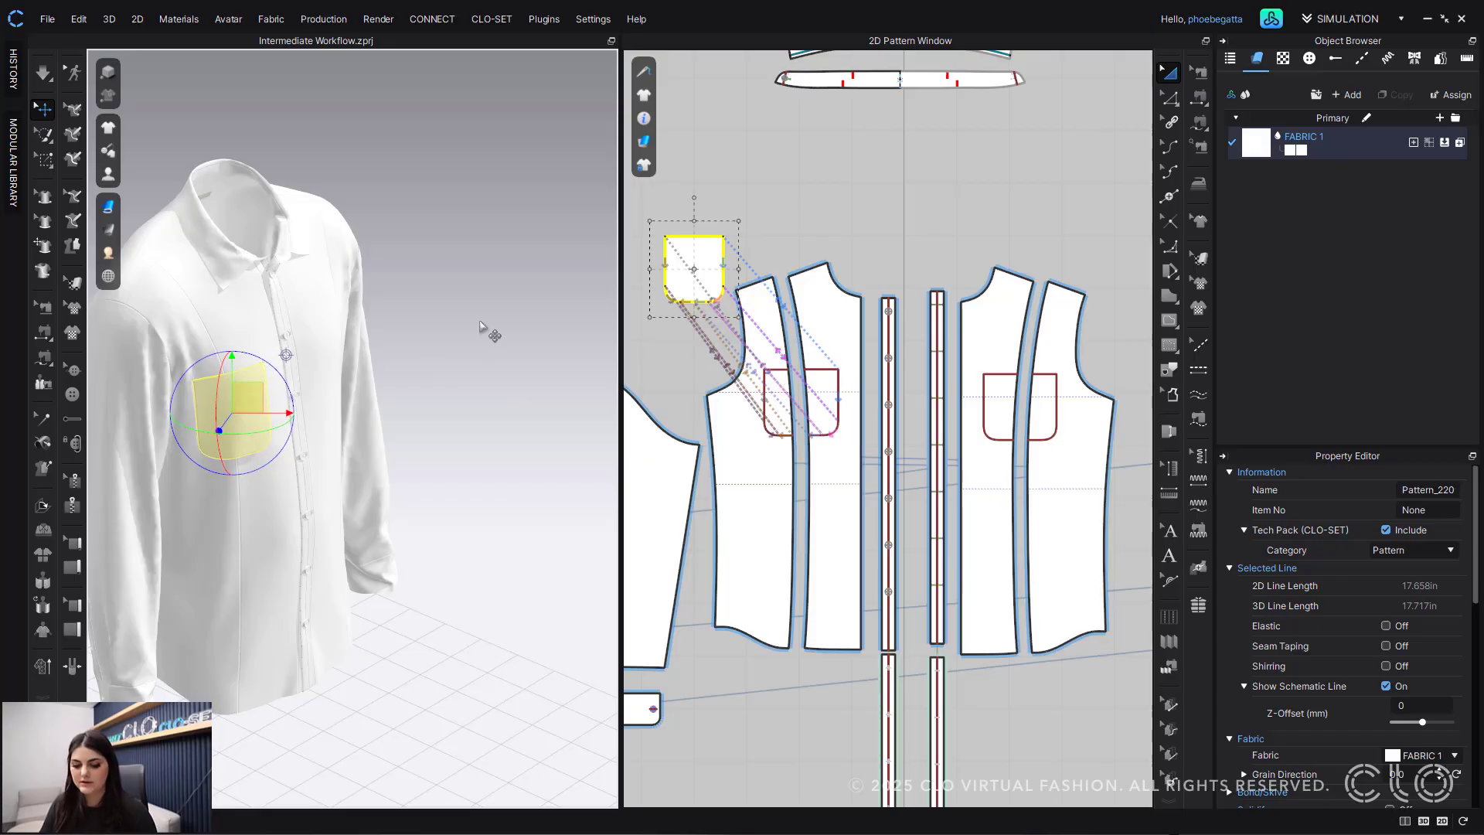
{"action": "left_click", "coordinate": [483, 322]}
Step: Move the pocket's two top corners outward to test the link with the outline on the front panels
{"action": "scroll", "coordinate": [688, 253], "scroll_direction": "up", "scroll_amount": 3}
{"action": "middle_click_drag", "start_coordinate": [732, 324], "coordinate": [751, 364]}
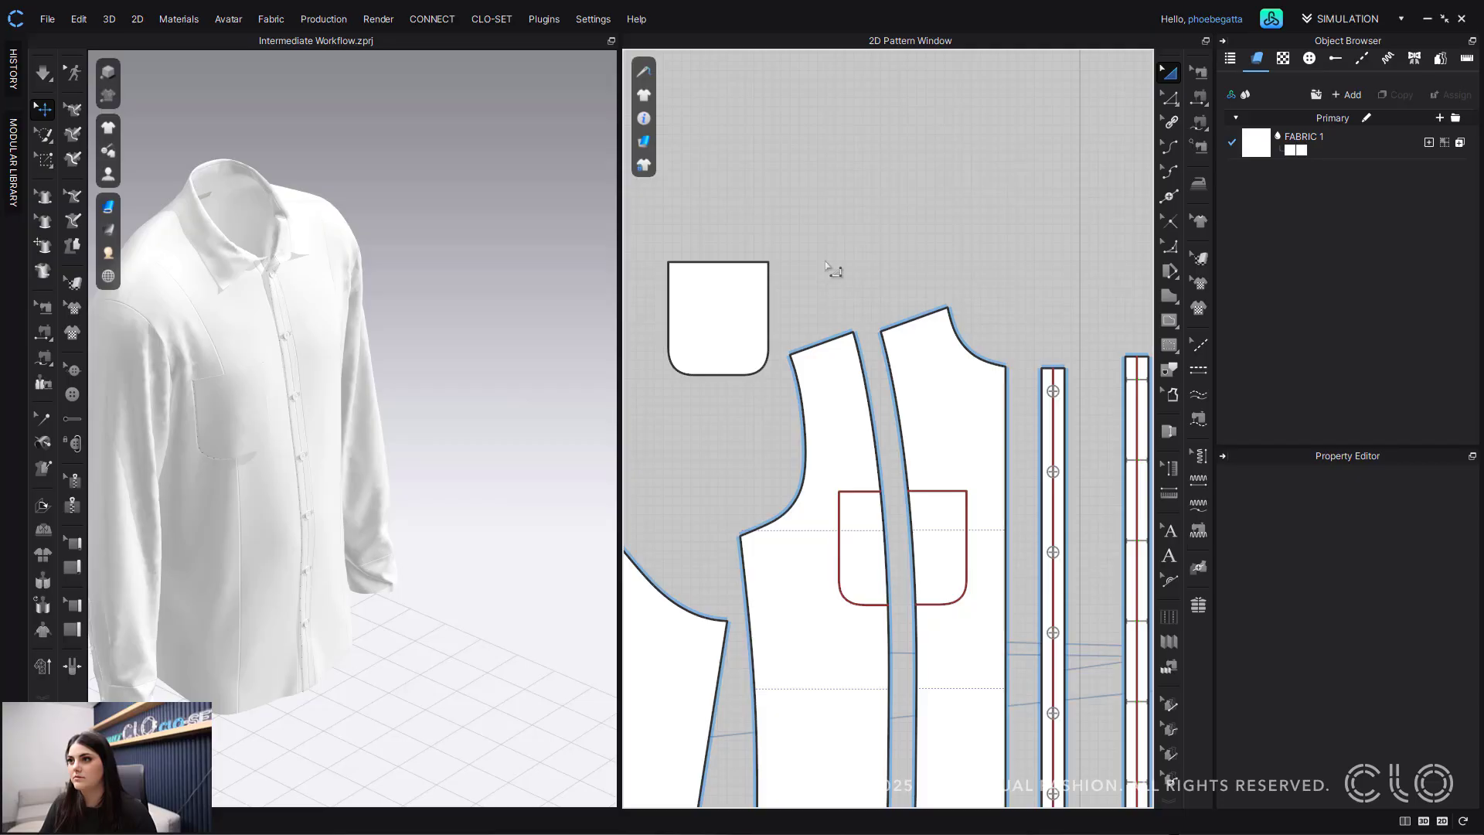
{"action": "key", "text": "z"}
{"action": "left_click", "coordinate": [770, 265]}
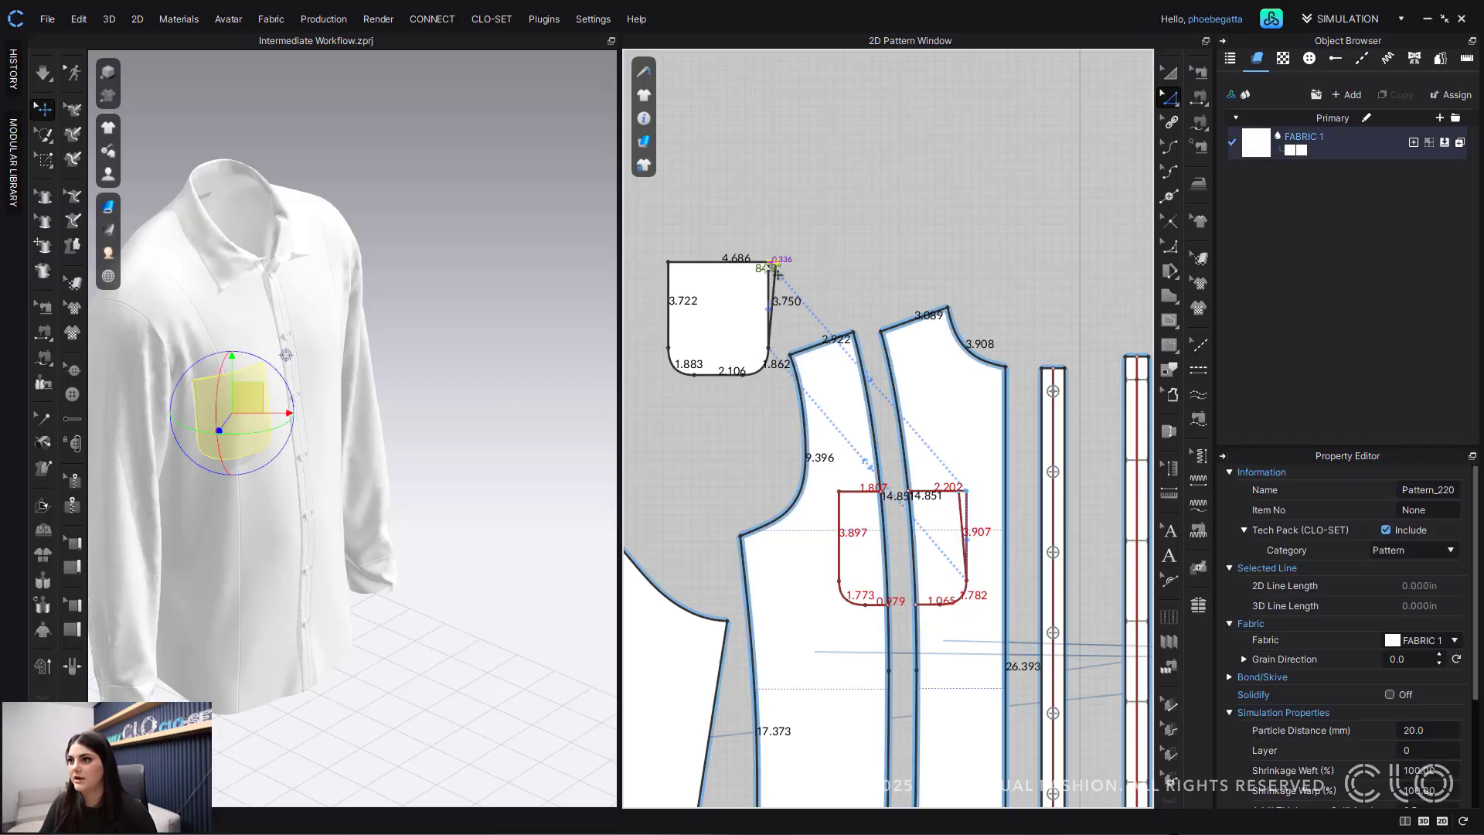
{"action": "left_click_drag", "start_coordinate": [776, 273], "coordinate": [788, 276]}
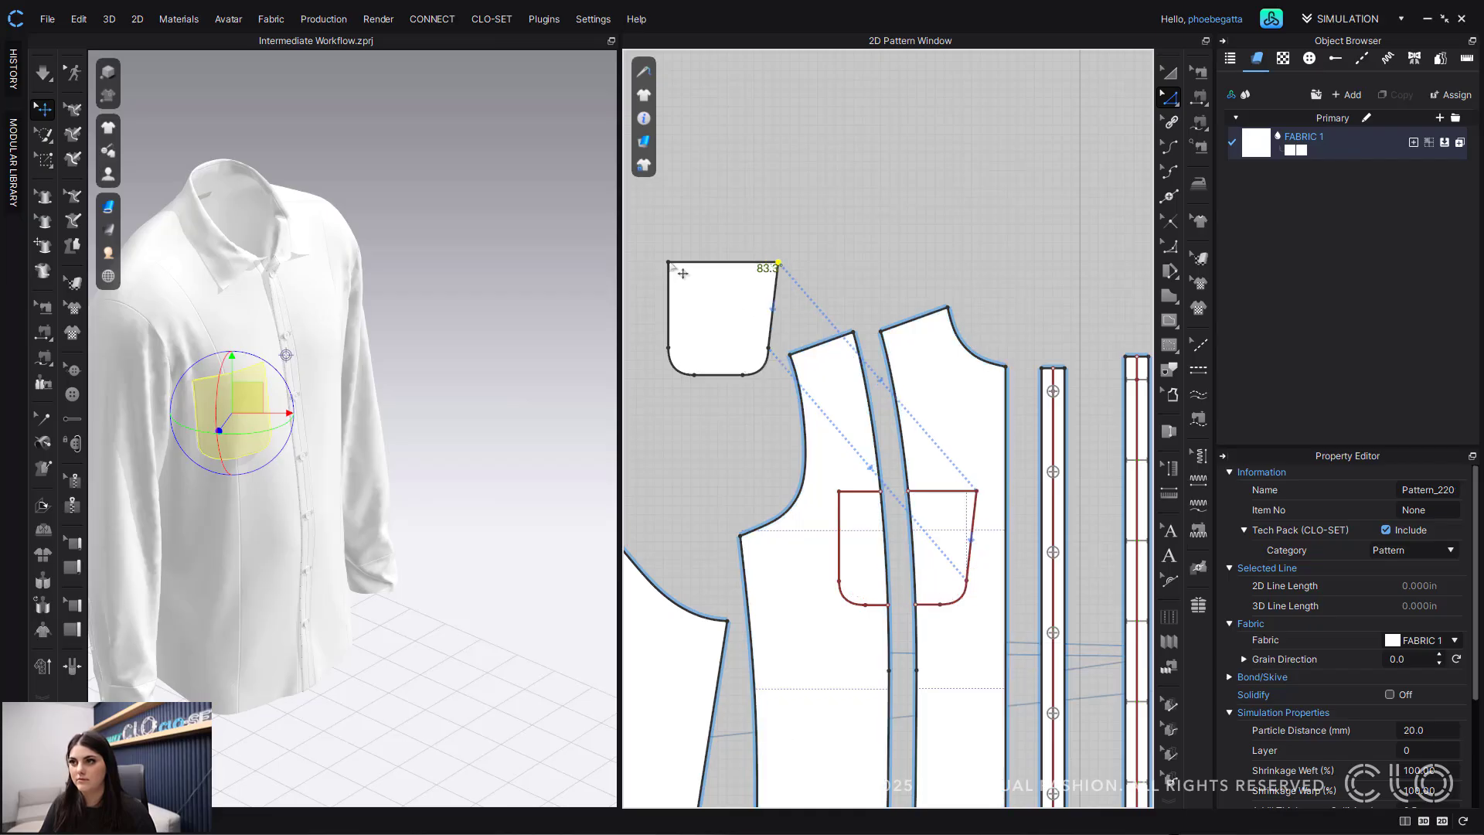
{"action": "left_click_drag", "start_coordinate": [669, 265], "coordinate": [654, 268]}
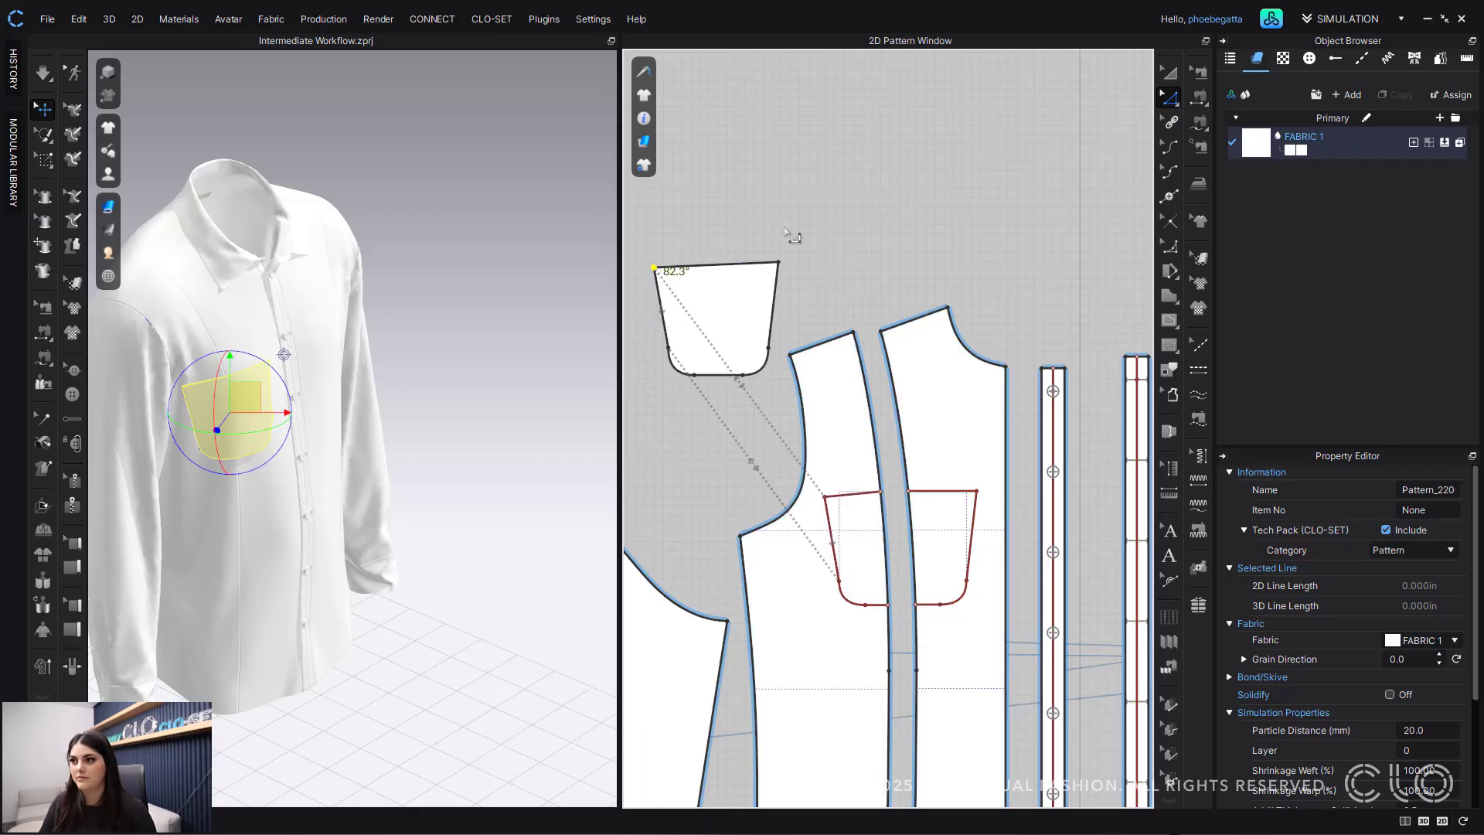
Step: Undo the outward moves of both top pocket corners
{"action": "key", "text": "ctrl+z"}
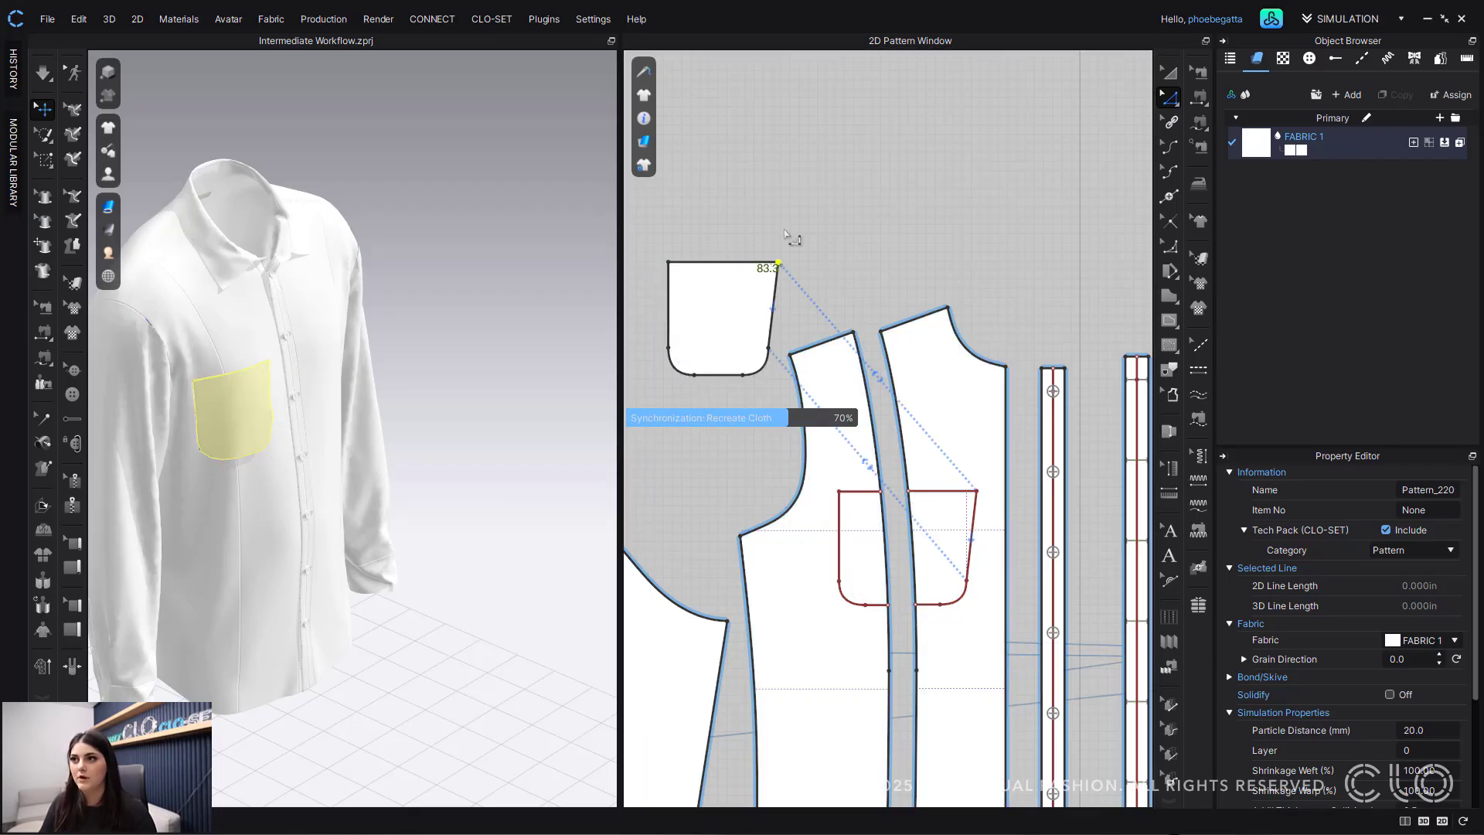
{"action": "key", "text": "ctrl+z"}
{"action": "left_click", "coordinate": [829, 250]}
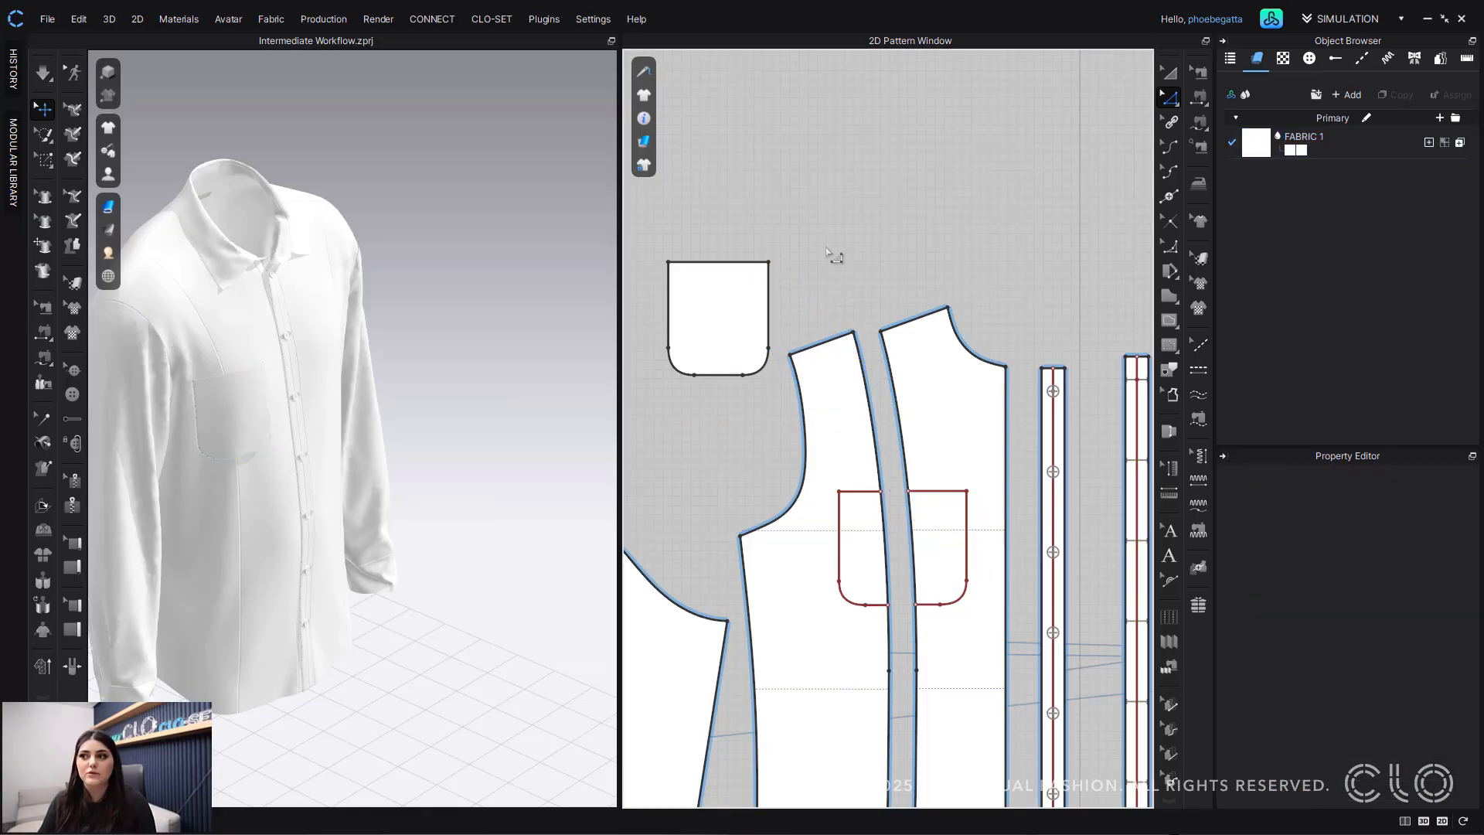
Step: Trace the pocket section on the right-hand side front panel as a new pattern piece and place it above the panels
{"action": "middle_click_drag", "start_coordinate": [830, 252], "coordinate": [812, 237]}
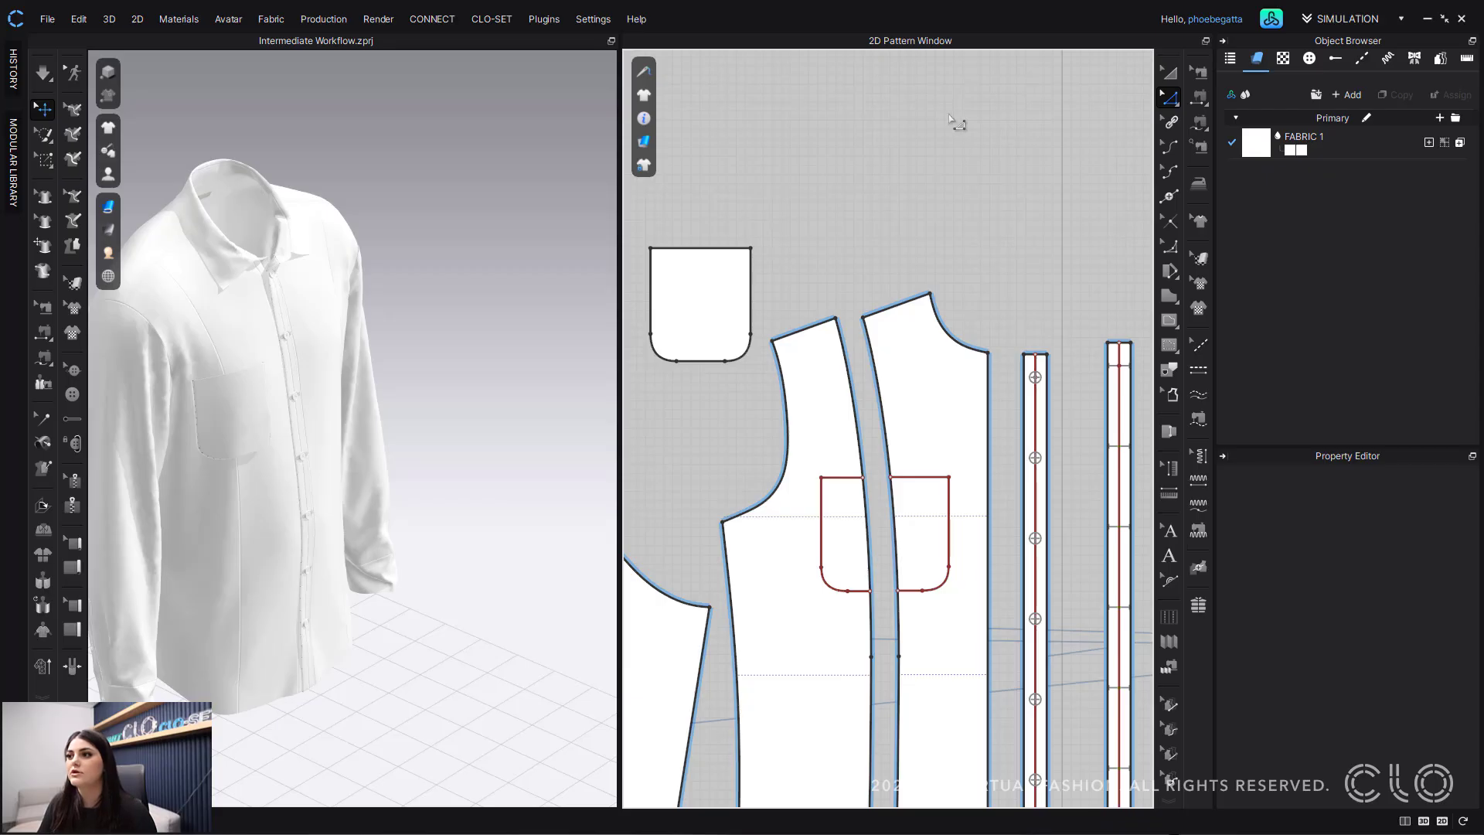
{"action": "middle_click_drag", "start_coordinate": [1020, 204], "coordinate": [1004, 160]}
{"action": "scroll", "coordinate": [1032, 232], "scroll_direction": "down", "scroll_amount": 2}
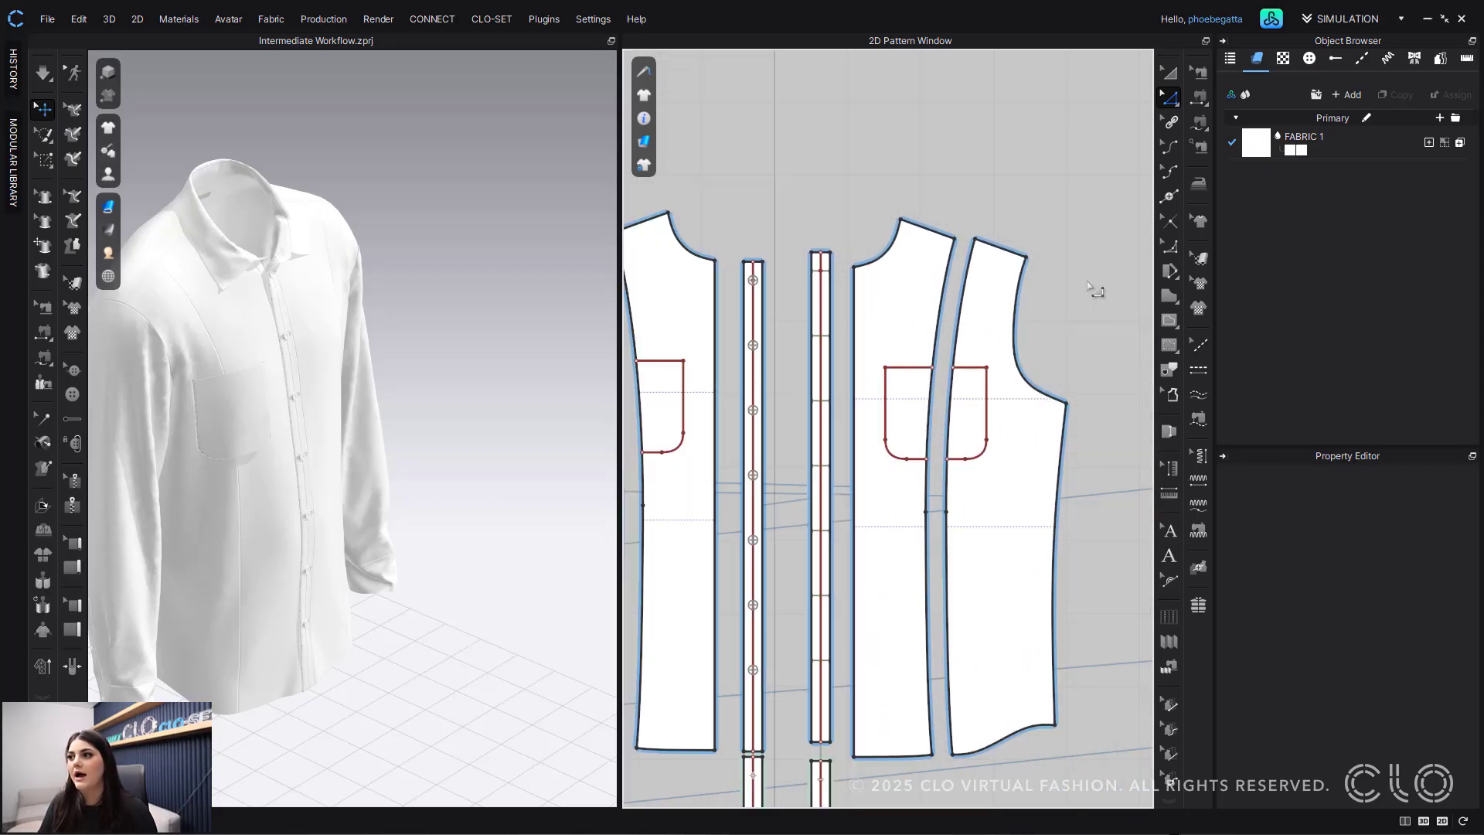
{"action": "left_click", "coordinate": [1169, 370]}
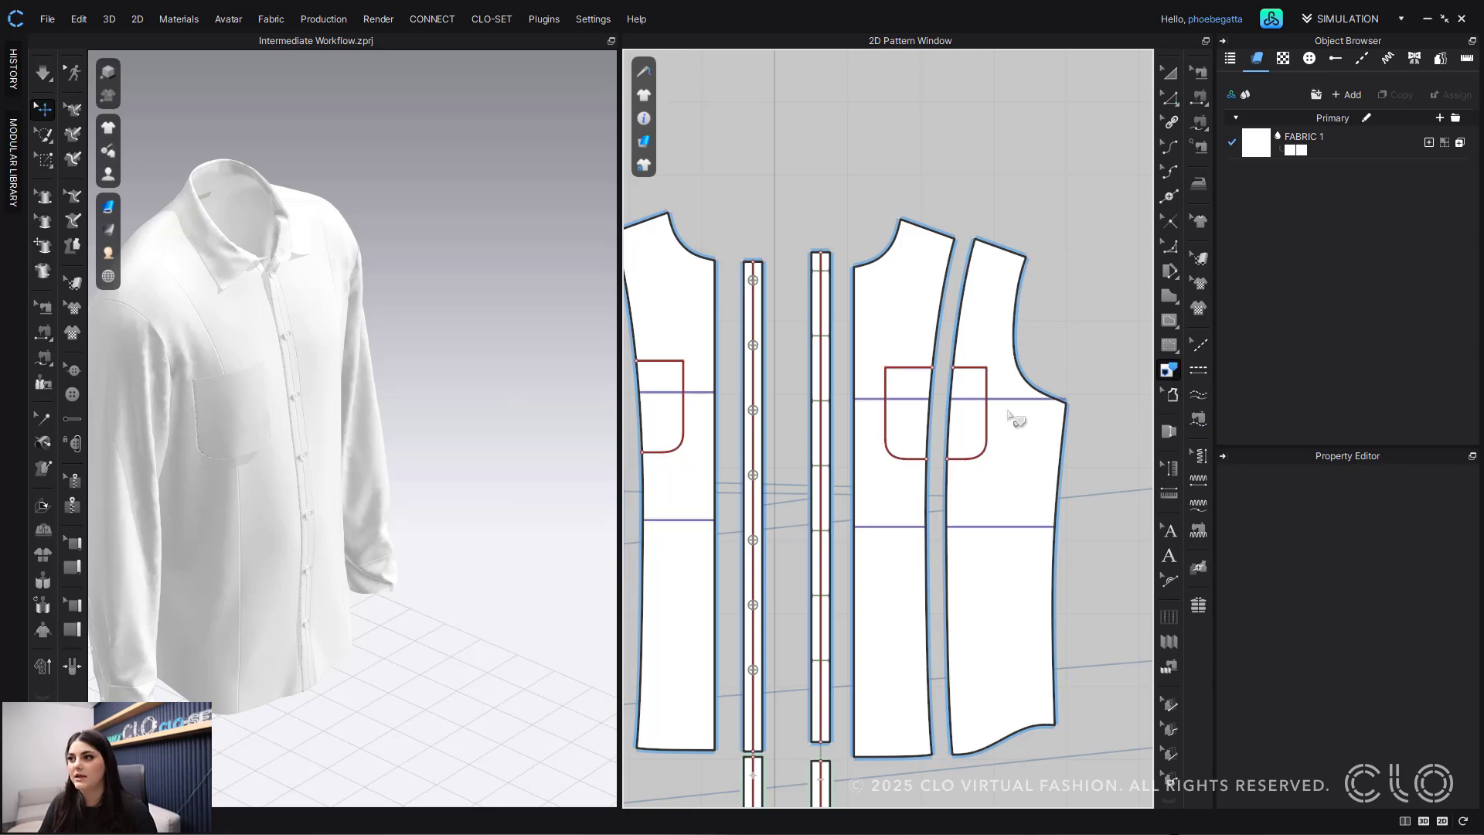
{"action": "left_click", "coordinate": [974, 368]}
{"action": "scroll", "coordinate": [968, 389], "scroll_direction": "up", "scroll_amount": 6}
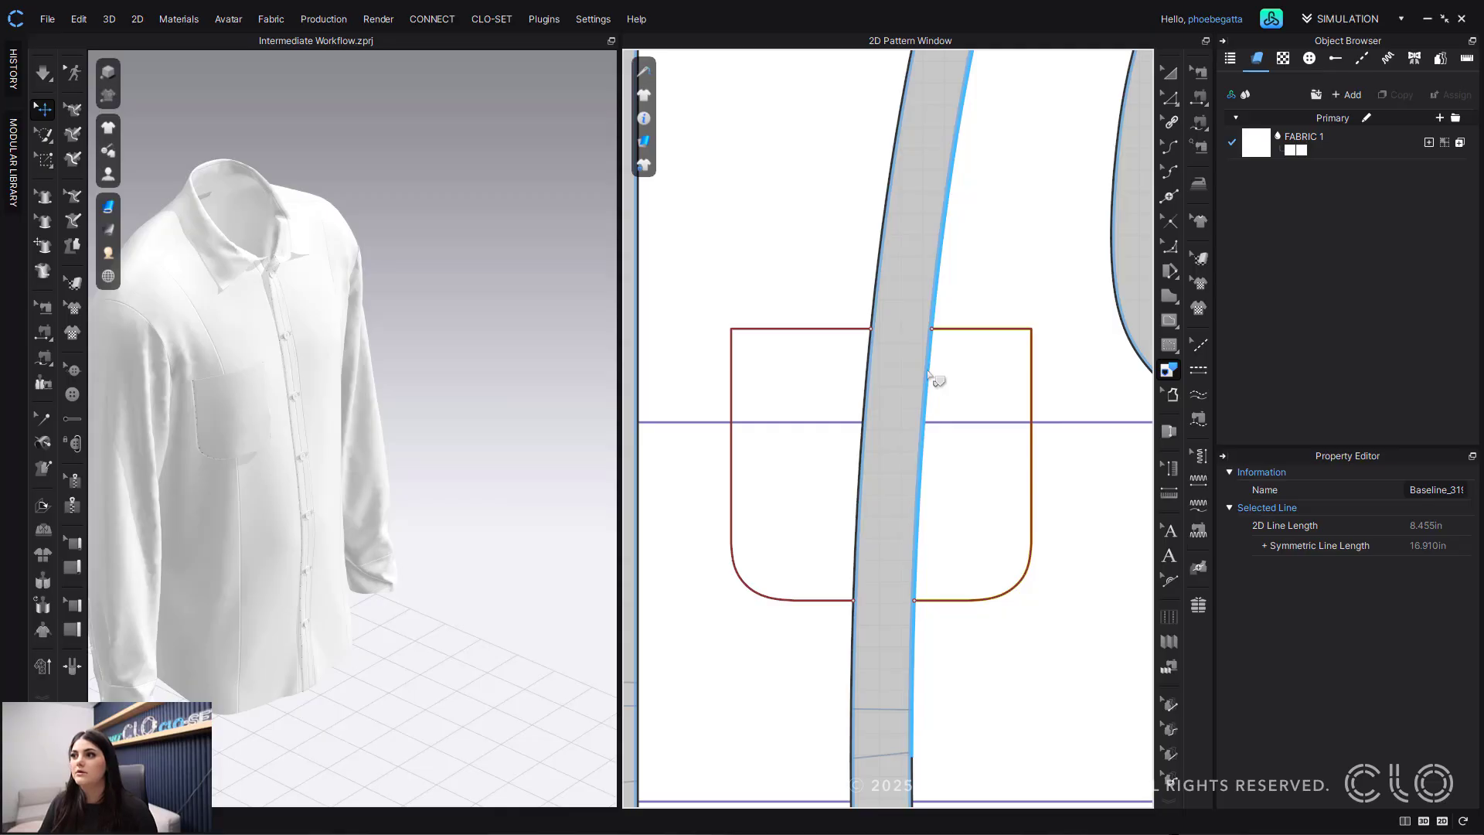
{"action": "left_click", "coordinate": [928, 373]}
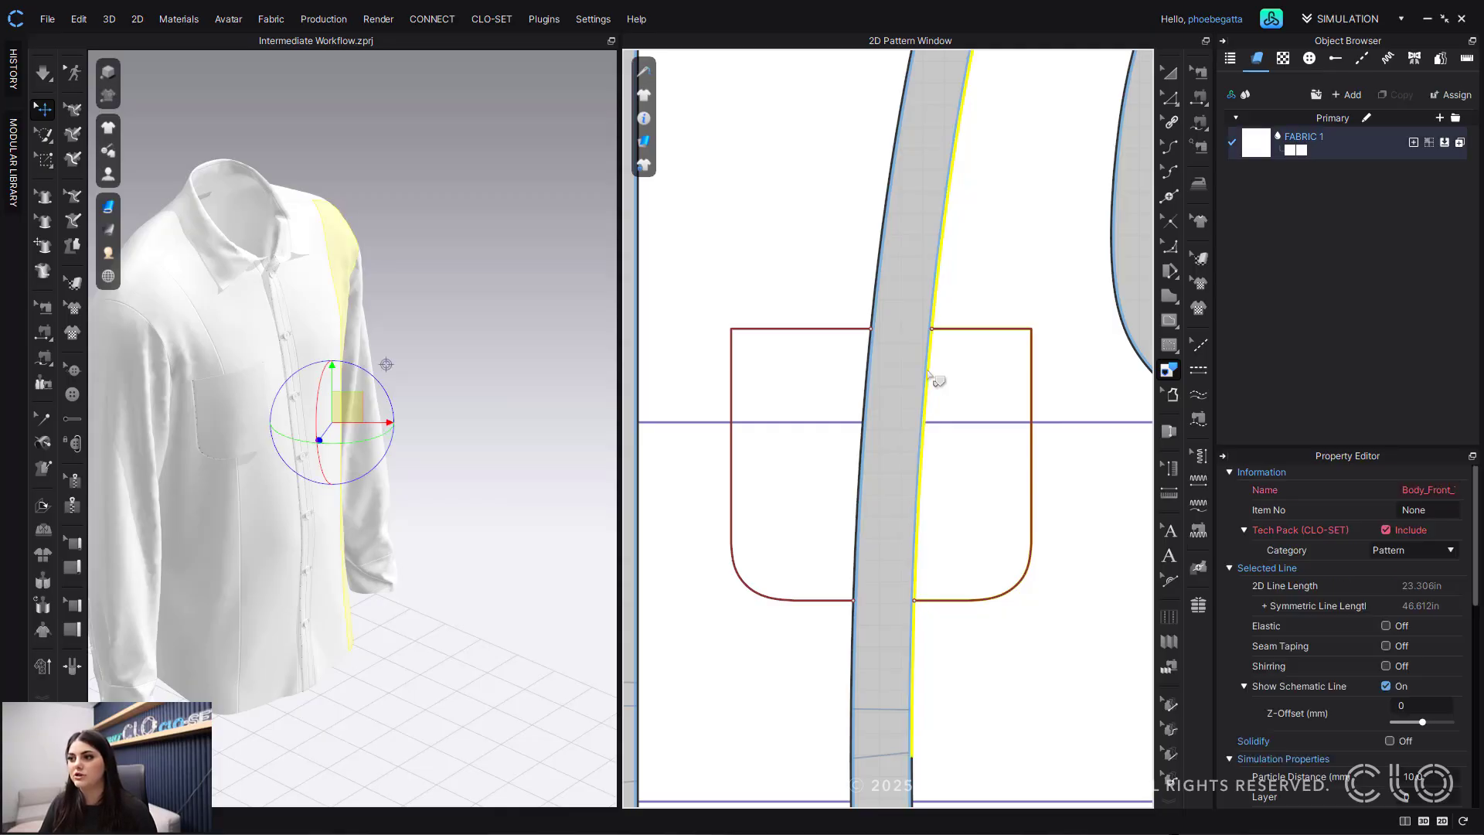
{"action": "right_click", "coordinate": [917, 539]}
{"action": "left_click", "coordinate": [872, 469]}
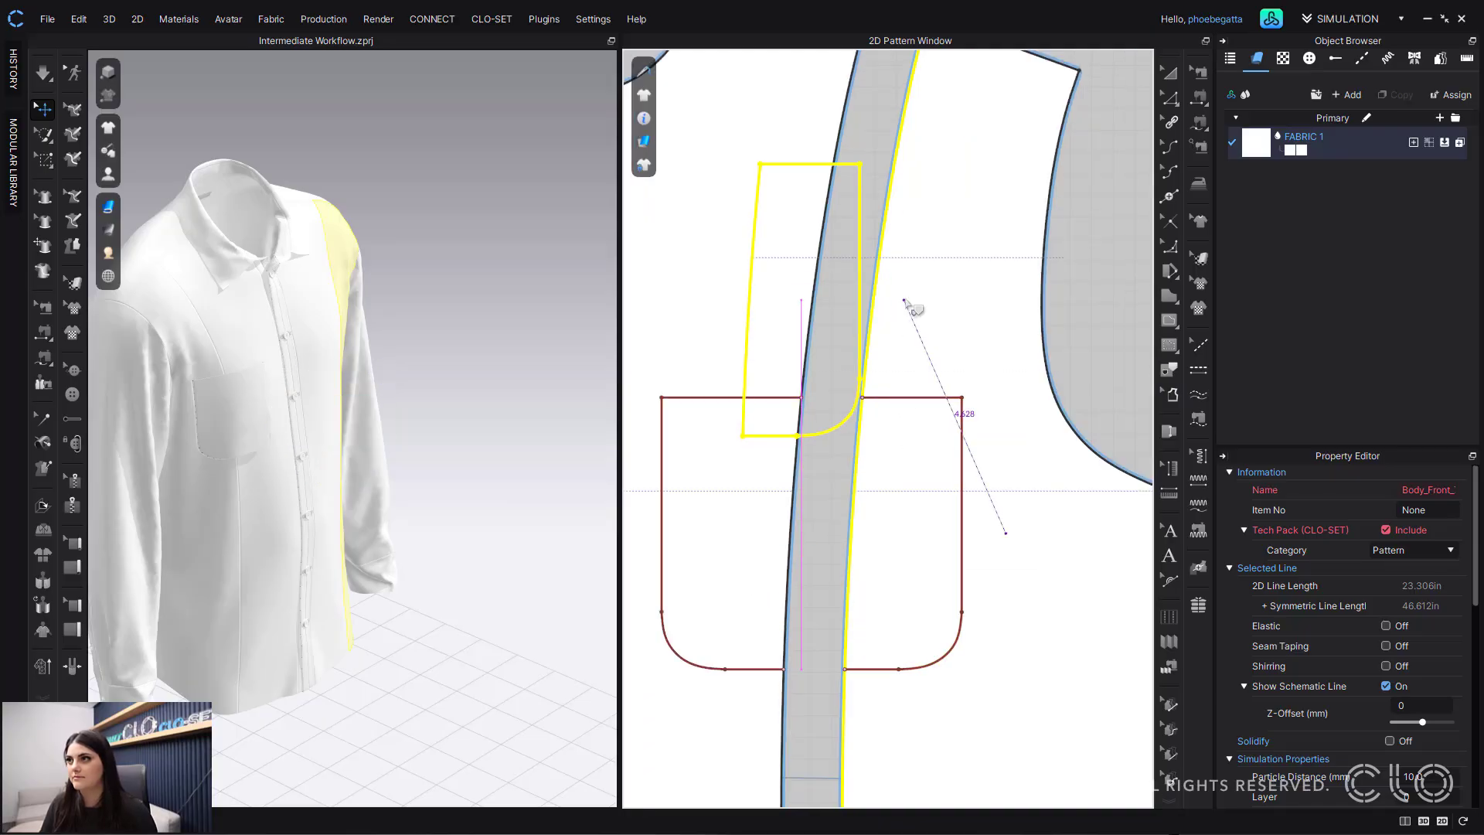
{"action": "scroll", "coordinate": [895, 606], "scroll_direction": "down", "scroll_amount": 5}
{"action": "left_click", "coordinate": [1040, 324]}
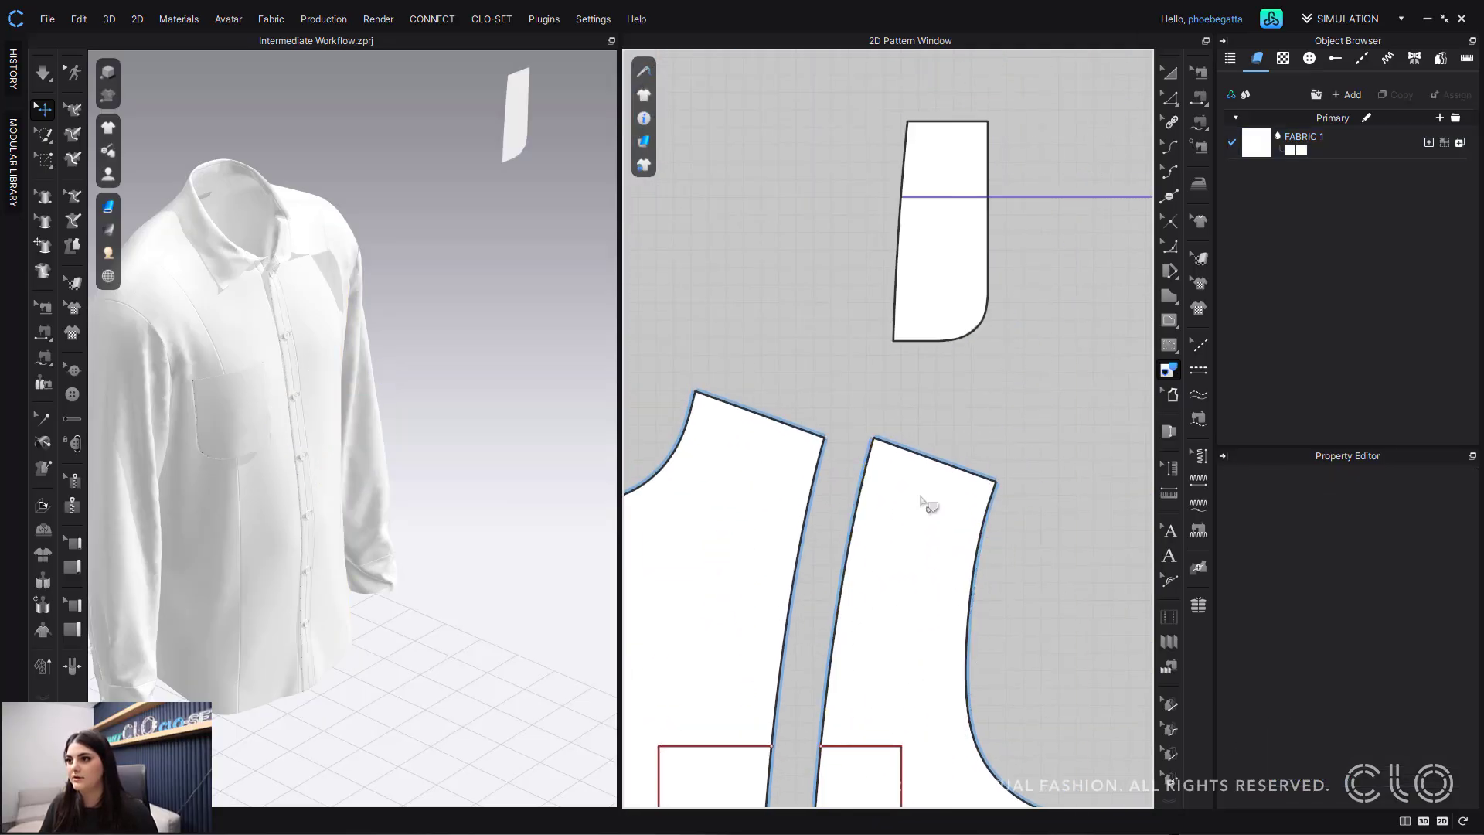
Step: Trace the pocket section on the adjacent center front panel as a pattern and place it beside the first traced piece
{"action": "middle_click_drag", "start_coordinate": [927, 504], "coordinate": [1047, 232]}
{"action": "left_click", "coordinate": [871, 467]}
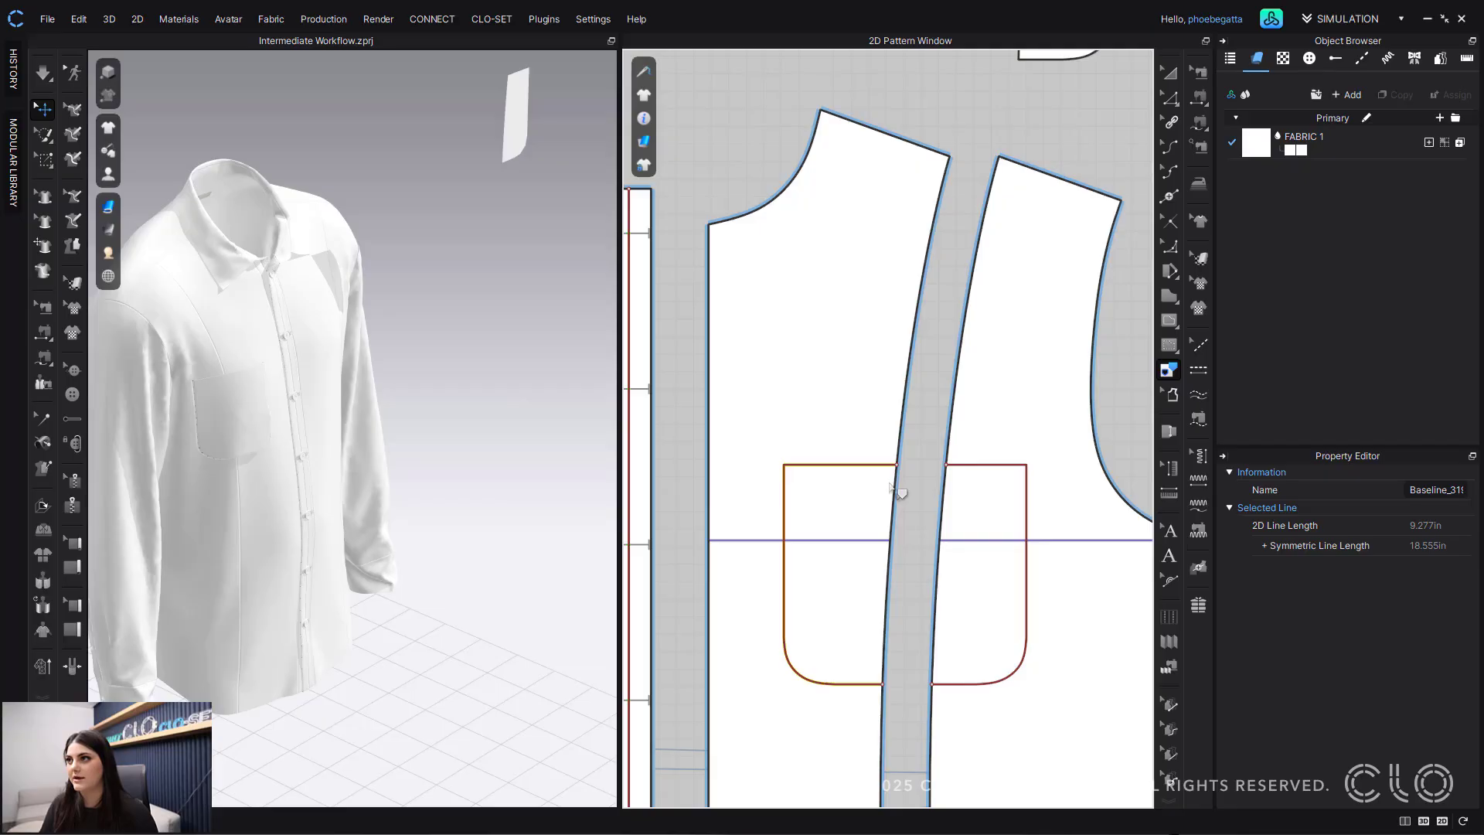
{"action": "left_click", "coordinate": [901, 491]}
{"action": "right_click", "coordinate": [901, 493]}
{"action": "left_click", "coordinate": [928, 497]}
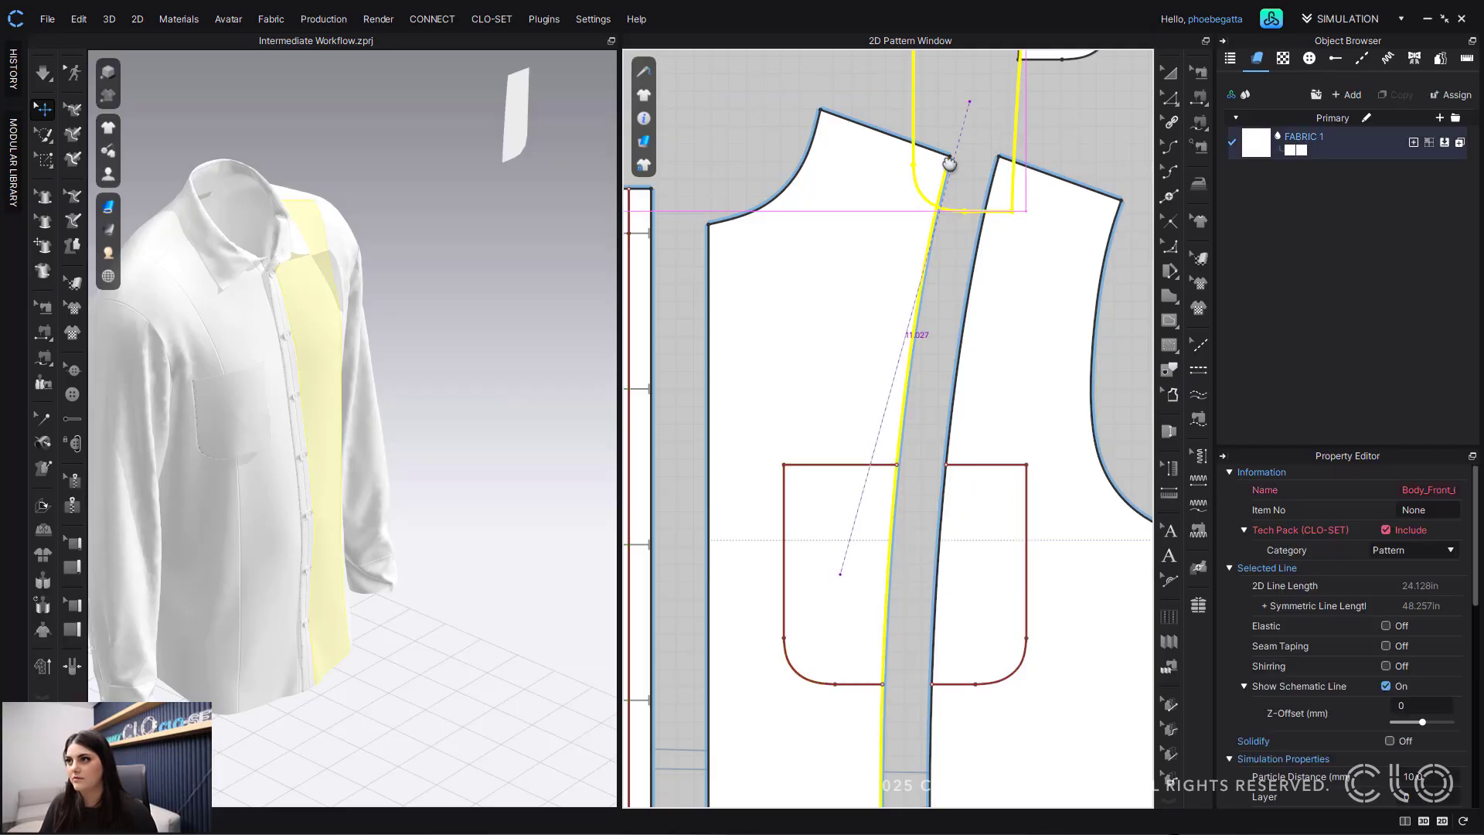
{"action": "scroll", "coordinate": [949, 162], "scroll_direction": "down", "scroll_amount": 3}
{"action": "left_click", "coordinate": [875, 258]}
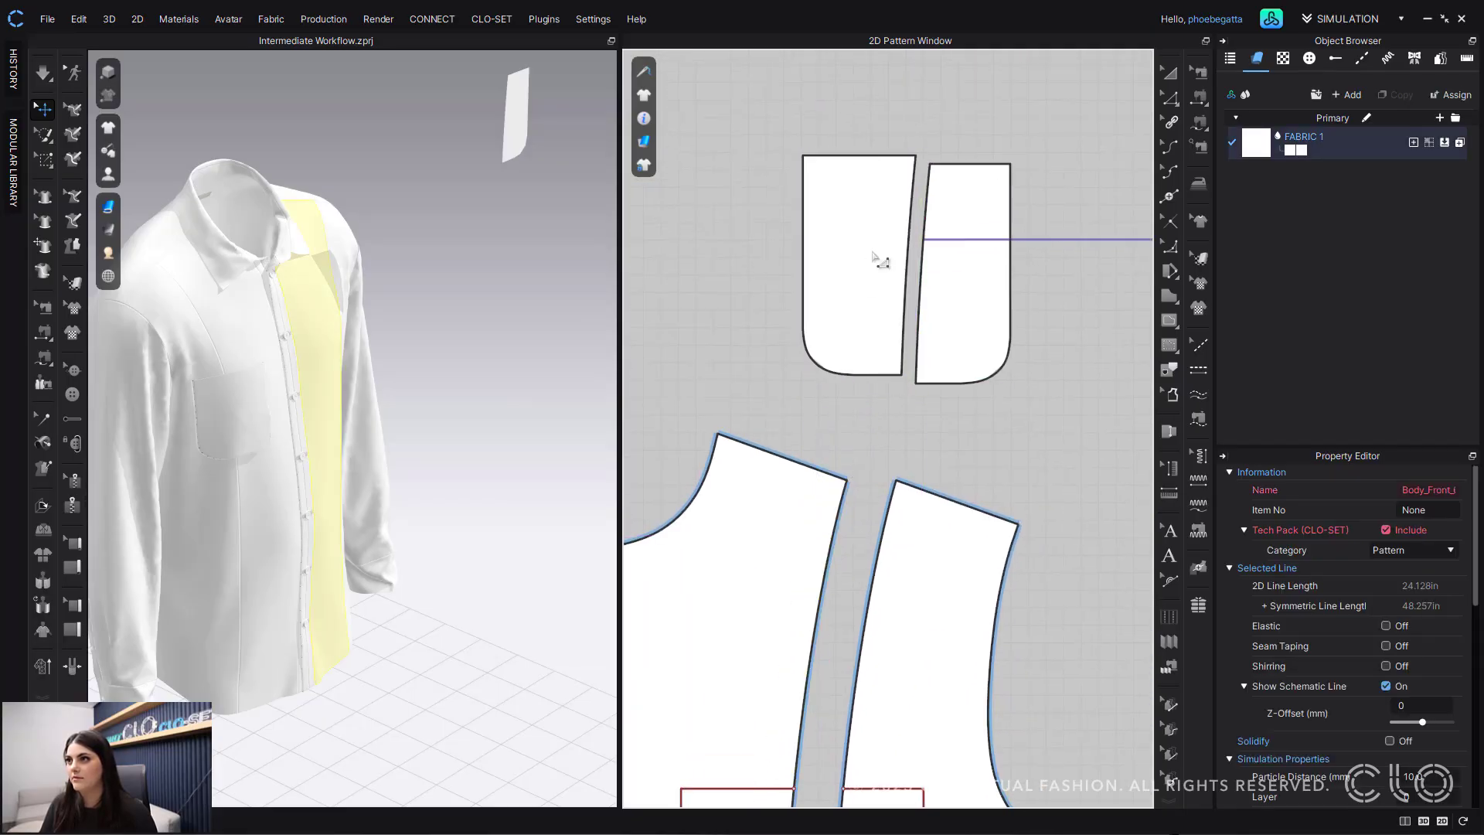
Step: Merge the two traced pocket pieces along their facing curved edges
{"action": "left_click", "coordinate": [1169, 98]}
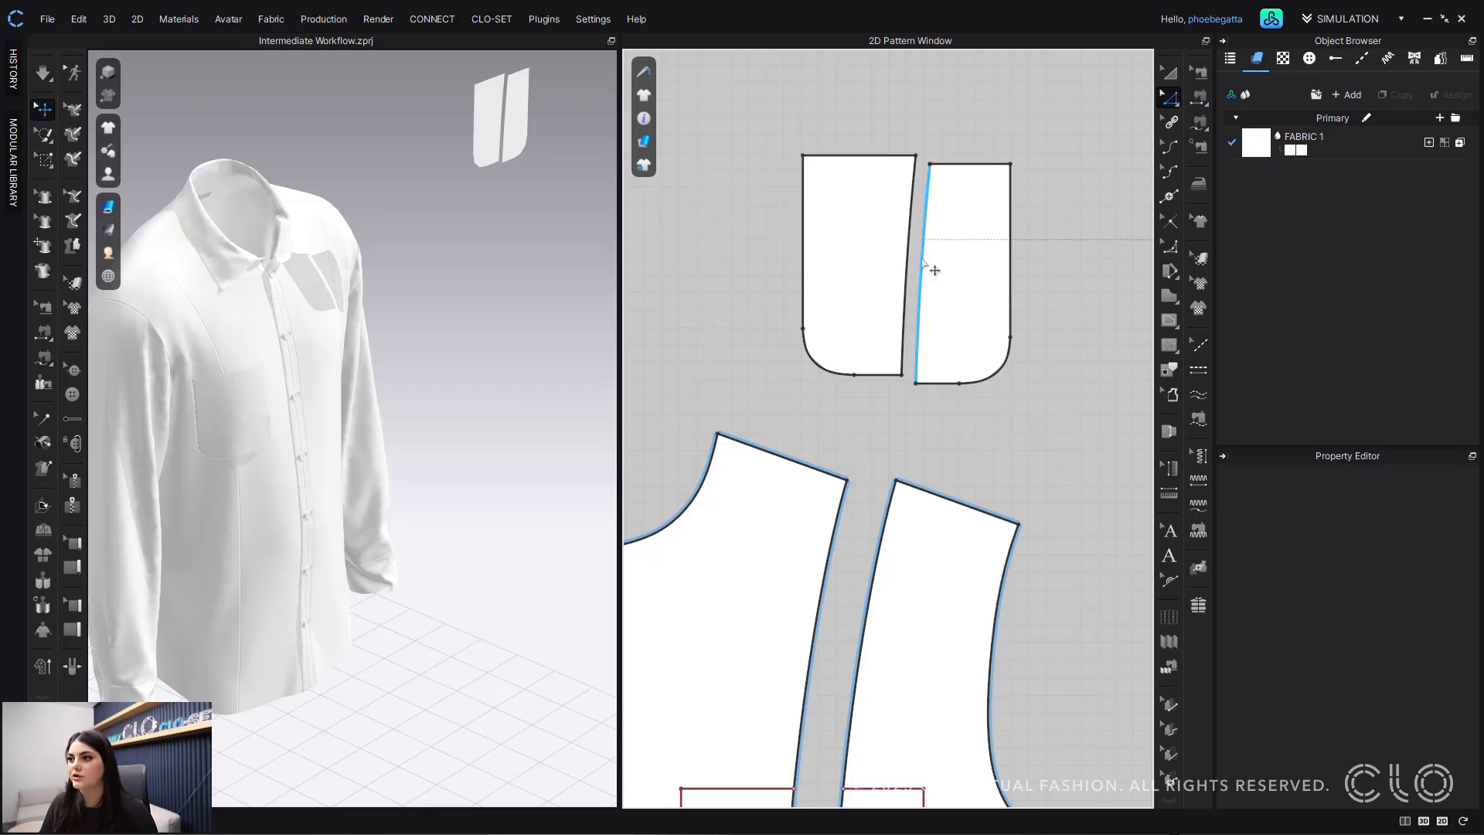
{"action": "left_click", "coordinate": [919, 272]}
{"action": "left_click", "coordinate": [909, 261], "text": "shift"}
{"action": "right_click", "coordinate": [909, 260]}
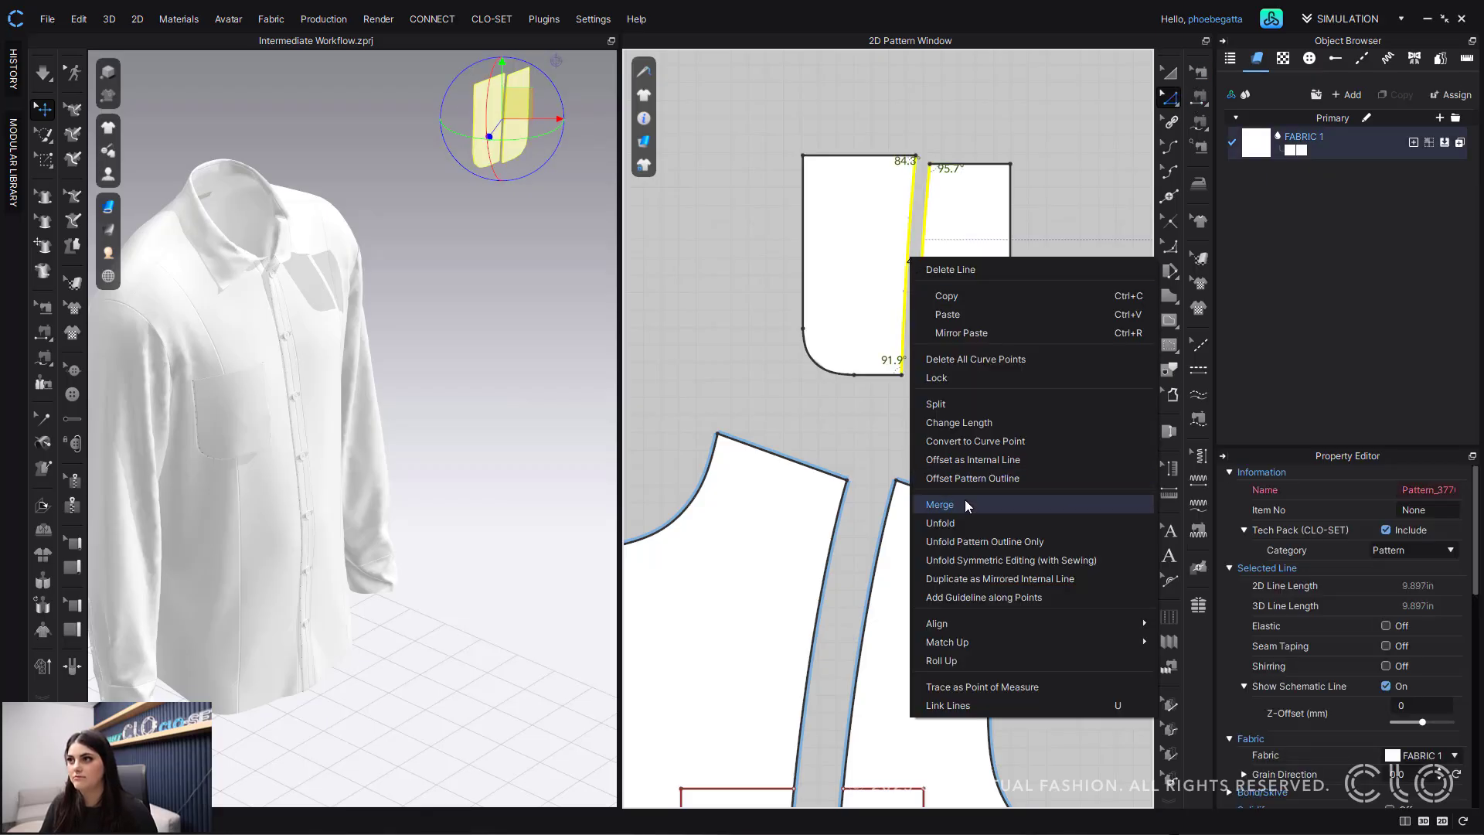
{"action": "left_click", "coordinate": [965, 501]}
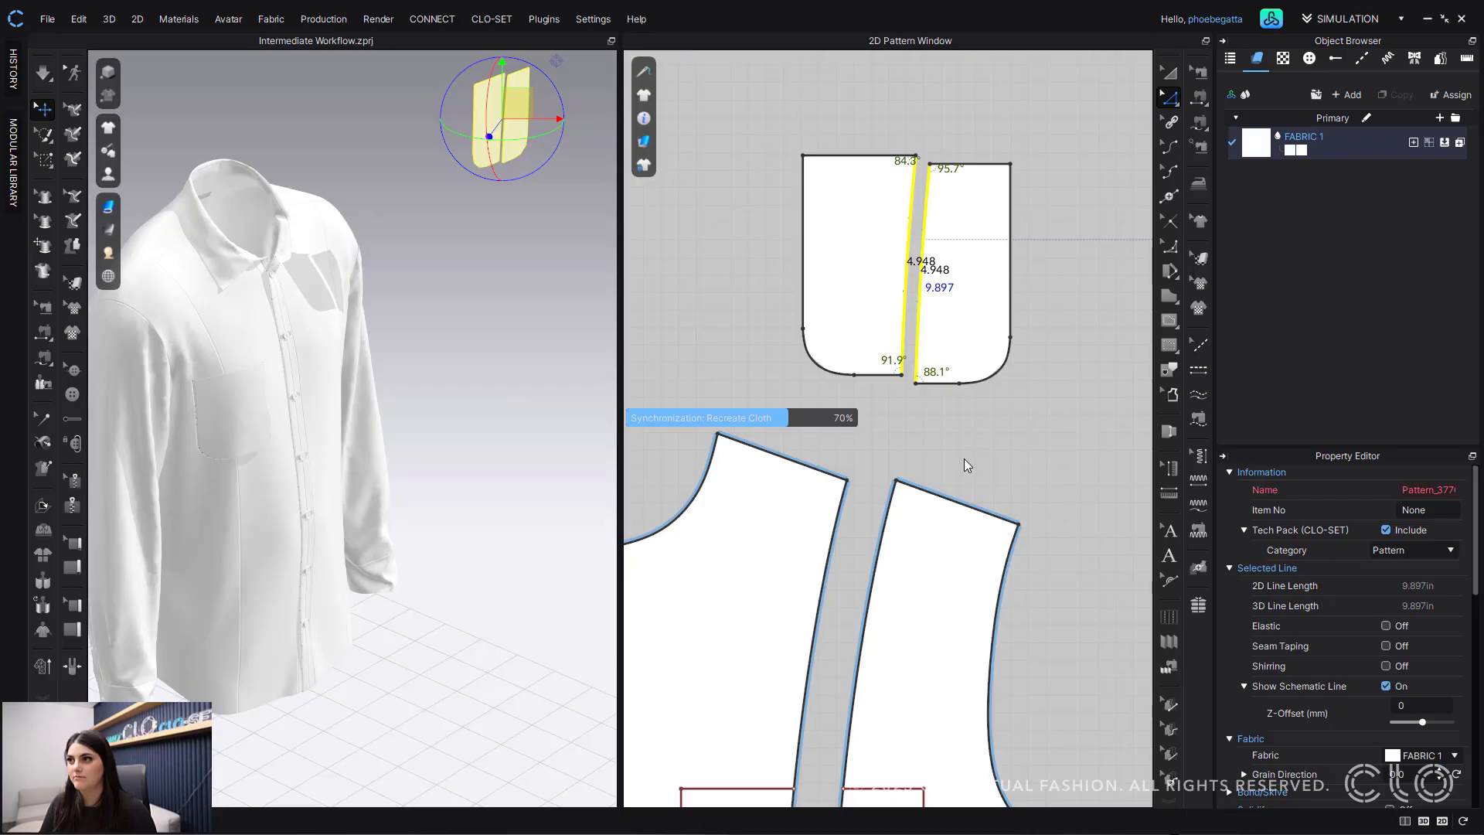
Step: Sew the side front panel's pocket outline to the matching side and lower edge of the merged pocket with Free Sewing
{"action": "scroll", "coordinate": [957, 466], "scroll_direction": "down", "scroll_amount": 4}
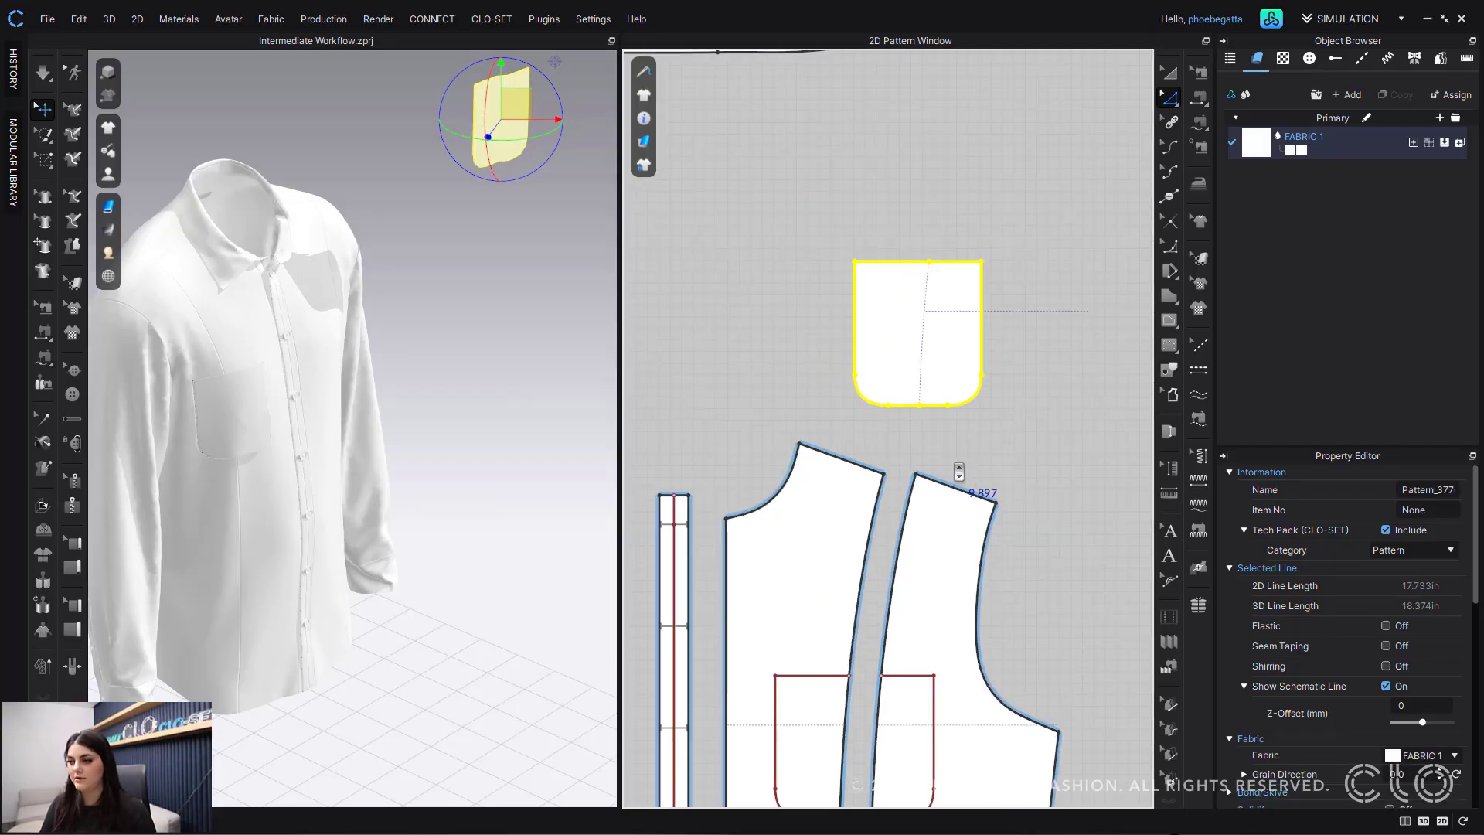
{"action": "middle_click_drag", "start_coordinate": [957, 465], "coordinate": [966, 337]}
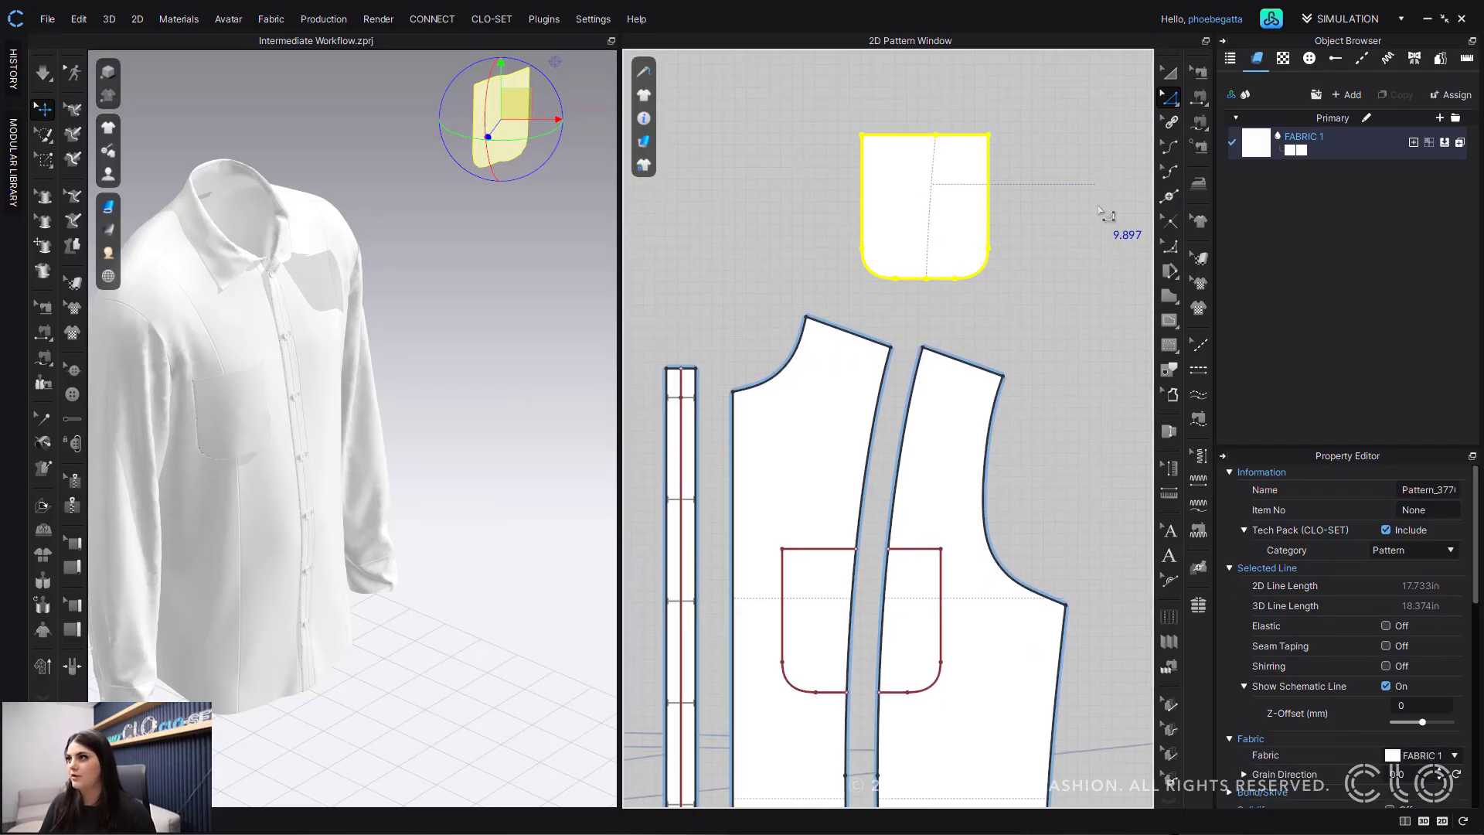
{"action": "key", "text": "n"}
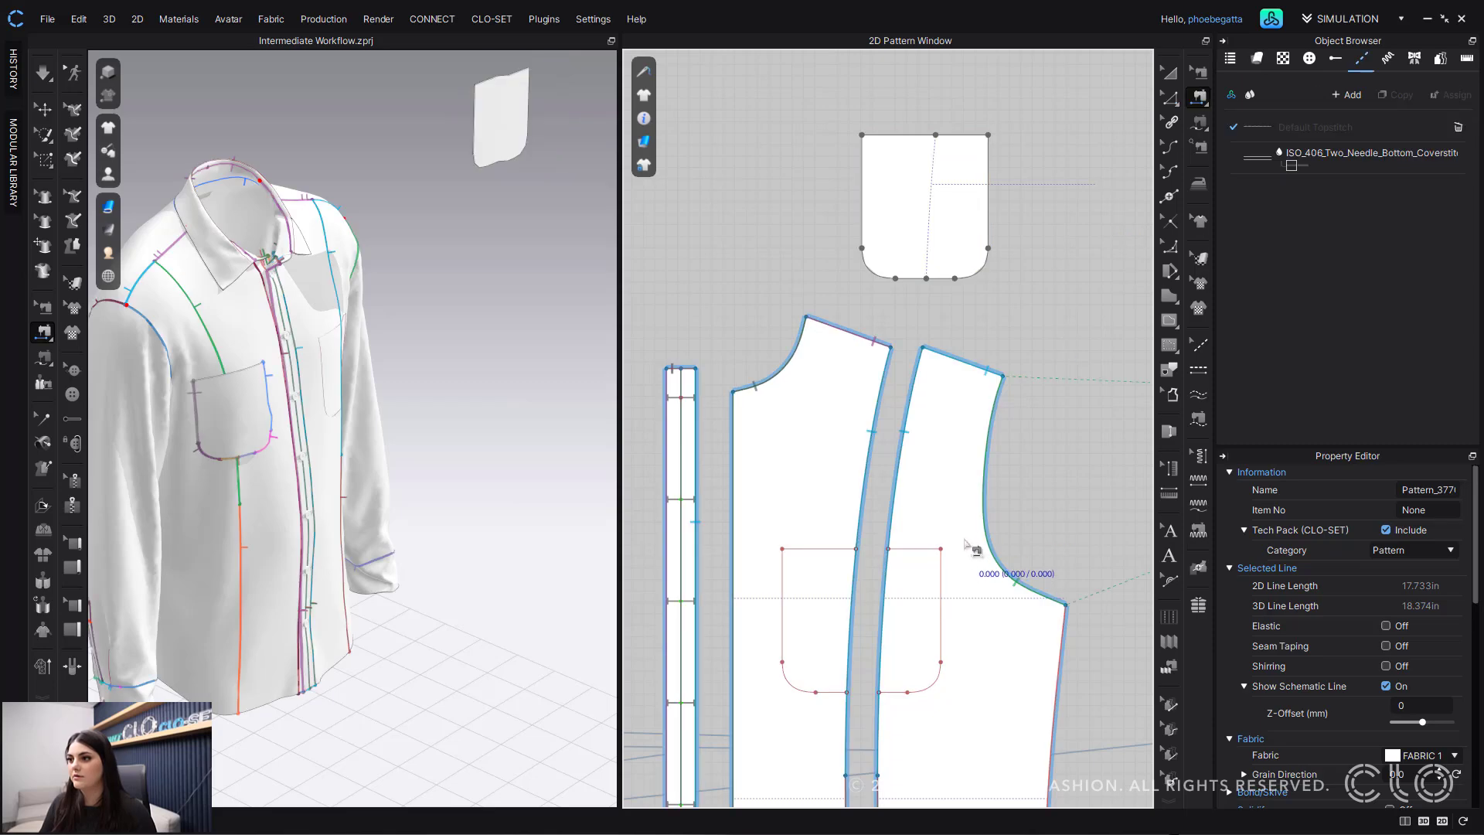
{"action": "left_click", "coordinate": [1203, 123]}
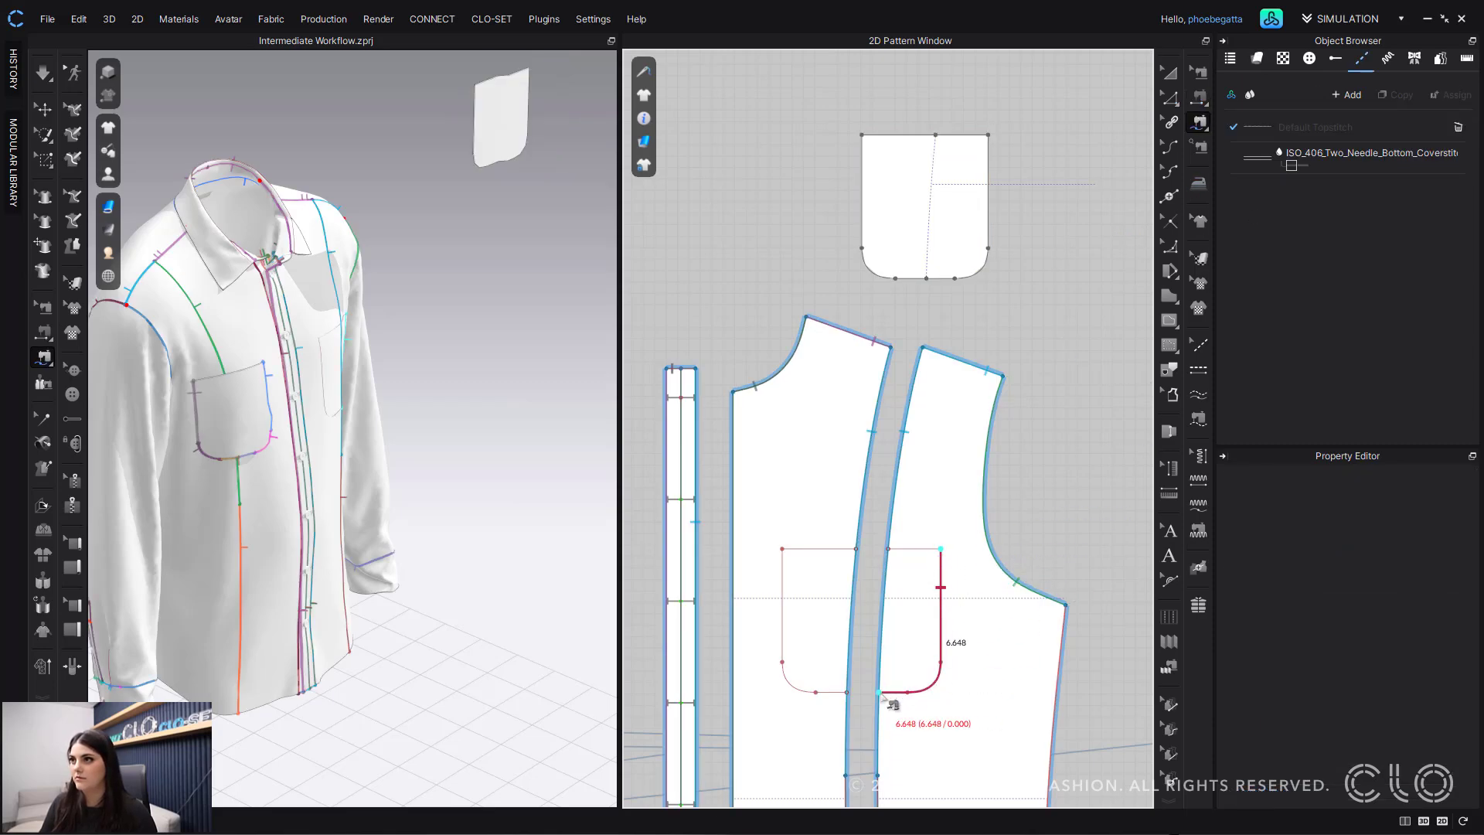
{"action": "left_click", "coordinate": [881, 694]}
{"action": "left_click", "coordinate": [988, 137]}
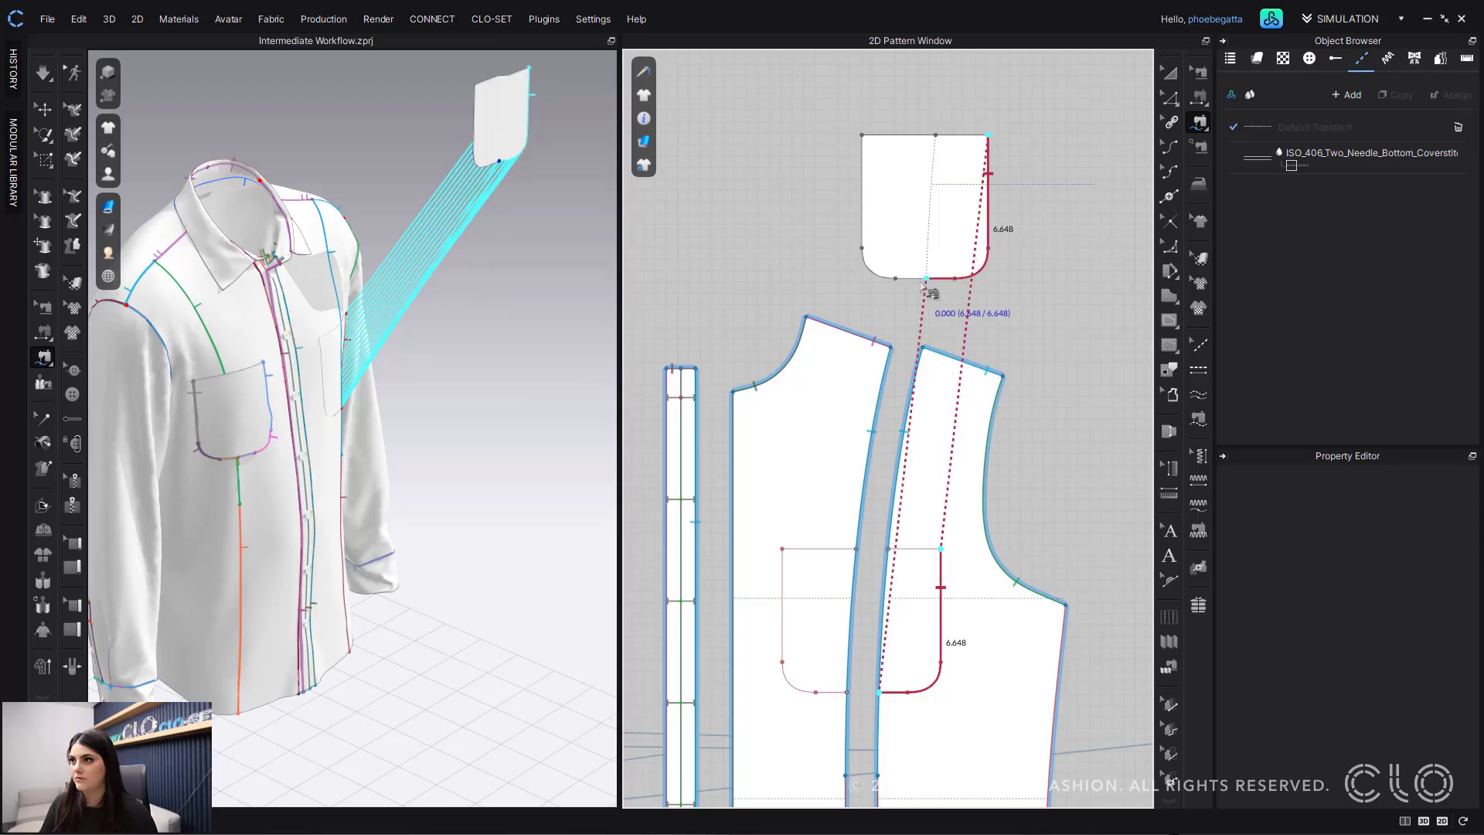
Step: Sew the remaining side and lower edge of the merged pocket to the center front panel's pocket outline
{"action": "left_click", "coordinate": [863, 137]}
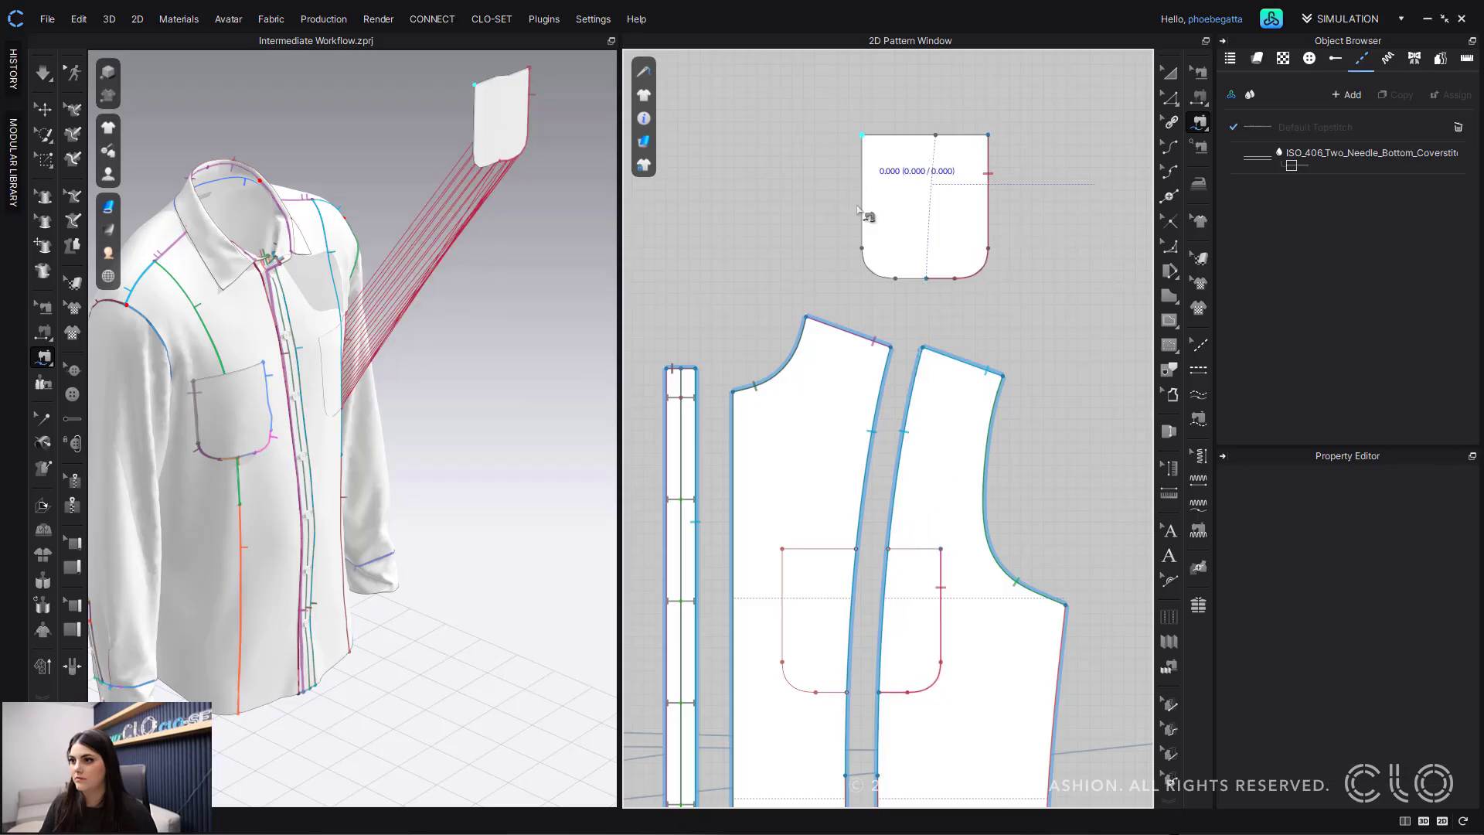
{"action": "left_click", "coordinate": [925, 281]}
{"action": "left_click", "coordinate": [782, 549]}
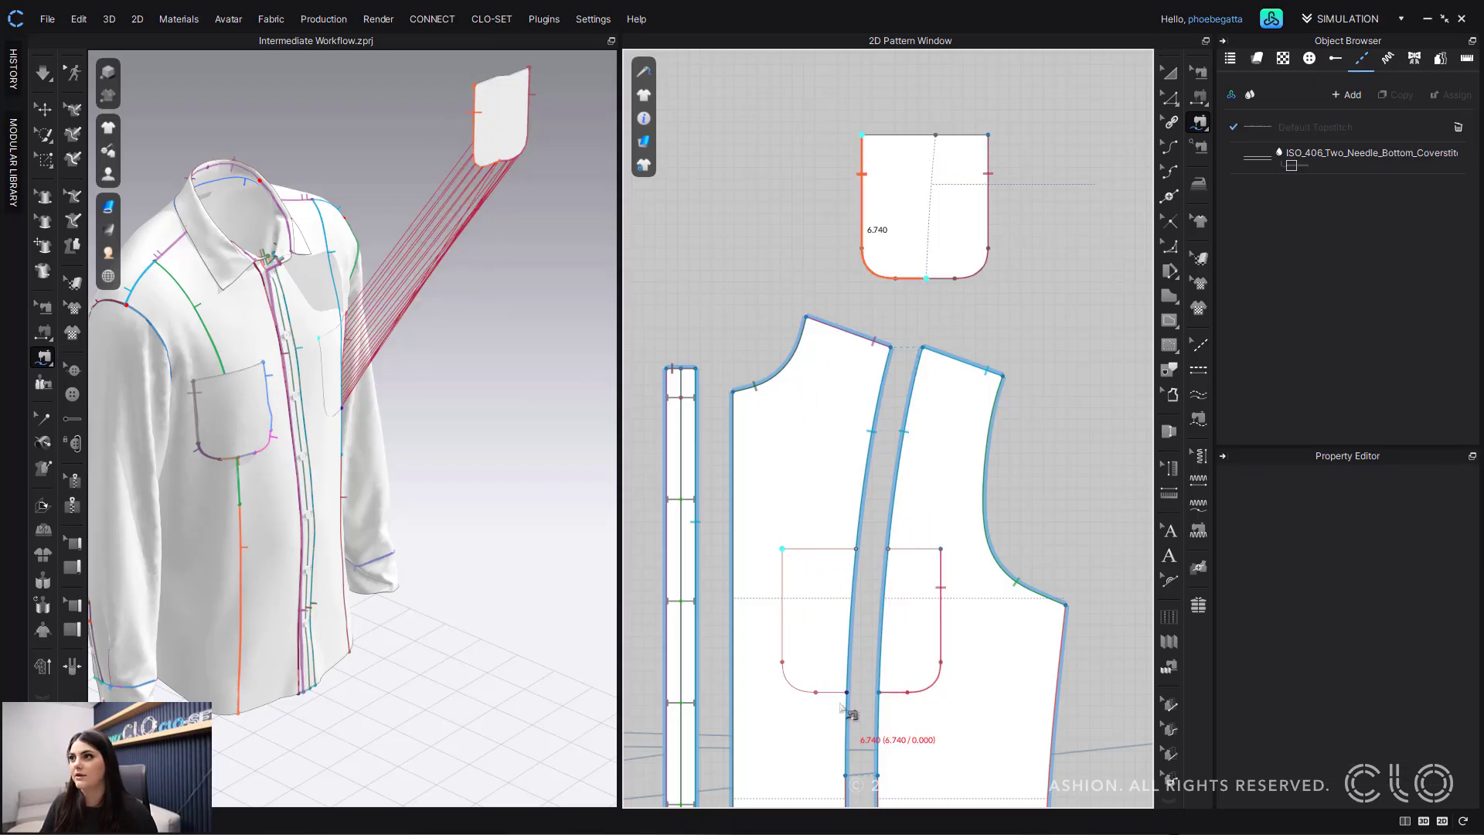
Step: Link the lines of the new pocket sewing so the pocket edges and panel outlines edit together
{"action": "left_click", "coordinate": [1201, 73]}
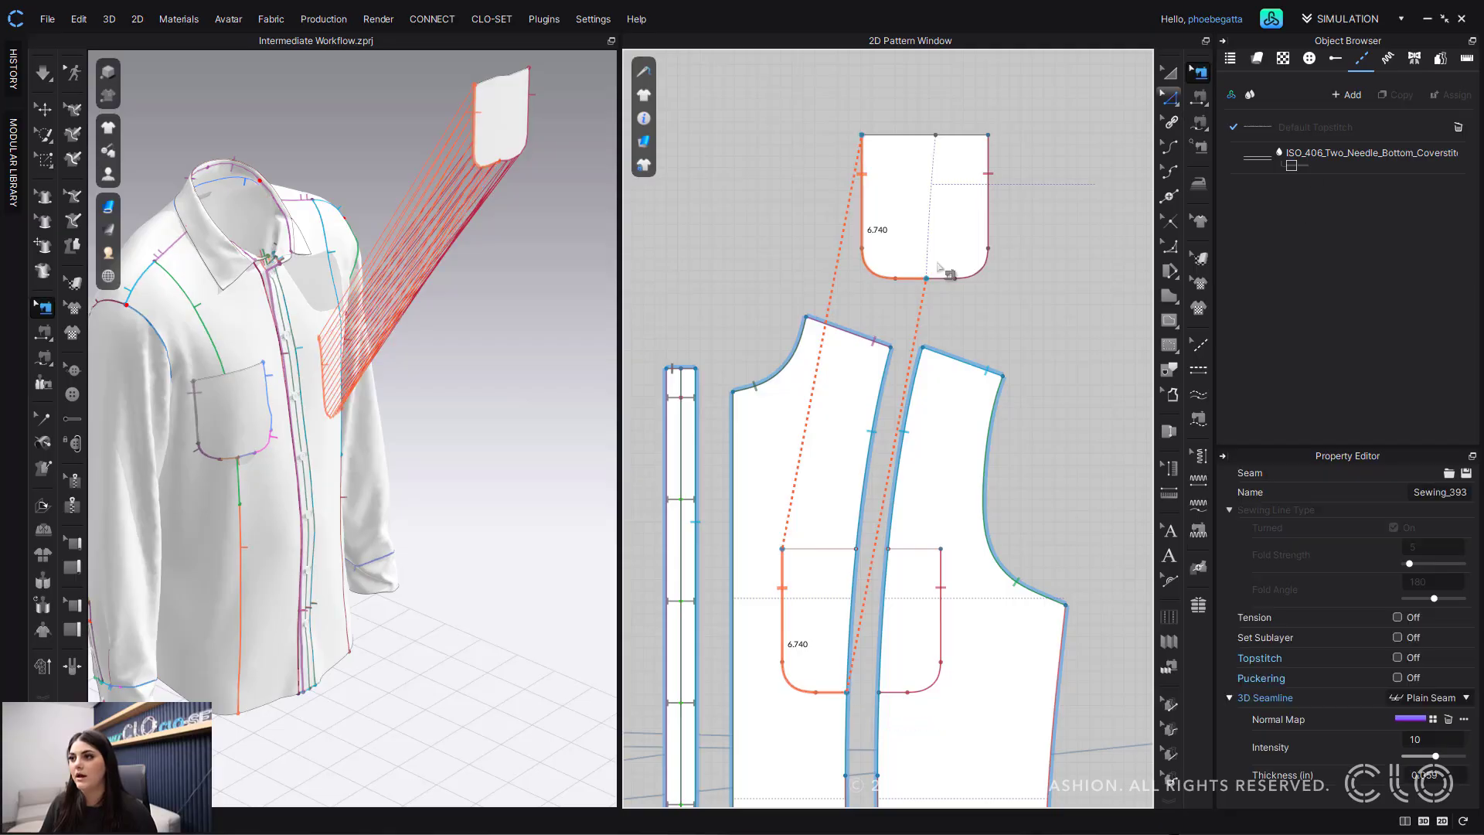
{"action": "right_click", "coordinate": [864, 257]}
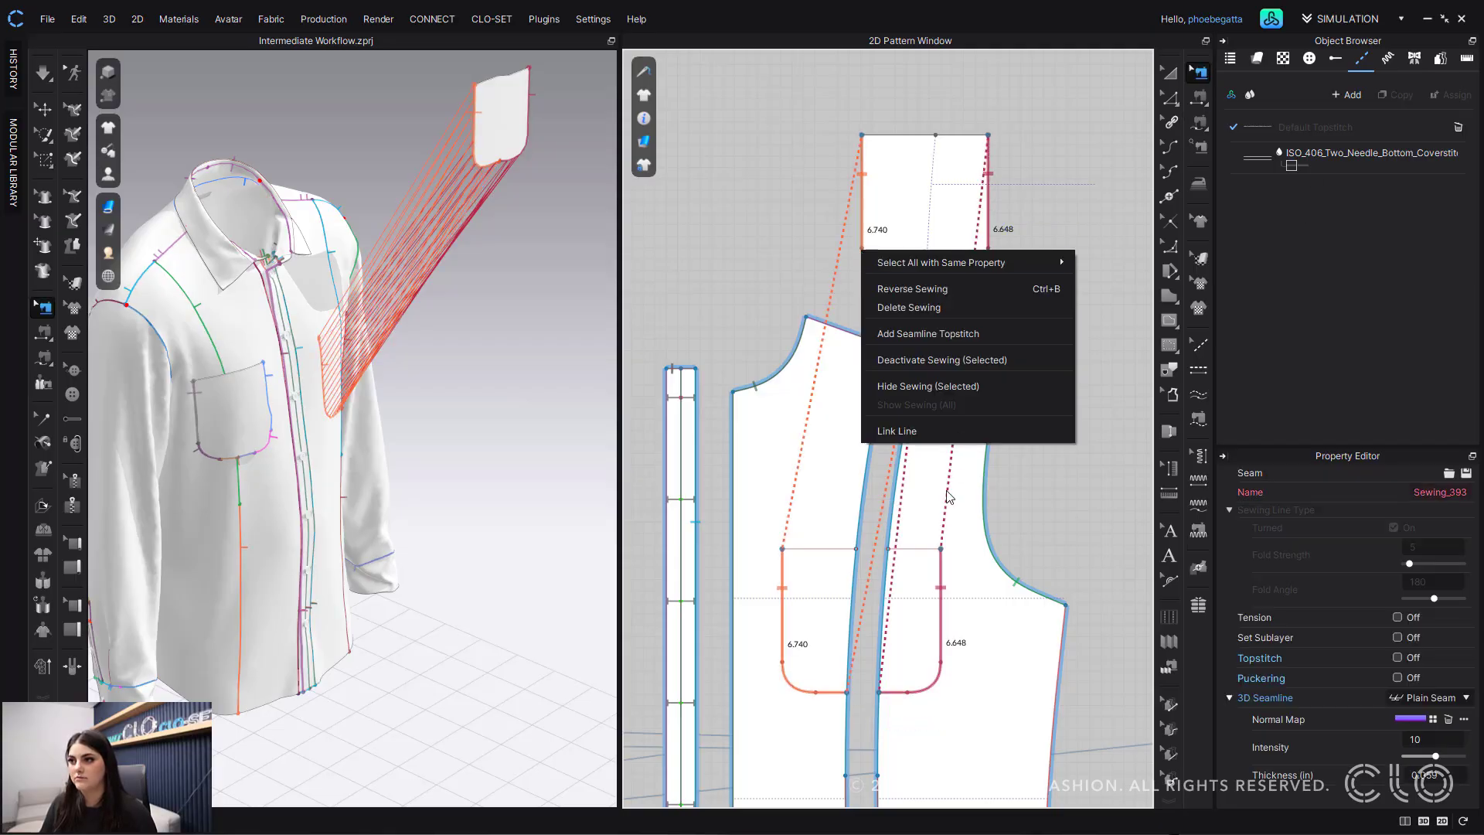
{"action": "left_click", "coordinate": [963, 436]}
{"action": "left_click", "coordinate": [1077, 335]}
Step: Move both top corners of the sewn pocket outward to test the linked outlines
{"action": "scroll", "coordinate": [878, 533], "scroll_direction": "down", "scroll_amount": 3}
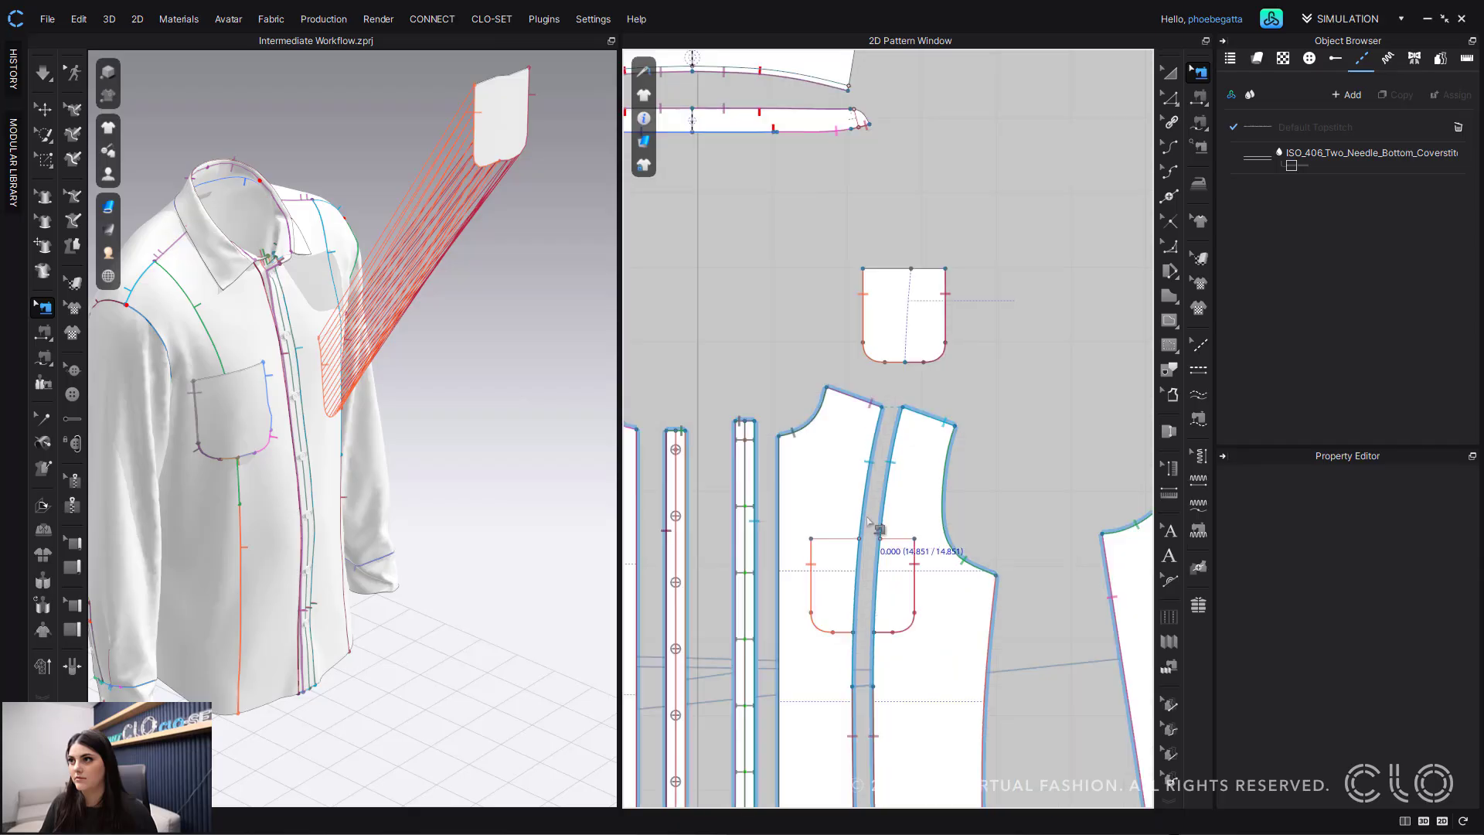
{"action": "left_click", "coordinate": [1172, 106]}
{"action": "left_click_drag", "start_coordinate": [936, 274], "coordinate": [979, 270]}
{"action": "left_click", "coordinate": [976, 276]}
{"action": "left_click", "coordinate": [1002, 357]}
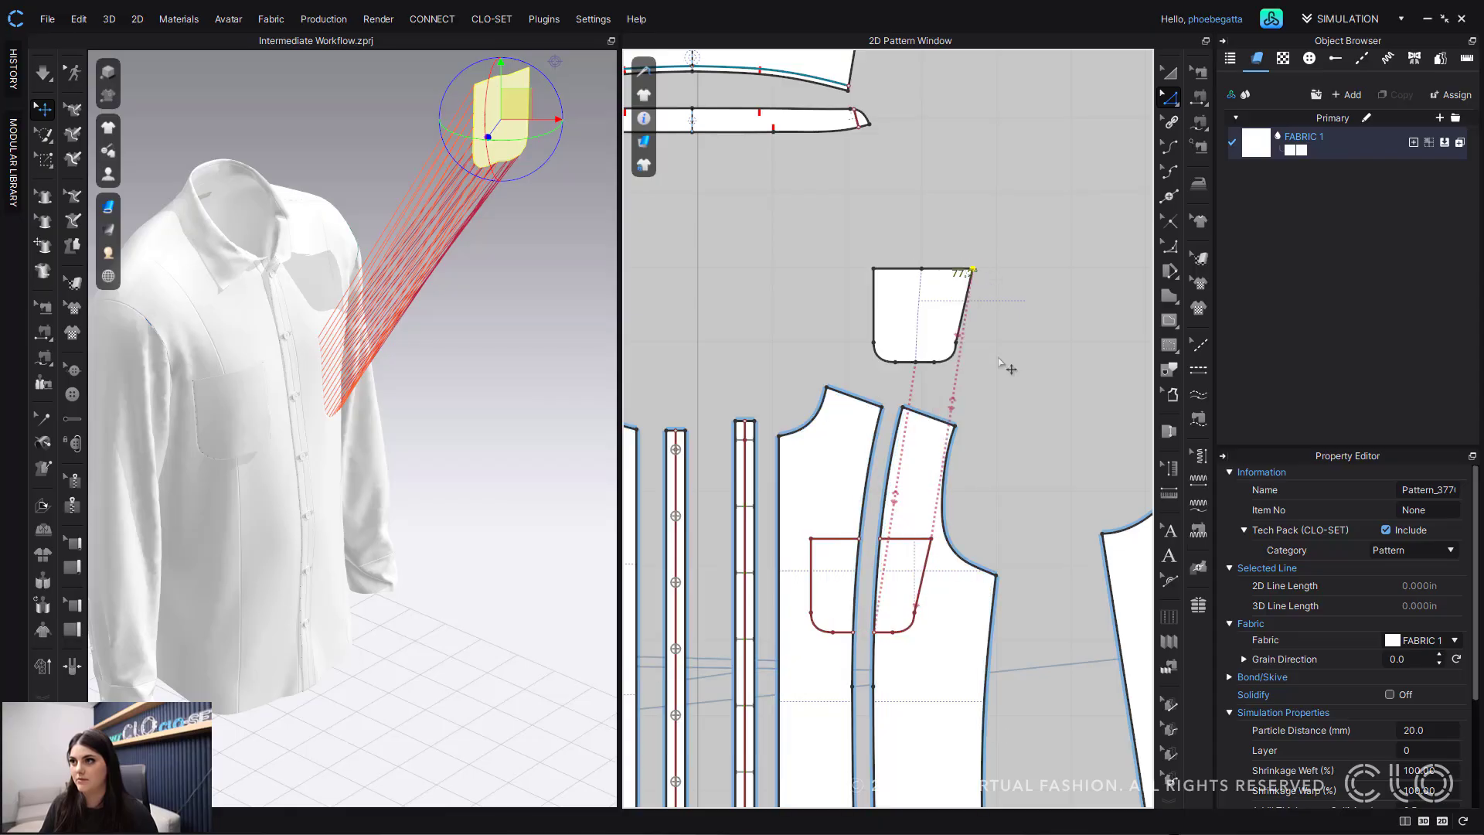
{"action": "left_click_drag", "start_coordinate": [874, 270], "coordinate": [858, 270]}
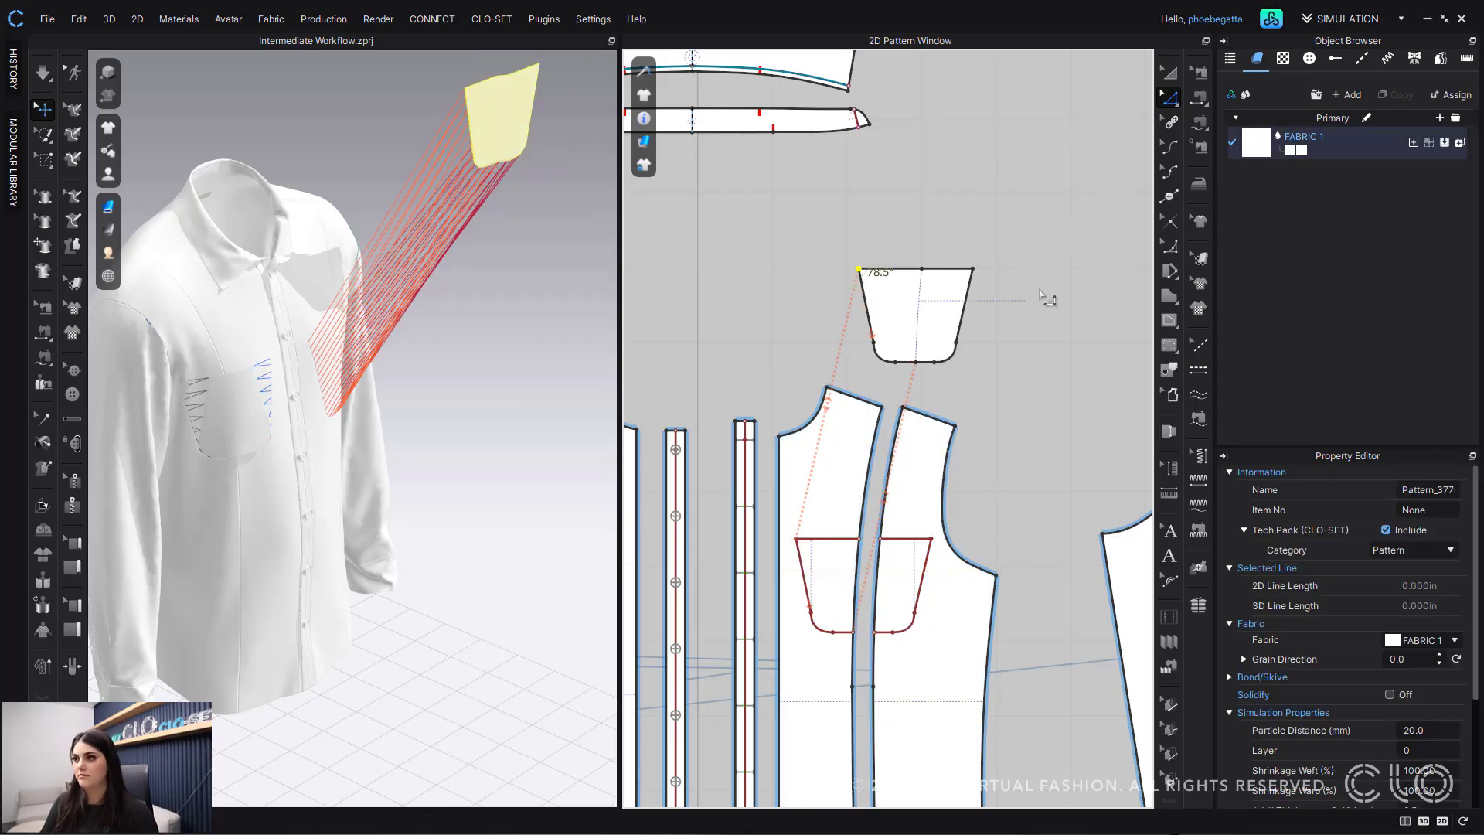
Step: Undo the outward moves of the linked pocket's two top corners
{"action": "key", "text": "ctrl+z"}
{"action": "key", "text": "ctrl+z"}
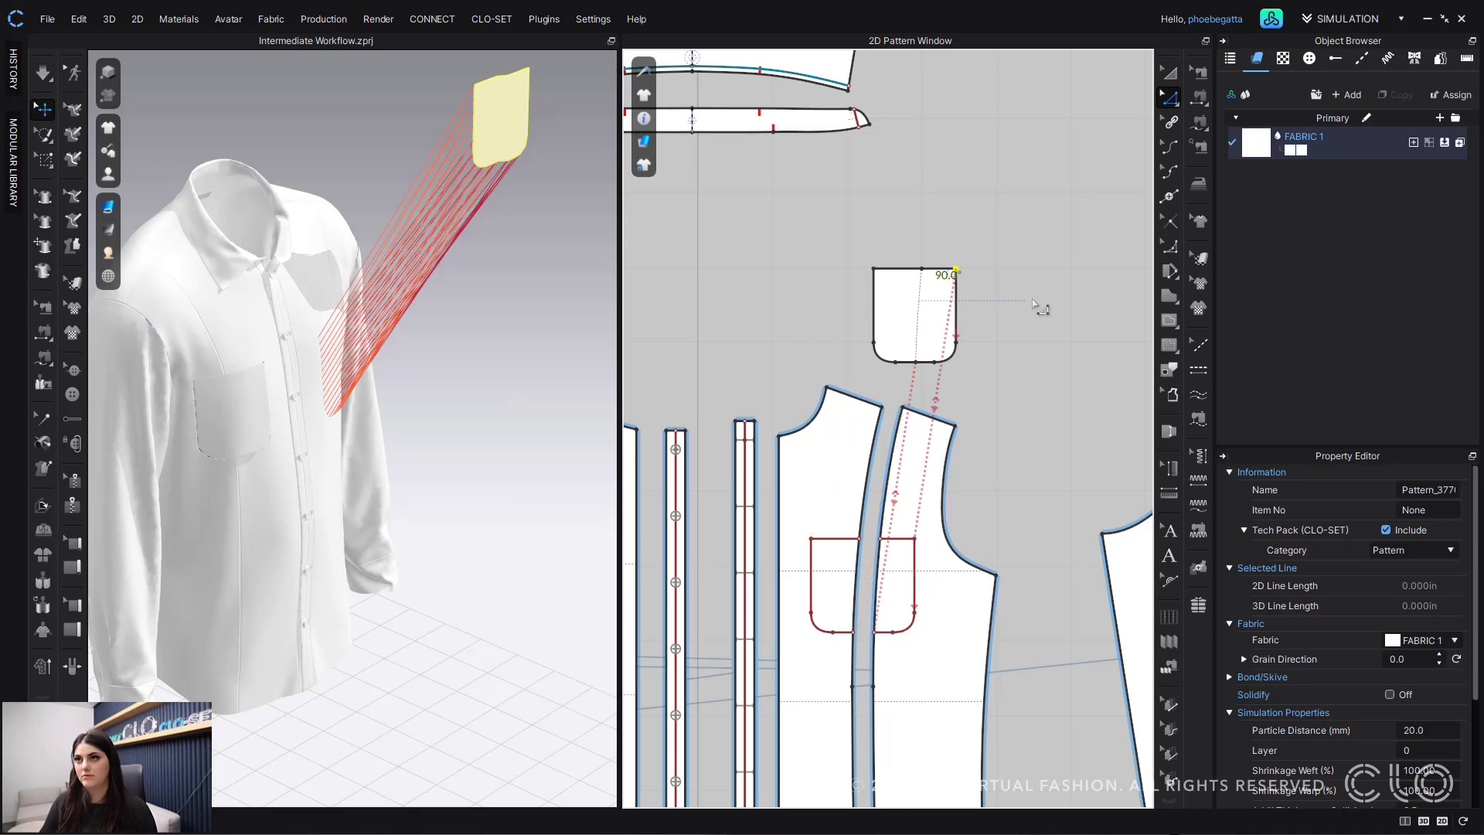
{"action": "left_click", "coordinate": [1042, 311]}
Step: Select the merged pocket and place it over its sewn front panels in the 3D view
{"action": "right_click_drag", "start_coordinate": [795, 232], "coordinate": [812, 210]}
{"action": "middle_click_drag", "start_coordinate": [812, 210], "coordinate": [813, 205]}
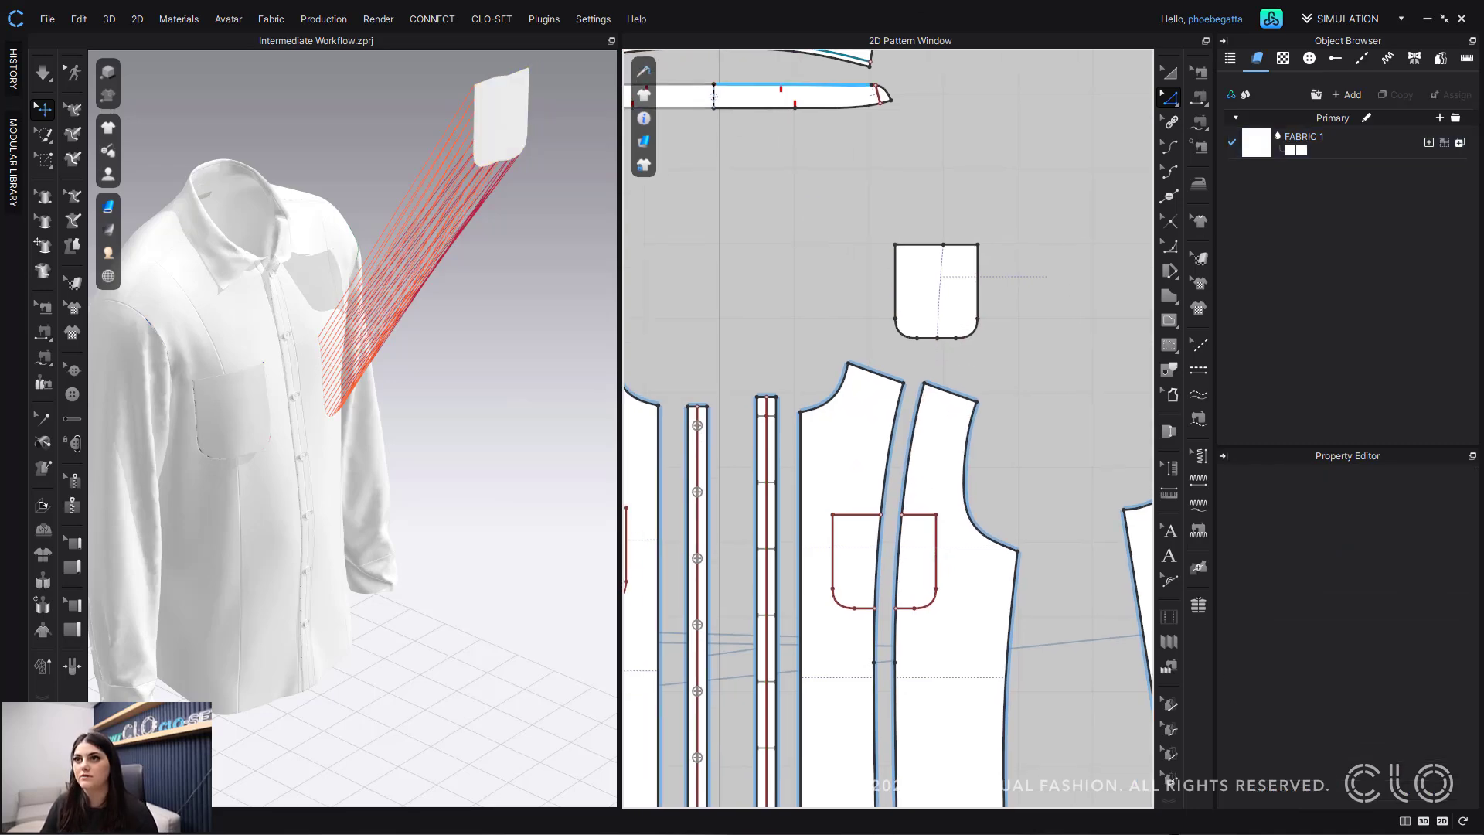
{"action": "left_click", "coordinate": [971, 291]}
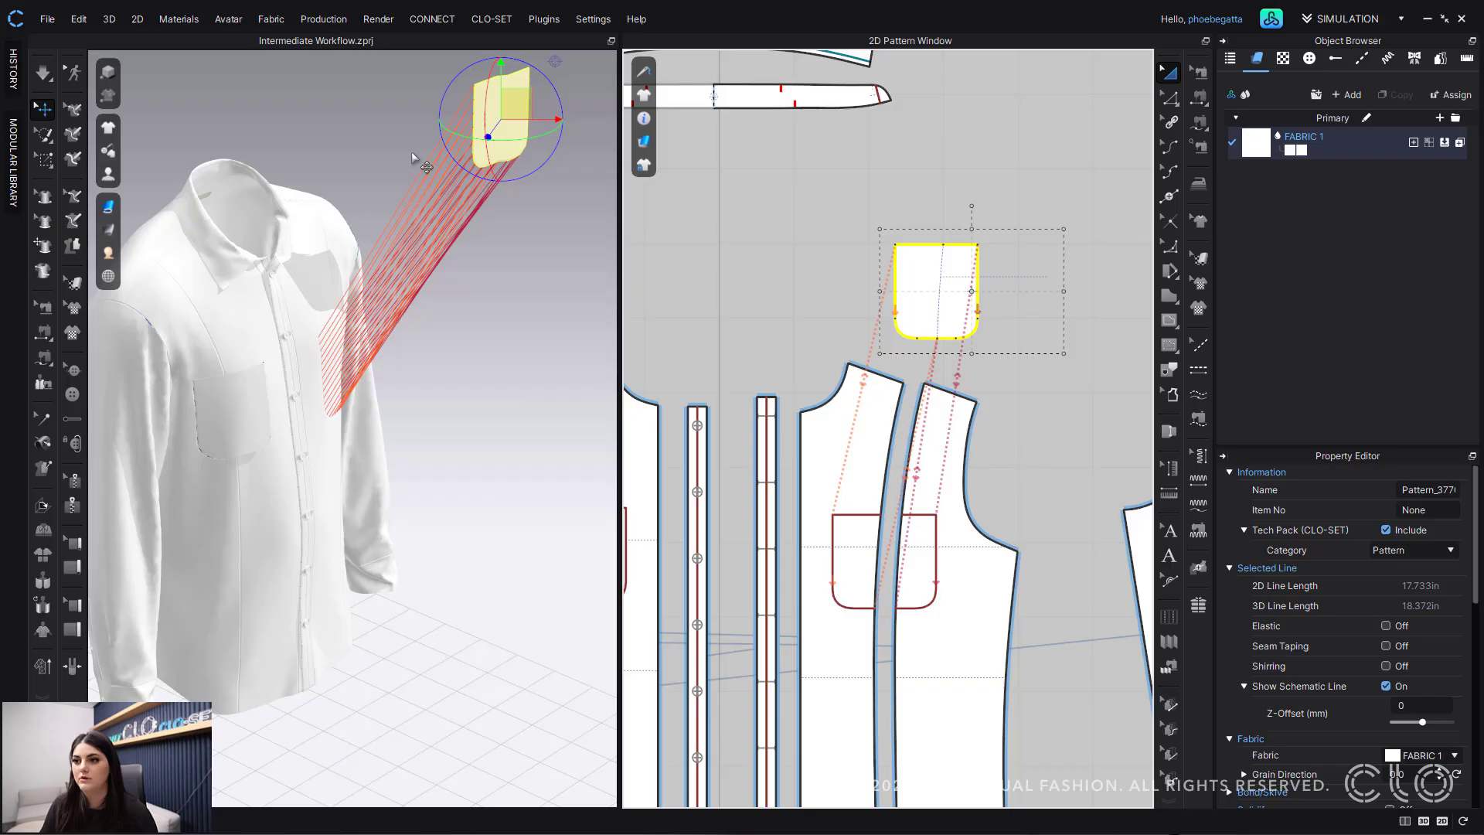
{"action": "right_click", "coordinate": [530, 114]}
{"action": "left_click", "coordinate": [661, 581]}
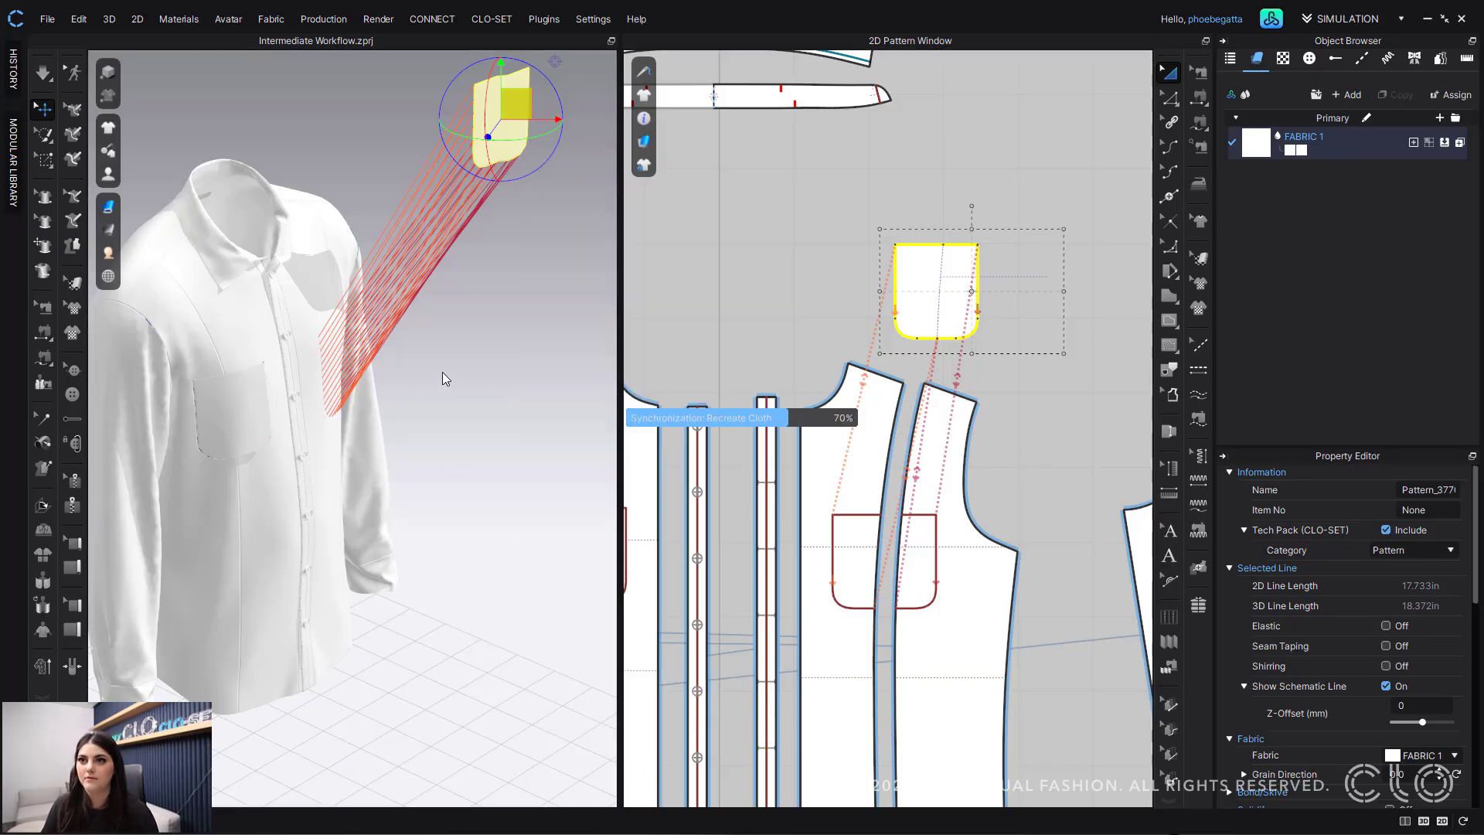
Step: Reposition the other chest pocket in the 3D view and lay it flat over its front panels
{"action": "right_click_drag", "start_coordinate": [473, 407], "coordinate": [328, 317]}
{"action": "left_click", "coordinate": [317, 309]}
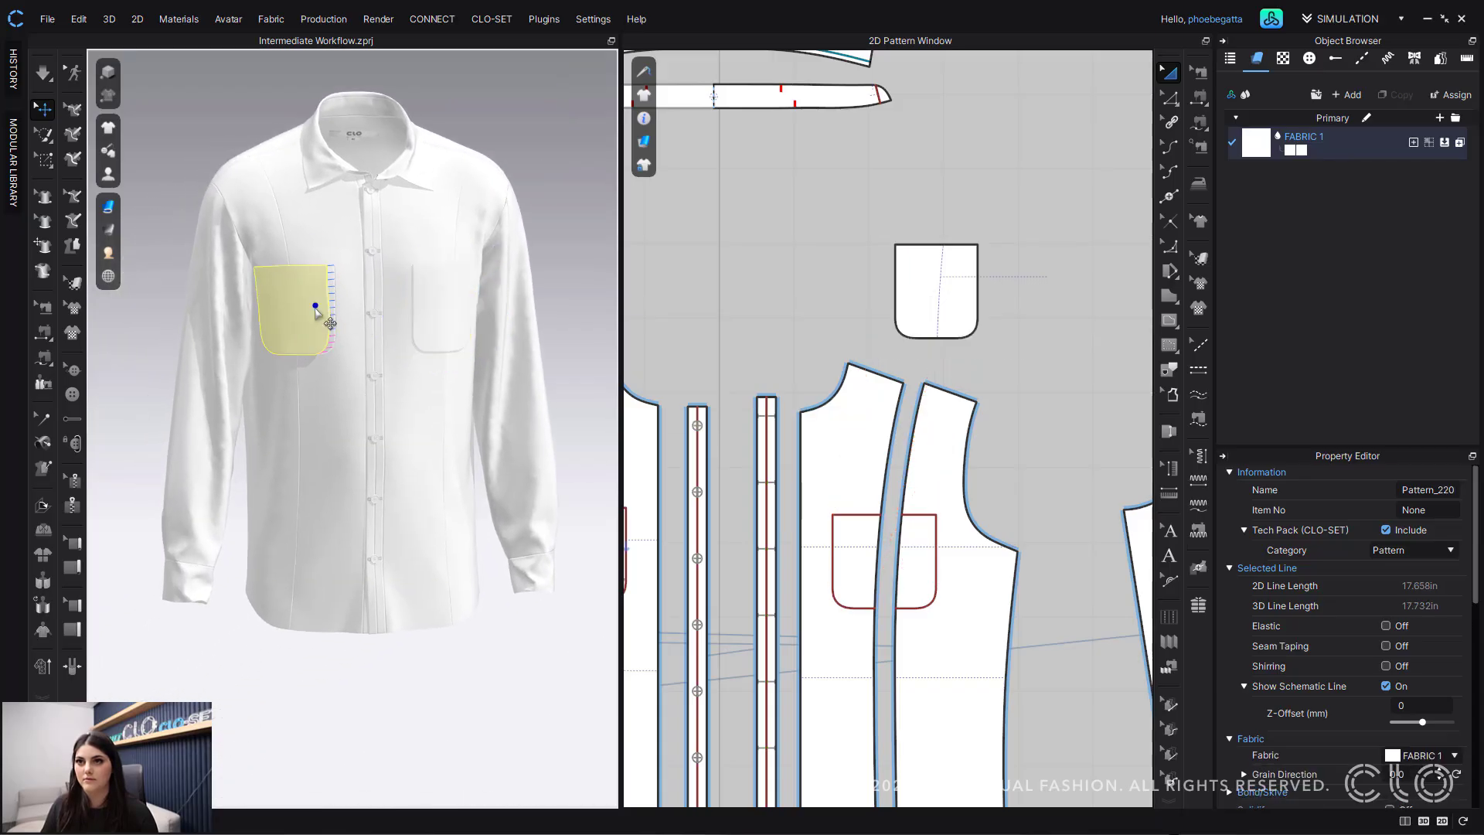
{"action": "right_click", "coordinate": [315, 308]}
{"action": "left_click", "coordinate": [312, 312]}
{"action": "left_click_drag", "start_coordinate": [313, 312], "coordinate": [321, 312]}
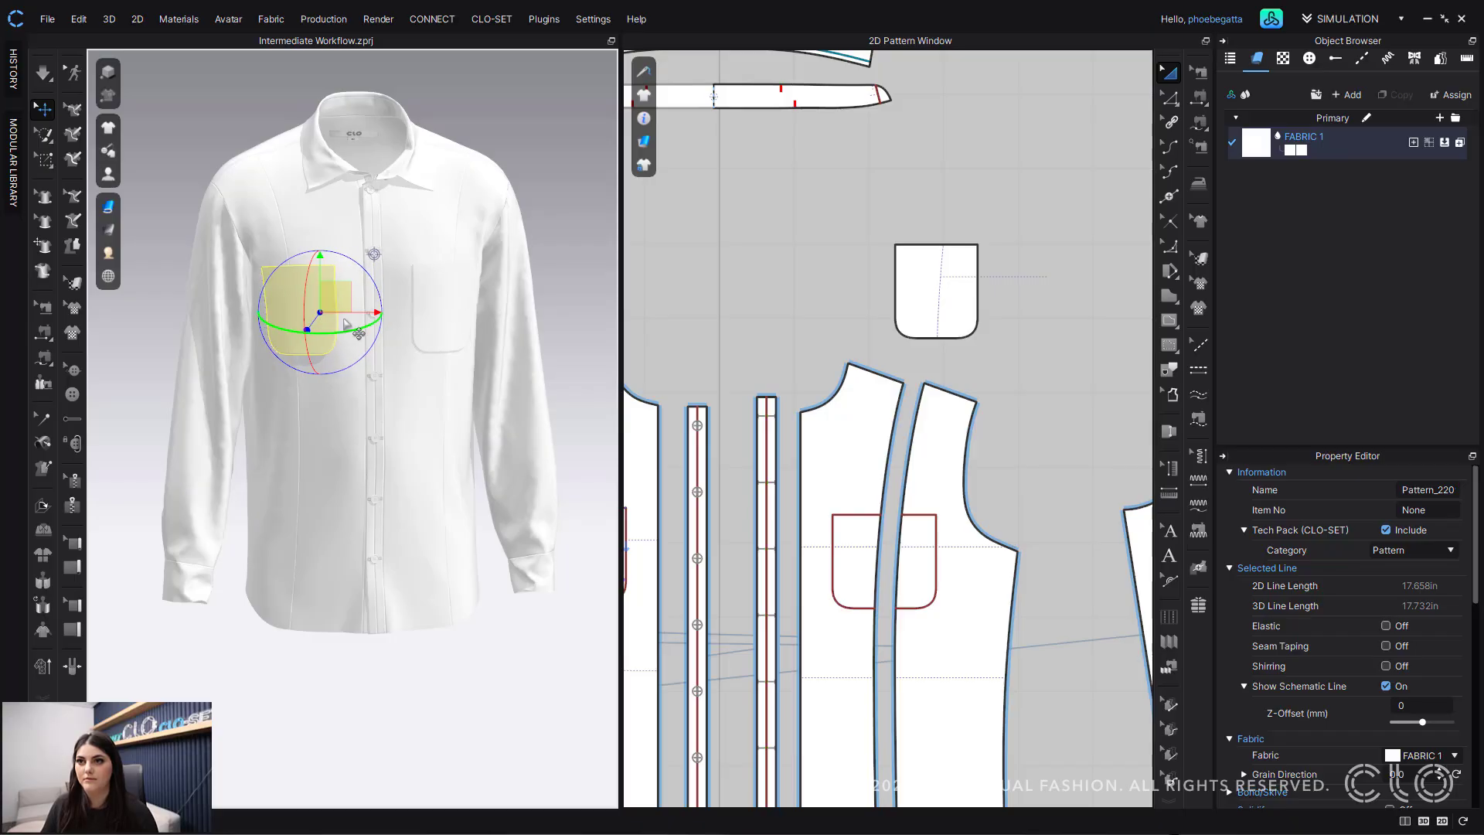
{"action": "right_click", "coordinate": [346, 303]}
{"action": "left_click", "coordinate": [464, 476]}
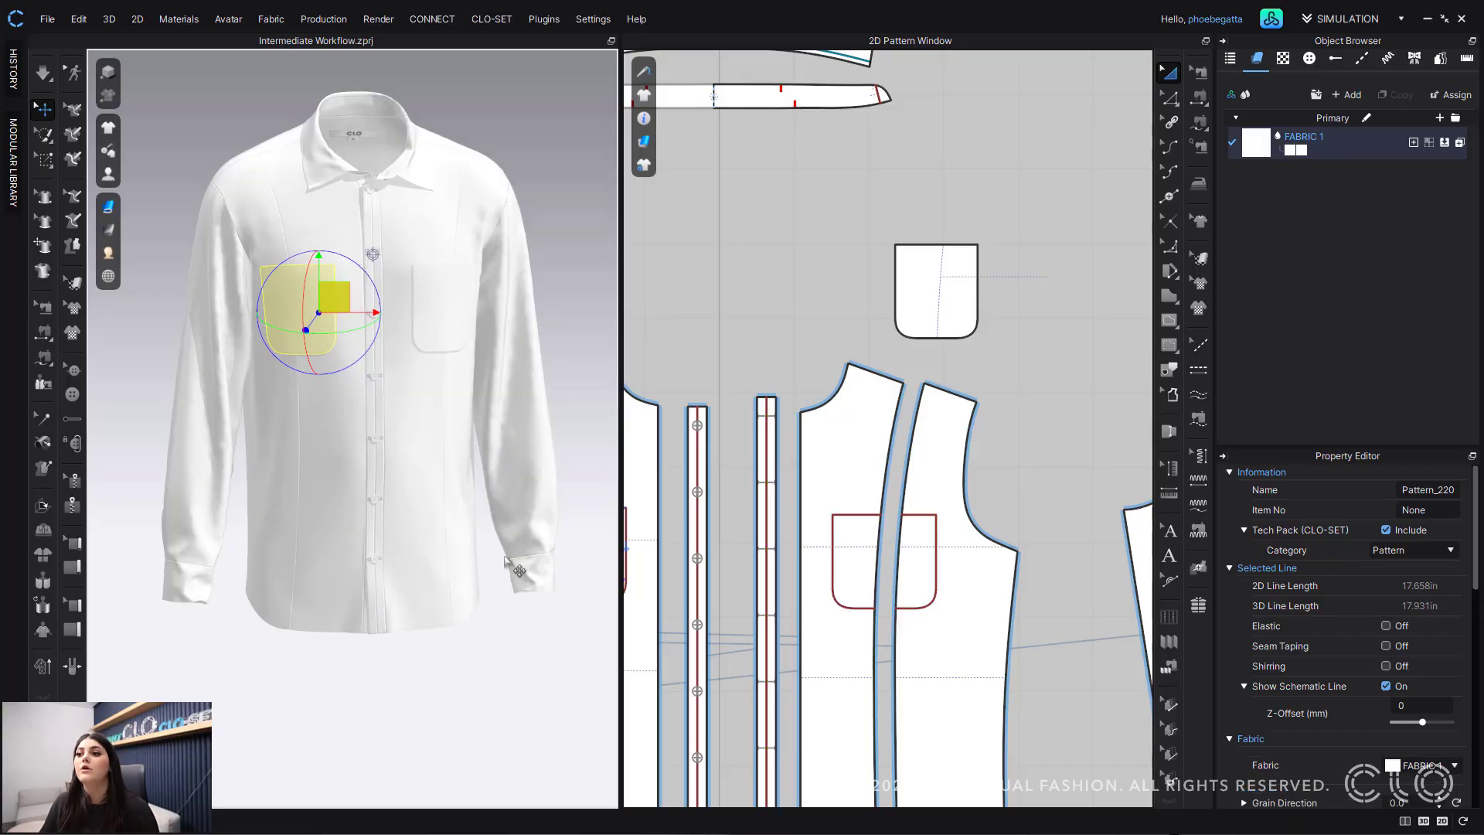
{"action": "left_click", "coordinate": [520, 641]}
{"action": "middle_click_drag", "start_coordinate": [527, 643], "coordinate": [508, 595]}
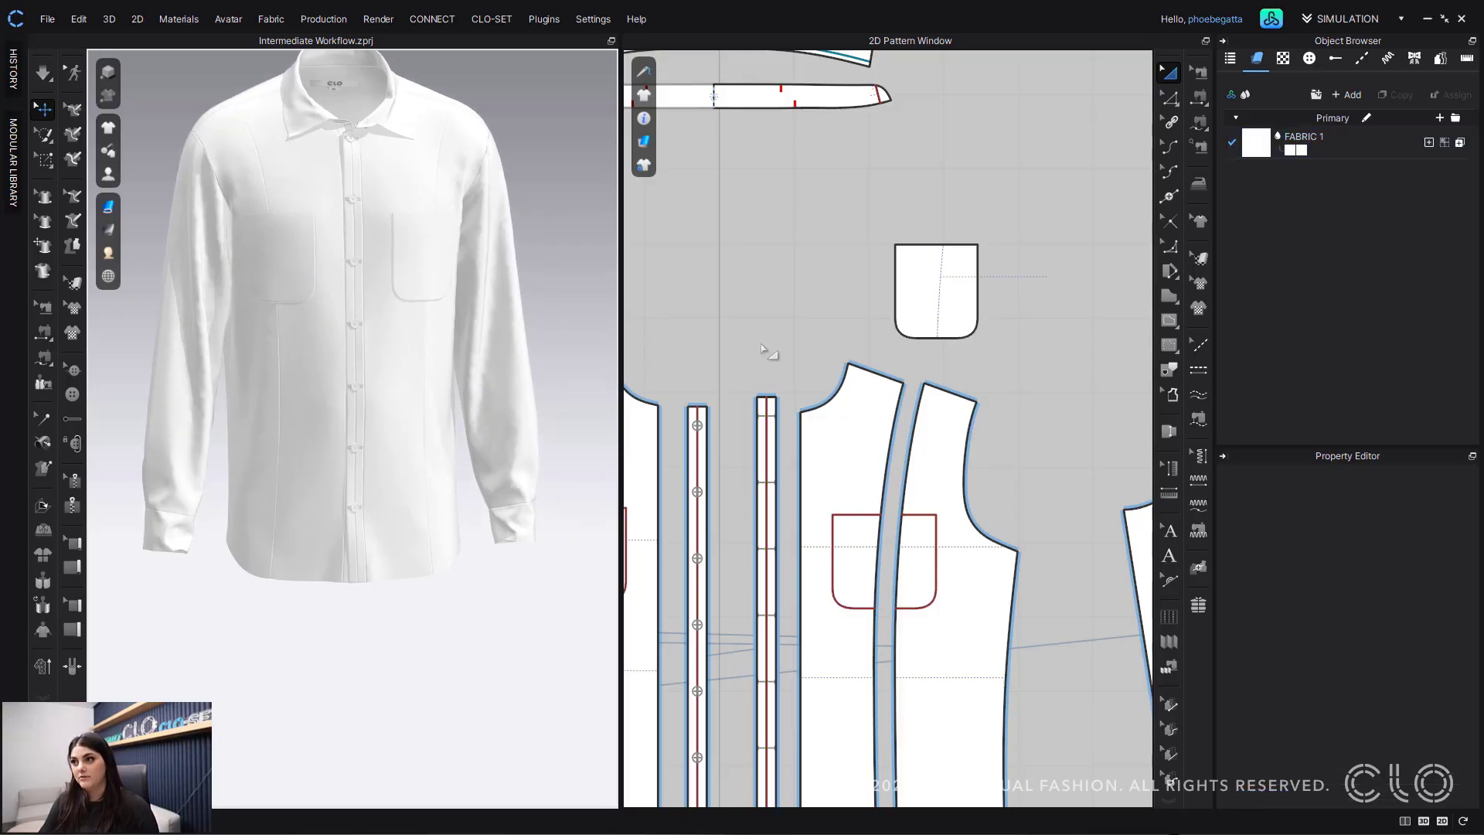
Step: Extend the hem edges of the center front, side front and back panels by 0.5 in, creating internal lines along the original hem
{"action": "scroll", "coordinate": [761, 350], "scroll_direction": "down", "scroll_amount": 6}
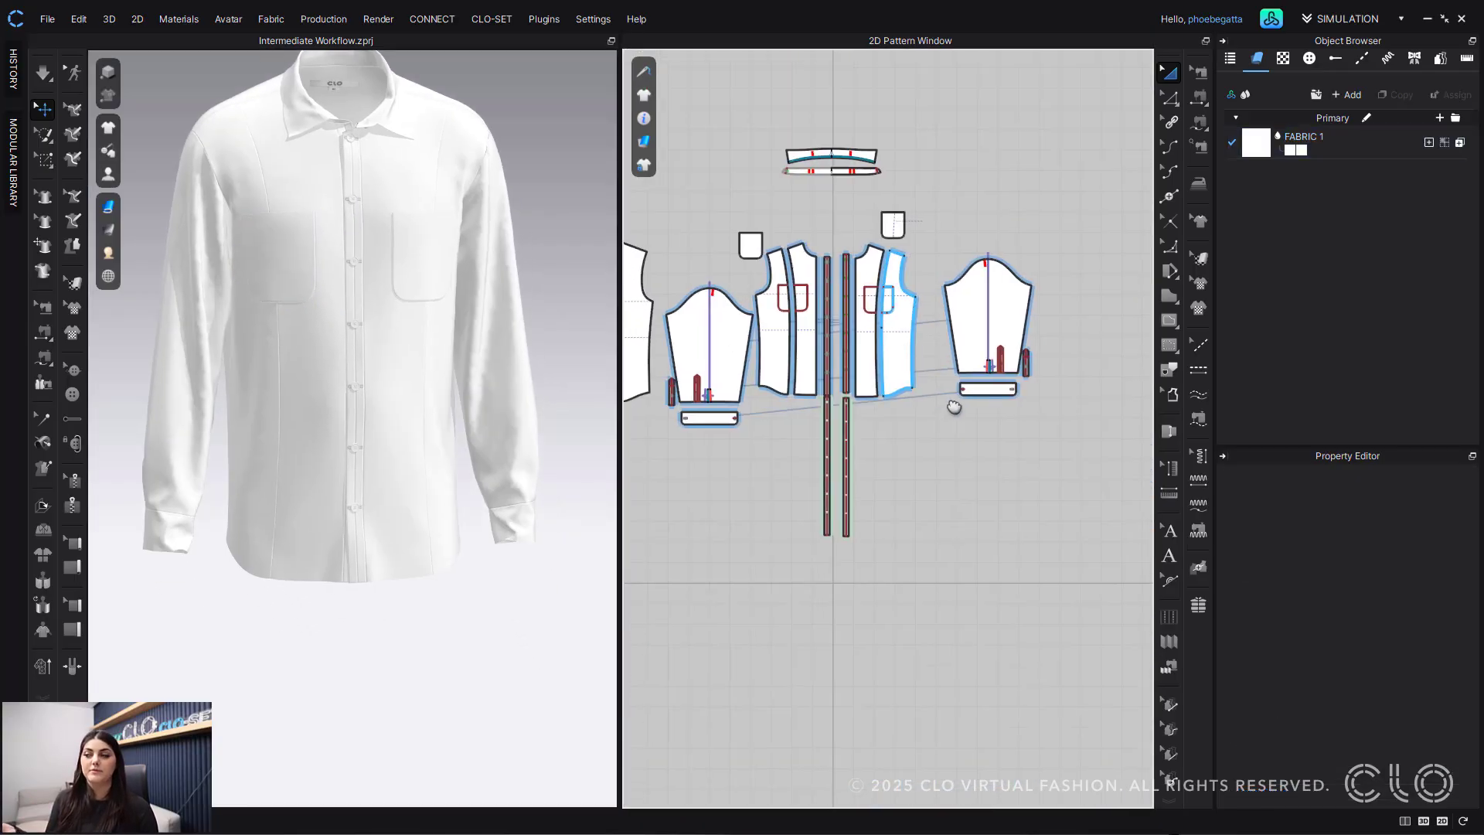
{"action": "middle_click_drag", "start_coordinate": [919, 373], "coordinate": [954, 407]}
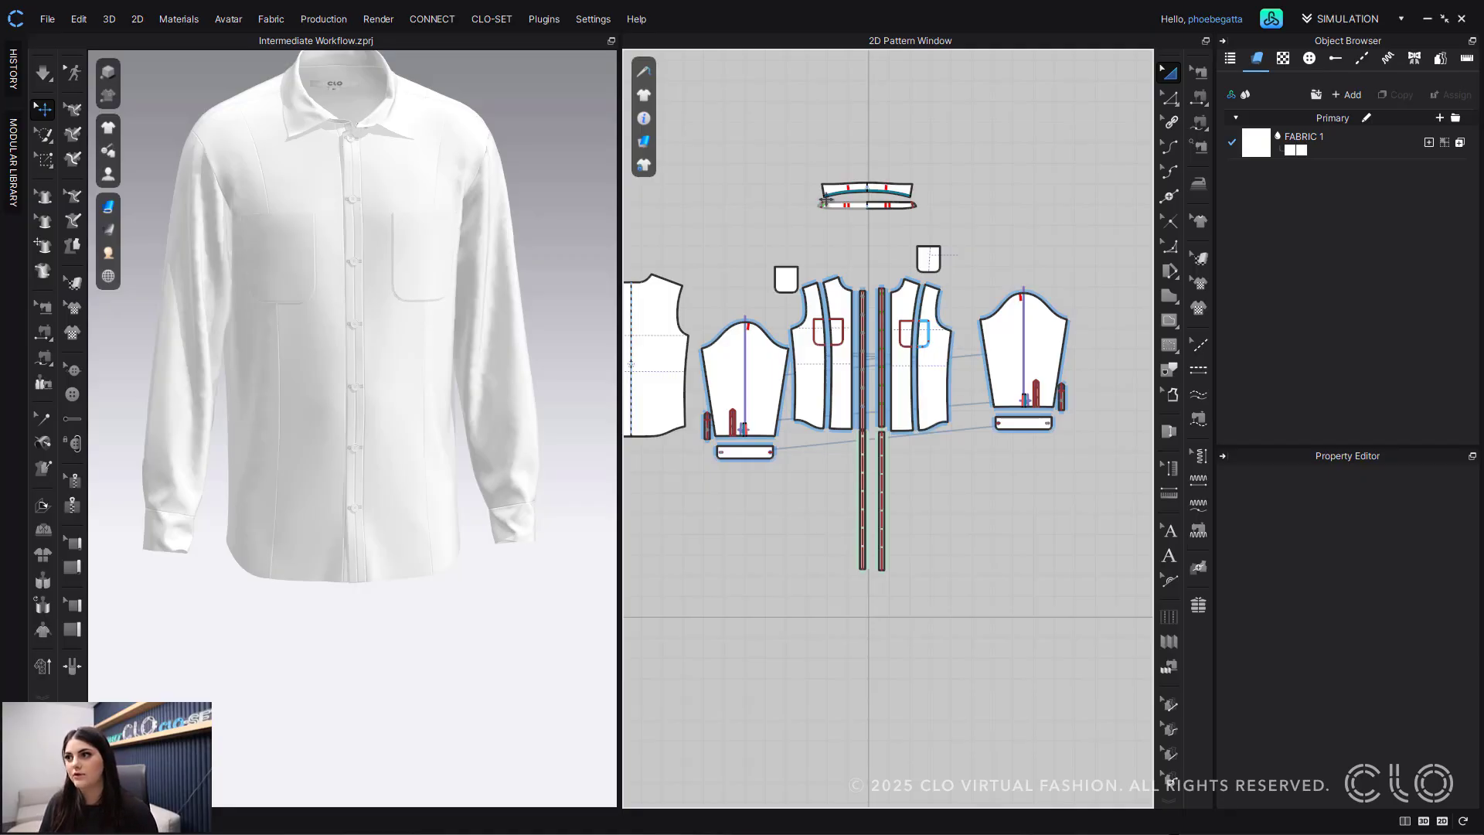
{"action": "scroll", "coordinate": [974, 460], "scroll_direction": "up", "scroll_amount": 5}
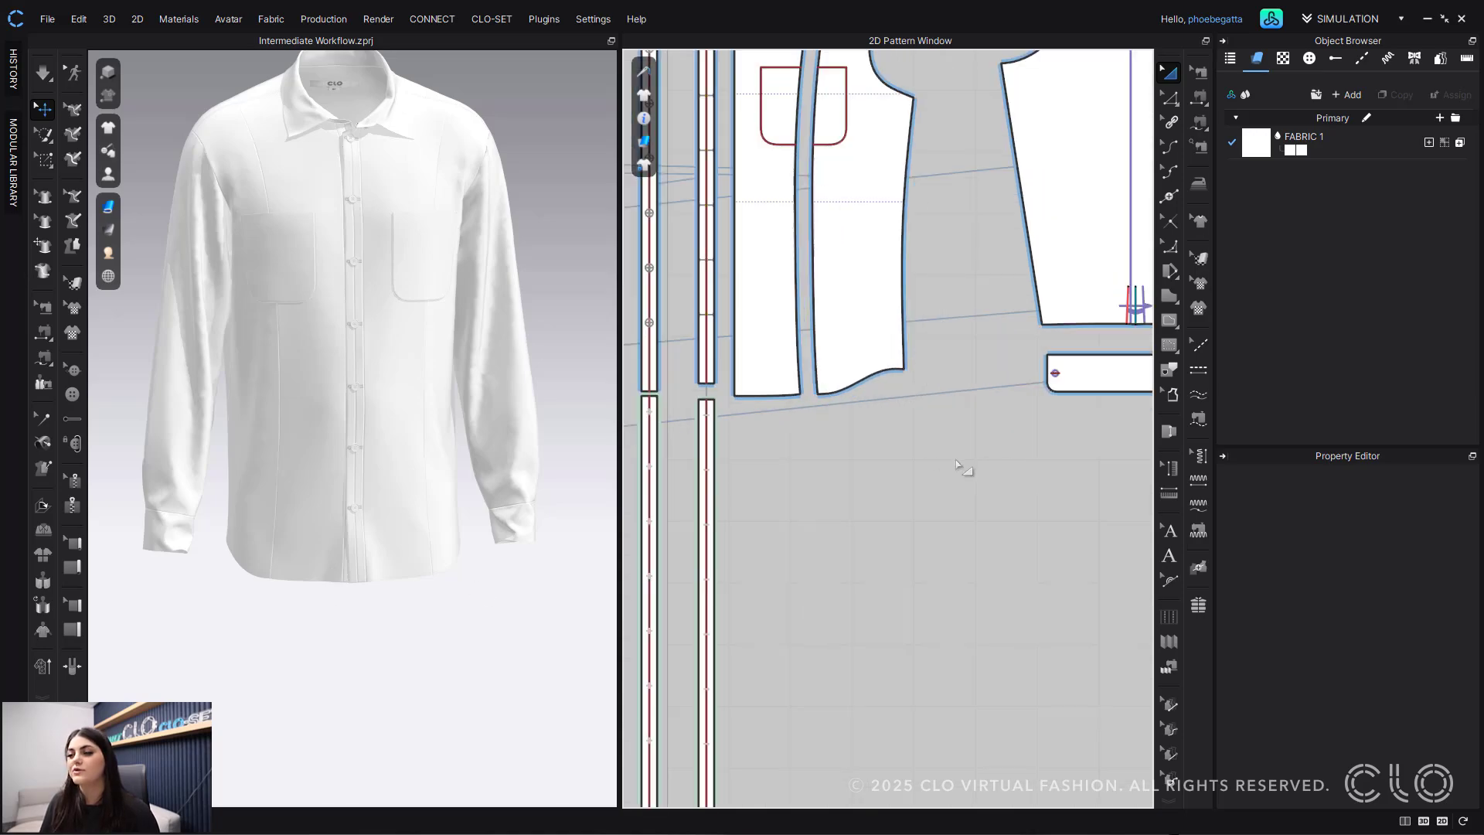
{"action": "scroll", "coordinate": [1047, 653], "scroll_direction": "down", "scroll_amount": 1}
{"action": "left_click", "coordinate": [1170, 99]}
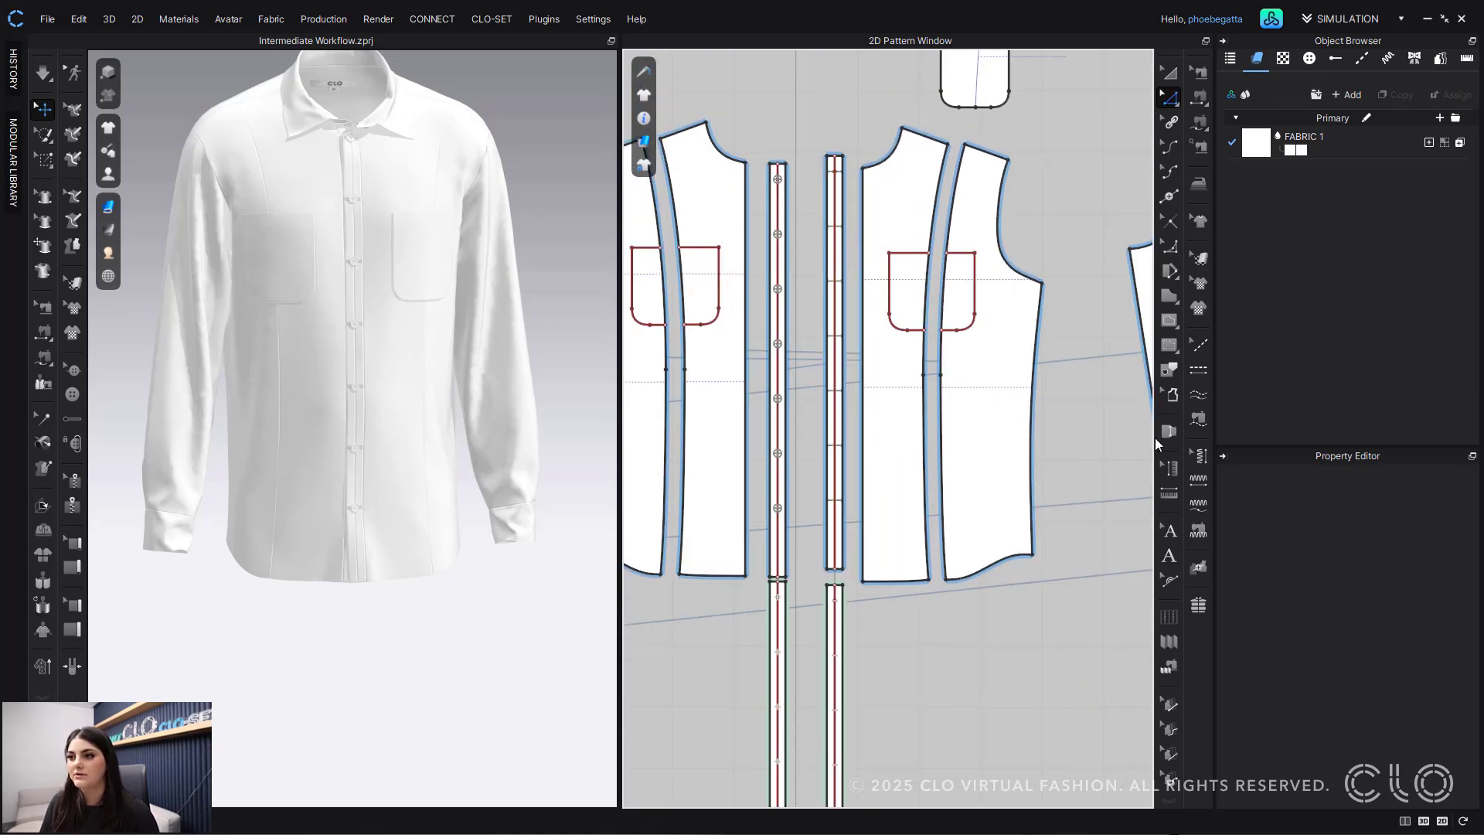
{"action": "left_click", "coordinate": [987, 570]}
{"action": "left_click", "coordinate": [895, 583], "text": "shift"}
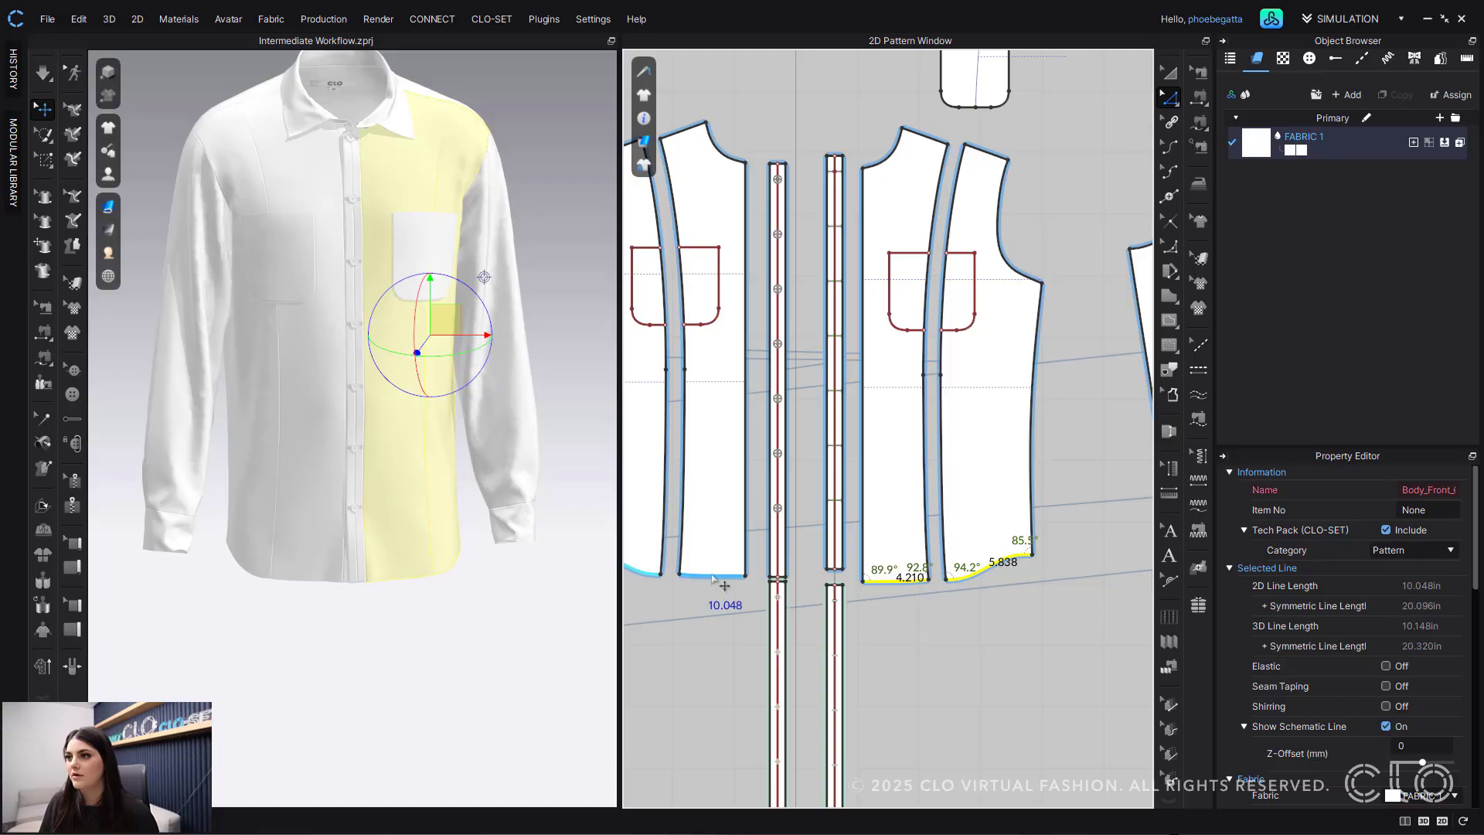
{"action": "scroll", "coordinate": [963, 608], "scroll_direction": "down", "scroll_amount": 3}
{"action": "middle_click_drag", "start_coordinate": [963, 605], "coordinate": [1200, 473]}
{"action": "left_click", "coordinate": [705, 494], "text": "shift"}
{"action": "right_click", "coordinate": [708, 503]}
{"action": "left_click", "coordinate": [769, 269]}
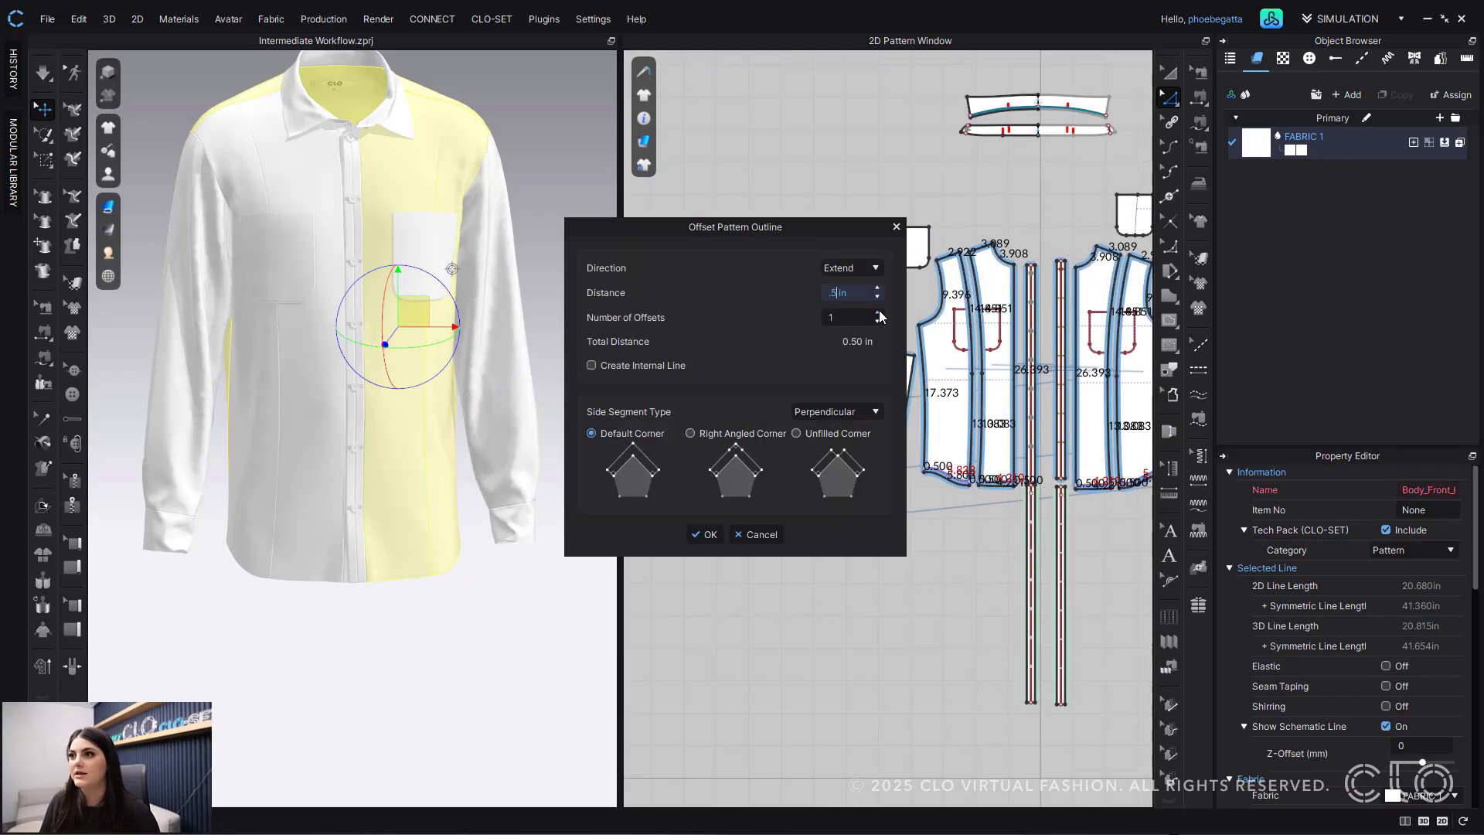
{"action": "left_click", "coordinate": [877, 313]}
{"action": "left_click", "coordinate": [705, 534]}
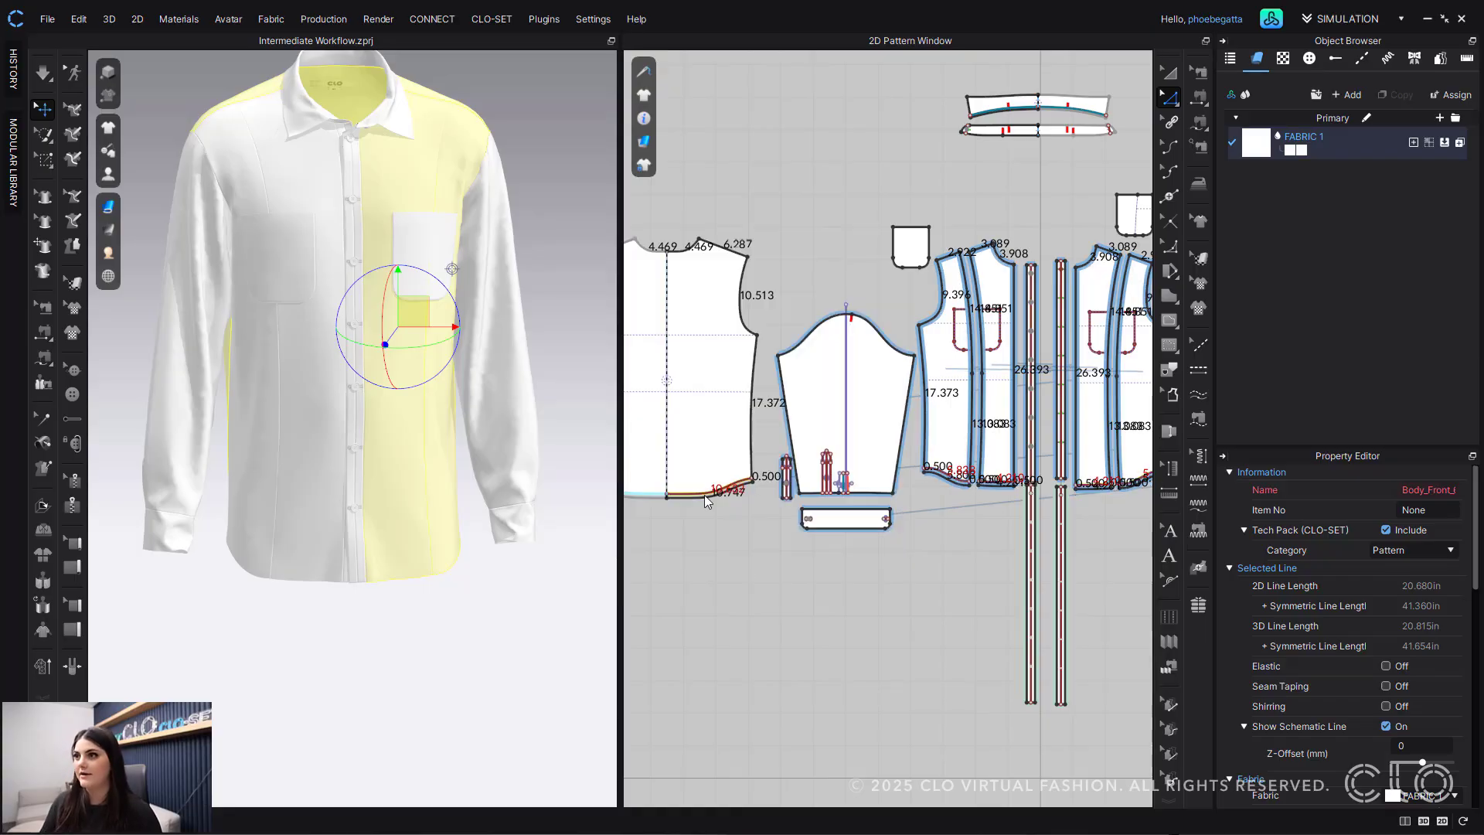
{"action": "left_click", "coordinate": [781, 545]}
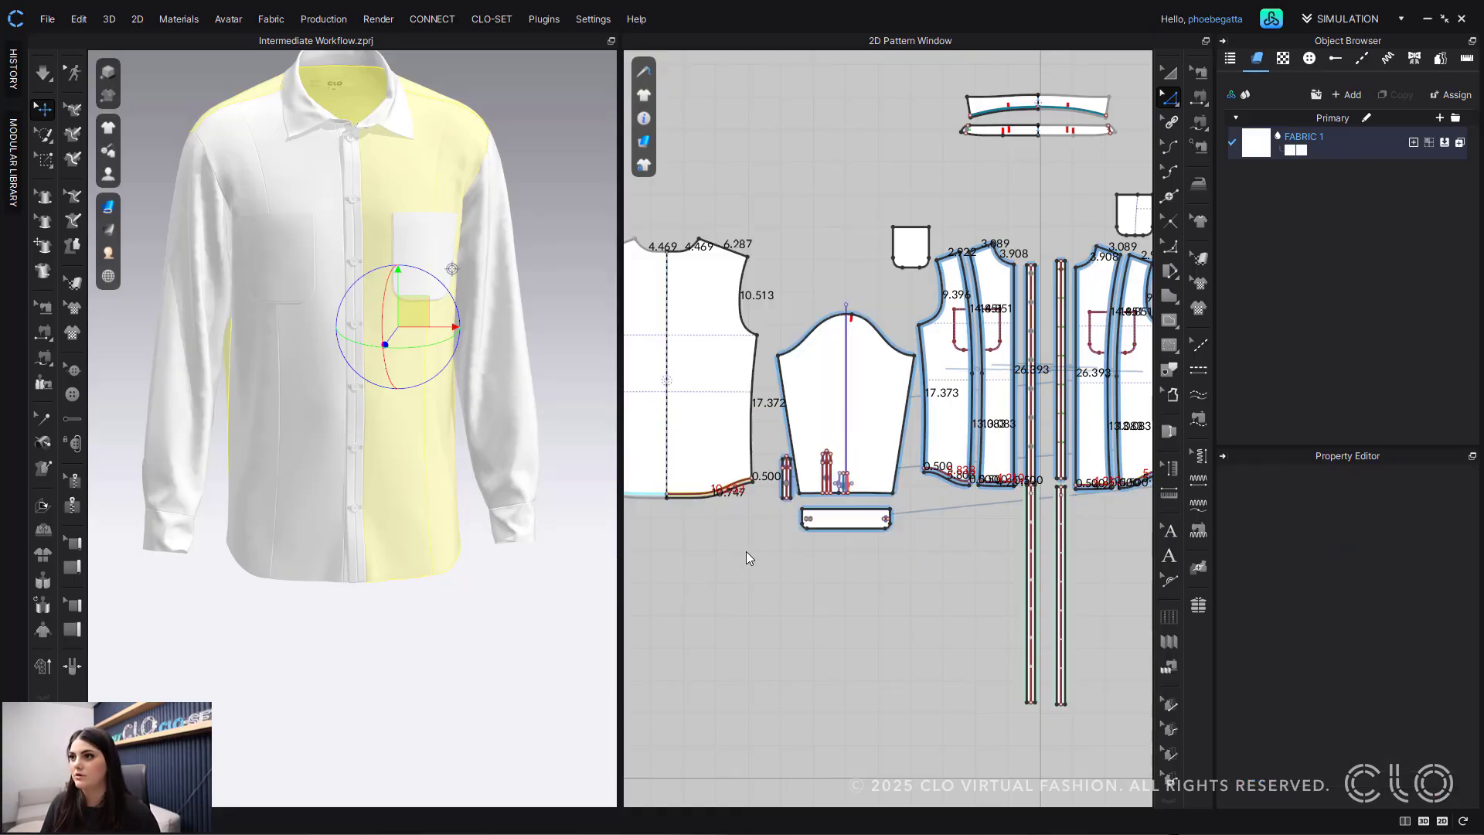
{"action": "left_click", "coordinate": [719, 492]}
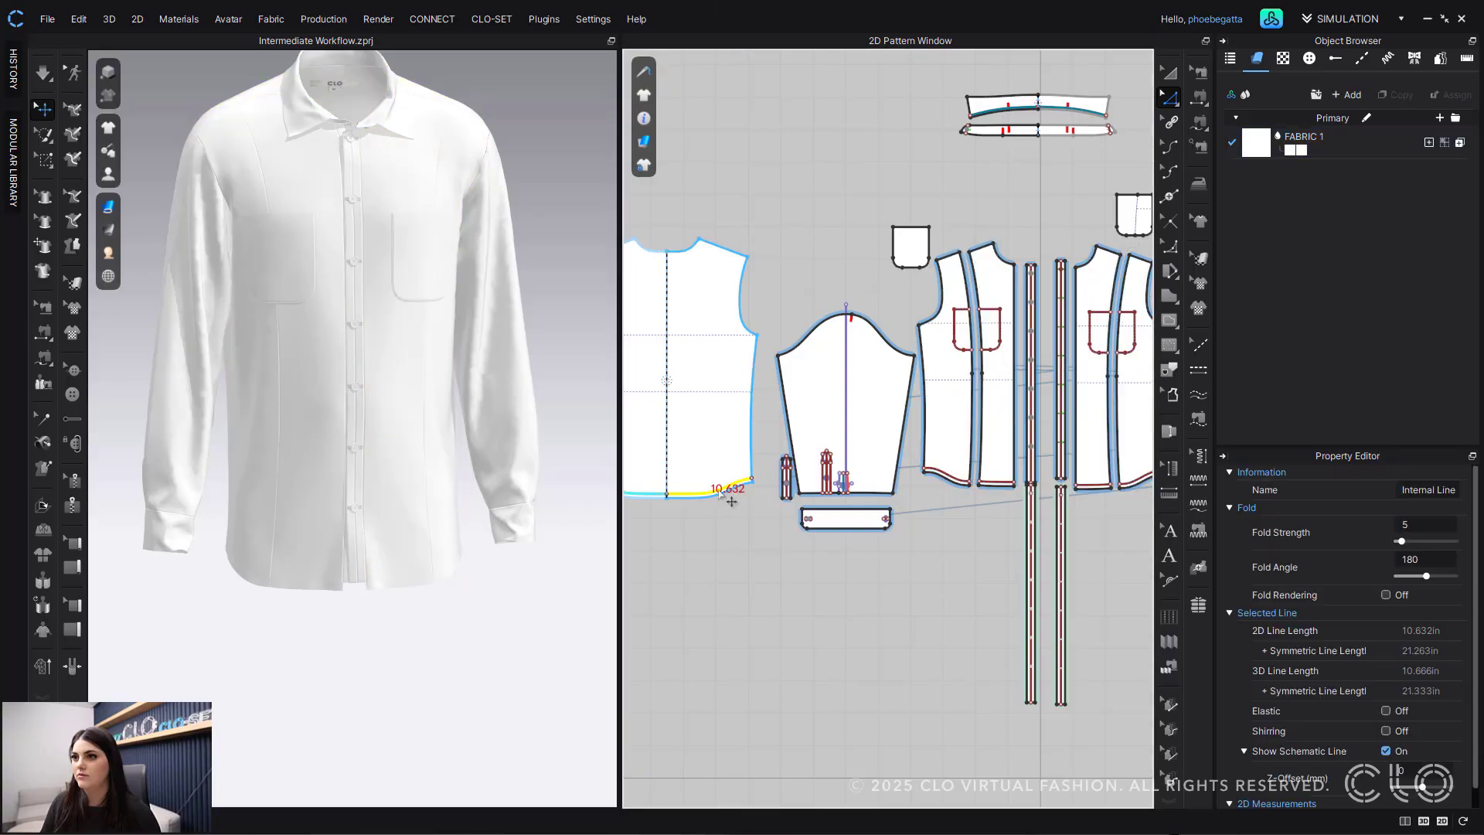
{"action": "right_click", "coordinate": [719, 492]}
{"action": "left_click", "coordinate": [944, 674]}
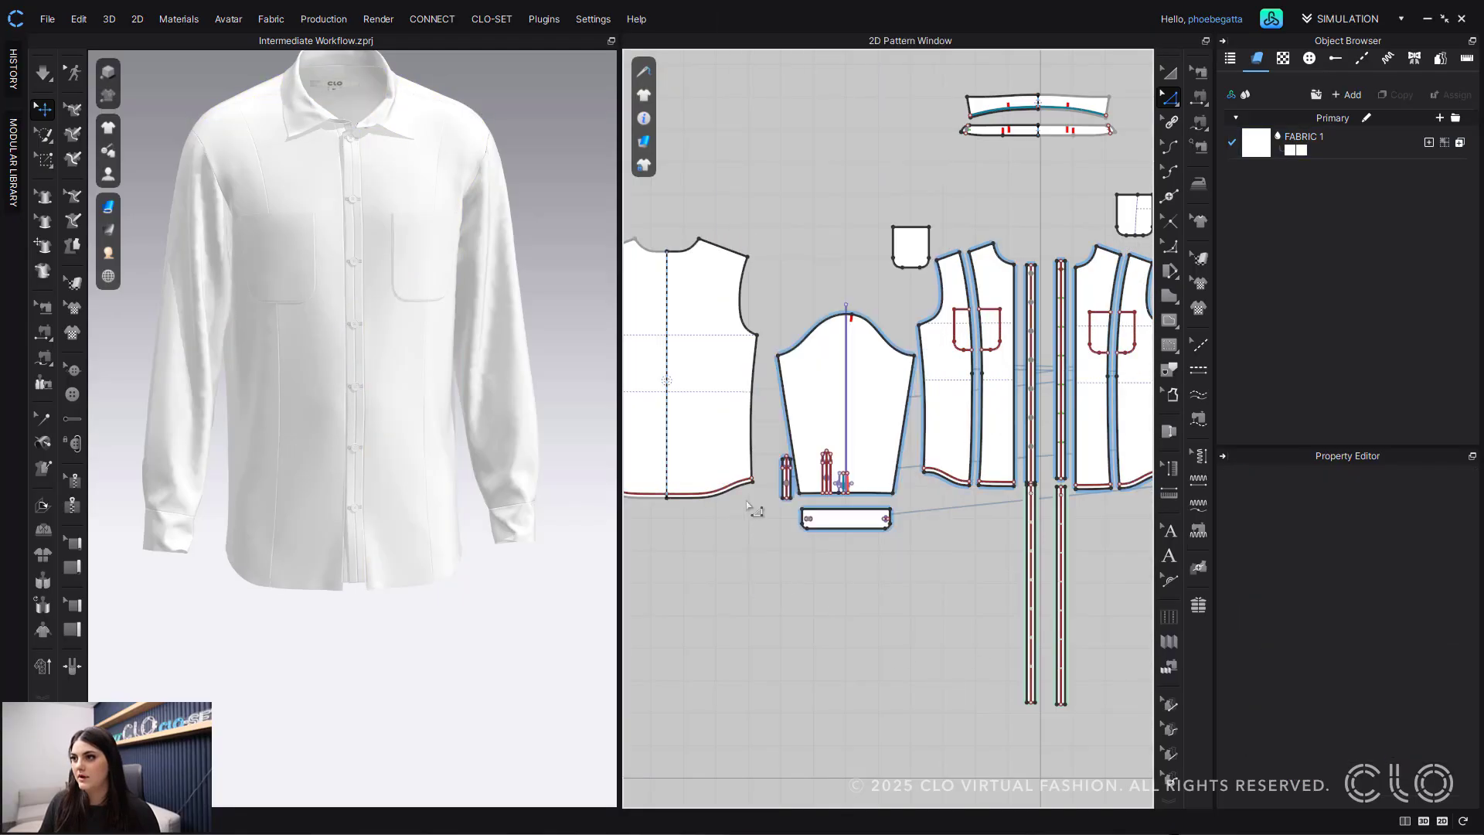
Step: Offset the hem internal lines of the back, side front and center front panels 0.5 in on both sides, extended to the pattern outline
{"action": "left_click", "coordinate": [733, 487]}
{"action": "left_click", "coordinate": [975, 485], "text": "shift"}
{"action": "left_click", "coordinate": [1007, 487], "text": "shift"}
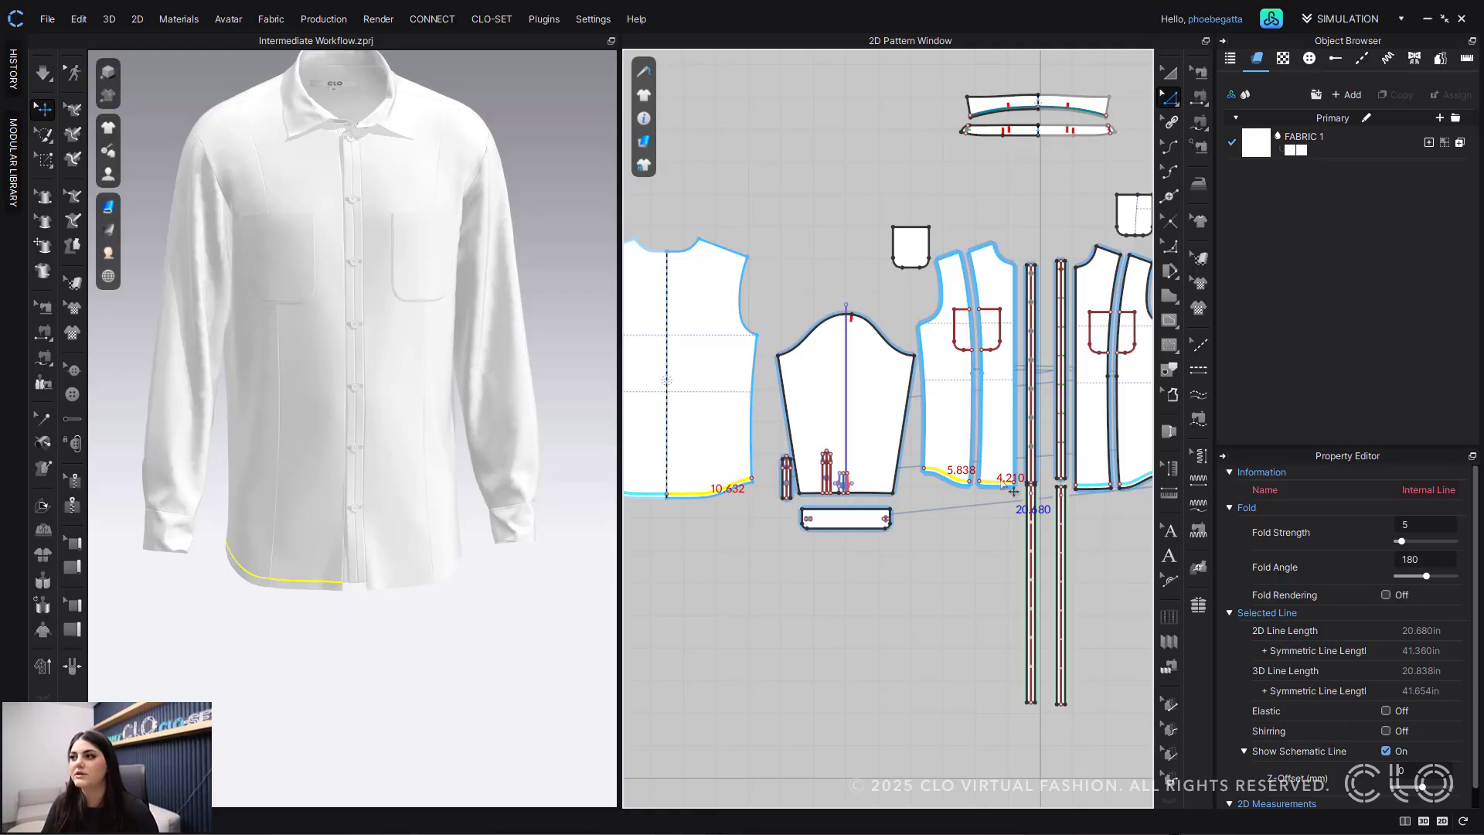
{"action": "right_click", "coordinate": [1012, 489]}
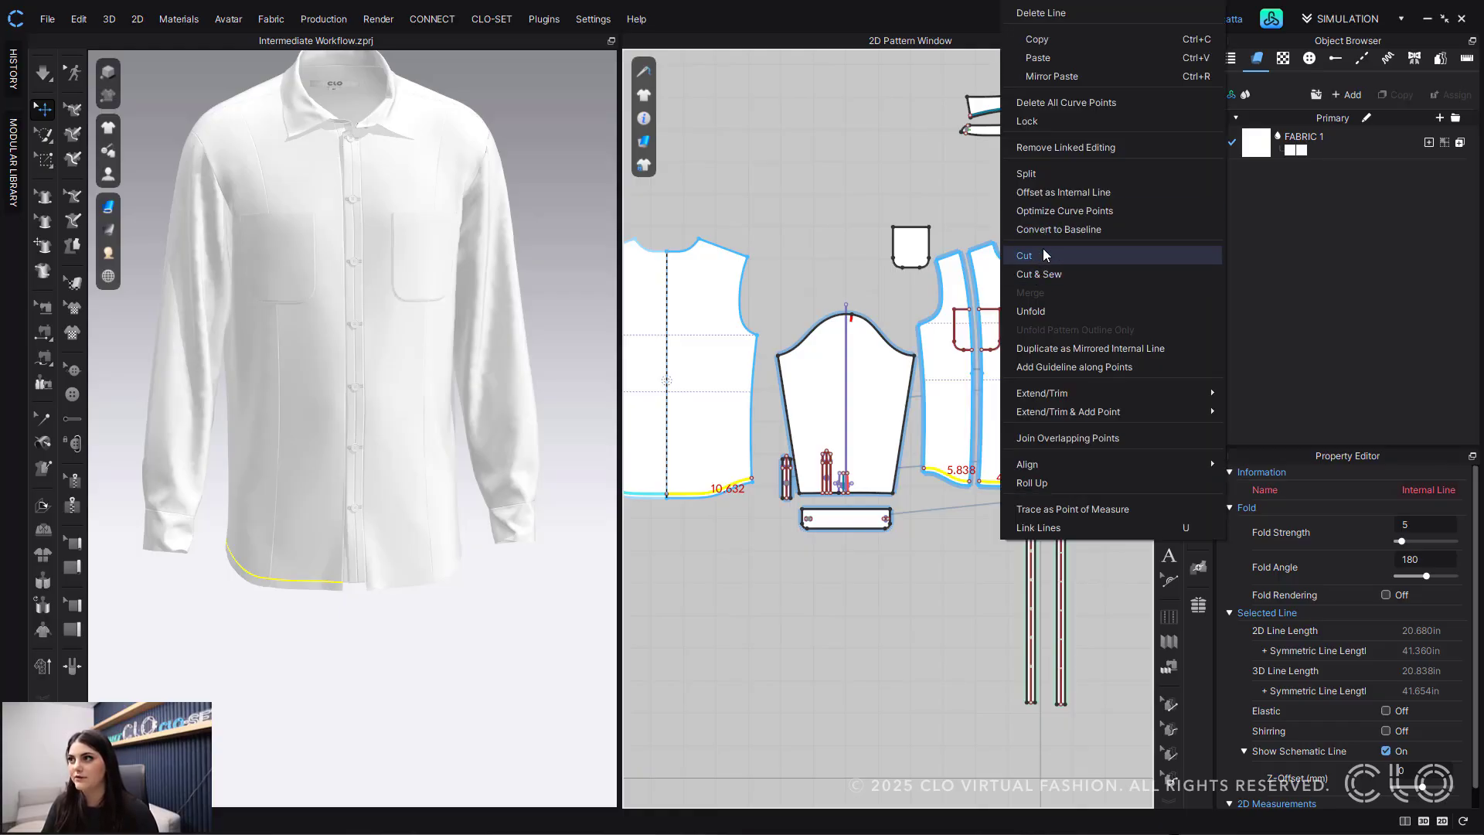
{"action": "left_click", "coordinate": [1109, 192]}
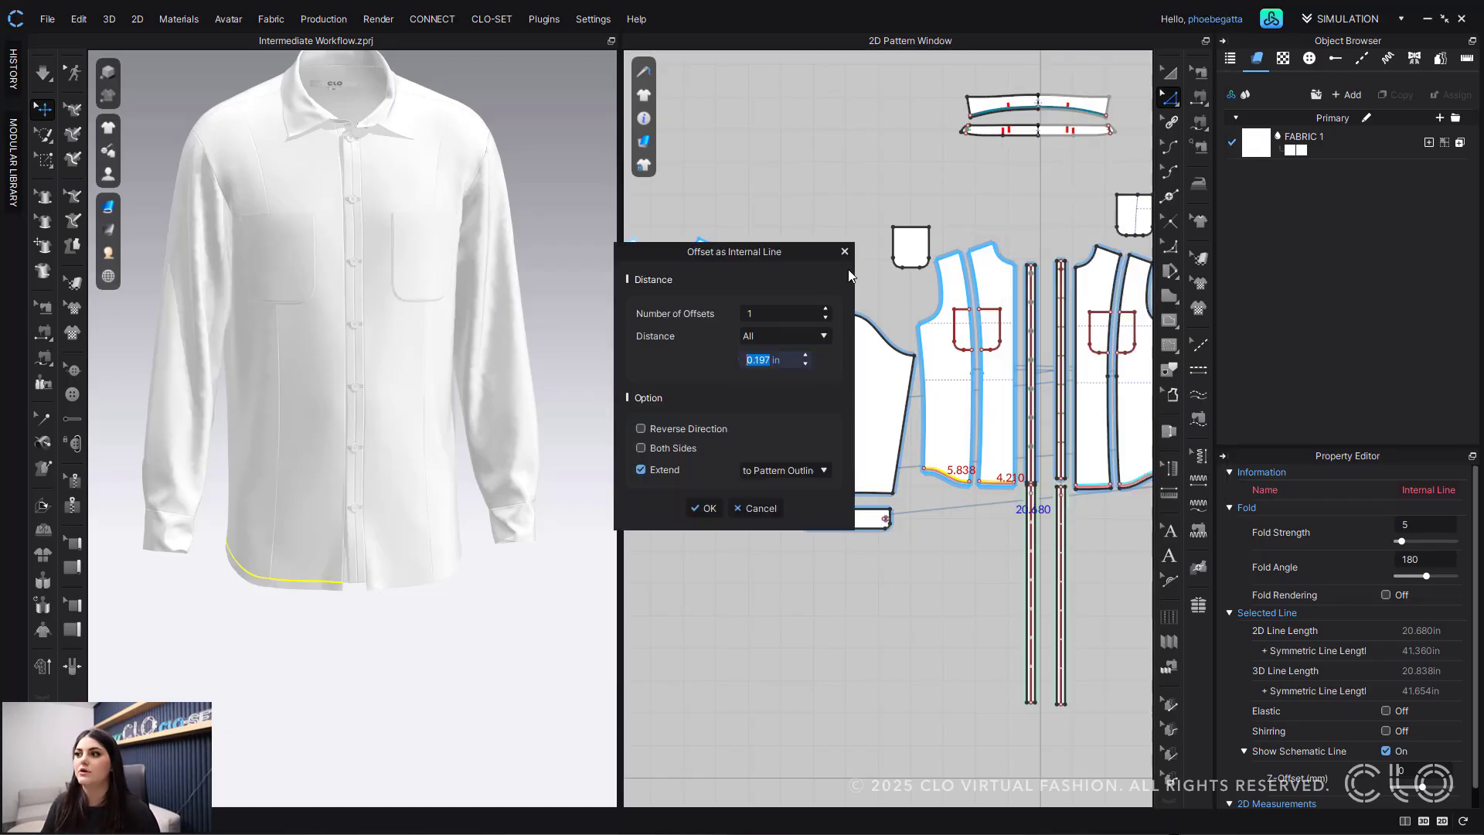
{"action": "type", "text": ".5"}
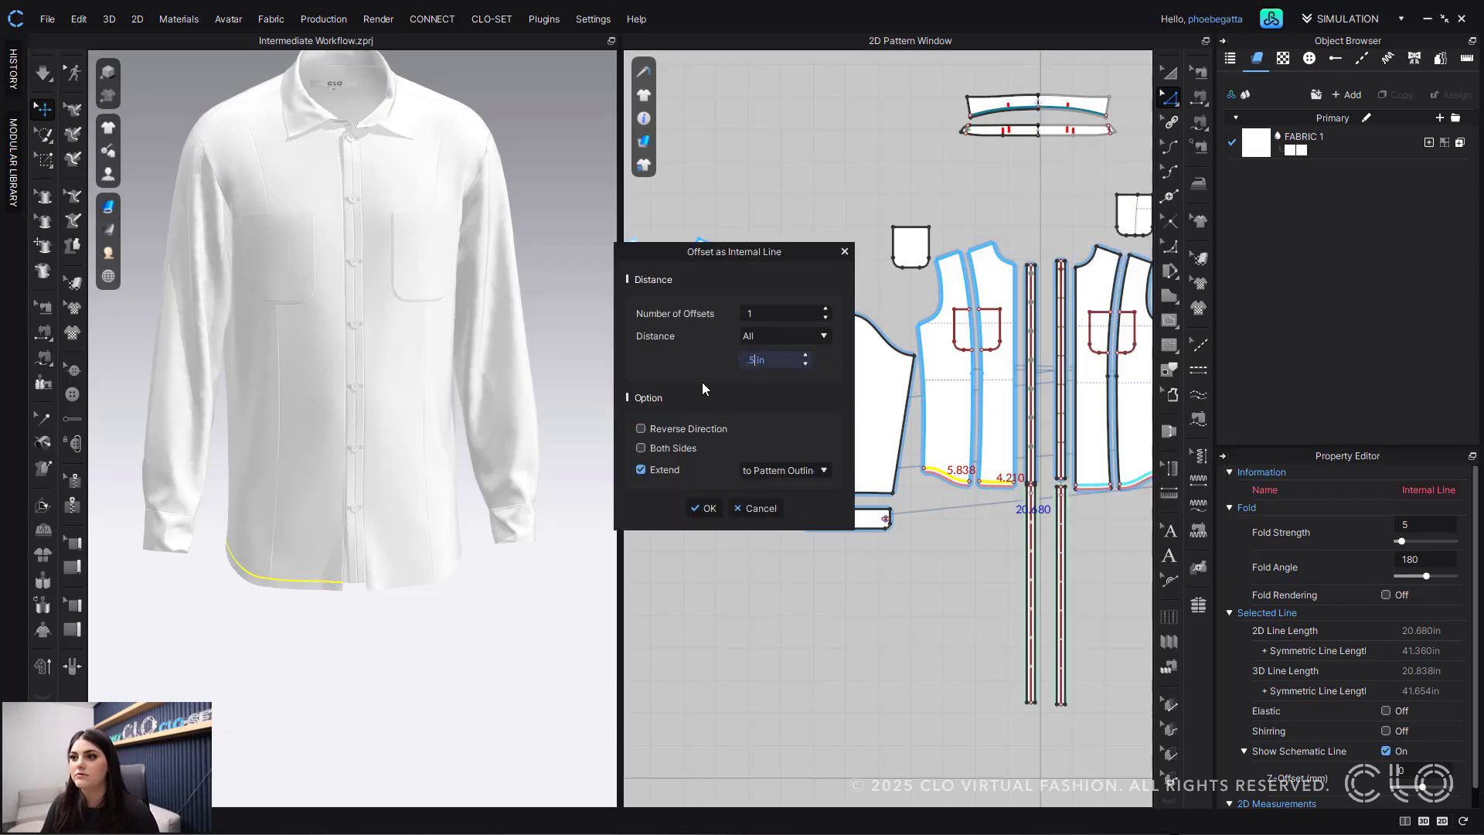
{"action": "left_click", "coordinate": [694, 427]}
{"action": "left_click_drag", "start_coordinate": [747, 260], "coordinate": [544, 275]}
{"action": "left_click", "coordinate": [470, 467]}
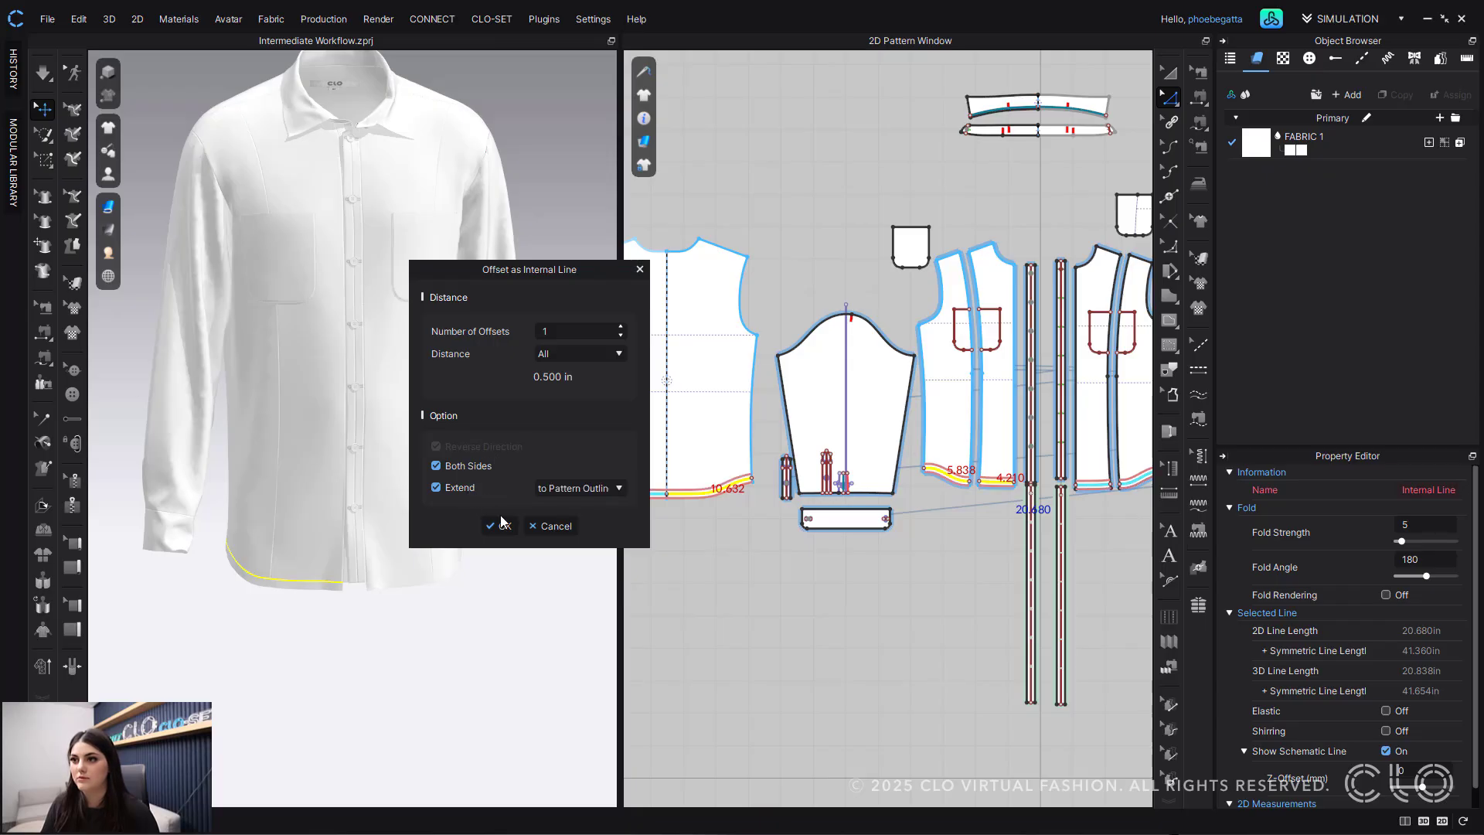
{"action": "left_click", "coordinate": [465, 492]}
{"action": "left_click", "coordinate": [464, 492]}
{"action": "left_click", "coordinate": [498, 527]}
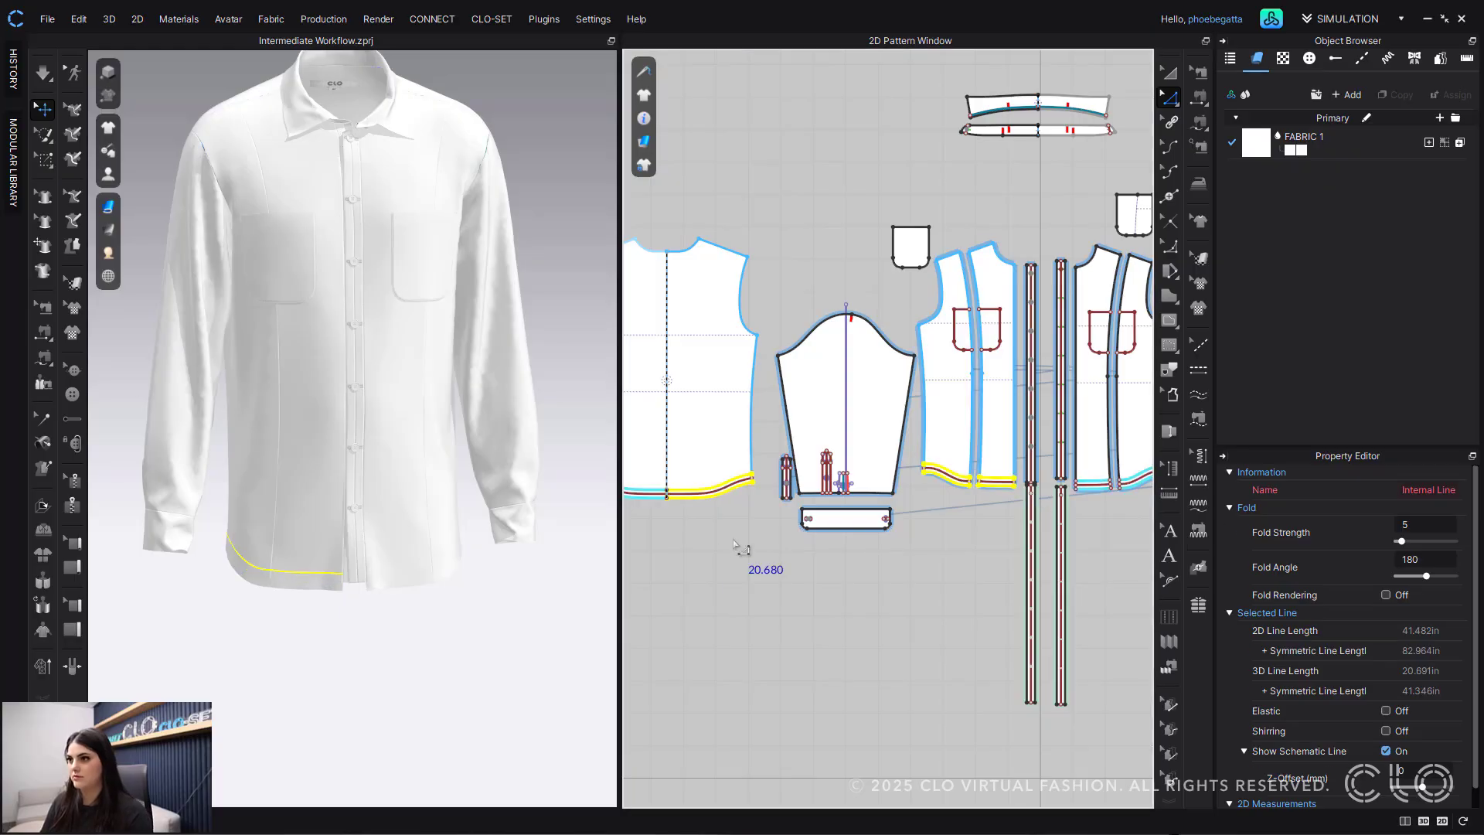
Step: Delete the redundant offset lines lying on the hem edges of the back, side front and center front panels
{"action": "left_click", "coordinate": [729, 498]}
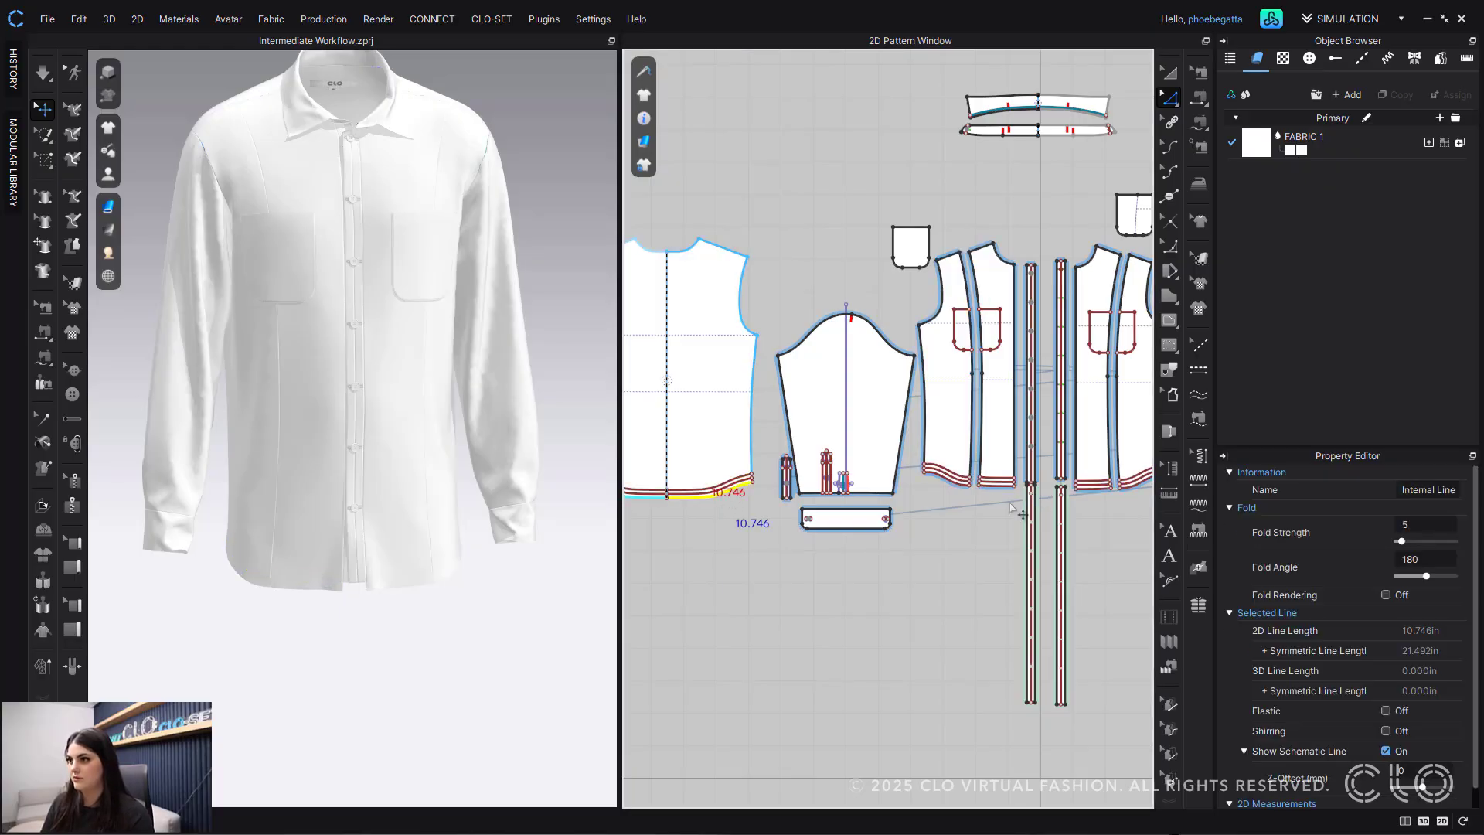
{"action": "left_click", "coordinate": [958, 488]}
{"action": "left_click", "coordinate": [1008, 501]}
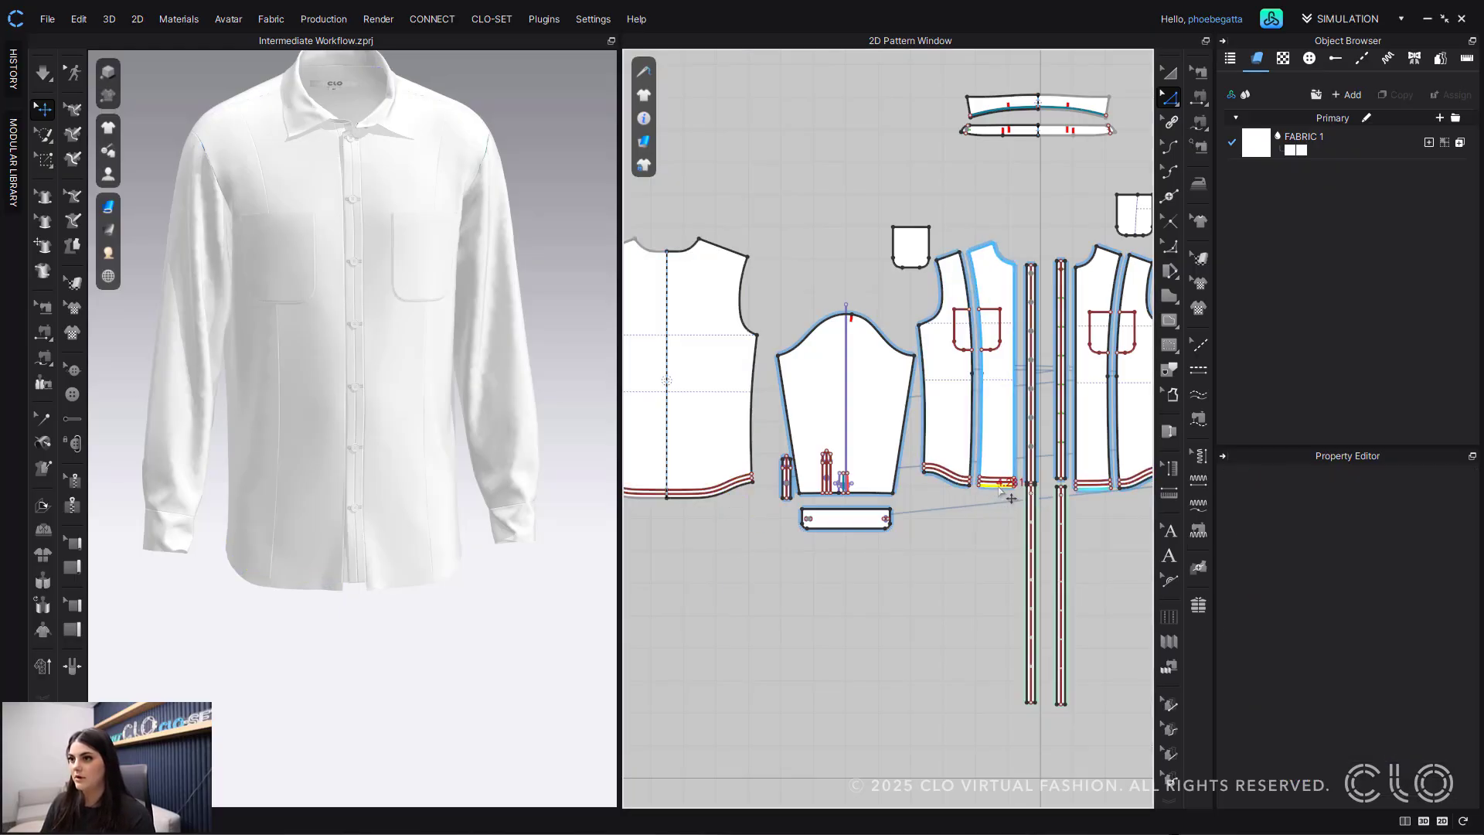
{"action": "middle_click_drag", "start_coordinate": [861, 592], "coordinate": [866, 601]}
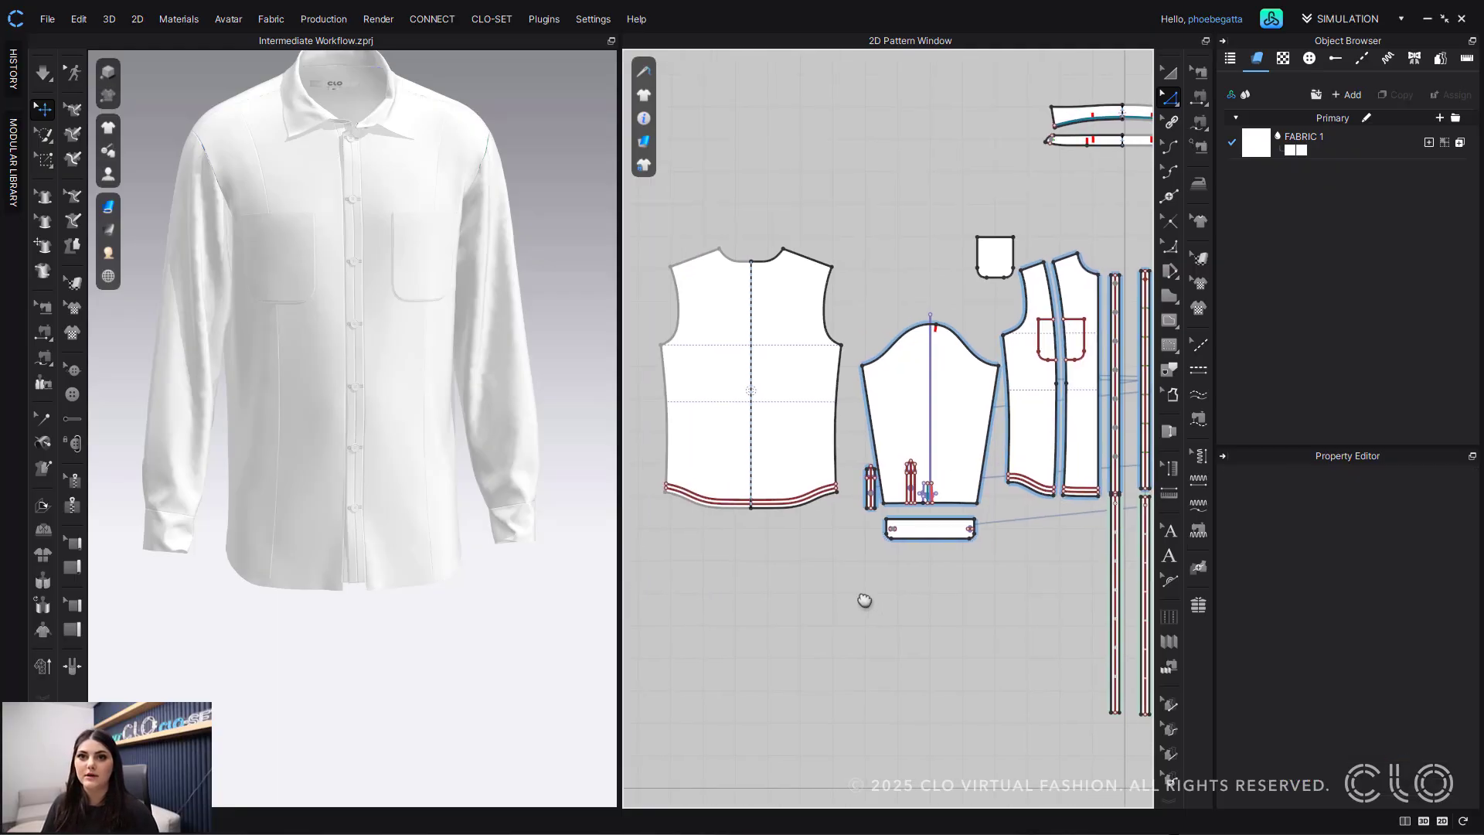
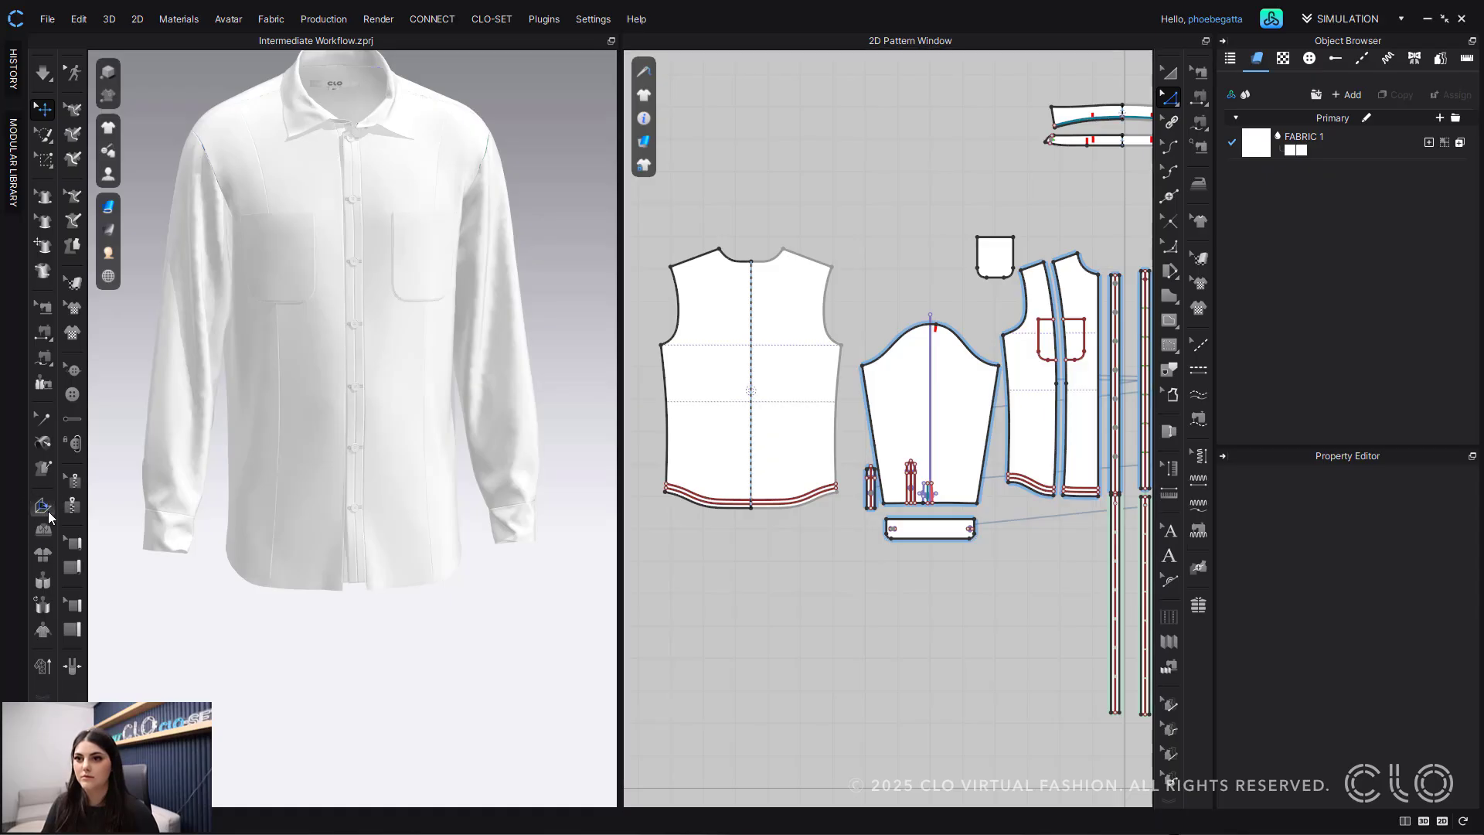
Step: Fold the center front hem inward to about 31° and the side front hem to about 50° in the 3D view
{"action": "left_click", "coordinate": [399, 579]}
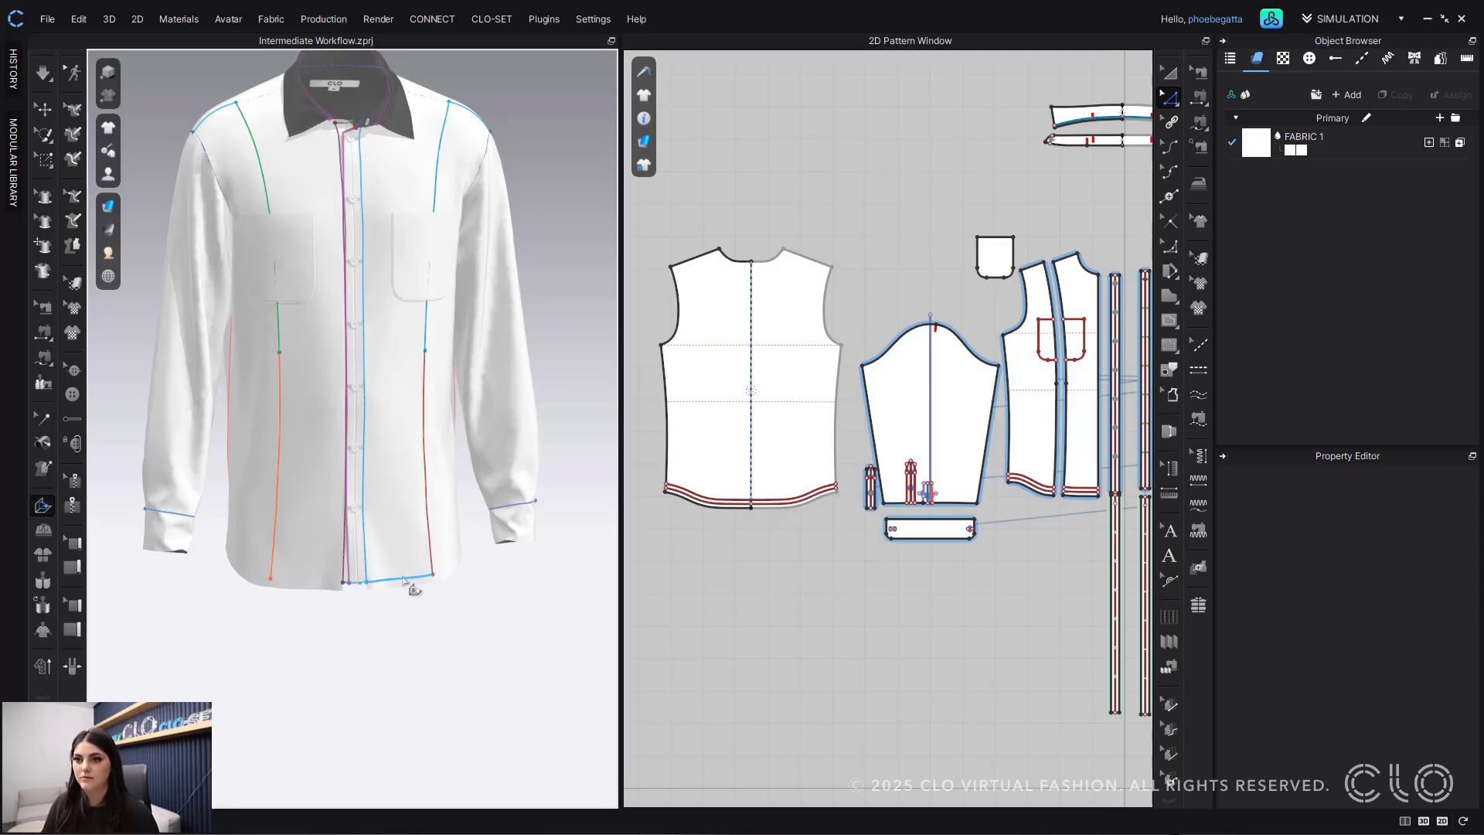
{"action": "right_click_drag", "start_coordinate": [415, 589], "coordinate": [329, 640]}
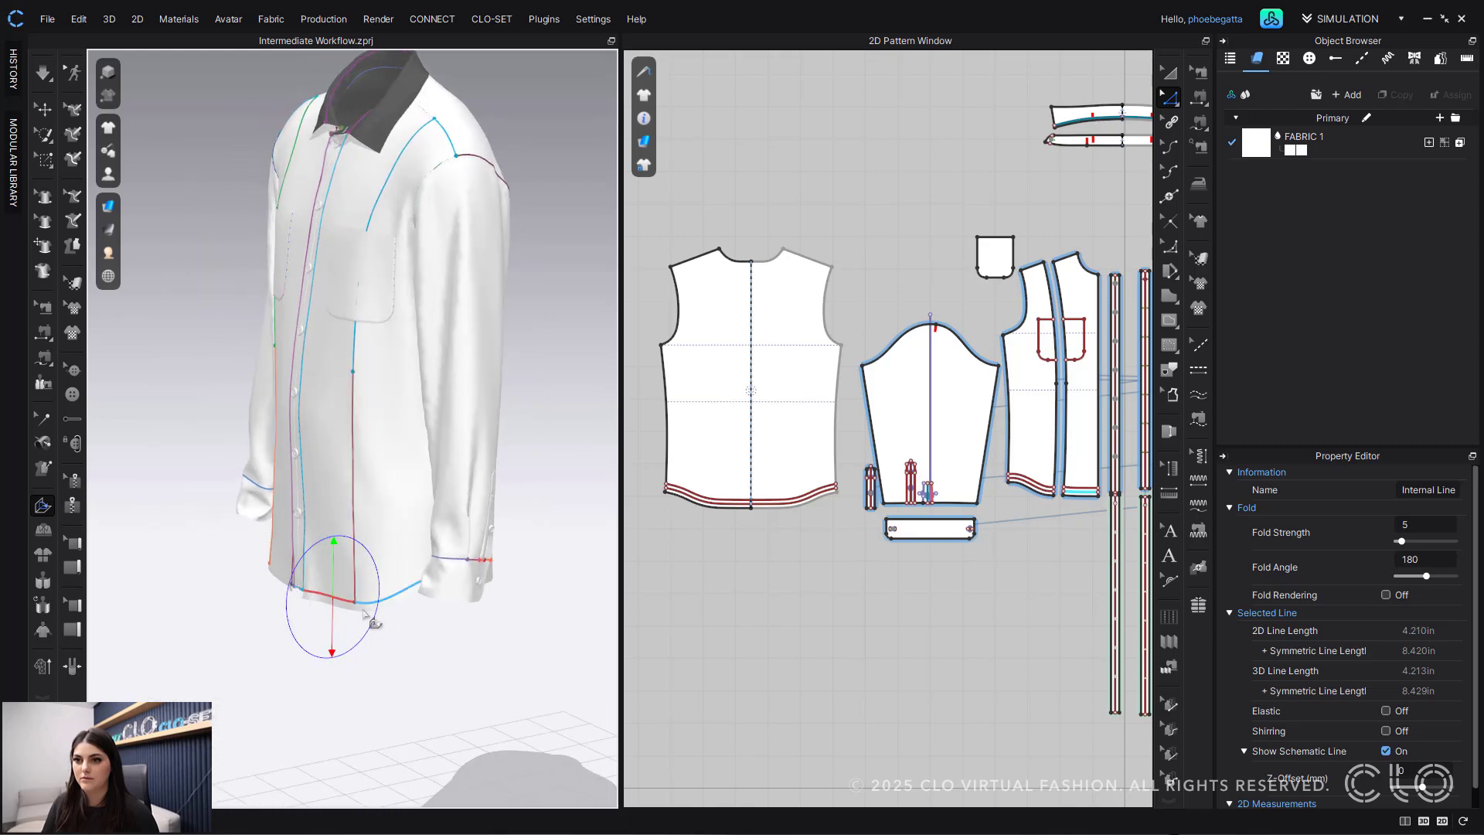
{"action": "left_click_drag", "start_coordinate": [366, 617], "coordinate": [376, 576]}
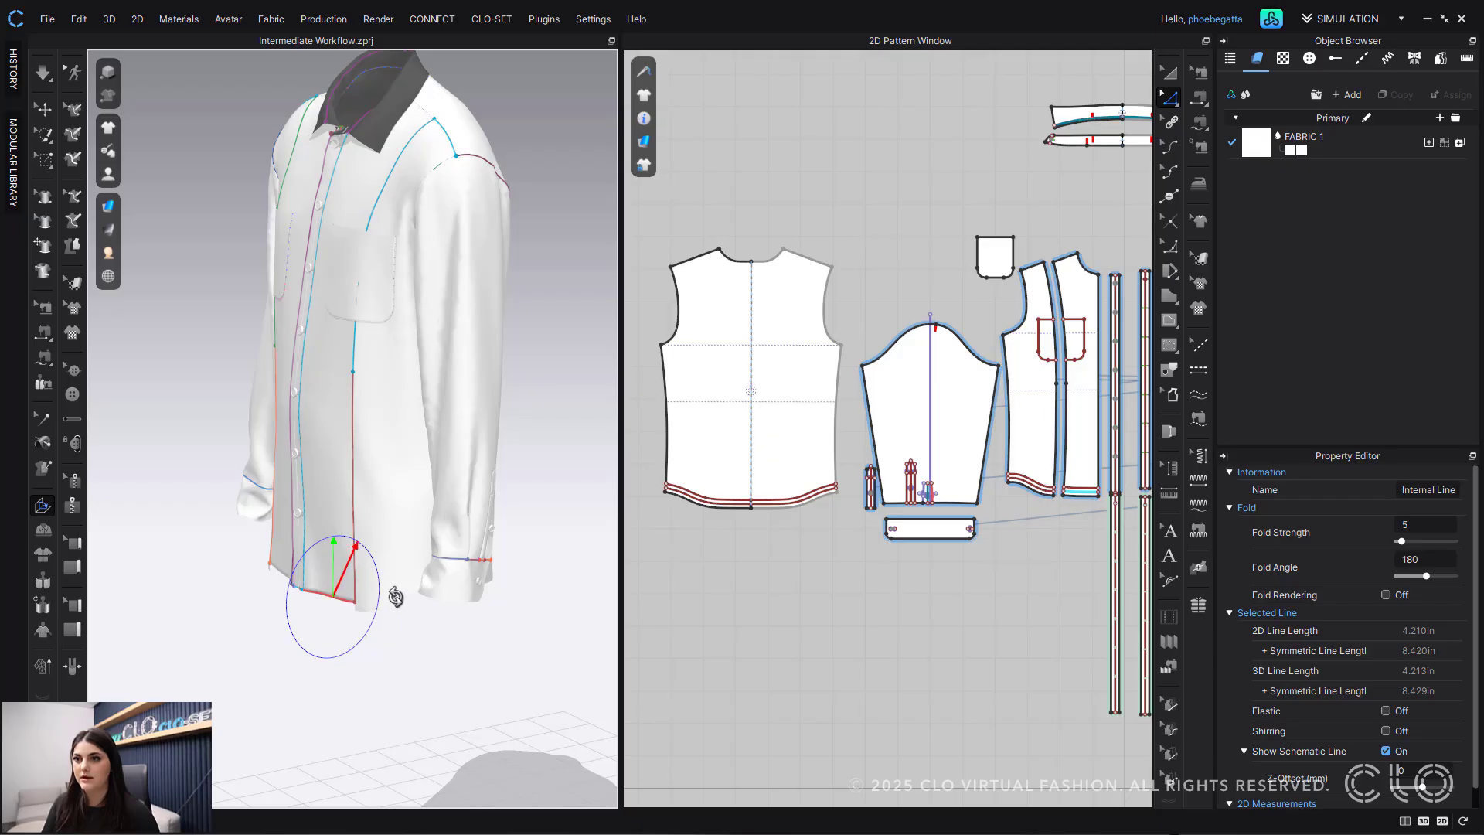
{"action": "left_click", "coordinate": [402, 605]}
{"action": "right_click_drag", "start_coordinate": [404, 606], "coordinate": [469, 592]}
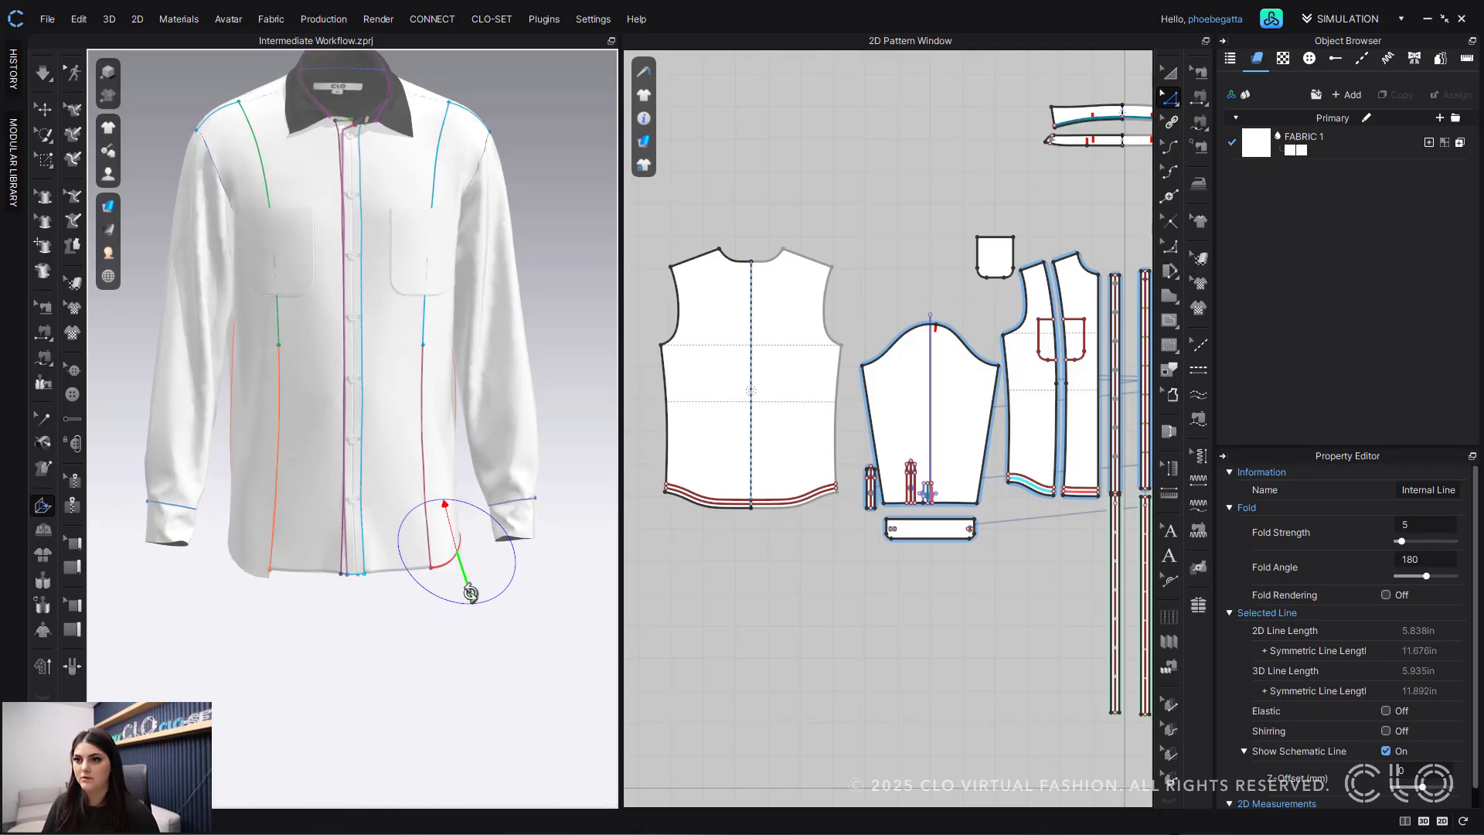
{"action": "left_click_drag", "start_coordinate": [403, 555], "coordinate": [376, 504]}
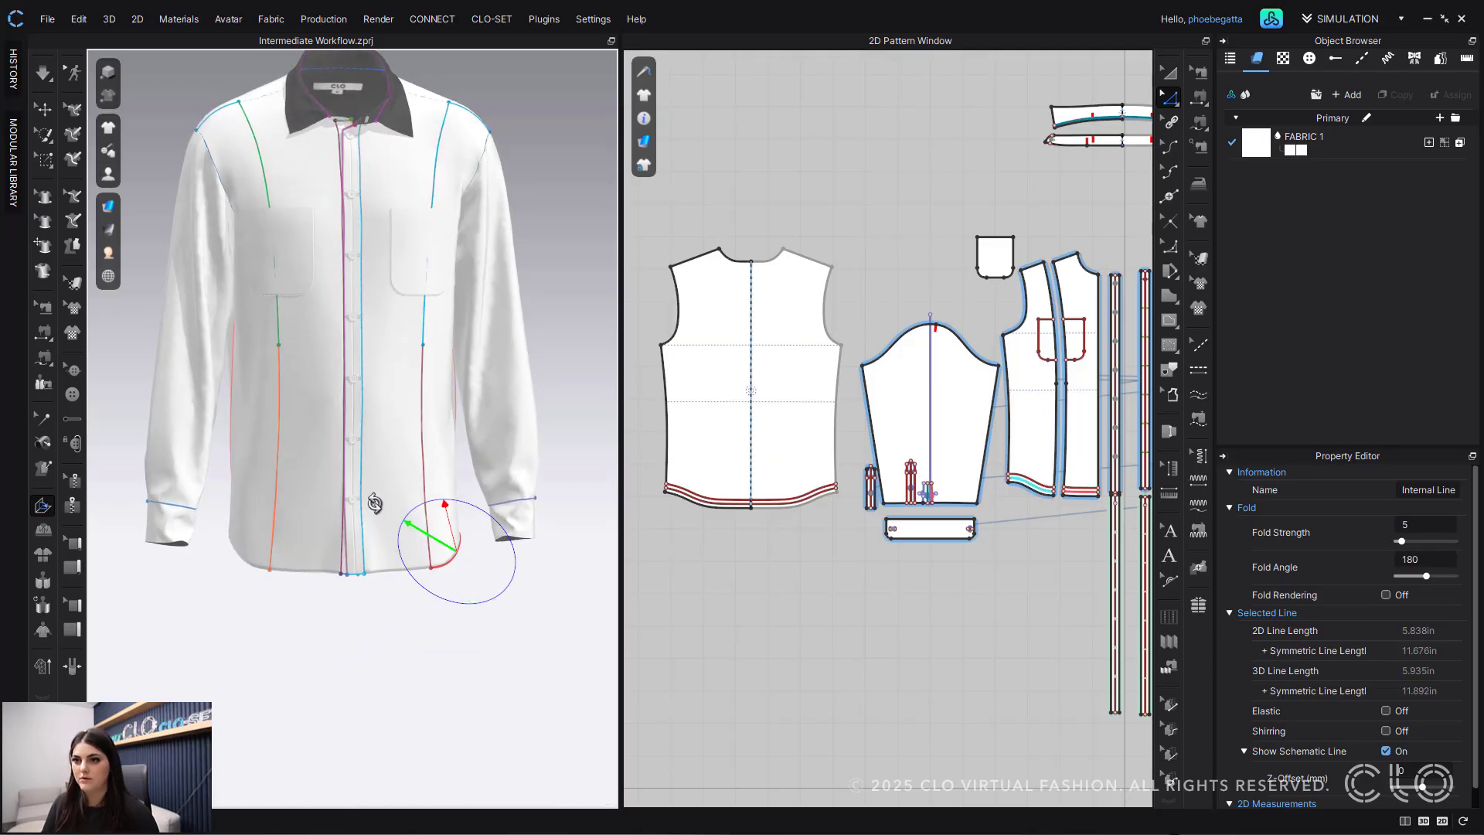
Step: Fold the back hem inward along its middle internal line to about 30° in the 3D view
{"action": "right_click_drag", "start_coordinate": [487, 664], "coordinate": [218, 656]}
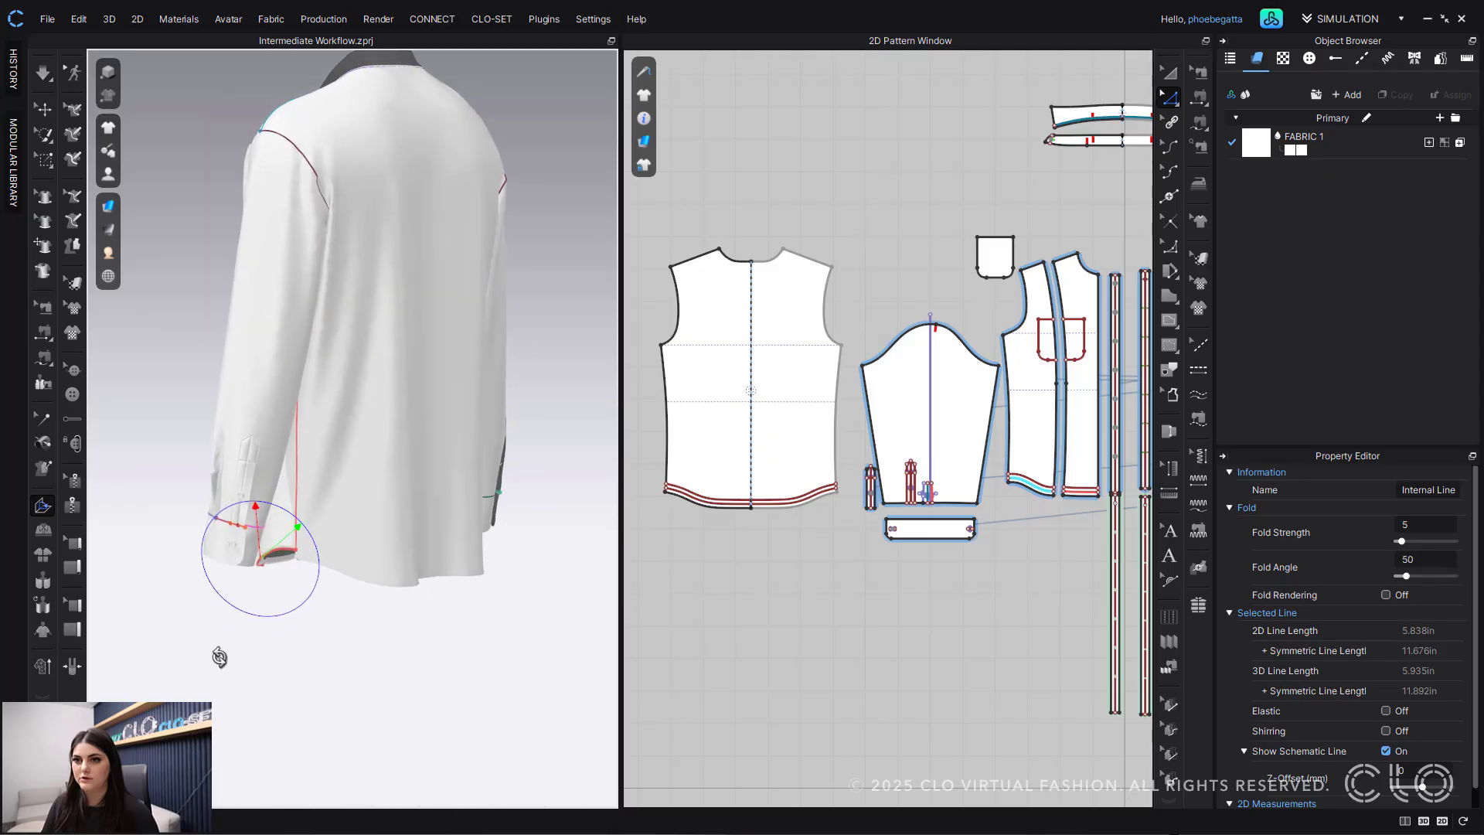
{"action": "left_click", "coordinate": [381, 591]}
{"action": "right_click_drag", "start_coordinate": [380, 591], "coordinate": [261, 623]}
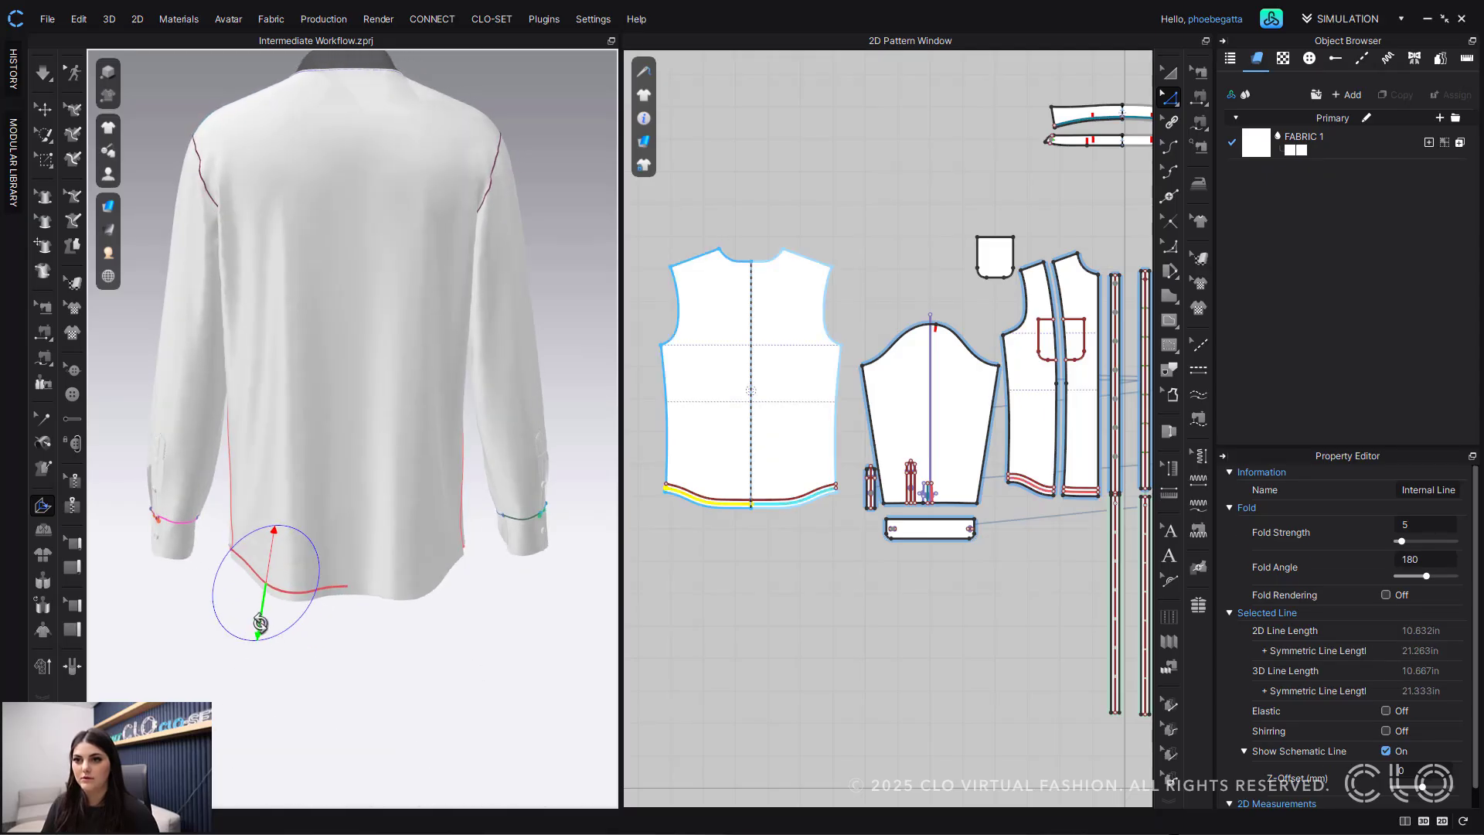
{"action": "left_click_drag", "start_coordinate": [299, 609], "coordinate": [315, 511]}
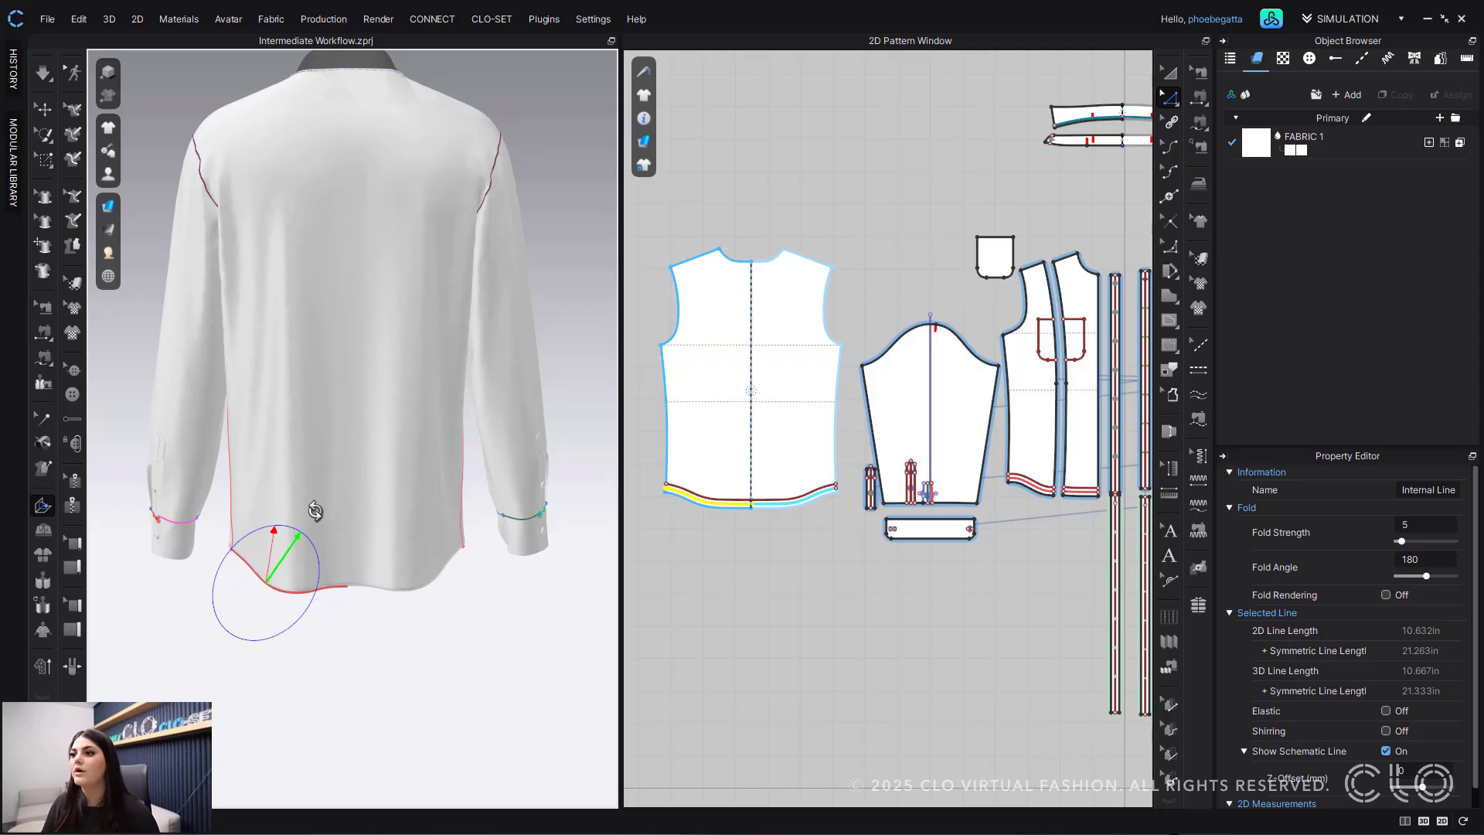
{"action": "left_click", "coordinate": [861, 580]}
Step: Link the back panel's two hem internal lines to the pattern outline along its bottom hem edge
{"action": "scroll", "coordinate": [861, 580], "scroll_direction": "up", "scroll_amount": 5}
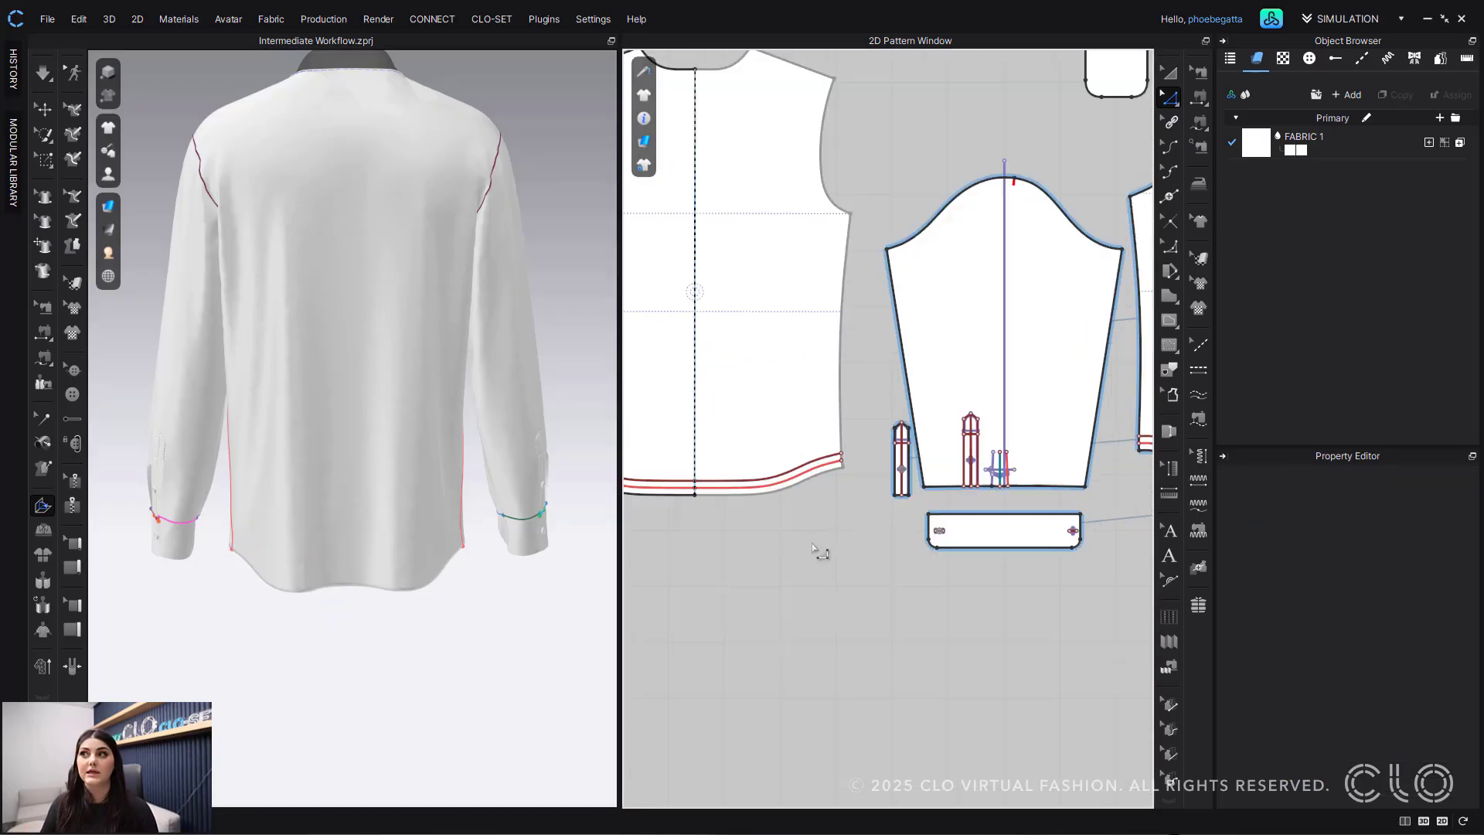
{"action": "middle_click_drag", "start_coordinate": [928, 670], "coordinate": [936, 699]}
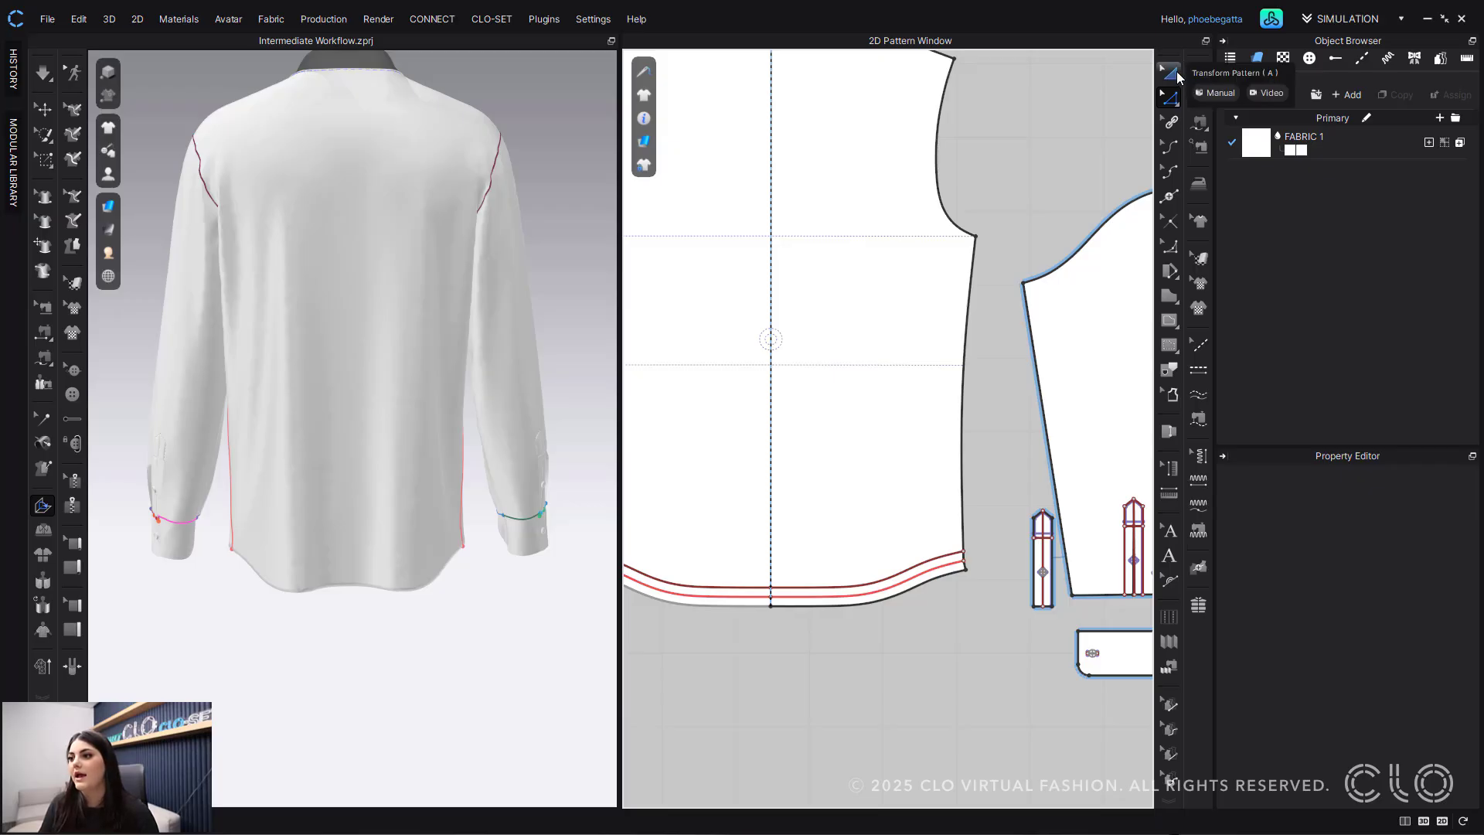
{"action": "left_click", "coordinate": [1176, 74]}
{"action": "left_click", "coordinate": [900, 571]}
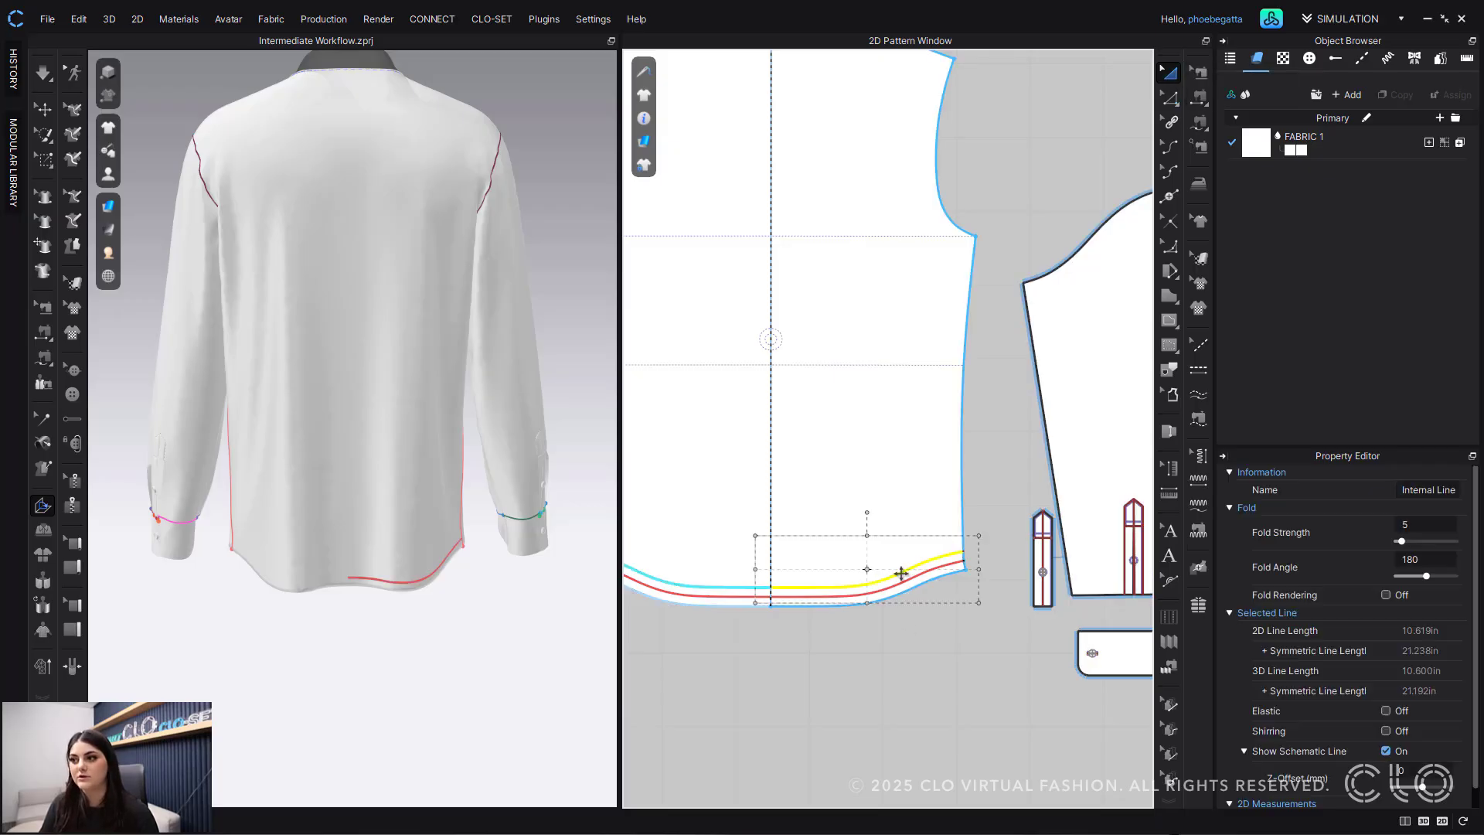
{"action": "left_click", "coordinate": [900, 588], "text": "shift"}
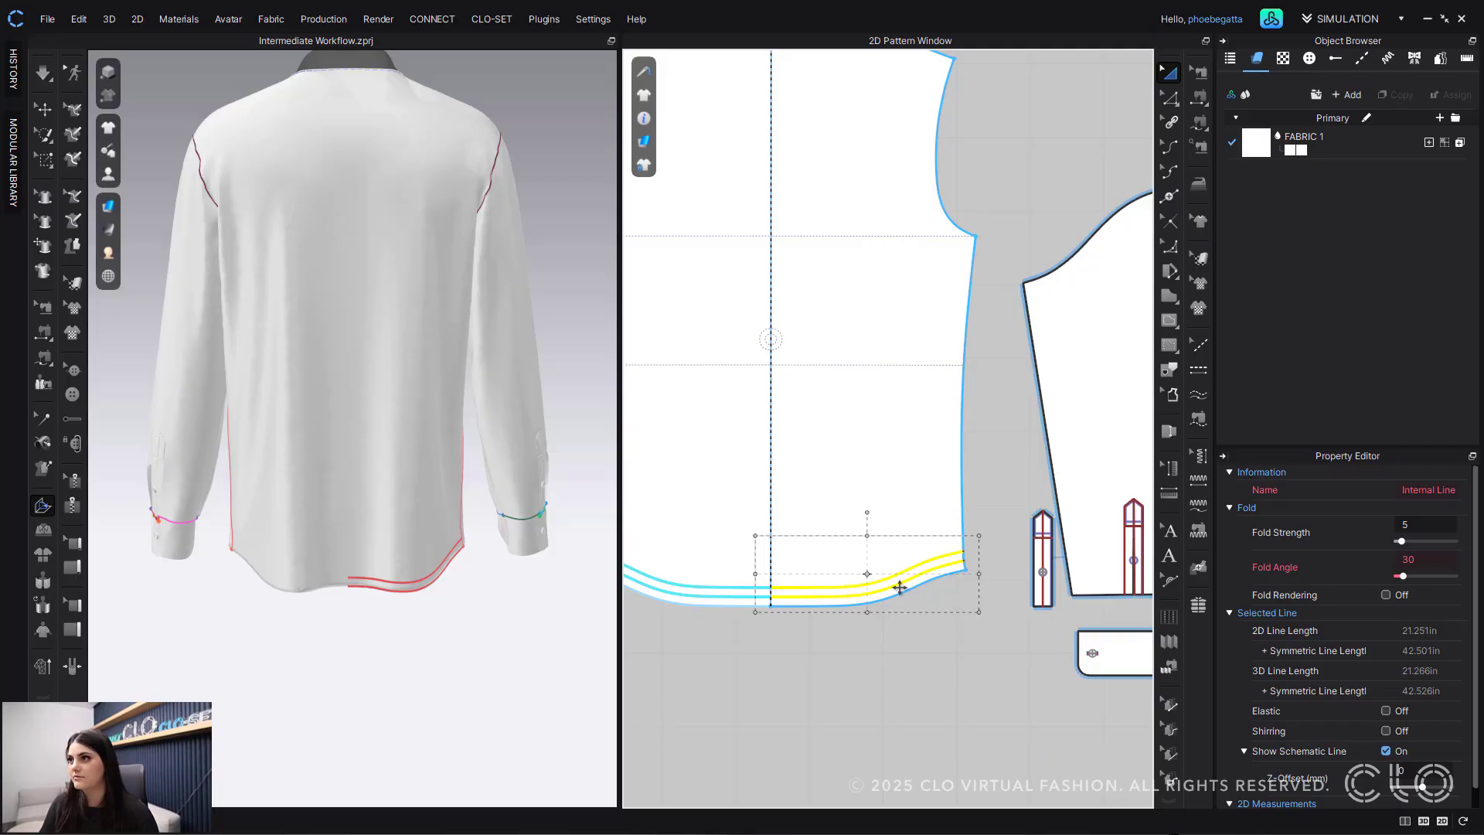
{"action": "right_click", "coordinate": [900, 587]}
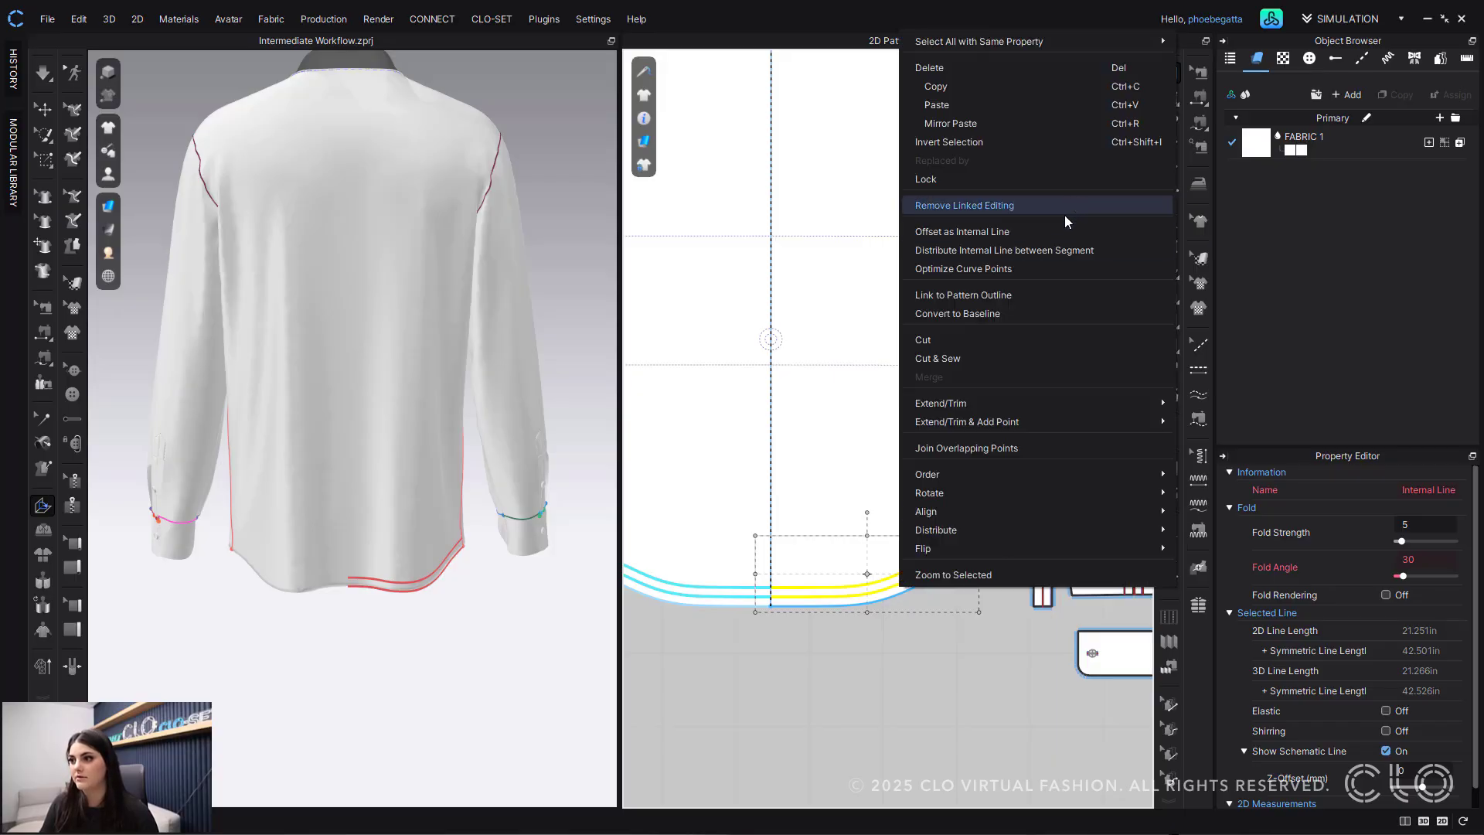
{"action": "left_click", "coordinate": [1032, 295]}
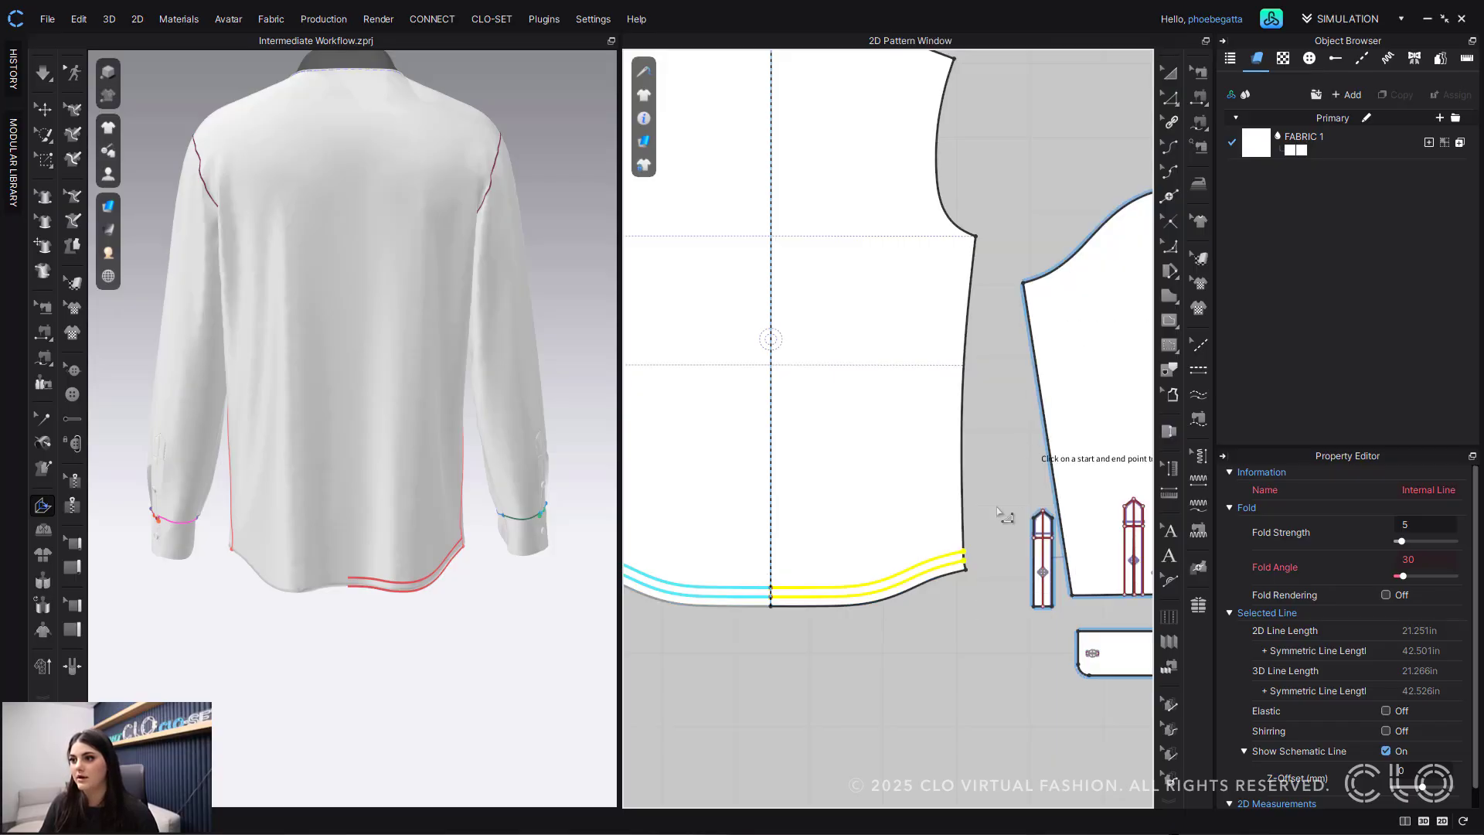
{"action": "left_click", "coordinate": [965, 571]}
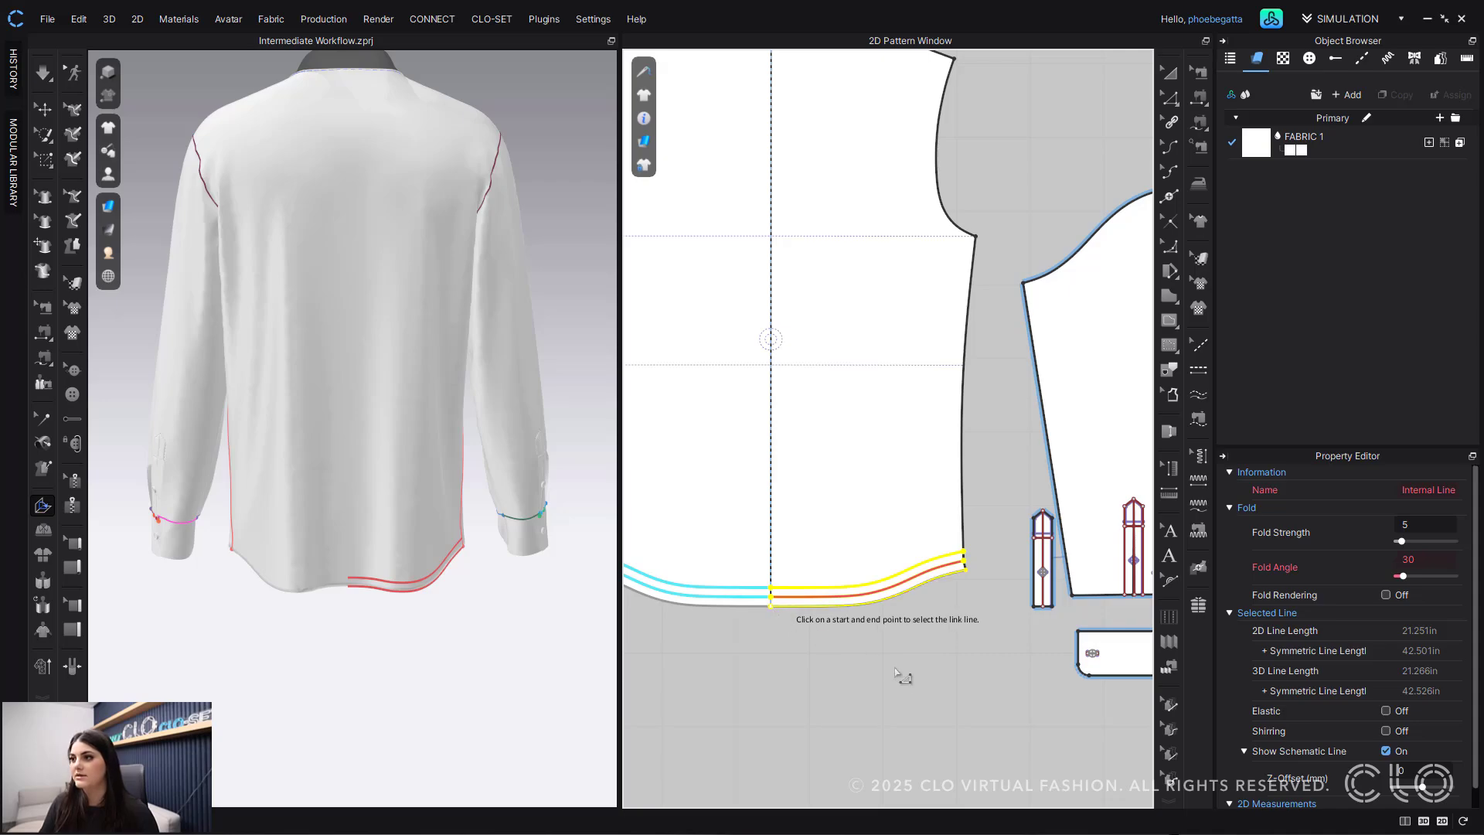
Step: Link the side front panel's two hem internal lines to the pattern outline between its two bottom hem corners
{"action": "key", "text": "a"}
{"action": "middle_click_drag", "start_coordinate": [964, 686], "coordinate": [490, 606]}
{"action": "middle_click_drag", "start_coordinate": [927, 544], "coordinate": [855, 585]}
{"action": "left_click", "coordinate": [869, 515]}
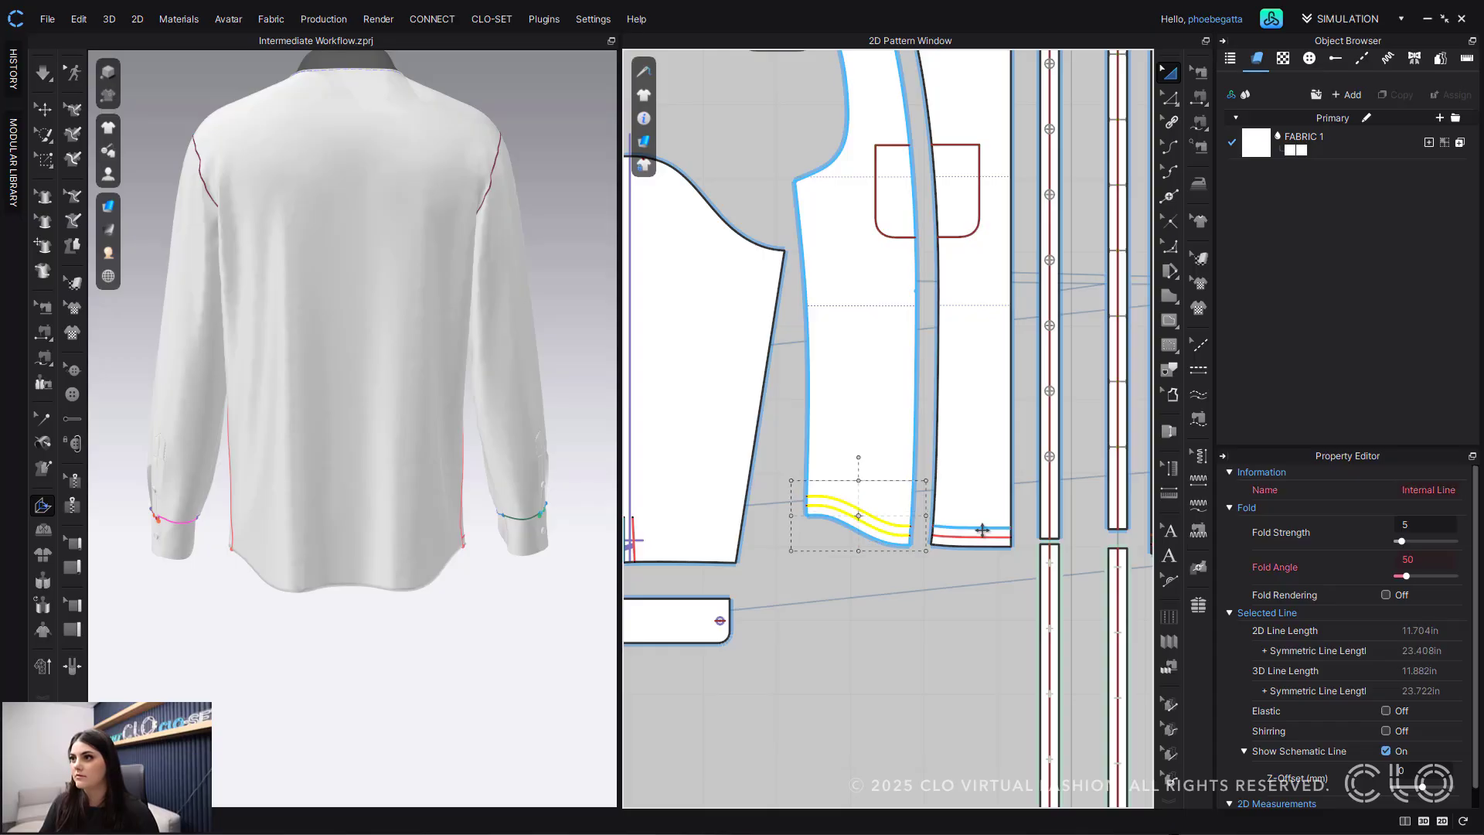
{"action": "right_click", "coordinate": [881, 535]}
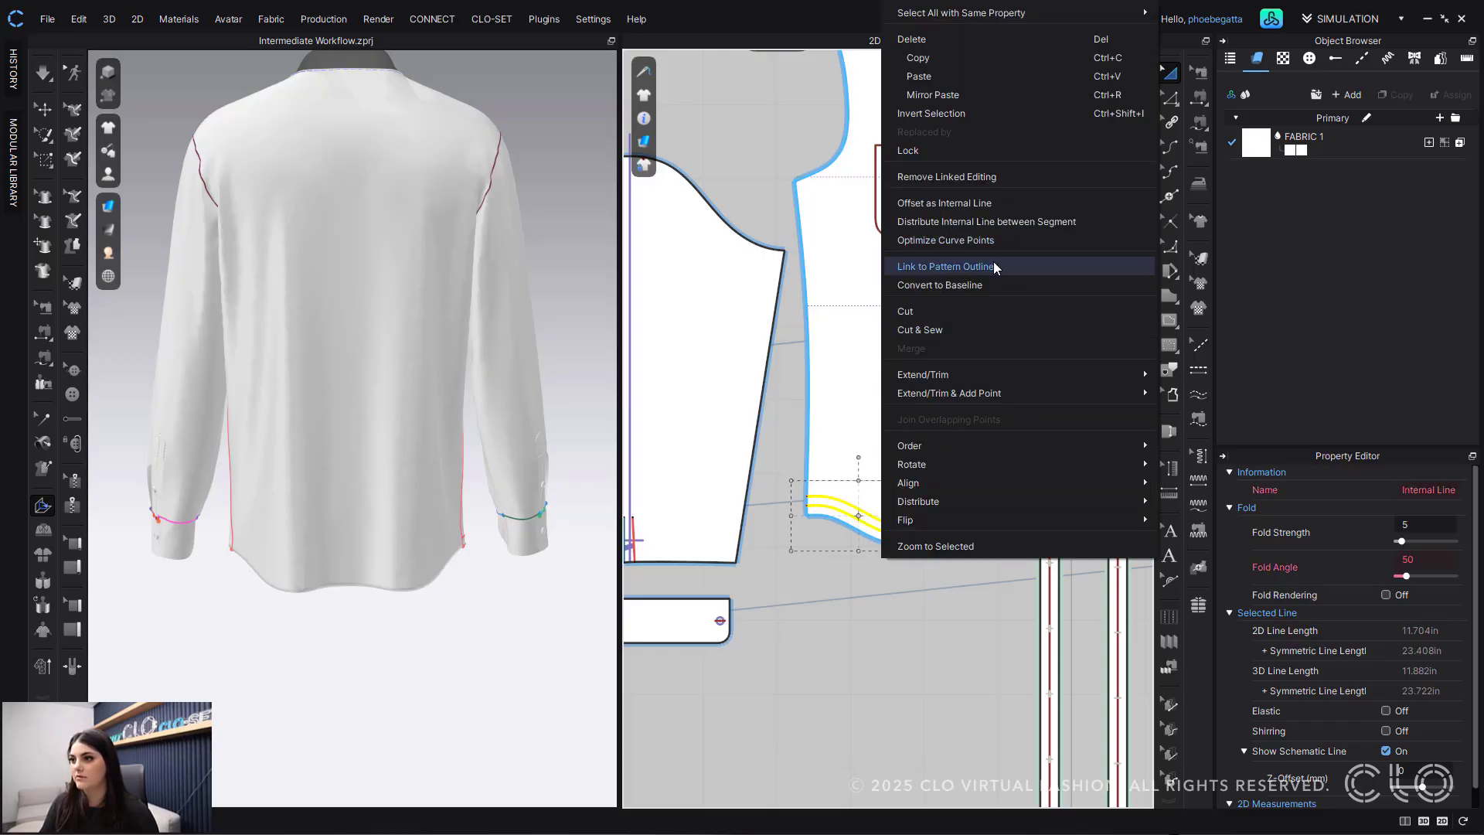
{"action": "left_click", "coordinate": [994, 261]}
{"action": "left_click", "coordinate": [807, 516]}
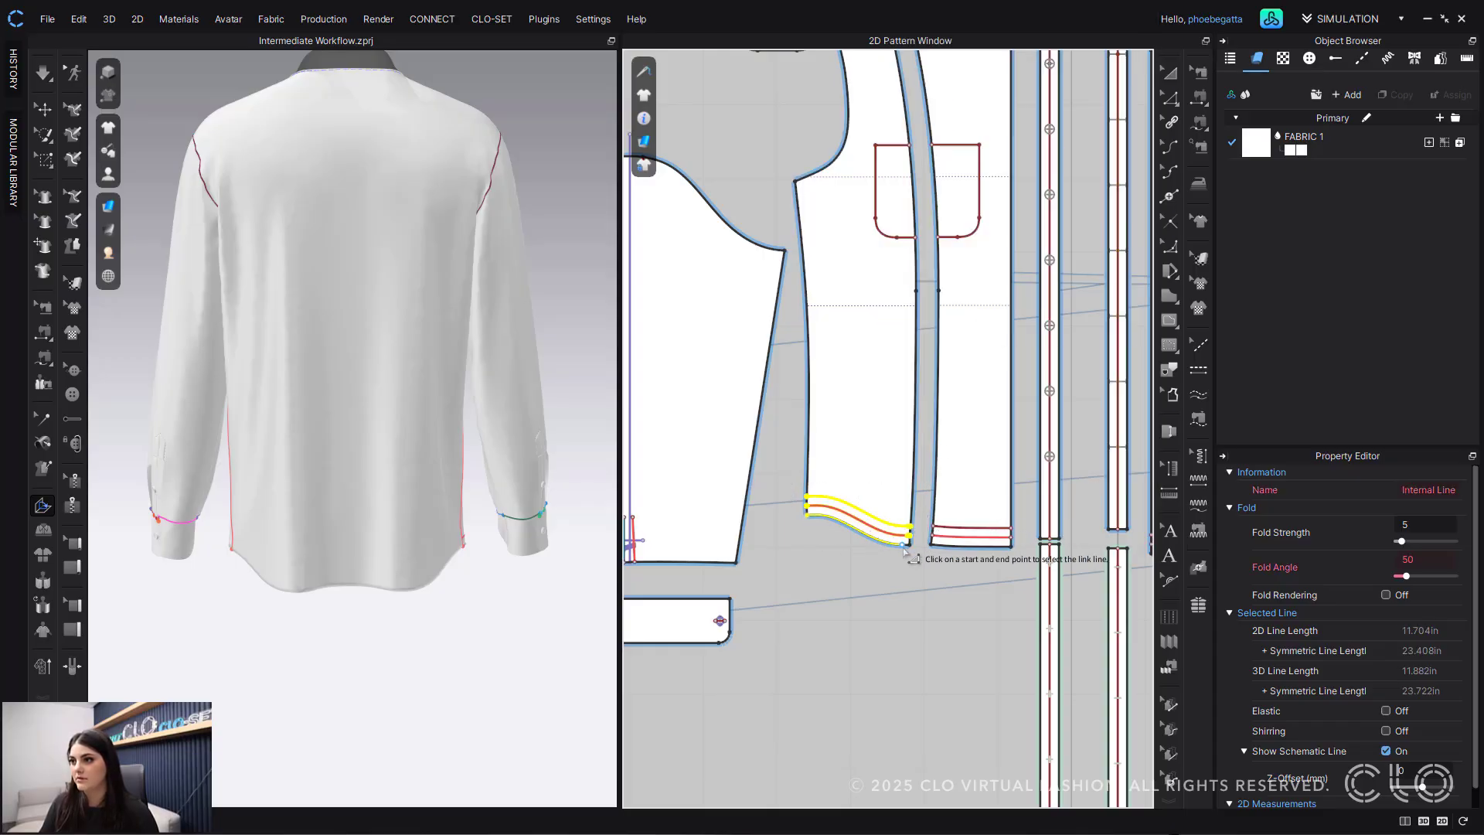
{"action": "left_click", "coordinate": [910, 546]}
Step: Link the center front panel's two hem internal lines to the pattern outline along its bottom hem edge
{"action": "left_click", "coordinate": [971, 533]}
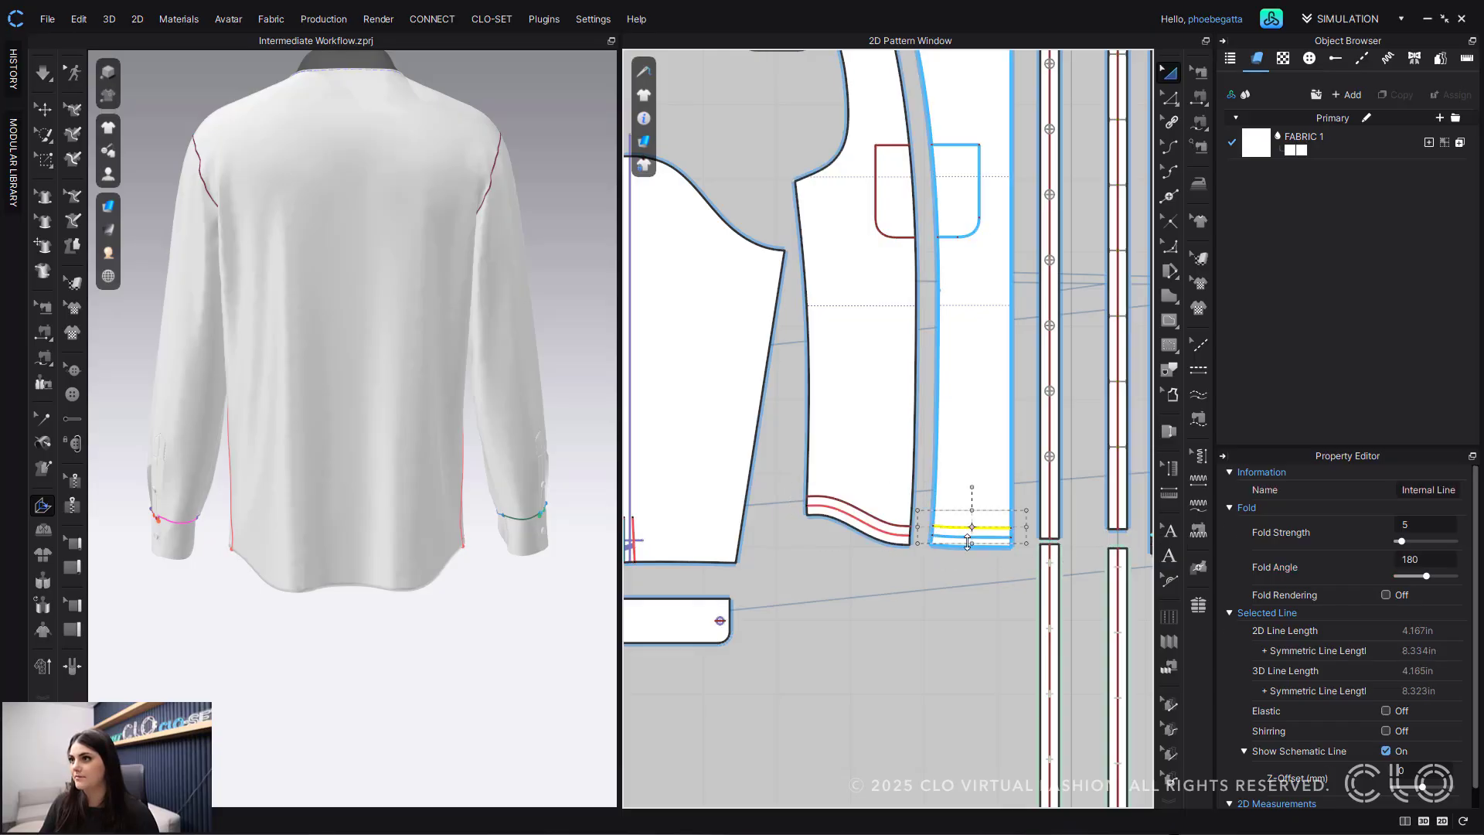
{"action": "right_click", "coordinate": [969, 534]}
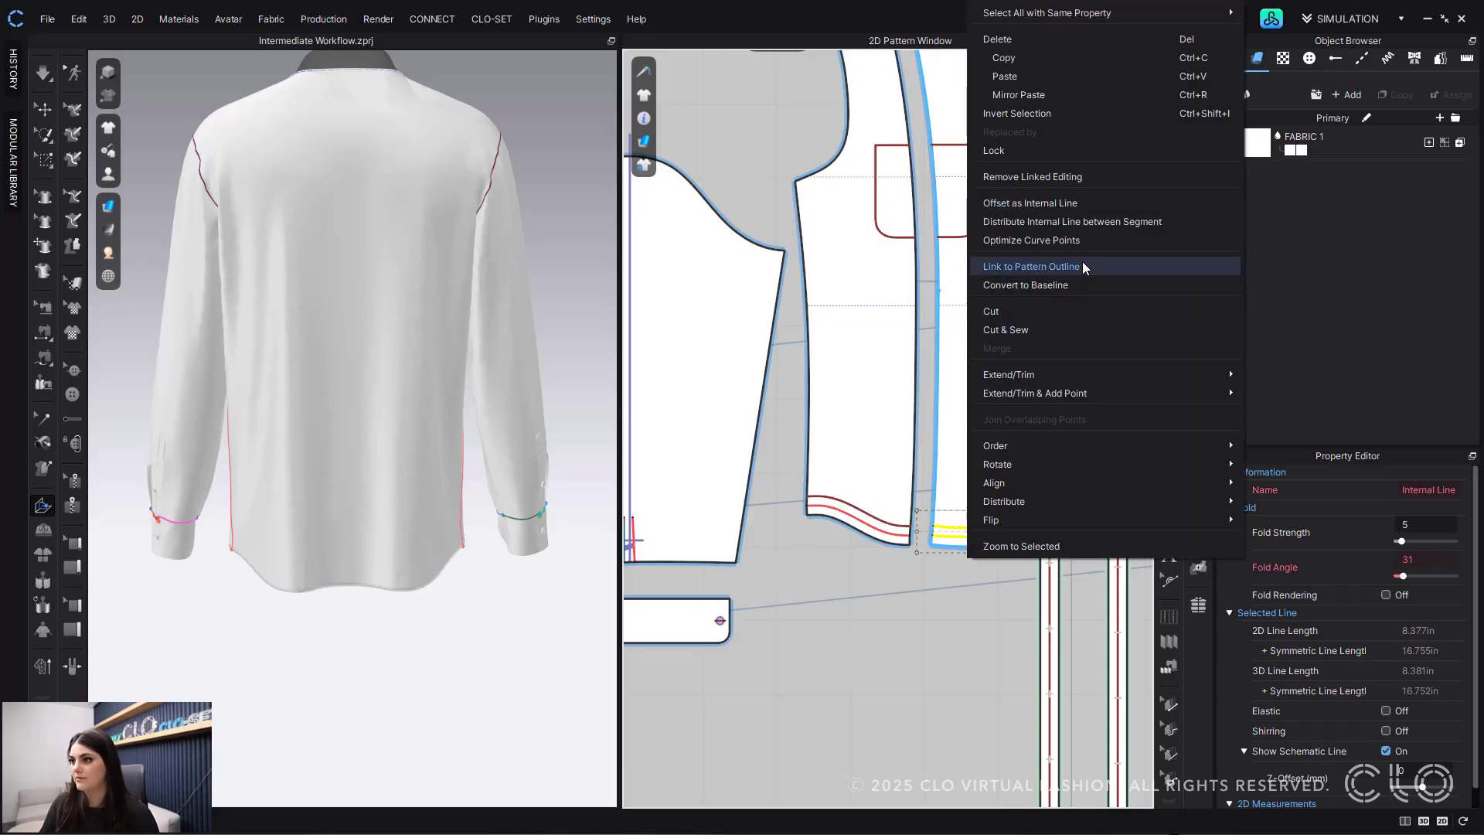
{"action": "left_click", "coordinate": [1082, 263]}
{"action": "left_click", "coordinate": [932, 546]}
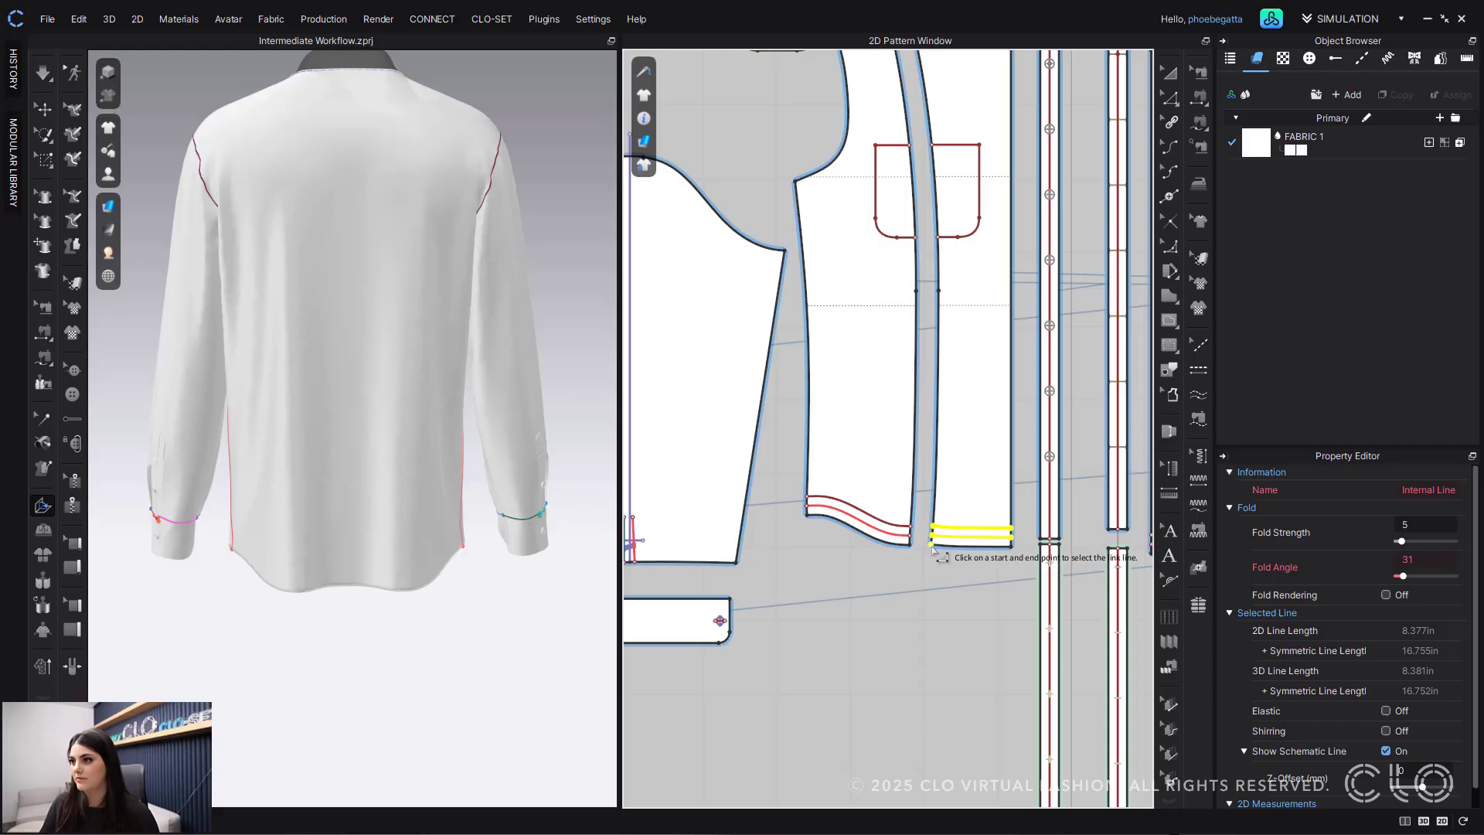
{"action": "left_click", "coordinate": [1011, 547]}
Step: Check whether the opposite center front panel's hem internal line is also linked to the pattern outline
{"action": "middle_click_drag", "start_coordinate": [989, 622], "coordinate": [582, 642]}
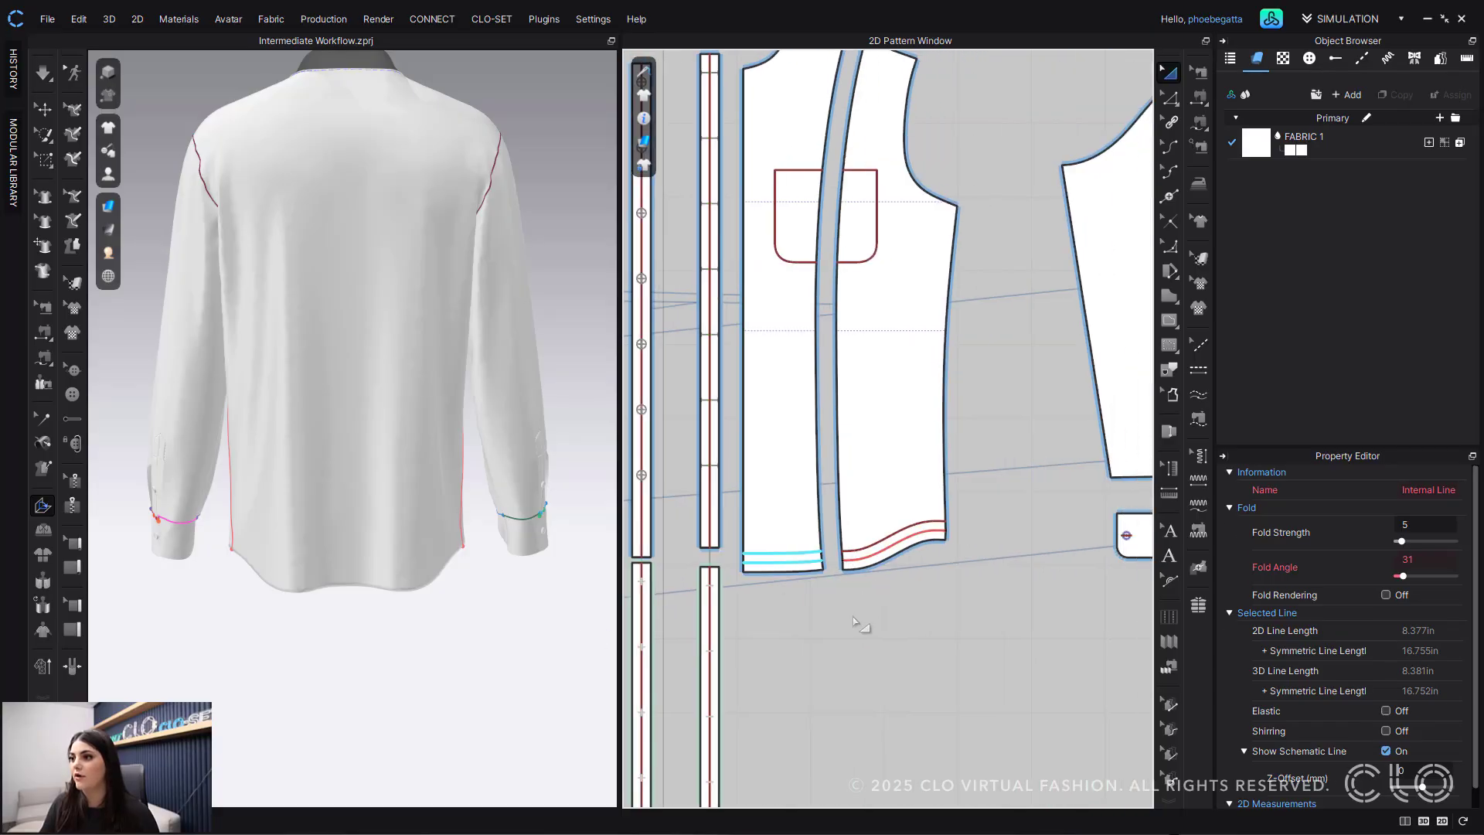
{"action": "middle_click_drag", "start_coordinate": [850, 620], "coordinate": [1033, 602]}
{"action": "left_click", "coordinate": [996, 538]}
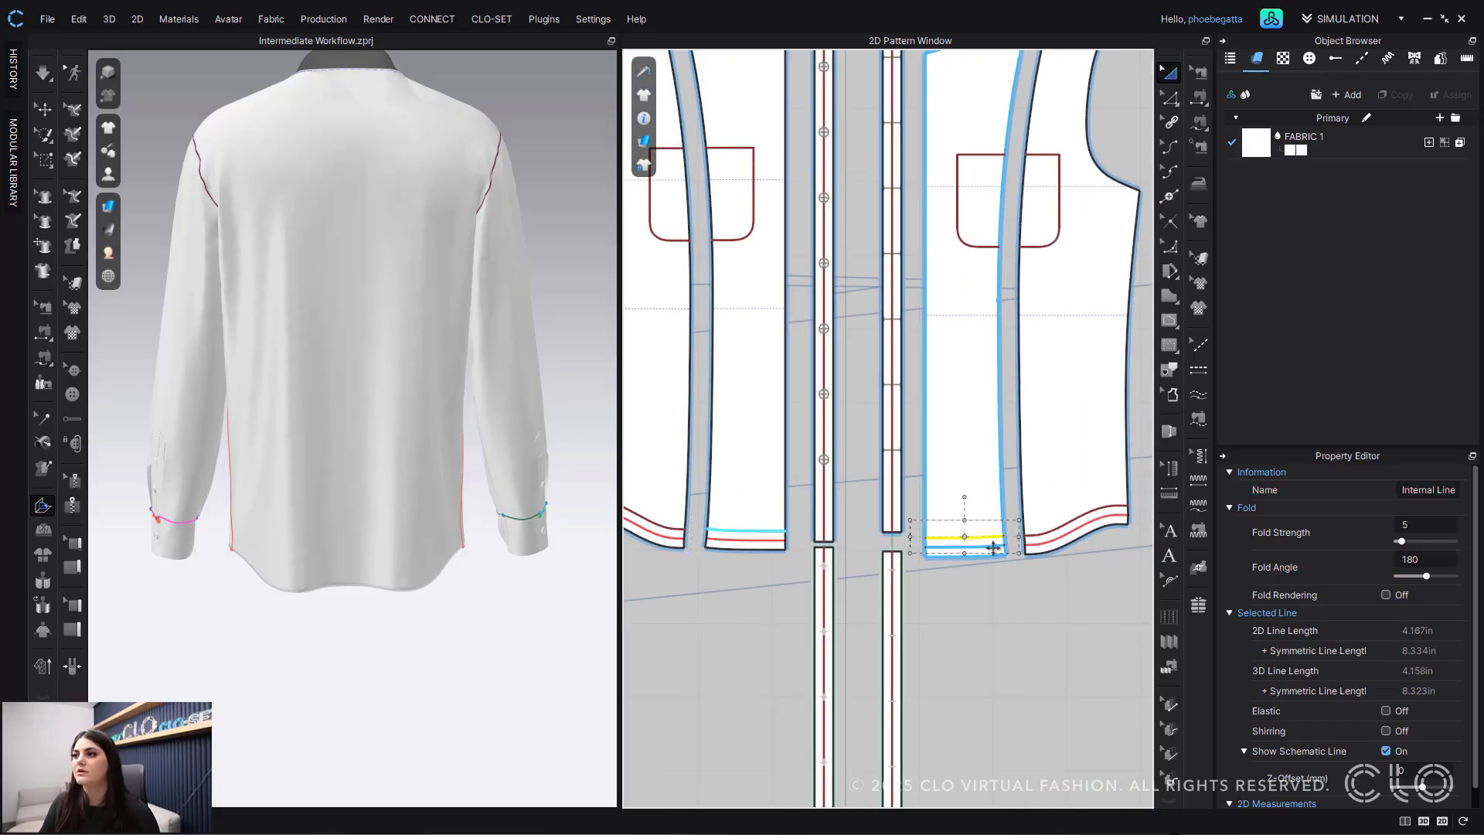
{"action": "right_click", "coordinate": [993, 537]}
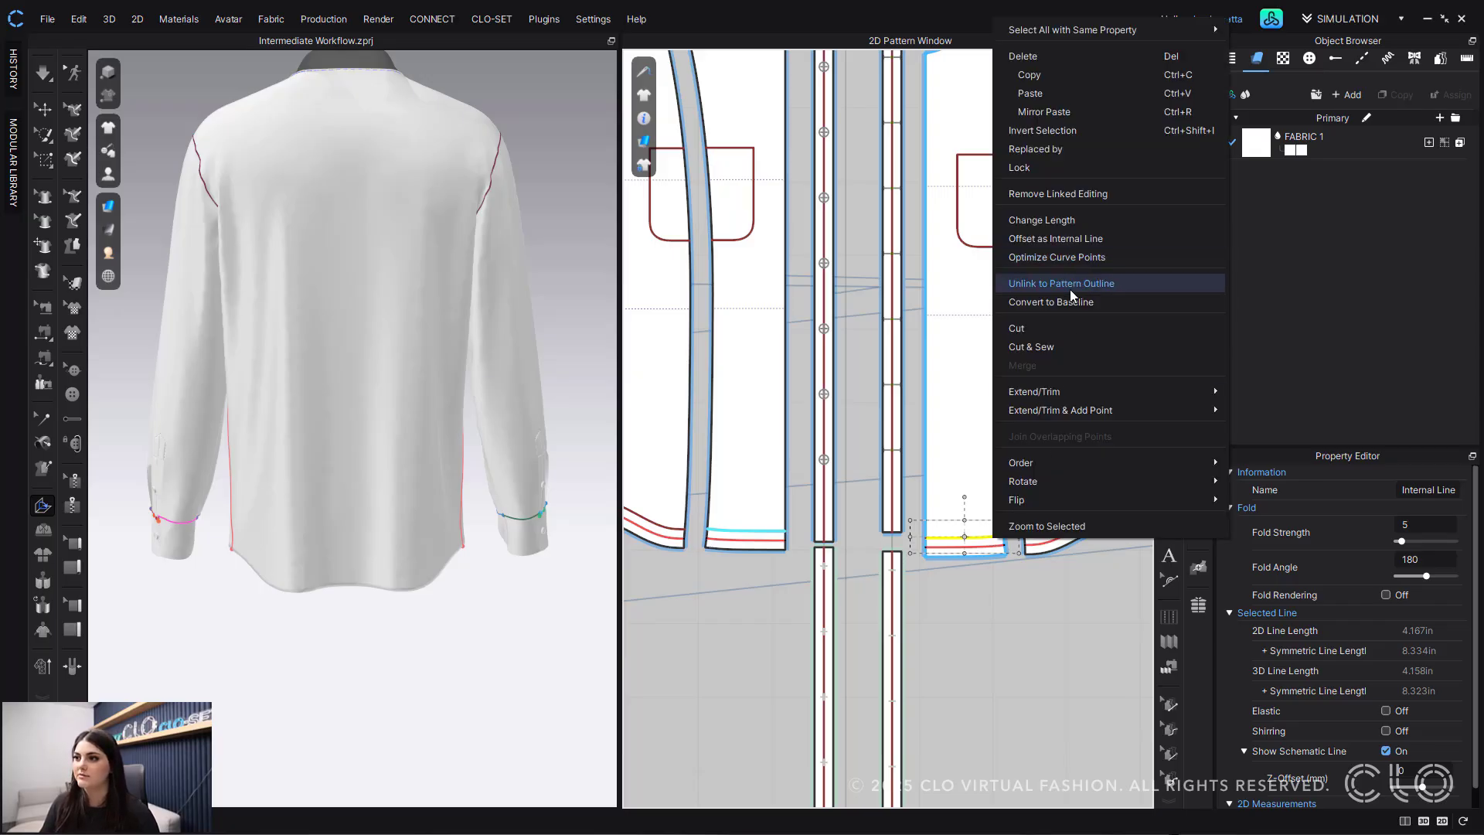
{"action": "left_click", "coordinate": [1044, 622]}
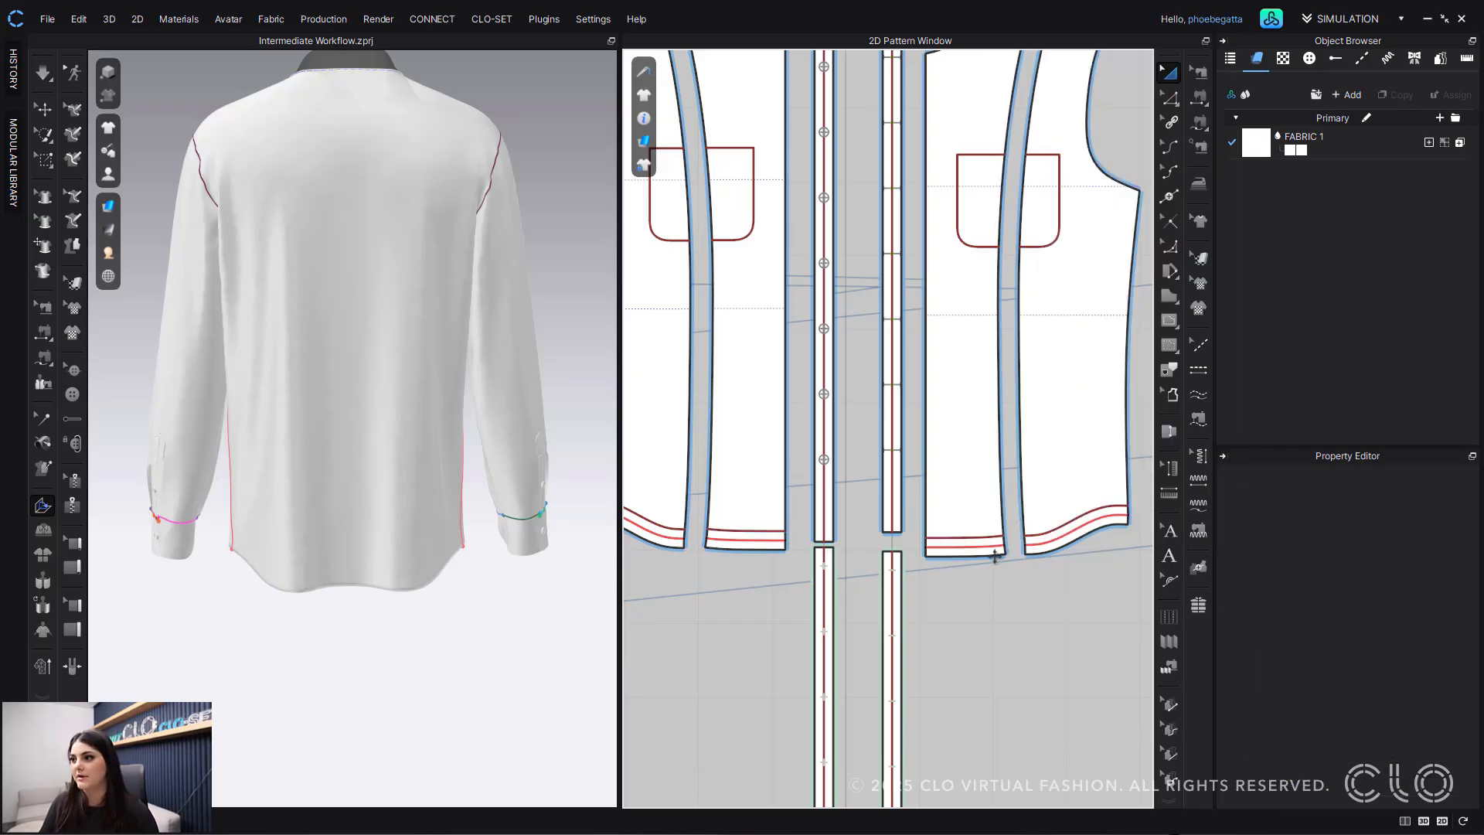
Step: Try to lower the bottom hem edges of the center front and side front panels together, and undo the move
{"action": "right_click", "coordinate": [988, 549]}
{"action": "left_click", "coordinate": [1021, 625]}
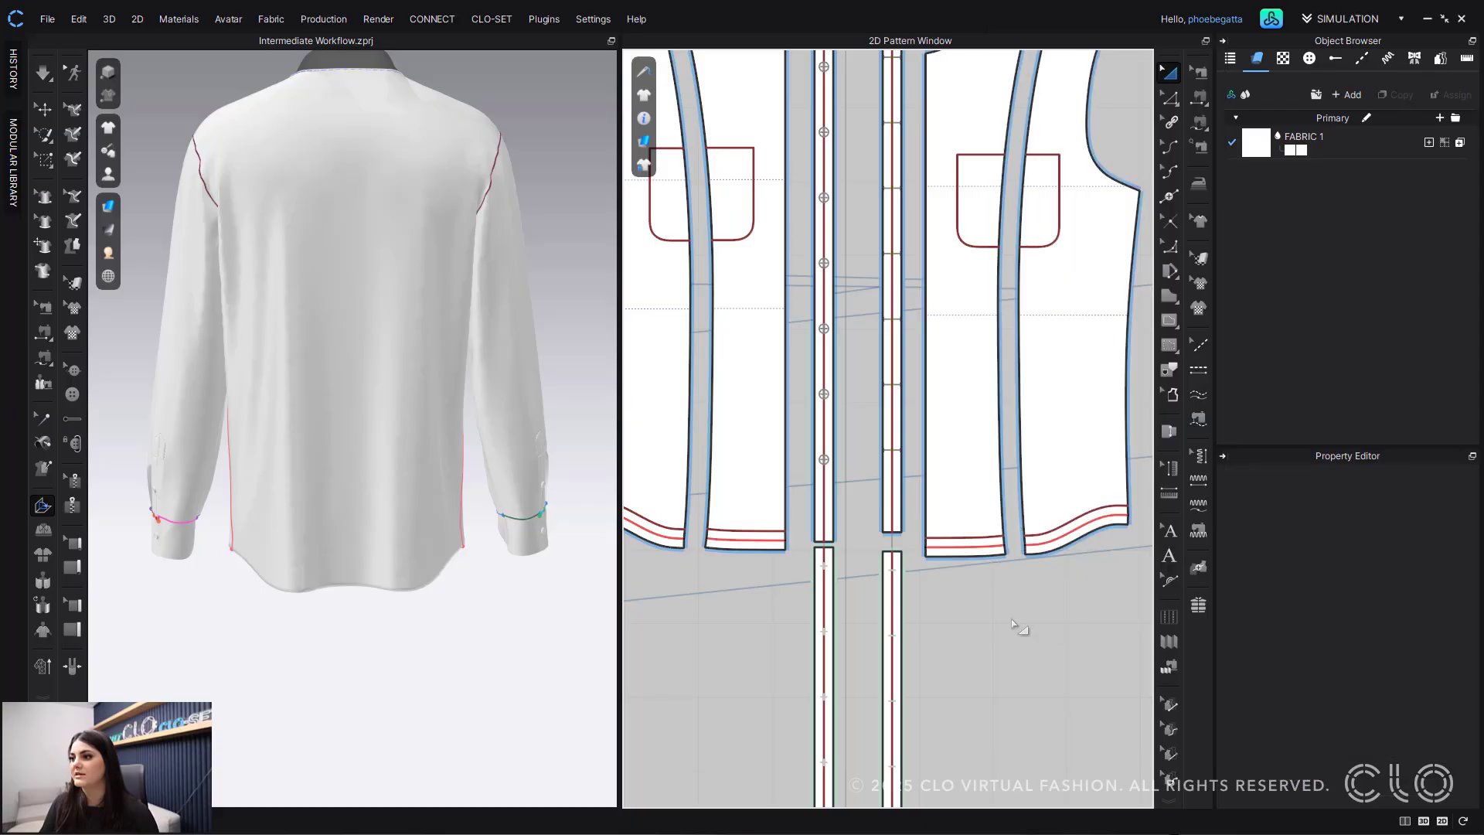
{"action": "middle_click_drag", "start_coordinate": [1020, 625], "coordinate": [1046, 646]}
{"action": "left_click", "coordinate": [1169, 100]}
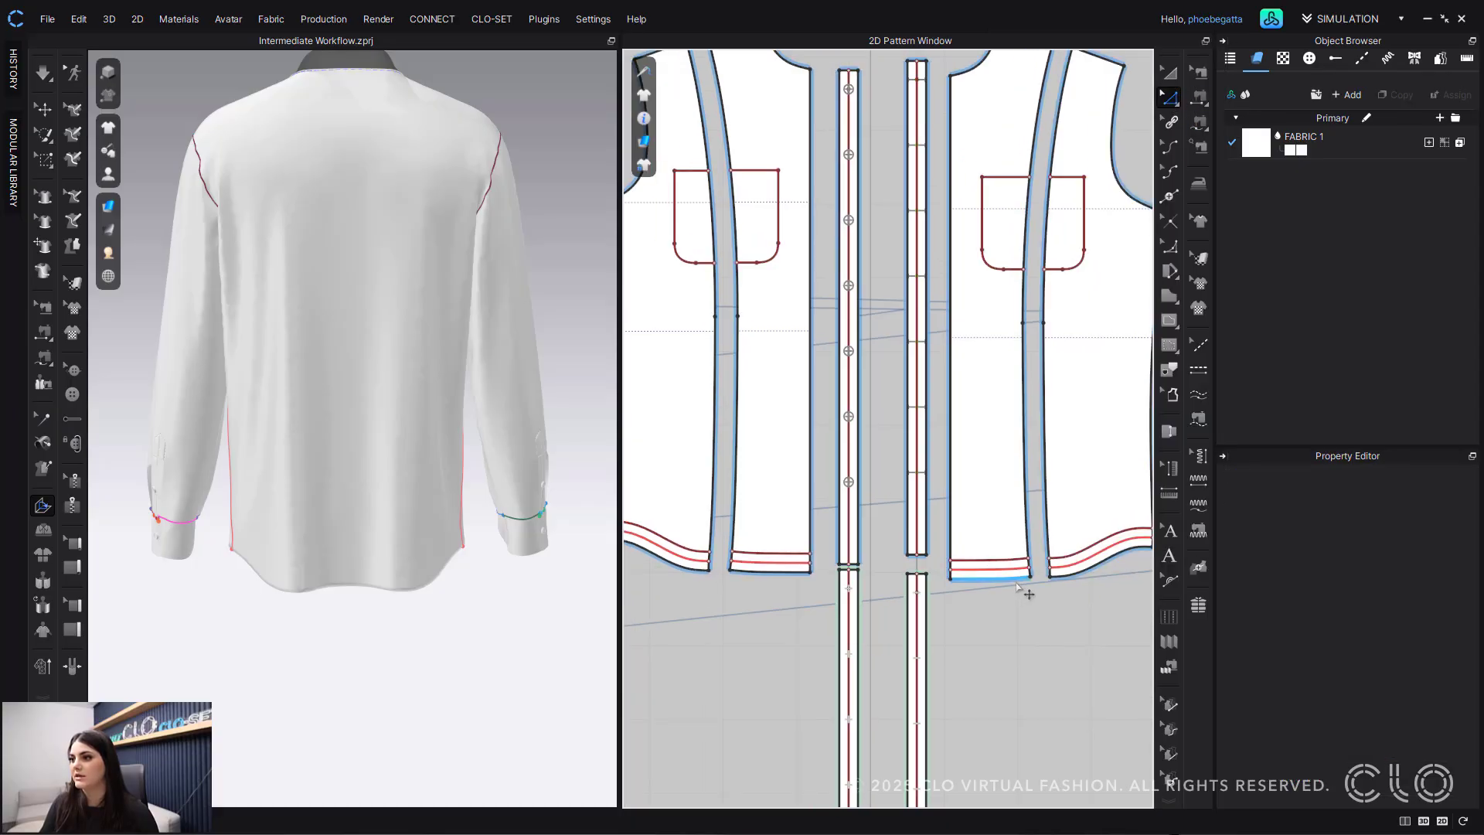
{"action": "left_click", "coordinate": [1021, 580]}
{"action": "left_click", "coordinate": [1102, 574], "text": "shift"}
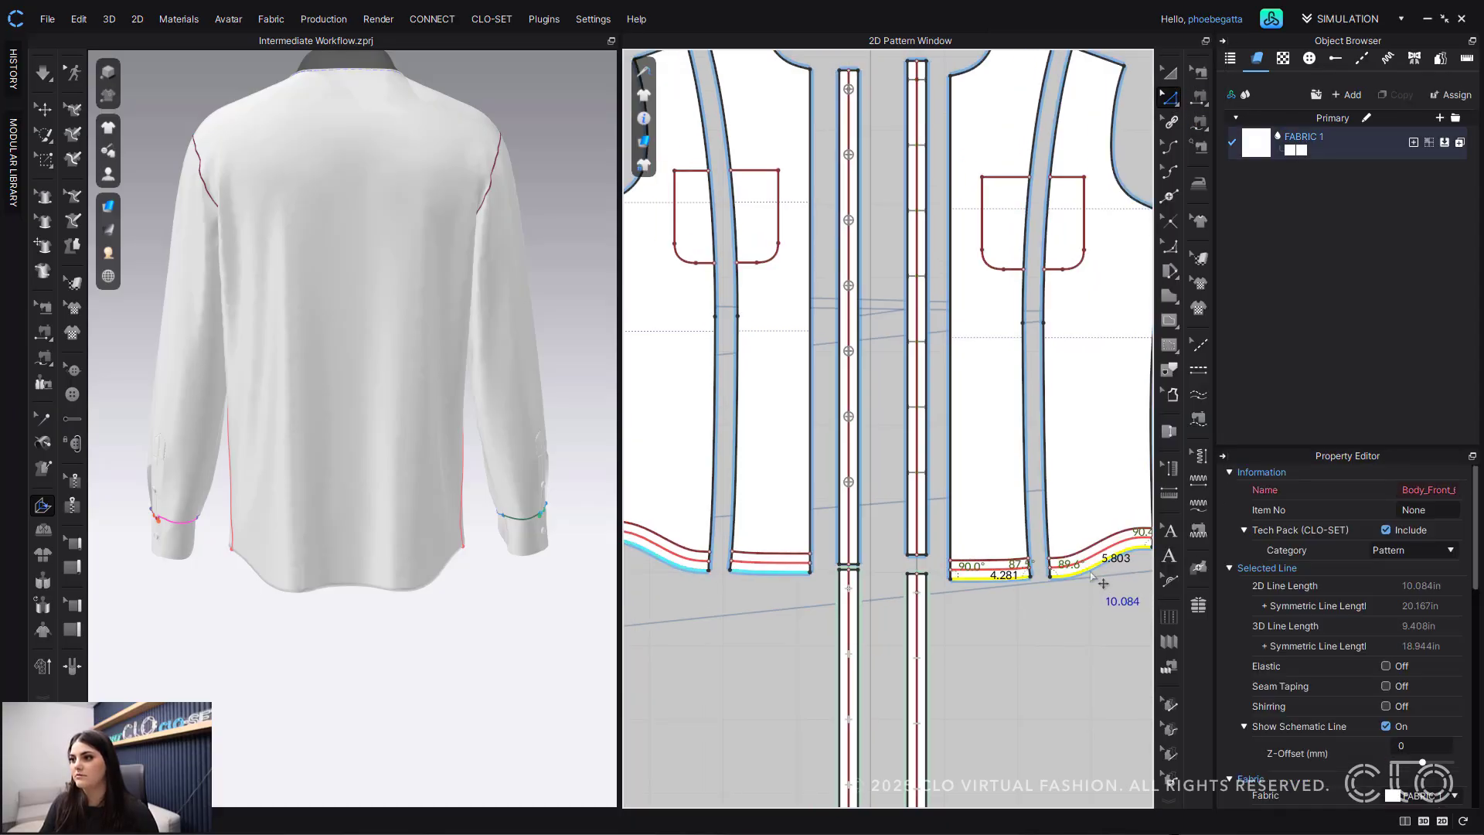
{"action": "left_click_drag", "start_coordinate": [1106, 580], "coordinate": [1094, 663]}
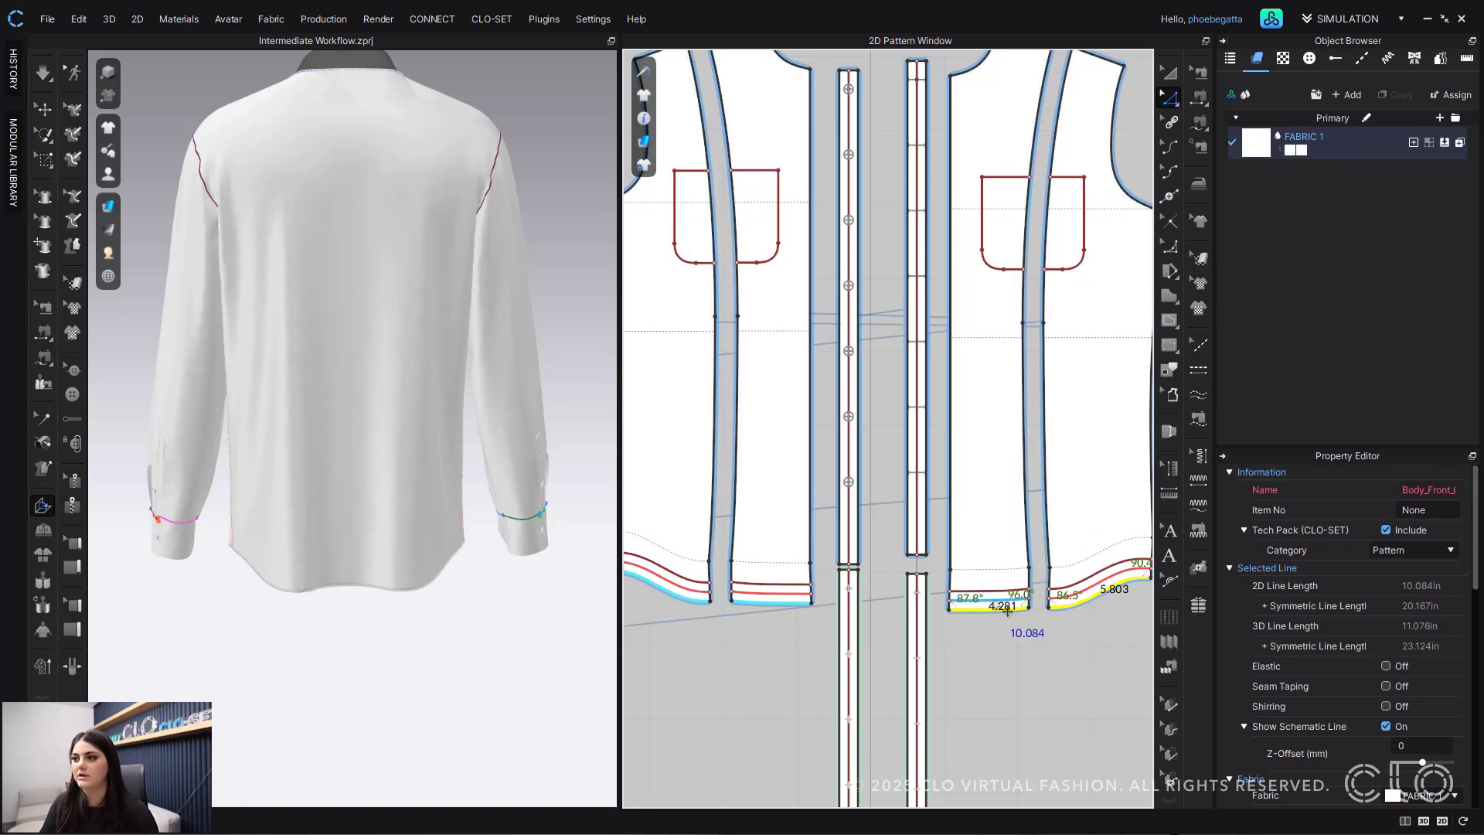
{"action": "scroll", "coordinate": [1005, 665], "scroll_direction": "up", "scroll_amount": 2}
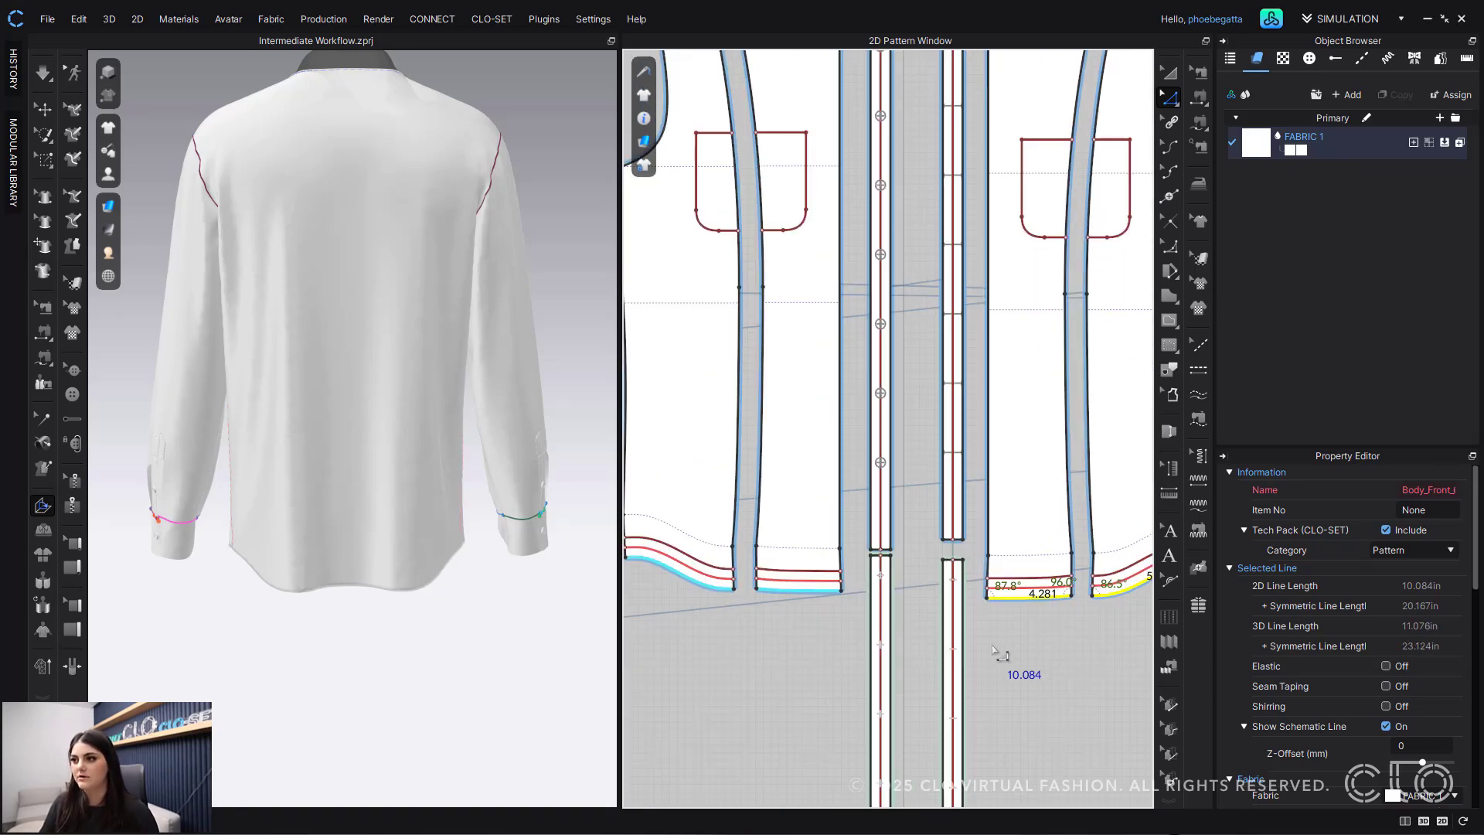
{"action": "scroll", "coordinate": [997, 653], "scroll_direction": "down", "scroll_amount": 2}
{"action": "key", "text": "ctrl+z"}
{"action": "key", "text": "ctrl+z"}
Step: Try to lower the side front panel's bottom corner where its side seam meets the hem
{"action": "scroll", "coordinate": [1015, 643], "scroll_direction": "down", "scroll_amount": 2}
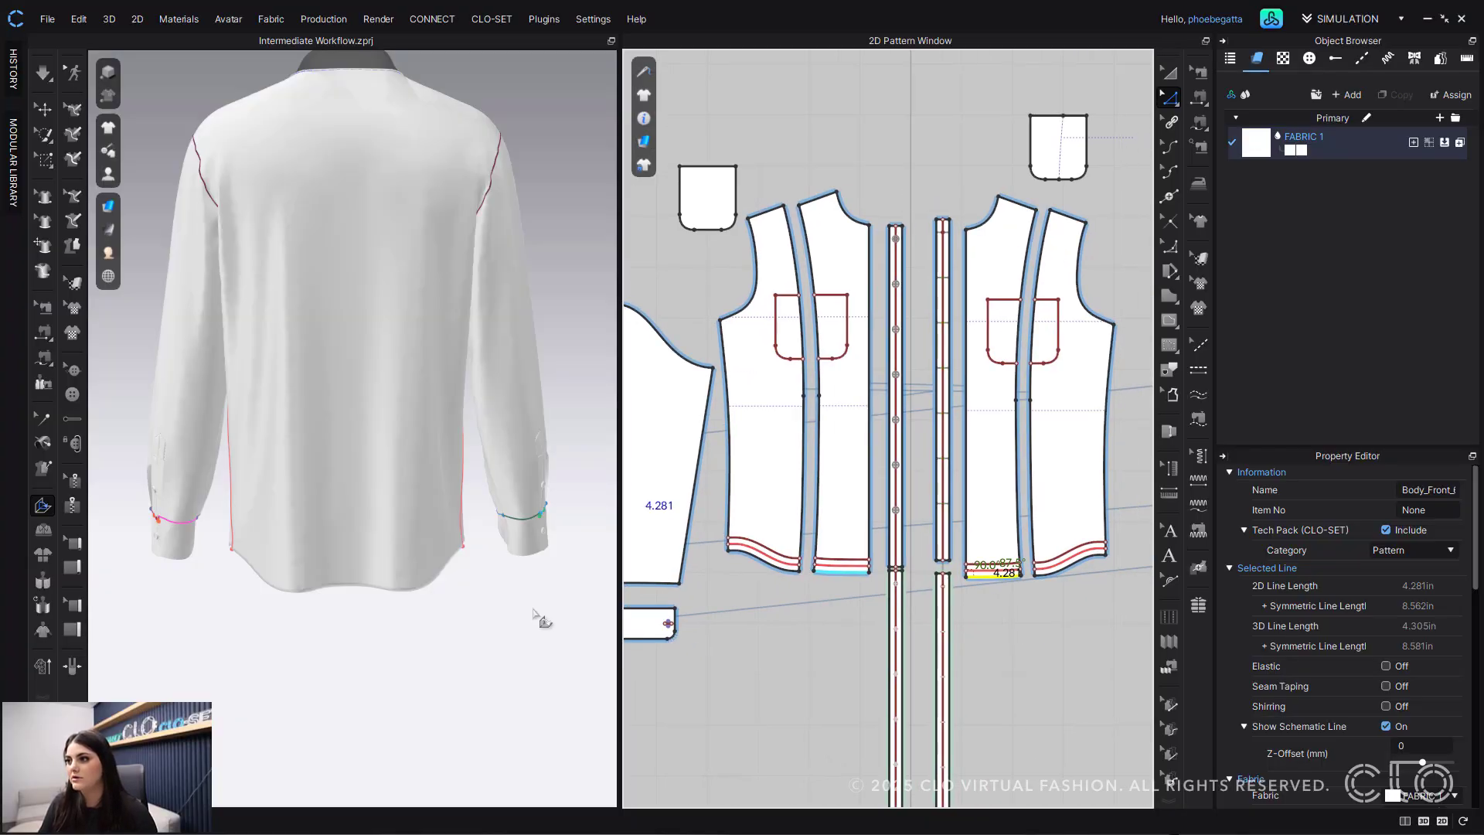
{"action": "mouse_move", "coordinate": [1106, 555]}
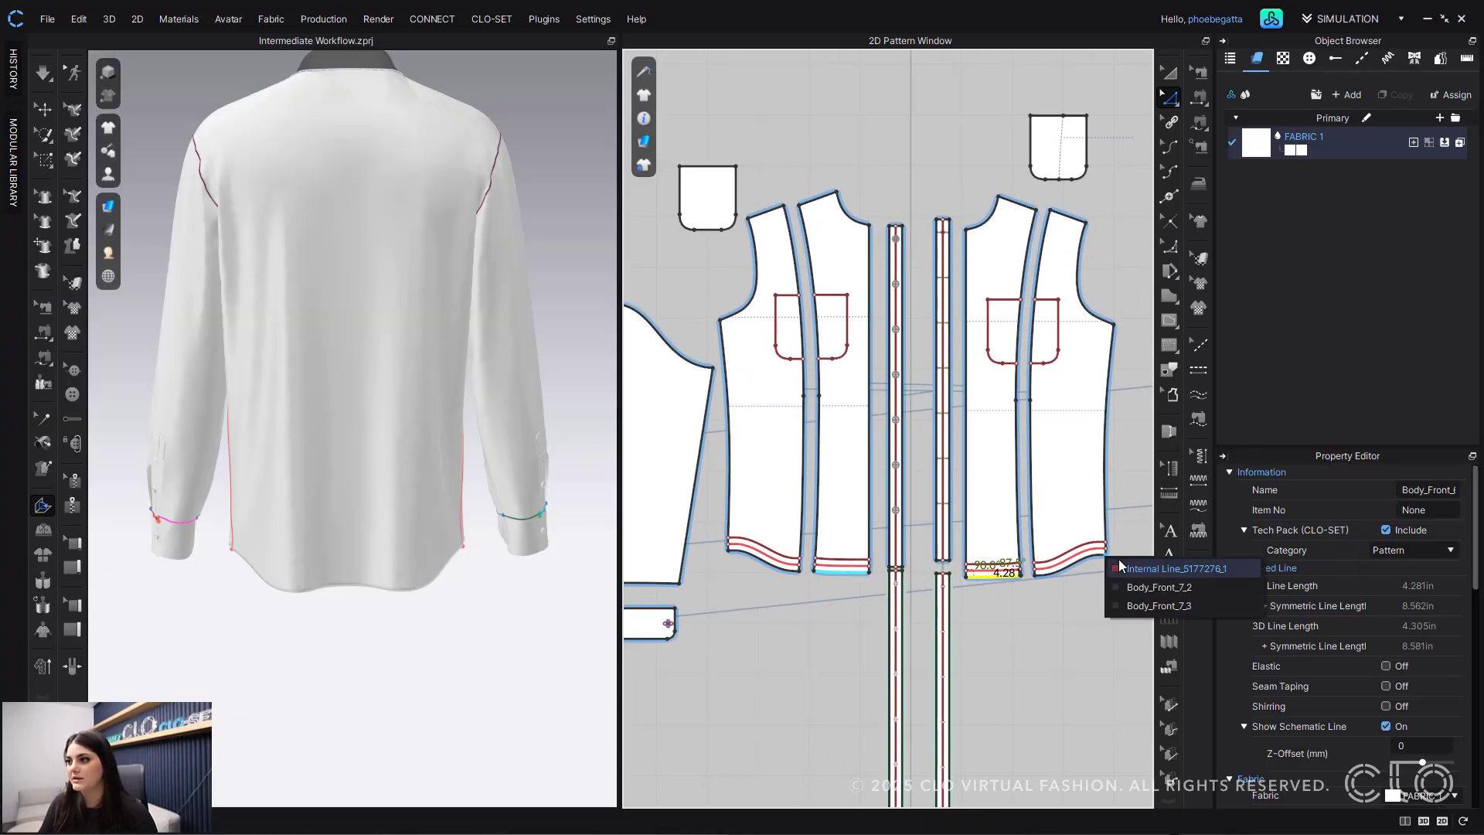
{"action": "left_click", "coordinate": [1152, 586]}
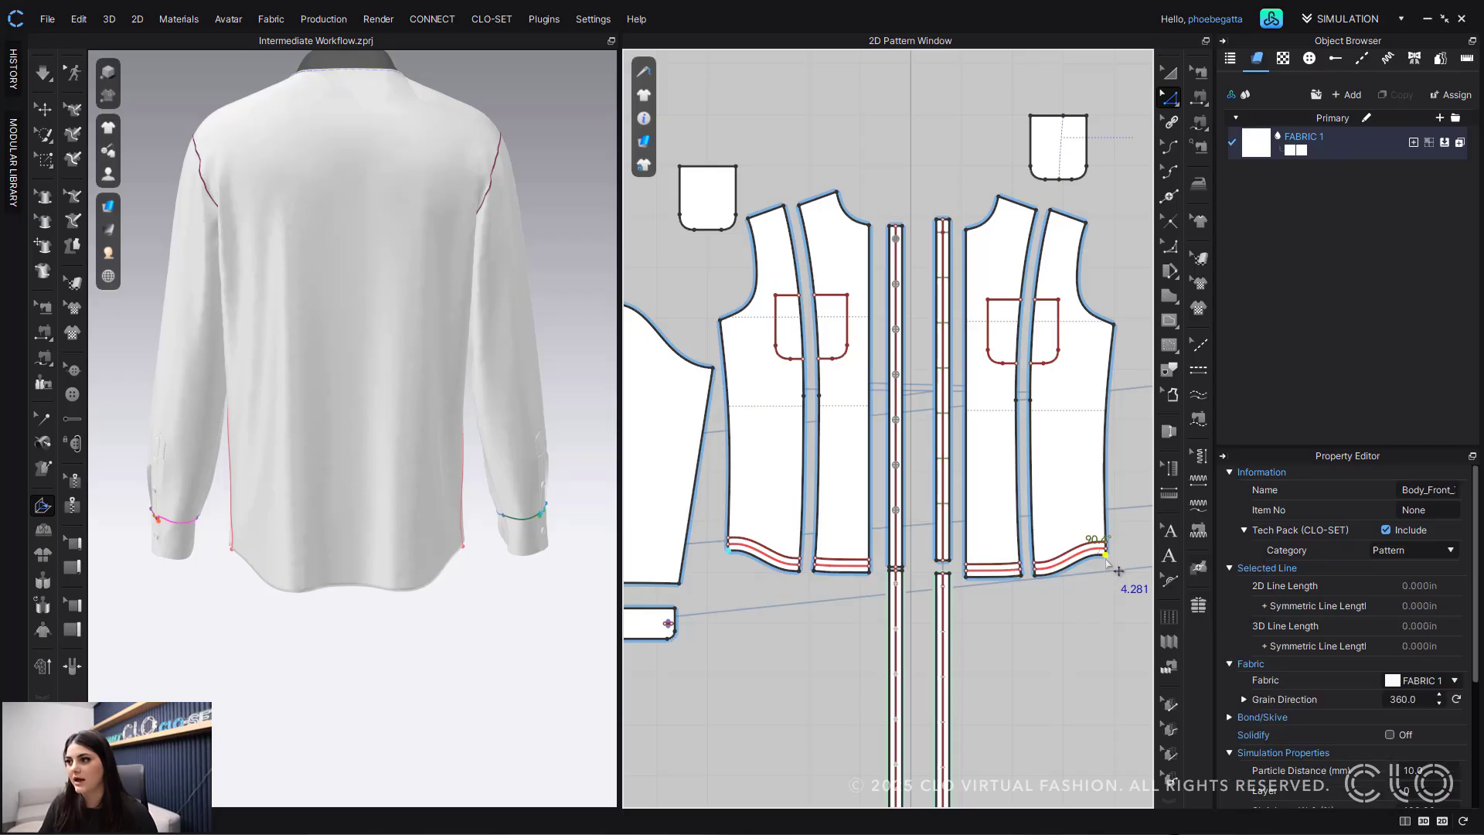
{"action": "left_click_drag", "start_coordinate": [1118, 570], "coordinate": [1128, 607]}
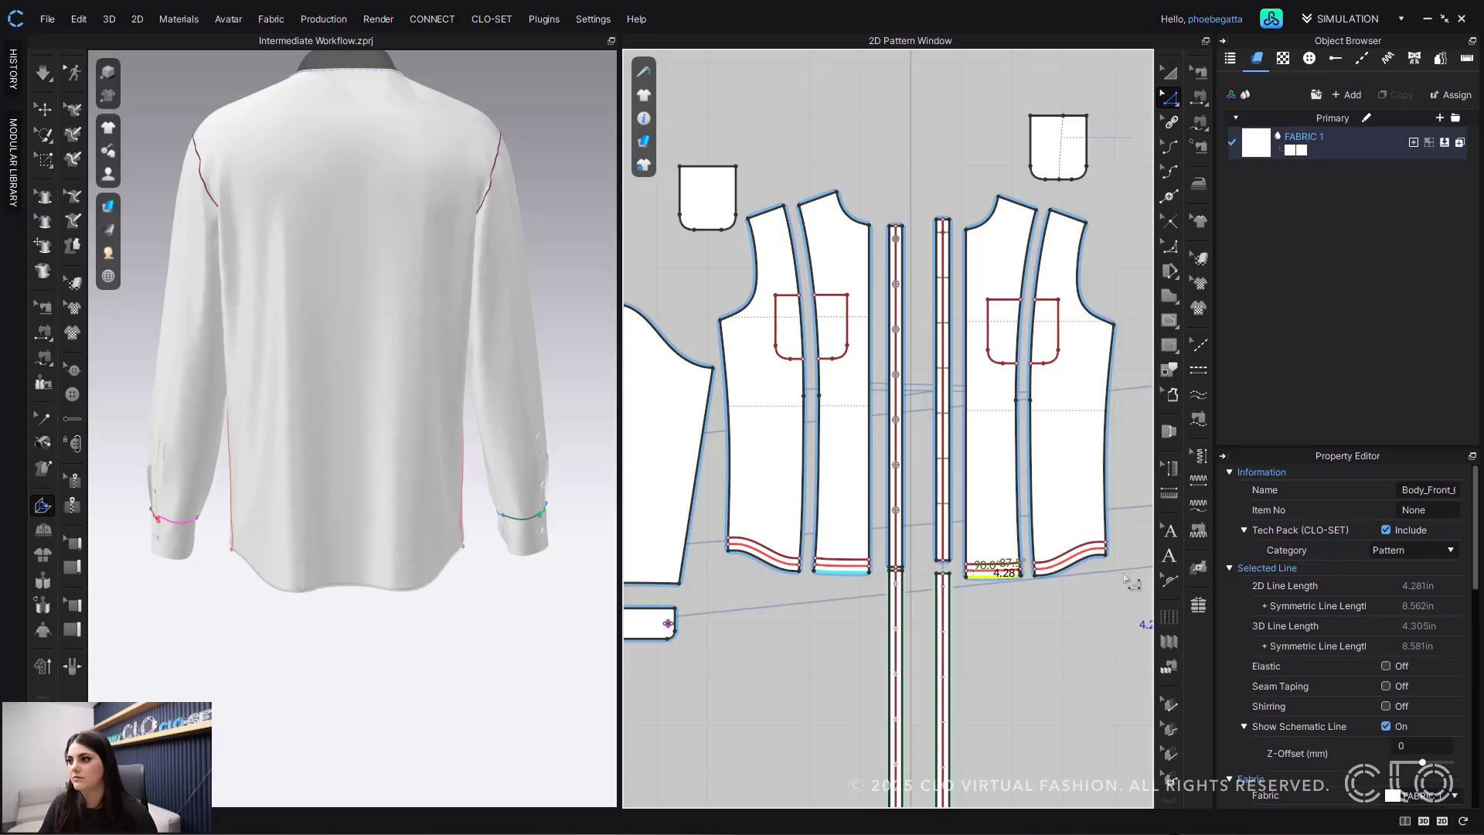
Step: Move the side front panel's entire side seam outward, including its short segment at the hem, and view the shirt's front in 3D
{"action": "left_click", "coordinate": [1119, 513]}
{"action": "scroll", "coordinate": [1113, 549], "scroll_direction": "up", "scroll_amount": 5}
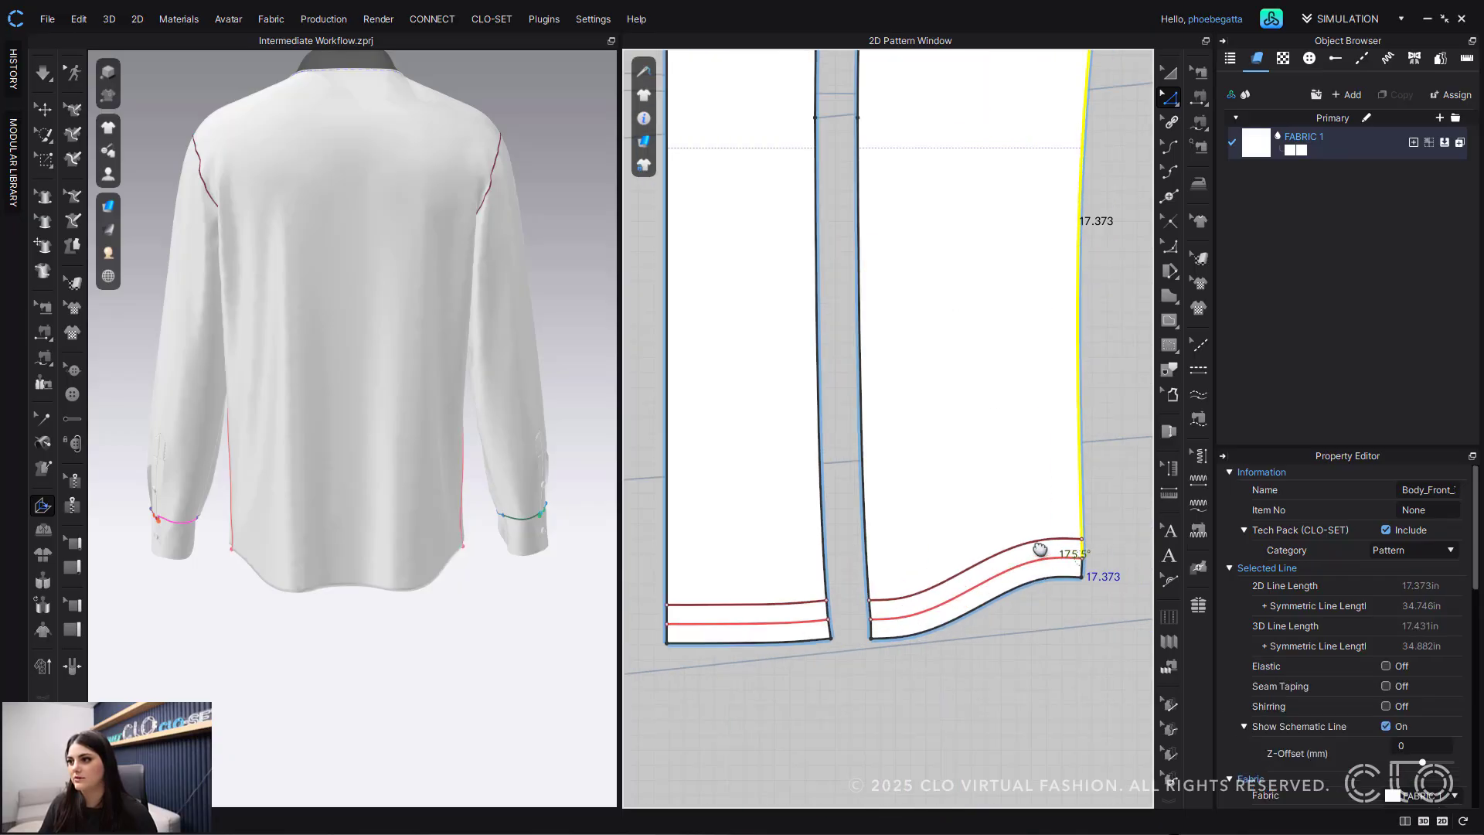
{"action": "left_click_drag", "start_coordinate": [1052, 572], "coordinate": [1098, 574]}
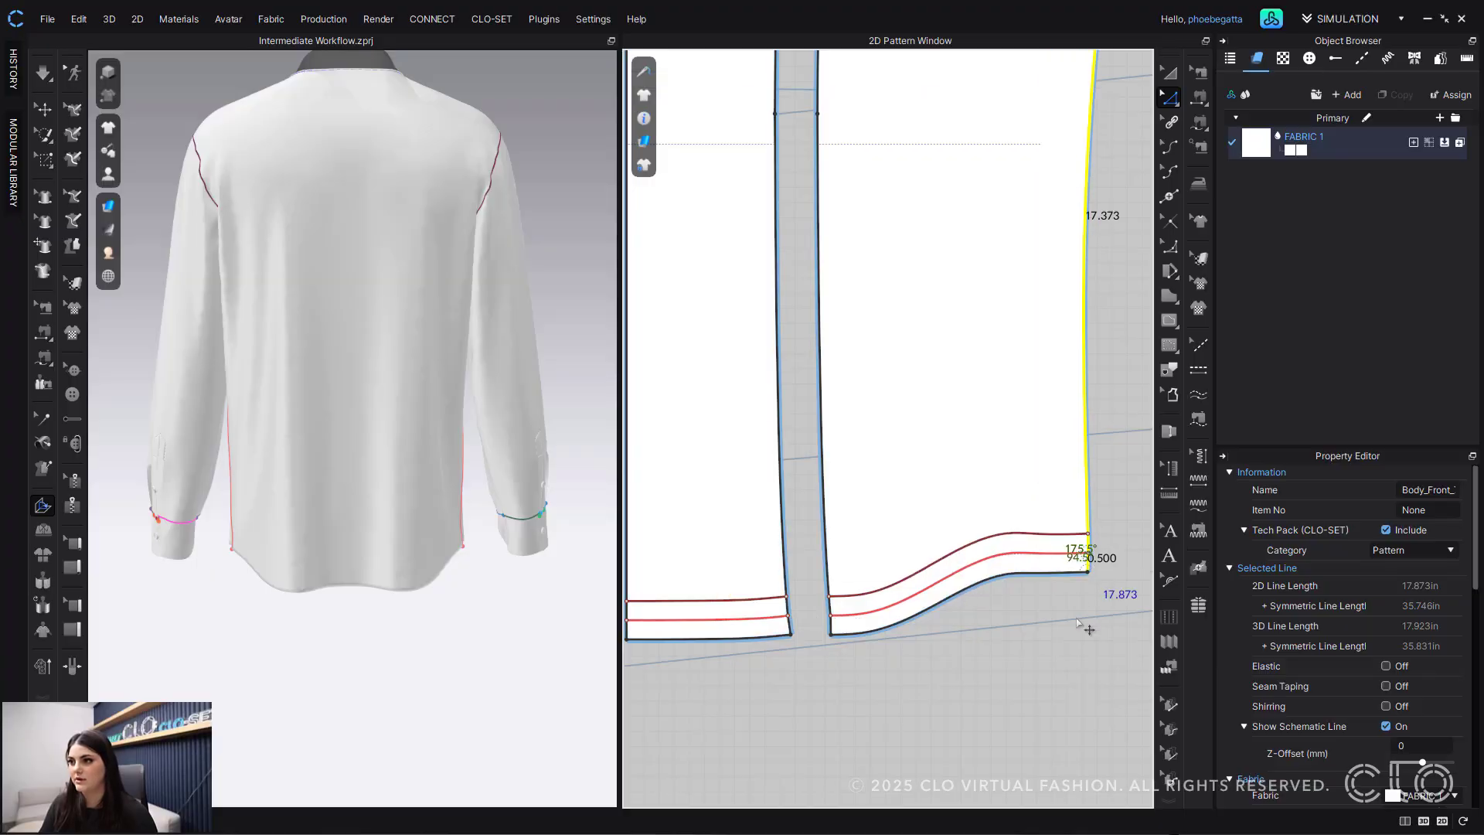
{"action": "scroll", "coordinate": [912, 598], "scroll_direction": "down", "scroll_amount": 3}
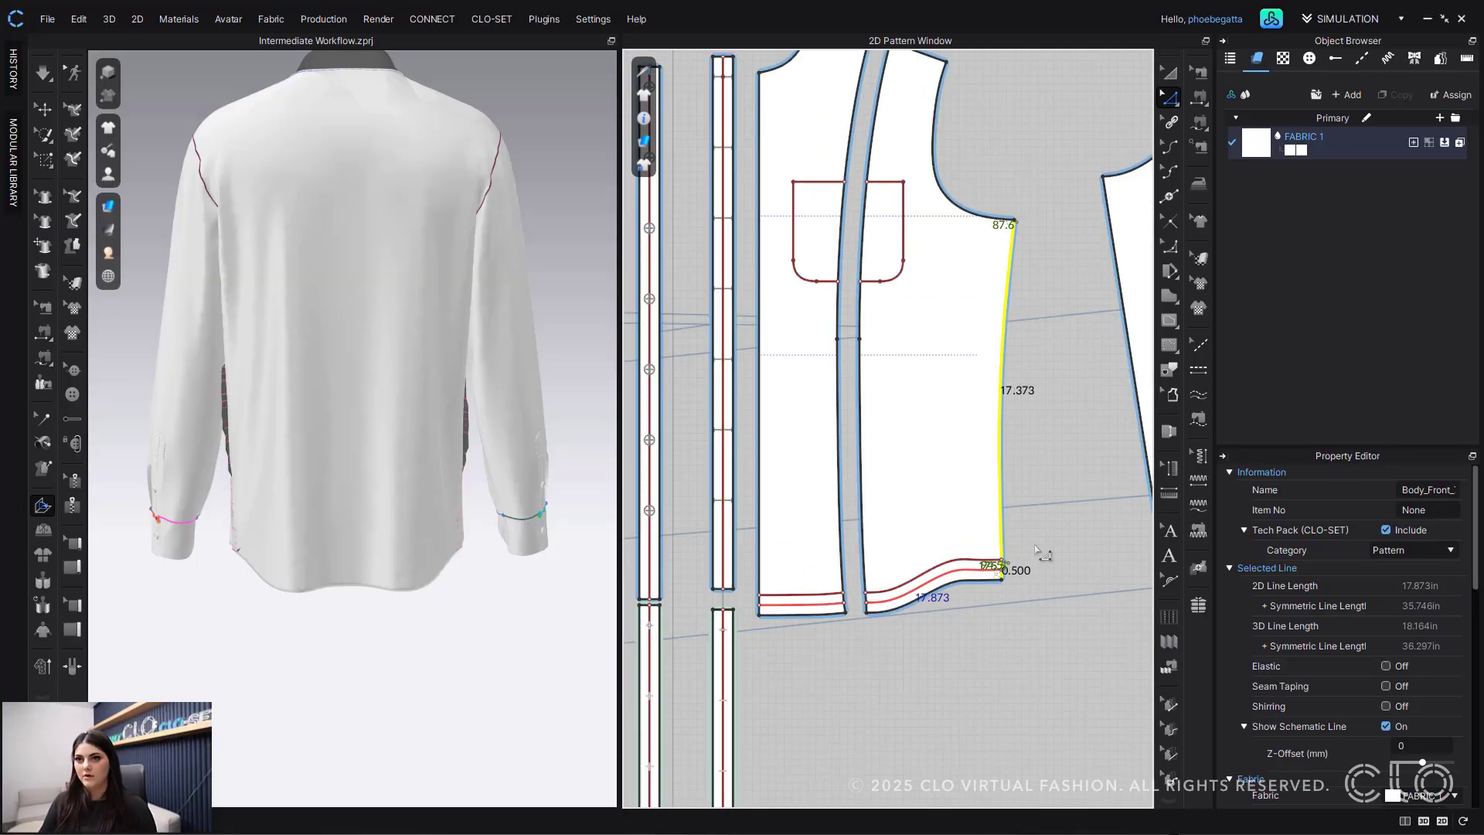
{"action": "scroll", "coordinate": [927, 572], "scroll_direction": "down", "scroll_amount": 3}
{"action": "left_click", "coordinate": [945, 615]}
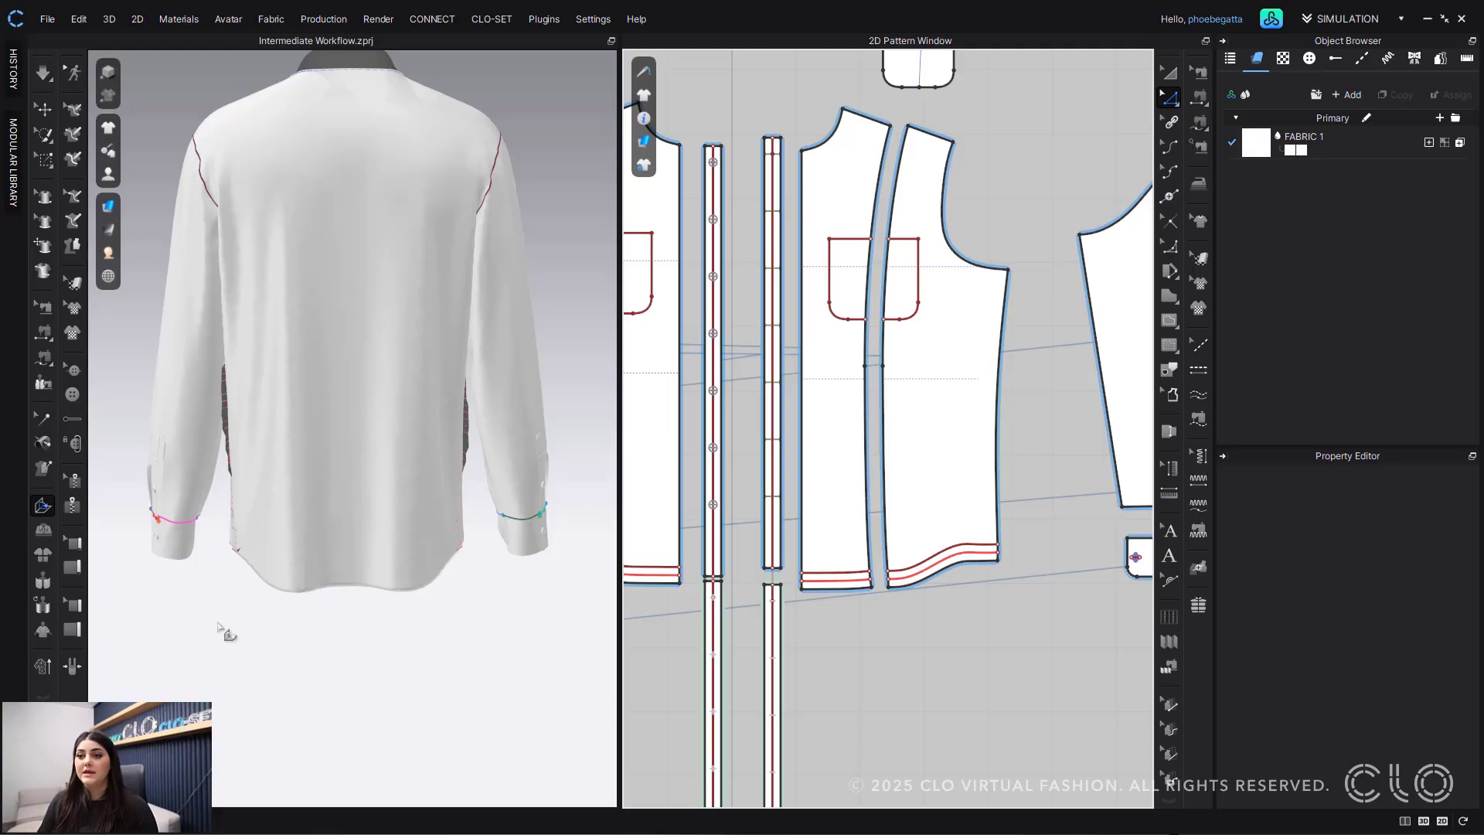
{"action": "right_click_drag", "start_coordinate": [217, 625], "coordinate": [545, 510]}
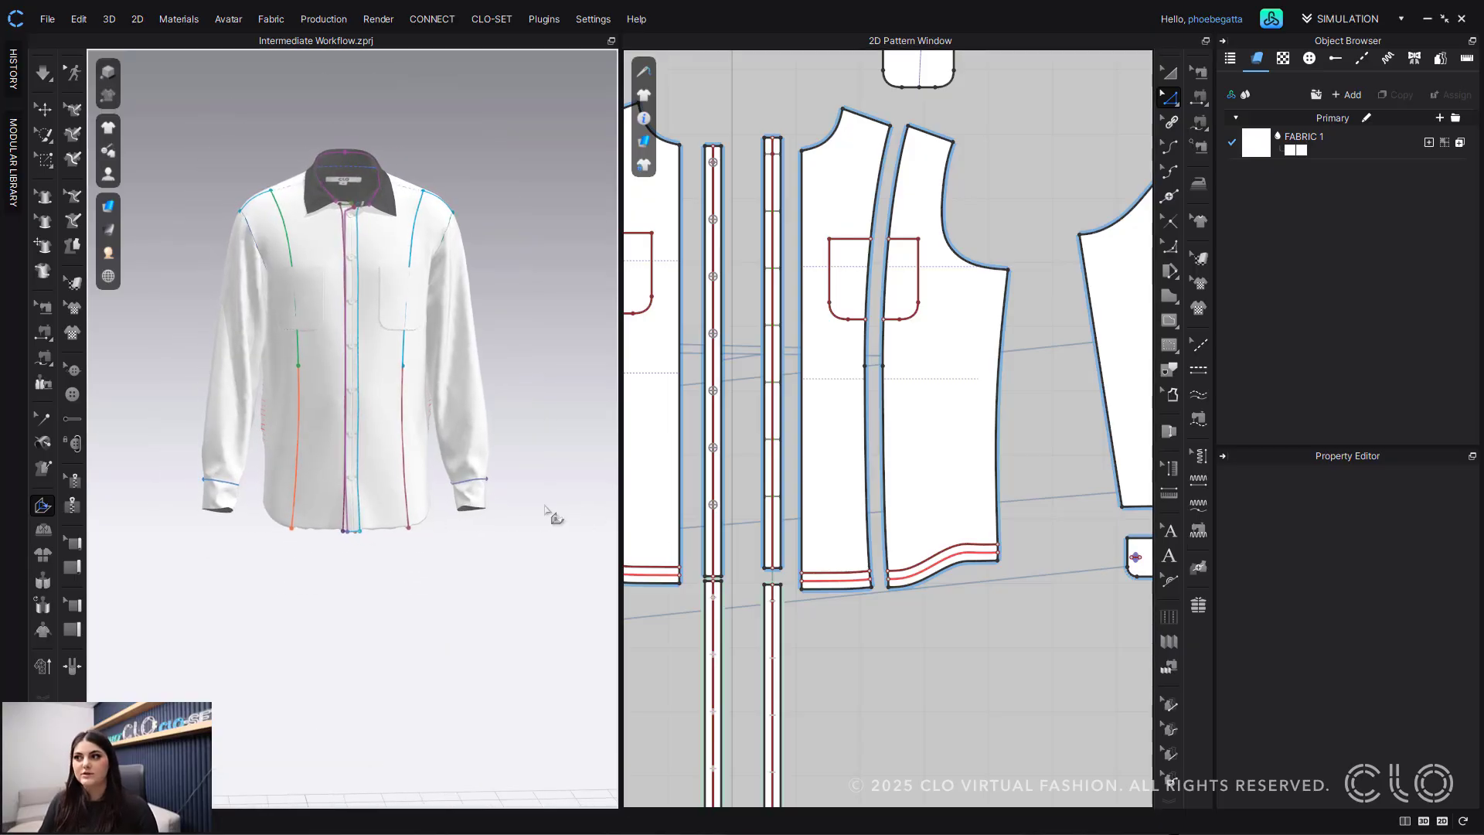
{"action": "scroll", "coordinate": [498, 490], "scroll_direction": "up", "scroll_amount": 2}
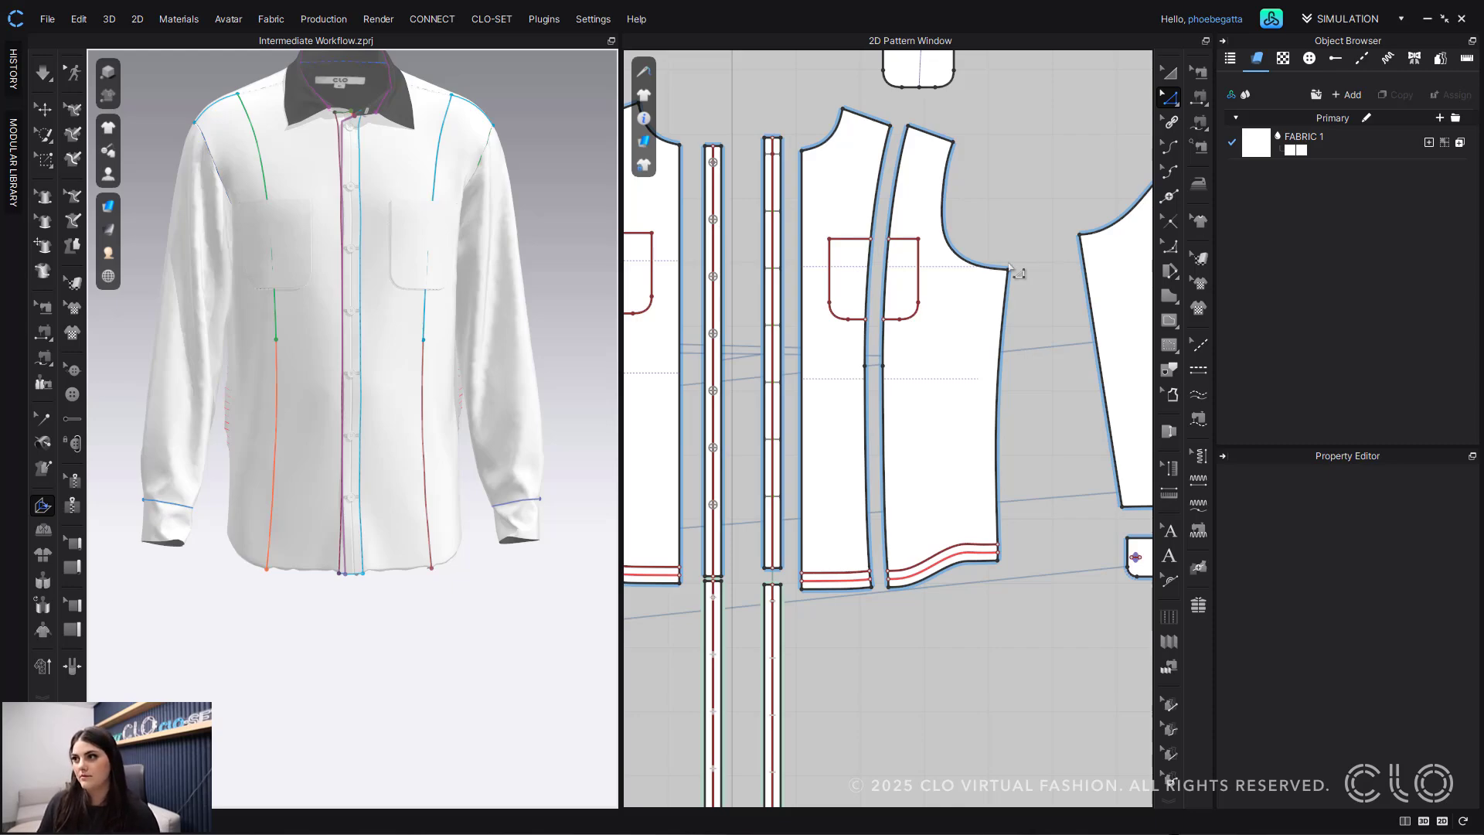
{"action": "scroll", "coordinate": [951, 320], "scroll_direction": "down", "scroll_amount": 3}
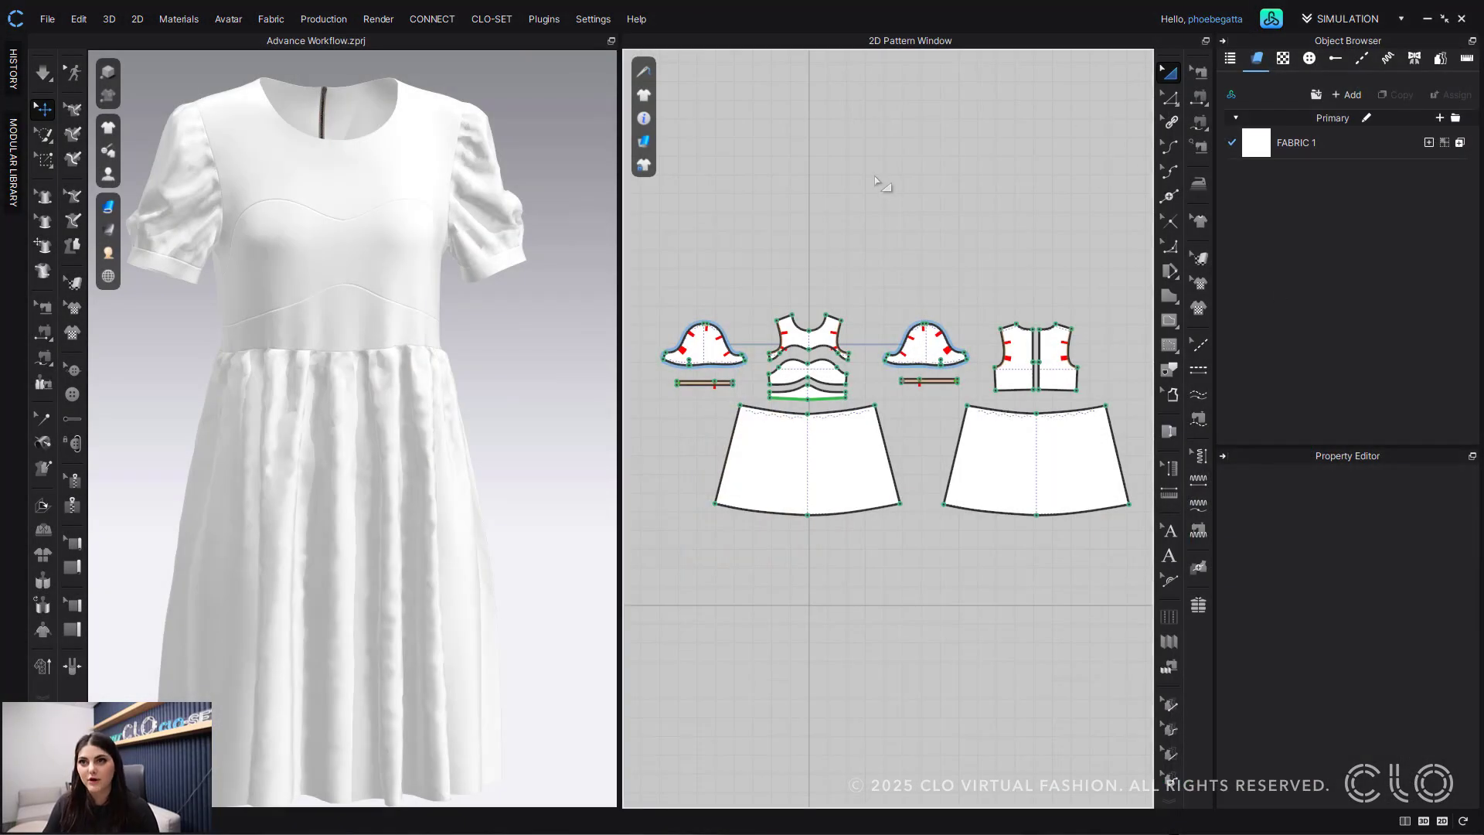
Step: Lengthen the front and back skirt patterns by moving both halves of each hem straight down together
{"action": "middle_click_drag", "start_coordinate": [531, 420], "coordinate": [539, 410]}
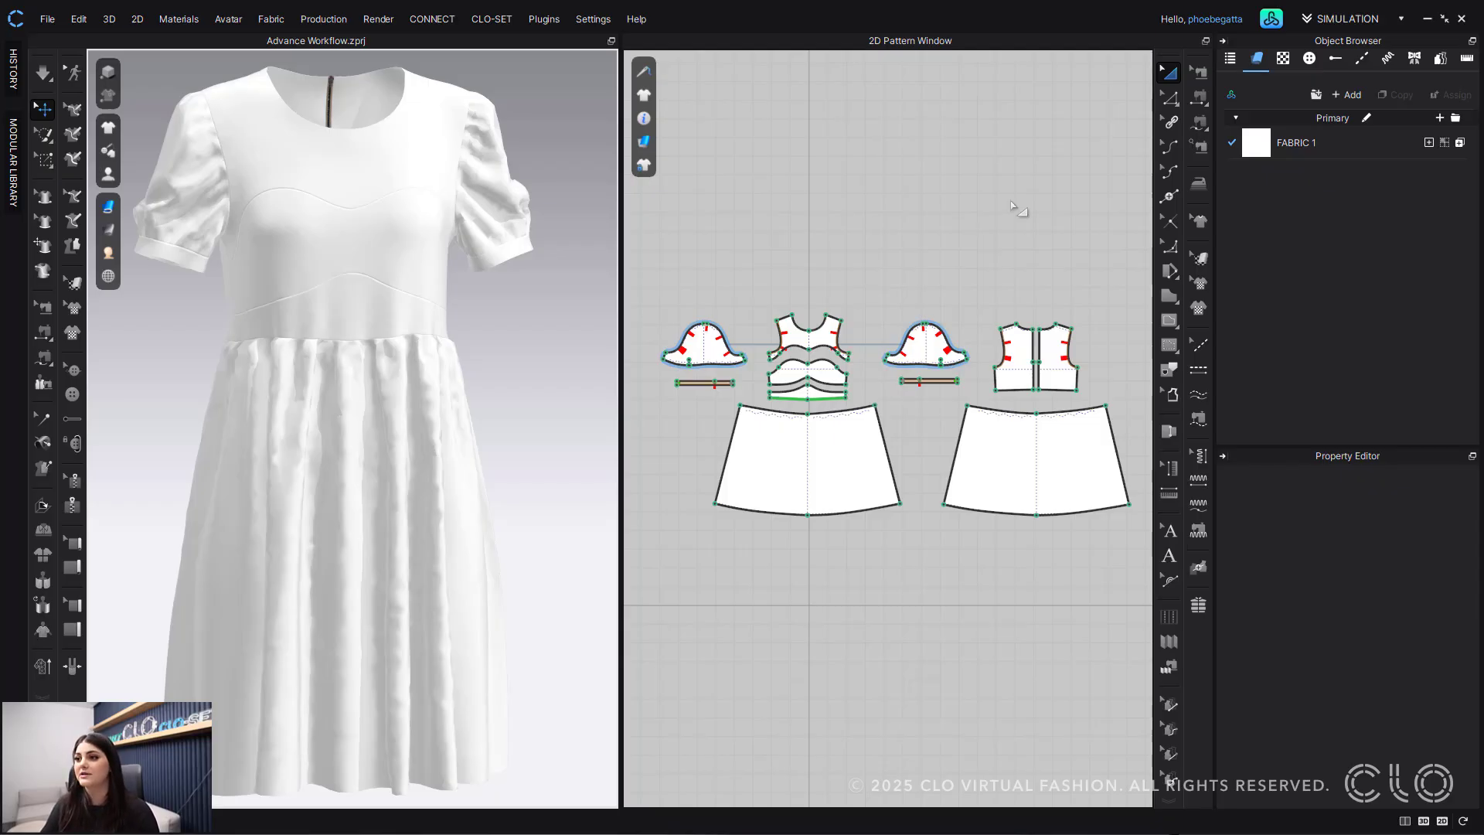
{"action": "left_click", "coordinate": [1169, 97]}
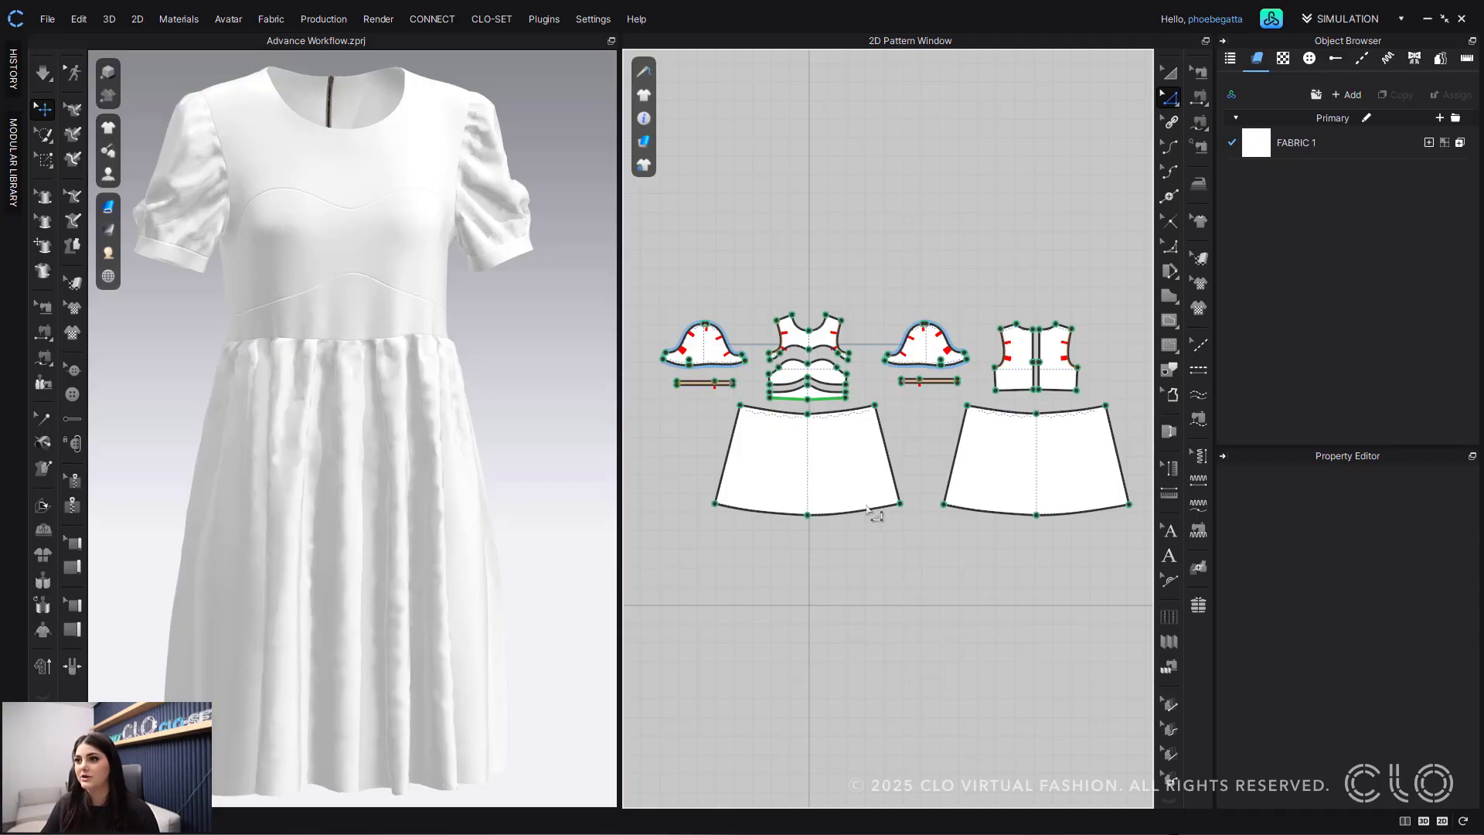
{"action": "left_click", "coordinate": [863, 512]}
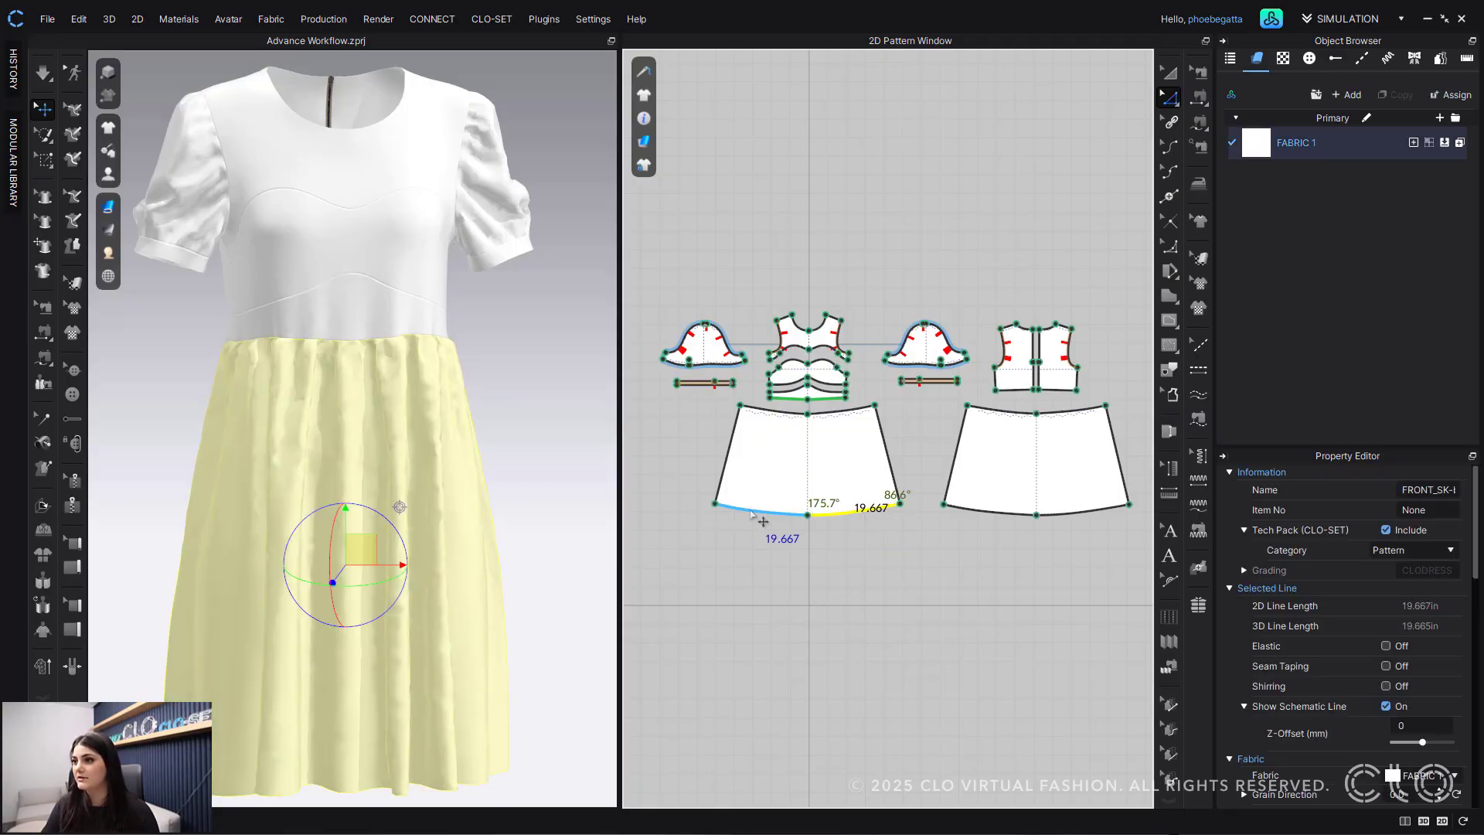
{"action": "left_click", "coordinate": [1004, 521], "text": "shift"}
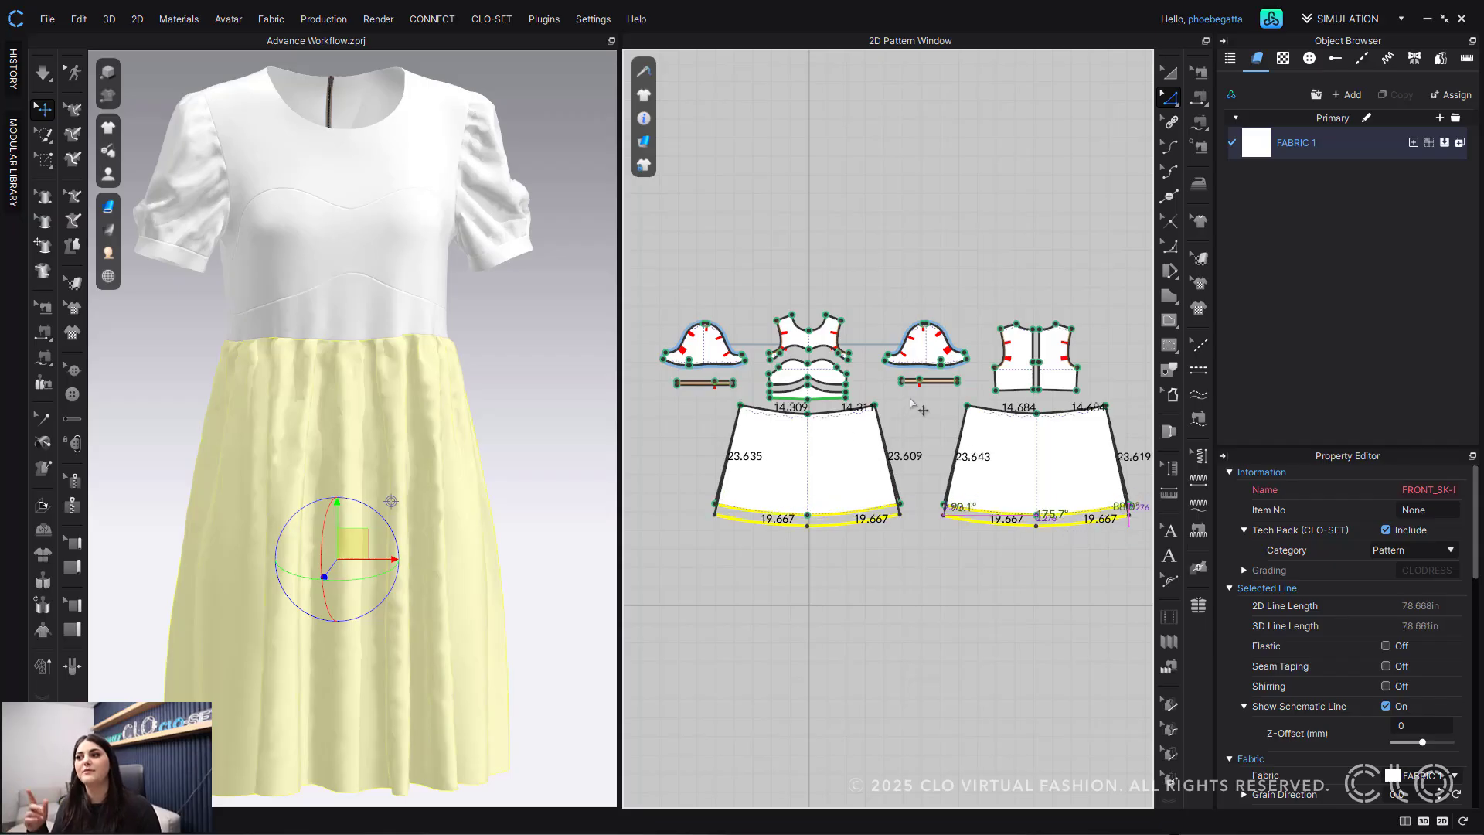
{"action": "left_click", "coordinate": [933, 489]}
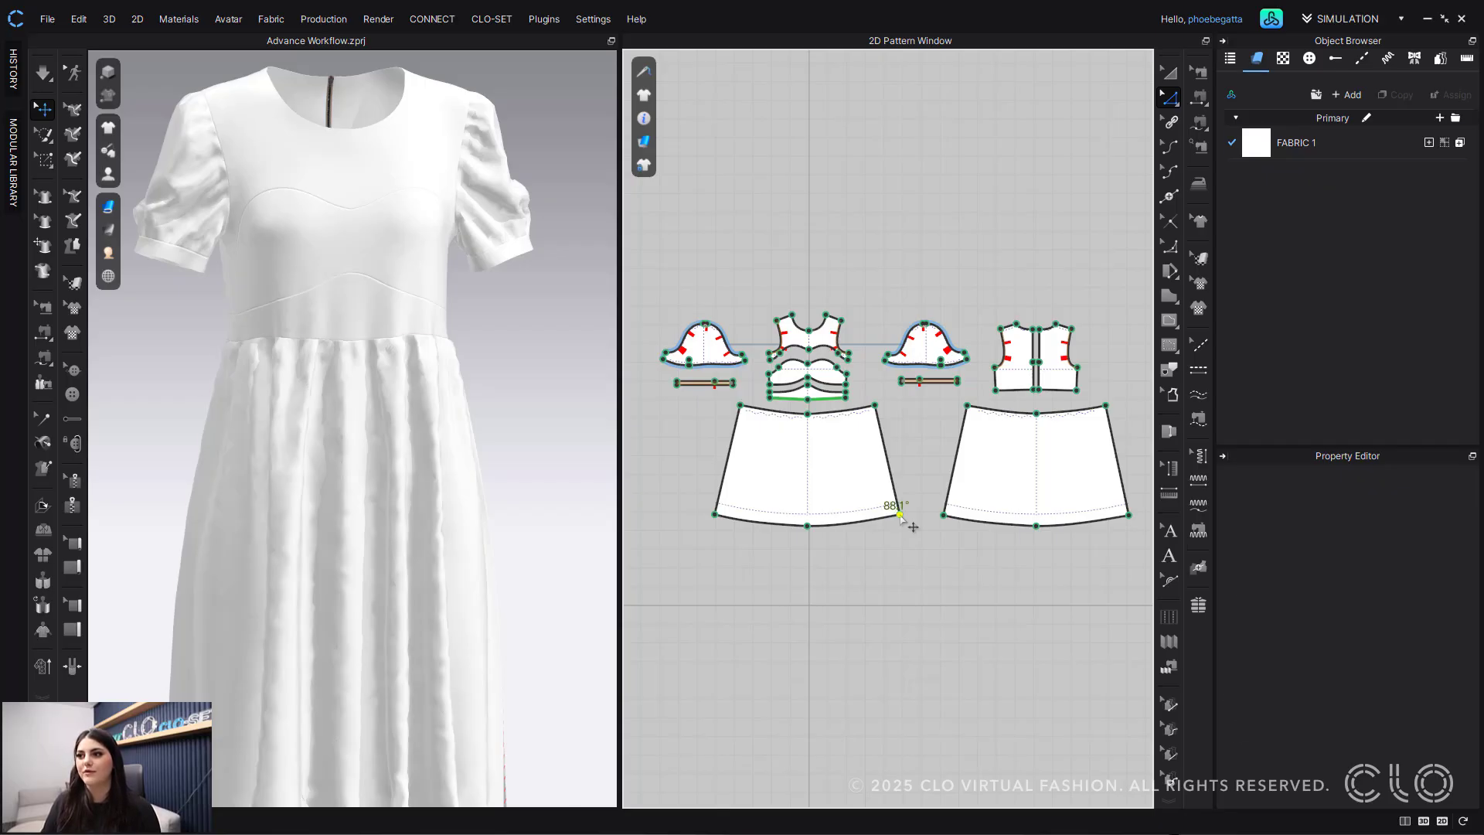
Step: Move the front skirt pattern's right hem corner outward by 0.25 in
{"action": "left_click", "coordinate": [901, 516]}
{"action": "right_click", "coordinate": [906, 516]}
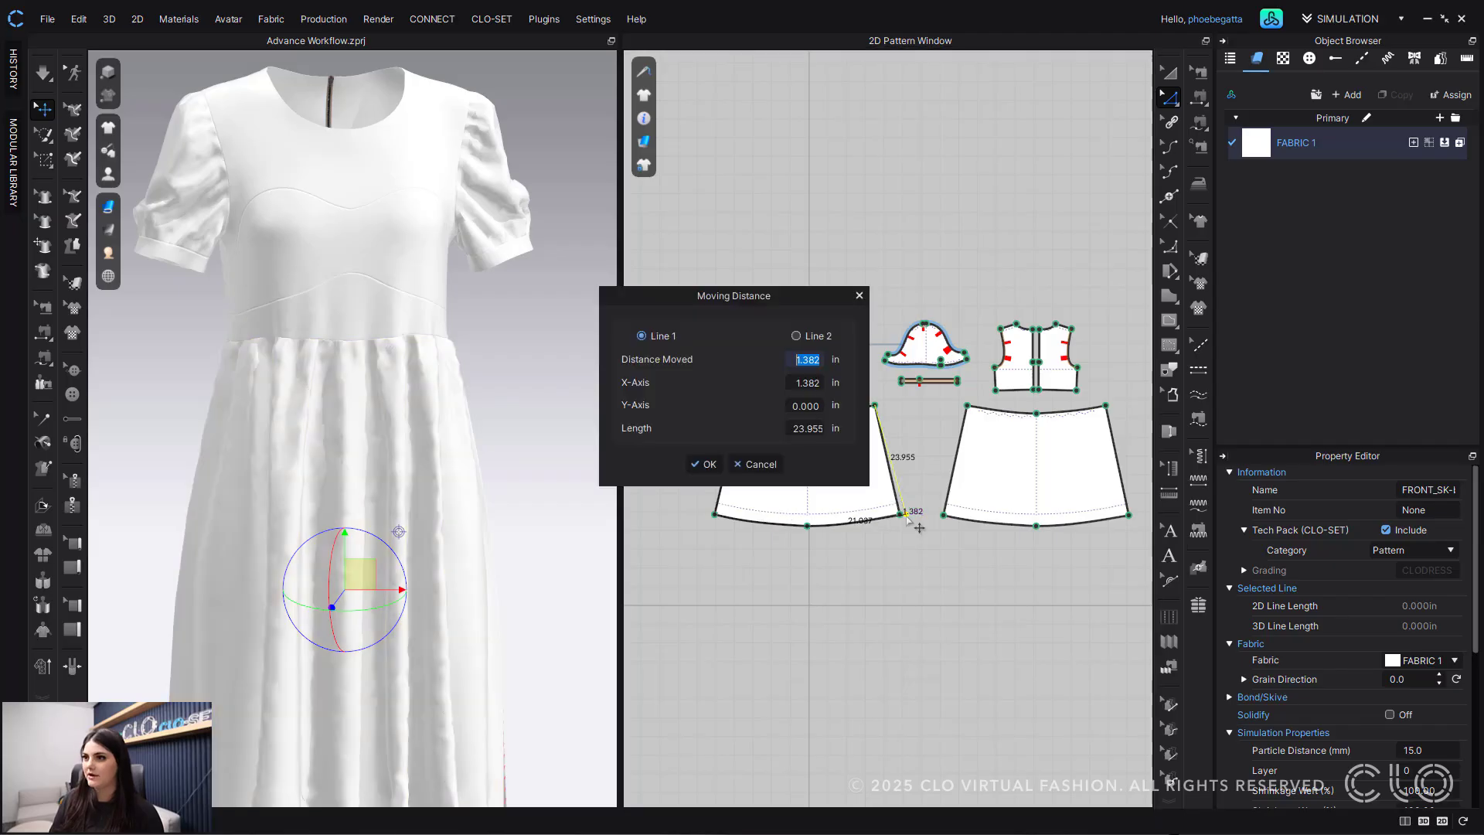
{"action": "type", "text": ".25"}
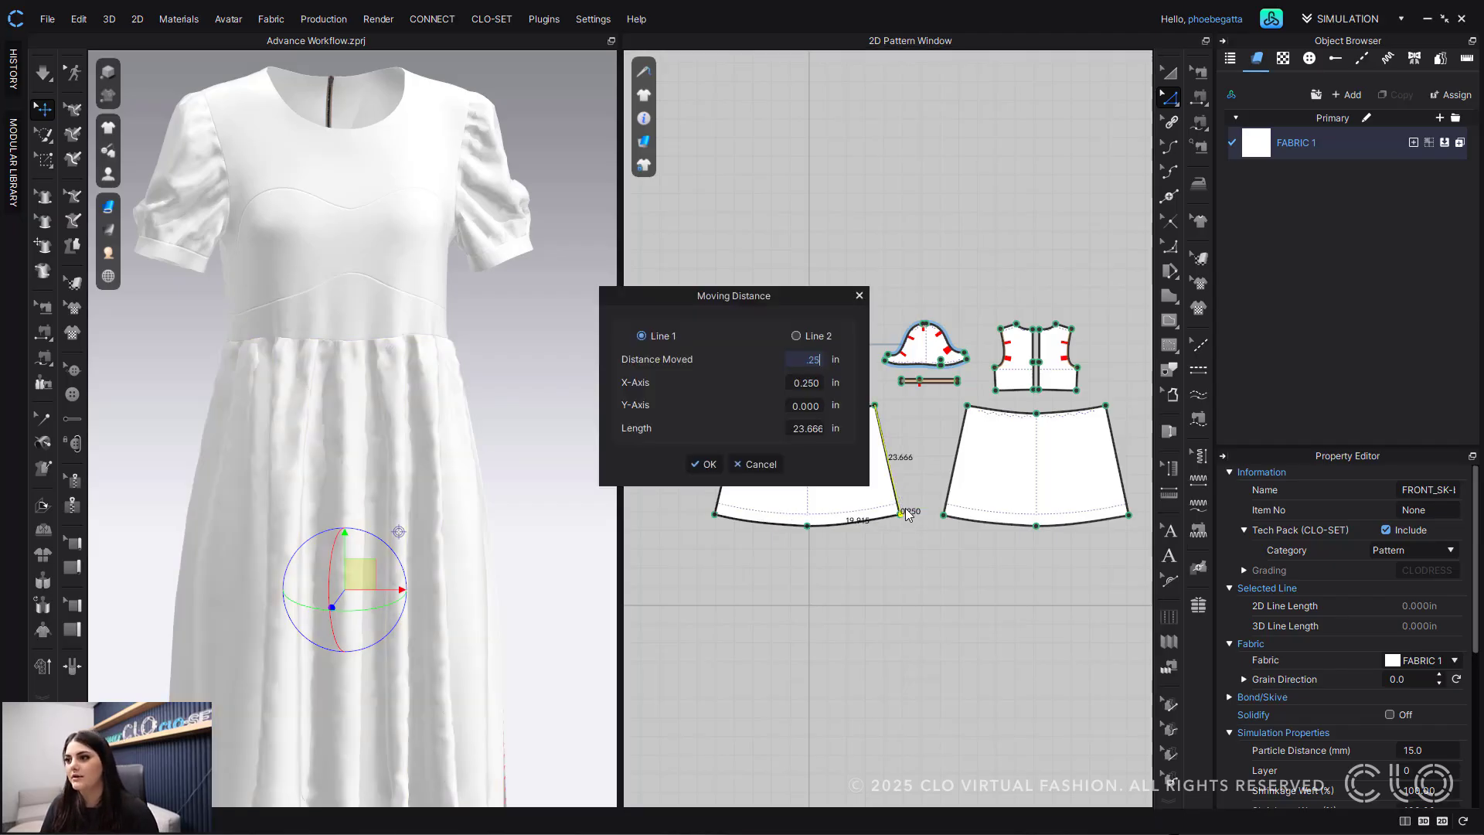
{"action": "key", "text": "Return"}
{"action": "left_click", "coordinate": [705, 465]}
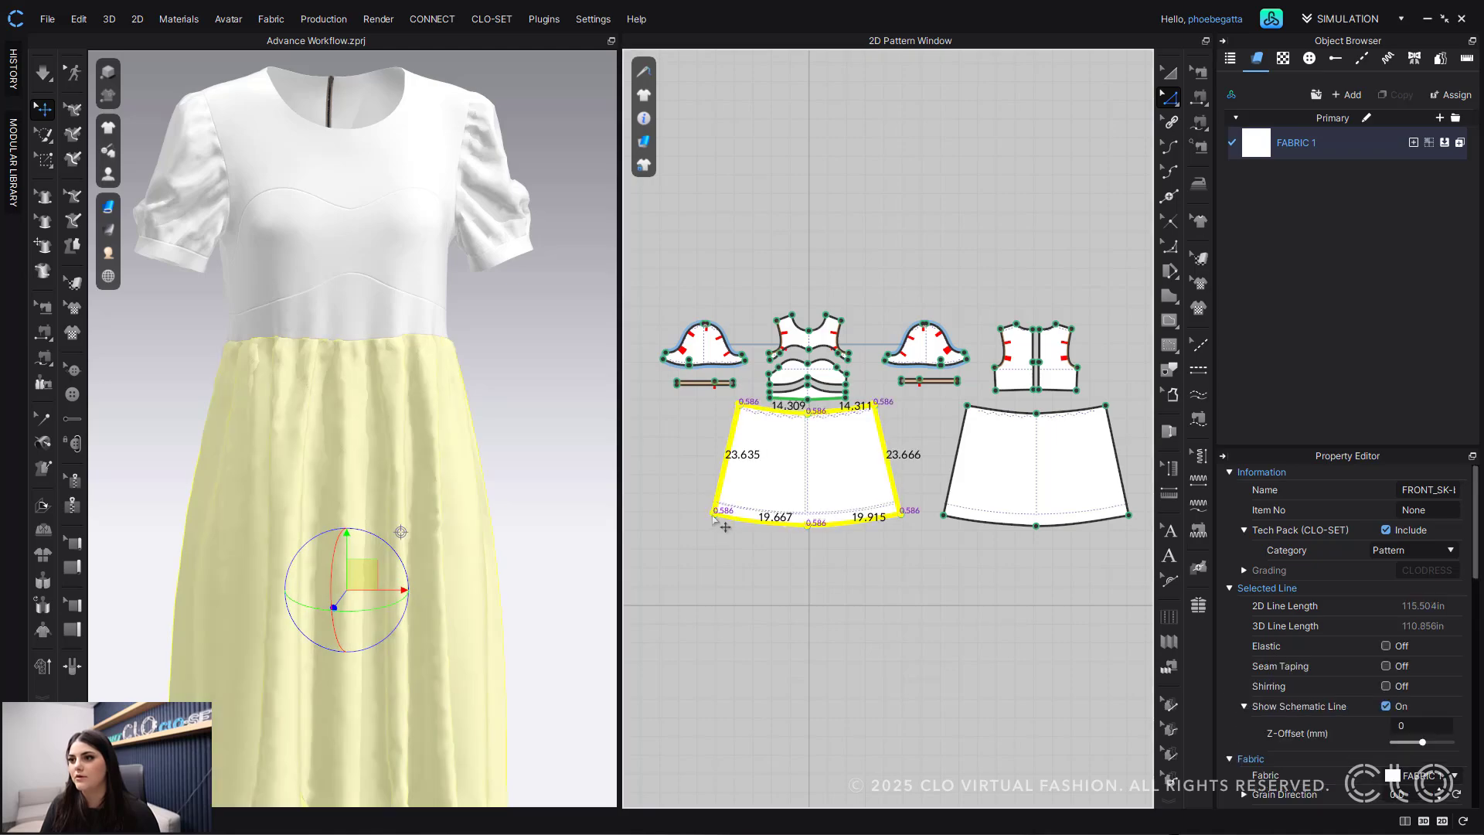
Step: Move the front skirt pattern's left hem corner outward by 0.25 in
{"action": "left_click", "coordinate": [714, 517]}
{"action": "left_click_drag", "start_coordinate": [712, 515], "coordinate": [716, 504]}
{"action": "right_click", "coordinate": [715, 504]}
{"action": "type", "text": "0.25"}
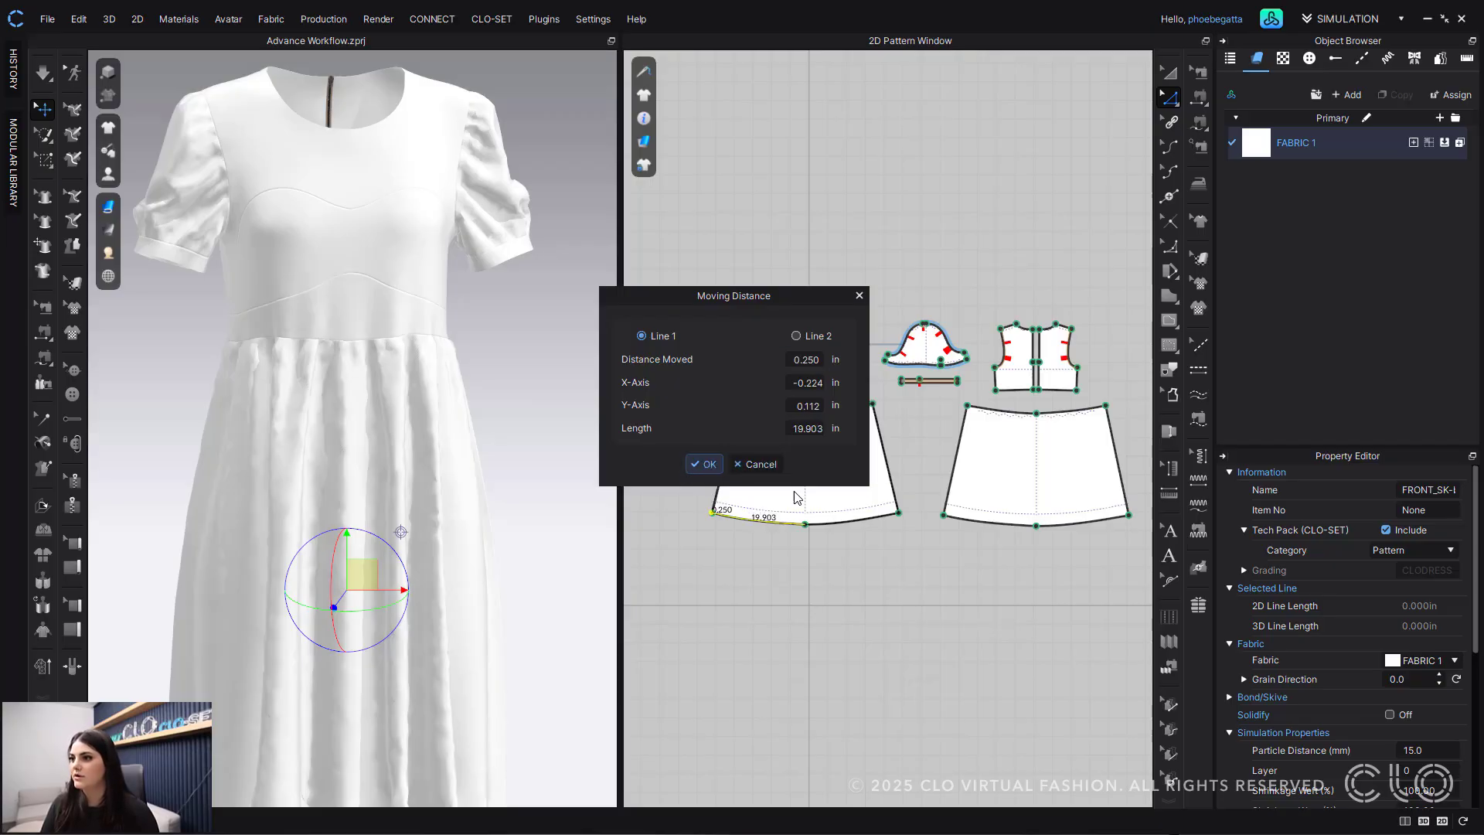
{"action": "left_click", "coordinate": [709, 462]}
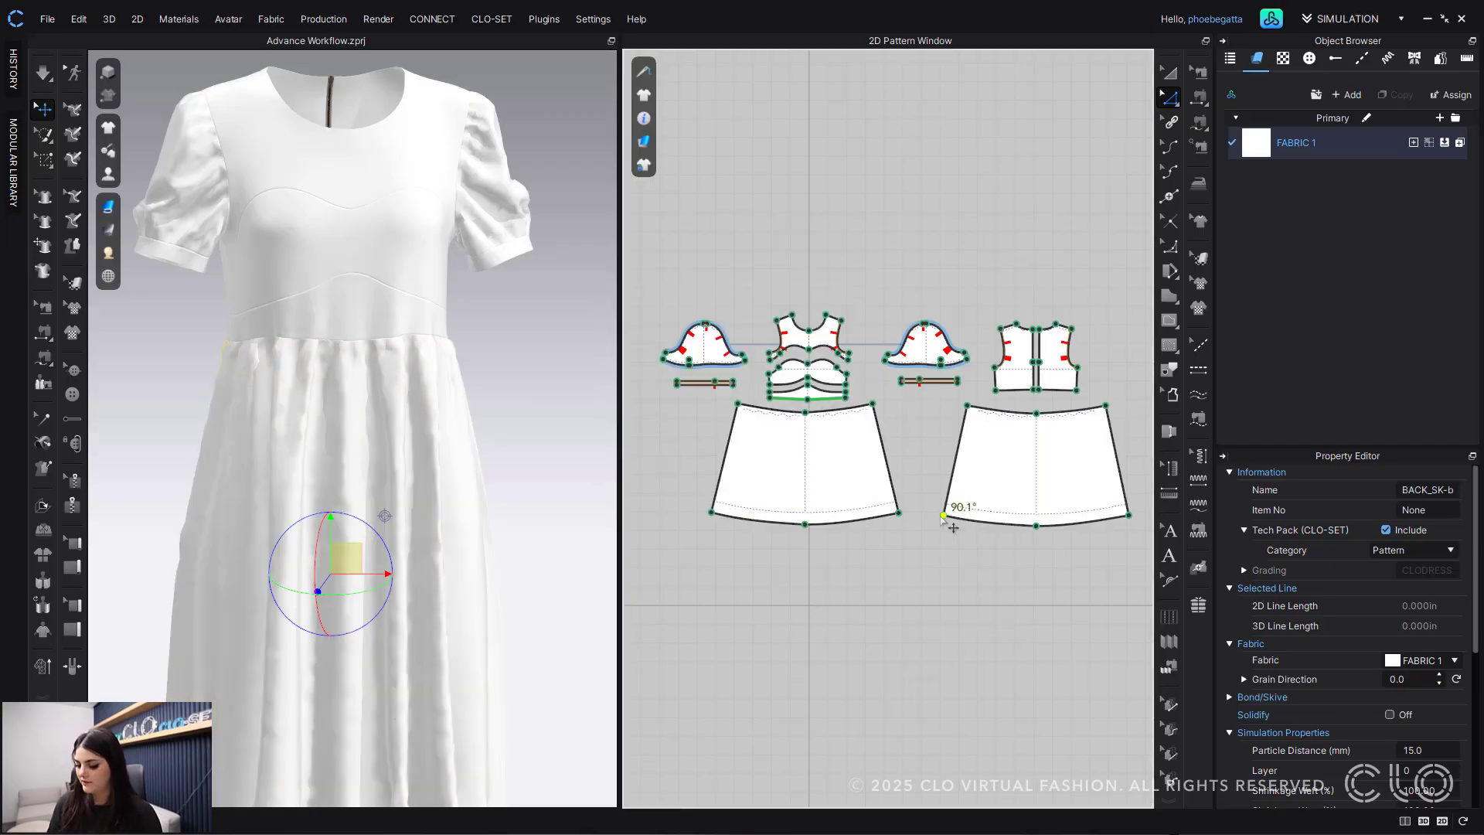
Step: Move the back skirt pattern's left hem corner outward by 0.25 in
{"action": "left_click_drag", "start_coordinate": [943, 516], "coordinate": [939, 518]}
{"action": "right_click", "coordinate": [939, 518]}
{"action": "type", "text": "0.25"}
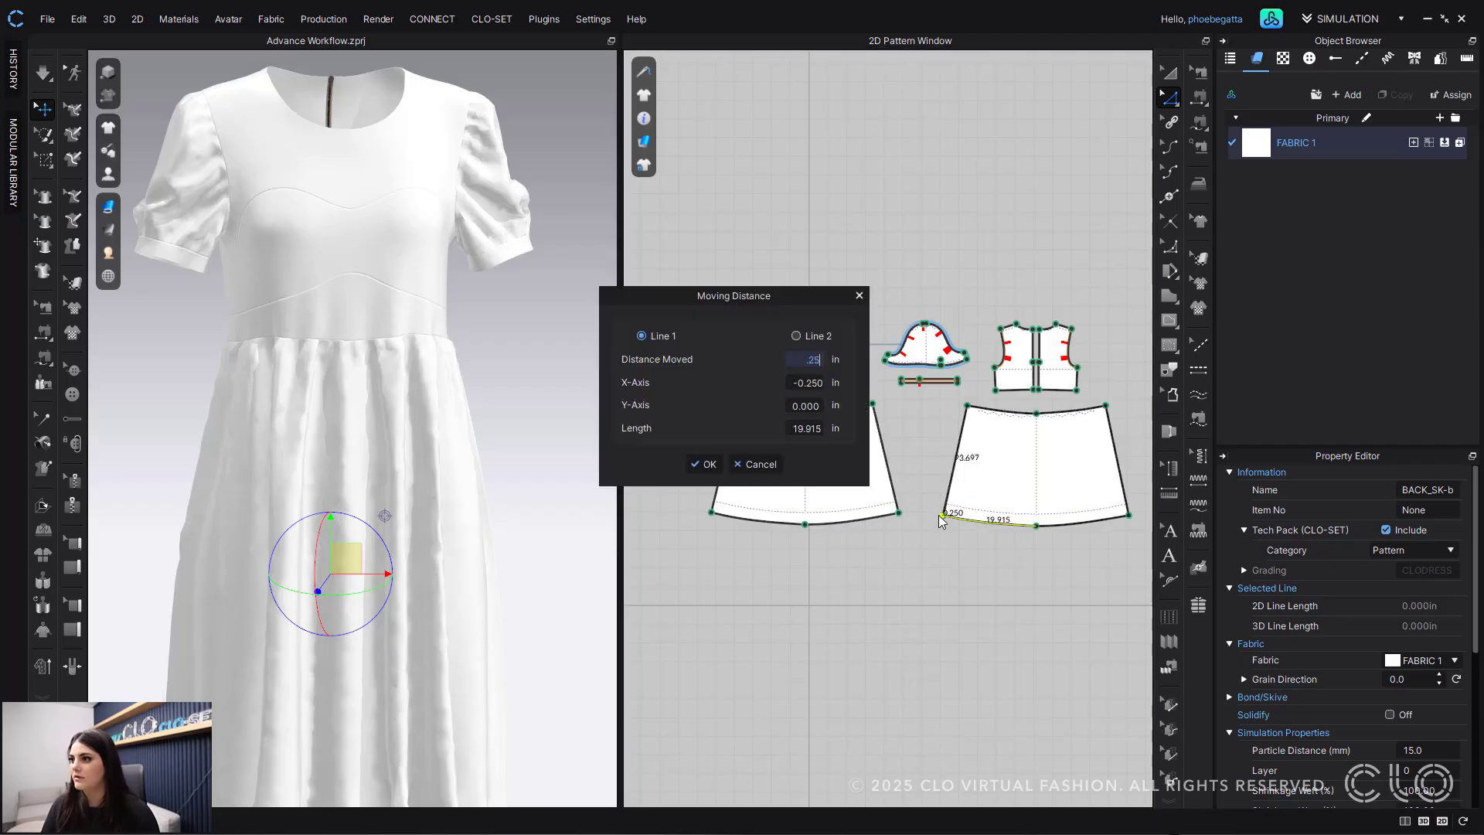
{"action": "left_click", "coordinate": [706, 464]}
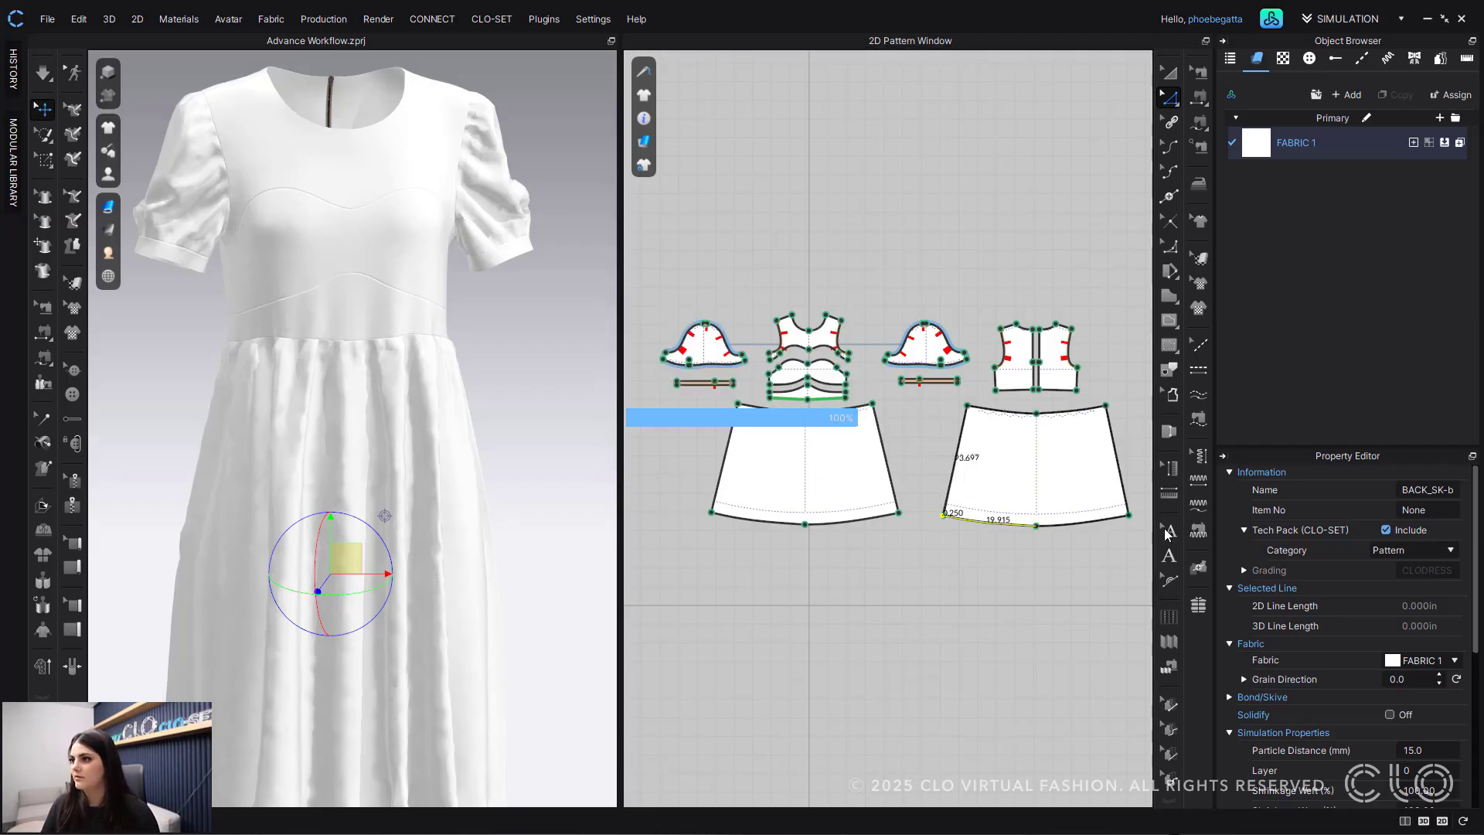
Step: Move the back skirt pattern's right hem corner outward by 0.25 in
{"action": "left_click_drag", "start_coordinate": [1129, 515], "coordinate": [1136, 520]}
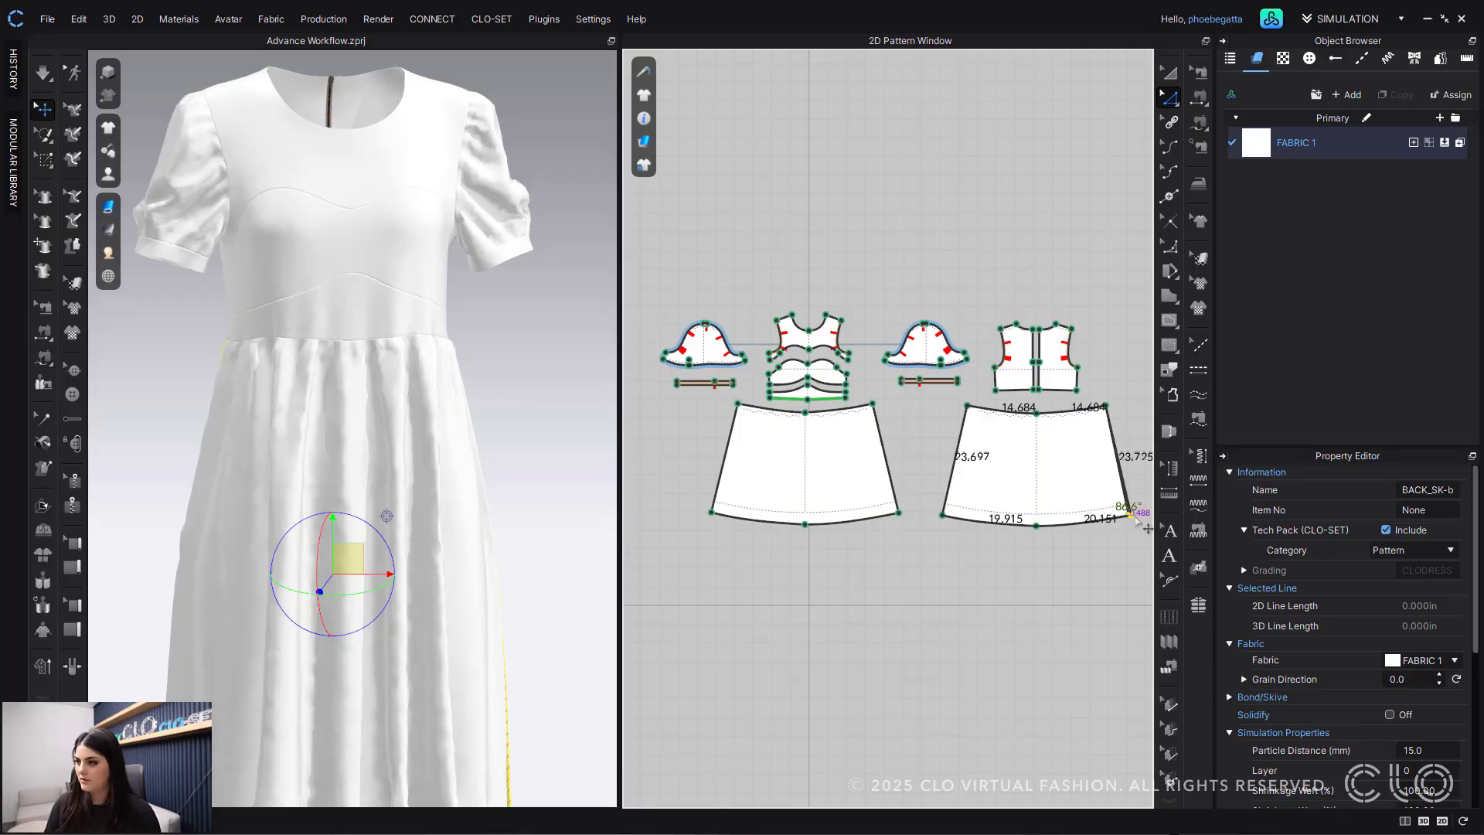
{"action": "right_click", "coordinate": [1135, 516]}
{"action": "type", "text": ".25"}
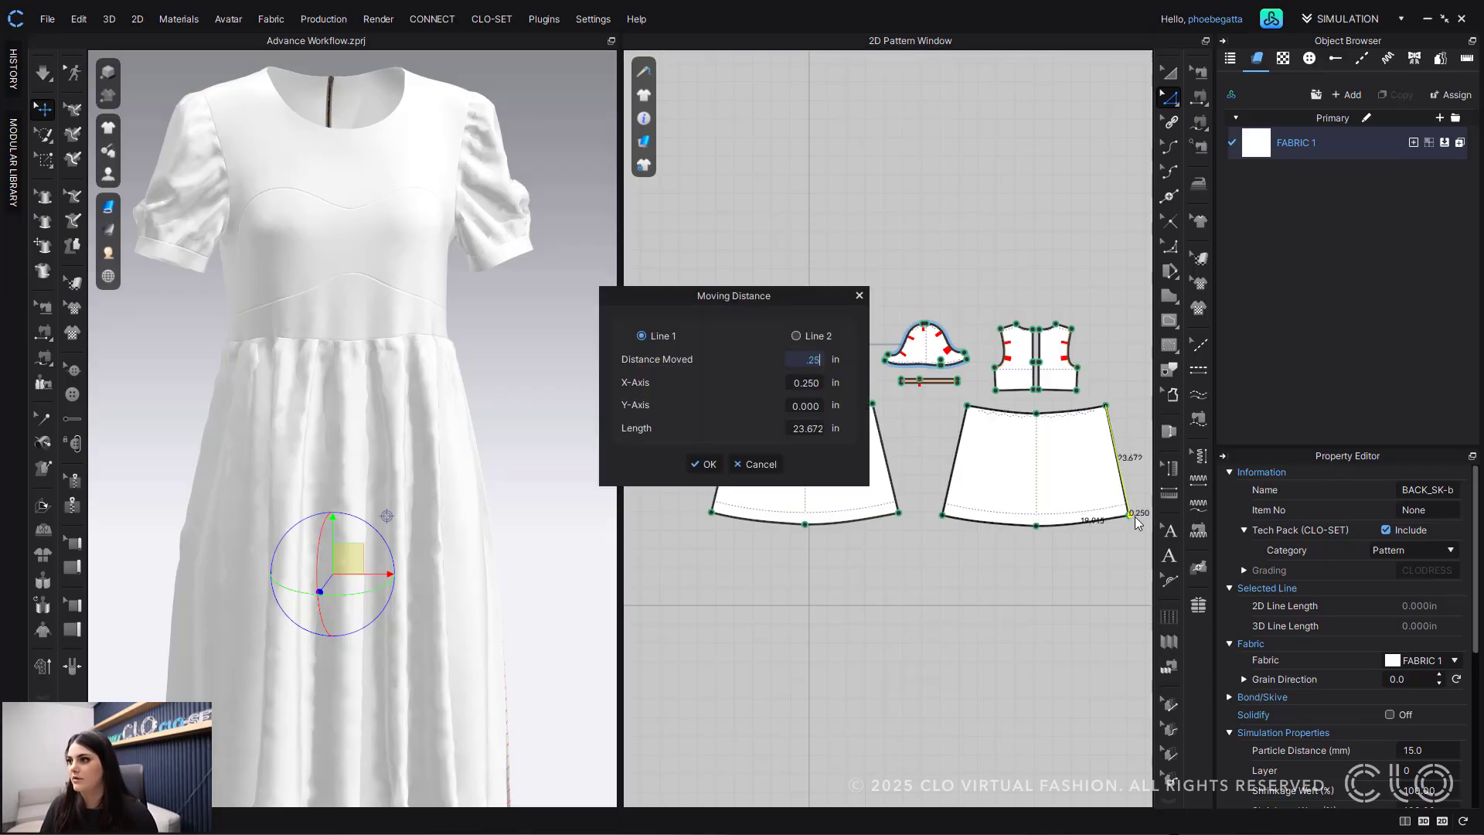
{"action": "key", "text": "Return"}
{"action": "left_click", "coordinate": [707, 467]}
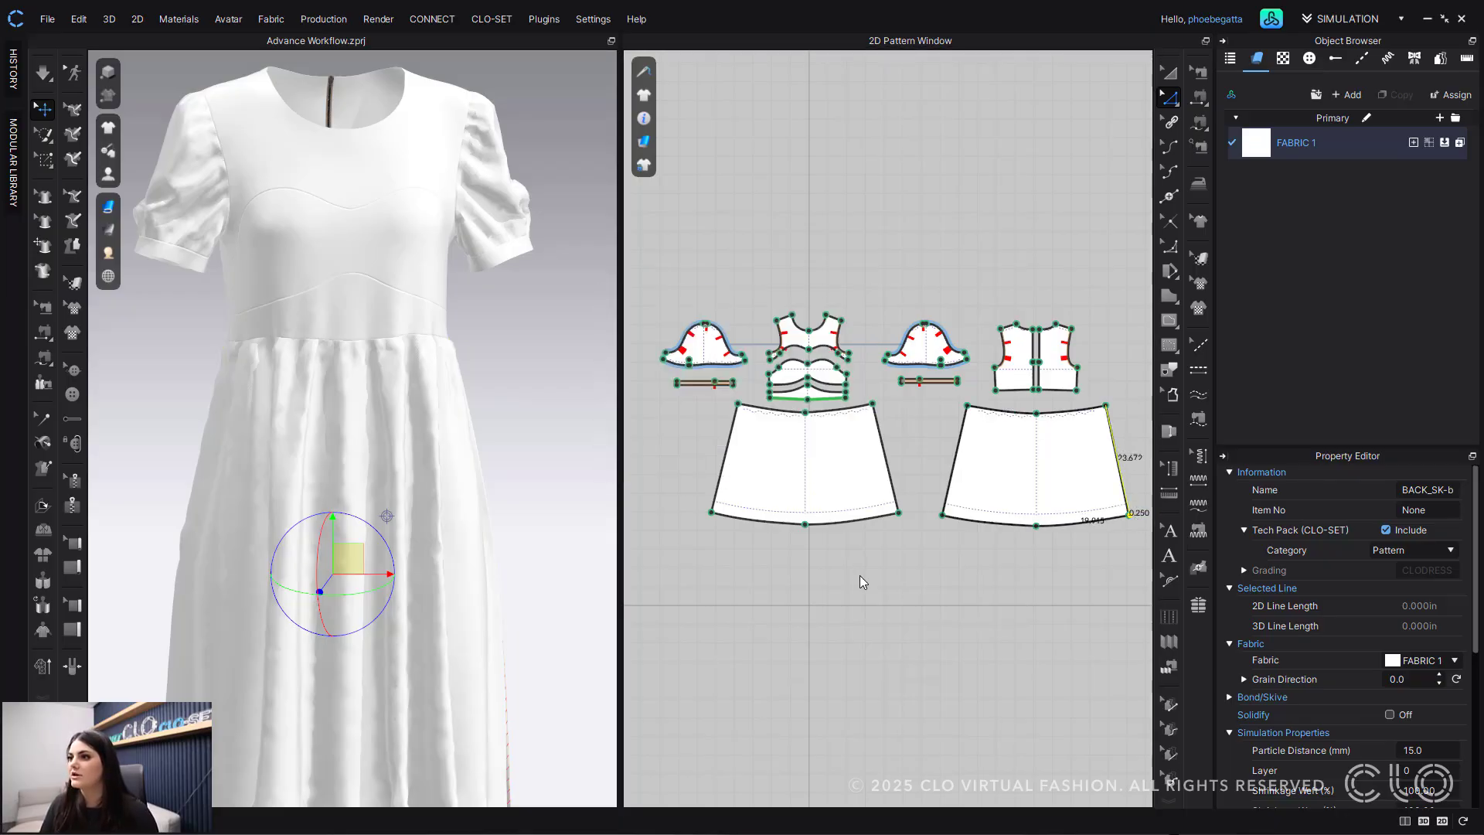
{"action": "left_click", "coordinate": [936, 585]}
Step: Move the left waist corners of the front and back skirt patterns outward together by 0.25 in
{"action": "left_click", "coordinate": [941, 424]}
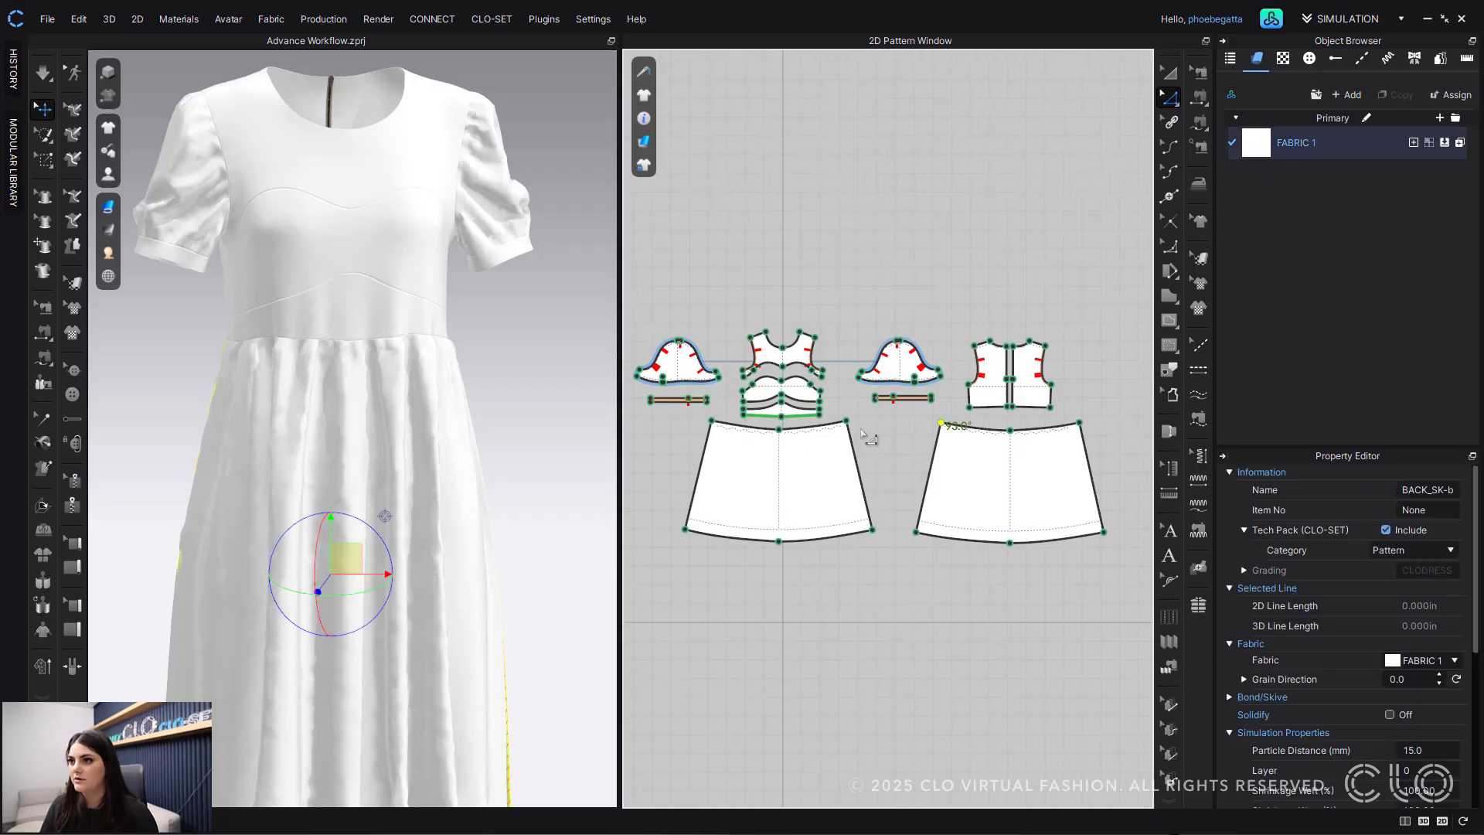
{"action": "left_click", "coordinate": [712, 422], "text": "shift"}
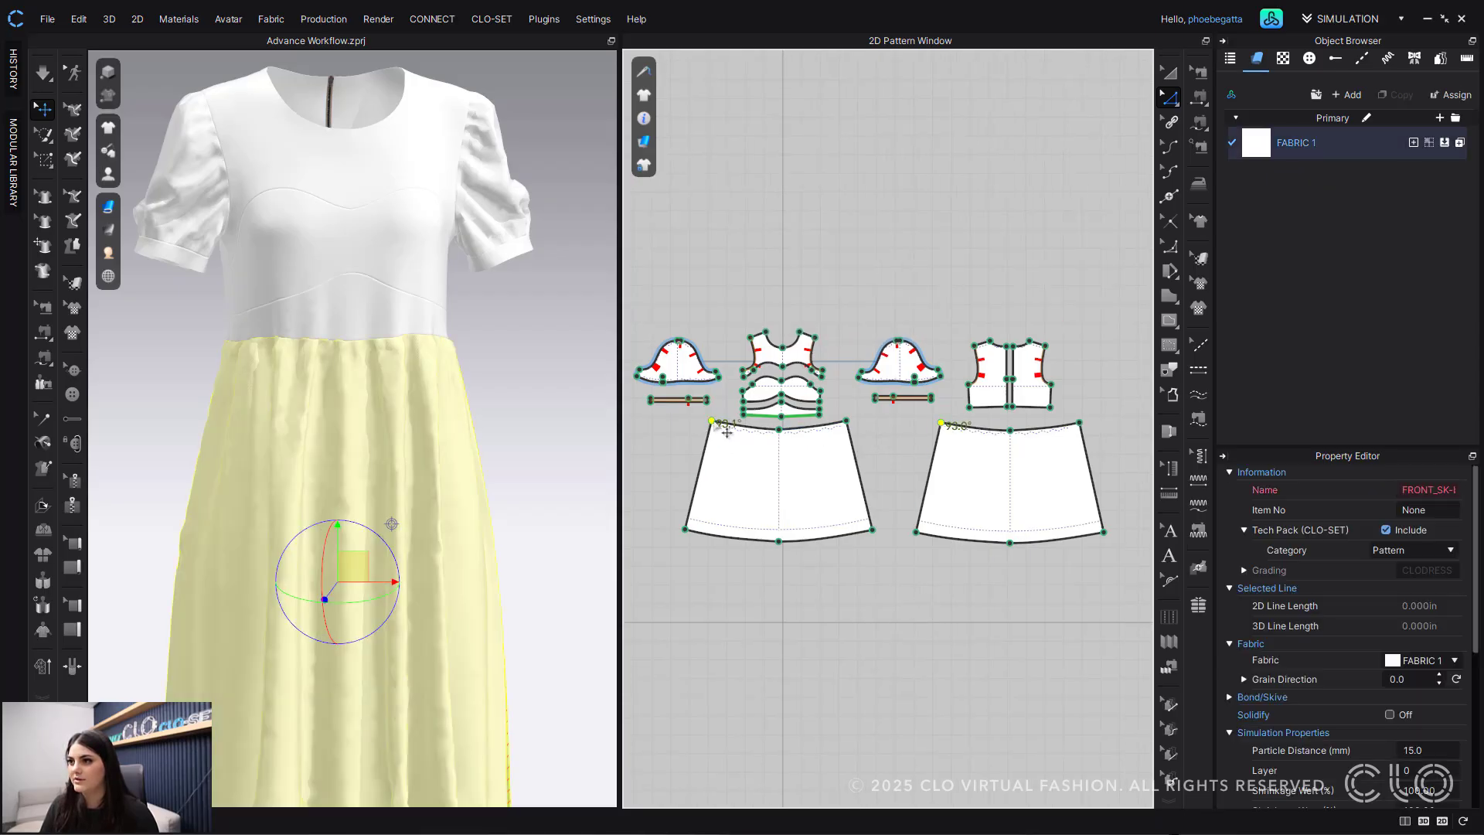
{"action": "right_click_drag", "start_coordinate": [724, 430], "coordinate": [712, 425]}
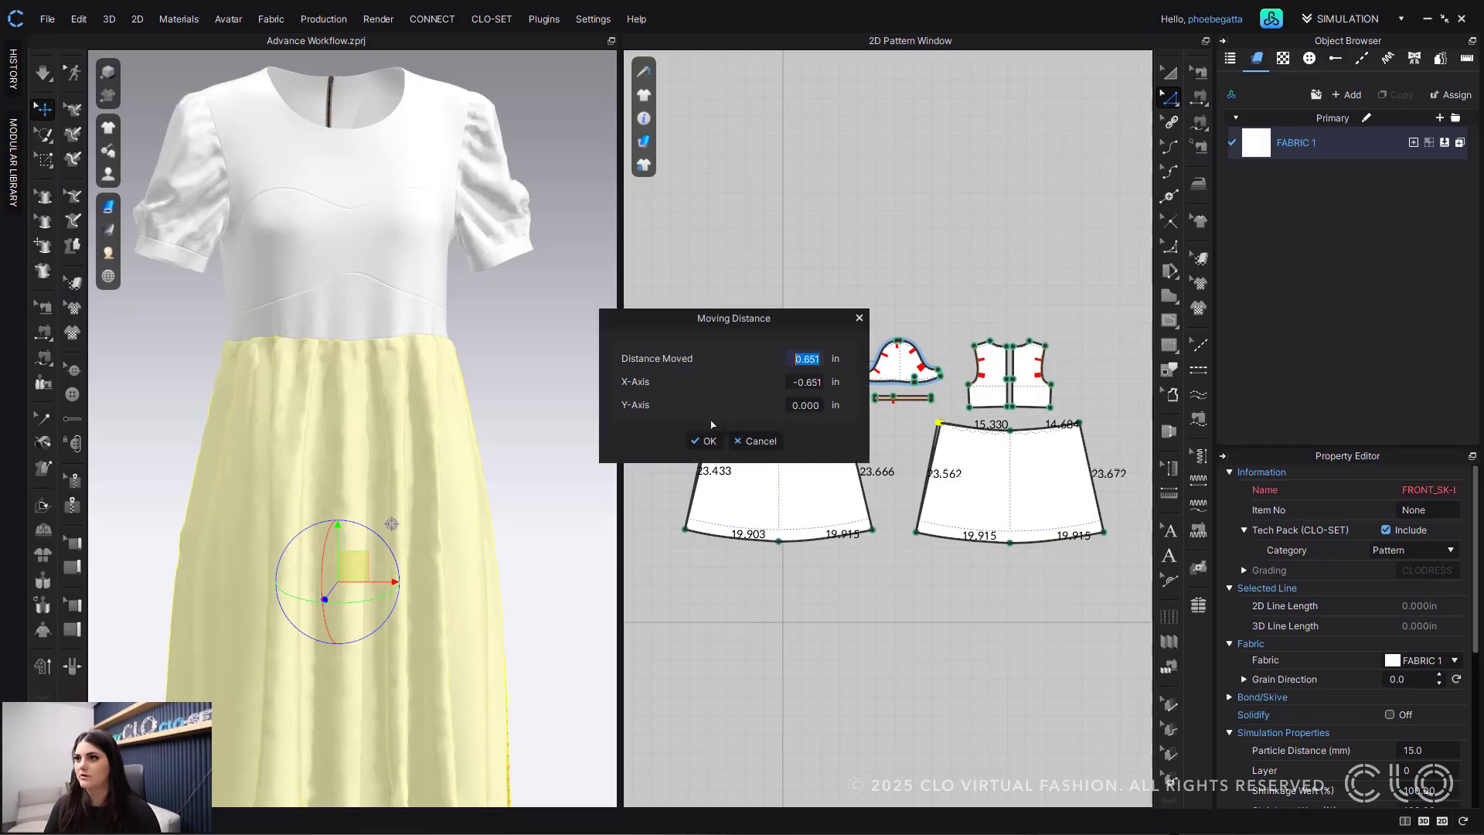
{"action": "type", "text": "0.25"}
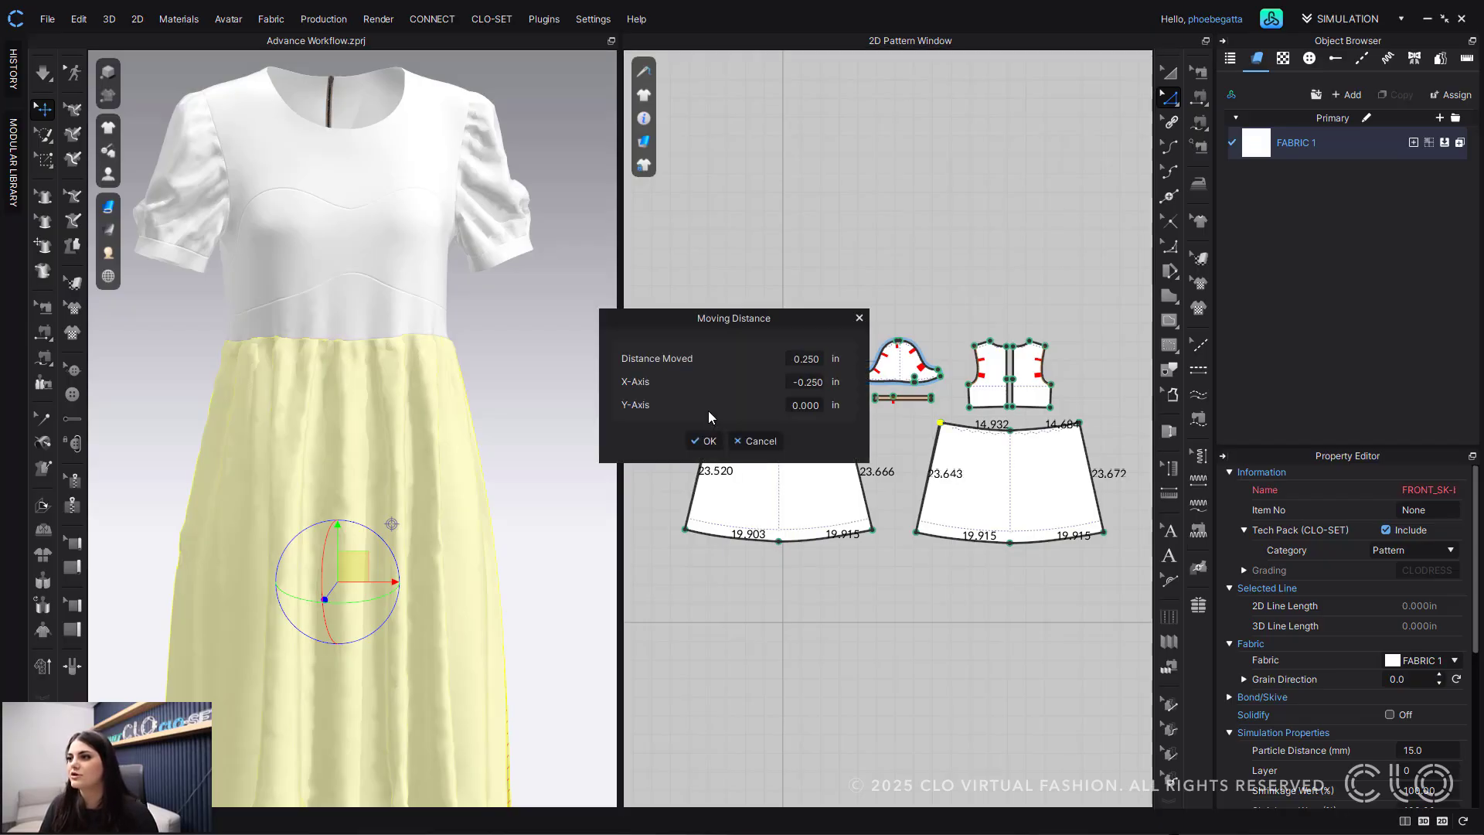
{"action": "left_click", "coordinate": [702, 442]}
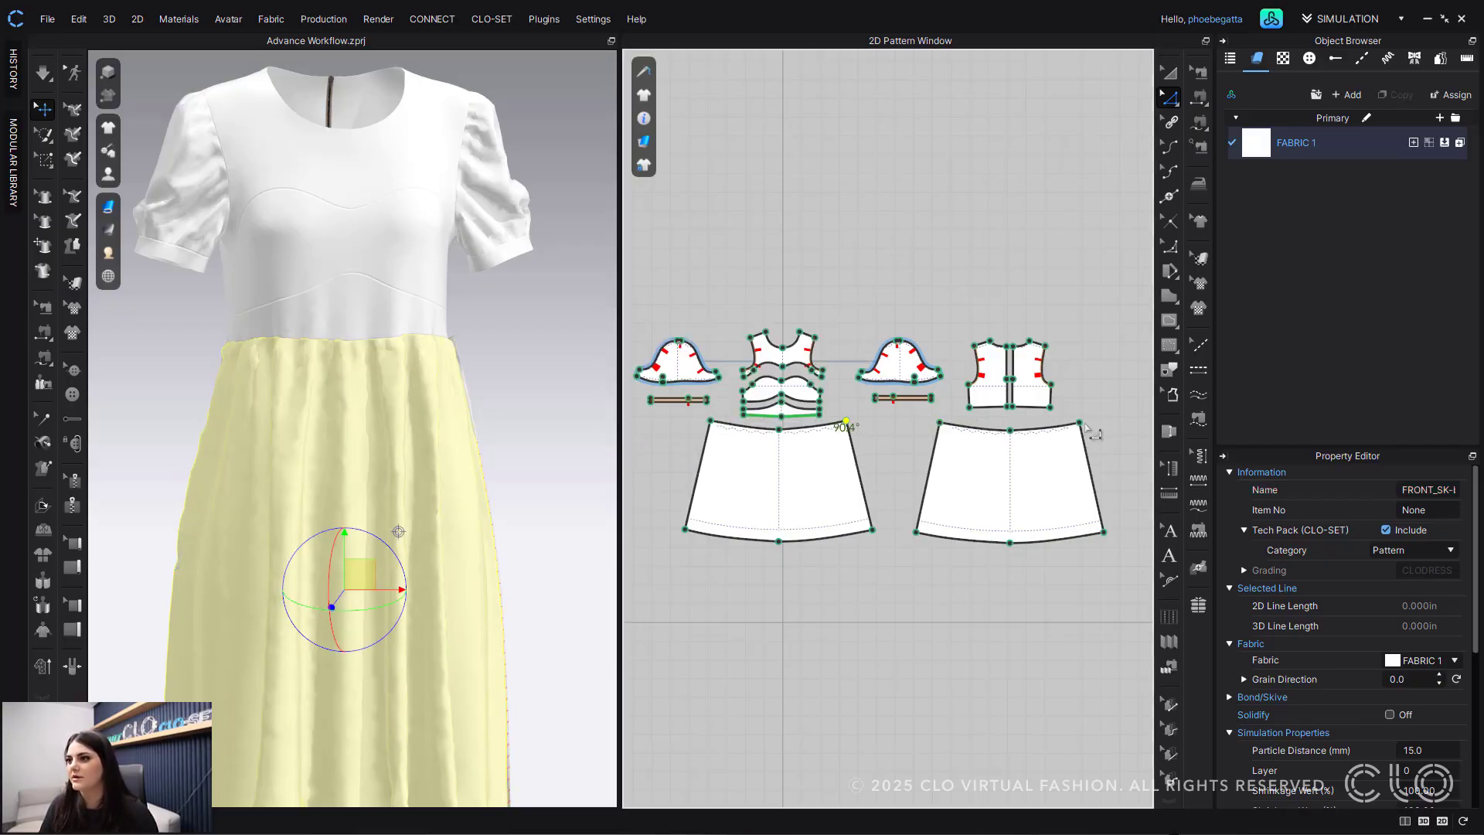
Step: Move the right waist corners of both skirt patterns outward together by 0.25 in and simulate the dress to update its drape
{"action": "left_click_drag", "start_coordinate": [1091, 433], "coordinate": [1099, 432]}
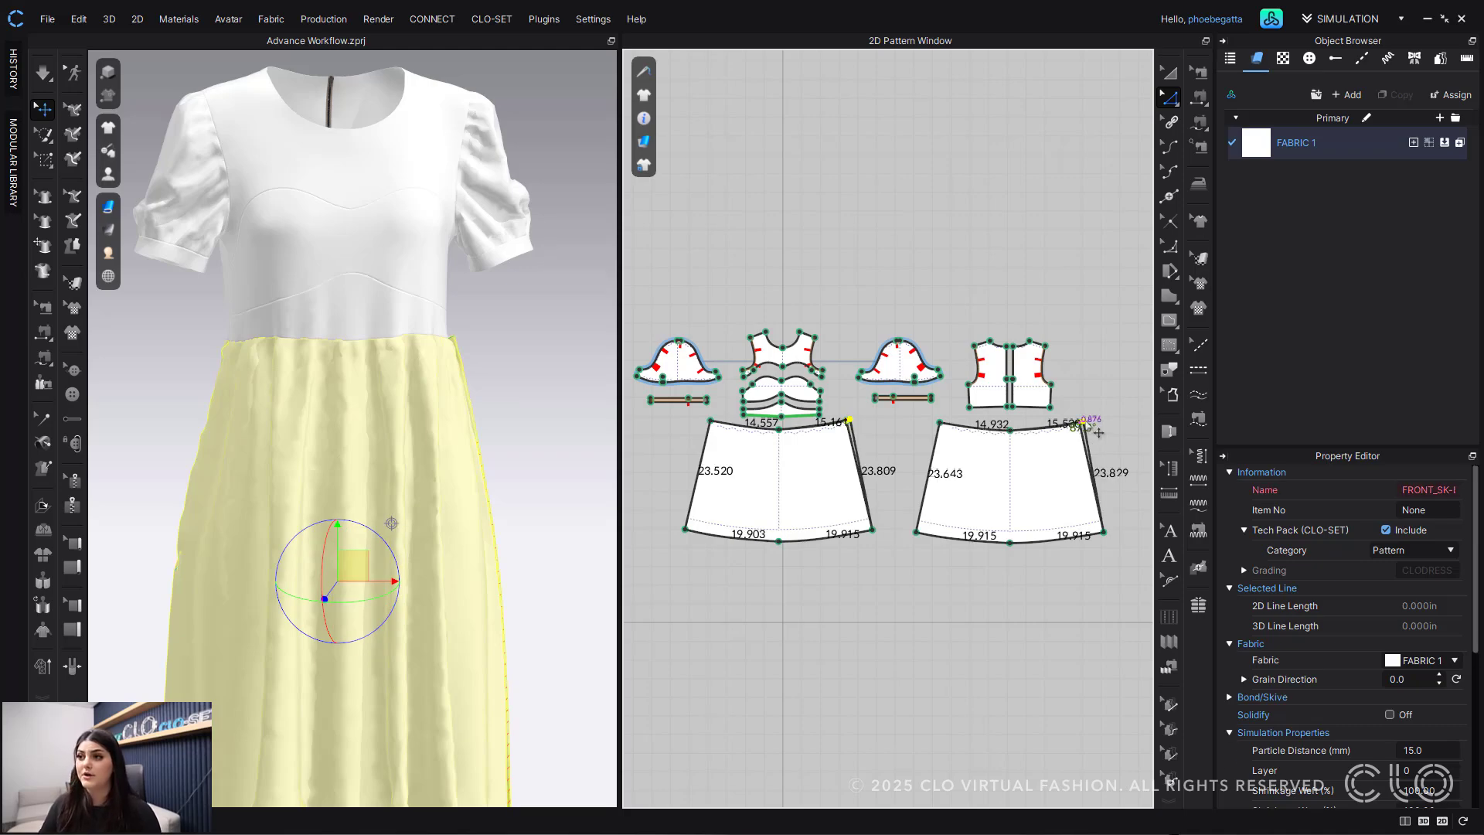
{"action": "right_click", "coordinate": [1098, 432]}
{"action": "type", "text": "0.25"}
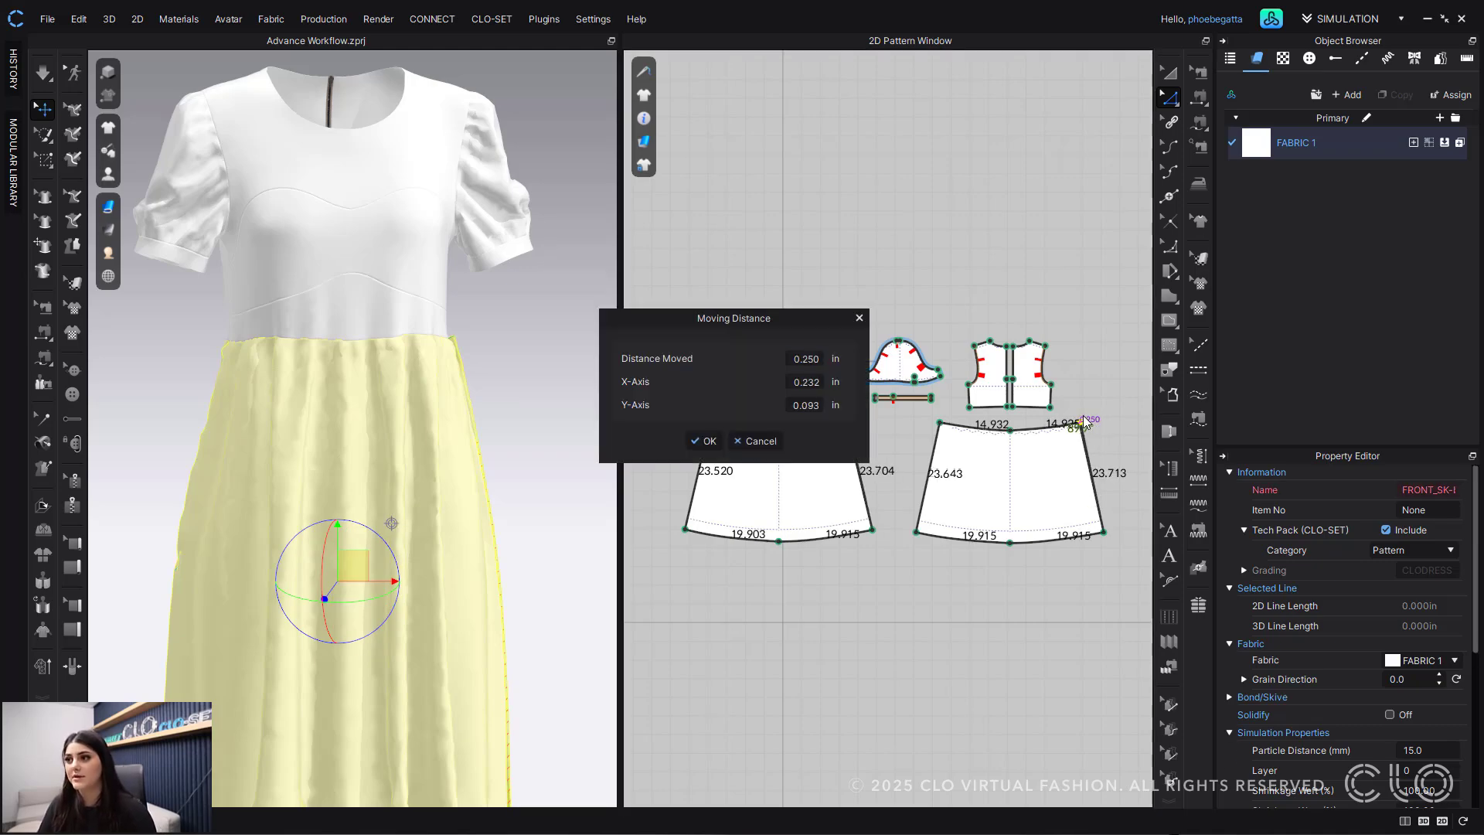
{"action": "left_click", "coordinate": [704, 441]}
{"action": "left_click", "coordinate": [881, 437]}
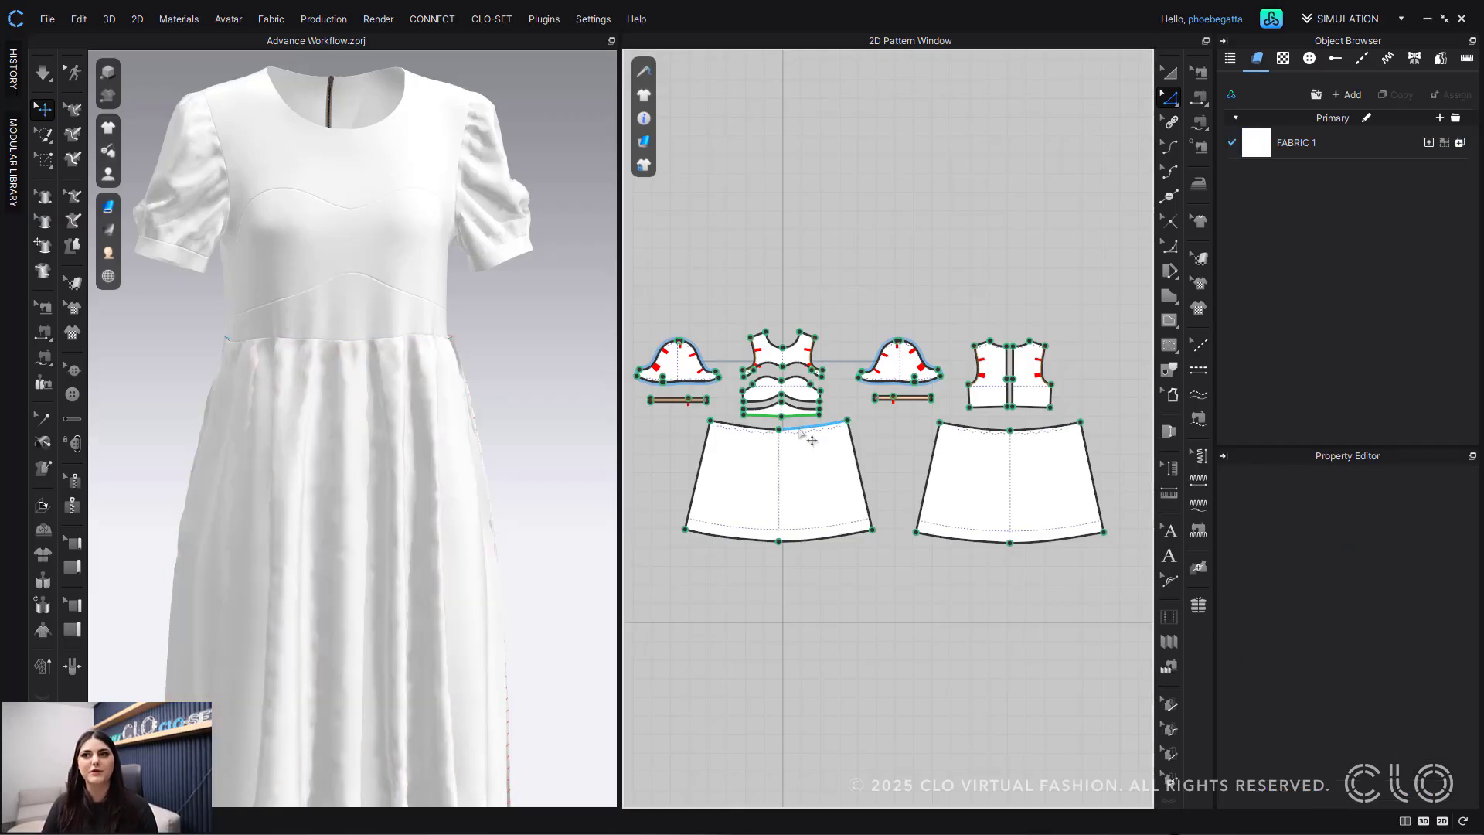
{"action": "key", "text": "space"}
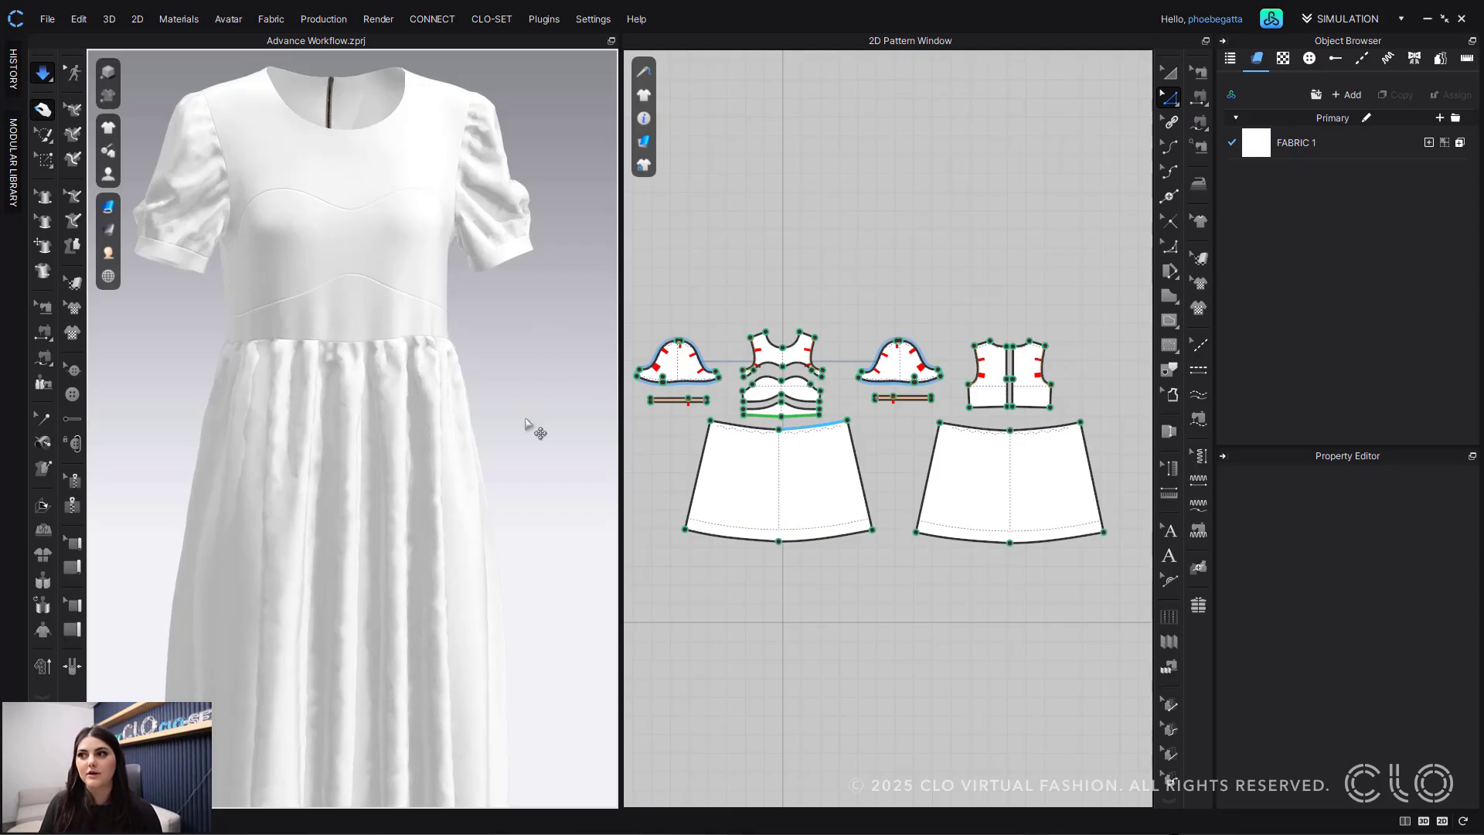
{"action": "key", "text": "space"}
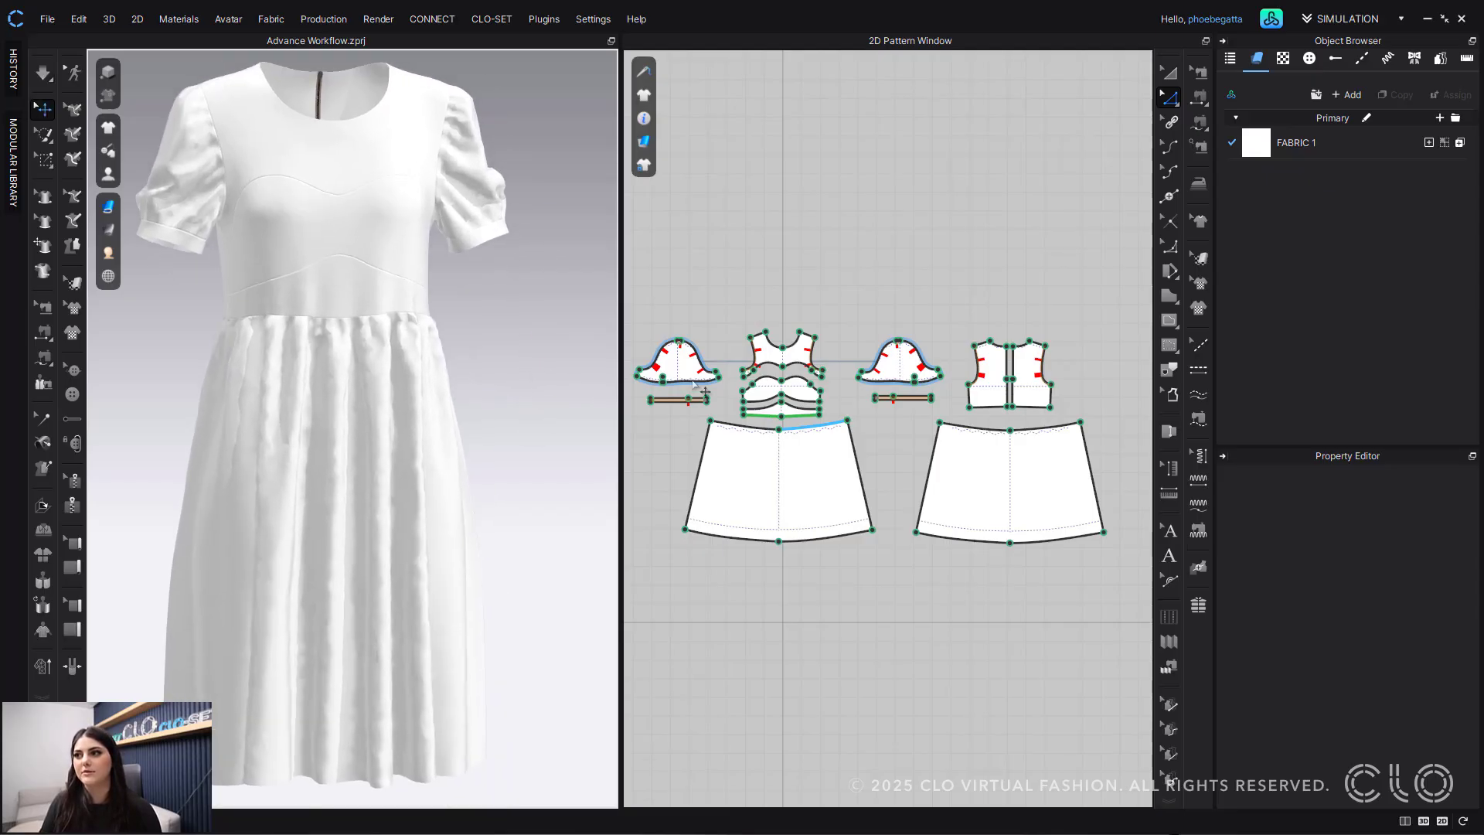
{"action": "left_click", "coordinate": [858, 425]}
{"action": "left_click_drag", "start_coordinate": [874, 430], "coordinate": [858, 422]}
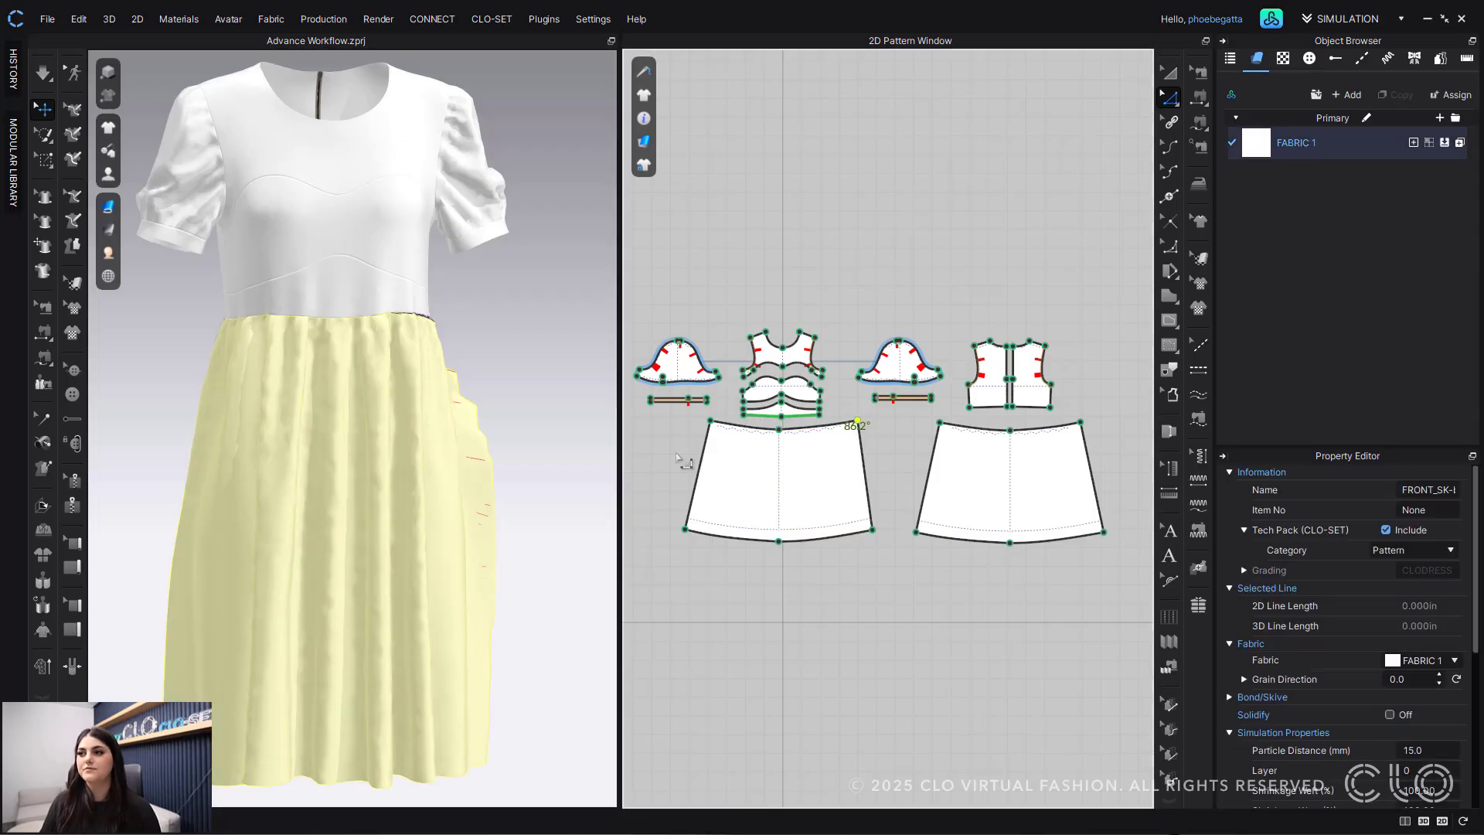
{"action": "key", "text": "ctrl+z"}
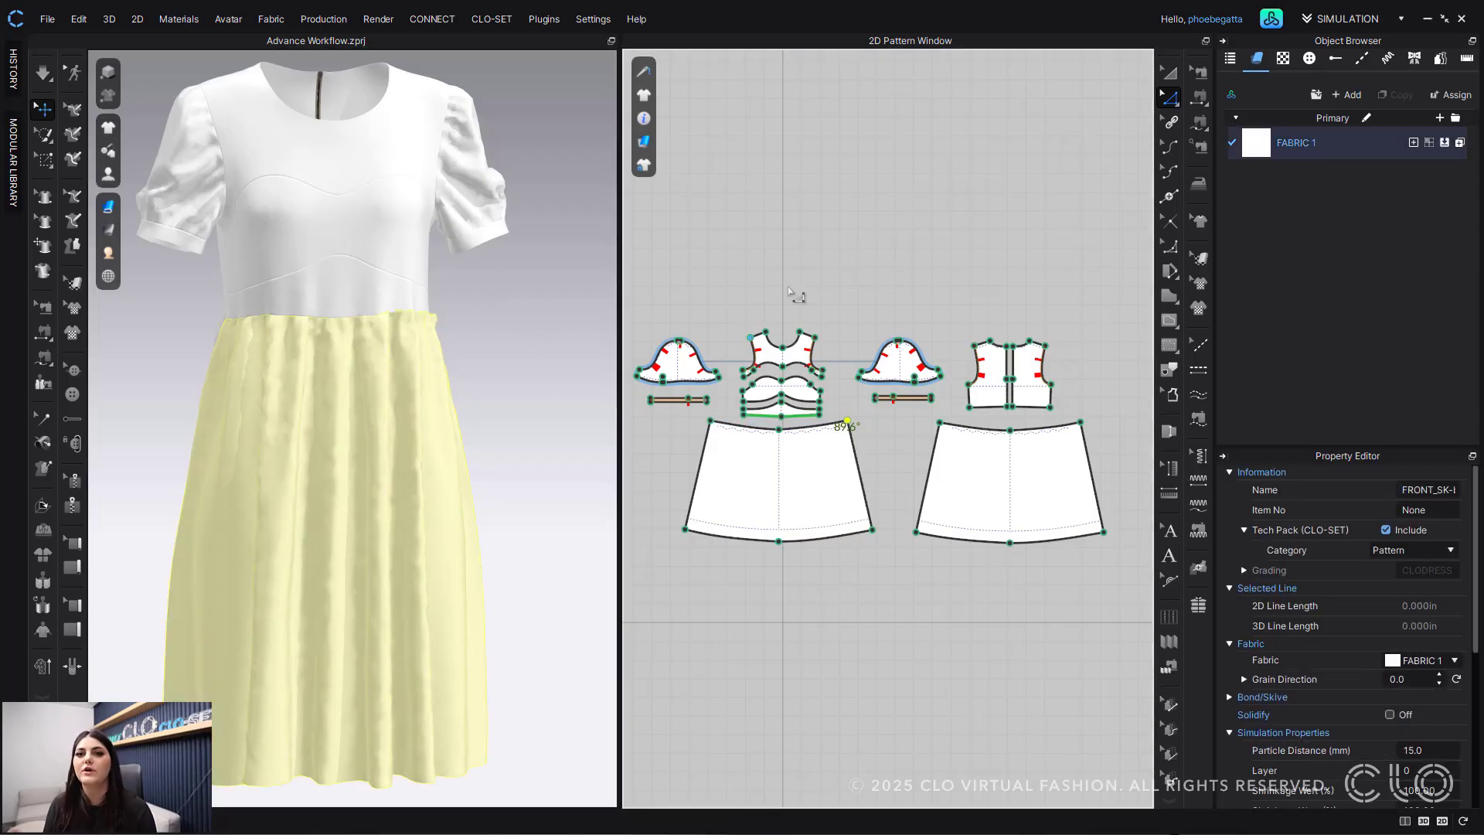
Step: Try to symmetrize the front skirt pattern
{"action": "middle_click_drag", "start_coordinate": [860, 257], "coordinate": [880, 237]}
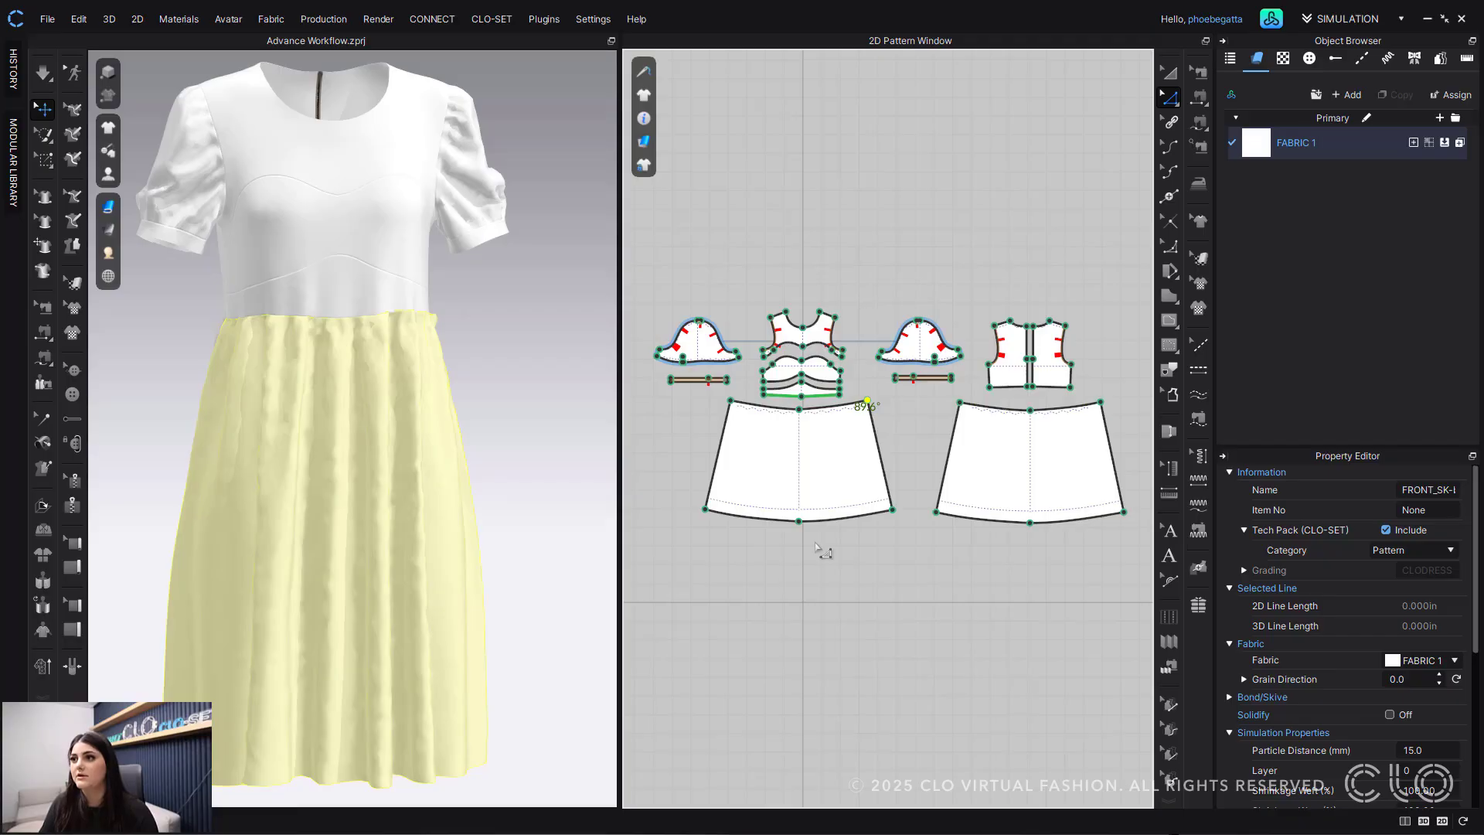
{"action": "scroll", "coordinate": [828, 467], "scroll_direction": "up", "scroll_amount": 5}
{"action": "middle_click_drag", "start_coordinate": [840, 460], "coordinate": [931, 512]}
{"action": "left_click", "coordinate": [891, 461]}
{"action": "scroll", "coordinate": [900, 472], "scroll_direction": "down", "scroll_amount": 2}
{"action": "scroll", "coordinate": [961, 508], "scroll_direction": "up", "scroll_amount": 1}
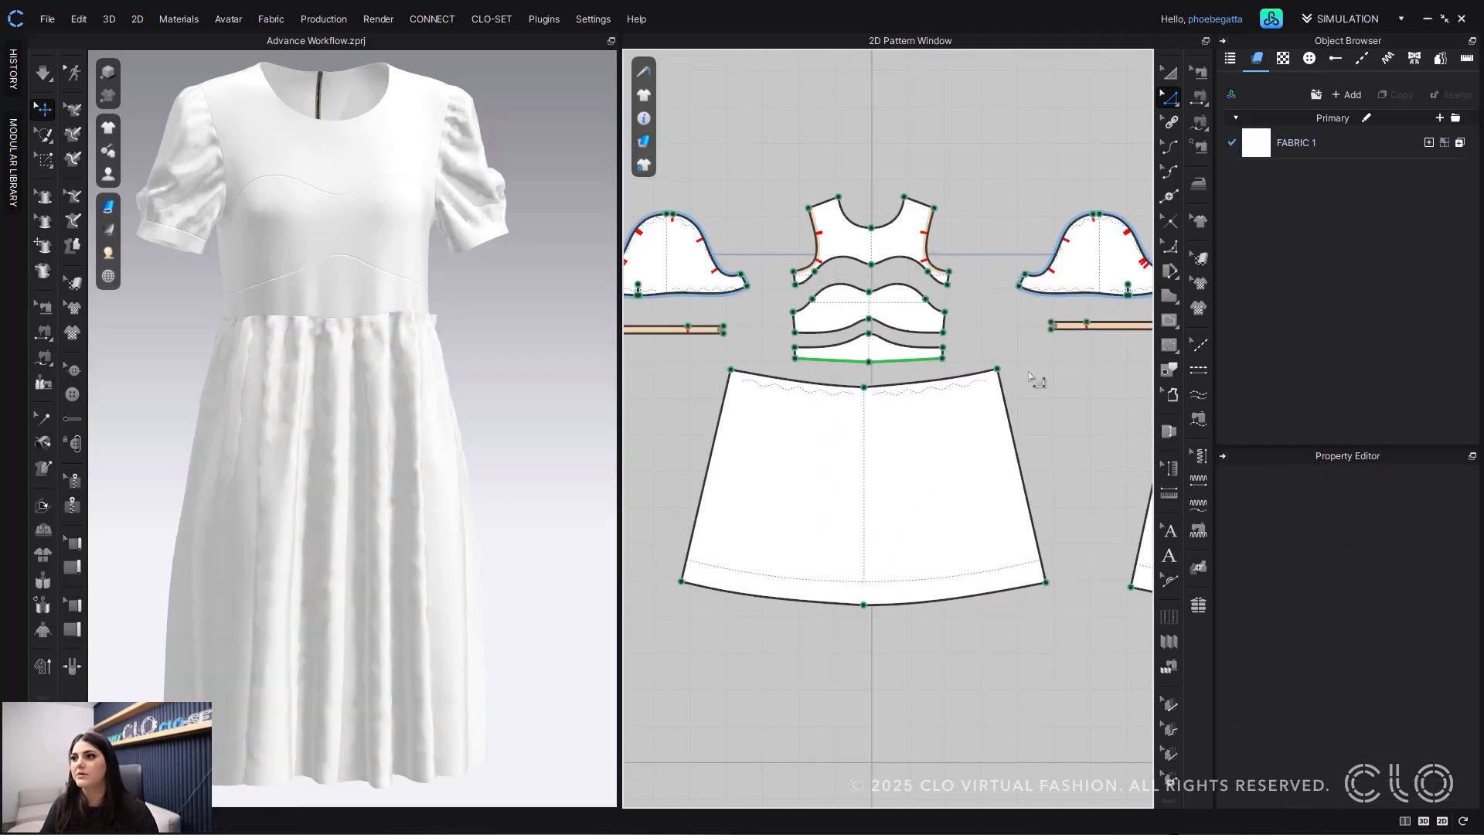
{"action": "key", "text": "a"}
{"action": "left_click", "coordinate": [839, 486]}
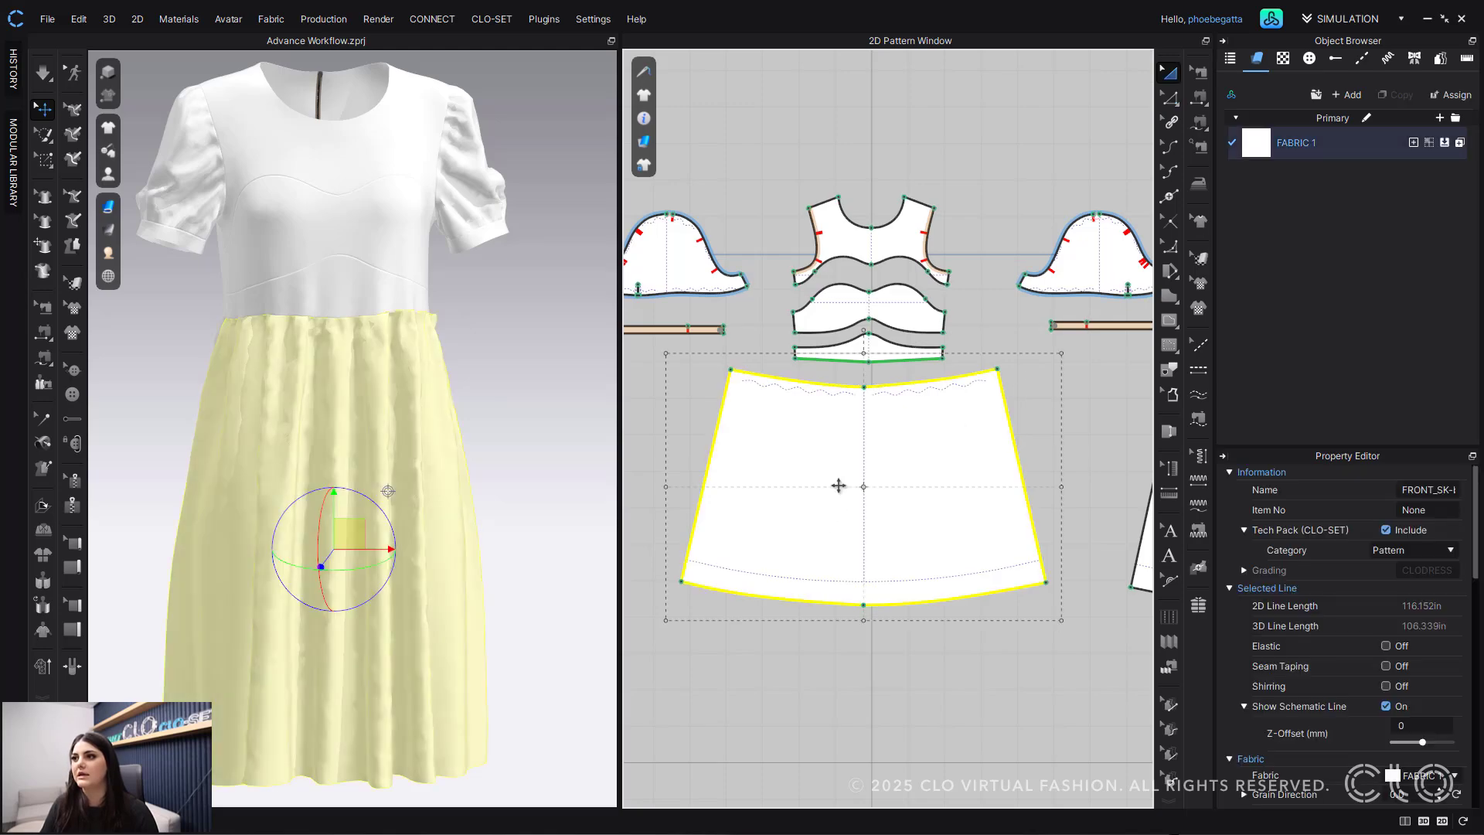
{"action": "right_click", "coordinate": [797, 460]}
{"action": "left_click", "coordinate": [897, 322]}
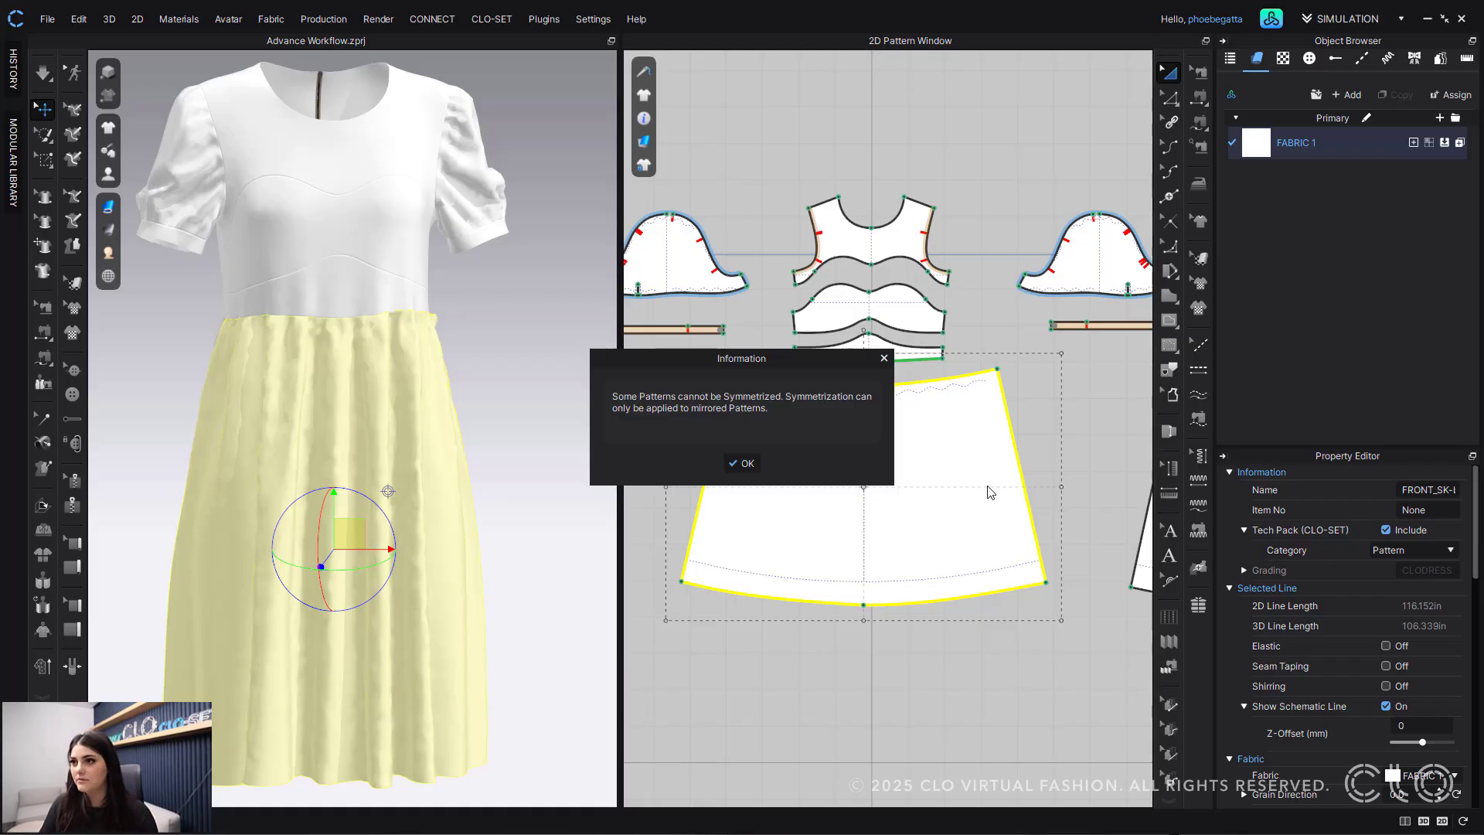
{"action": "left_click", "coordinate": [742, 463]}
{"action": "left_click", "coordinate": [1072, 399]}
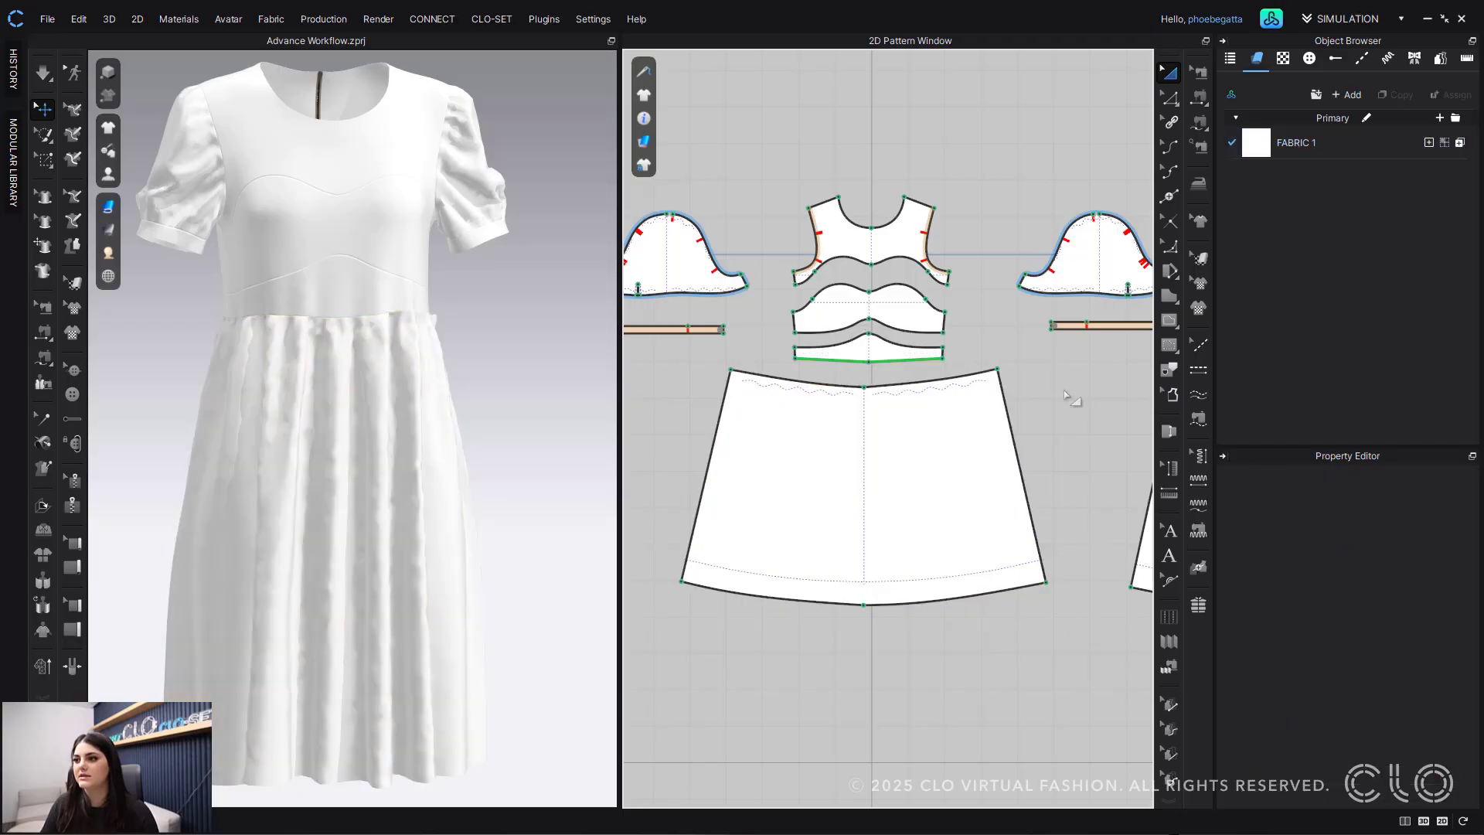
Step: Draw an internal line down the centre of the front skirt pattern from the waist edge to the hem
{"action": "key", "text": "g"}
{"action": "left_click", "coordinate": [865, 388]}
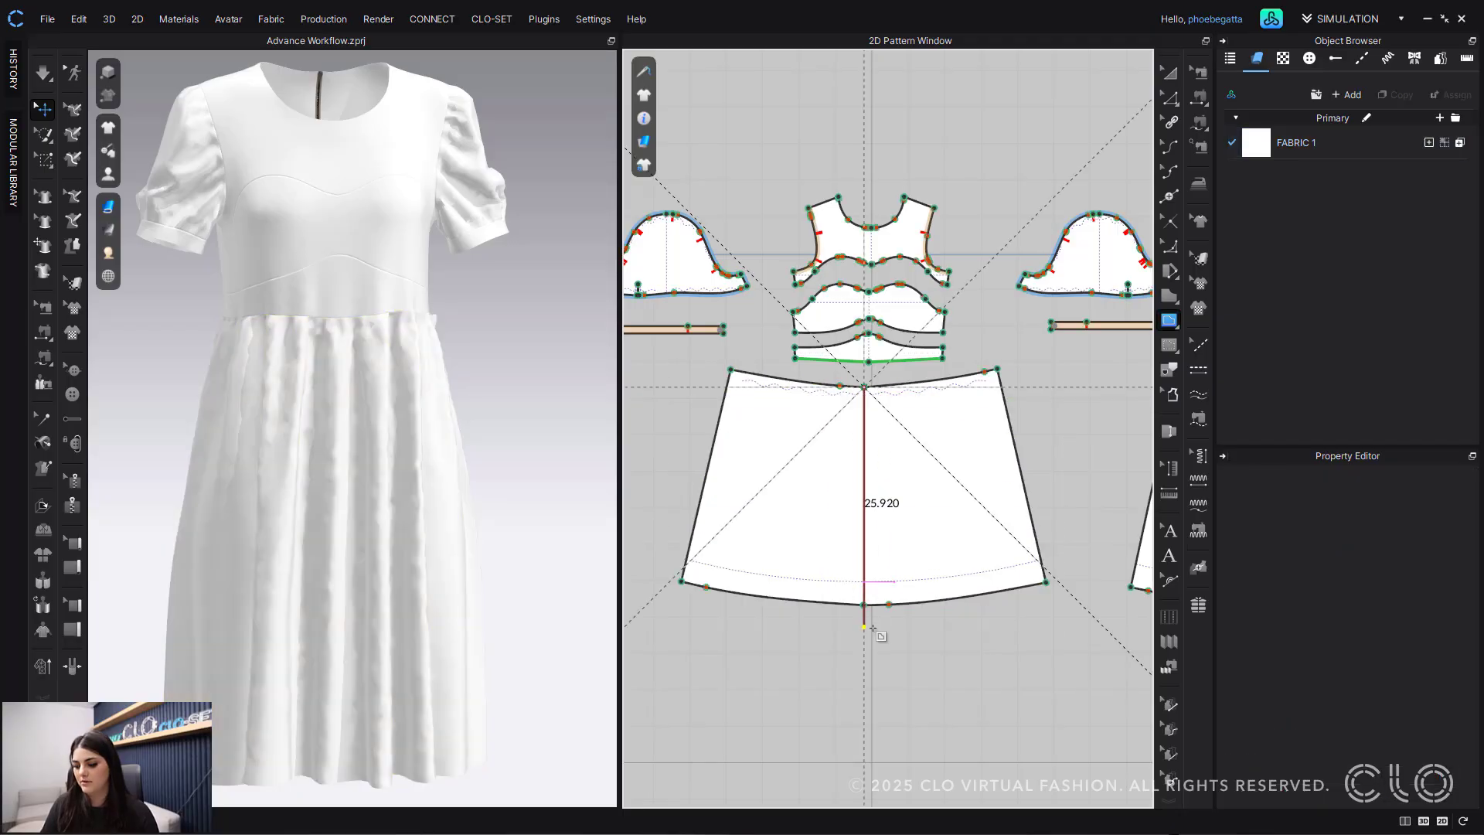
{"action": "left_click", "coordinate": [878, 609]}
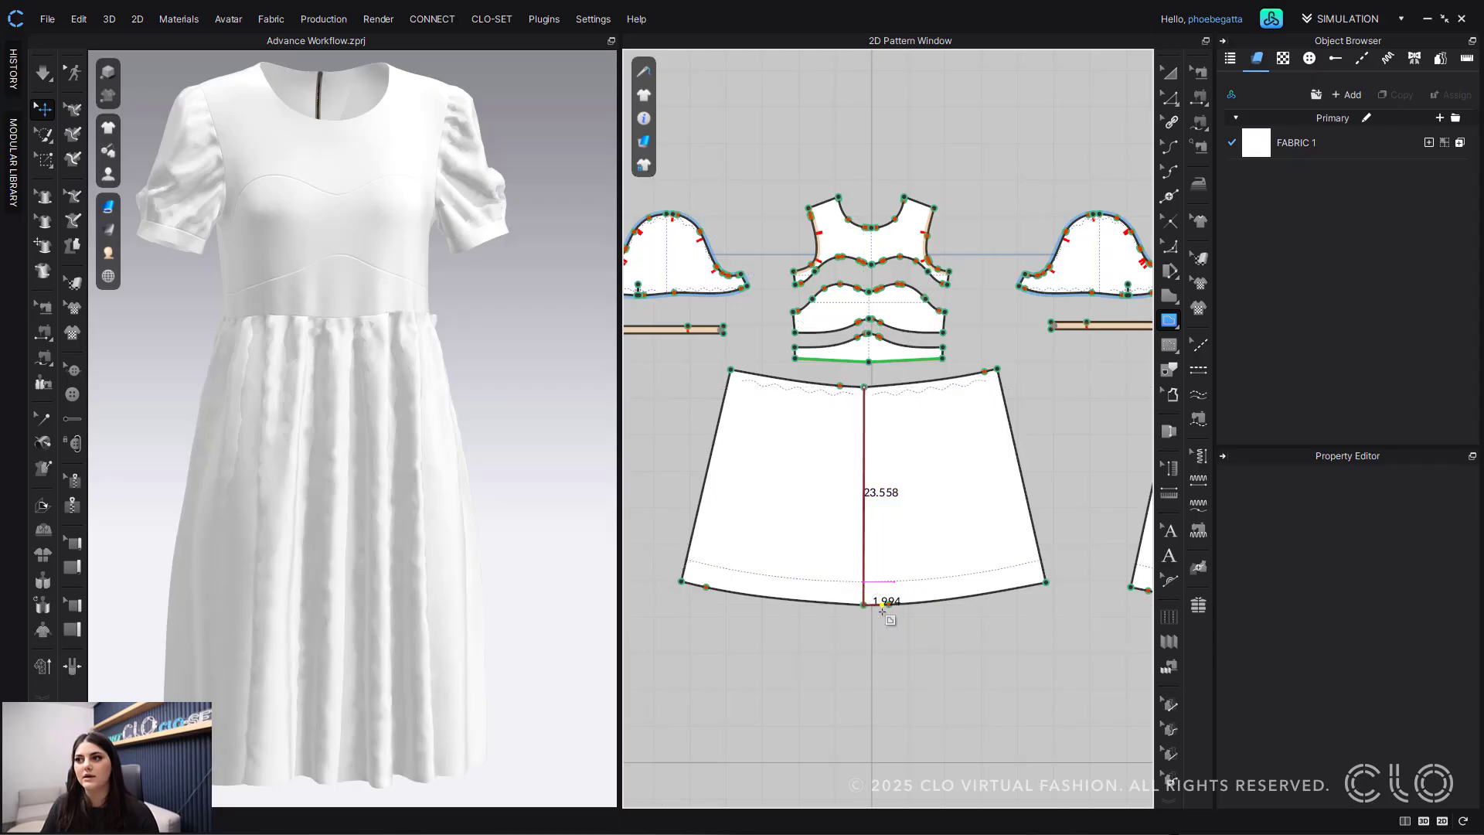
{"action": "key", "text": "Return"}
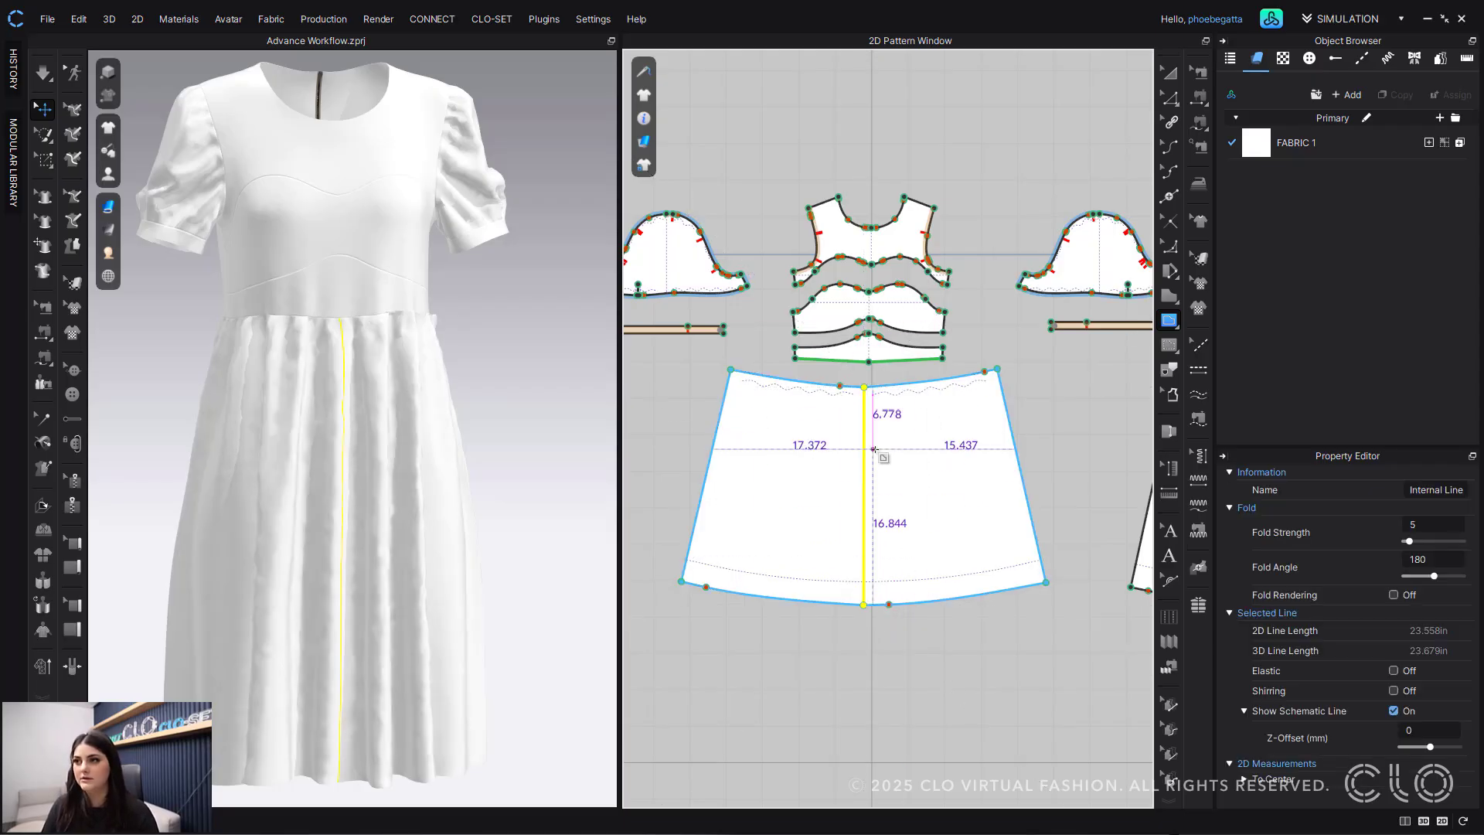
Step: Cut & Sew the front skirt pattern along its centre line and delete the right half
{"action": "key", "text": "z"}
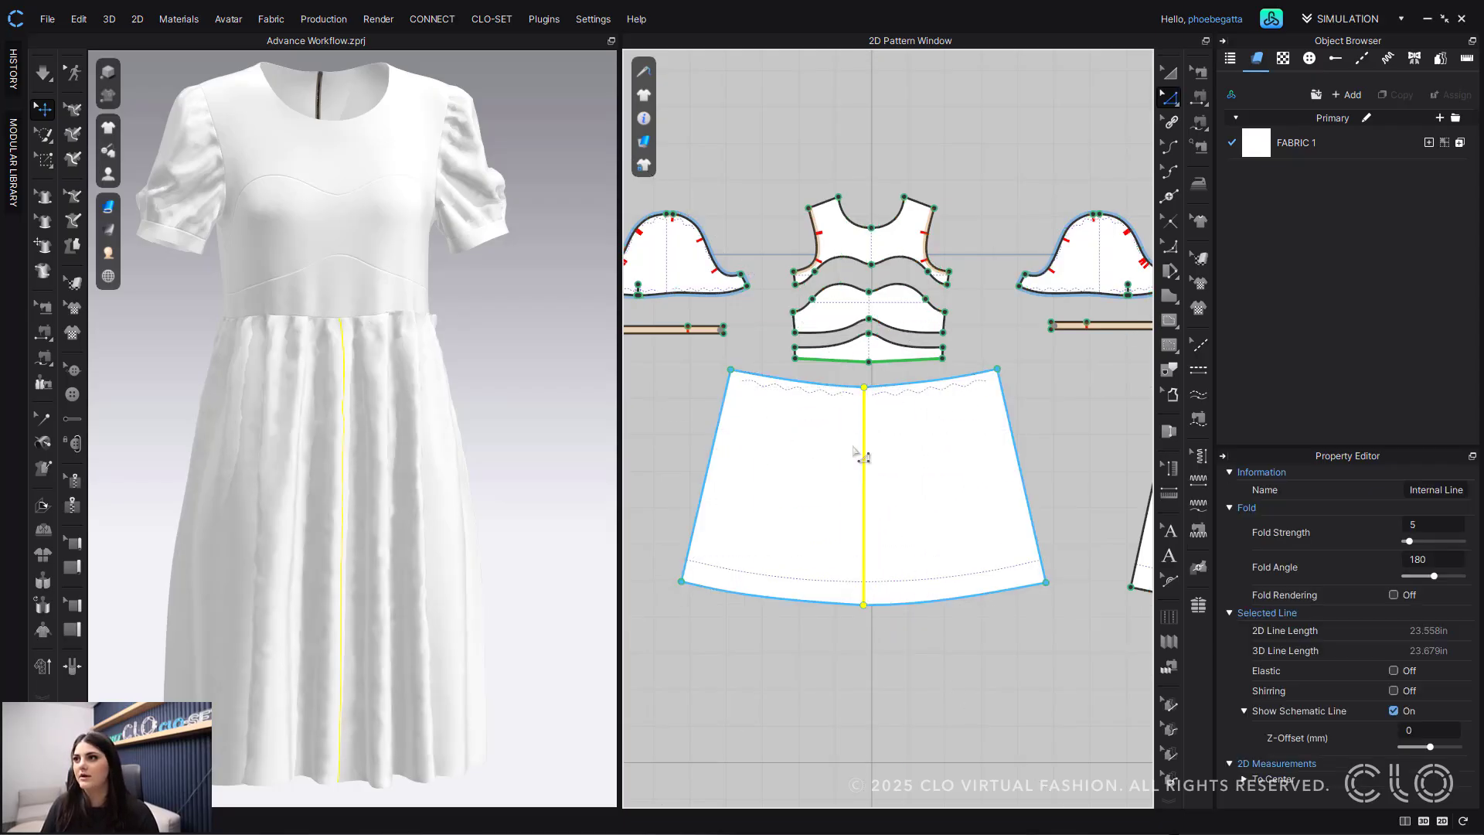
{"action": "right_click", "coordinate": [865, 426]}
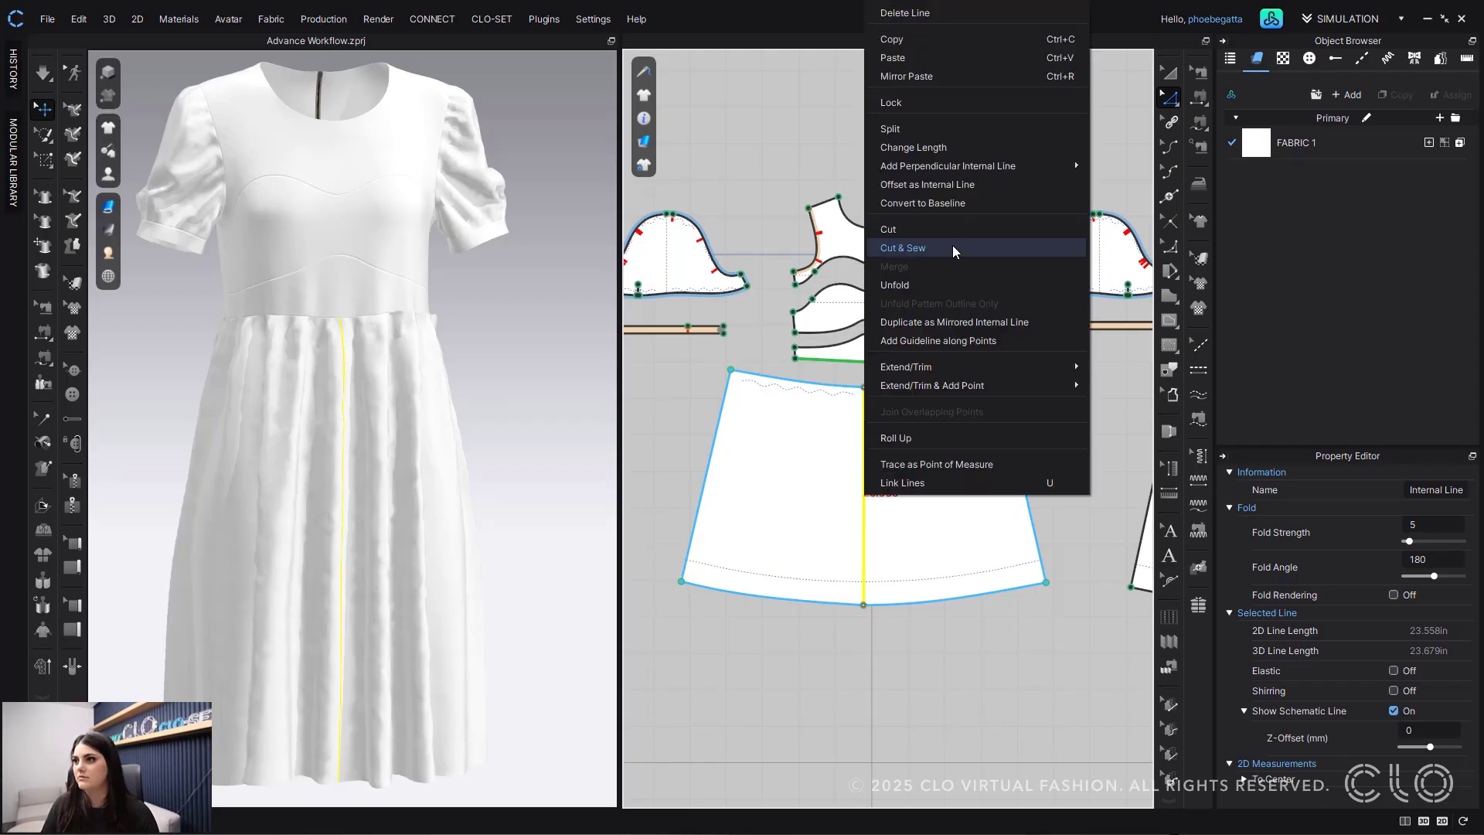
{"action": "left_click", "coordinate": [954, 245]}
{"action": "left_click", "coordinate": [1170, 72]}
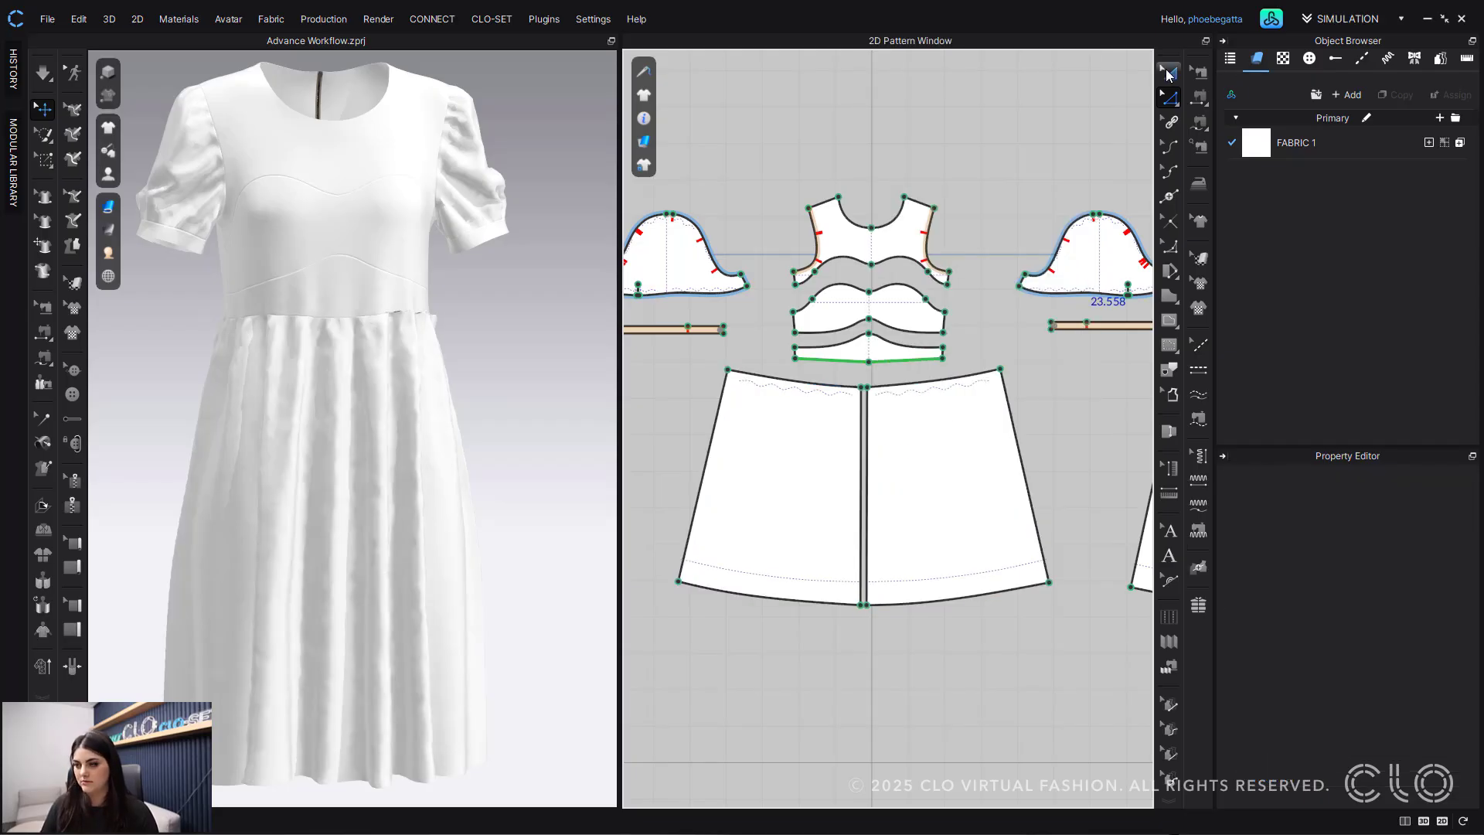
{"action": "left_click", "coordinate": [950, 483]}
{"action": "key", "text": "Delete"}
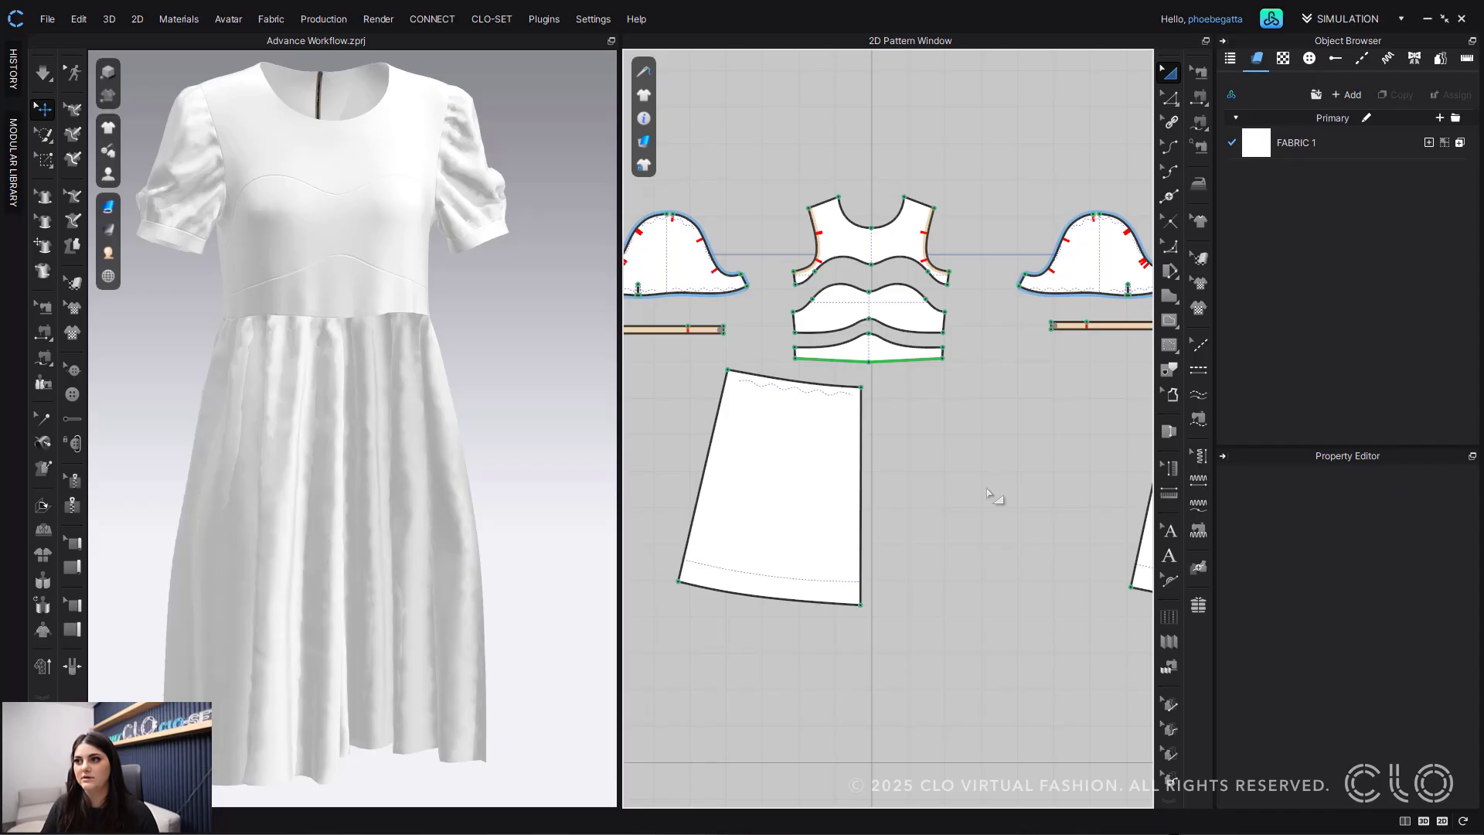
Step: Unfold the remaining front skirt half along its centre edge with symmetric editing and sewing
{"action": "key", "text": "z"}
{"action": "left_click", "coordinate": [863, 448]}
{"action": "right_click", "coordinate": [863, 448]}
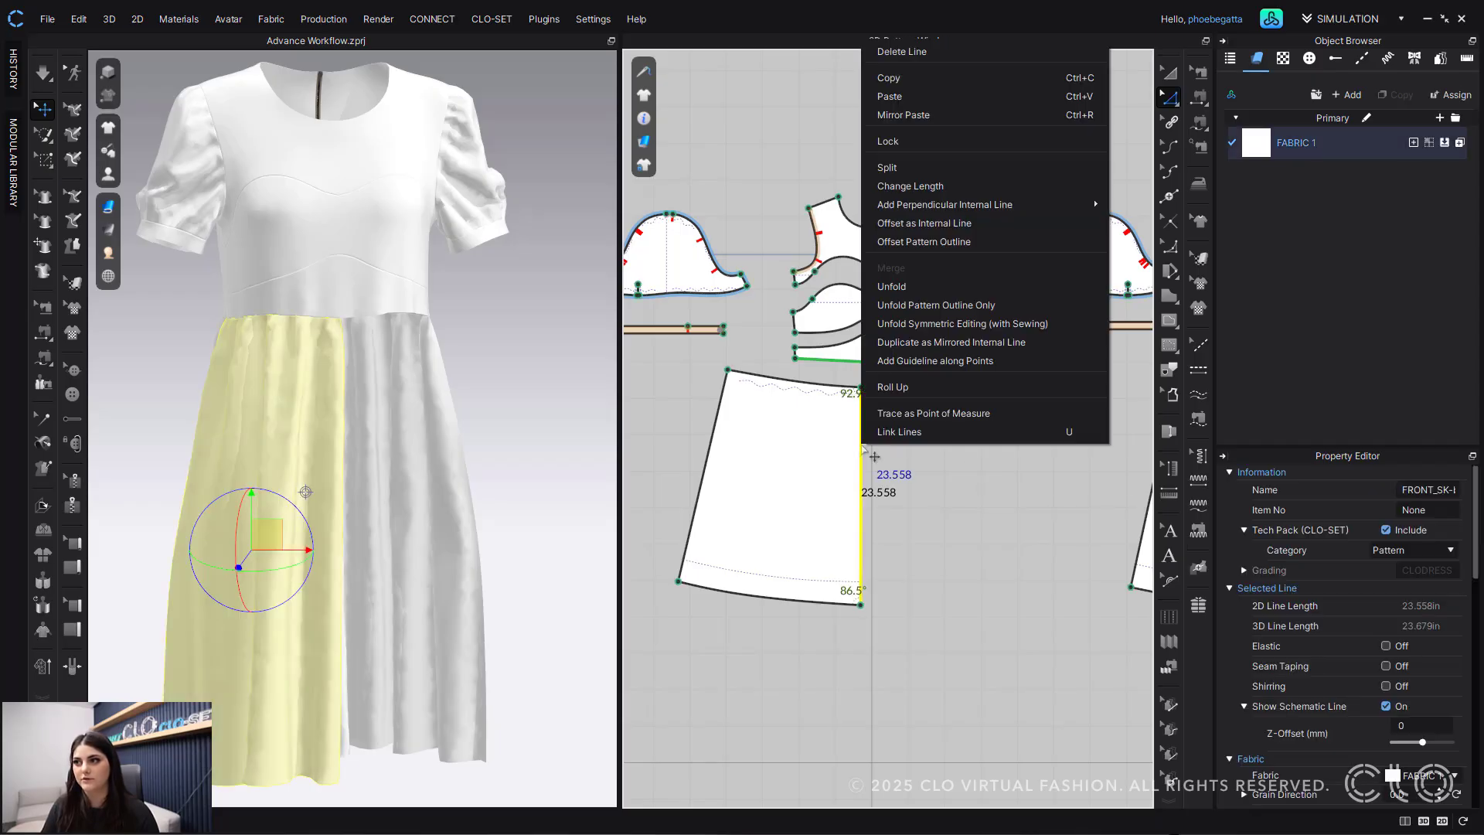
{"action": "left_click", "coordinate": [1043, 323]}
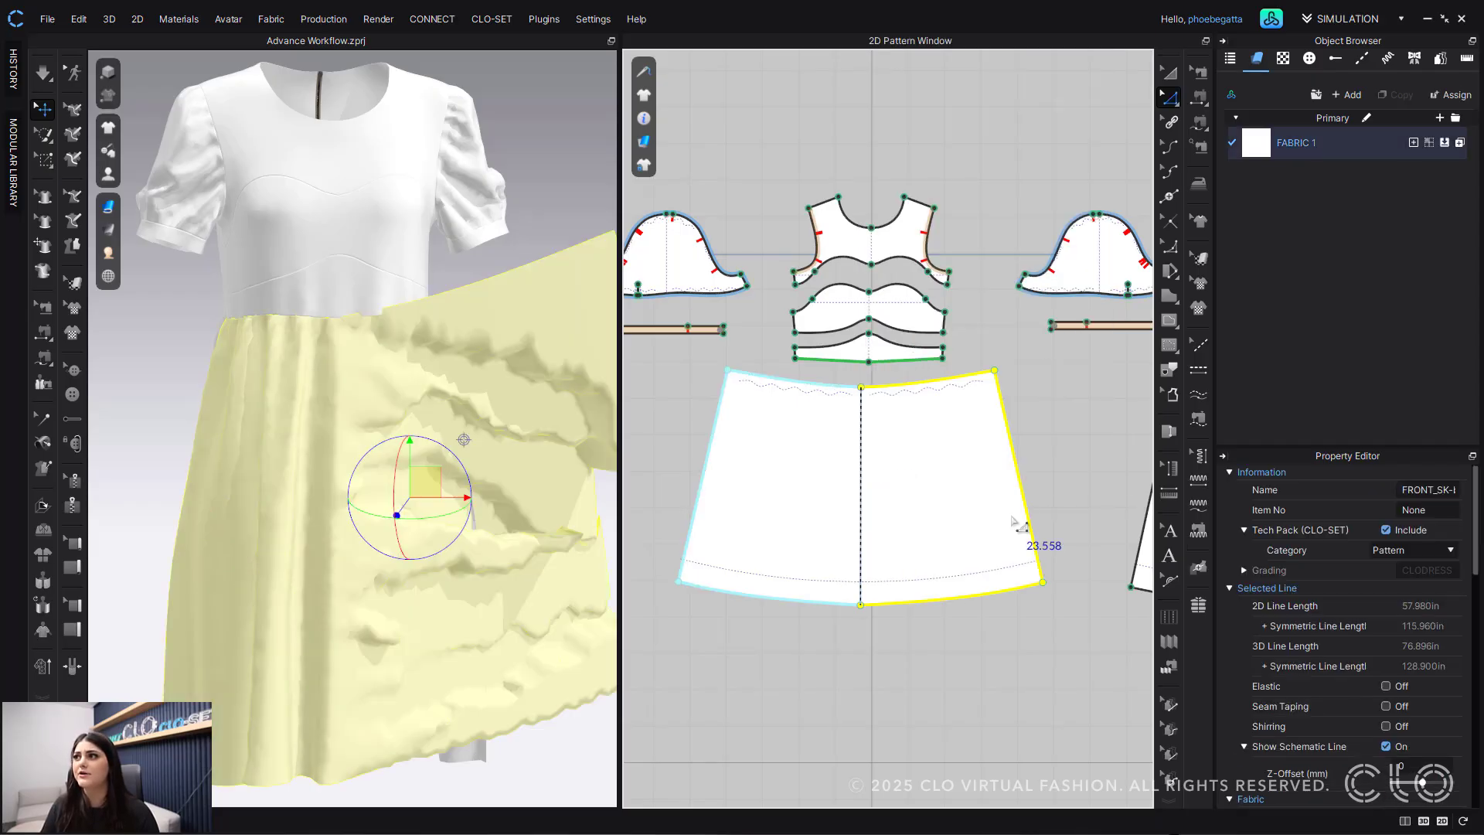
{"action": "left_click", "coordinate": [1069, 442]}
Step: Draw an internal line down the centre of the back skirt pattern from the waist edge to the hem
{"action": "middle_click_drag", "start_coordinate": [1071, 441], "coordinate": [702, 457]}
{"action": "key", "text": "b"}
{"action": "key", "text": "a"}
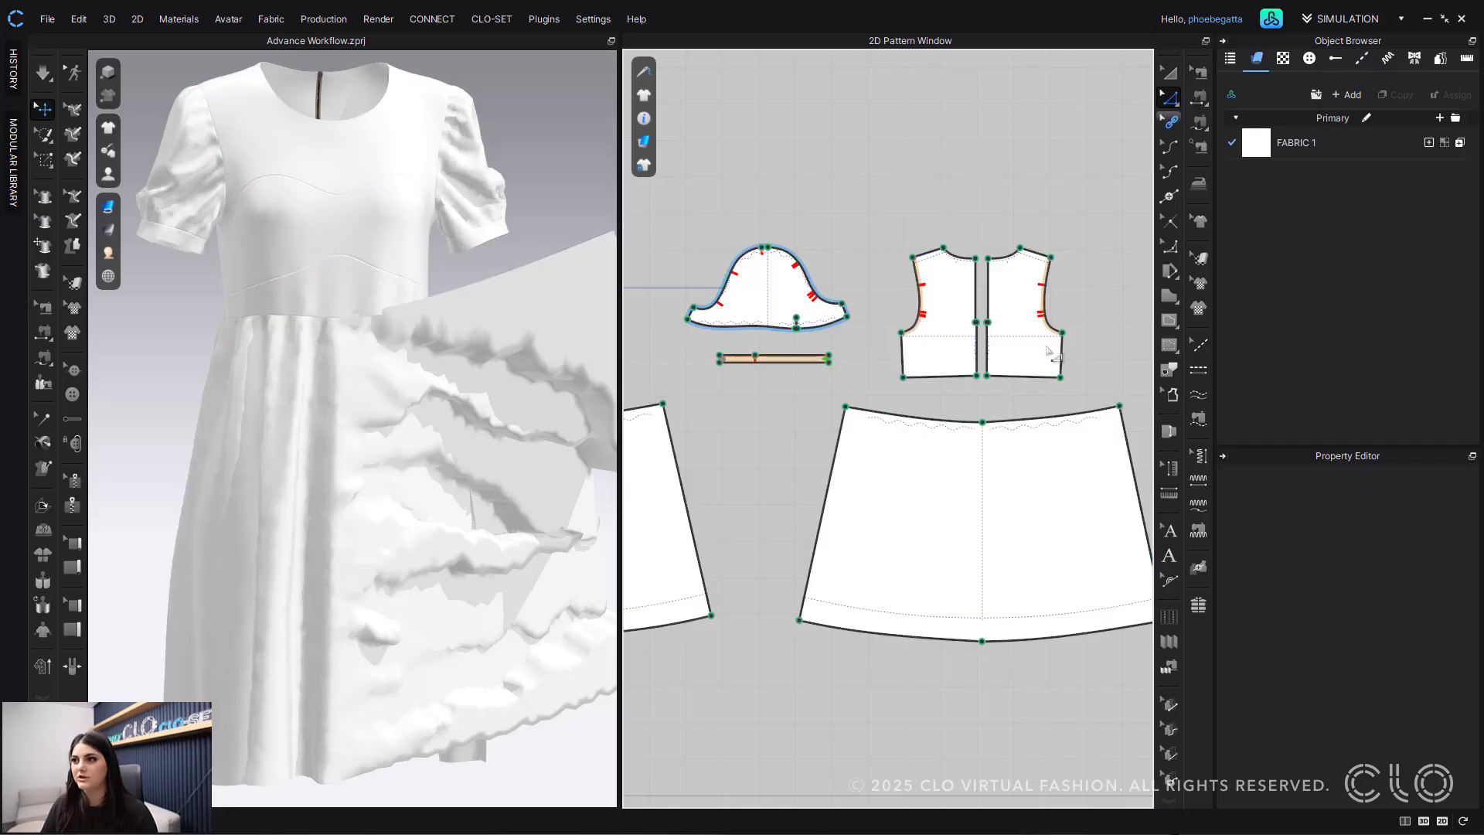
{"action": "middle_click_drag", "start_coordinate": [954, 513], "coordinate": [901, 520]}
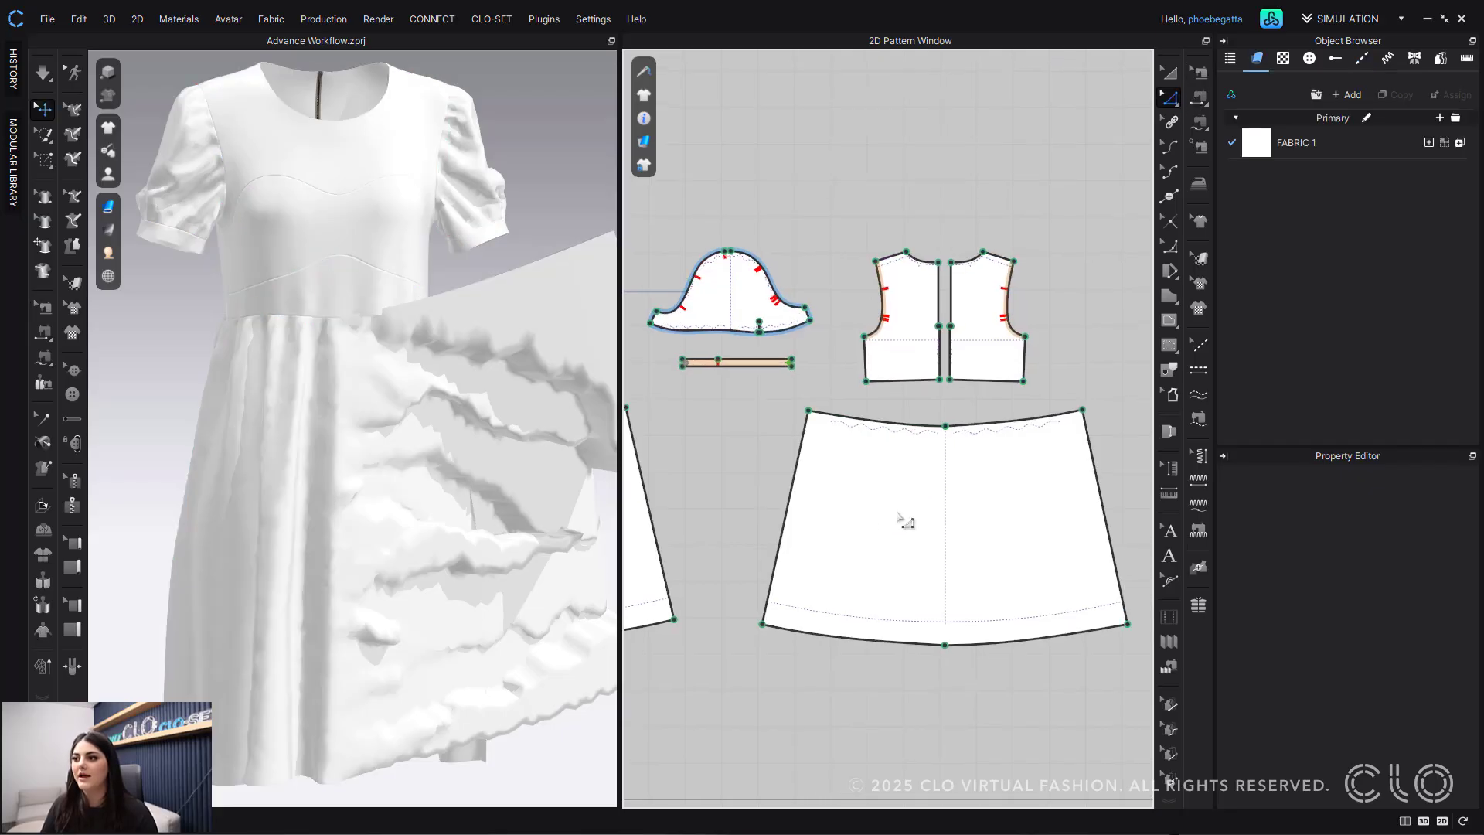
{"action": "left_click", "coordinate": [945, 426]}
{"action": "left_click", "coordinate": [945, 644]}
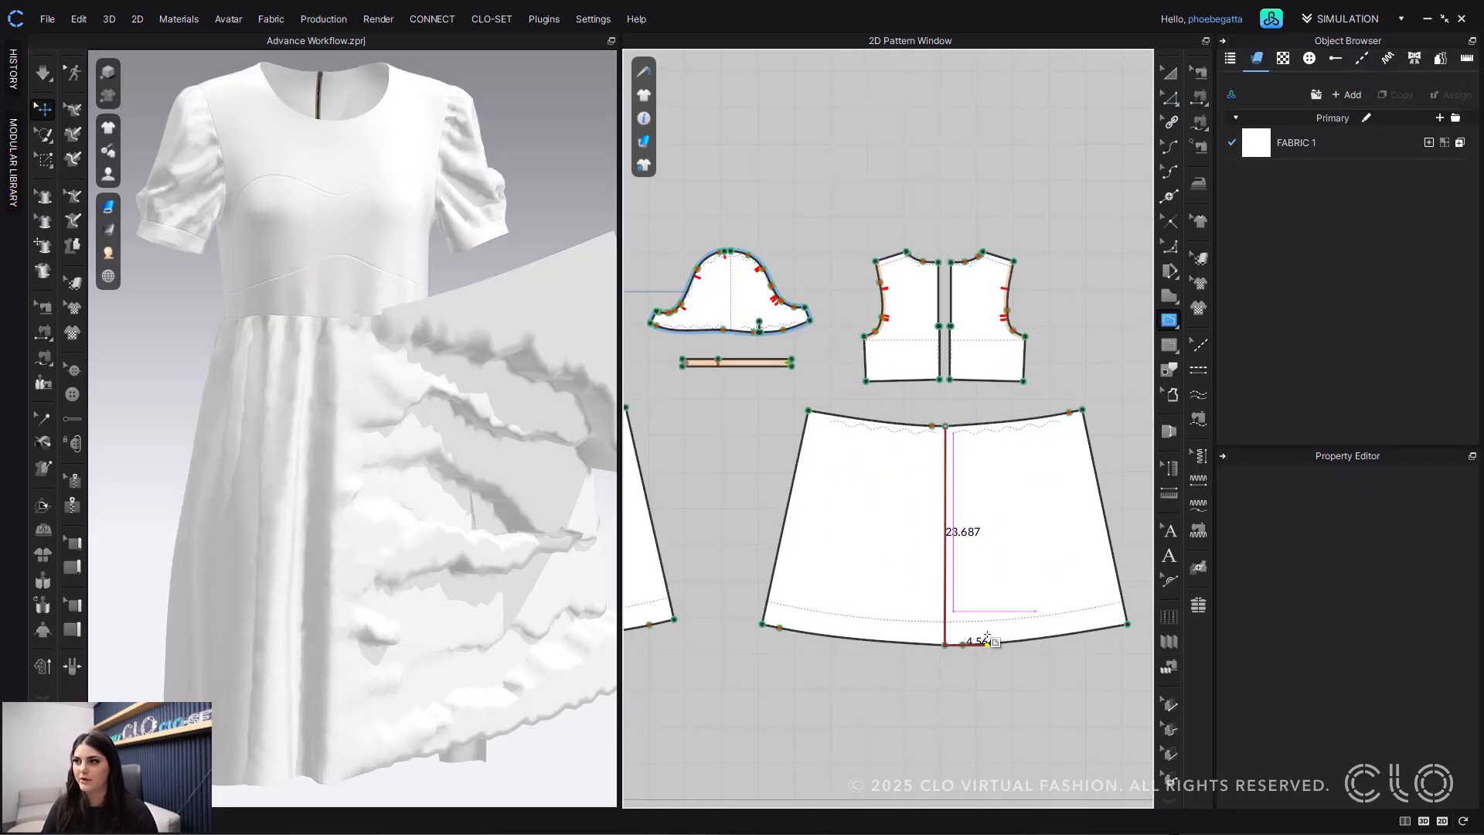
Step: Cut the back skirt pattern along its centre line and delete the left half
{"action": "key", "text": "z"}
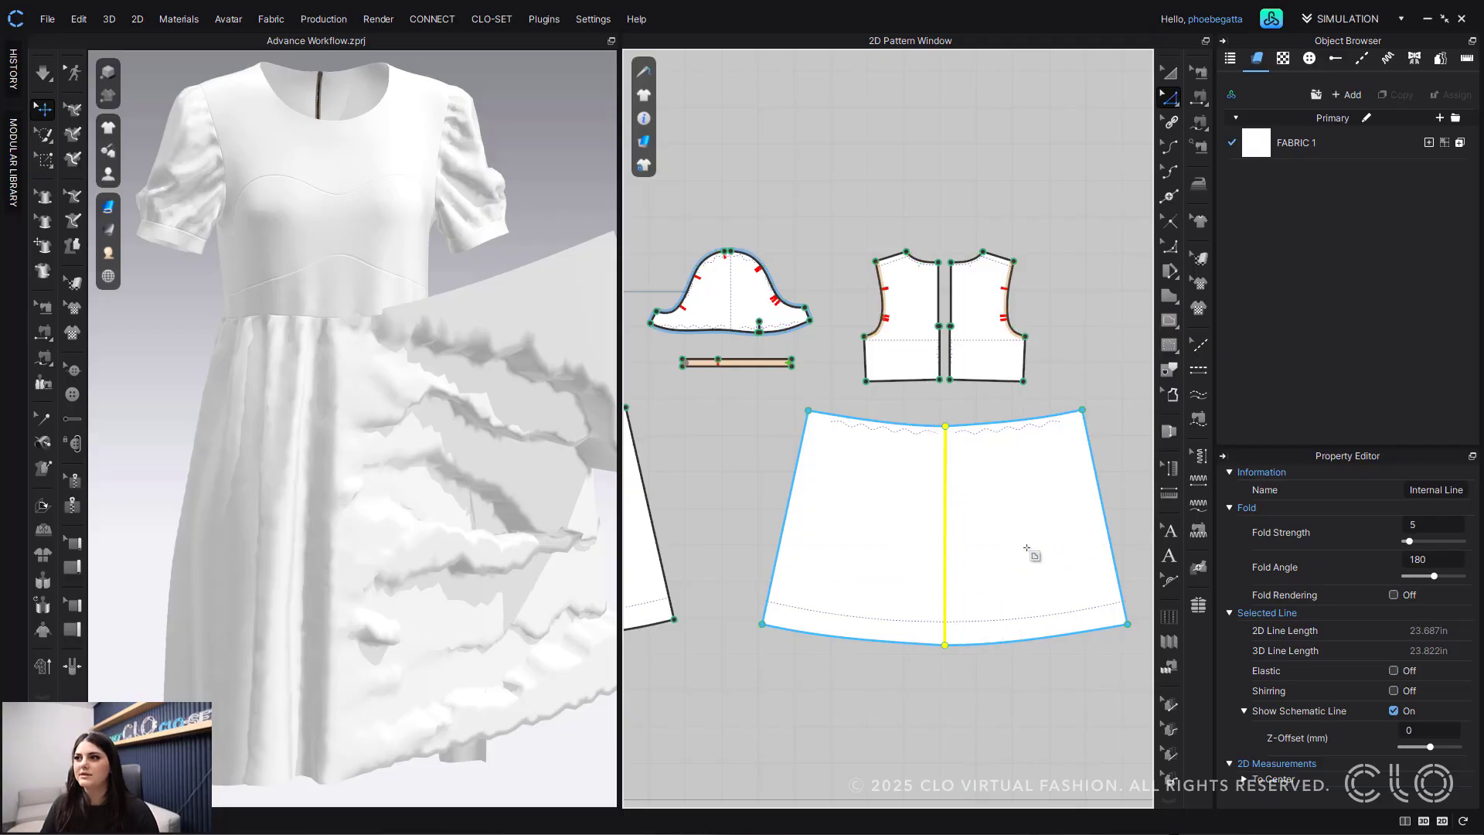
{"action": "right_click", "coordinate": [947, 550]}
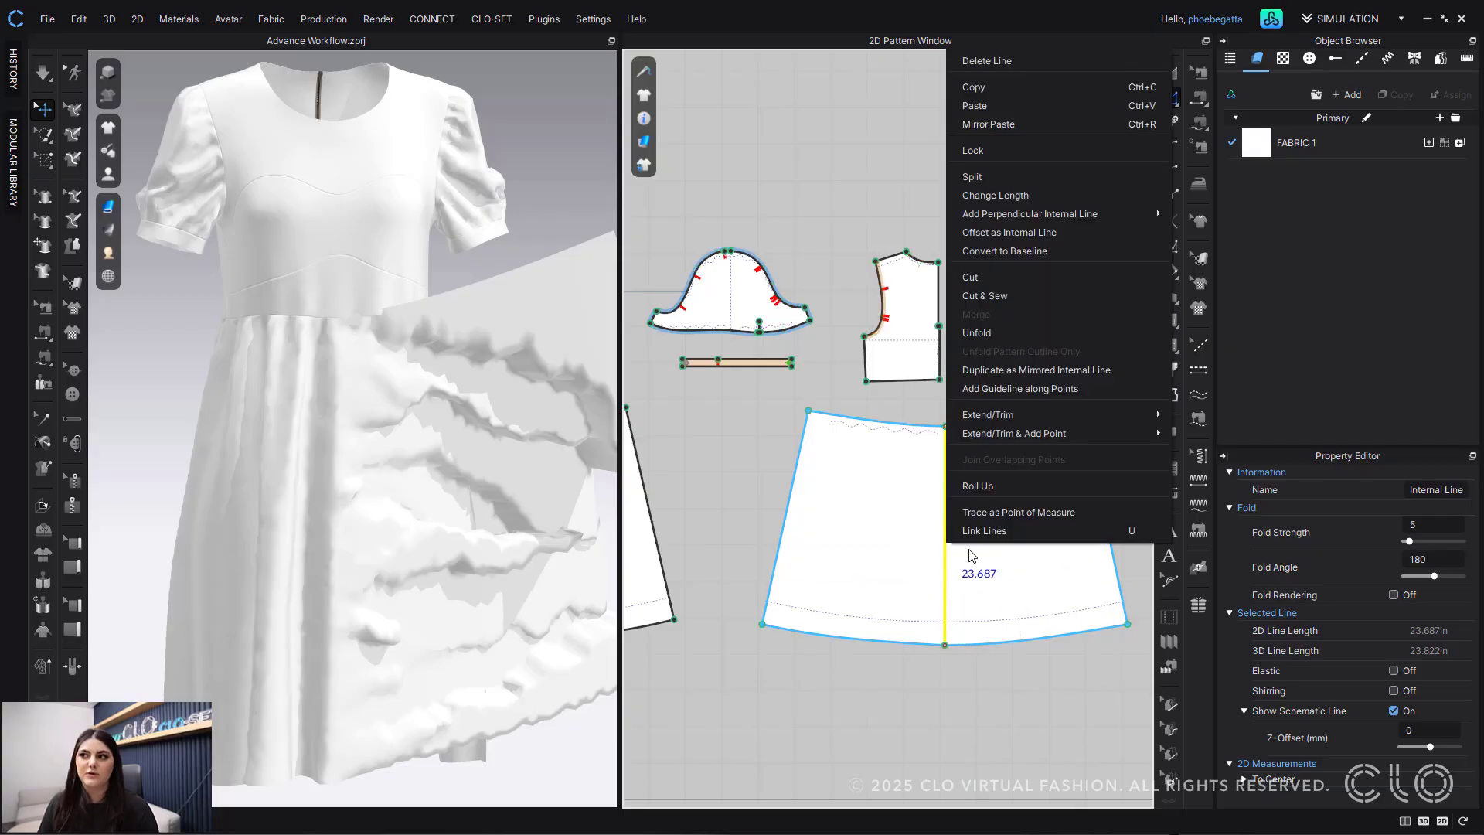
{"action": "left_click", "coordinate": [1041, 277]}
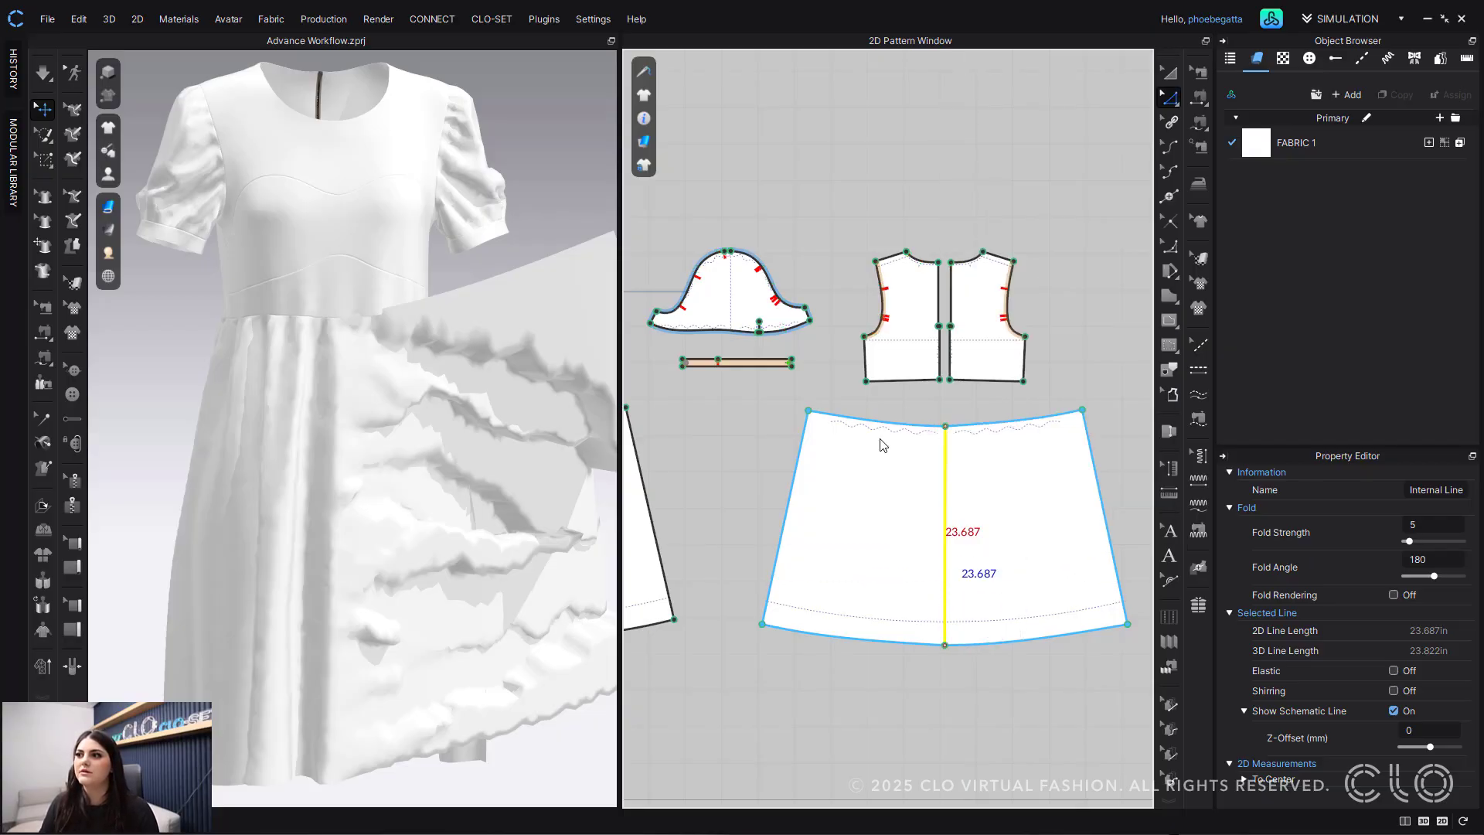
{"action": "left_click", "coordinate": [1168, 73]}
{"action": "left_click", "coordinate": [865, 504]}
{"action": "key", "text": "Delete"}
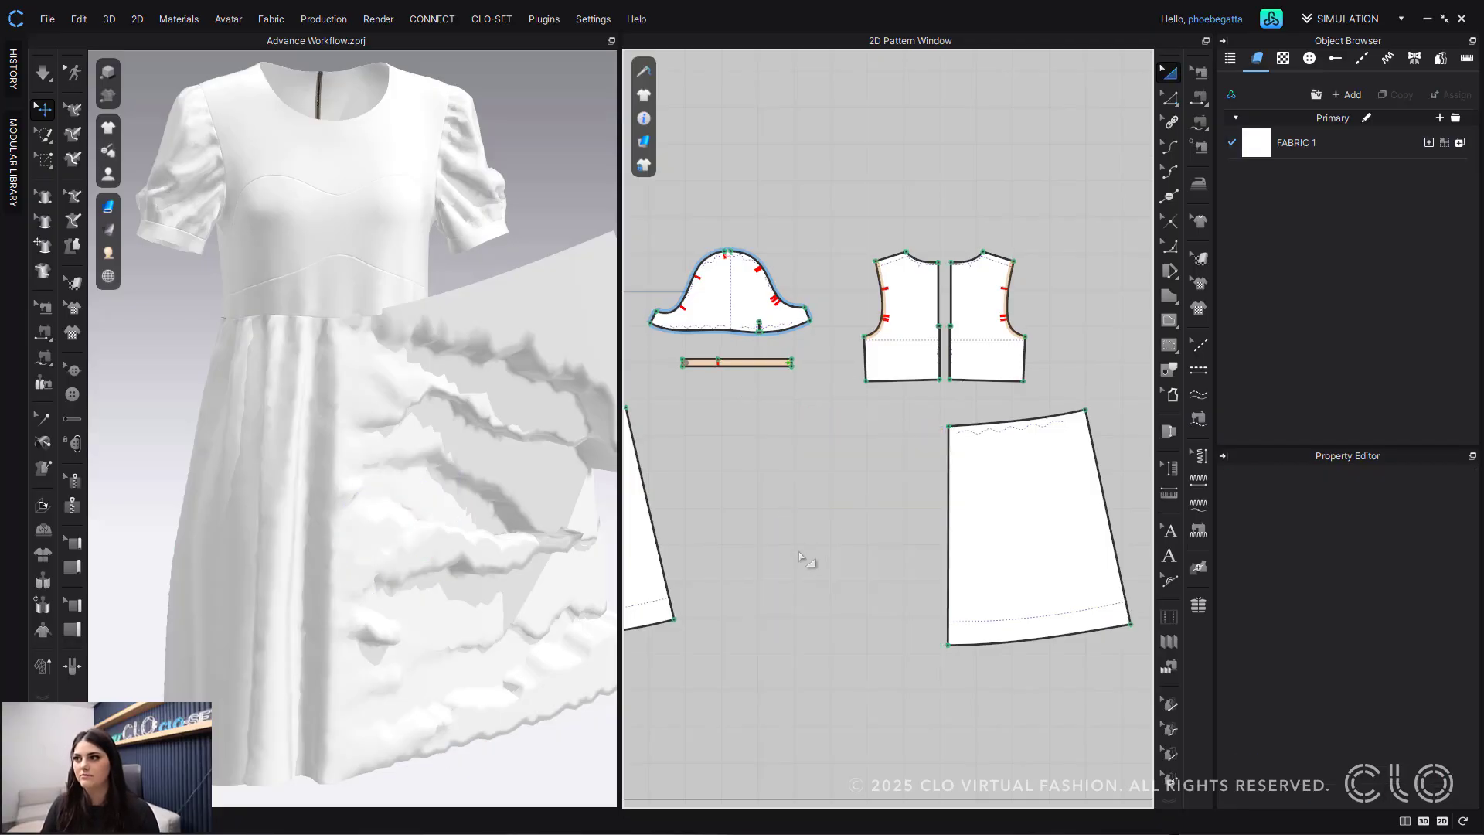
Step: Unfold the remaining back skirt half along its centre edge with symmetric editing and sewing
{"action": "key", "text": "z"}
{"action": "right_click", "coordinate": [948, 518]}
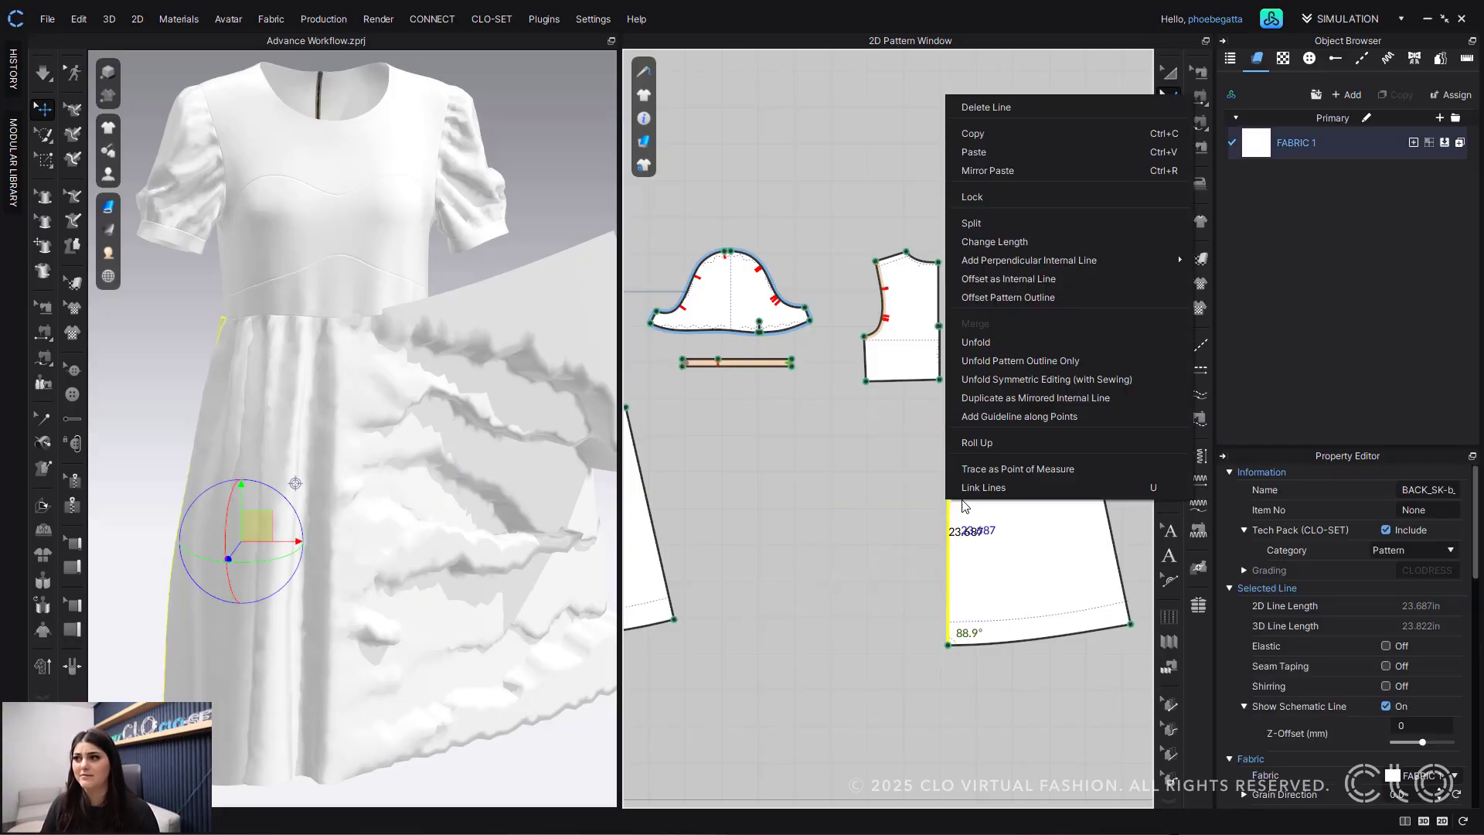
{"action": "left_click", "coordinate": [1015, 378]}
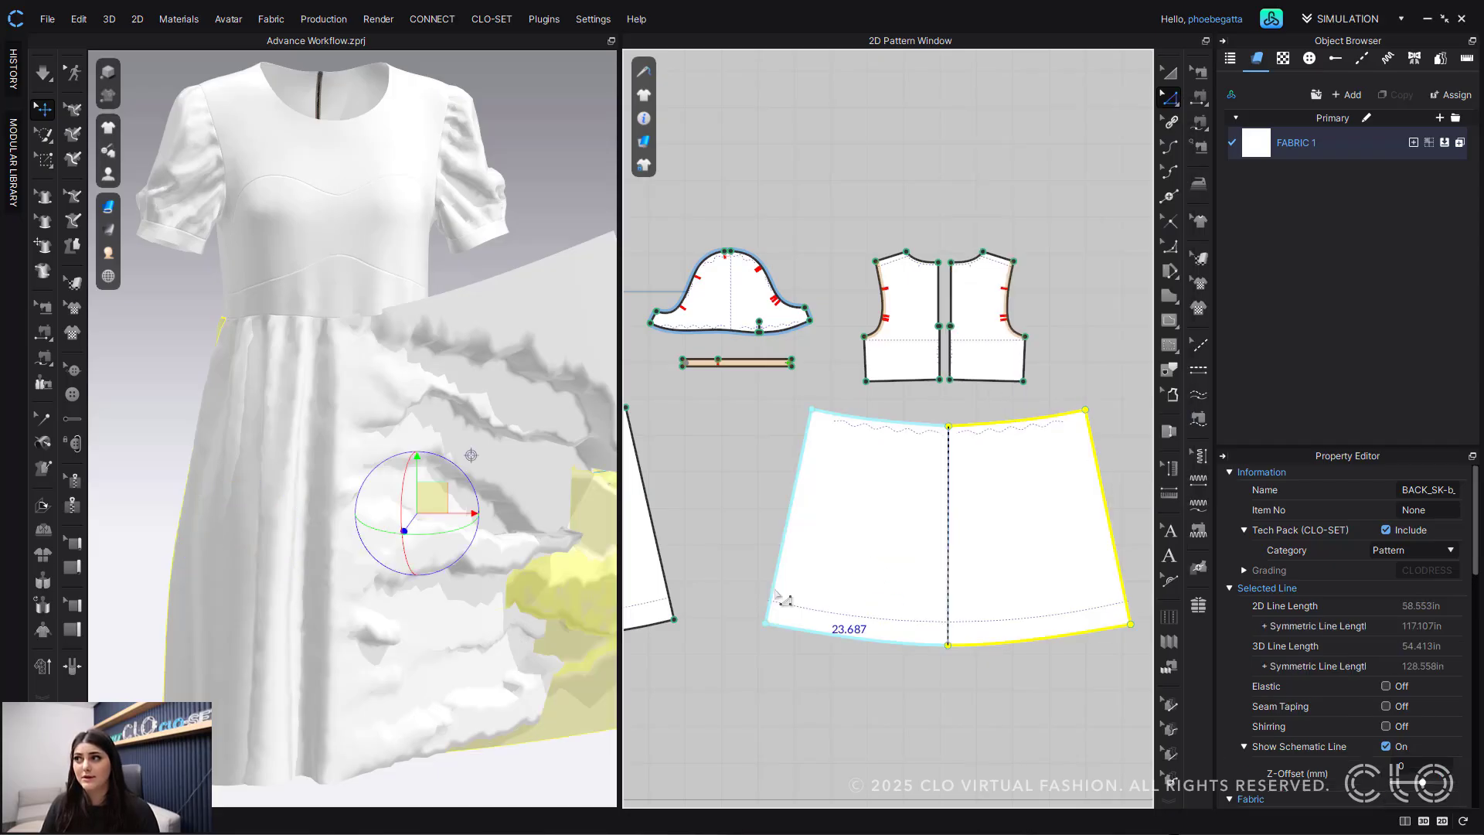
{"action": "left_click", "coordinate": [750, 494]}
Step: Sew the front and back skirts together at the open side seam and their open waist halves to the bodice
{"action": "middle_click_drag", "start_coordinate": [734, 511], "coordinate": [894, 472]}
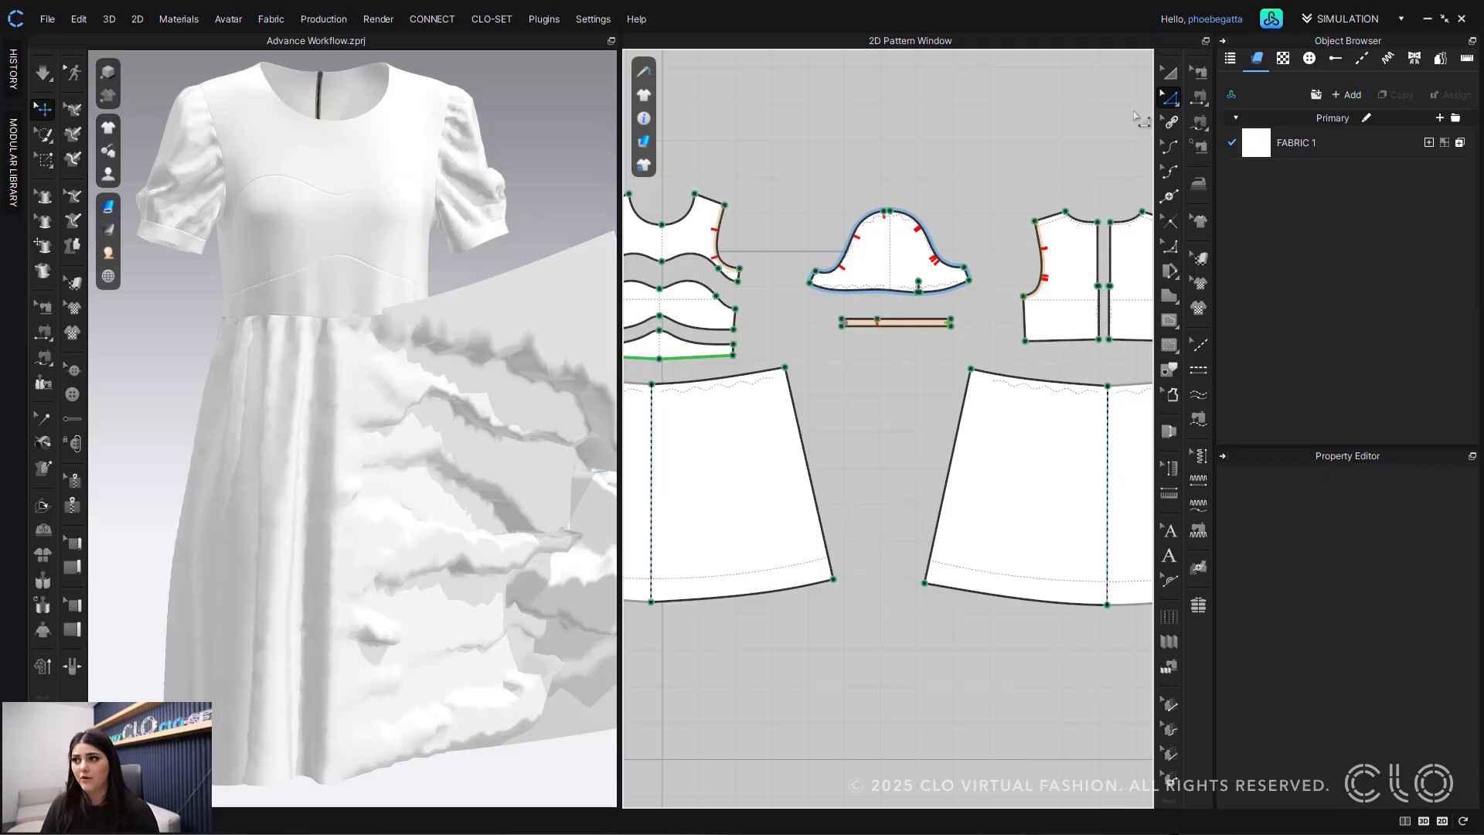
{"action": "left_click", "coordinate": [1196, 99]}
{"action": "scroll", "coordinate": [847, 503], "scroll_direction": "down", "scroll_amount": 2}
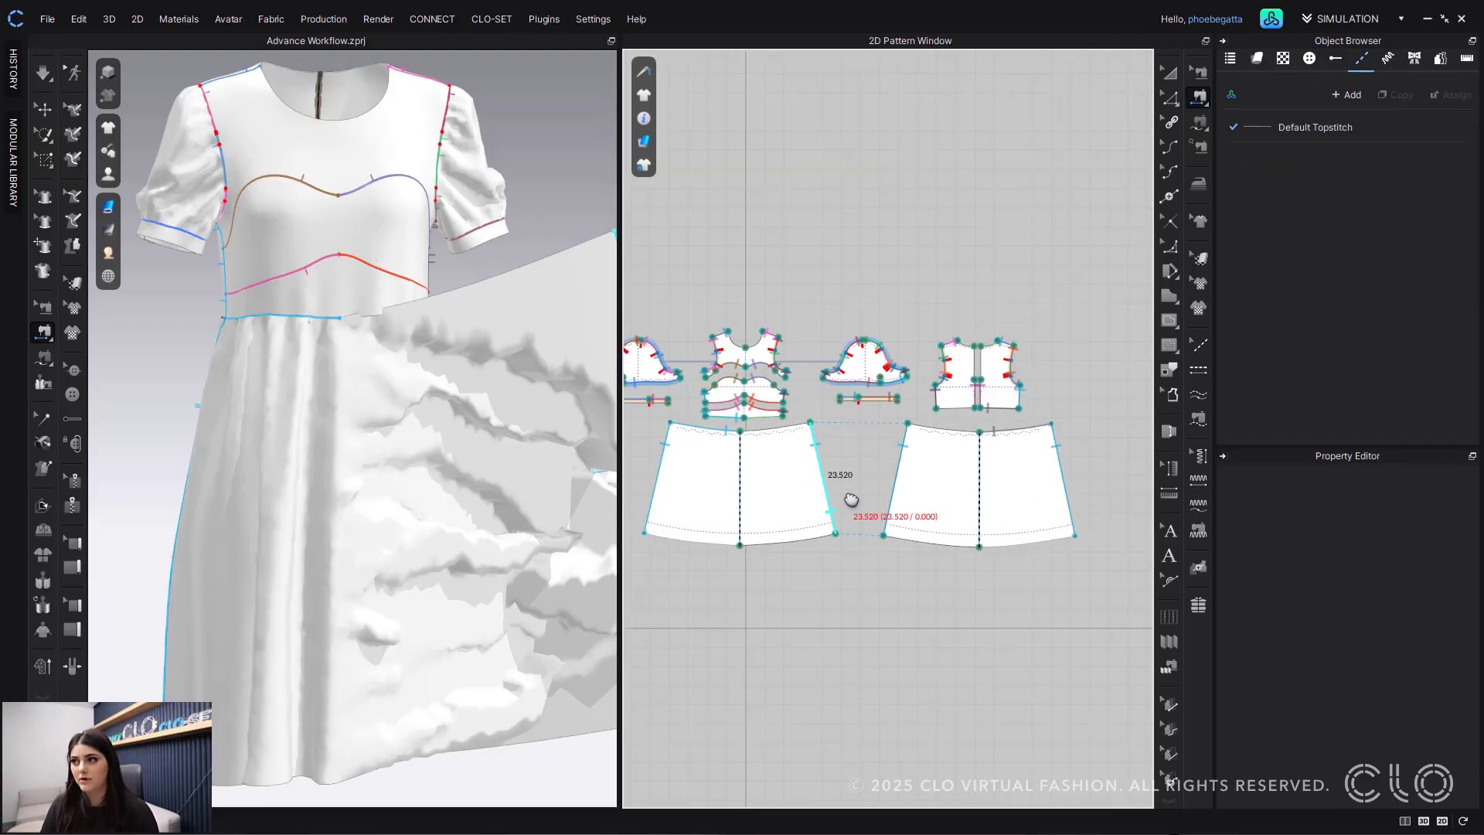
{"action": "left_click", "coordinate": [962, 439]}
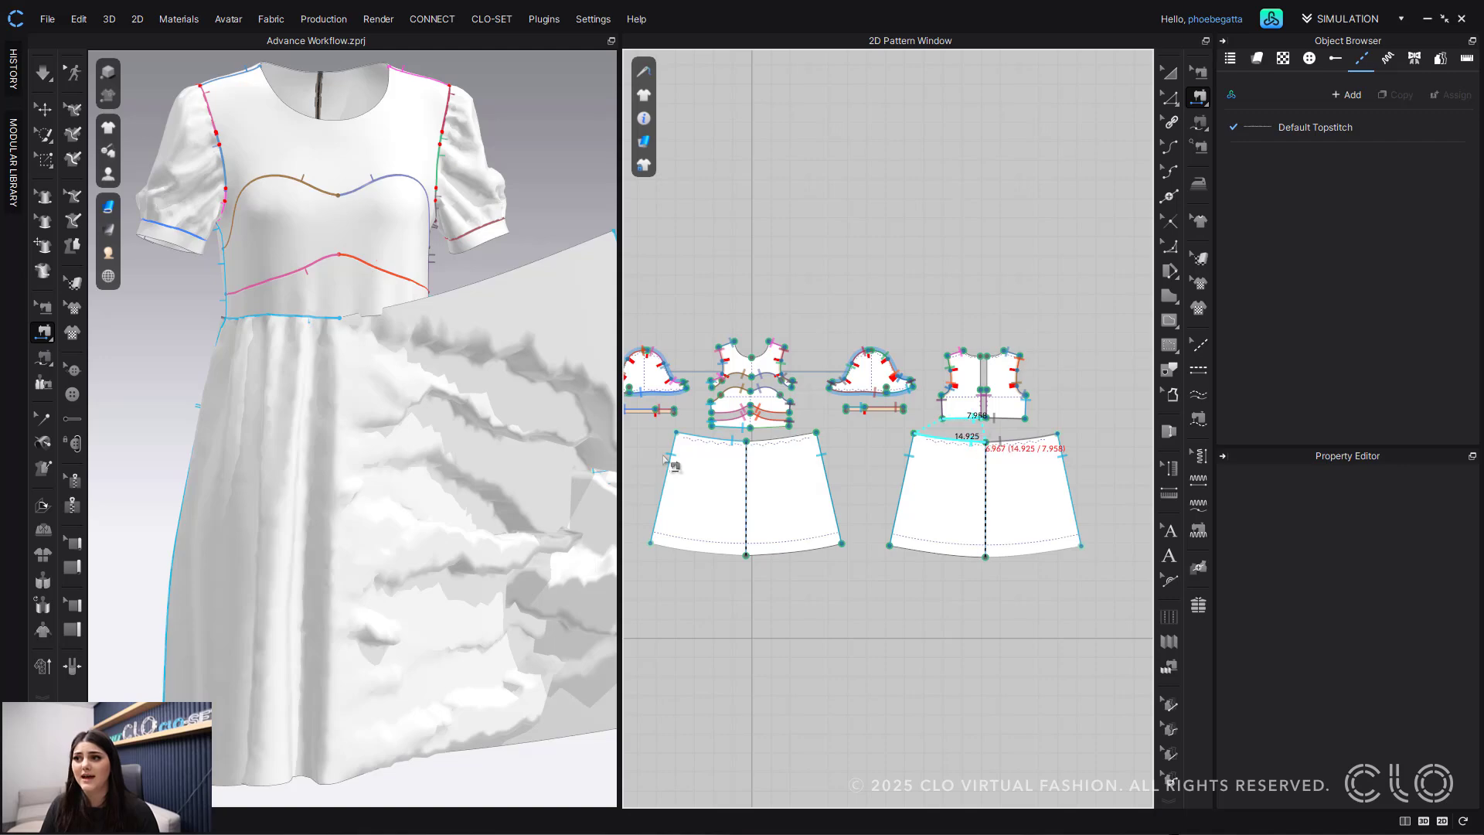
{"action": "left_click", "coordinate": [763, 442]}
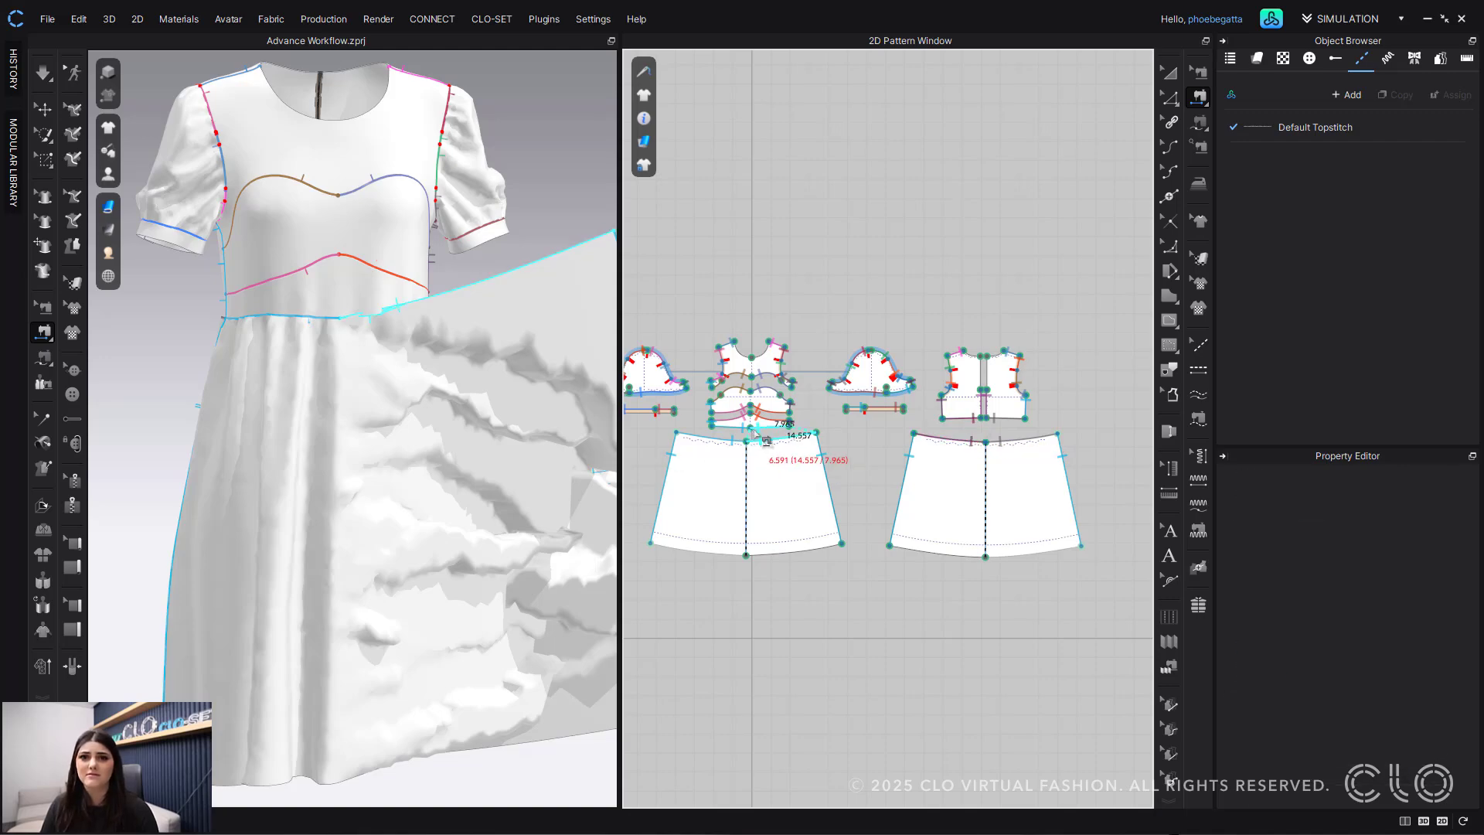
{"action": "left_click", "coordinate": [757, 427]}
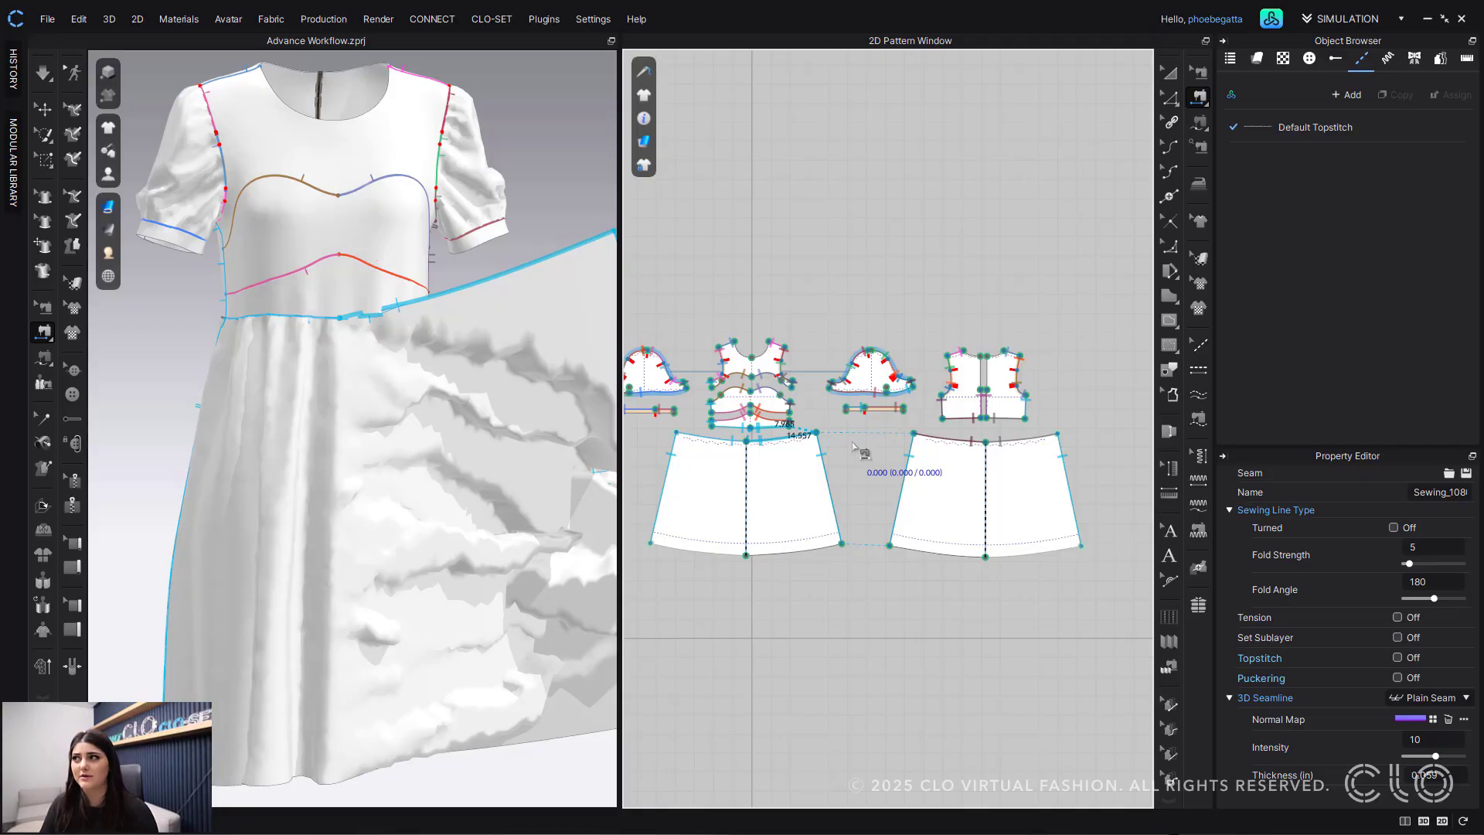
Step: Try to simulate the resewn dress and pull the bunched front skirt into place
{"action": "left_click", "coordinate": [1173, 71]}
{"action": "key", "text": "space"}
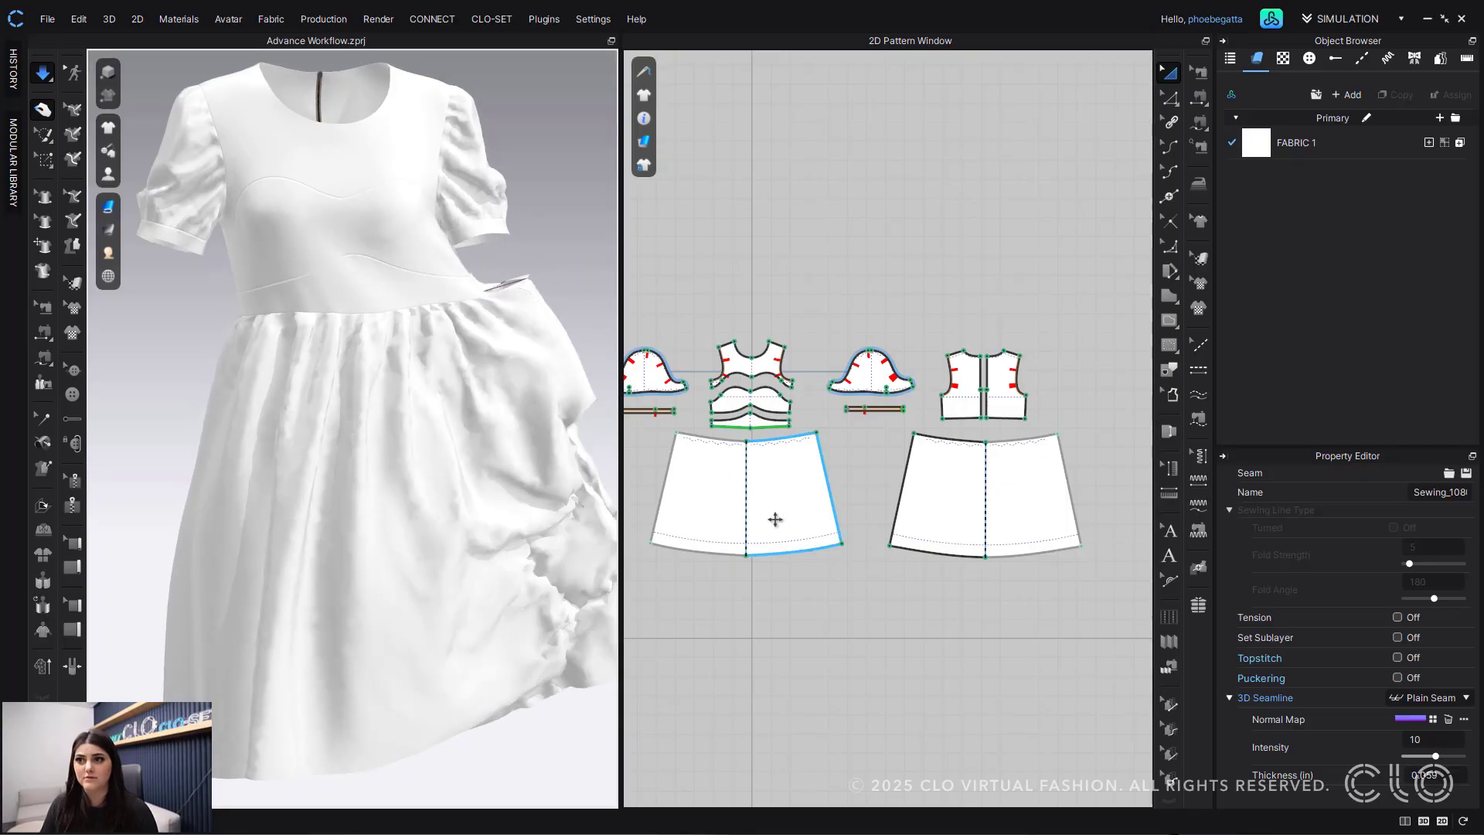
{"action": "left_click", "coordinate": [514, 499]}
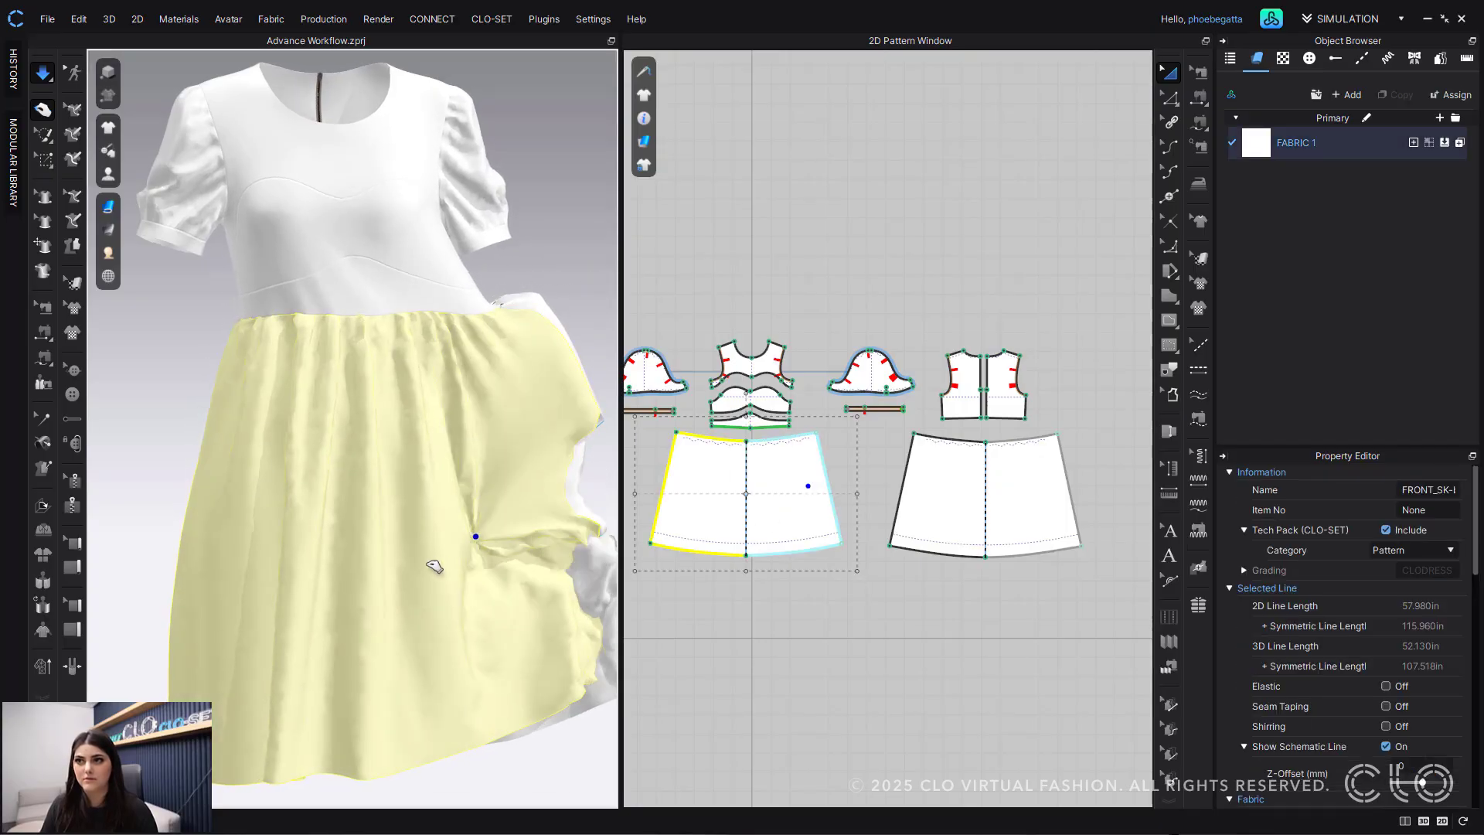
{"action": "key", "text": "ctrl+z"}
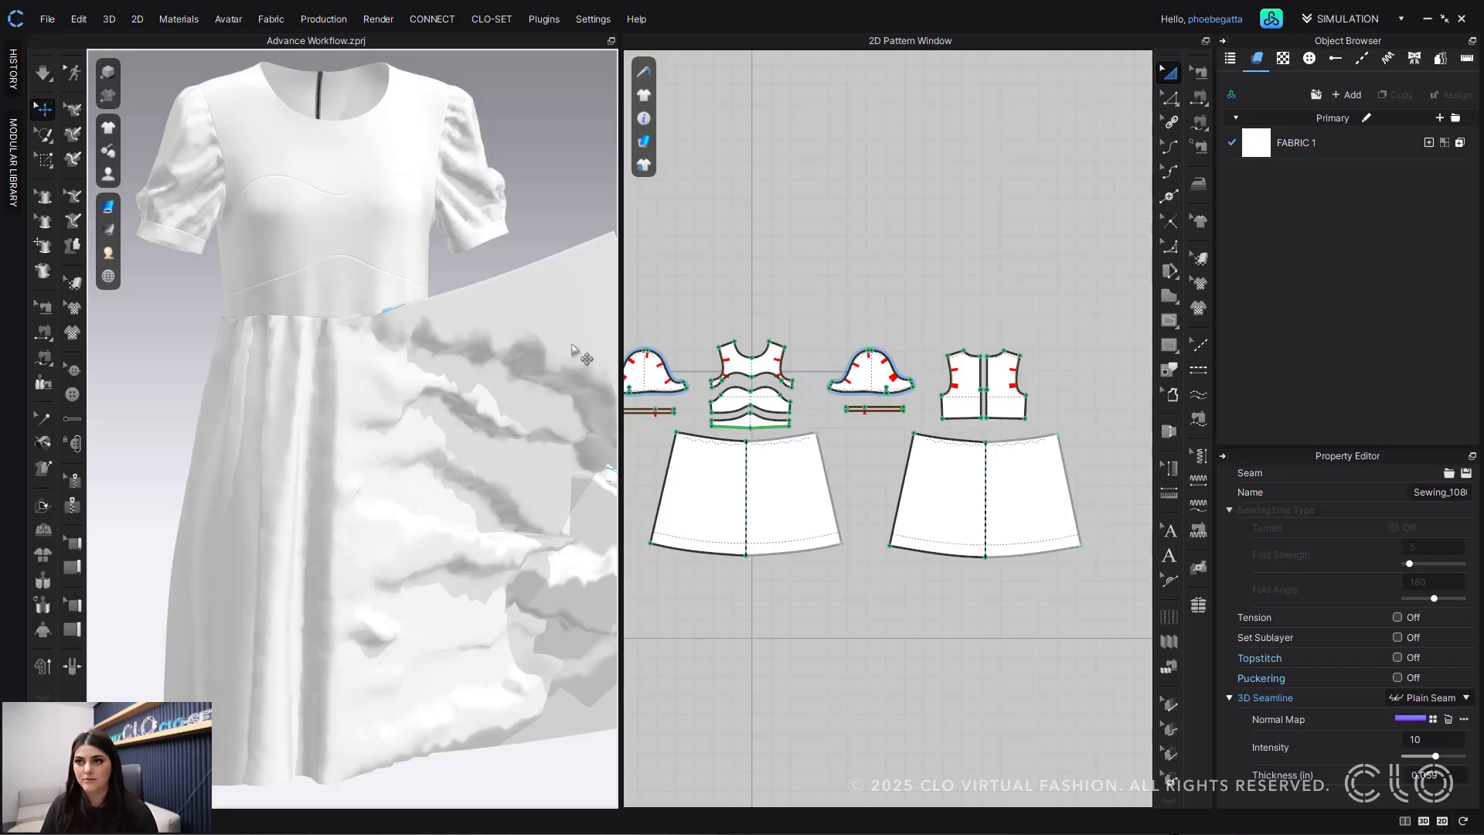
Step: Show the avatar and view the resewn skirt pieces at an angle
{"action": "scroll", "coordinate": [530, 391], "scroll_direction": "down", "scroll_amount": 3}
{"action": "right_click_drag", "start_coordinate": [508, 420], "coordinate": [409, 458]}
{"action": "left_click", "coordinate": [425, 405]}
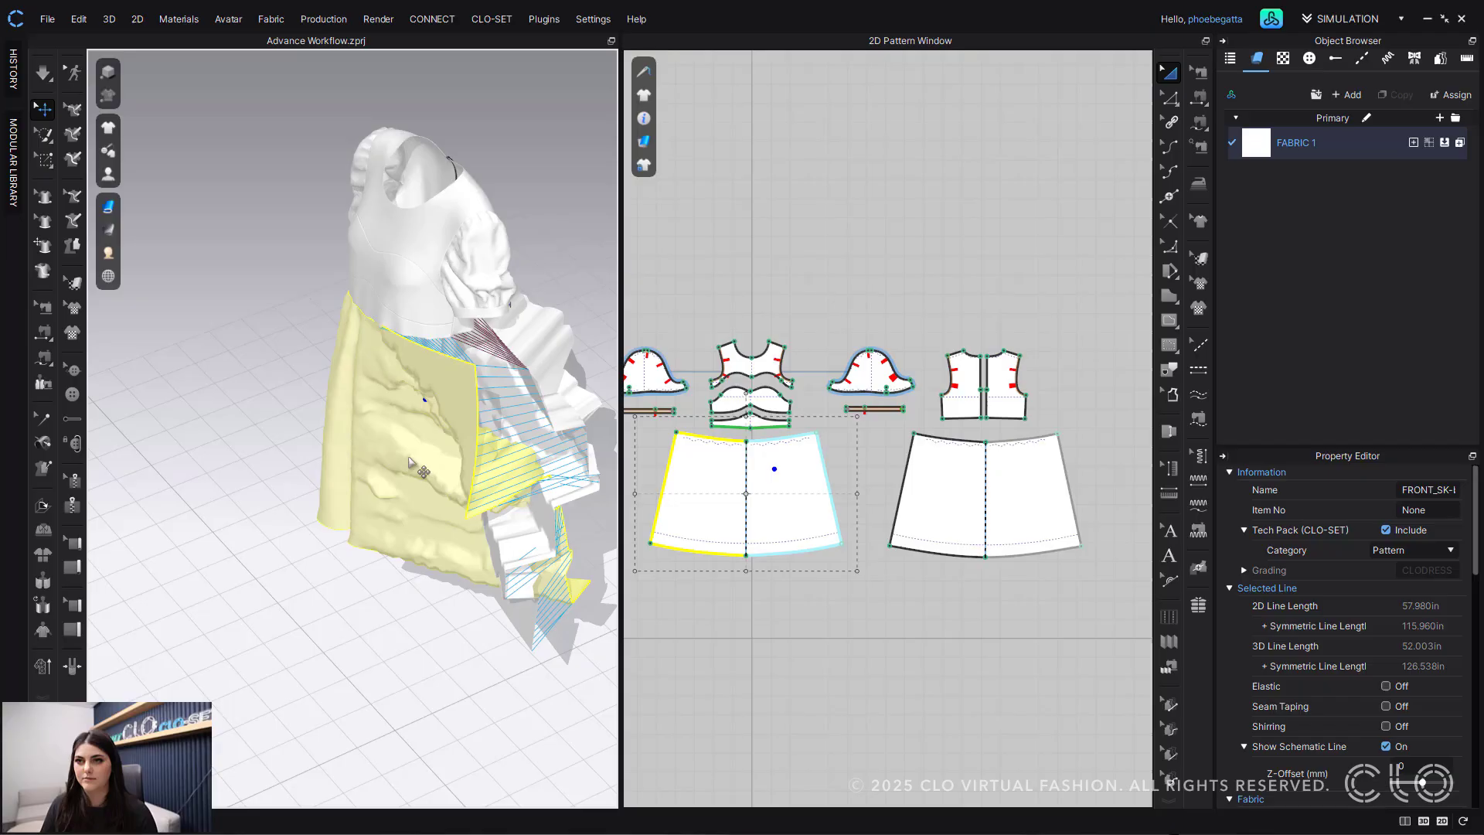
{"action": "left_click", "coordinate": [512, 244]}
{"action": "key", "text": "shift+a"}
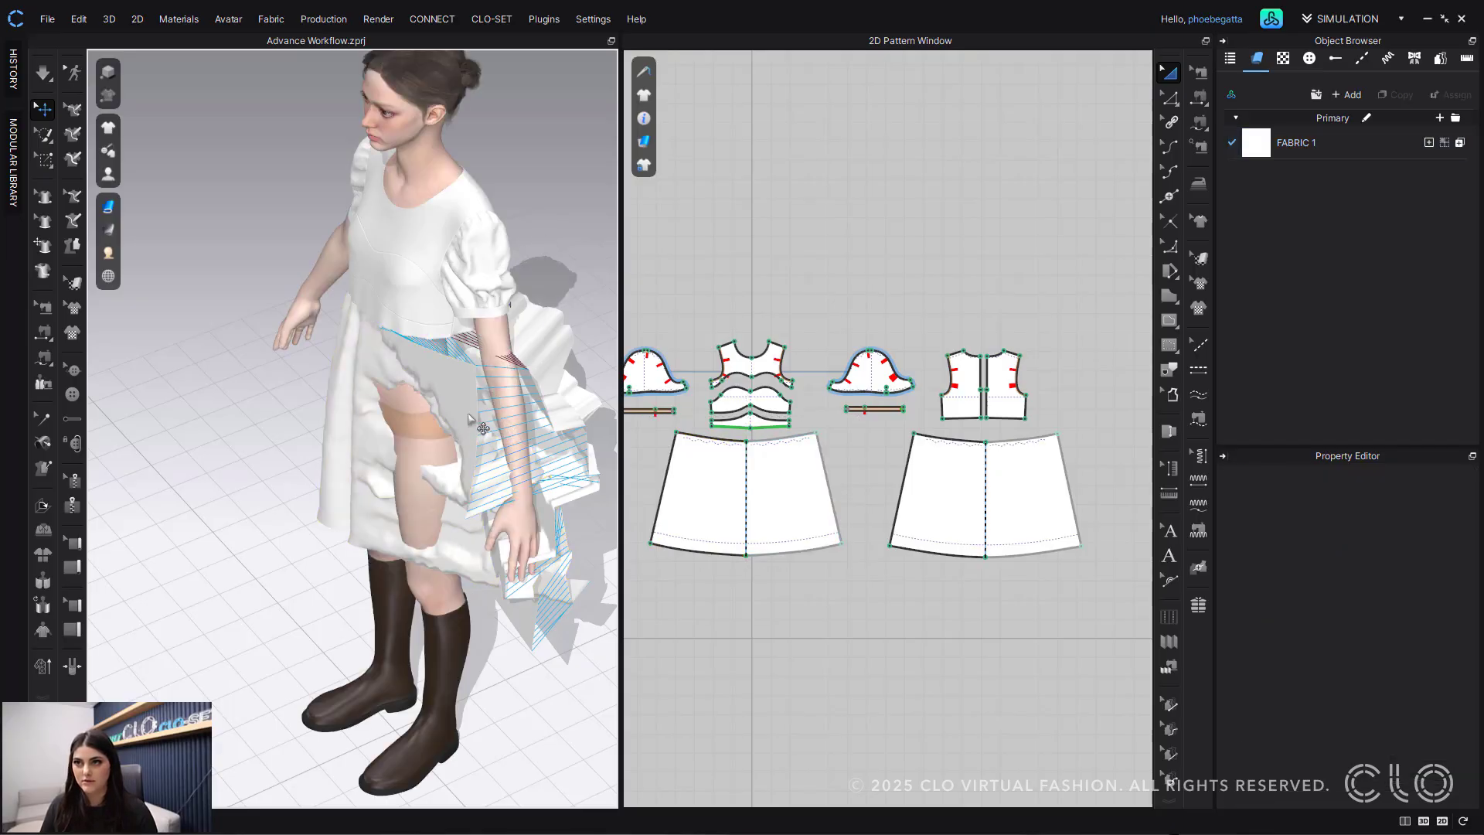
Step: Reposition the front and back skirt pieces around the avatar in the 3D view
{"action": "right_click_drag", "start_coordinate": [483, 391], "coordinate": [560, 395]}
{"action": "left_click", "coordinate": [411, 355]}
{"action": "left_click_drag", "start_coordinate": [544, 395], "coordinate": [471, 399]}
{"action": "left_click_drag", "start_coordinate": [570, 339], "coordinate": [496, 333]}
{"action": "right_click_drag", "start_coordinate": [496, 332], "coordinate": [457, 335]}
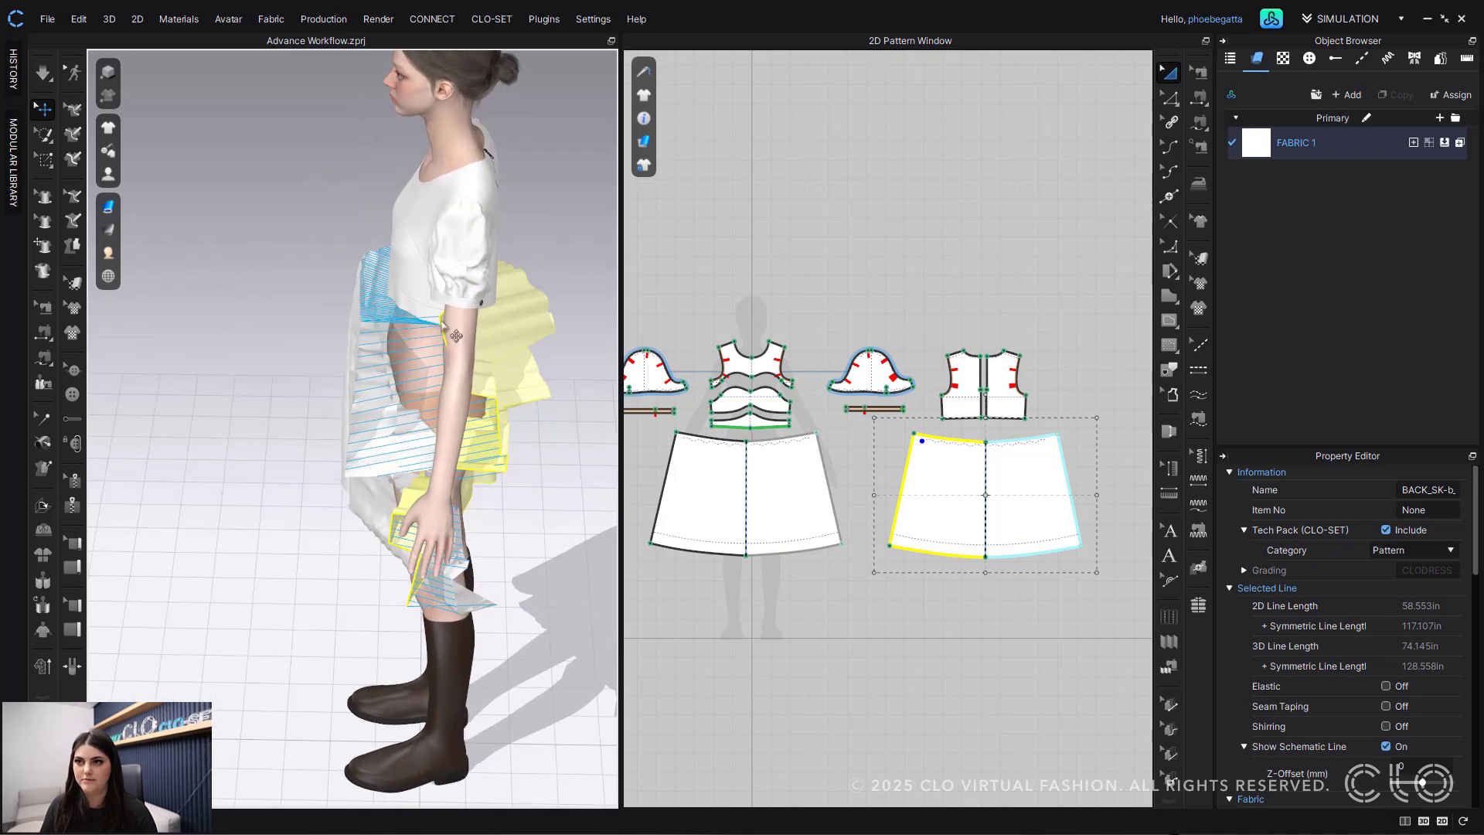
Step: Simulate the dress and pull the front and back skirts into a smooth drape around the avatar
{"action": "left_click", "coordinate": [500, 379]}
{"action": "key", "text": "space"}
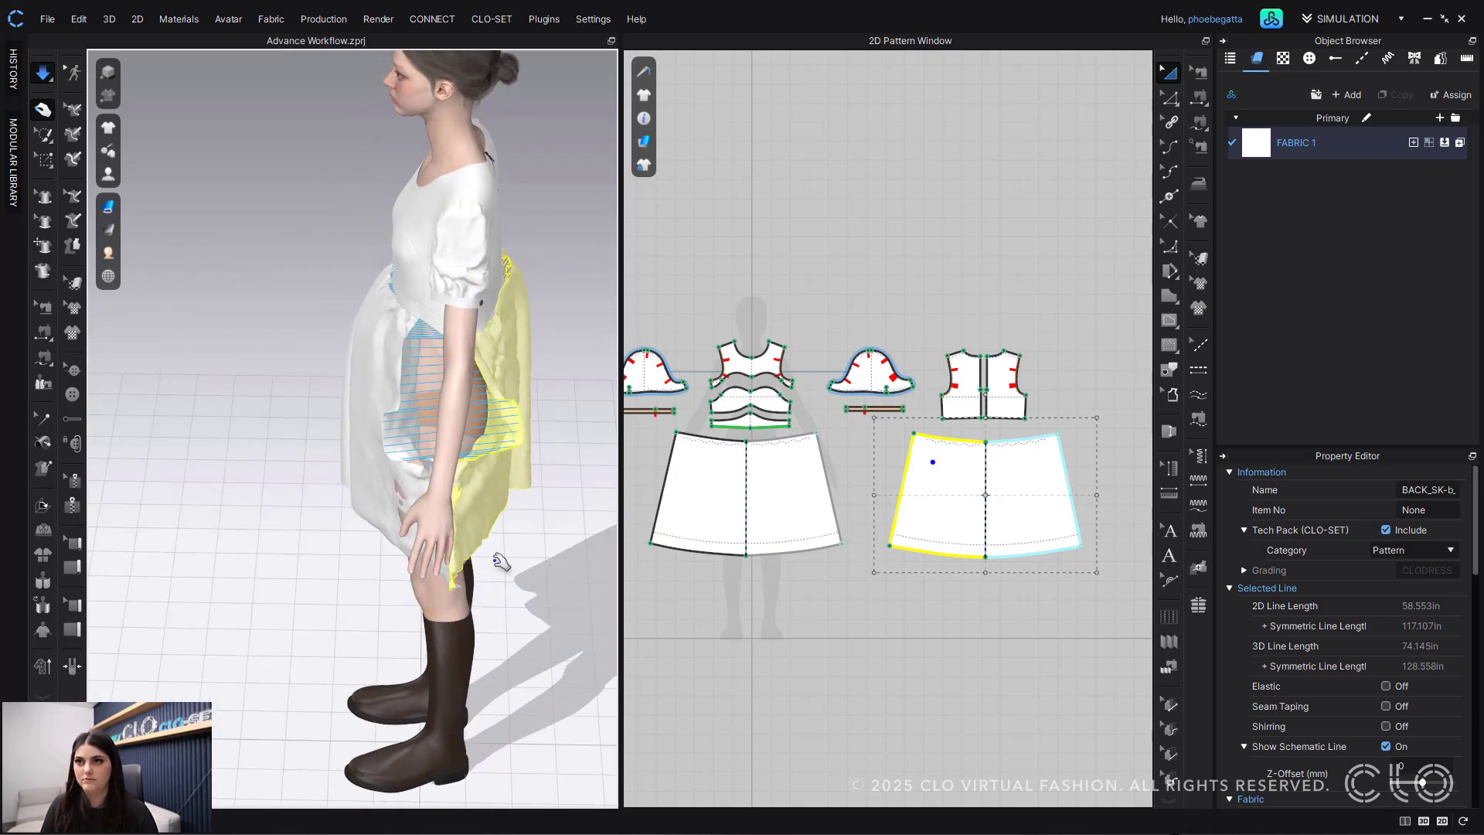
{"action": "right_click_drag", "start_coordinate": [458, 558], "coordinate": [591, 525]}
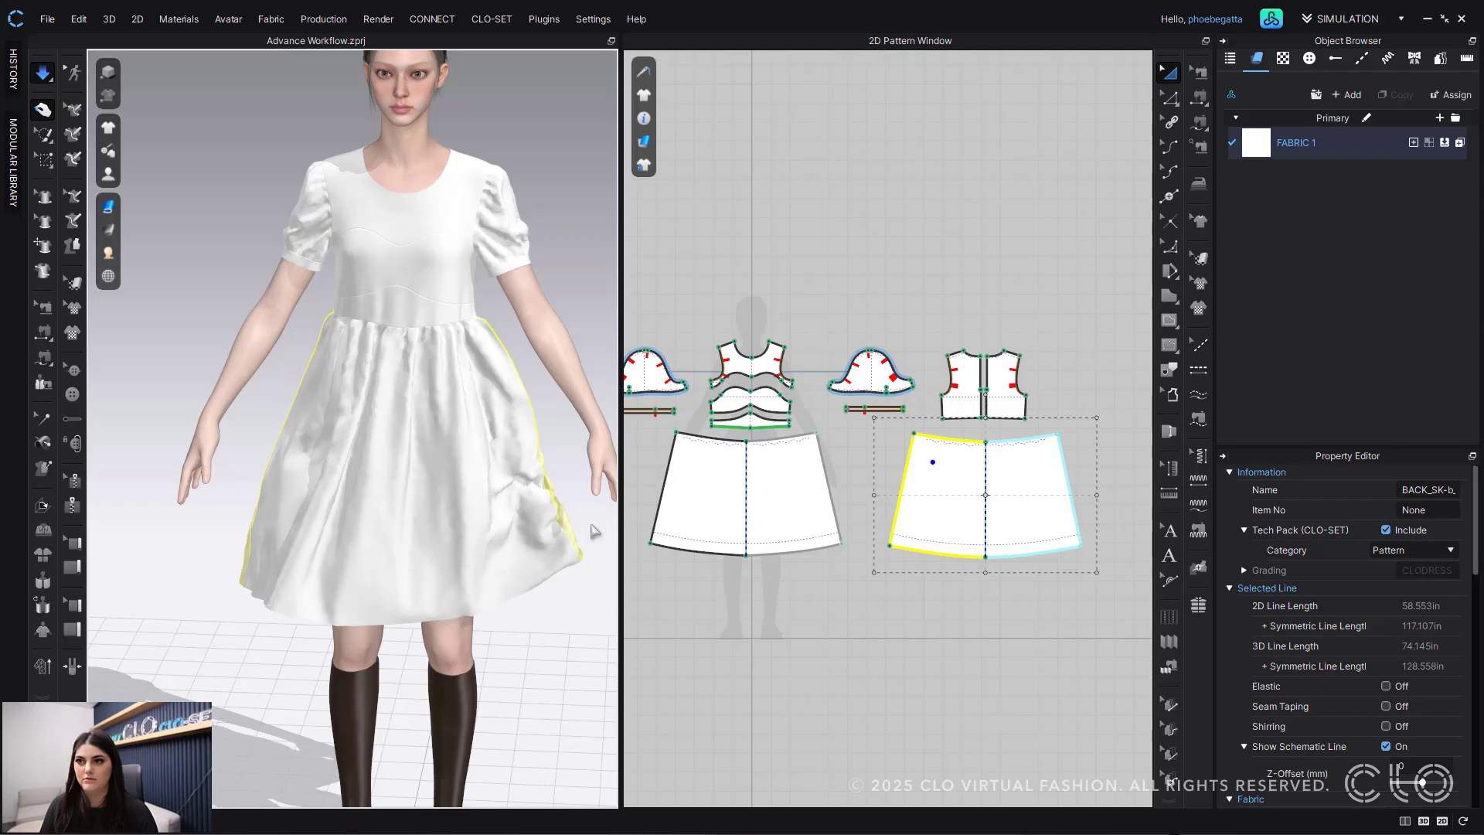
{"action": "left_click", "coordinate": [551, 566]}
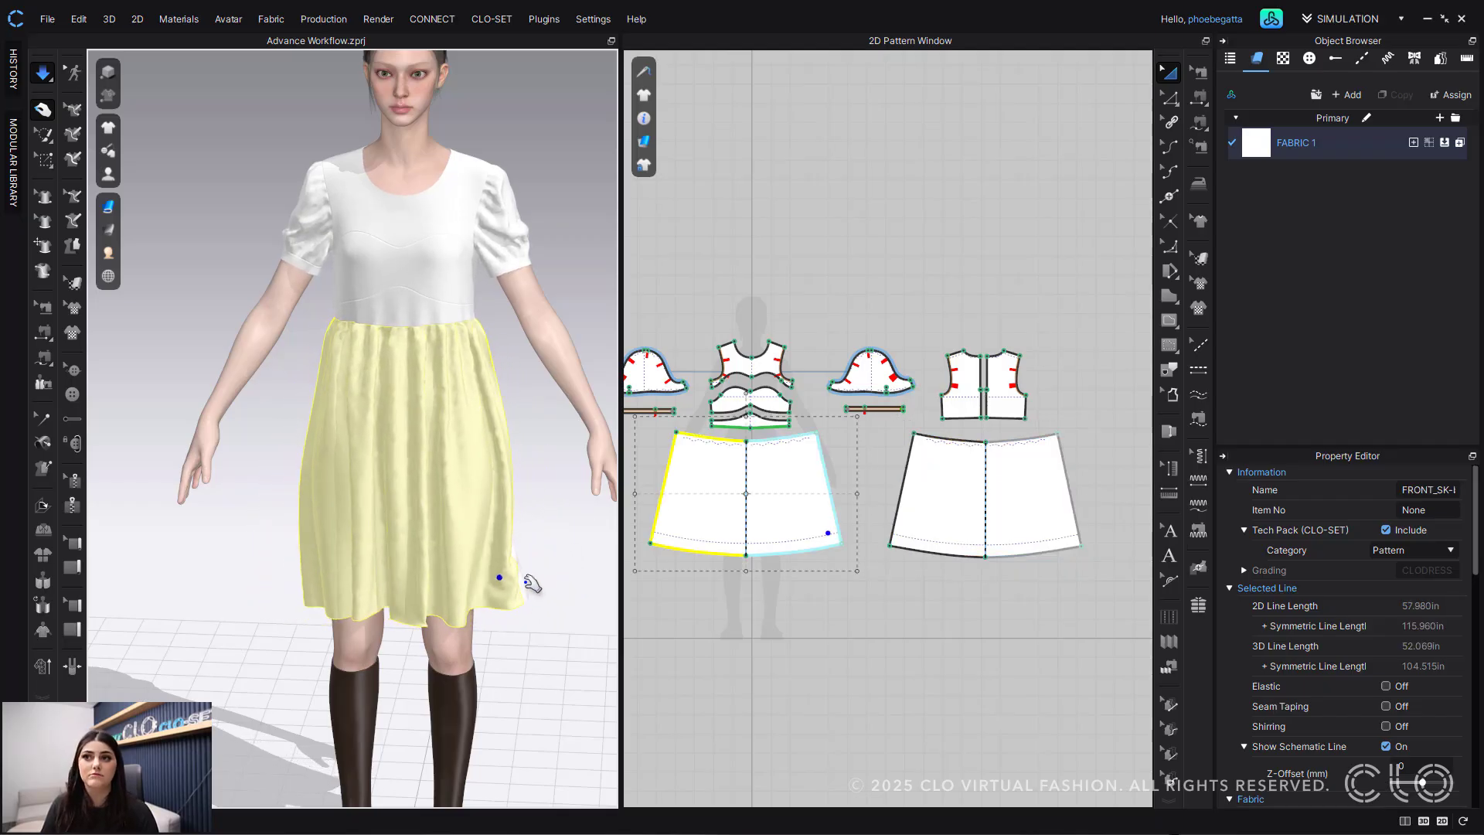
{"action": "left_click", "coordinate": [512, 607]}
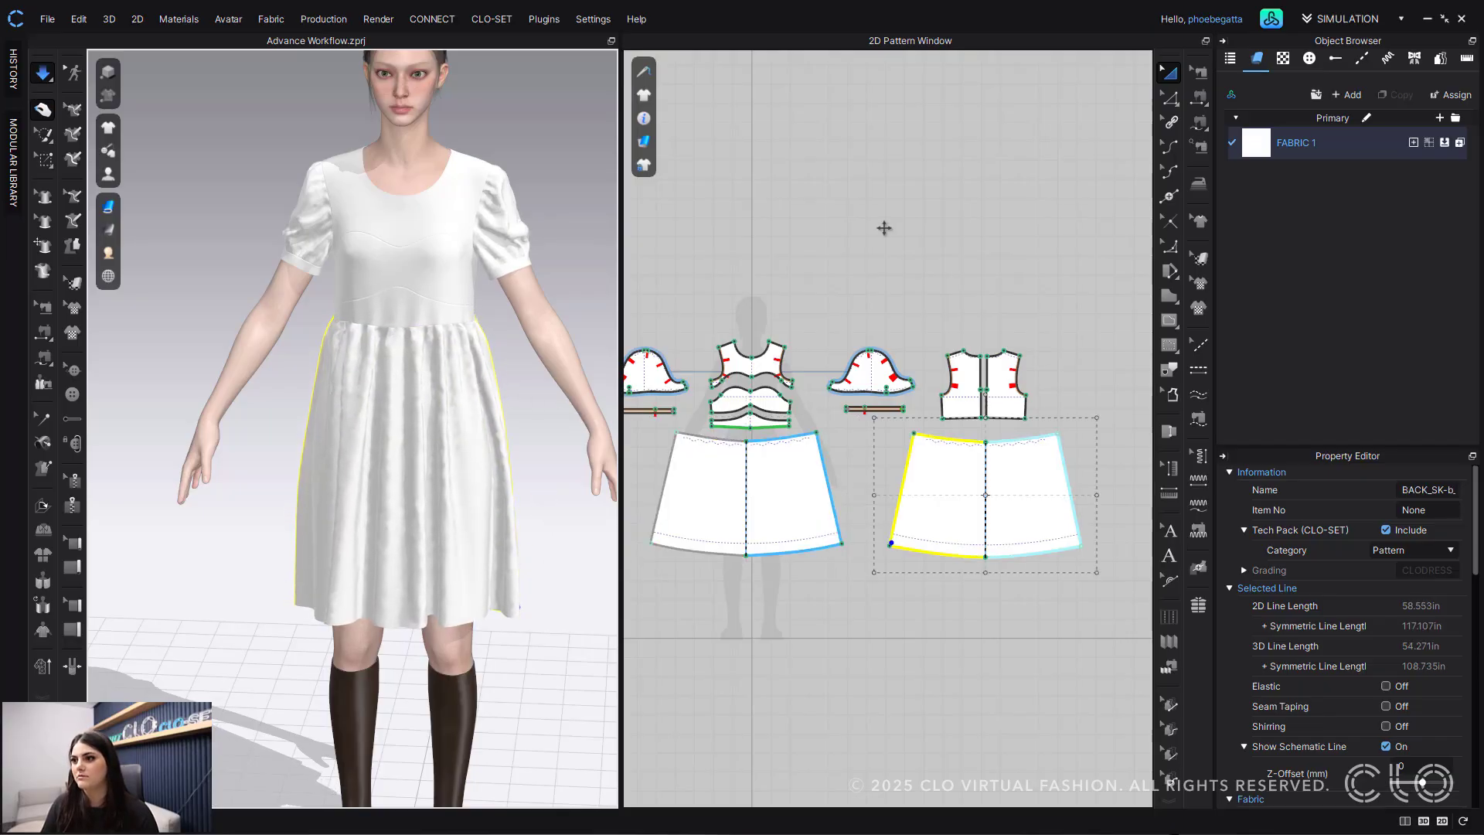
Step: Move the lower side corners of the front and back skirt pieces outward together, to about 22.3 in per half hem
{"action": "left_click", "coordinate": [879, 302]}
{"action": "left_click", "coordinate": [1178, 96]}
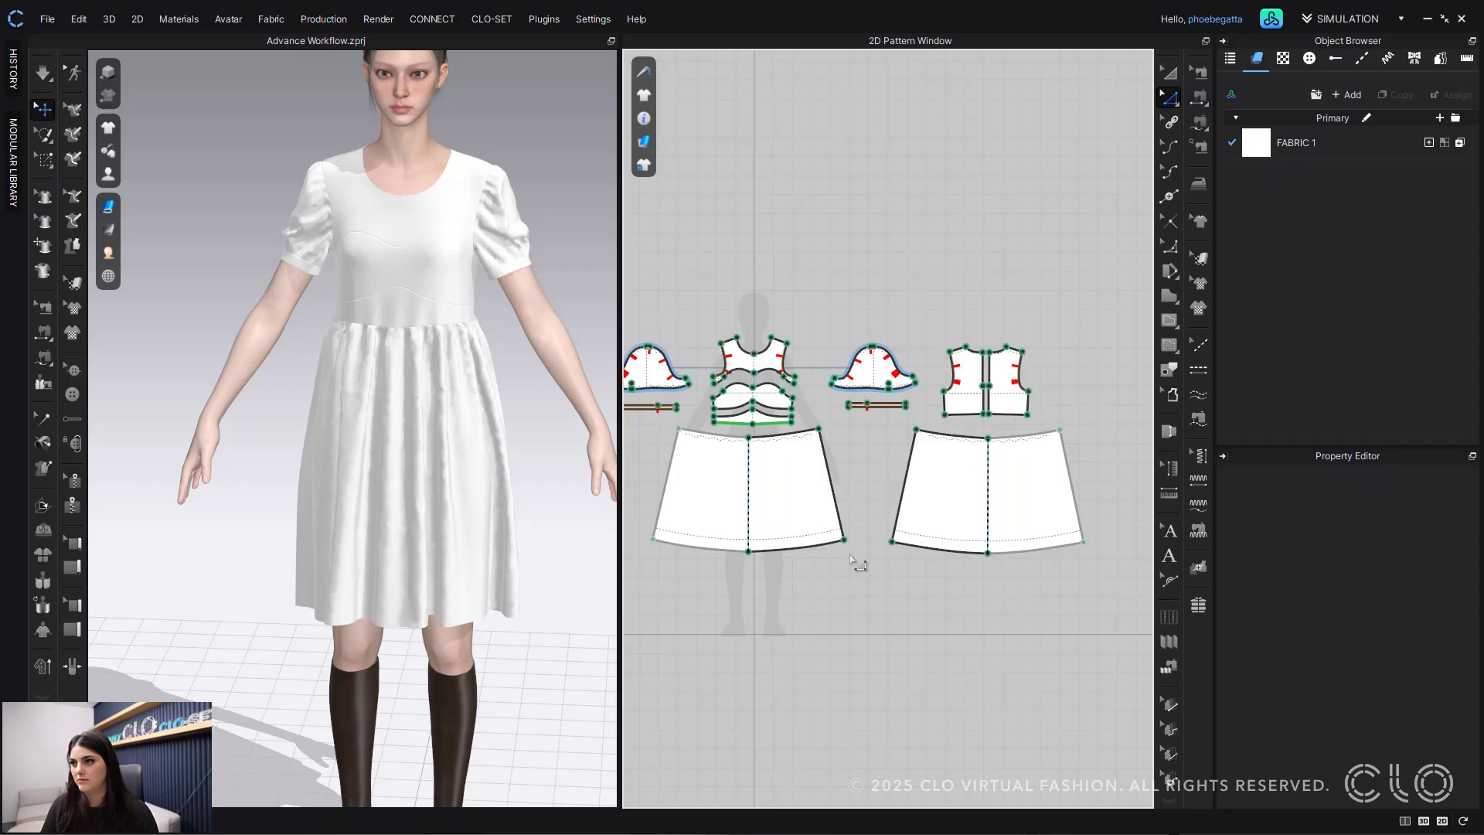
{"action": "left_click", "coordinate": [845, 541]}
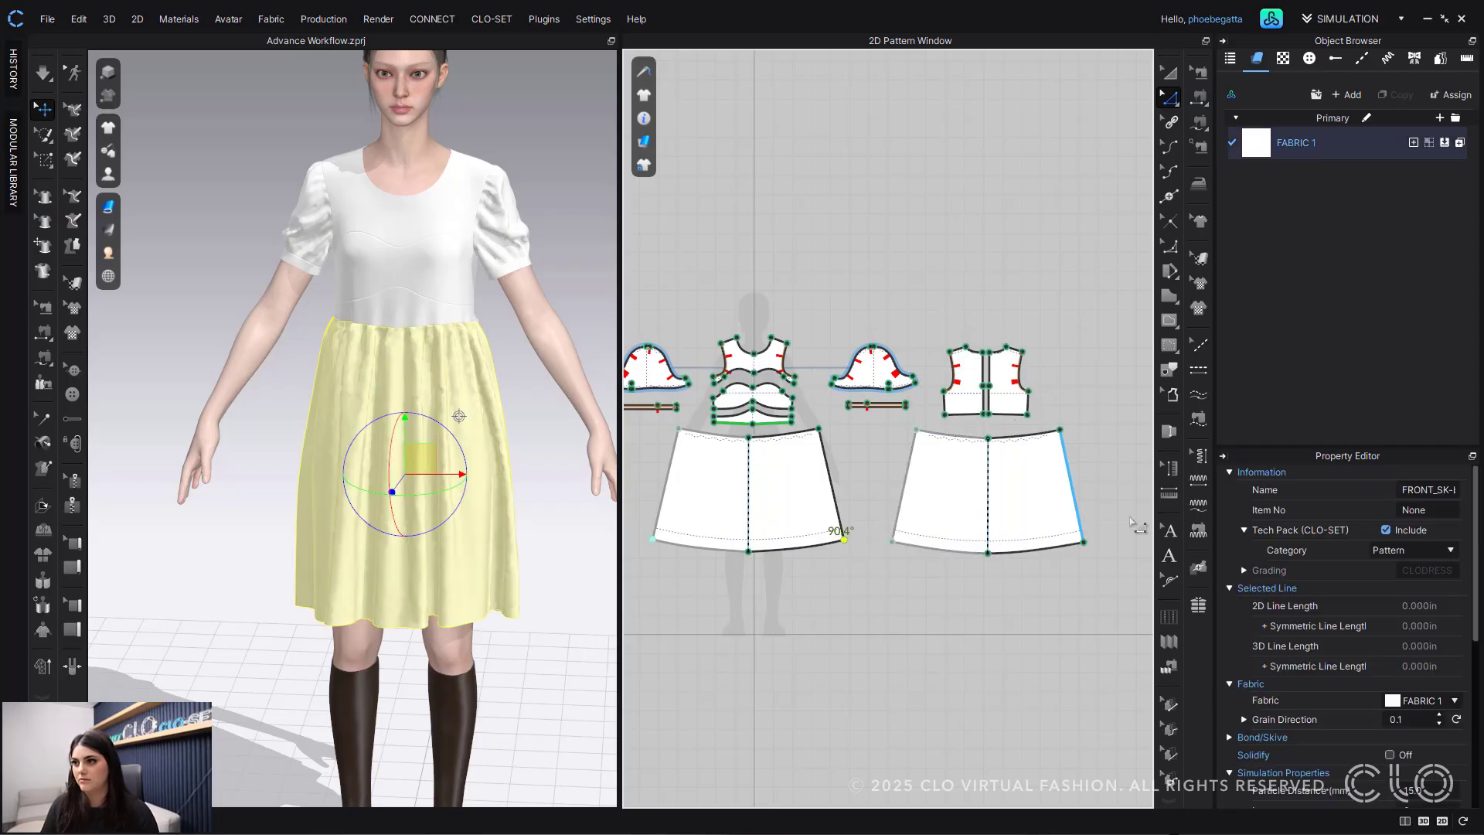
{"action": "left_click", "coordinate": [1083, 544], "text": "shift"}
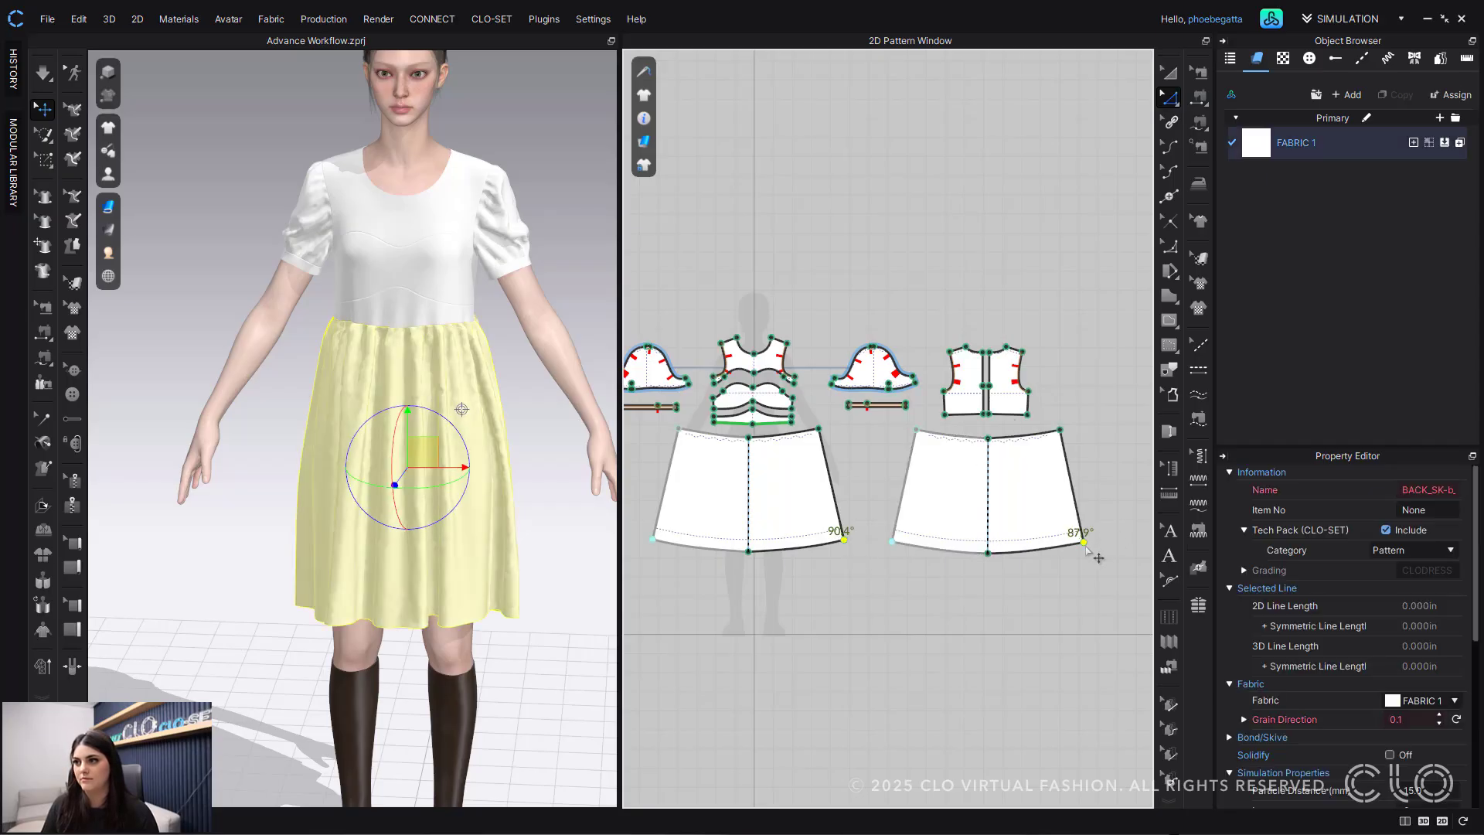
{"action": "left_click_drag", "start_coordinate": [1098, 549], "coordinate": [1109, 550]}
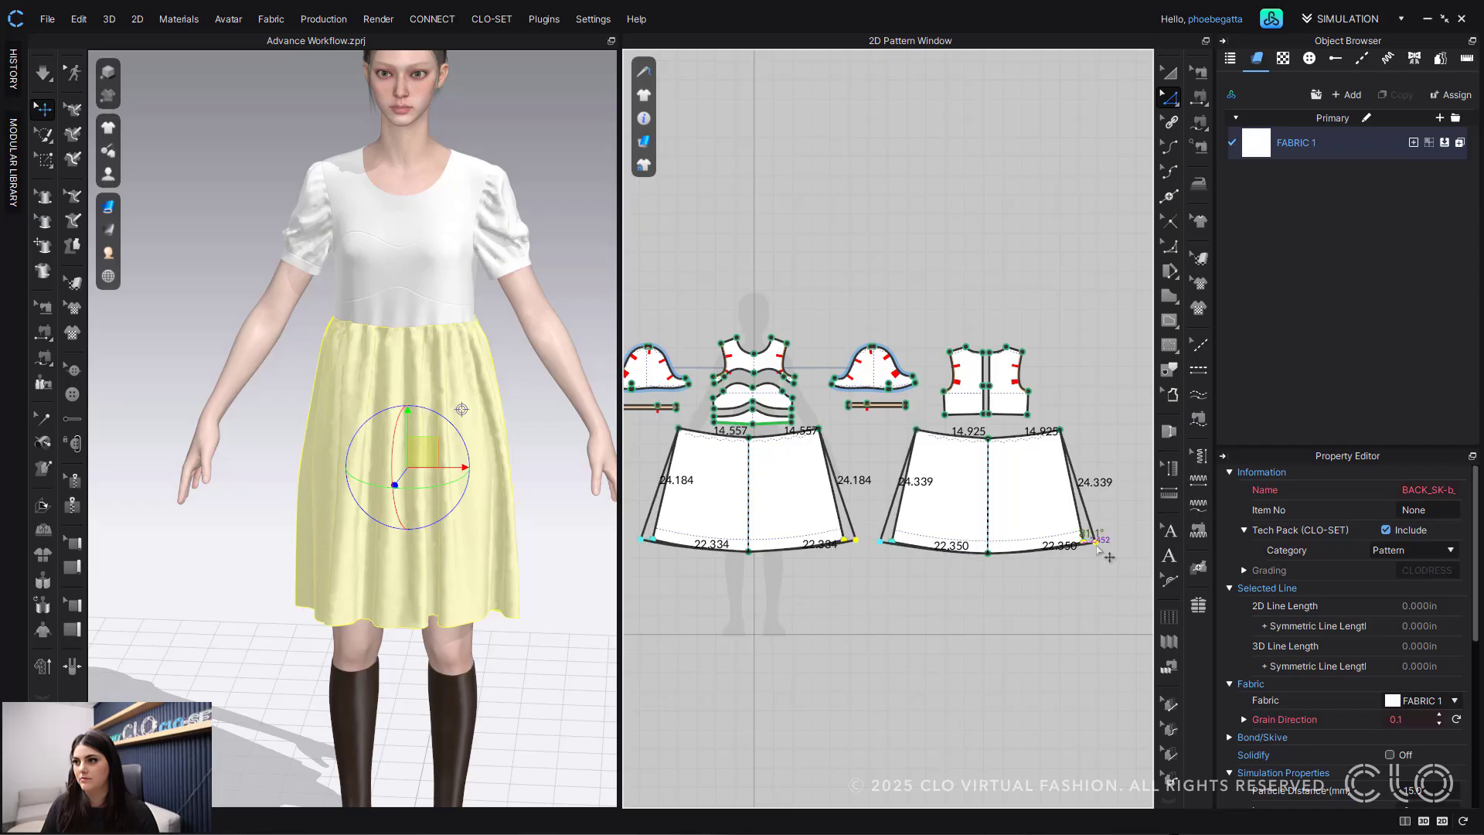
Step: Lengthen the front and back skirt pieces together by lowering their center hem points and moving their hem edges down
{"action": "left_click", "coordinate": [988, 553]}
{"action": "left_click", "coordinate": [748, 551], "text": "shift"}
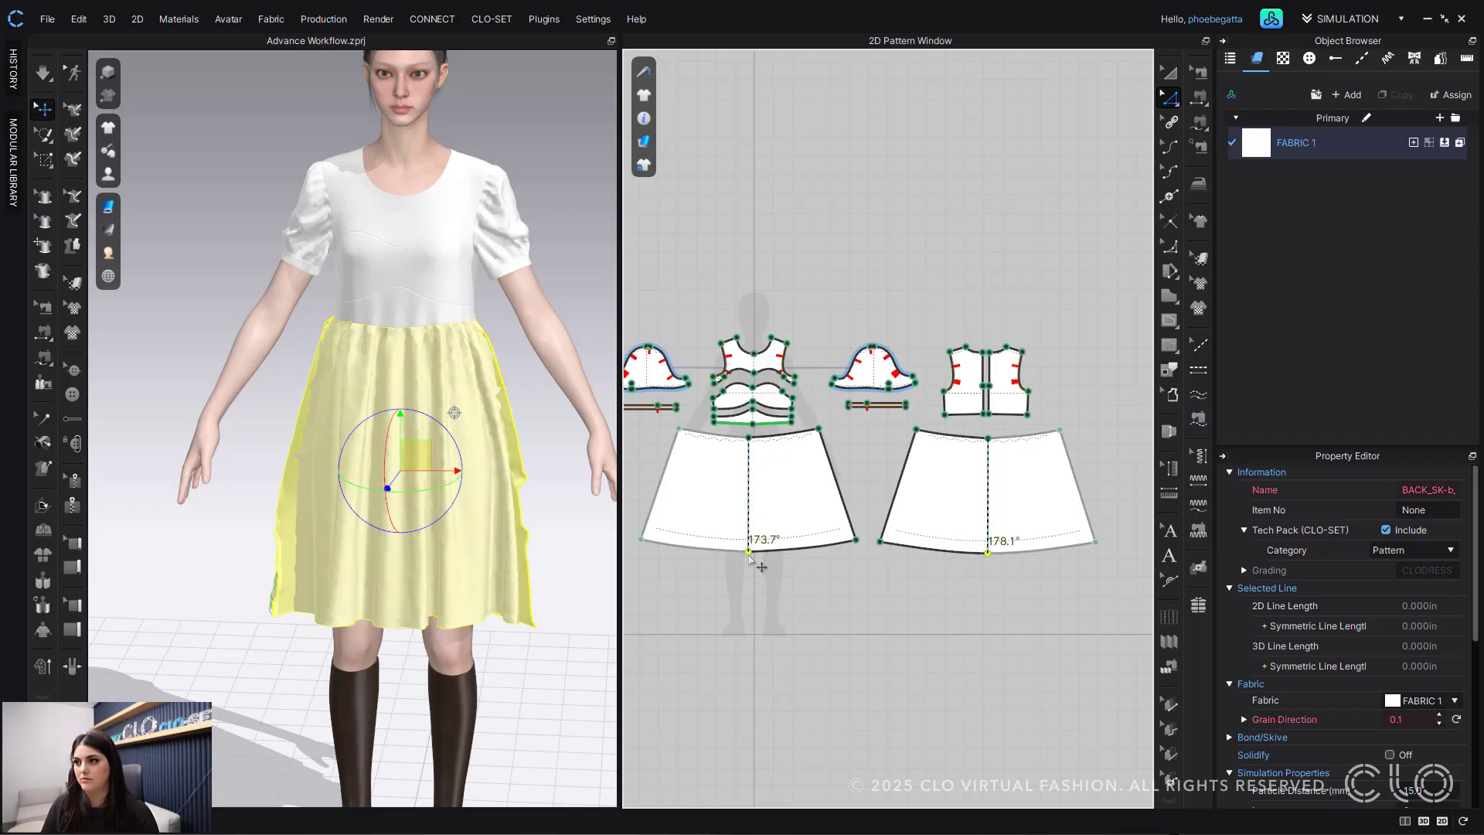
{"action": "left_click_drag", "start_coordinate": [748, 553], "coordinate": [749, 565]}
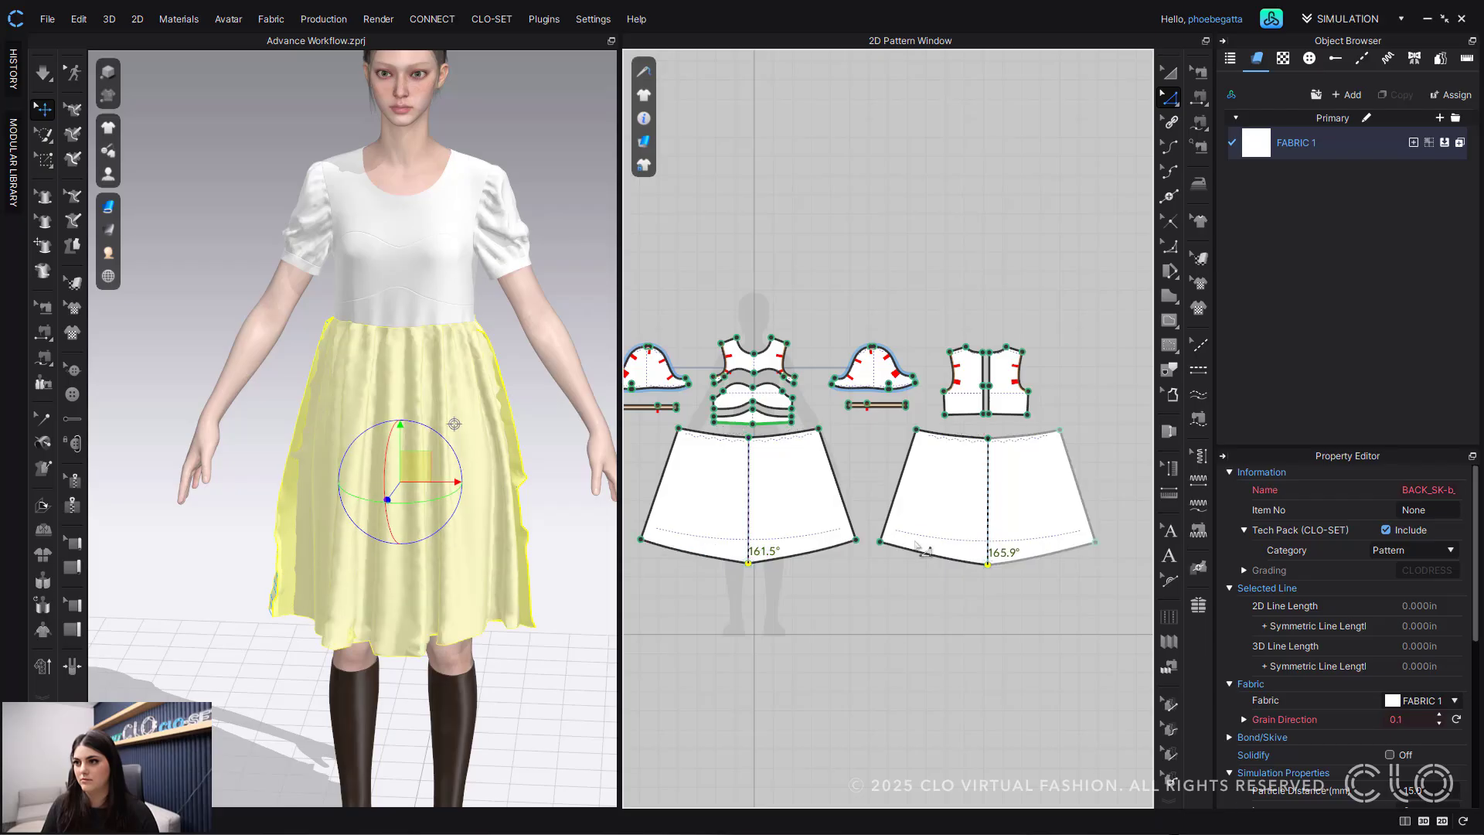
{"action": "left_click", "coordinate": [935, 554]}
{"action": "left_click", "coordinate": [804, 557], "text": "shift"}
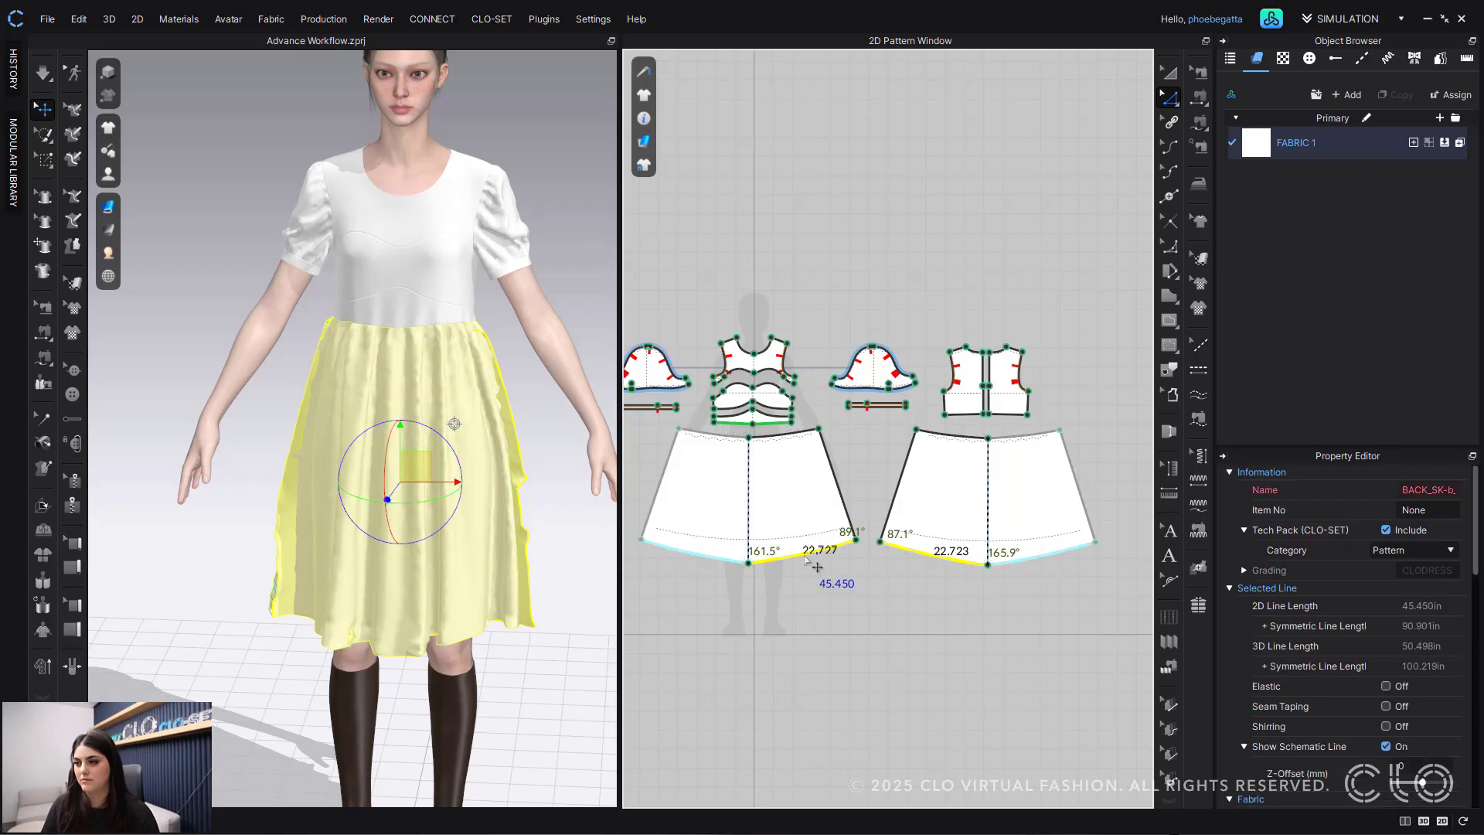
{"action": "left_click_drag", "start_coordinate": [805, 560], "coordinate": [806, 577]}
{"action": "left_click", "coordinate": [847, 674]}
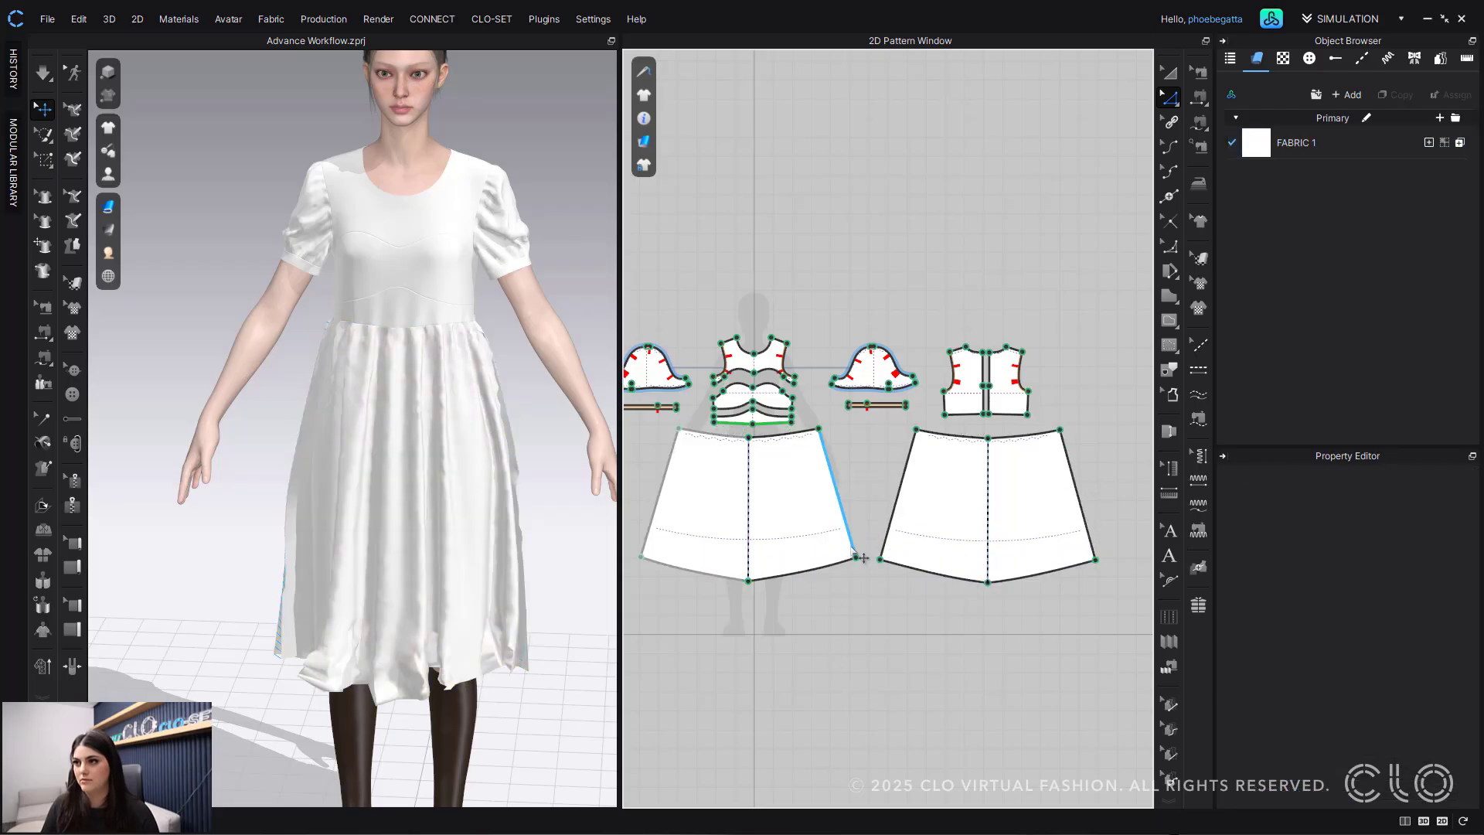
Step: Move the waist side corners of both skirt pieces inward, to half waists of about 12.2 in front and 12.5 in back
{"action": "left_click", "coordinate": [820, 429]}
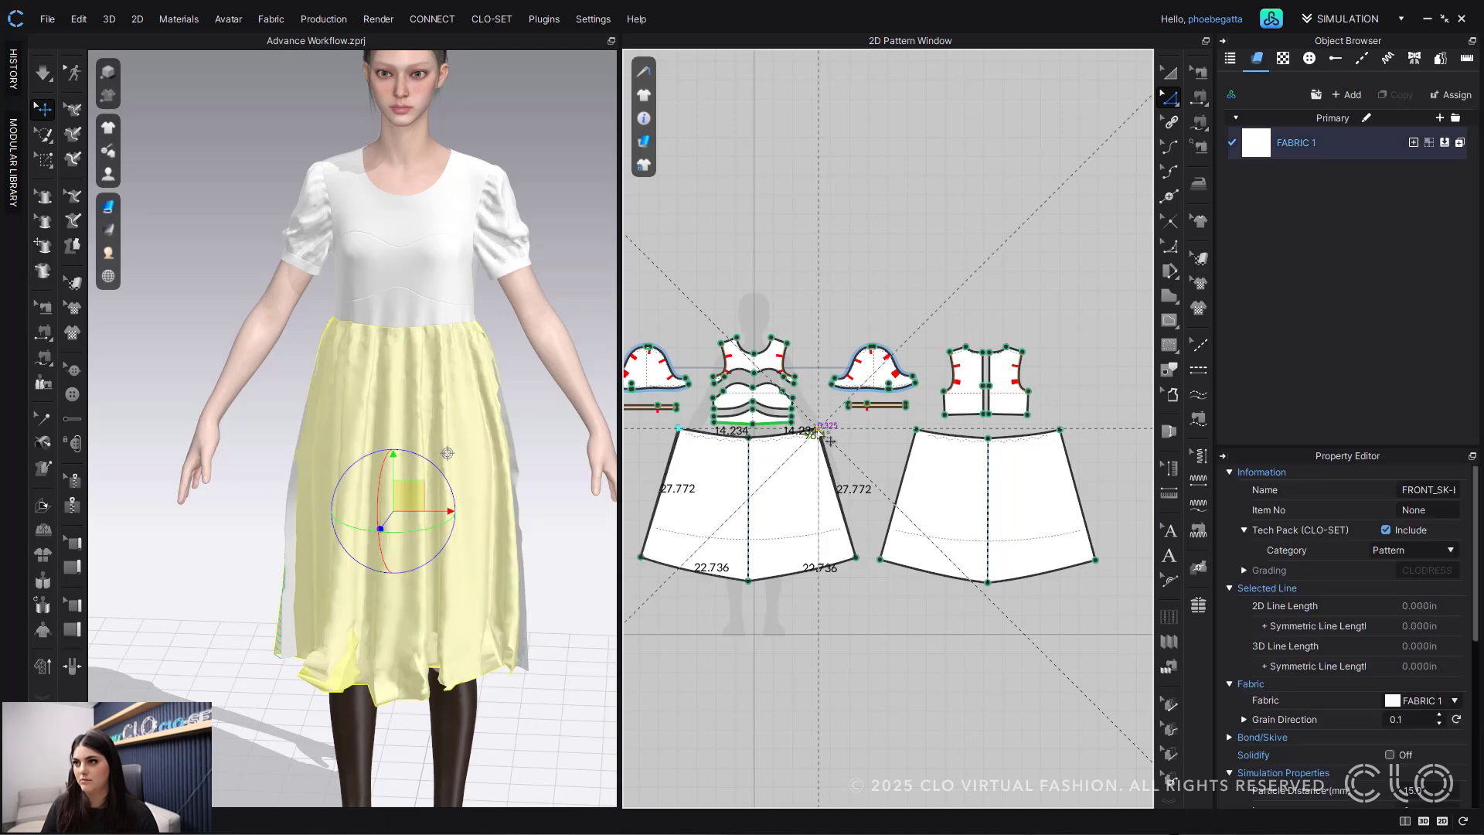
{"action": "left_click", "coordinate": [932, 437]}
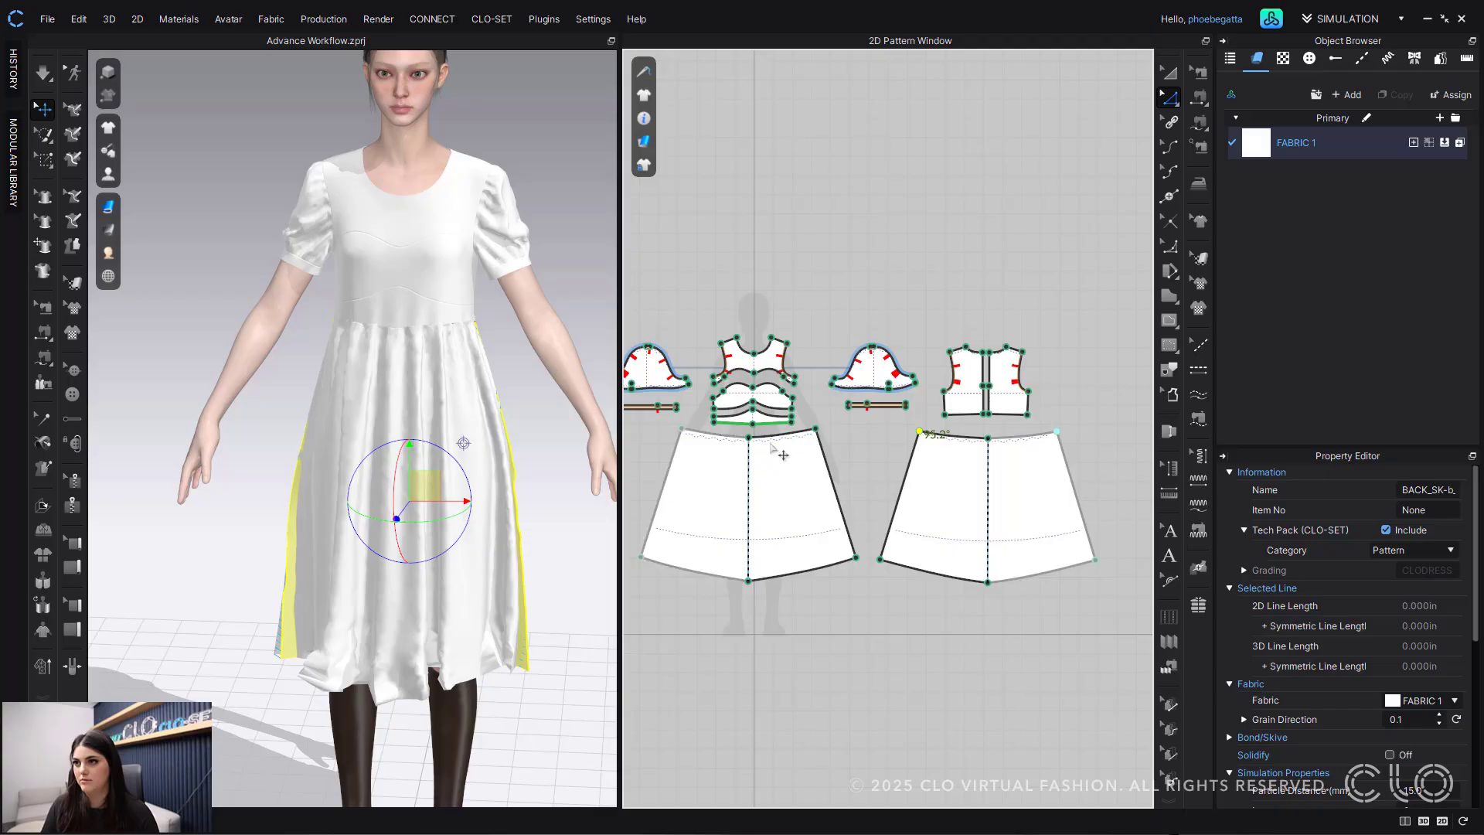
{"action": "left_click", "coordinate": [697, 441], "text": "shift"}
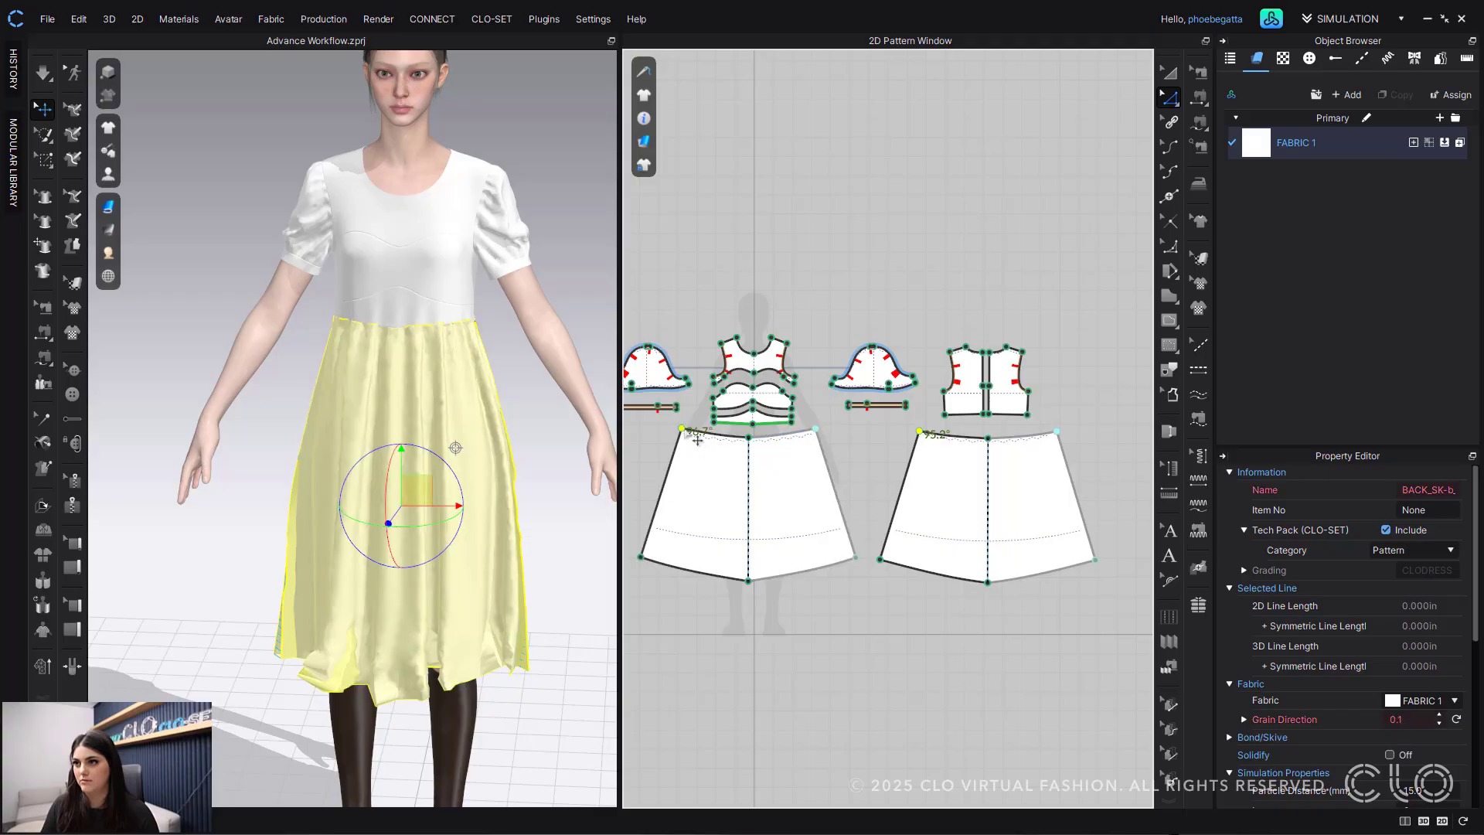
{"action": "left_click_drag", "start_coordinate": [697, 439], "coordinate": [704, 439]}
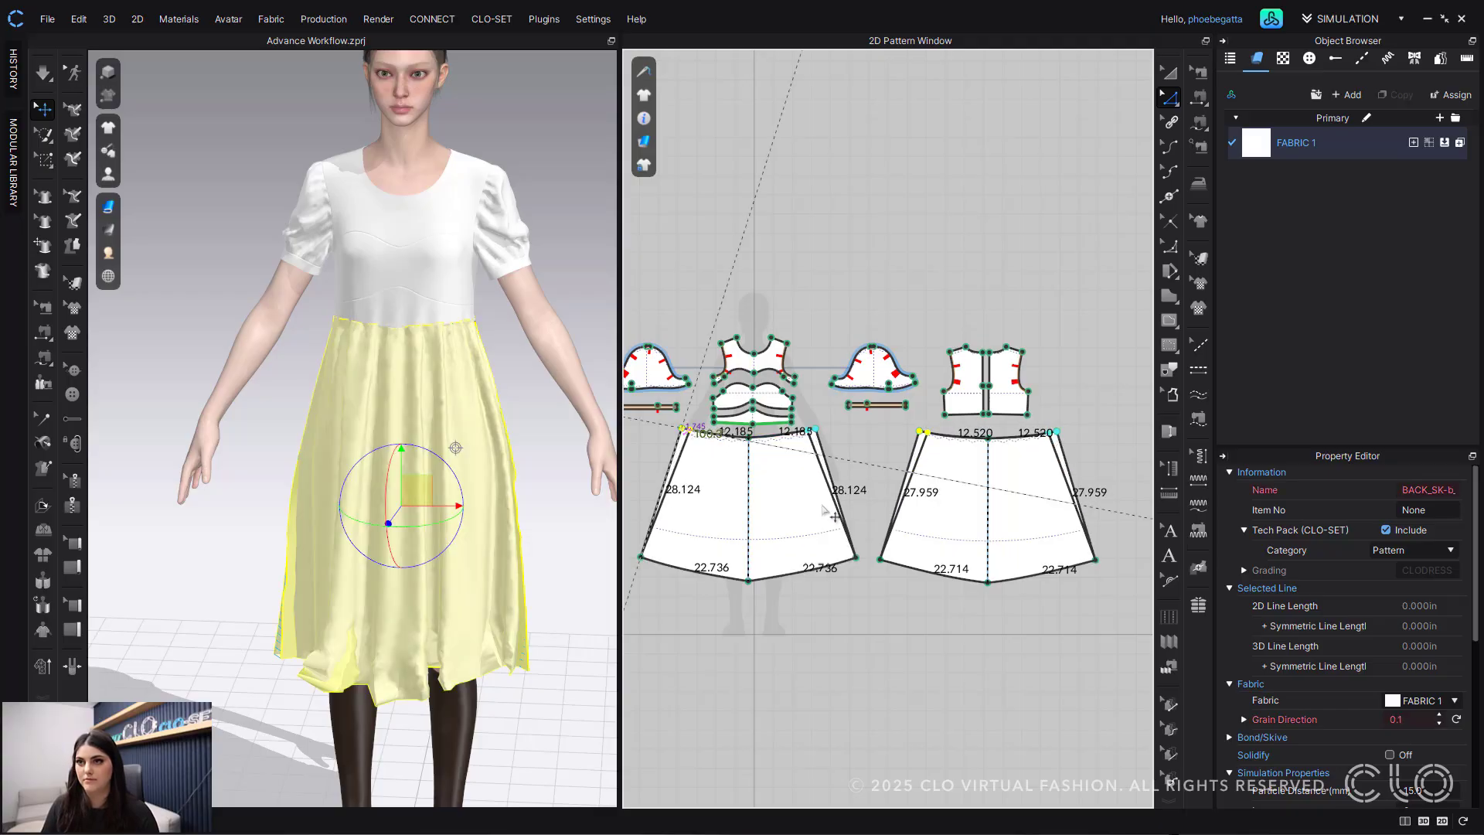
{"action": "left_click", "coordinate": [868, 474]}
Step: Simulate the dress and pull the bunched skirt hem into a smooth drape
{"action": "key", "text": "space"}
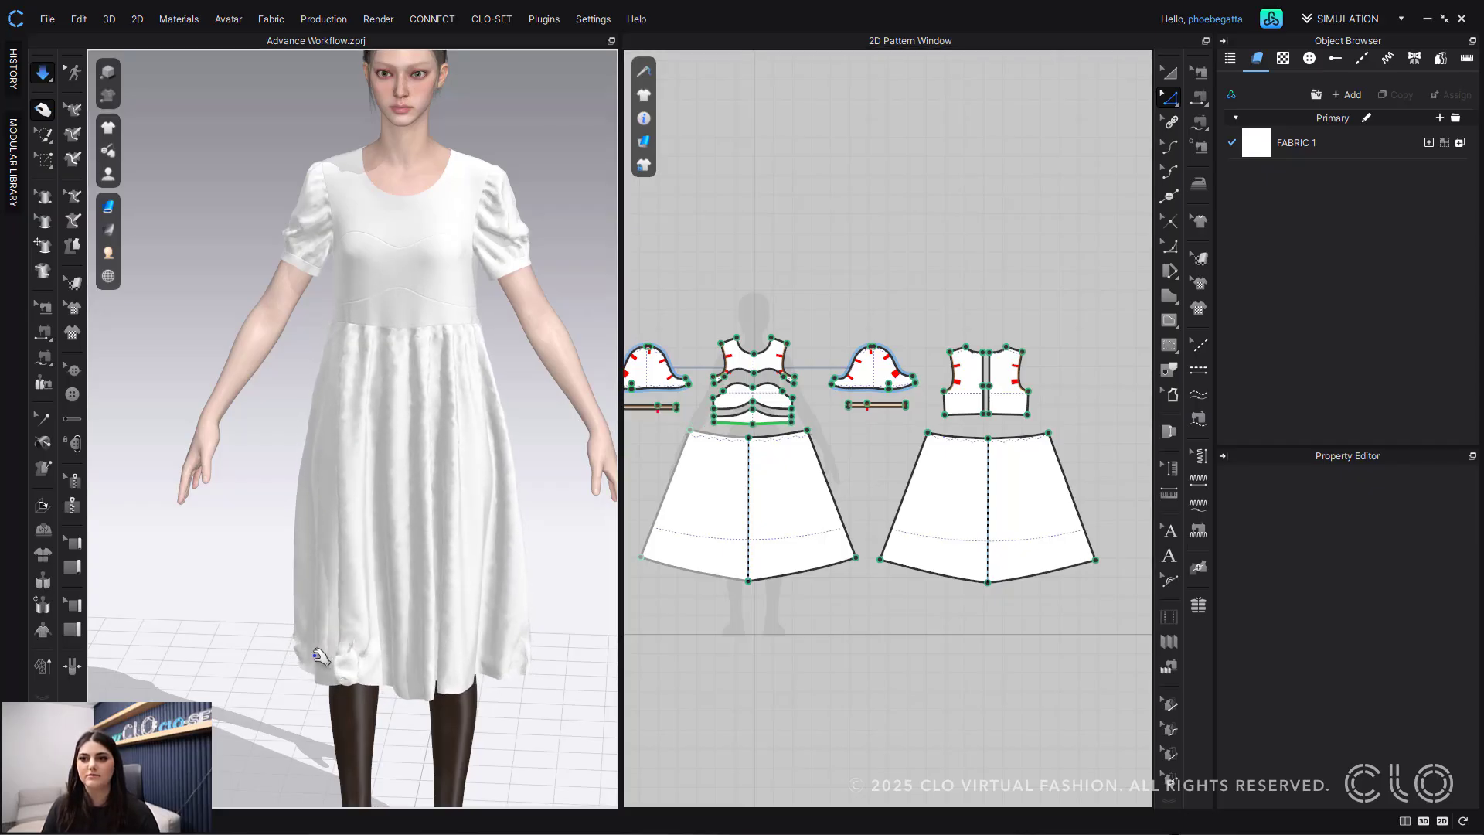
{"action": "left_click_drag", "start_coordinate": [320, 657], "coordinate": [479, 648]}
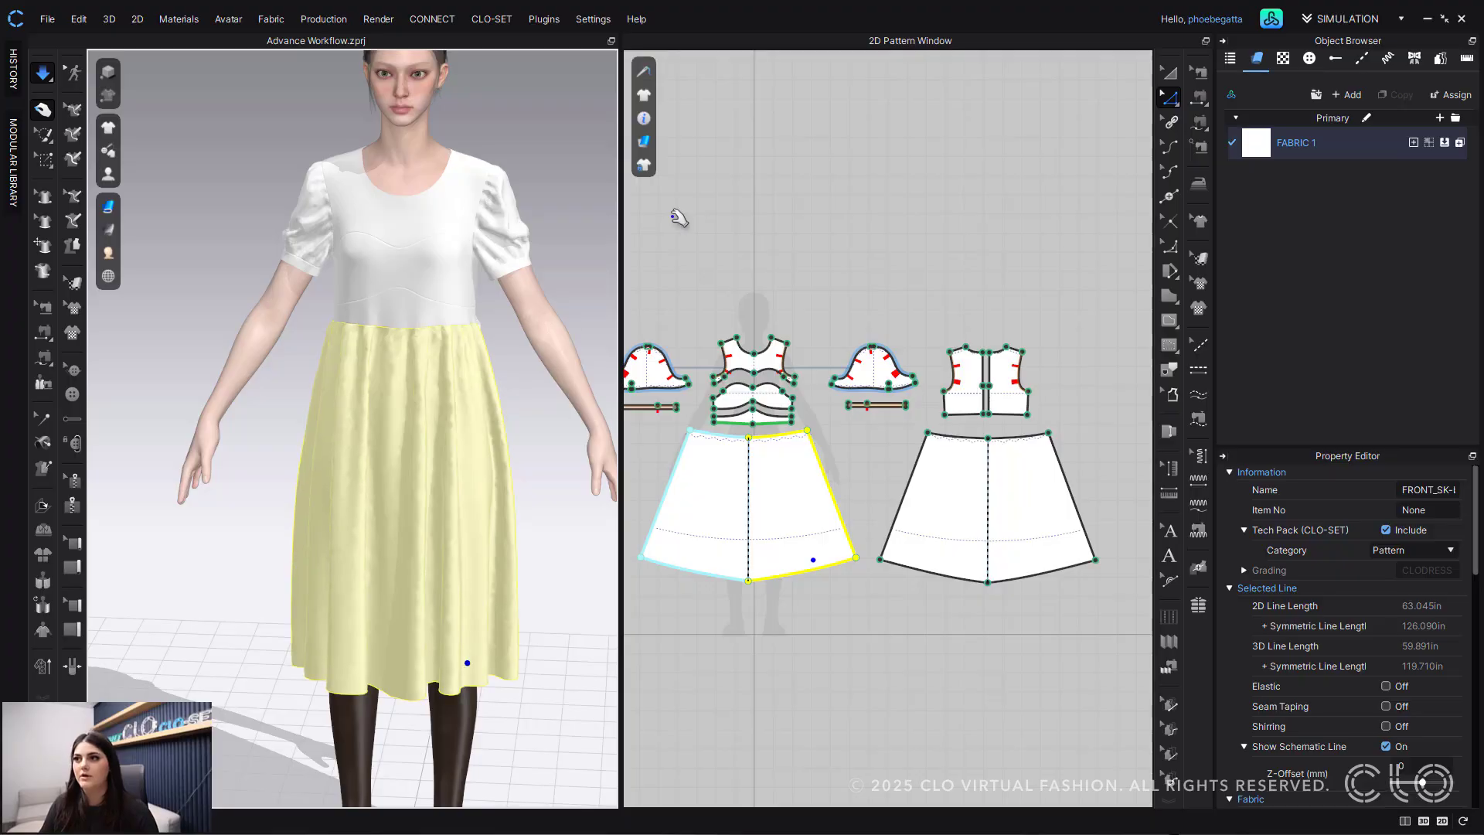
Step: Try to apply symmetric linked editing to the upper front bodice piece
{"action": "scroll", "coordinate": [861, 334], "scroll_direction": "up", "scroll_amount": 5}
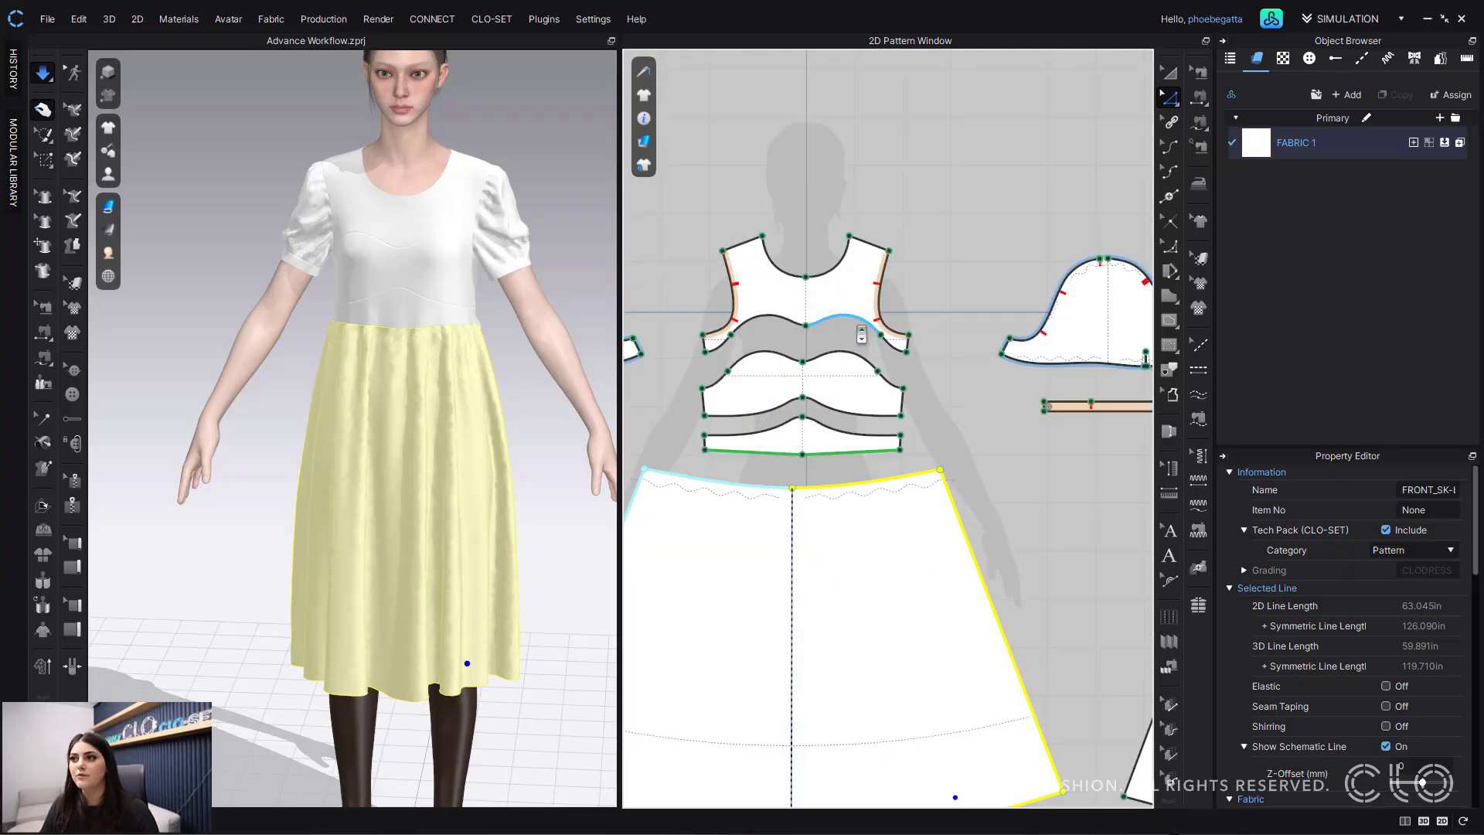
{"action": "scroll", "coordinate": [858, 354], "scroll_direction": "up", "scroll_amount": 5}
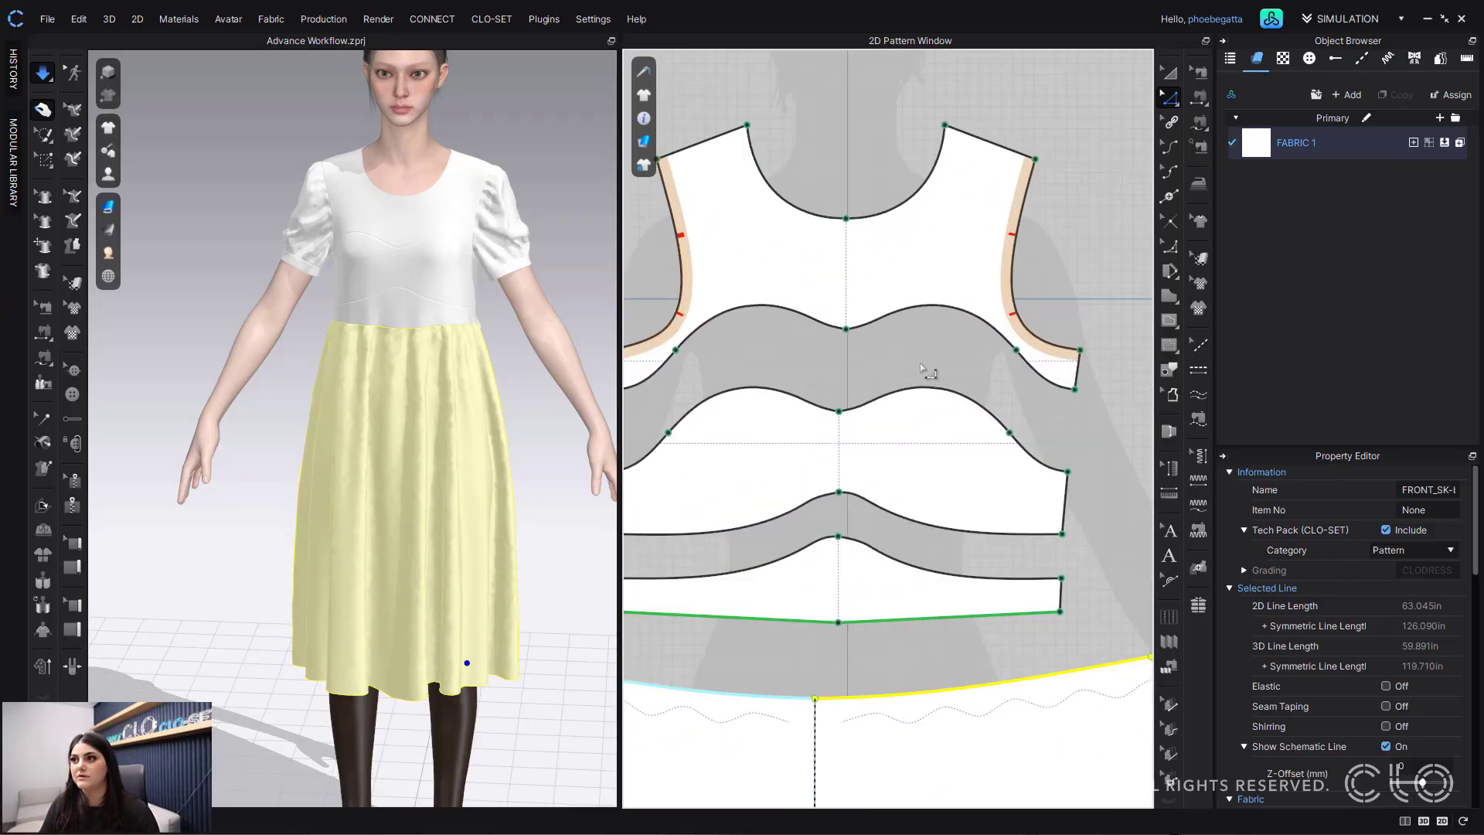
{"action": "left_click", "coordinate": [1171, 77]}
{"action": "left_click", "coordinate": [916, 248]}
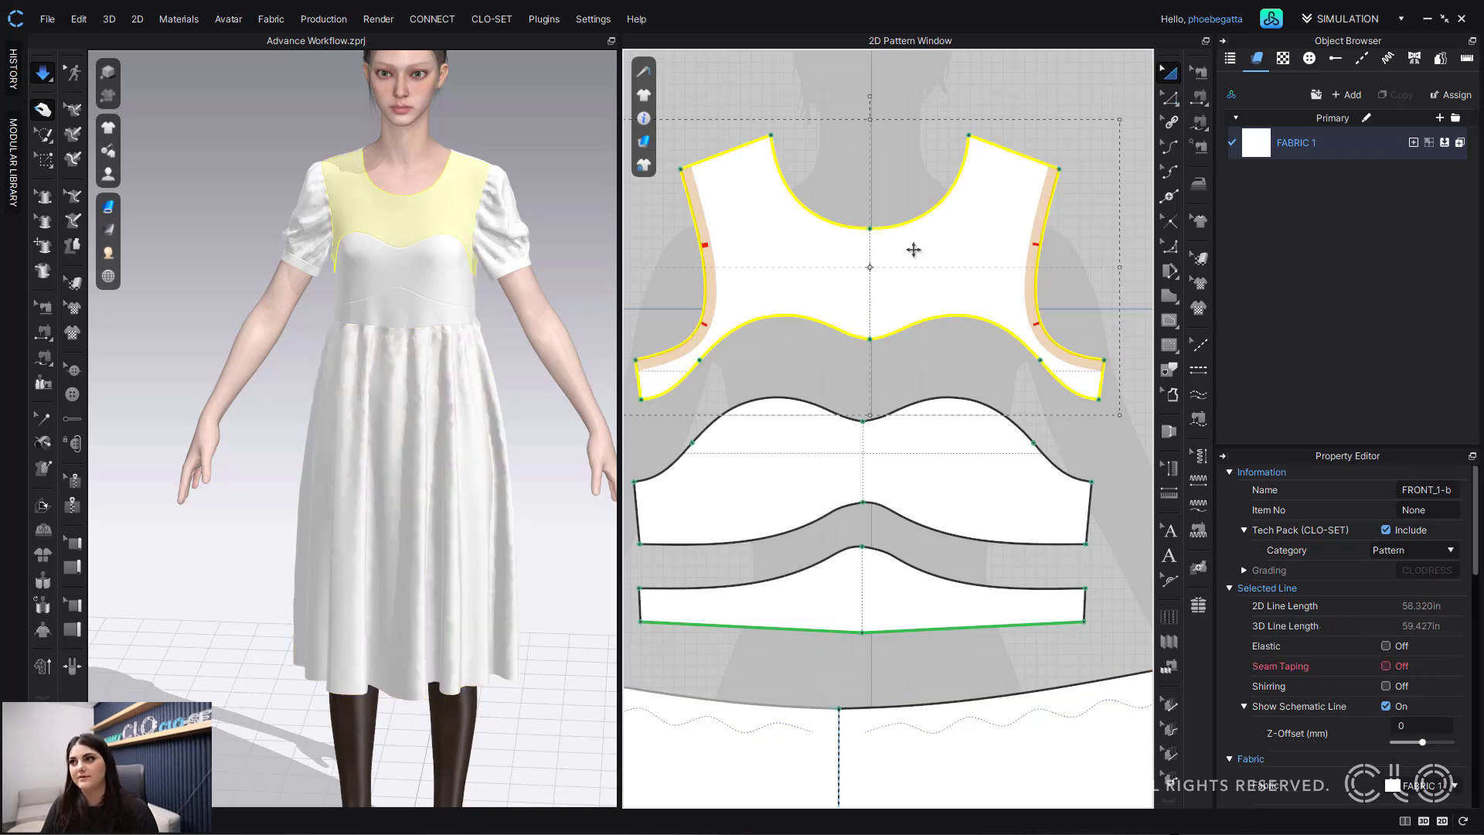
{"action": "right_click", "coordinate": [917, 245]}
{"action": "left_click", "coordinate": [980, 316]}
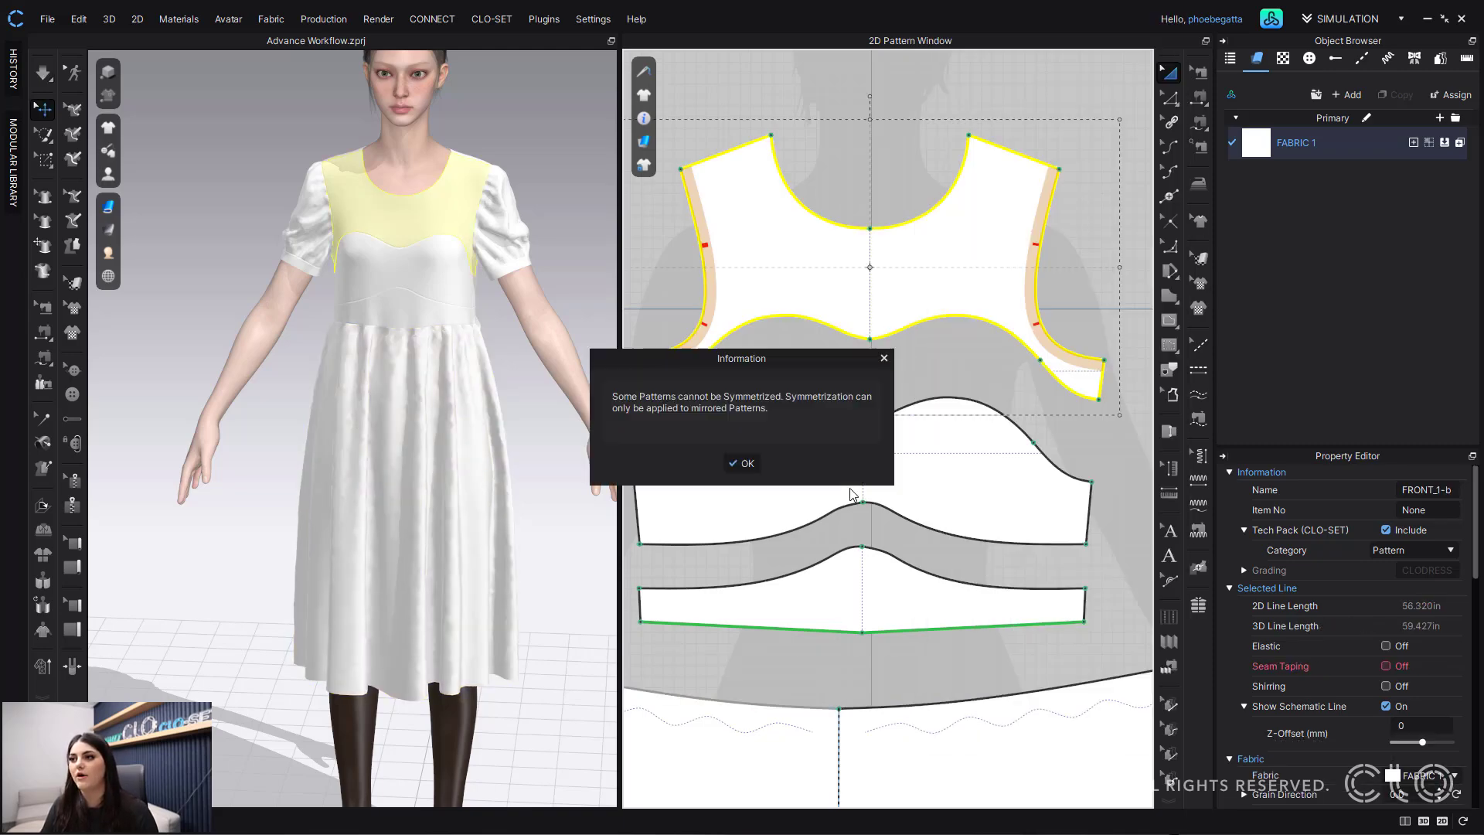
{"action": "left_click", "coordinate": [743, 468]}
Step: Draw a vertical internal line down the center of each of the three front bodice pieces
{"action": "scroll", "coordinate": [862, 340], "scroll_direction": "down", "scroll_amount": 4}
{"action": "left_click", "coordinate": [1169, 320]}
{"action": "scroll", "coordinate": [864, 308], "scroll_direction": "up", "scroll_amount": 5}
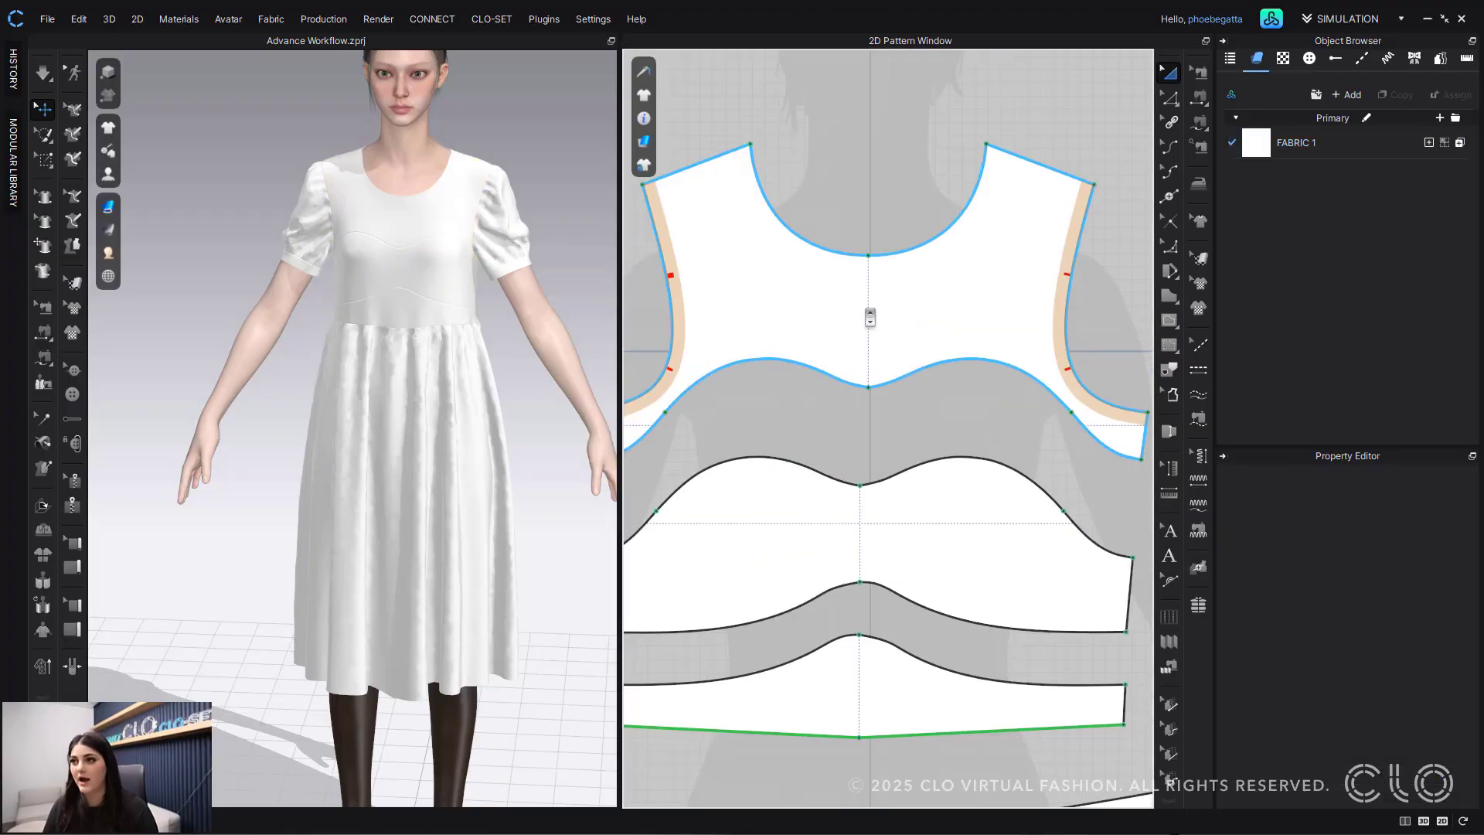
{"action": "left_click", "coordinate": [868, 262]}
{"action": "double_click", "coordinate": [869, 395]}
{"action": "left_click", "coordinate": [859, 492]}
{"action": "double_click", "coordinate": [860, 589]}
{"action": "left_click", "coordinate": [859, 642]}
{"action": "double_click", "coordinate": [858, 745]}
Step: Cut the three front bodice pieces apart along their center lines
{"action": "right_click", "coordinate": [868, 286]}
{"action": "left_click", "coordinate": [909, 533]}
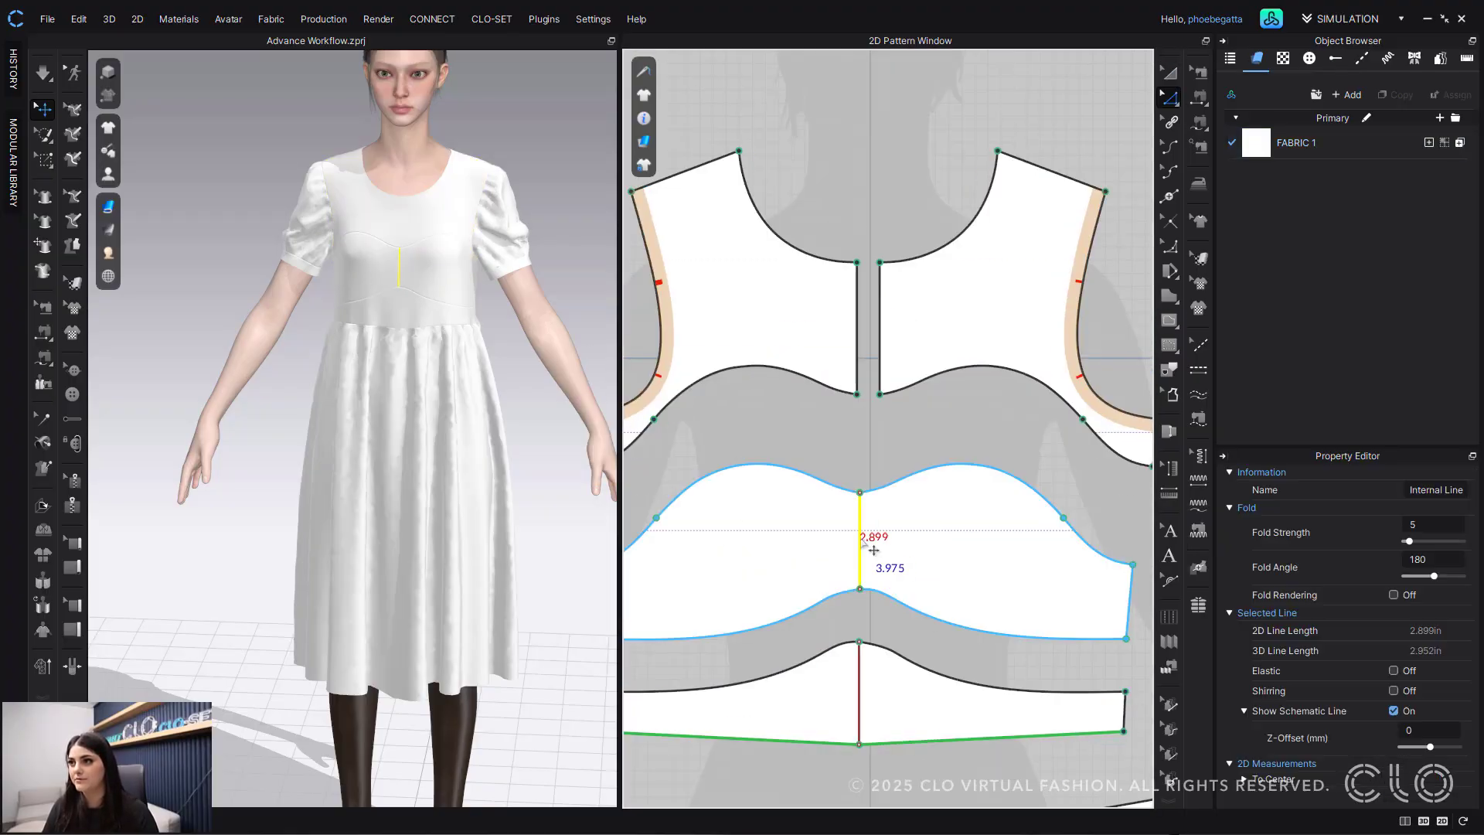
{"action": "right_click", "coordinate": [861, 541]}
{"action": "right_click", "coordinate": [857, 714]}
{"action": "left_click", "coordinate": [912, 464]}
Step: Delete the right-hand halves of the three front bodice pieces
{"action": "left_click", "coordinate": [952, 360]}
{"action": "left_click", "coordinate": [951, 533], "text": "shift"}
{"action": "left_click", "coordinate": [947, 648], "text": "shift"}
{"action": "key", "text": "Delete"}
Step: Unfold the remaining front bodice halves across their center edges as full pieces with symmetric editing
{"action": "left_click", "coordinate": [855, 351]}
{"action": "left_click", "coordinate": [847, 524], "text": "shift"}
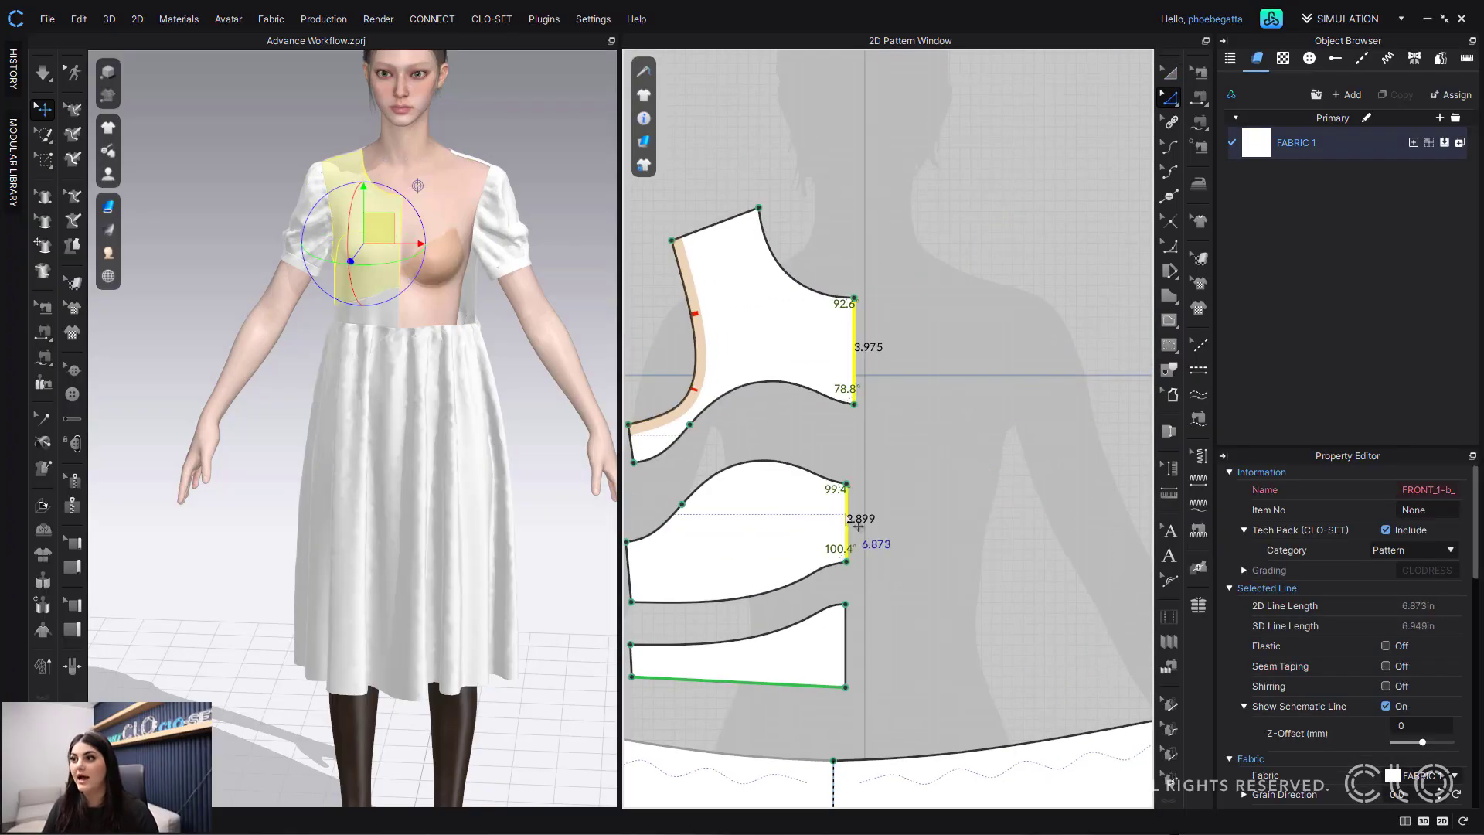
{"action": "right_click", "coordinate": [847, 645]}
{"action": "left_click", "coordinate": [966, 333]}
{"action": "left_click", "coordinate": [1036, 426]}
Step: Sew the side edge of the back bodice piece to the matching side edges of the rebuilt front bodice pieces
{"action": "scroll", "coordinate": [1050, 431], "scroll_direction": "down", "scroll_amount": 3}
{"action": "middle_click_drag", "start_coordinate": [1049, 431], "coordinate": [865, 458]}
{"action": "key", "text": "m"}
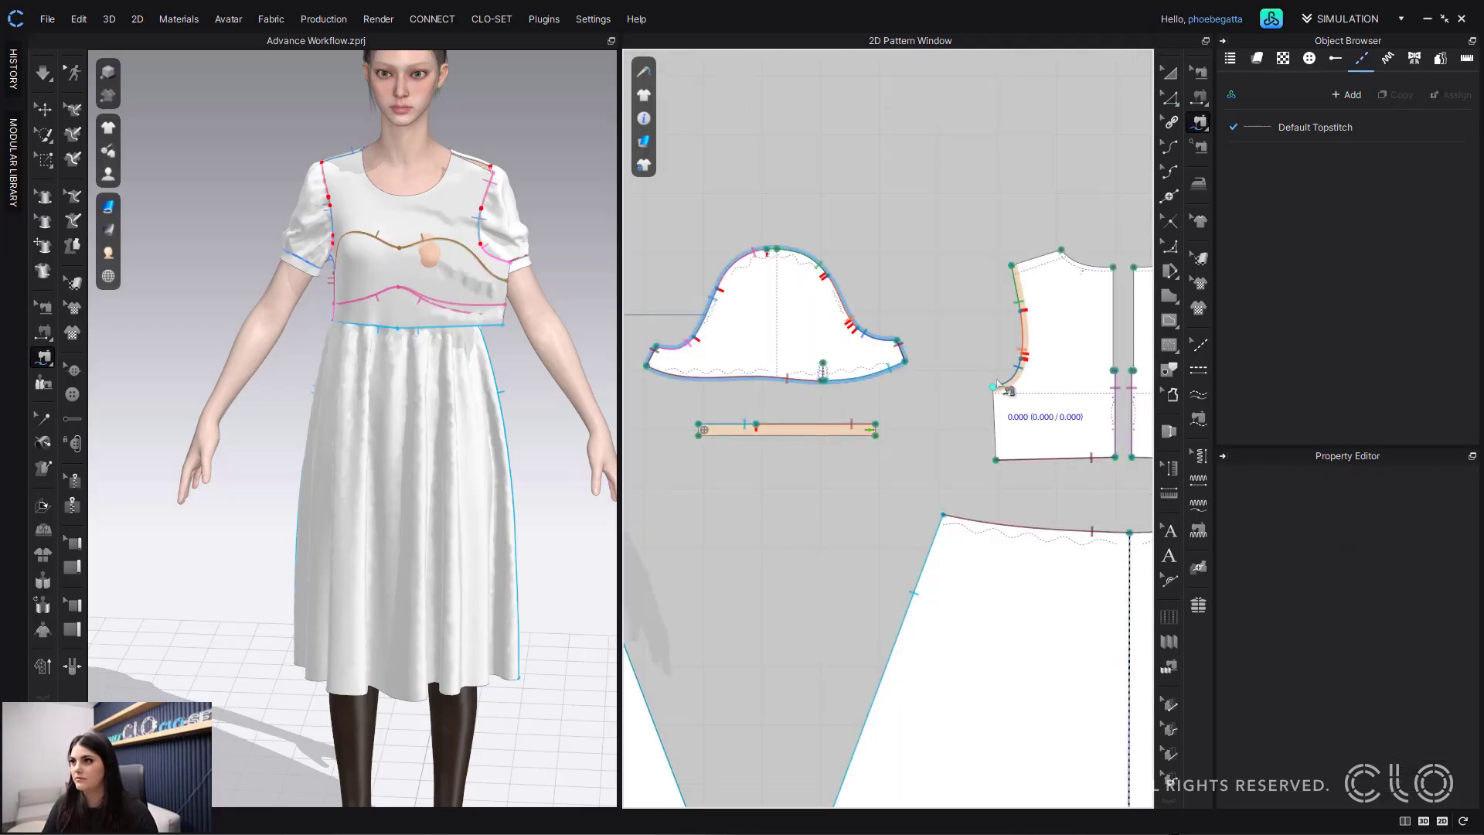
{"action": "left_click", "coordinate": [1007, 389]}
{"action": "left_click", "coordinate": [997, 457]}
{"action": "middle_click_drag", "start_coordinate": [680, 410], "coordinate": [1028, 410]}
{"action": "left_click", "coordinate": [863, 465], "text": "shift"}
Step: Simulate the dress and pull the rebuilt upper front bodice into place at the shoulder
{"action": "scroll", "coordinate": [900, 479], "scroll_direction": "down", "scroll_amount": 4}
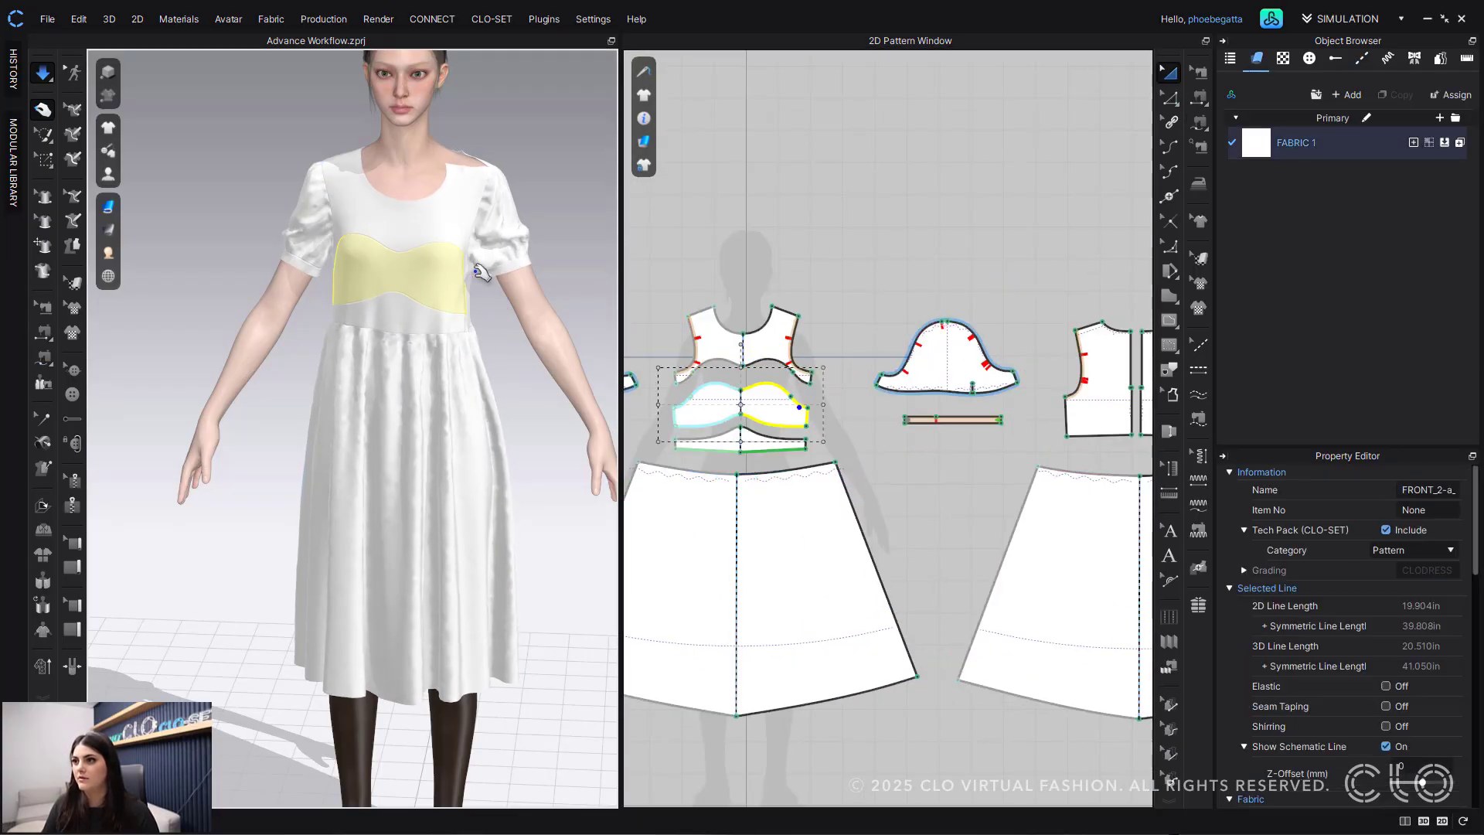
{"action": "left_click", "coordinate": [467, 162]}
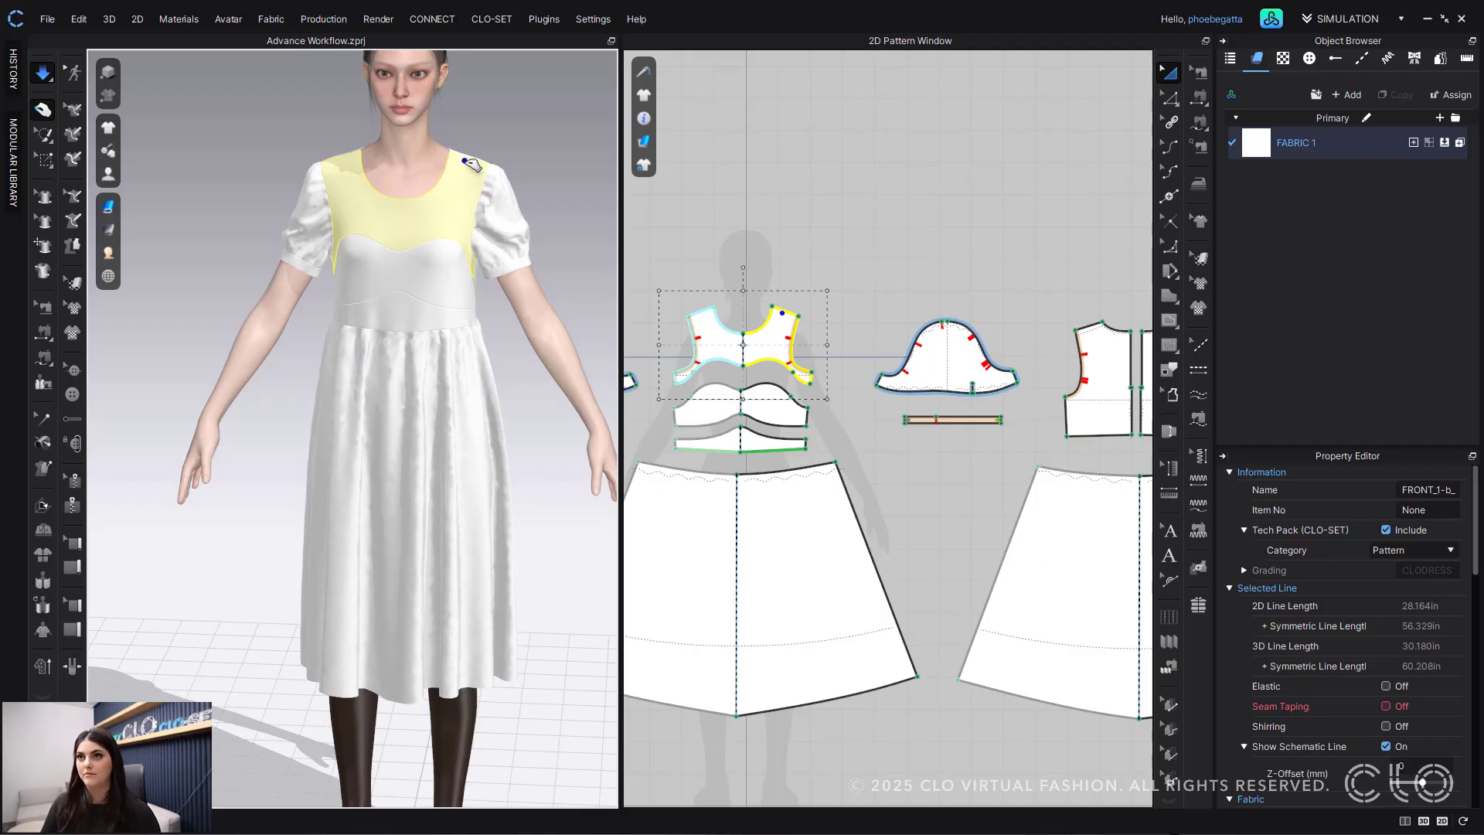
{"action": "left_click", "coordinate": [526, 145]}
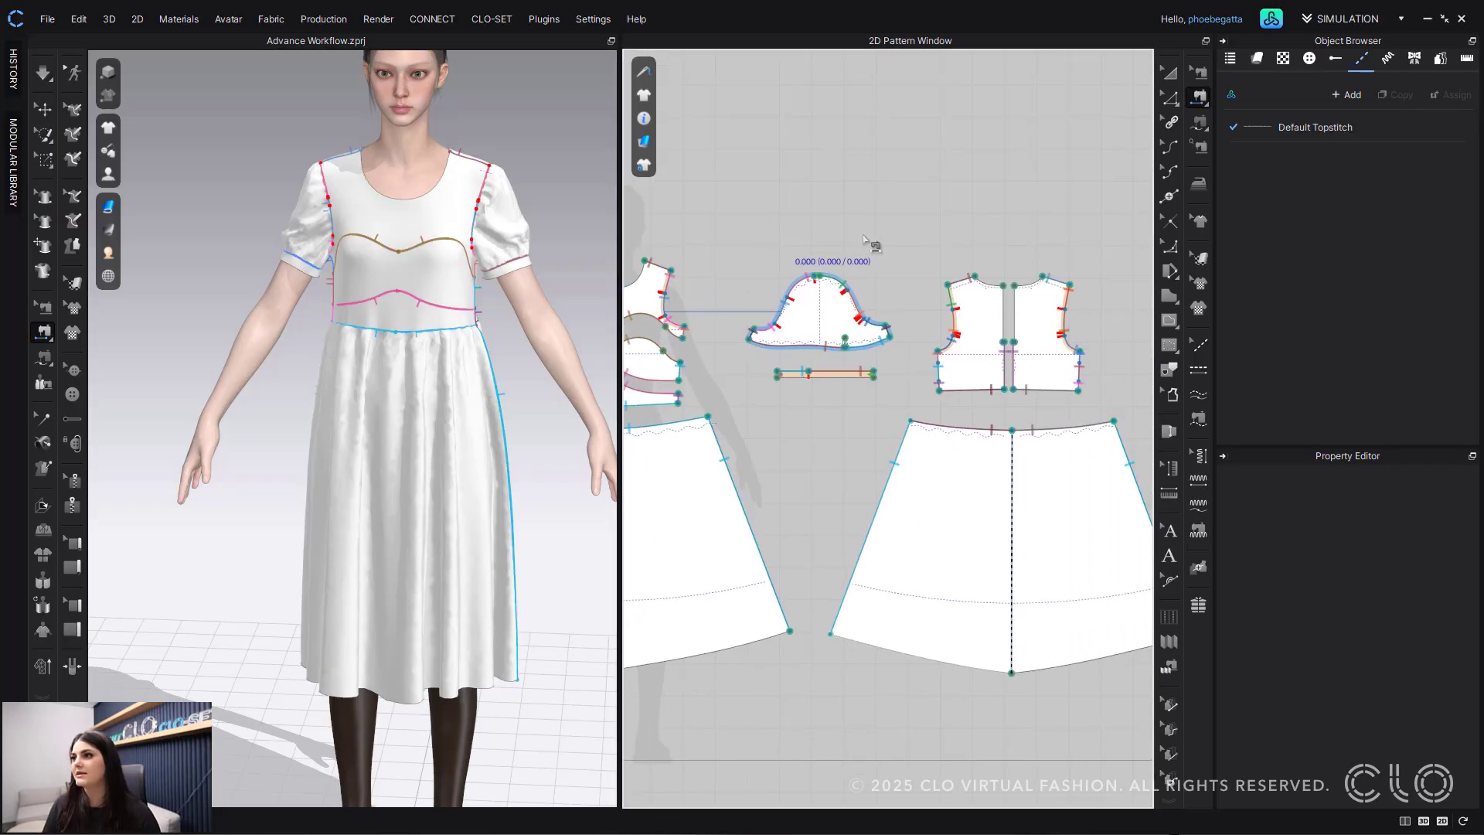
Step: Link the two back bodice pieces for editing as a Symmetric Pattern (with Sewing)
{"action": "key", "text": "a"}
{"action": "left_click", "coordinate": [966, 324]}
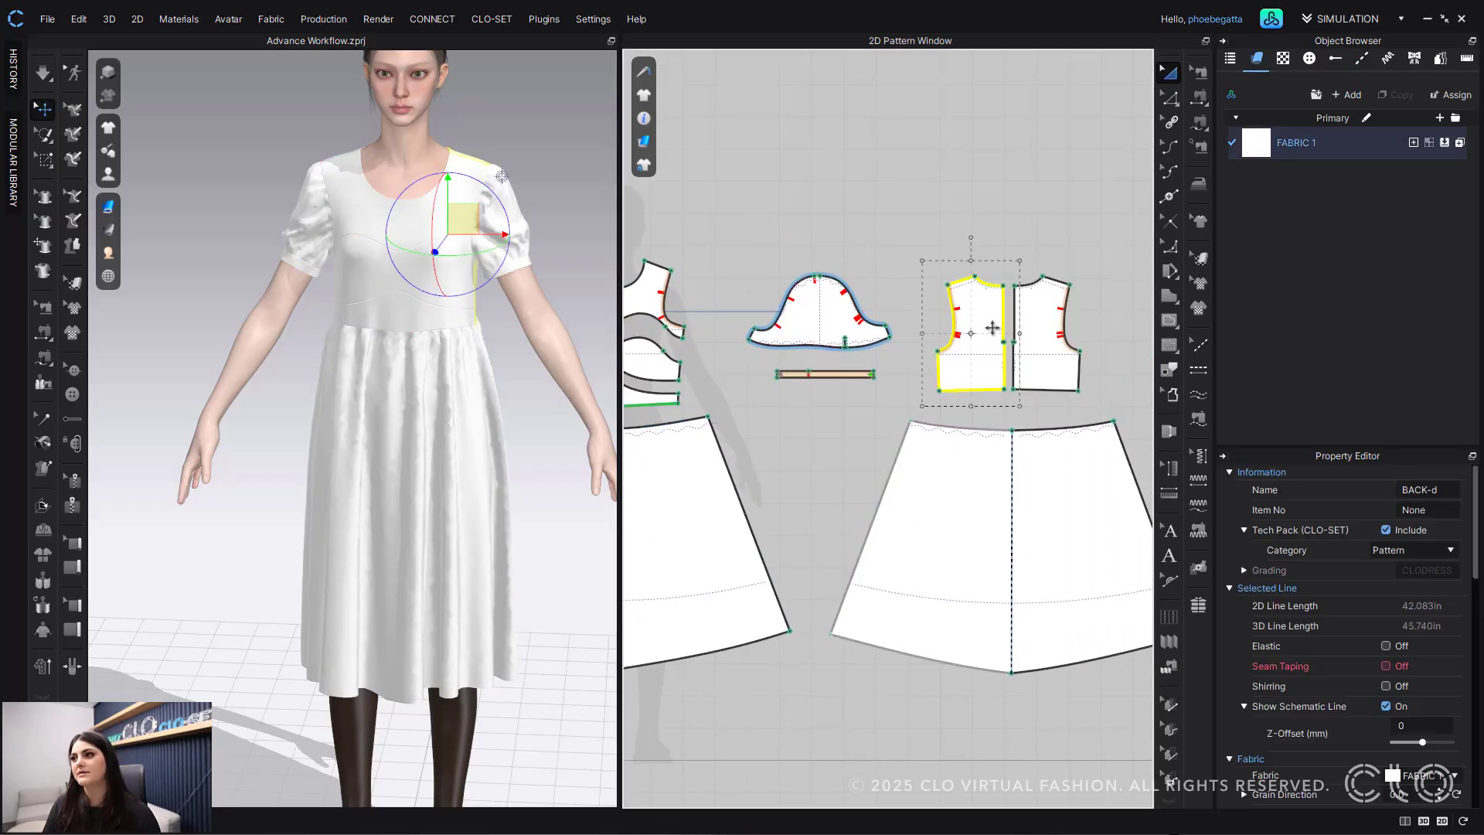
{"action": "left_click", "coordinate": [1036, 316], "text": "shift"}
{"action": "right_click", "coordinate": [1027, 312]}
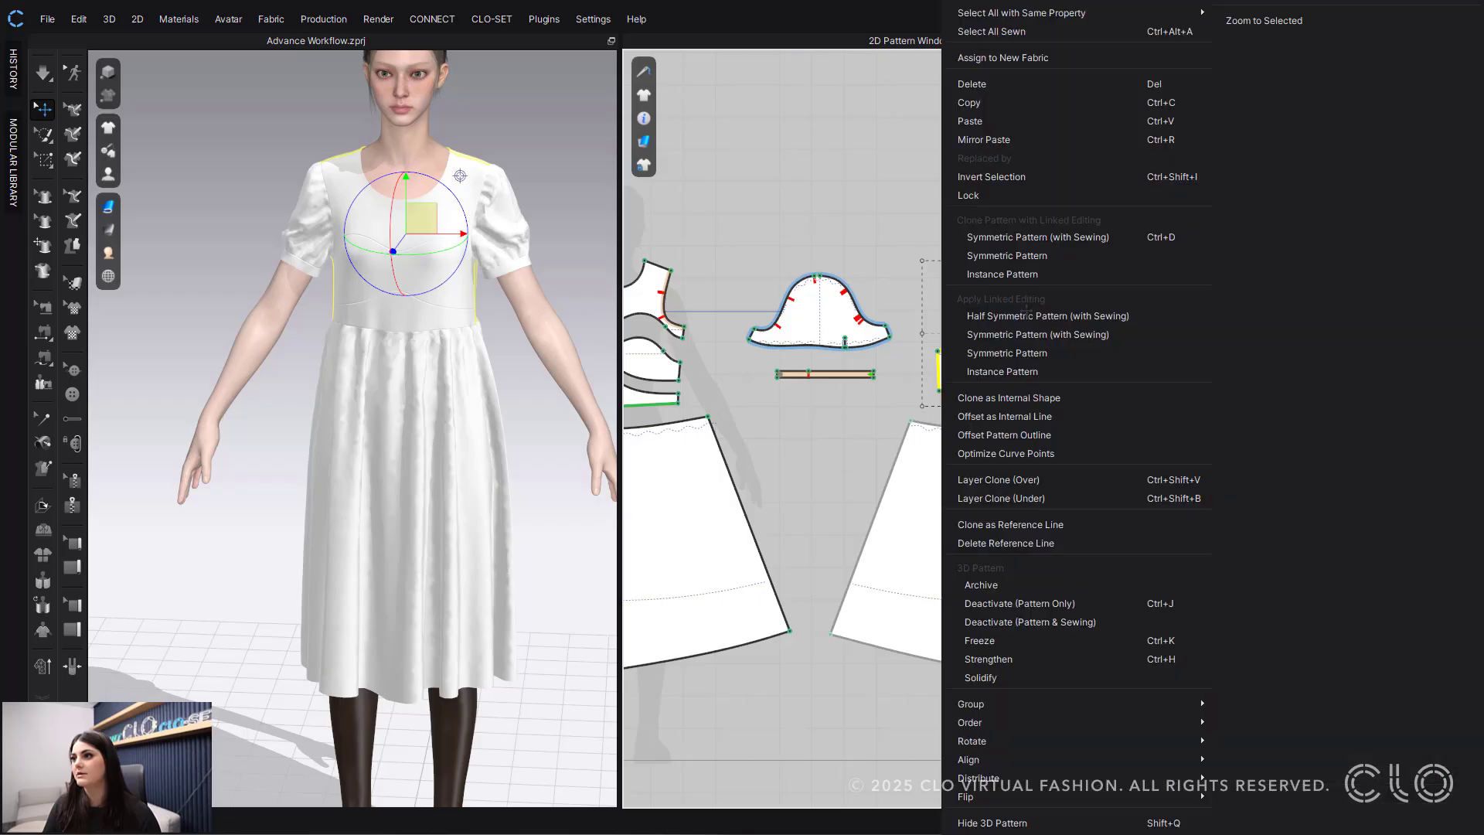
{"action": "left_click", "coordinate": [1066, 334]}
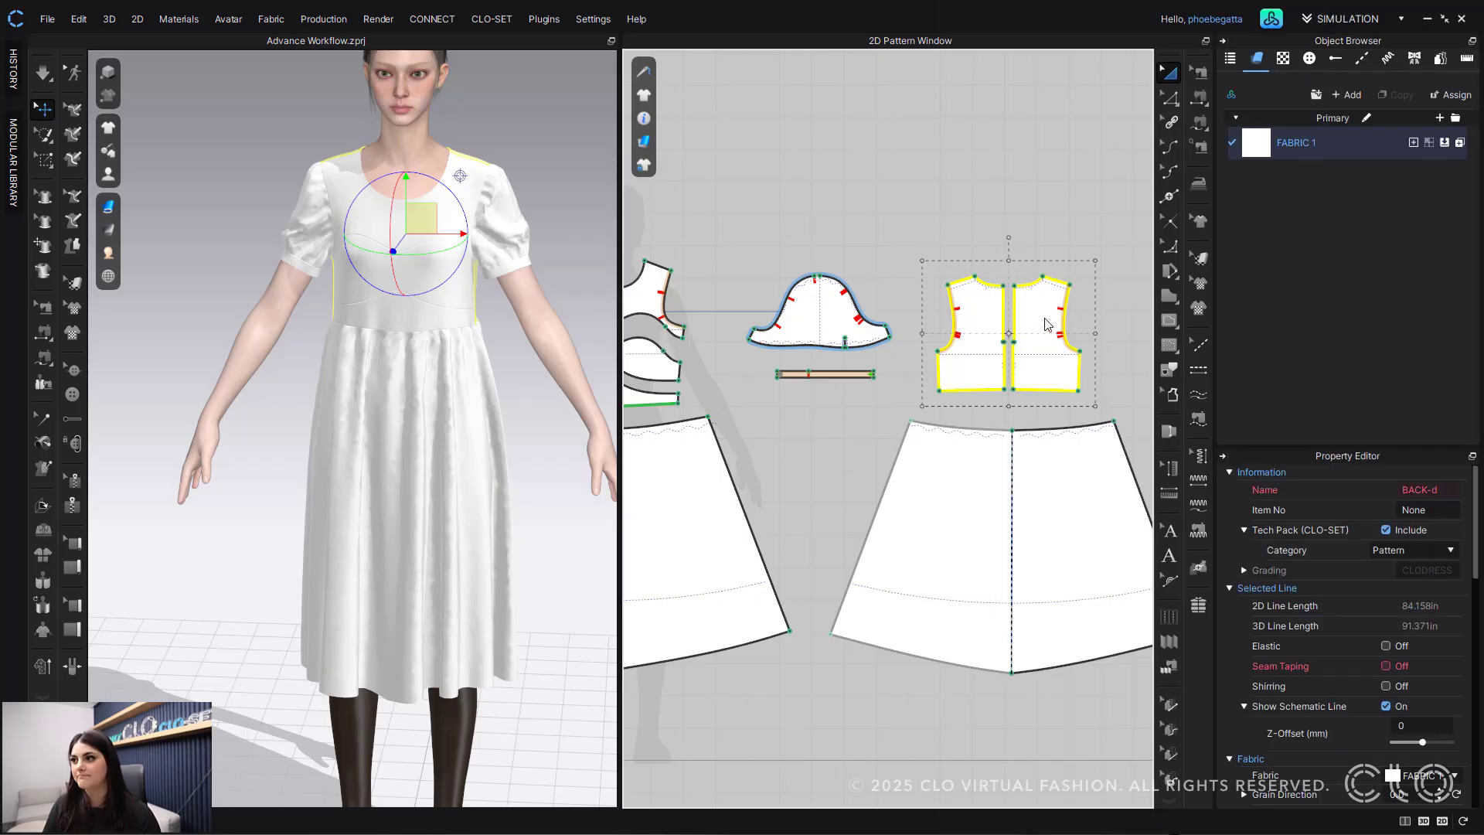
{"action": "left_click", "coordinate": [1010, 232]}
Step: Link the two sleeve cuff pieces for editing as a Symmetric Pattern (with Sewing)
{"action": "scroll", "coordinate": [941, 253], "scroll_direction": "down", "scroll_amount": 3}
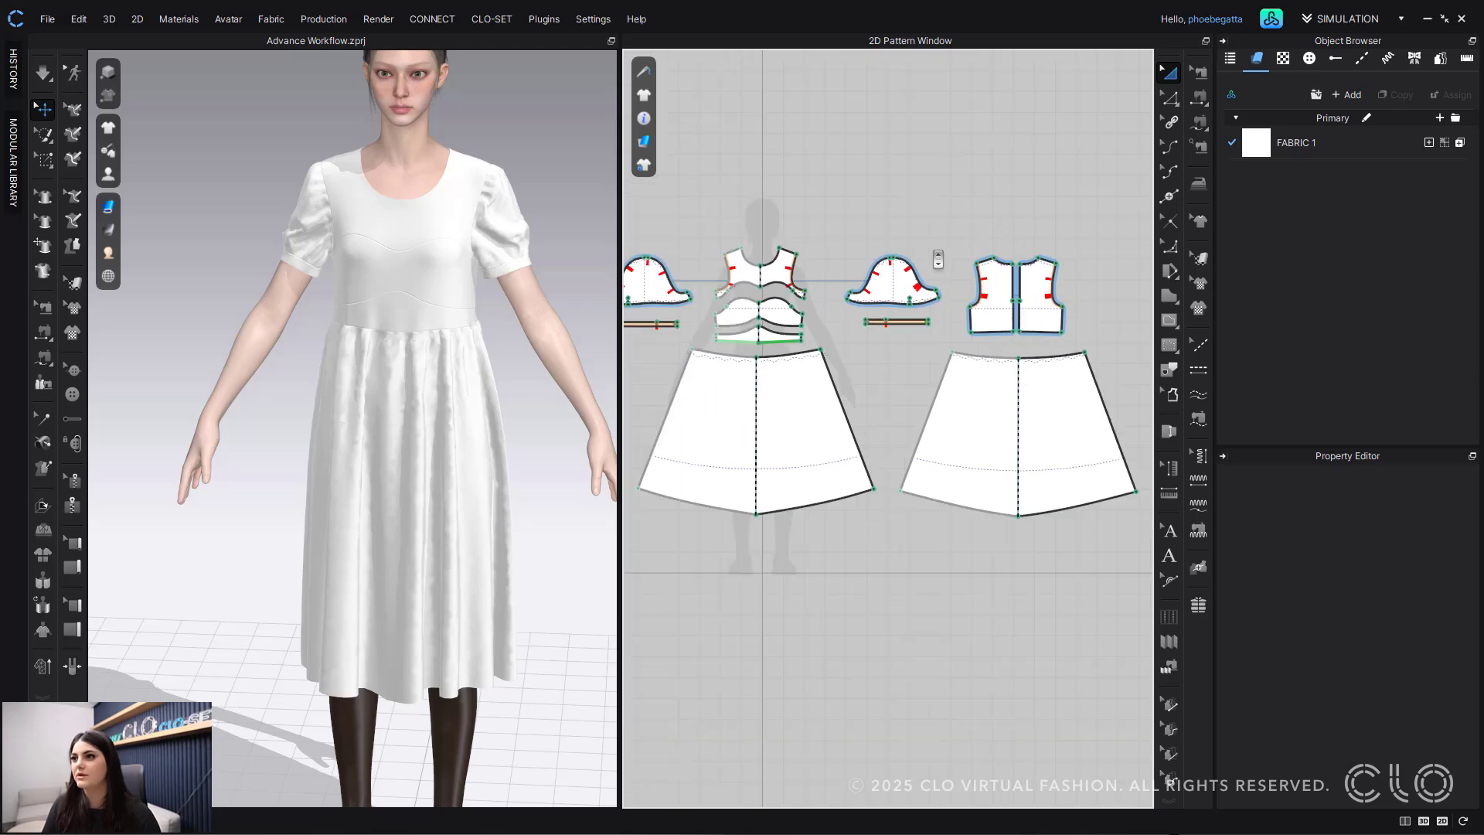
{"action": "scroll", "coordinate": [938, 259], "scroll_direction": "up", "scroll_amount": 2}
{"action": "left_click", "coordinate": [987, 338]}
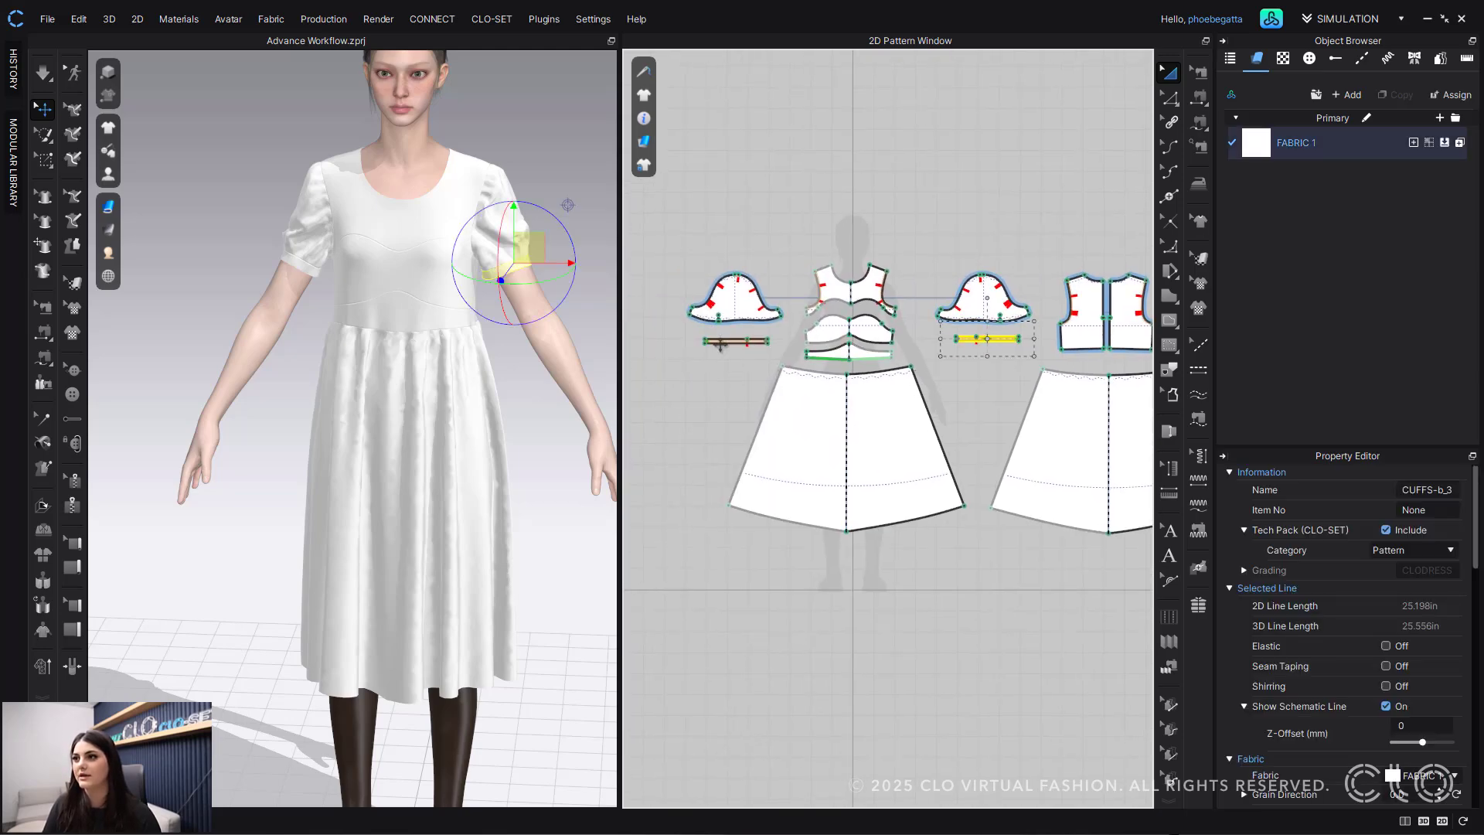
{"action": "left_click", "coordinate": [721, 341], "text": "shift"}
{"action": "right_click", "coordinate": [720, 341]}
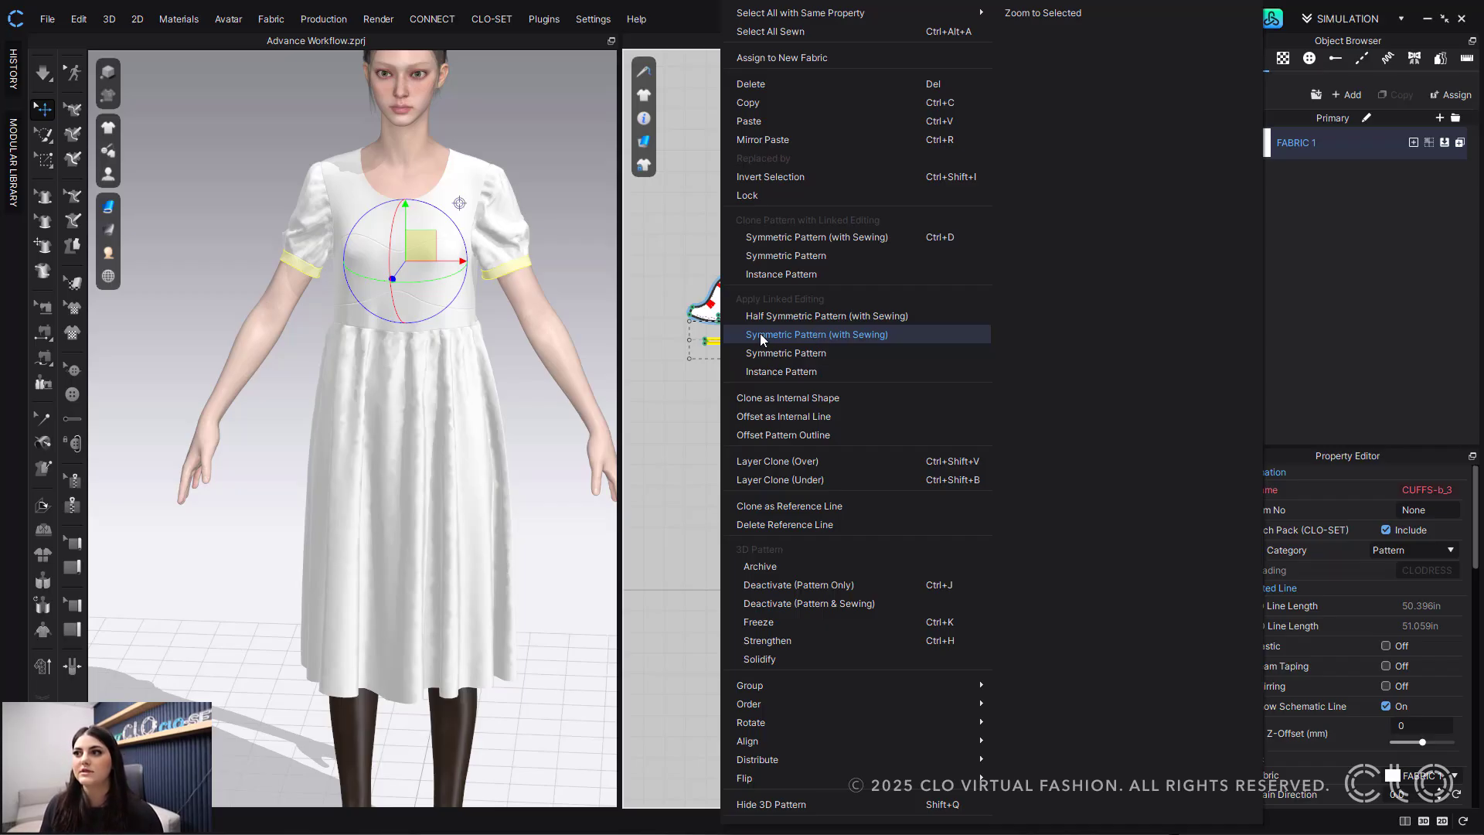
{"action": "left_click", "coordinate": [935, 333]}
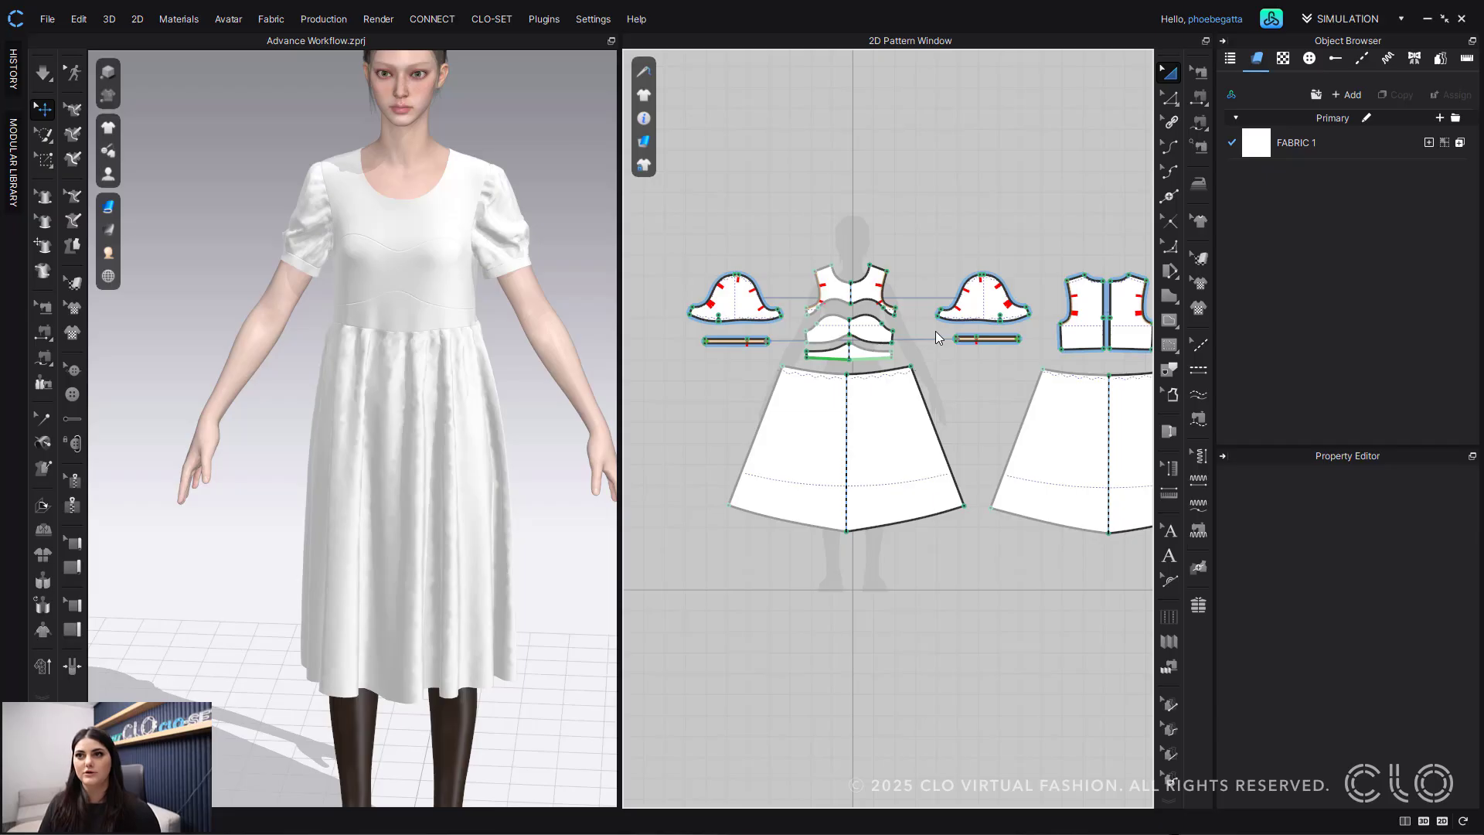
Step: Simulate the full dress on the avatar with the linked bodice and cuff pieces
{"action": "mouse_move", "coordinate": [487, 331]}
{"action": "right_mouse_down"}
{"action": "mouse_move", "coordinate": [276, 295]}
{"action": "mouse_move", "coordinate": [507, 312]}
{"action": "mouse_move", "coordinate": [487, 305]}
{"action": "right_mouse_up"}
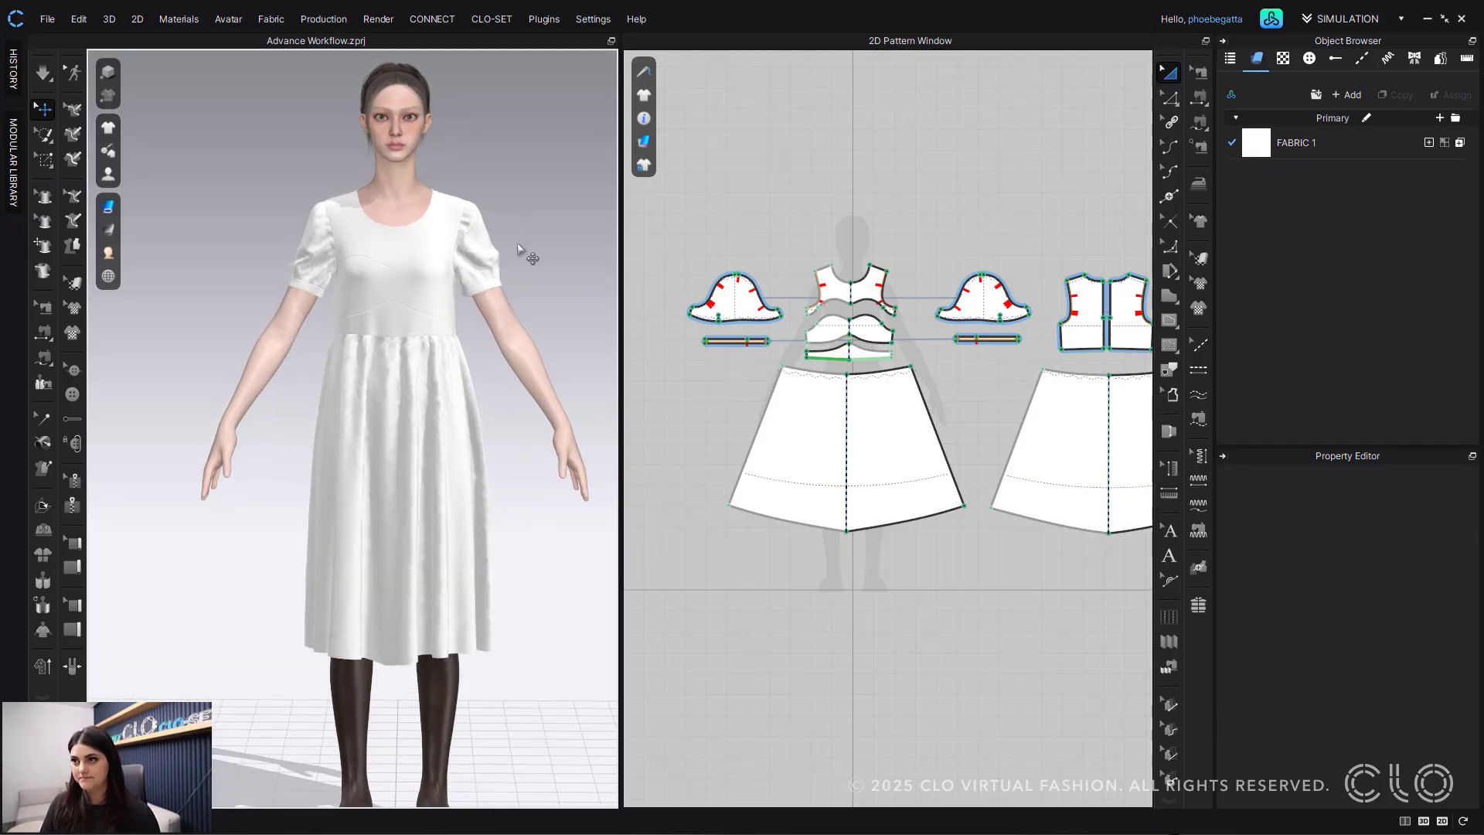
{"action": "key", "text": "space"}
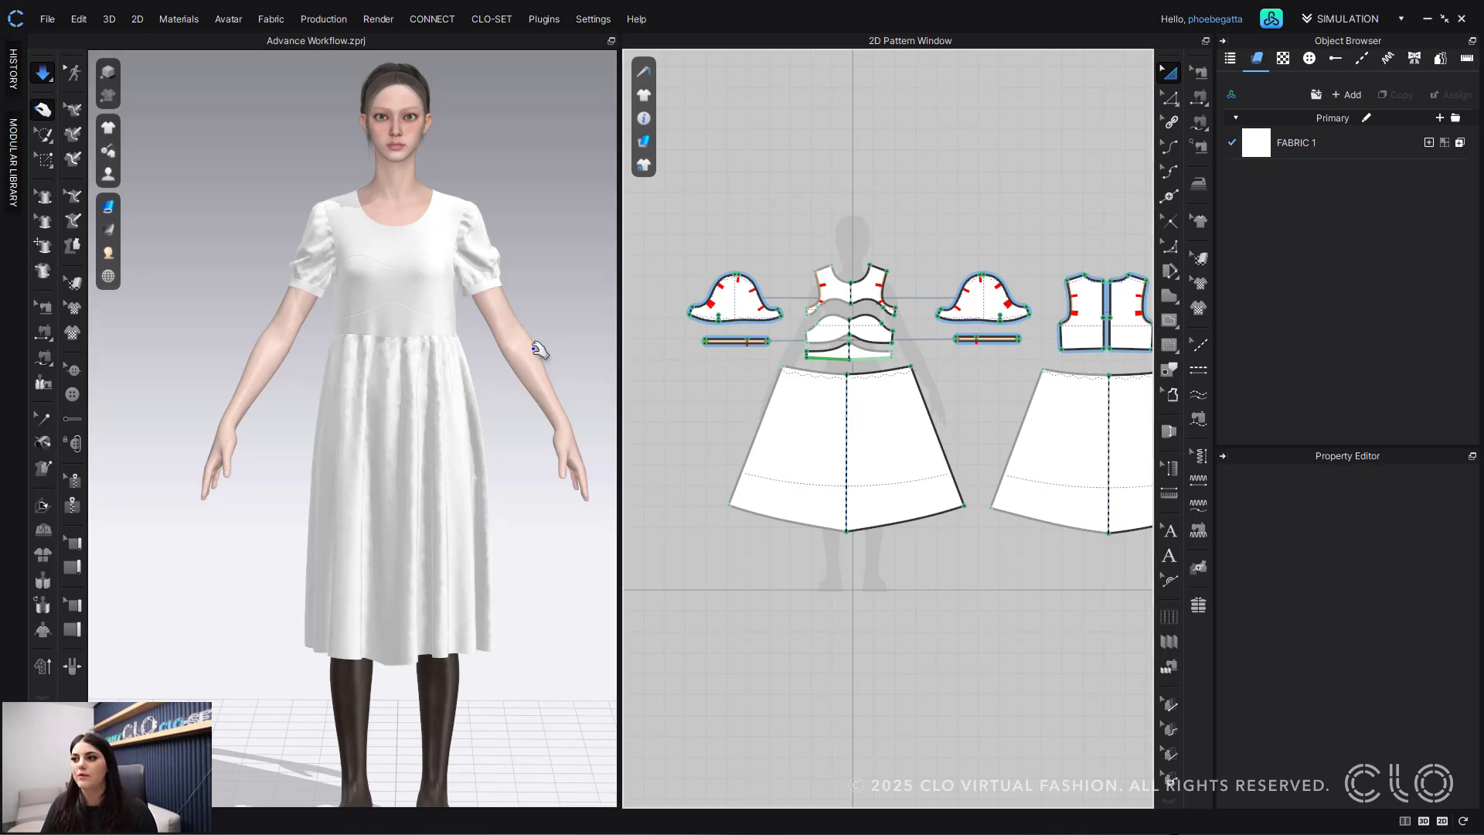
{"action": "scroll", "coordinate": [881, 567], "scroll_direction": "up", "scroll_amount": 4}
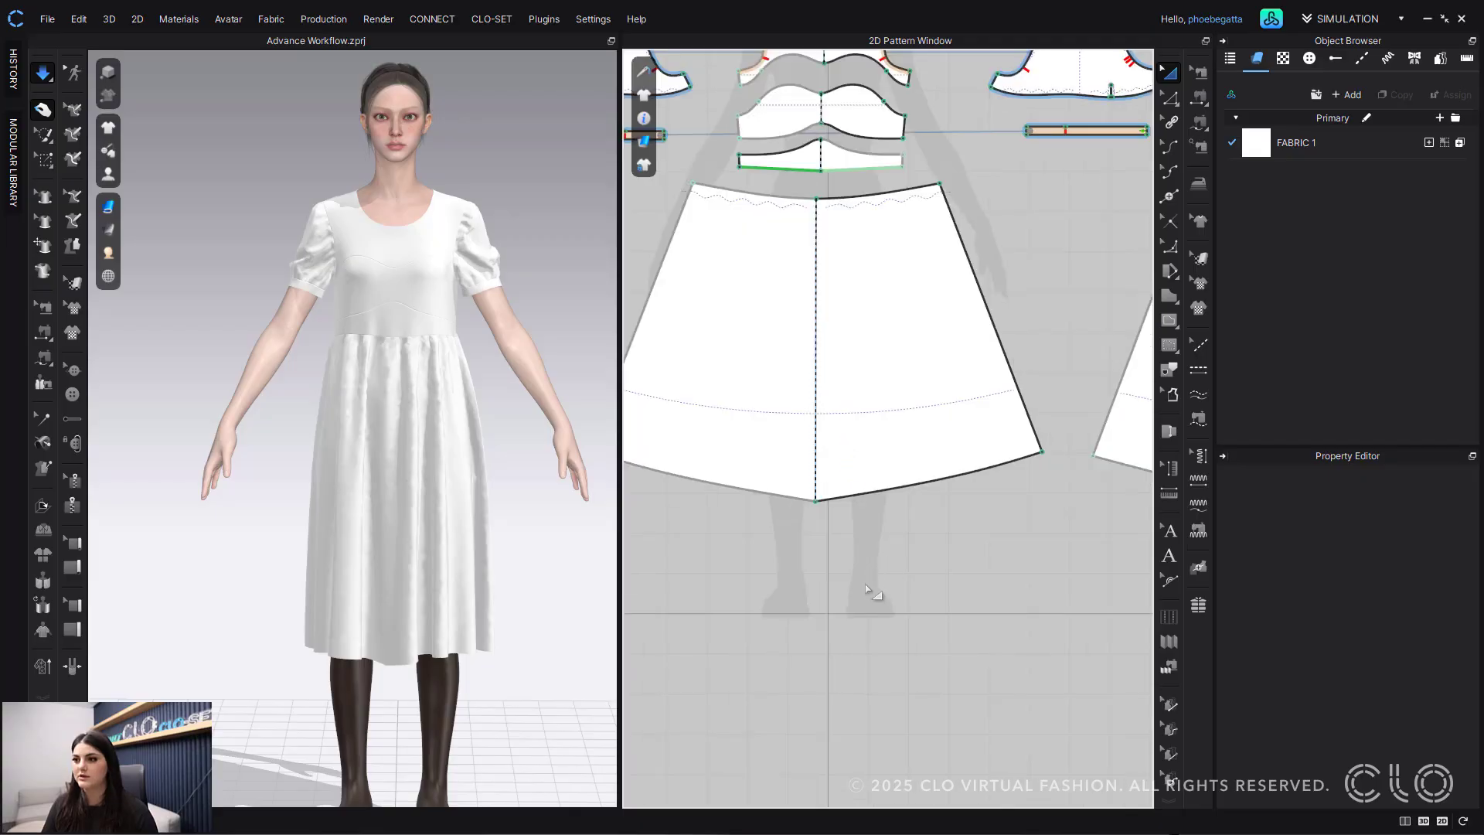
Step: Offset the front skirt's hem as two internal lines spaced 0.500 in apart, with Extend on
{"action": "middle_click_drag", "start_coordinate": [870, 587], "coordinate": [841, 630]}
{"action": "key", "text": "z"}
{"action": "right_click", "coordinate": [860, 552]}
{"action": "left_click", "coordinate": [924, 327]}
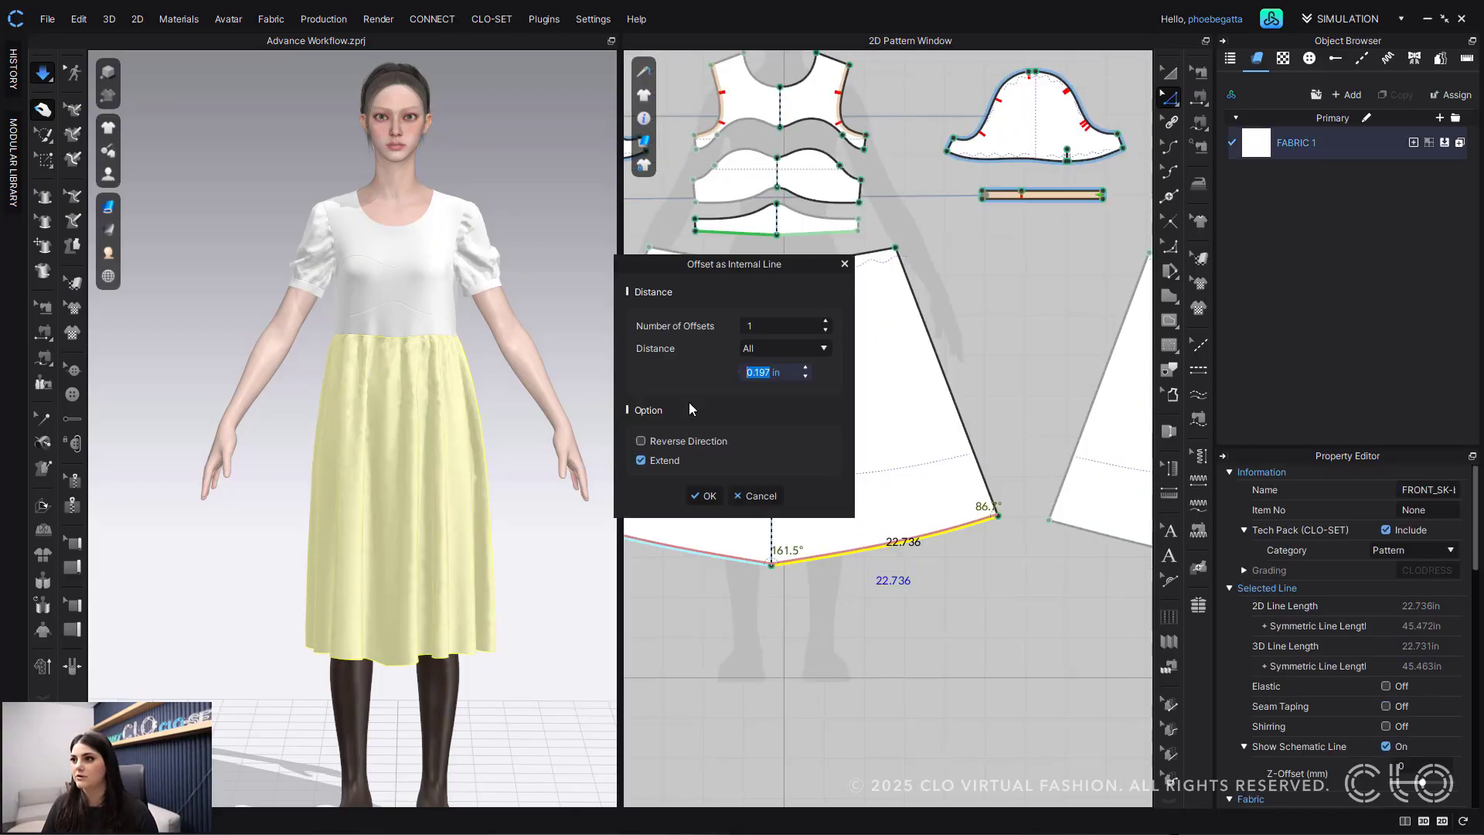
{"action": "left_click", "coordinate": [826, 323]}
{"action": "left_click", "coordinate": [705, 496]}
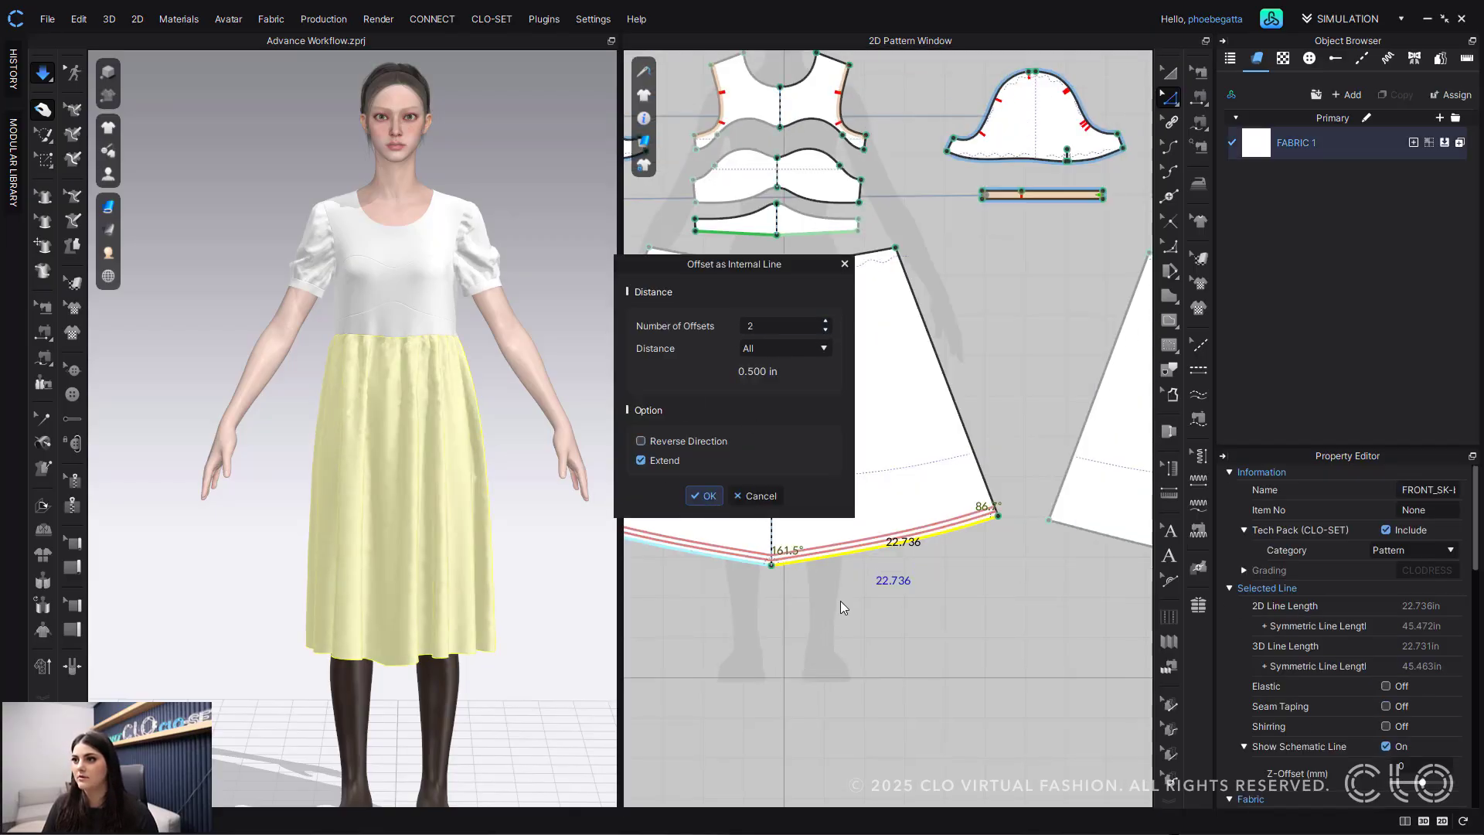
Step: Offset the back skirt's hem as two internal lines
{"action": "middle_click_drag", "start_coordinate": [1005, 580], "coordinate": [715, 626]}
{"action": "left_click", "coordinate": [887, 595]}
{"action": "right_click", "coordinate": [887, 595]}
{"action": "left_click", "coordinate": [1013, 354]}
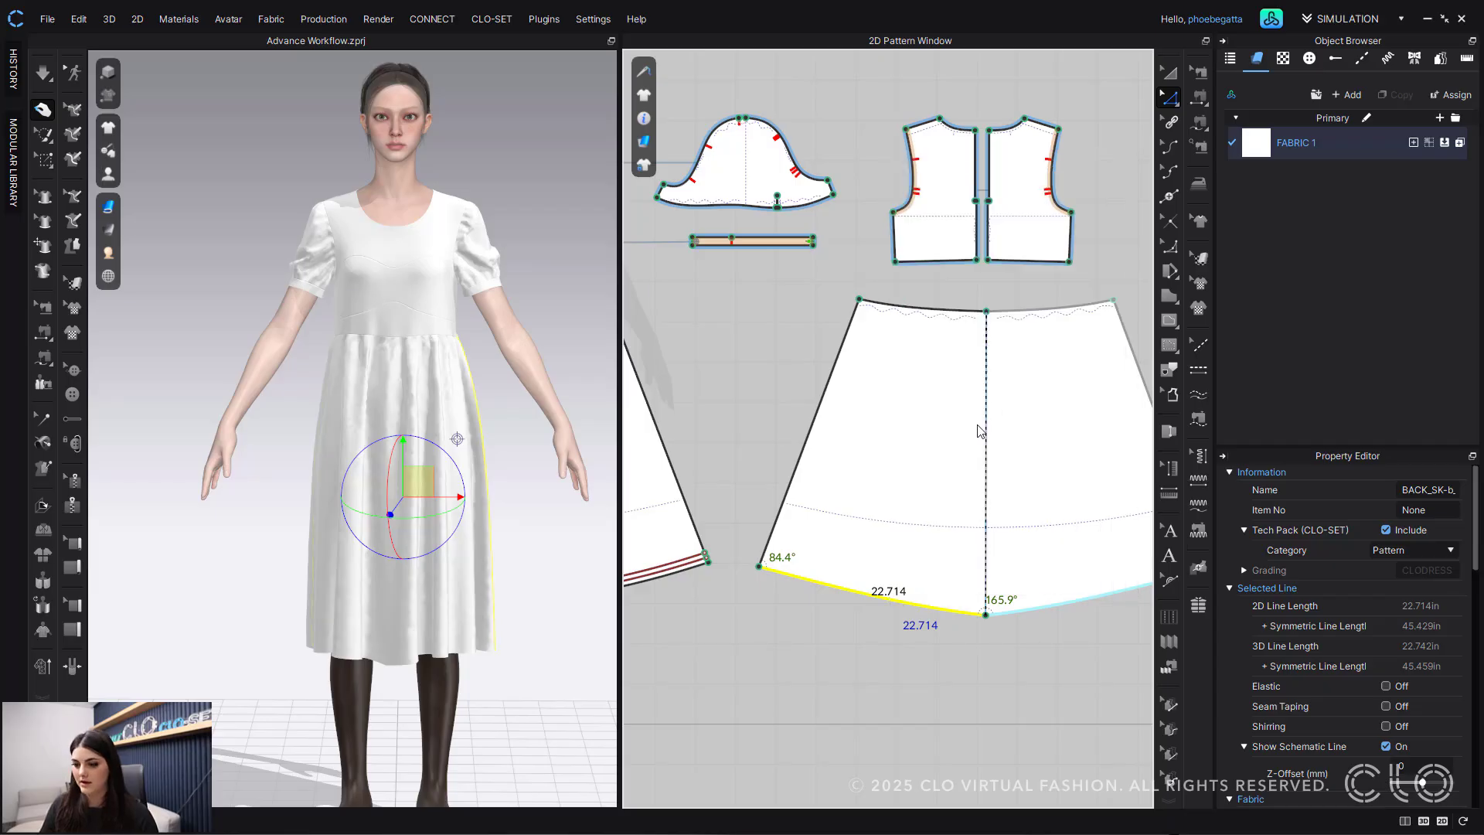
{"action": "left_click", "coordinate": [704, 496]}
Step: Select both internal hem lines on the back skirt and apply Link to Pattern Outline
{"action": "middle_click_drag", "start_coordinate": [864, 640], "coordinate": [954, 657]}
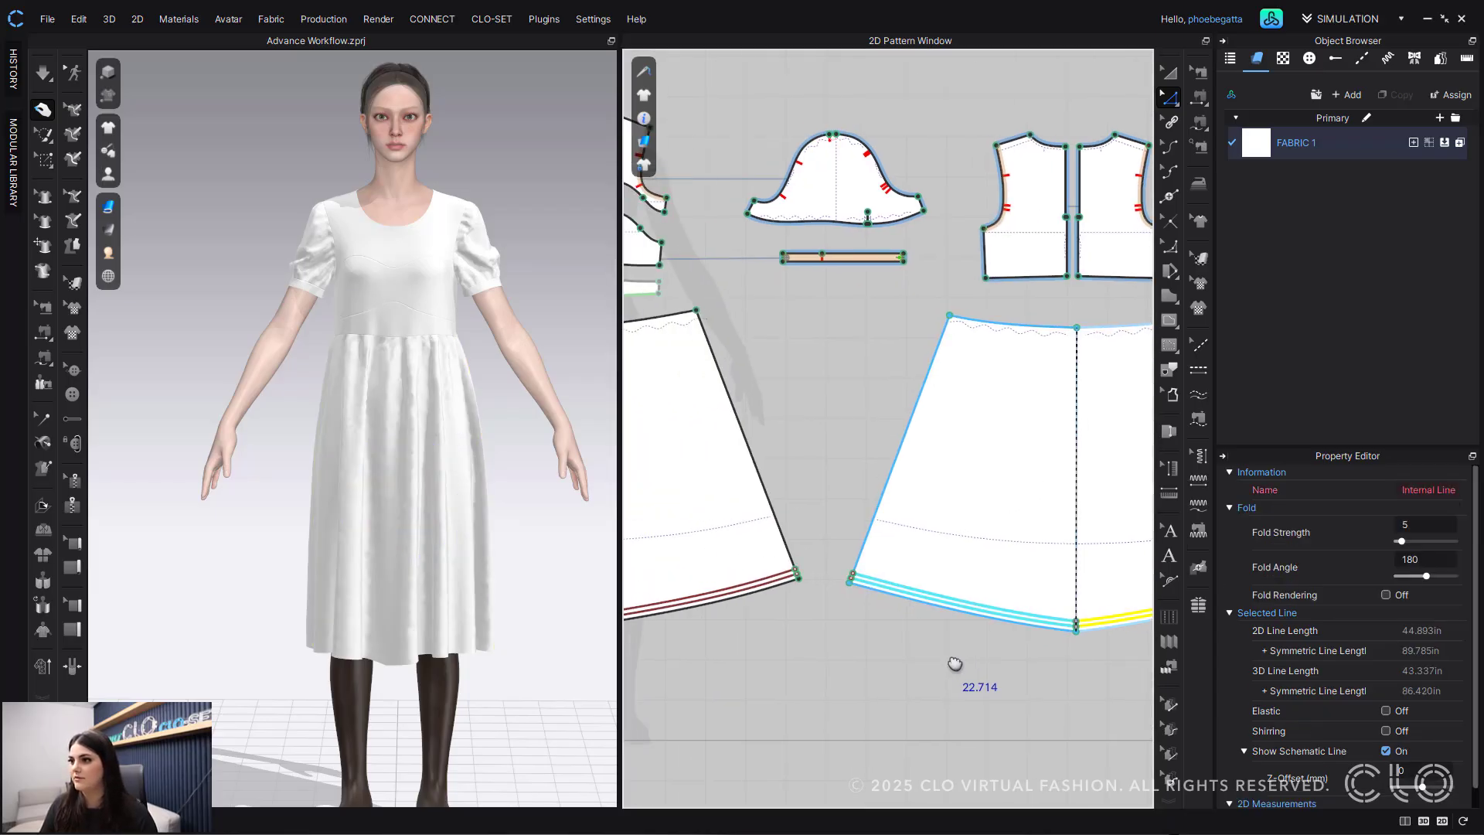
{"action": "left_click", "coordinate": [966, 688]}
{"action": "left_click", "coordinate": [965, 601]}
{"action": "left_click", "coordinate": [966, 607], "text": "shift"}
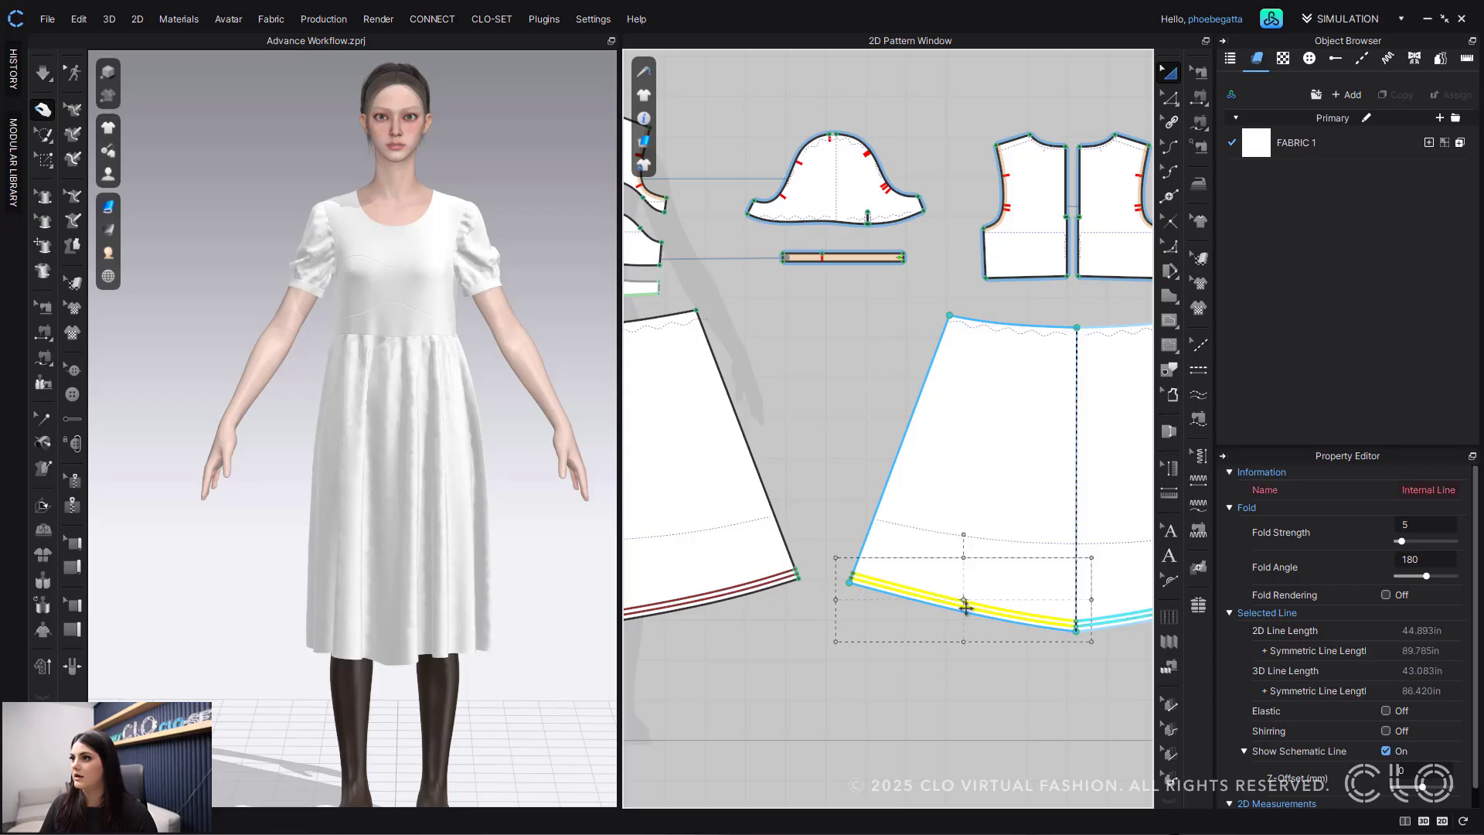
{"action": "right_click", "coordinate": [965, 607]}
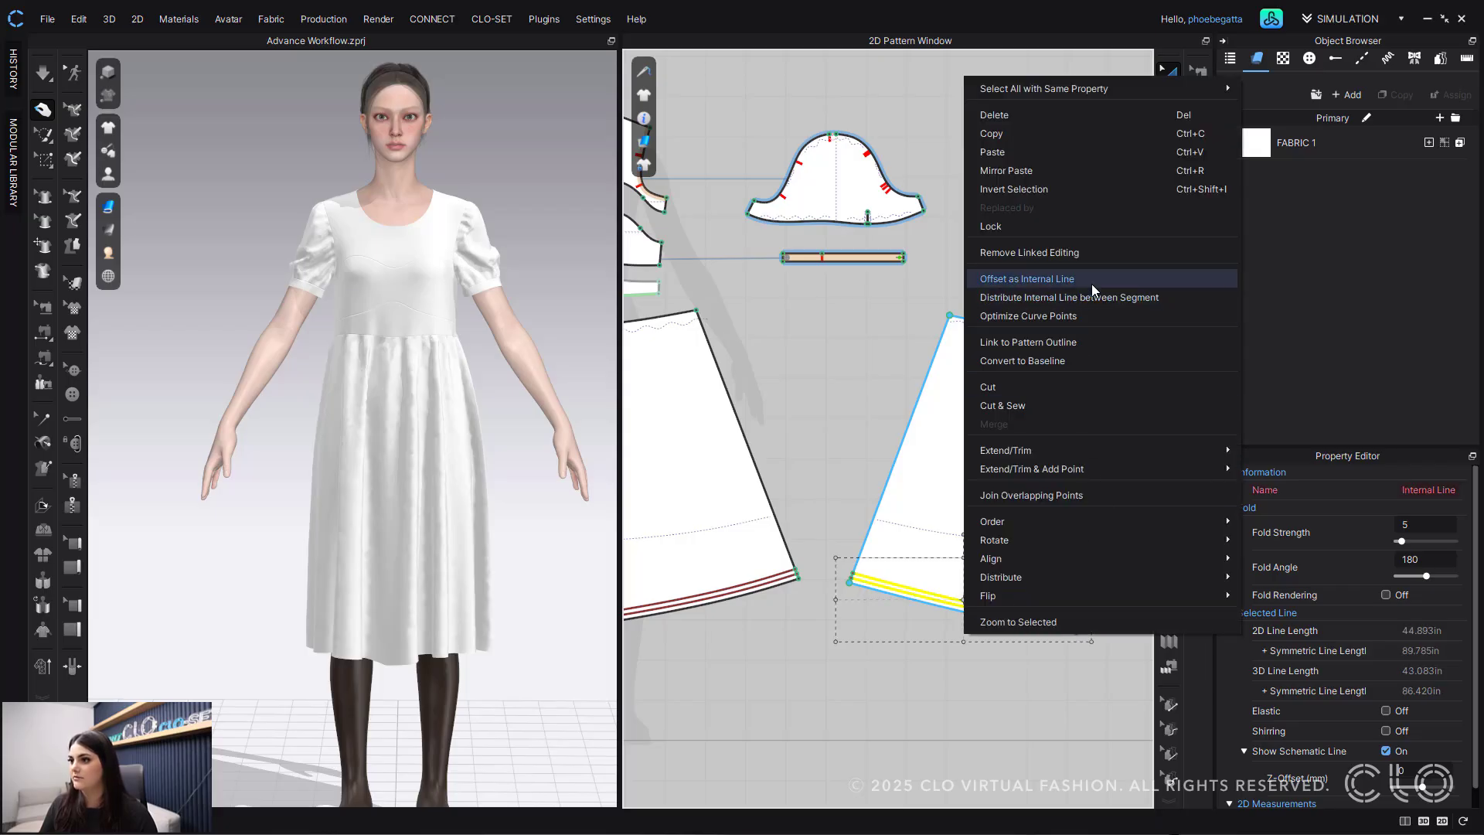
{"action": "left_click", "coordinate": [1079, 346]}
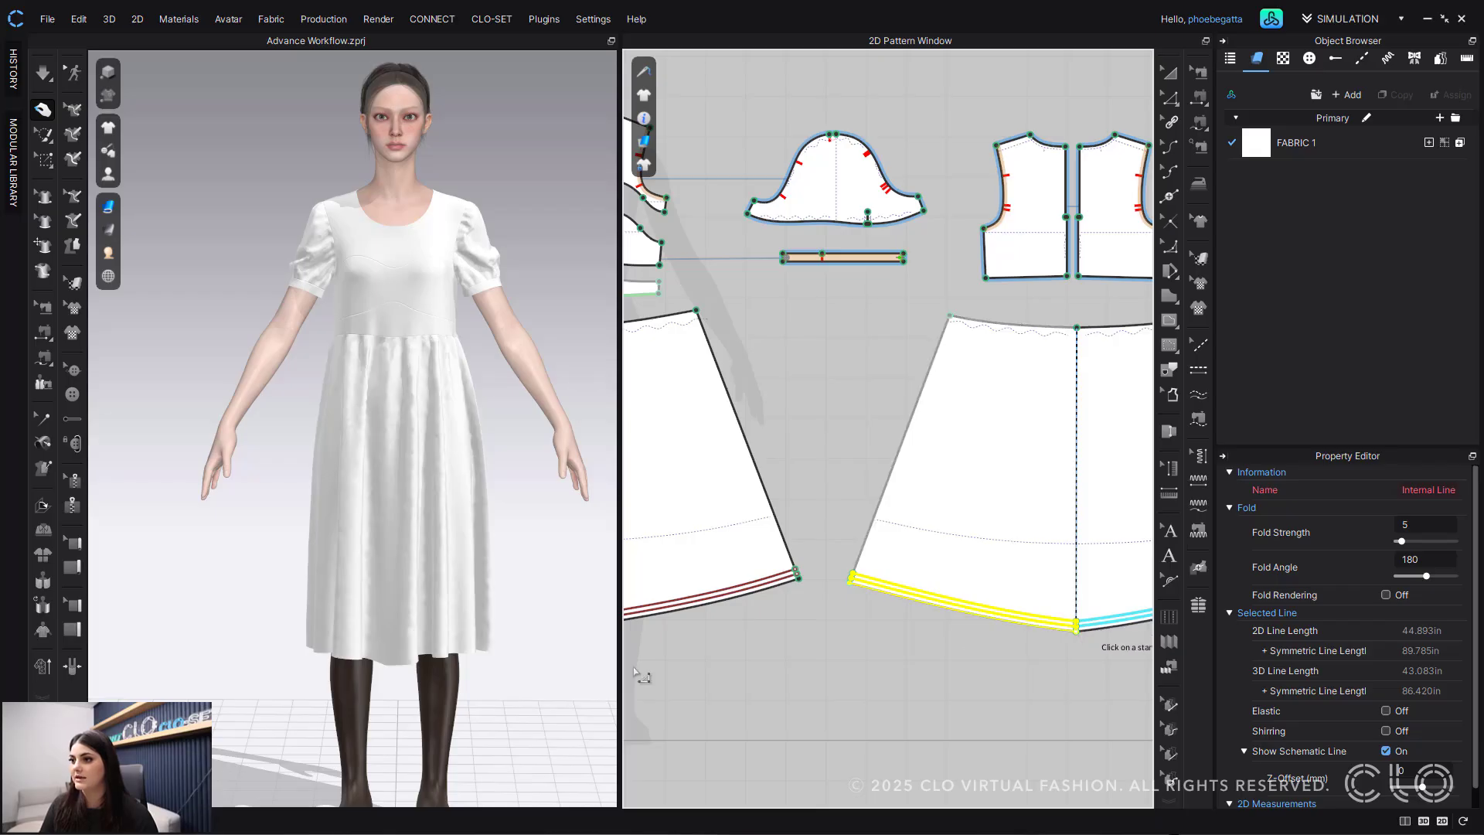
Step: Link both internal hem lines on the front skirt to its hem outline, from the side seam to the centre front
{"action": "middle_click_drag", "start_coordinate": [922, 637], "coordinate": [1105, 637]}
{"action": "left_click", "coordinate": [928, 586]}
{"action": "left_click", "coordinate": [928, 590], "text": "shift"}
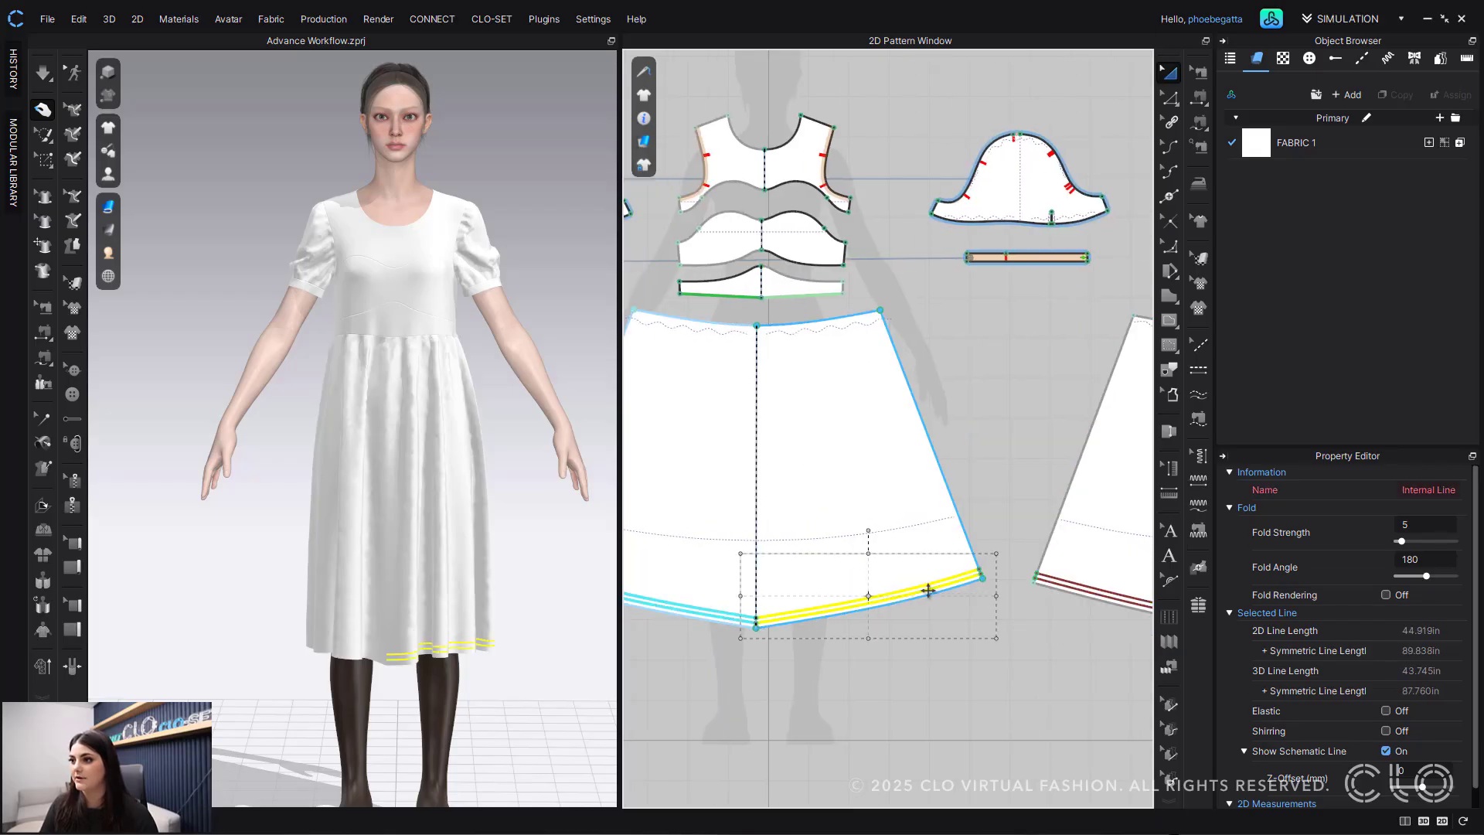
{"action": "right_click", "coordinate": [929, 590]}
{"action": "left_click", "coordinate": [1061, 298]}
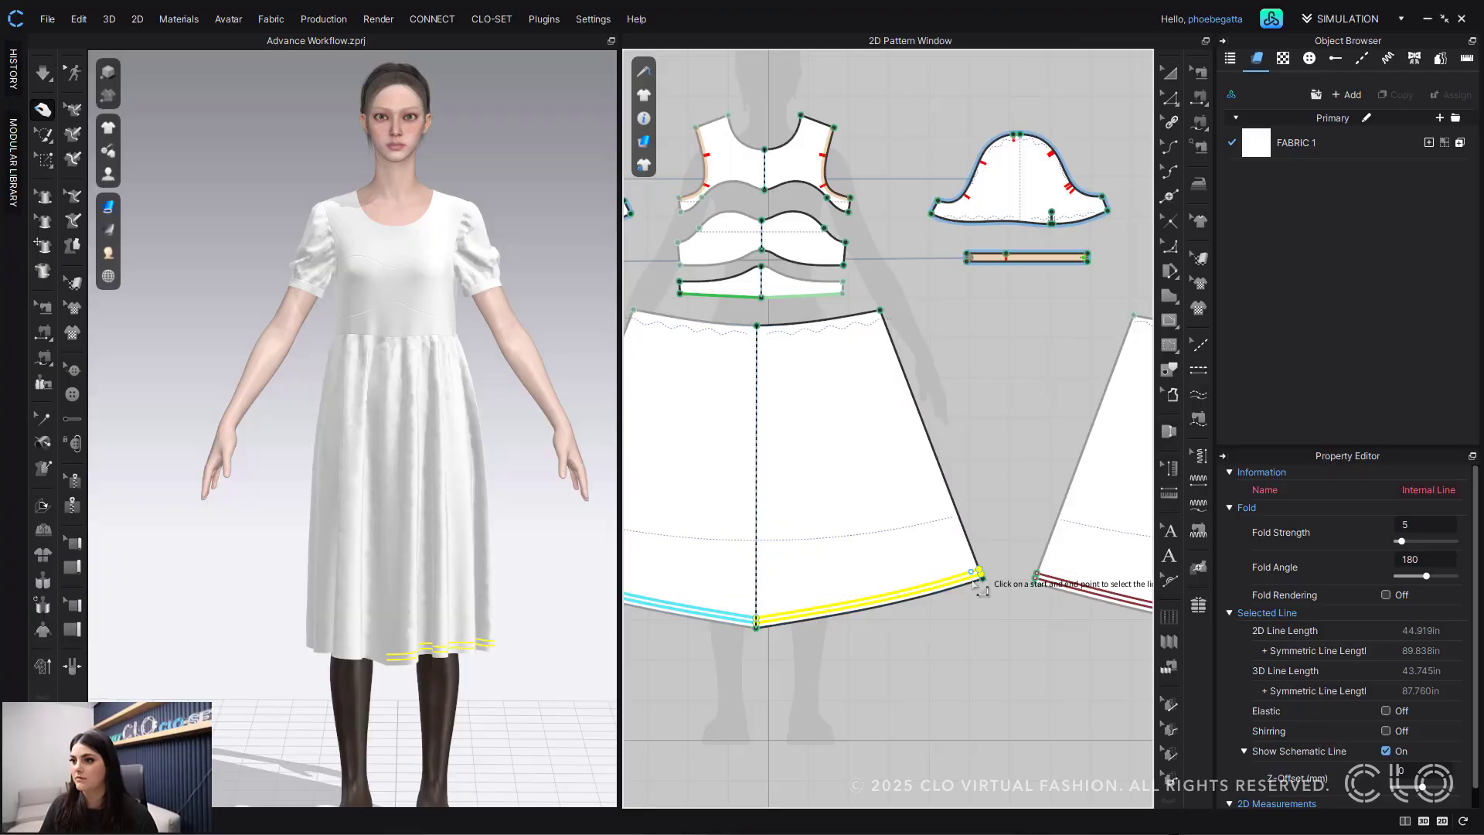
{"action": "left_click", "coordinate": [982, 582]}
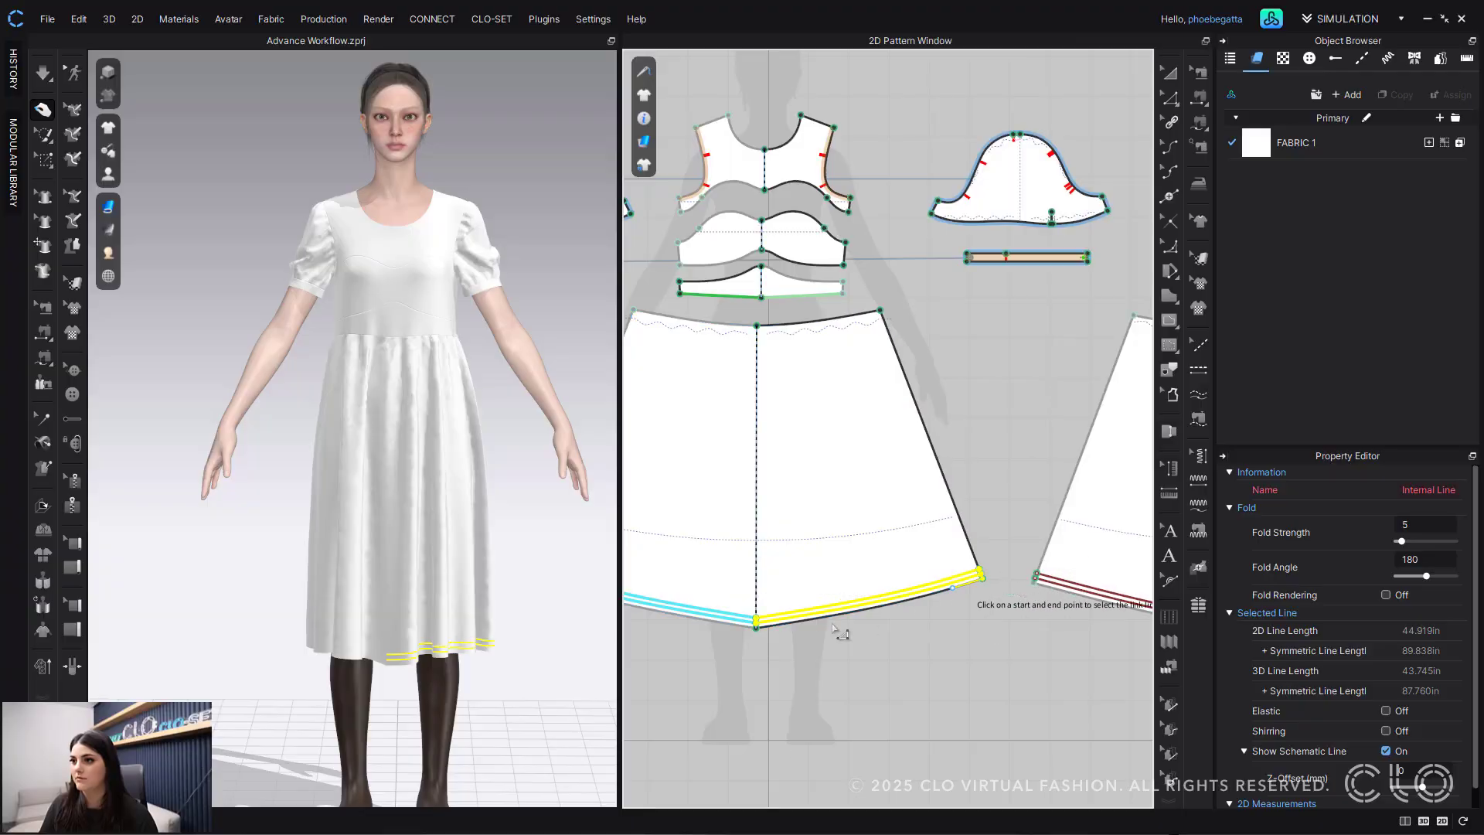
{"action": "left_click", "coordinate": [757, 623]}
{"action": "scroll", "coordinate": [881, 681], "scroll_direction": "down", "scroll_amount": 4}
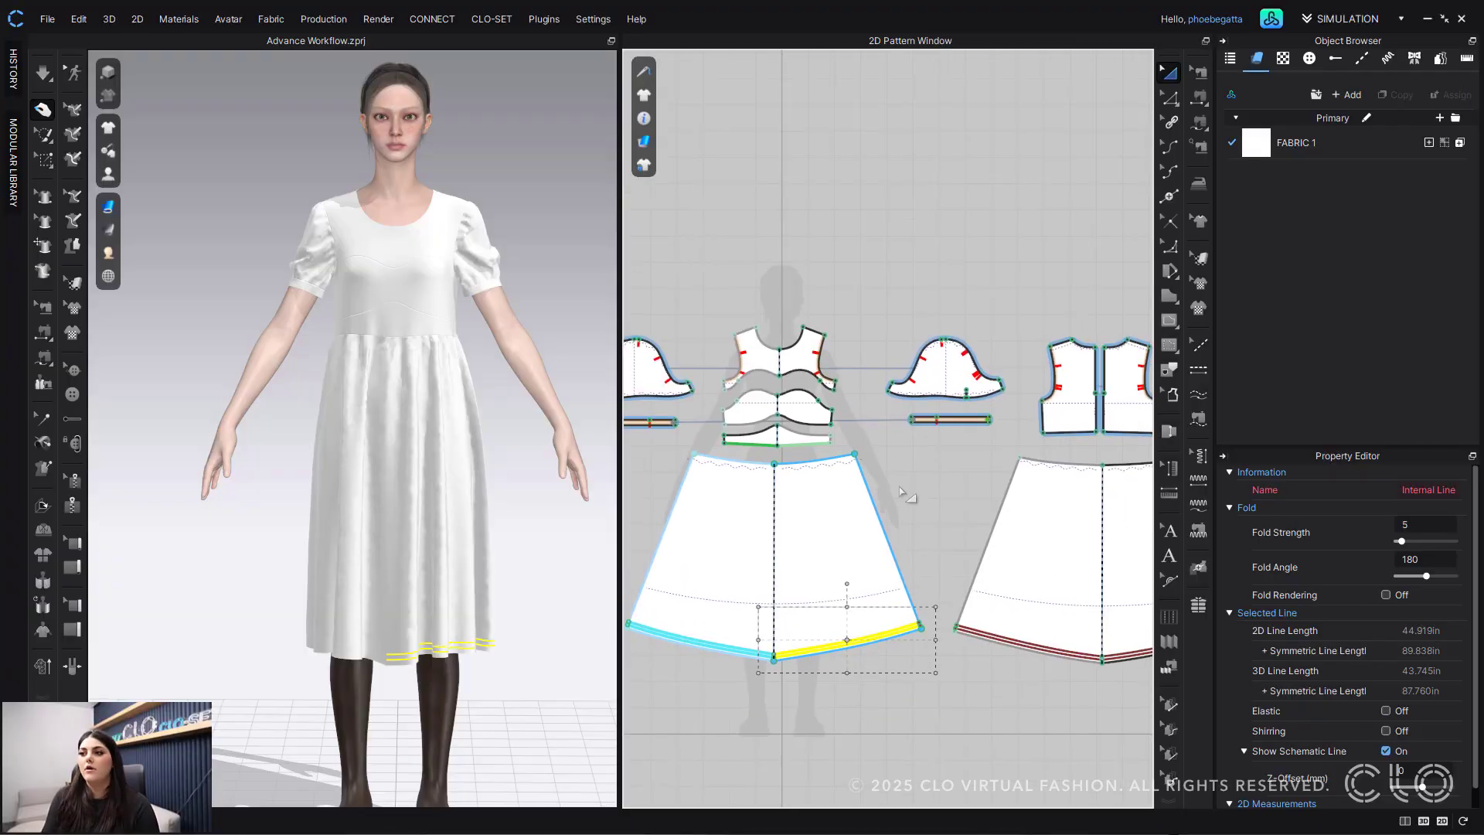
{"action": "left_click", "coordinate": [898, 490]}
{"action": "middle_click_drag", "start_coordinate": [884, 422], "coordinate": [925, 448]}
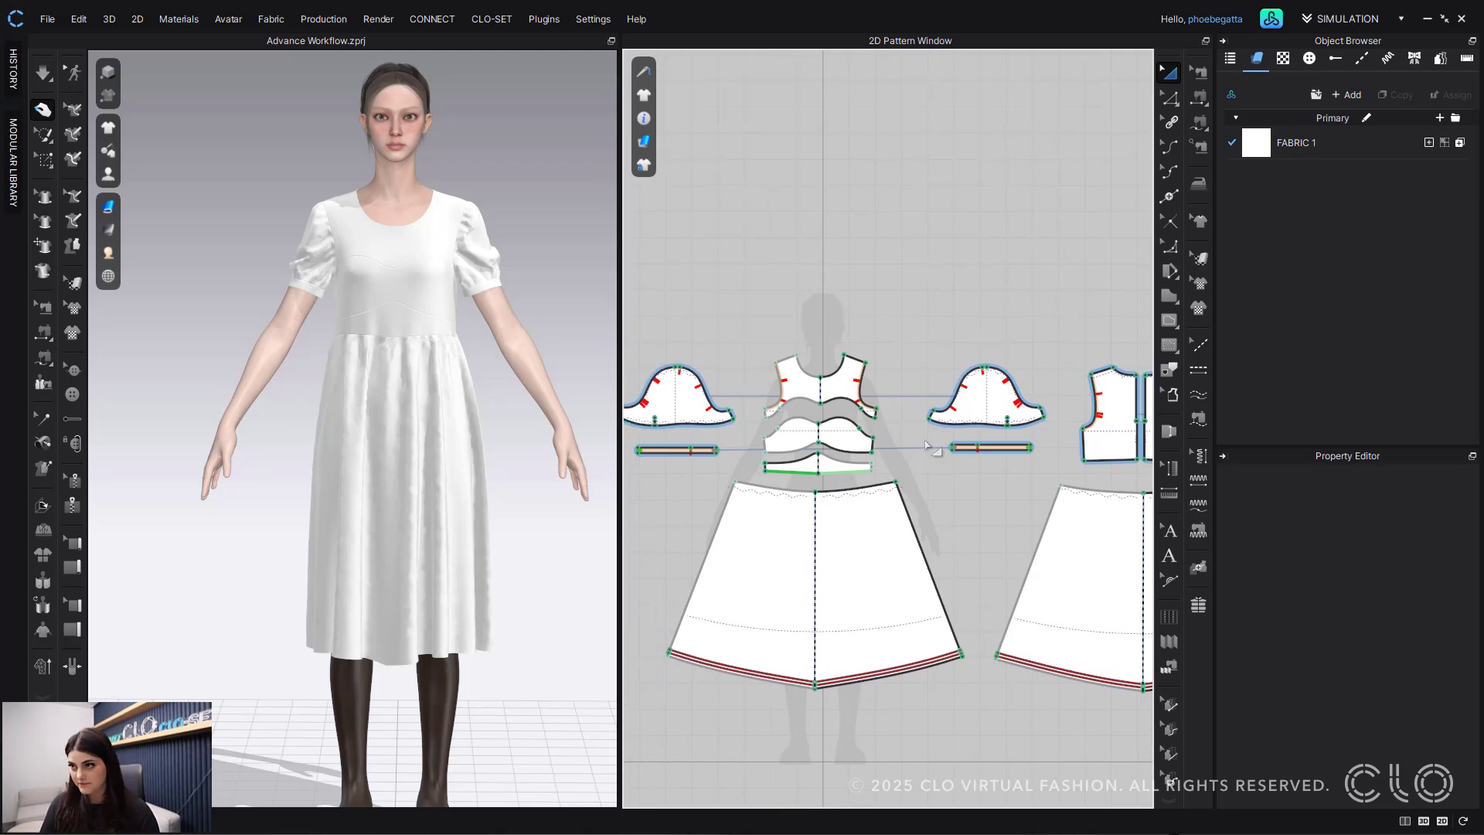
Step: Create a Layer Clone (Under) of the upper front bodice piece and place it above the sleeve pattern
{"action": "scroll", "coordinate": [888, 461], "scroll_direction": "up", "scroll_amount": 5}
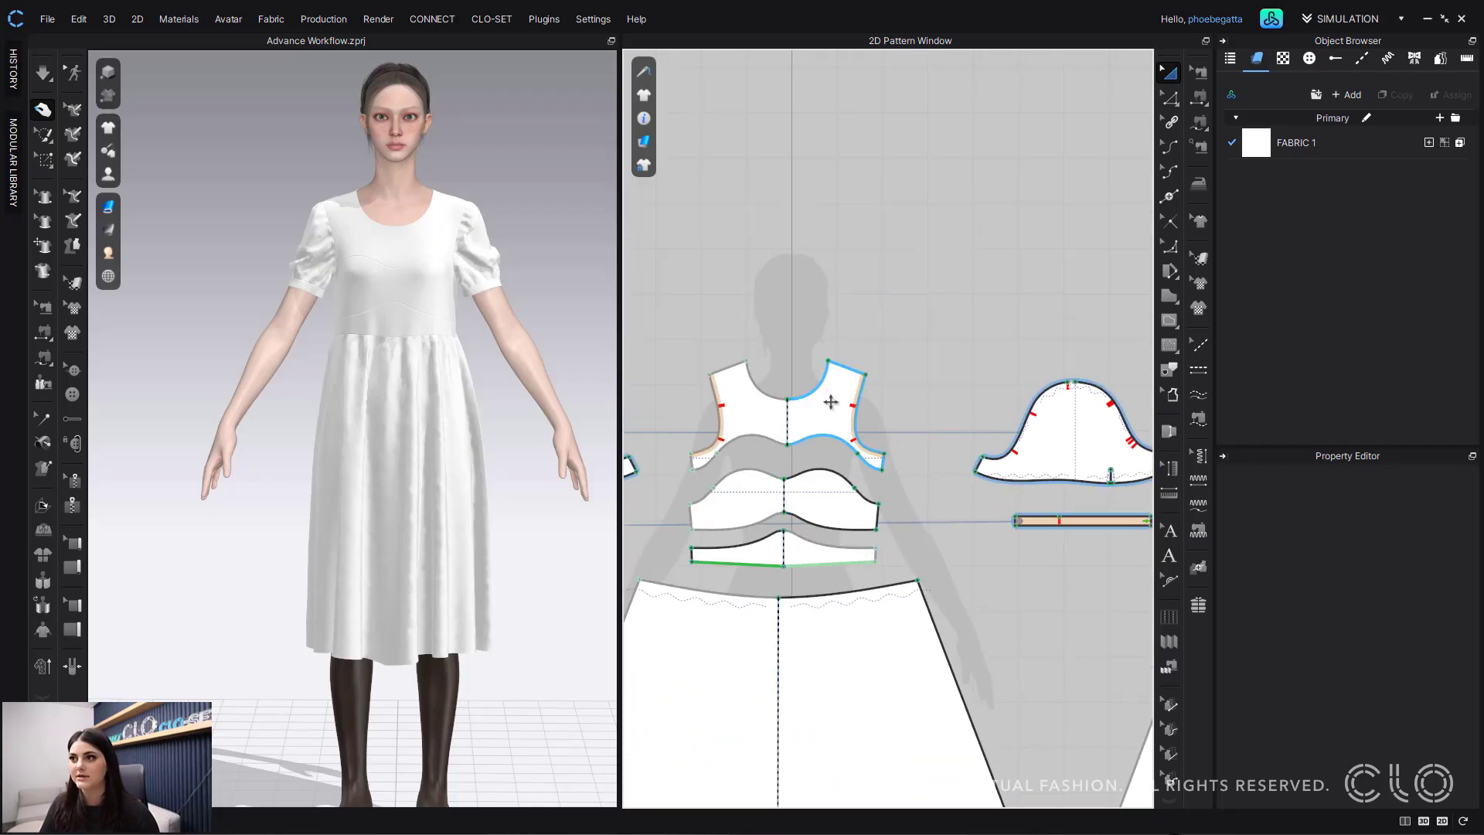
{"action": "left_click", "coordinate": [829, 399]}
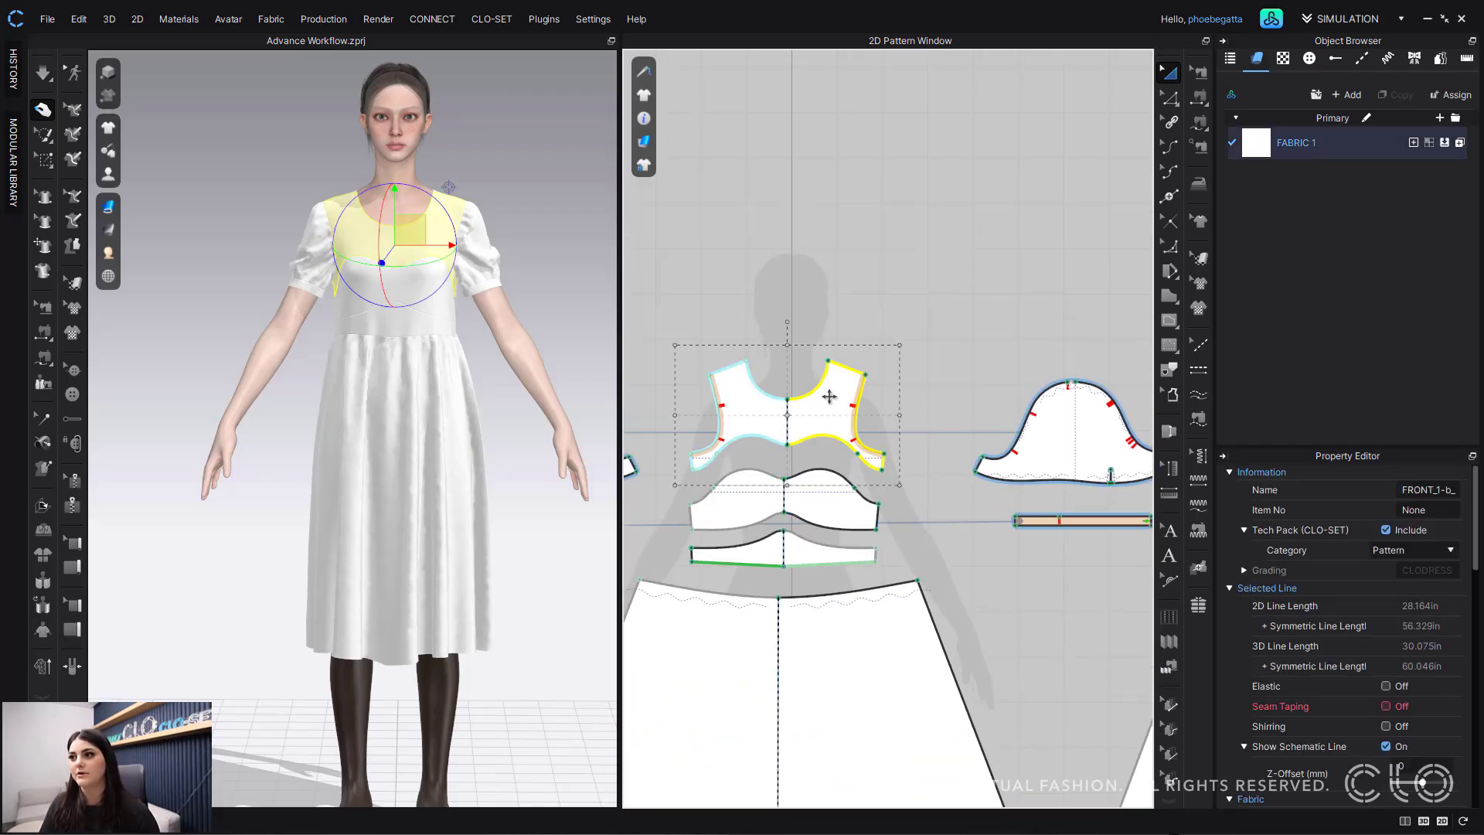
{"action": "right_click", "coordinate": [829, 398]}
{"action": "left_click", "coordinate": [919, 437]}
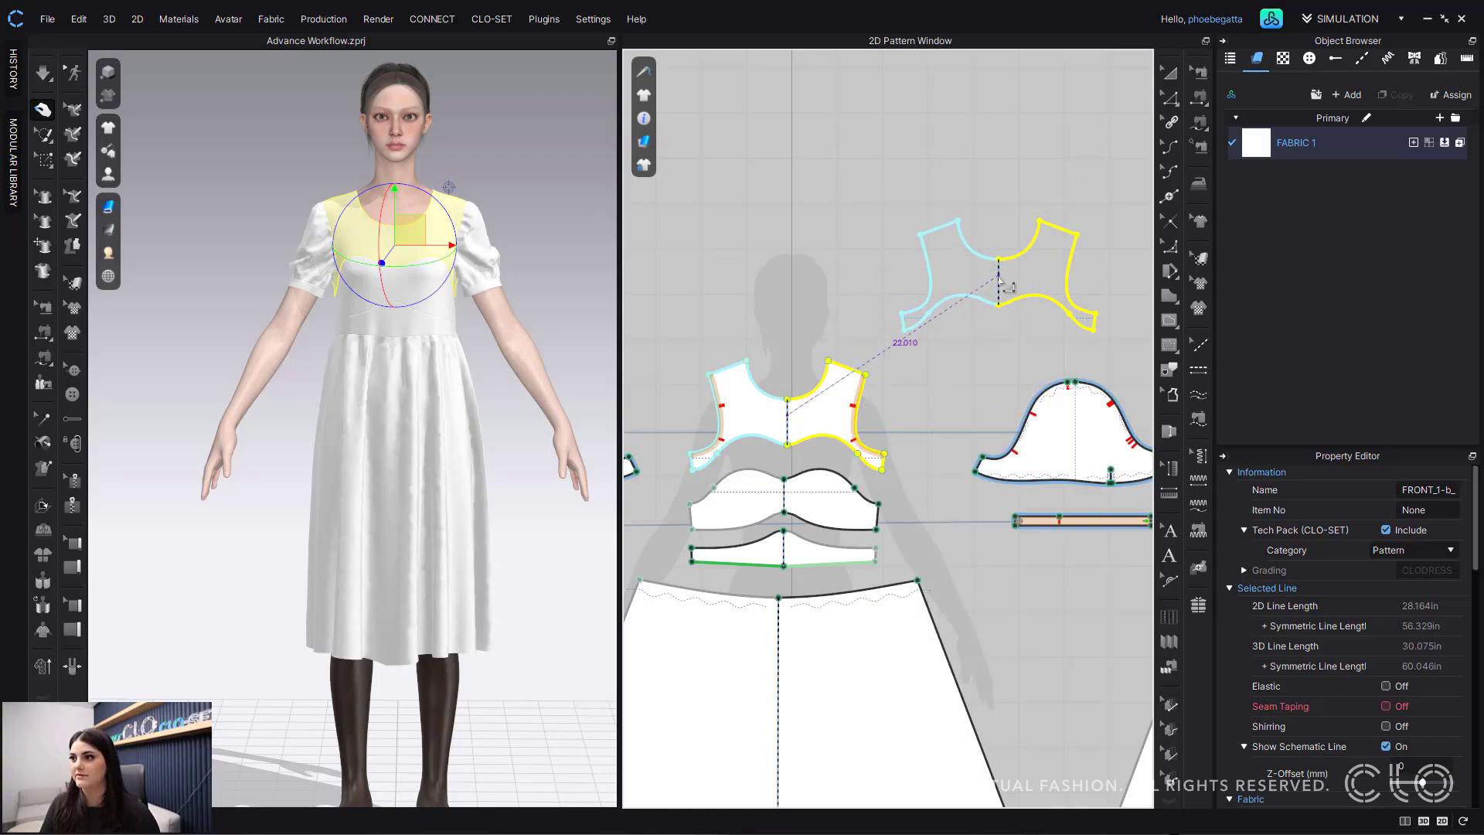
{"action": "left_click", "coordinate": [1005, 286]}
{"action": "middle_click_drag", "start_coordinate": [812, 410], "coordinate": [403, 444]}
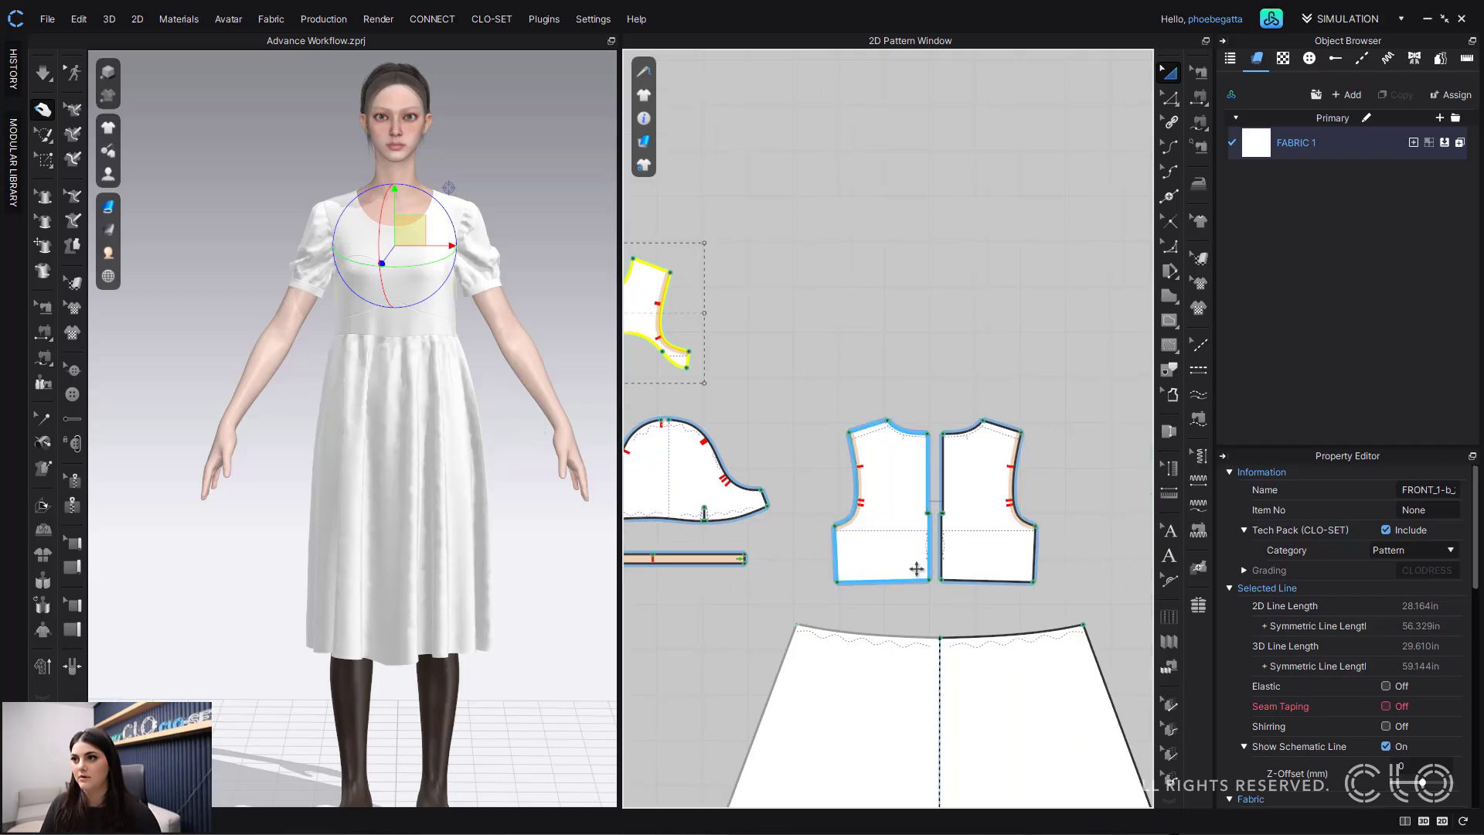
{"action": "middle_click_drag", "start_coordinate": [832, 490], "coordinate": [958, 506]}
{"action": "left_click", "coordinate": [915, 321]}
{"action": "middle_click_drag", "start_coordinate": [829, 418], "coordinate": [1048, 335]}
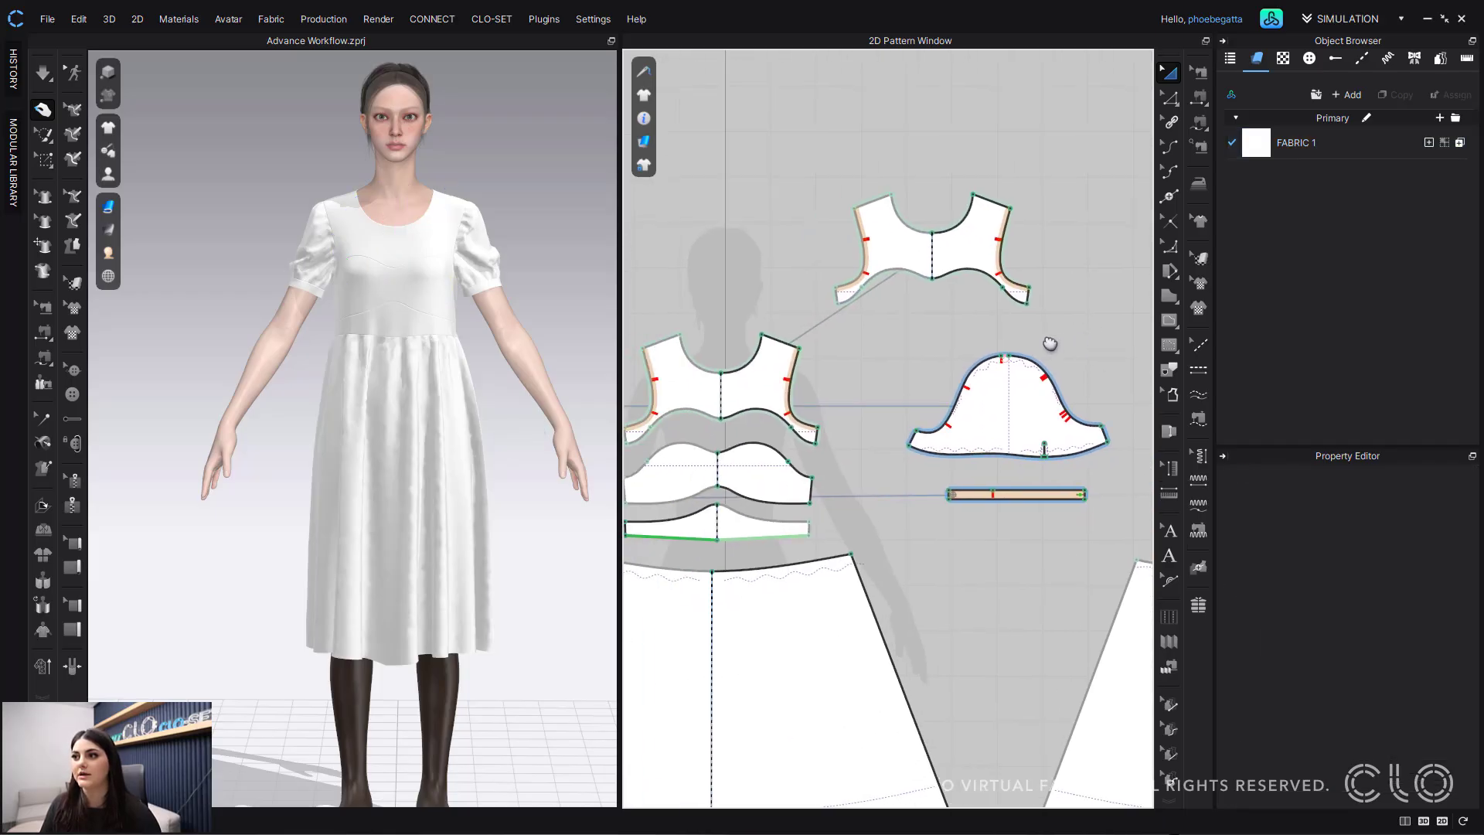
Step: Create Layer Clones (Under) of the middle and lower front bodice pieces and stack them beneath the cloned upper piece
{"action": "right_click", "coordinate": [796, 485]}
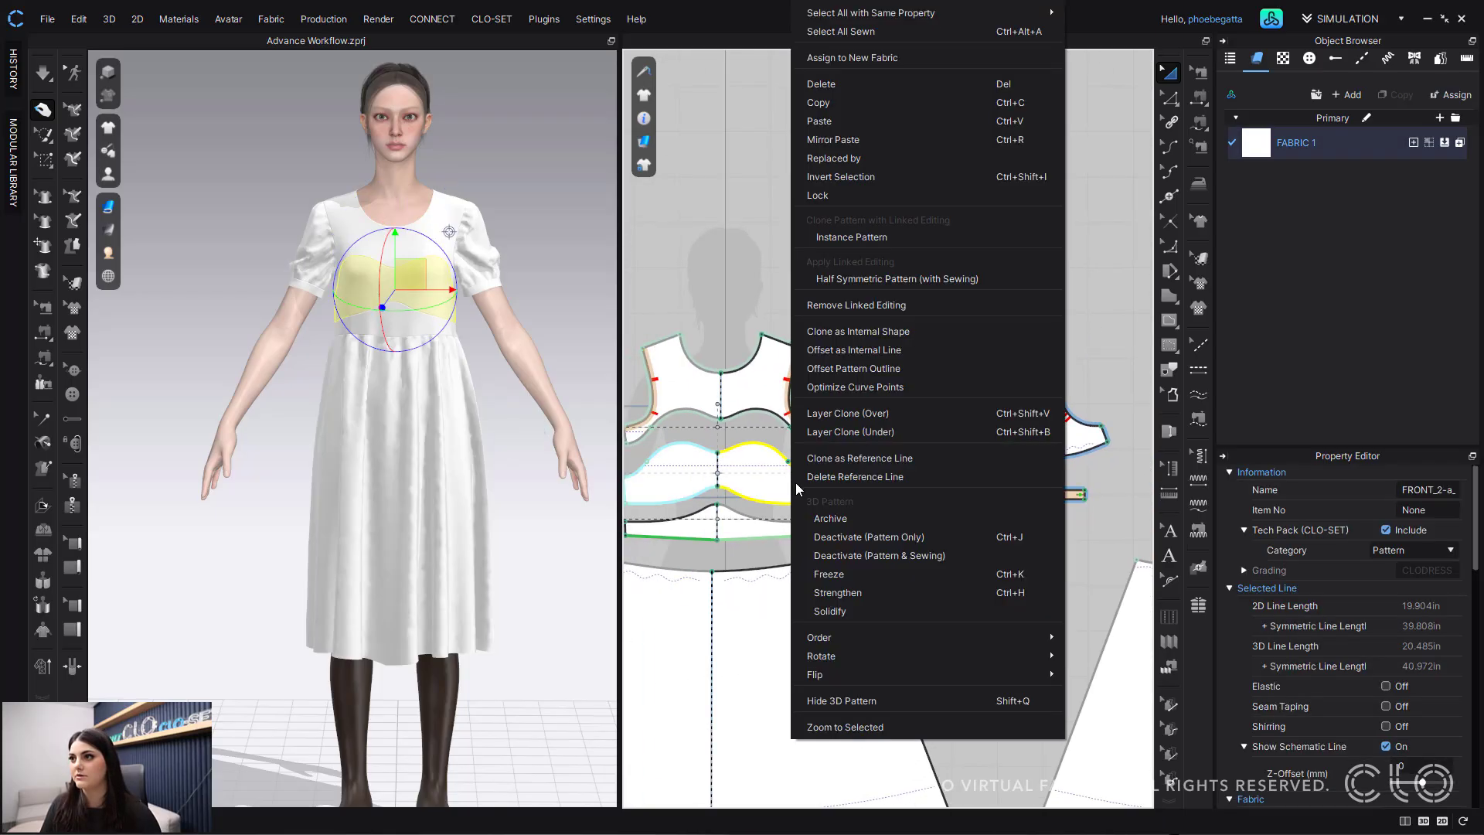
{"action": "left_click", "coordinate": [901, 434]}
{"action": "left_click", "coordinate": [933, 310]}
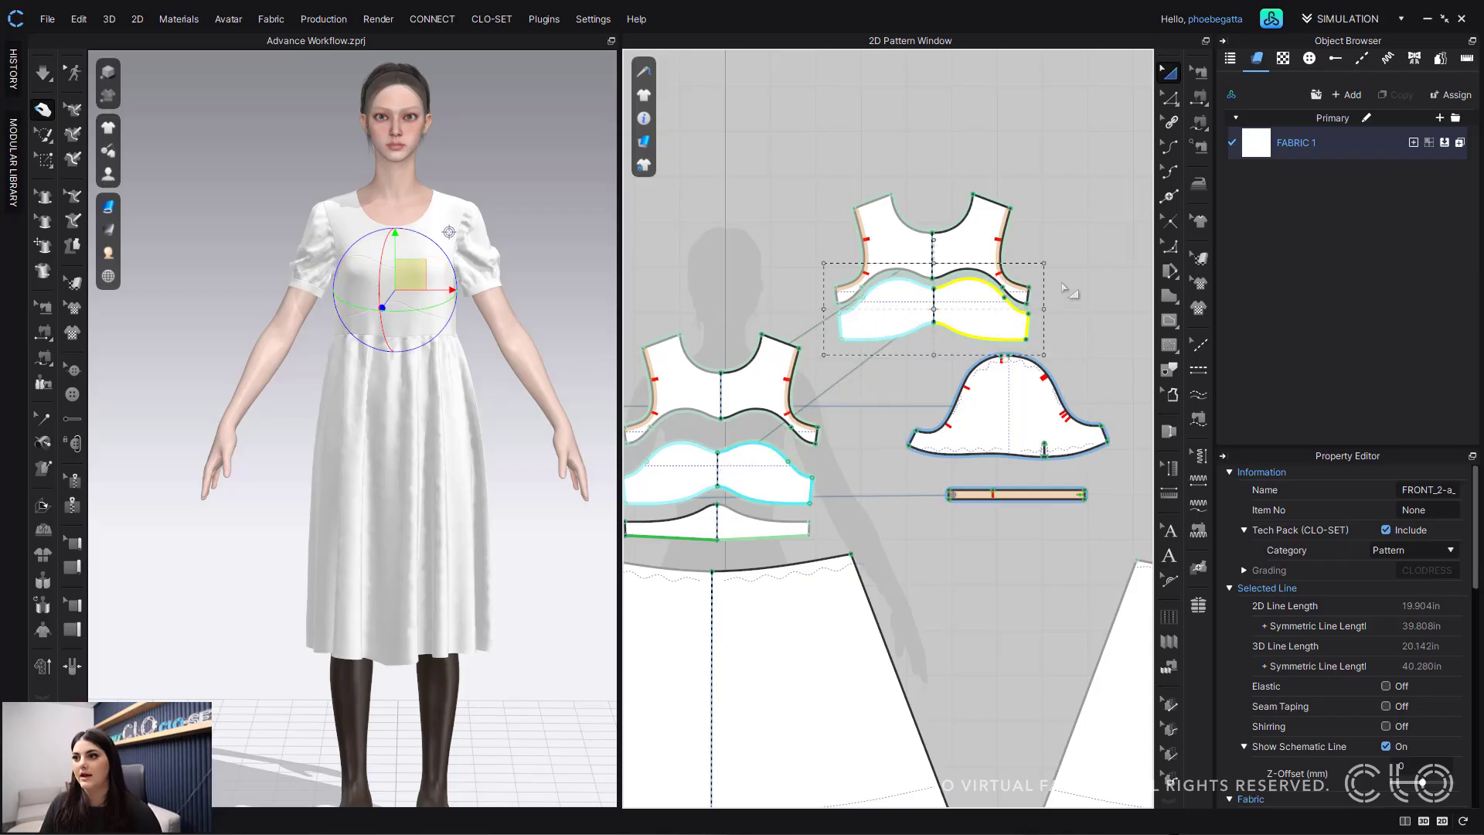
{"action": "right_click", "coordinate": [740, 527]}
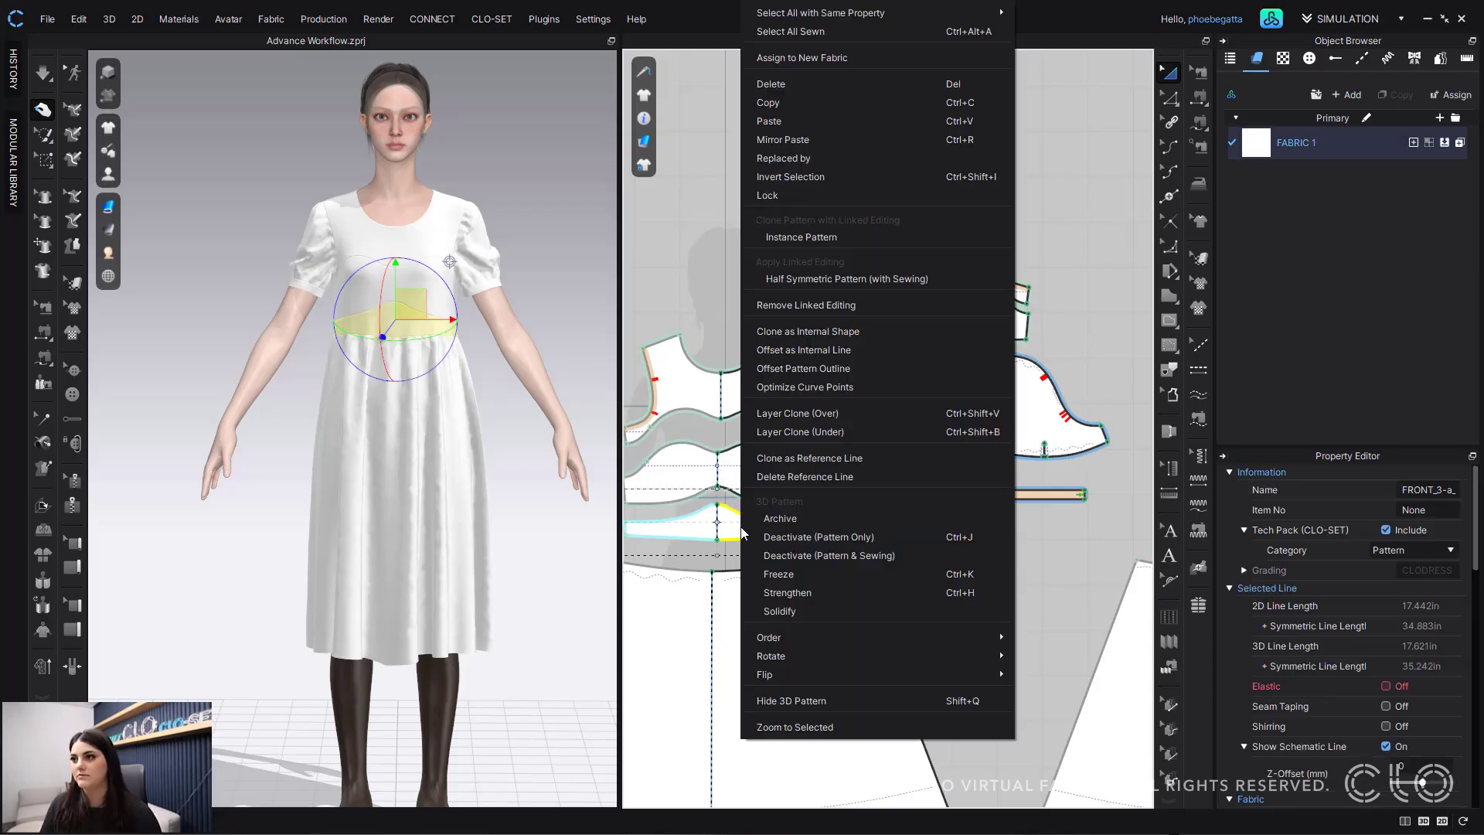
{"action": "left_click", "coordinate": [855, 431]}
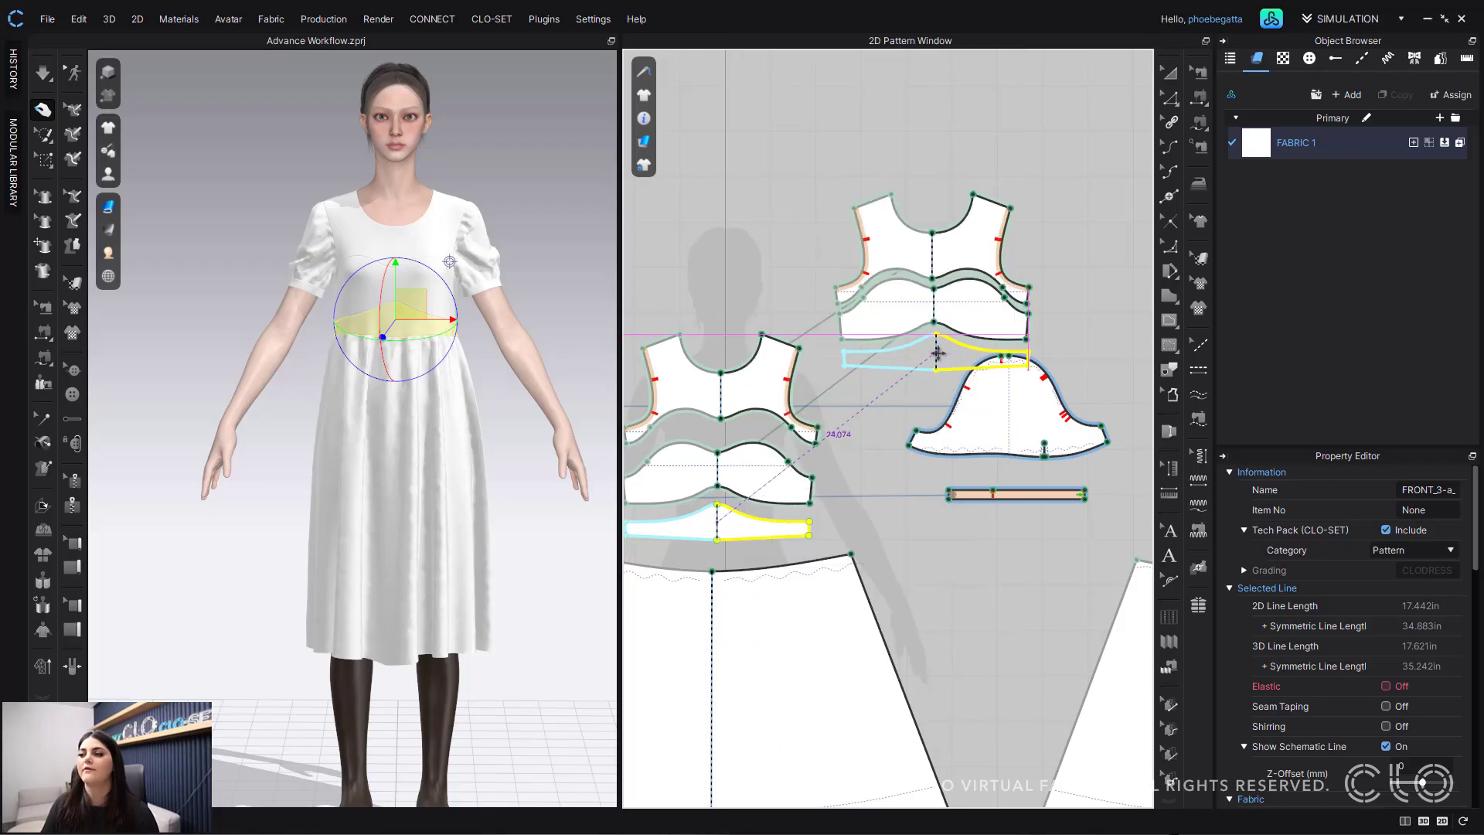
{"action": "left_click", "coordinate": [938, 360]}
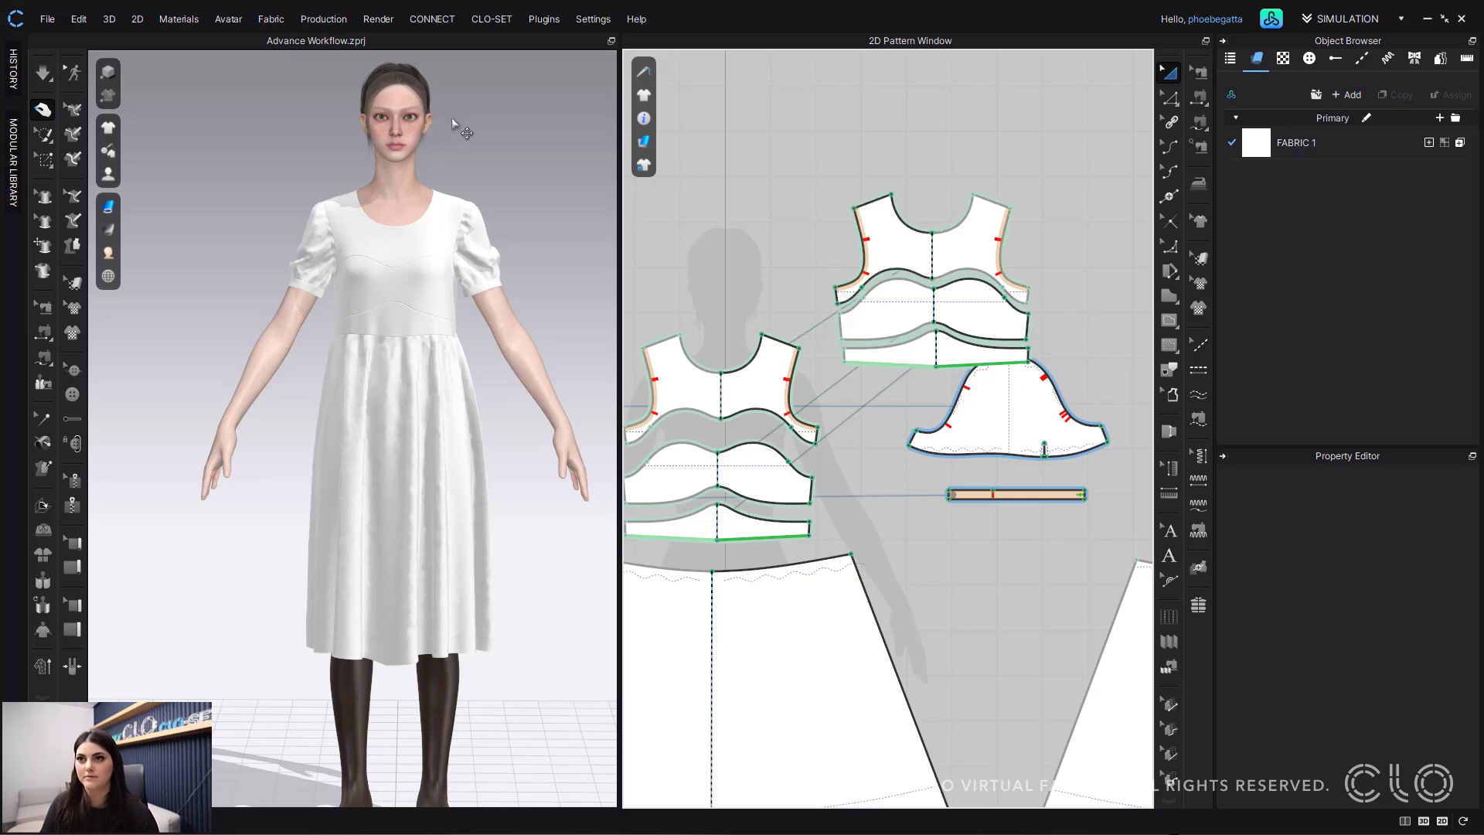
Step: Simulate the dress with the cloned front bodice layers
{"action": "key", "text": "space"}
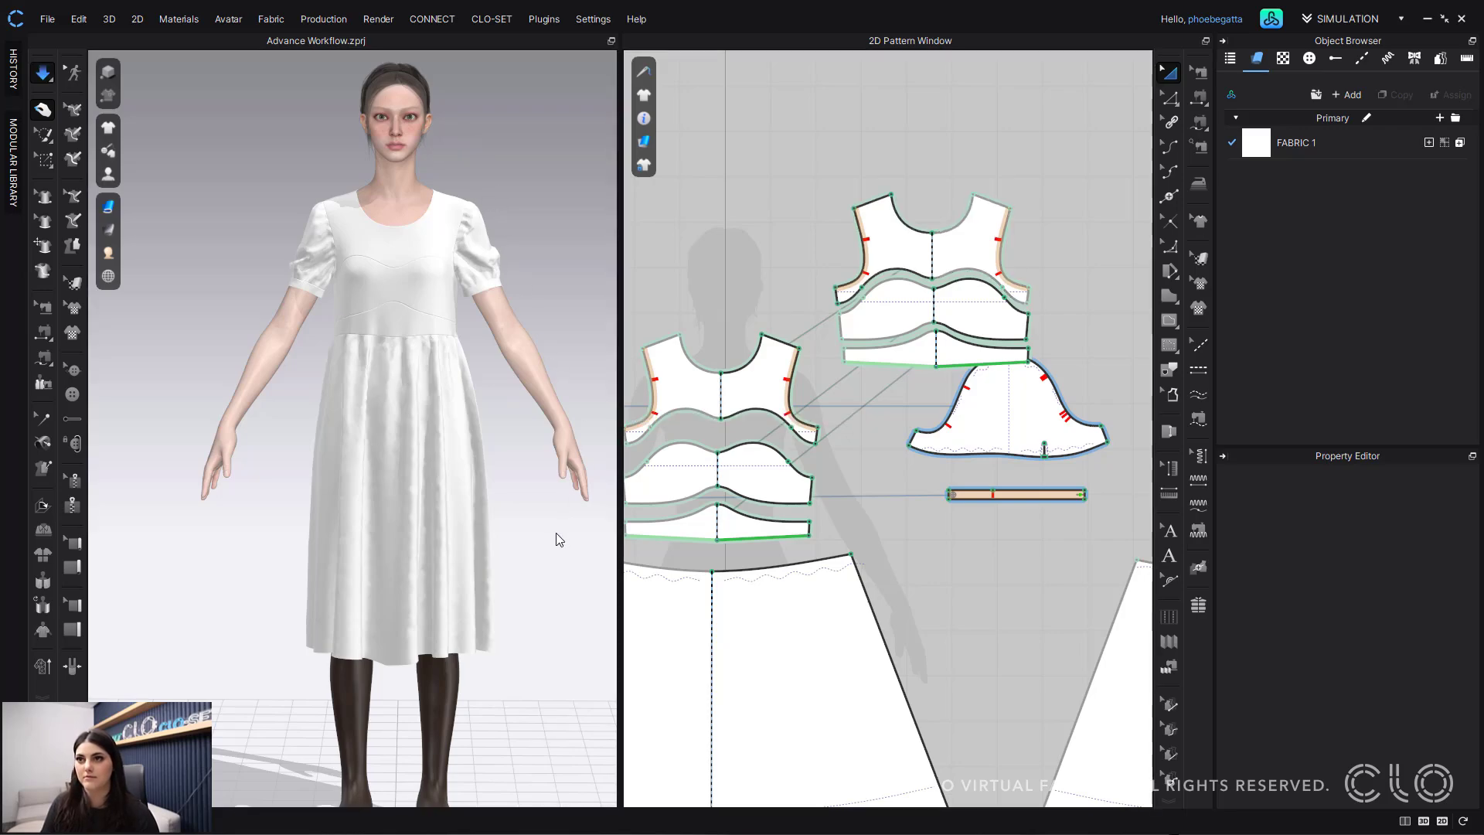
{"action": "scroll", "coordinate": [495, 464], "scroll_direction": "up", "scroll_amount": 4}
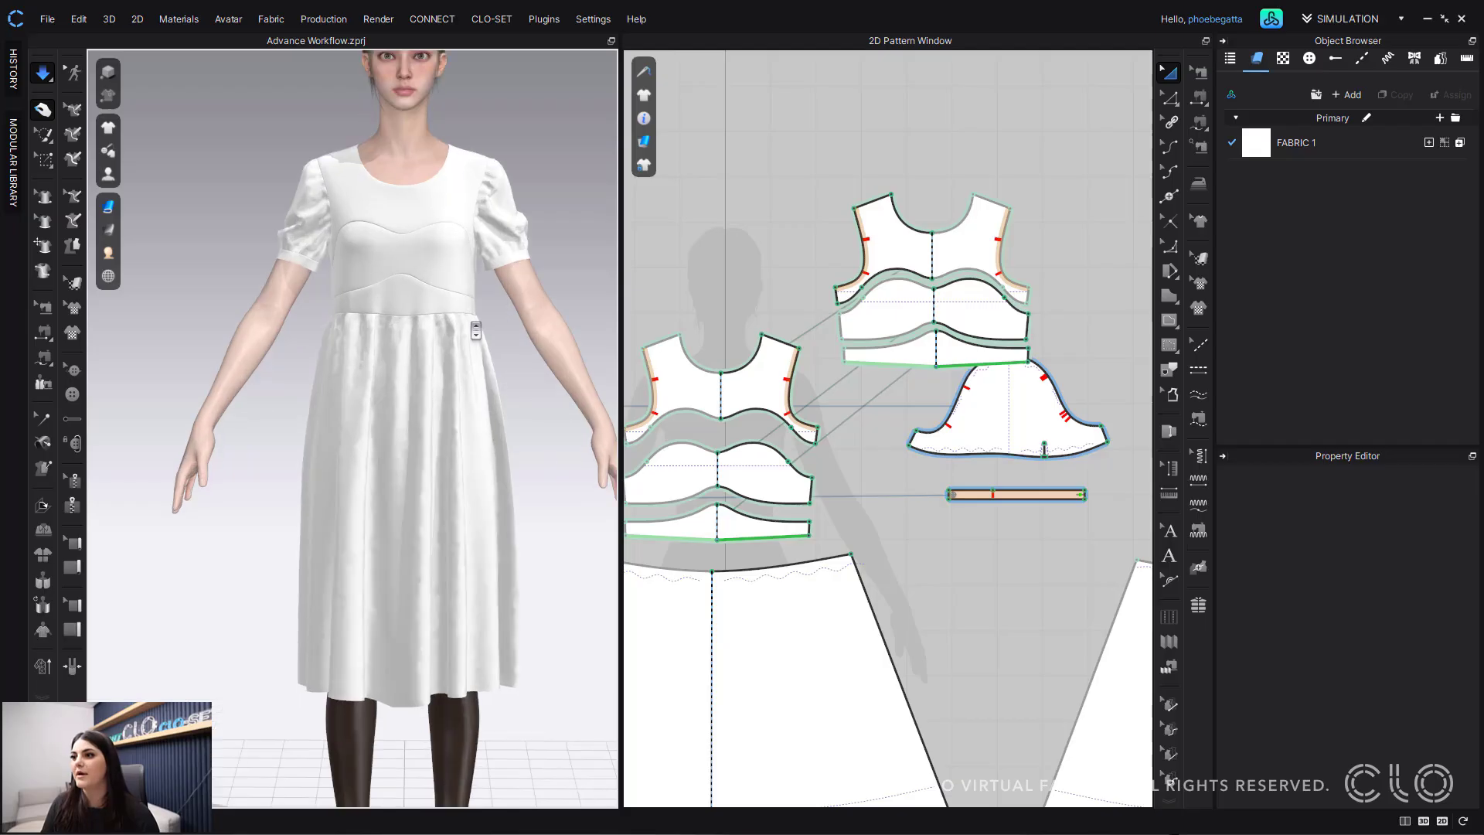
{"action": "key", "text": "space"}
Step: Draw a curved internal line about 6.5 in long across the back bodice, from the centre back edge to the armhole
{"action": "middle_click_drag", "start_coordinate": [931, 235], "coordinate": [753, 281]}
{"action": "middle_click_drag", "start_coordinate": [1038, 328], "coordinate": [813, 361]}
{"action": "middle_click_drag", "start_coordinate": [808, 470], "coordinate": [843, 448]}
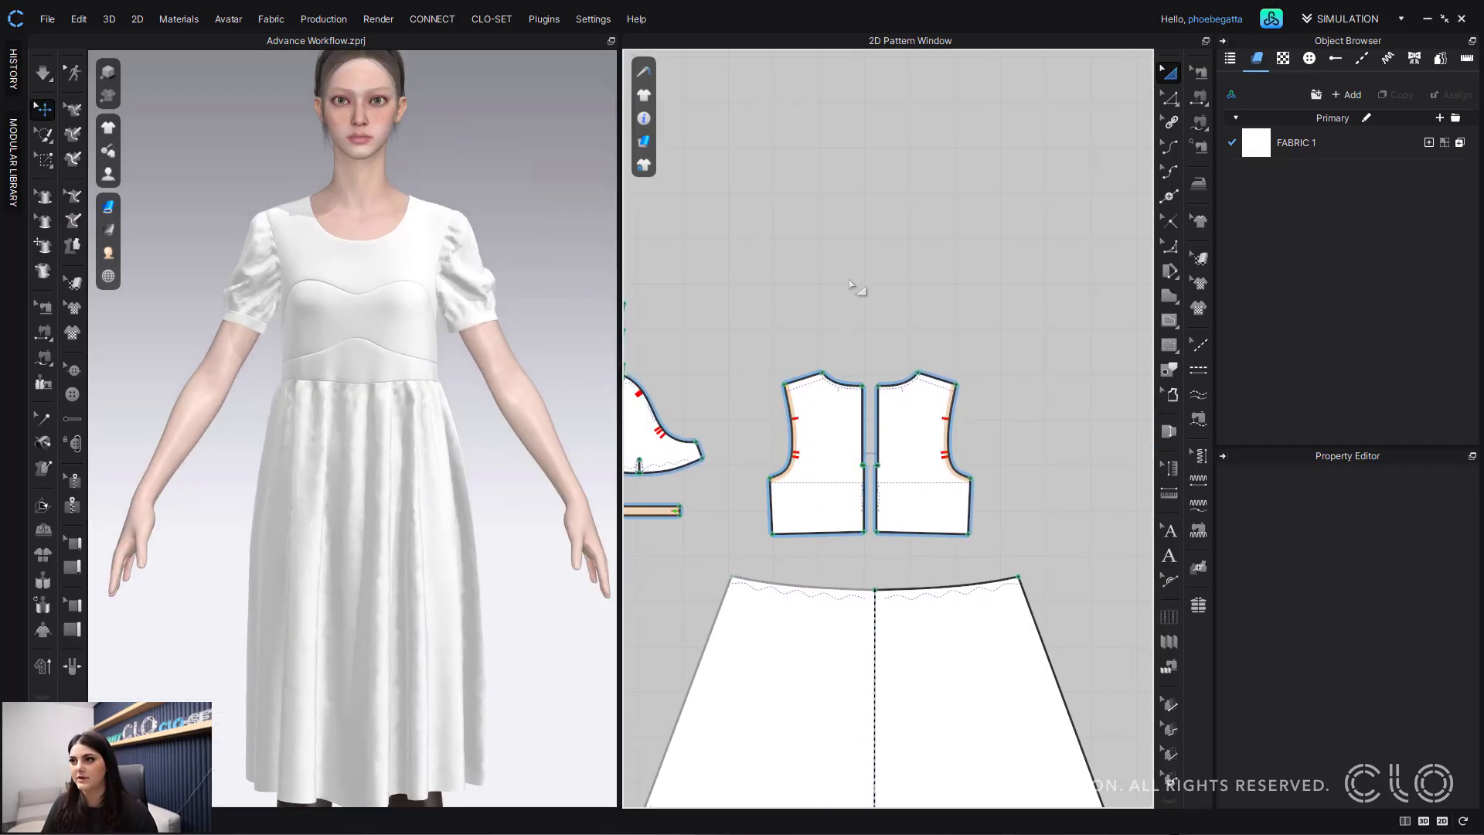
{"action": "scroll", "coordinate": [865, 331], "scroll_direction": "up", "scroll_amount": 4}
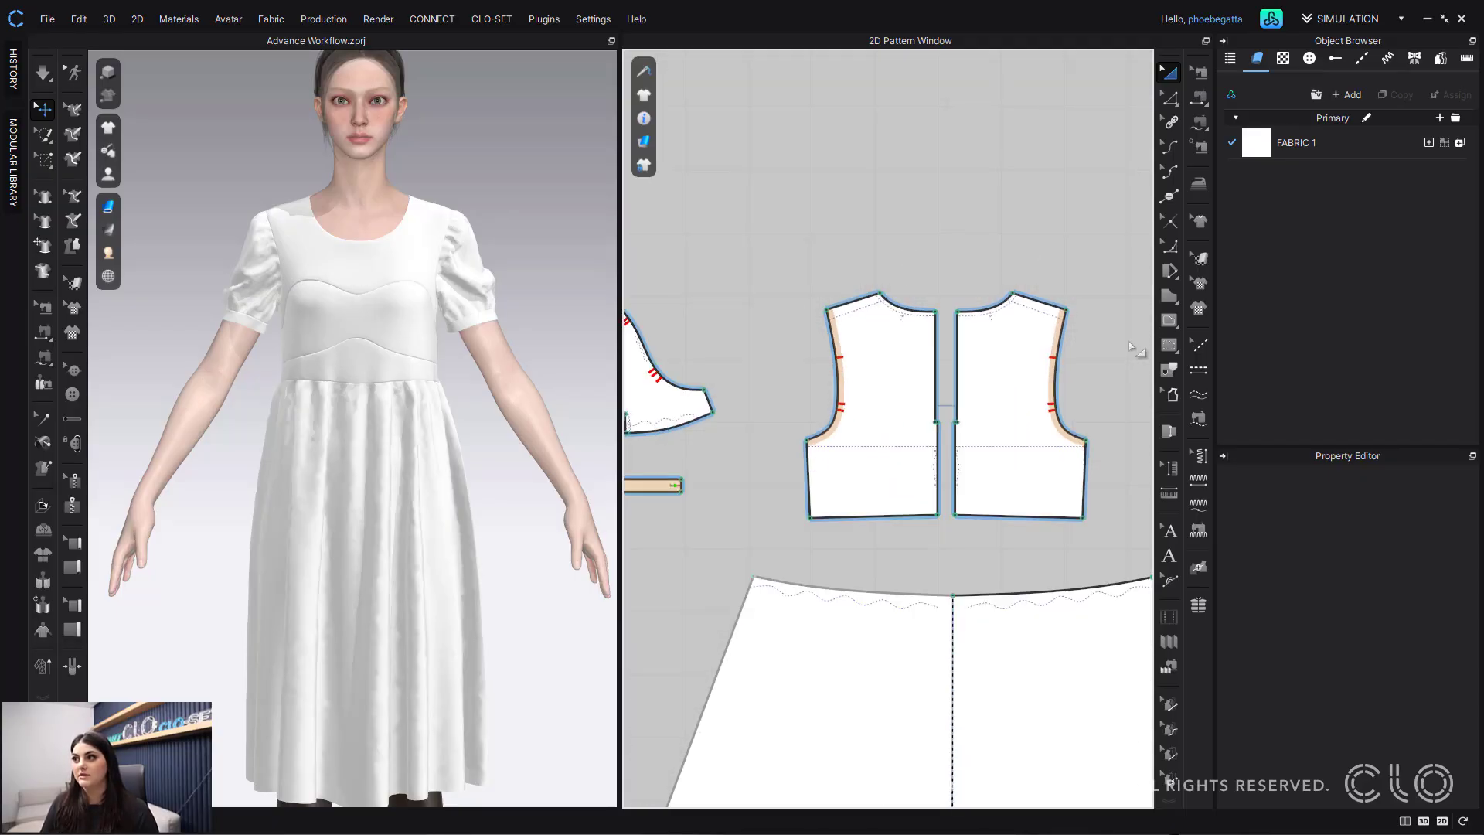
{"action": "left_click", "coordinate": [1170, 321]}
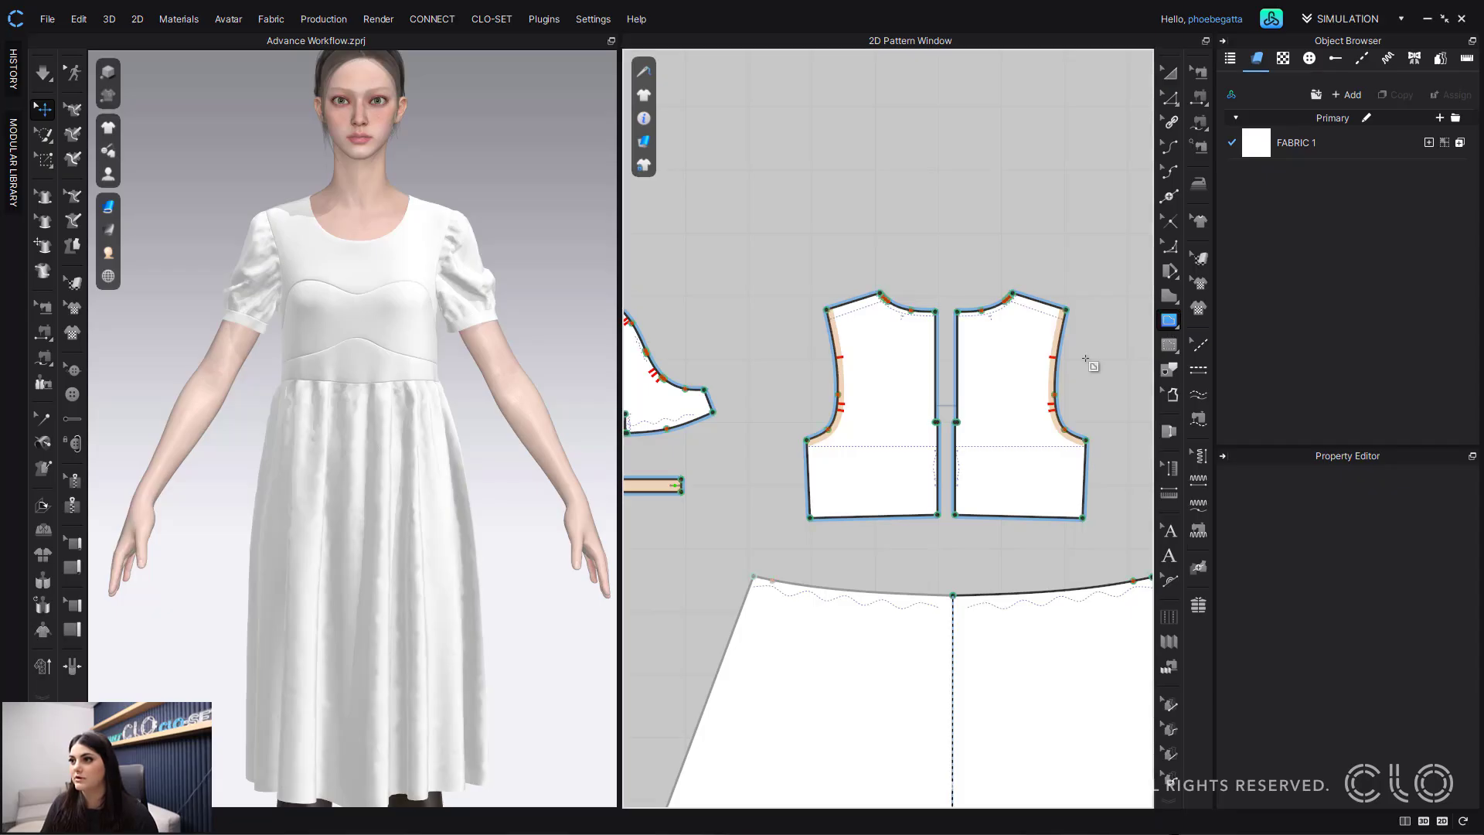
{"action": "left_click", "coordinate": [936, 363]}
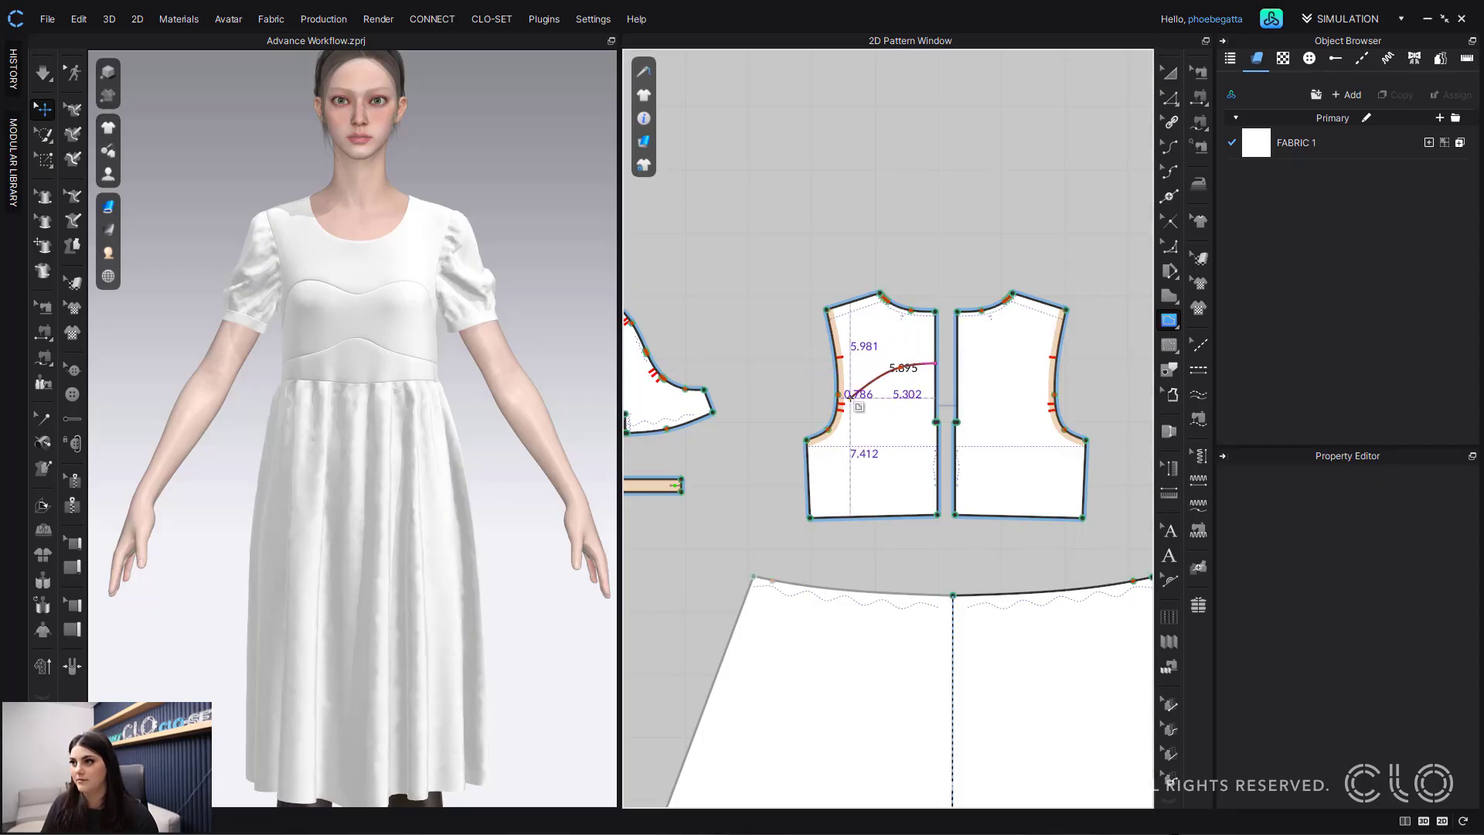
{"action": "left_click", "coordinate": [839, 395]}
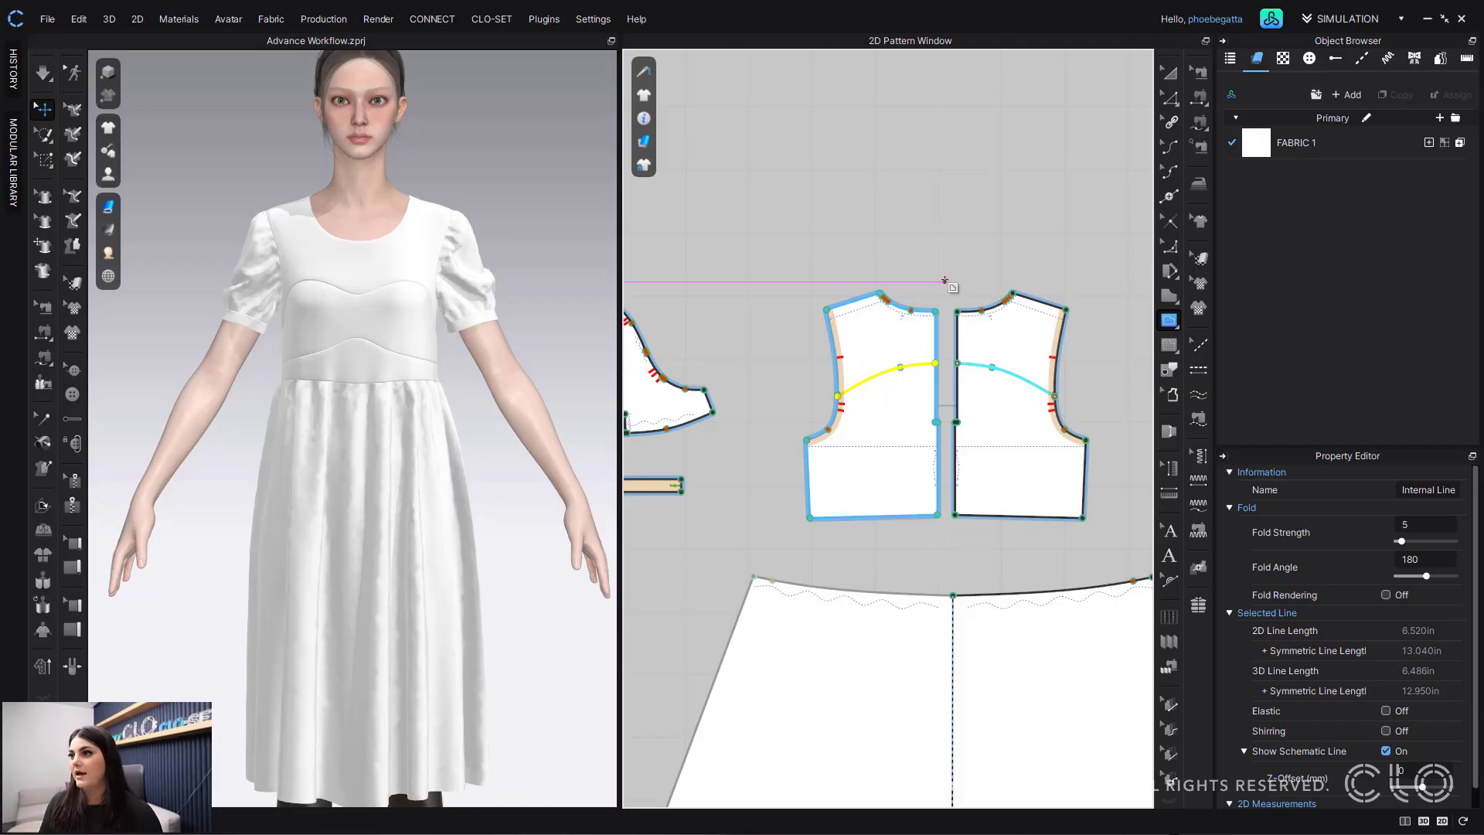
Step: Trace the back bodice area above the curved line as a separate pattern and place it above the back bodice
{"action": "key", "text": "i"}
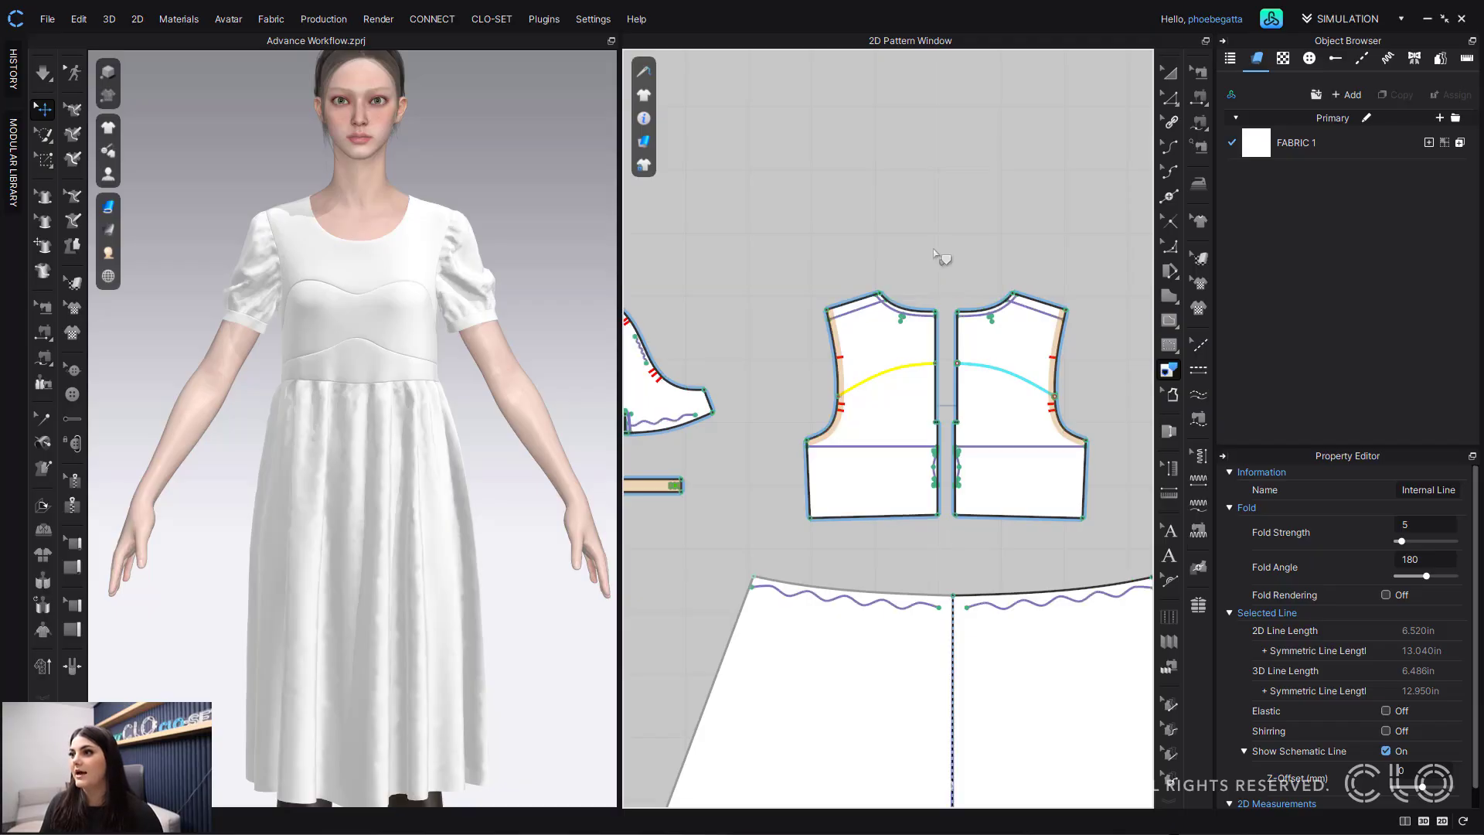
{"action": "left_click", "coordinate": [936, 344], "text": "shift"}
{"action": "left_click", "coordinate": [913, 312], "text": "shift"}
{"action": "left_click", "coordinate": [850, 303], "text": "shift"}
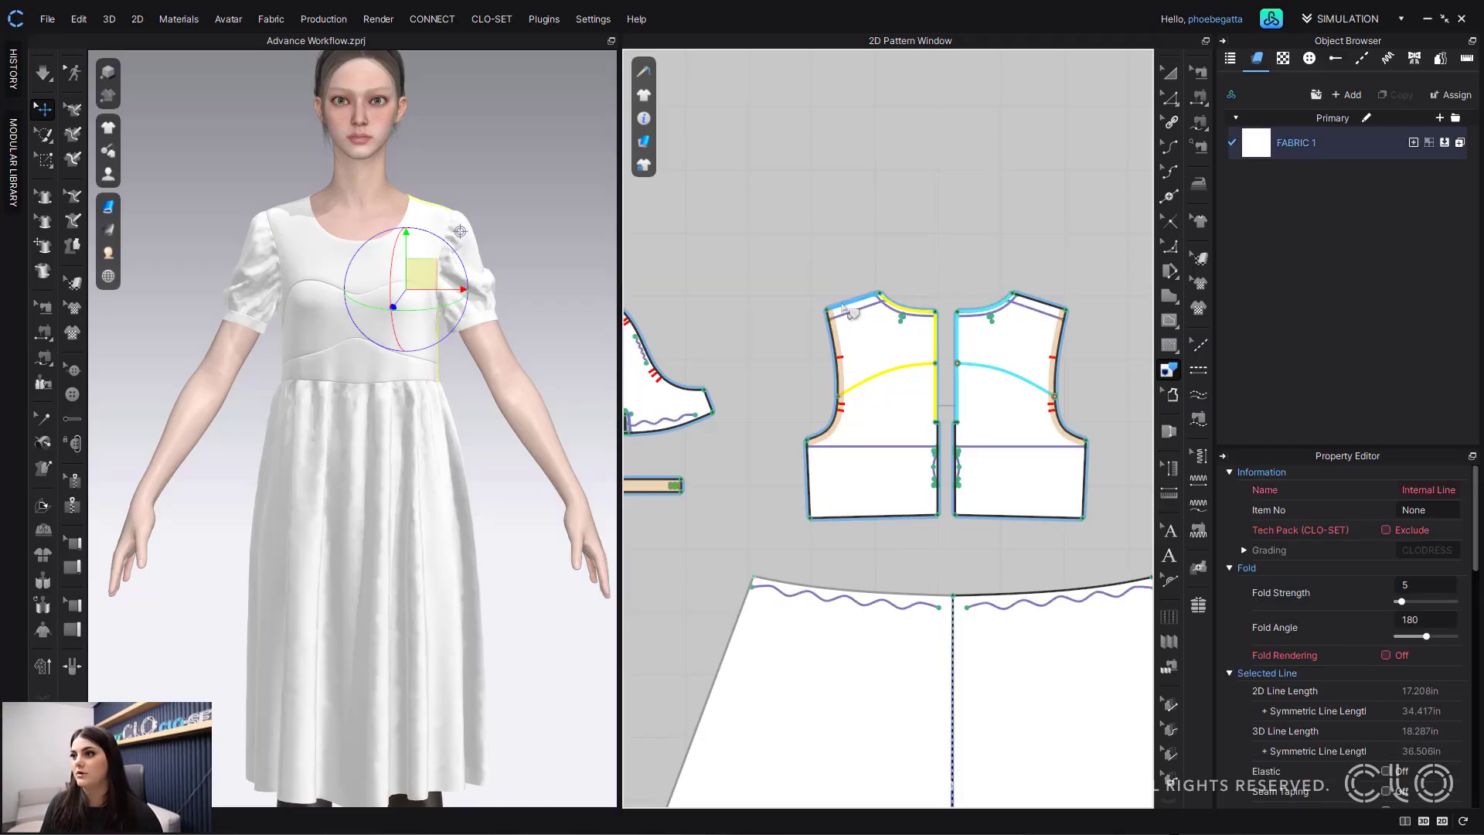
{"action": "left_click", "coordinate": [840, 362], "text": "shift"}
{"action": "right_click", "coordinate": [840, 362]}
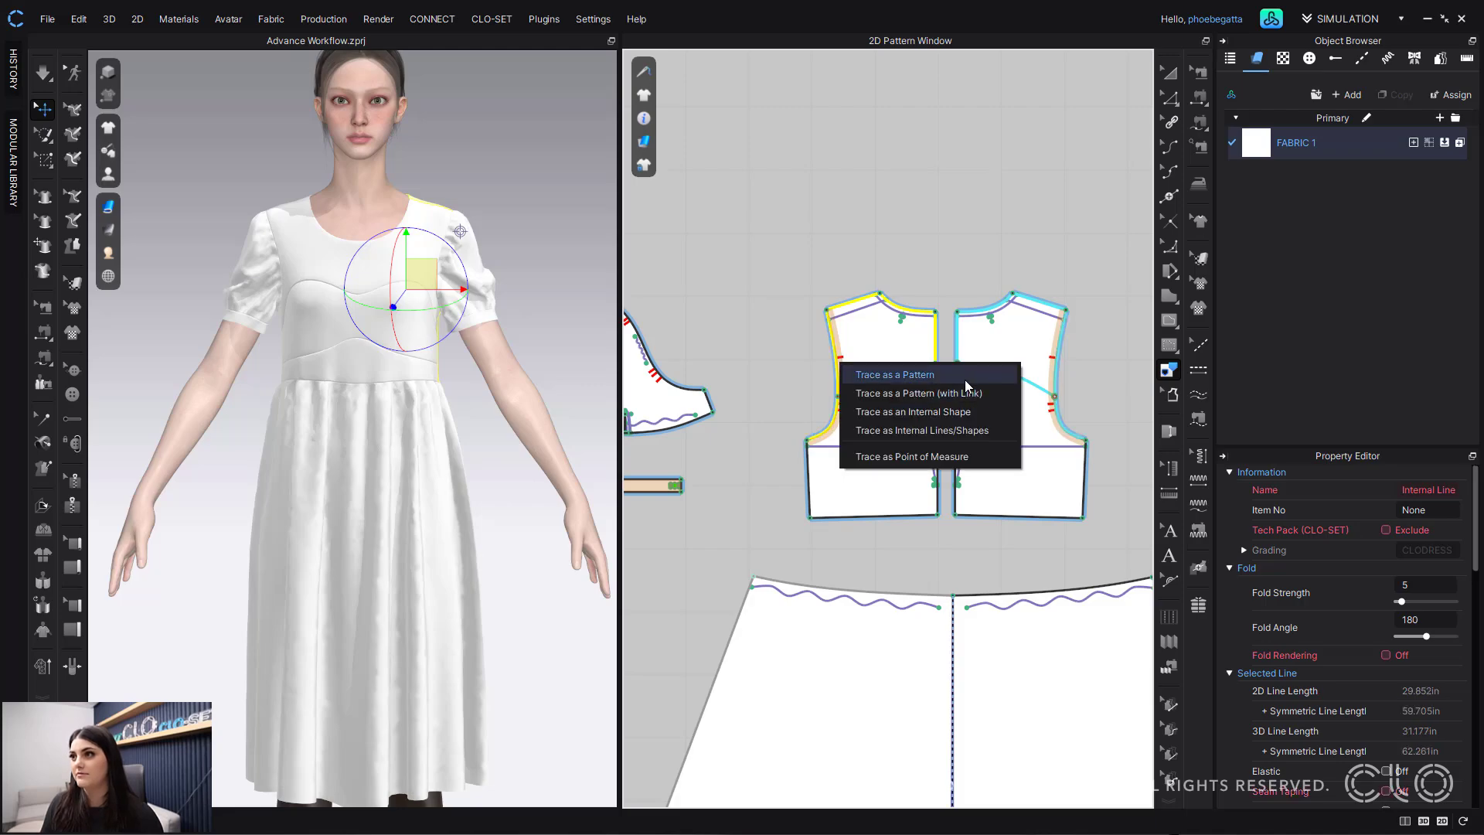
{"action": "left_click", "coordinate": [968, 375]}
{"action": "left_click", "coordinate": [902, 280]}
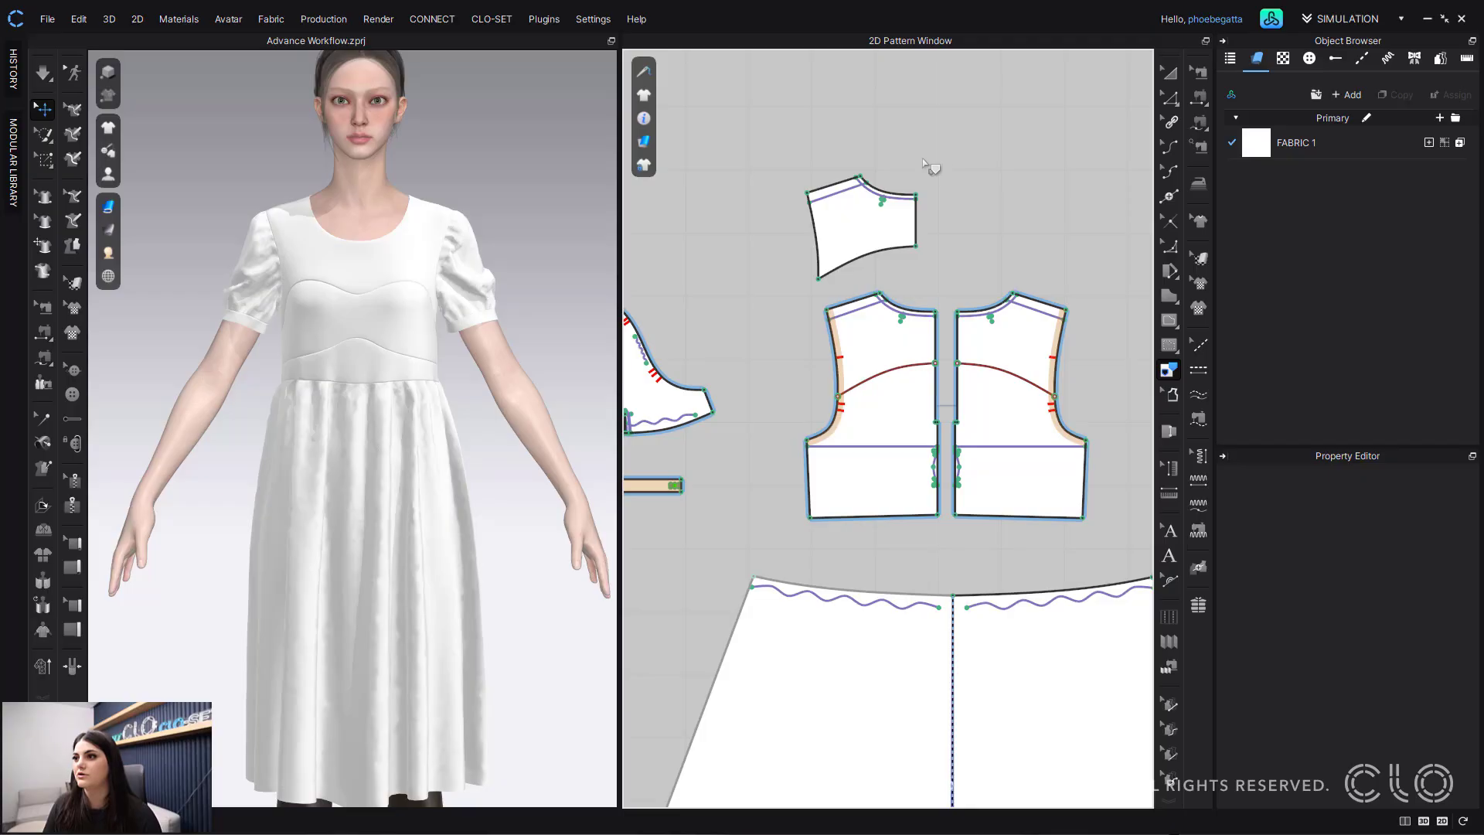
Step: Sew the back facing's curved lower edge, shoulder line and neckline to the internal curve, shoulder and neckline of the back bodice with Segment Sewing
{"action": "key", "text": "n"}
{"action": "left_click", "coordinate": [867, 262]}
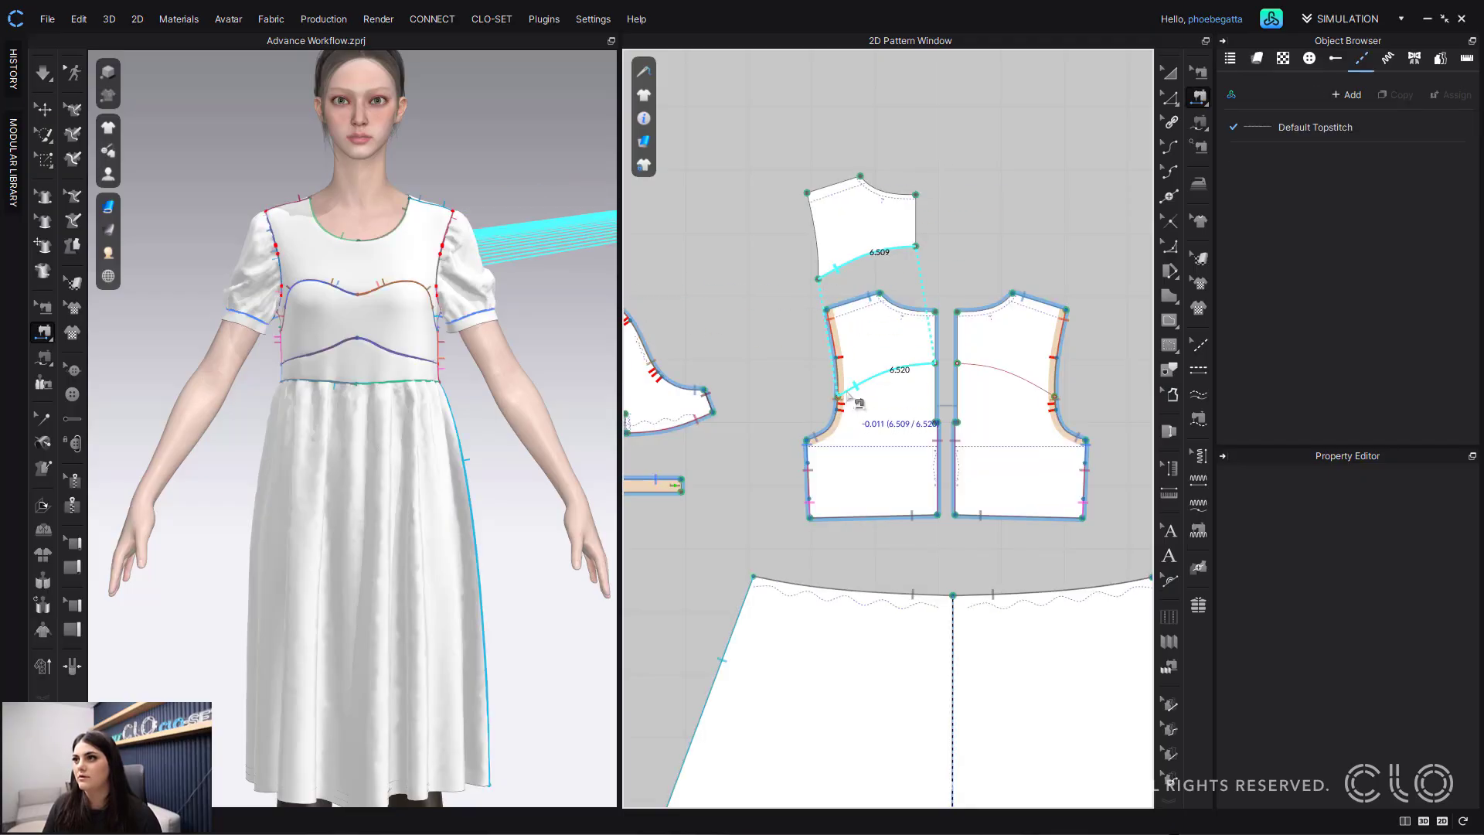
{"action": "left_click", "coordinate": [889, 378]}
{"action": "left_click", "coordinate": [854, 190]}
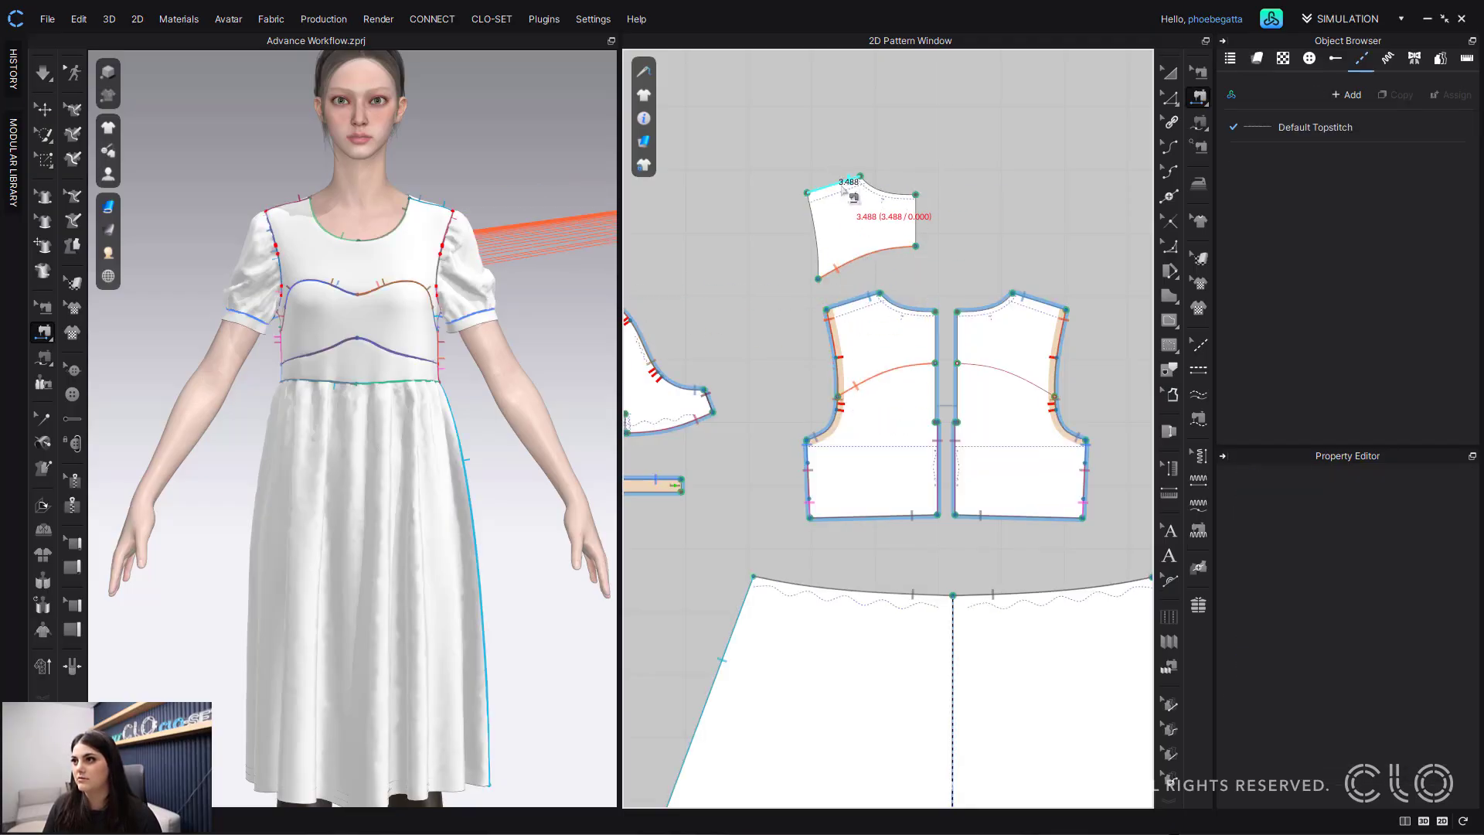
{"action": "left_click", "coordinate": [873, 294]}
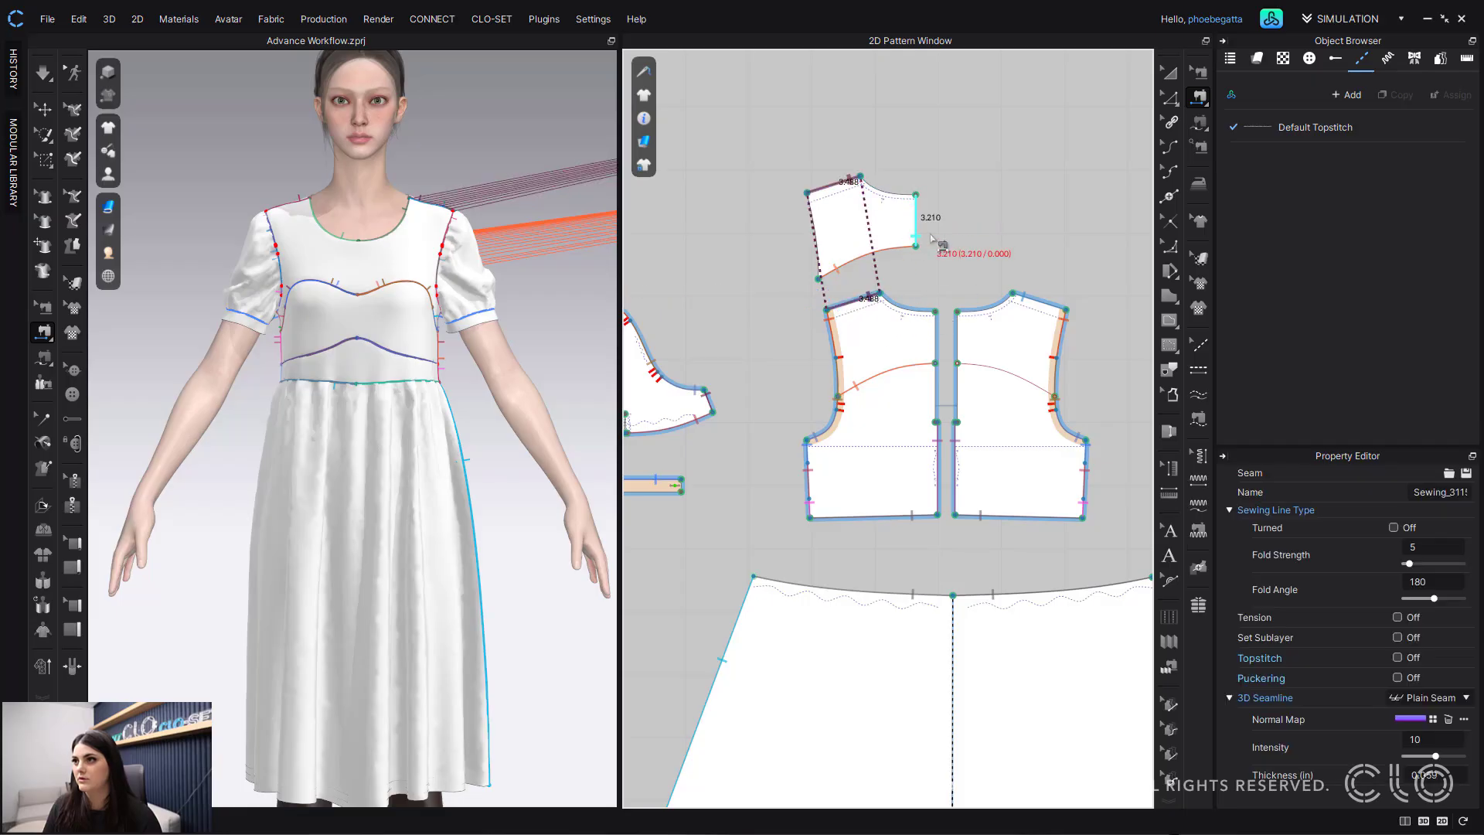
{"action": "left_click", "coordinate": [895, 190]}
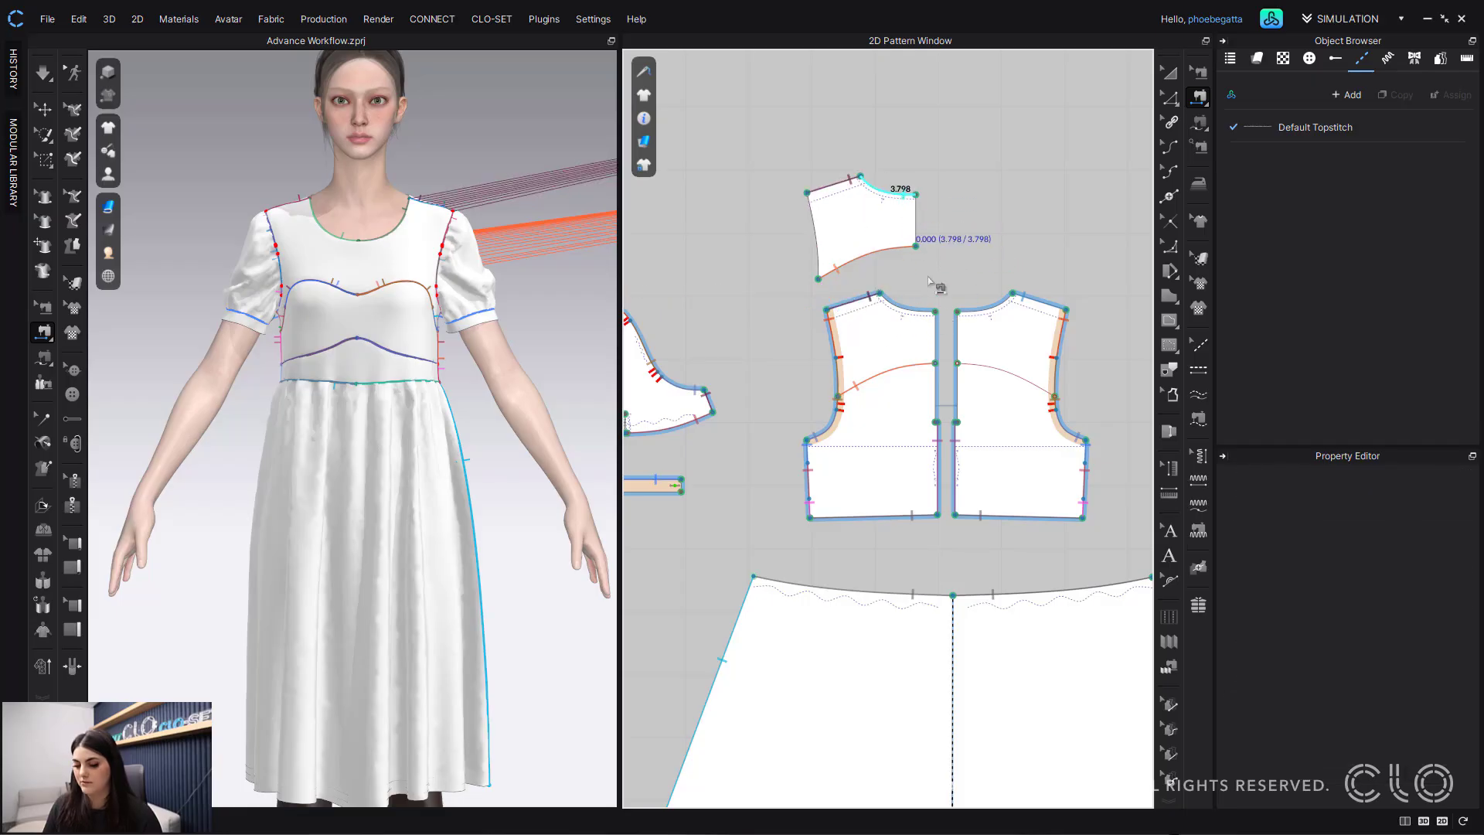
{"action": "left_click", "coordinate": [916, 305]}
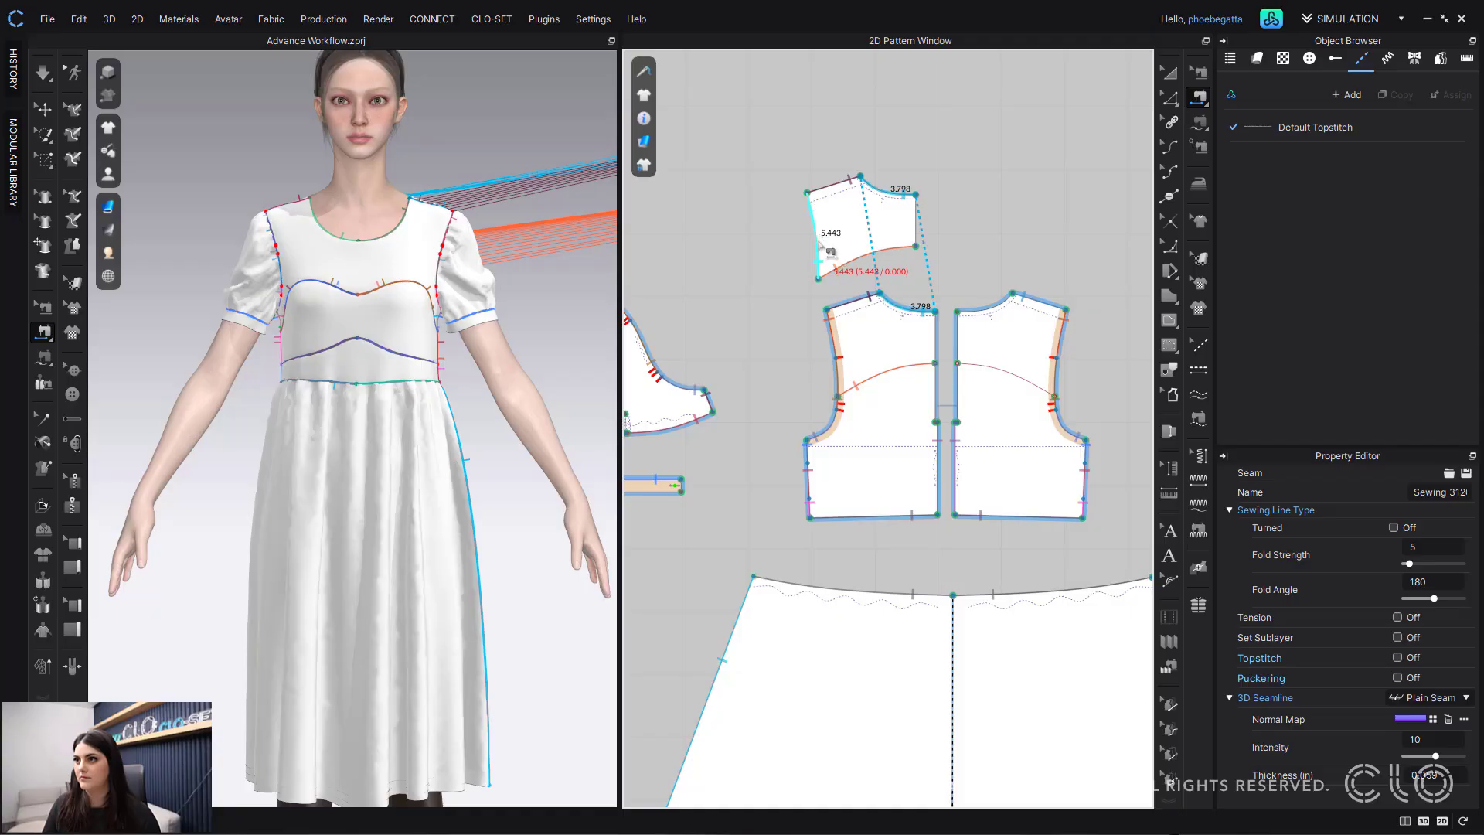
Step: Try to free-sew the back facing's armhole edge to the back bodice armhole, from the shoulder point to the end of the internal curve
{"action": "key", "text": "m"}
{"action": "left_click", "coordinate": [808, 193]}
{"action": "left_click", "coordinate": [819, 278]}
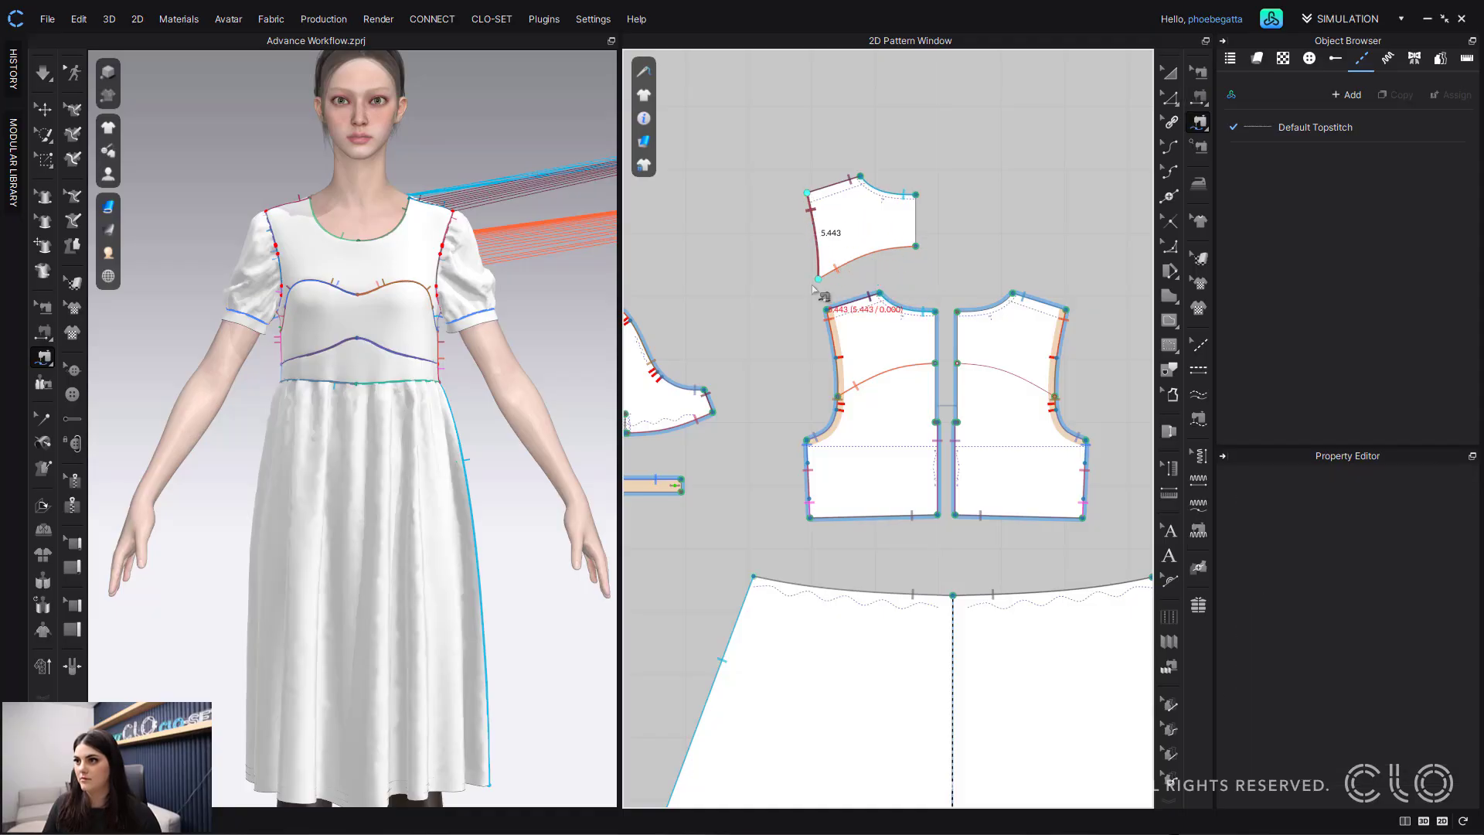
{"action": "left_click", "coordinate": [827, 311]}
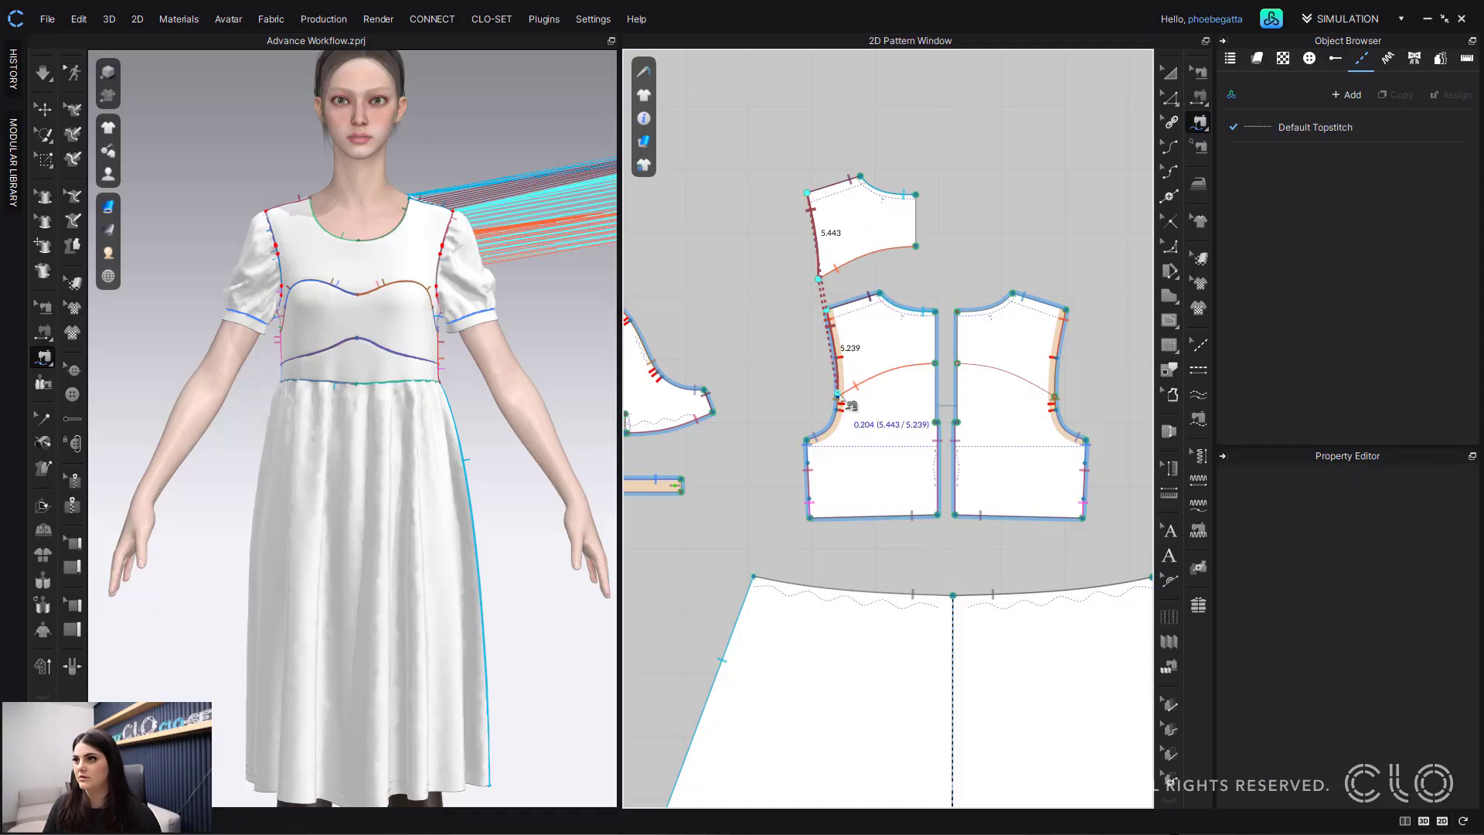
{"action": "left_click", "coordinate": [839, 399]}
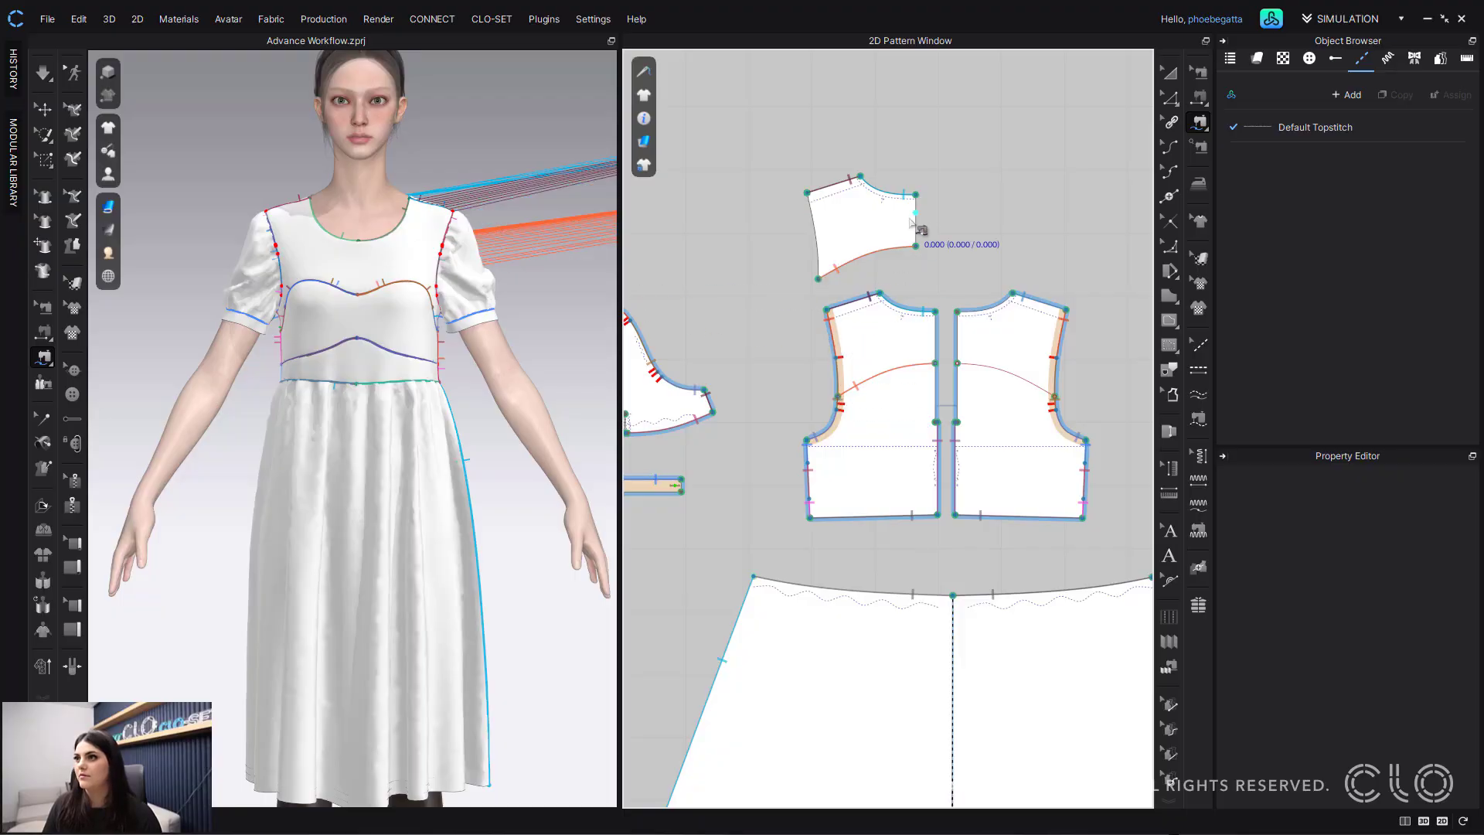
Step: Clone the back facing as a Symmetric Pattern (with Sewing) and place the copy above the other back bodice half
{"action": "key", "text": "a"}
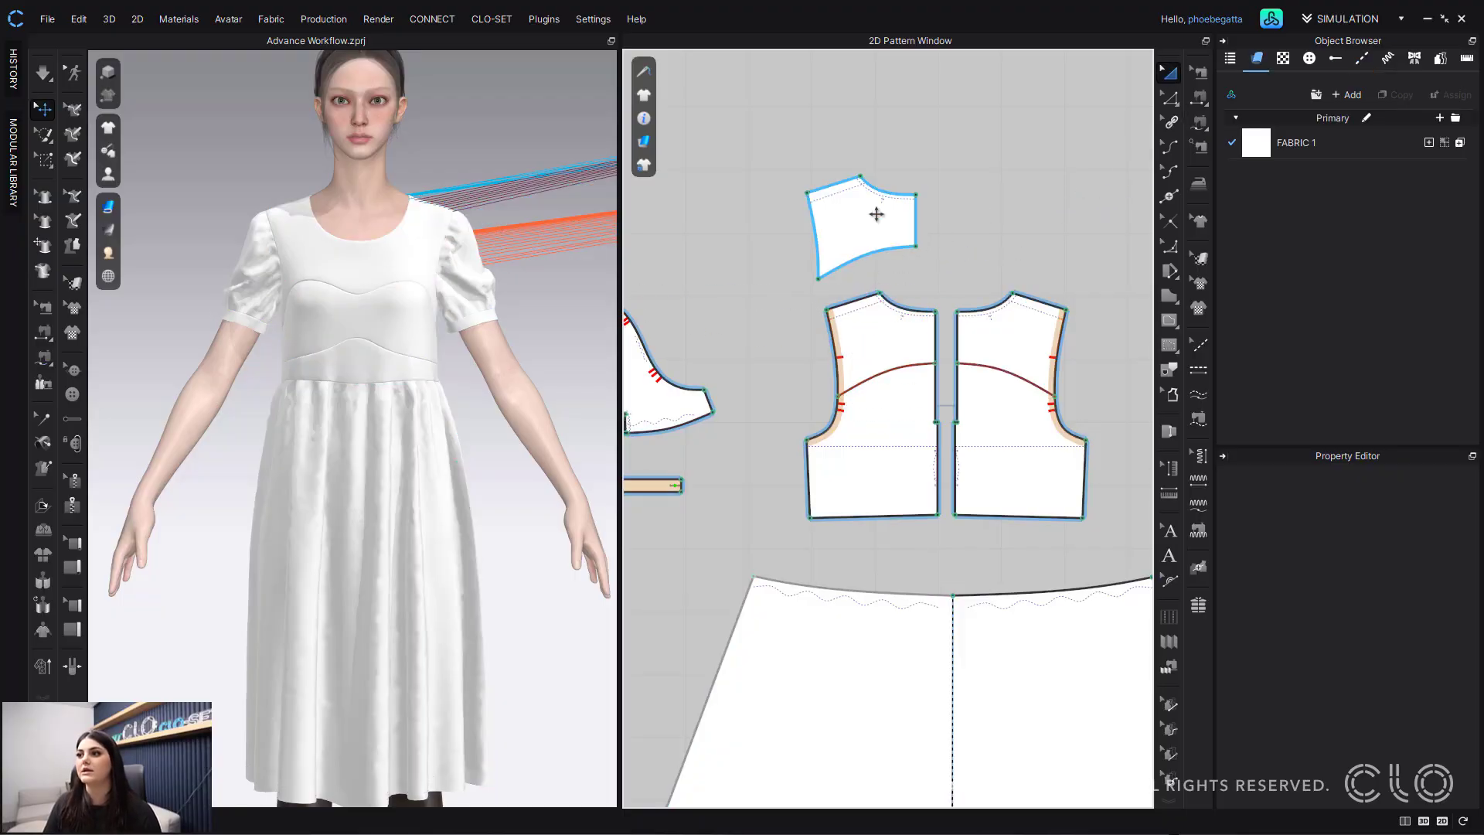
{"action": "left_click", "coordinate": [876, 213]}
{"action": "right_click", "coordinate": [884, 218]}
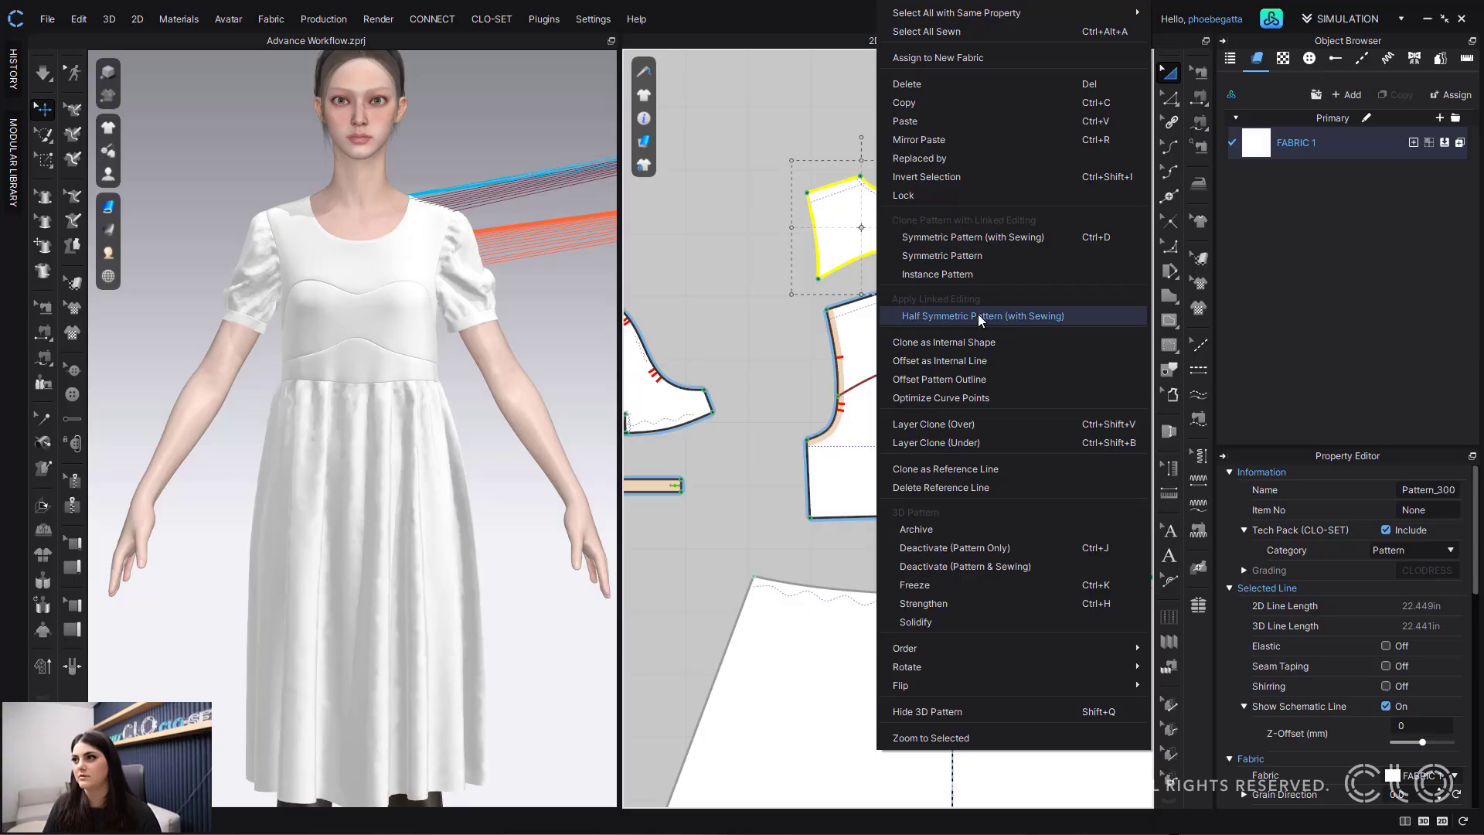
{"action": "left_click", "coordinate": [996, 235]}
{"action": "left_click", "coordinate": [1004, 225]}
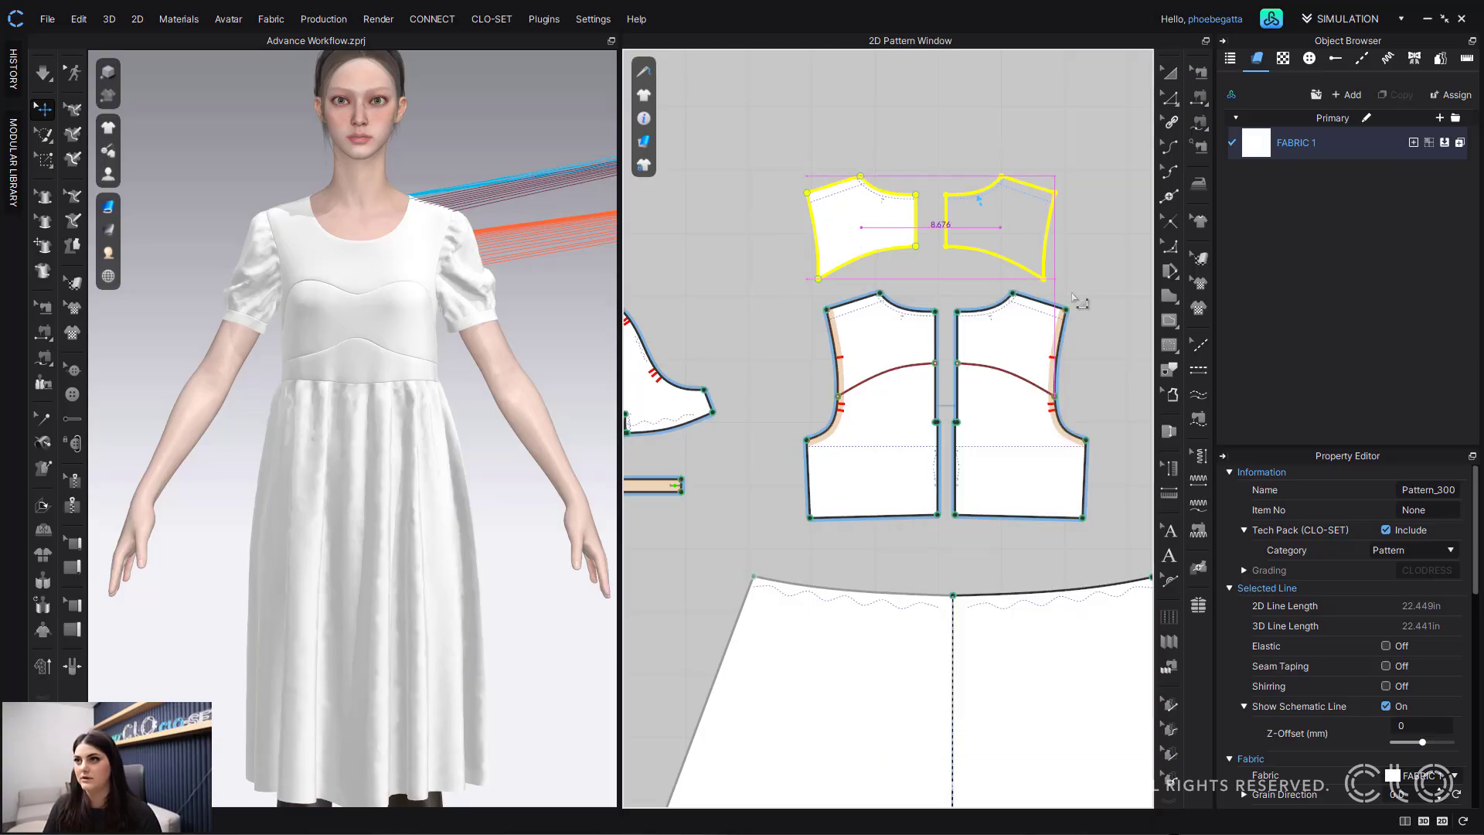
{"action": "left_click", "coordinate": [994, 216]}
Step: Superimpose both back facings under the back bodice in the 3D garment
{"action": "left_click", "coordinate": [880, 232], "text": "shift"}
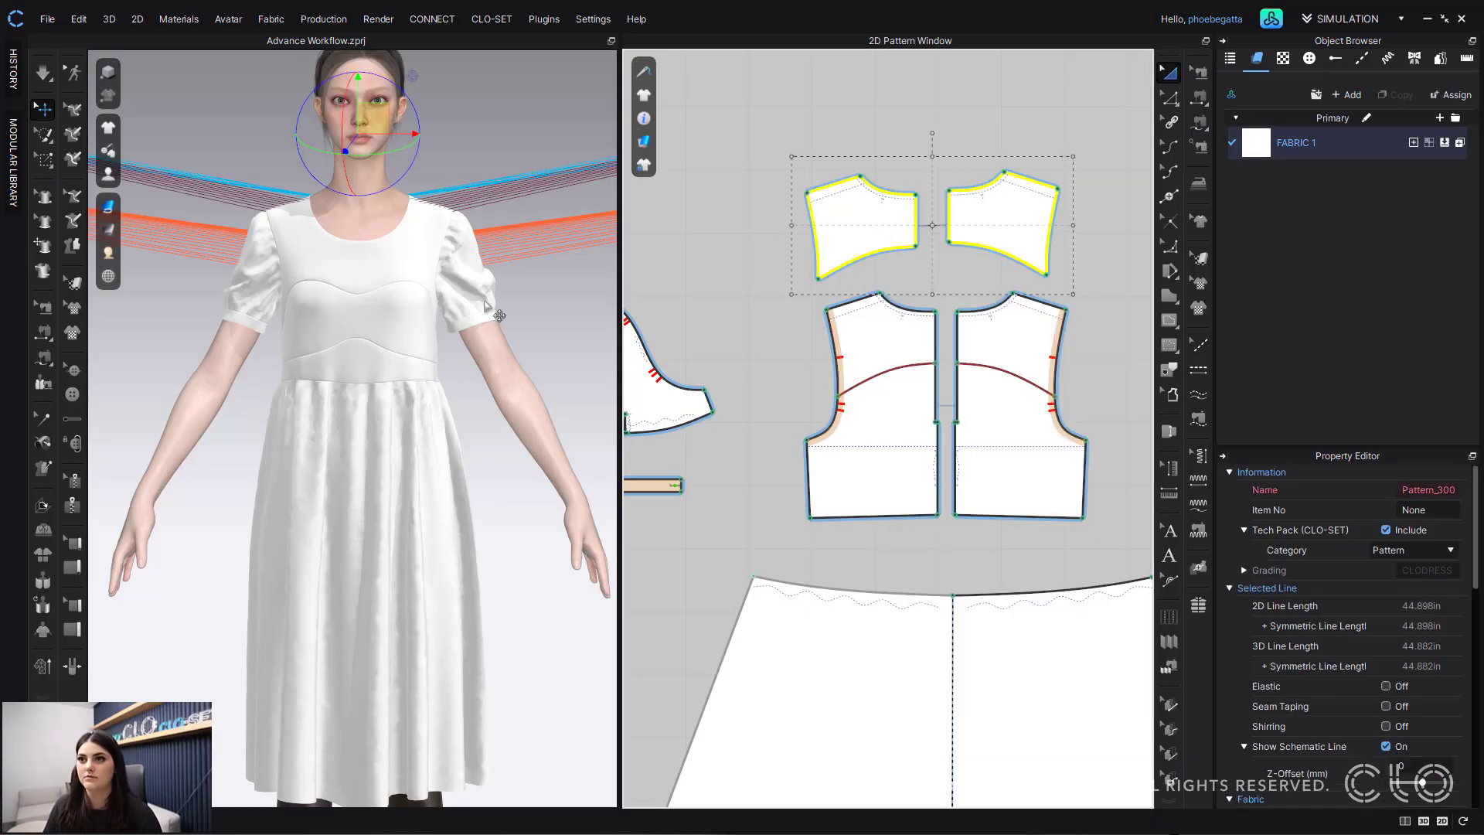
{"action": "scroll", "coordinate": [367, 297], "scroll_direction": "down", "scroll_amount": 3}
{"action": "right_click", "coordinate": [368, 216]}
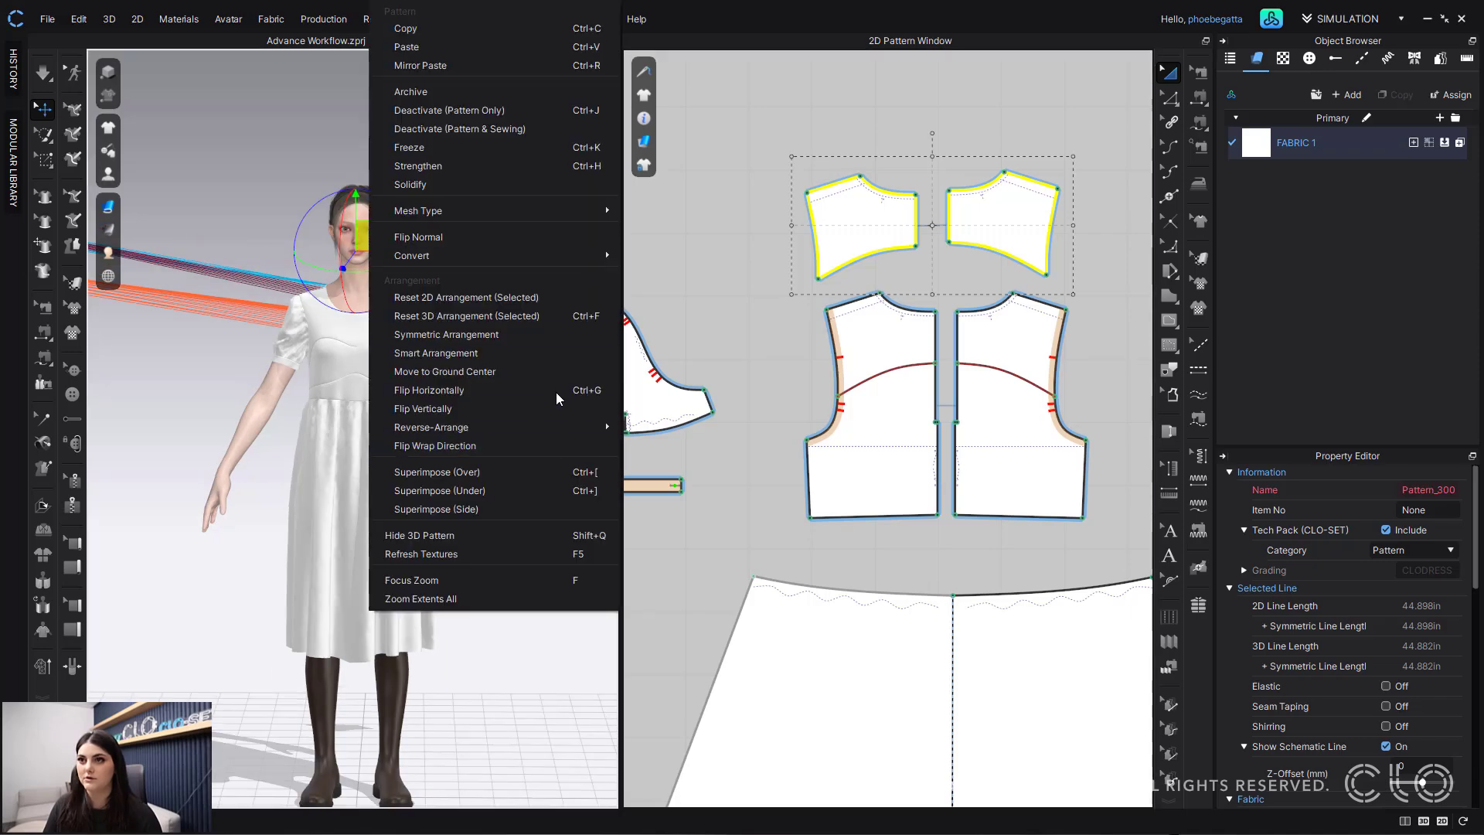
{"action": "left_click", "coordinate": [518, 497]}
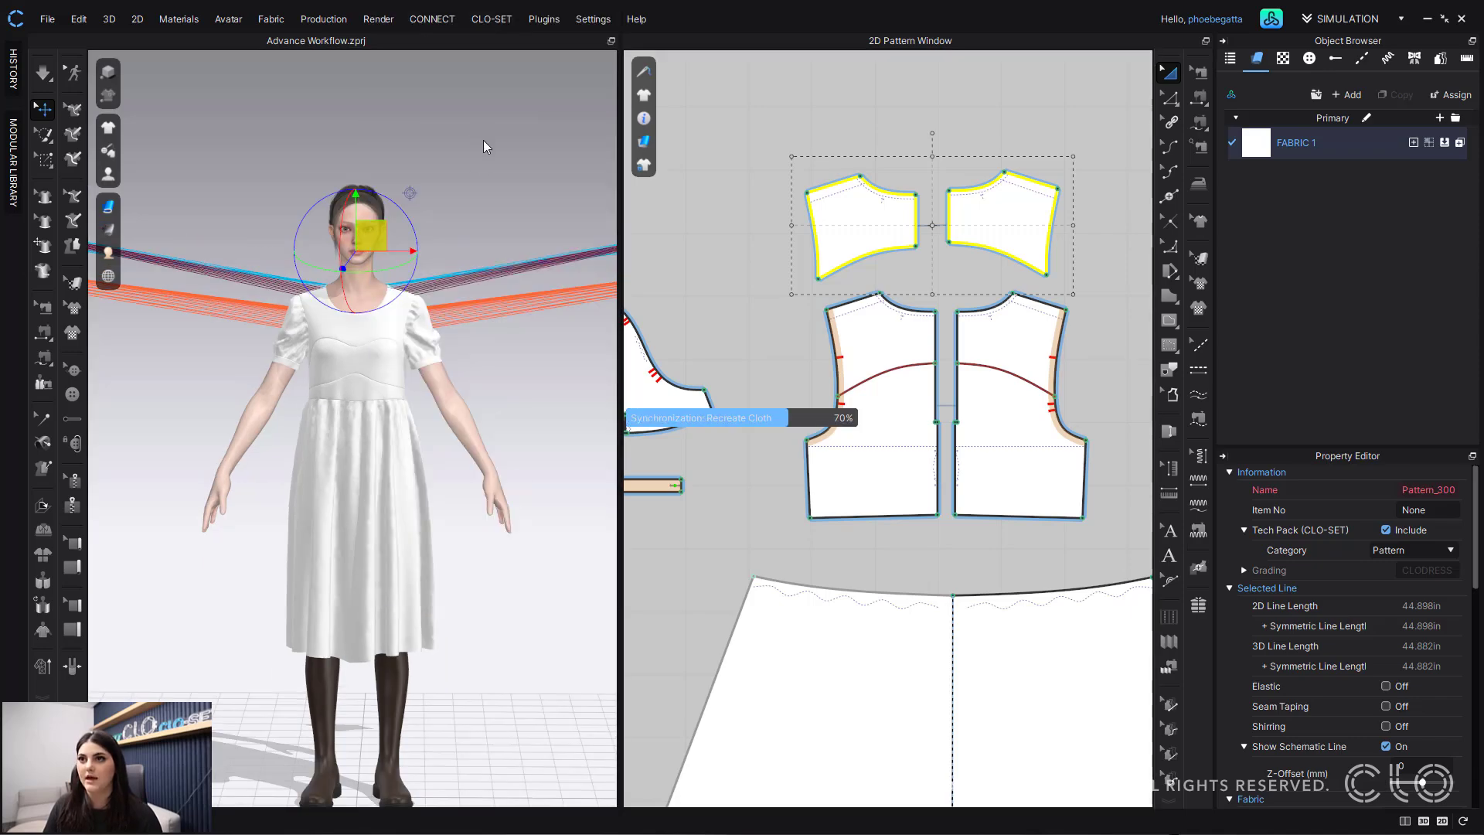
{"action": "scroll", "coordinate": [502, 197], "scroll_direction": "up", "scroll_amount": 5}
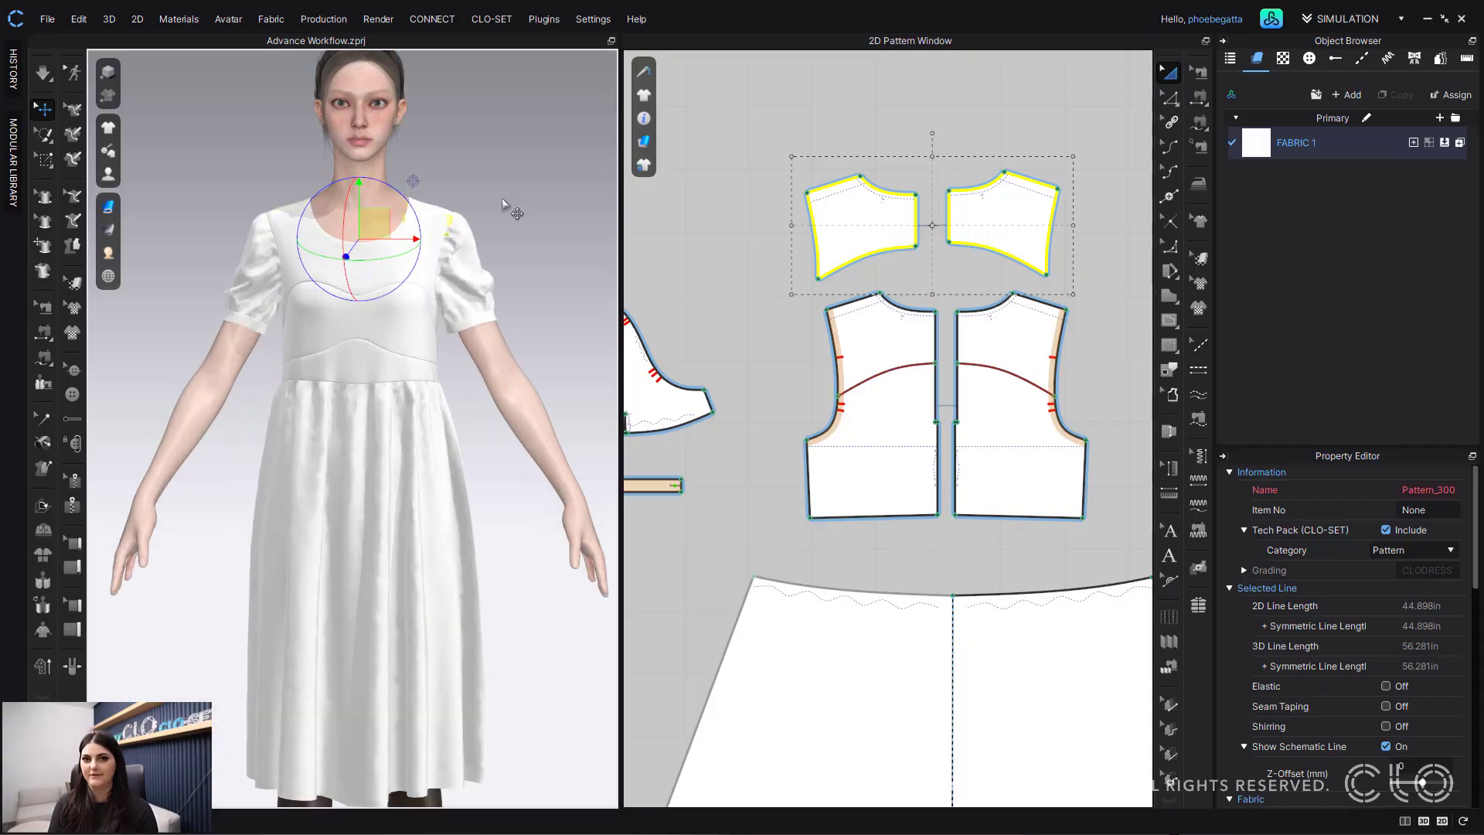
{"action": "left_click", "coordinate": [504, 199]}
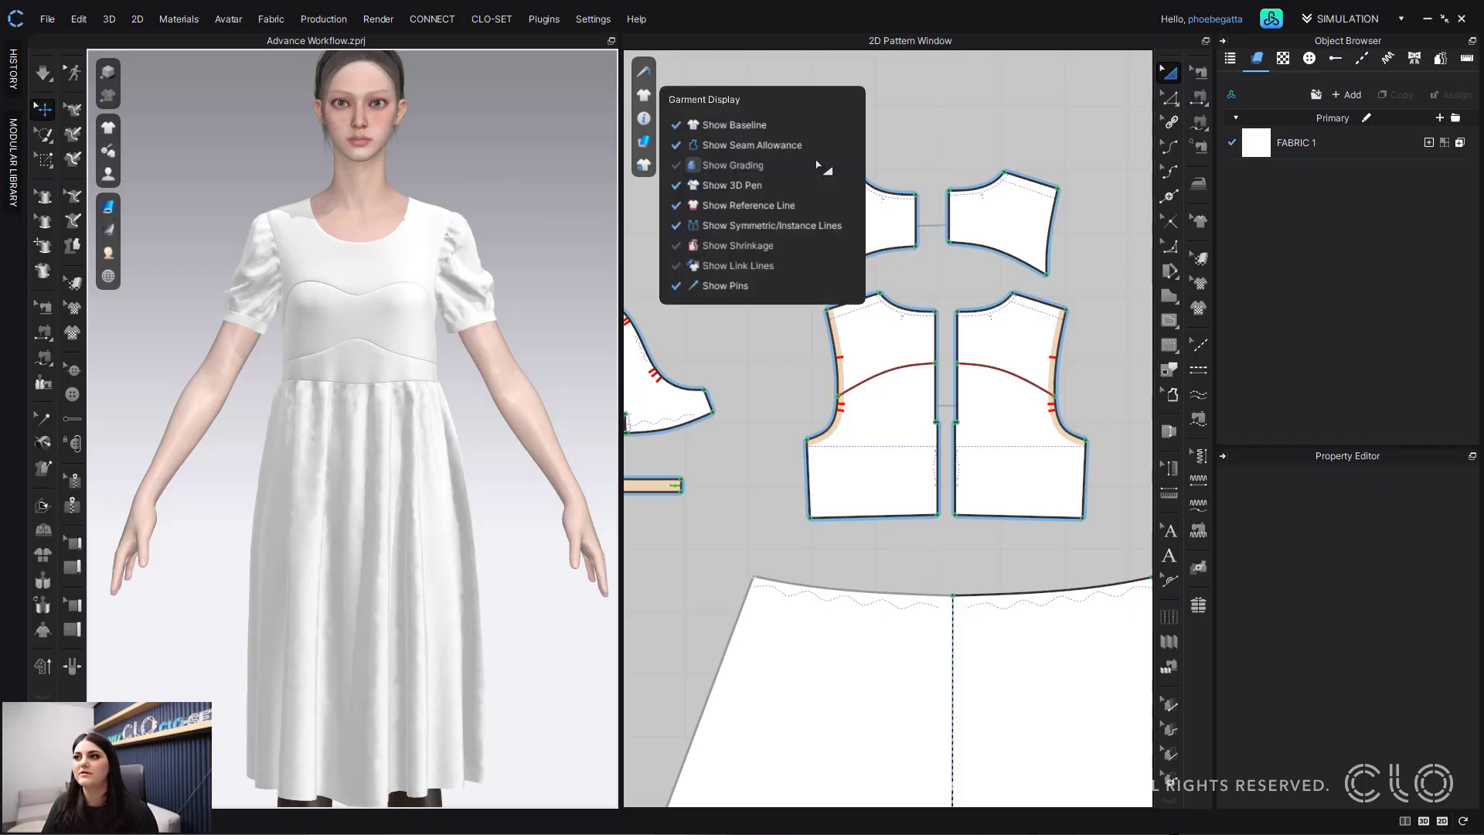
Step: Try moving the outer shoulder point of the upper front bodice outward in the cloned set and undo the move
{"action": "left_click", "coordinate": [952, 124]}
{"action": "middle_click_drag", "start_coordinate": [928, 155], "coordinate": [912, 166]}
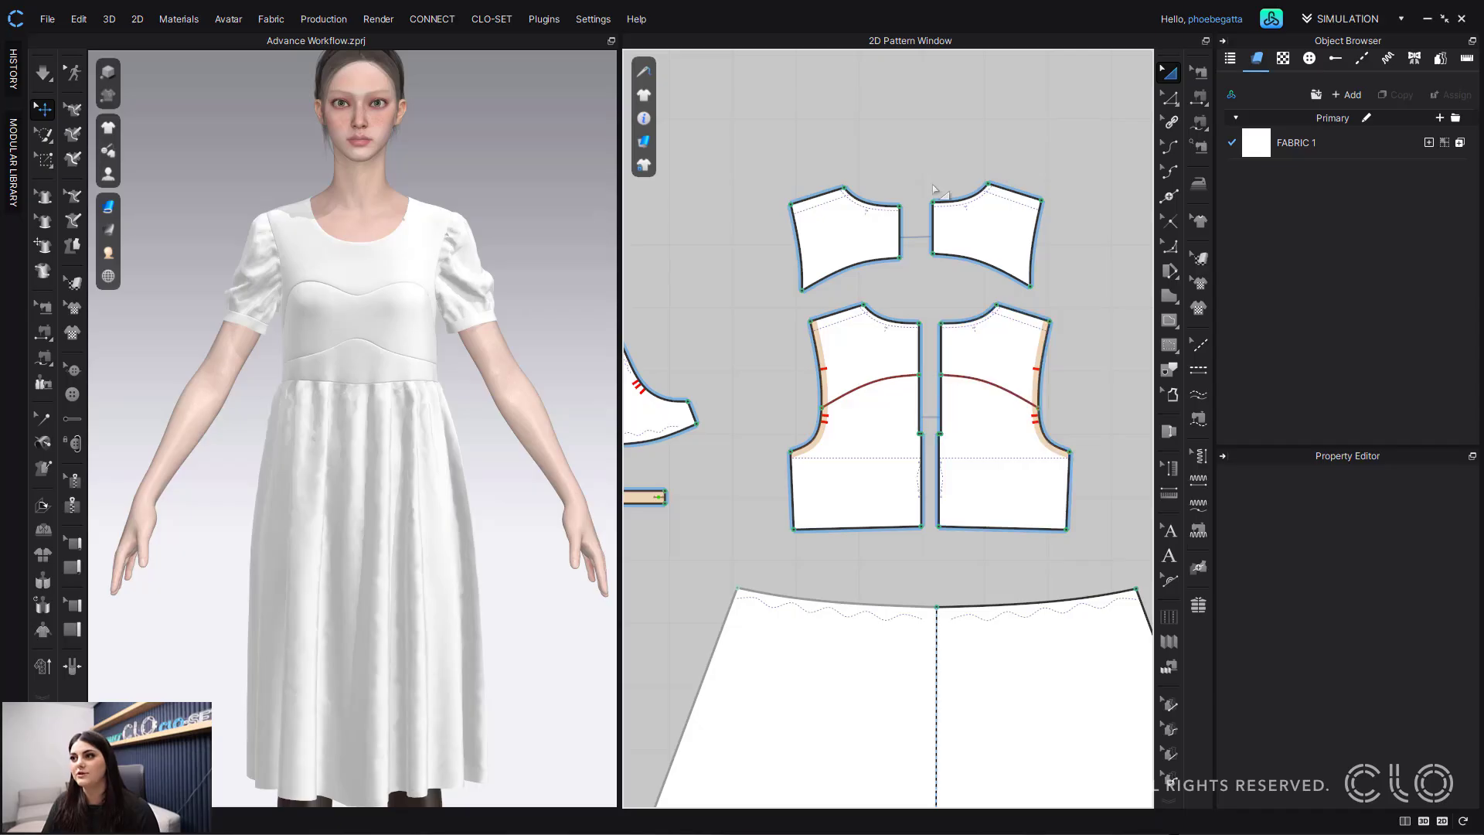
{"action": "scroll", "coordinate": [988, 229], "scroll_direction": "down", "scroll_amount": 5}
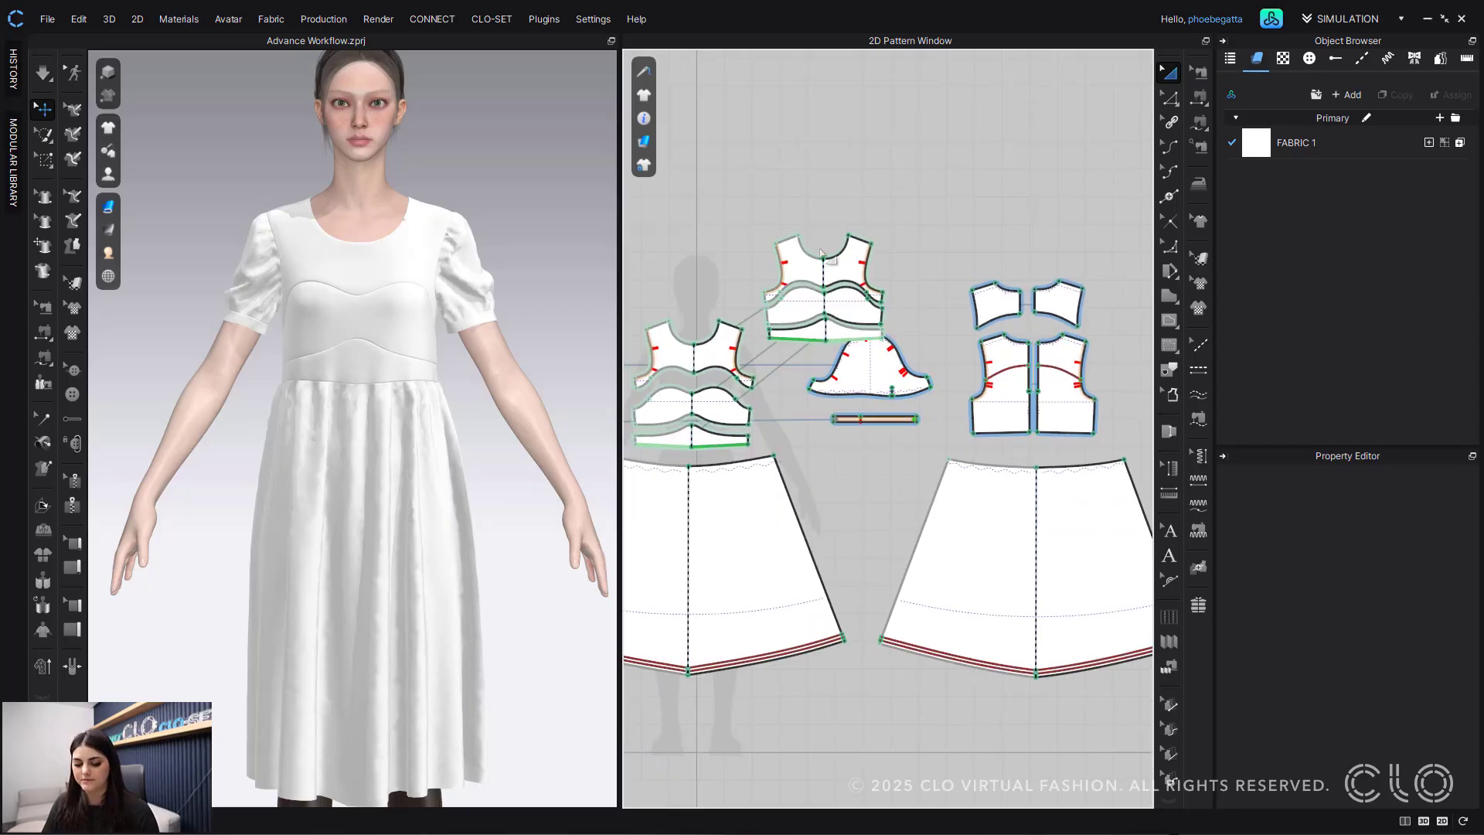
{"action": "scroll", "coordinate": [811, 205], "scroll_direction": "up", "scroll_amount": 3}
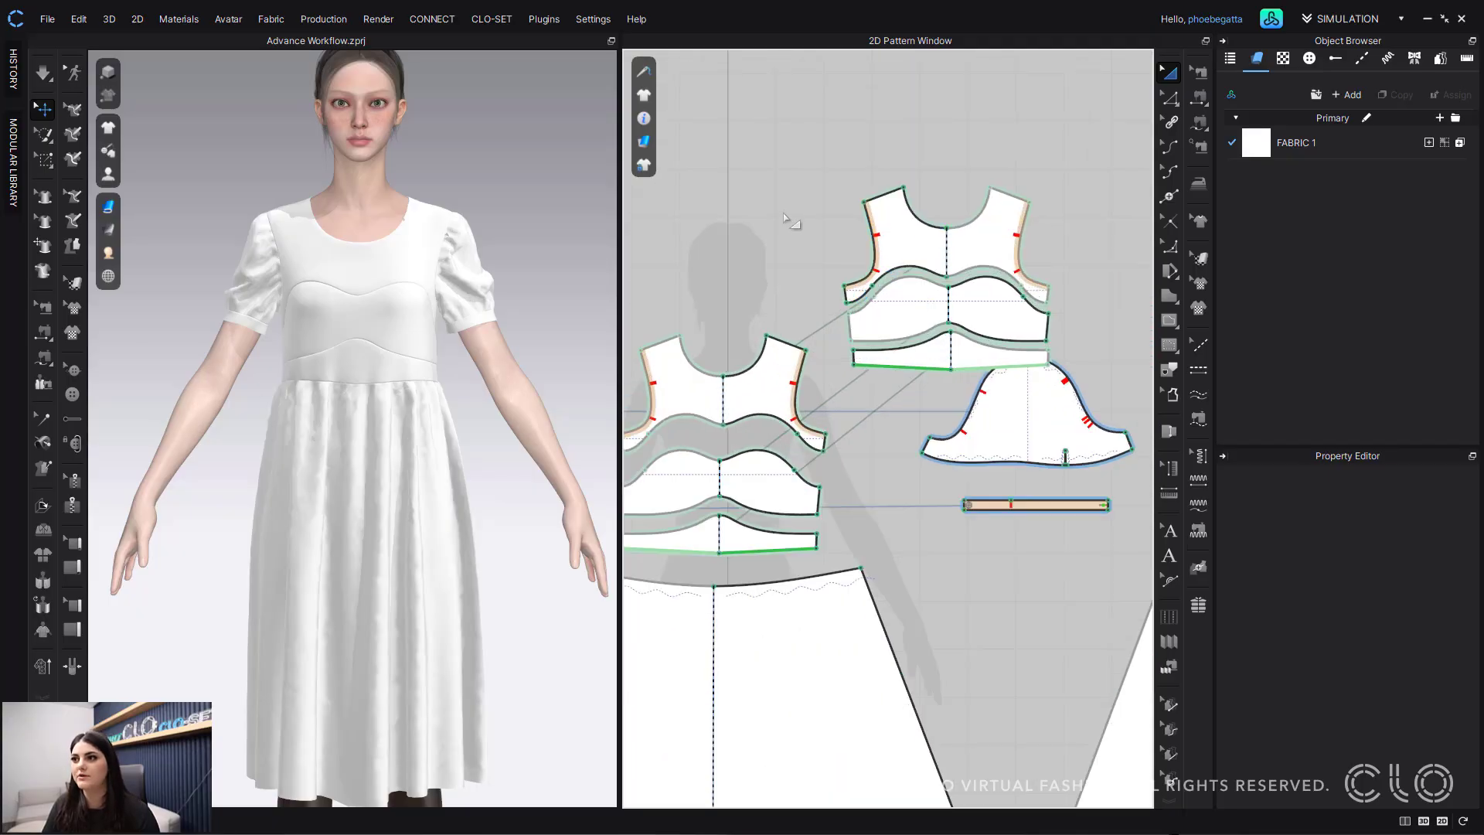
{"action": "key", "text": "z"}
{"action": "left_click", "coordinate": [868, 204]}
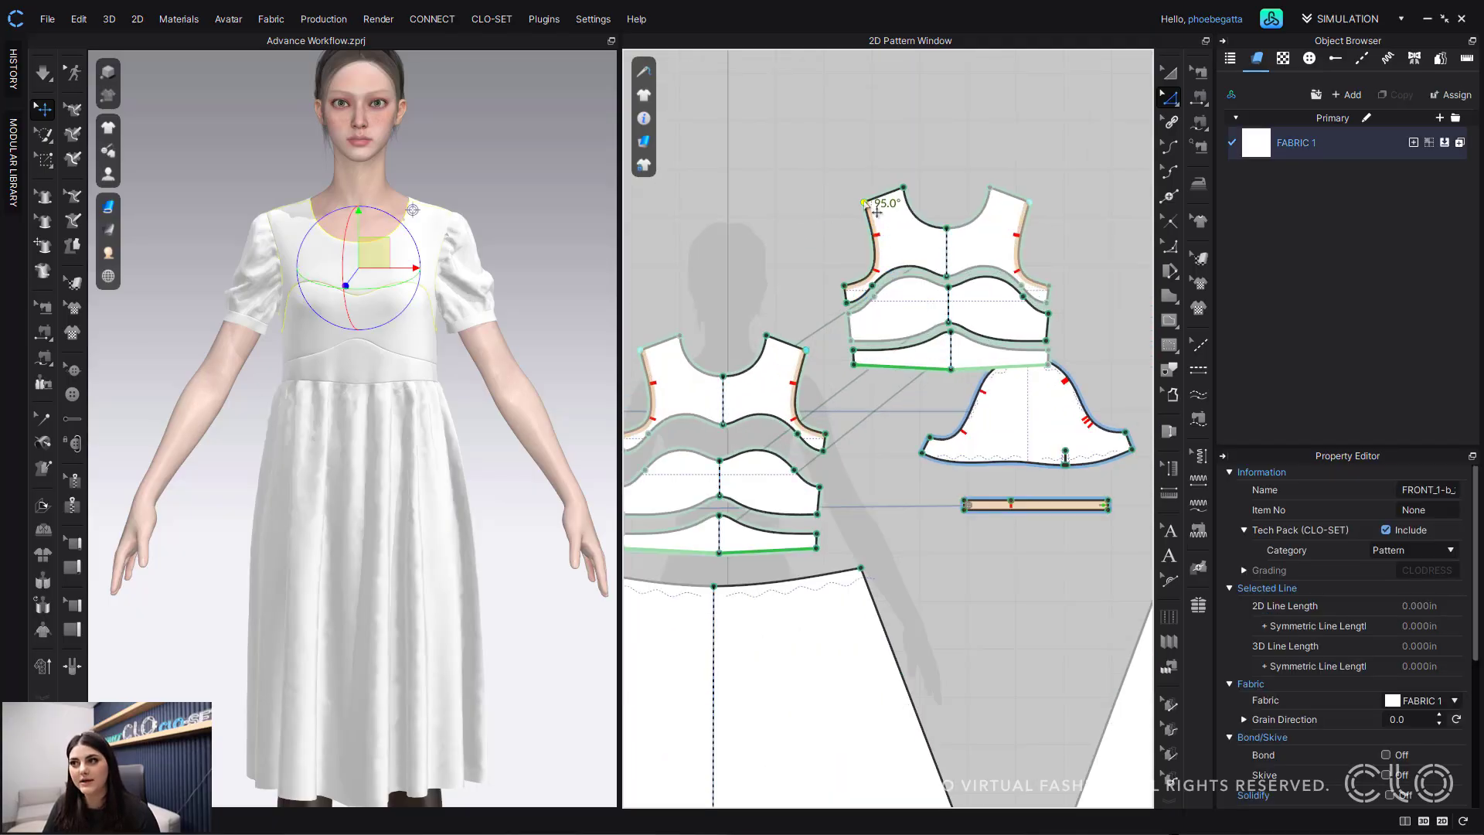
{"action": "left_click_drag", "start_coordinate": [878, 211], "coordinate": [869, 212]}
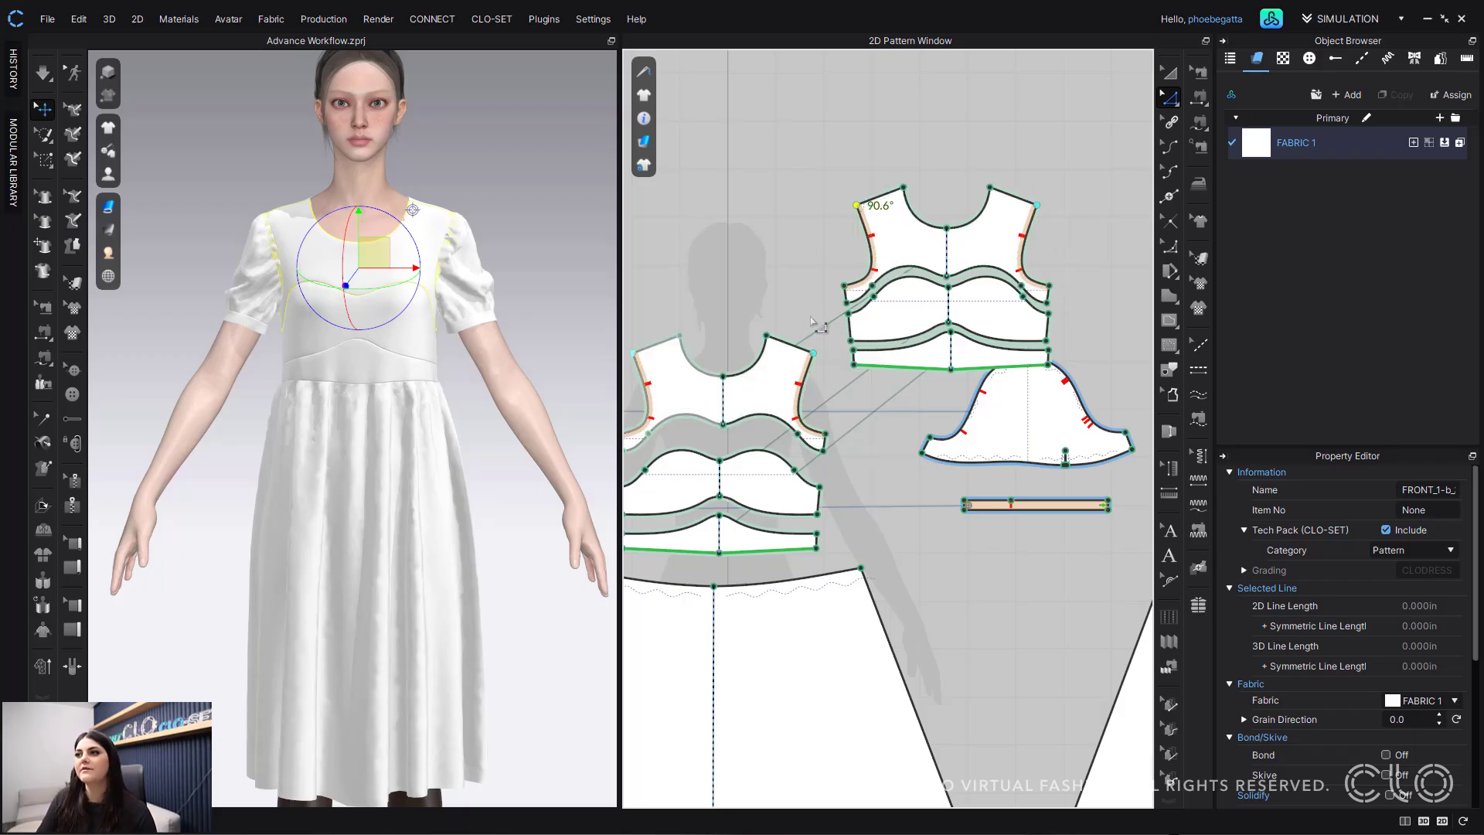
{"action": "key", "text": "ctrl+z"}
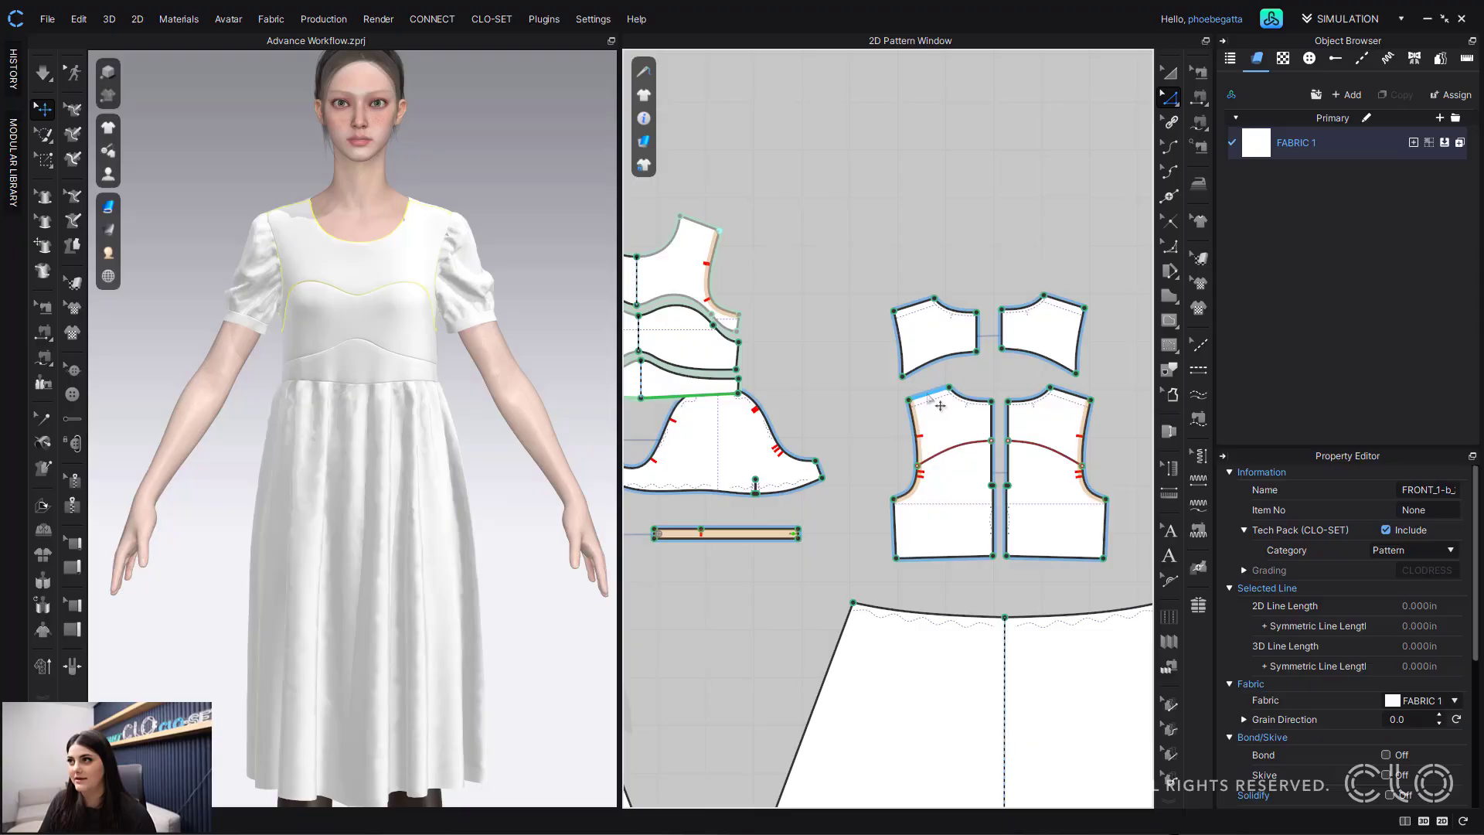
Step: Move the sleeve and cuff above the front bodice layers, and bring the back bodice and facings closer beside them
{"action": "scroll", "coordinate": [976, 226], "scroll_direction": "down", "scroll_amount": 5}
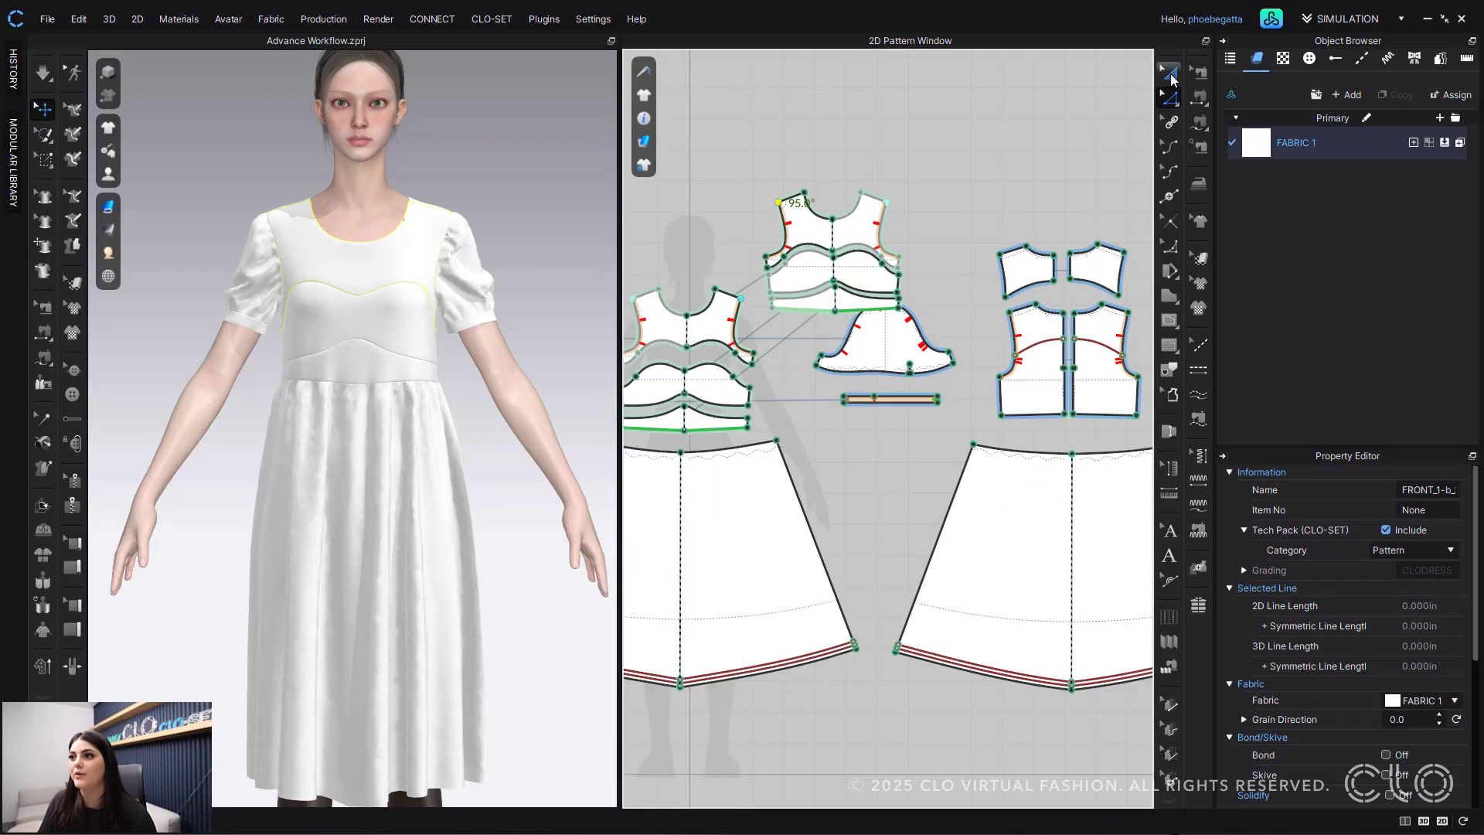
{"action": "left_click", "coordinate": [1170, 74]}
{"action": "left_click", "coordinate": [897, 346]}
{"action": "left_click", "coordinate": [893, 400], "text": "shift"}
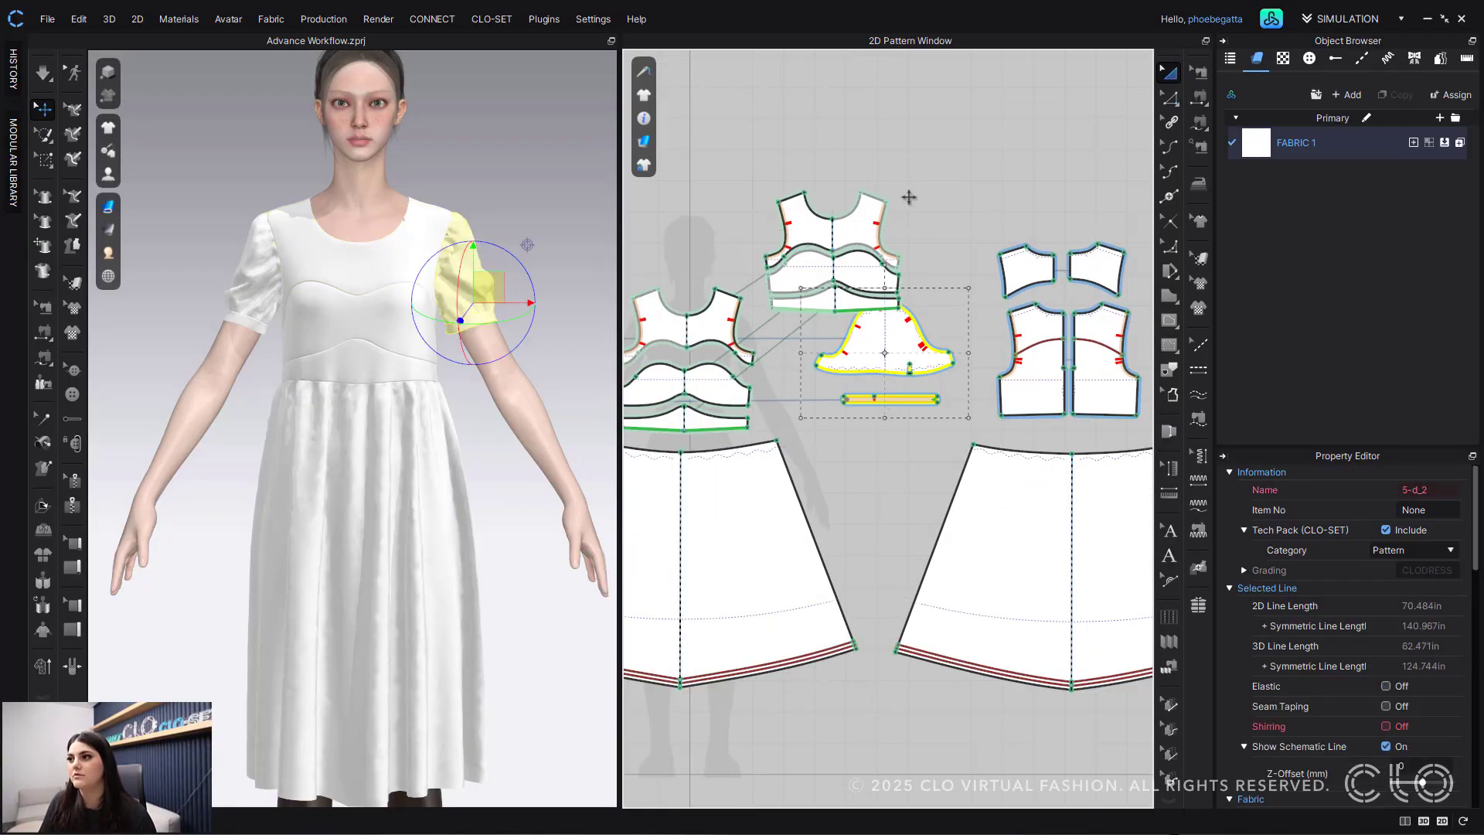
{"action": "left_click_drag", "start_coordinate": [909, 197], "coordinate": [900, 93]}
{"action": "left_click_drag", "start_coordinate": [982, 210], "coordinate": [1040, 395]}
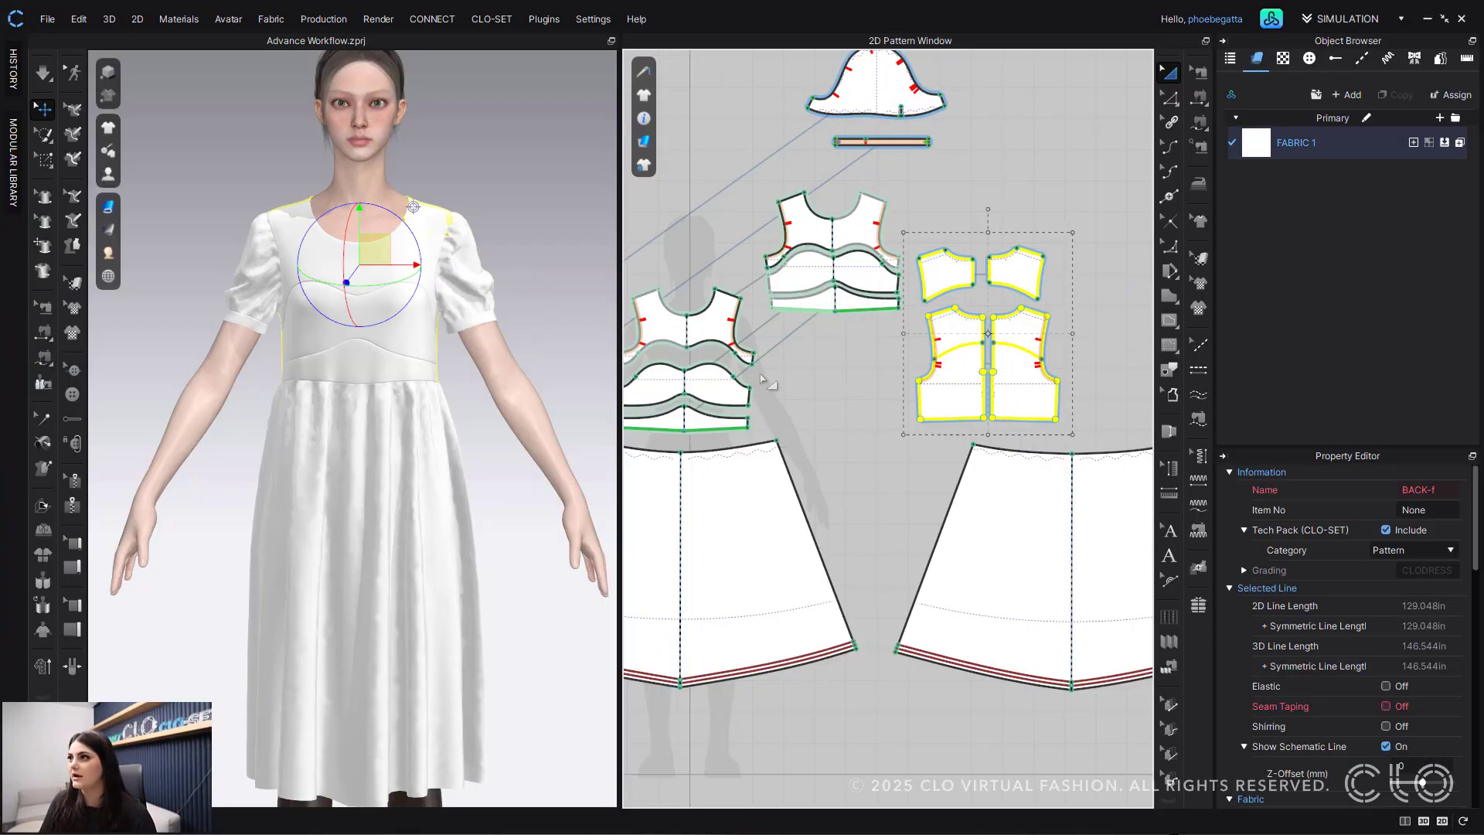
{"action": "left_click", "coordinate": [763, 378]}
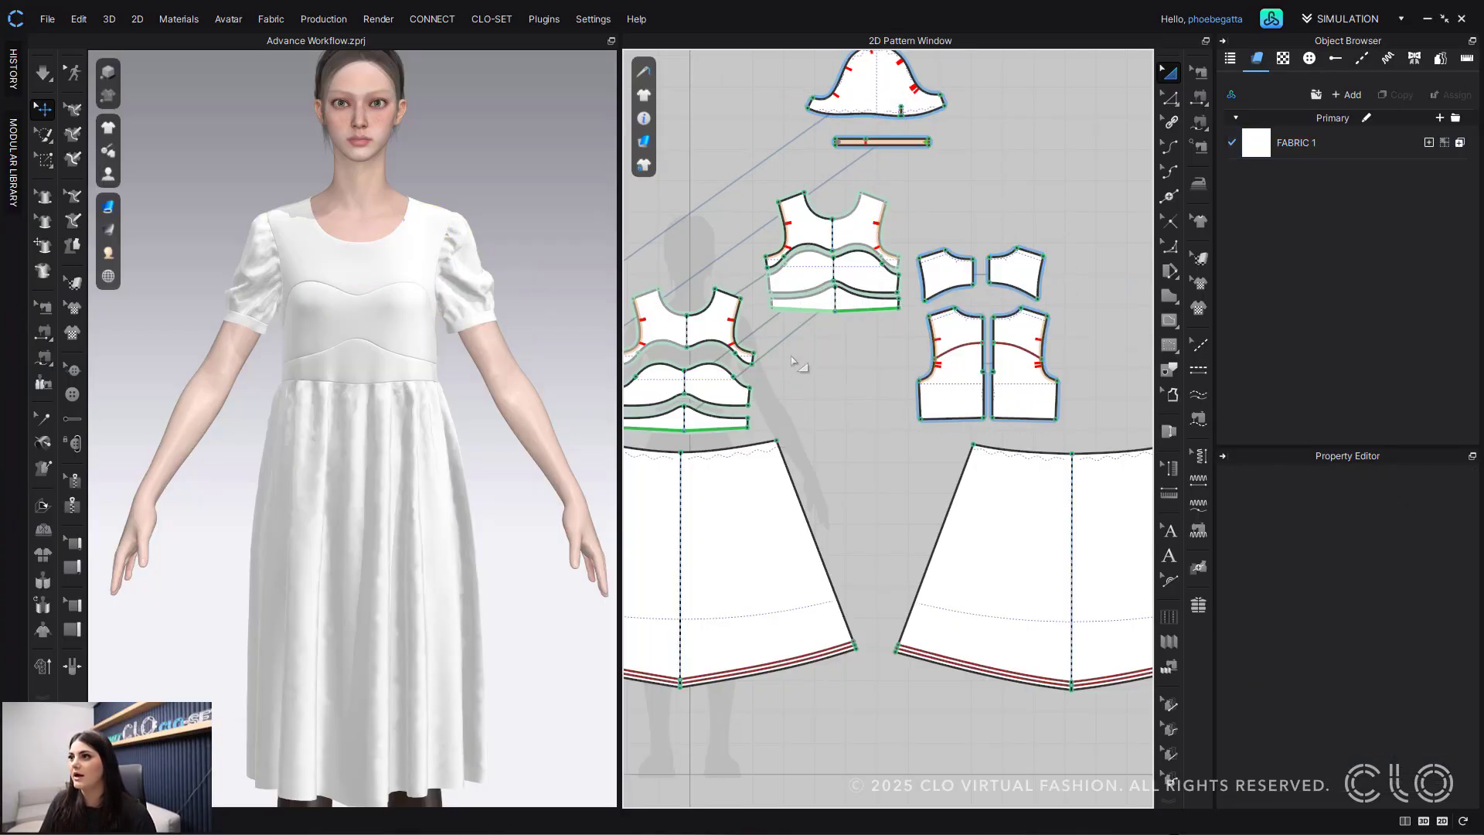
Step: Link the shoulder line of the upper front bodice to the back bodice's shoulder line with Link Lines
{"action": "left_click", "coordinate": [1169, 97]}
{"action": "left_click", "coordinate": [719, 303]}
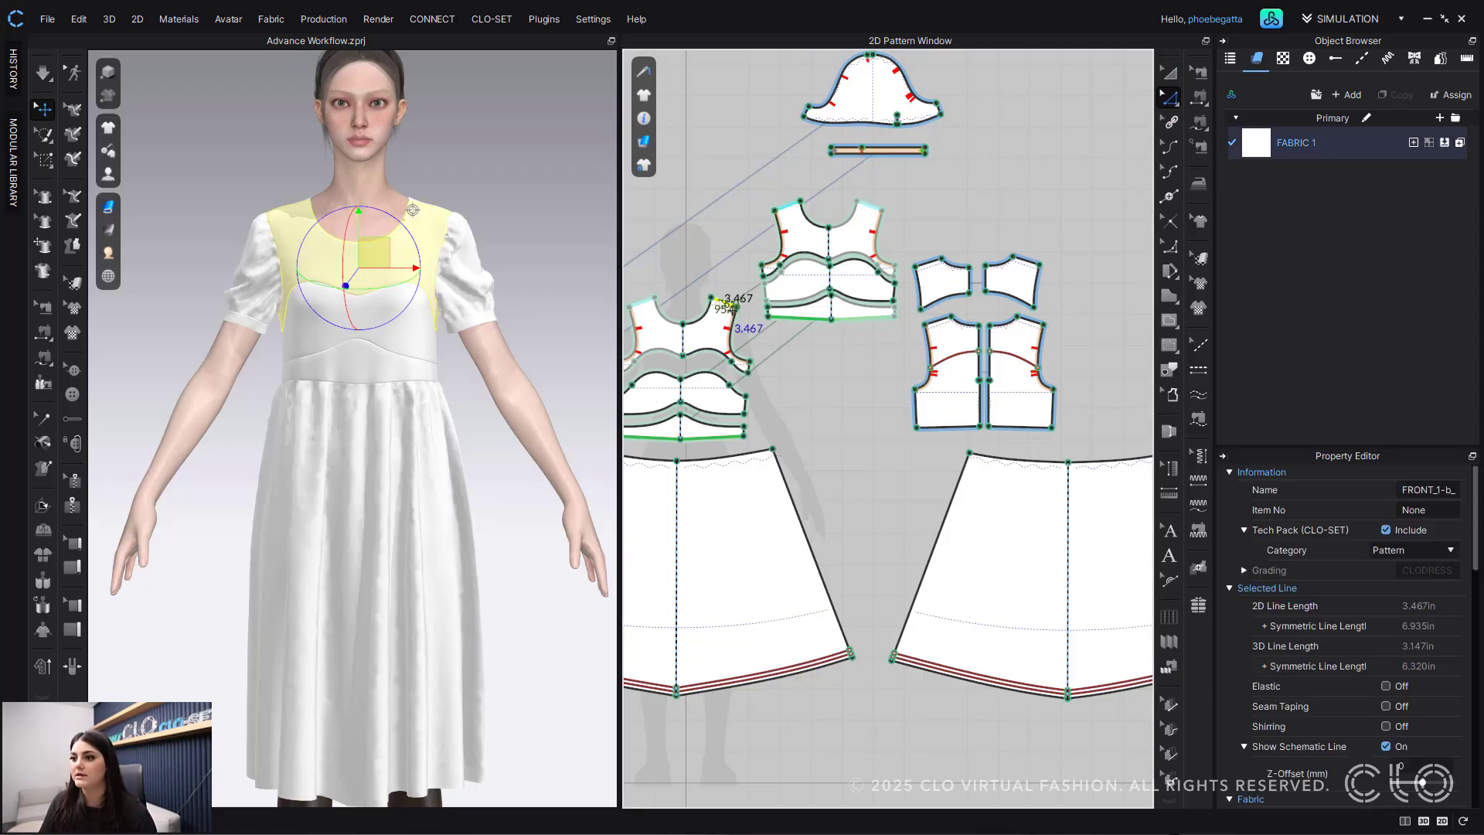
{"action": "right_click", "coordinate": [720, 300]}
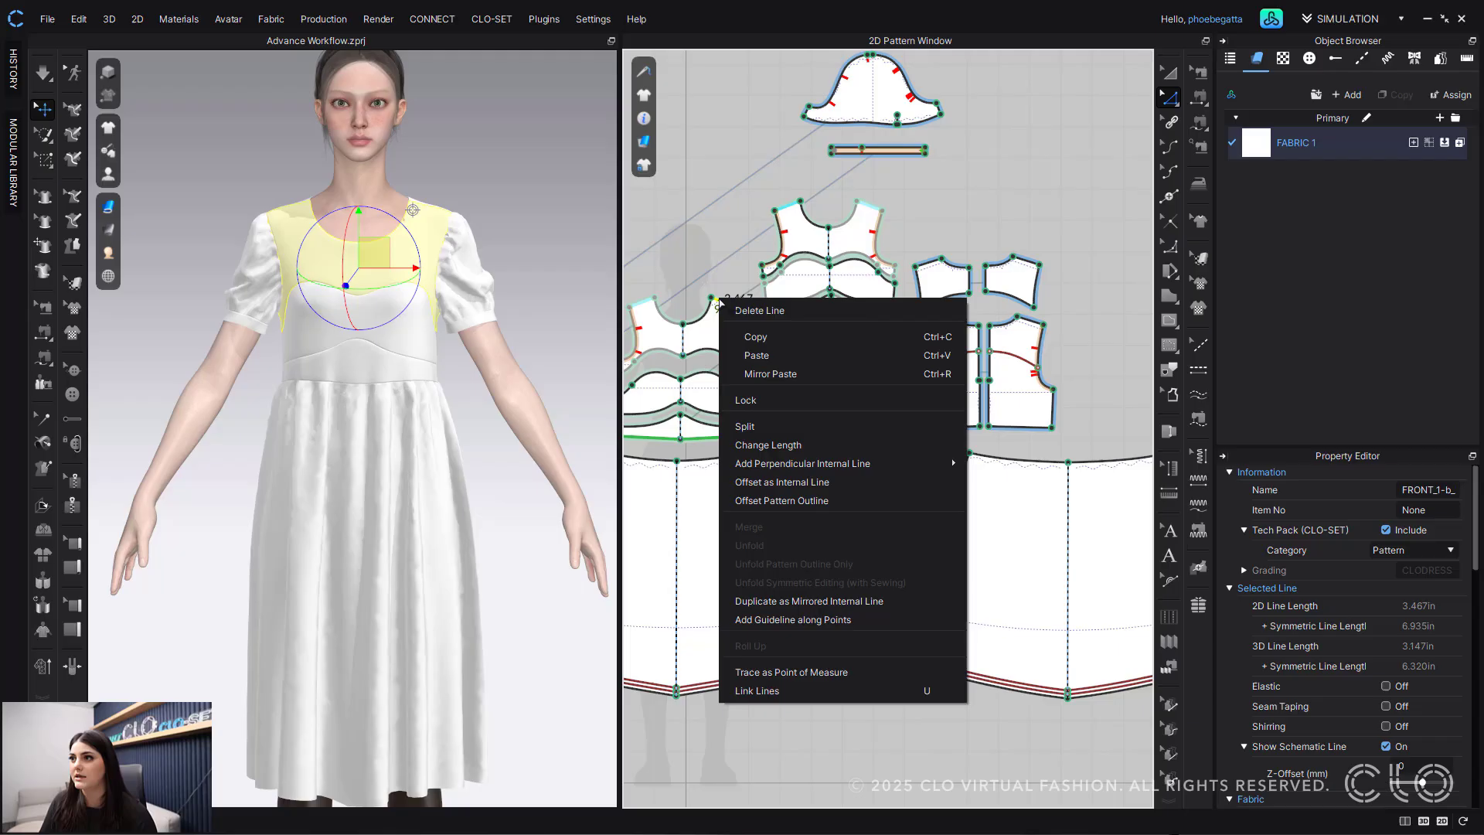
{"action": "left_click", "coordinate": [787, 690]}
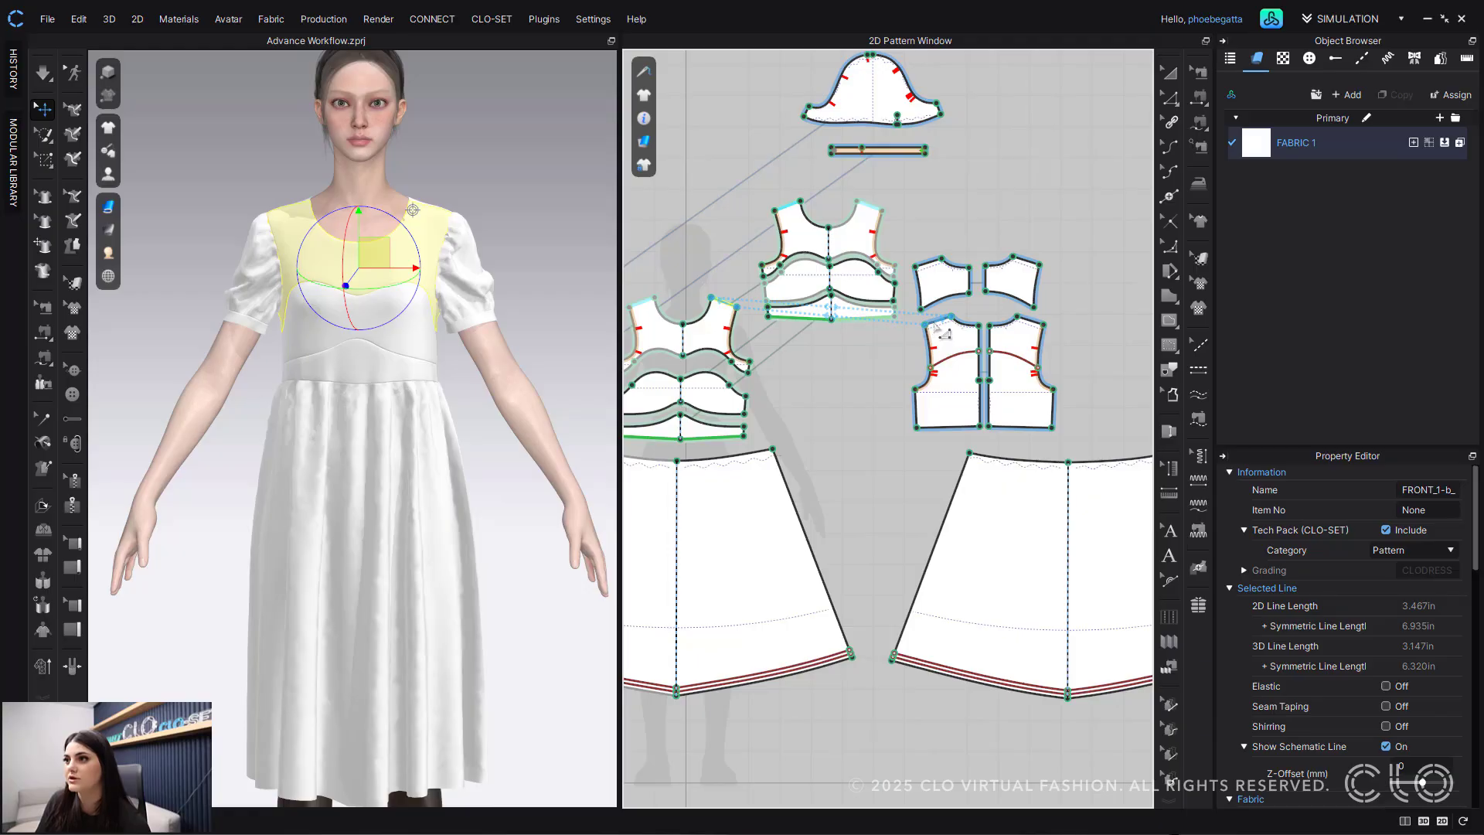
{"action": "scroll", "coordinate": [943, 332], "scroll_direction": "up", "scroll_amount": 5}
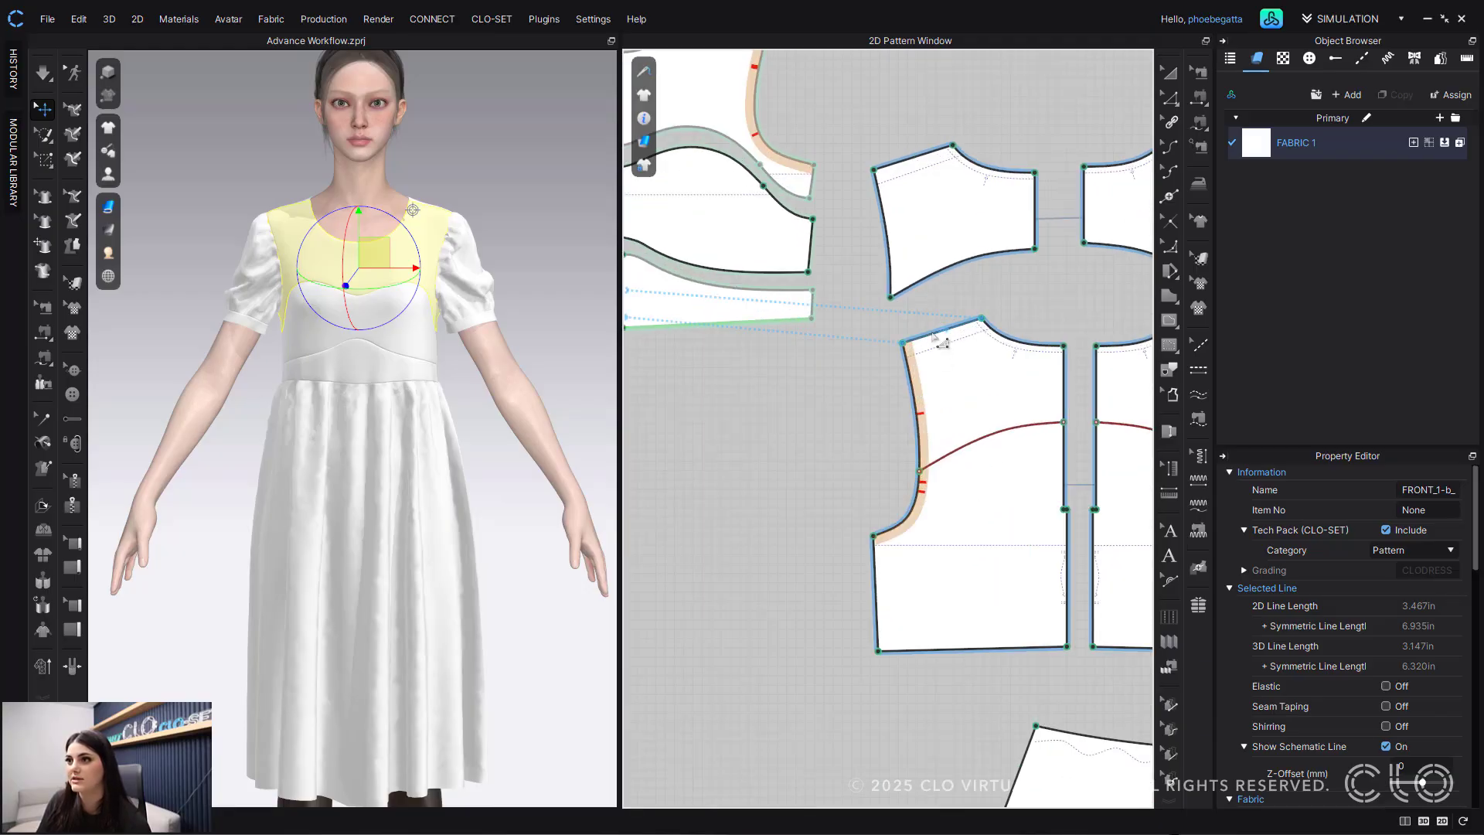
{"action": "scroll", "coordinate": [933, 337], "scroll_direction": "down", "scroll_amount": 2}
{"action": "middle_click_drag", "start_coordinate": [937, 338], "coordinate": [1112, 341]}
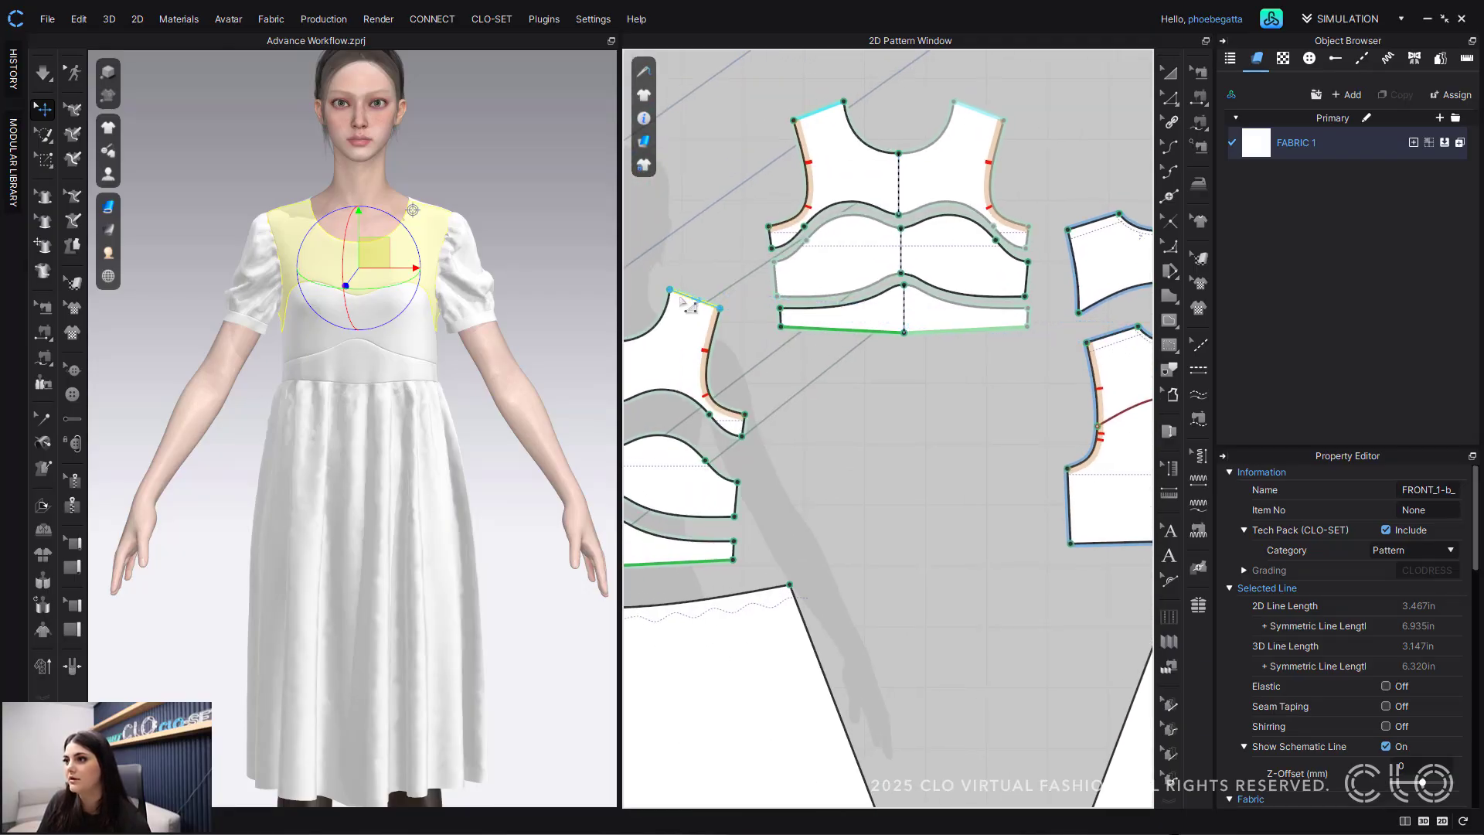
{"action": "middle_click_drag", "start_coordinate": [932, 386], "coordinate": [714, 456]}
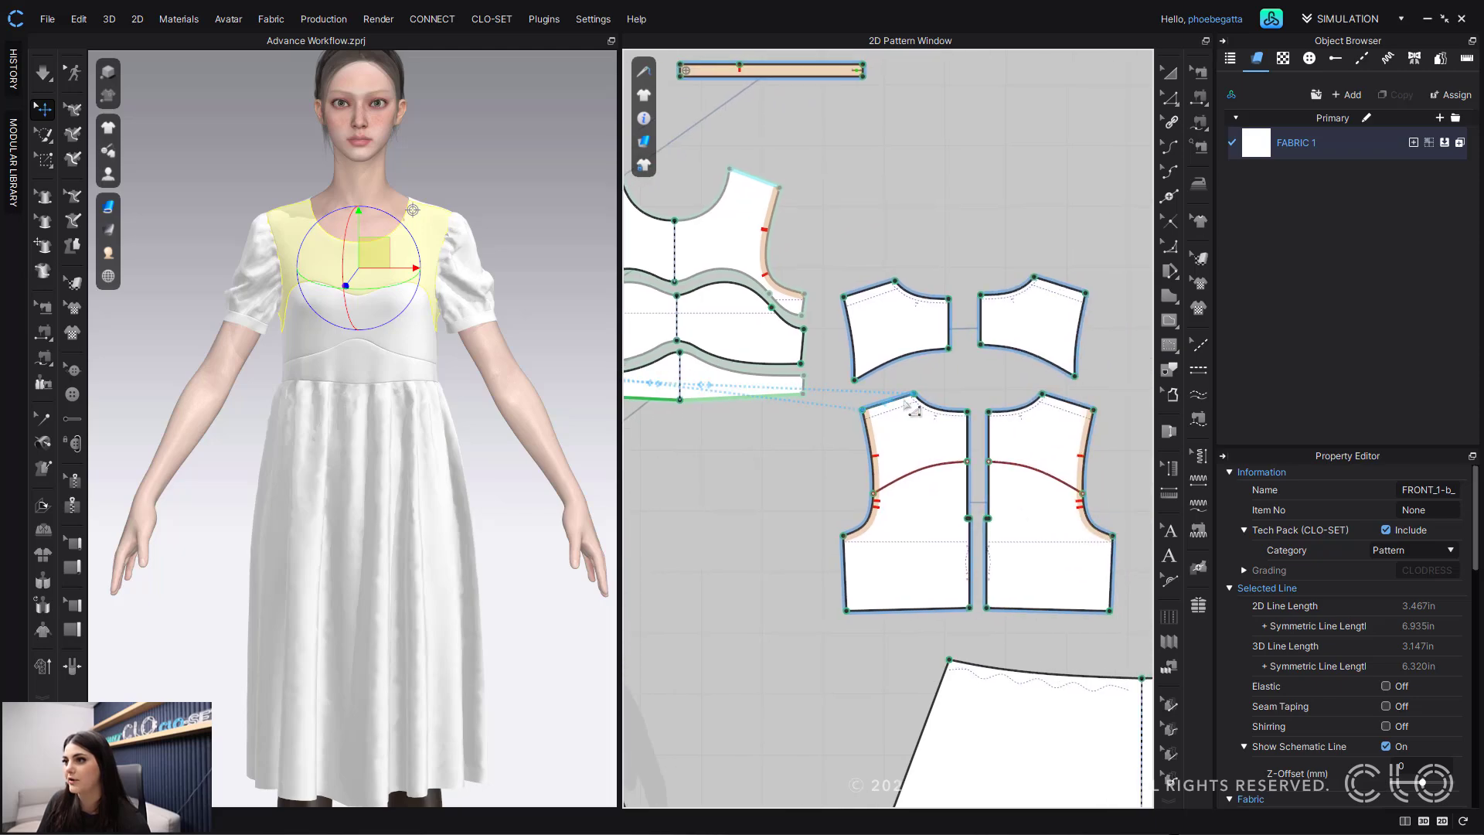
{"action": "scroll", "coordinate": [911, 403], "scroll_direction": "up", "scroll_amount": 4}
{"action": "scroll", "coordinate": [861, 412], "scroll_direction": "up", "scroll_amount": 5}
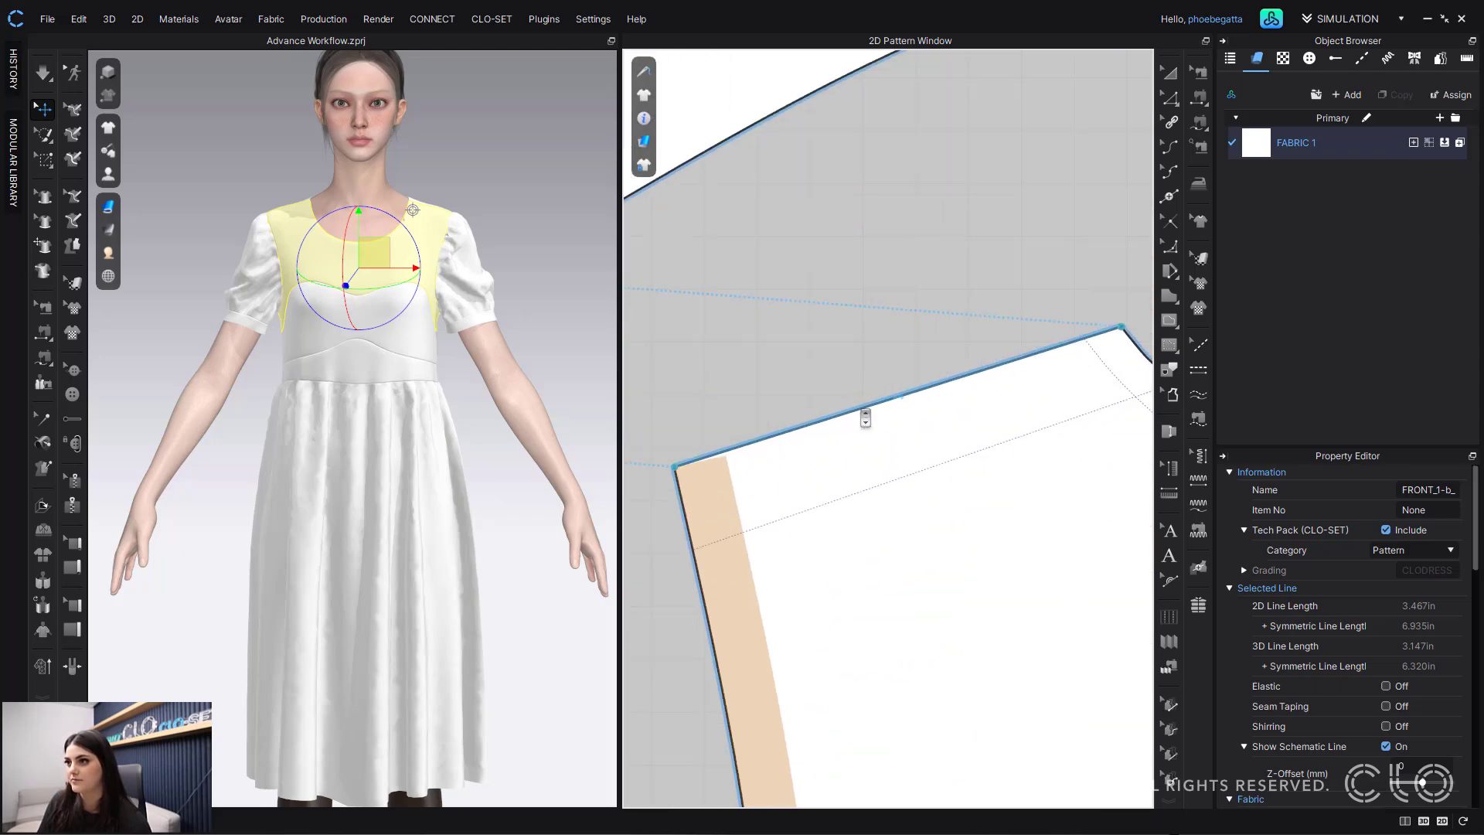
{"action": "left_click", "coordinate": [860, 412]}
Step: Link the back bodice's shoulder line to the back facing's shoulder line with Link Lines
{"action": "scroll", "coordinate": [861, 412], "scroll_direction": "down", "scroll_amount": 3}
{"action": "scroll", "coordinate": [861, 412], "scroll_direction": "down", "scroll_amount": 4}
{"action": "scroll", "coordinate": [948, 457], "scroll_direction": "up", "scroll_amount": 4}
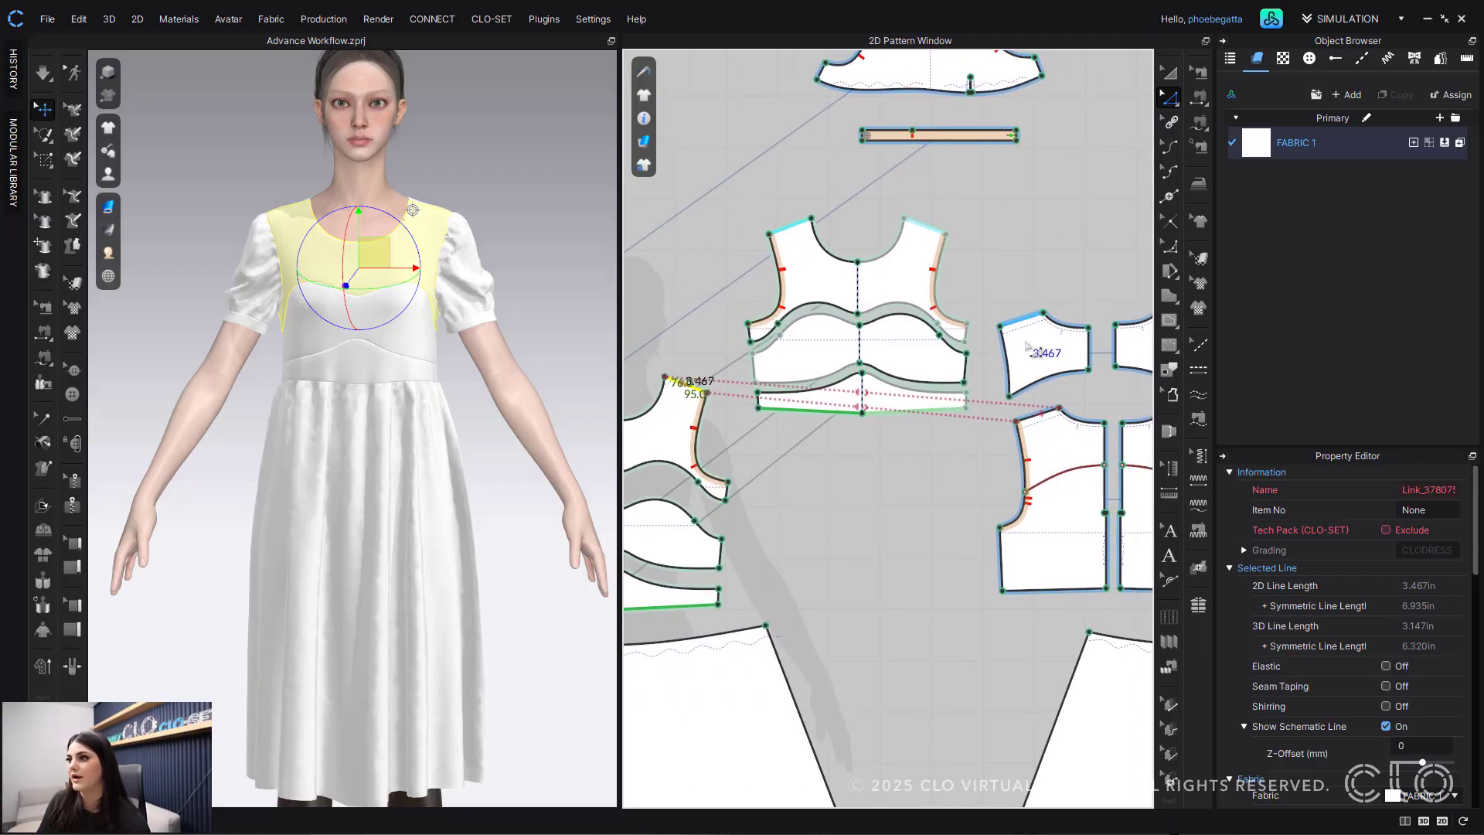
{"action": "right_click", "coordinate": [1025, 422]}
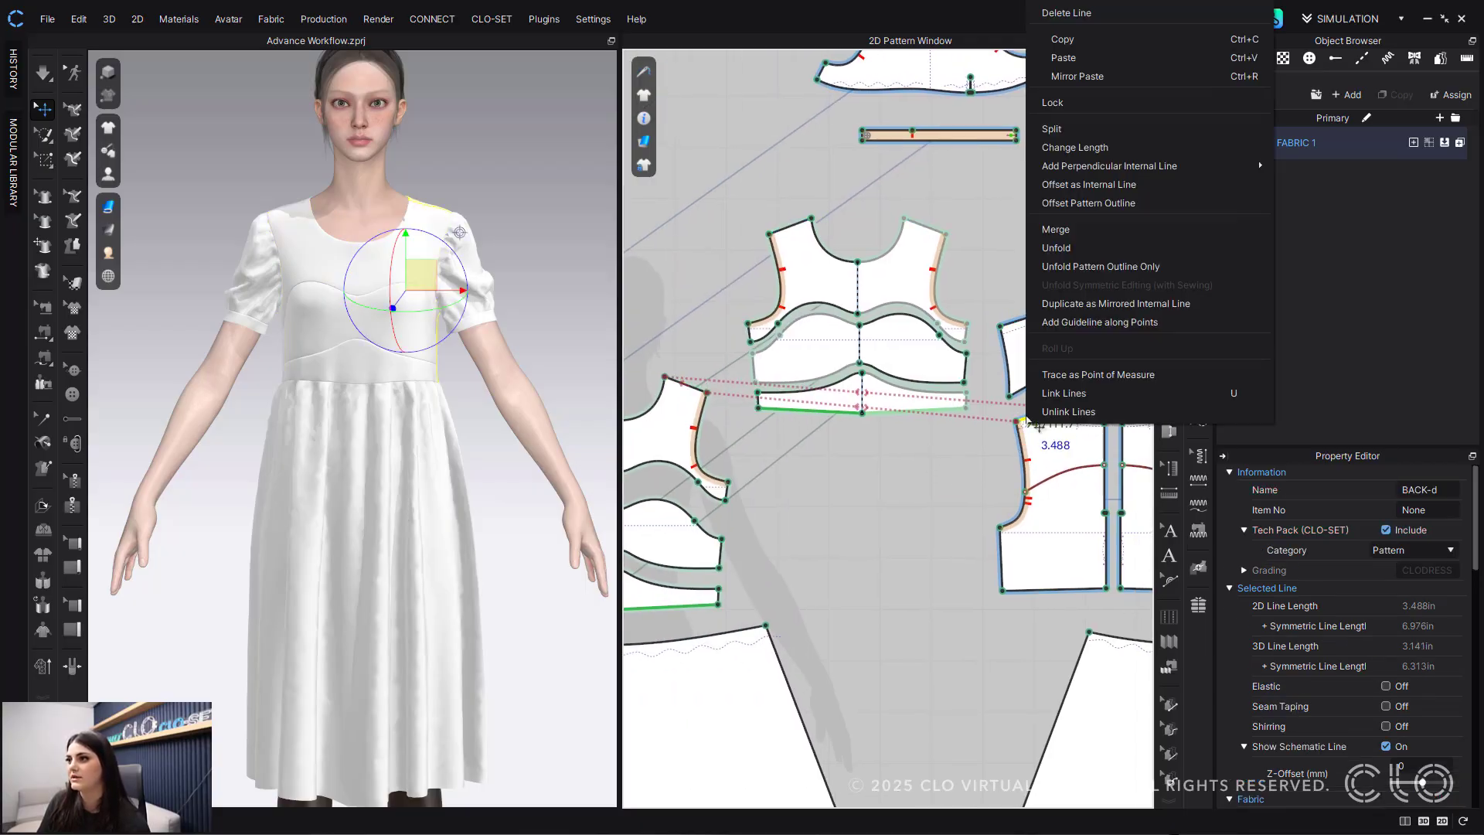
{"action": "left_click", "coordinate": [1079, 415]}
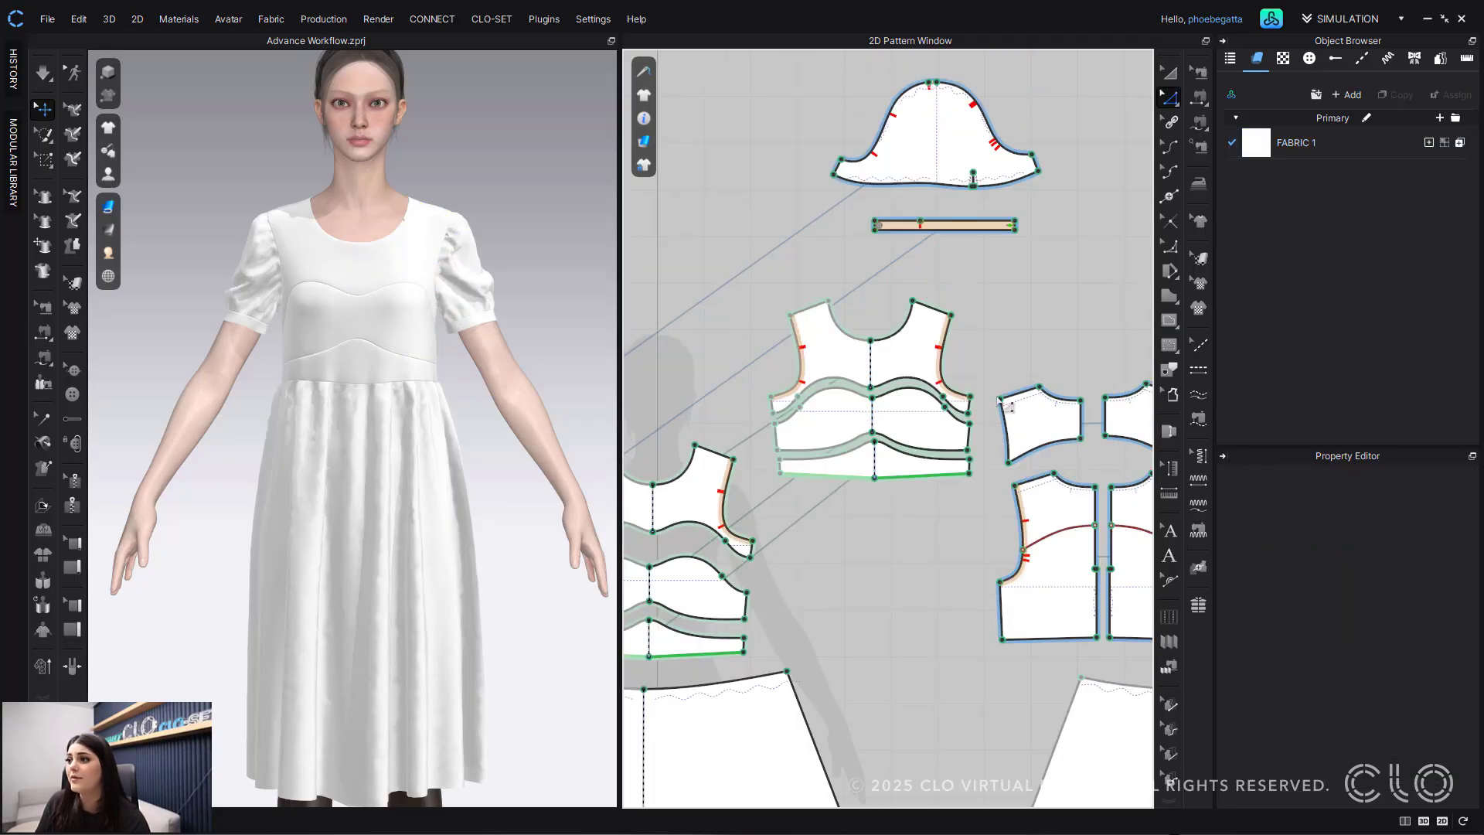
Step: Move the back facing's outer shoulder point outward for a shoulder of about 3.78 in, and reshape the upper front bodice's armhole curve
{"action": "left_click", "coordinate": [1002, 399]}
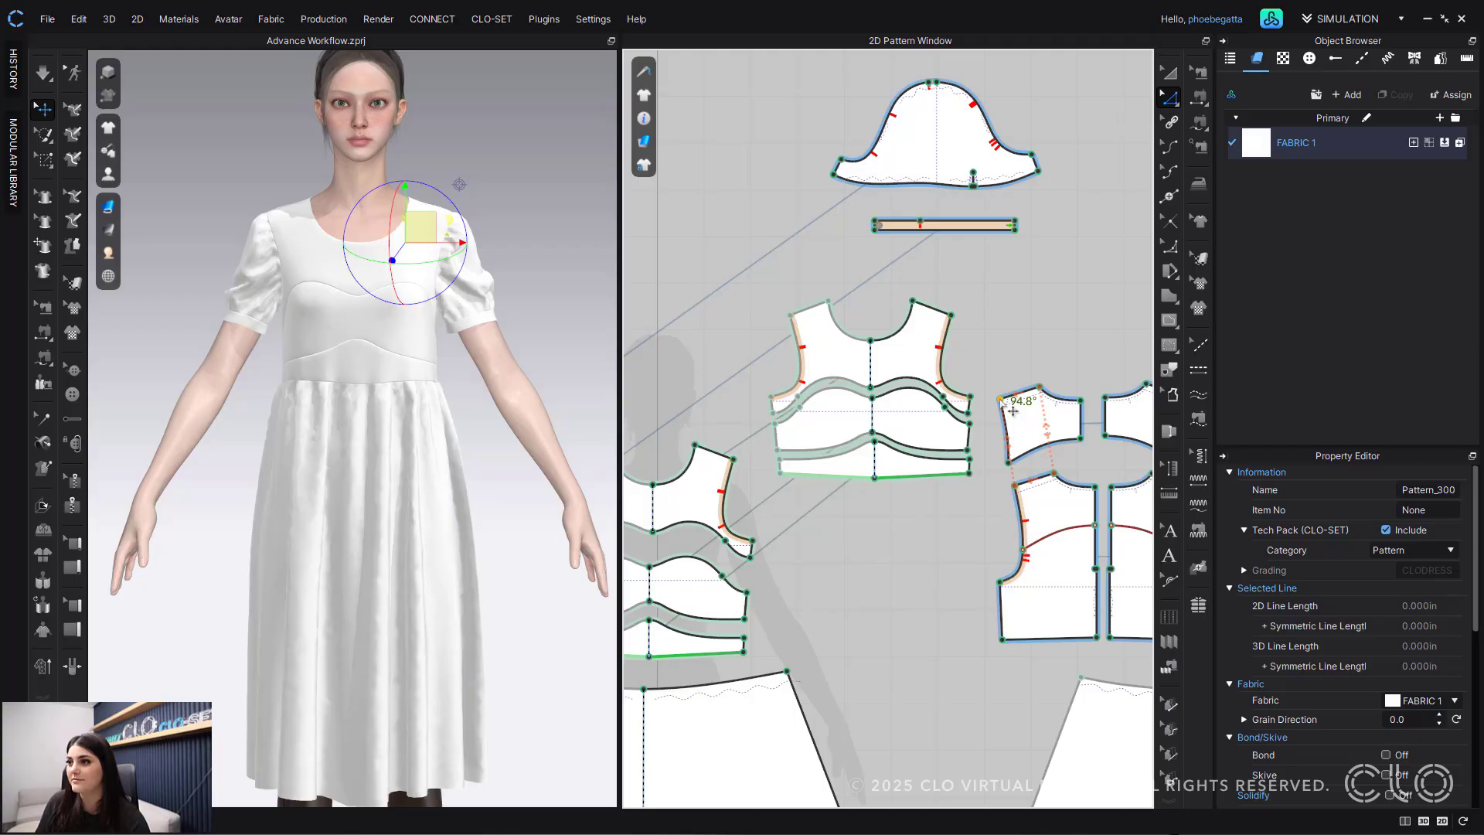
{"action": "left_click_drag", "start_coordinate": [1017, 409], "coordinate": [1007, 408]}
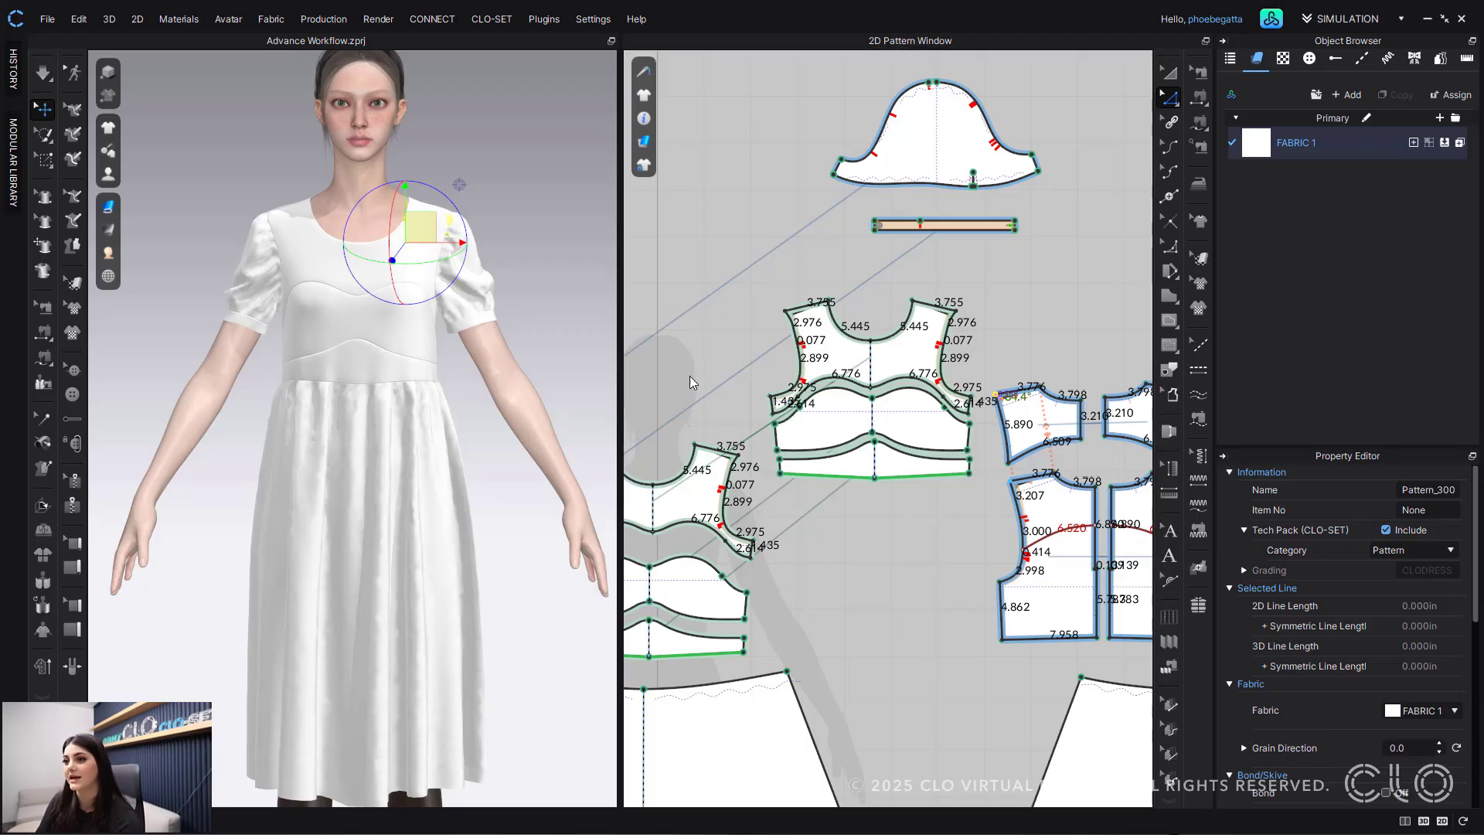
{"action": "key", "text": "v"}
{"action": "scroll", "coordinate": [745, 471], "scroll_direction": "up", "scroll_amount": 5}
{"action": "left_click", "coordinate": [725, 410]}
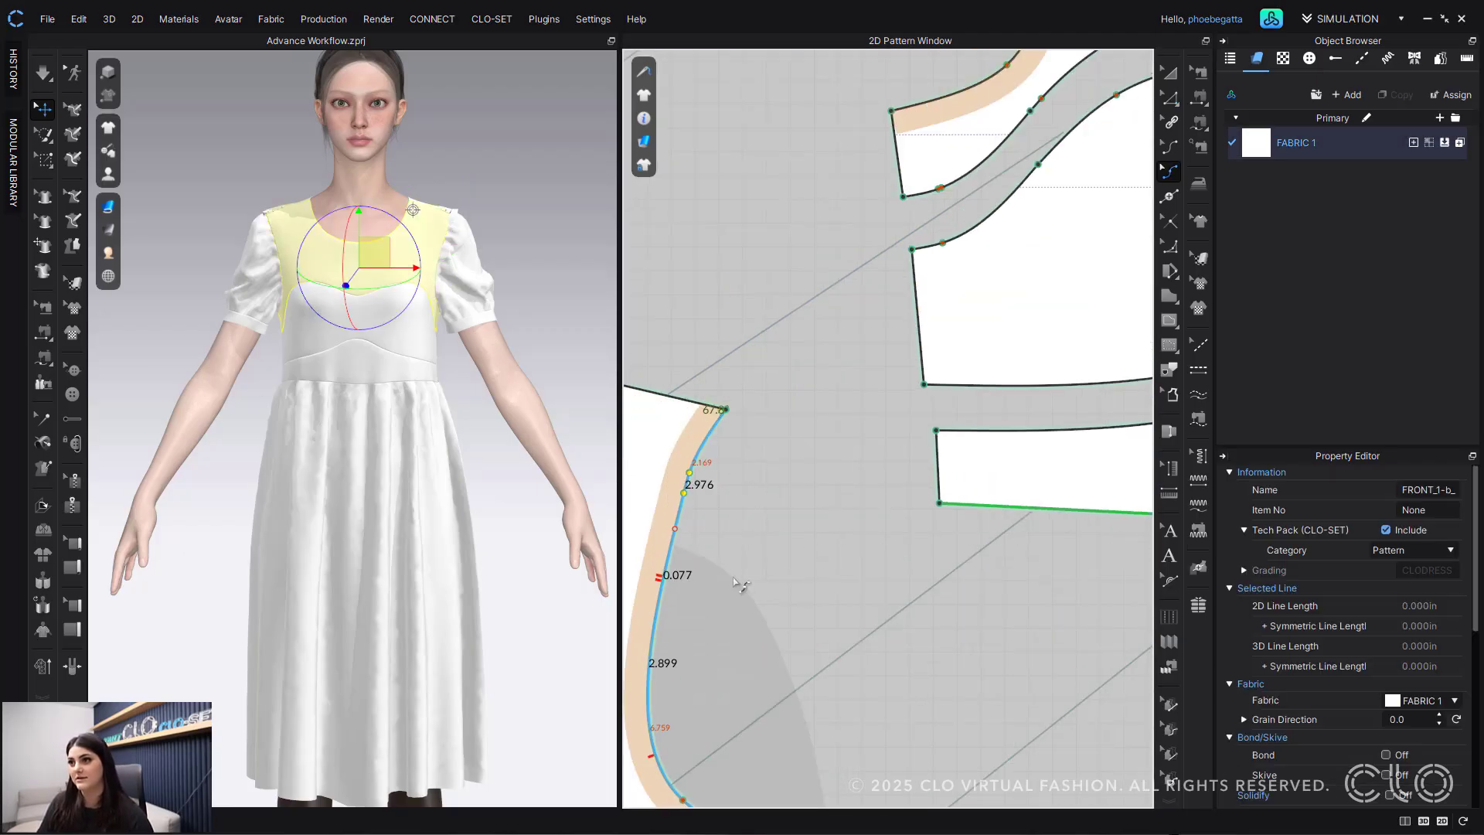
{"action": "scroll", "coordinate": [858, 511], "scroll_direction": "down", "scroll_amount": 3}
{"action": "scroll", "coordinate": [729, 513], "scroll_direction": "down", "scroll_amount": 3}
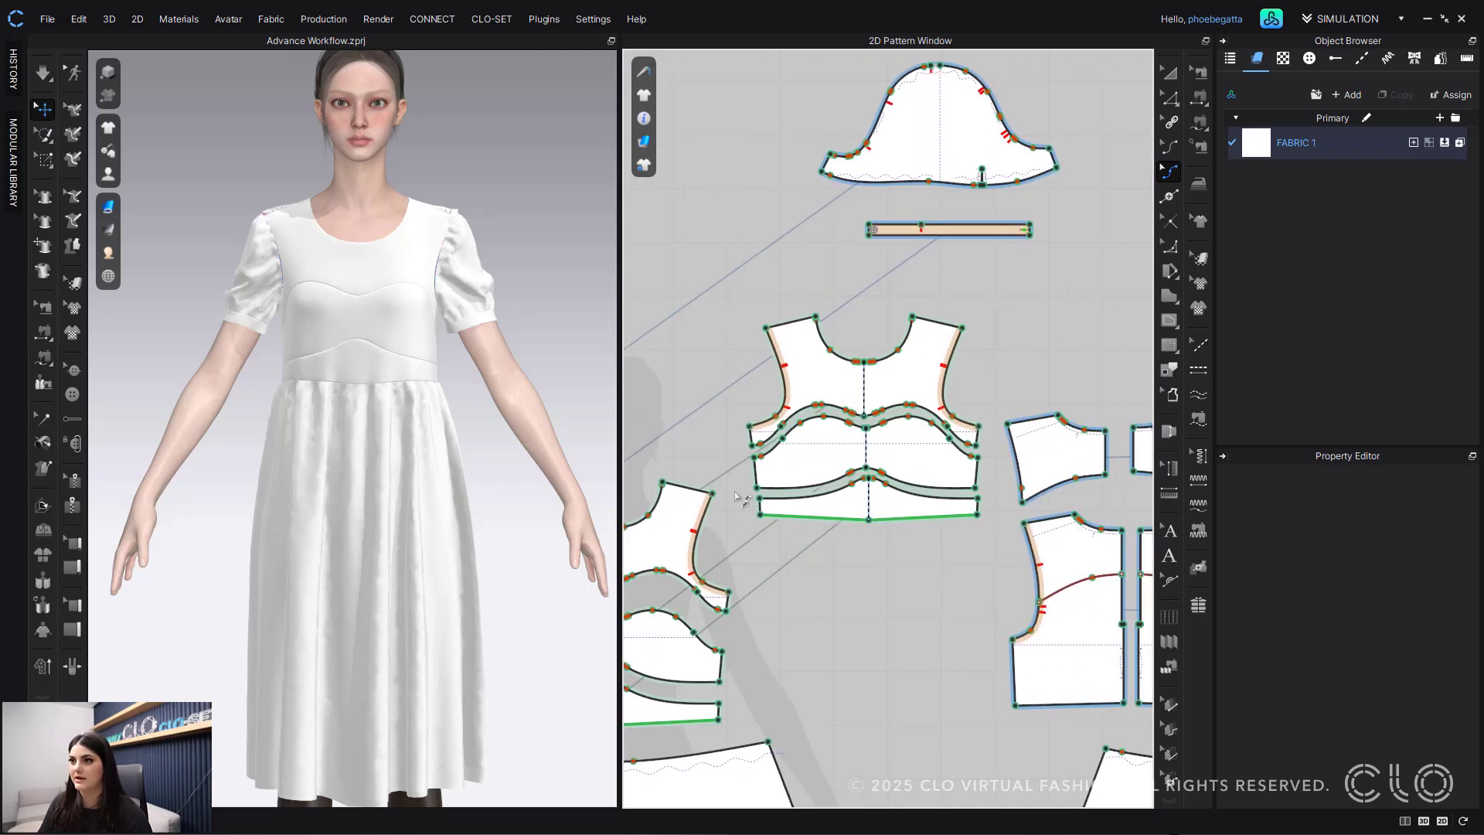
Step: Move the upper front bodice's outer shoulder point inward for a shoulder line of about 3.1 in, and simulate the garment
{"action": "key", "text": "z"}
{"action": "left_click", "coordinate": [725, 504]}
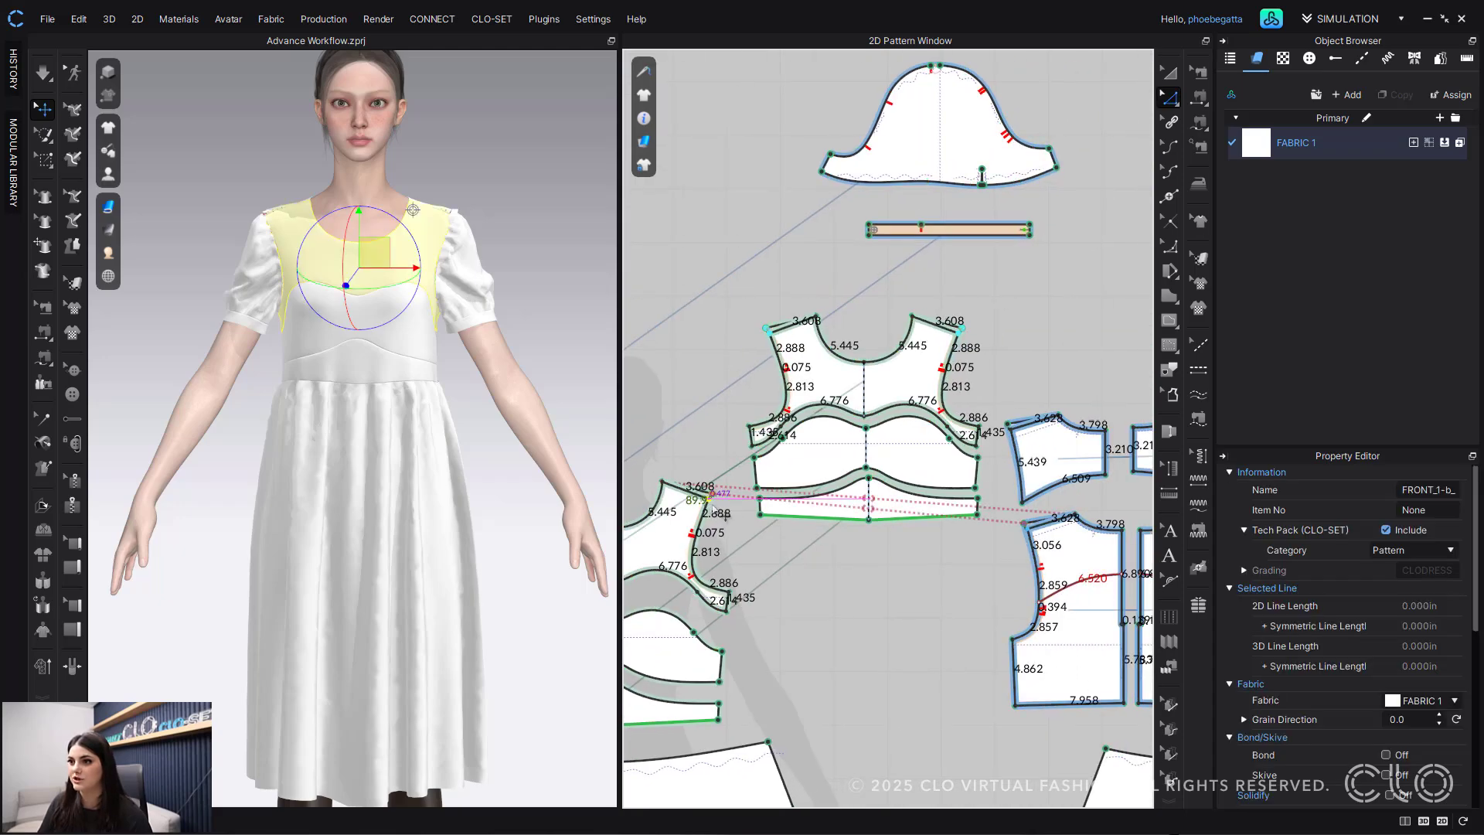
{"action": "left_click_drag", "start_coordinate": [716, 535], "coordinate": [720, 496]}
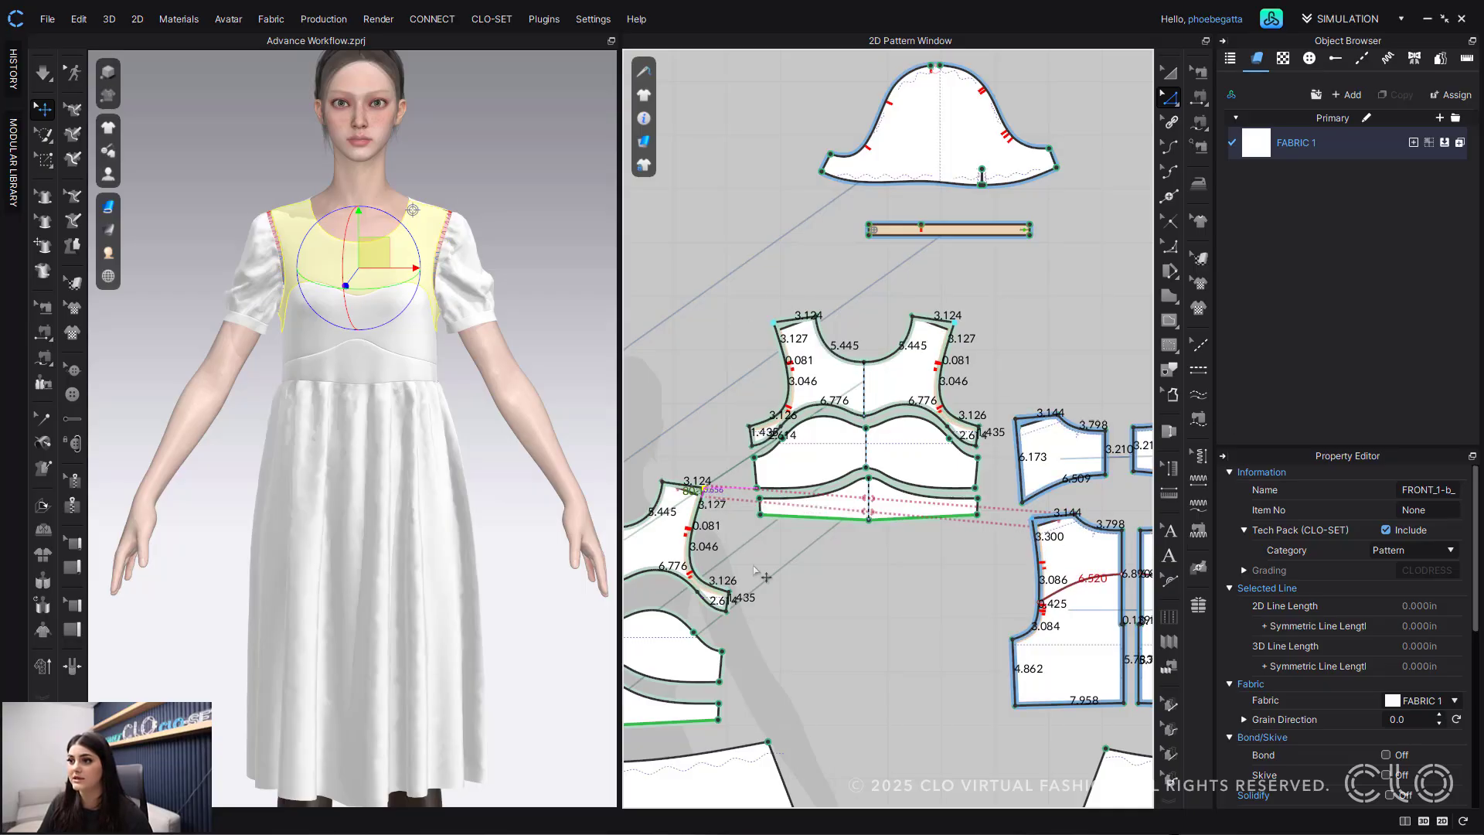
{"action": "middle_click_drag", "start_coordinate": [755, 568], "coordinate": [835, 564]}
{"action": "left_click_drag", "start_coordinate": [784, 484], "coordinate": [783, 495]}
{"action": "left_click", "coordinate": [944, 633]}
{"action": "scroll", "coordinate": [946, 633], "scroll_direction": "down", "scroll_amount": 4}
{"action": "middle_click_drag", "start_coordinate": [1018, 597], "coordinate": [969, 550]}
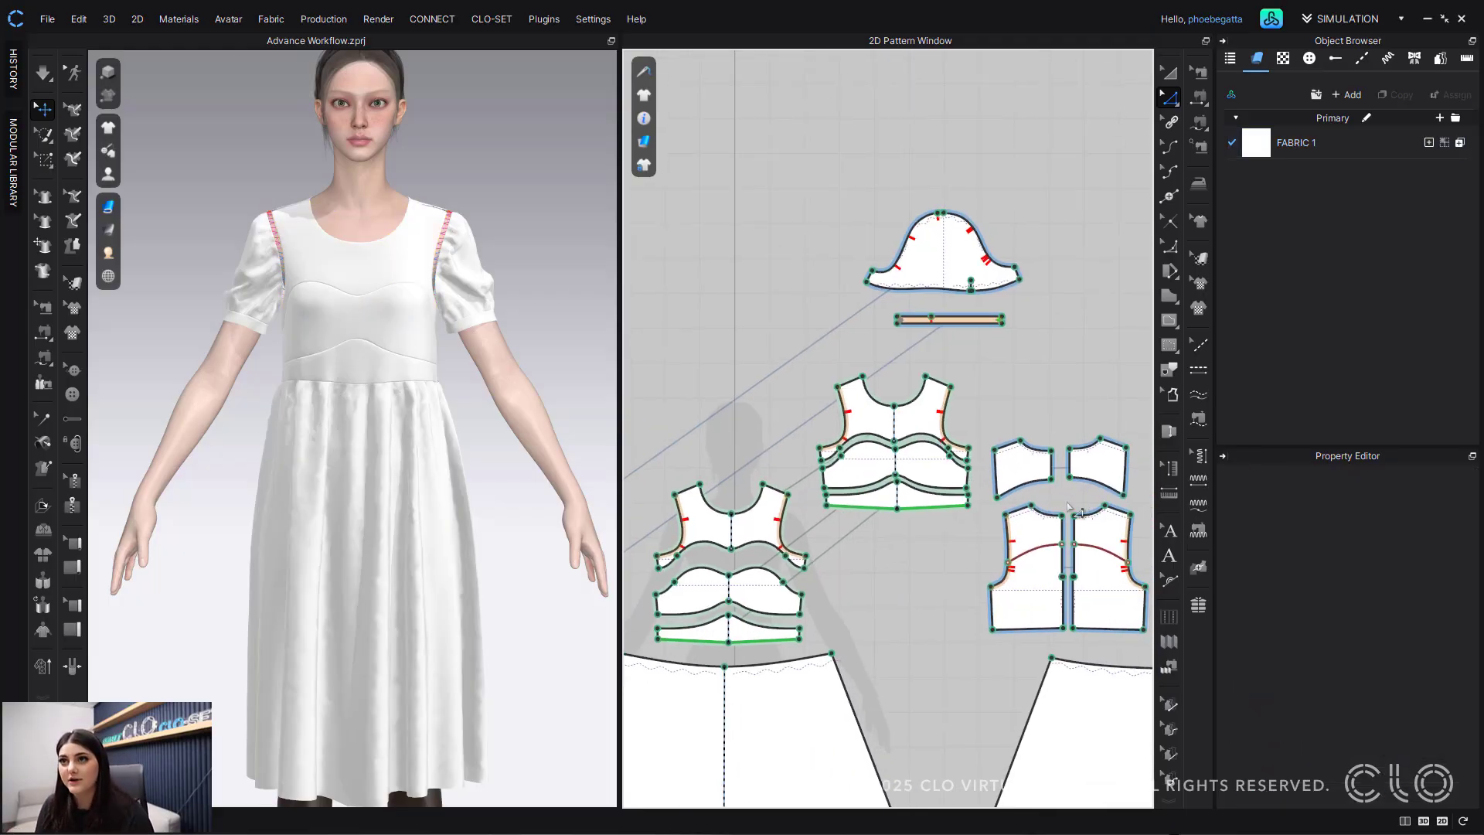
{"action": "key", "text": "space"}
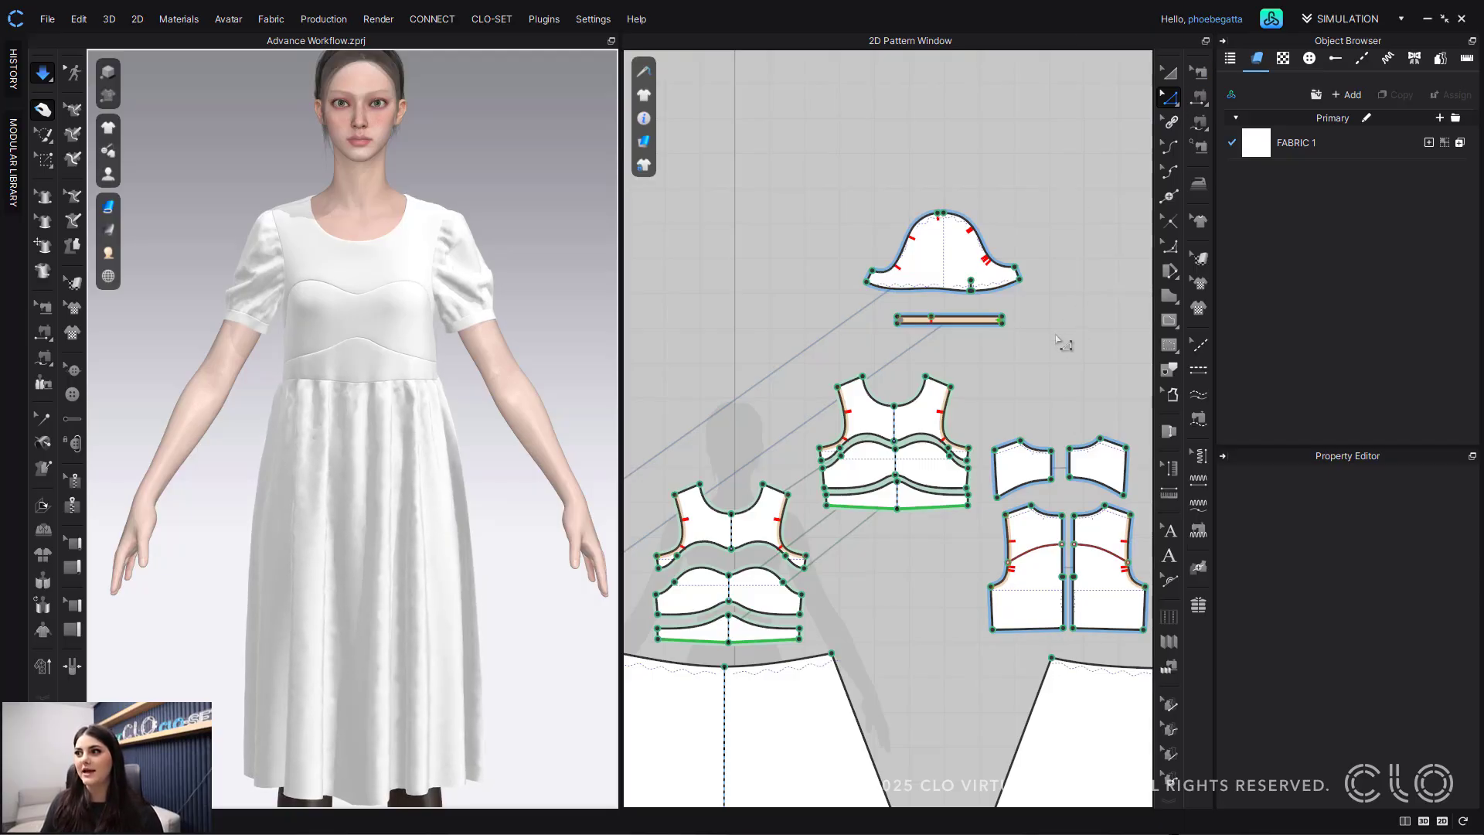
Step: Unlink the back bodice's shoulder line from both the back facing and the upper front bodice
{"action": "left_click", "coordinate": [1170, 121]}
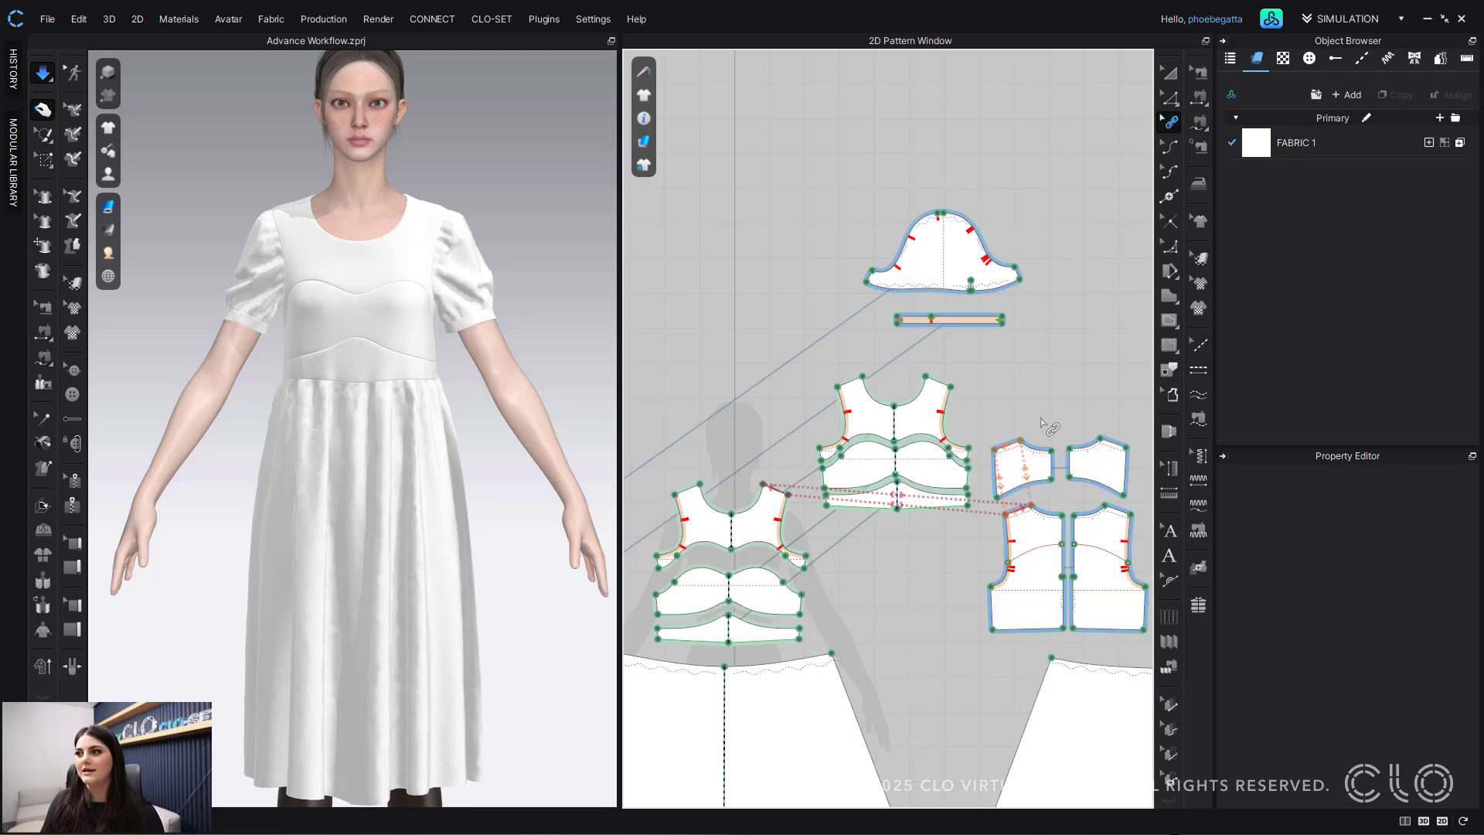
{"action": "left_click", "coordinate": [1015, 456]}
{"action": "right_click", "coordinate": [1015, 457]}
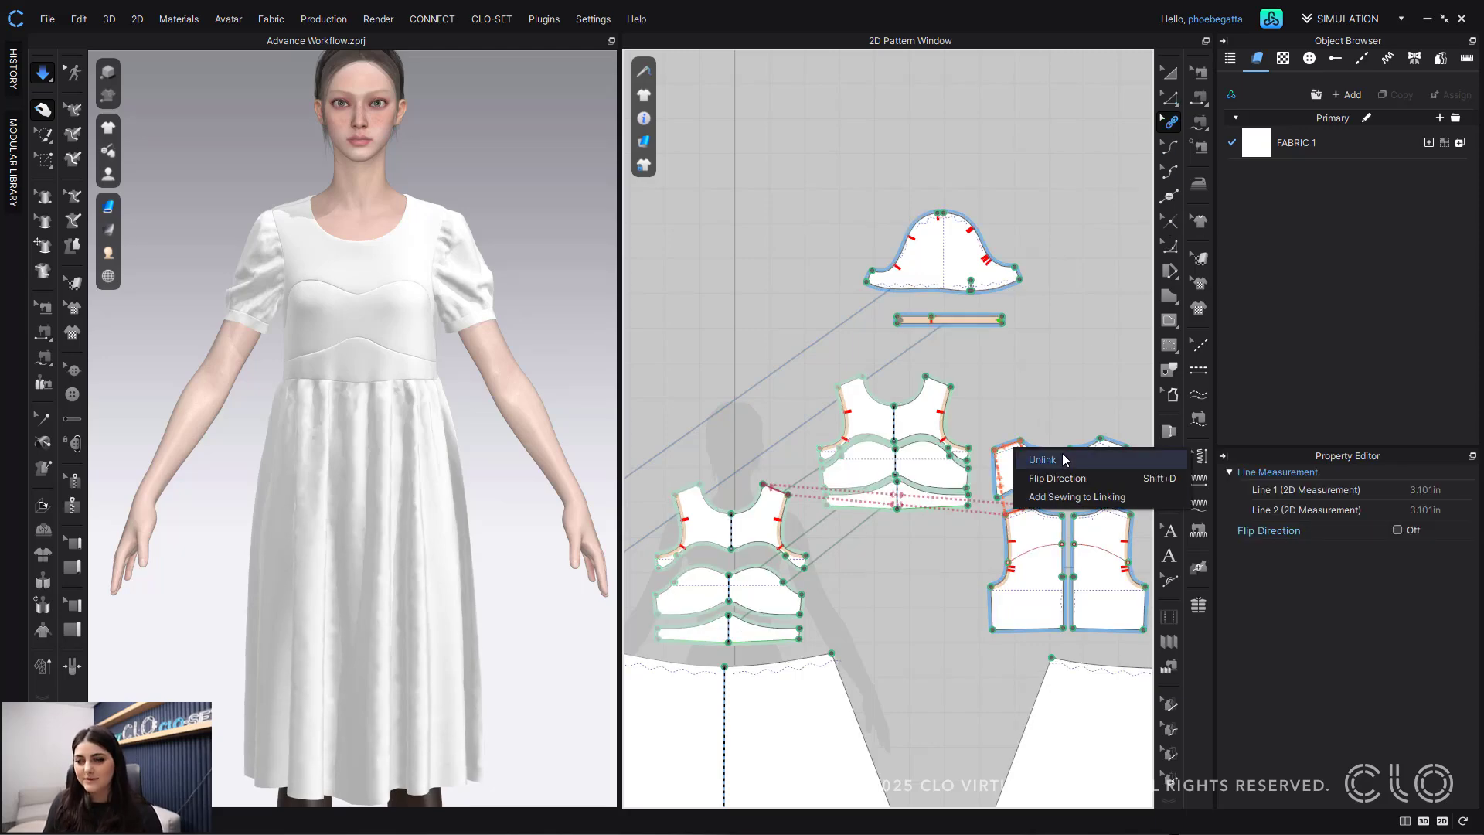
{"action": "left_click", "coordinate": [1062, 455]}
{"action": "right_click", "coordinate": [1022, 520]}
{"action": "left_click", "coordinate": [1045, 527]}
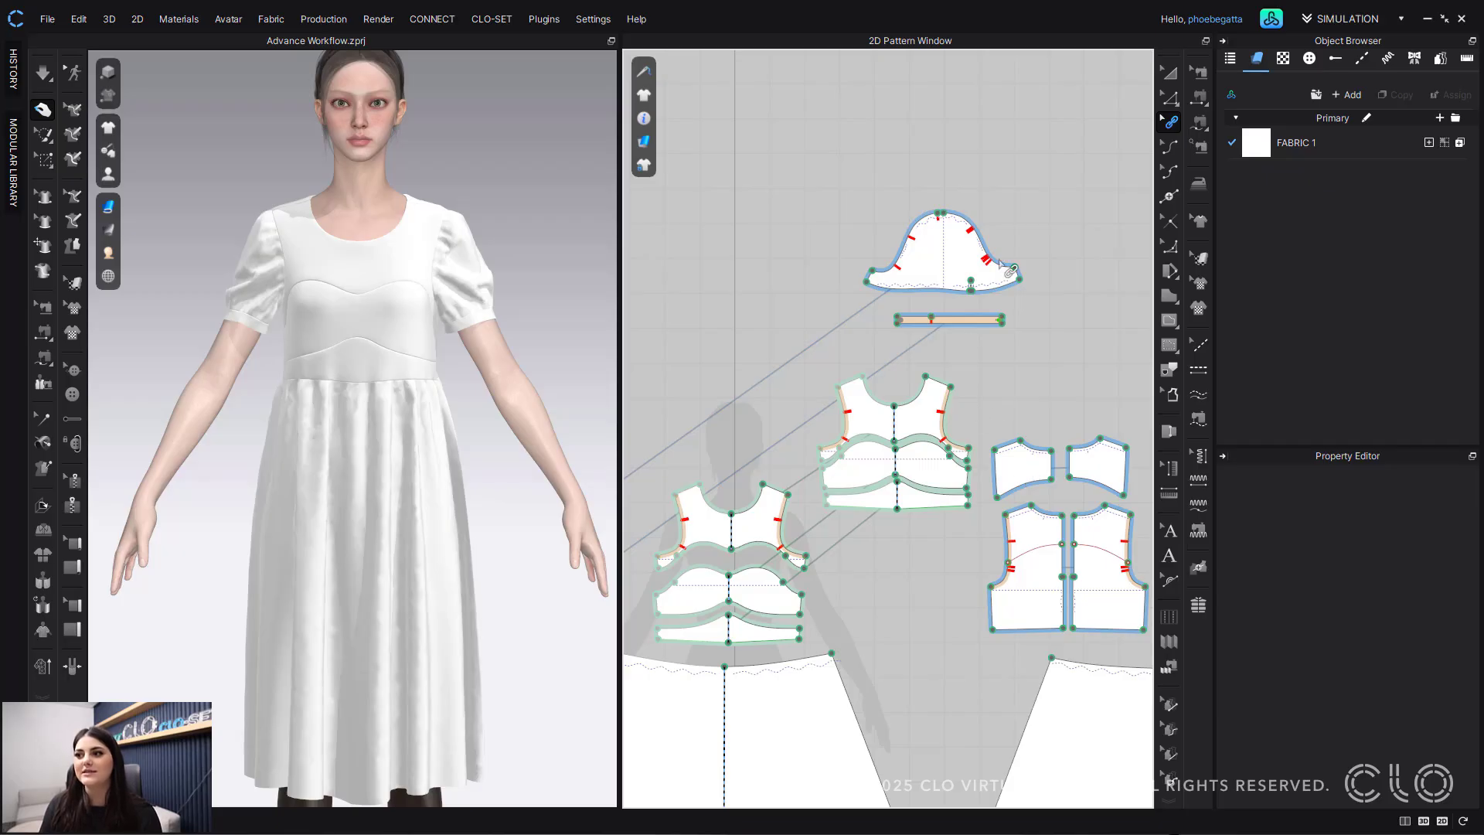
Step: Move the curved lower style line of the upper front bodice down by 0.15 in
{"action": "left_click", "coordinate": [1173, 97]}
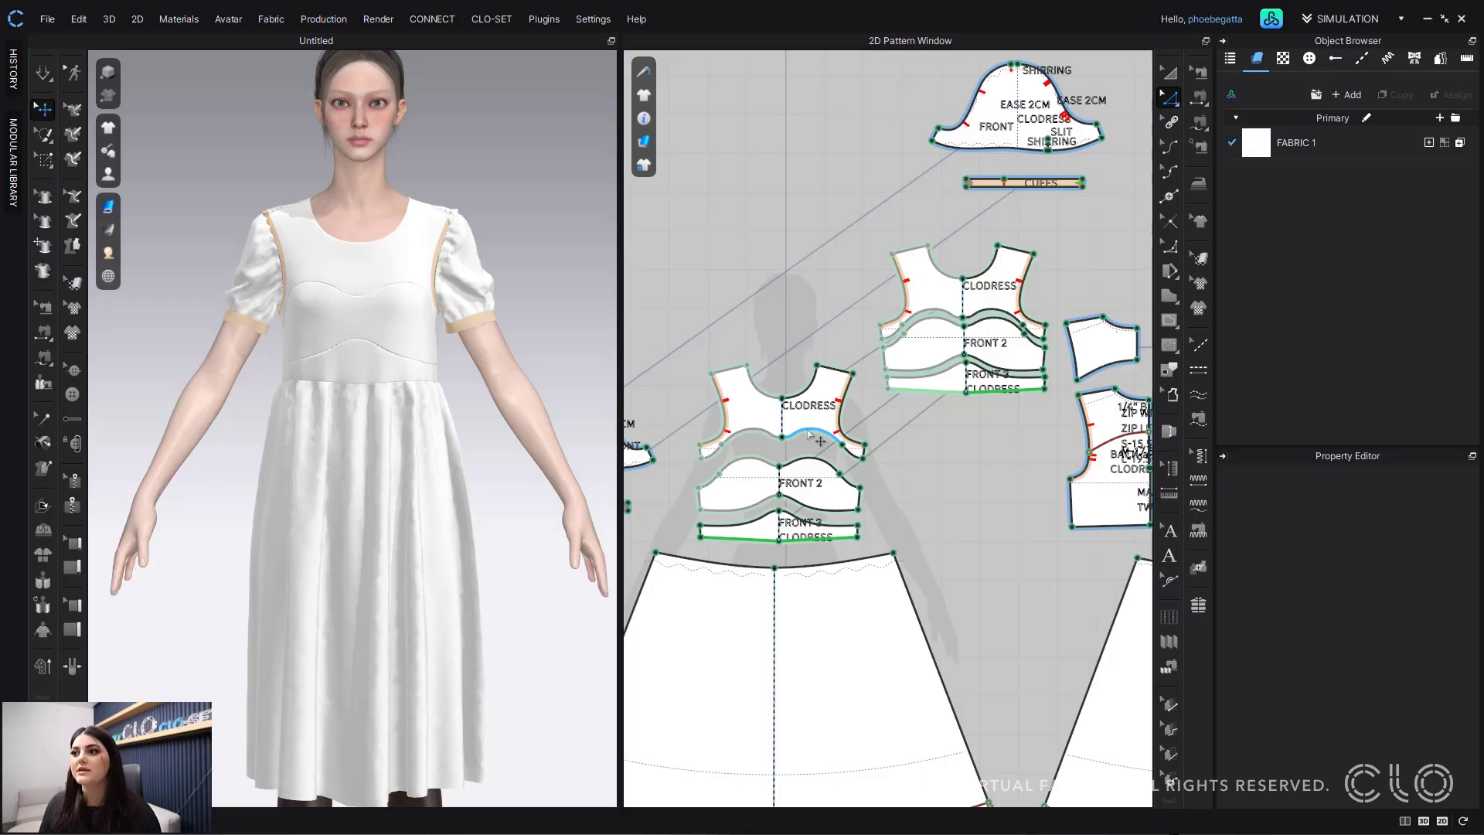
{"action": "scroll", "coordinate": [810, 437], "scroll_direction": "up", "scroll_amount": 6}
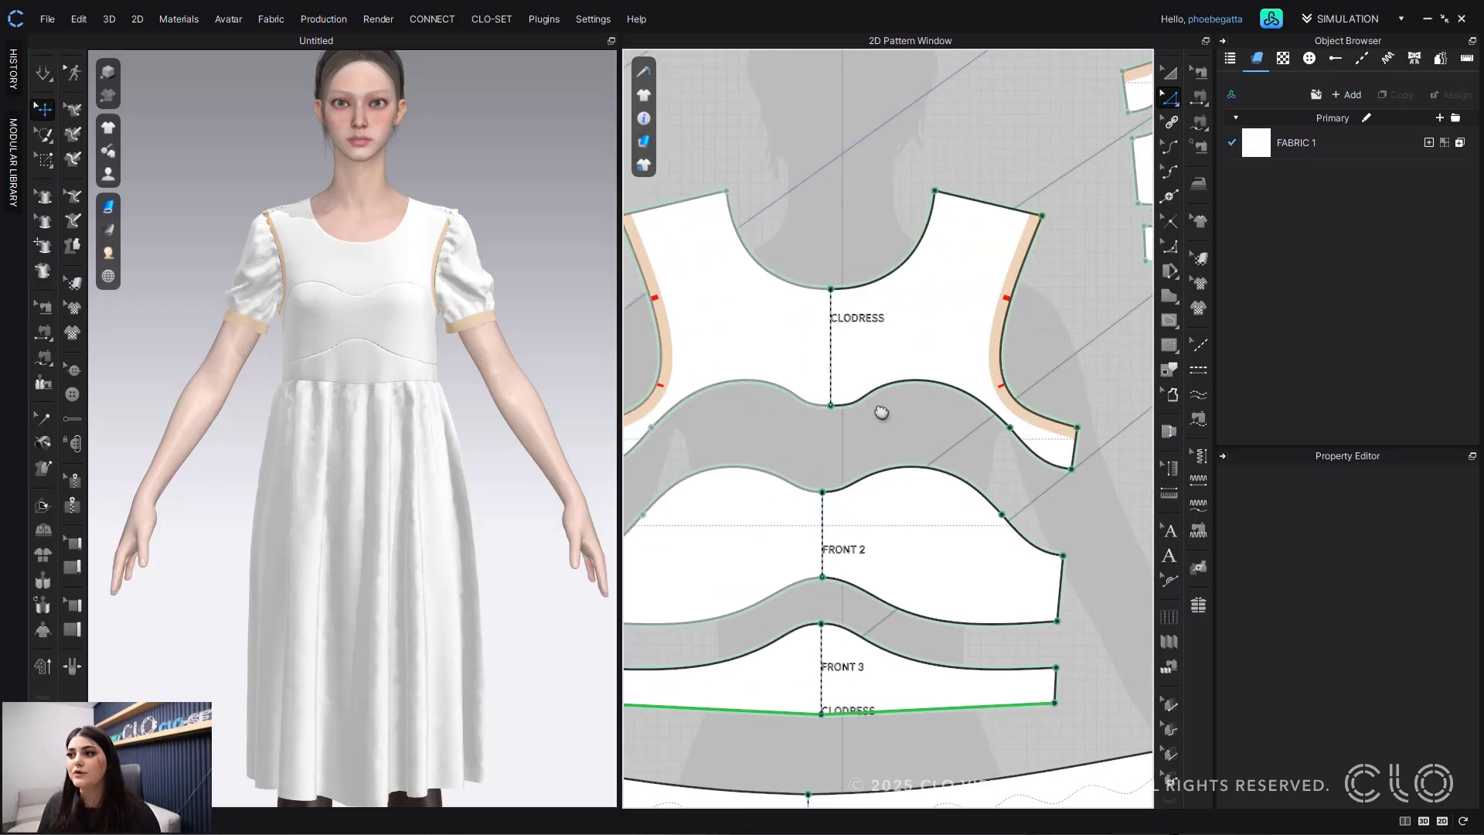
{"action": "middle_click_drag", "start_coordinate": [881, 411], "coordinate": [800, 407]}
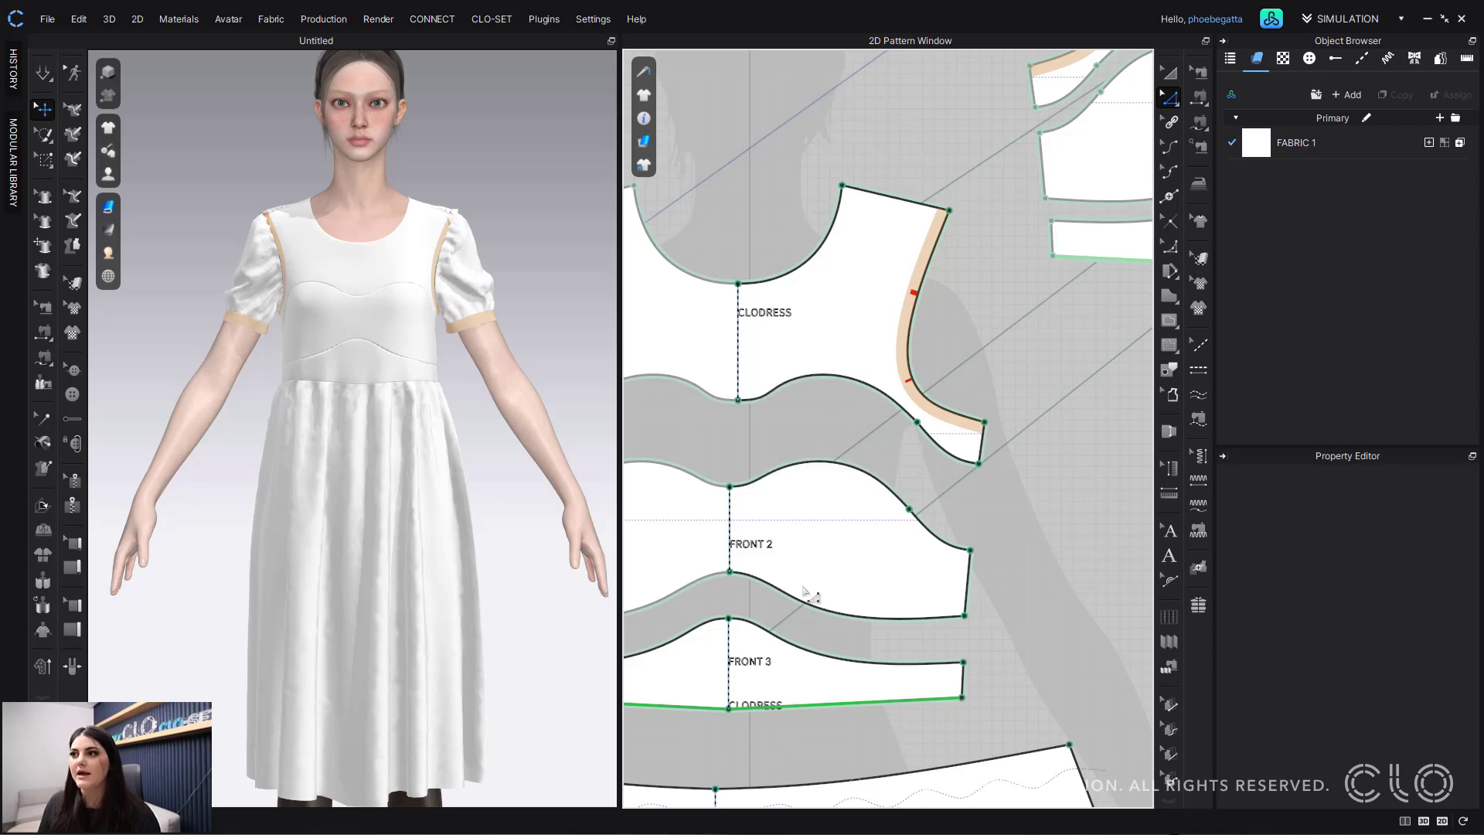
{"action": "left_click", "coordinate": [850, 390]}
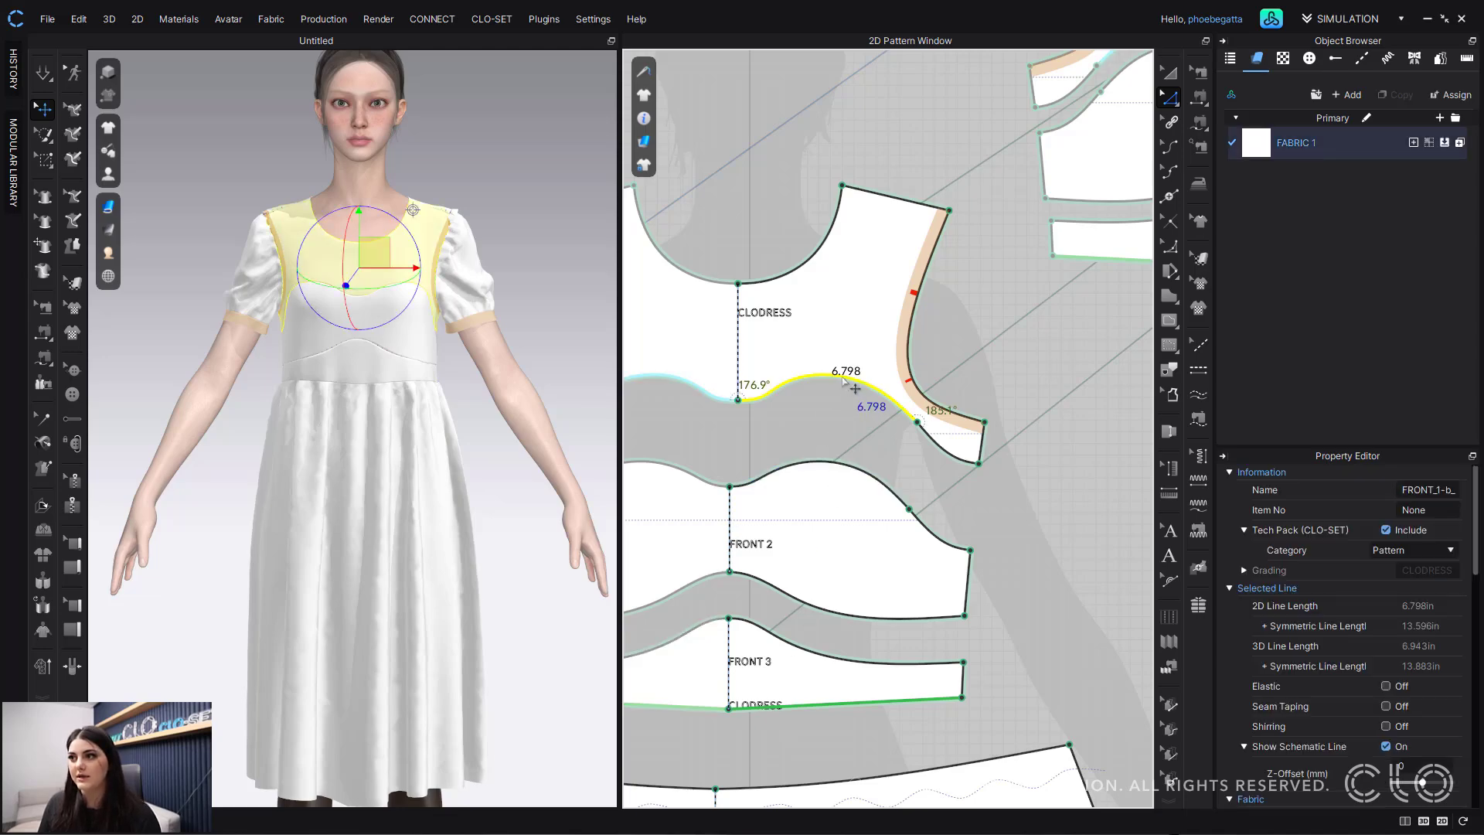
{"action": "left_click_drag", "start_coordinate": [843, 384], "coordinate": [842, 387]}
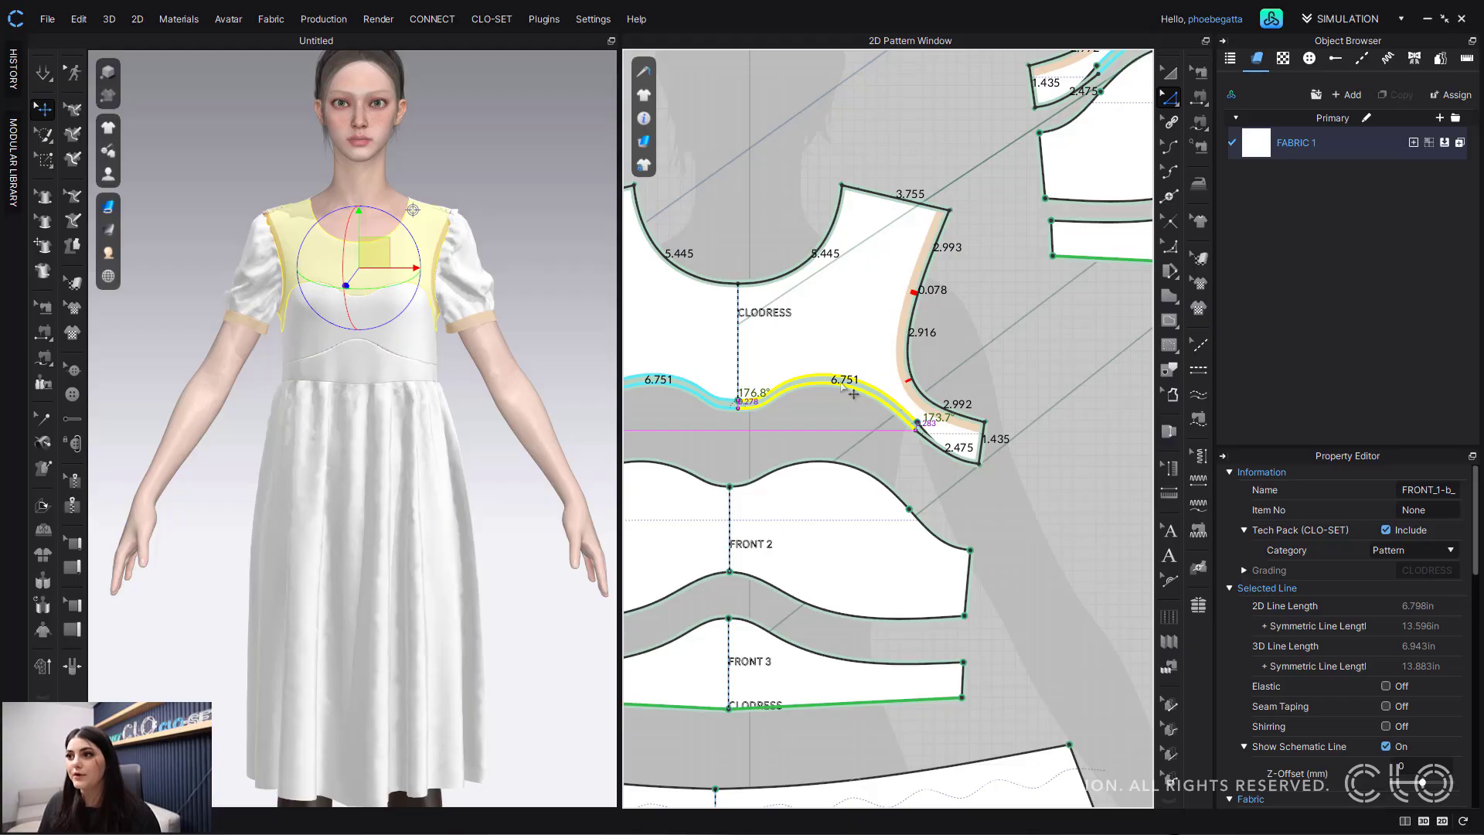
{"action": "right_click", "coordinate": [842, 387]}
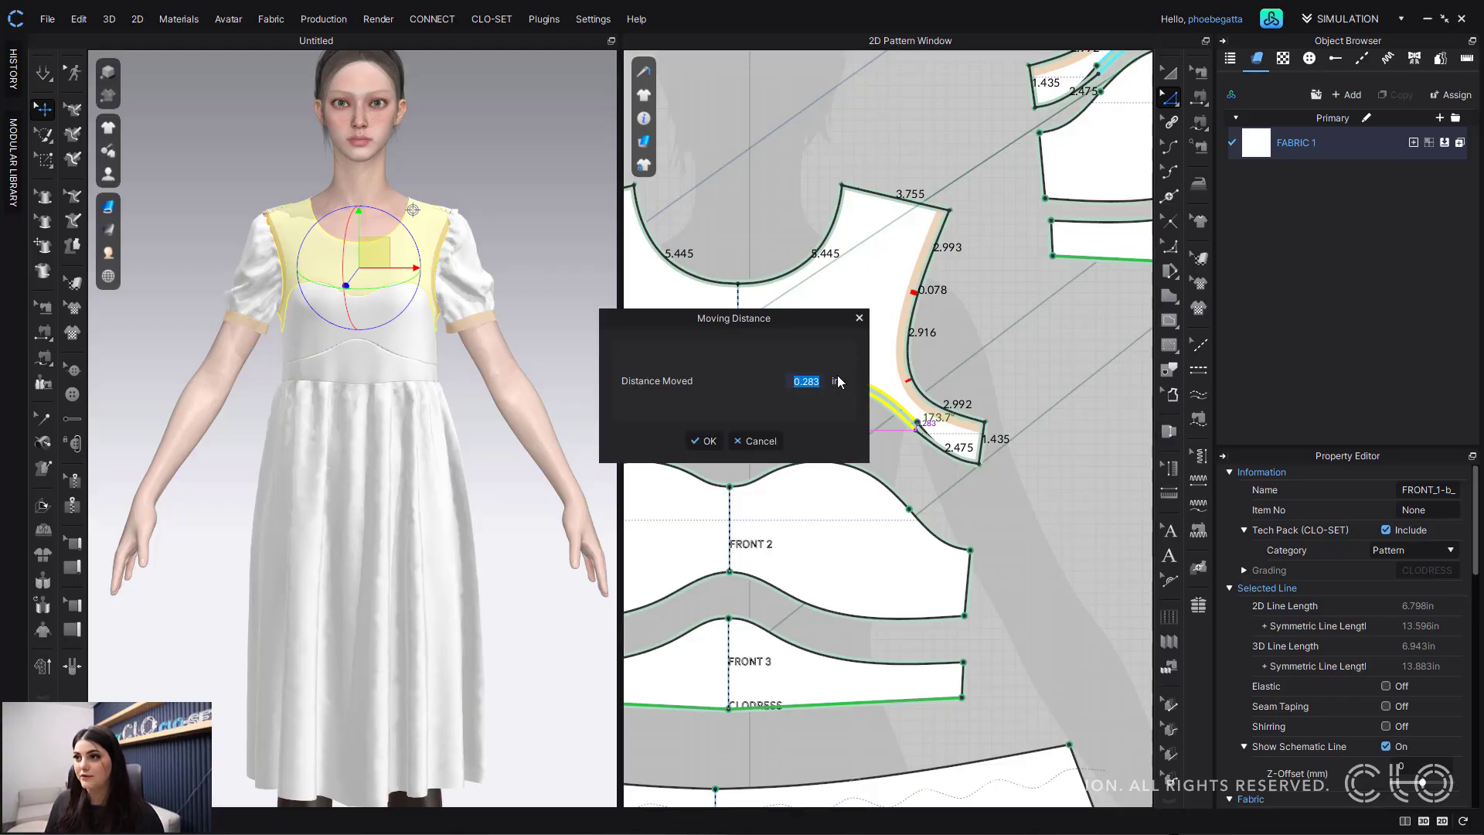
{"action": "type", "text": "0.15"}
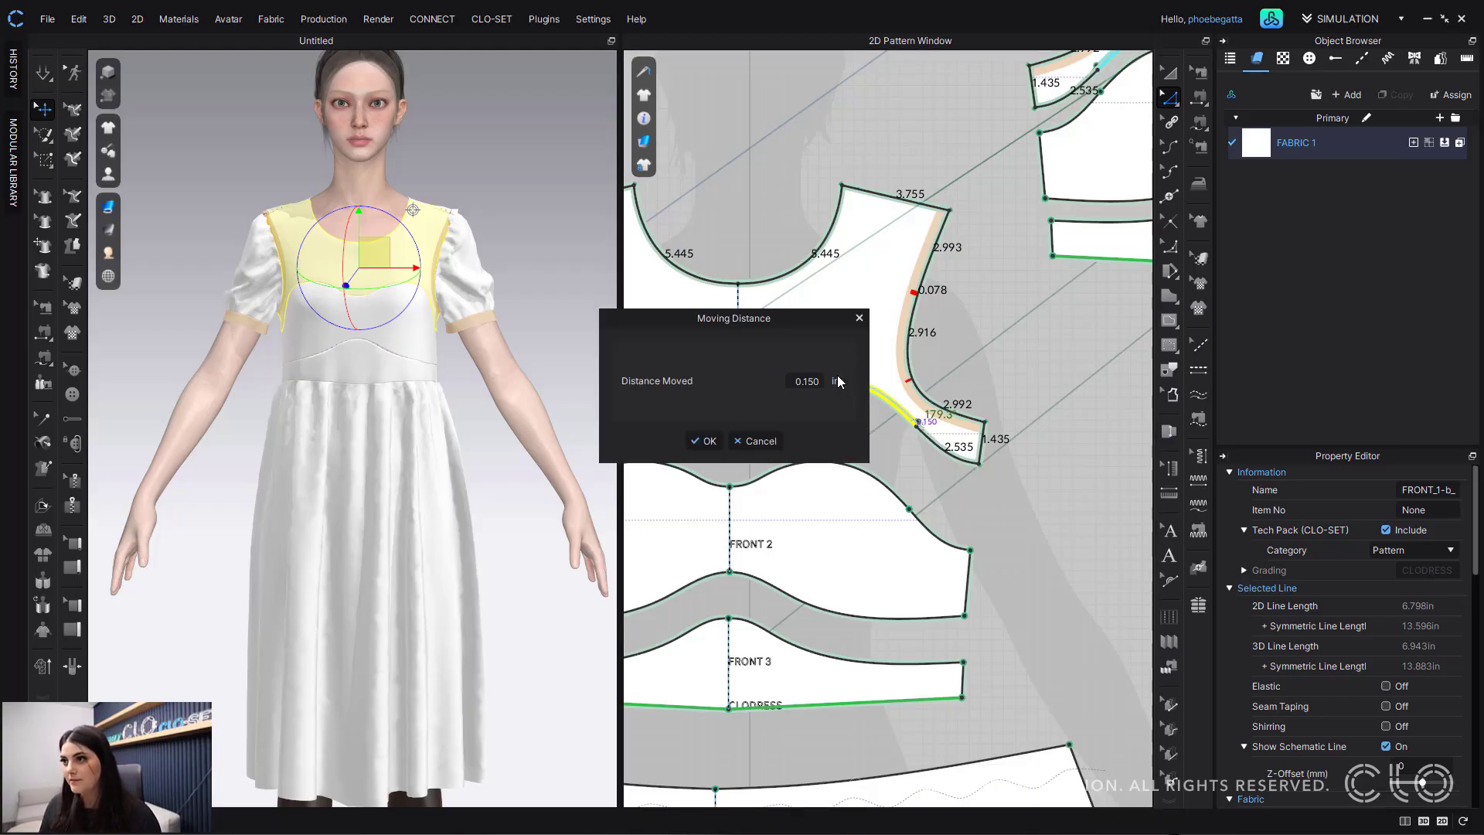
{"action": "left_click", "coordinate": [705, 441]}
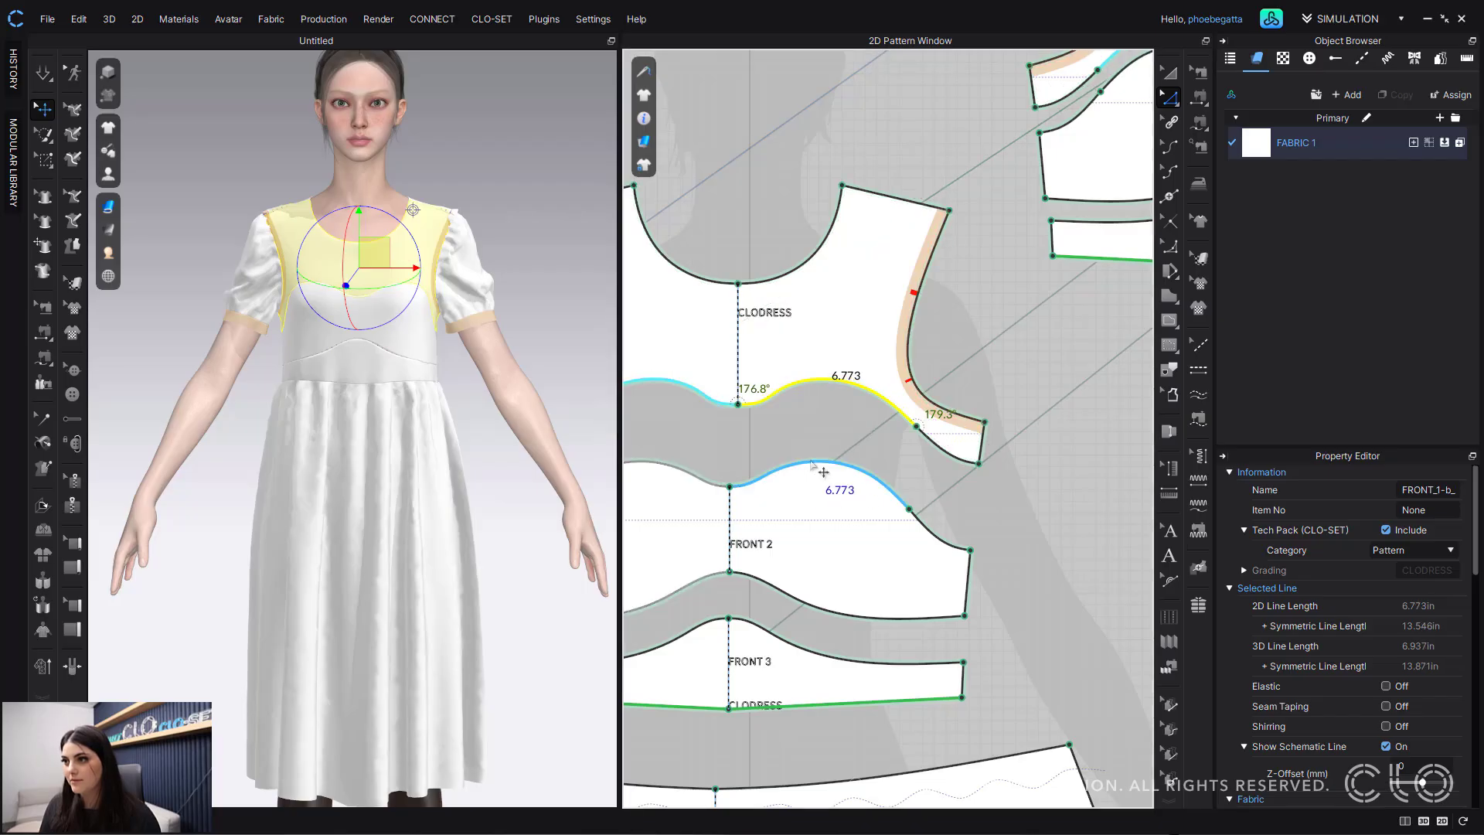
Step: Move the curved upper style line of FRONT 2 down by 0.15 in
{"action": "left_click", "coordinate": [811, 462]}
{"action": "left_click_drag", "start_coordinate": [812, 463], "coordinate": [812, 471]}
{"action": "right_click", "coordinate": [812, 472]}
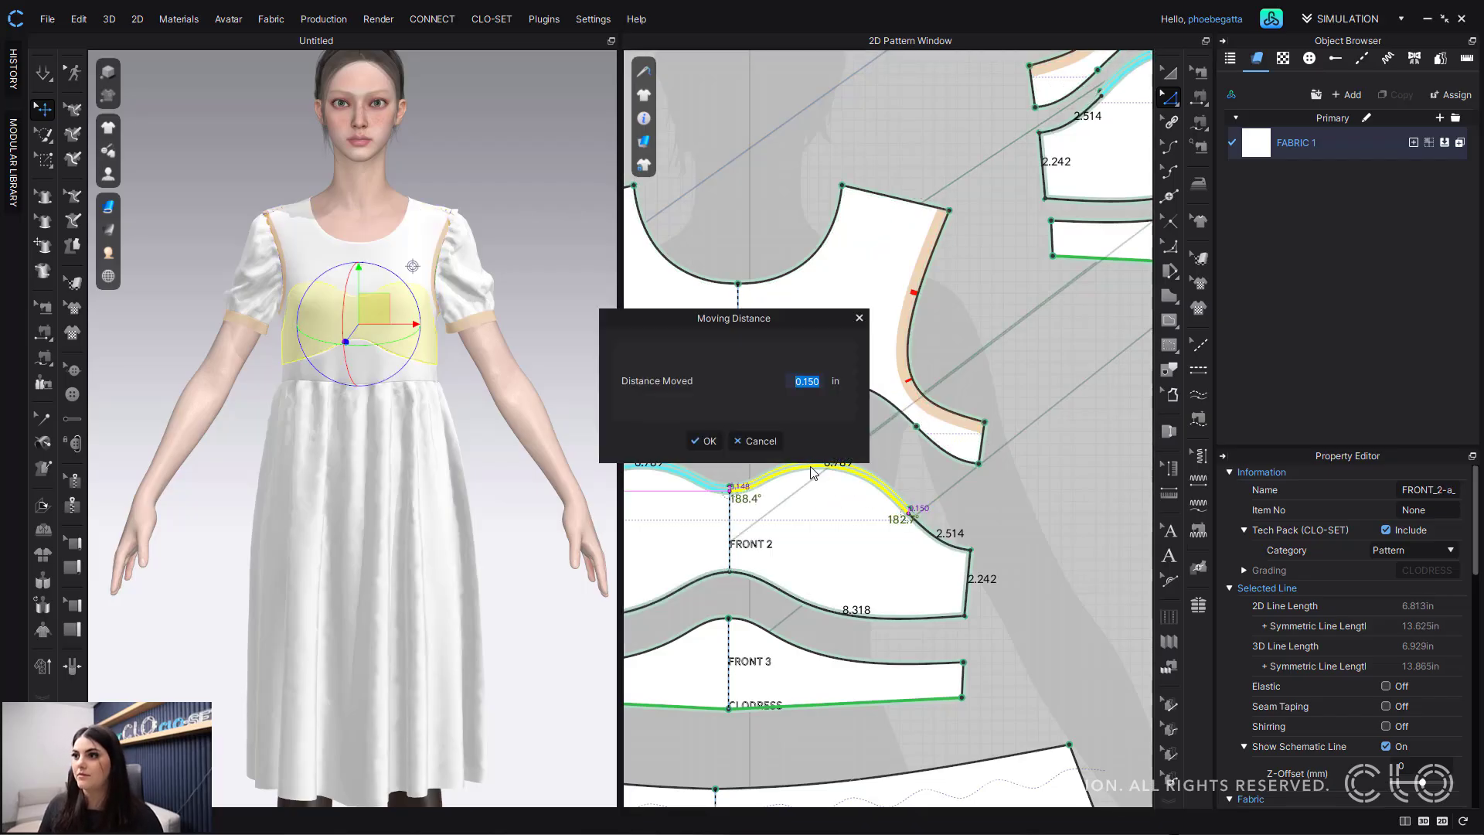
{"action": "left_click", "coordinate": [697, 442]}
{"action": "left_click", "coordinate": [832, 420]}
{"action": "middle_click_drag", "start_coordinate": [831, 416], "coordinate": [842, 417]}
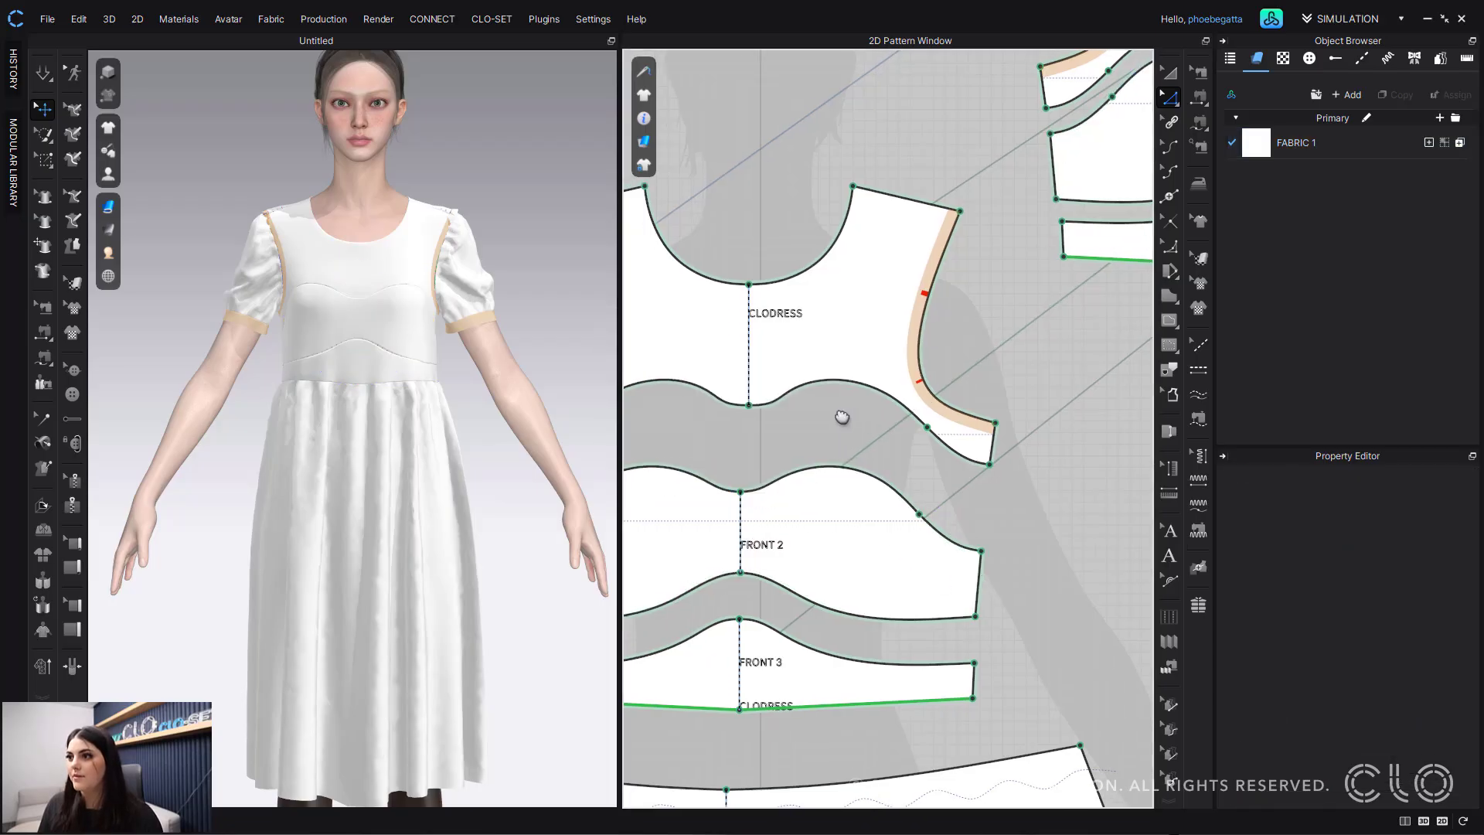
Step: Try moving the upper bodice's lower style line and FRONT 2's upper style line together upward by about 0.42 in
{"action": "left_click", "coordinate": [847, 385]}
{"action": "left_click", "coordinate": [839, 468], "text": "shift"}
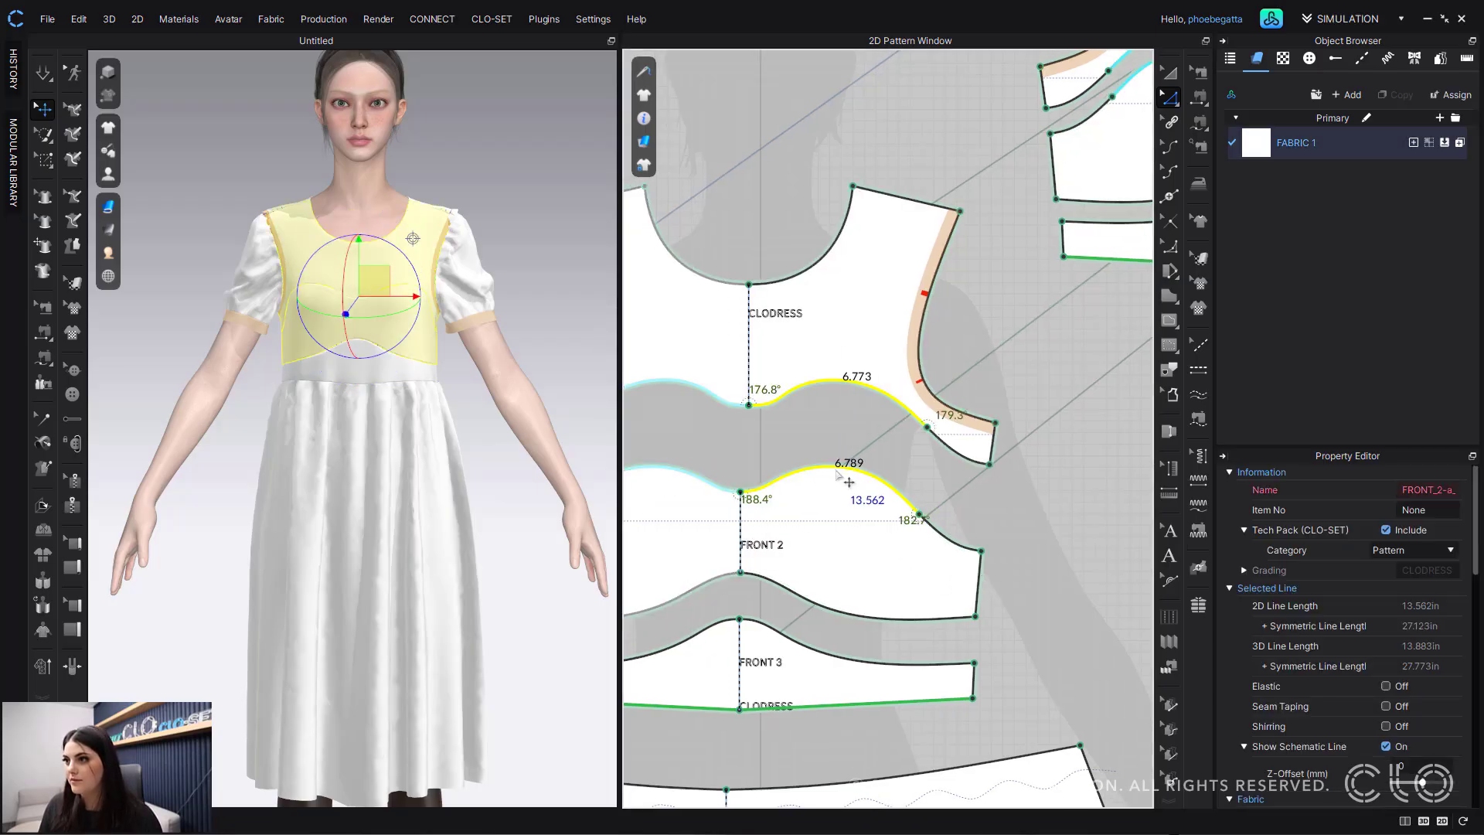
{"action": "left_click", "coordinate": [840, 472]}
{"action": "left_click", "coordinate": [843, 456]}
{"action": "left_click", "coordinate": [844, 467]}
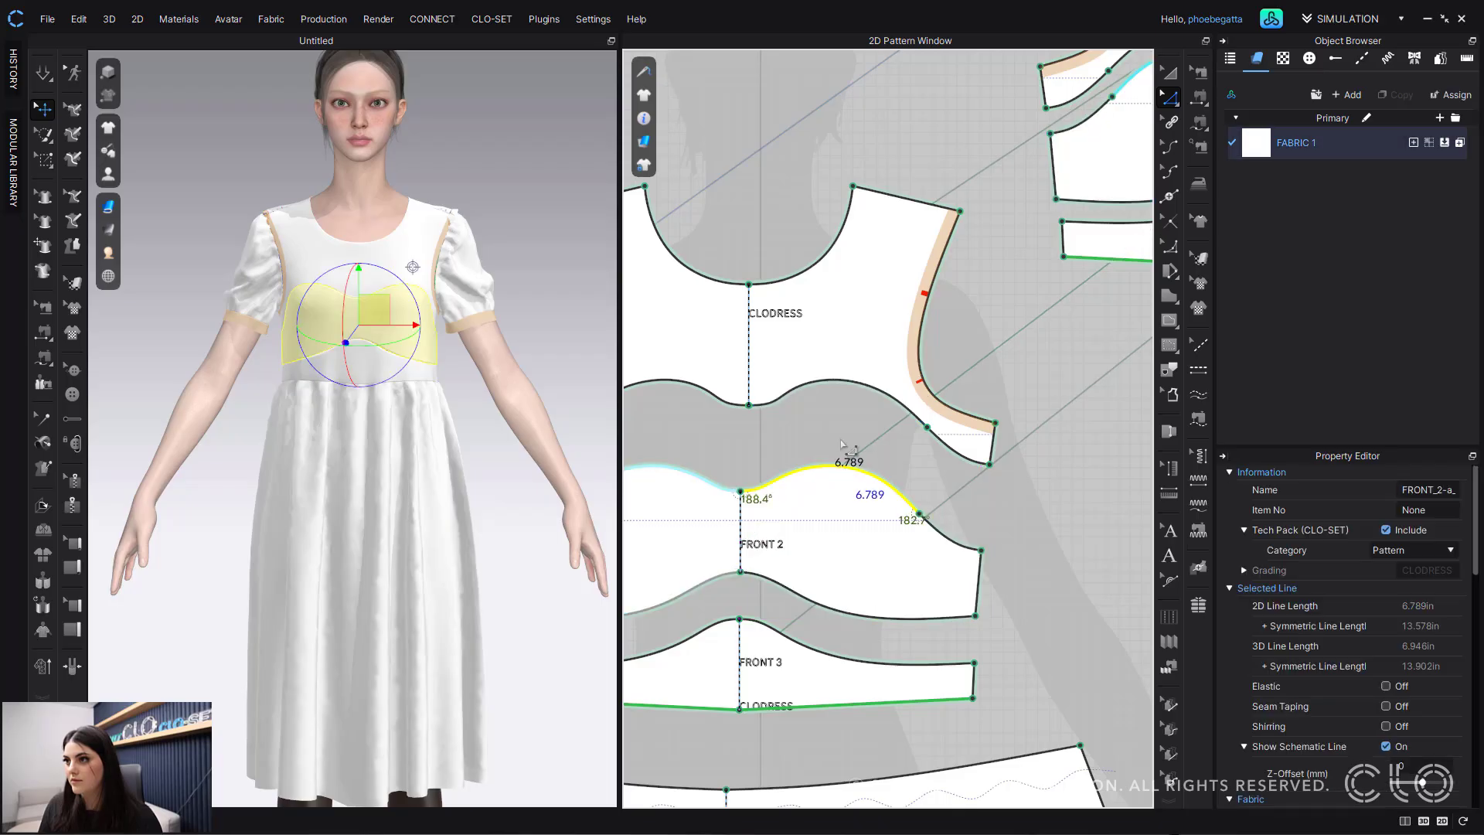
{"action": "left_click", "coordinate": [844, 385], "text": "shift"}
{"action": "left_click_drag", "start_coordinate": [843, 391], "coordinate": [856, 384]}
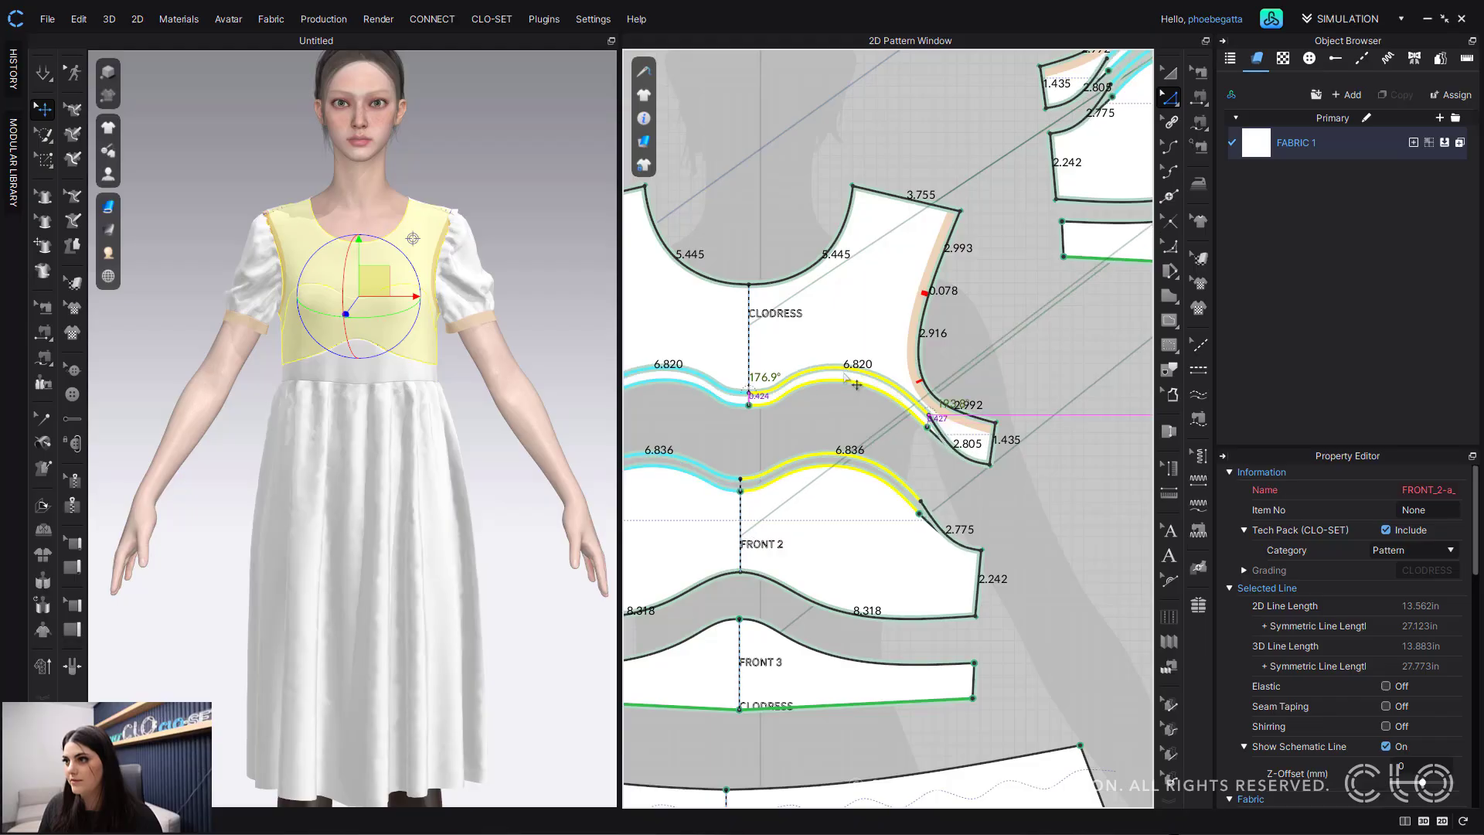
{"action": "left_click_drag", "start_coordinate": [860, 446], "coordinate": [858, 449]}
{"action": "left_click", "coordinate": [855, 458]}
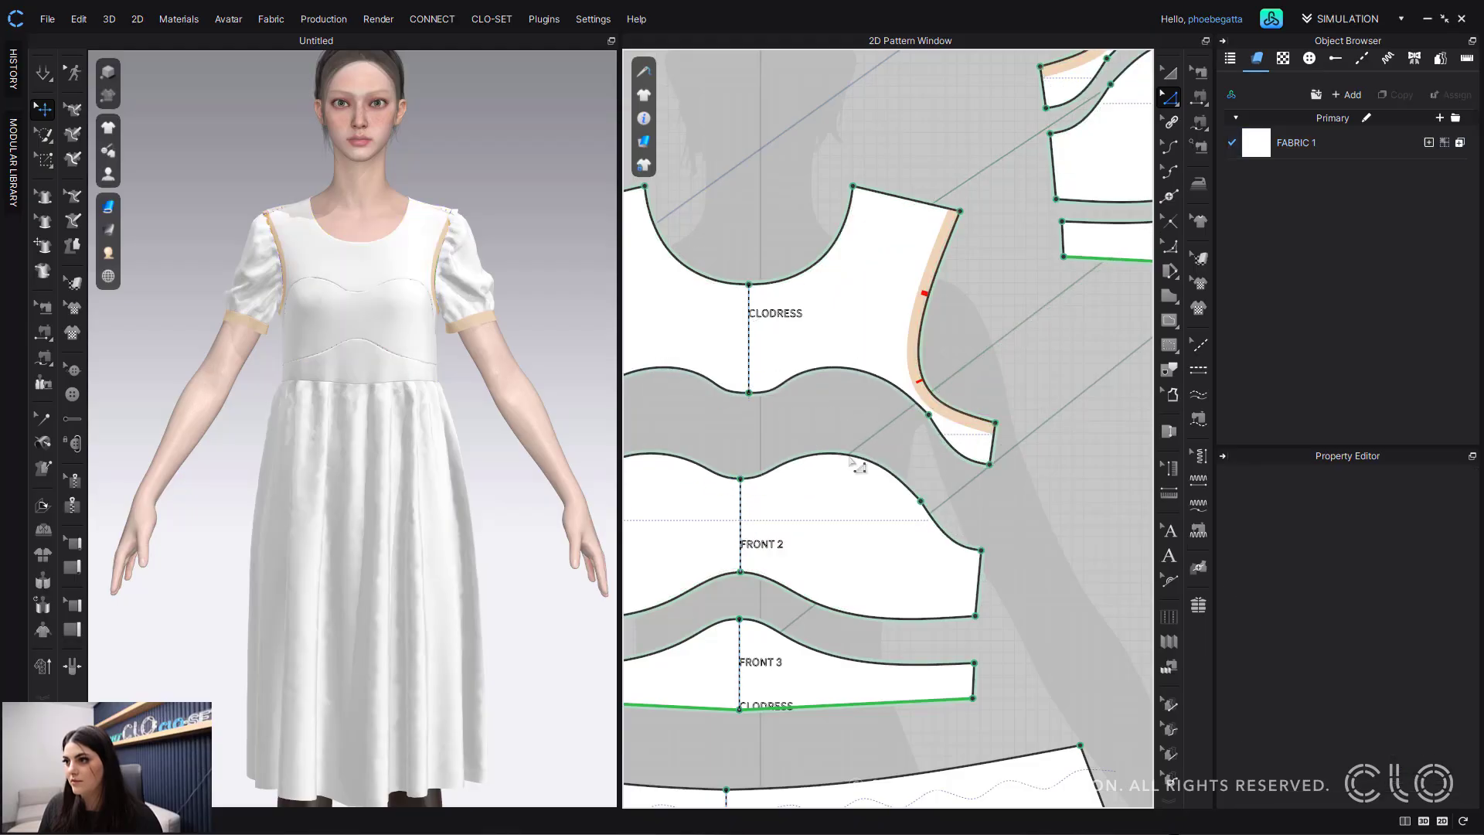
Step: Try moving FRONT 2's lower edge and FRONT 3's upper edge upward together
{"action": "left_click", "coordinate": [818, 608]}
{"action": "left_click", "coordinate": [819, 647], "text": "shift"}
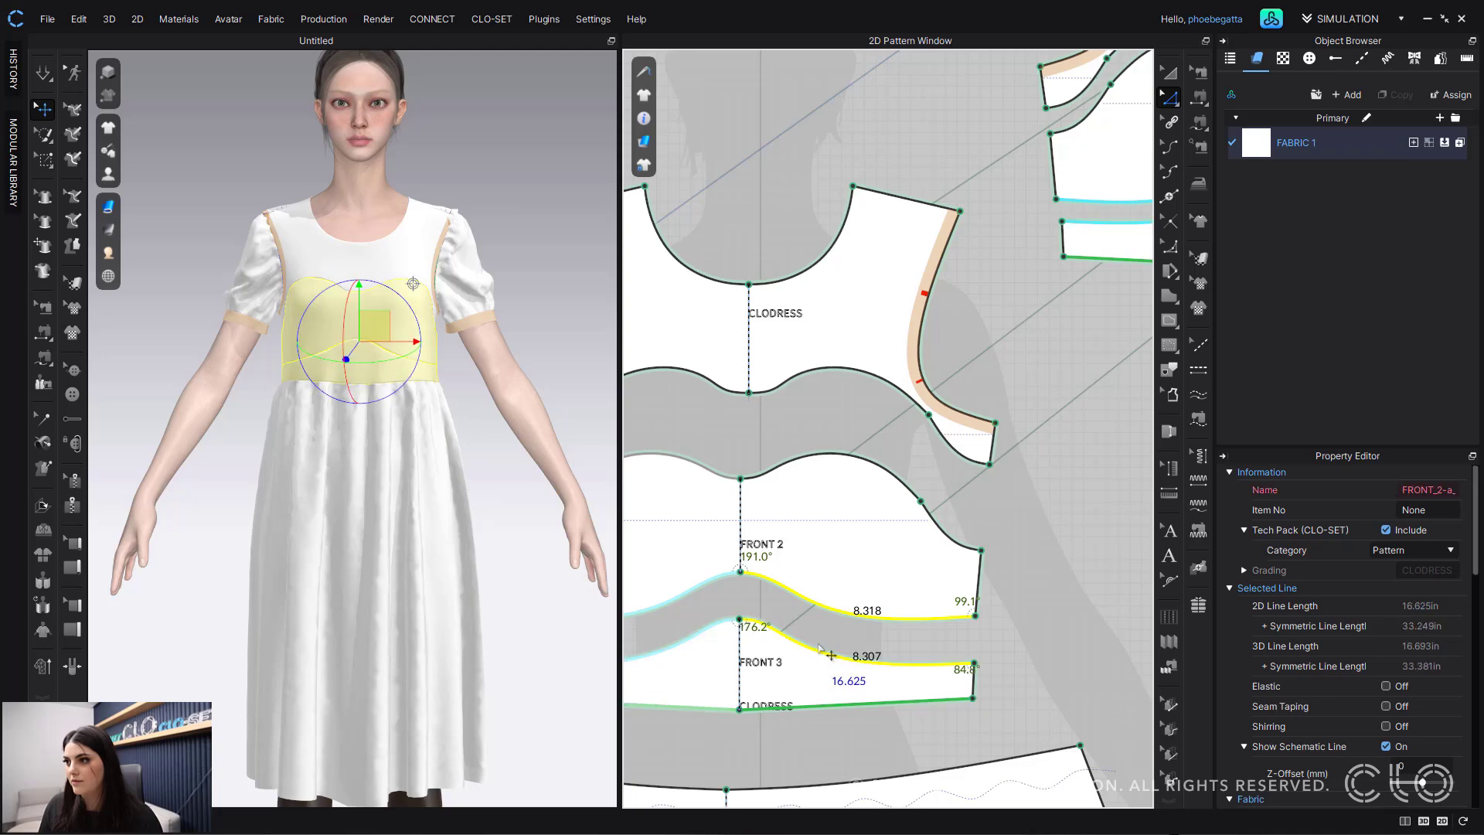
{"action": "left_click", "coordinate": [1003, 619]}
{"action": "right_click_drag", "start_coordinate": [1025, 596], "coordinate": [1066, 587]}
Step: Undo the joint upward moves of both pairs of front bodice style lines and clear the selection
{"action": "key", "text": "ctrl+z"}
{"action": "key", "text": "ctrl+z"}
{"action": "key", "text": "ctrl+z"}
{"action": "key", "text": "ctrl+z"}
{"action": "key", "text": "ctrl+z"}
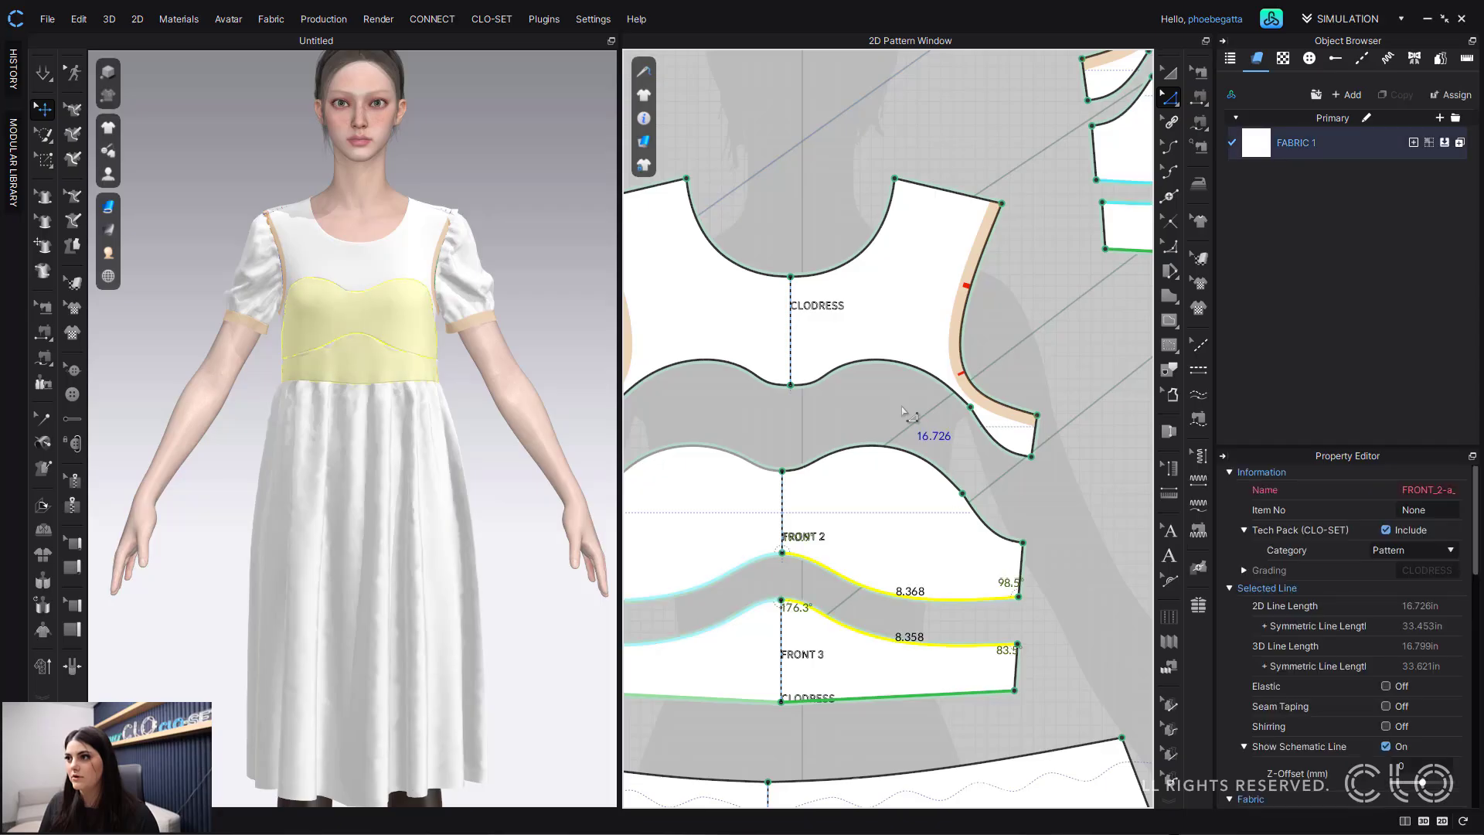
{"action": "key", "text": "ctrl+z"}
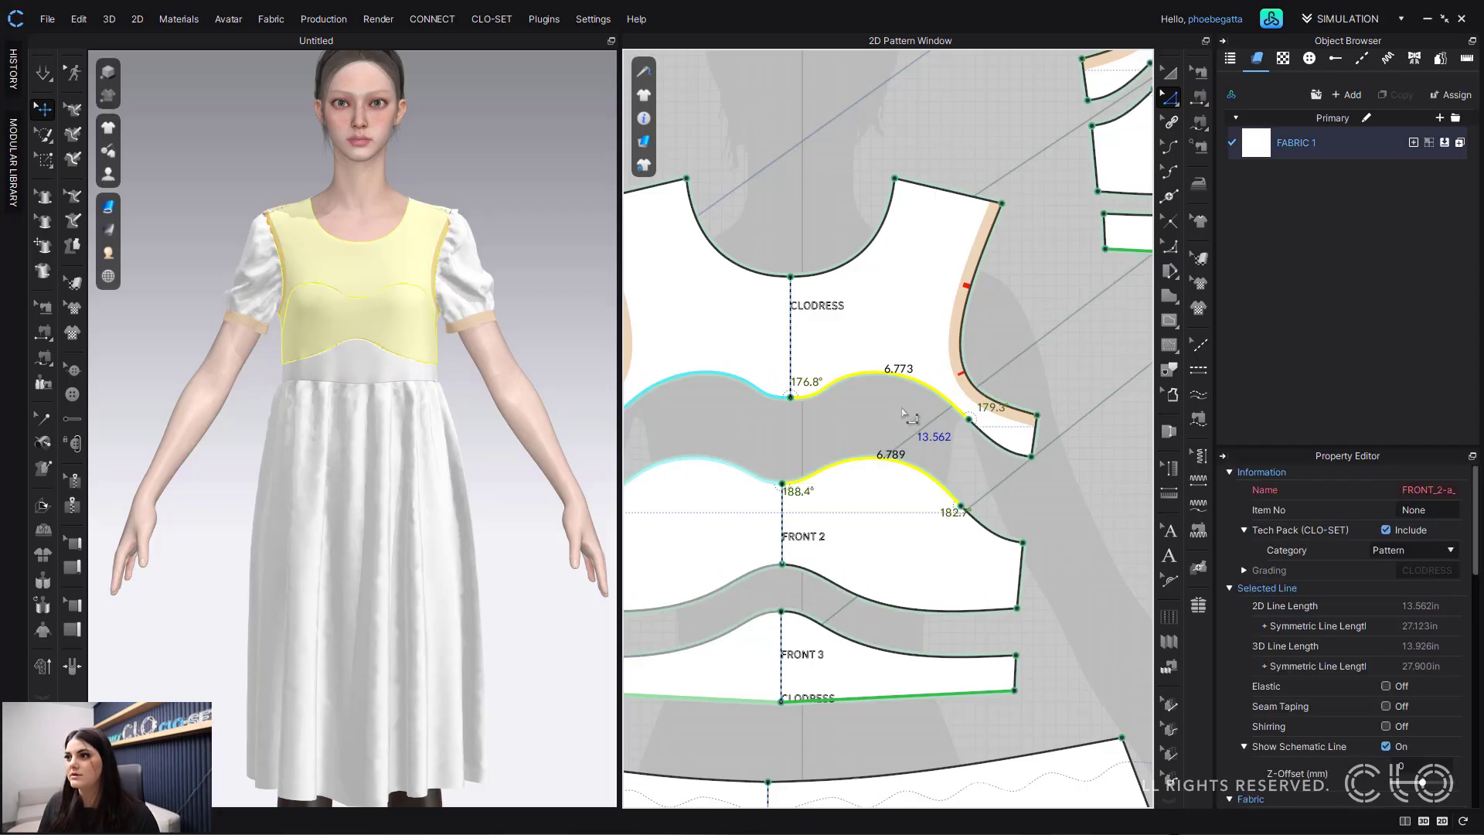
{"action": "left_click", "coordinate": [1021, 249]}
Step: Link the two lower edge segments of the upper front bodice to FRONT 2's two upper edge segments with Link Lines
{"action": "left_click", "coordinate": [874, 380]}
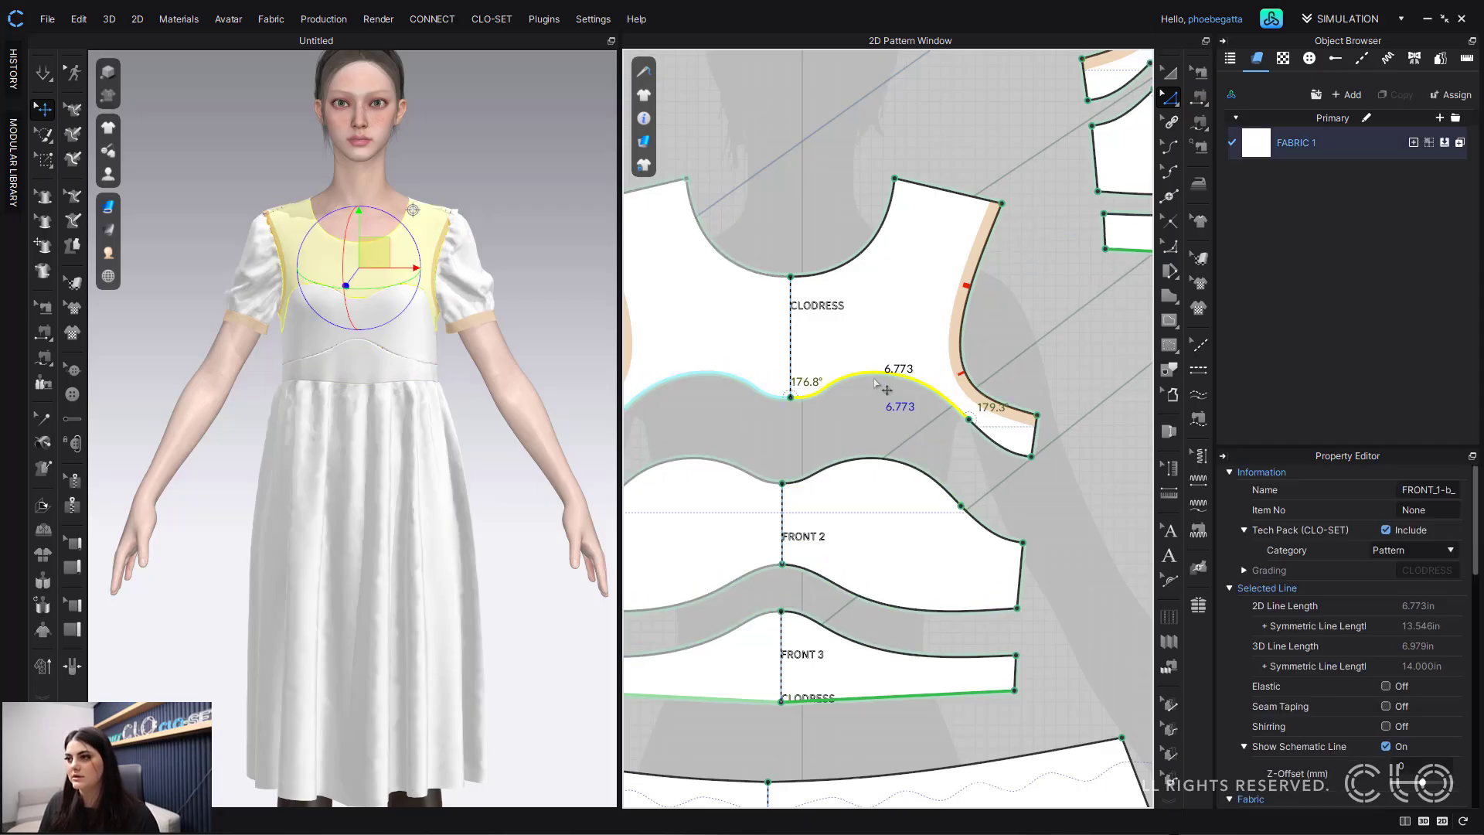
{"action": "left_click", "coordinate": [995, 443], "text": "shift"}
{"action": "right_click", "coordinate": [996, 443]}
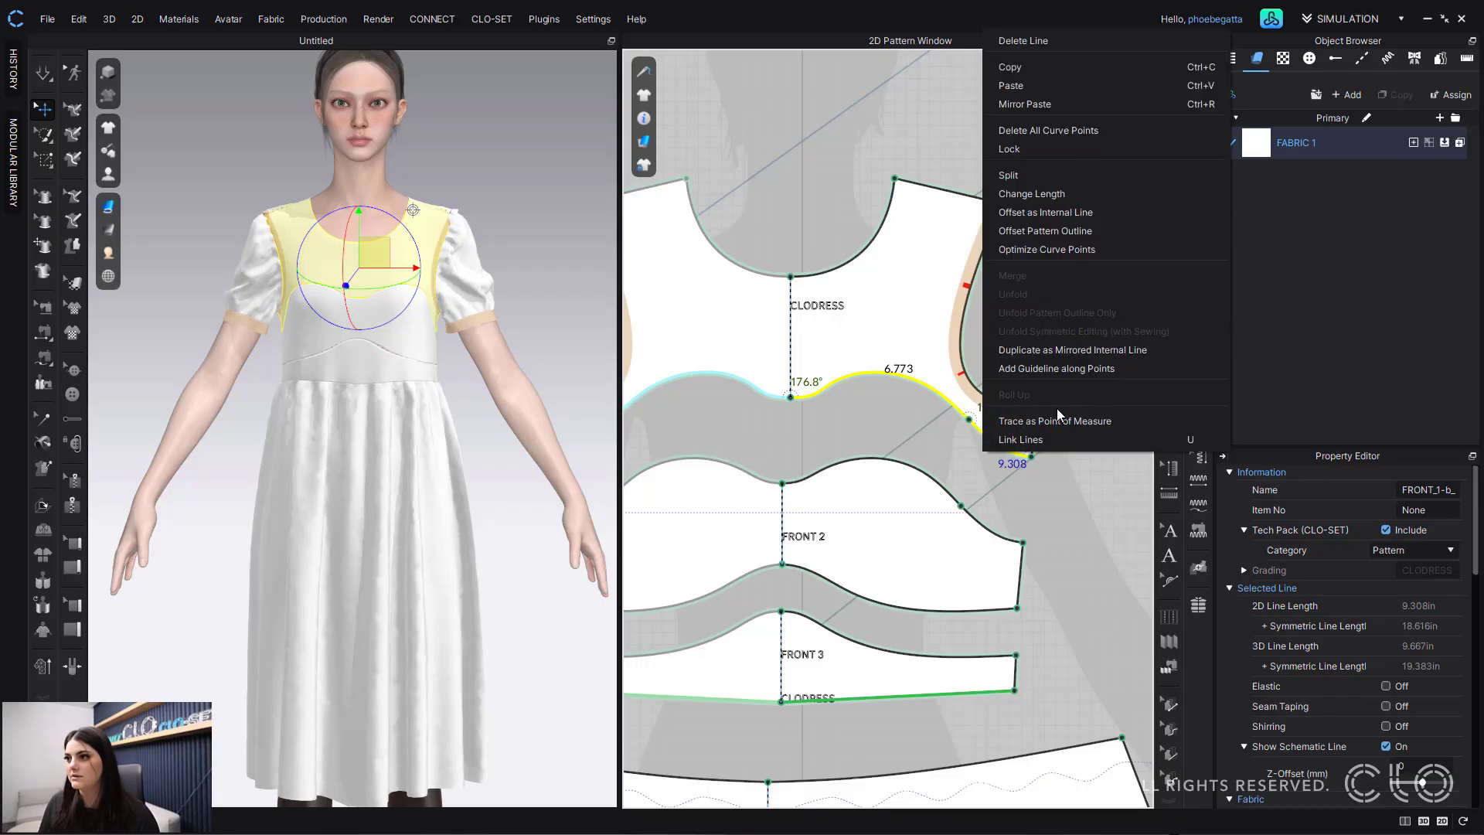
{"action": "left_click", "coordinate": [1036, 445]}
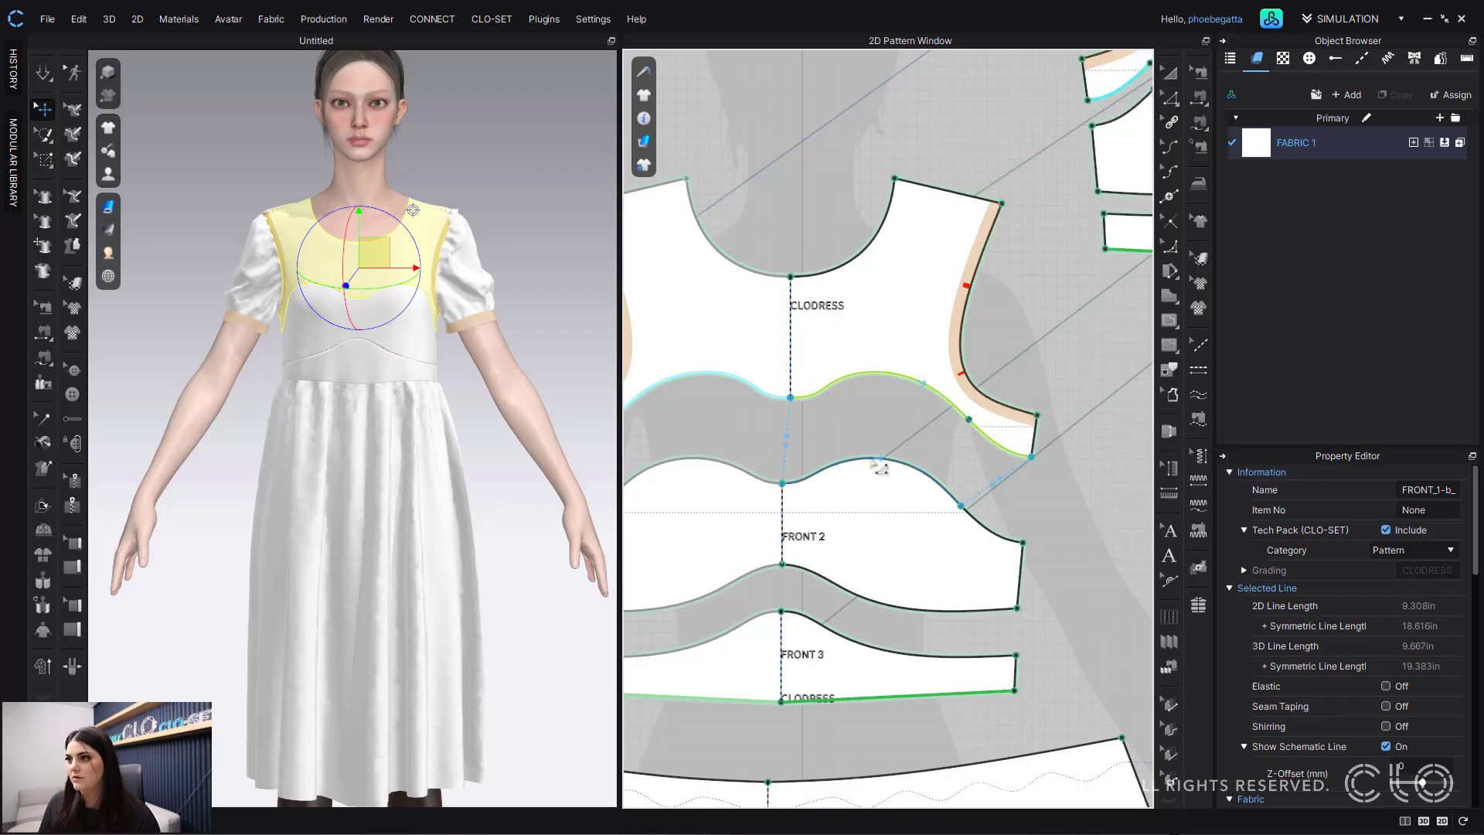
{"action": "left_click", "coordinate": [988, 533]}
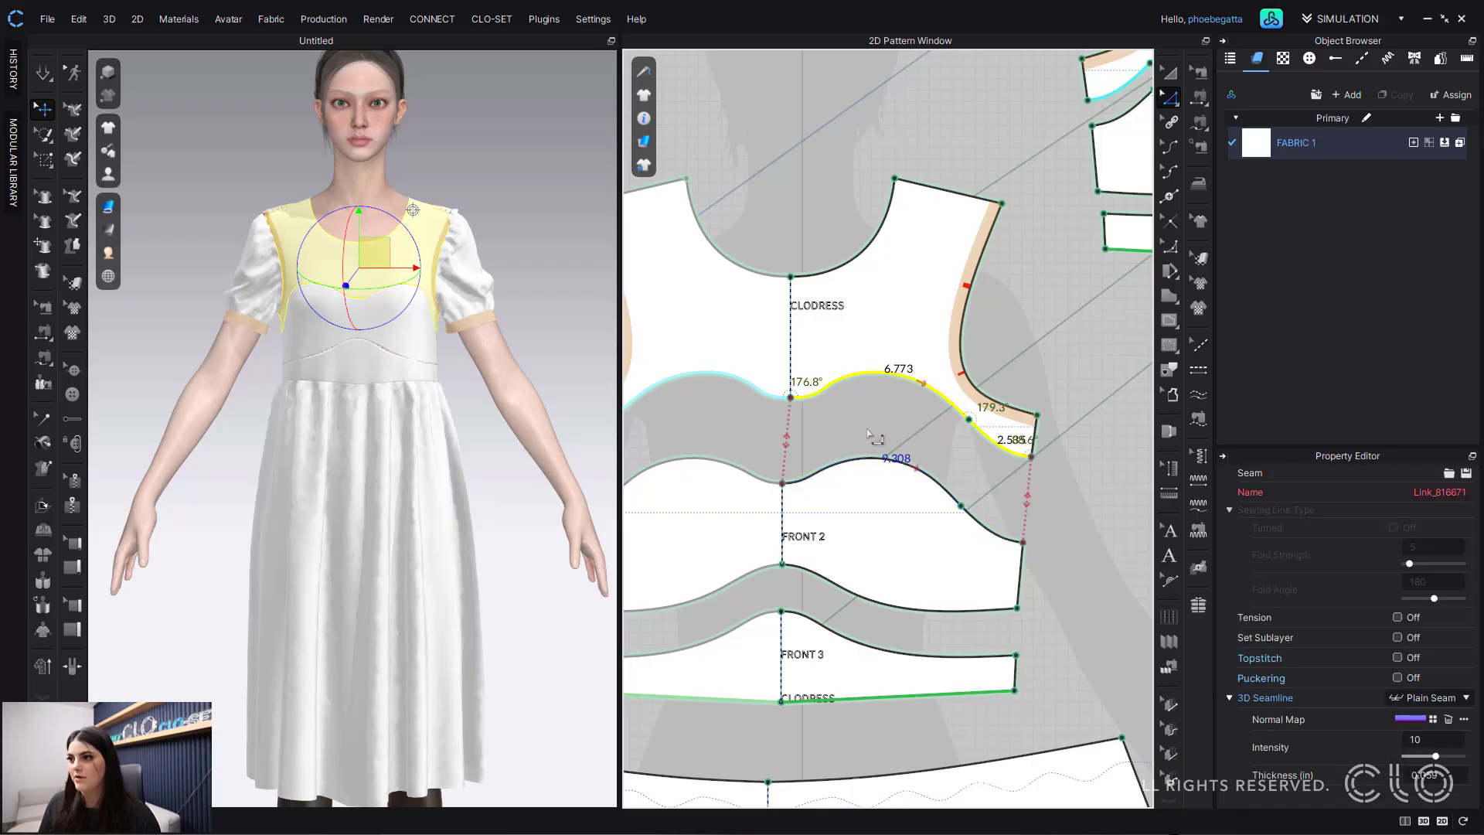
Step: Link FRONT 2's lower edge to FRONT 3's upper edge with Link Lines and clear the selection
{"action": "left_click", "coordinate": [875, 608]}
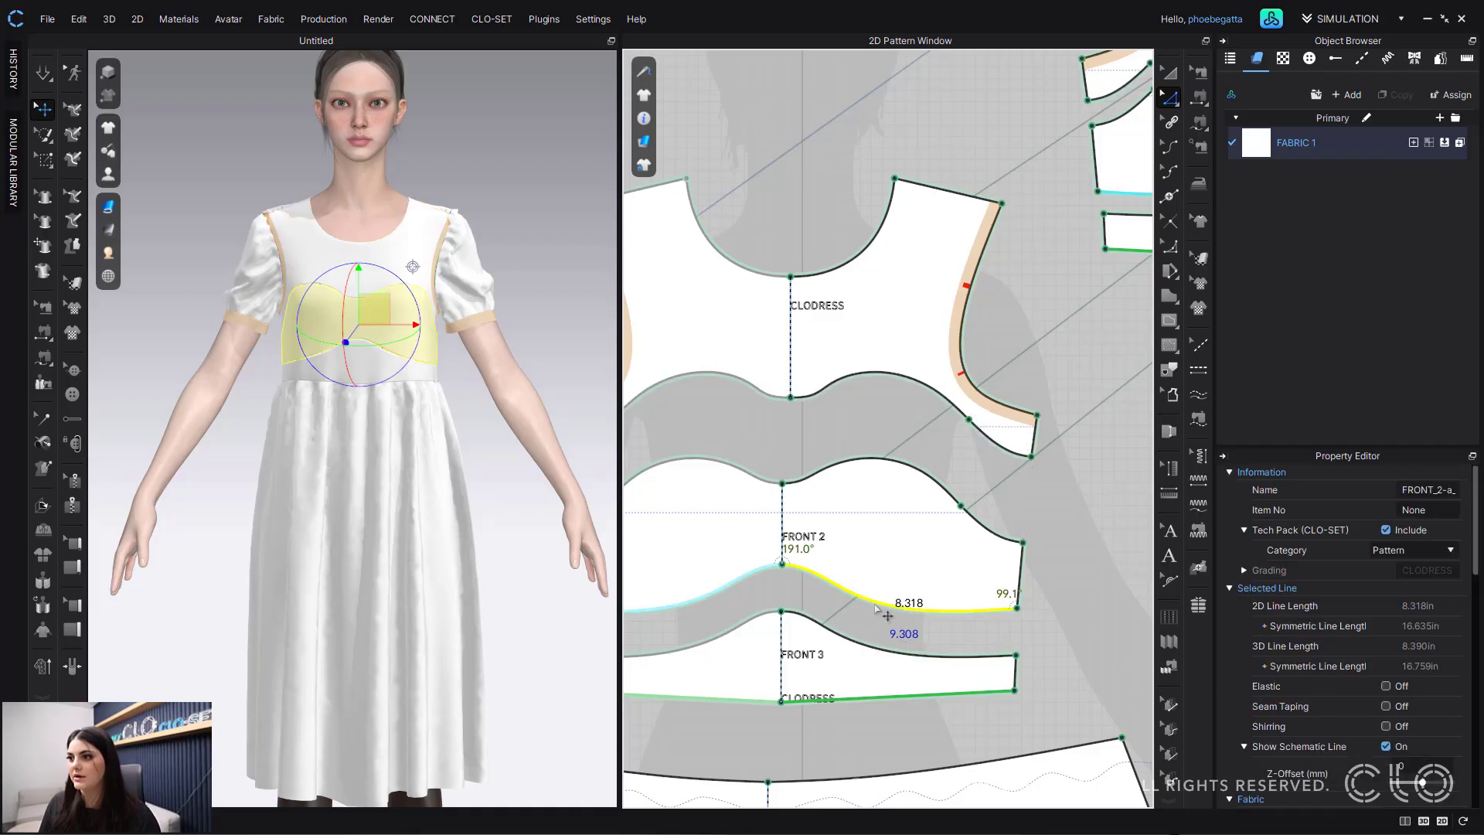
{"action": "right_click", "coordinate": [876, 608]}
{"action": "left_click", "coordinate": [916, 573]}
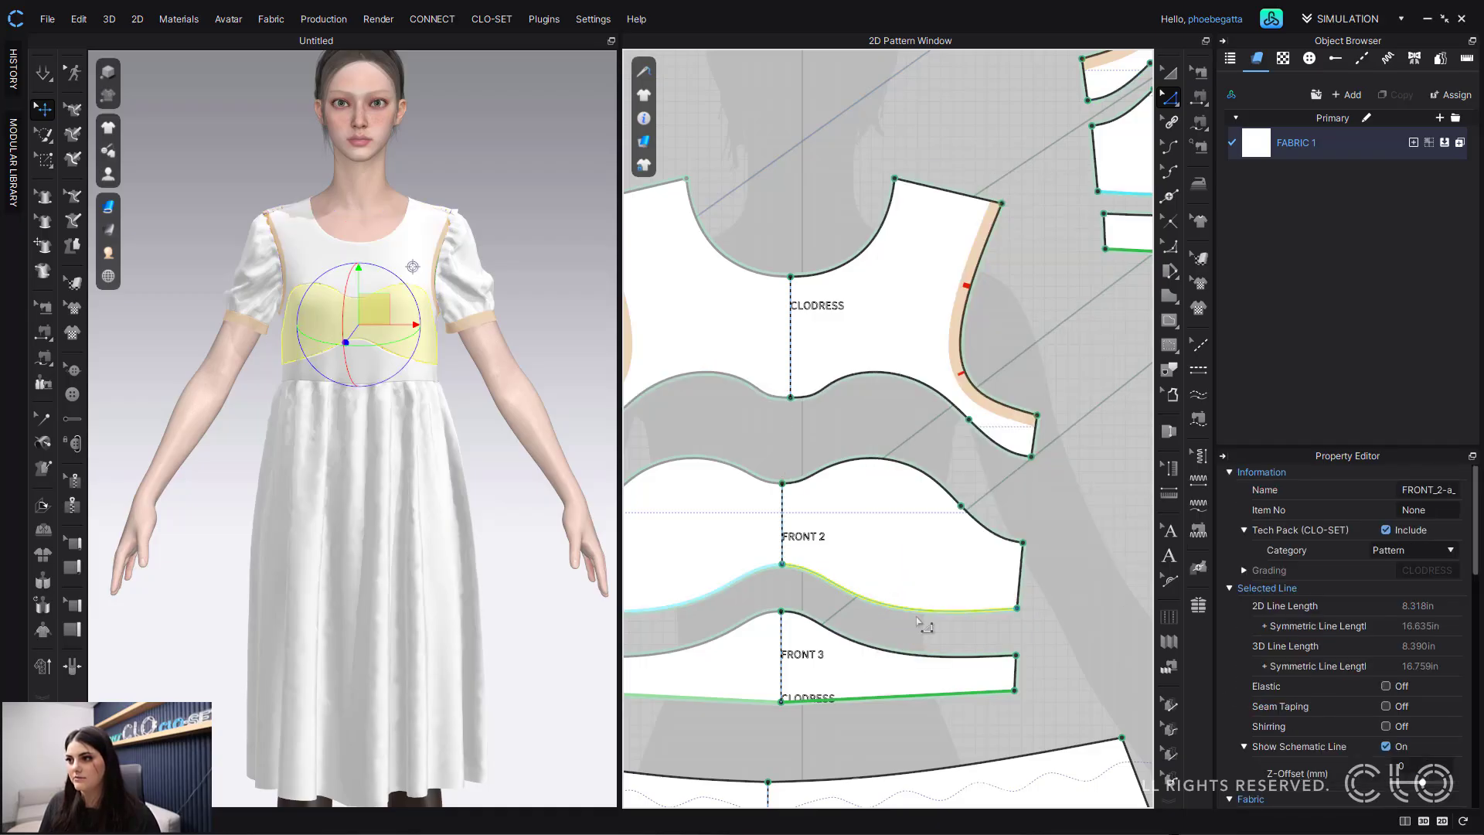
{"action": "left_click", "coordinate": [897, 654]}
{"action": "left_click", "coordinate": [1033, 526]}
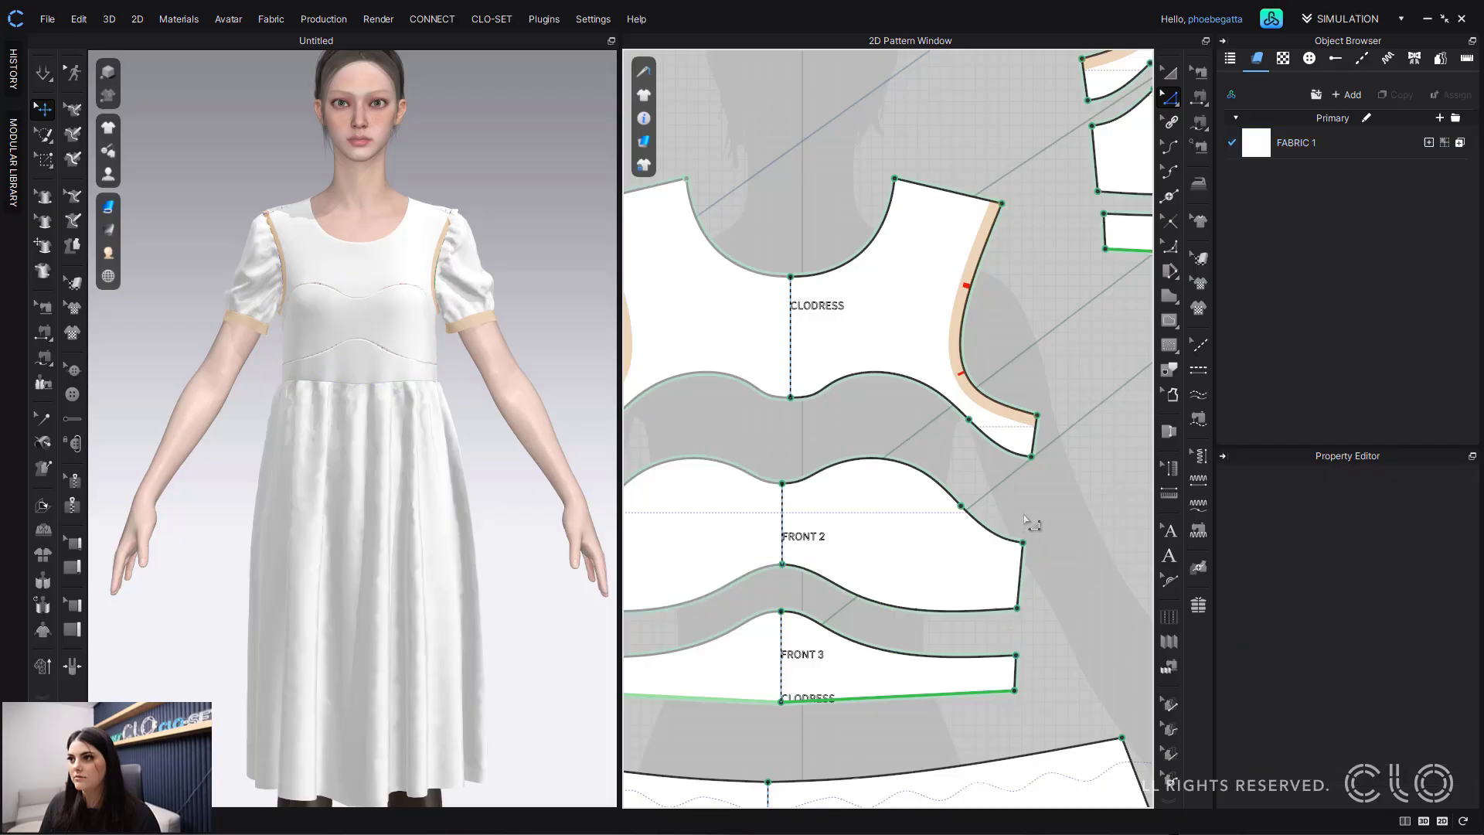
Step: Lower FRONT 2's linked upper style line slightly, moving both its main curve and the short segment near the side seam
{"action": "left_click", "coordinate": [897, 464]}
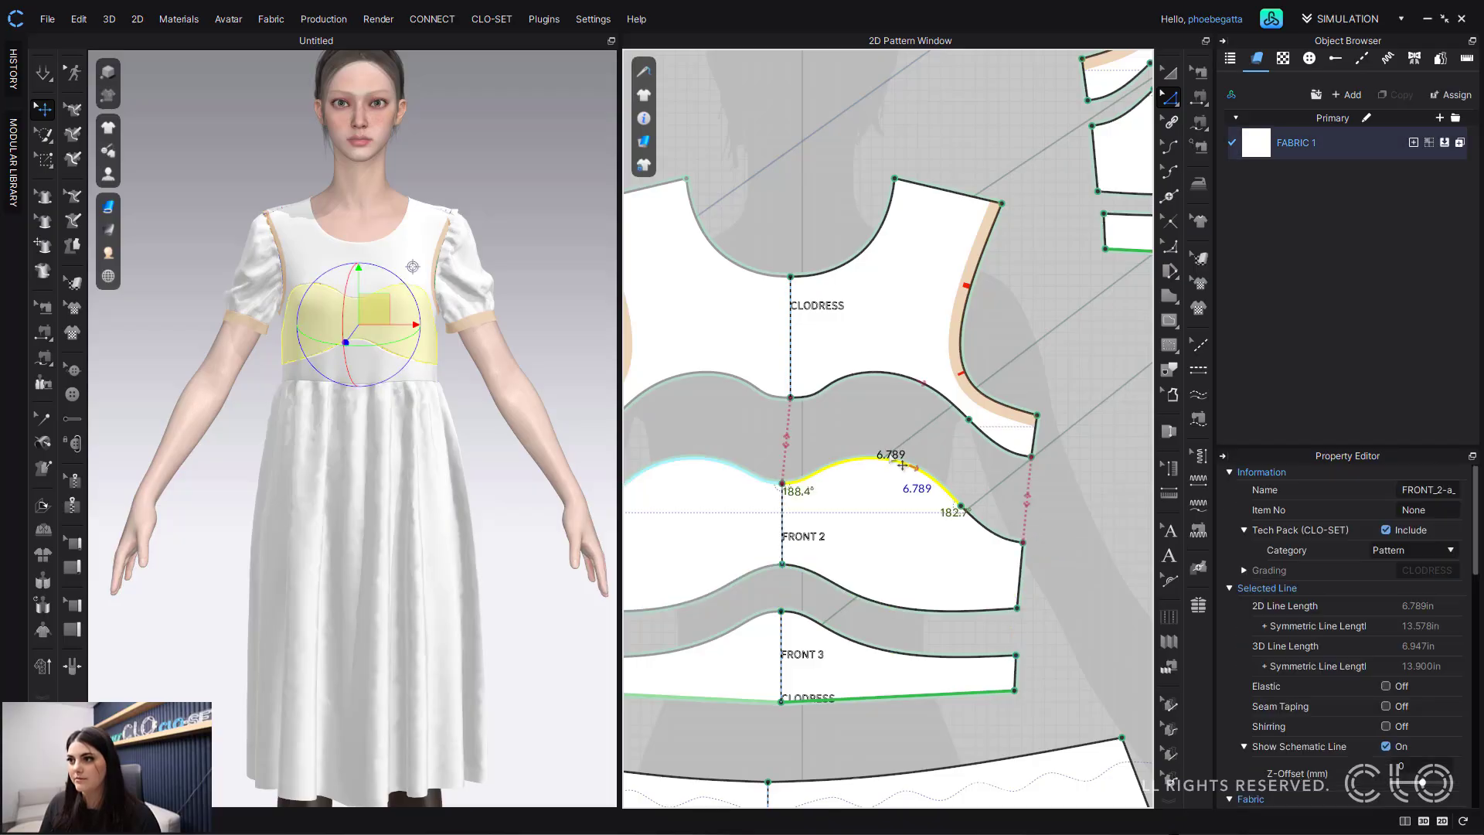
{"action": "left_click_drag", "start_coordinate": [889, 458], "coordinate": [891, 456]}
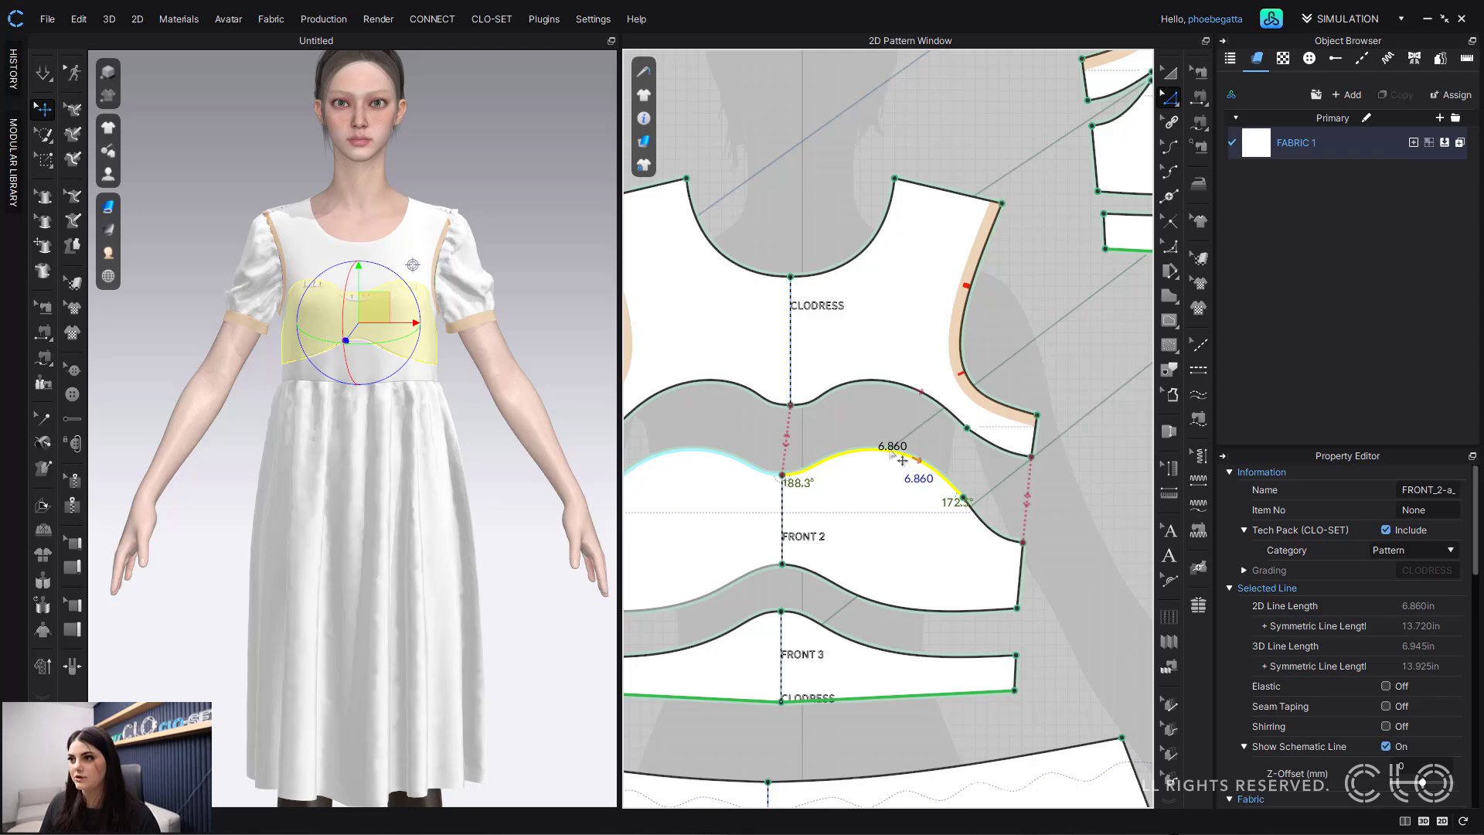
{"action": "left_click_drag", "start_coordinate": [889, 460], "coordinate": [892, 475]}
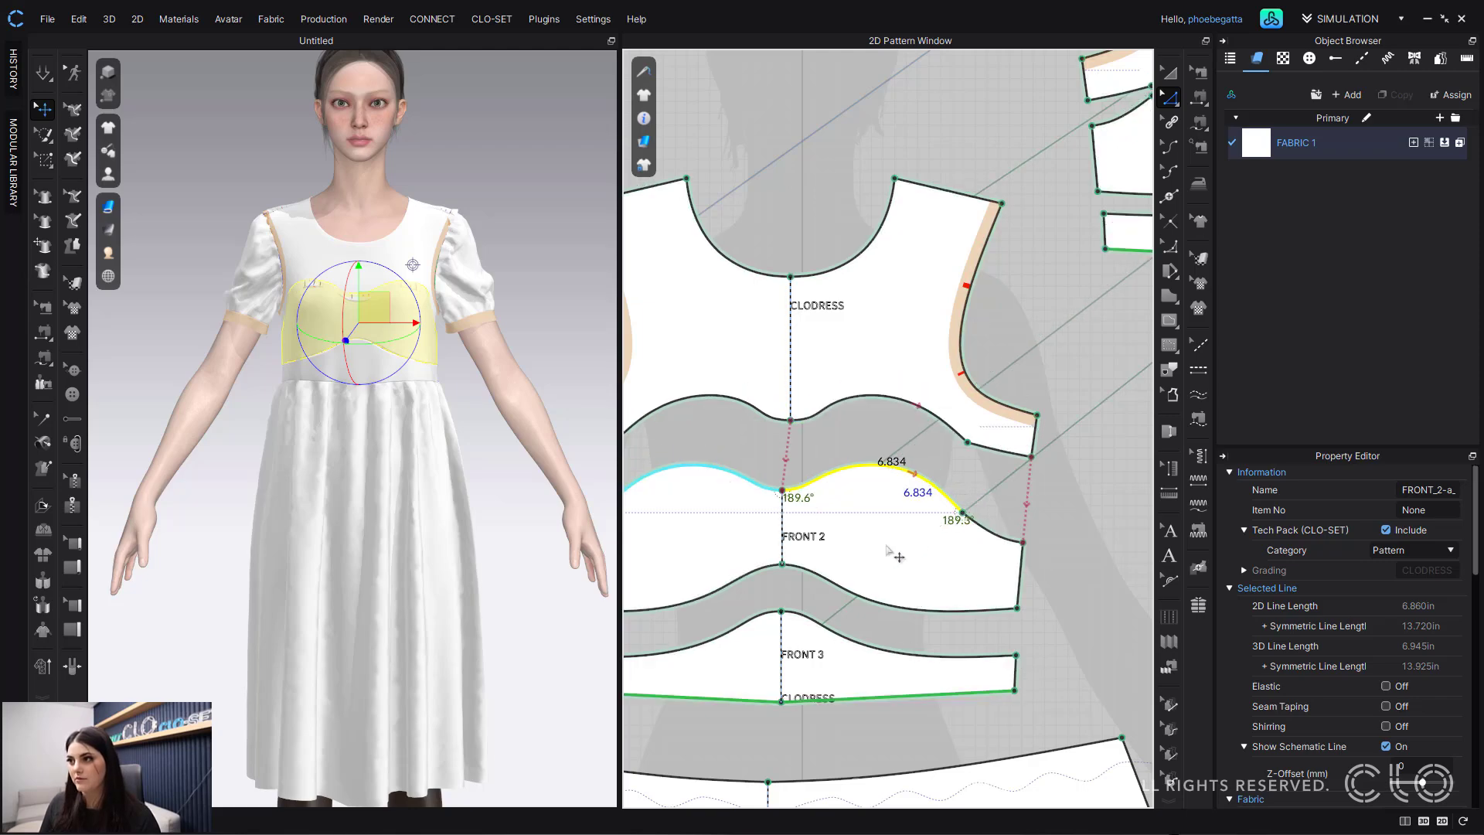
{"action": "left_click", "coordinate": [999, 540]}
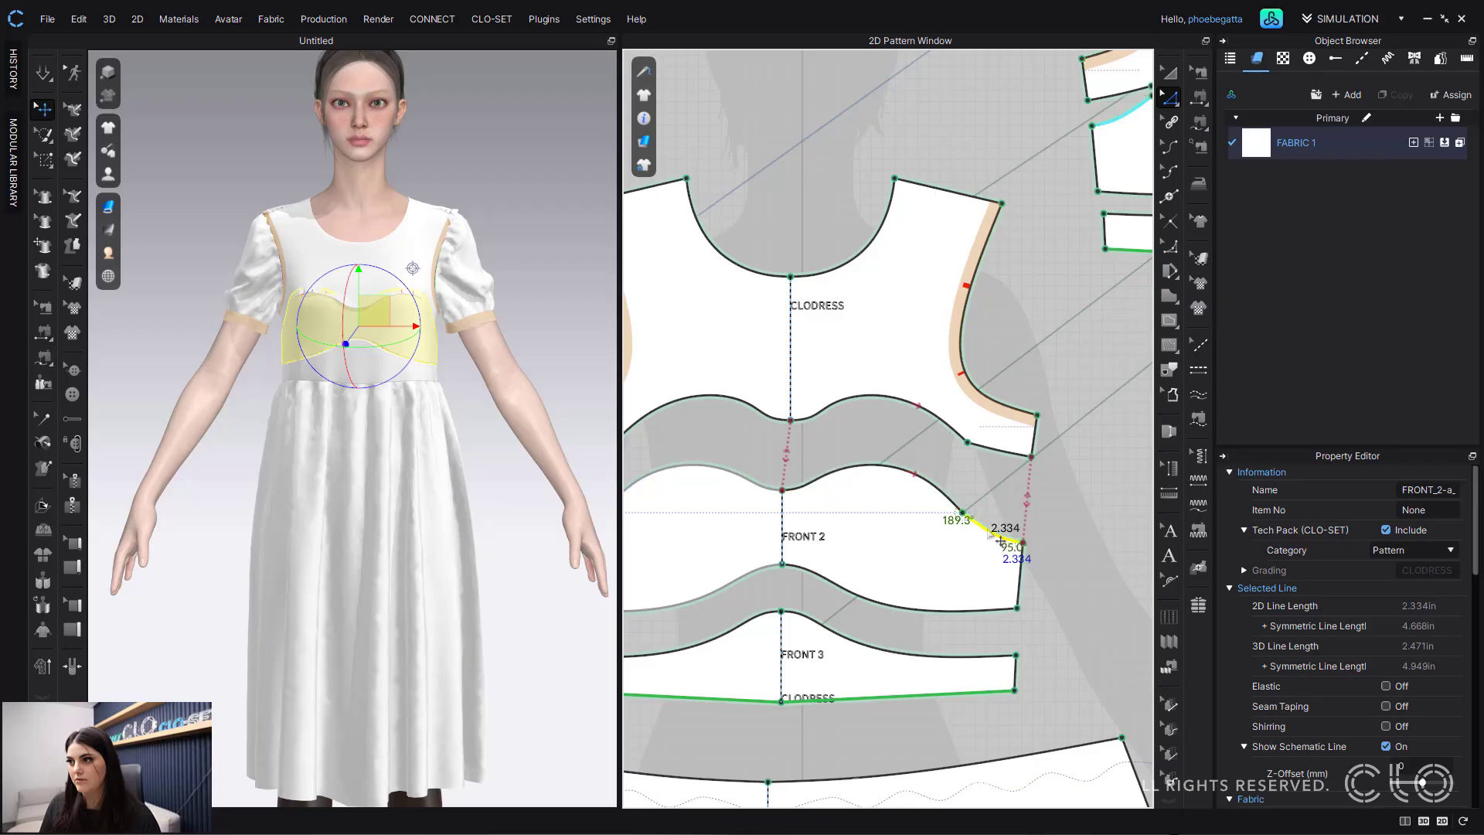
{"action": "left_click_drag", "start_coordinate": [989, 540], "coordinate": [998, 543]}
{"action": "left_click", "coordinate": [1036, 534]}
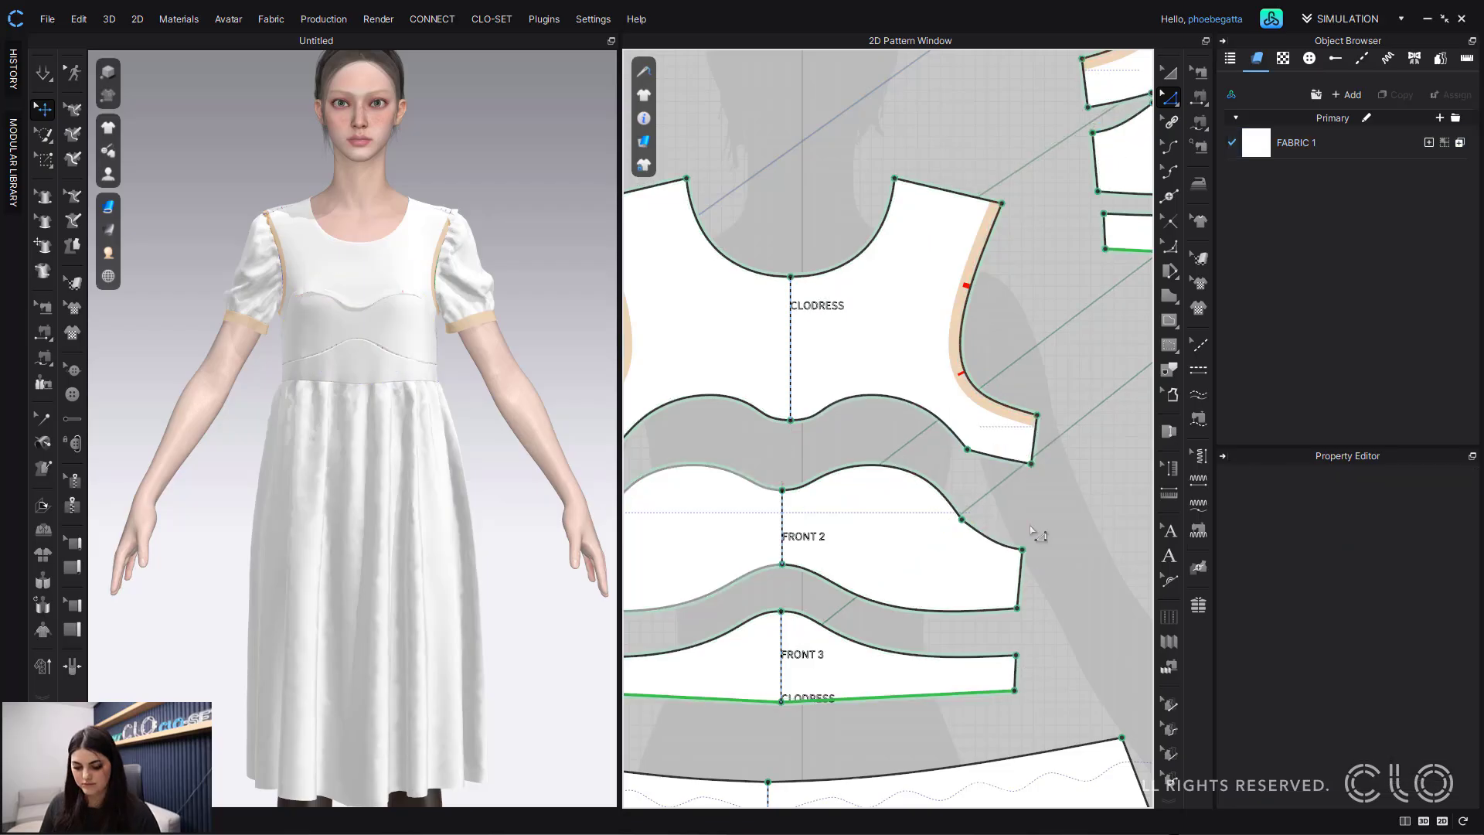
Step: Delete the surplus curve point on the upper bodice's short lower-edge segment near the side seam and bend the segment downward with the remaining point
{"action": "key", "text": "v"}
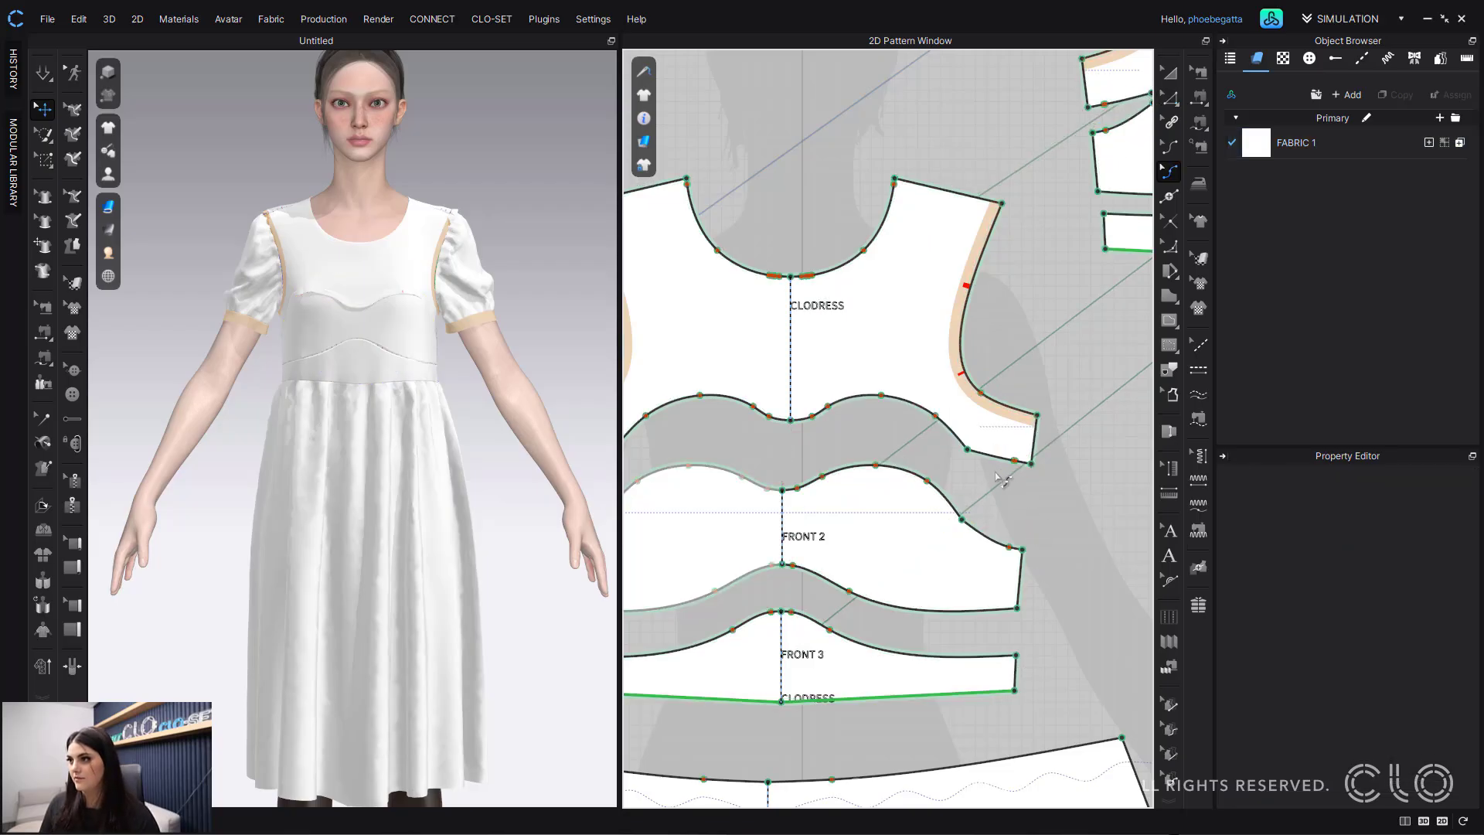
{"action": "scroll", "coordinate": [1017, 456], "scroll_direction": "up", "scroll_amount": 10}
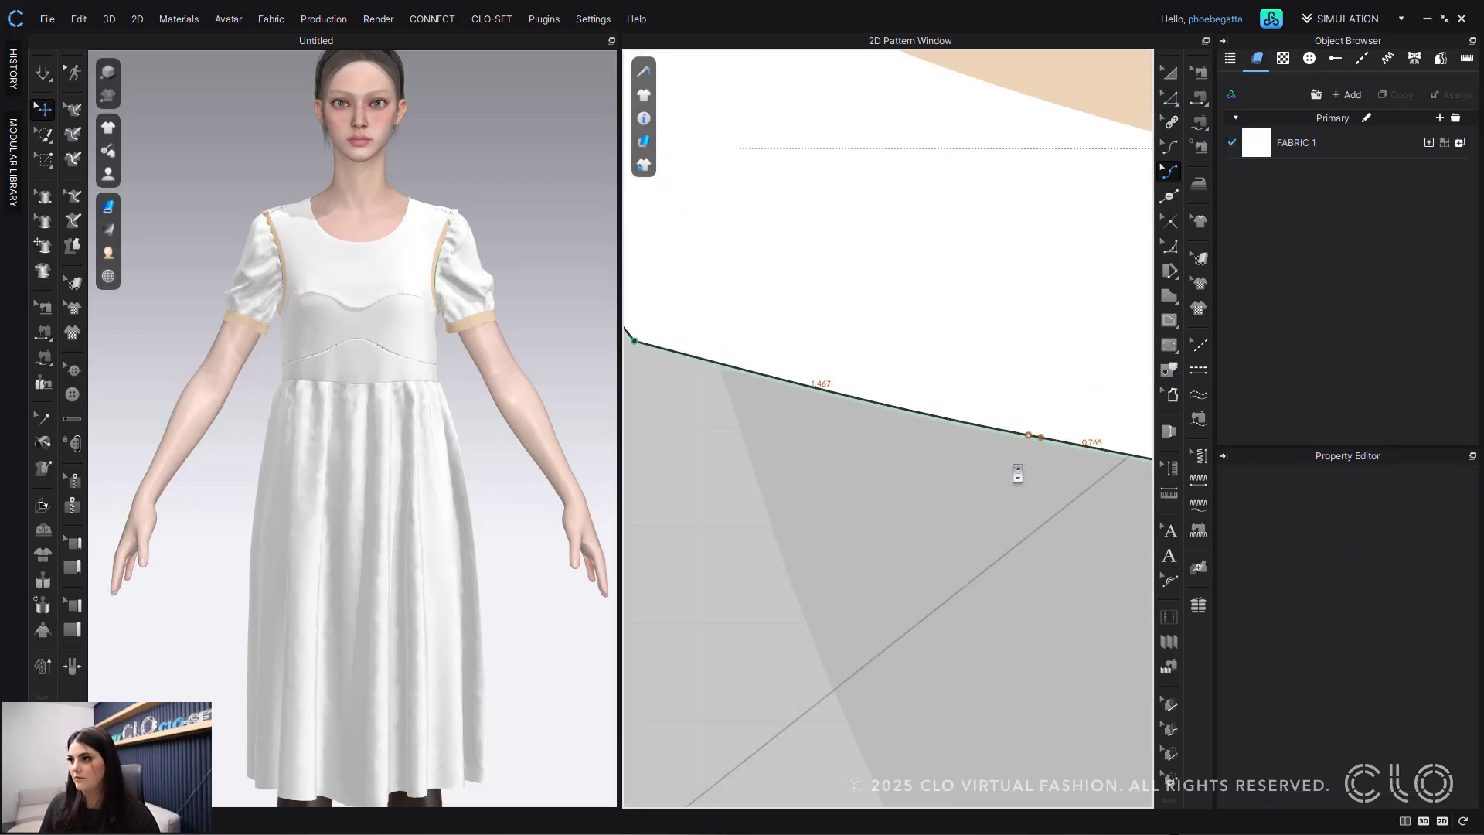
{"action": "right_click", "coordinate": [1029, 436]}
{"action": "left_click", "coordinate": [1054, 449]}
{"action": "left_click", "coordinate": [1014, 545]}
{"action": "scroll", "coordinate": [1012, 545], "scroll_direction": "down", "scroll_amount": 5}
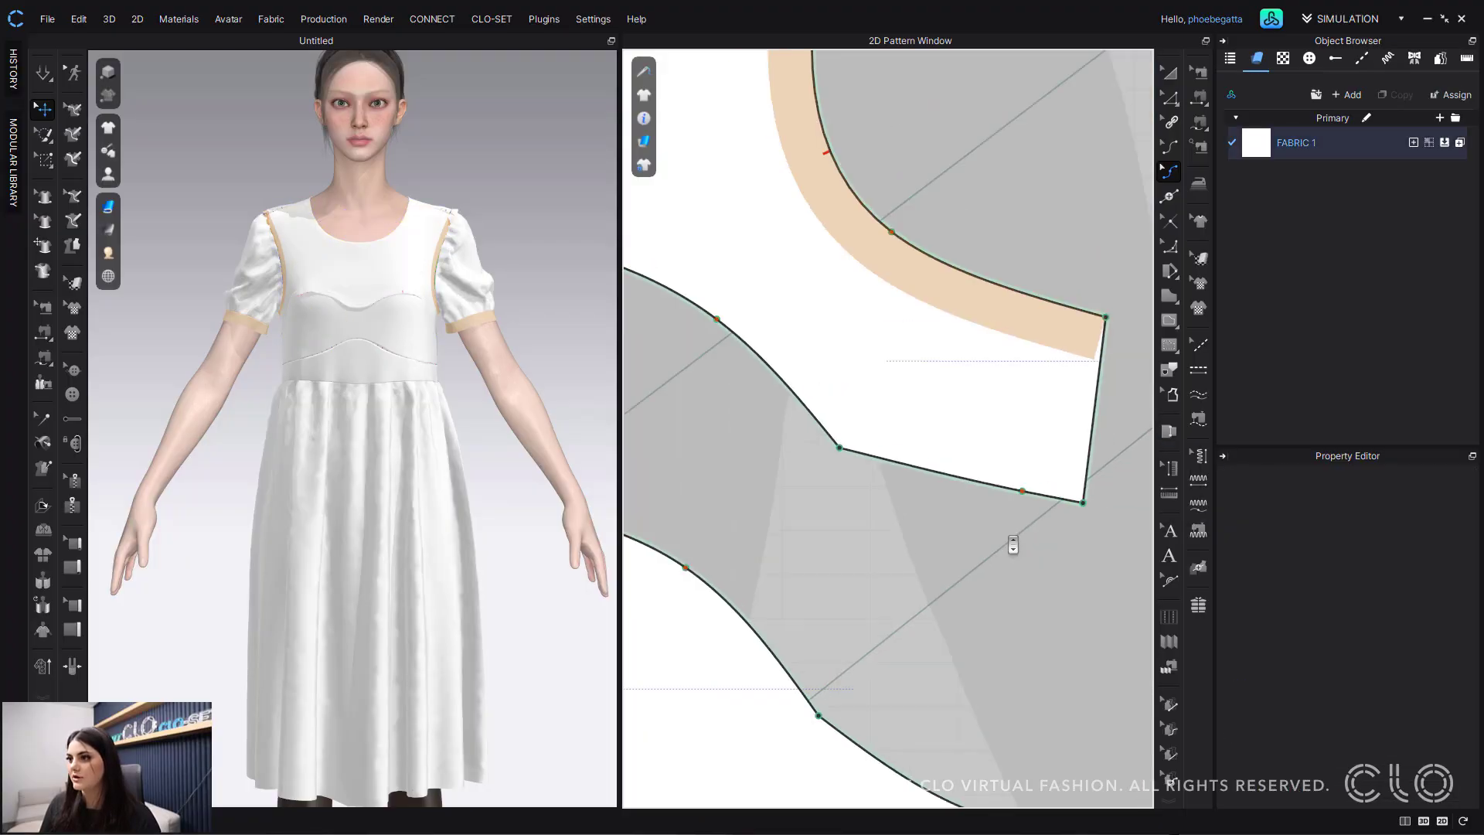
{"action": "mouse_move", "coordinate": [1022, 495]}
{"action": "left_mouse_down"}
{"action": "mouse_move", "coordinate": [1012, 518]}
{"action": "mouse_move", "coordinate": [1018, 506]}
{"action": "left_mouse_up"}
{"action": "scroll", "coordinate": [998, 603], "scroll_direction": "down", "scroll_amount": 5}
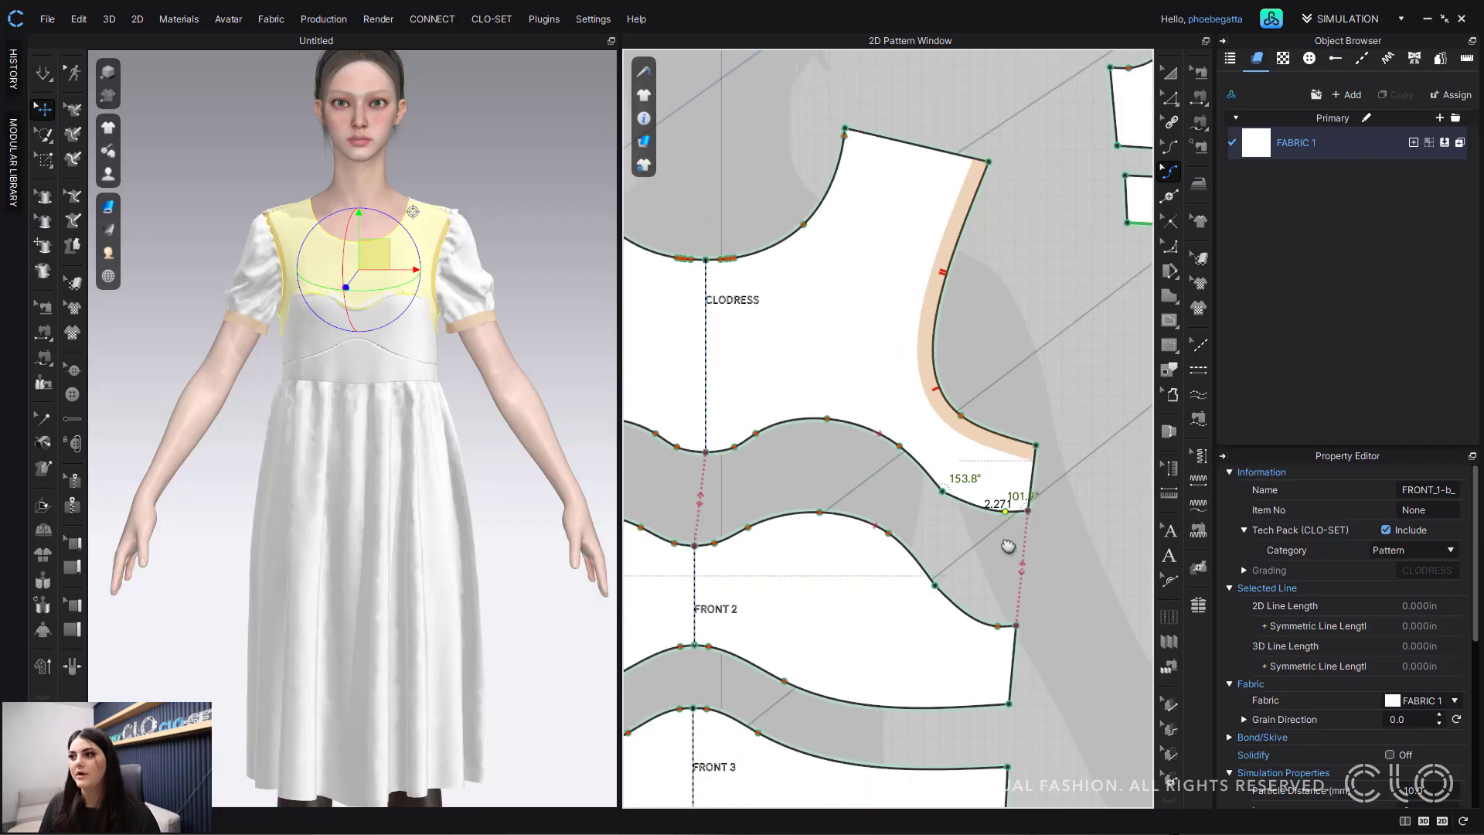
{"action": "middle_click_drag", "start_coordinate": [1049, 551], "coordinate": [1080, 518]}
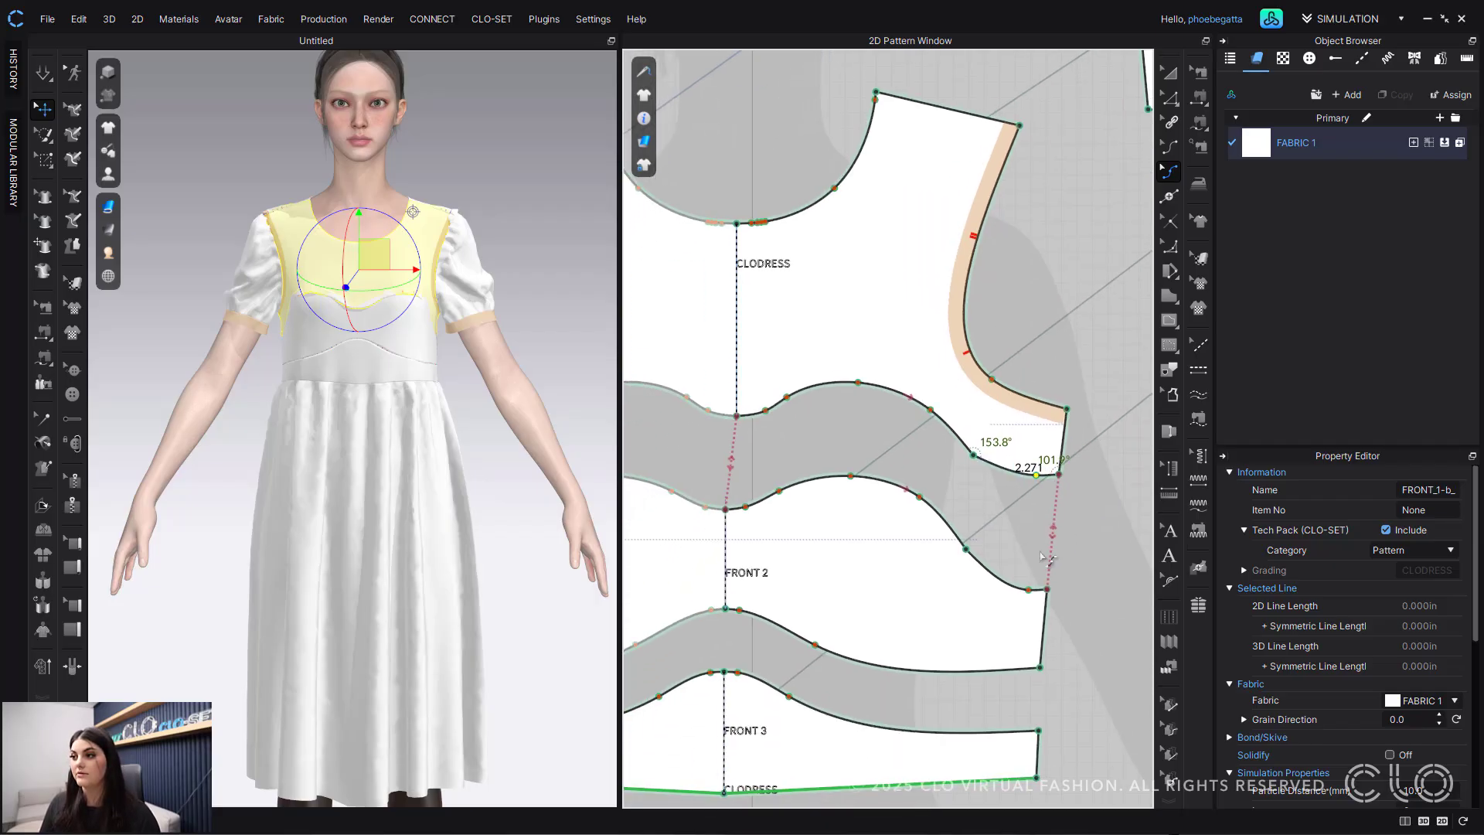
Step: Move FRONT 3's upper edge upward together with FRONT 2's linked lower edge, then clear the selection
{"action": "key", "text": "z"}
{"action": "left_click", "coordinate": [1048, 591]}
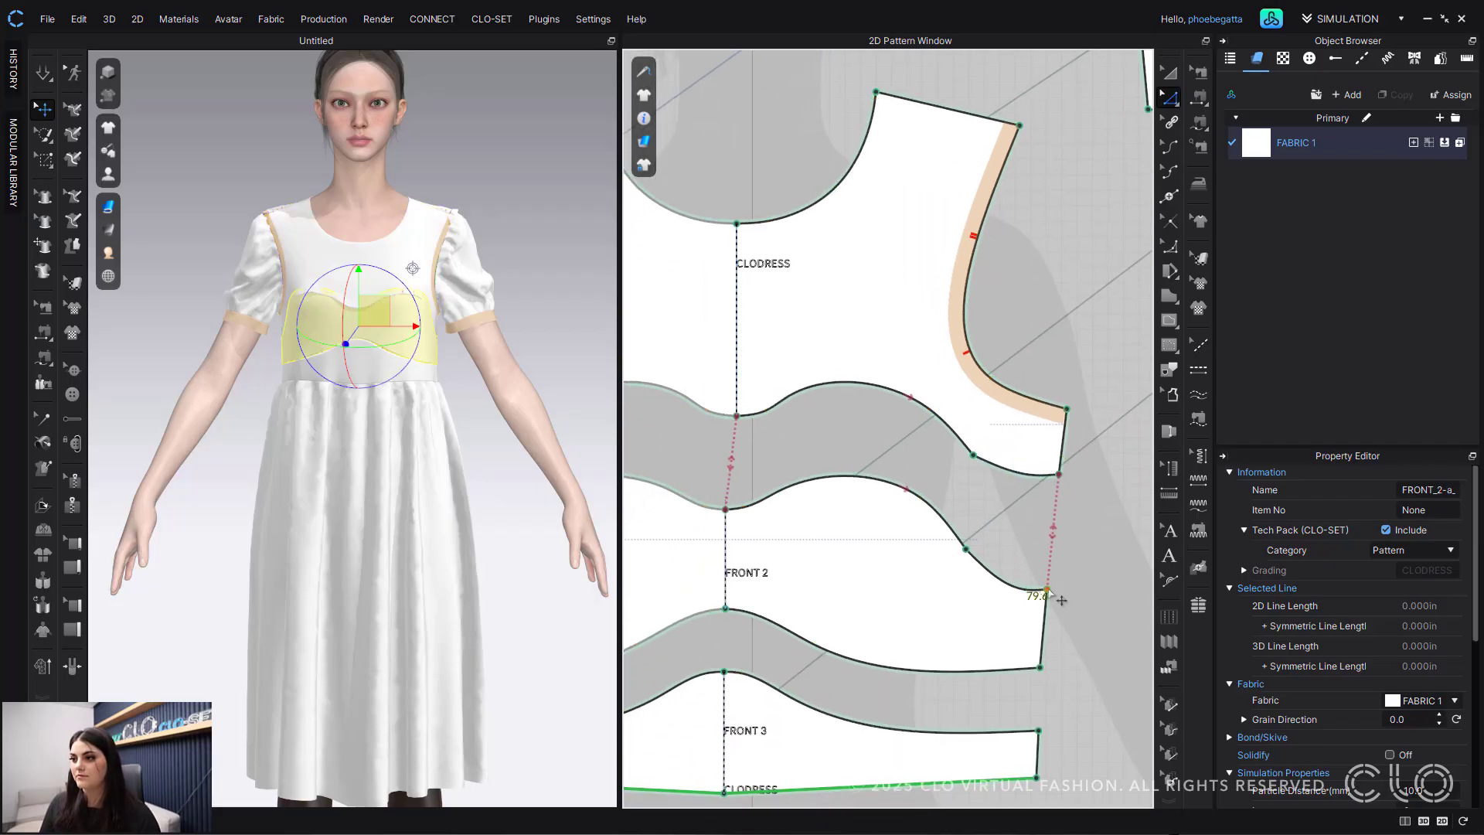
{"action": "middle_click_drag", "start_coordinate": [1005, 642], "coordinate": [1028, 582]}
{"action": "left_click", "coordinate": [938, 666]}
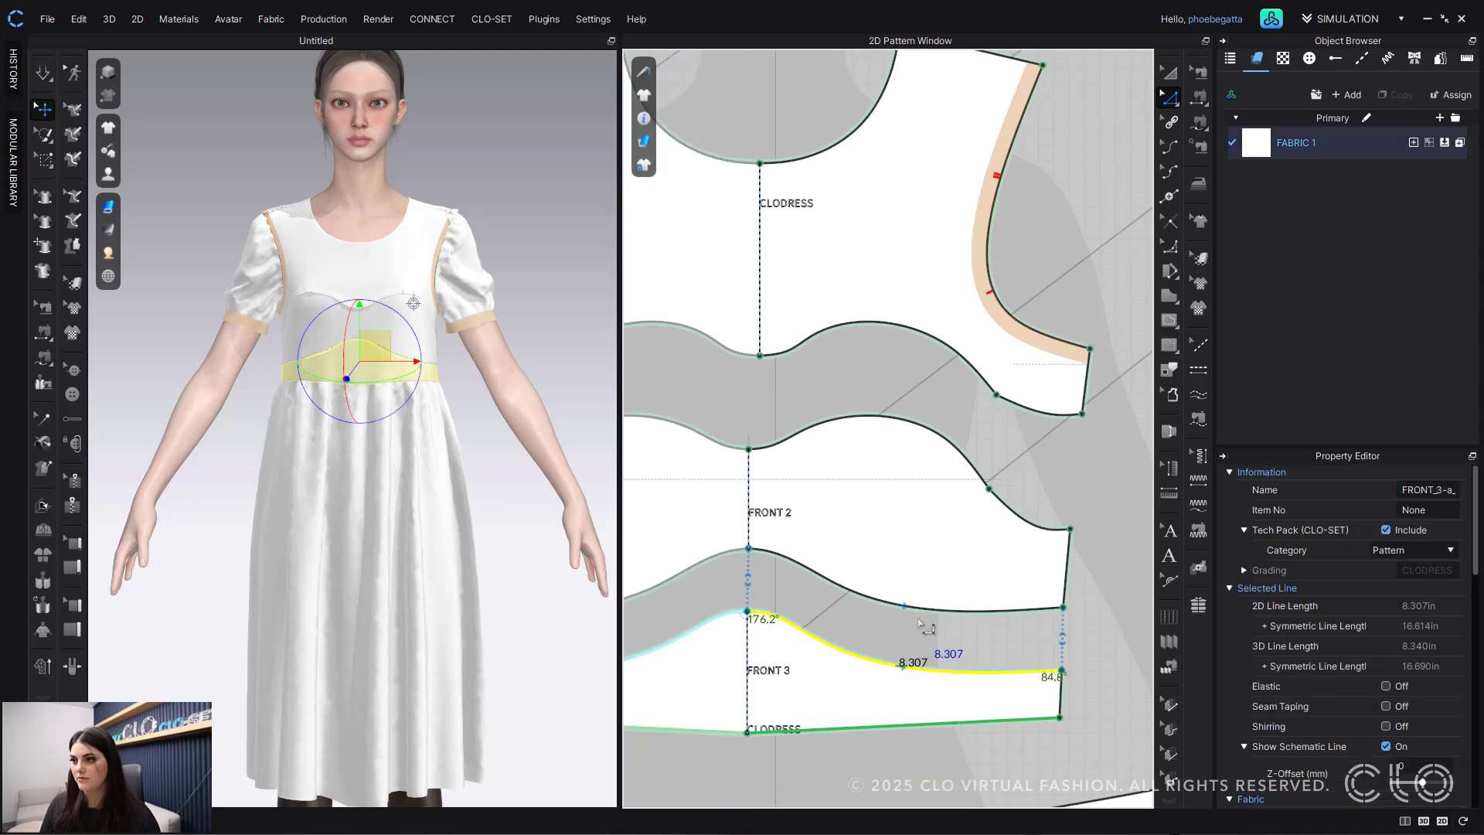
{"action": "left_click", "coordinate": [923, 612], "text": "shift"}
{"action": "left_click", "coordinate": [911, 647]}
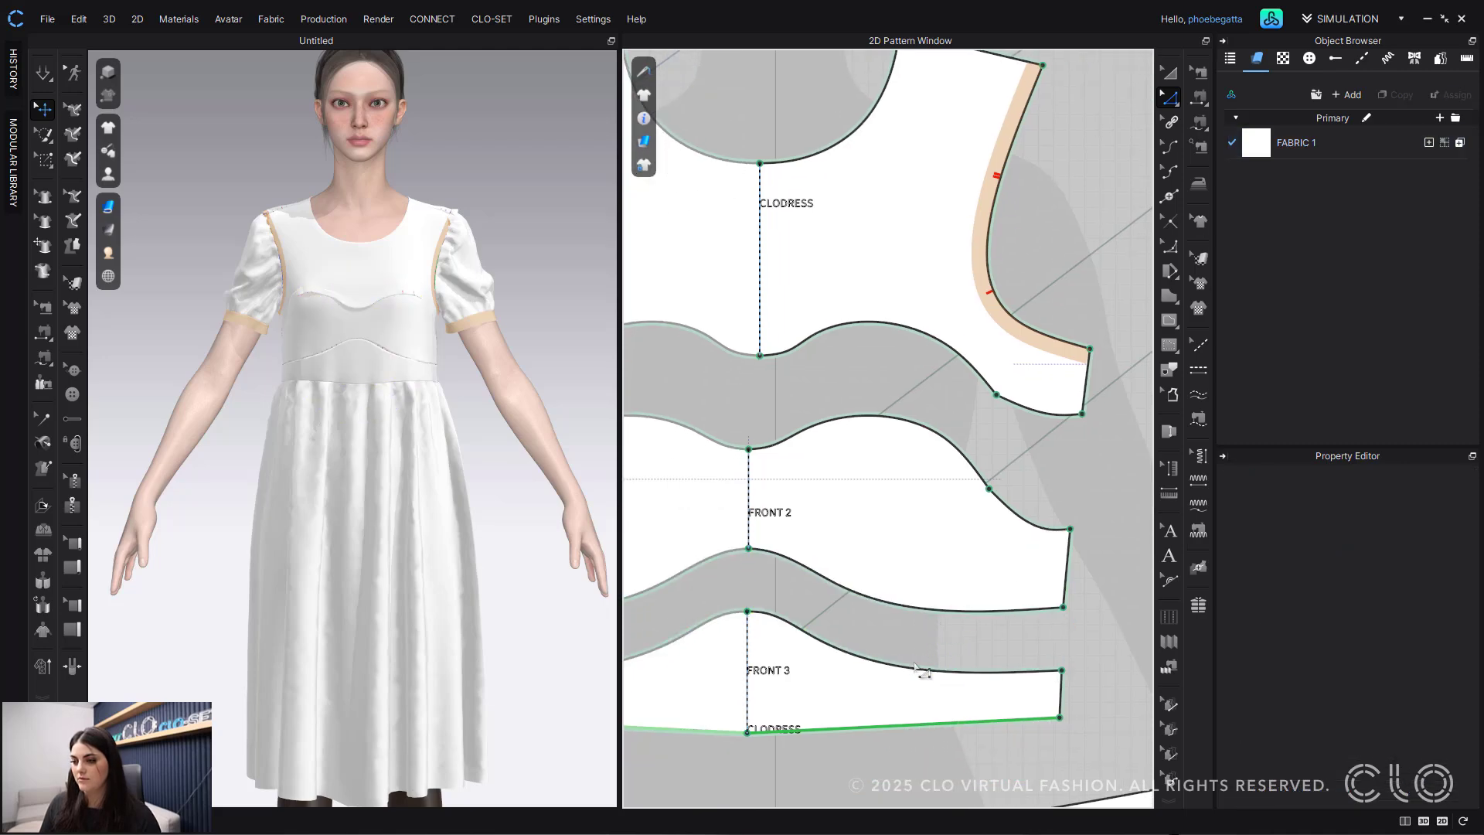
{"action": "left_click_drag", "start_coordinate": [914, 669], "coordinate": [959, 651]}
{"action": "scroll", "coordinate": [967, 657], "scroll_direction": "down", "scroll_amount": 5}
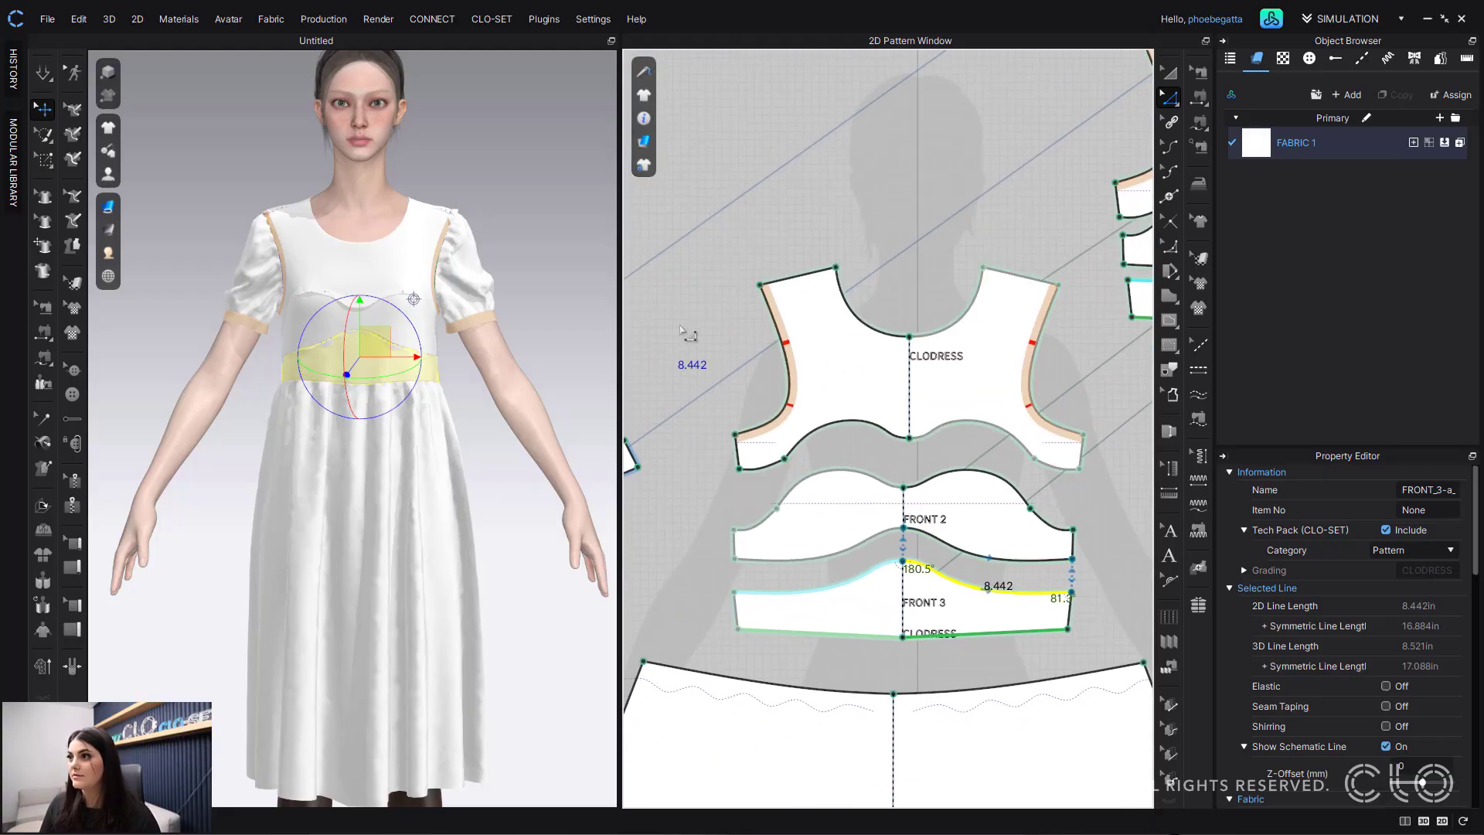
{"action": "left_click", "coordinate": [715, 384]}
{"action": "scroll", "coordinate": [715, 384], "scroll_direction": "down", "scroll_amount": 4}
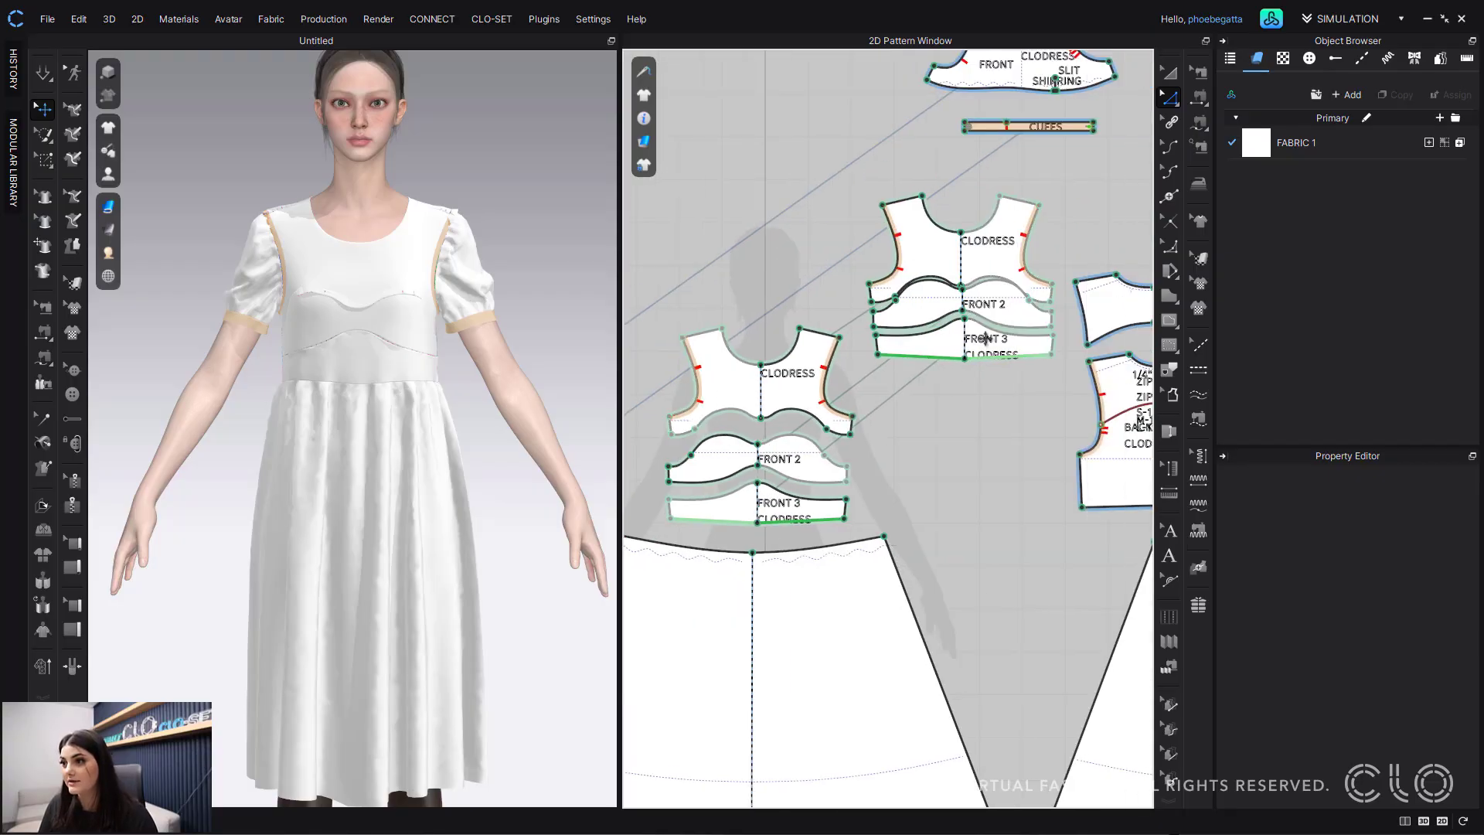
Step: Nudge FRONT 3's linked upper edge once more and check the matching style line on the second set of front patterns
{"action": "left_click", "coordinate": [812, 498]}
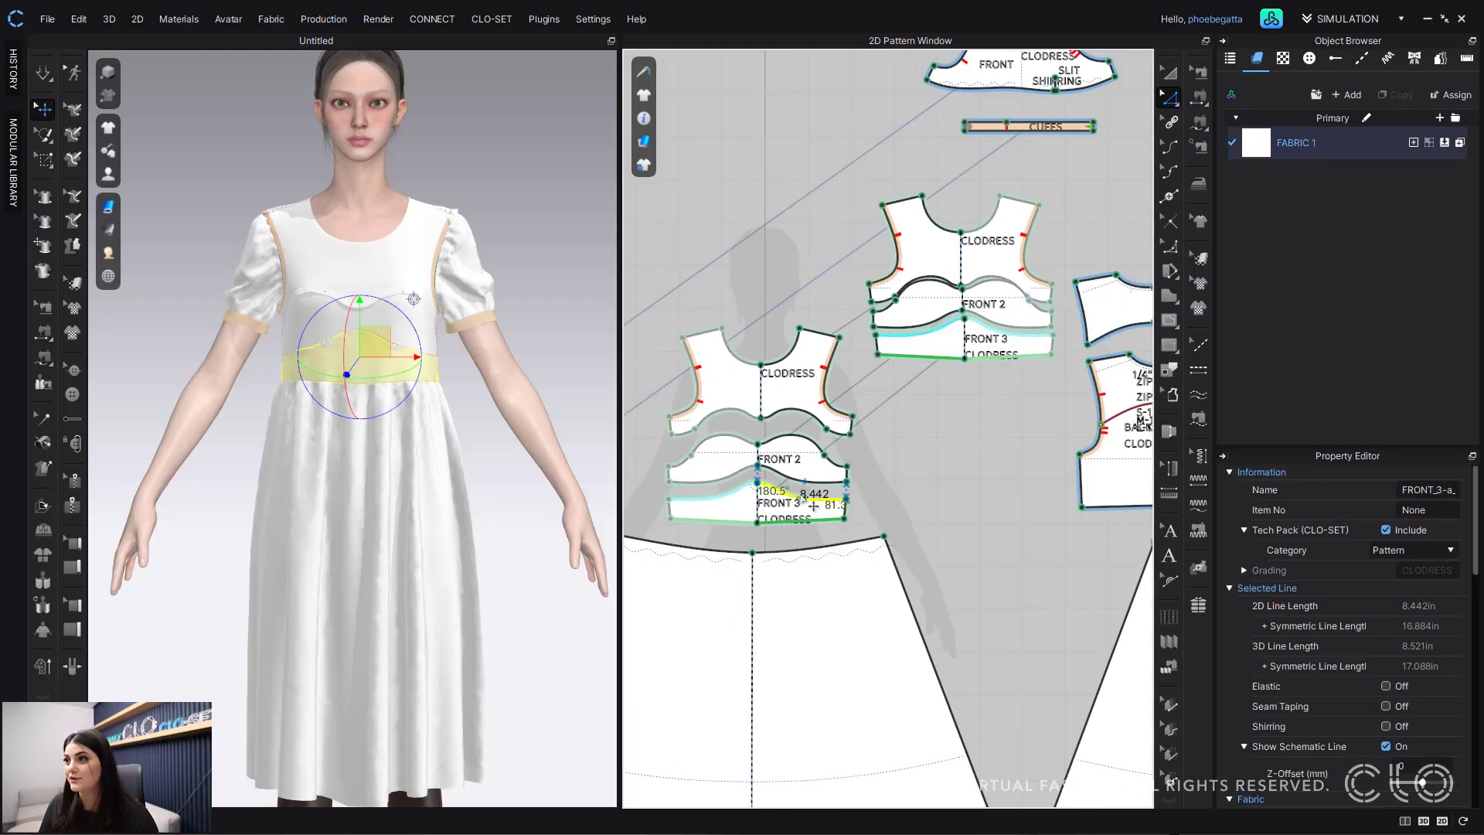
{"action": "left_click", "coordinate": [970, 316]}
{"action": "scroll", "coordinate": [970, 317], "scroll_direction": "up", "scroll_amount": 4}
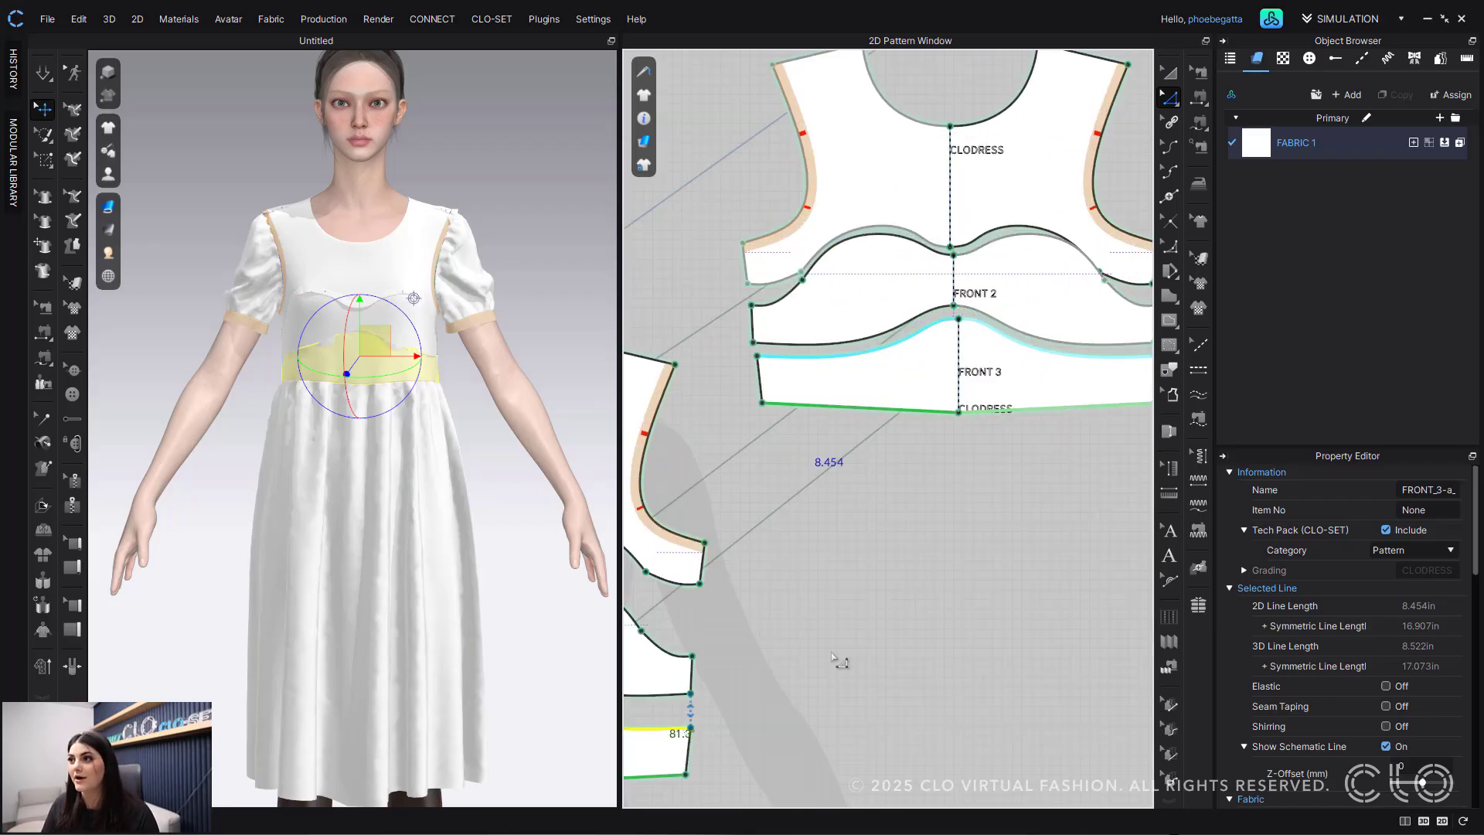
{"action": "scroll", "coordinate": [981, 586], "scroll_direction": "down", "scroll_amount": 2}
{"action": "scroll", "coordinate": [995, 237], "scroll_direction": "up", "scroll_amount": 2}
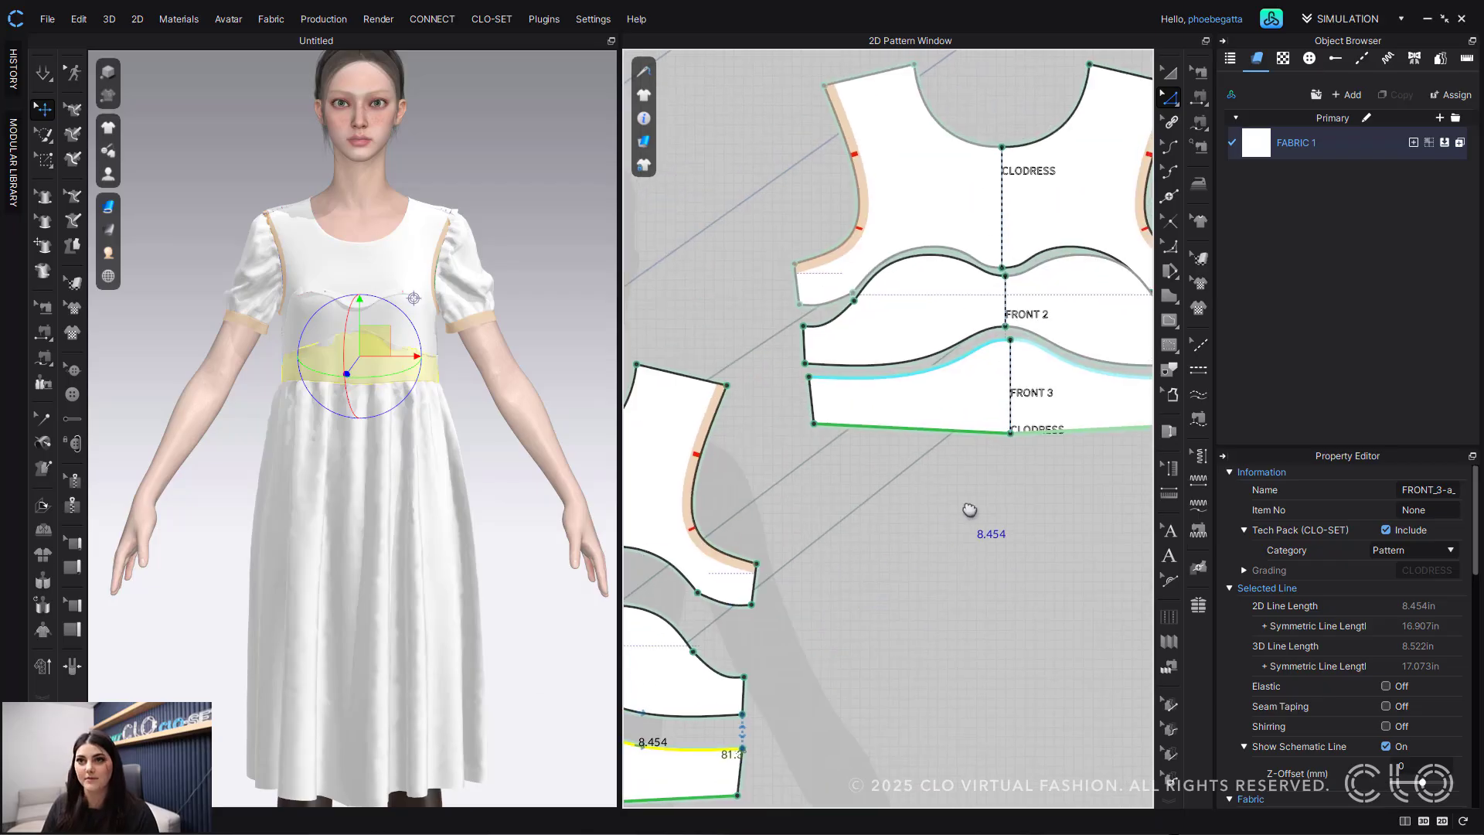
{"action": "middle_click_drag", "start_coordinate": [971, 508], "coordinate": [1003, 493]}
Step: Simulate the dress, select the upper front bodice on the avatar and inspect its style lines from the side
{"action": "key", "text": "space"}
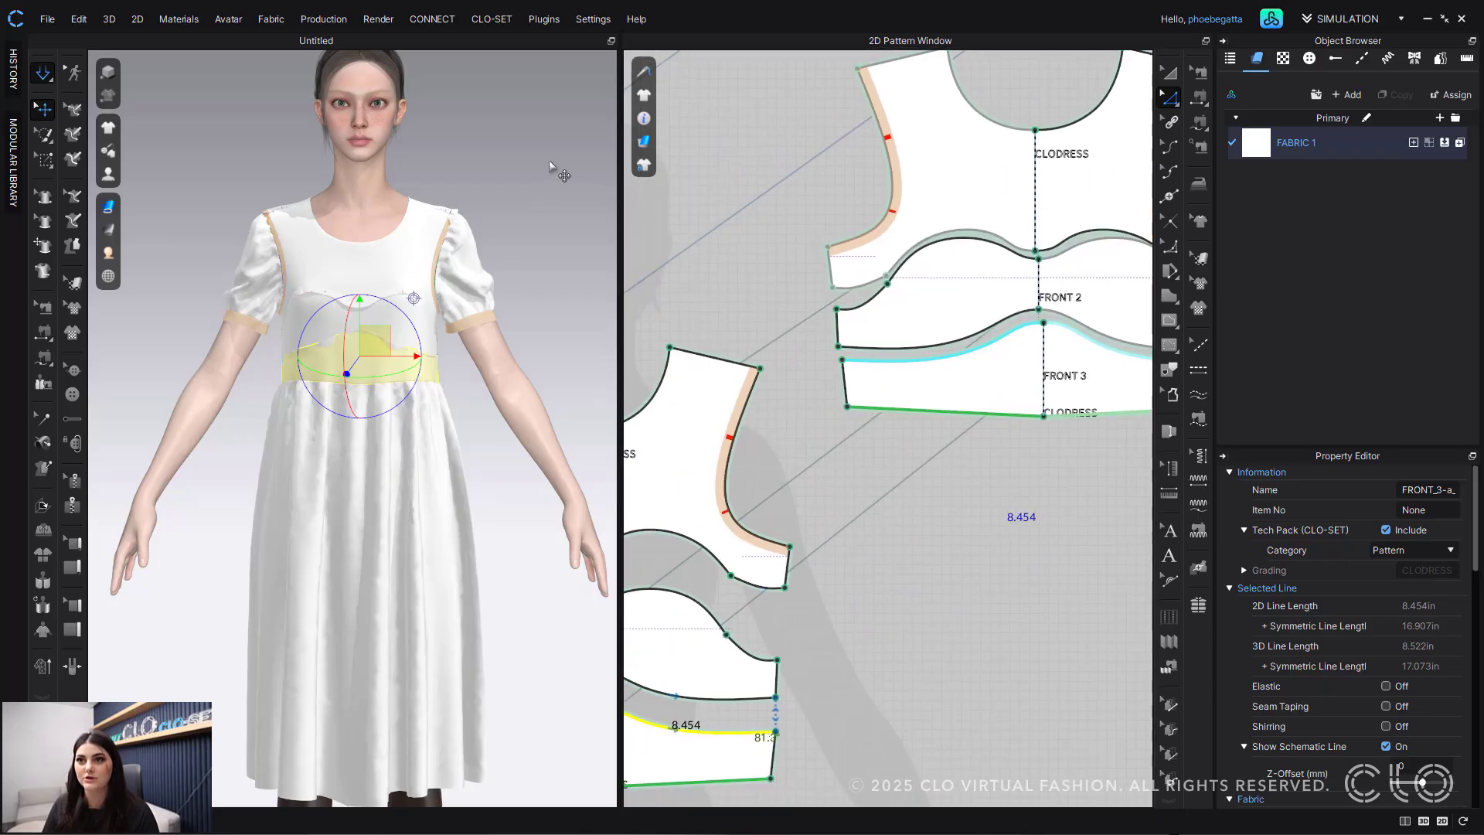
{"action": "left_click", "coordinate": [393, 255]}
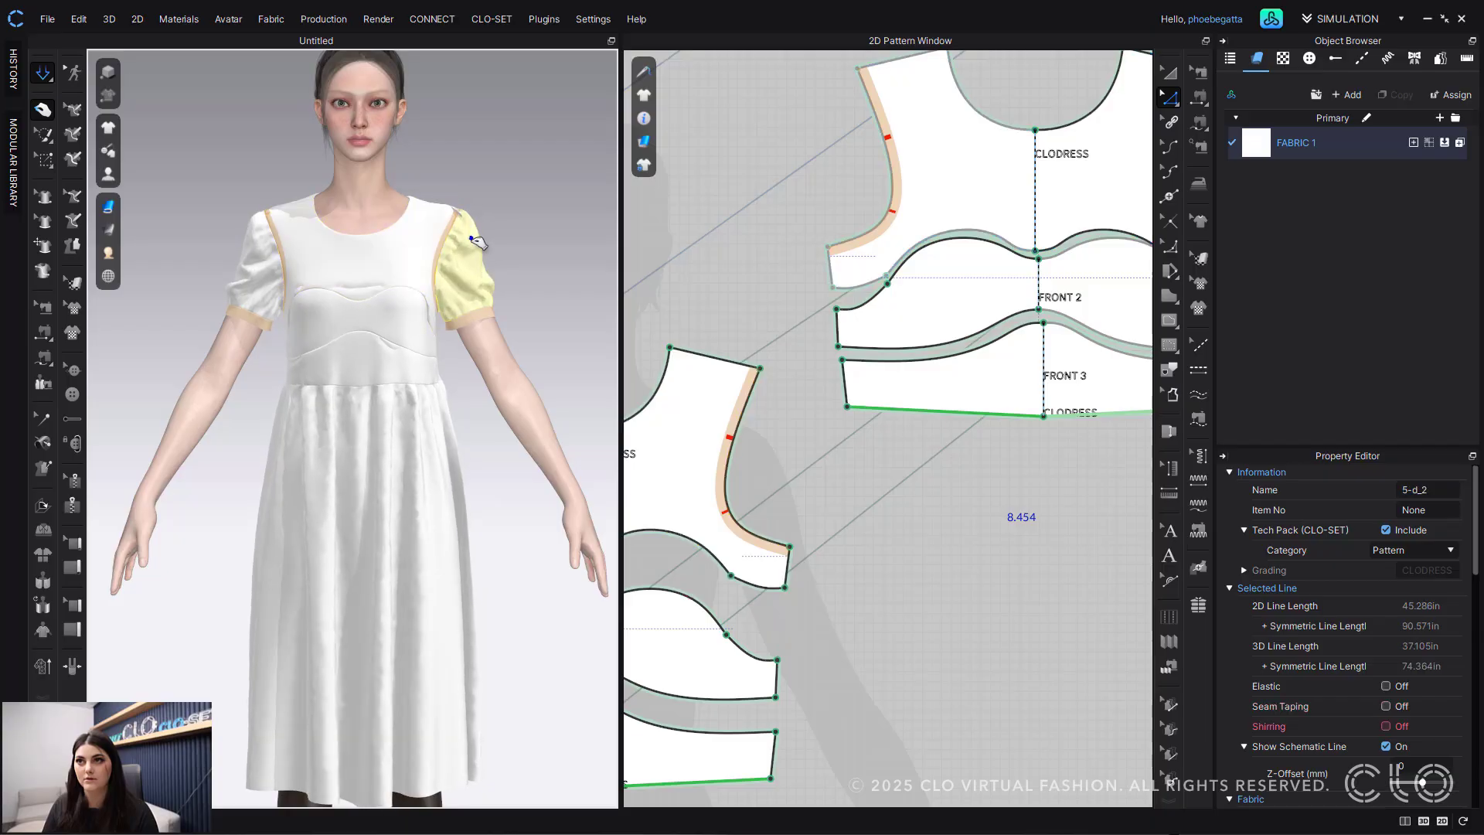
{"action": "right_click", "coordinate": [380, 264]}
{"action": "left_click", "coordinate": [498, 696]}
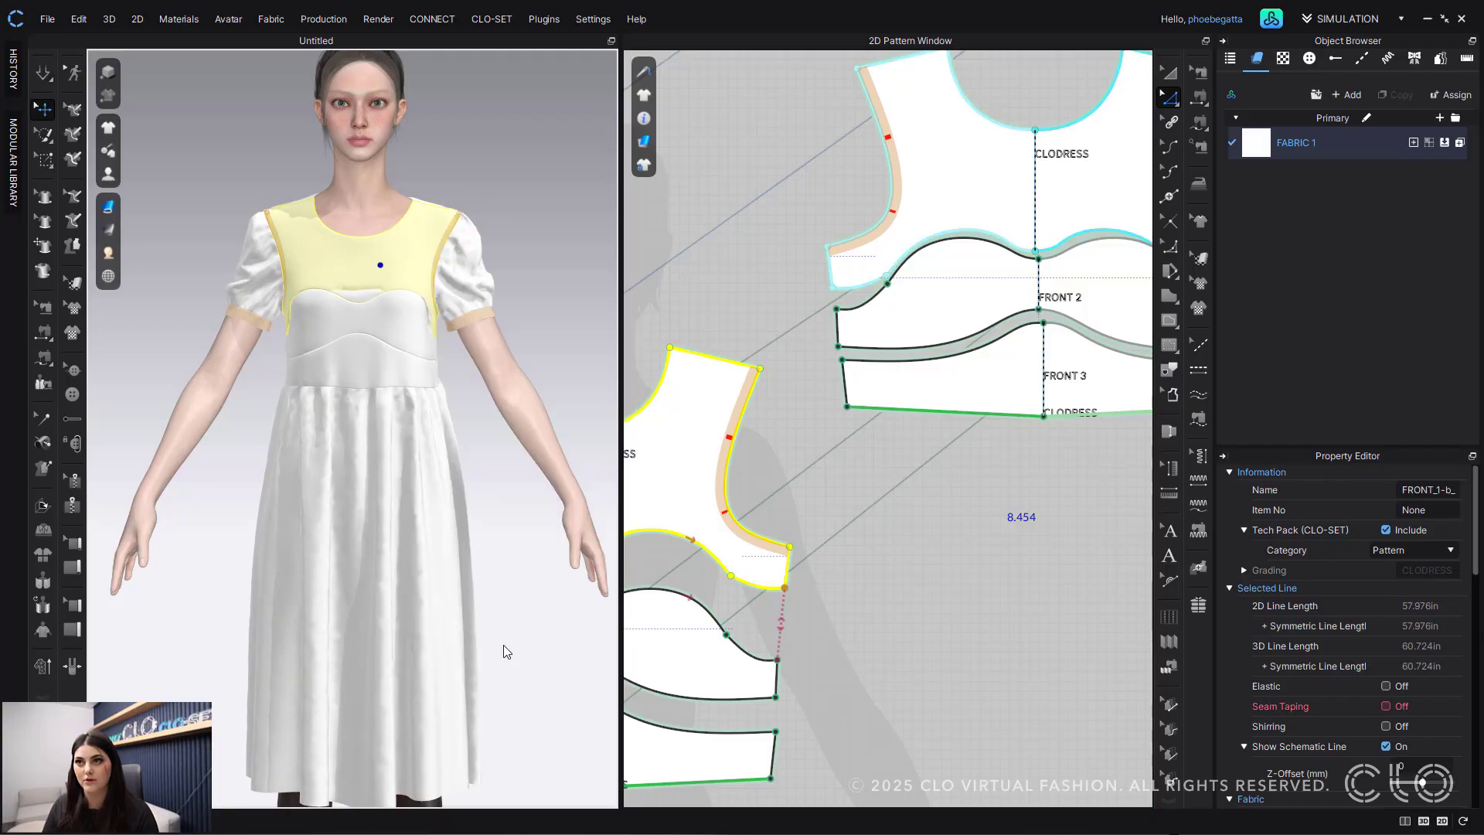
{"action": "left_click", "coordinate": [475, 159]}
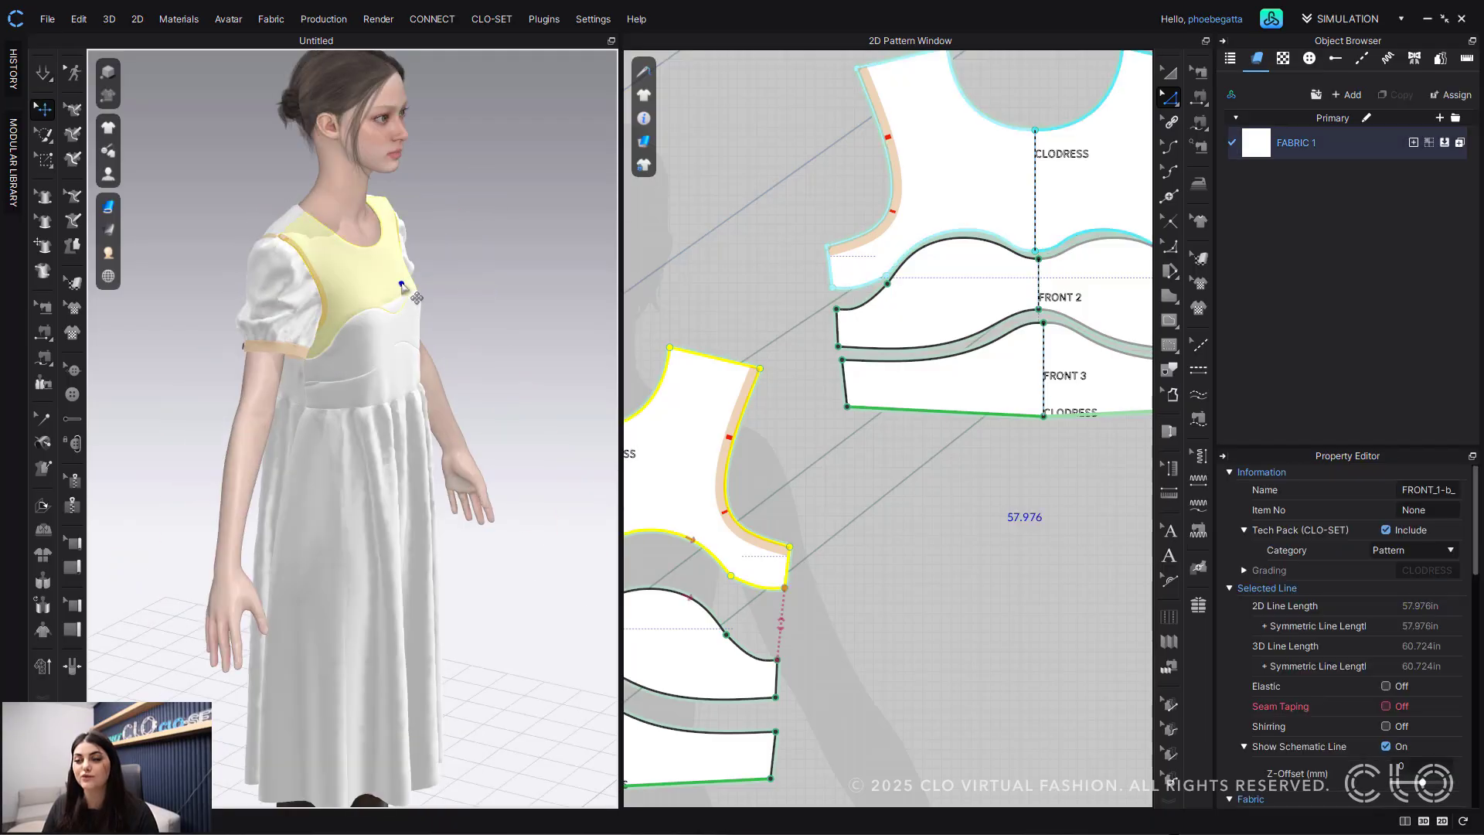
{"action": "left_click", "coordinate": [502, 300]}
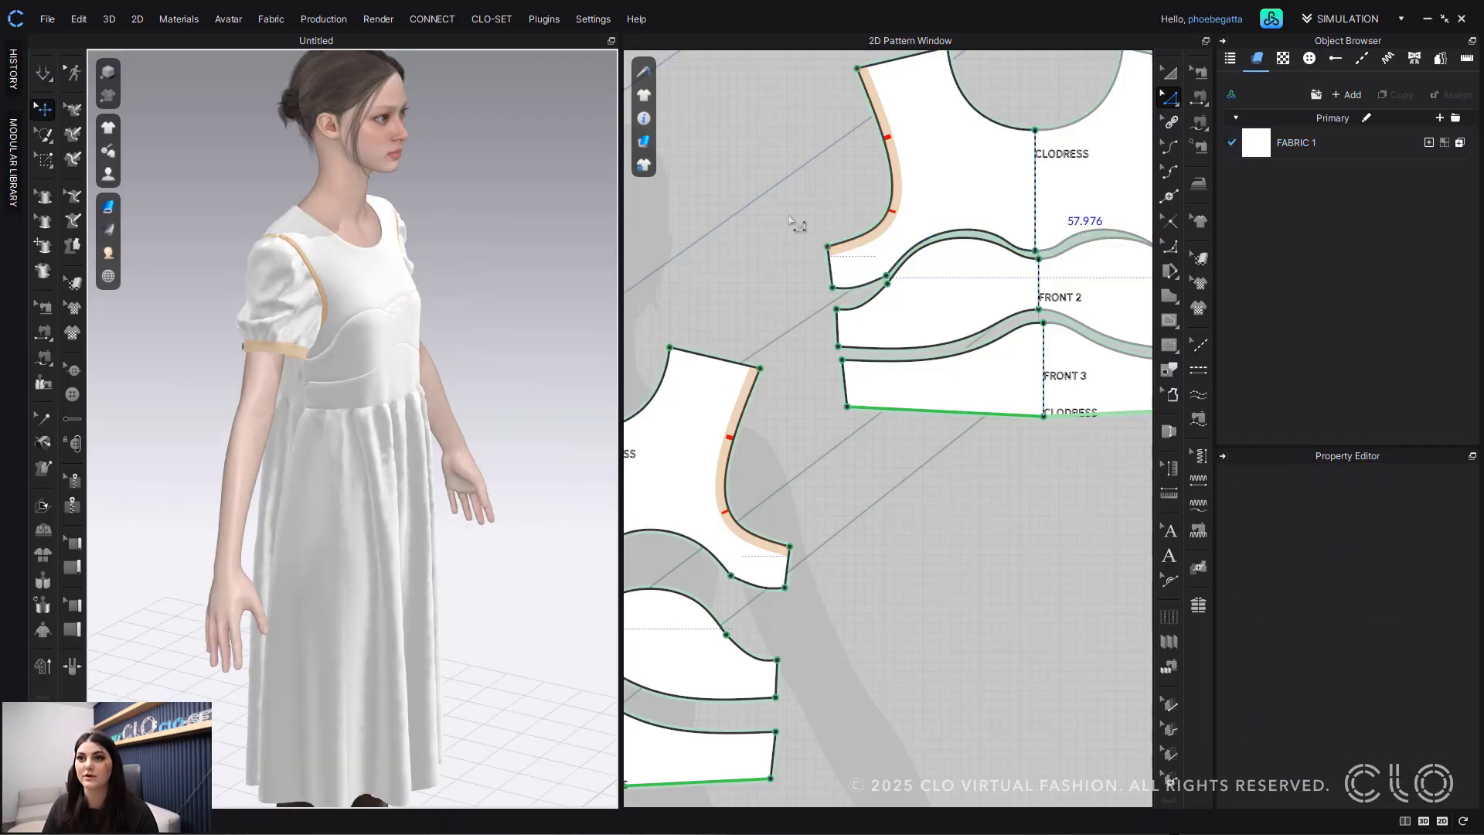
Step: Simulate the dress again with nothing selected and view the draped front style lines up close
{"action": "key", "text": "a"}
{"action": "left_click", "coordinate": [960, 159]}
{"action": "left_click", "coordinate": [514, 261]}
{"action": "key", "text": "space"}
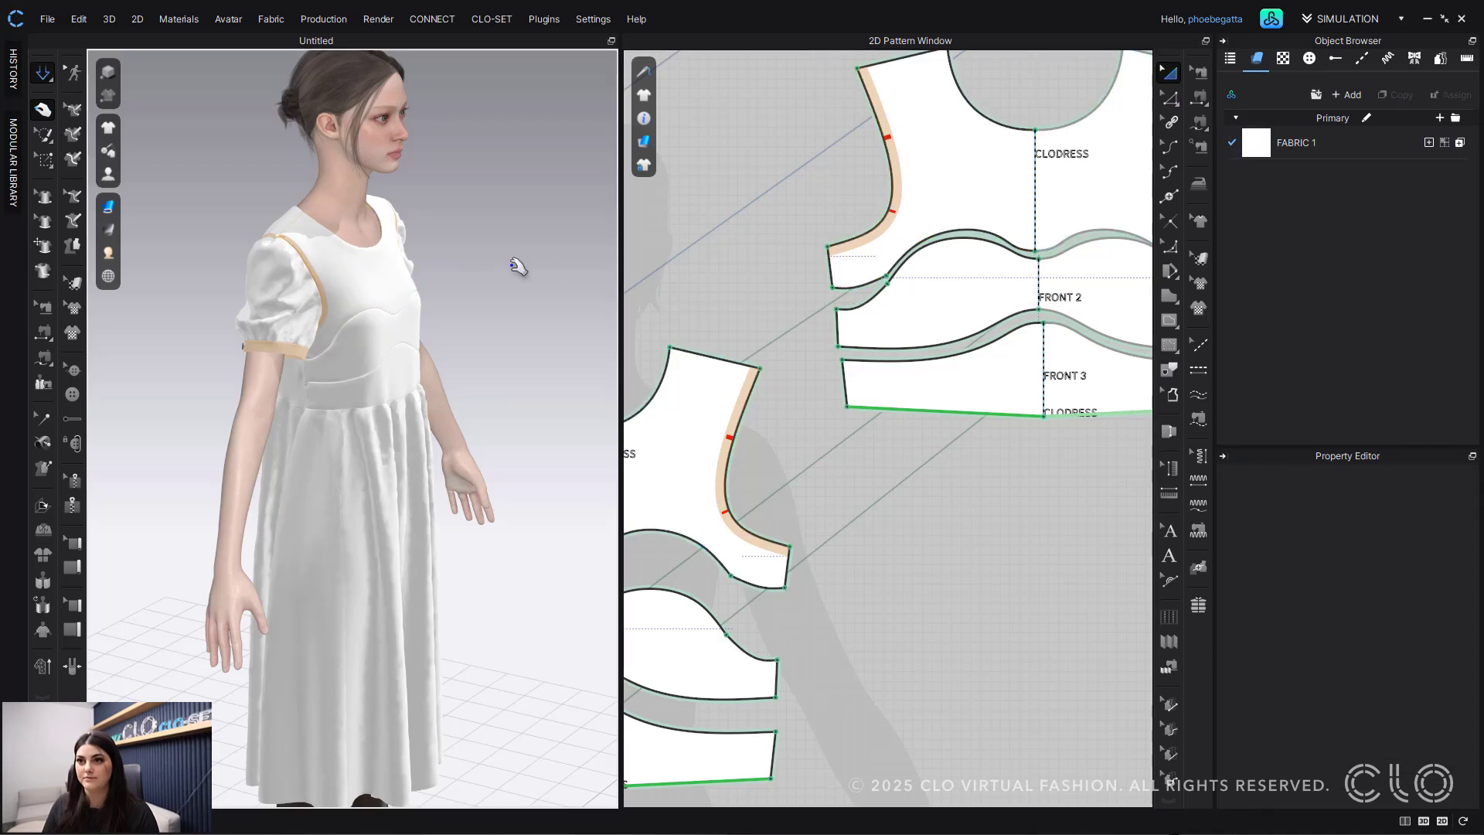
{"action": "key", "text": "2"}
{"action": "scroll", "coordinate": [449, 225], "scroll_direction": "up", "scroll_amount": 3}
{"action": "middle_click_drag", "start_coordinate": [487, 167], "coordinate": [461, 224]}
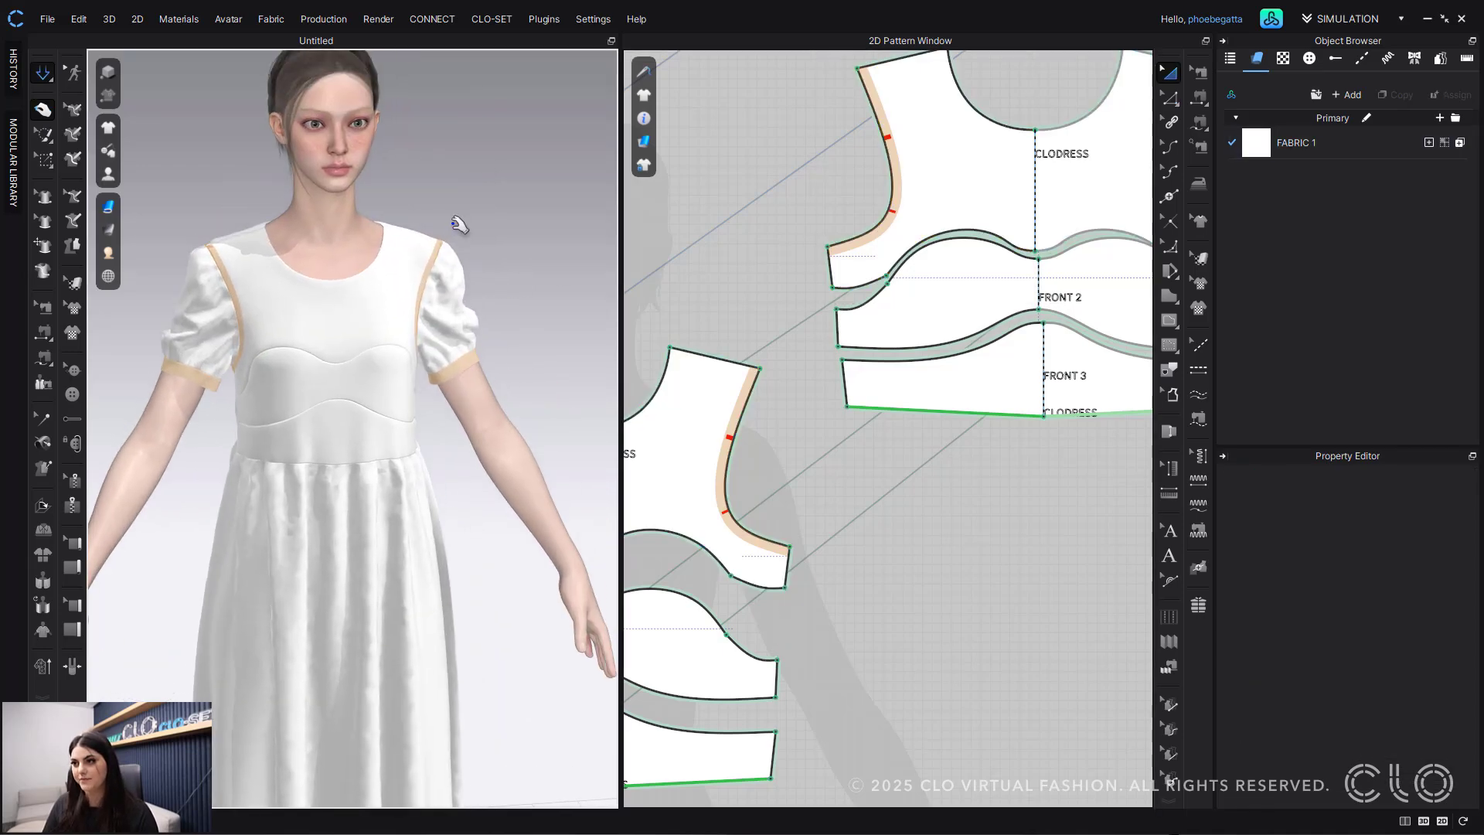
Step: Link the front skirt's waist edge to FRONT 3's lower edge with Link Lines
{"action": "scroll", "coordinate": [881, 494], "scroll_direction": "down", "scroll_amount": 3}
{"action": "scroll", "coordinate": [916, 354], "scroll_direction": "up", "scroll_amount": 2}
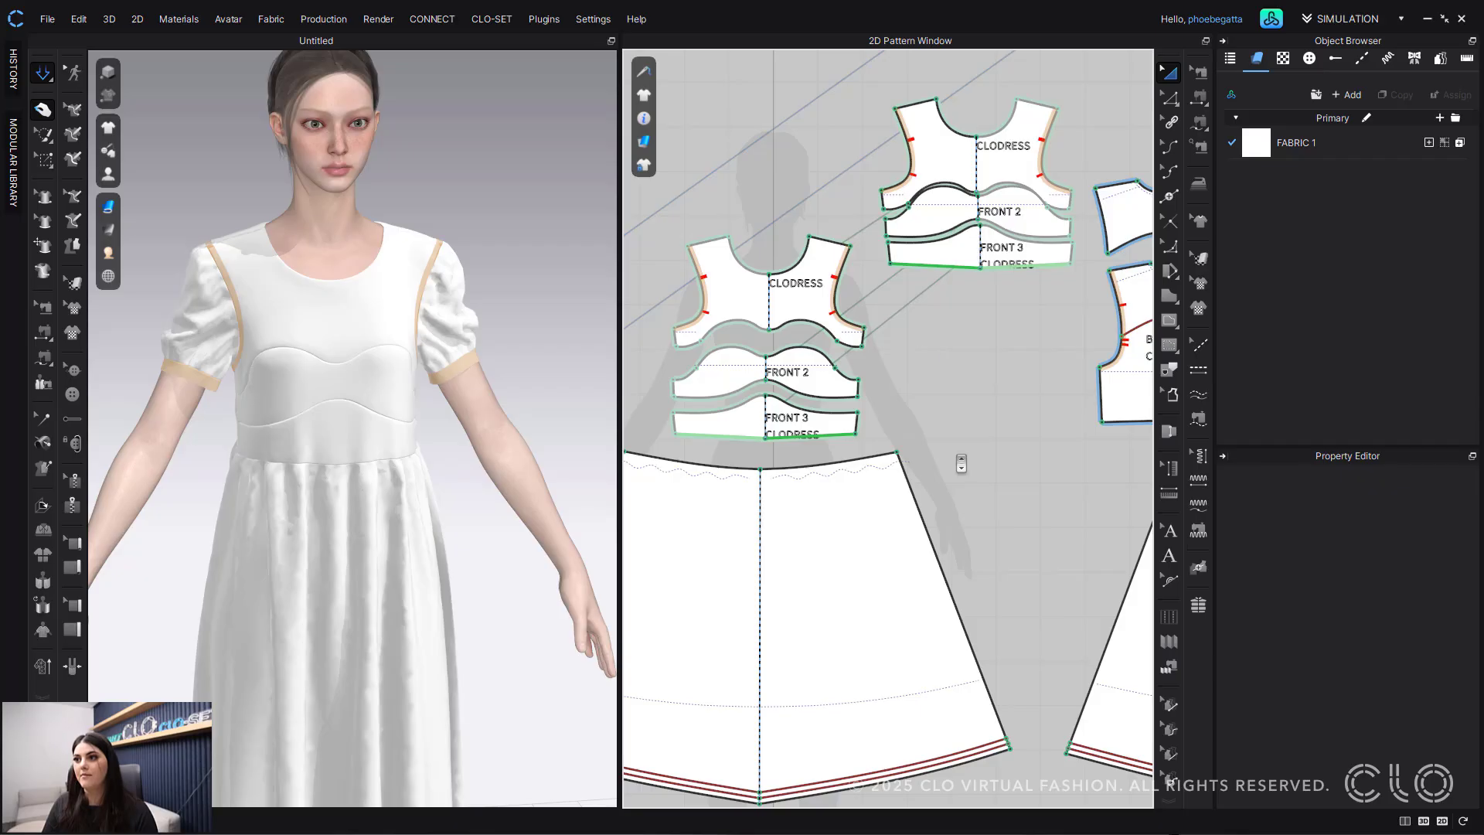
{"action": "scroll", "coordinate": [961, 464], "scroll_direction": "down", "scroll_amount": 3}
{"action": "scroll", "coordinate": [902, 422], "scroll_direction": "up", "scroll_amount": 2}
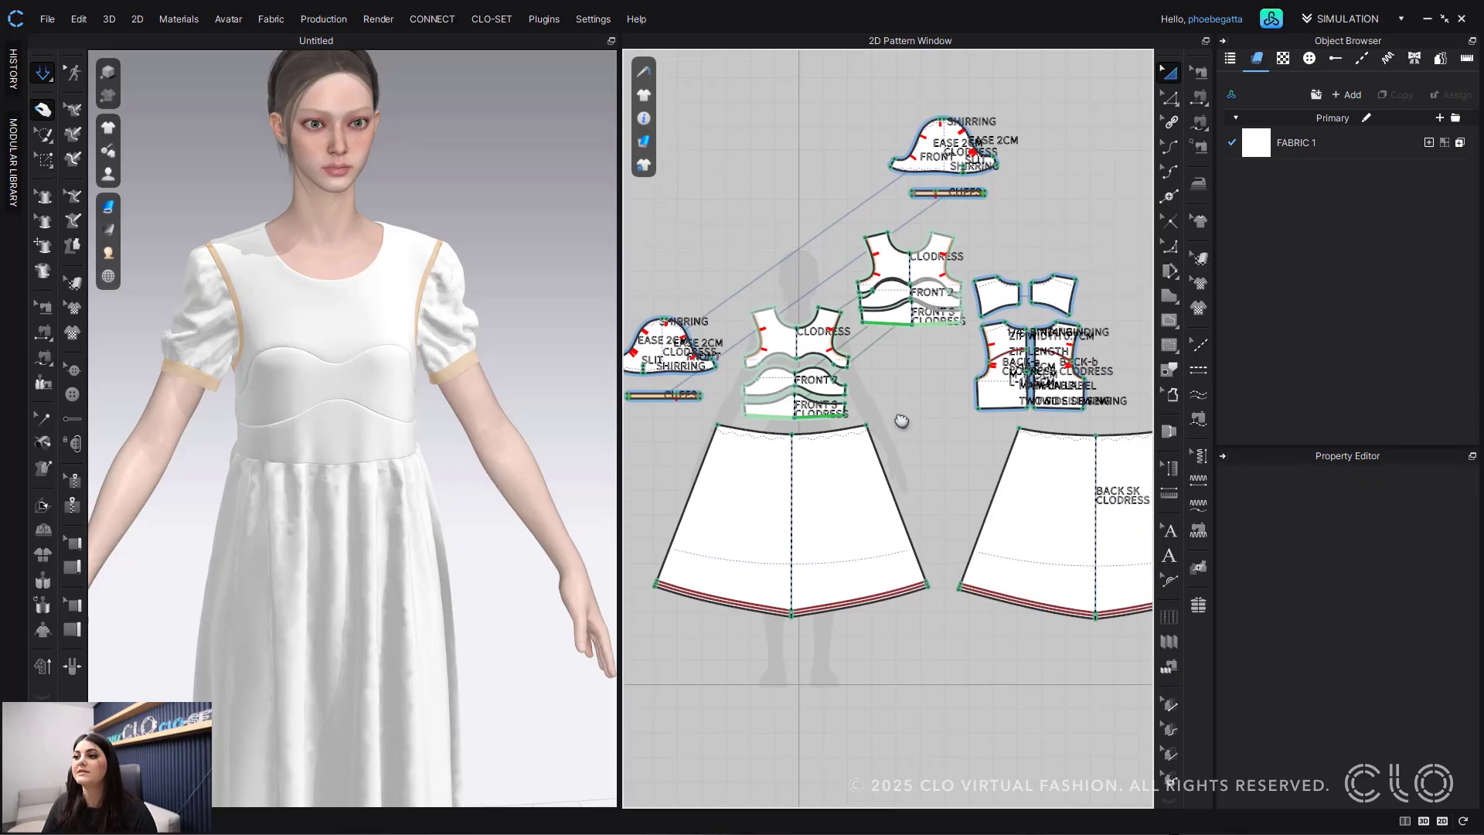
{"action": "left_click", "coordinate": [820, 435]}
{"action": "scroll", "coordinate": [846, 435], "scroll_direction": "up", "scroll_amount": 3}
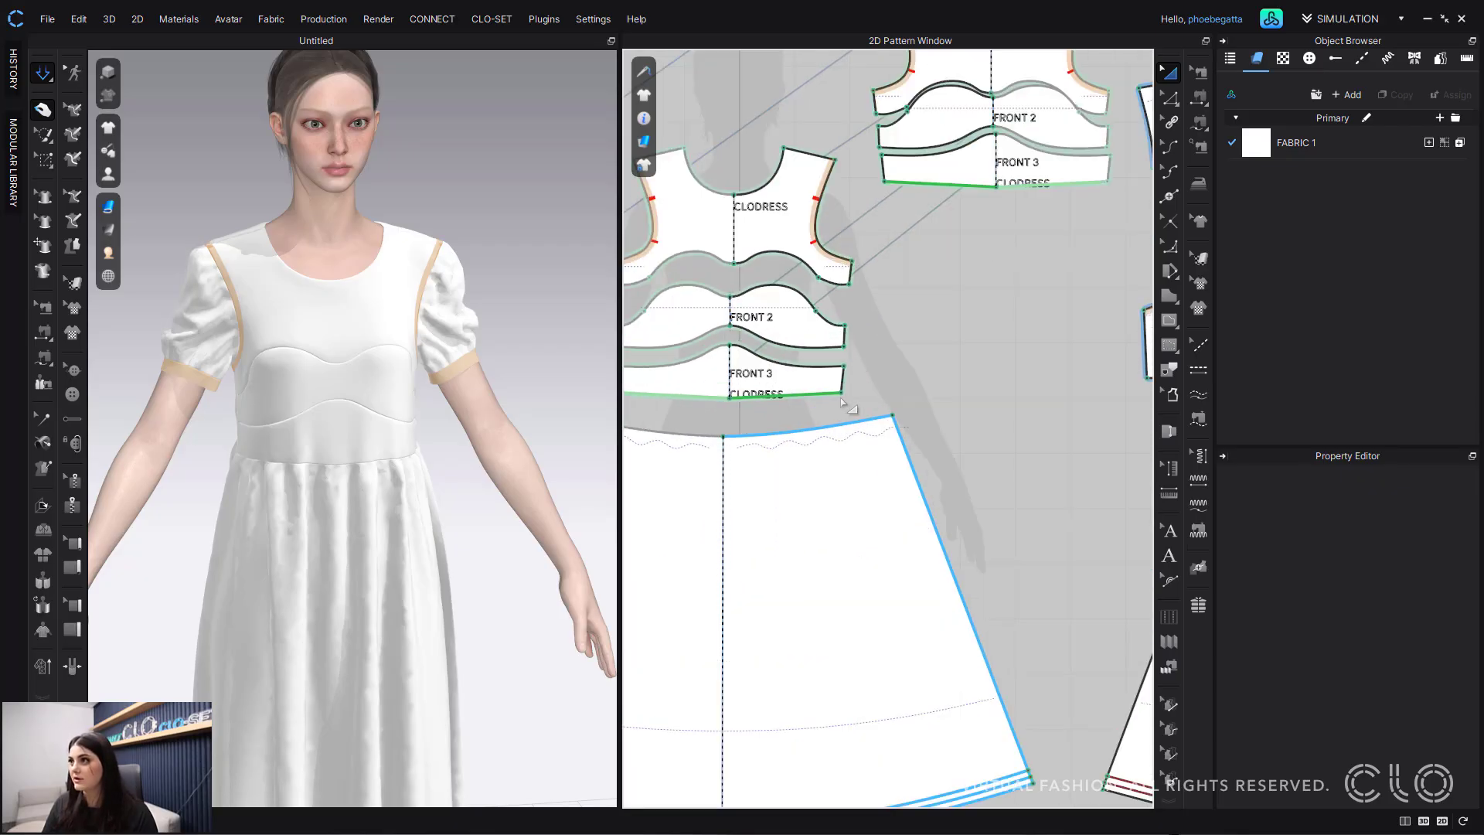
{"action": "left_click", "coordinate": [1172, 101]}
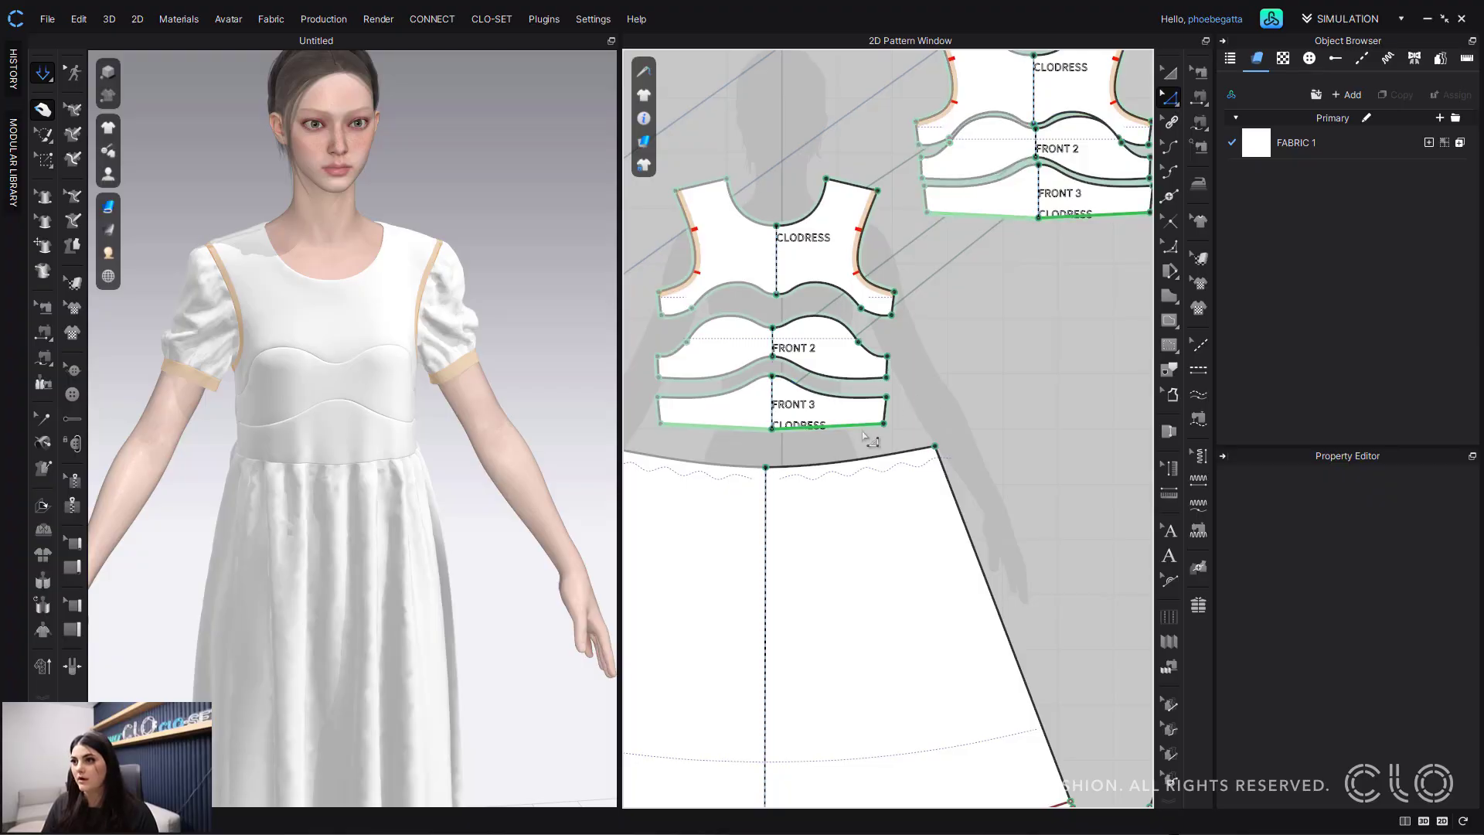
{"action": "right_click", "coordinate": [841, 463]}
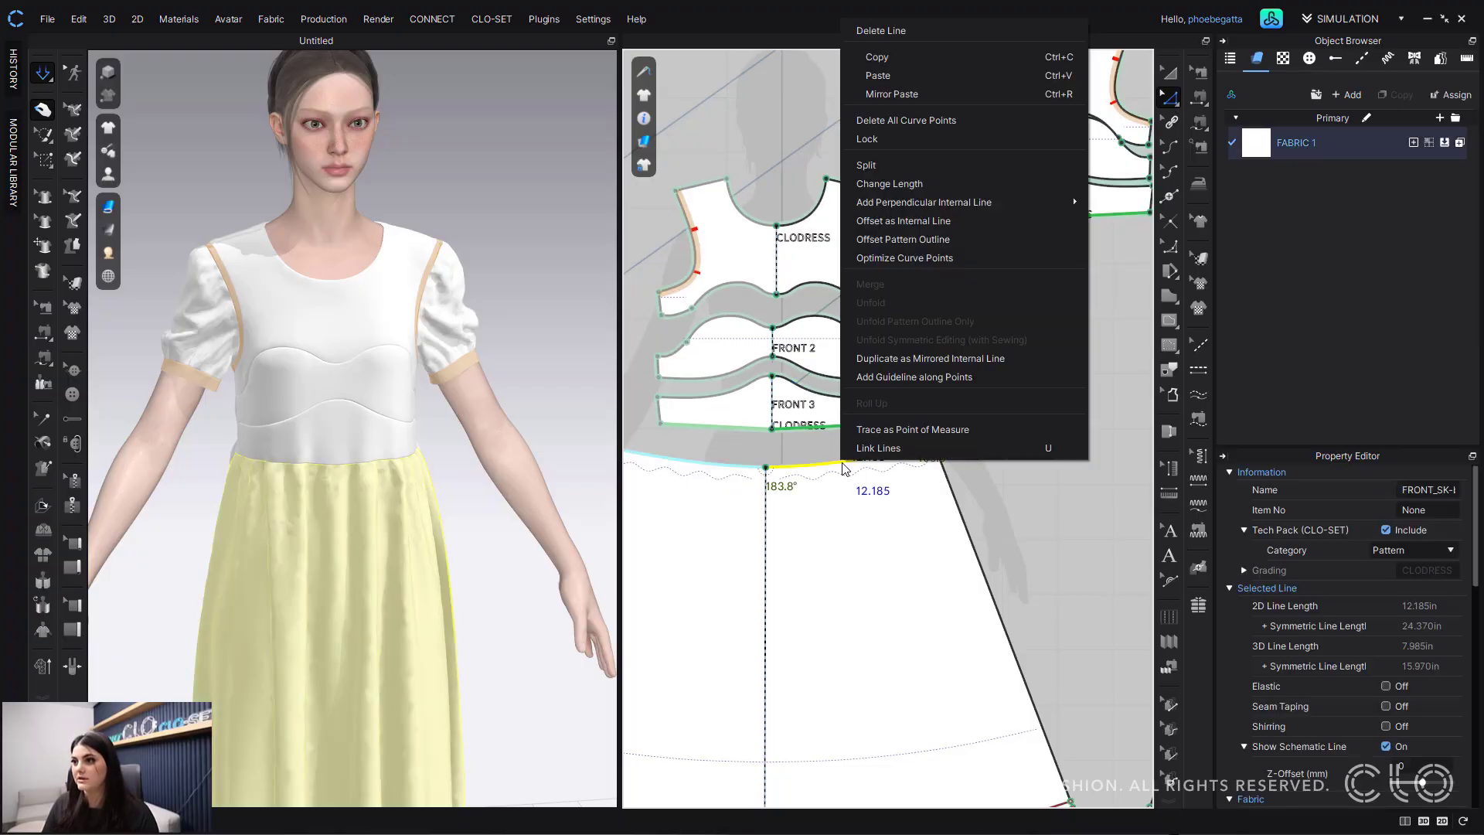
{"action": "left_click", "coordinate": [927, 448]}
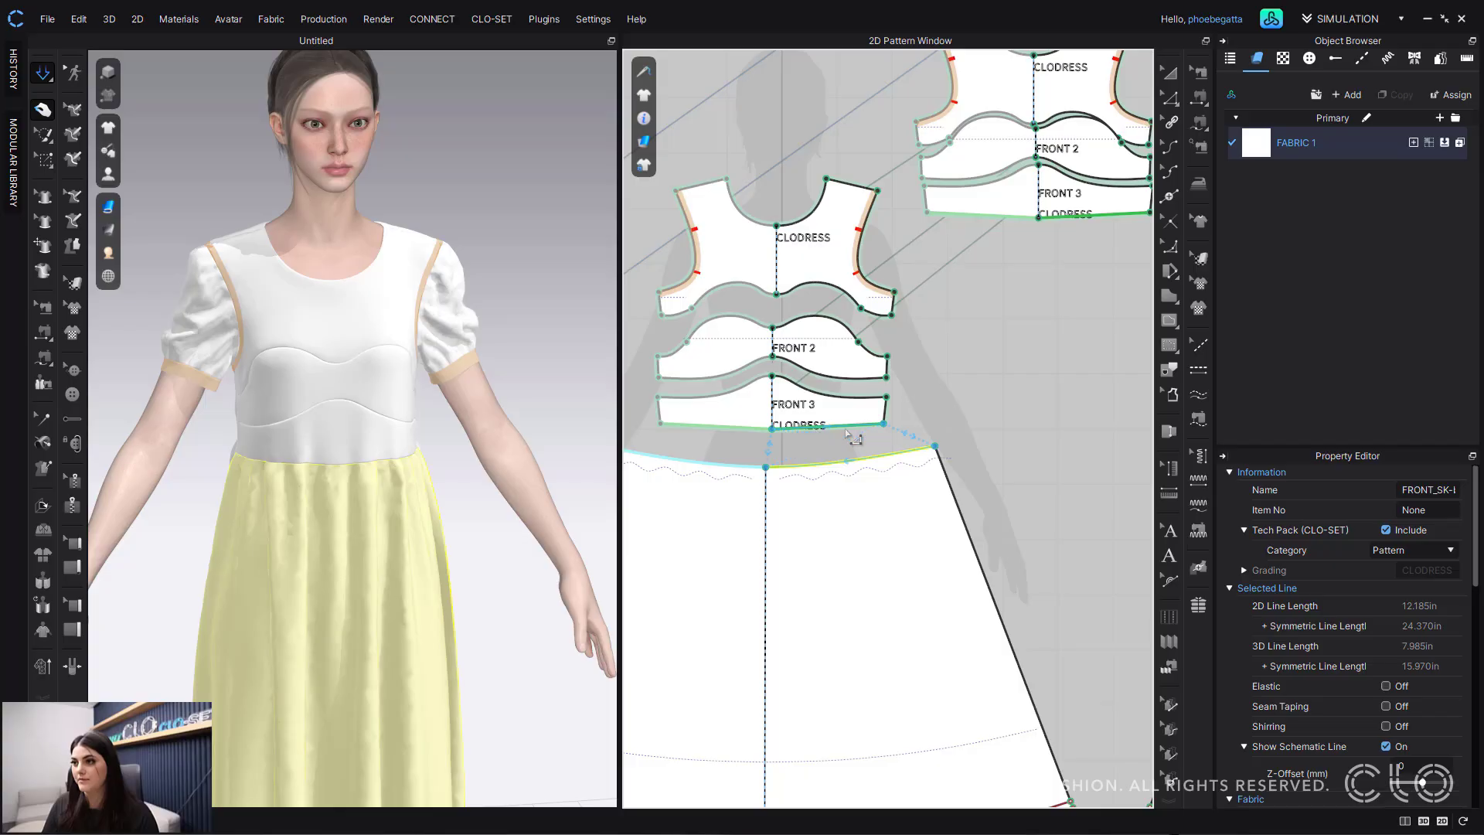
{"action": "left_click", "coordinate": [854, 436]}
{"action": "scroll", "coordinate": [830, 501], "scroll_direction": "down", "scroll_amount": 4}
{"action": "scroll", "coordinate": [831, 502], "scroll_direction": "up", "scroll_amount": 1}
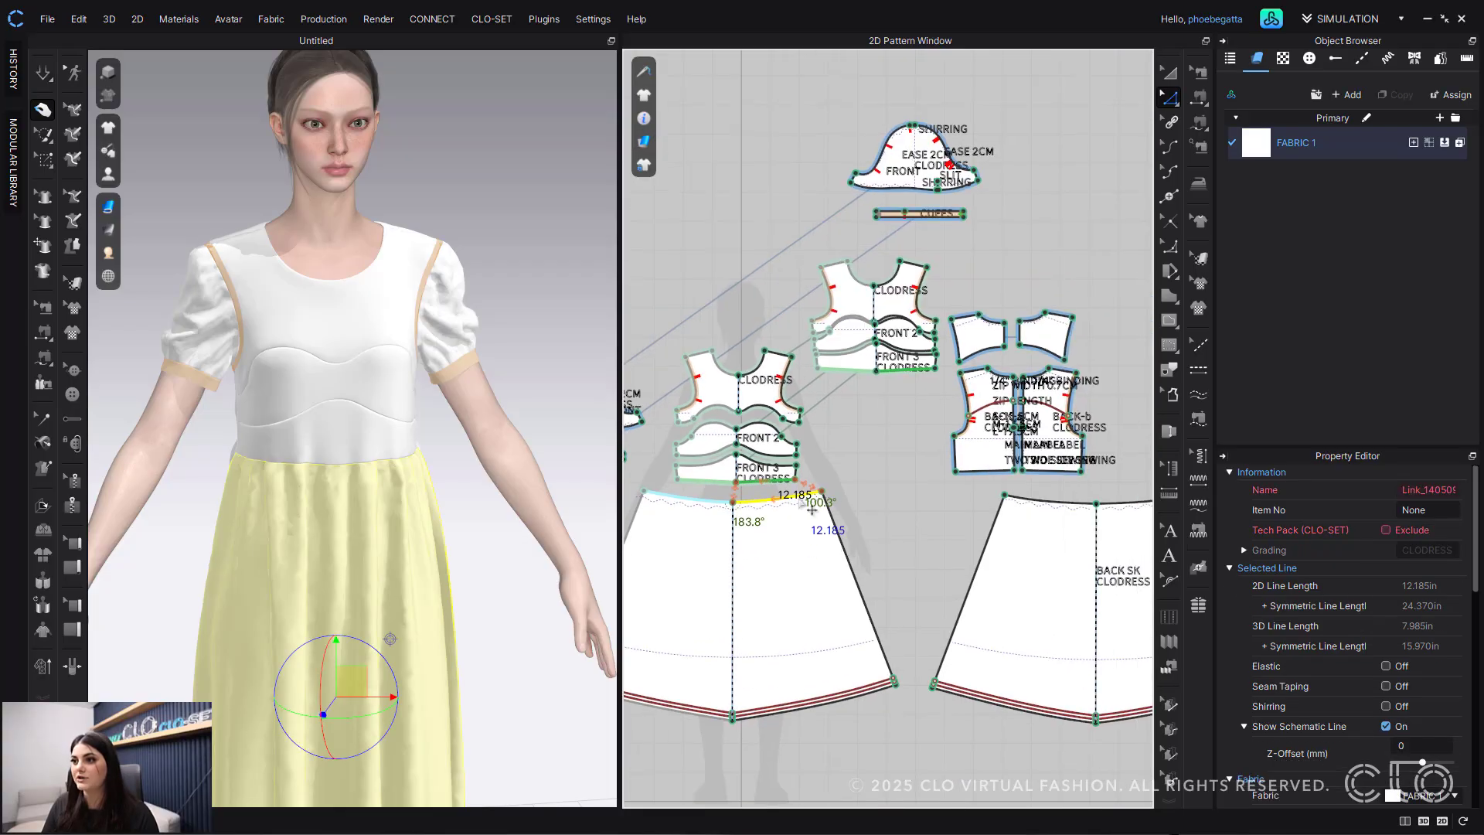
Step: Try widening the front skirt by moving its side edge outward, and undo the change
{"action": "left_click", "coordinate": [833, 501]}
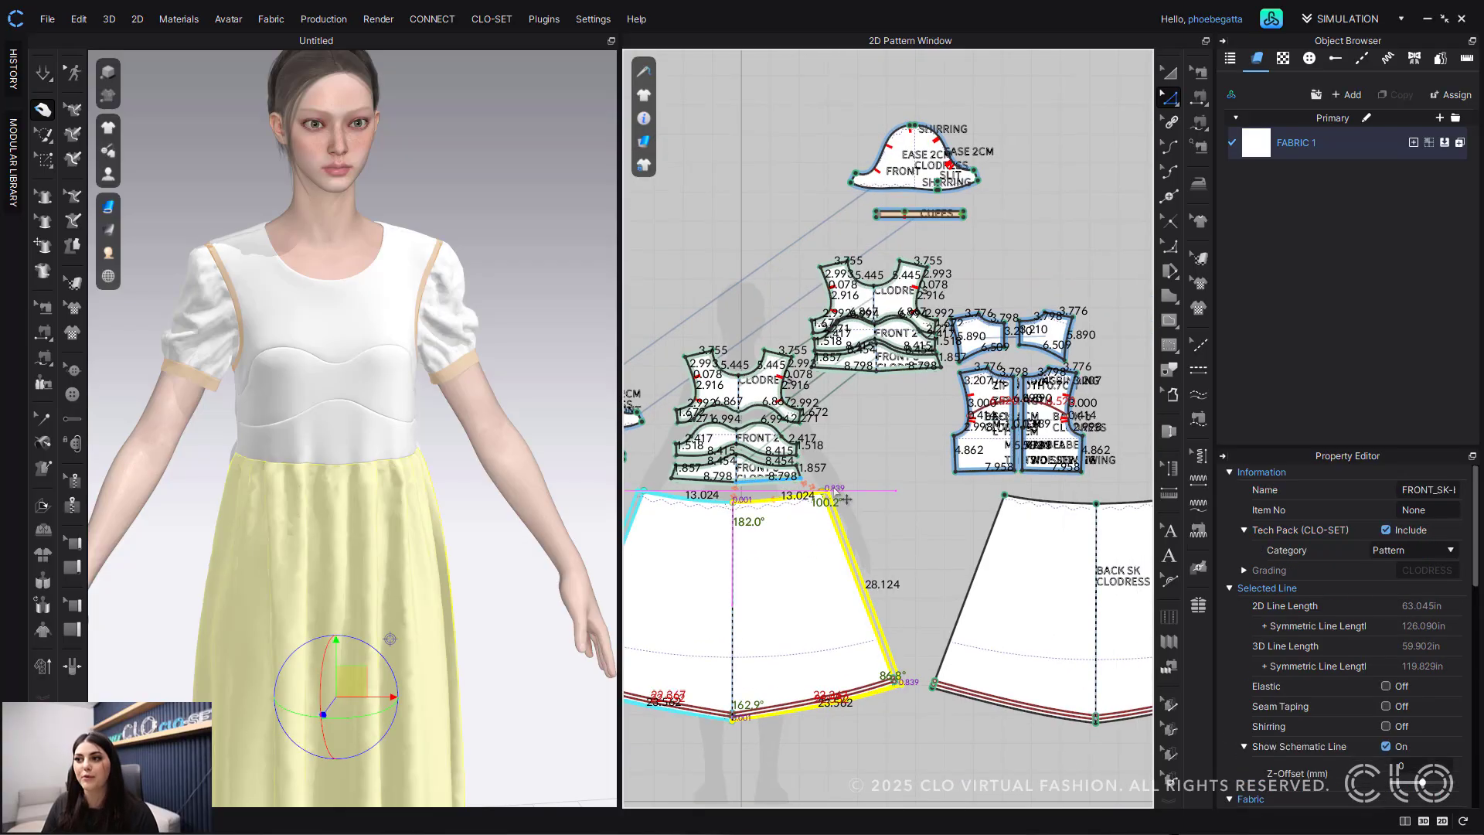
{"action": "left_click_drag", "start_coordinate": [810, 477], "coordinate": [813, 478]}
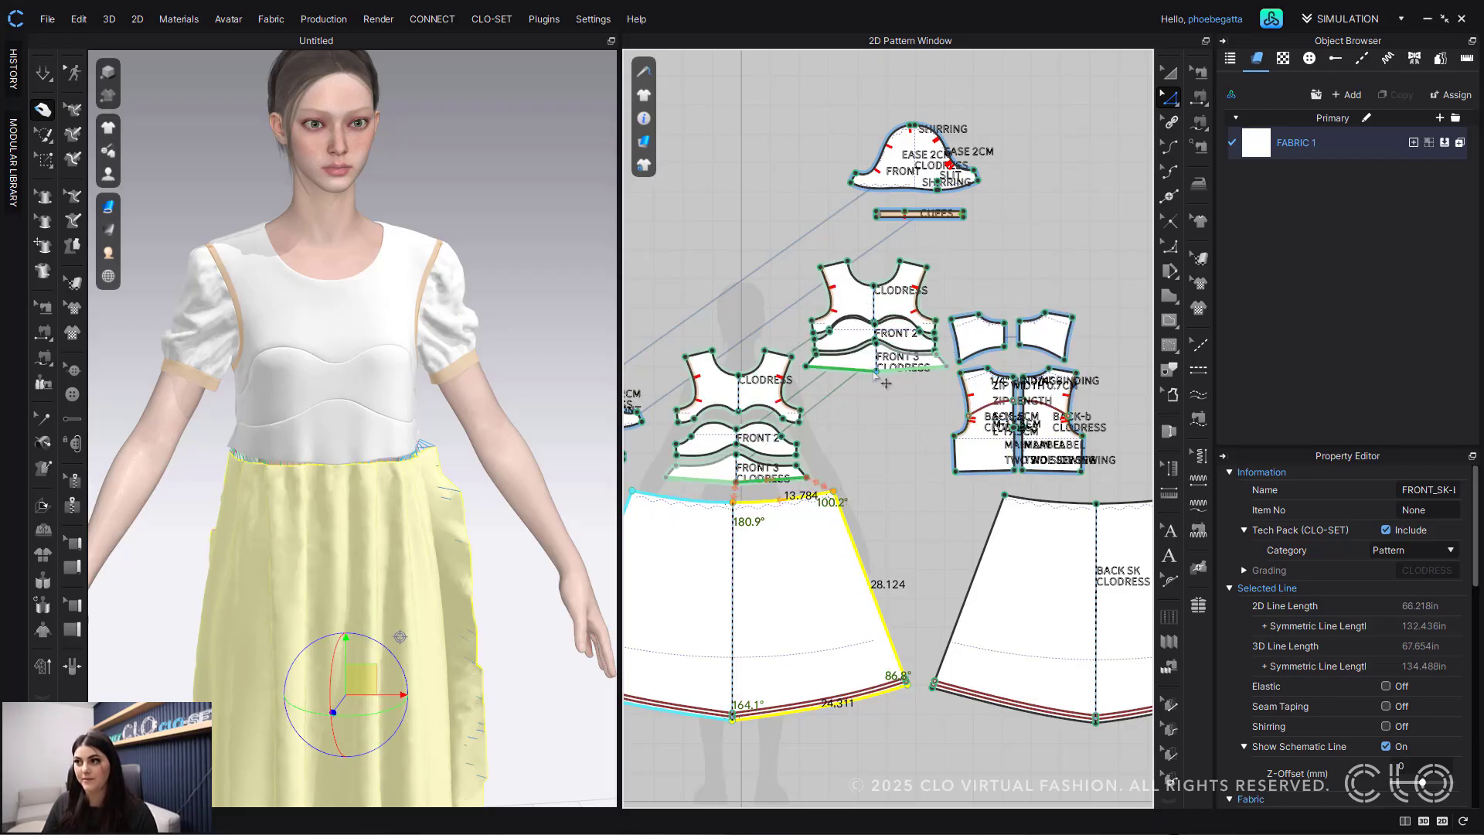
{"action": "left_click", "coordinate": [864, 476]}
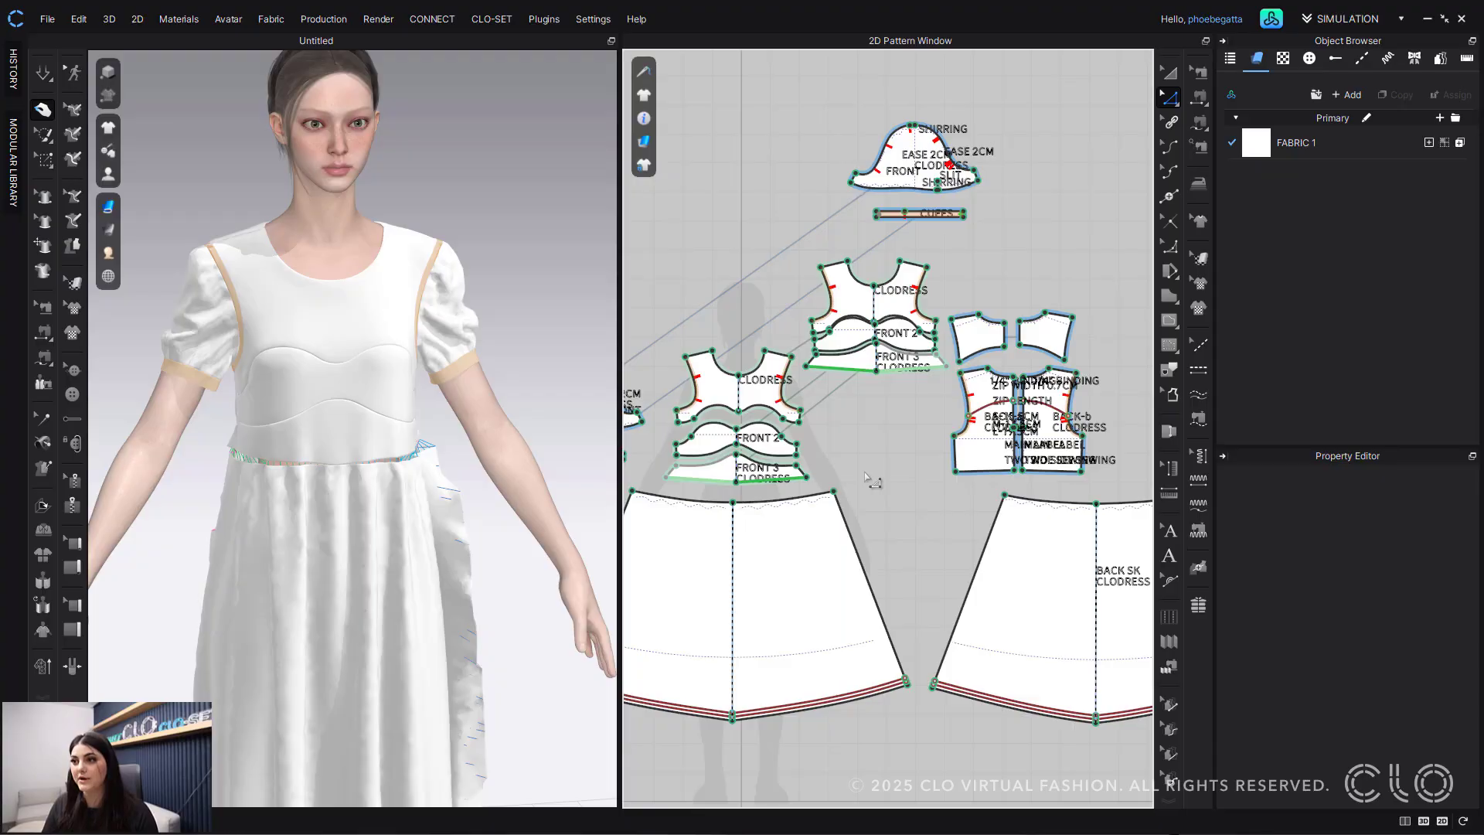
{"action": "key", "text": "ctrl+z"}
{"action": "key", "text": "ctrl+z"}
{"action": "key", "text": "ctrl+z"}
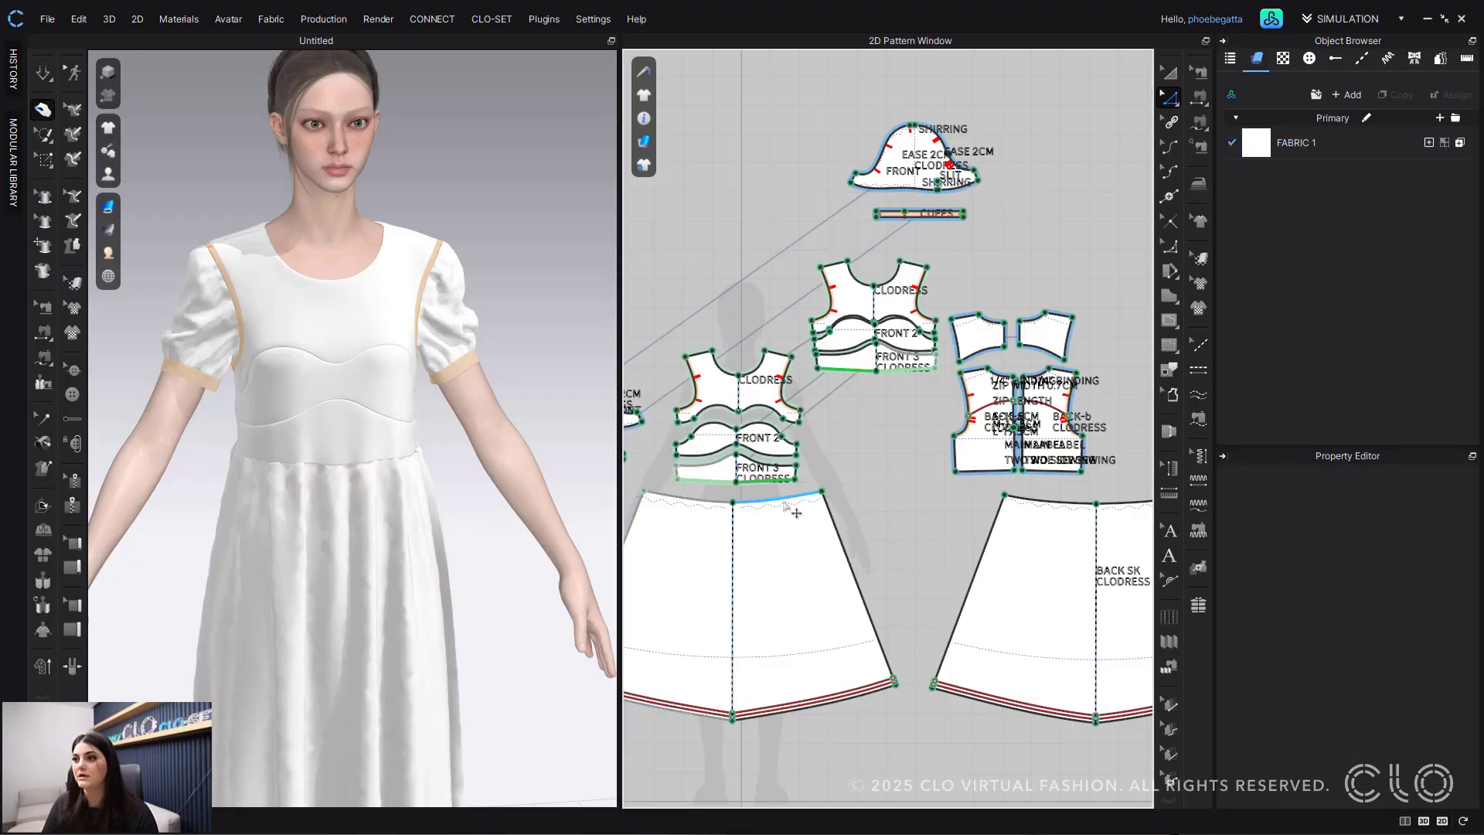
Step: Link the front skirt's waist edge to the back skirt's waist edge with Link Lines
{"action": "left_click", "coordinate": [785, 504]}
{"action": "right_click", "coordinate": [785, 504]}
{"action": "left_click", "coordinate": [820, 469]}
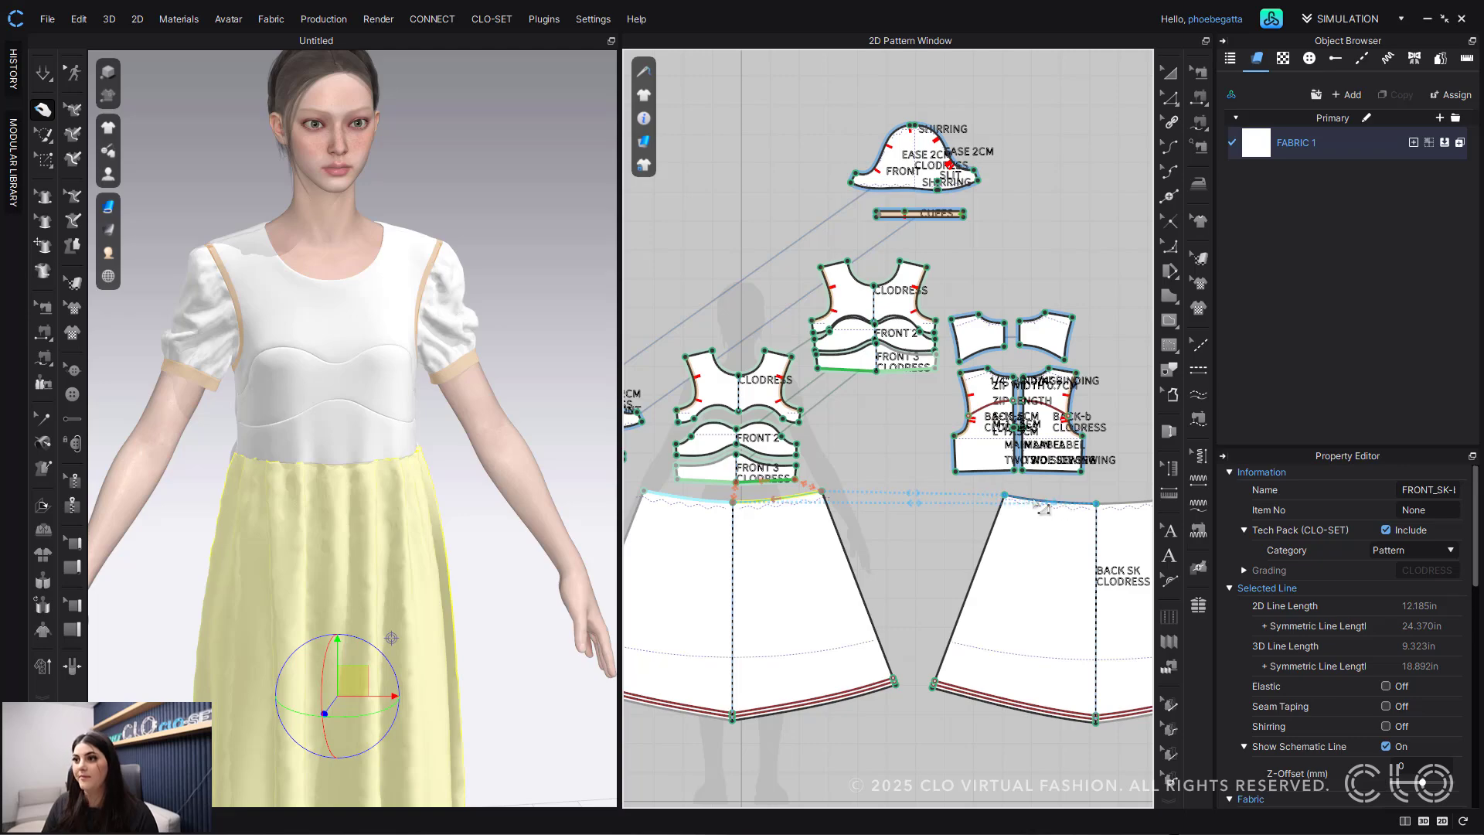
{"action": "left_click", "coordinate": [1037, 501]}
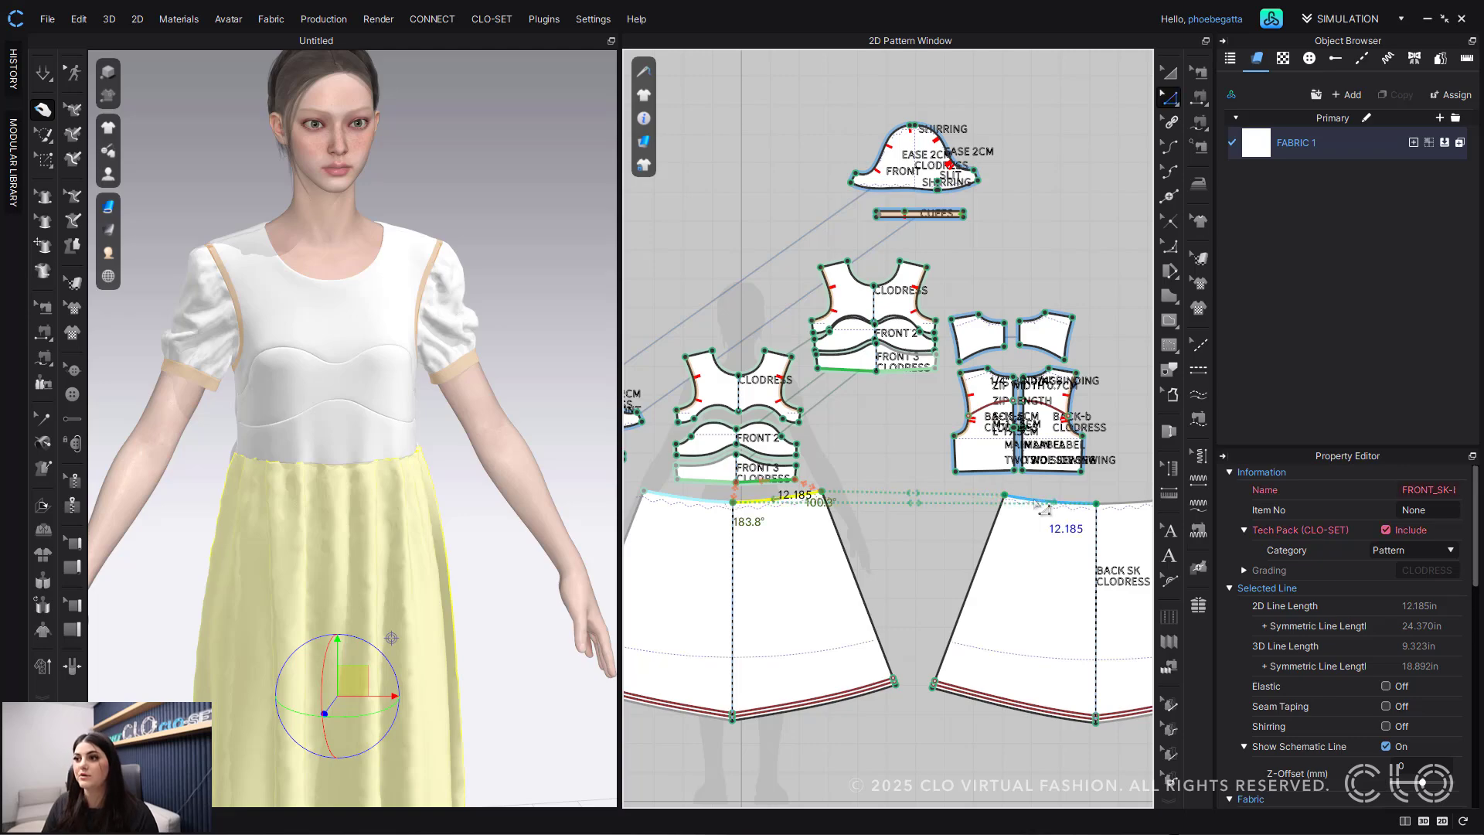
Step: Move the front skirt's outer waist corner outward until the linked waist edges are about 15 in long, and simulate the dress
{"action": "left_click", "coordinate": [822, 492]}
{"action": "left_click_drag", "start_coordinate": [840, 502], "coordinate": [840, 495]}
{"action": "left_click_drag", "start_coordinate": [1009, 506], "coordinate": [980, 502]}
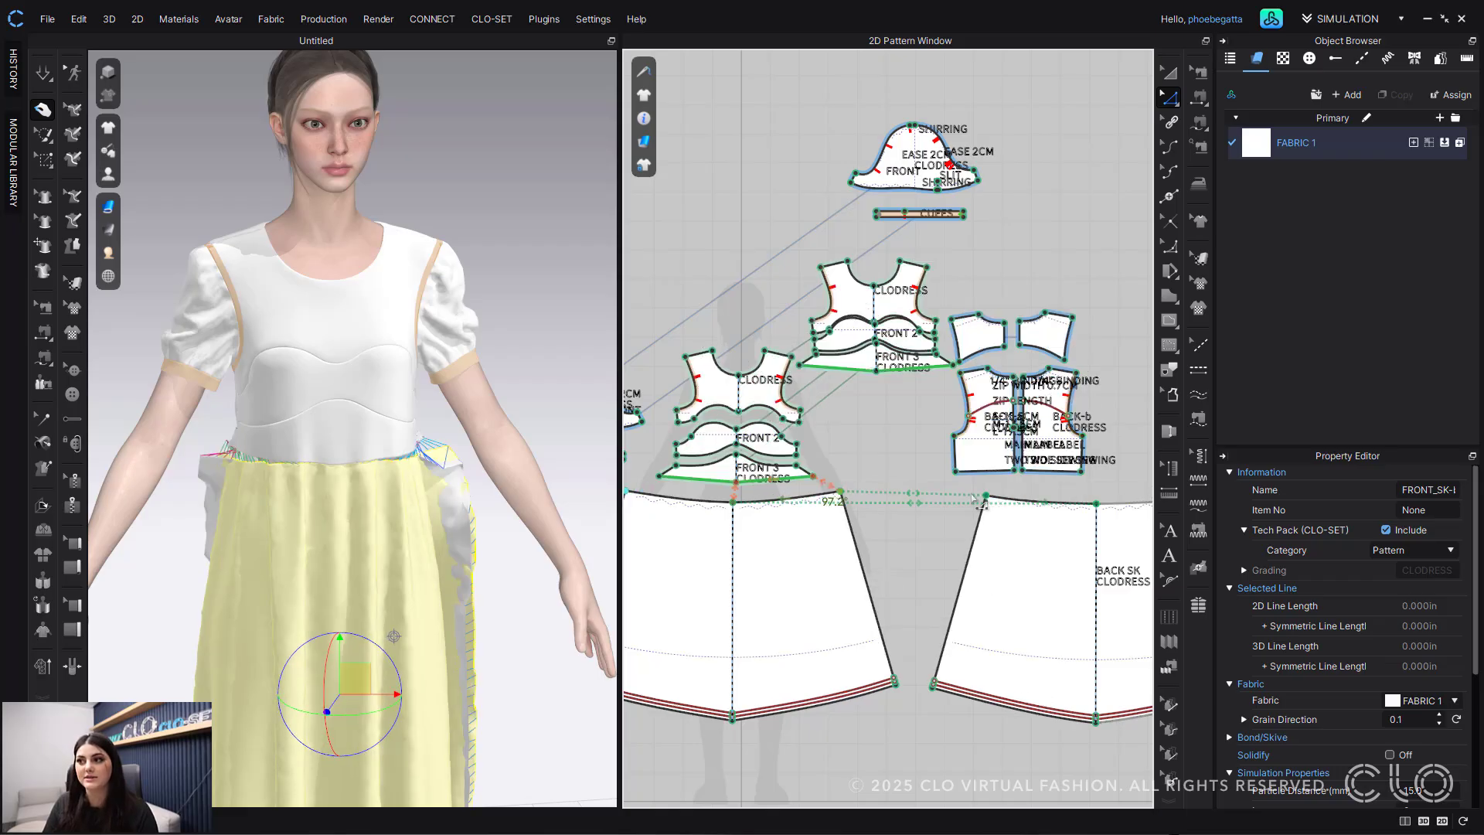
{"action": "left_click", "coordinate": [923, 512]}
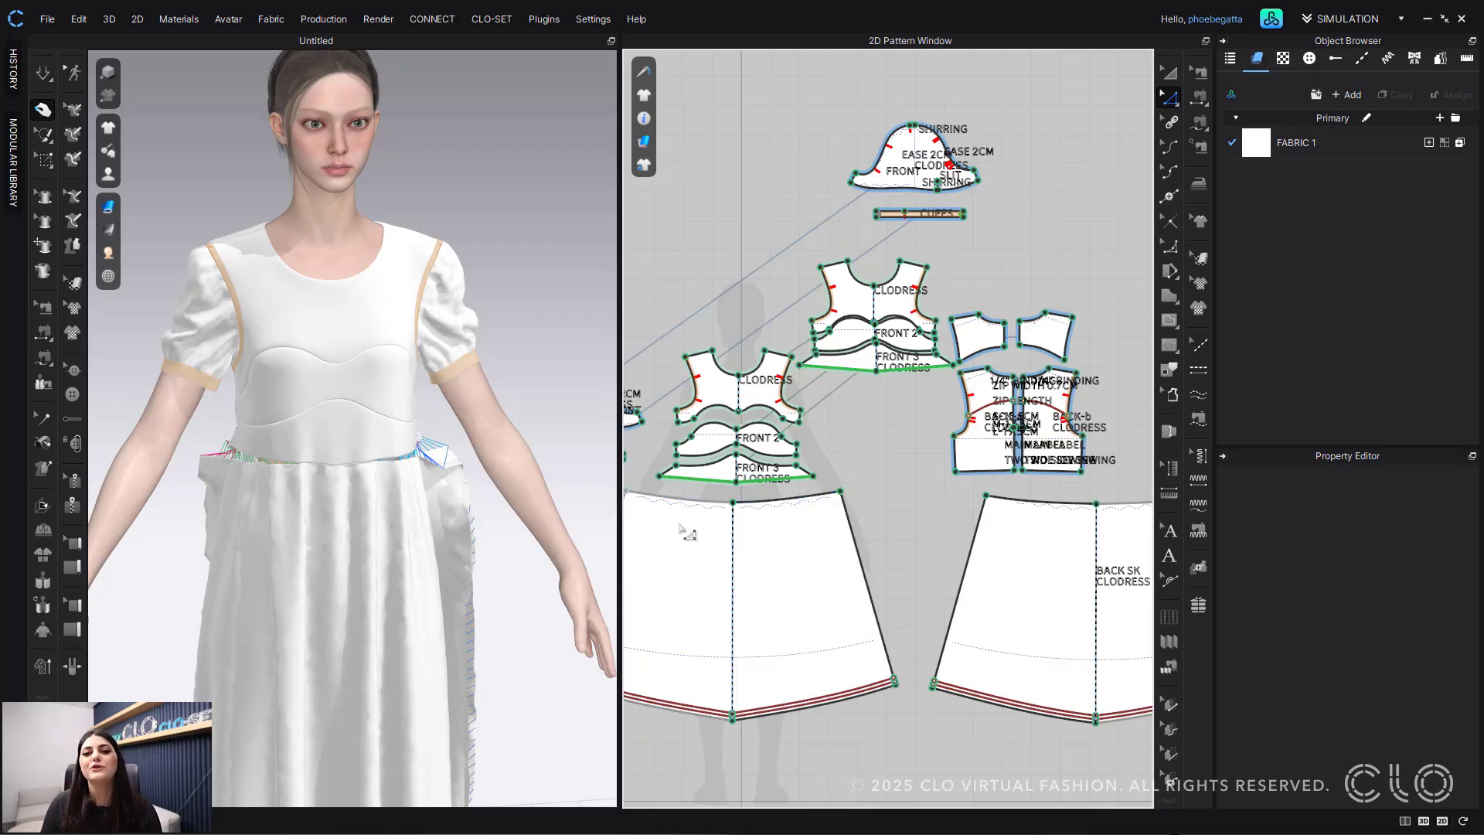
{"action": "key", "text": "space"}
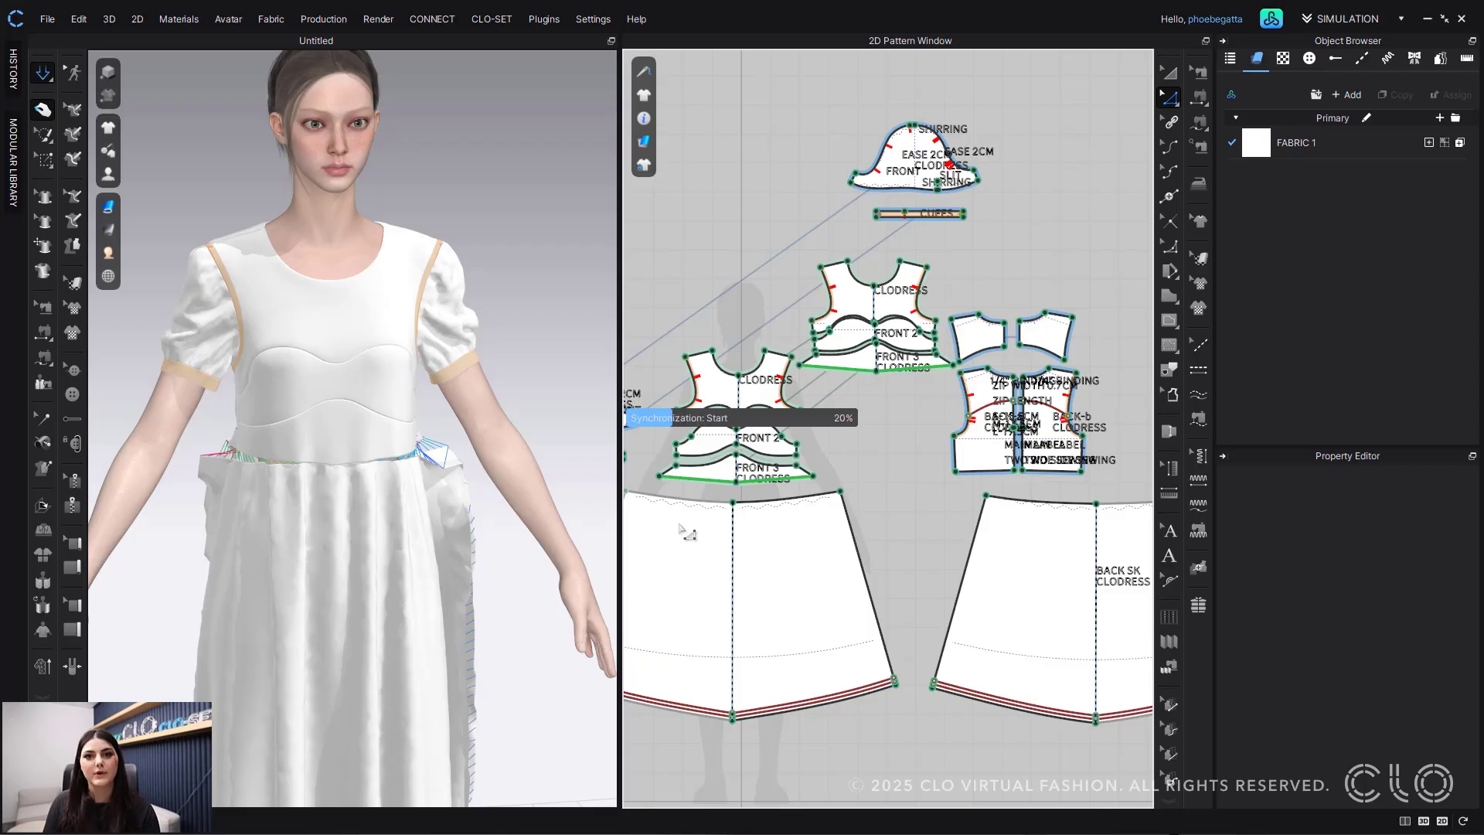
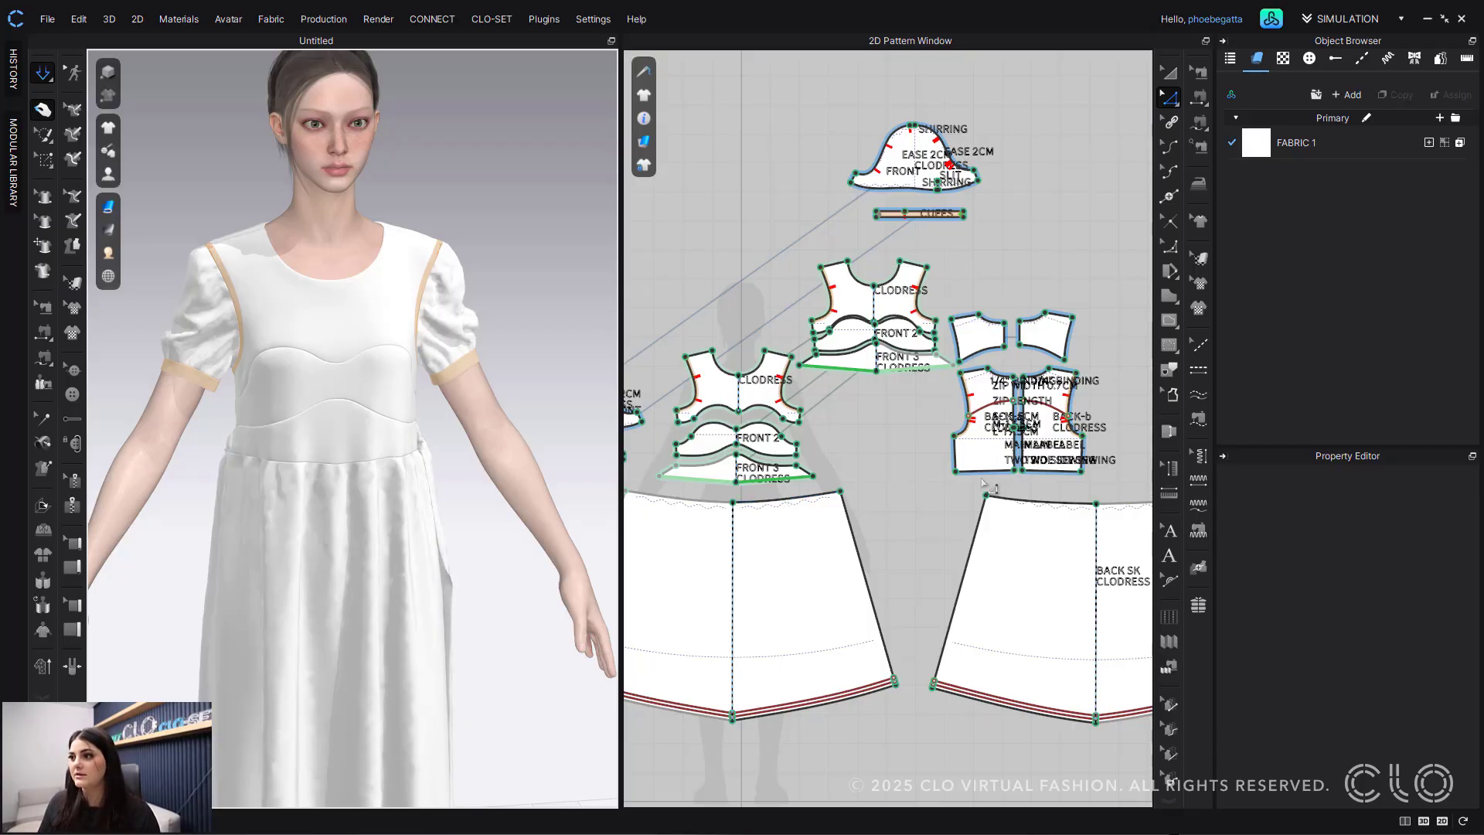
Step: Link the back skirt's waist edge to the lower edge of the back bodice with Link Lines
{"action": "left_click", "coordinate": [1021, 499]}
{"action": "right_click", "coordinate": [1023, 501]}
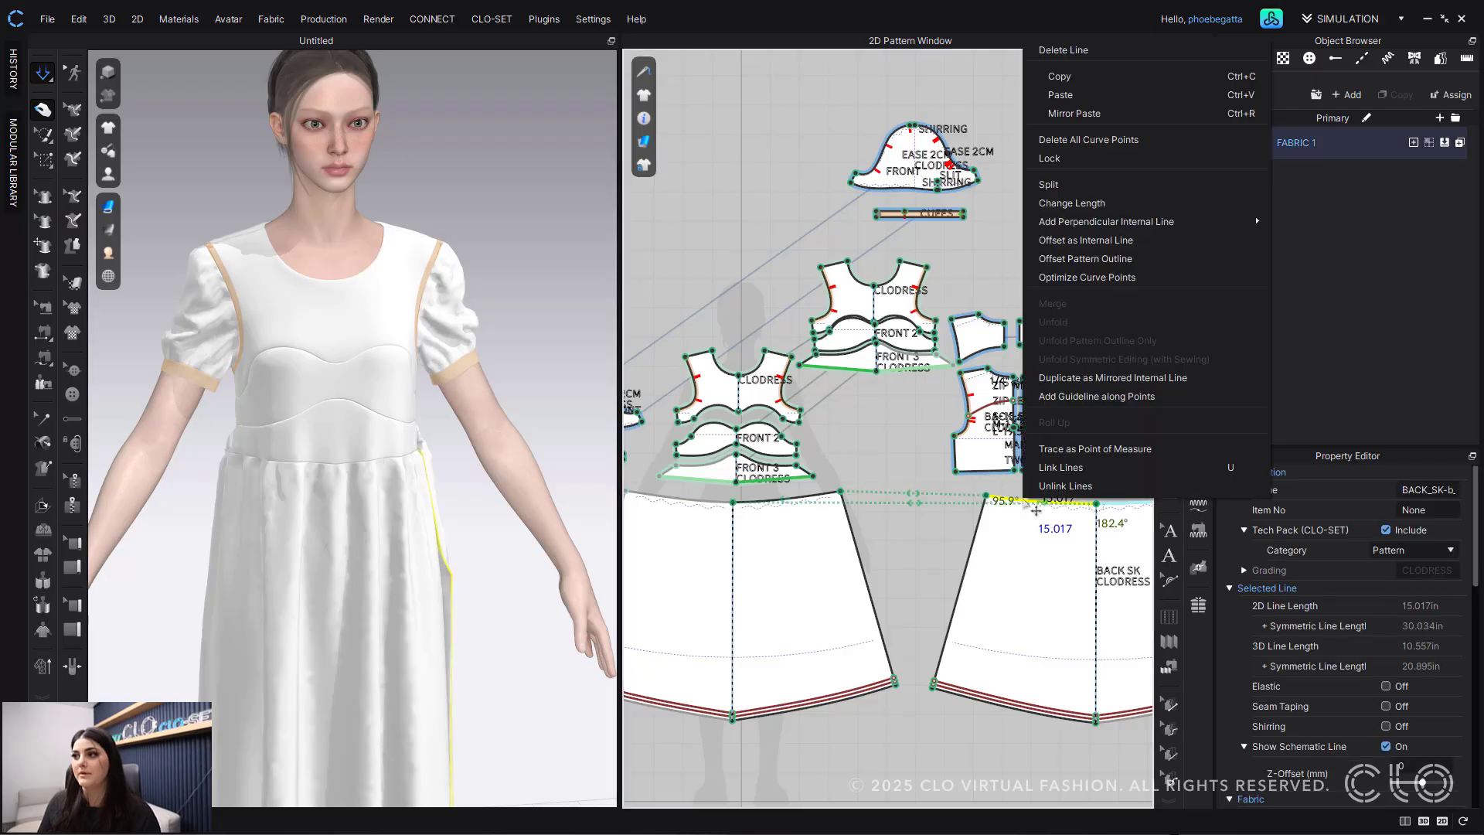
{"action": "left_click", "coordinate": [1088, 465]}
{"action": "left_click", "coordinate": [1050, 472]}
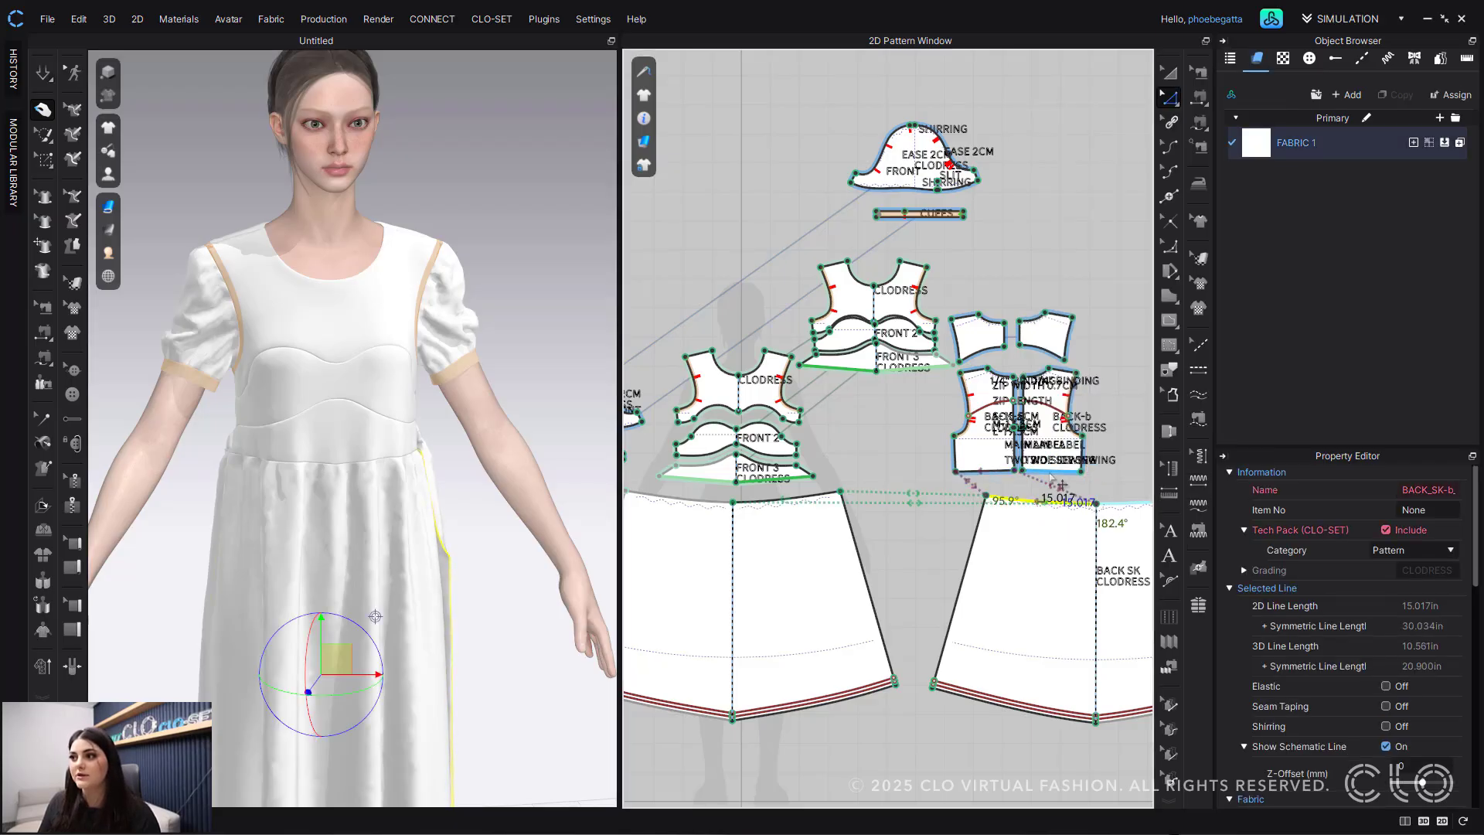
Step: Move the back bodice's lower side corner outward, widening its lower edge to about 10.1 in, and simulate the dress
{"action": "left_click_drag", "start_coordinate": [956, 472], "coordinate": [941, 473]}
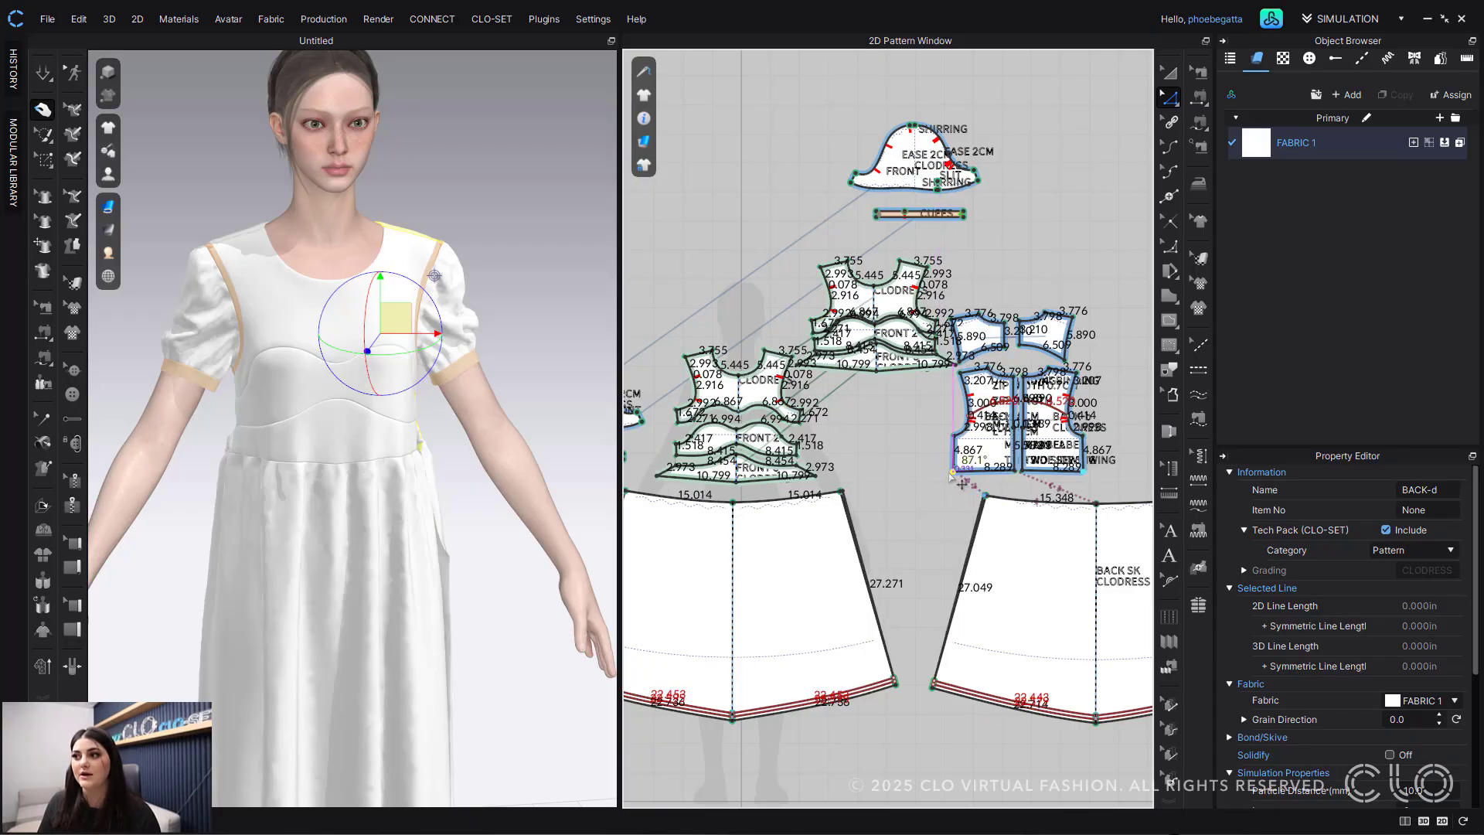
{"action": "left_click_drag", "start_coordinate": [960, 477], "coordinate": [961, 476]}
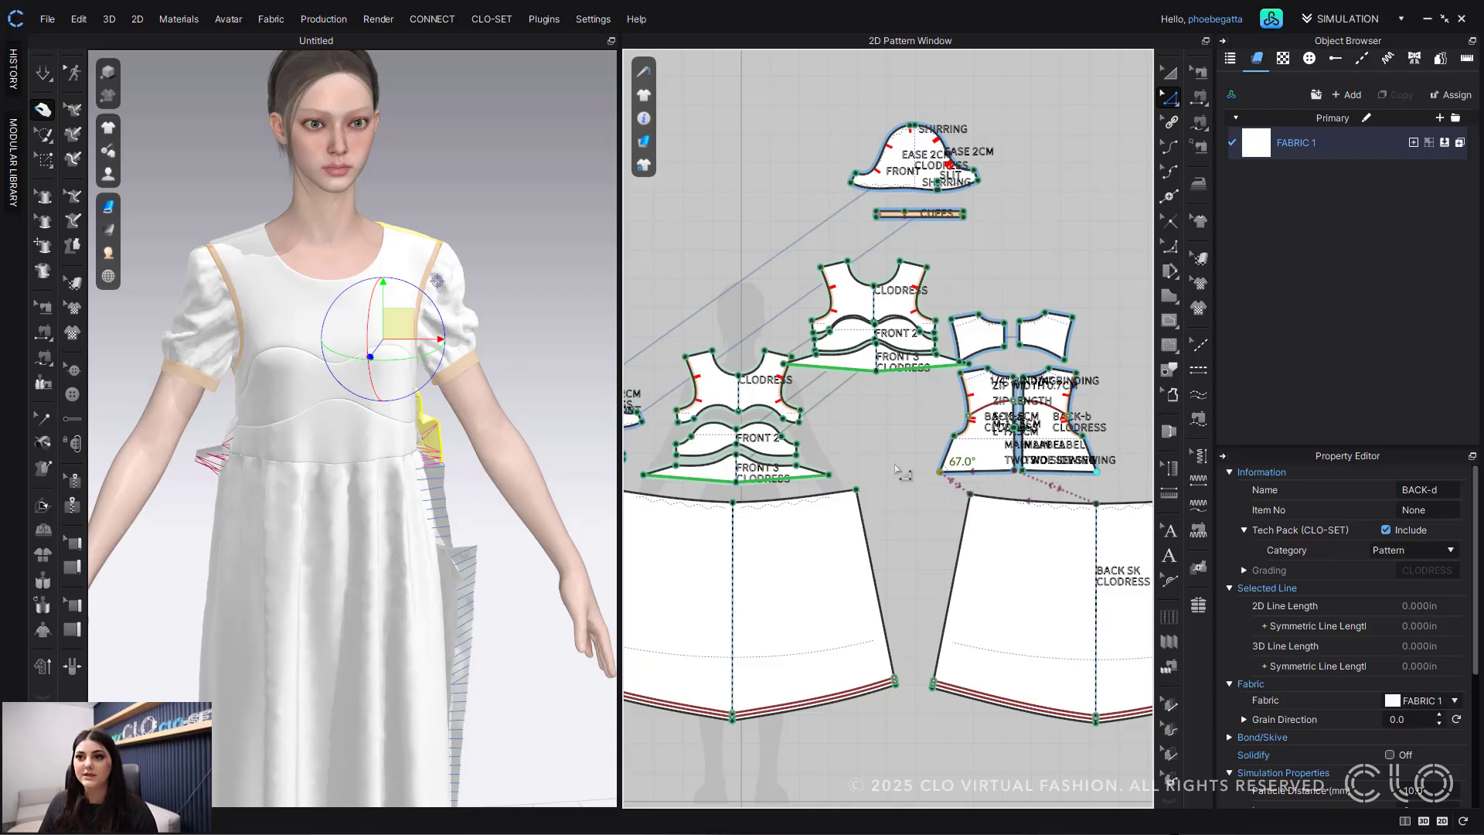
{"action": "key", "text": "Escape"}
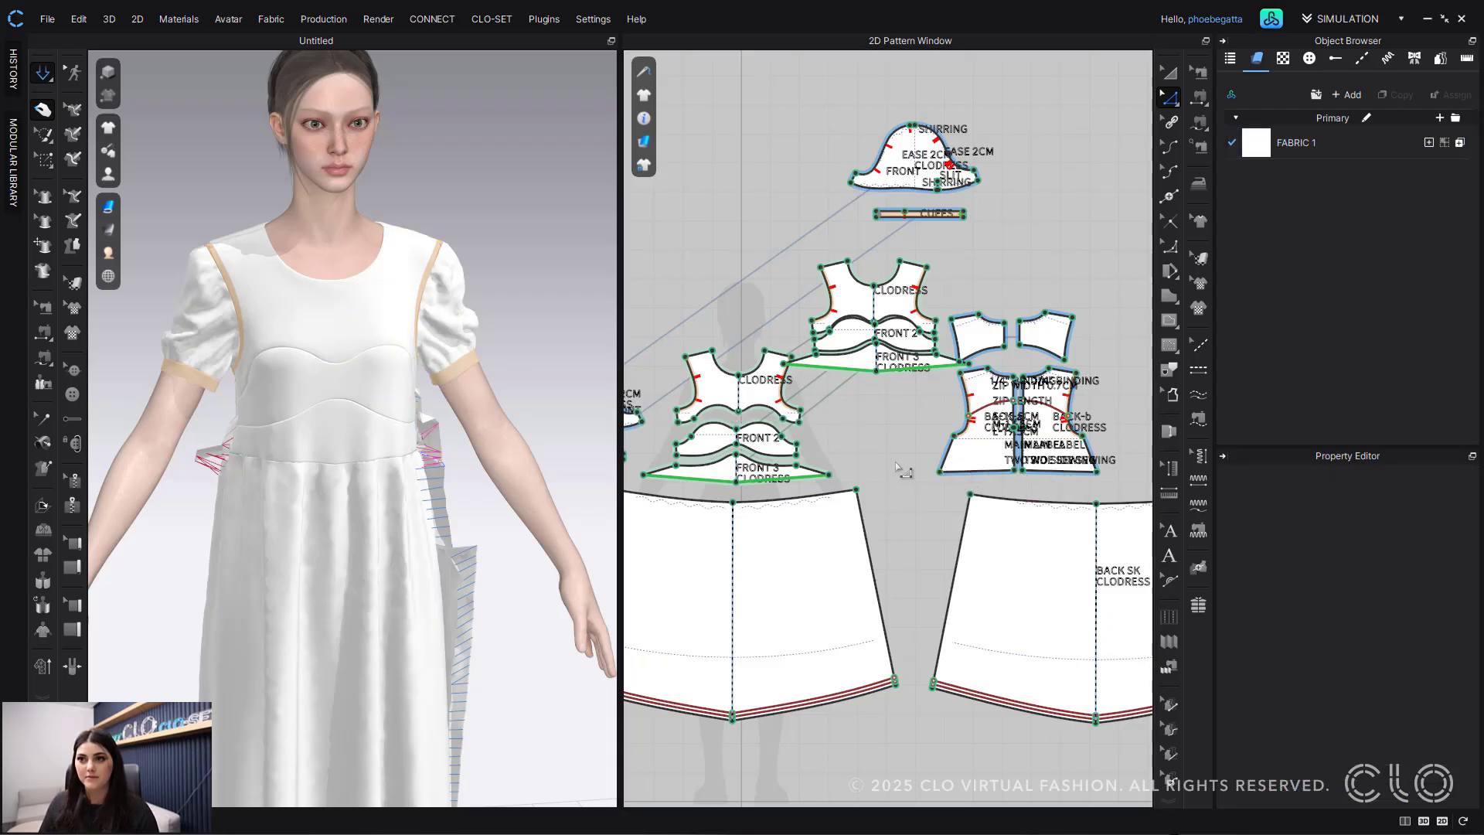
{"action": "key", "text": "space"}
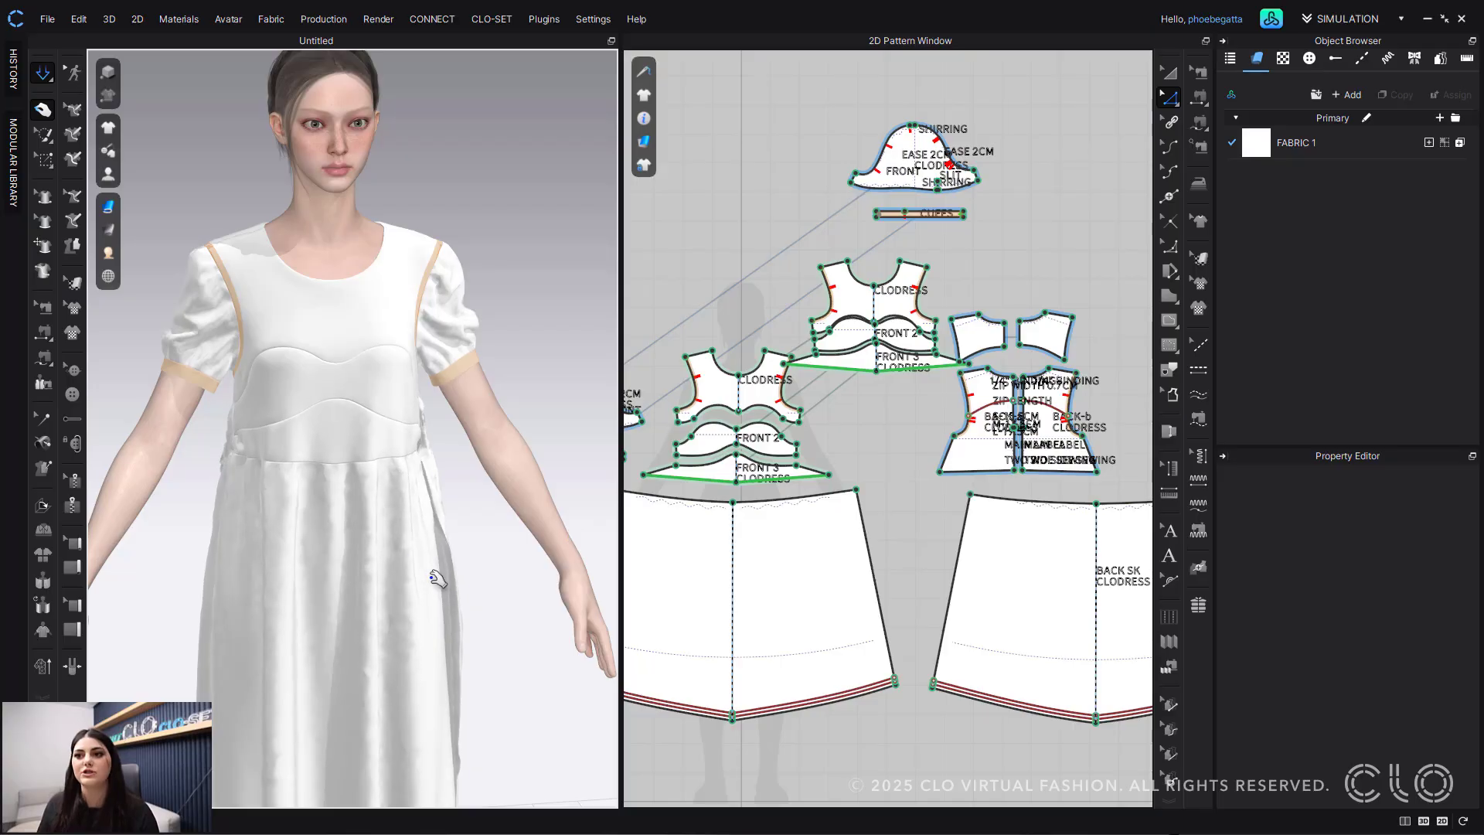
Step: Pull the front and back skirt on the avatar during simulation to settle the side drape, viewing it from the side
{"action": "left_click", "coordinate": [429, 527]}
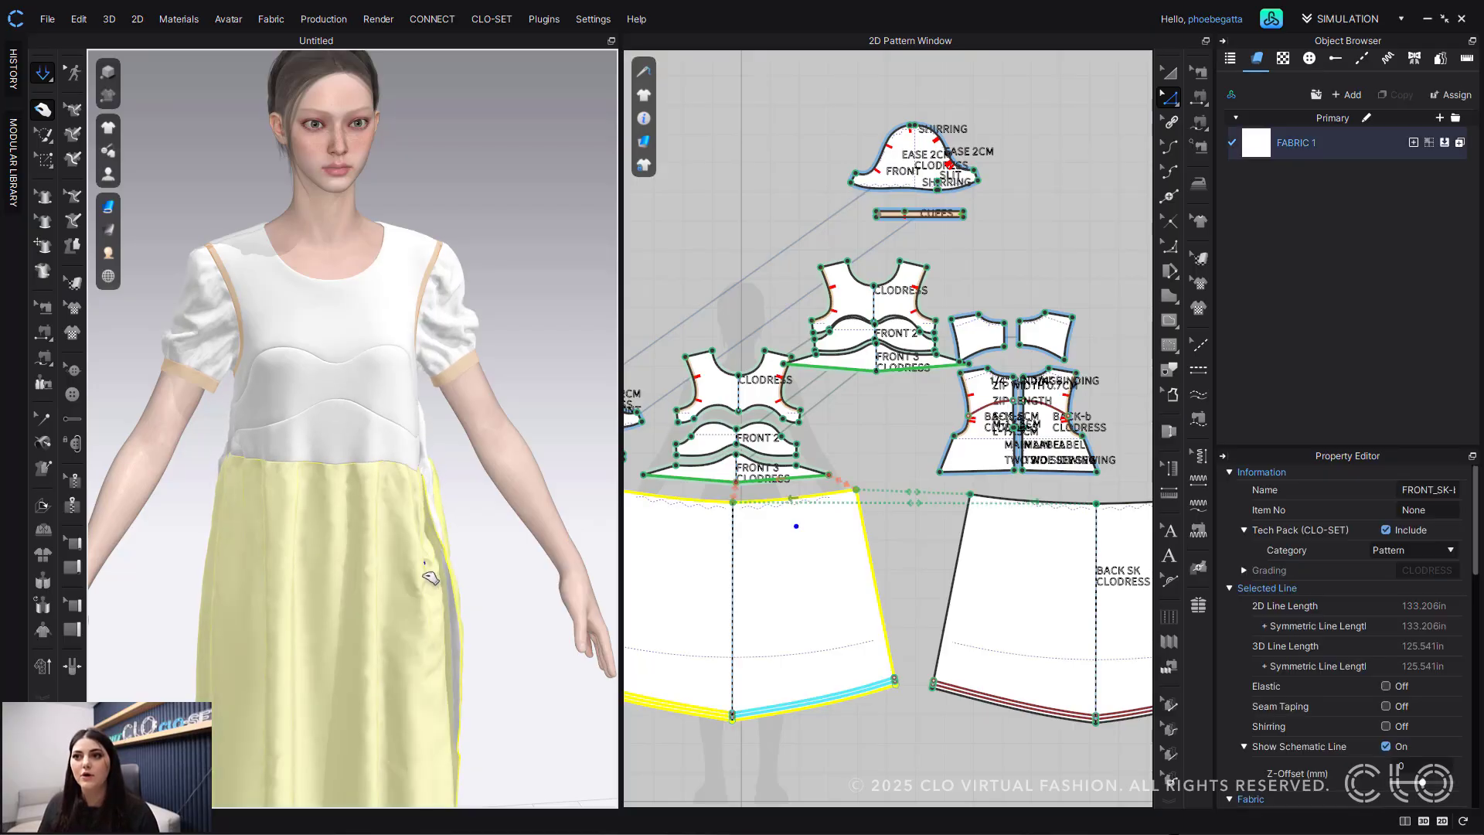
{"action": "right_click_drag", "start_coordinate": [424, 502], "coordinate": [385, 491]}
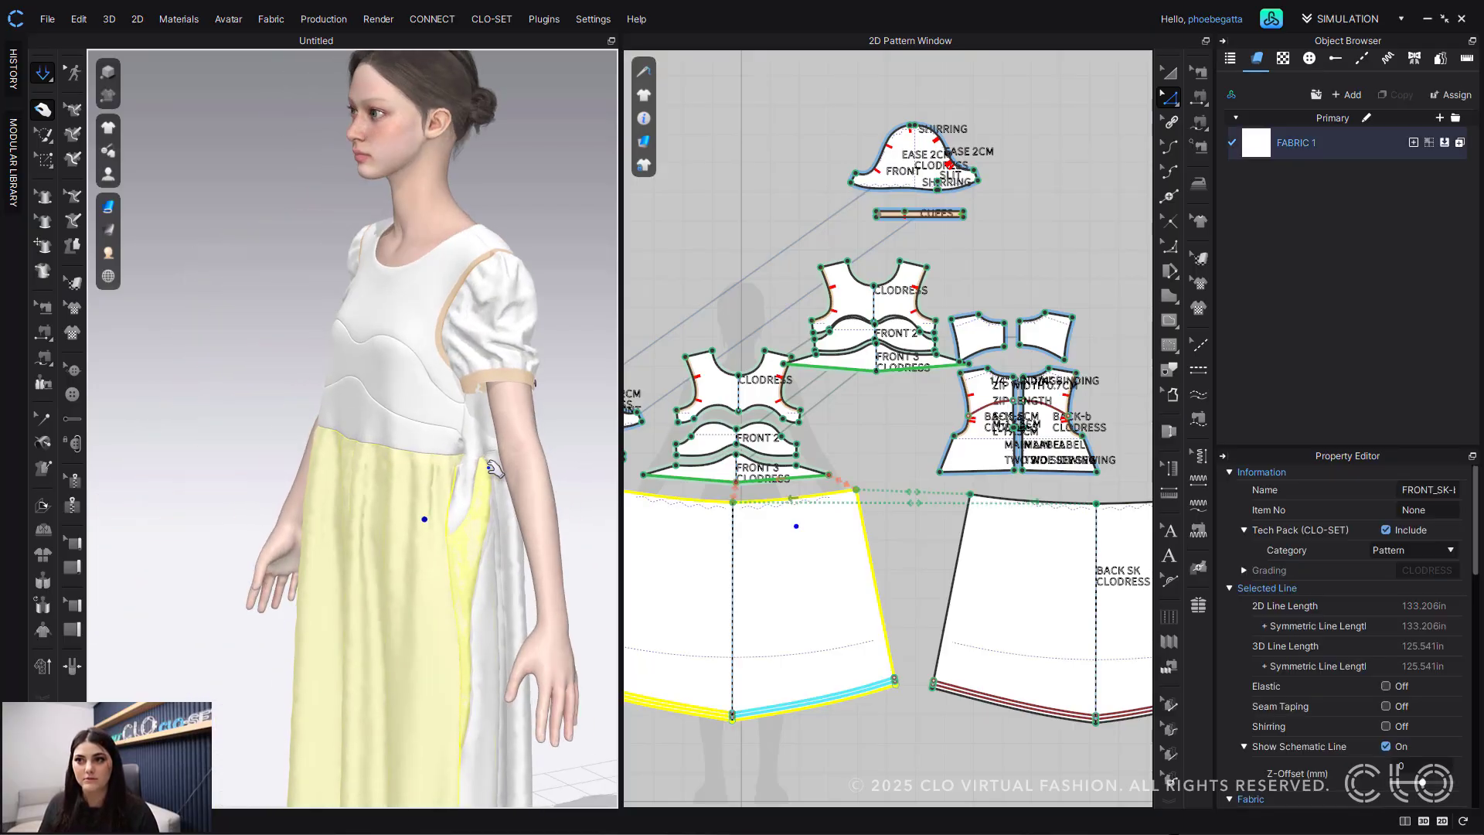
{"action": "left_click", "coordinate": [493, 466]}
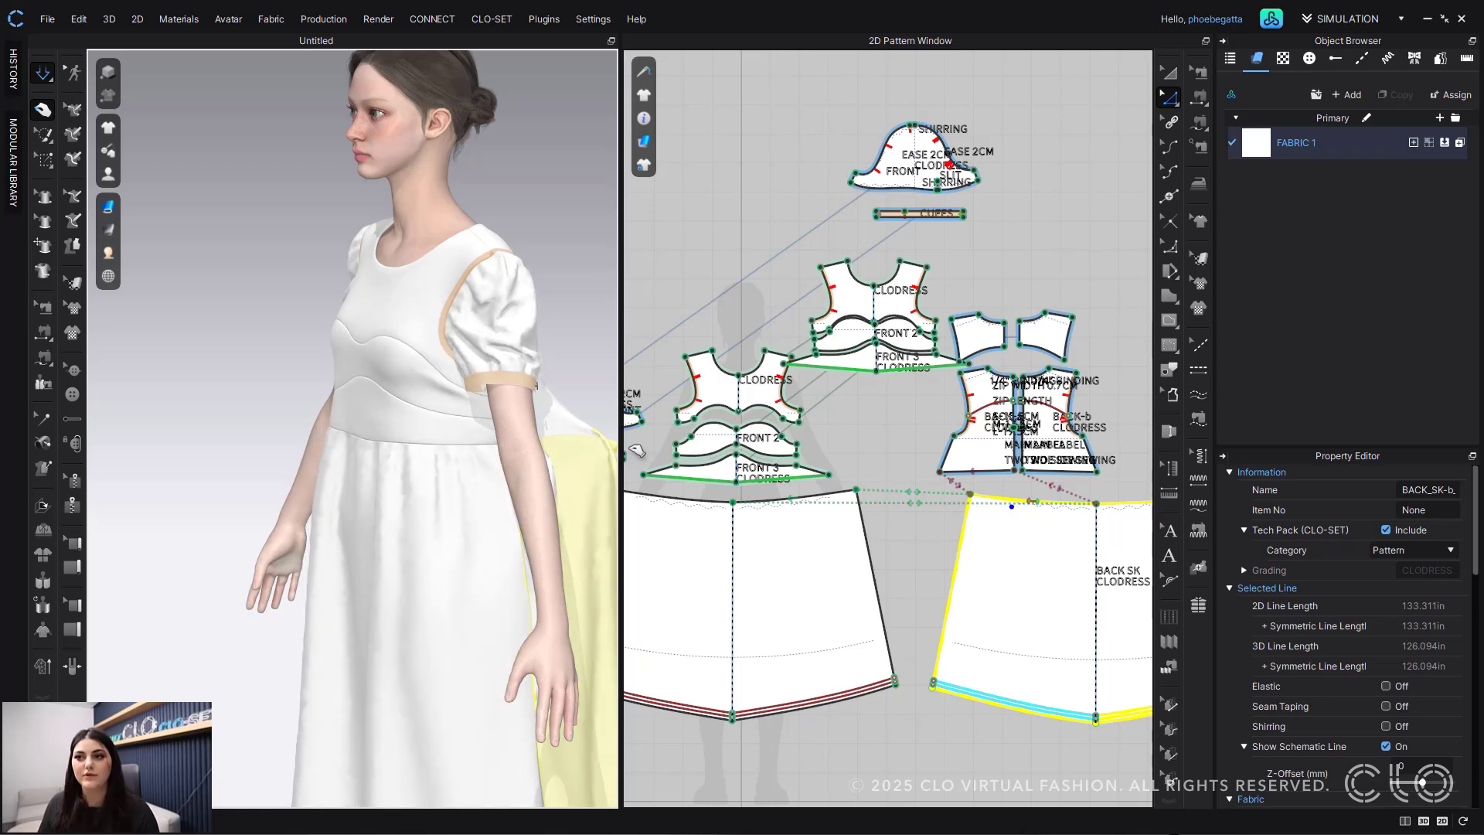
{"action": "left_click", "coordinate": [393, 553]}
{"action": "left_click_drag", "start_coordinate": [368, 565], "coordinate": [182, 574]}
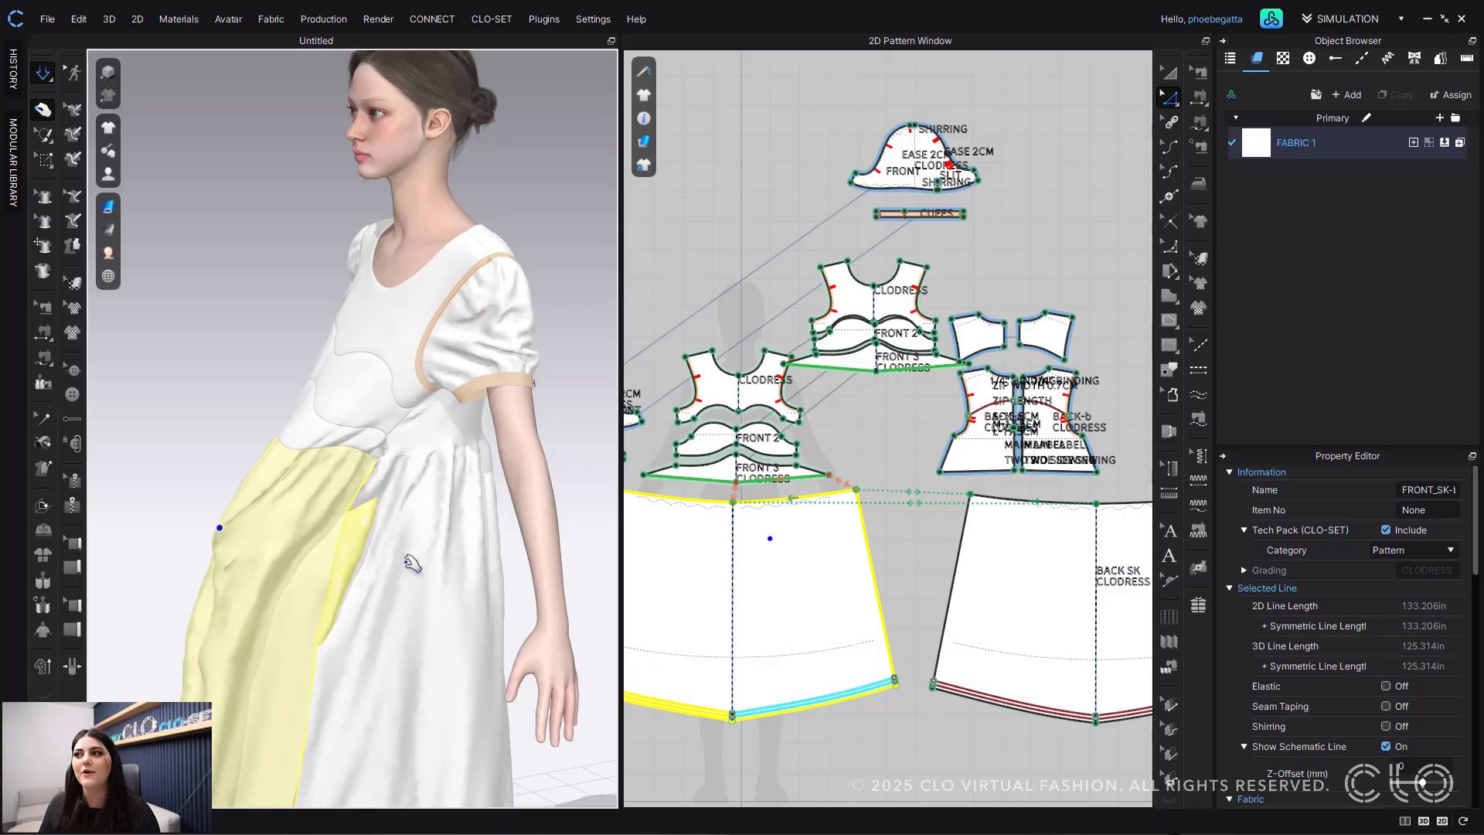
{"action": "left_click", "coordinate": [490, 565]}
{"action": "right_click_drag", "start_coordinate": [386, 534], "coordinate": [503, 540]}
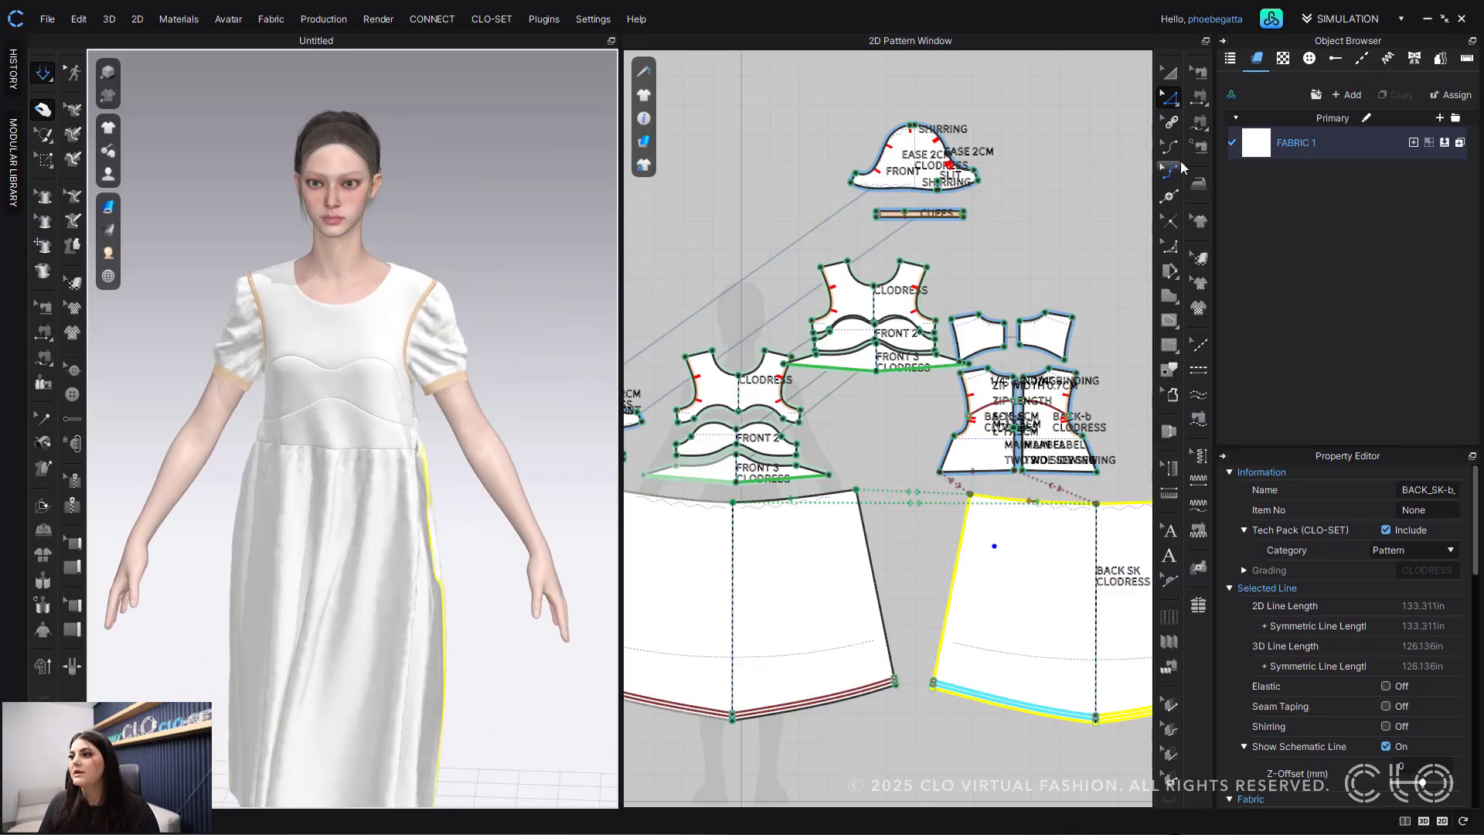
Step: Unlink the waist lines between the front skirt, back skirt, back bodice and FRONT 3
{"action": "left_click", "coordinate": [1169, 121]}
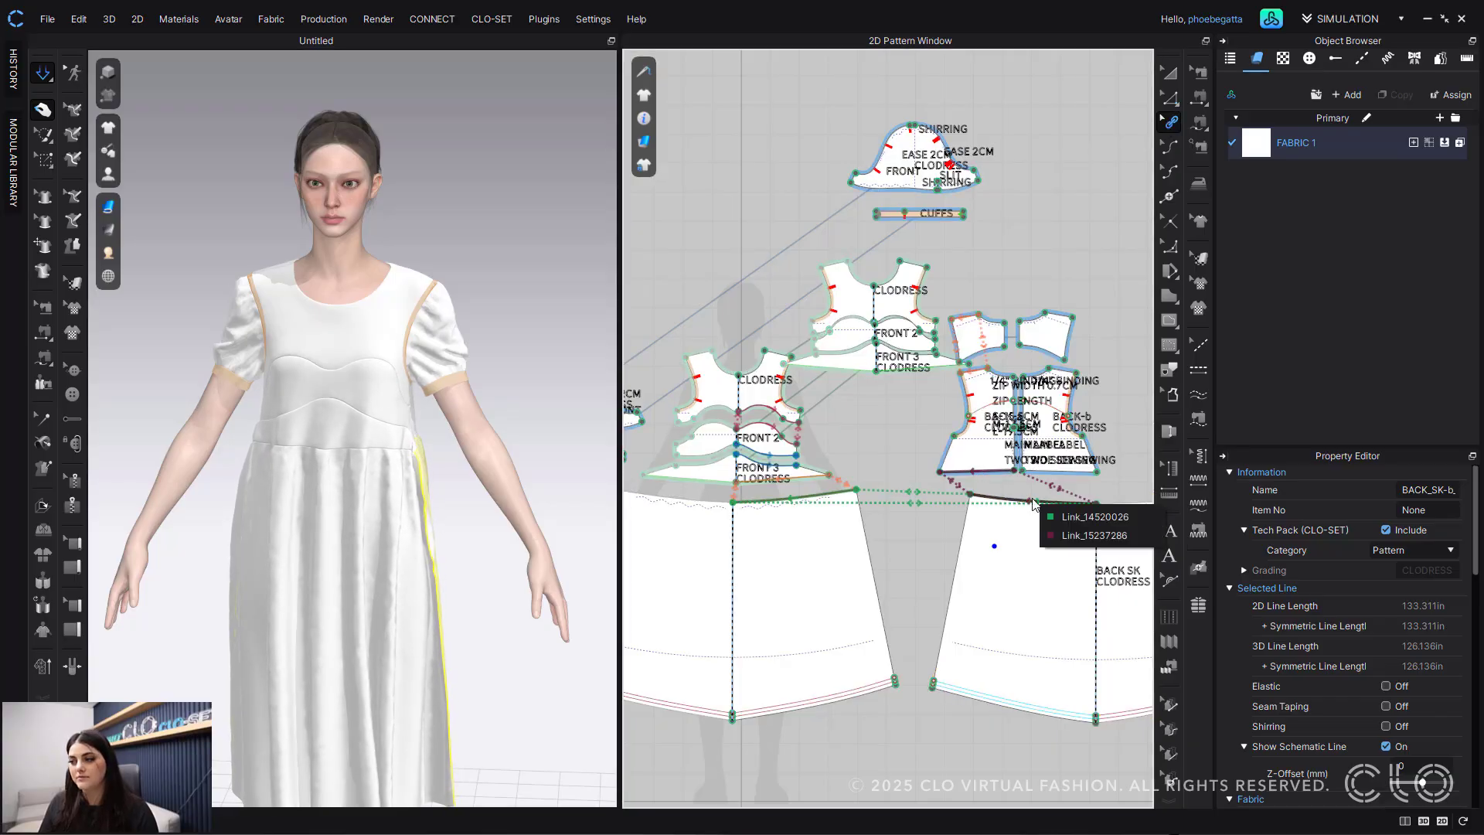
{"action": "left_click", "coordinate": [1039, 503]}
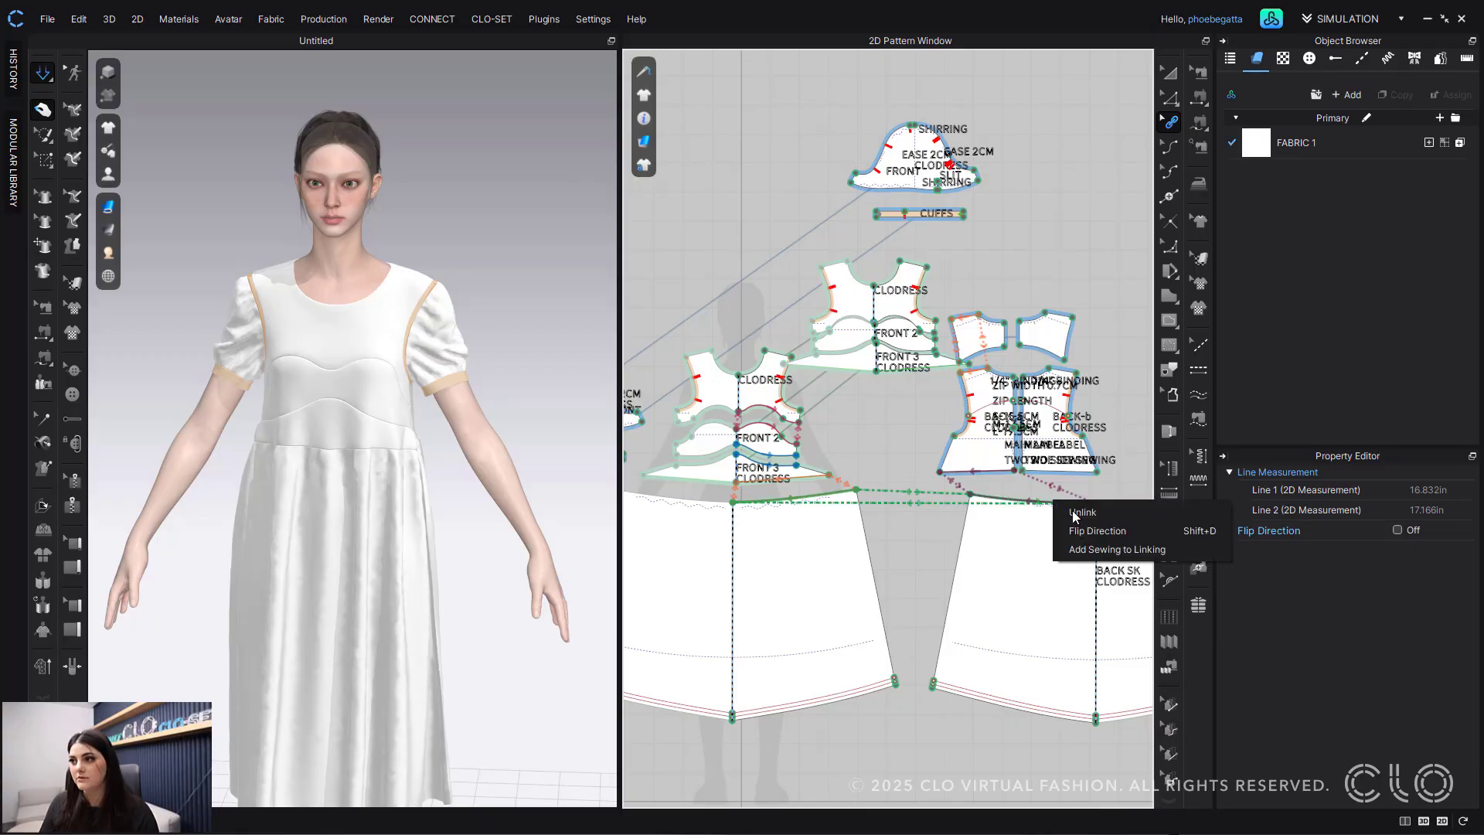
{"action": "left_click", "coordinate": [972, 472]}
{"action": "right_click", "coordinate": [972, 472]}
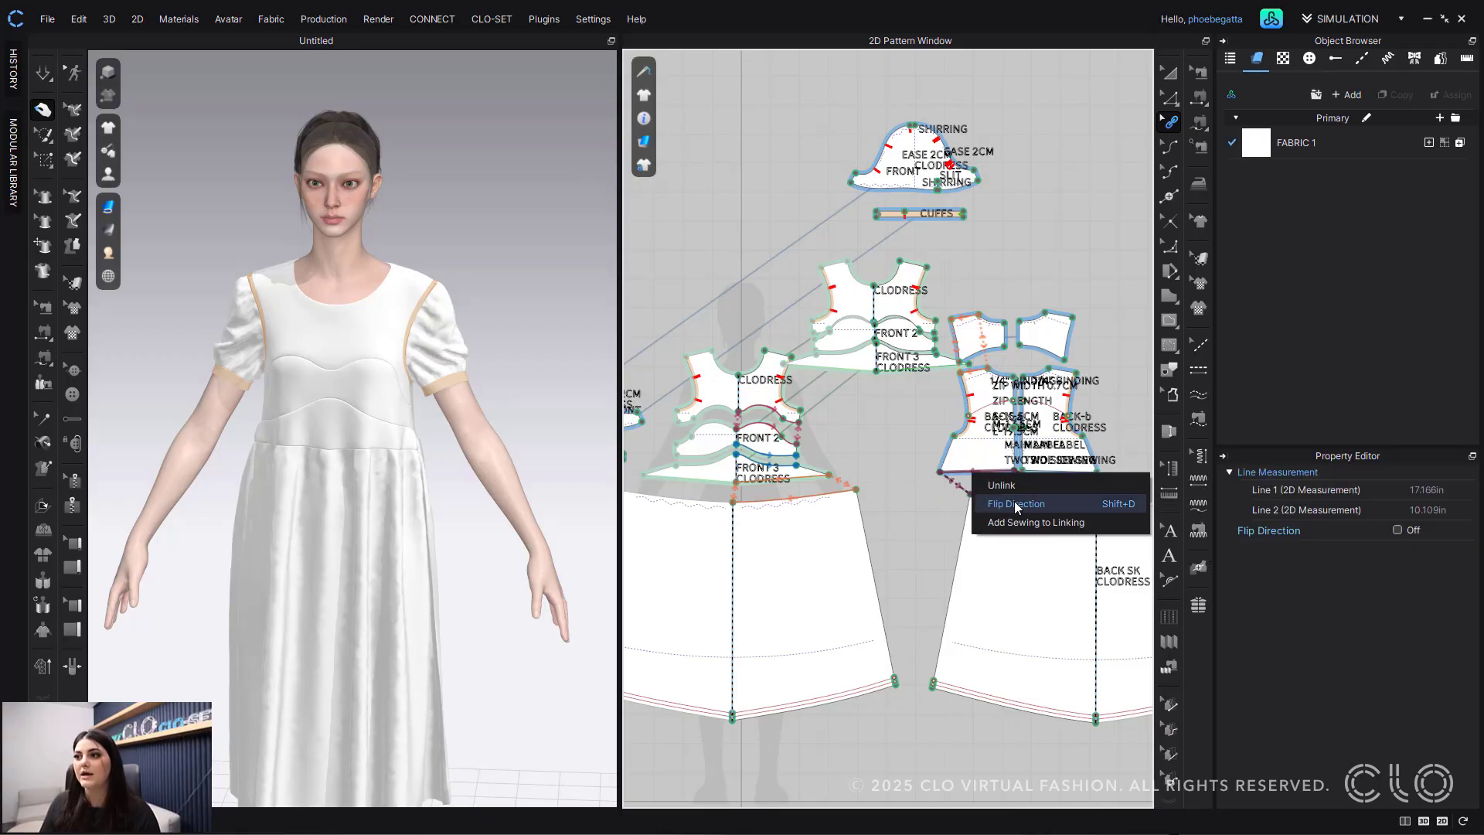
{"action": "left_click", "coordinate": [1014, 484]}
{"action": "right_click", "coordinate": [814, 497]}
{"action": "left_click", "coordinate": [845, 509]}
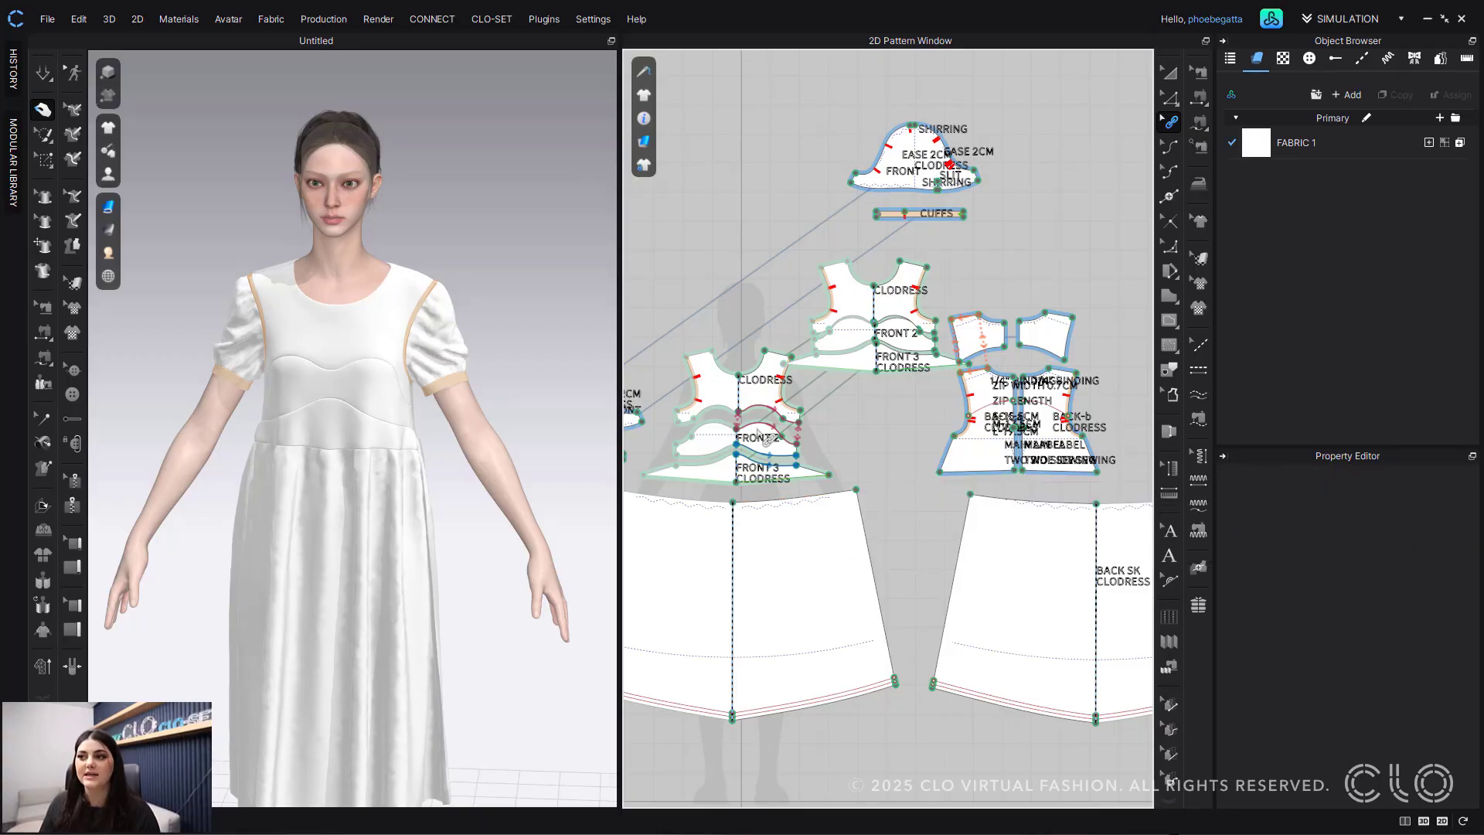
Step: Unlink the style lines joining the upper front bodice to FRONT 2 and FRONT 2 to FRONT 3
{"action": "left_click", "coordinate": [781, 414]}
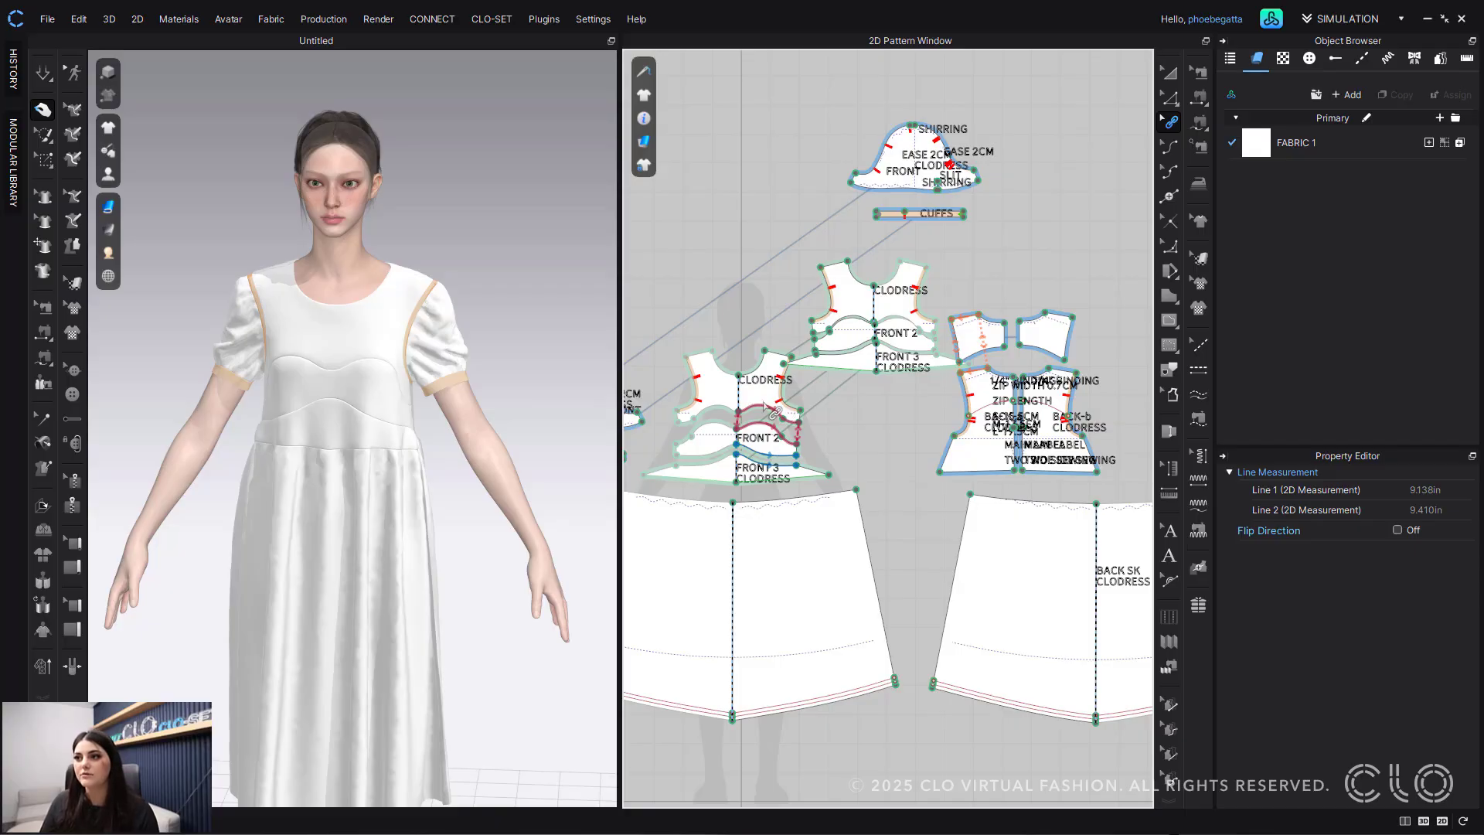
{"action": "scroll", "coordinate": [781, 471], "scroll_direction": "up", "scroll_amount": 5}
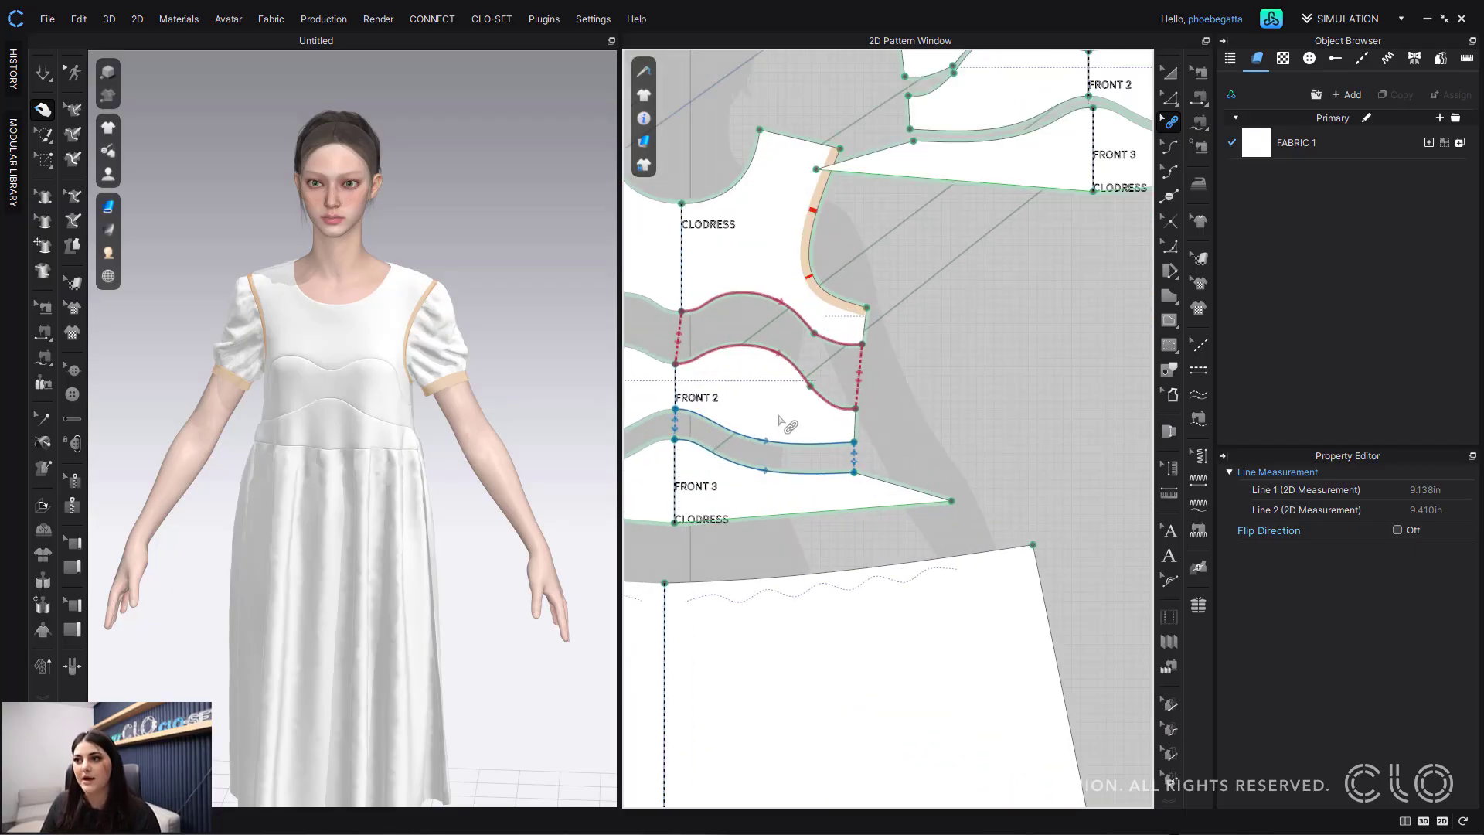
{"action": "right_click", "coordinate": [782, 452]}
{"action": "left_click", "coordinate": [812, 462]}
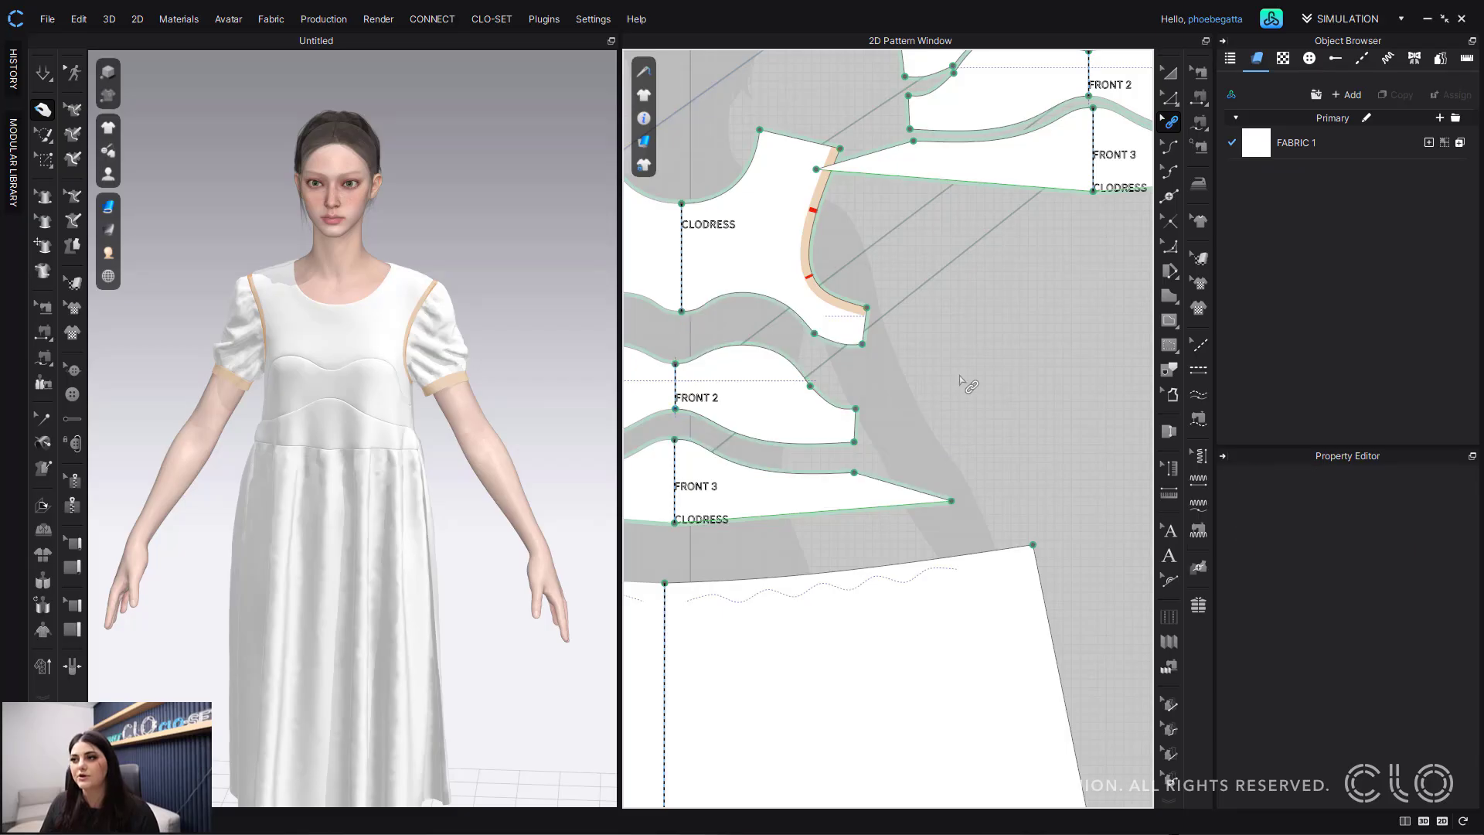
Step: Unlink the shoulder lines between the back facing and the back bodice
{"action": "scroll", "coordinate": [961, 402], "scroll_direction": "down", "scroll_amount": 5}
{"action": "scroll", "coordinate": [958, 415], "scroll_direction": "down", "scroll_amount": 4}
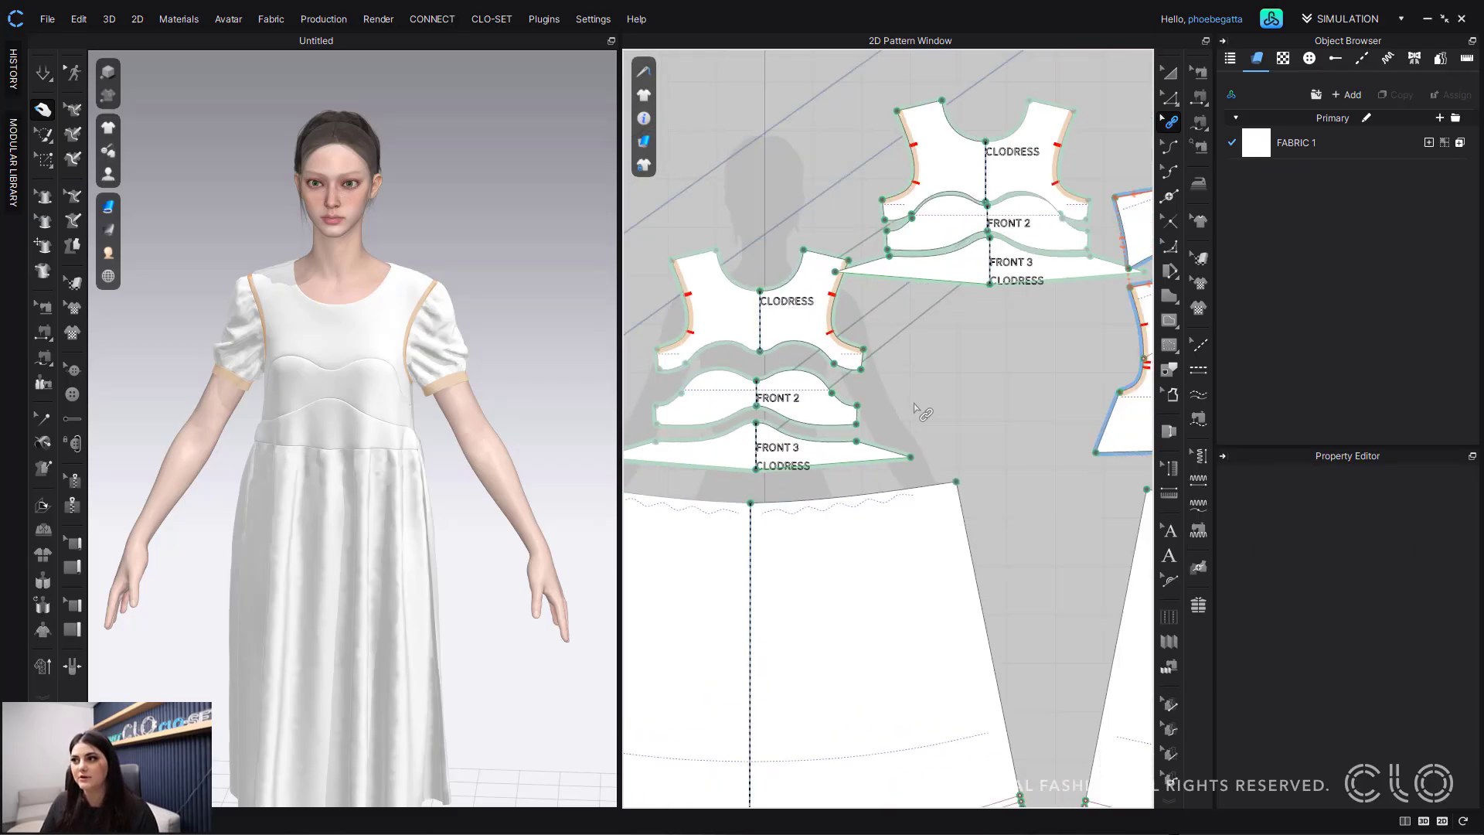
{"action": "middle_click_drag", "start_coordinate": [970, 415], "coordinate": [883, 479]}
{"action": "right_click", "coordinate": [948, 361]}
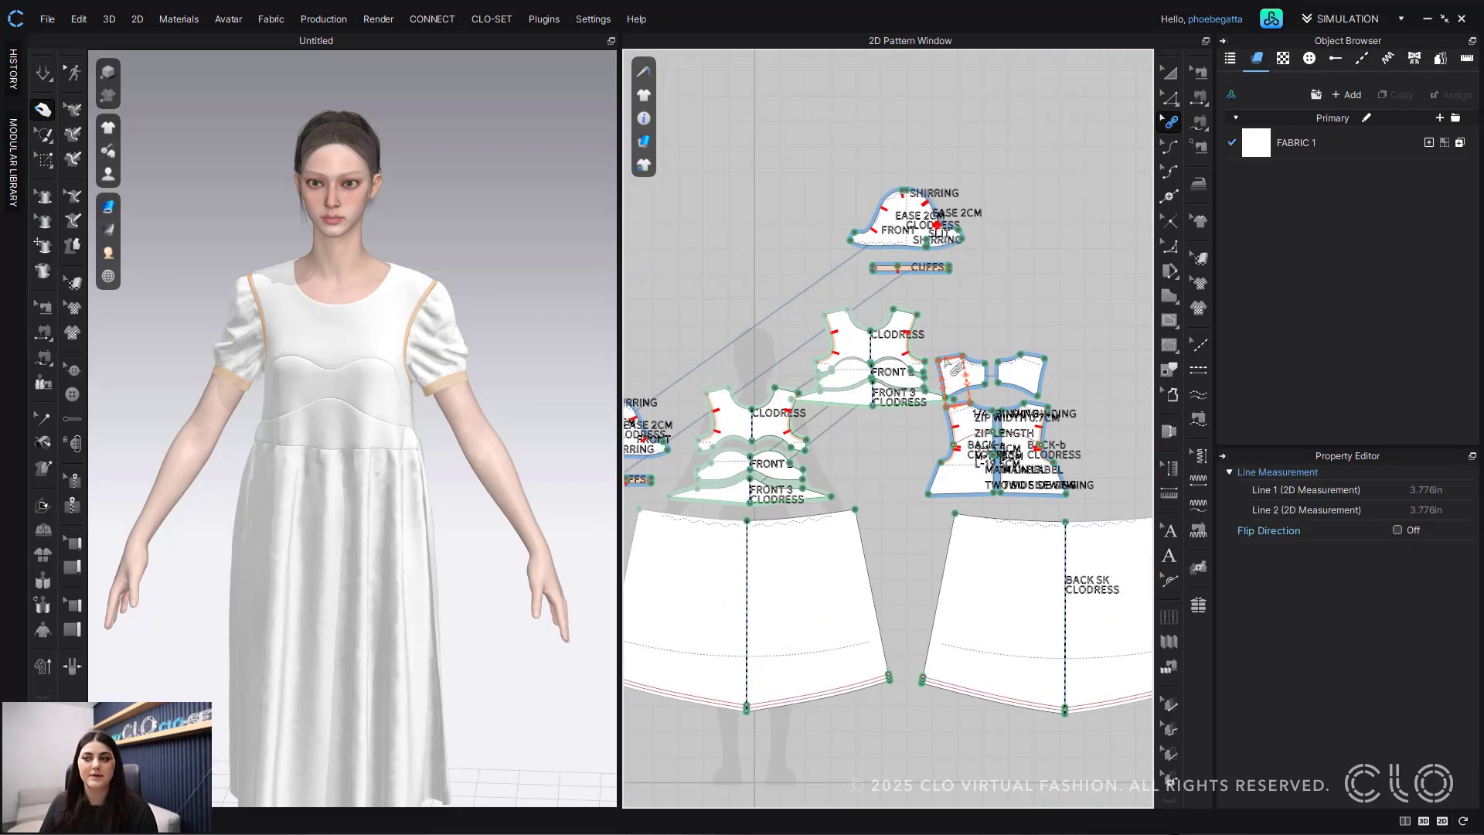
{"action": "left_click", "coordinate": [1018, 388]}
{"action": "left_click", "coordinate": [975, 300]}
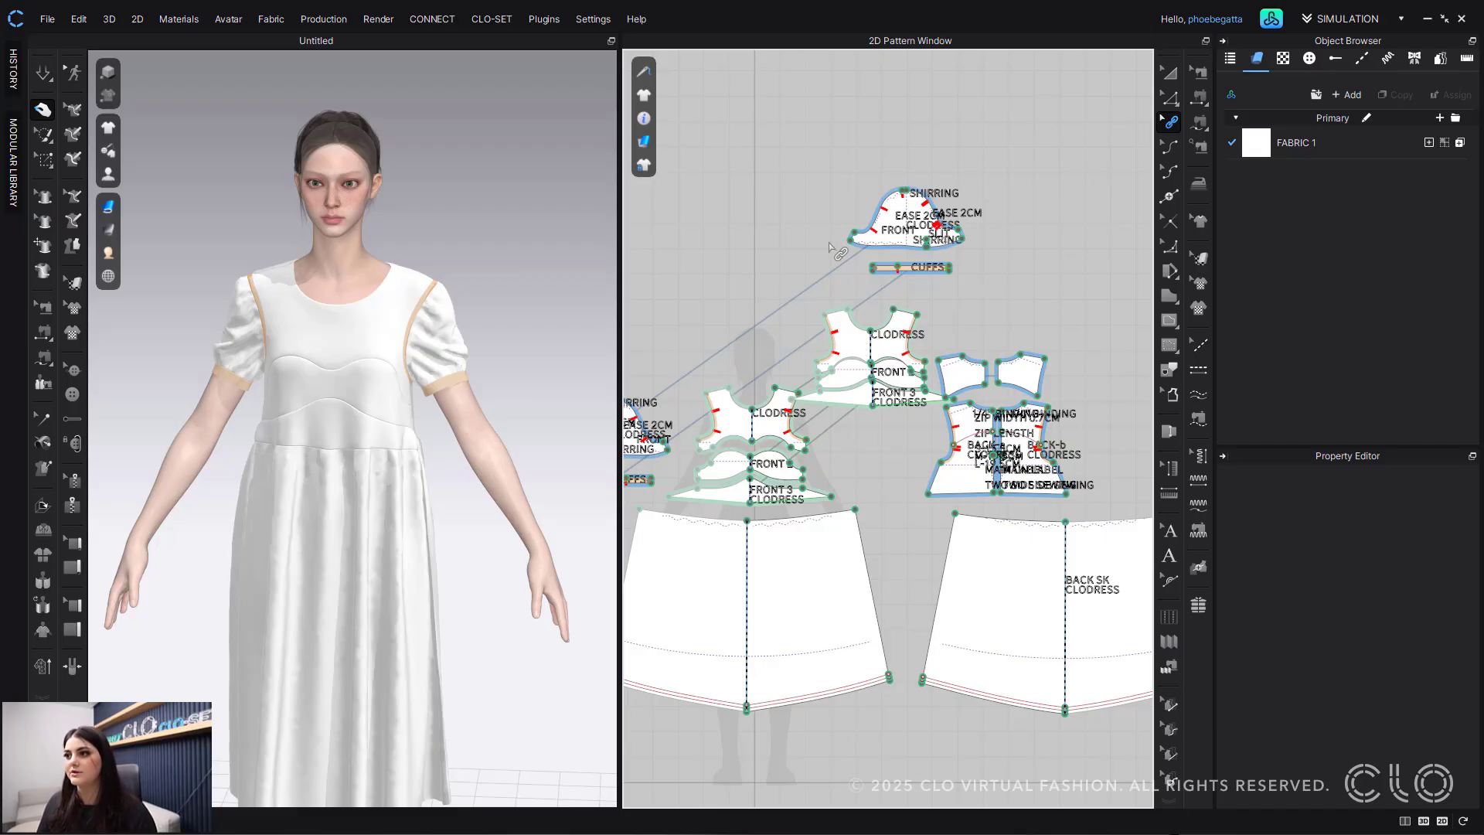
Step: Link the curved internal line on BACK-a to the lower edge of the back facing above it
{"action": "scroll", "coordinate": [964, 374], "scroll_direction": "up", "scroll_amount": 5}
{"action": "middle_click_drag", "start_coordinate": [964, 374], "coordinate": [731, 272]}
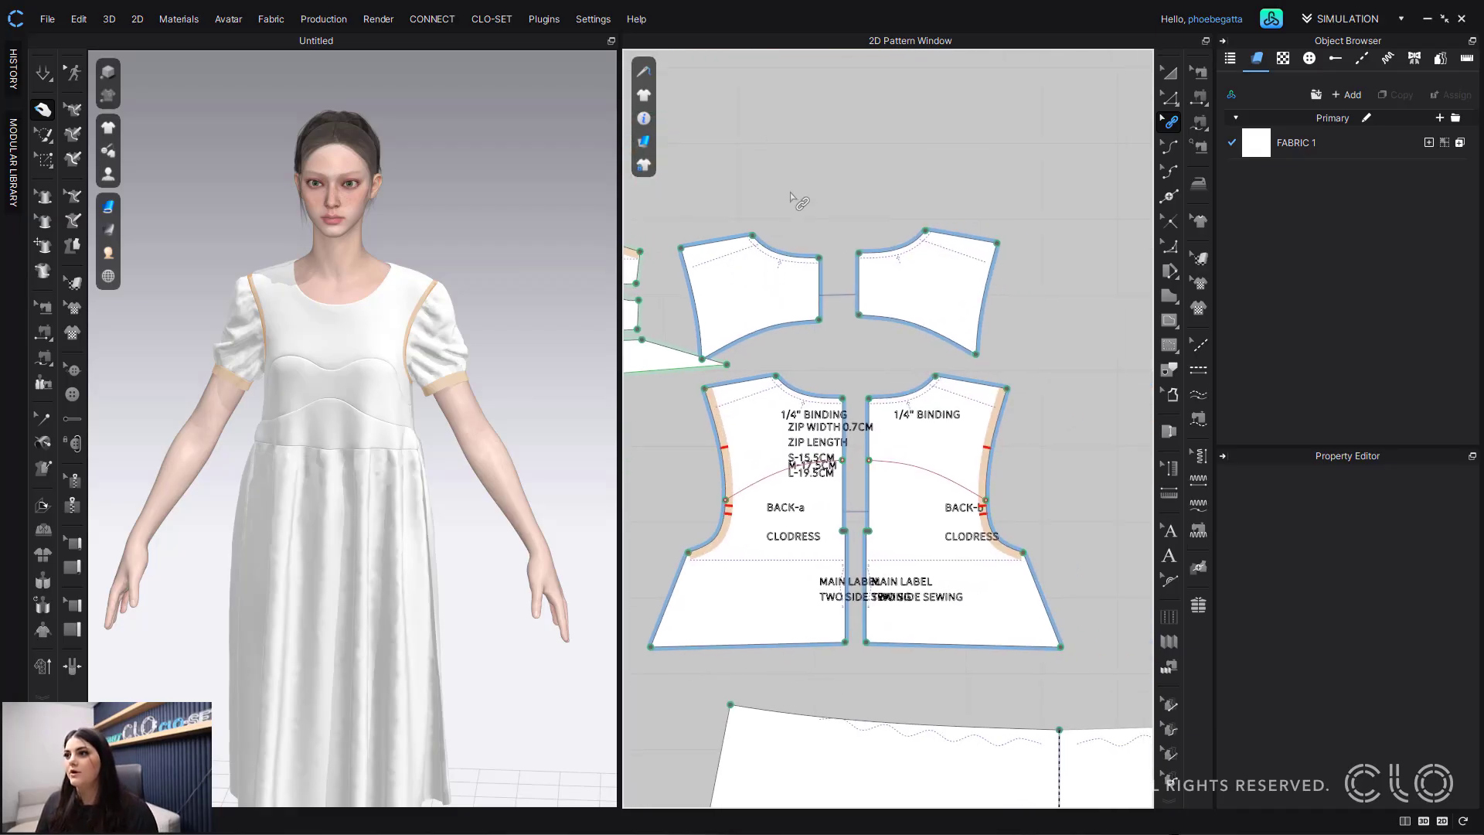
{"action": "key", "text": "z"}
{"action": "left_click", "coordinate": [808, 463]}
{"action": "key", "text": "Escape"}
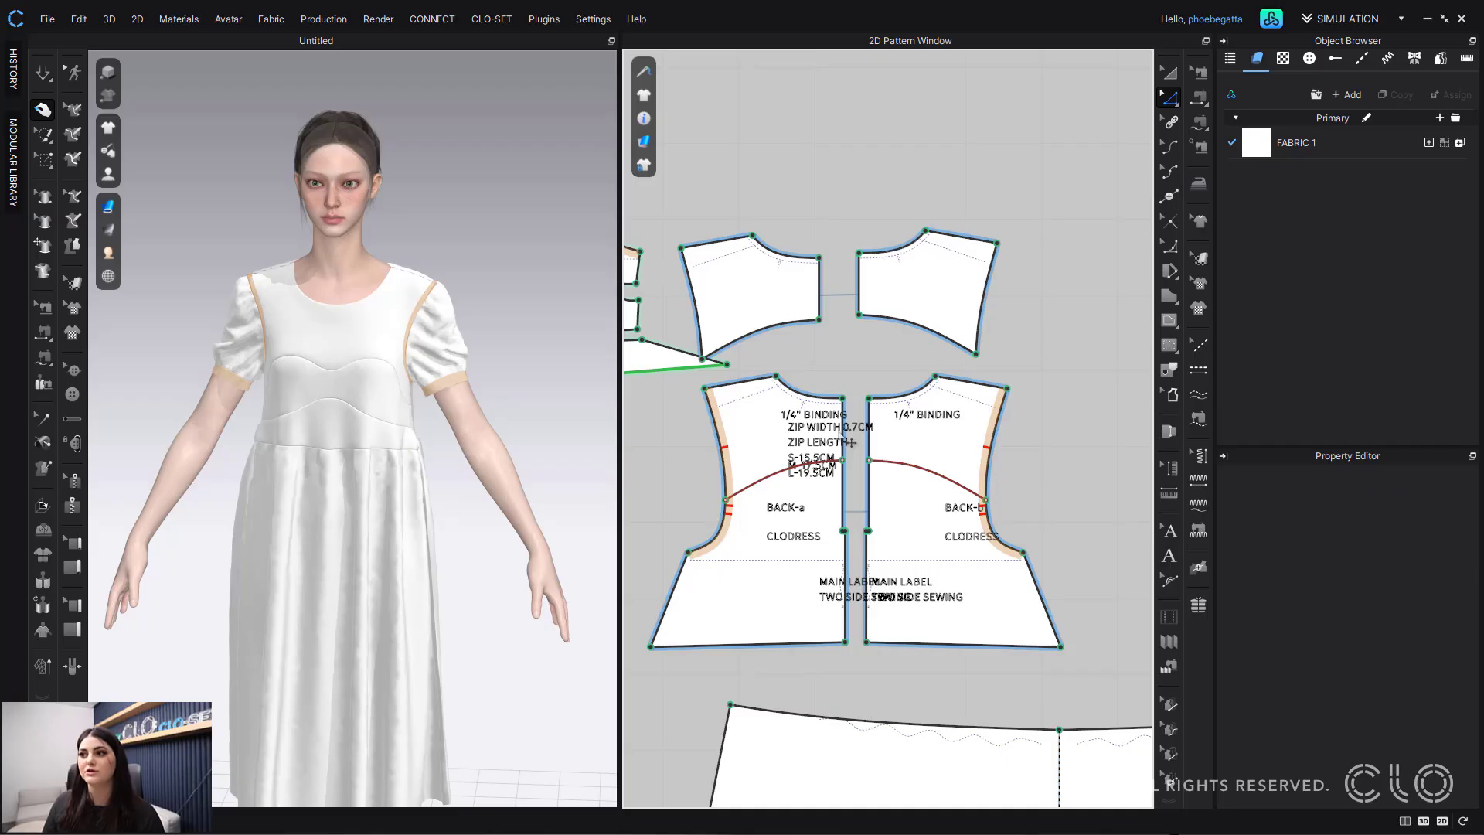
{"action": "left_click", "coordinate": [793, 479]}
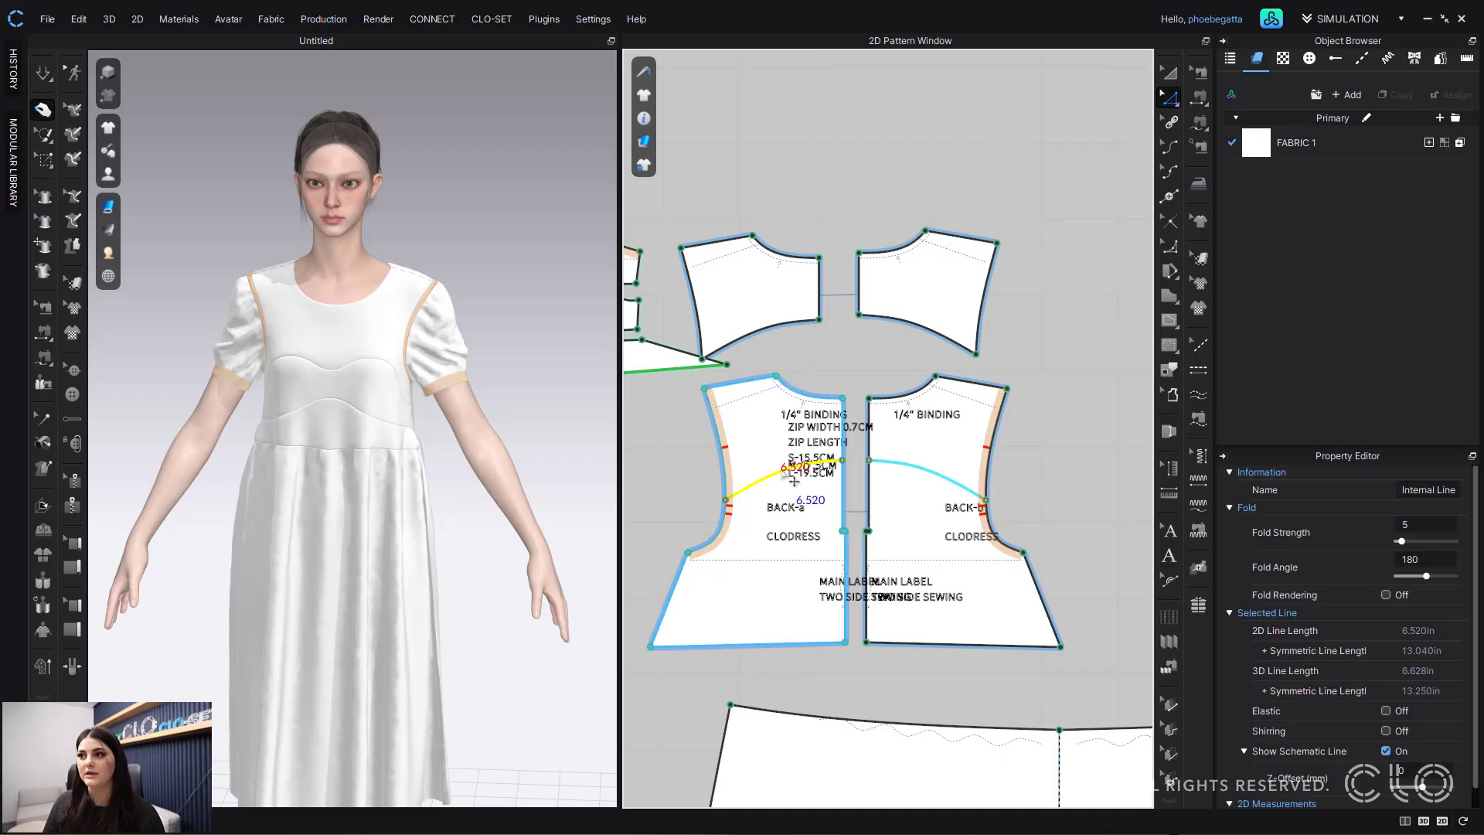
{"action": "right_click", "coordinate": [782, 473]}
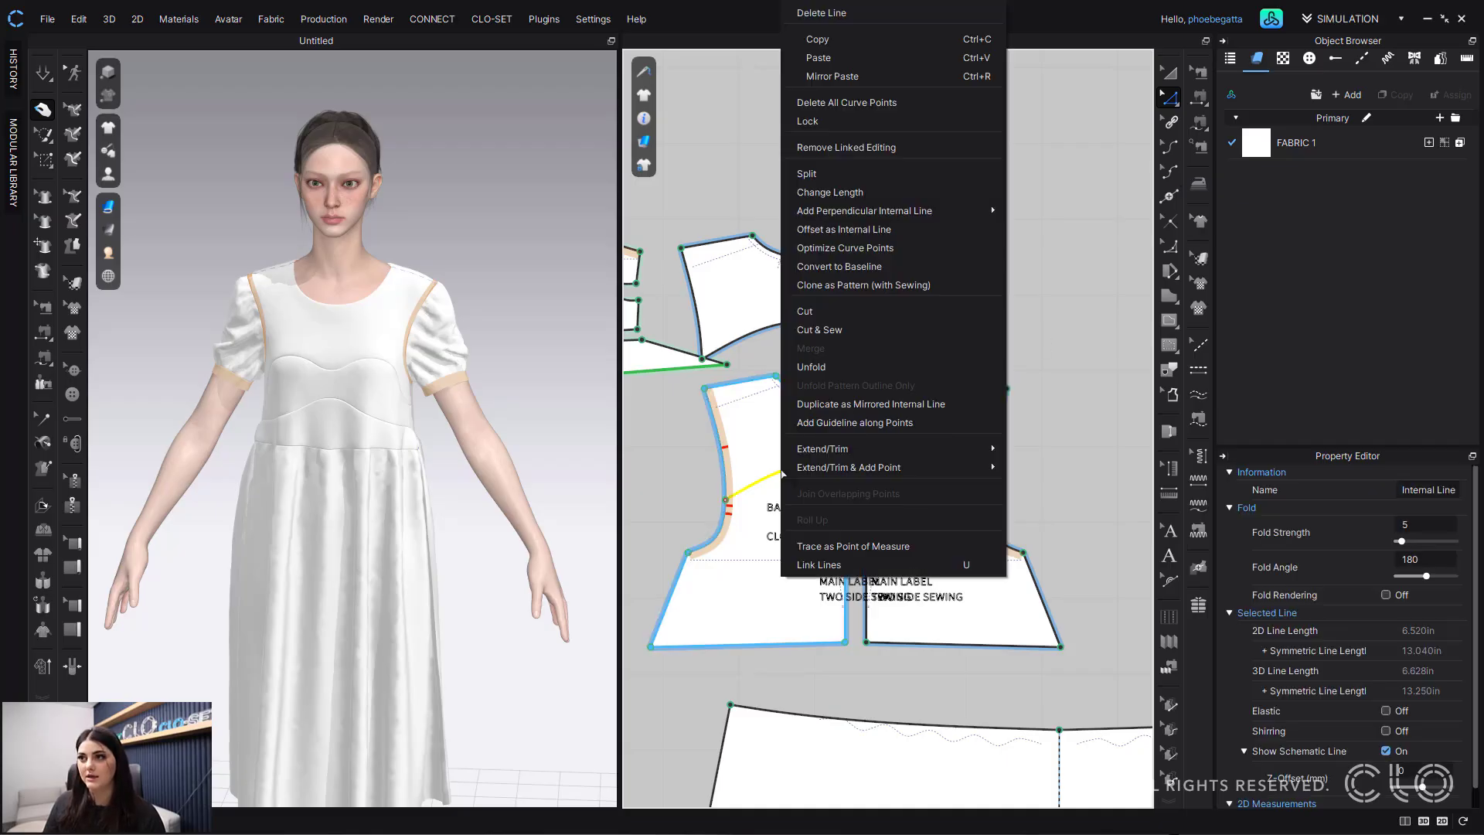
{"action": "left_click", "coordinate": [850, 564]}
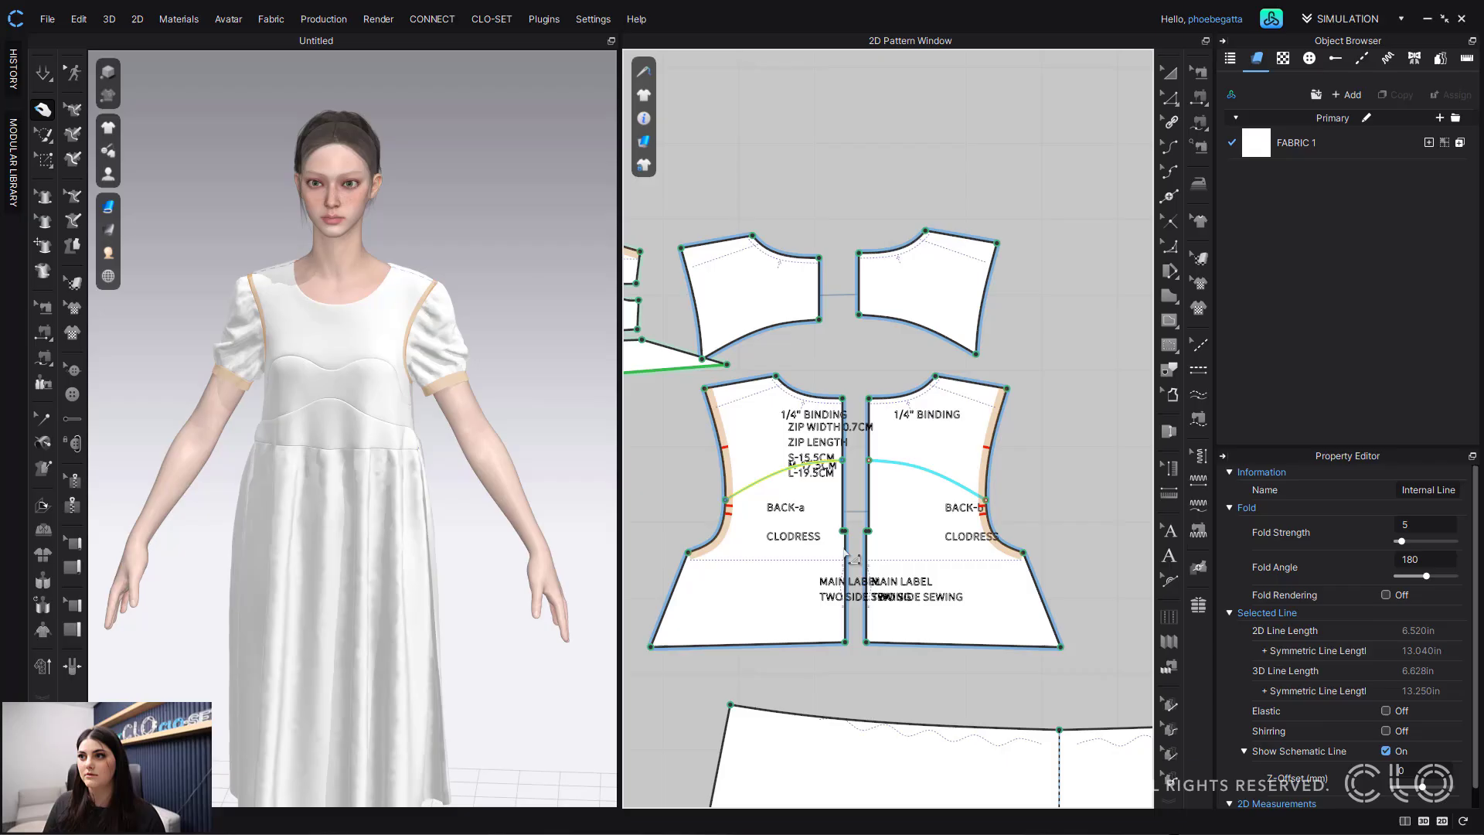
{"action": "left_click", "coordinate": [775, 329]}
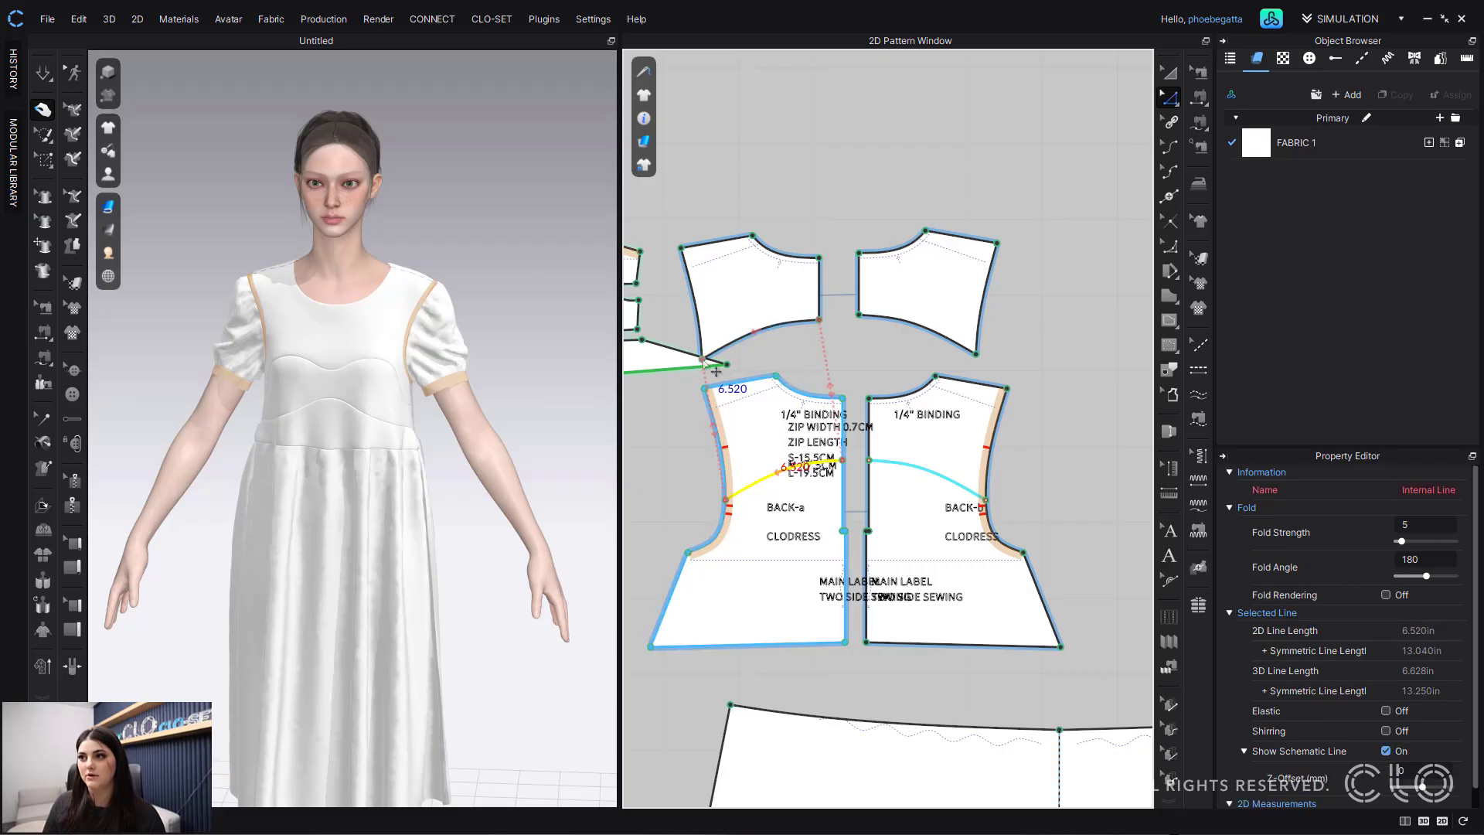
Step: Move the back facing's lower edge upward in two stages to shorten the facing along with its linked internal line
{"action": "left_click_drag", "start_coordinate": [702, 359], "coordinate": [762, 323]}
{"action": "left_click", "coordinate": [760, 335]}
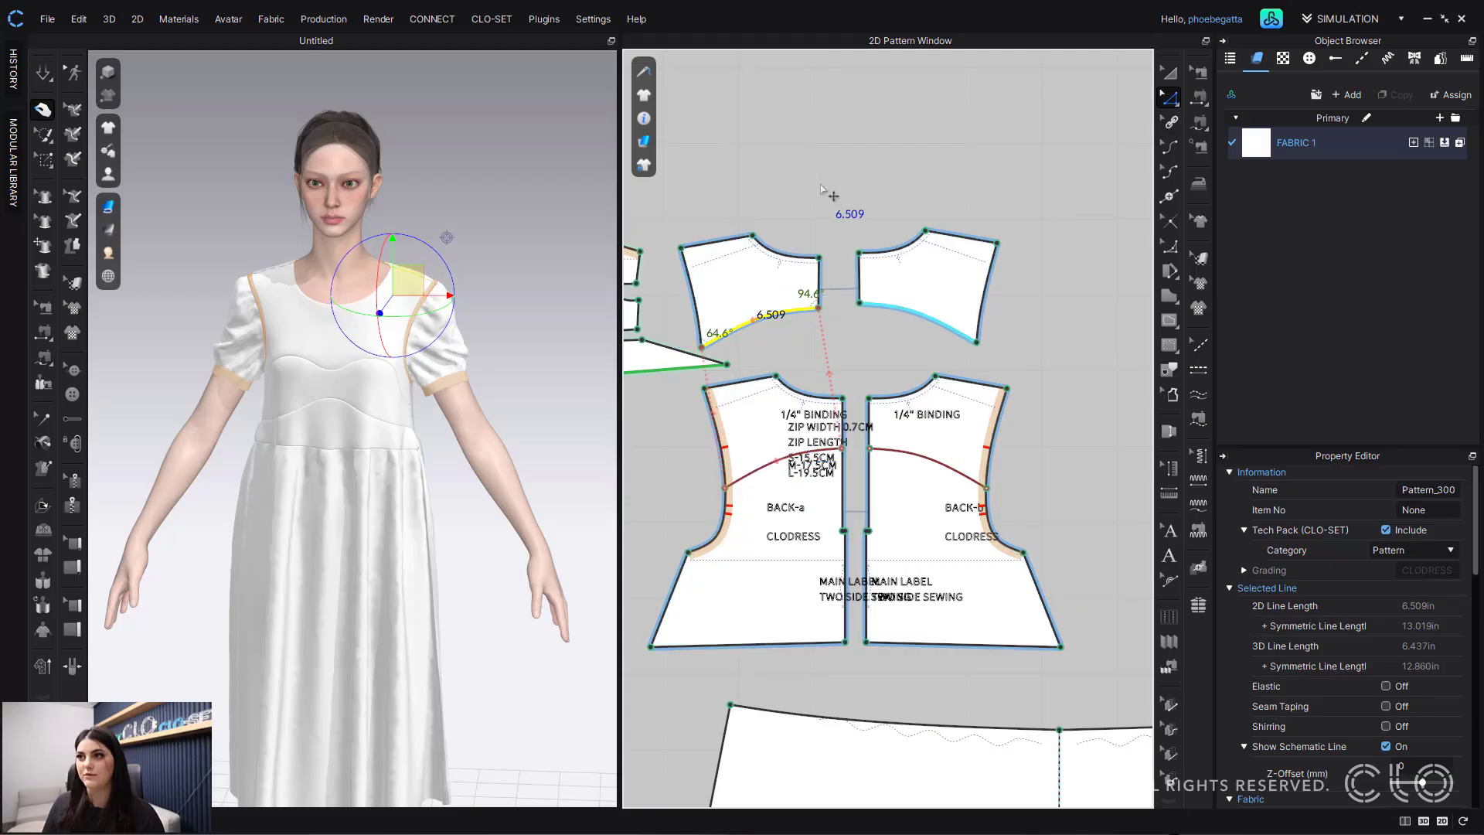
{"action": "left_click_drag", "start_coordinate": [763, 323], "coordinate": [764, 305]}
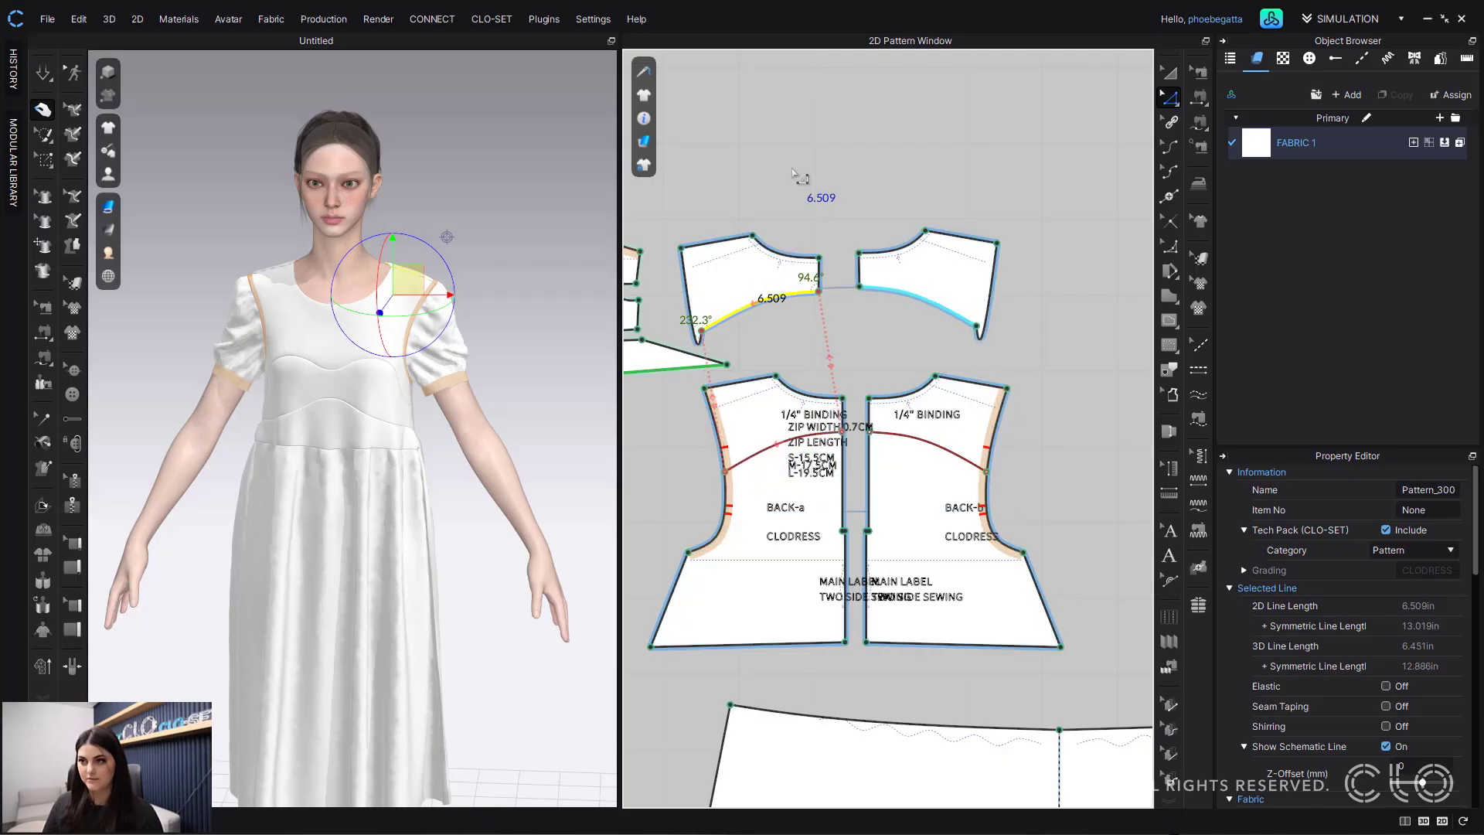
Step: Delete the stray curve point distorting the back facing's armhole edge near its lower corner
{"action": "left_click", "coordinate": [800, 177]}
{"action": "key", "text": "v"}
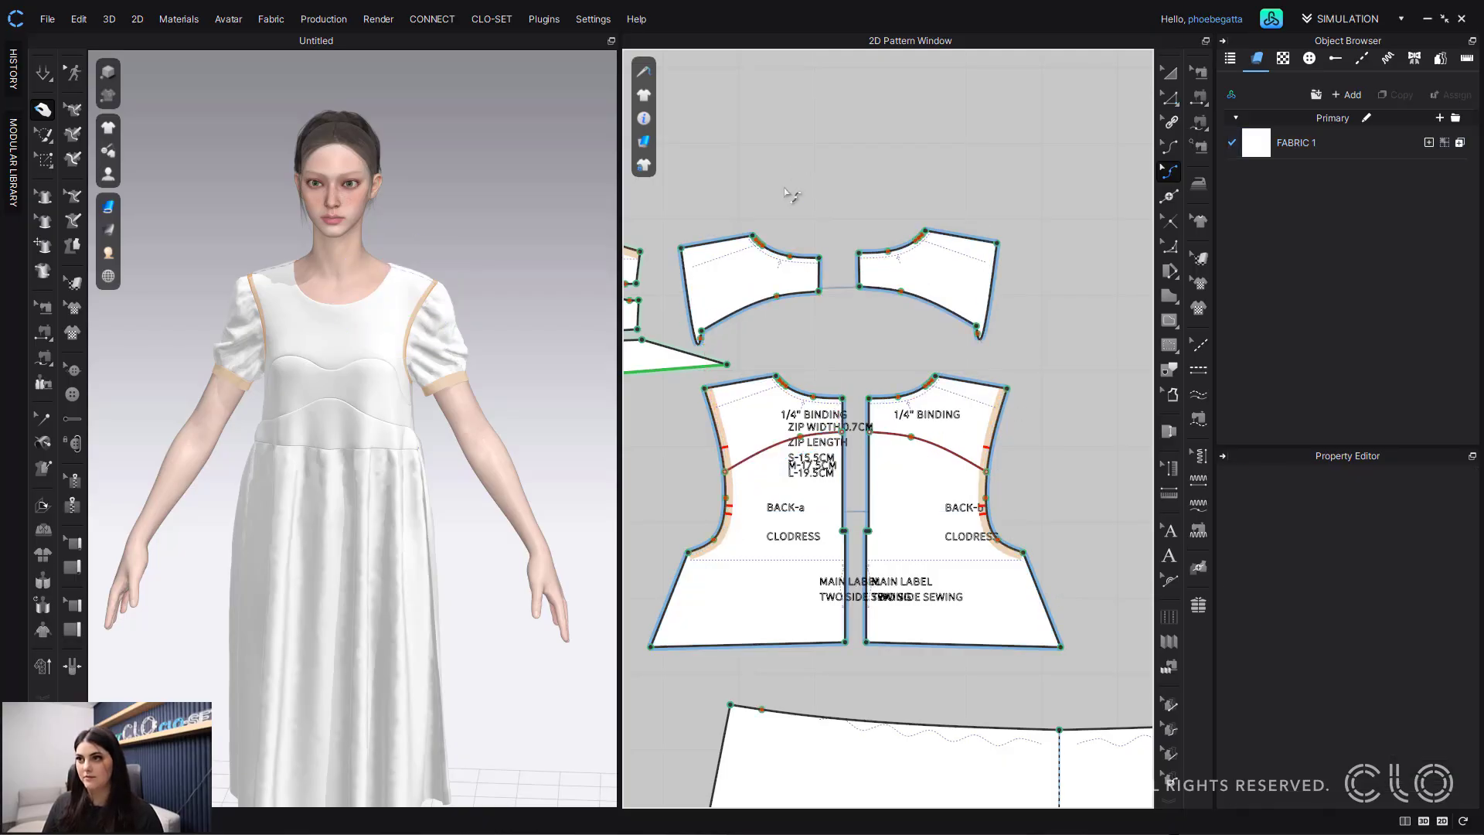
{"action": "right_click", "coordinate": [702, 340]}
{"action": "left_click", "coordinate": [734, 345]}
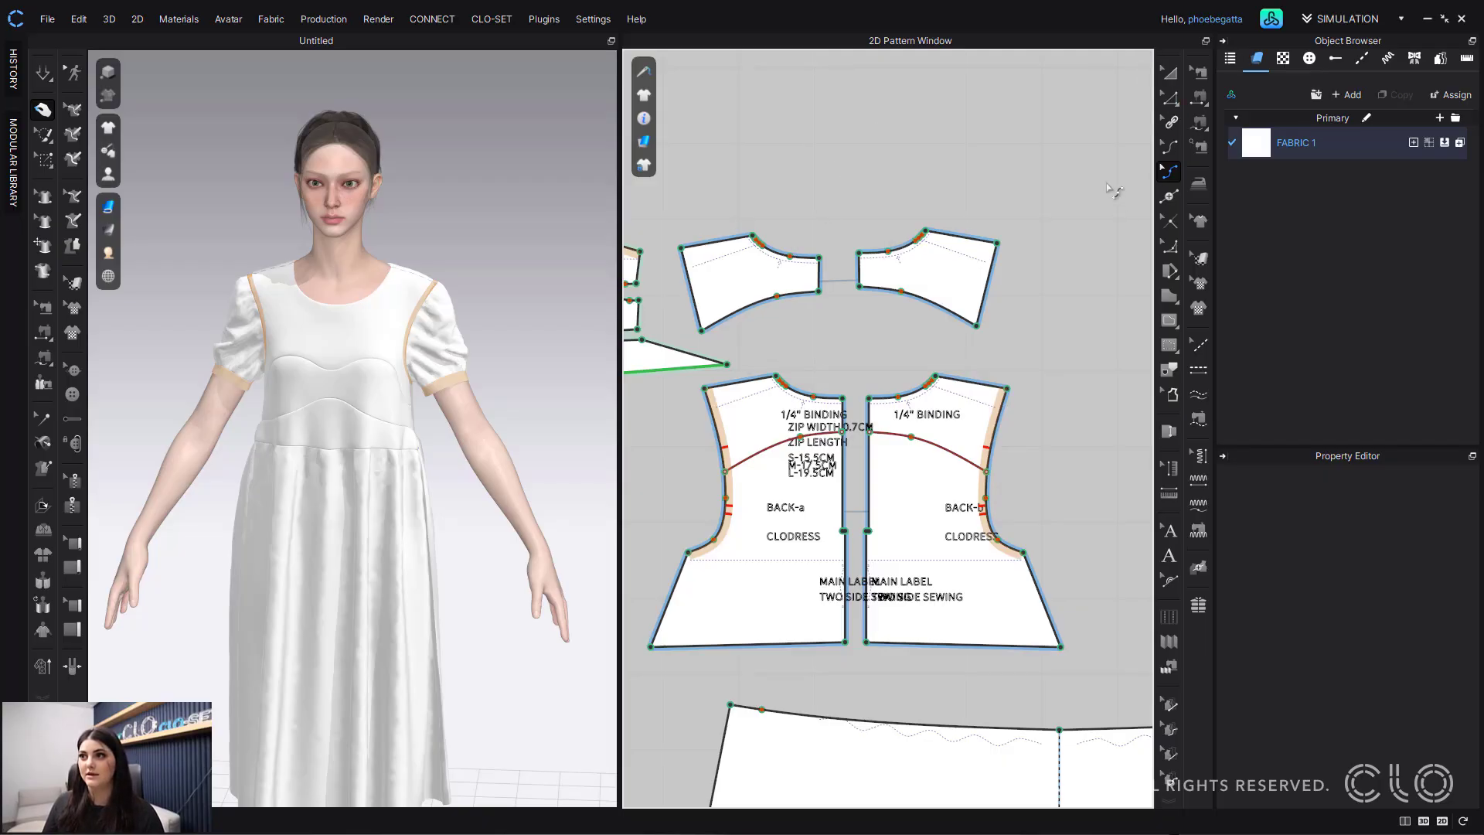
Step: Unlink the back facing's lower edge from the curved internal line on BACK-a
{"action": "left_click", "coordinate": [1170, 122]}
{"action": "right_click", "coordinate": [769, 311]}
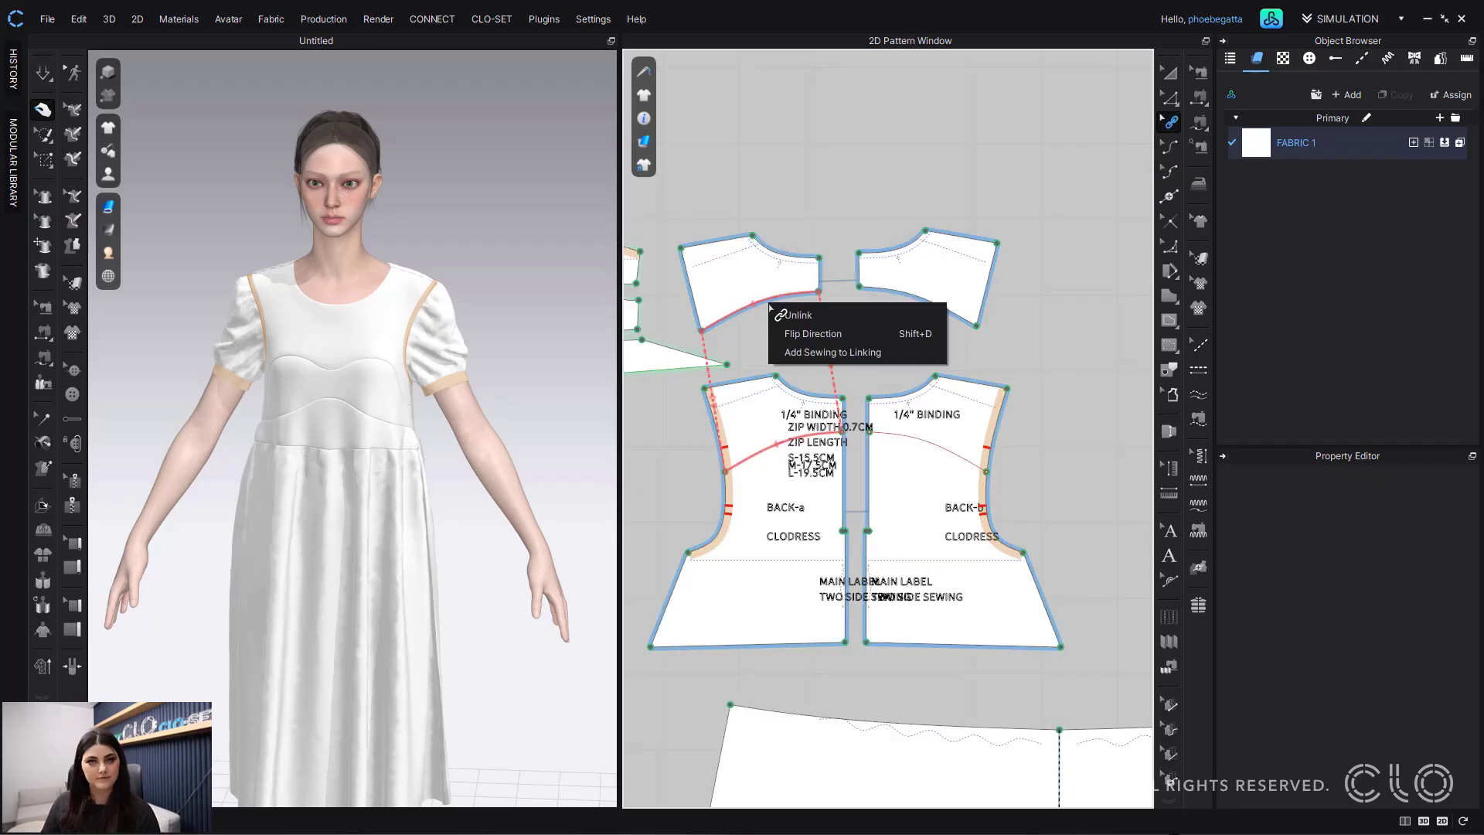
{"action": "left_click", "coordinate": [789, 309]}
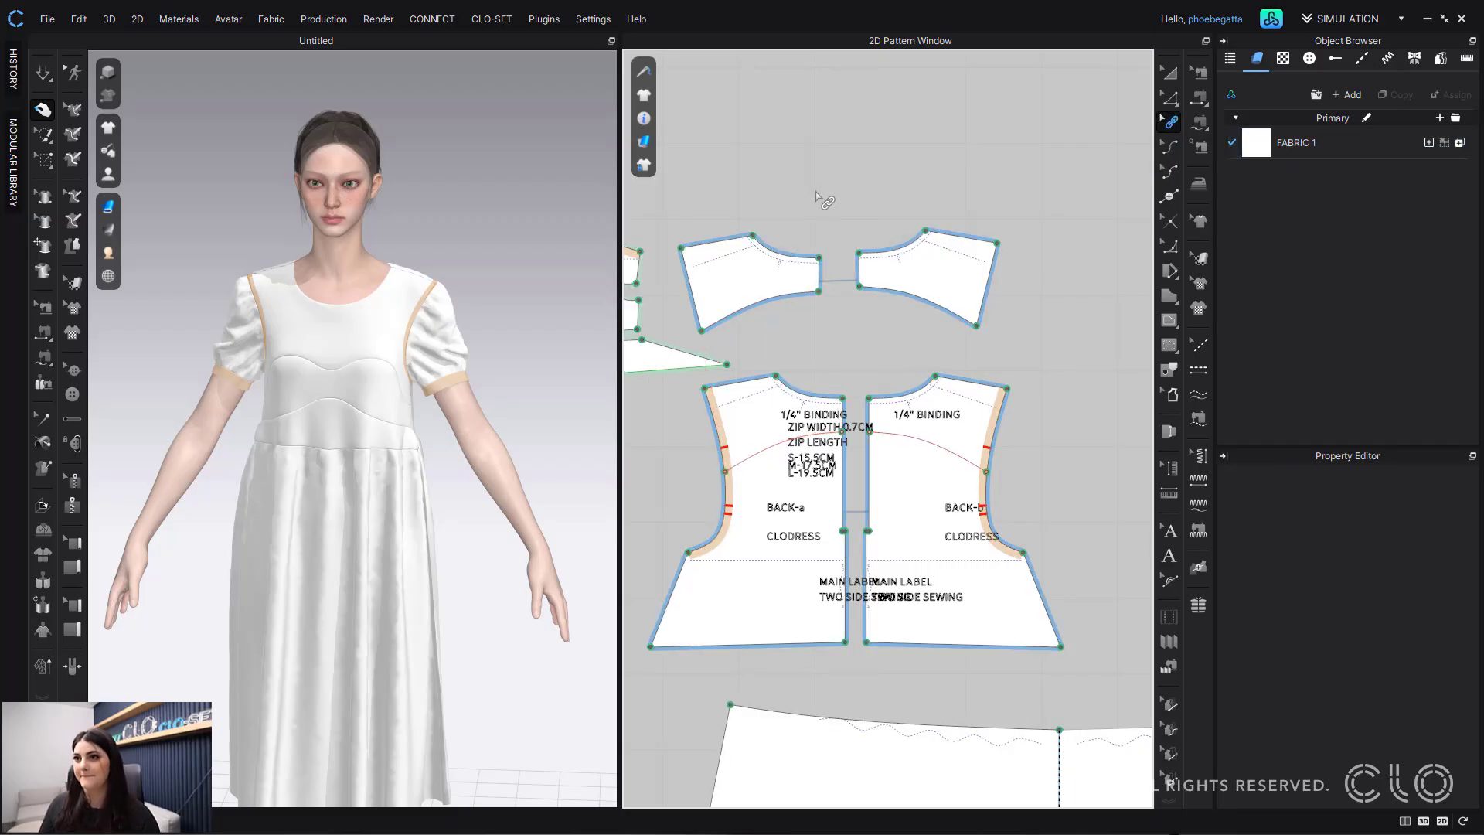